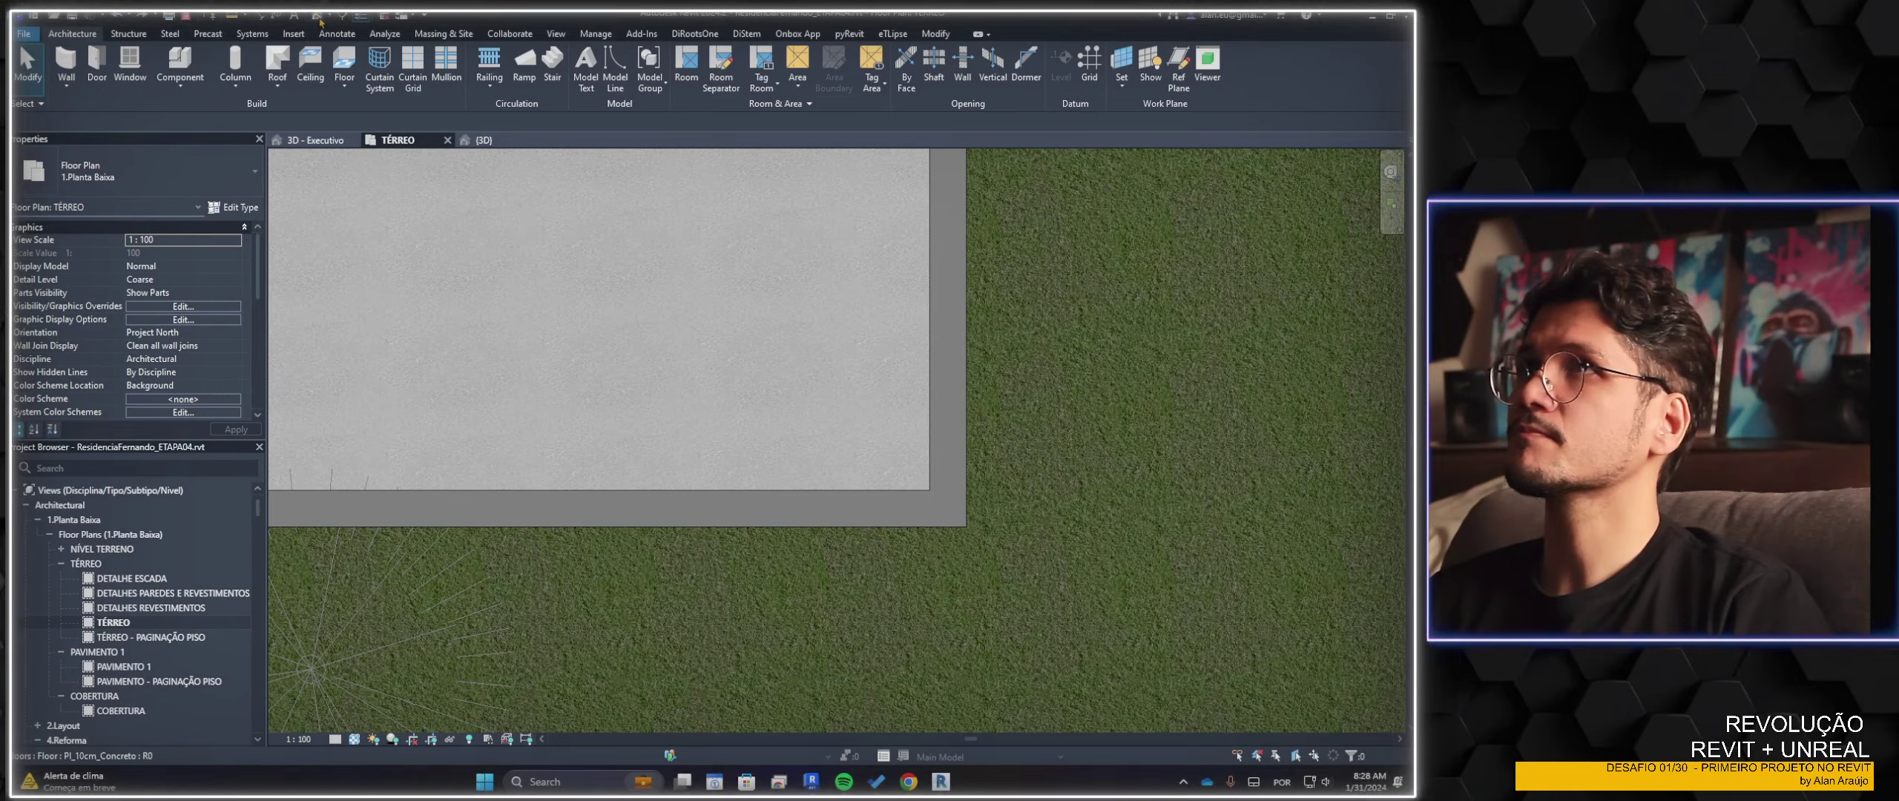
Switch to the {3D} view, then orbit and zoom onto the house's corner windows
click(320, 20)
mouse_move(902, 462)
shift+middle_down()
mouse_move(818, 467)
mouse_move(848, 518)
shift+middle_up()
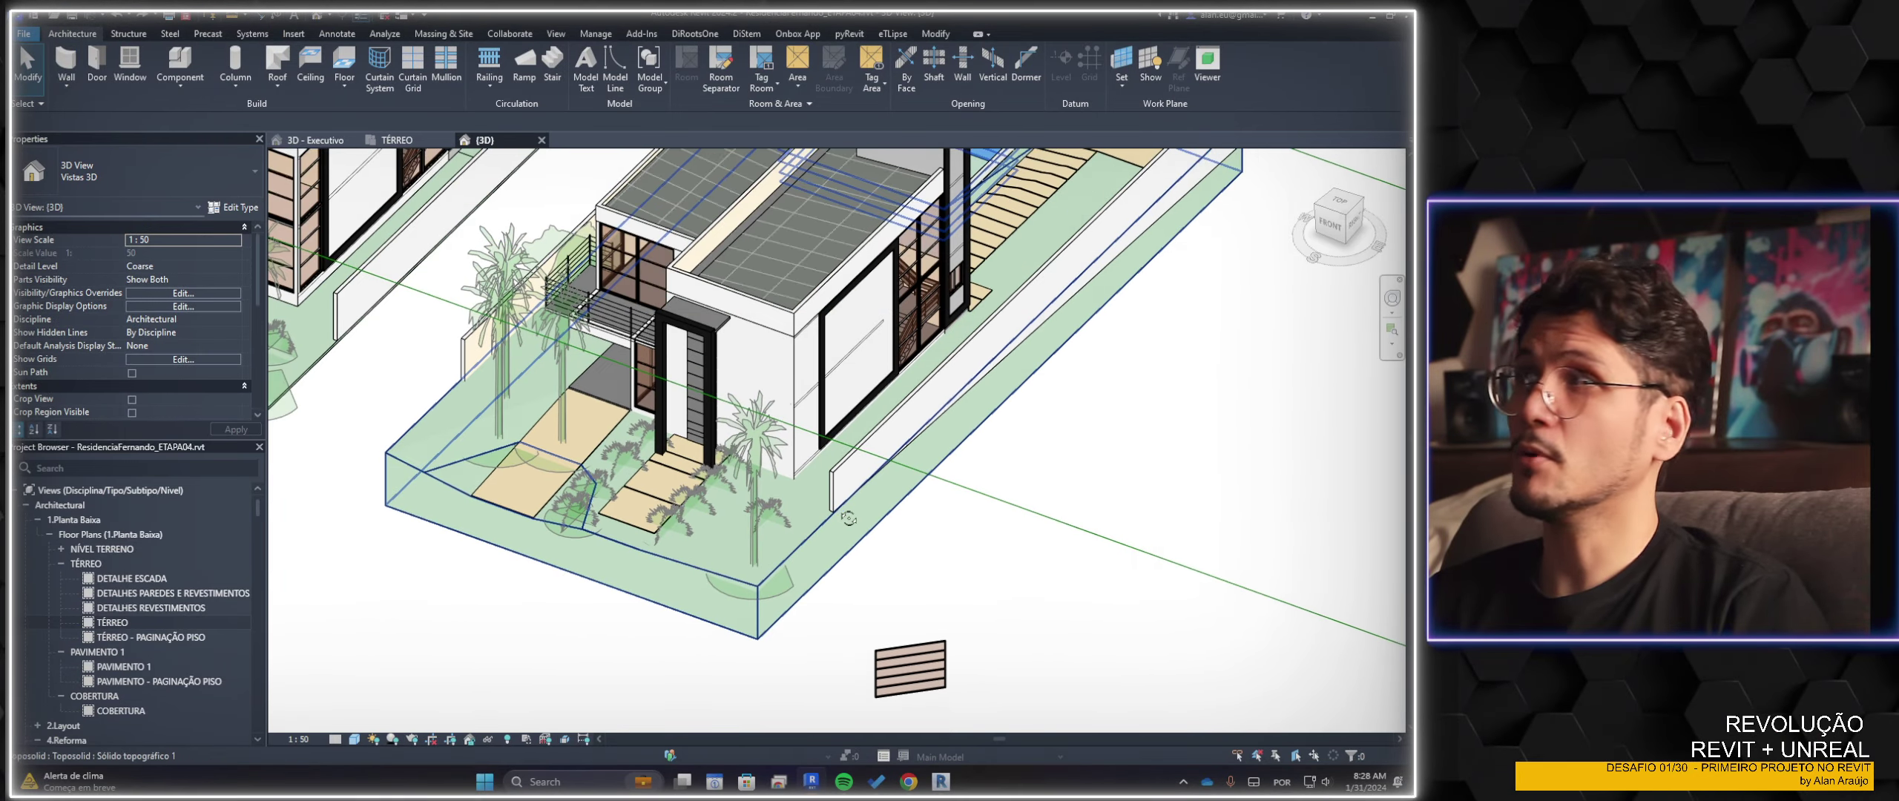
scroll(848, 519, up, 2)
scroll(848, 518, up, 3)
scroll(848, 519, up, 2)
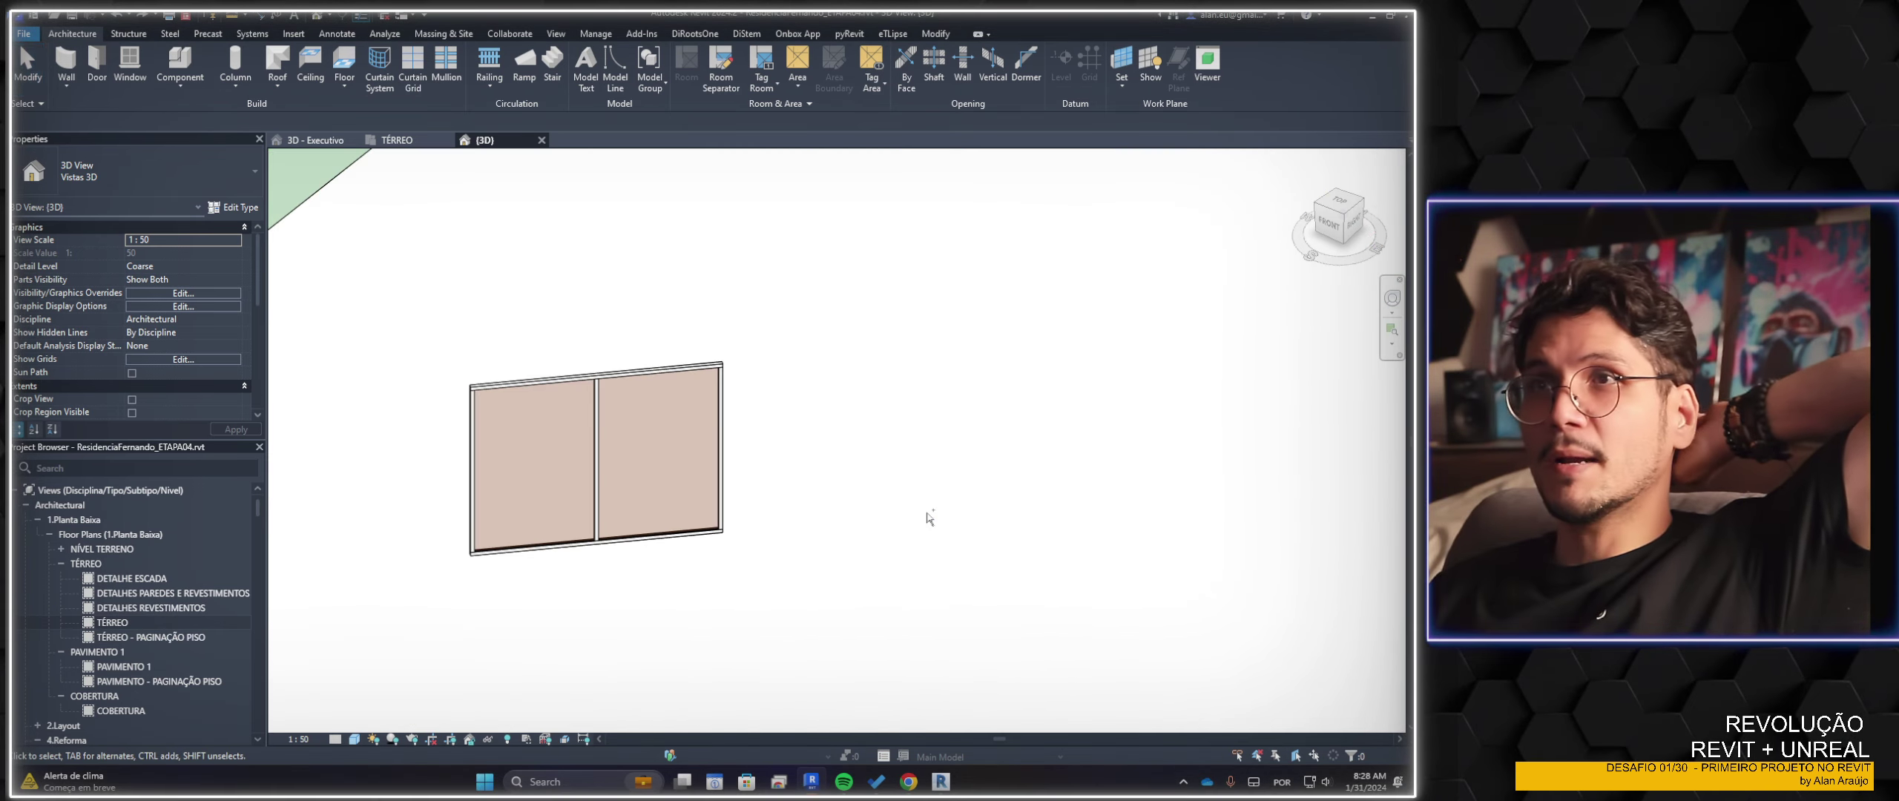
scroll(930, 518, down, 2)
scroll(929, 518, down, 1)
scroll(929, 518, down, 3)
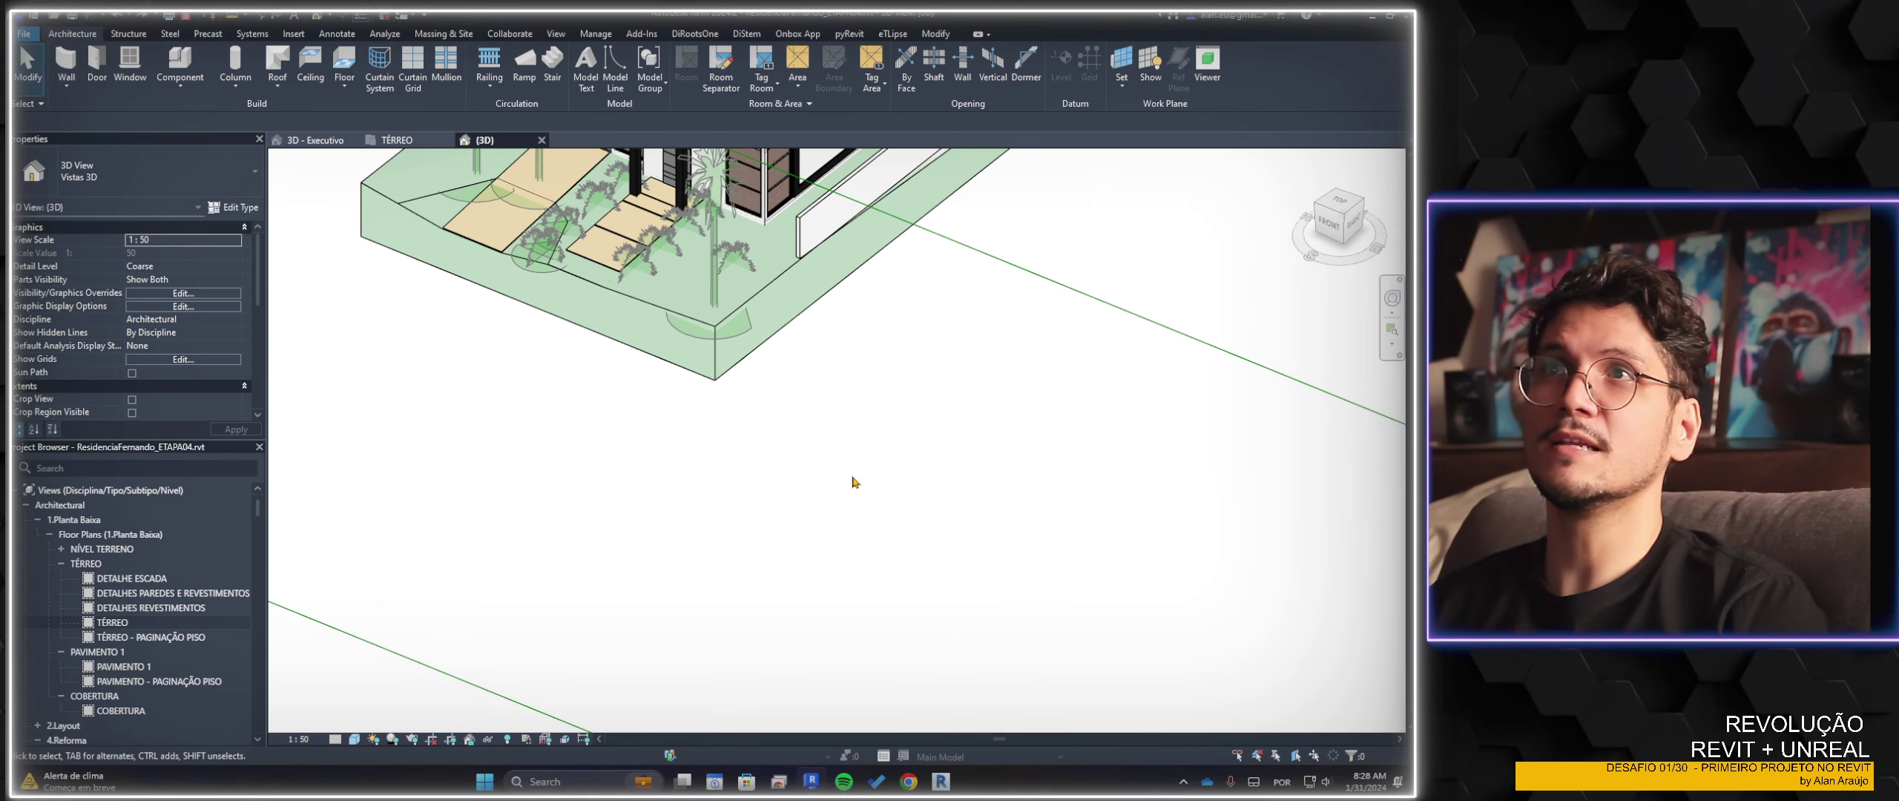
scroll(853, 483, down, 3)
scroll(826, 382, up, 5)
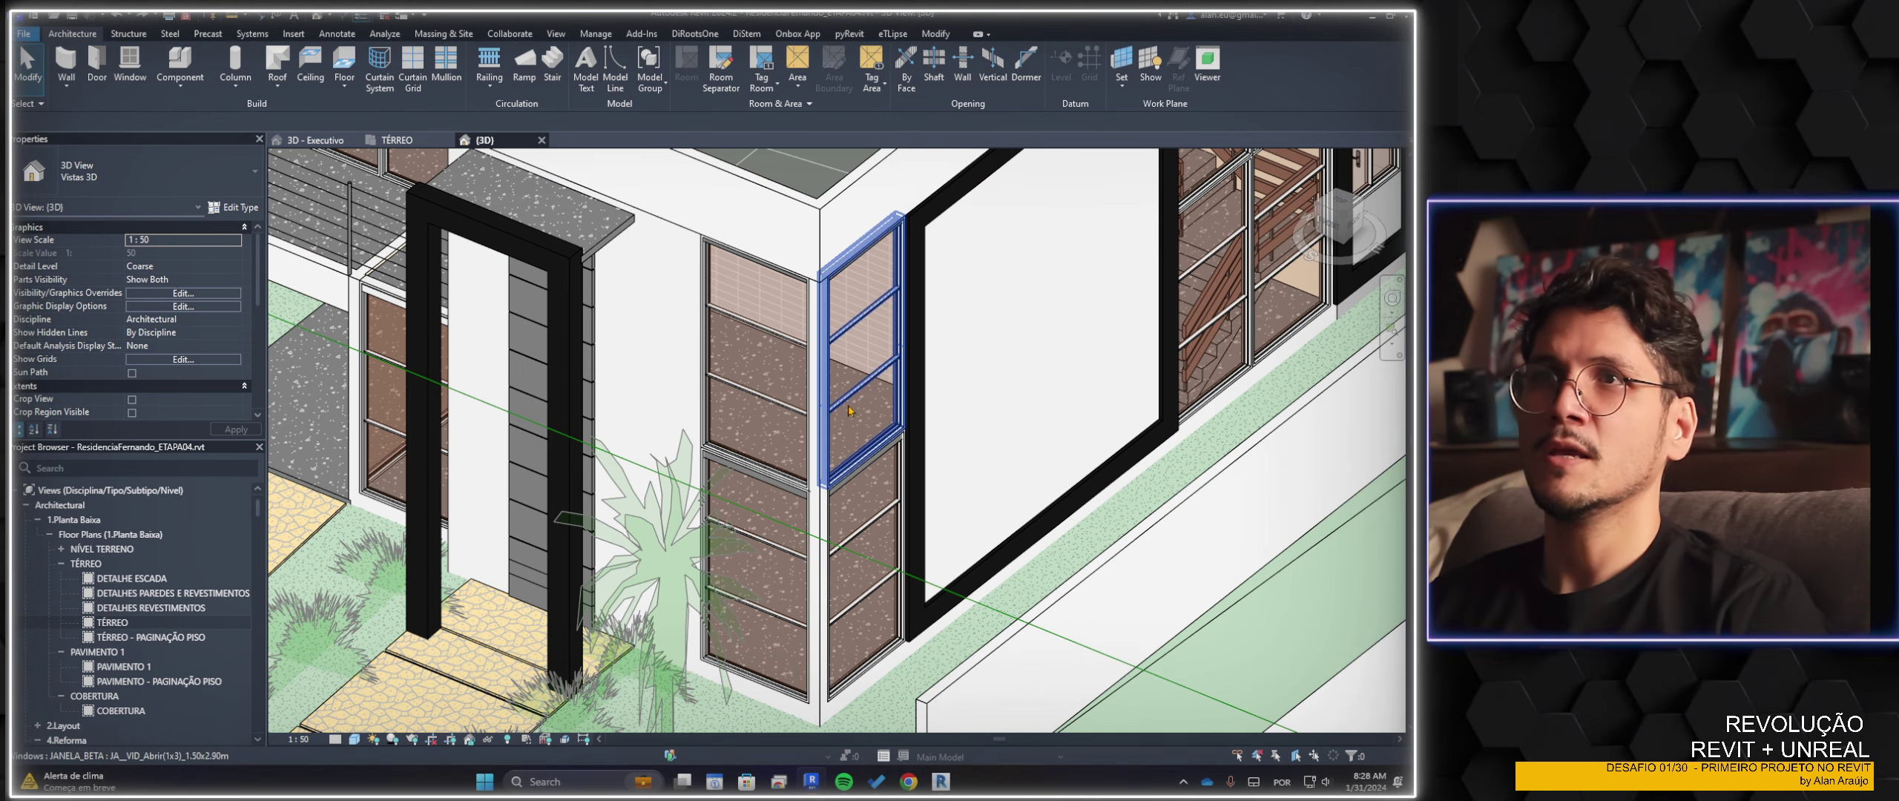
Select the two upper and two lower corner windows together and delete them
click(851, 407)
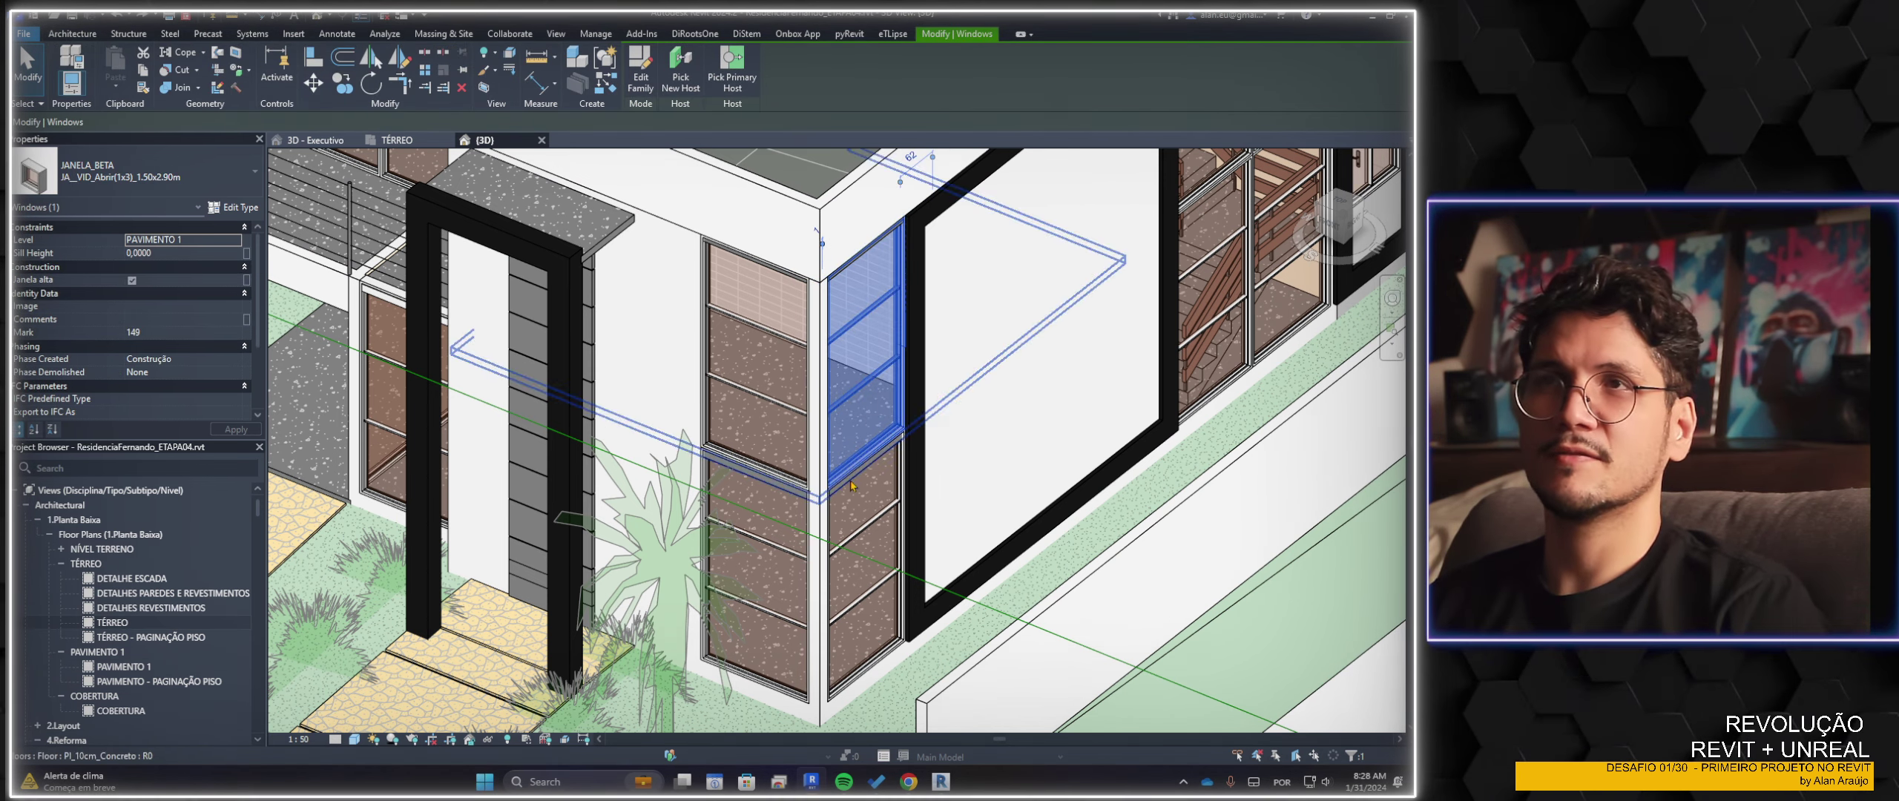
ctrl+click(763, 409)
ctrl+click(779, 490)
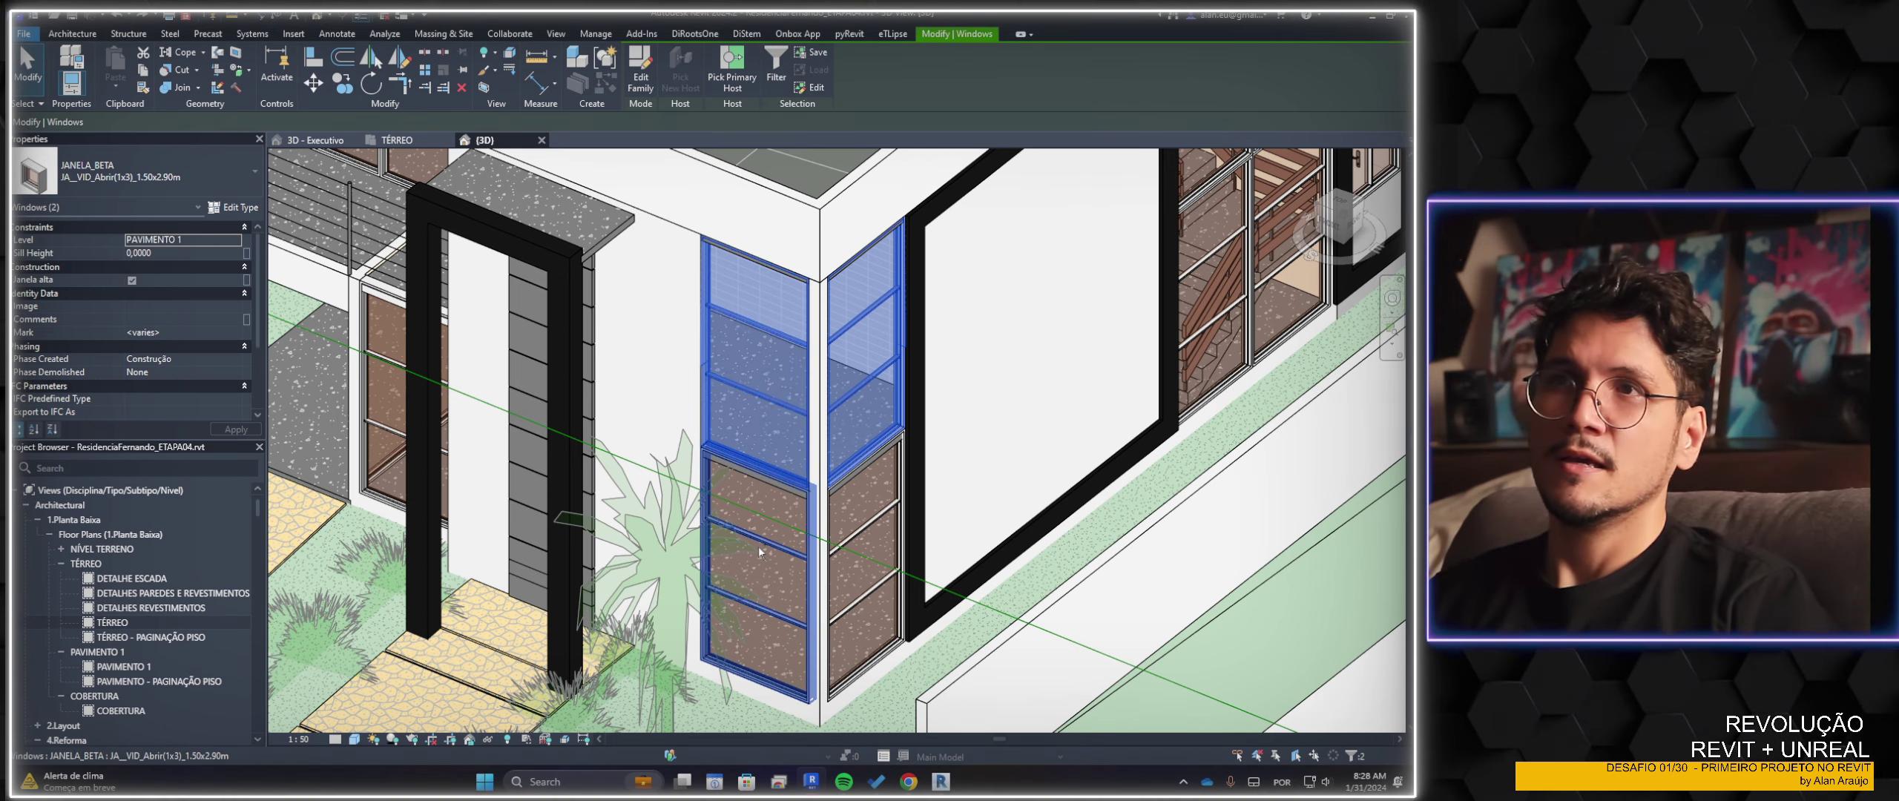
ctrl+click(875, 533)
scroll(787, 683, up, 2)
scroll(771, 671, up, 1)
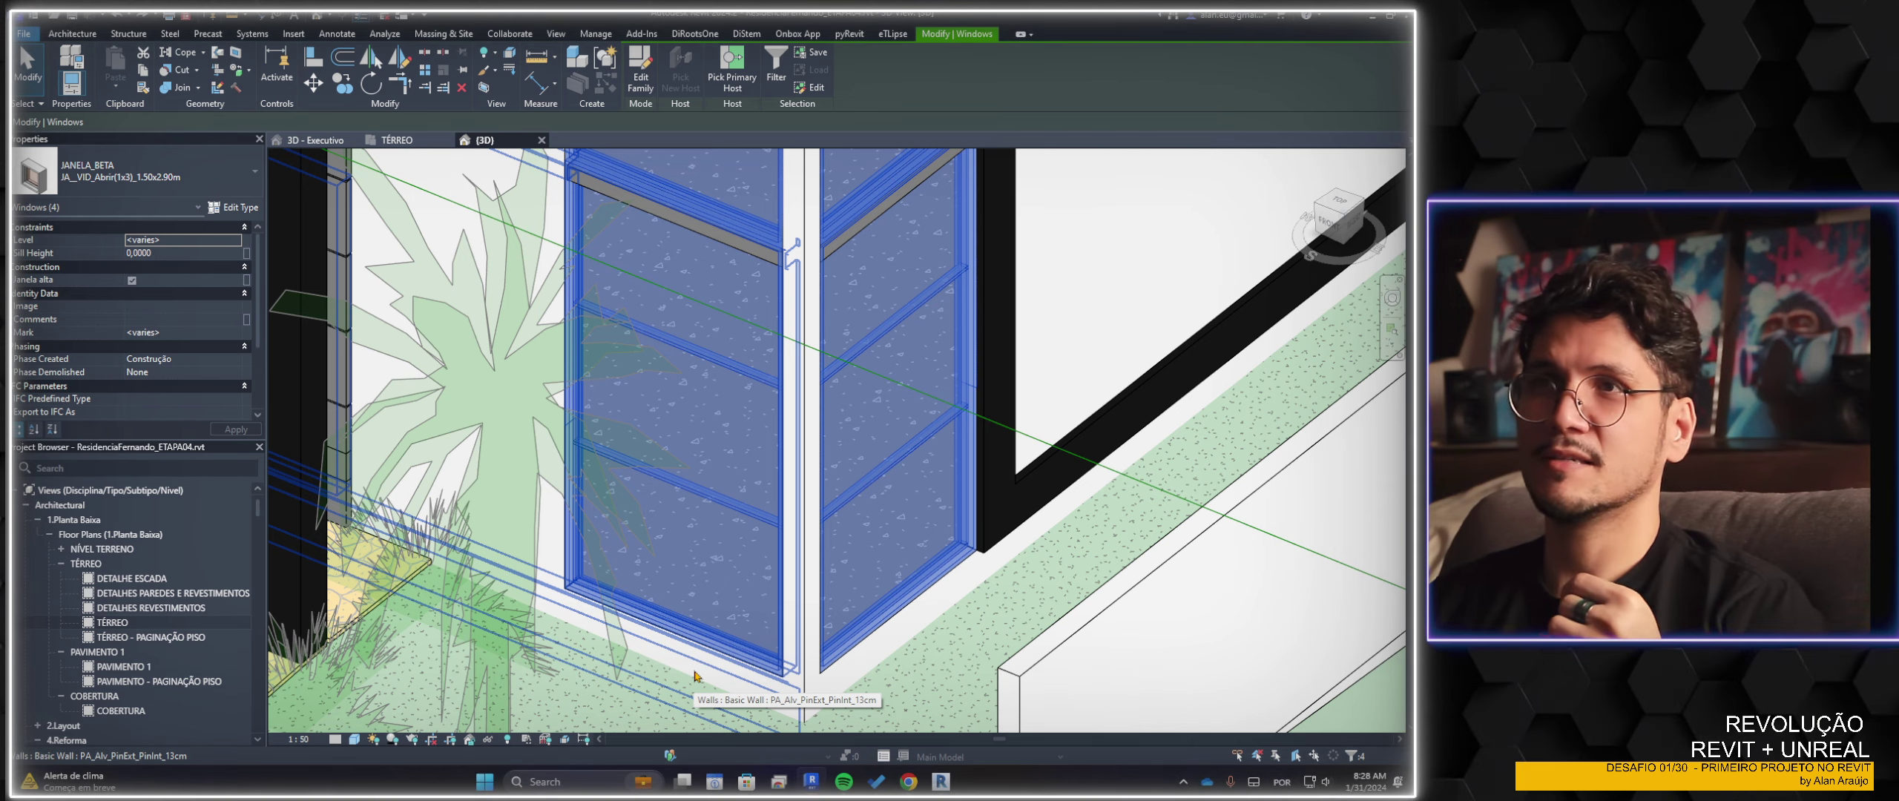
shift+middle_drag(696, 676, 881, 464)
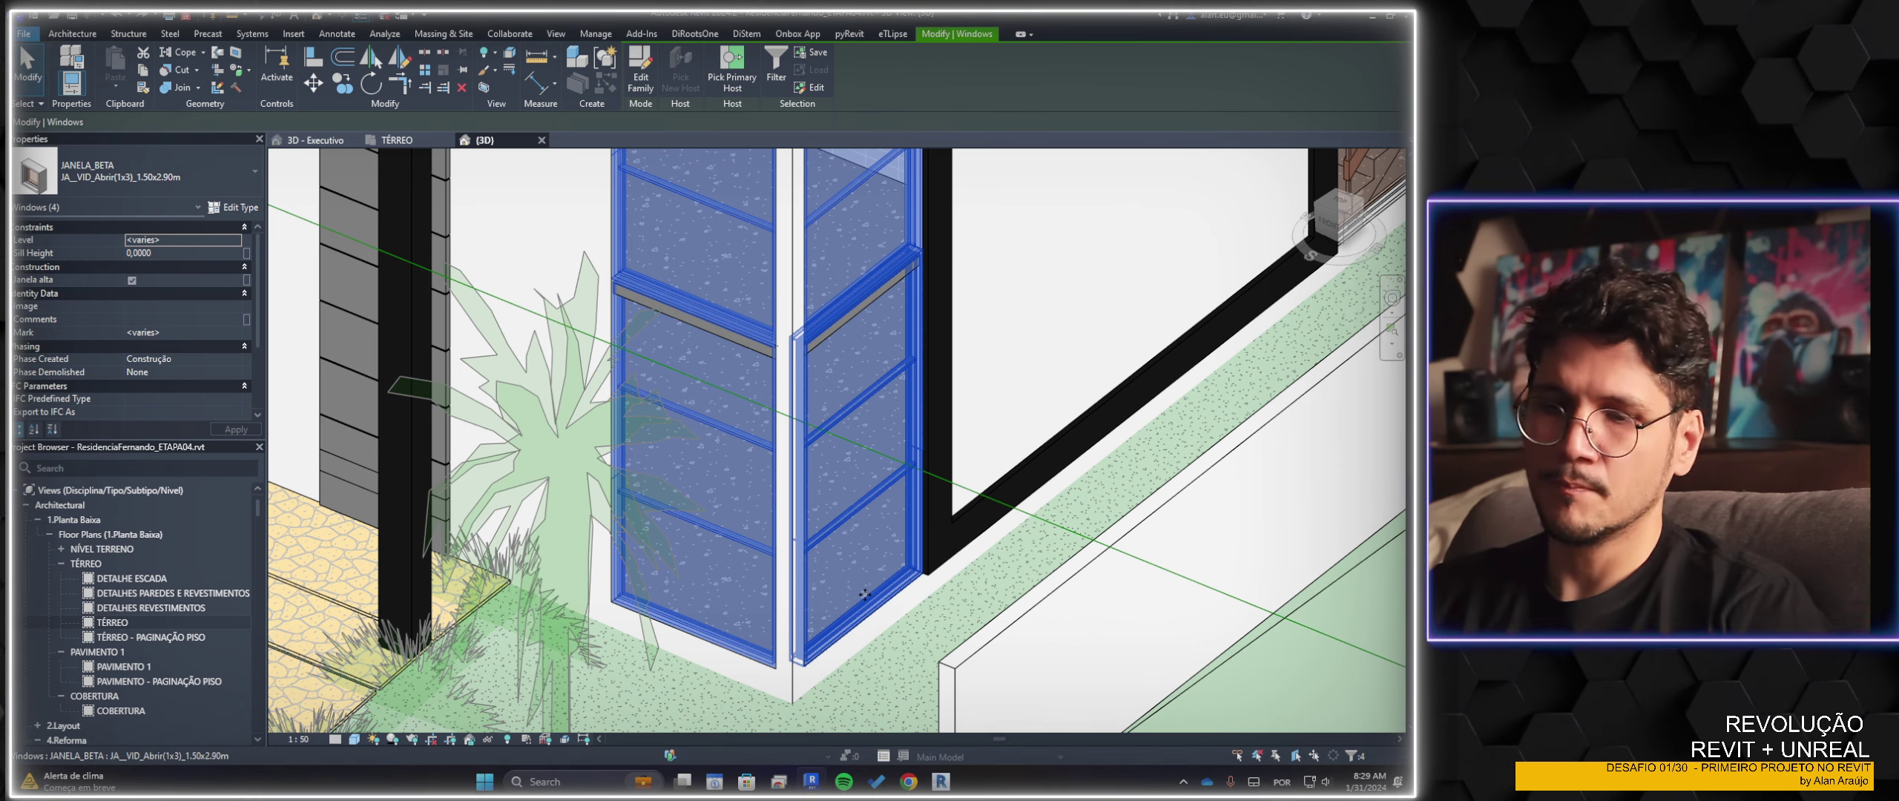
key(Delete)
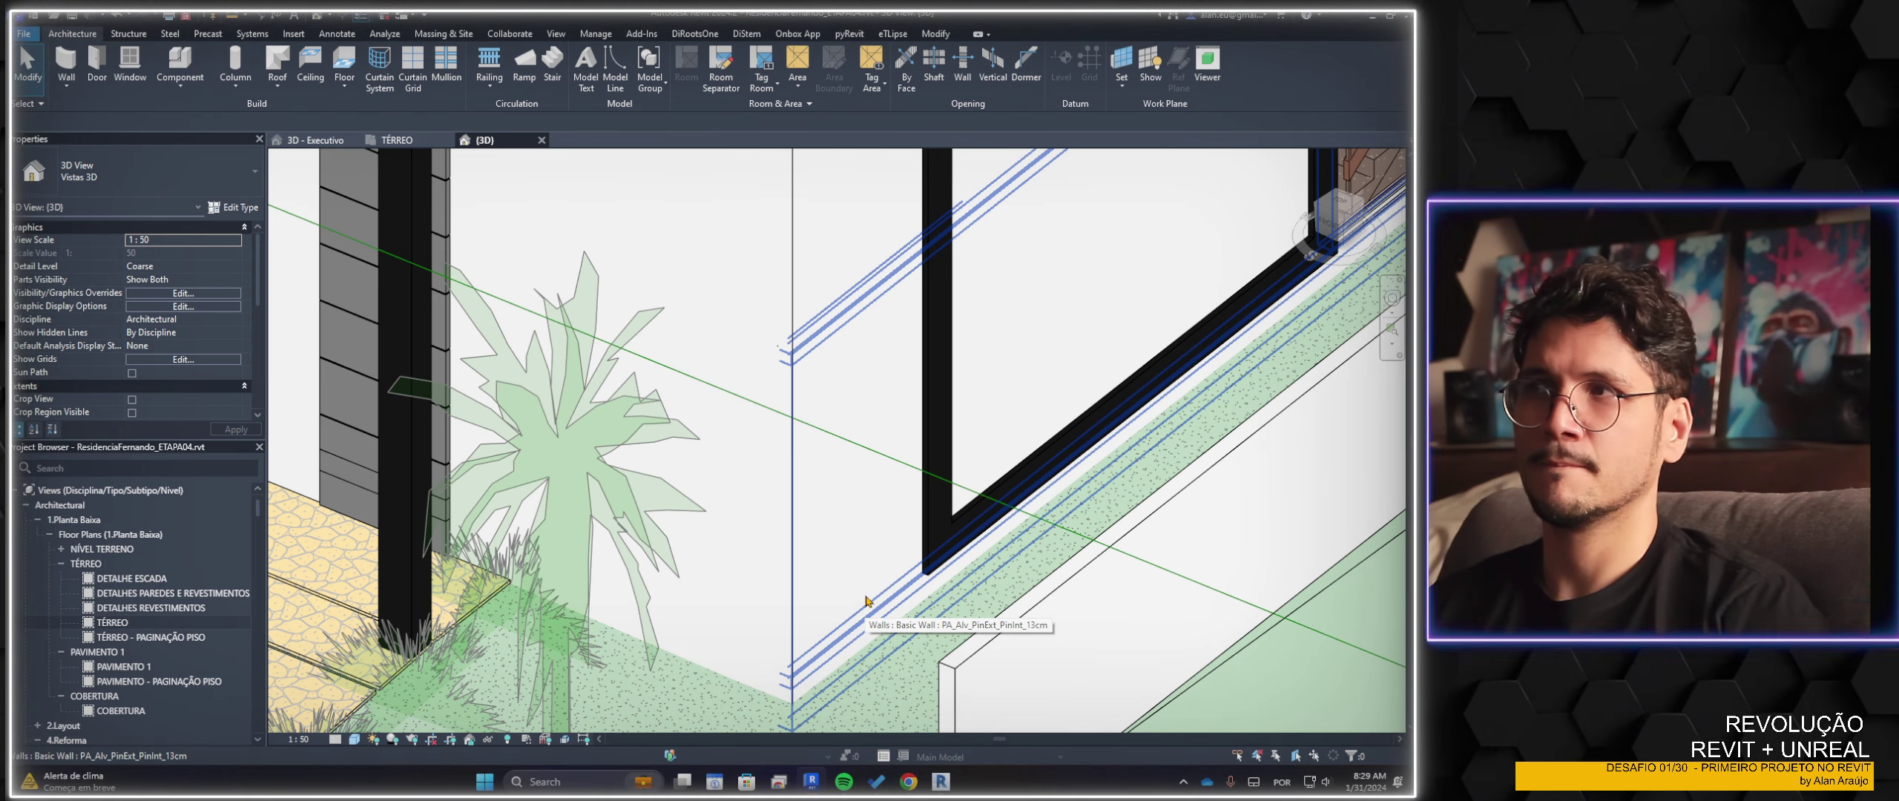
Open the TÉRREO plan, return to 3D, and frame the open ground past the walkway
double_click(192, 625)
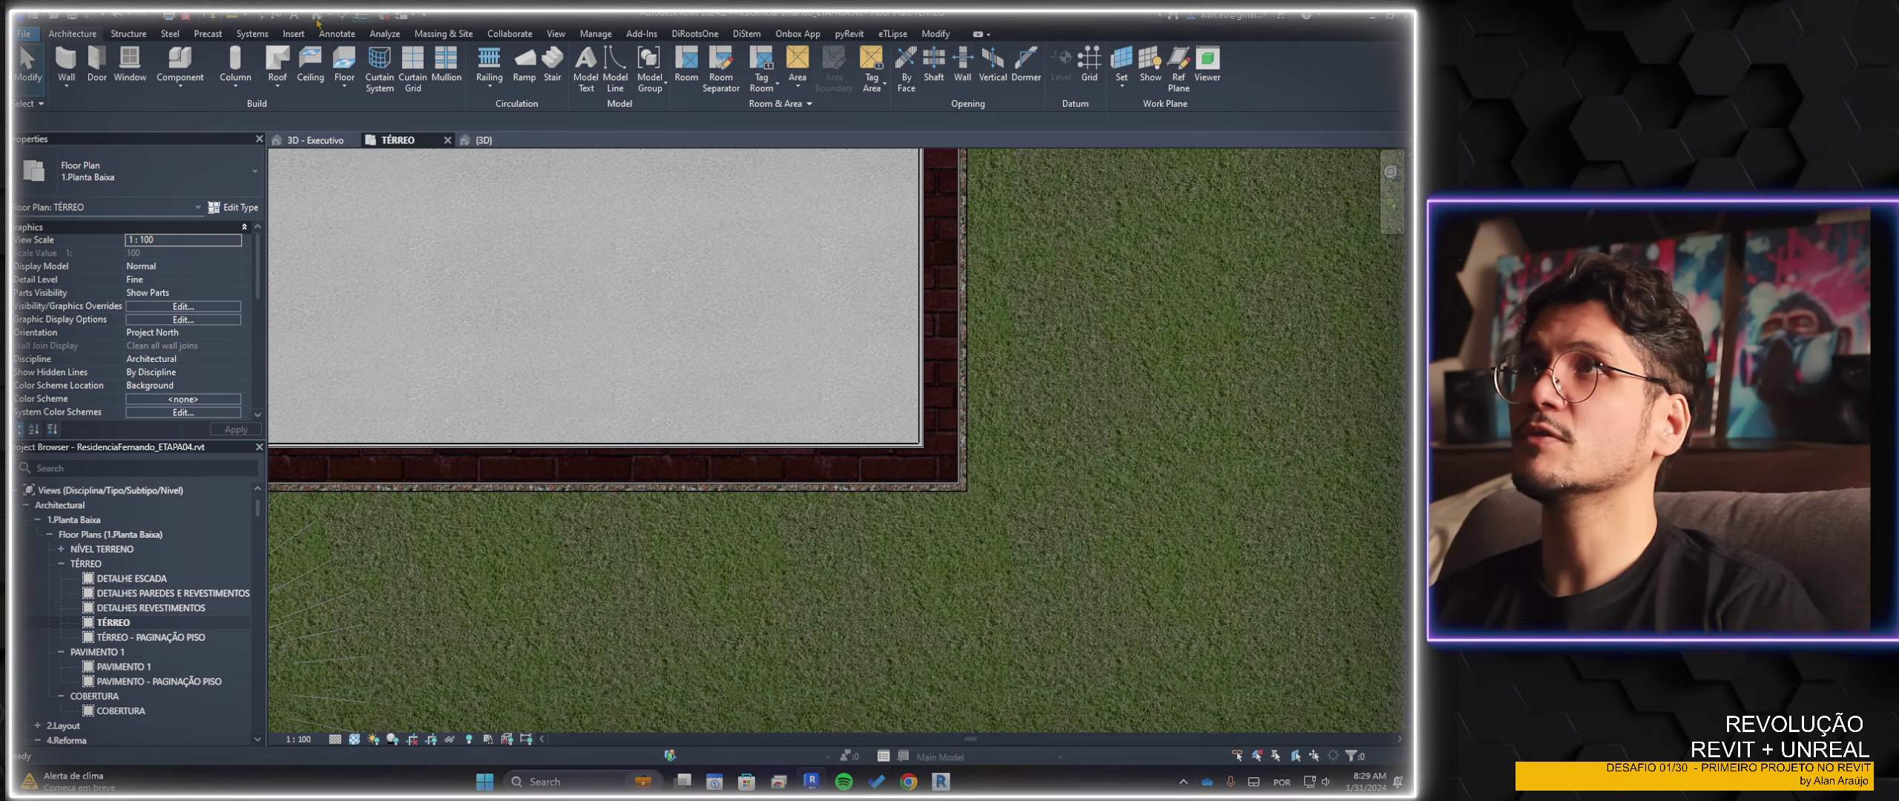
click(317, 17)
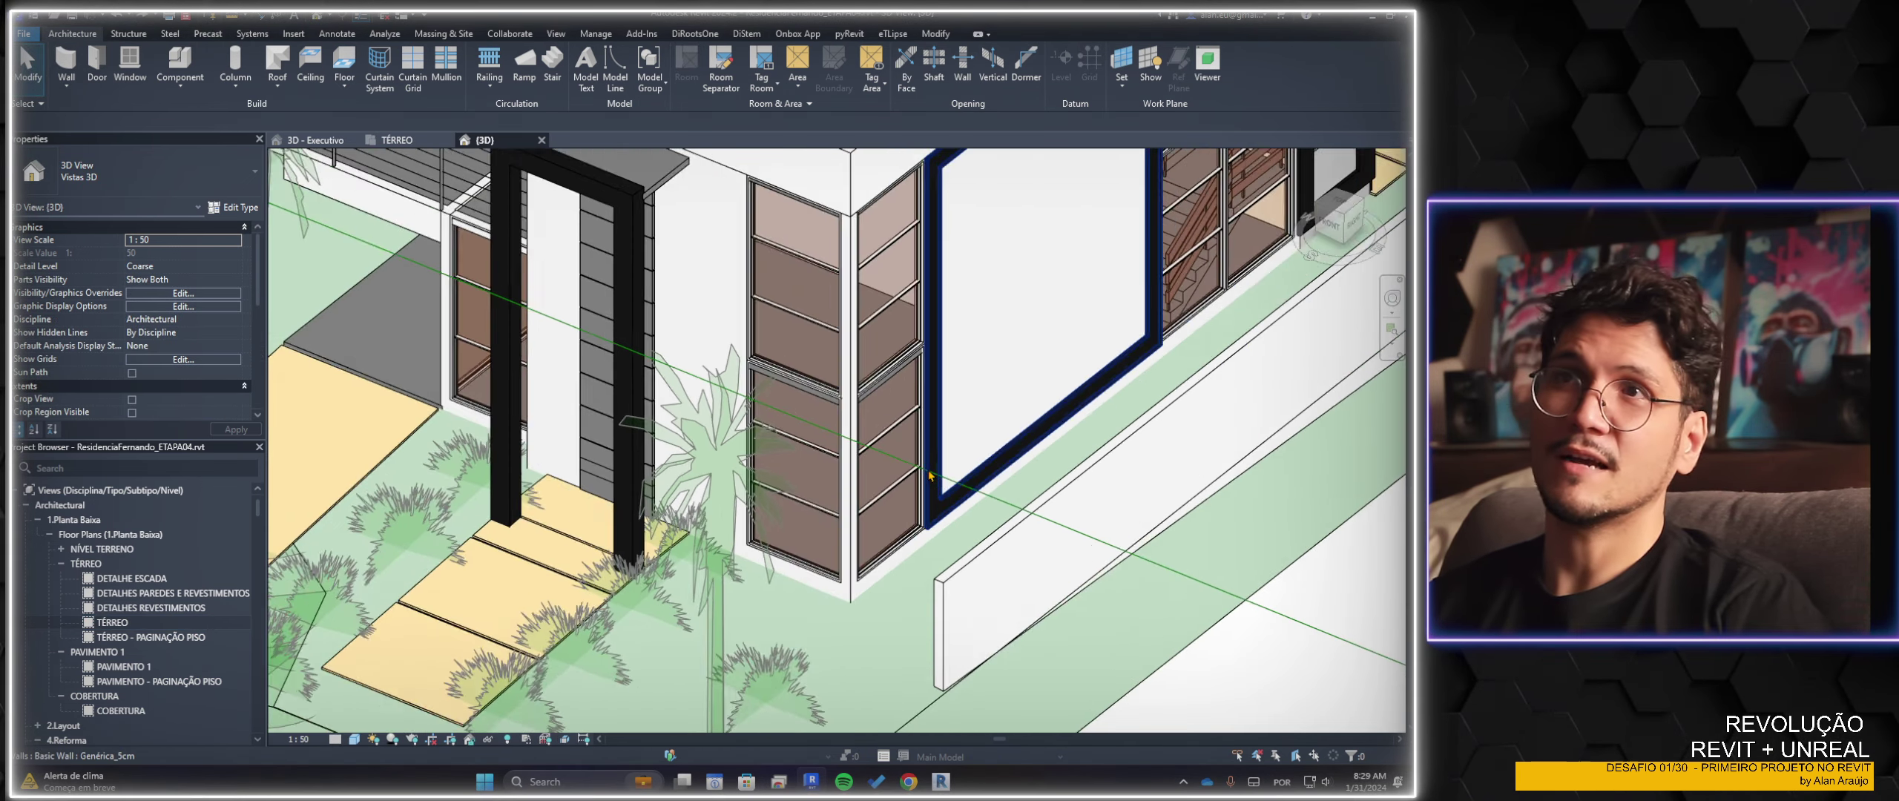
middle_drag(929, 475, 875, 471)
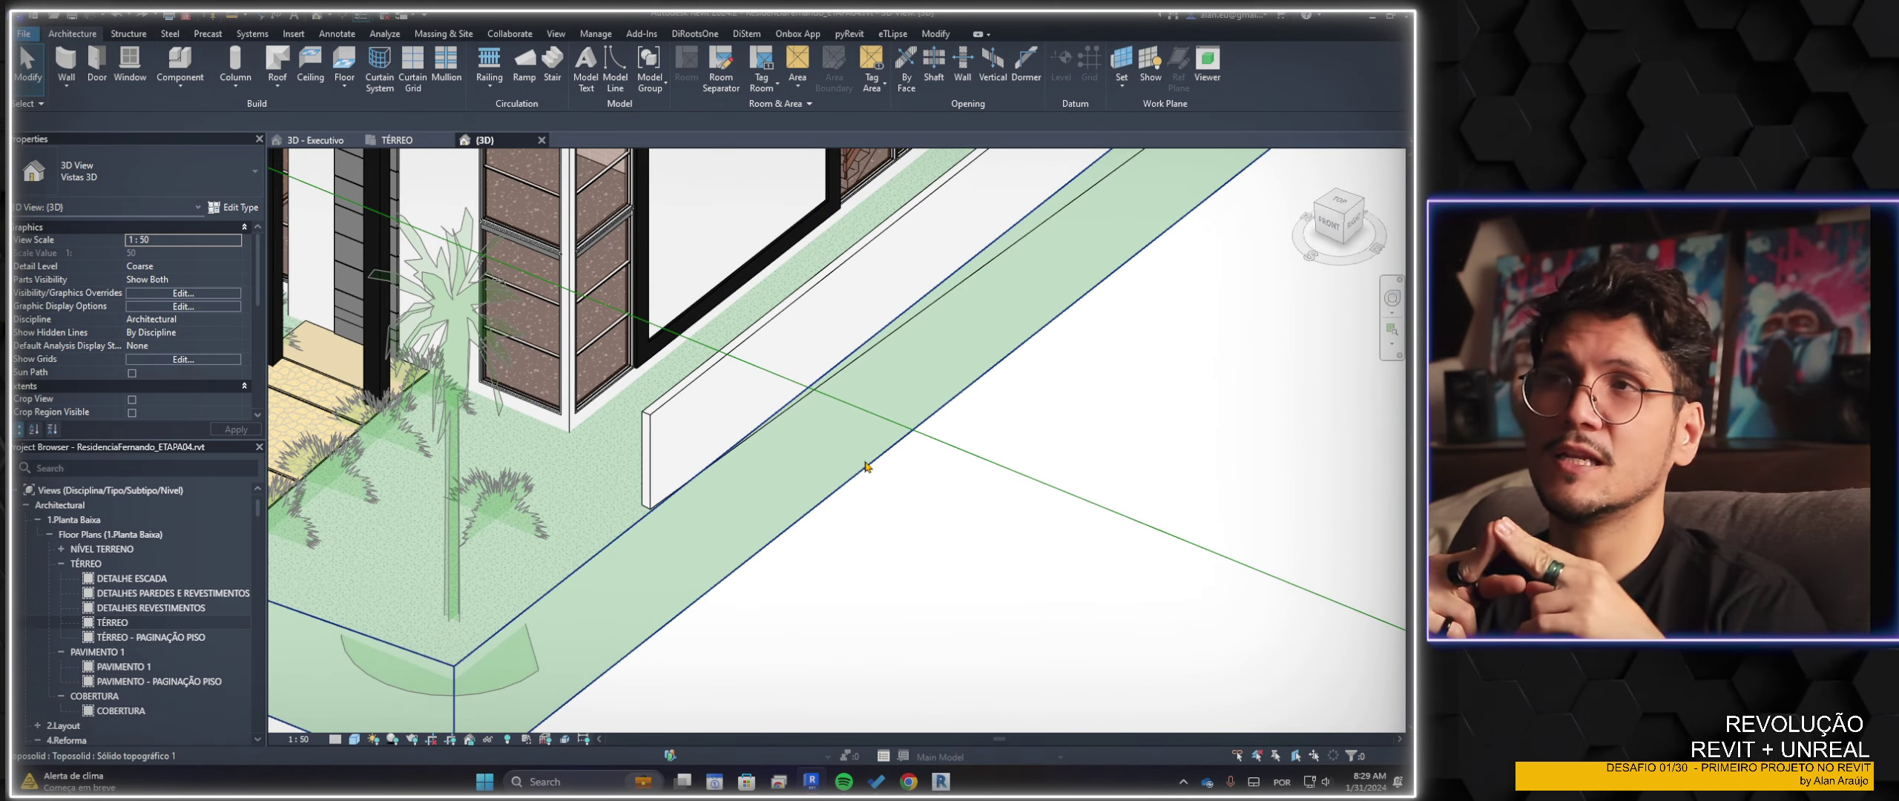
middle_drag(866, 466, 646, 498)
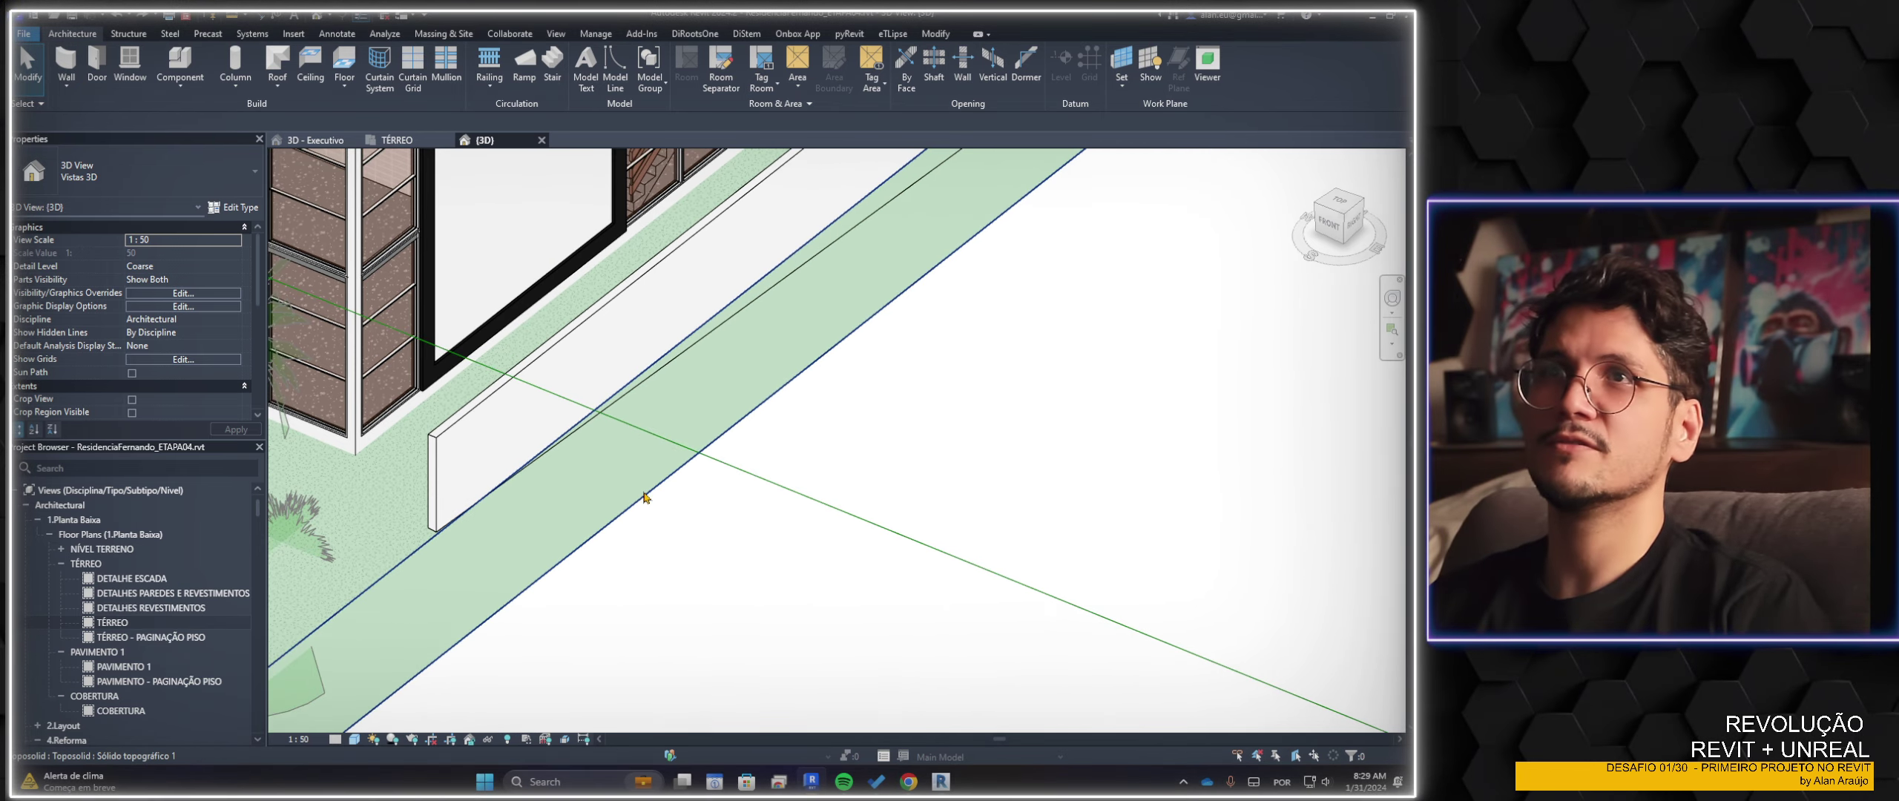
scroll(645, 497, down, 4)
scroll(805, 538, up, 2)
scroll(716, 610, up, 2)
scroll(708, 606, up, 2)
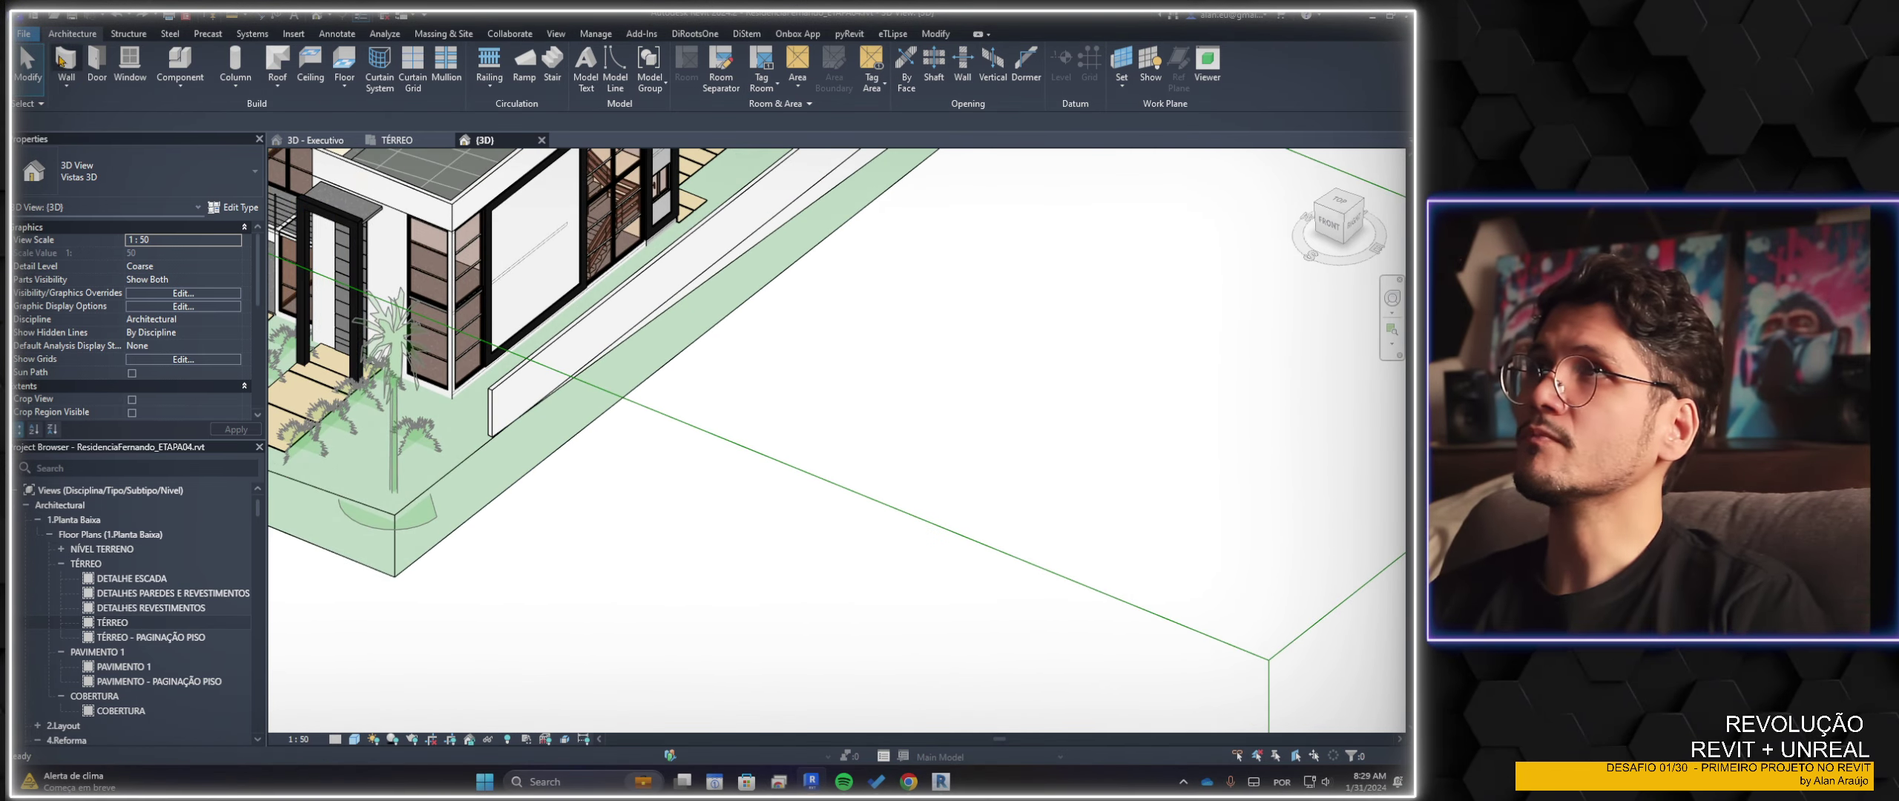
Start the Wall tool using the Alumínio_Vidro_nº_fixo curtain wall type
click(63, 59)
click(159, 162)
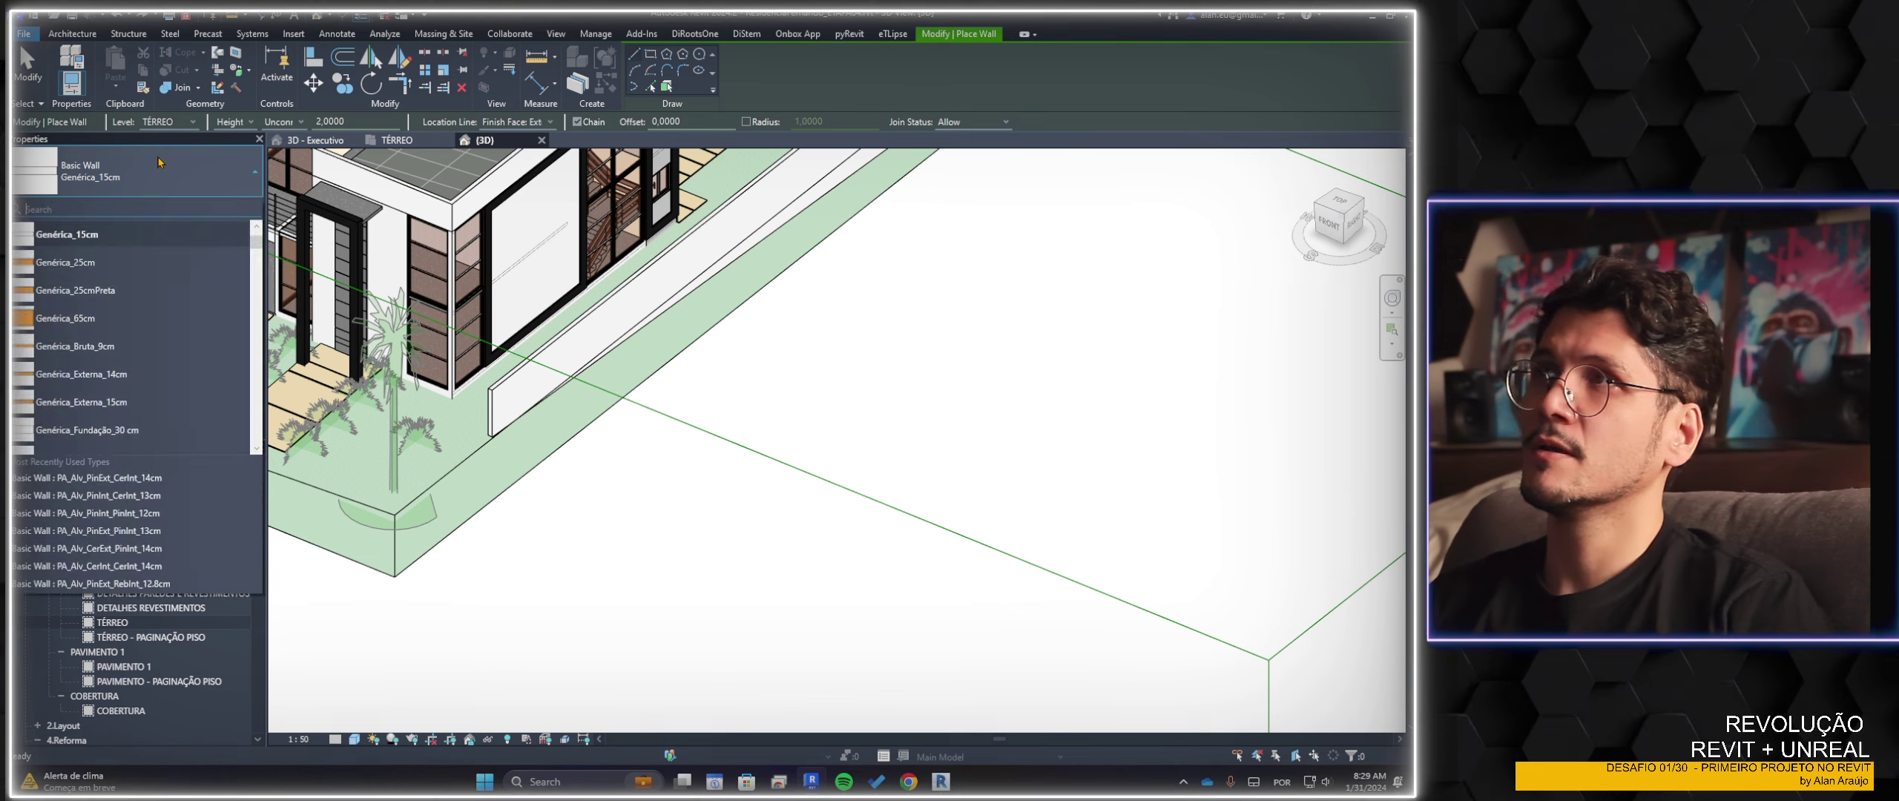
drag(257, 247, 253, 410)
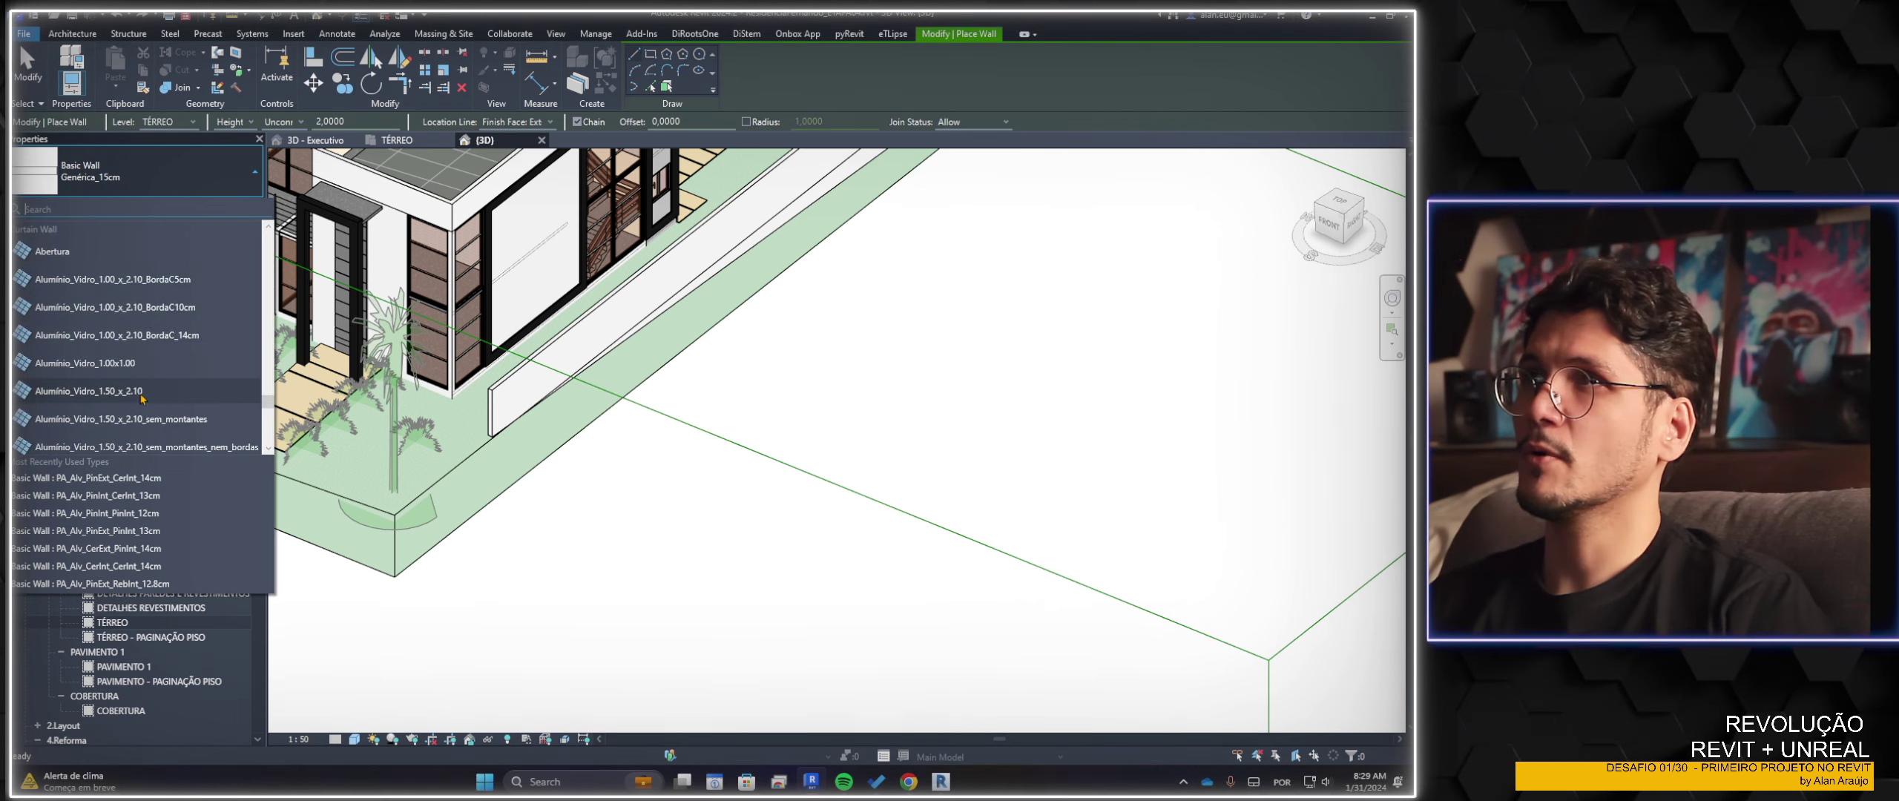
scroll(147, 385, down, 2)
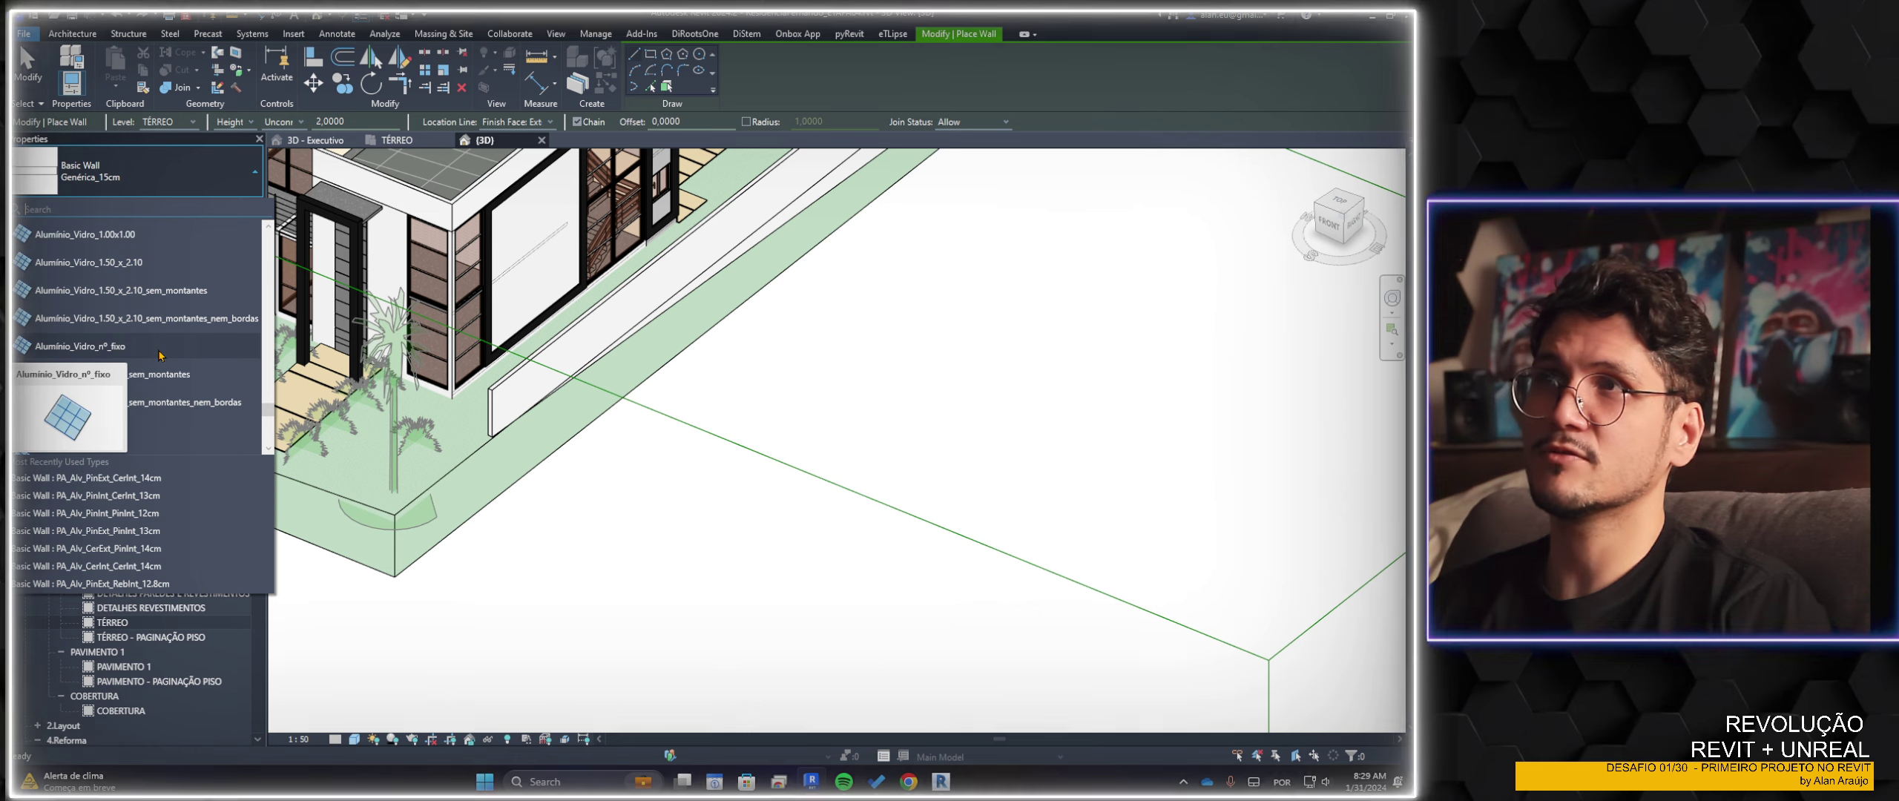
click(160, 355)
scroll(646, 459, up, 3)
Draw a short Alumínio_Vidro_nº_fixo curtain wall on the open ground beside the house
scroll(646, 460, up, 2)
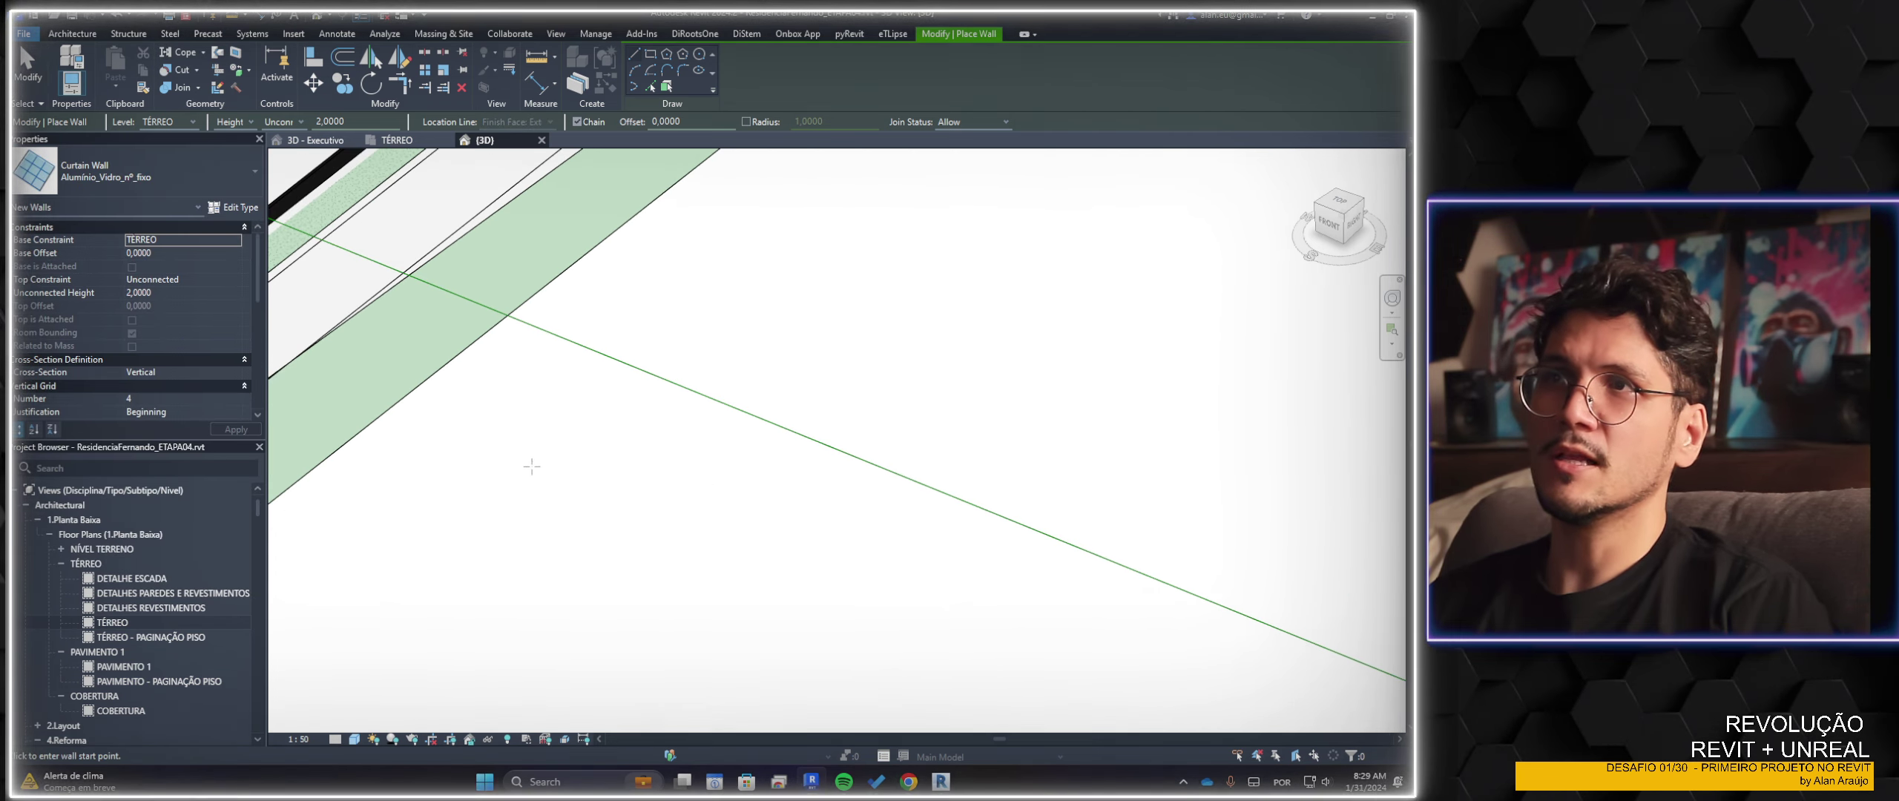
click(532, 465)
click(652, 465)
key(Escape)
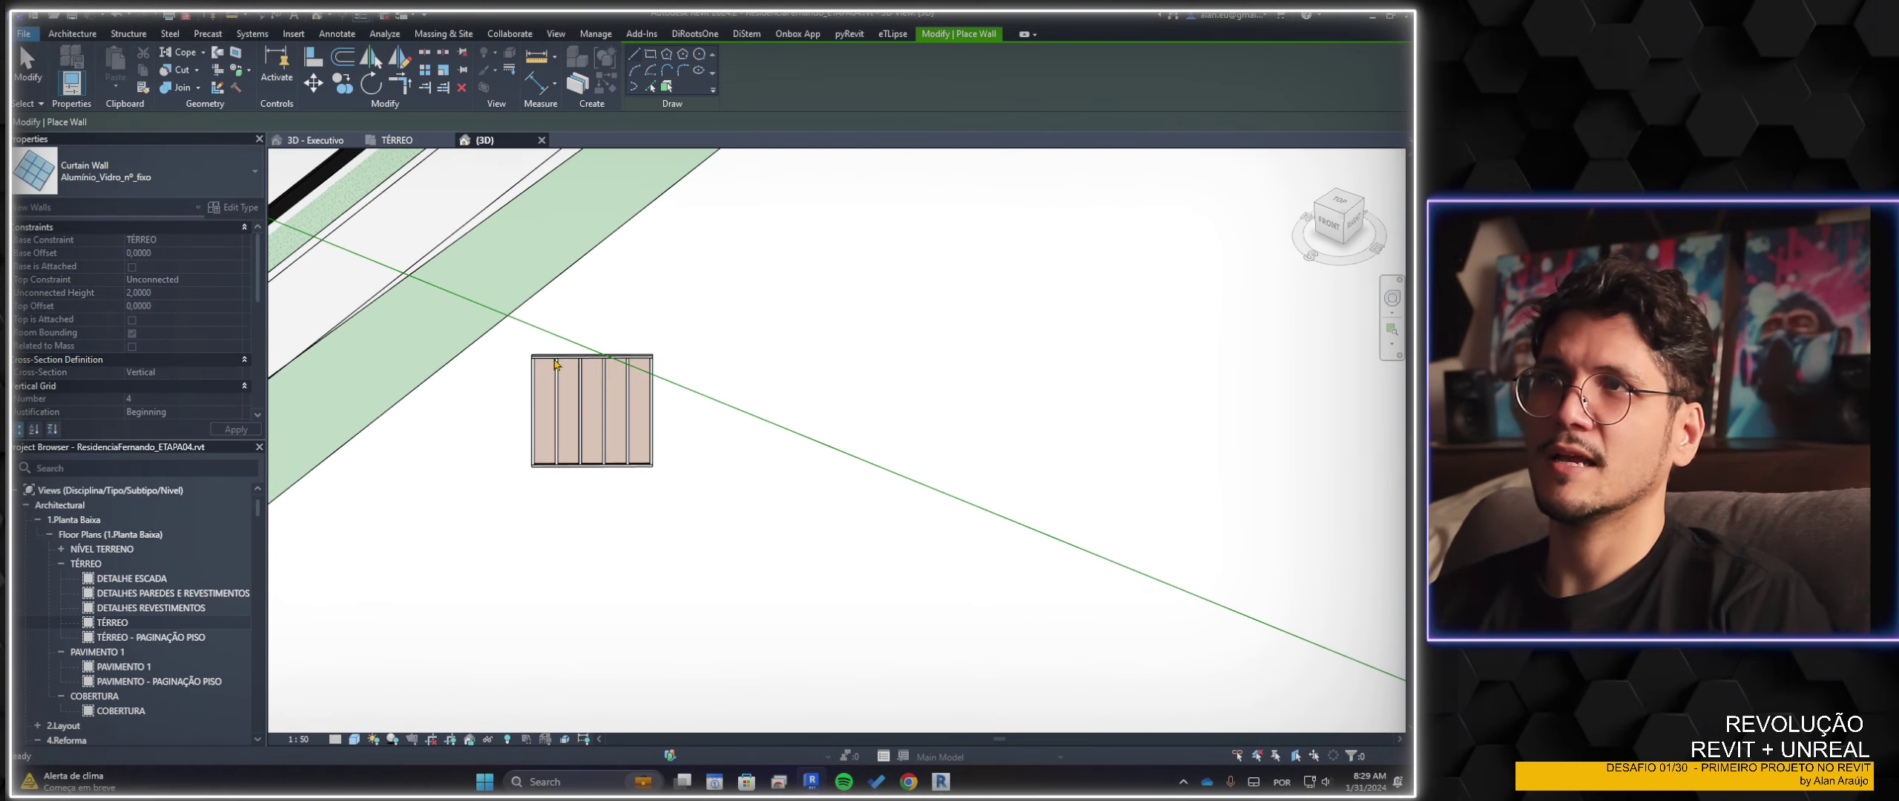
key(Escape)
Select the new curtain wall and set its vertical grid count to 1
click(564, 438)
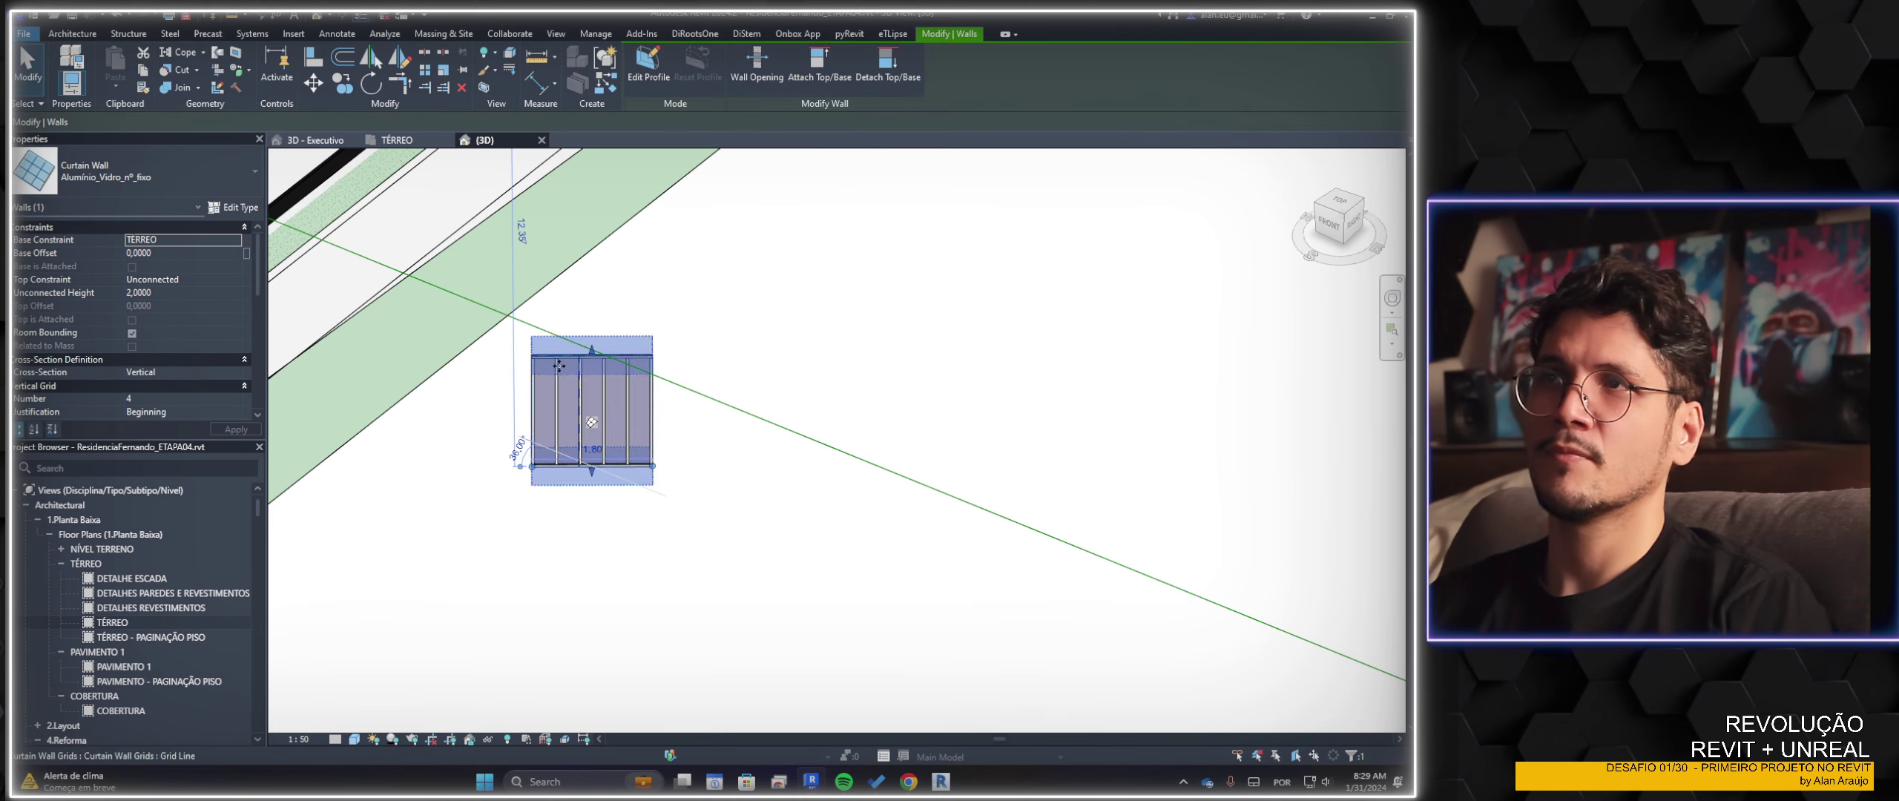
scroll(438, 415, up, 1)
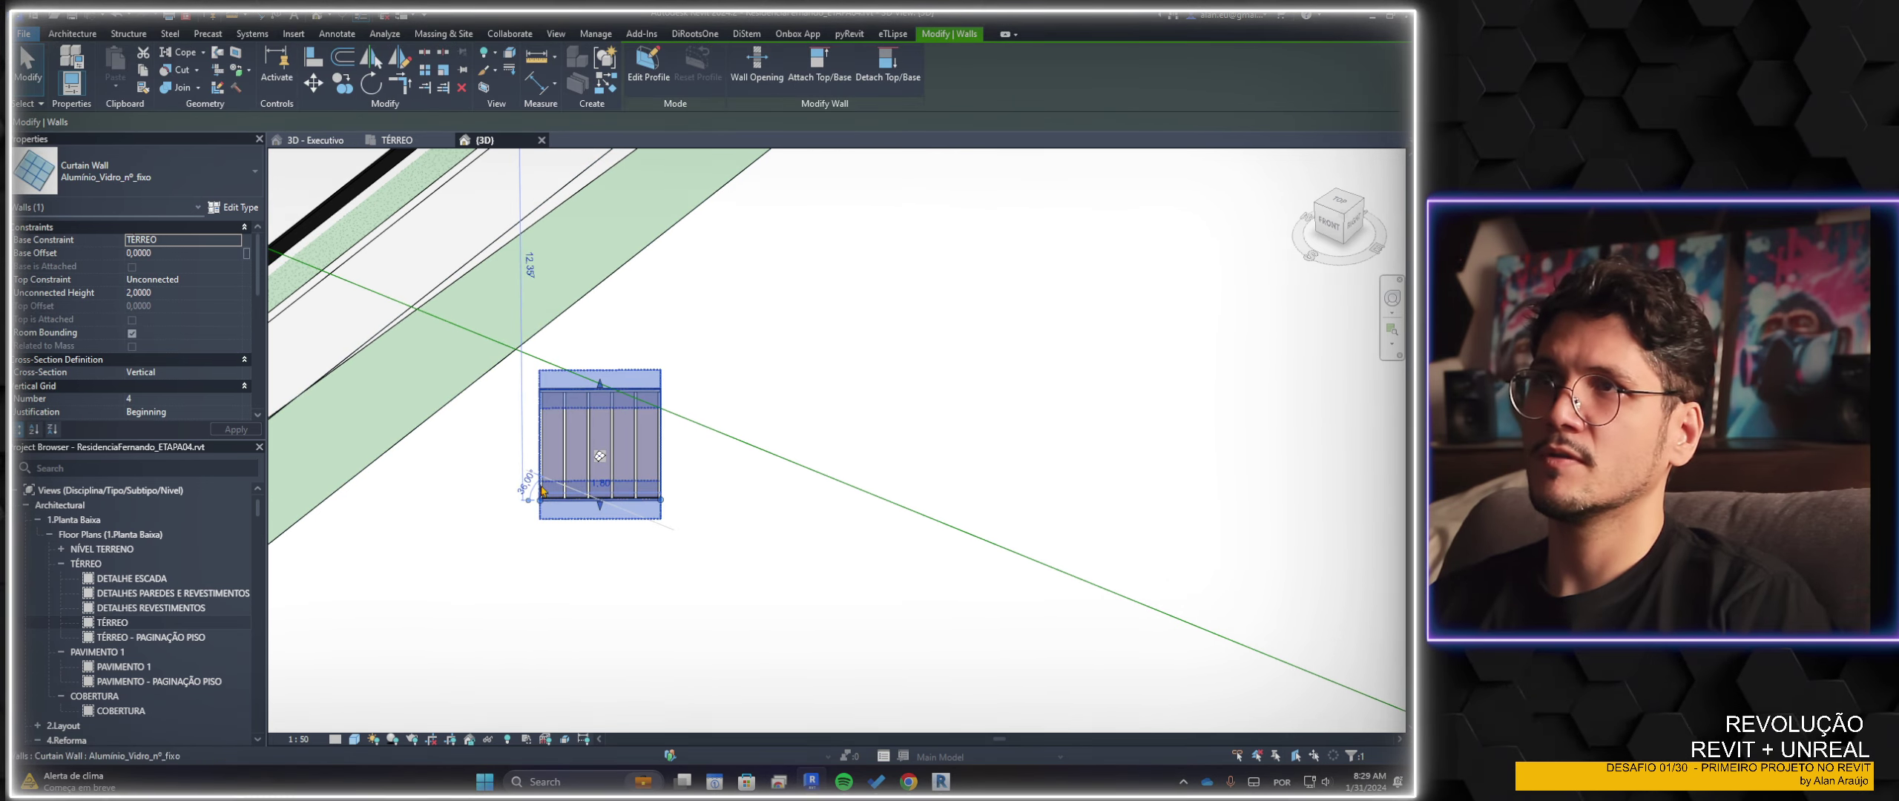
scroll(466, 503, up, 1)
scroll(713, 445, up, 2)
middle_drag(336, 415, 225, 377)
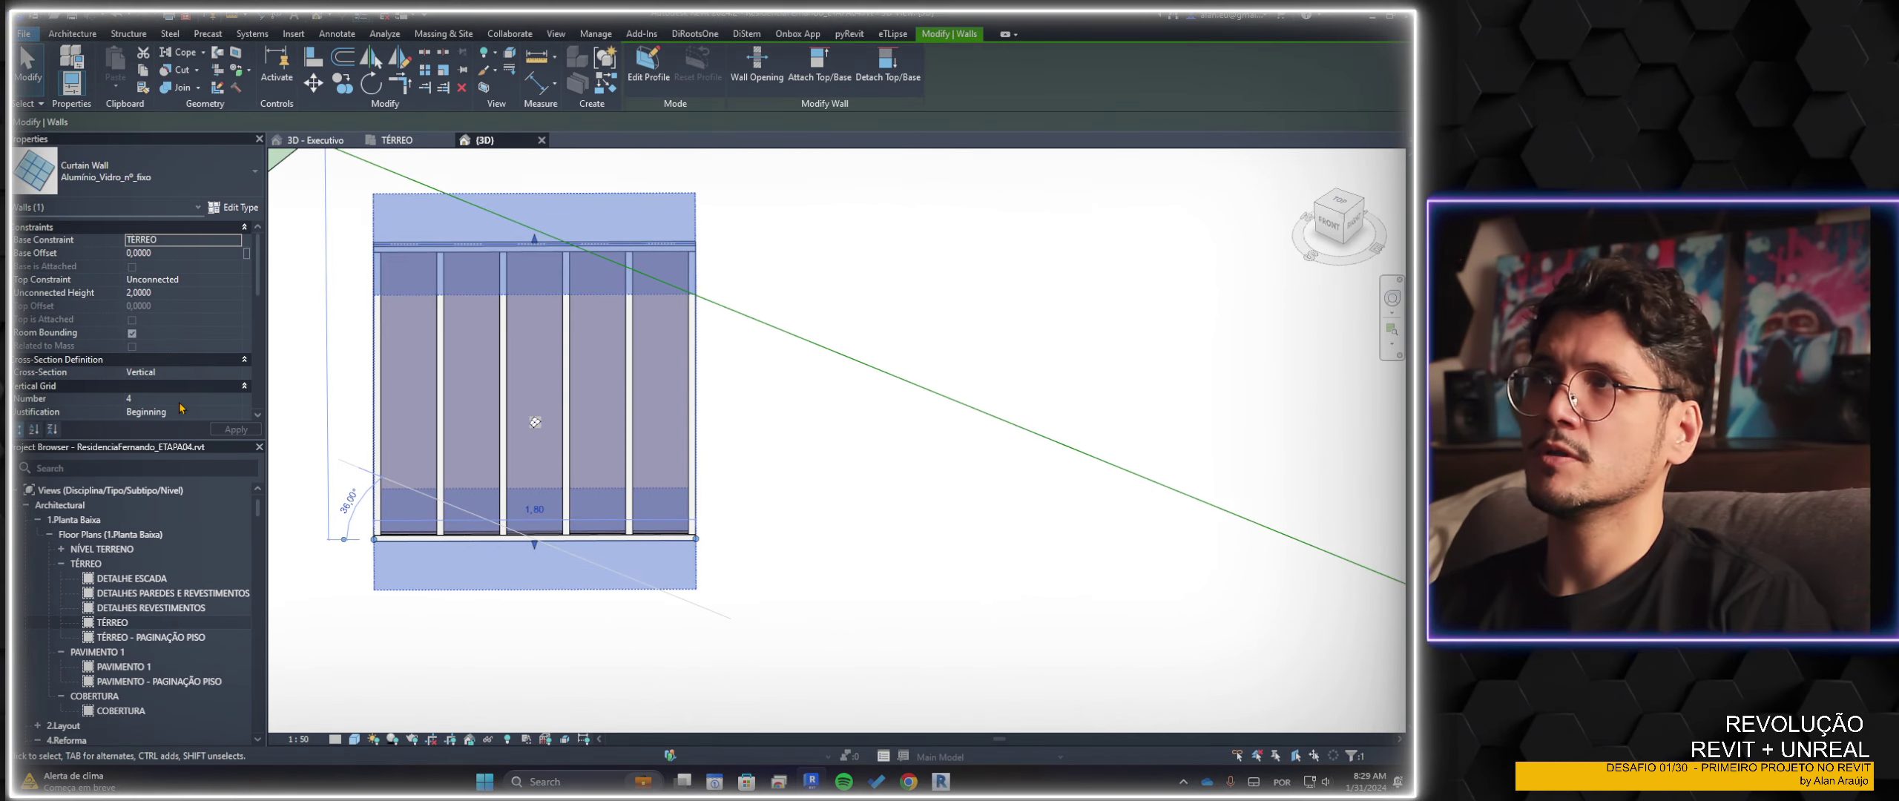
text(3)
click(219, 405)
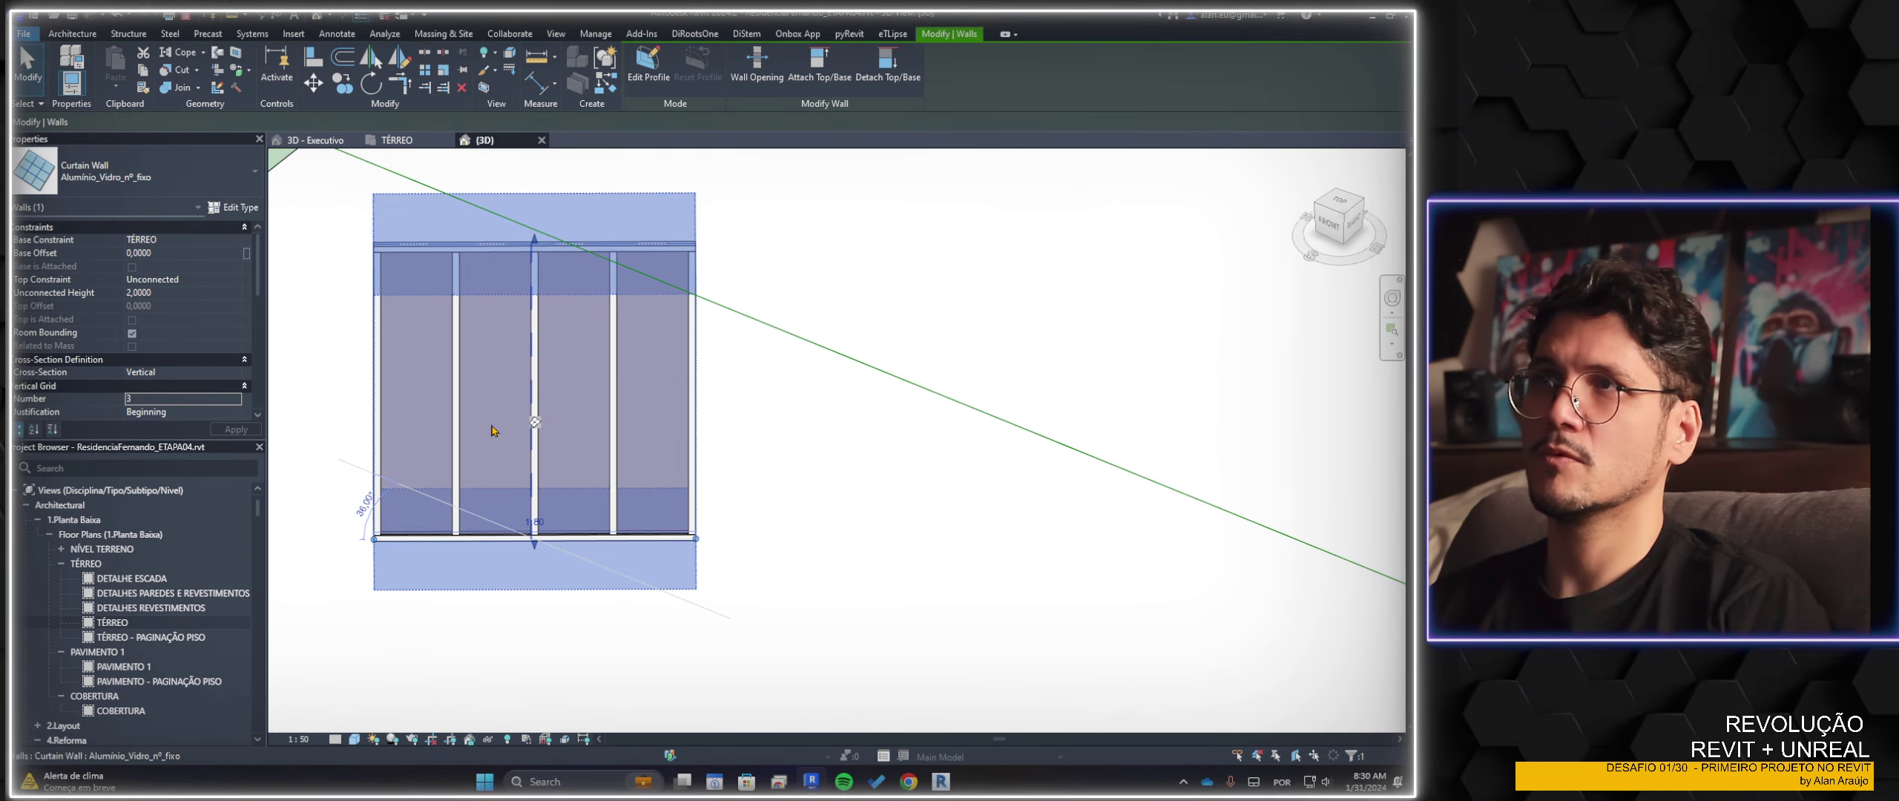
text(1)
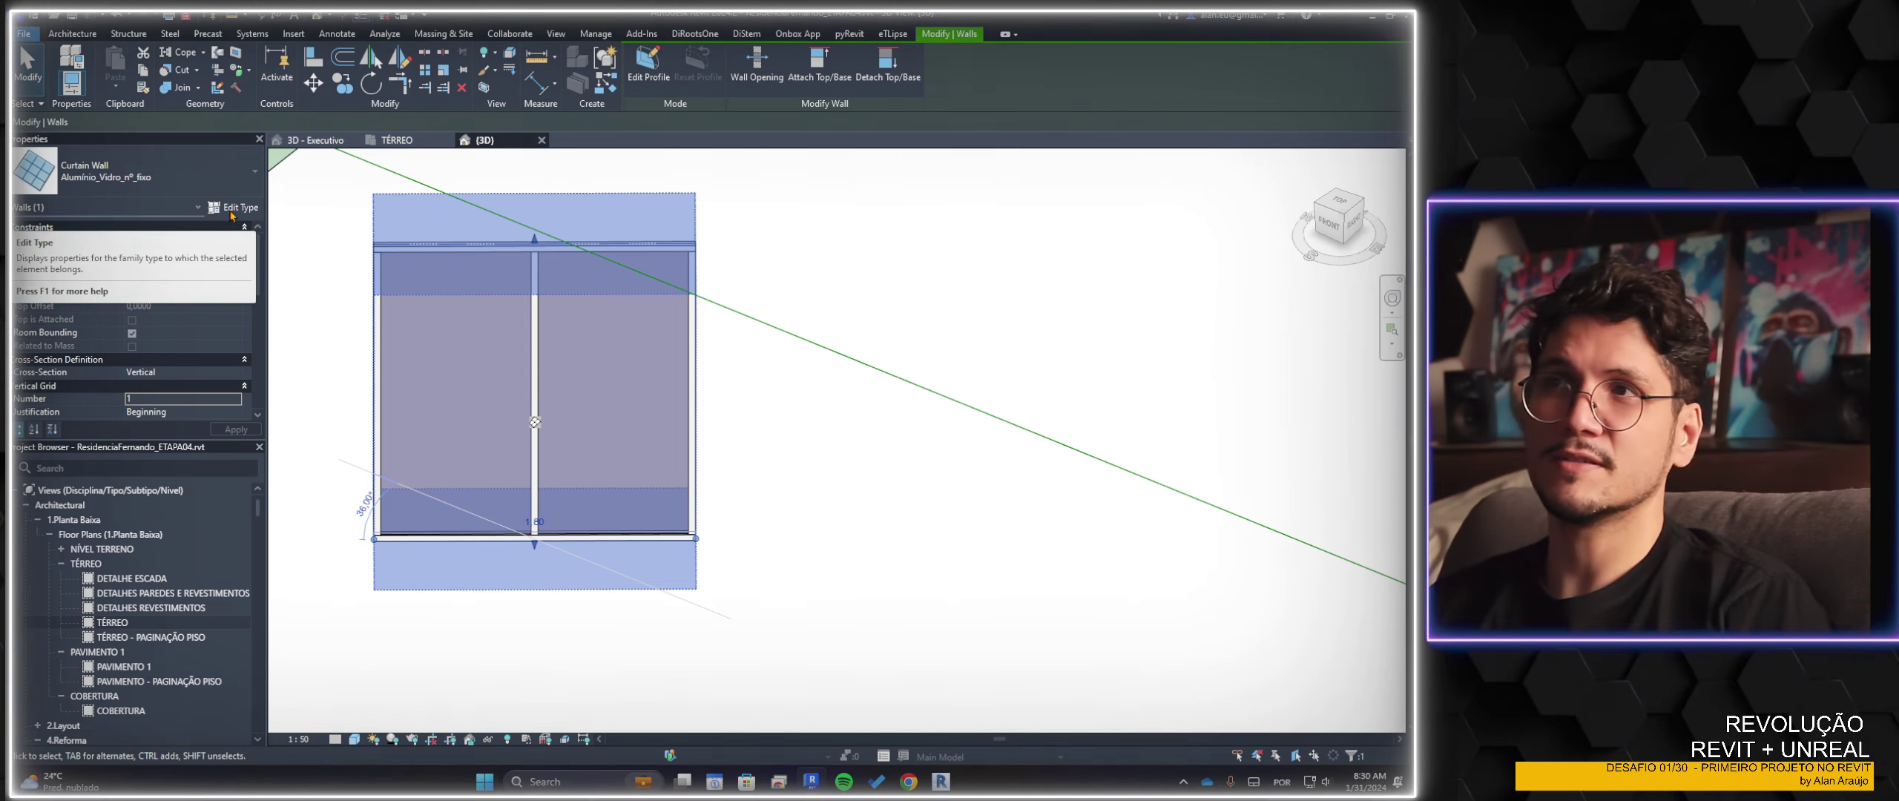
Center the view on the curtain wall and open its Type Properties
scroll(189, 401, down, 2)
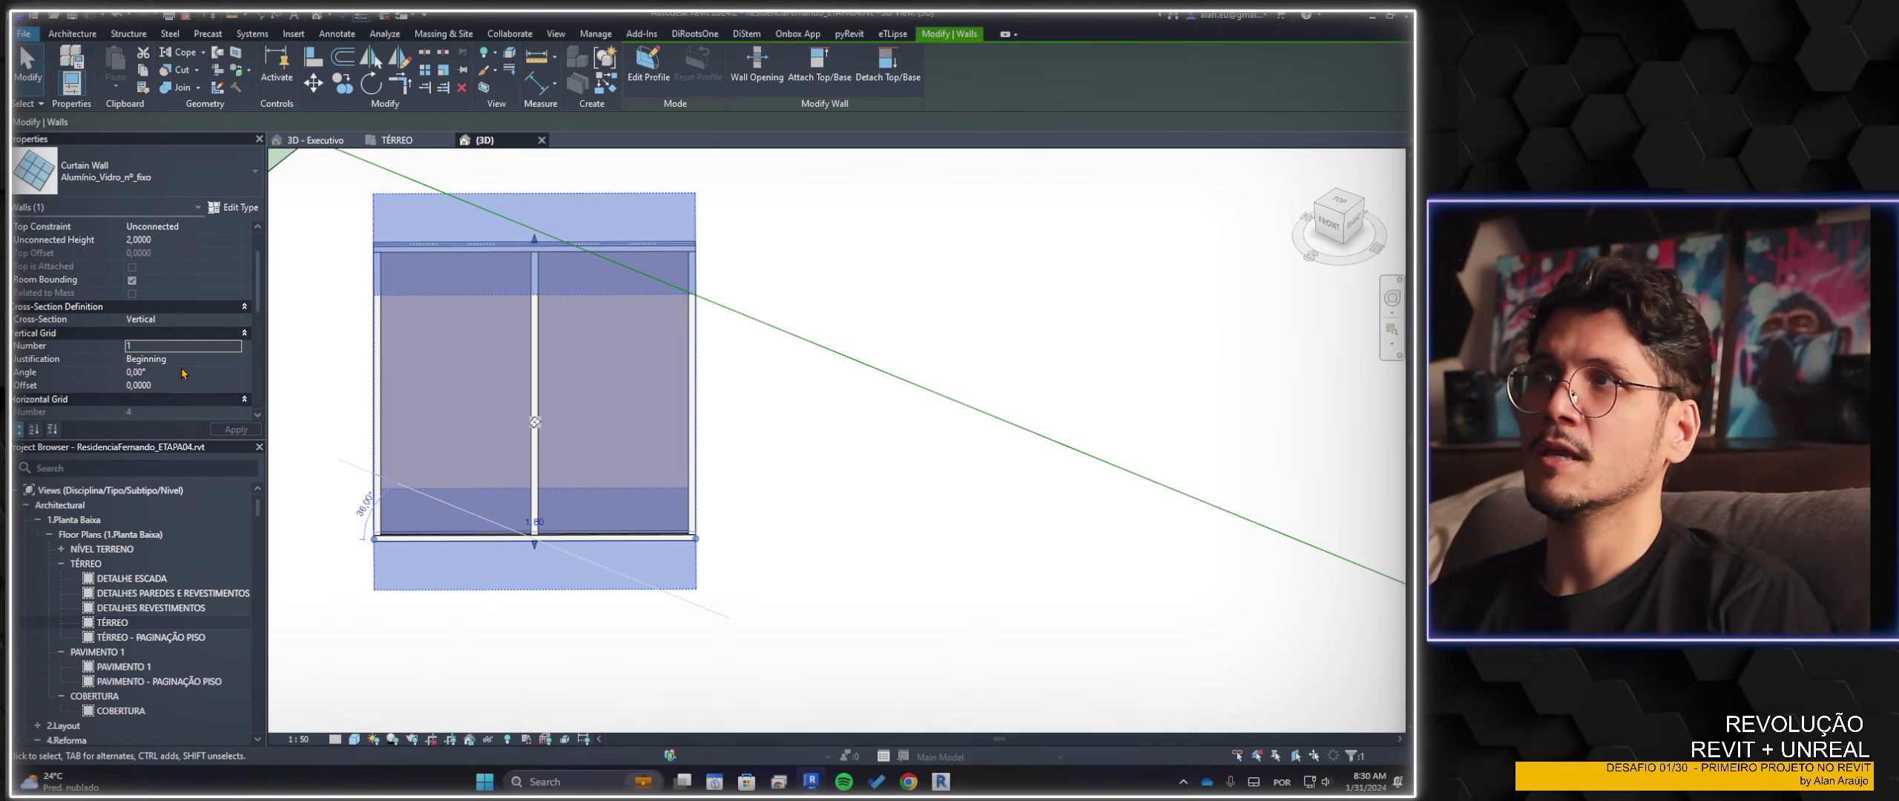
scroll(145, 416, down, 3)
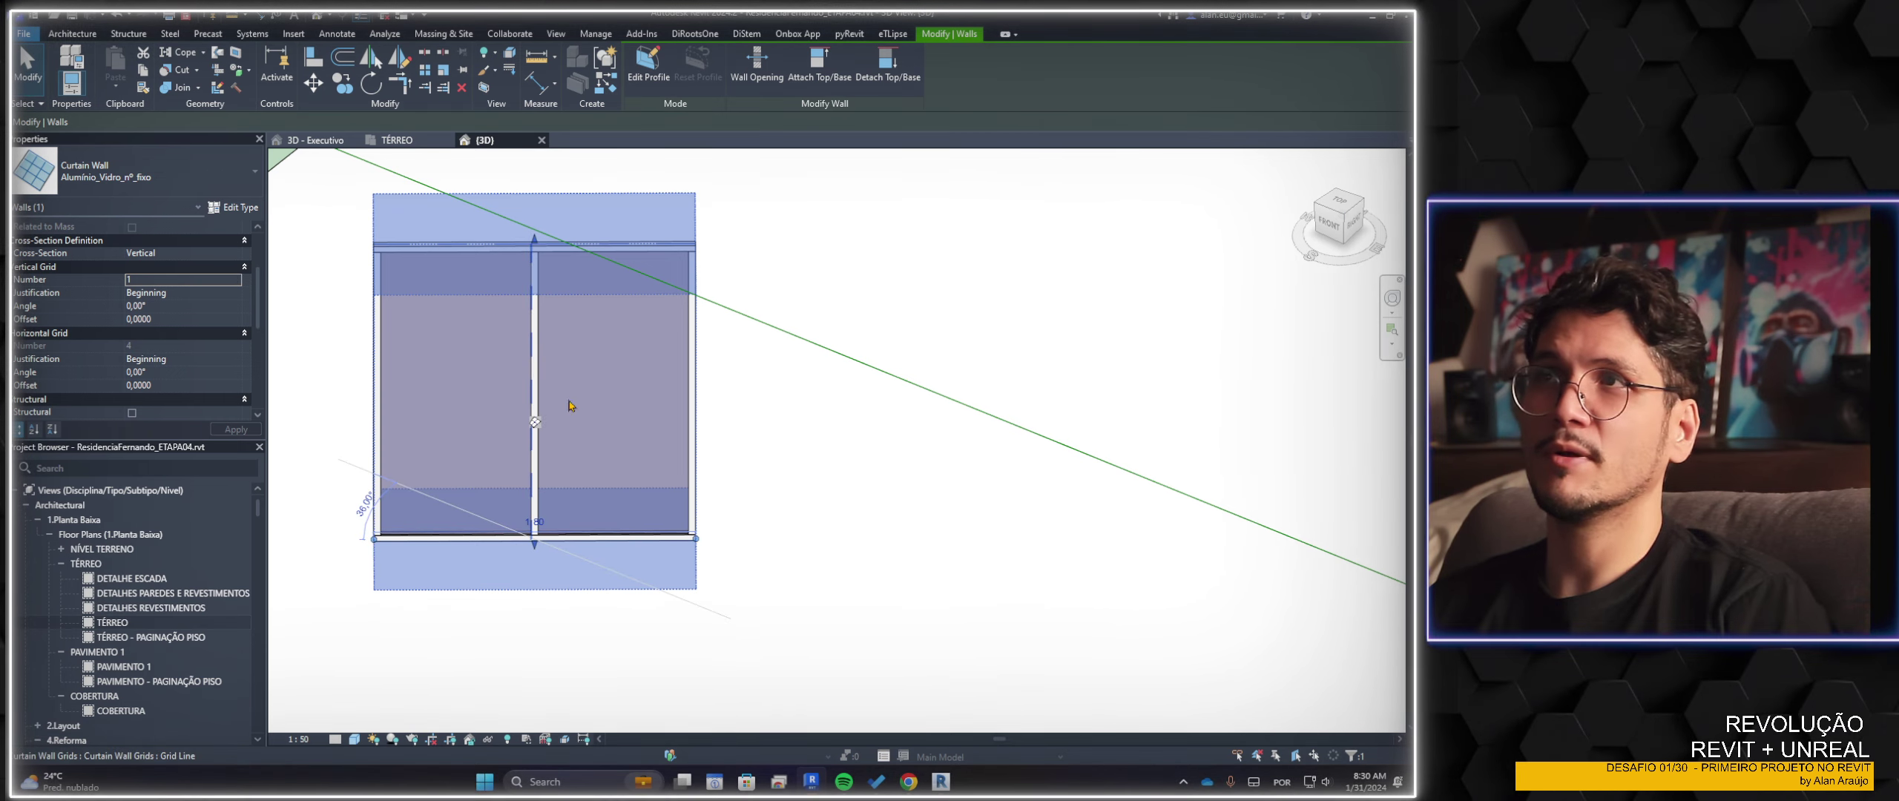
scroll(524, 318, down, 2)
scroll(564, 356, down, 1)
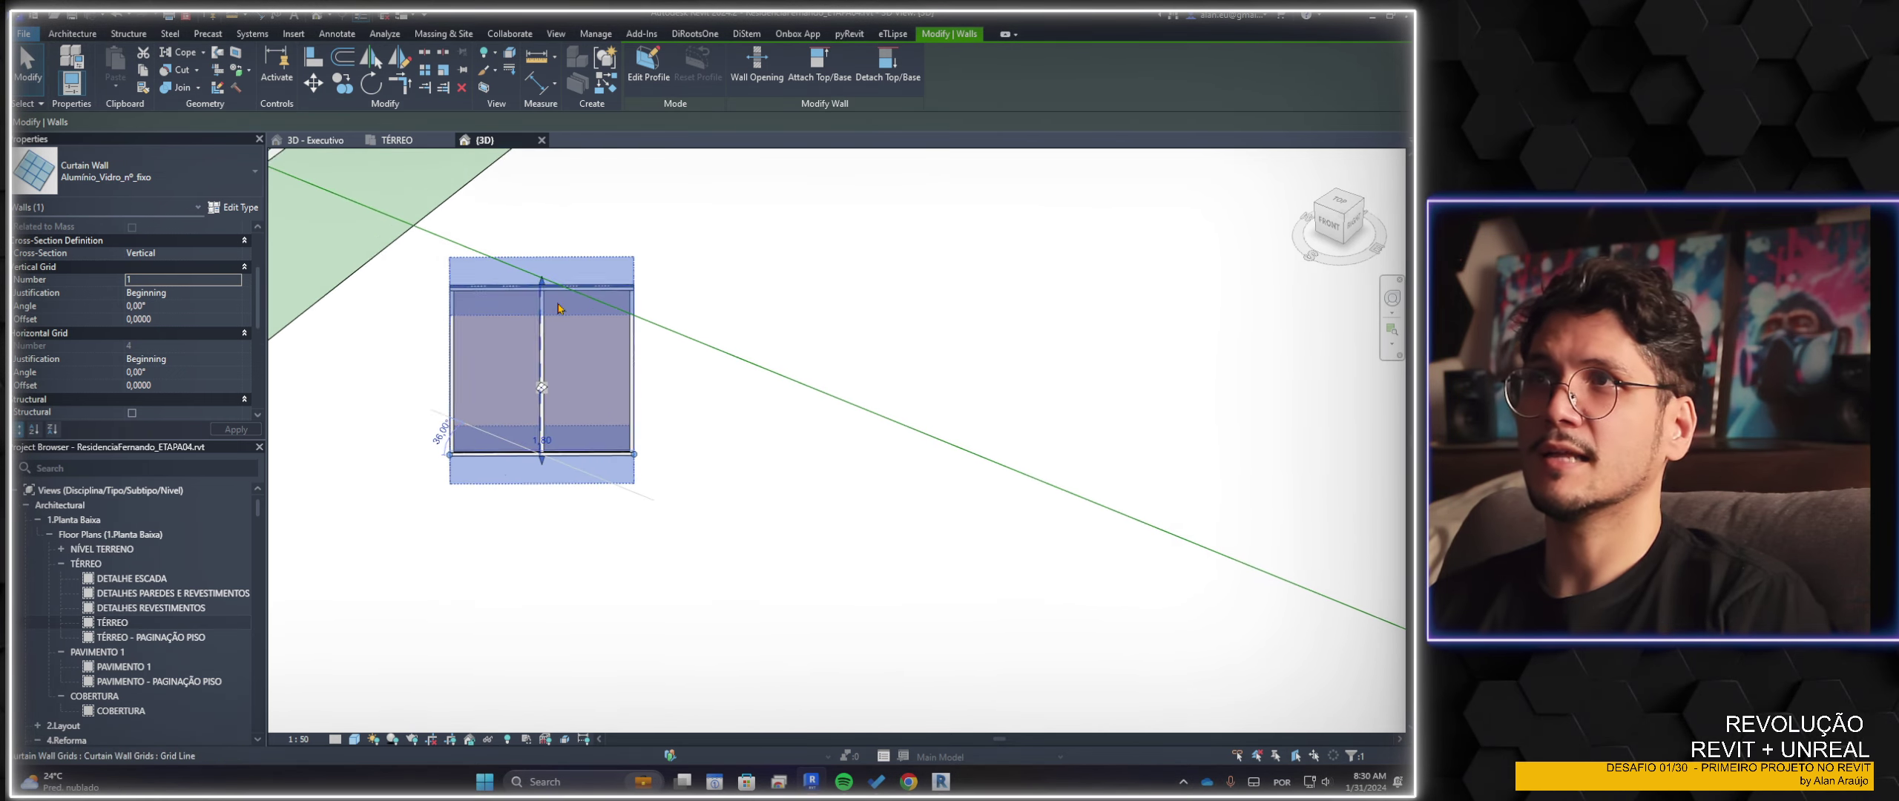
middle_drag(645, 348, 771, 586)
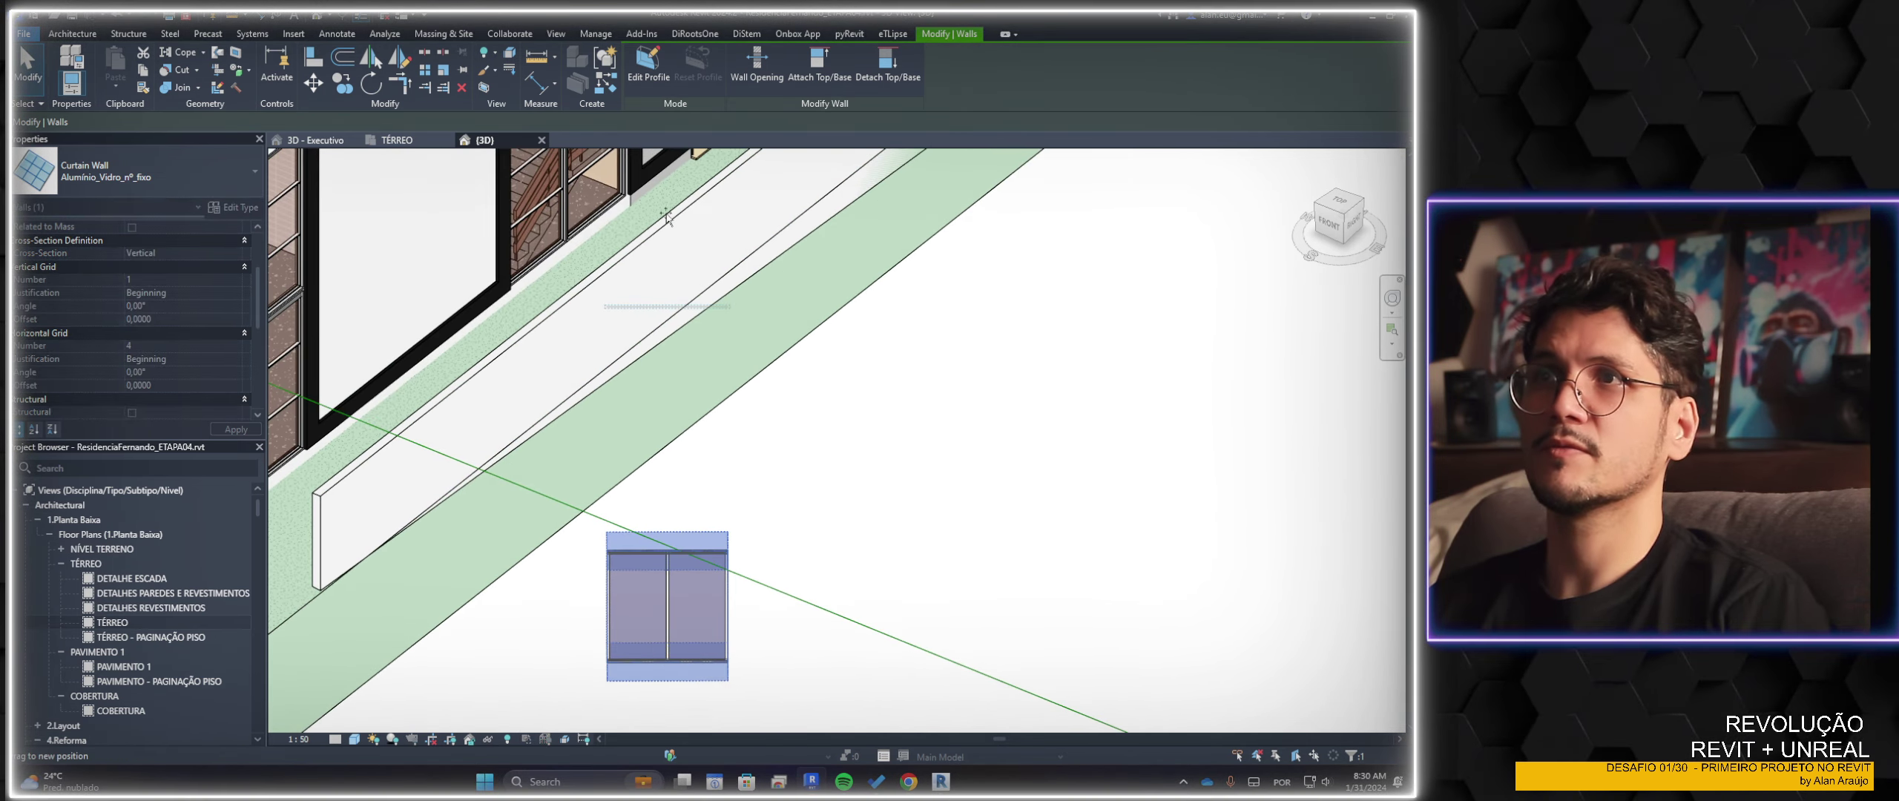
scroll(778, 442, down, 2)
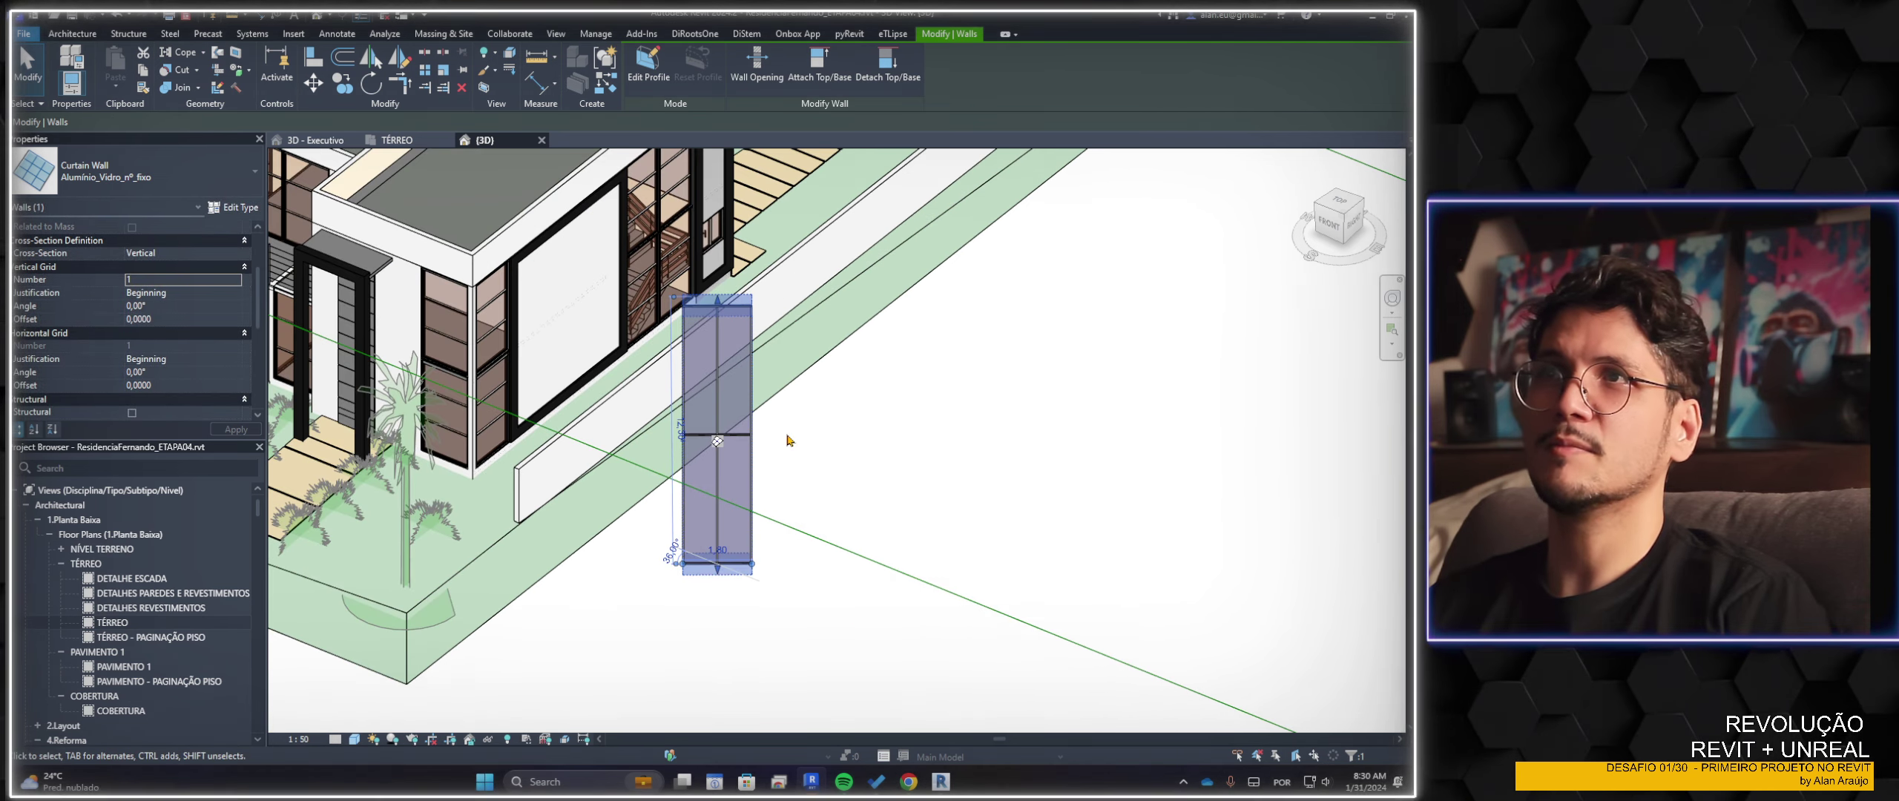
scroll(778, 442, down, 2)
middle_drag(772, 415, 766, 254)
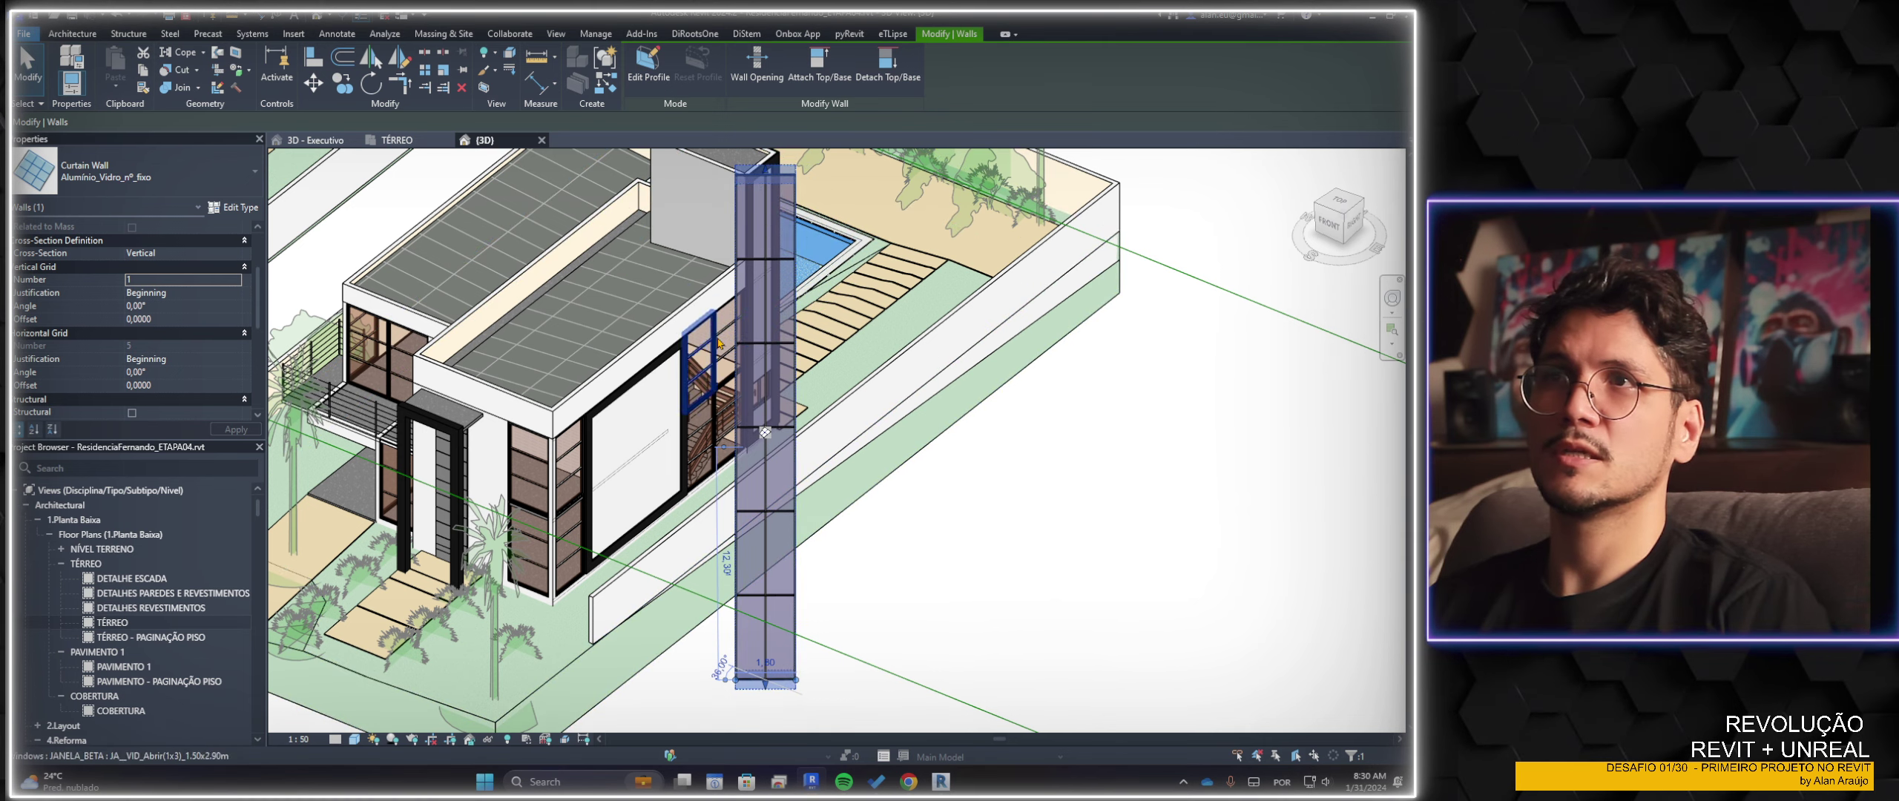
middle_drag(976, 536, 940, 498)
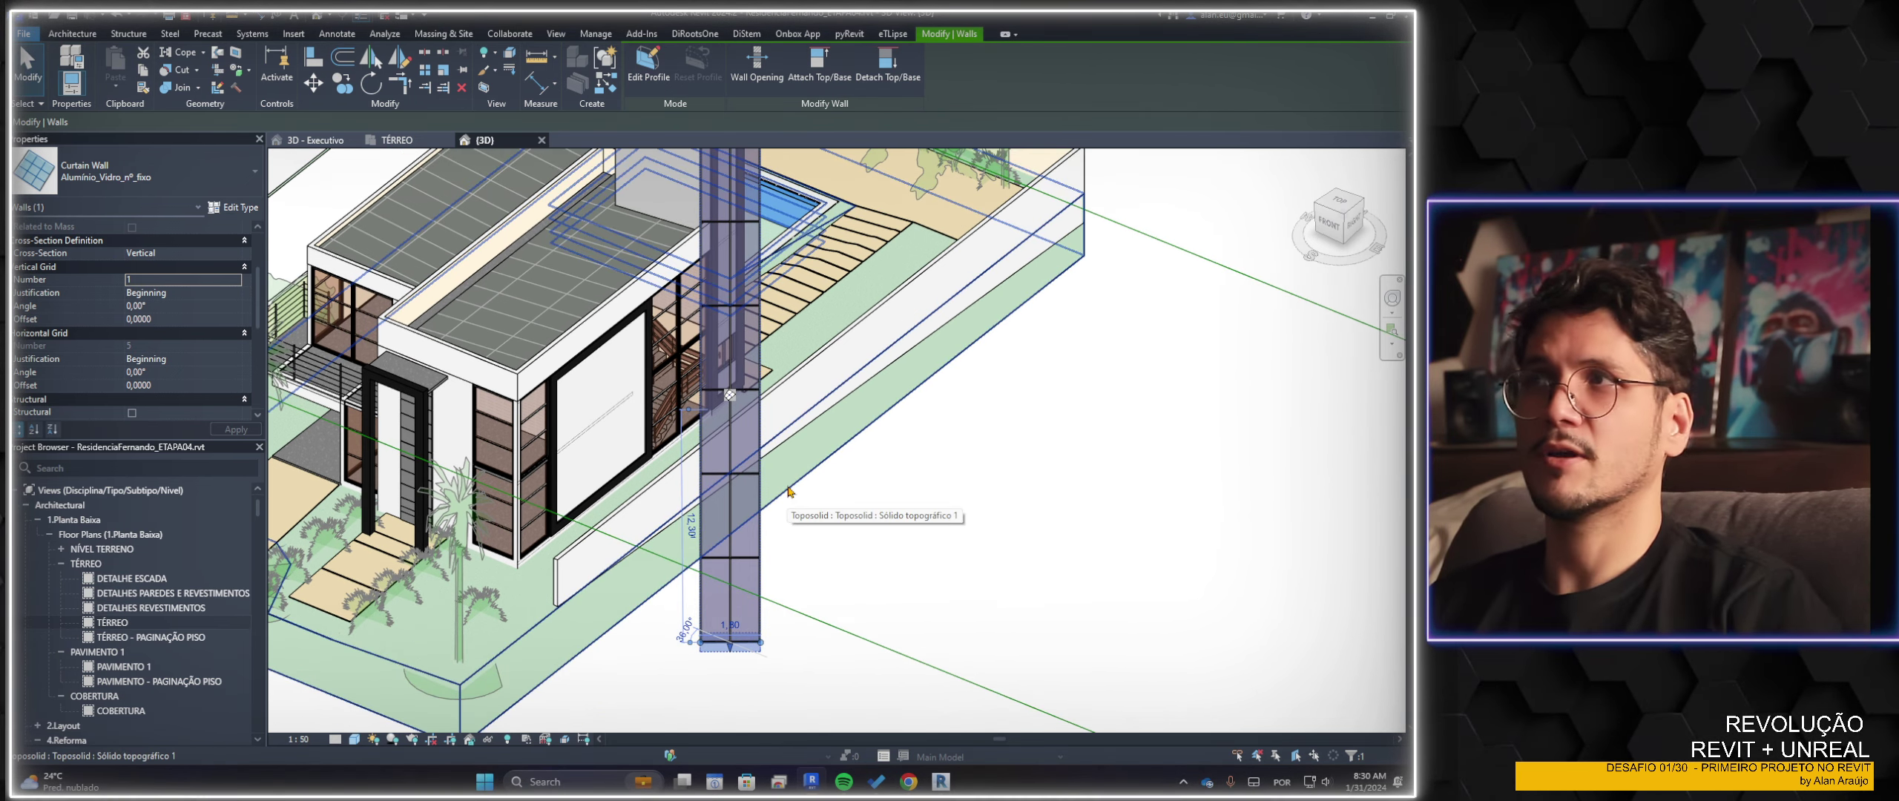
click(231, 209)
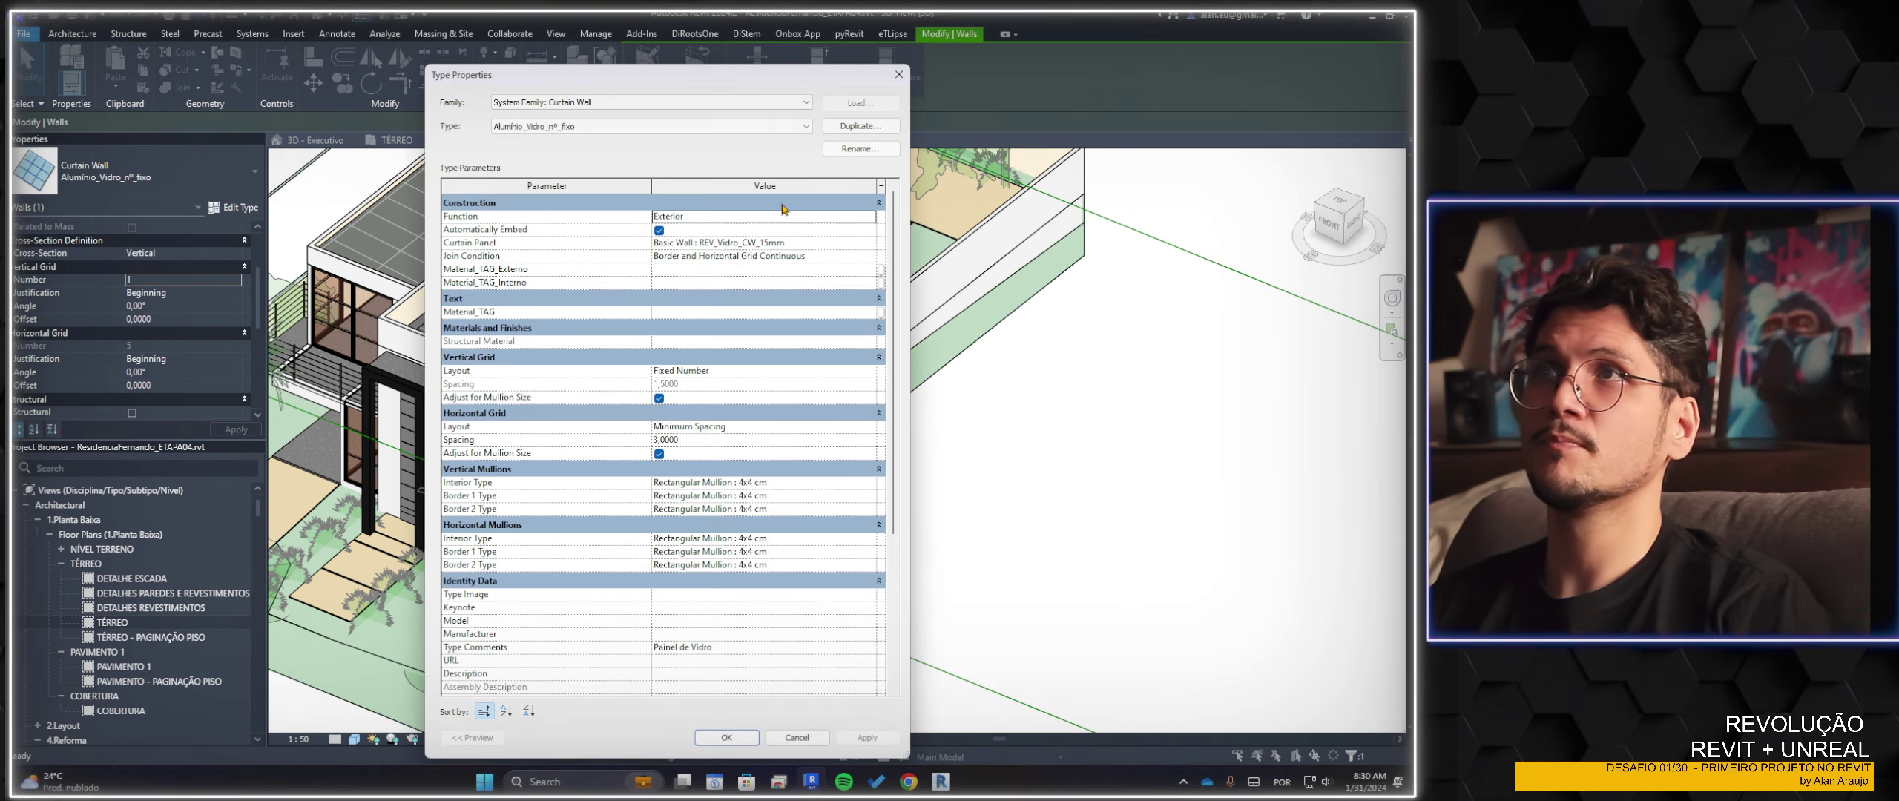
Duplicate the type as Alumínio_Vidro_nº_fixo_horizontais and set its vertical grid layout to None
click(883, 130)
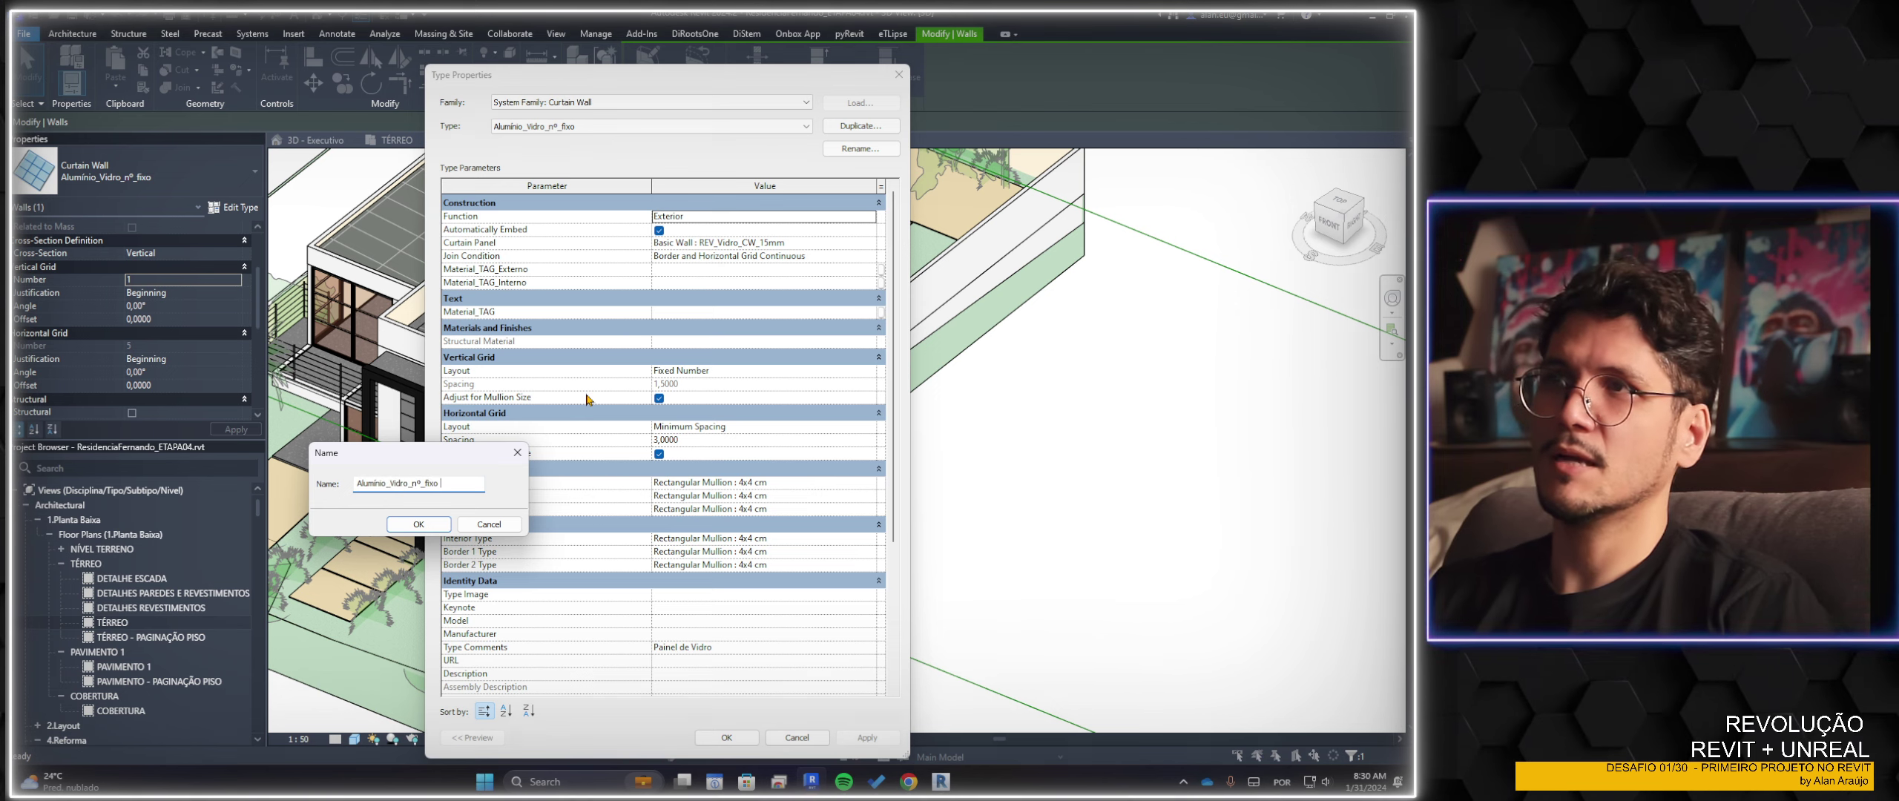
text(h)
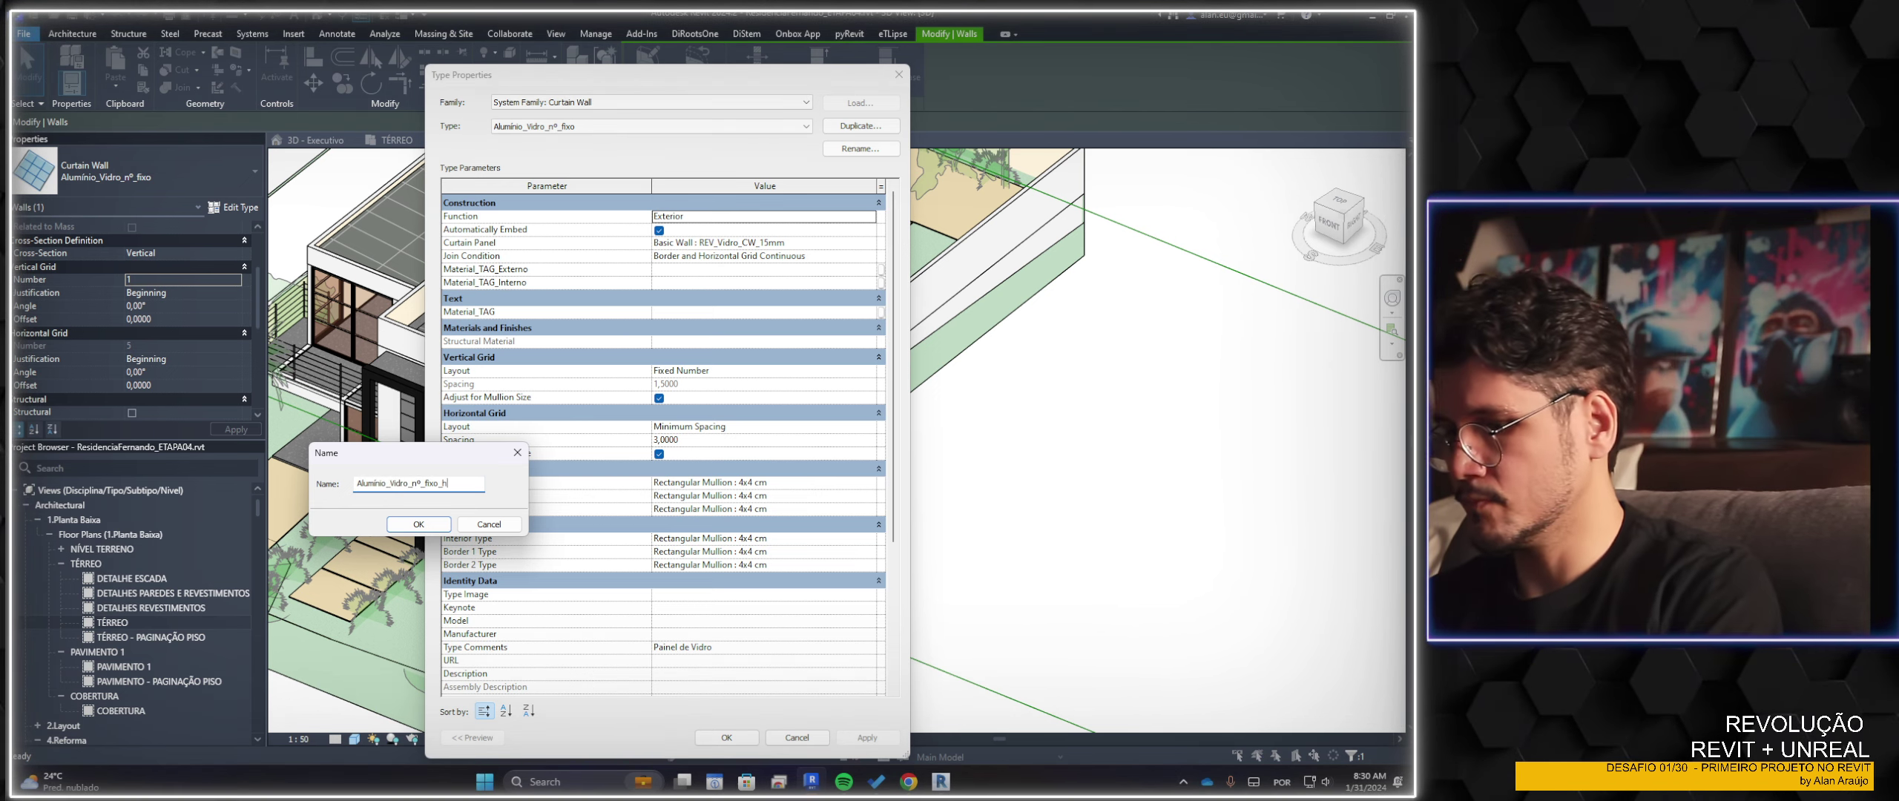
text(orizontais)
key(Return)
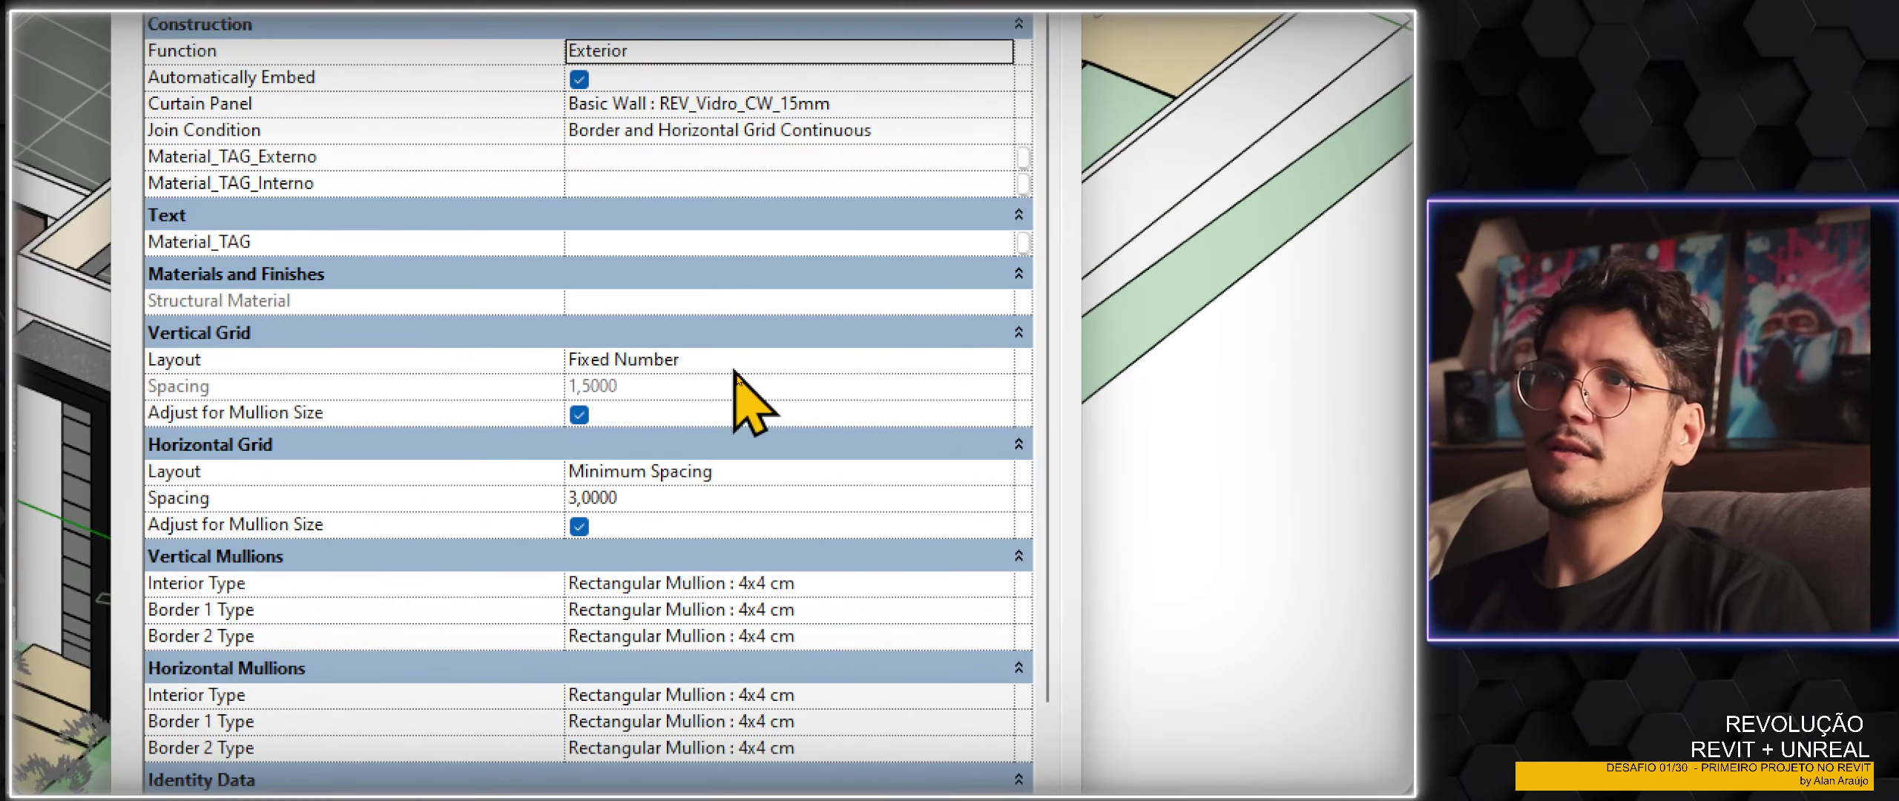
click(736, 370)
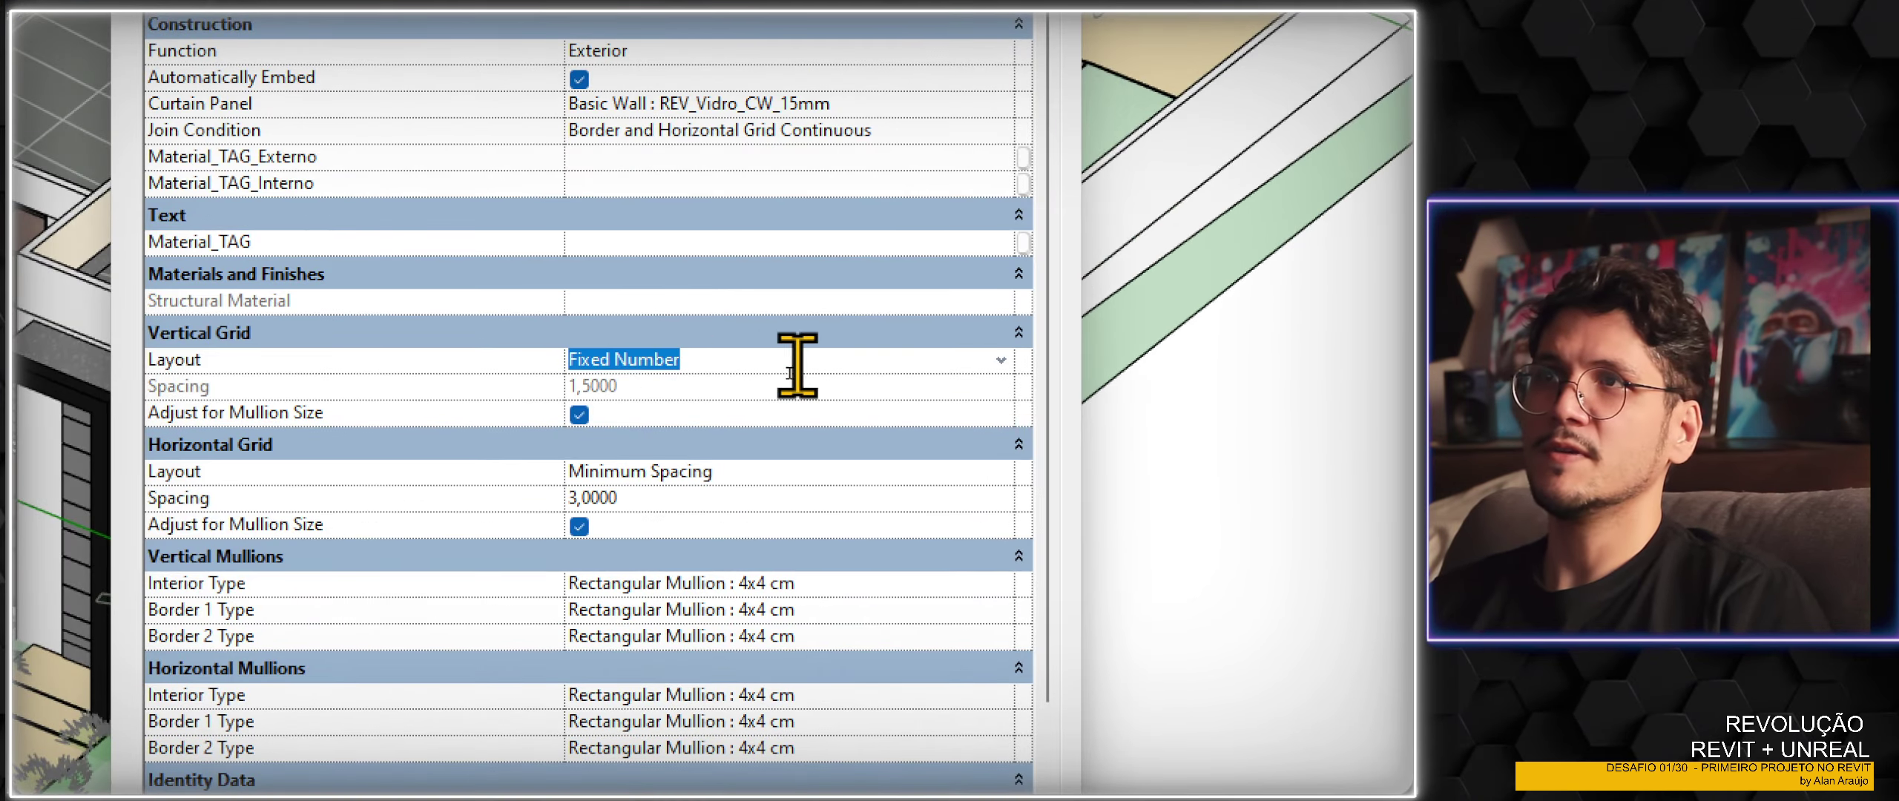
click(1001, 359)
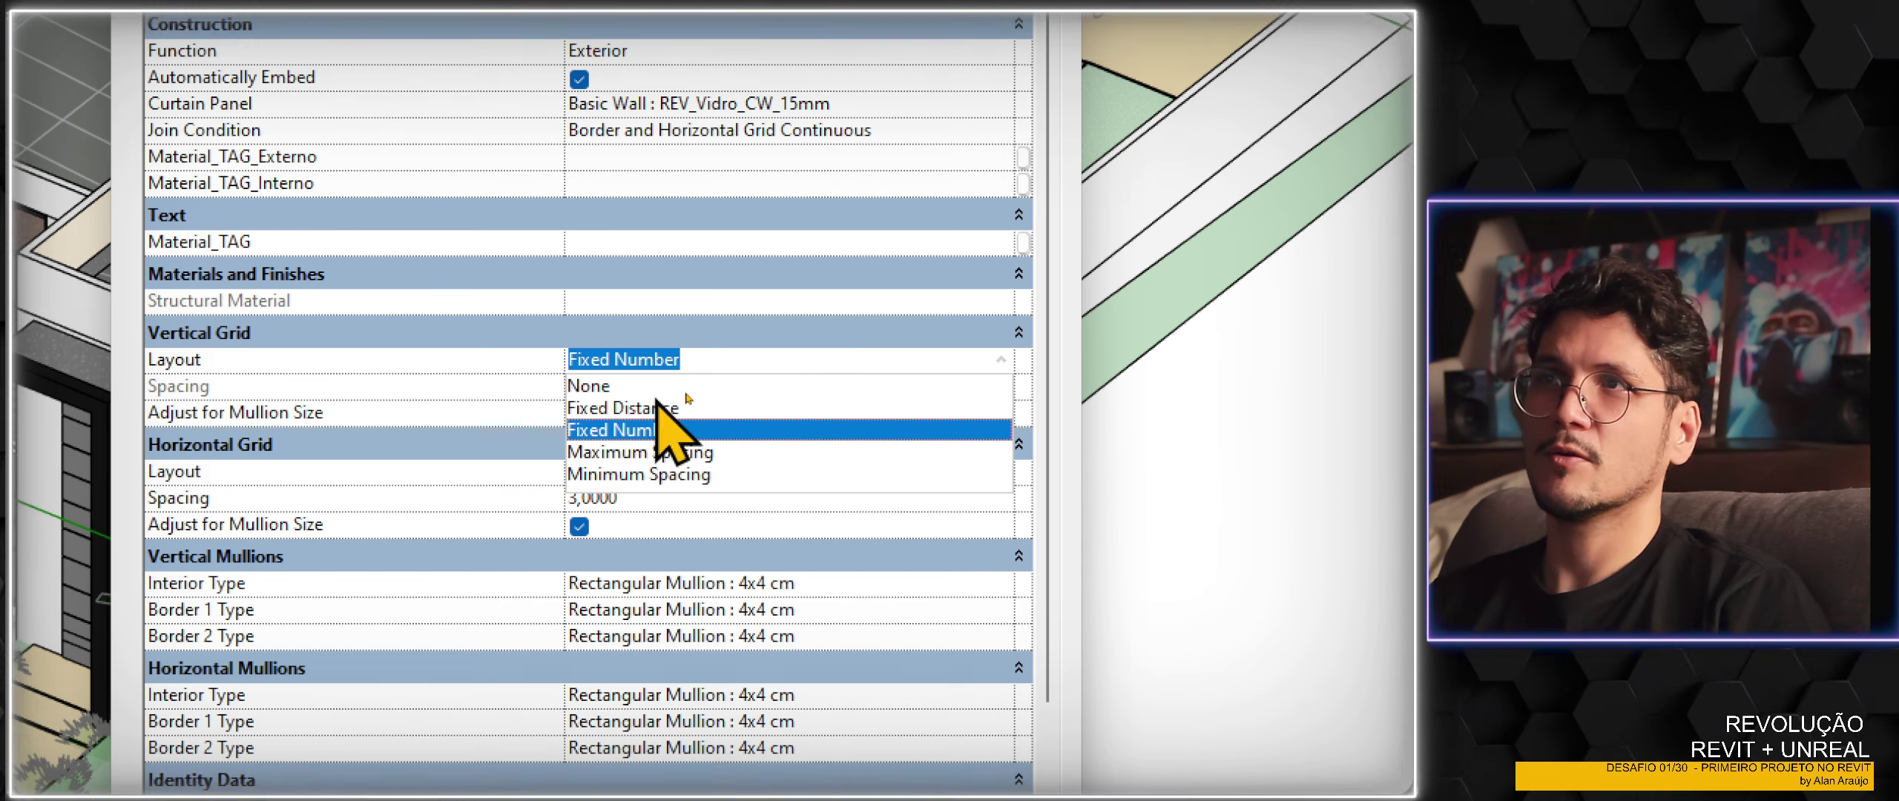
click(583, 387)
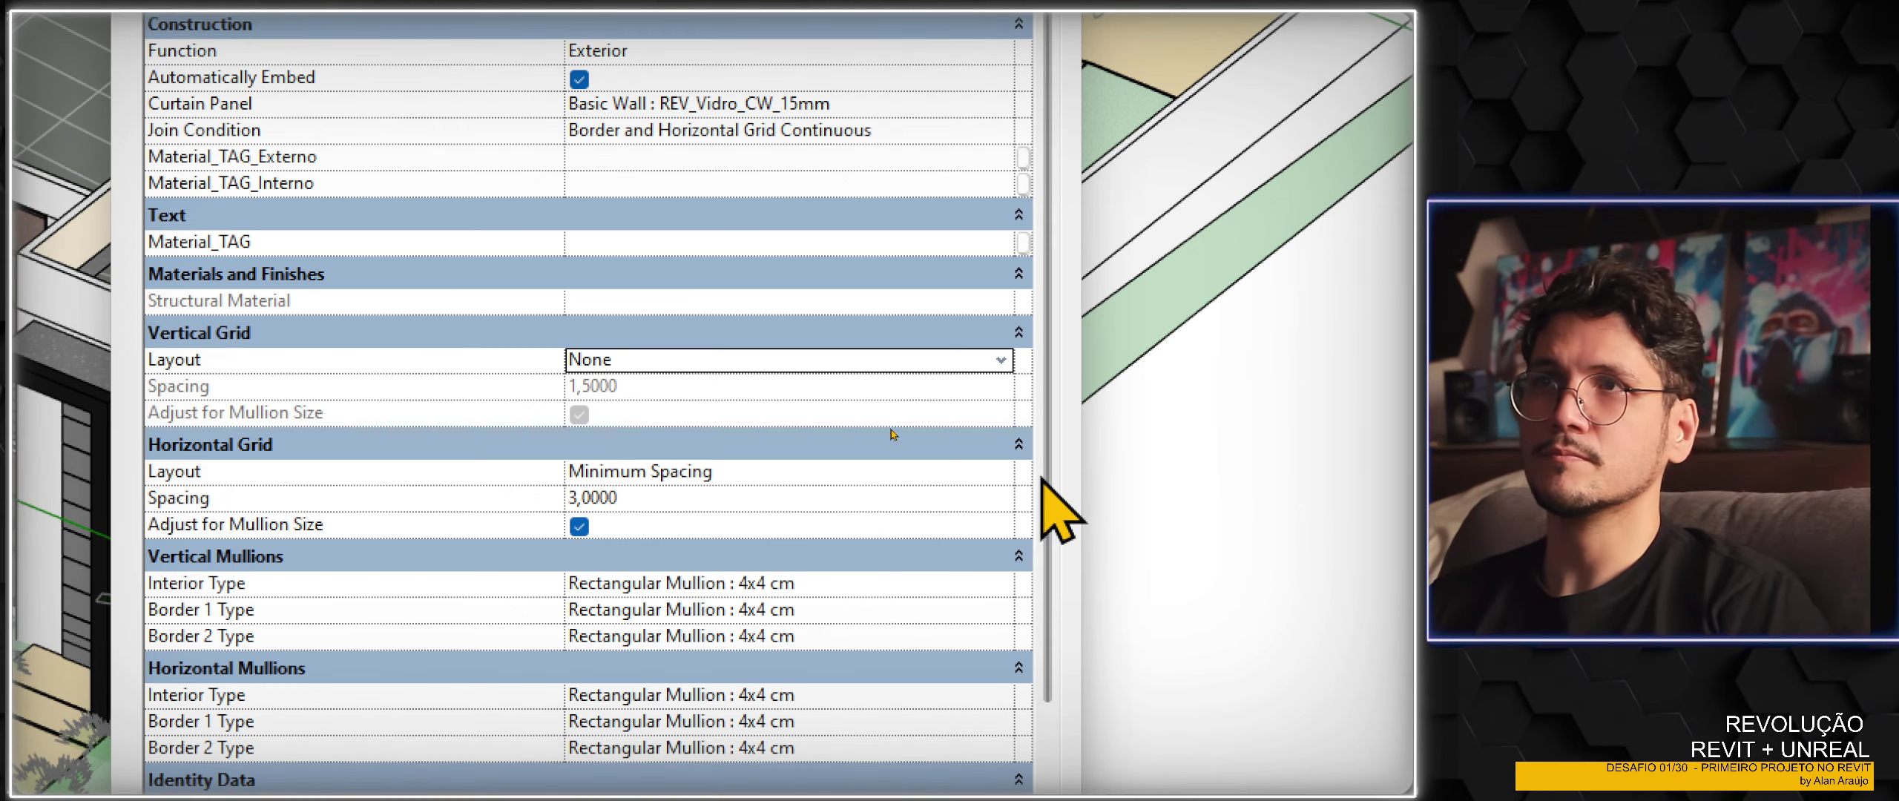
Set horizontal grid layout to Fixed Number, keep vertical grid at None, and apply the type
click(990, 470)
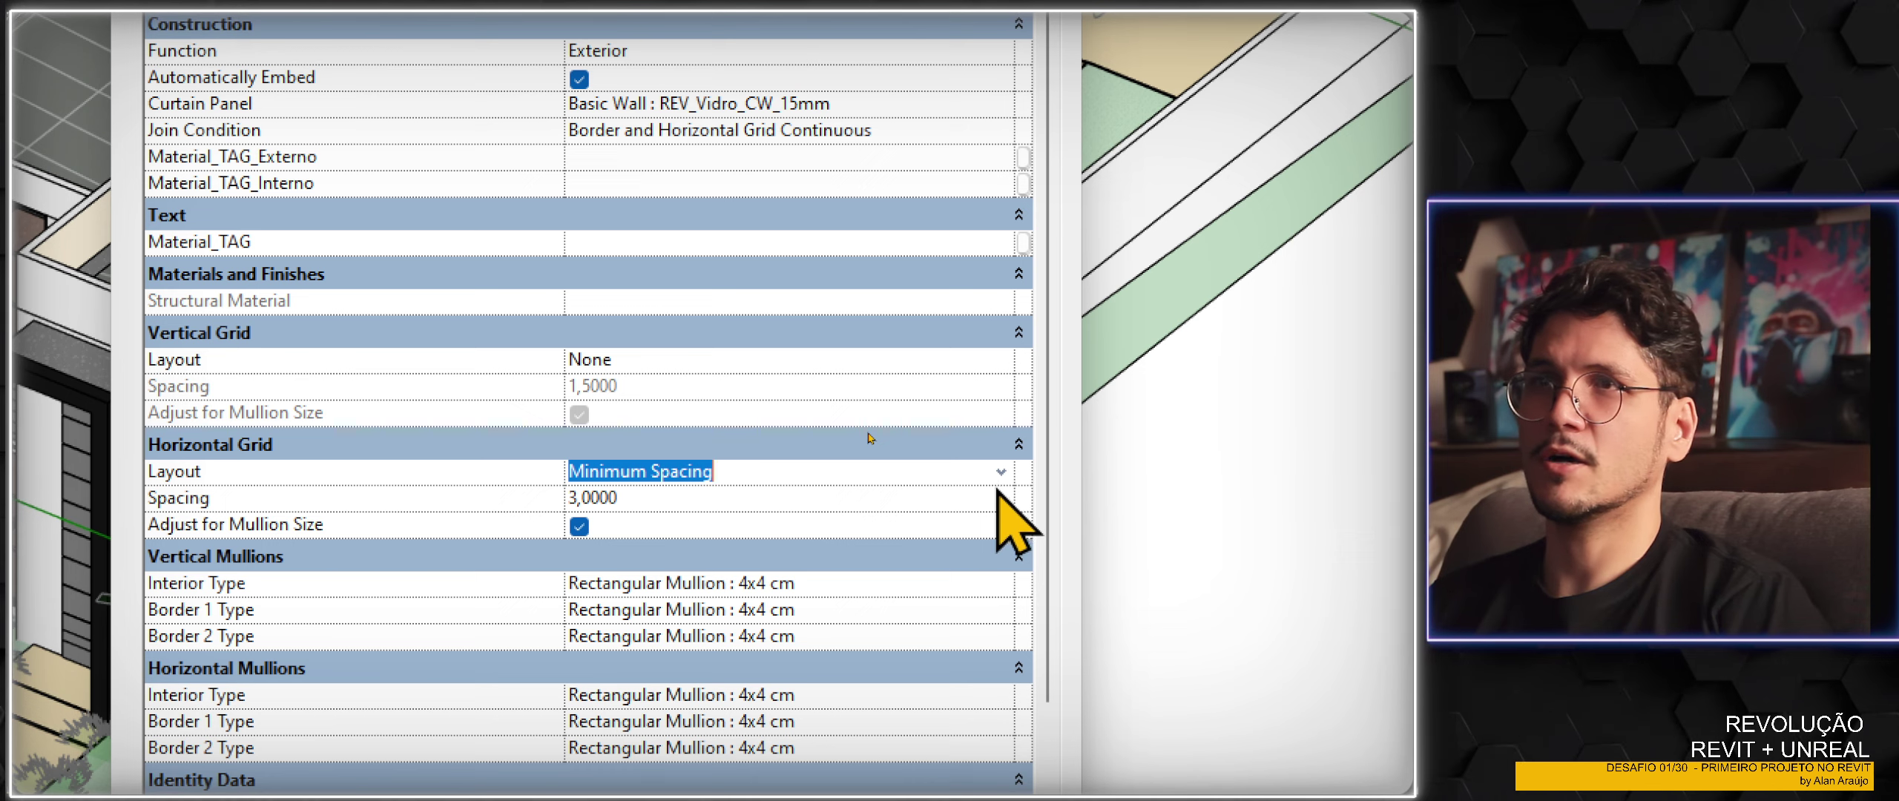
click(1000, 474)
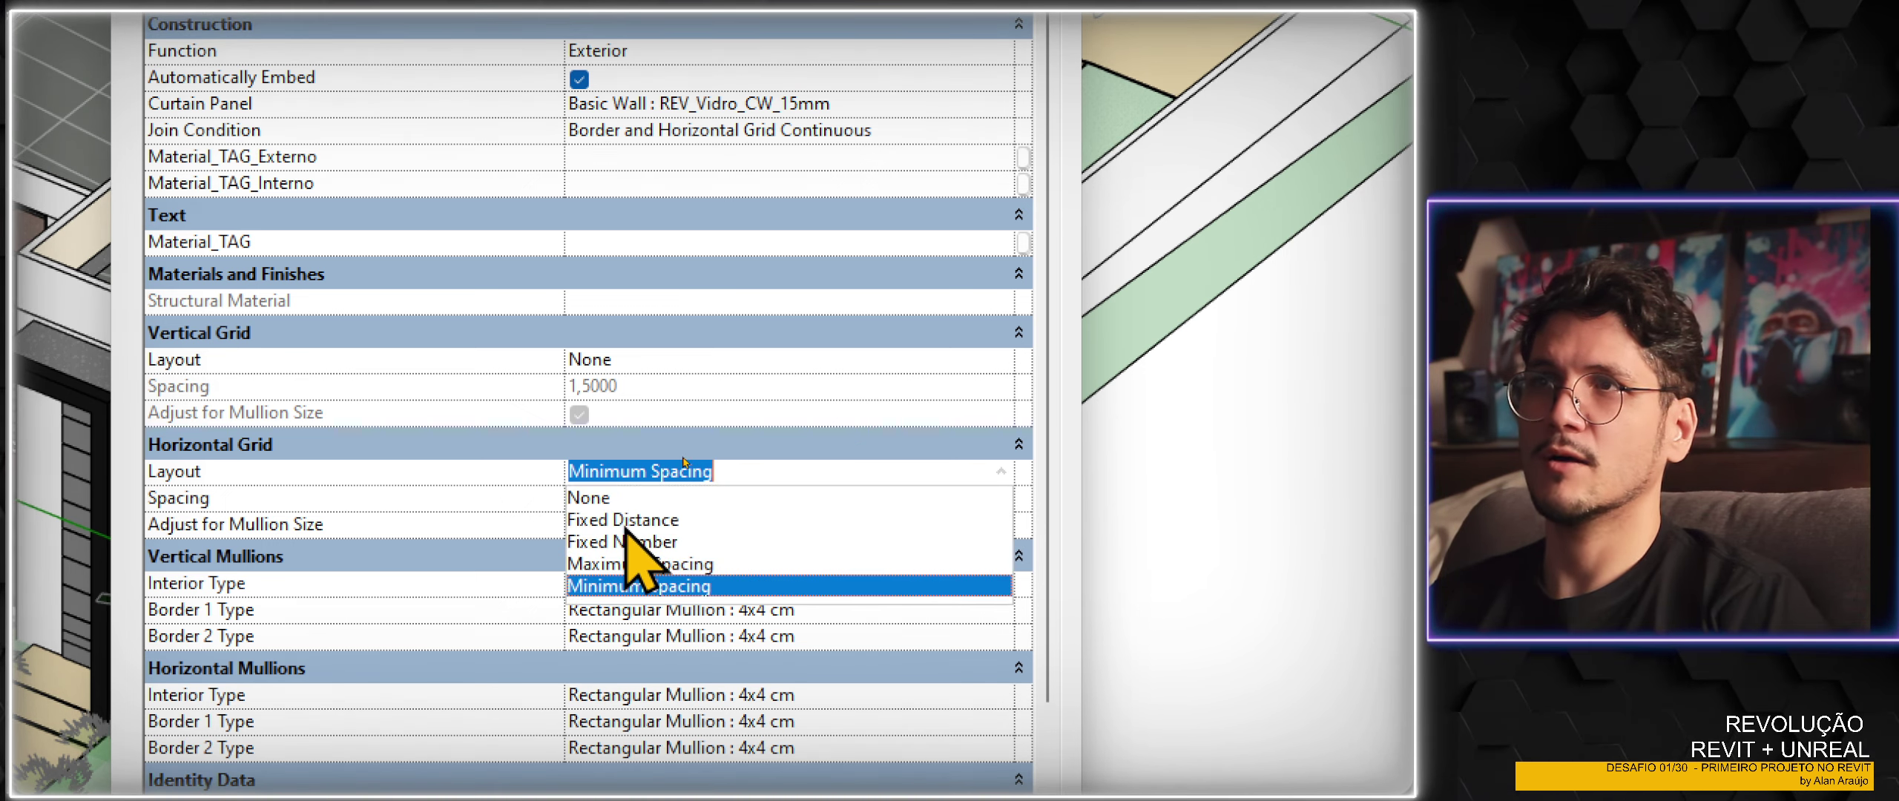
click(628, 543)
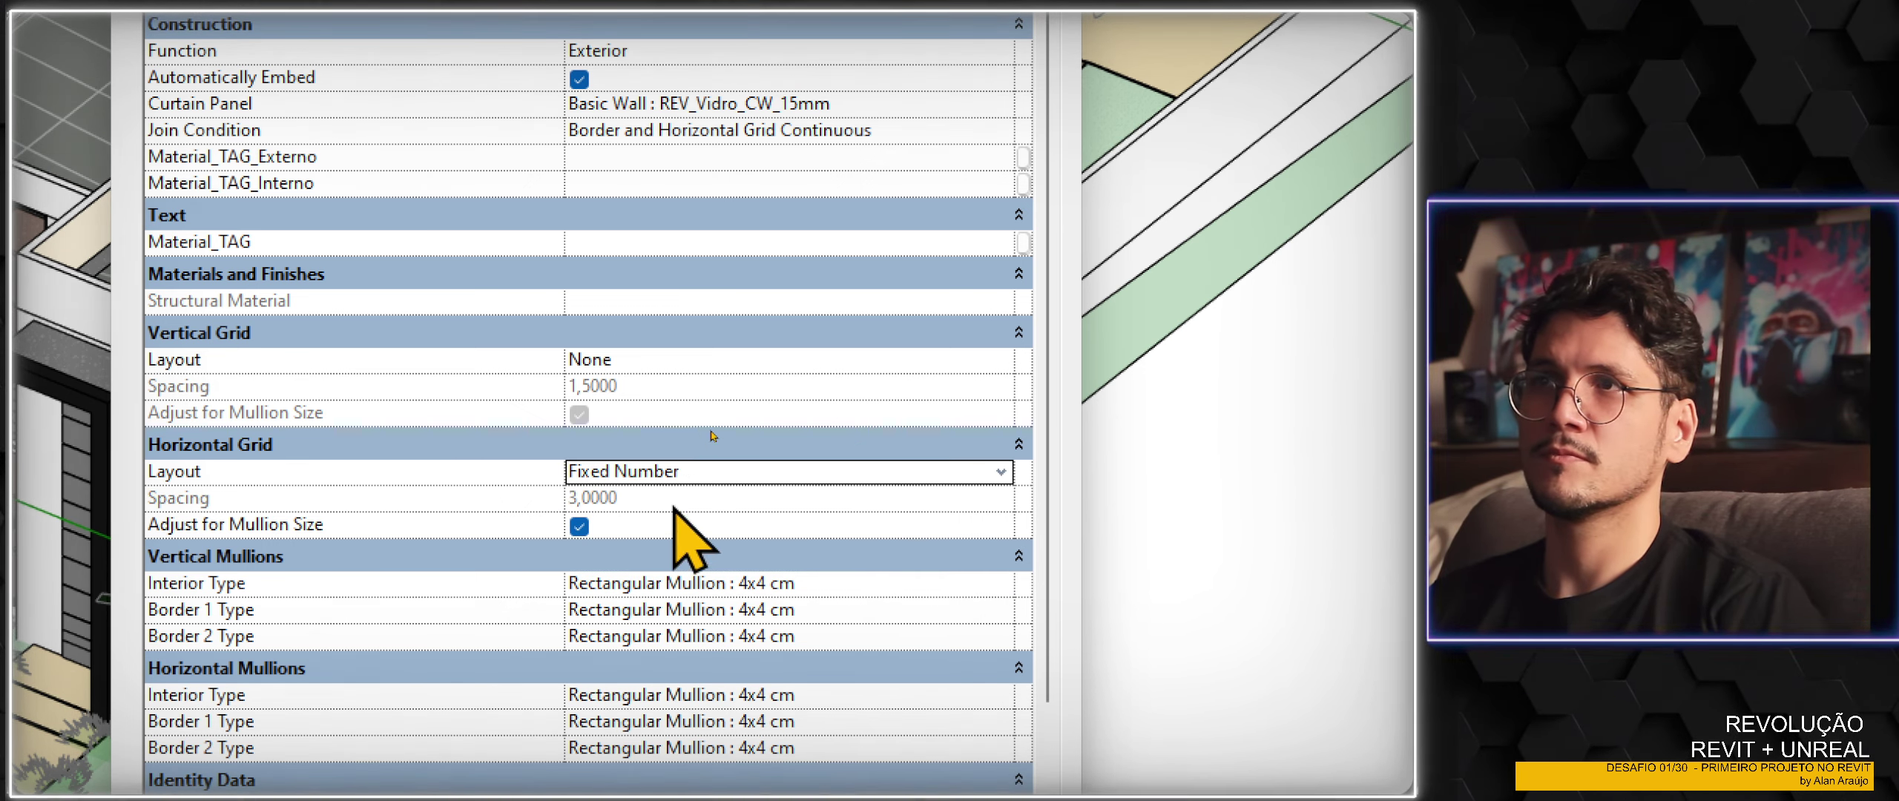
click(825, 365)
click(1002, 361)
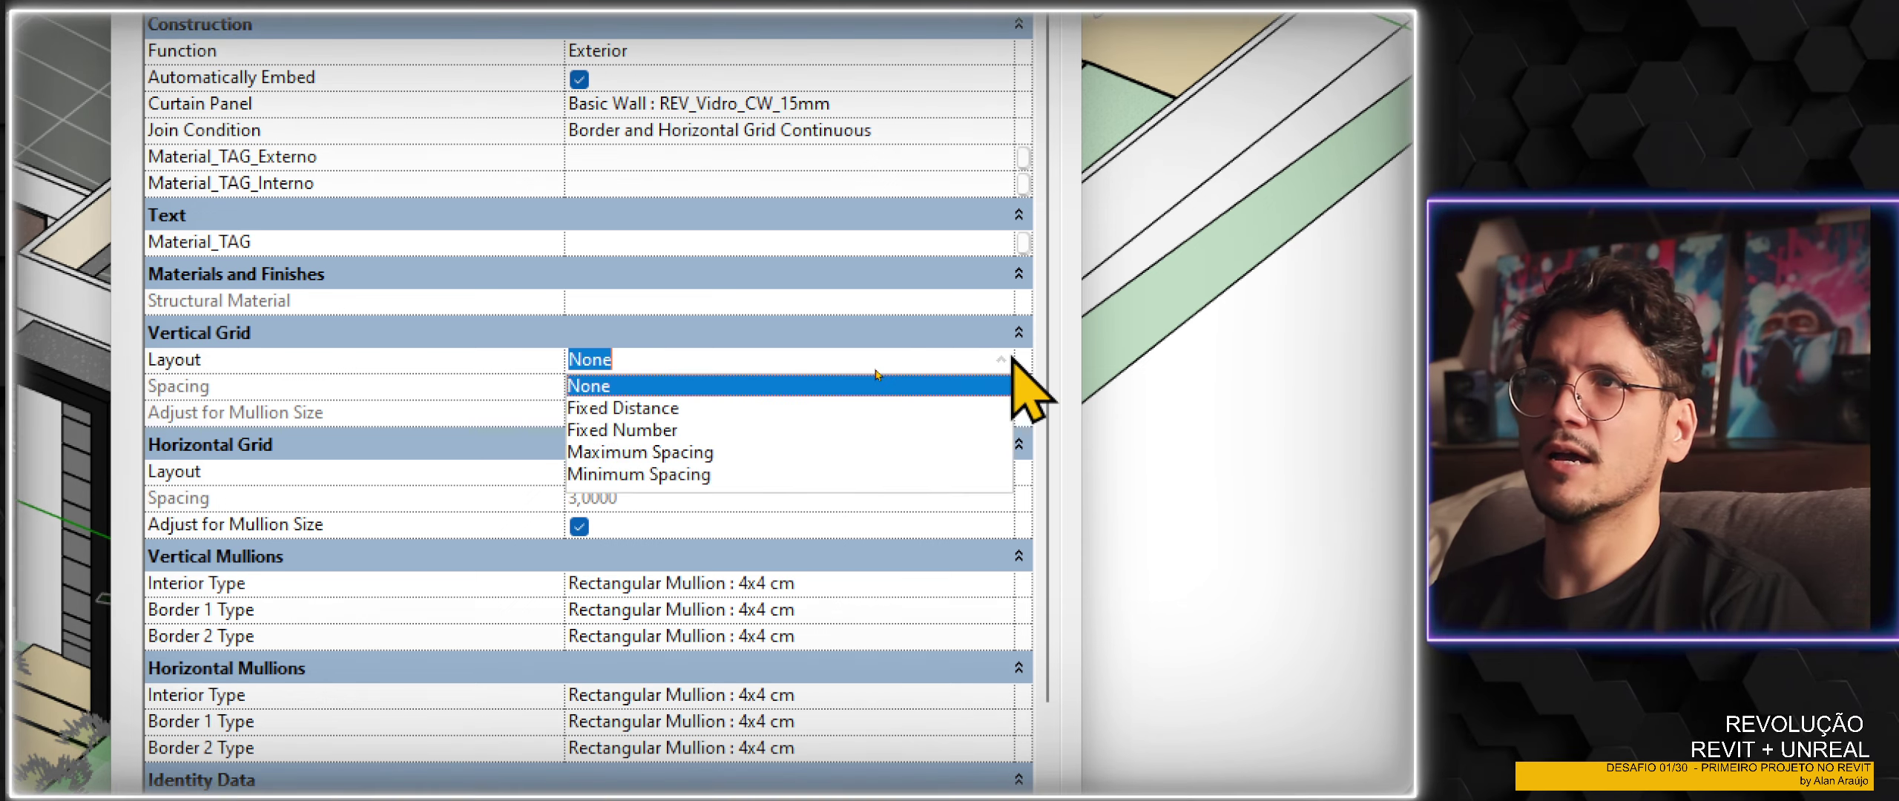
click(691, 406)
text(2)
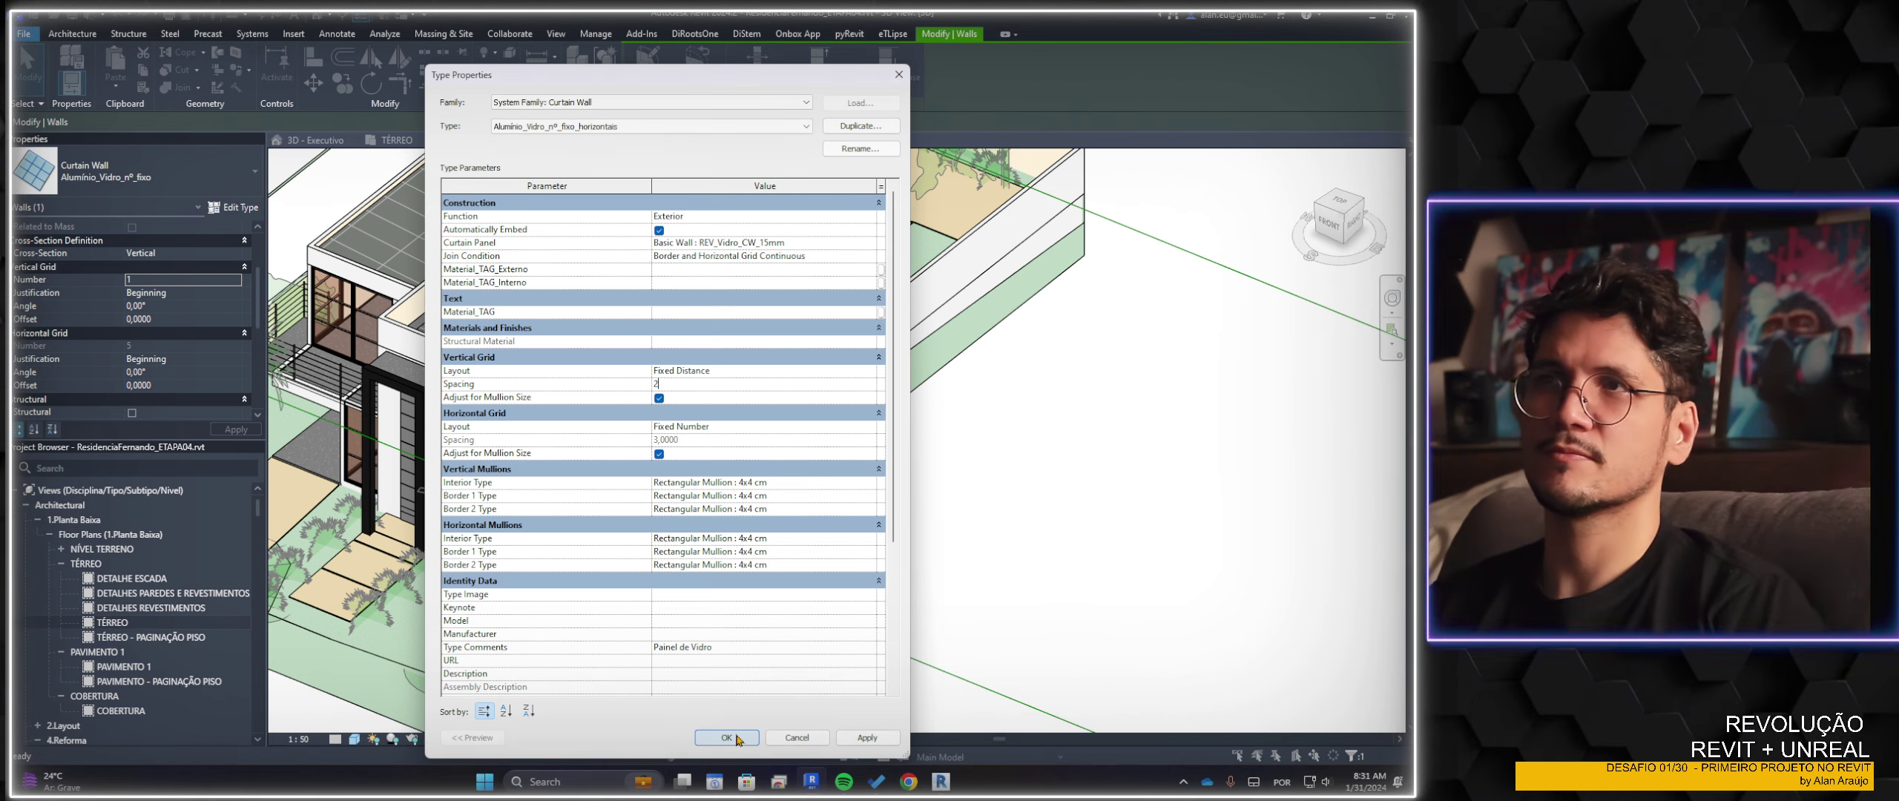
click(851, 372)
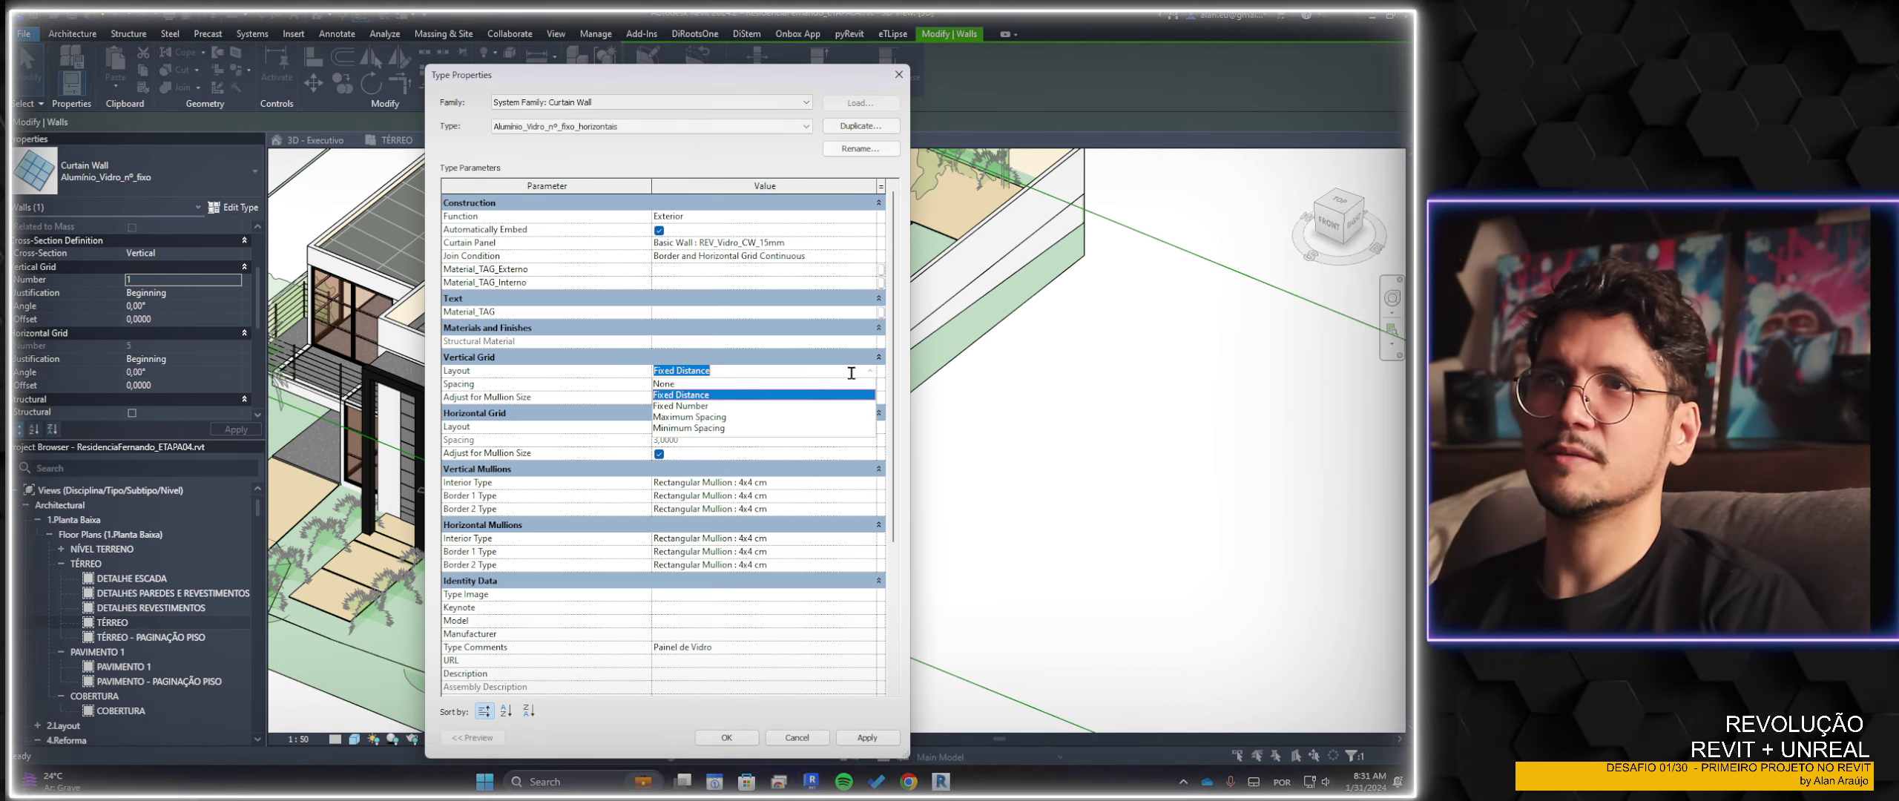
click(669, 384)
click(733, 743)
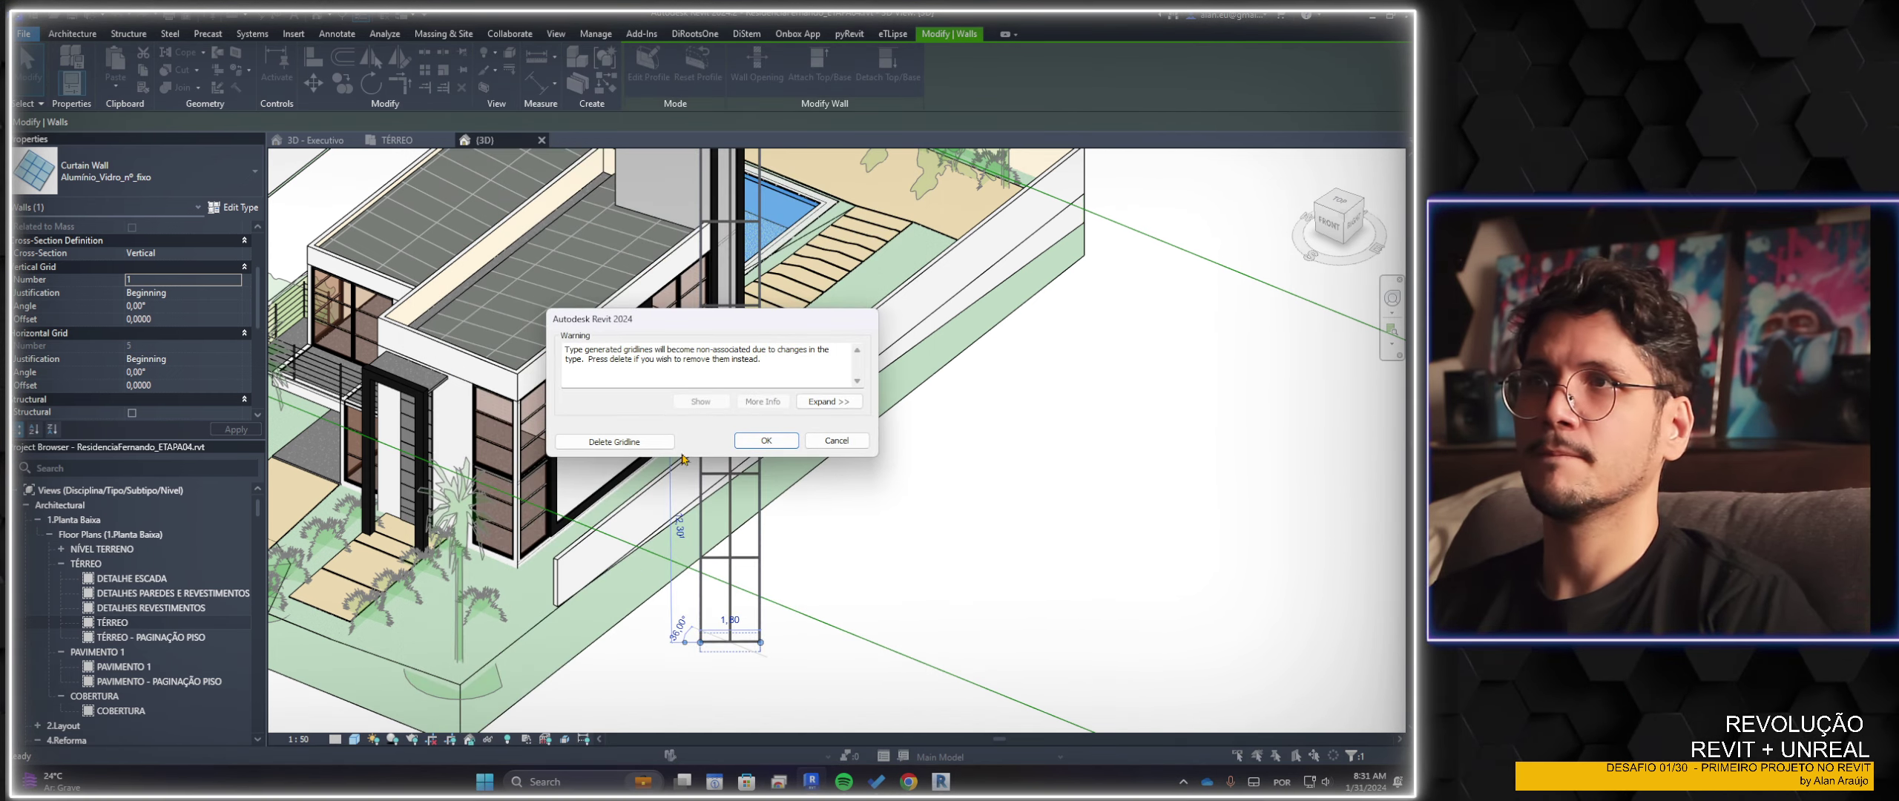
Dismiss the gridline warning, keeping the gridlines, and clear the selection
click(614, 441)
scroll(731, 635, down, 1)
scroll(730, 636, down, 1)
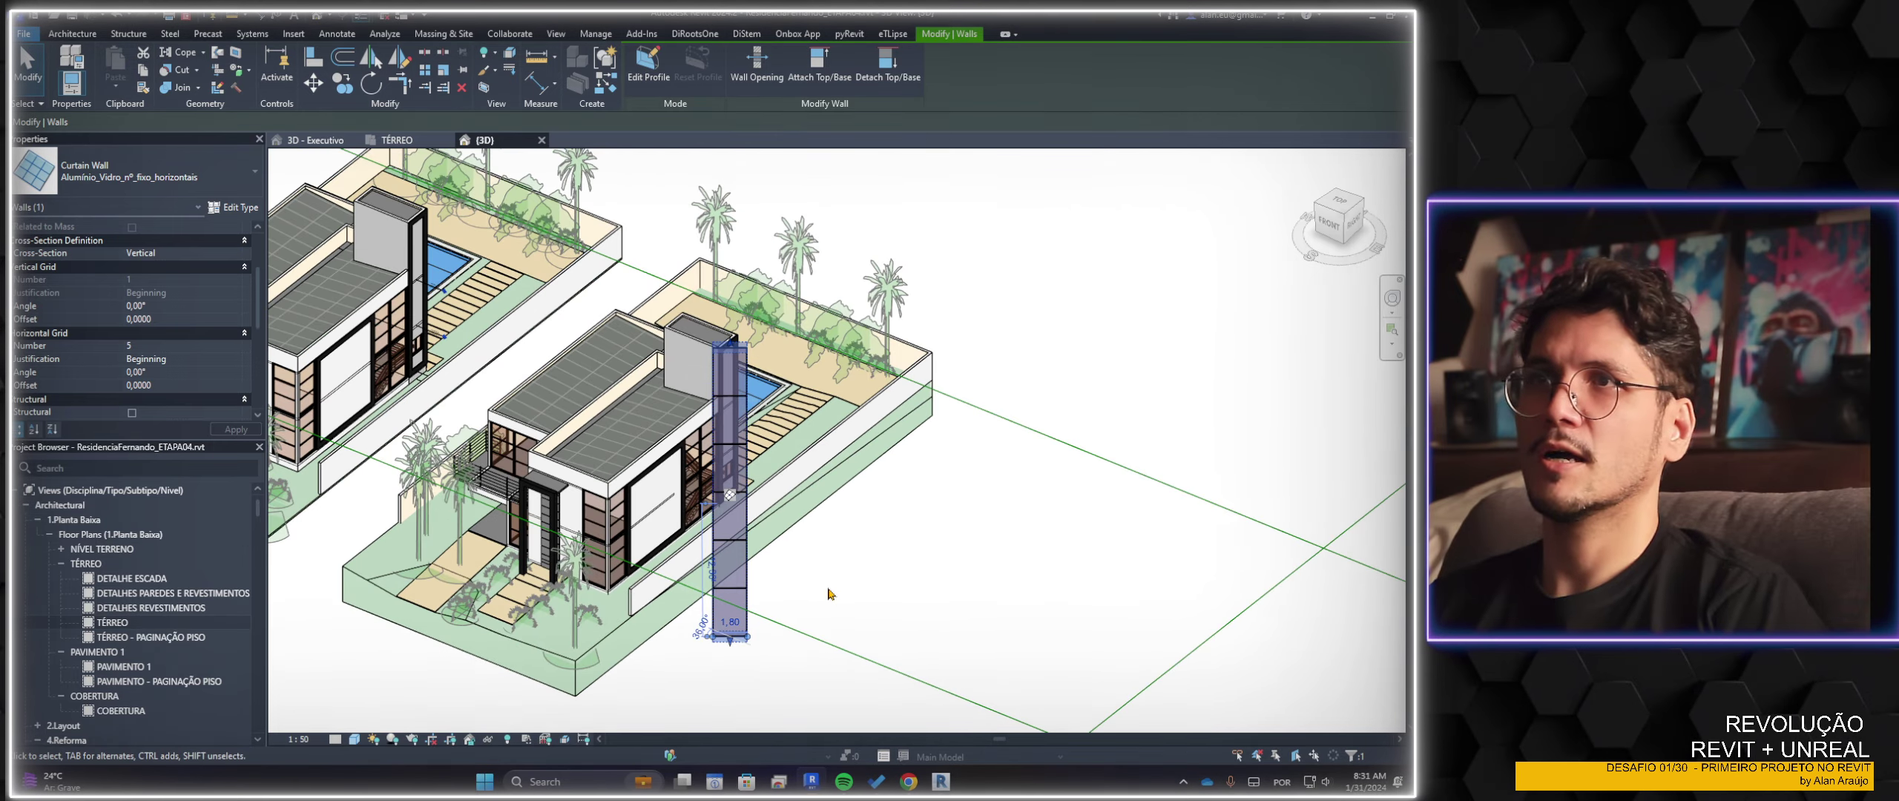
key(Escape)
scroll(668, 445, up, 1)
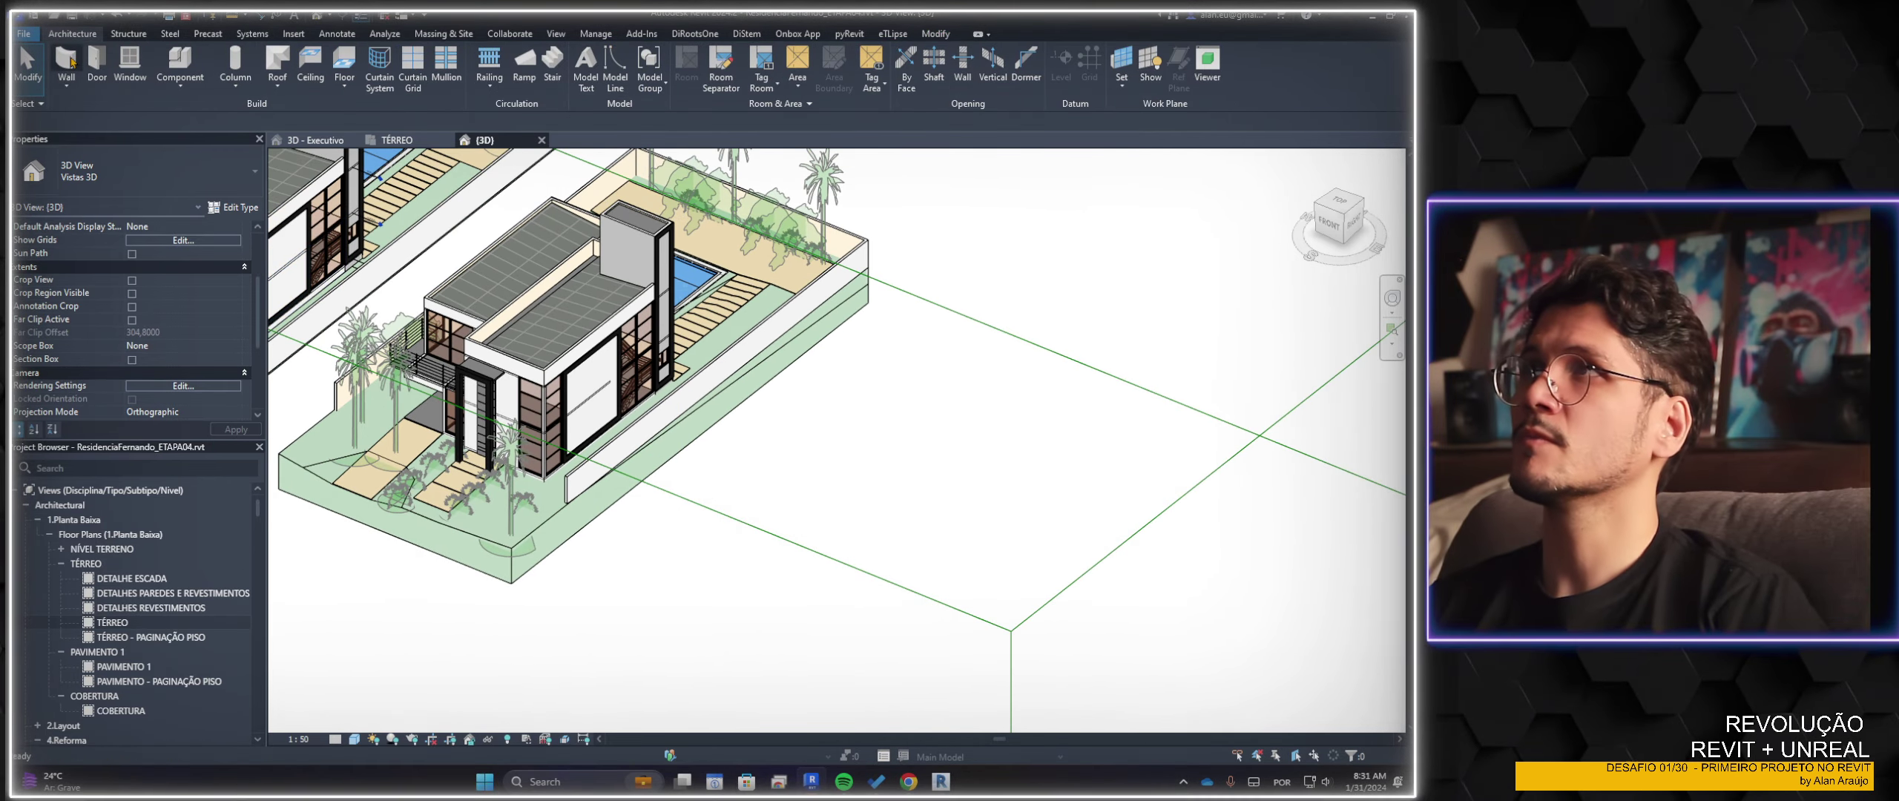
Place a new Alumínio_Vidro_nº_fixo_horizontais curtain wall on the open ground
click(66, 61)
scroll(715, 530, up, 4)
scroll(715, 530, up, 1)
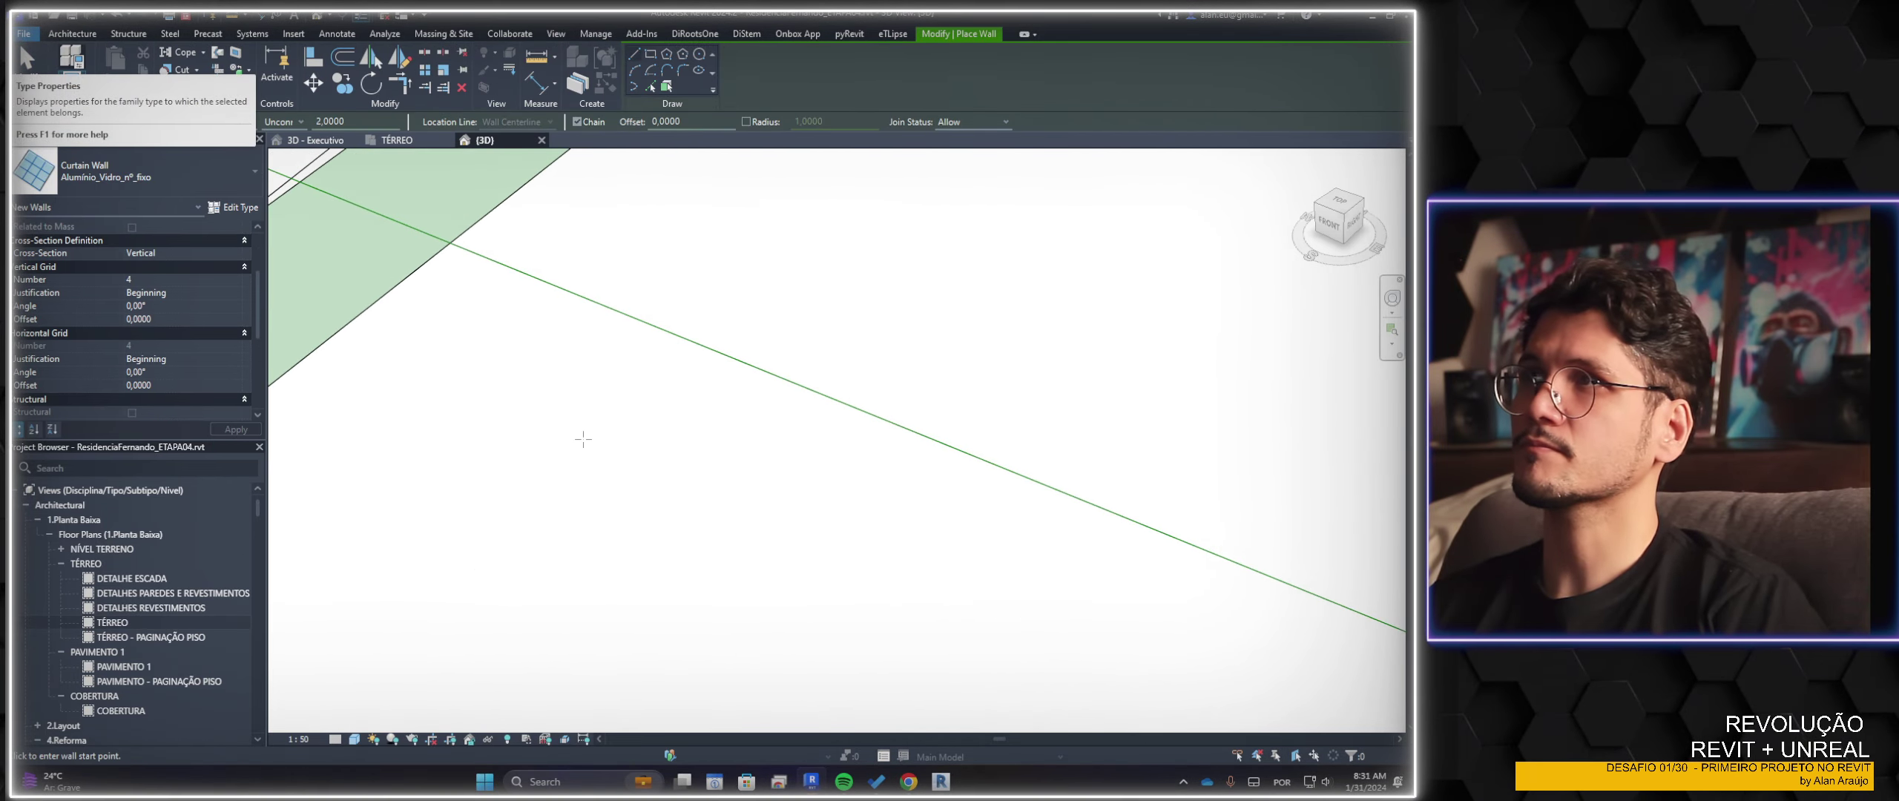
click(175, 174)
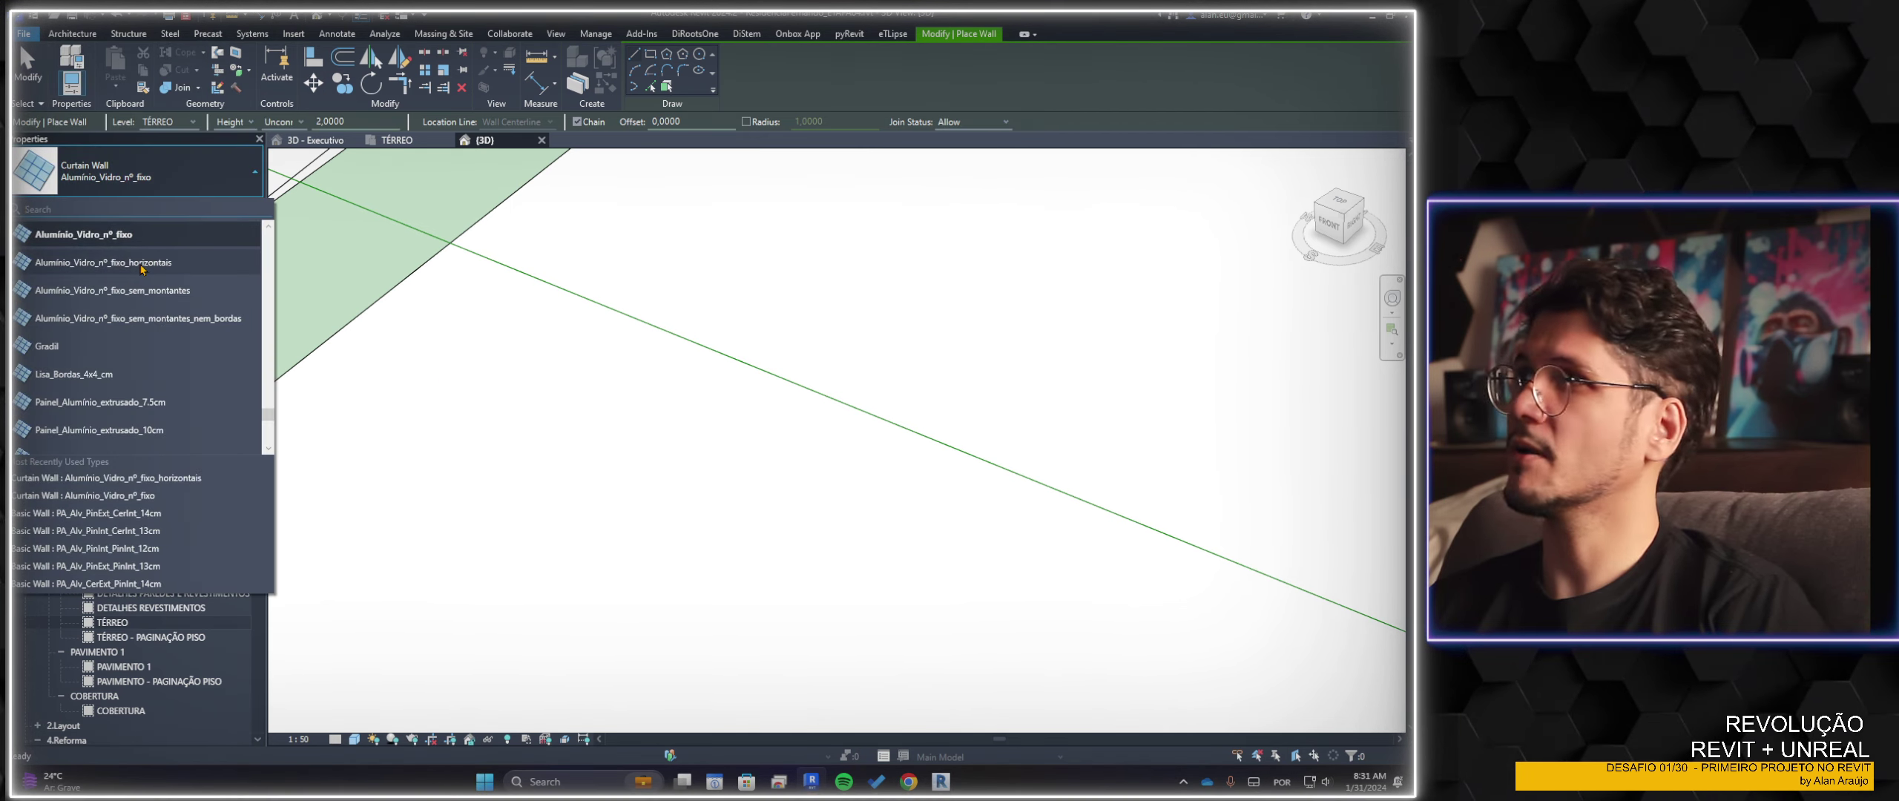
click(141, 263)
click(558, 481)
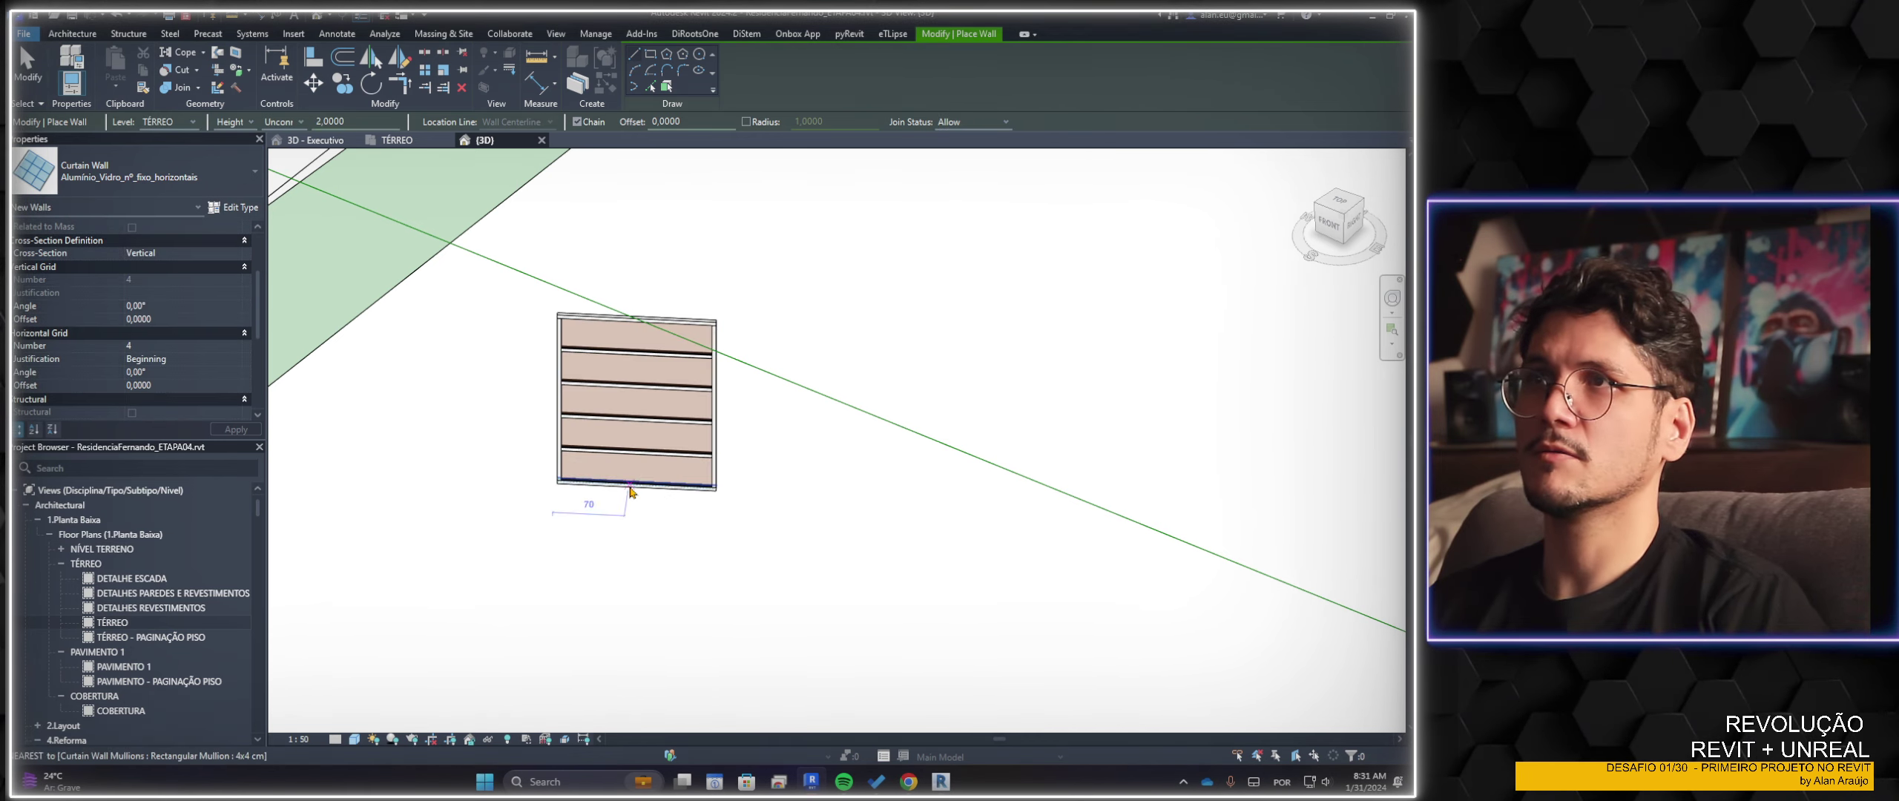
click(627, 496)
key(Escape)
key(Escape)
text(5)
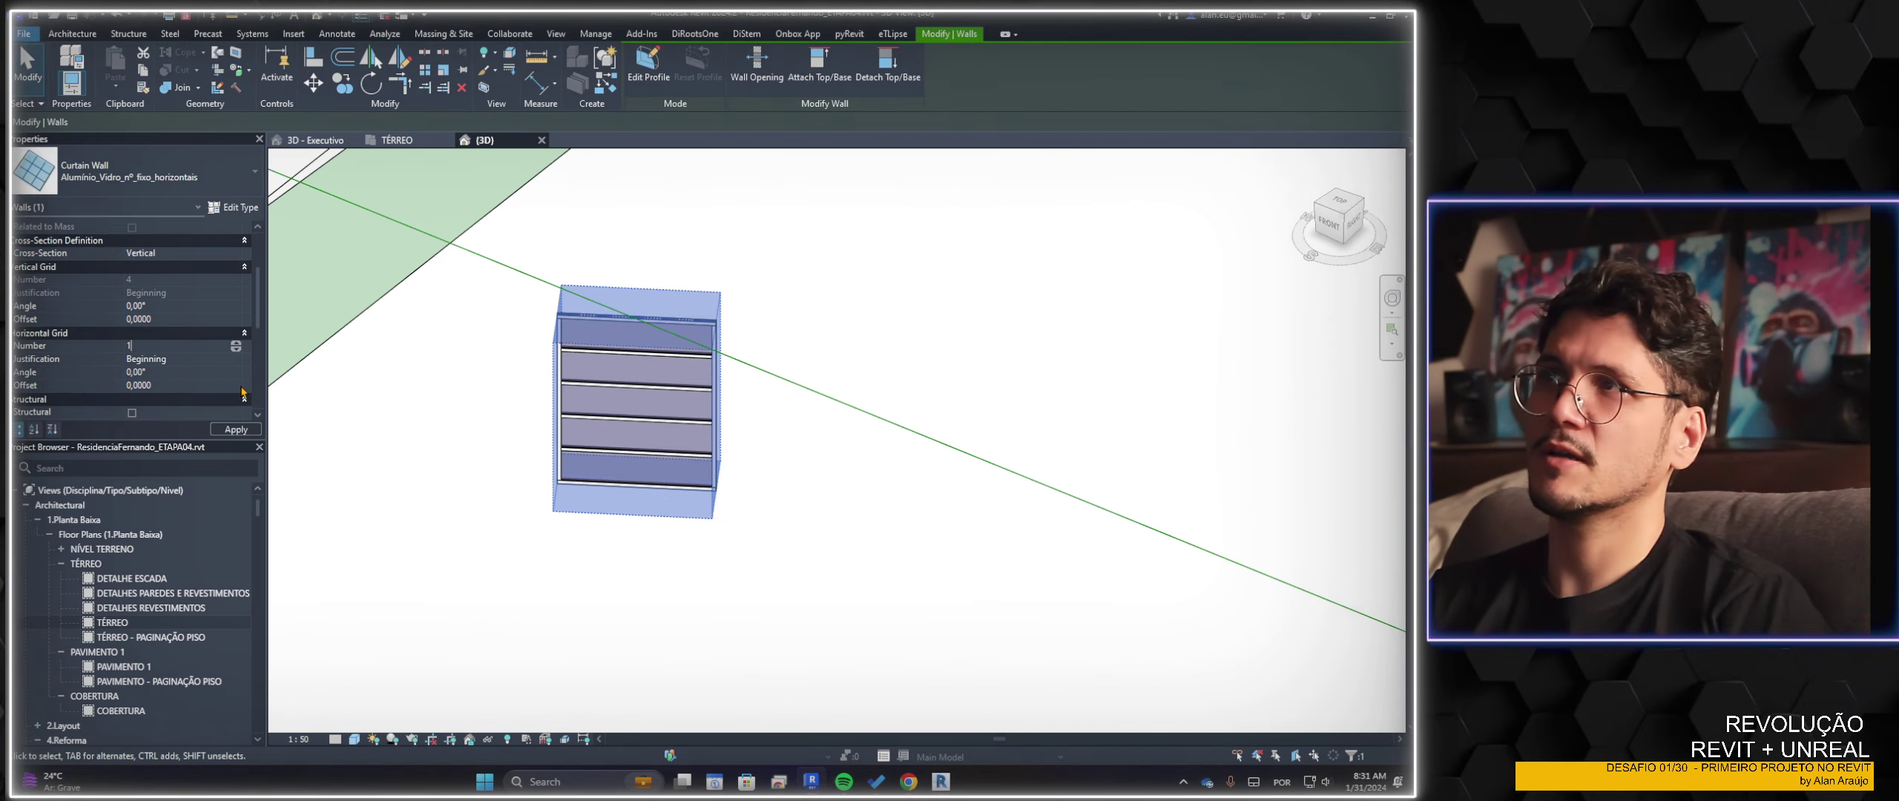
Set the new curtain wall's horizontal gridline count to 2
click(165, 345)
text(12)
key(Return)
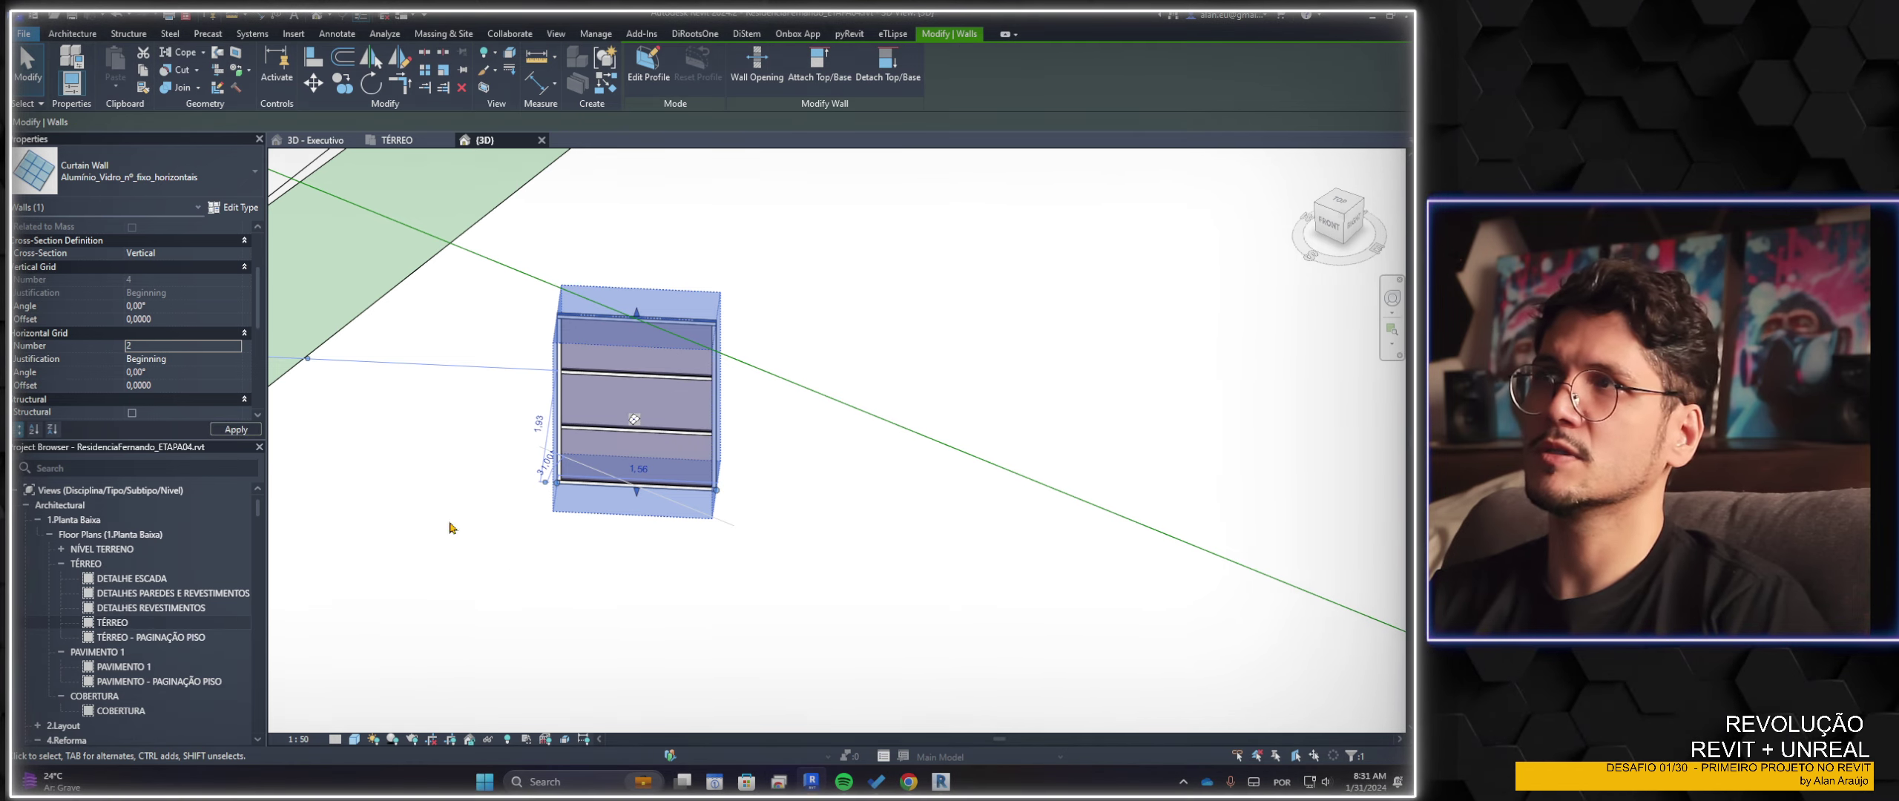
text(3)
mouse_move(627, 523)
middle_down()
mouse_move(401, 512)
mouse_move(350, 531)
middle_up()
scroll(350, 531, up, 3)
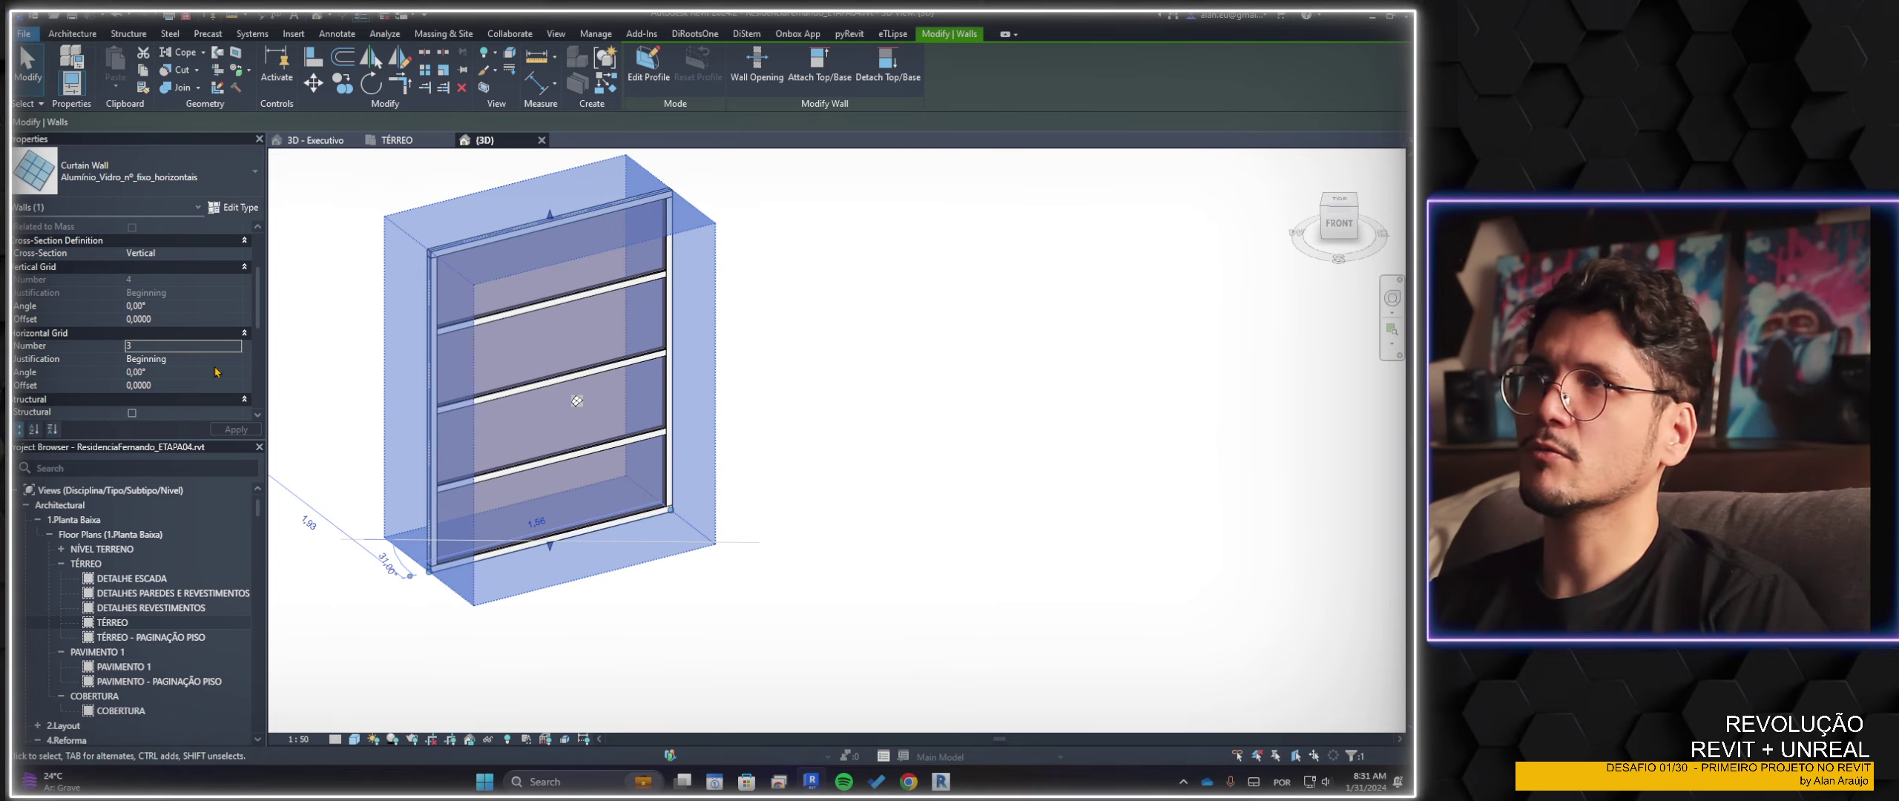
text(2)
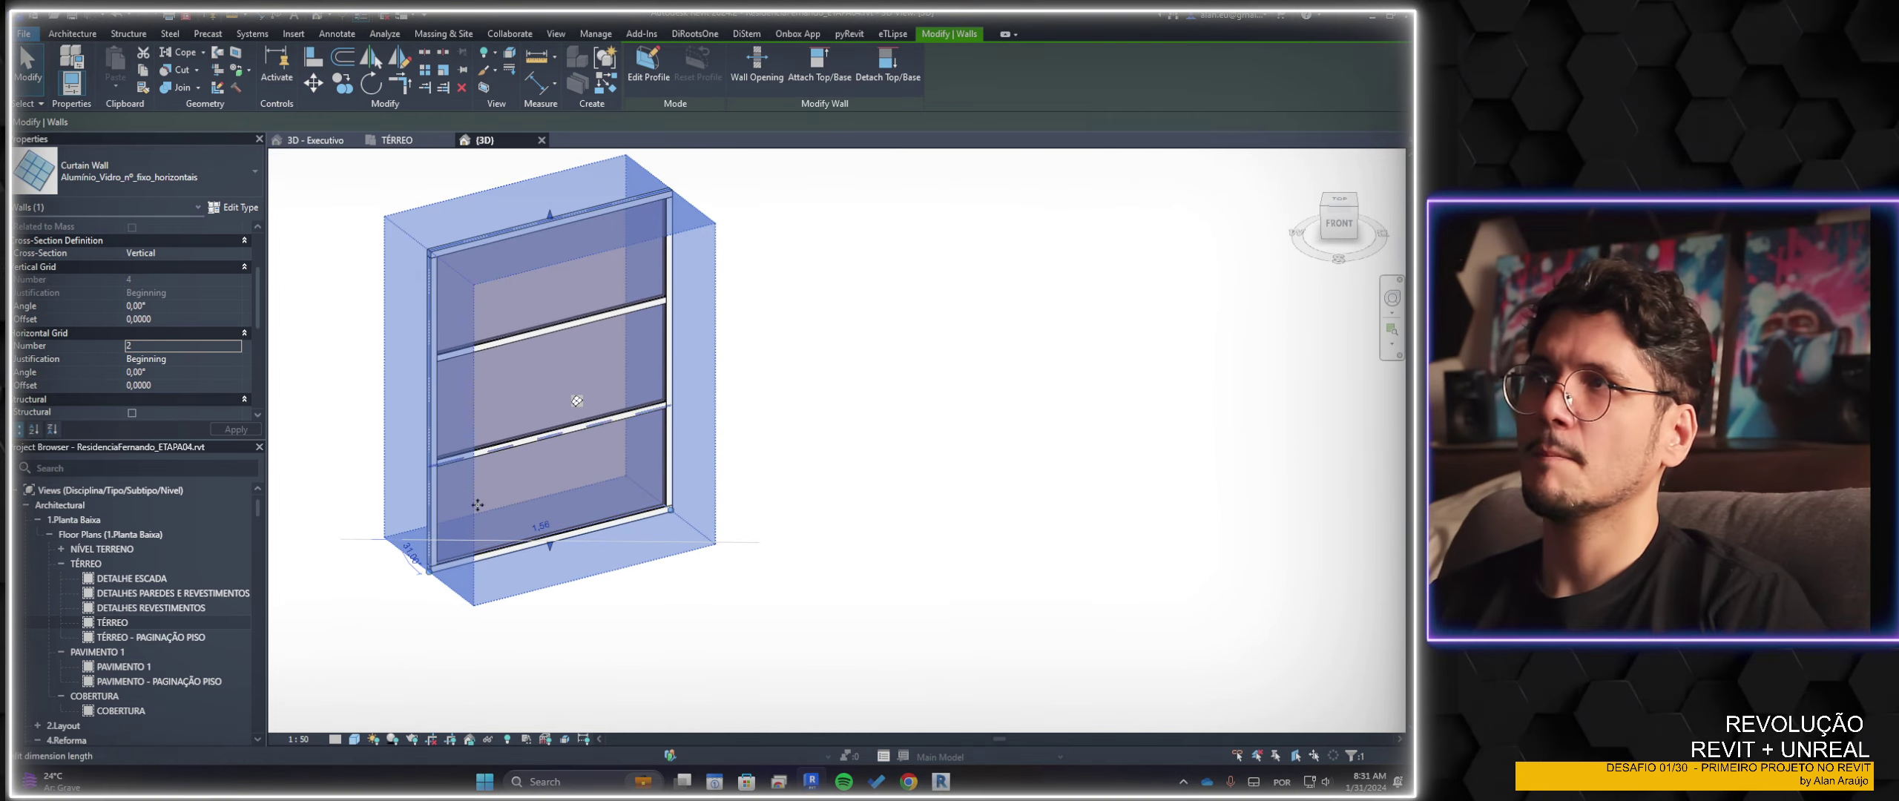
Give the horizontal grid a 0,2 offset and a 45° angle
click(207, 385)
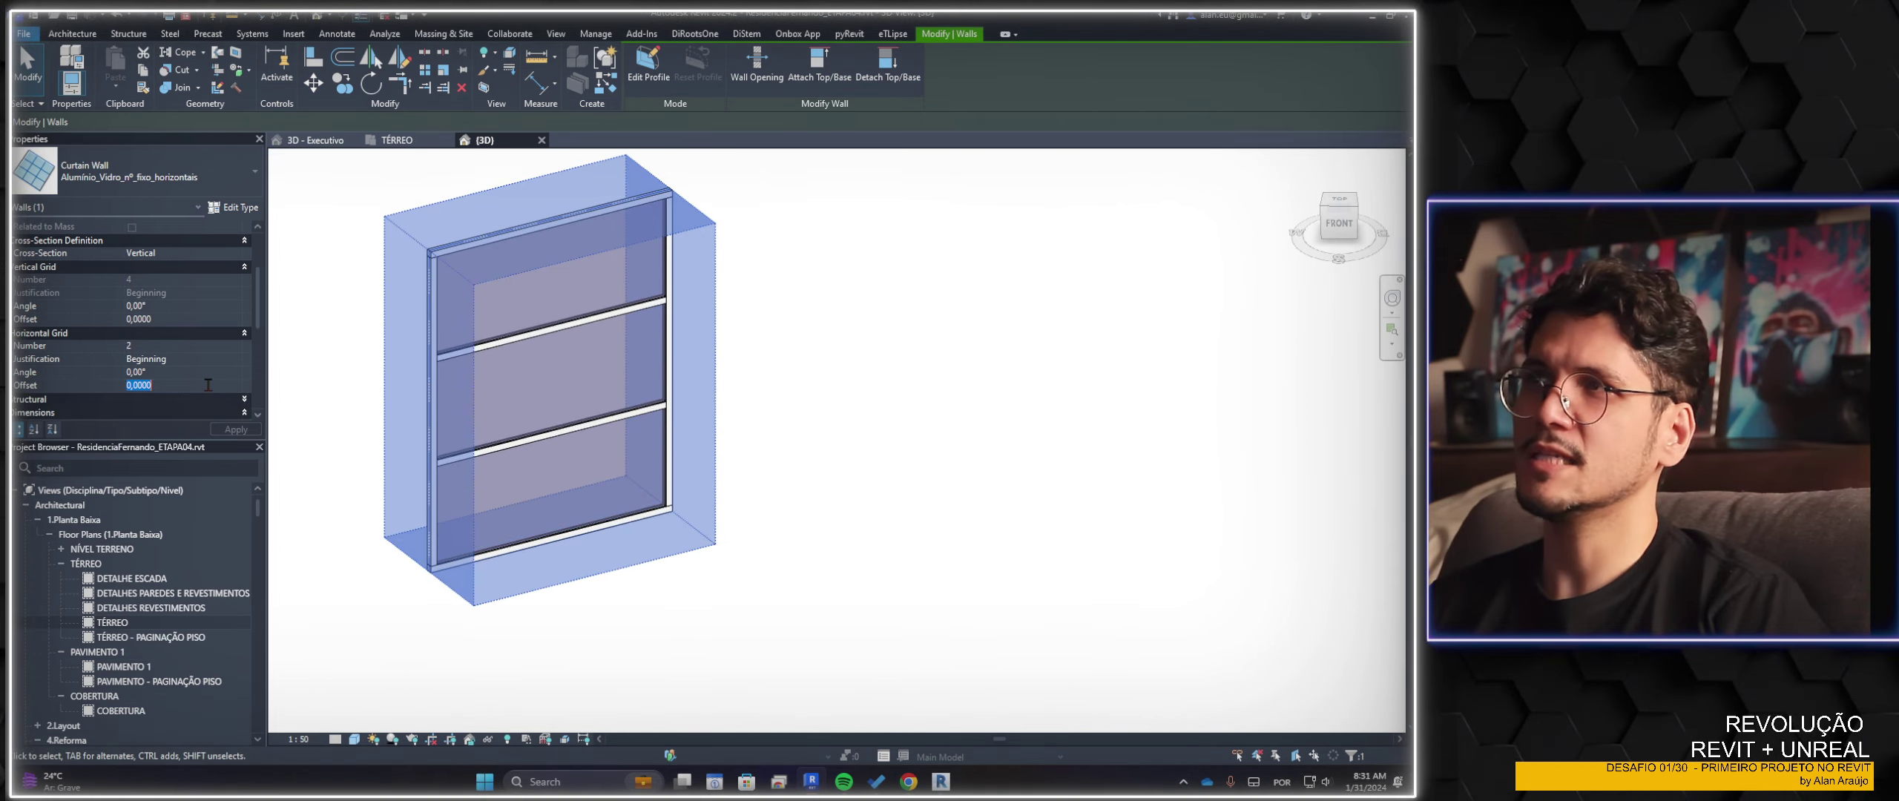
text(0,1)
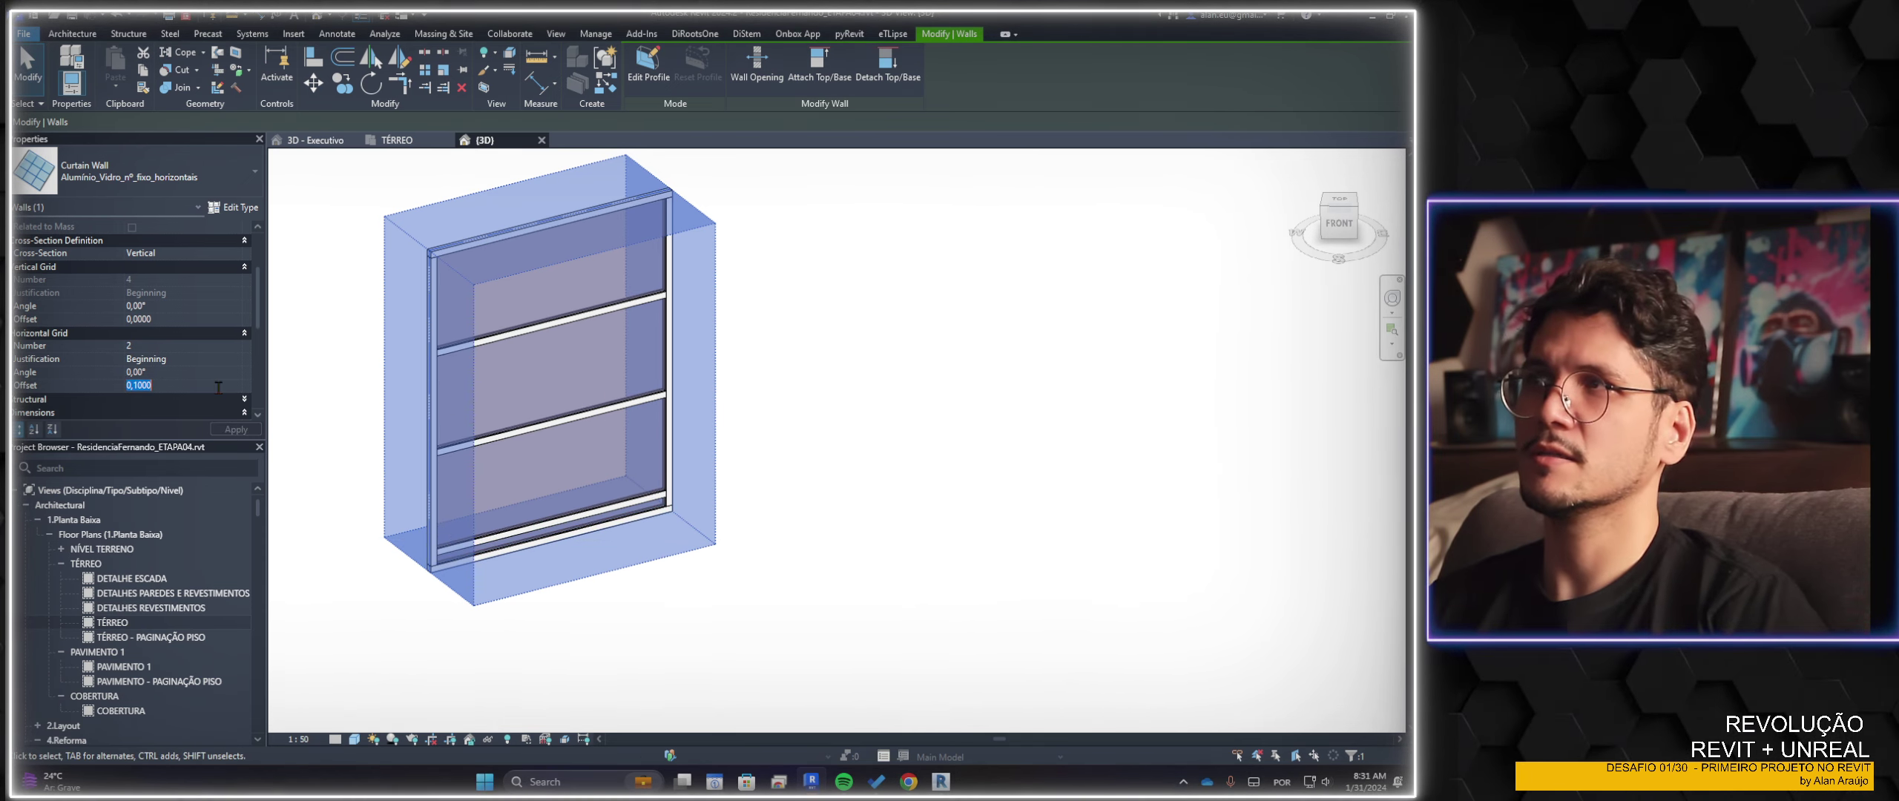
key(Return)
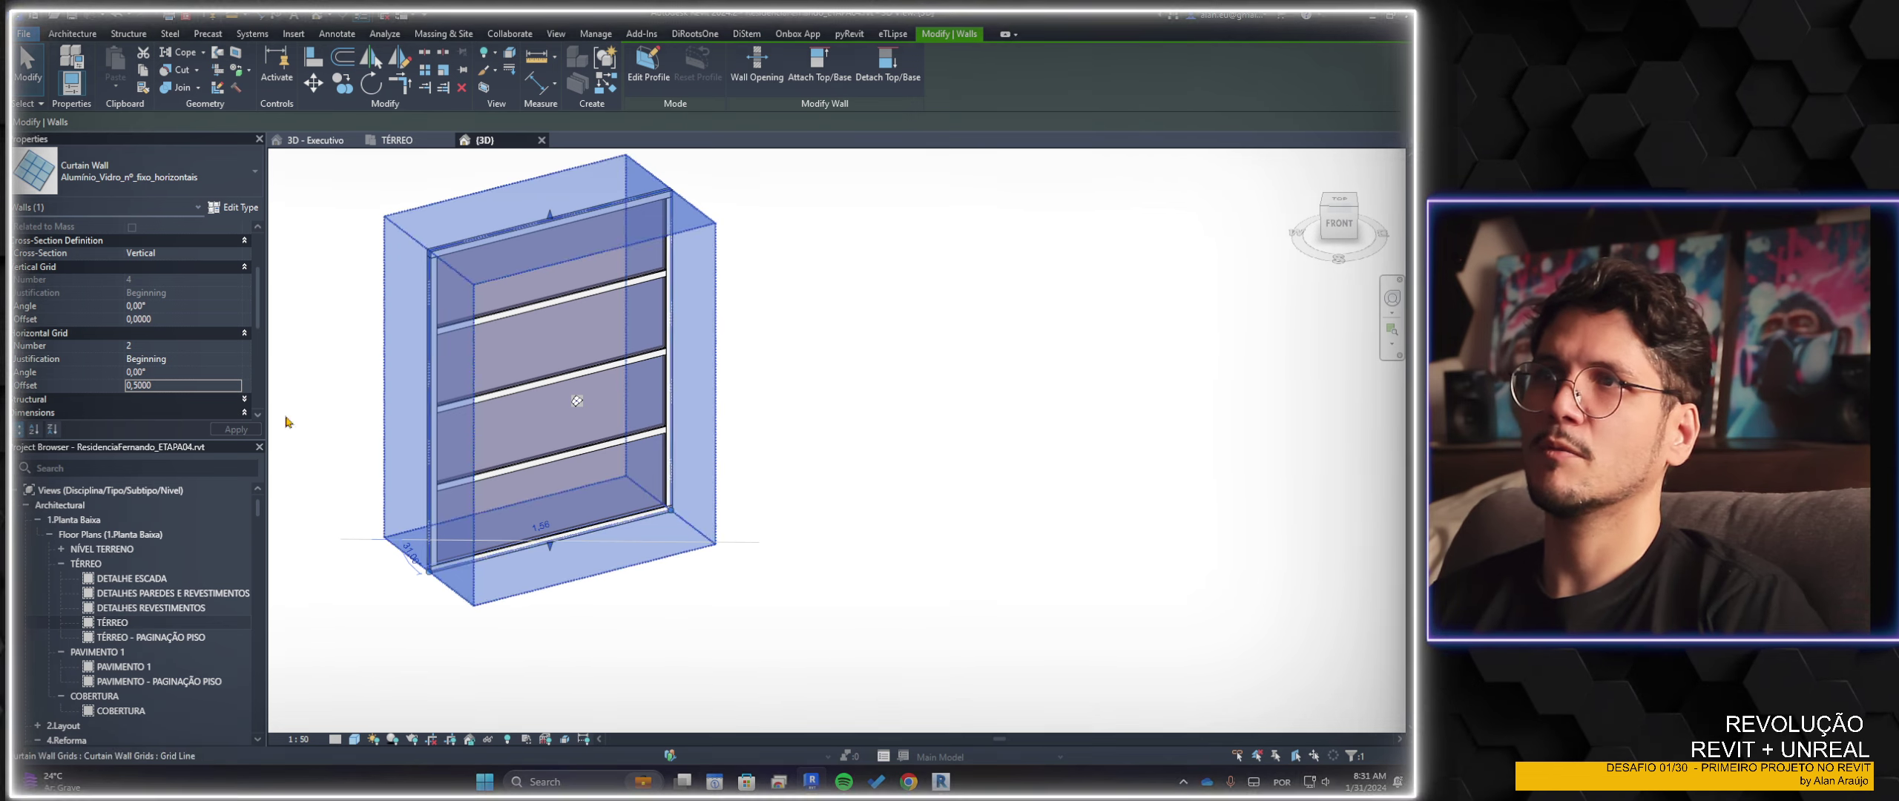
text(0,2000)
key(Return)
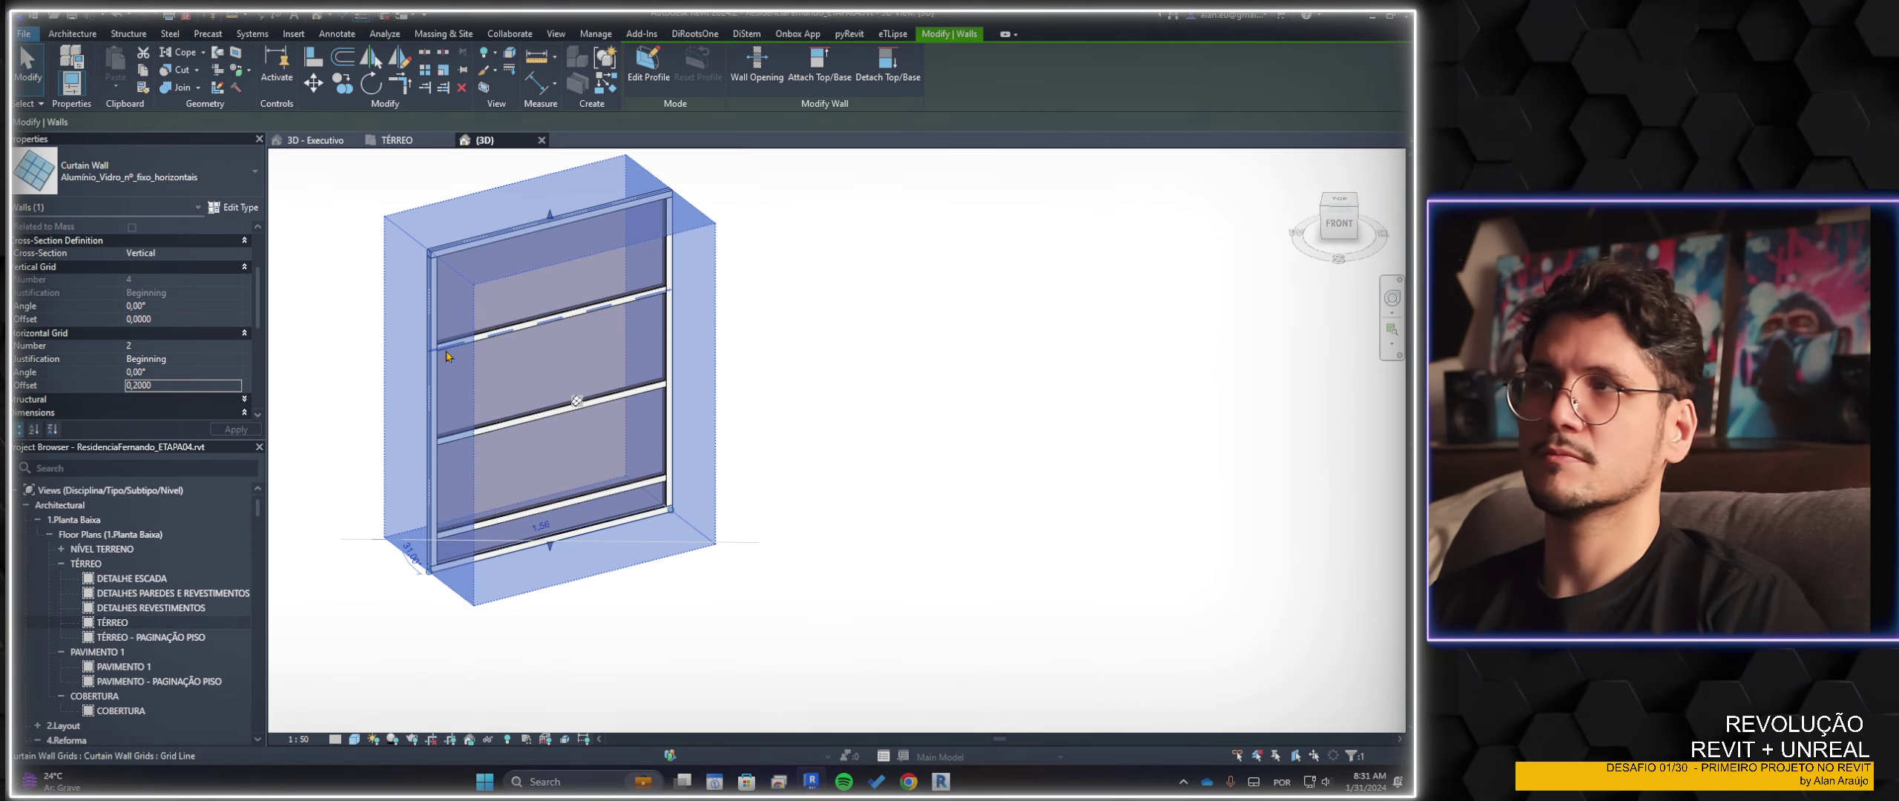
text(45)
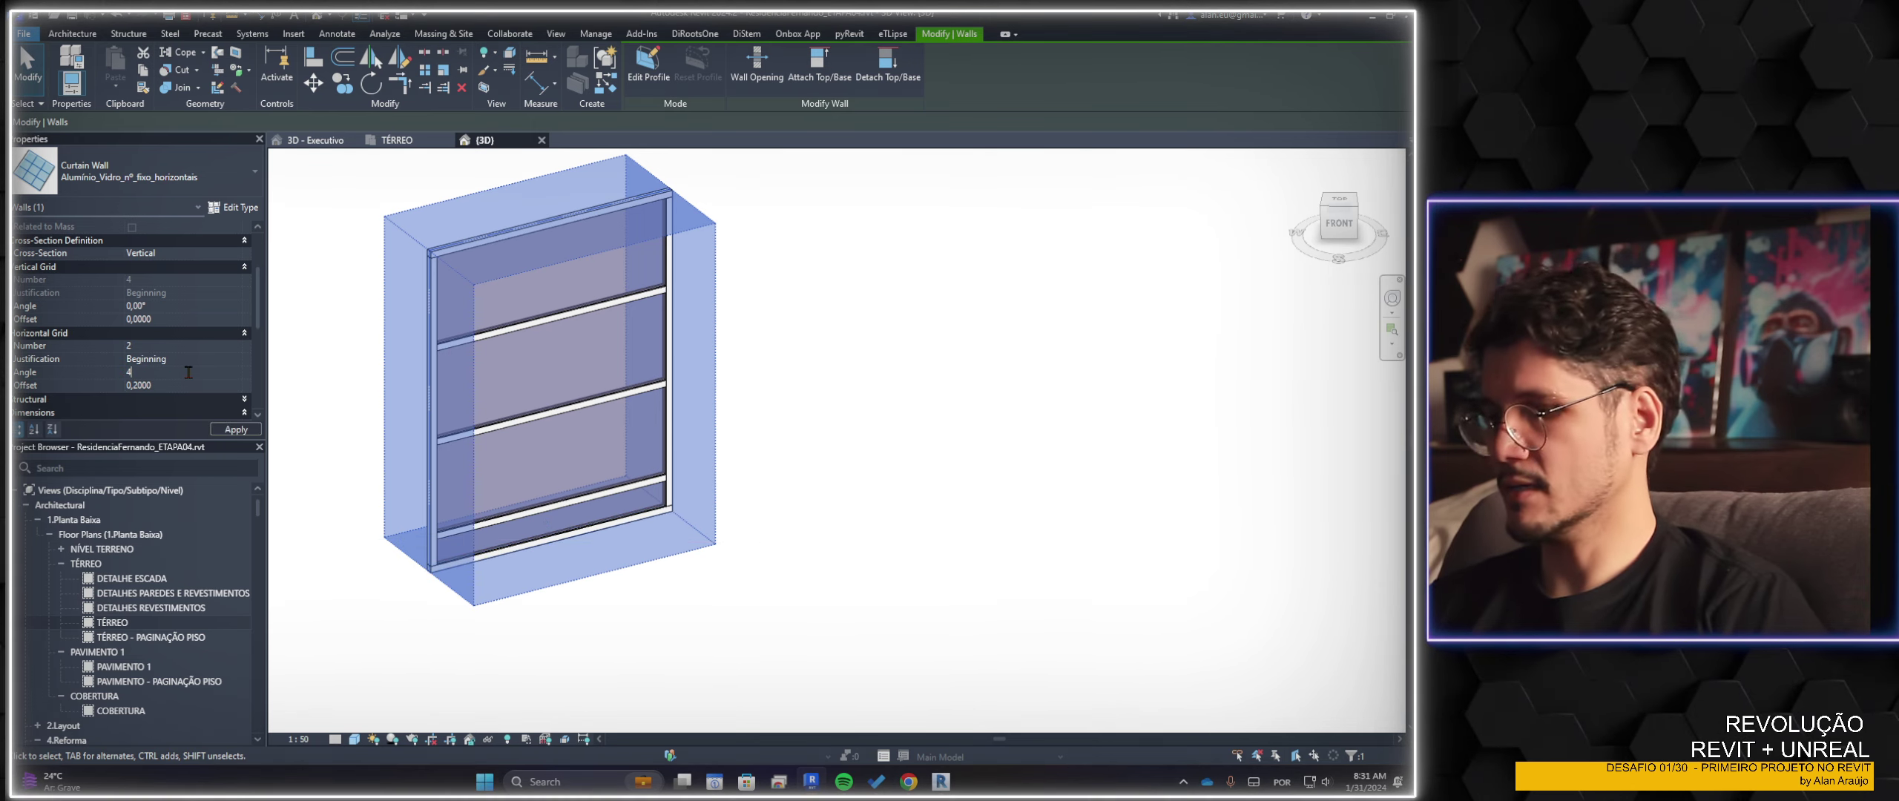
key(Return)
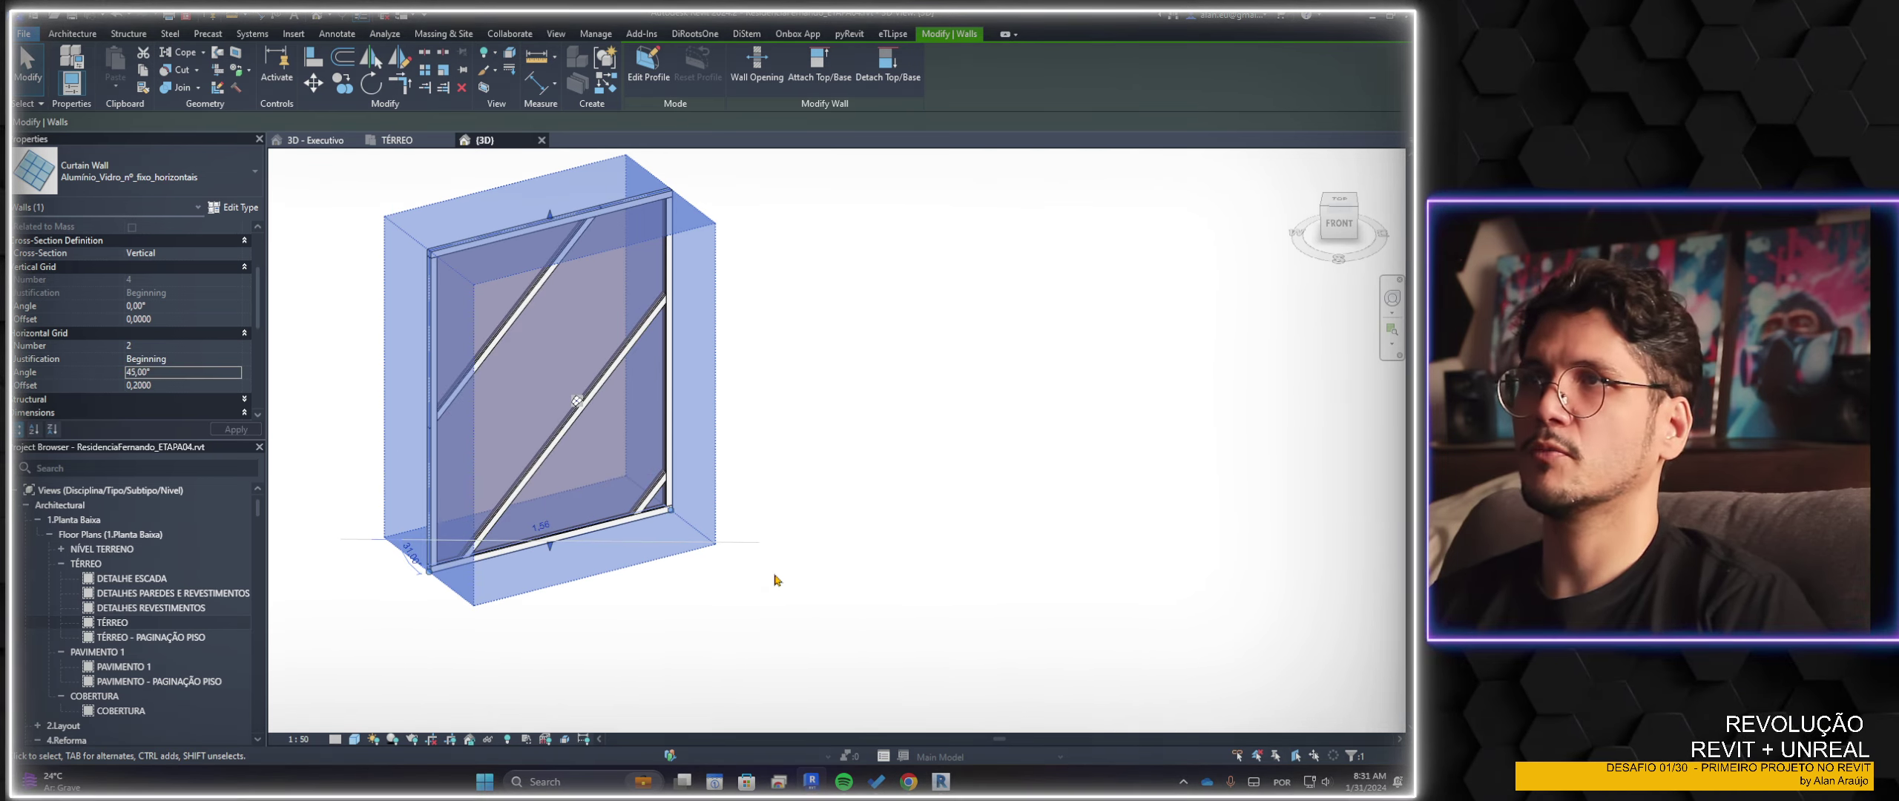
Delete the sample curtain wall and the narrow corner window from the facade
key(Delete)
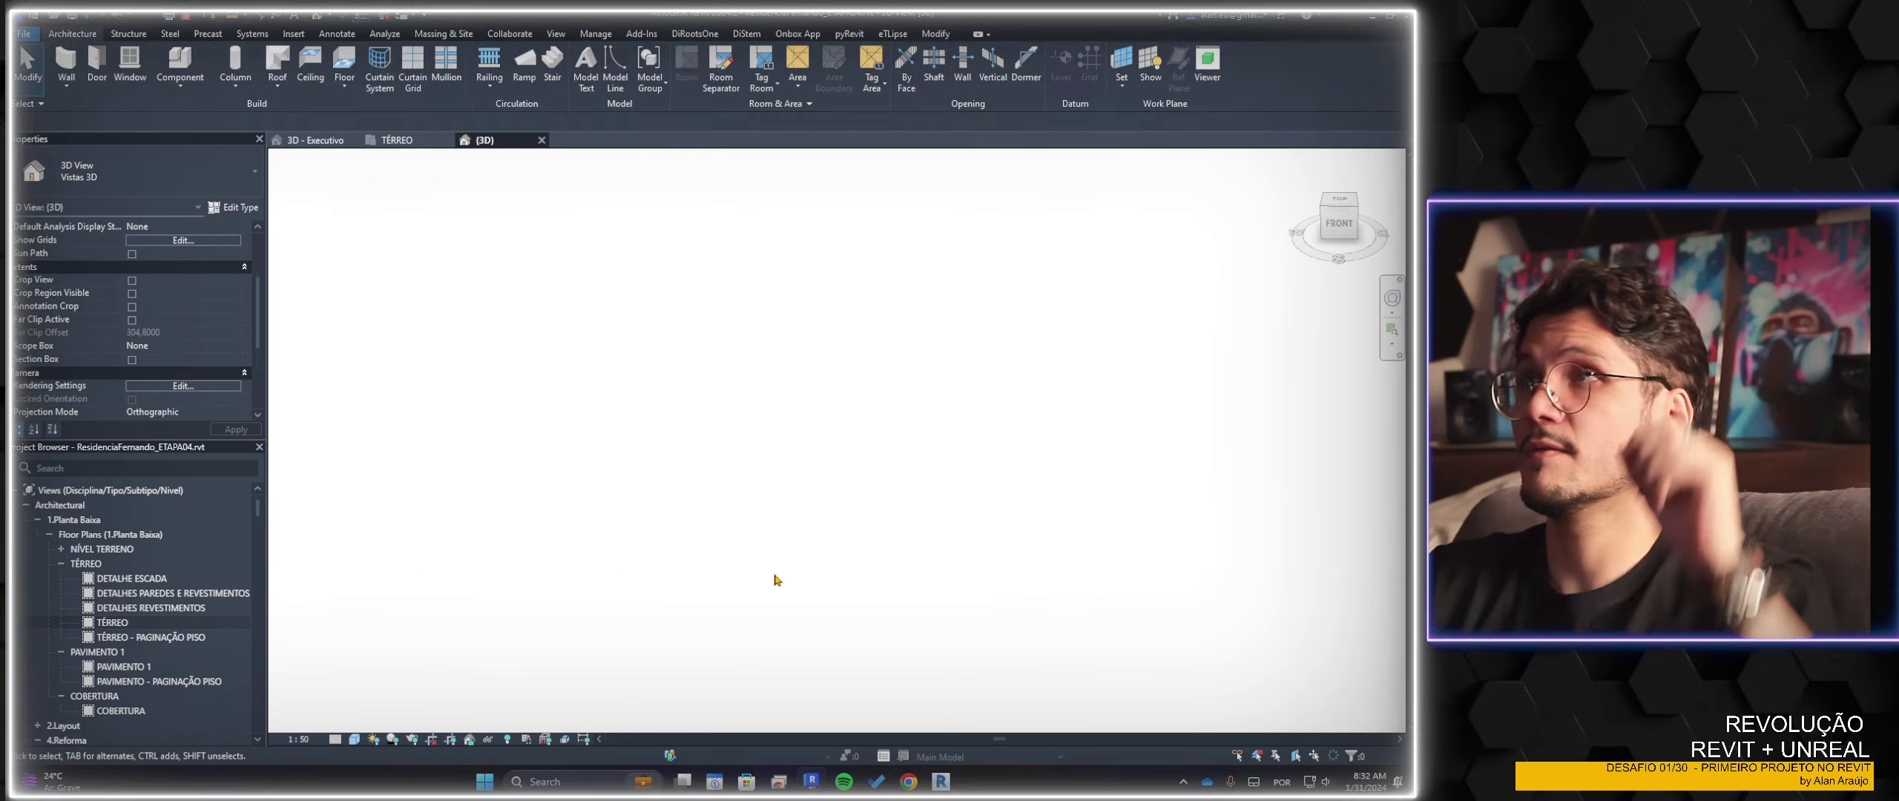
scroll(733, 585, down, 5)
scroll(831, 584, up, 2)
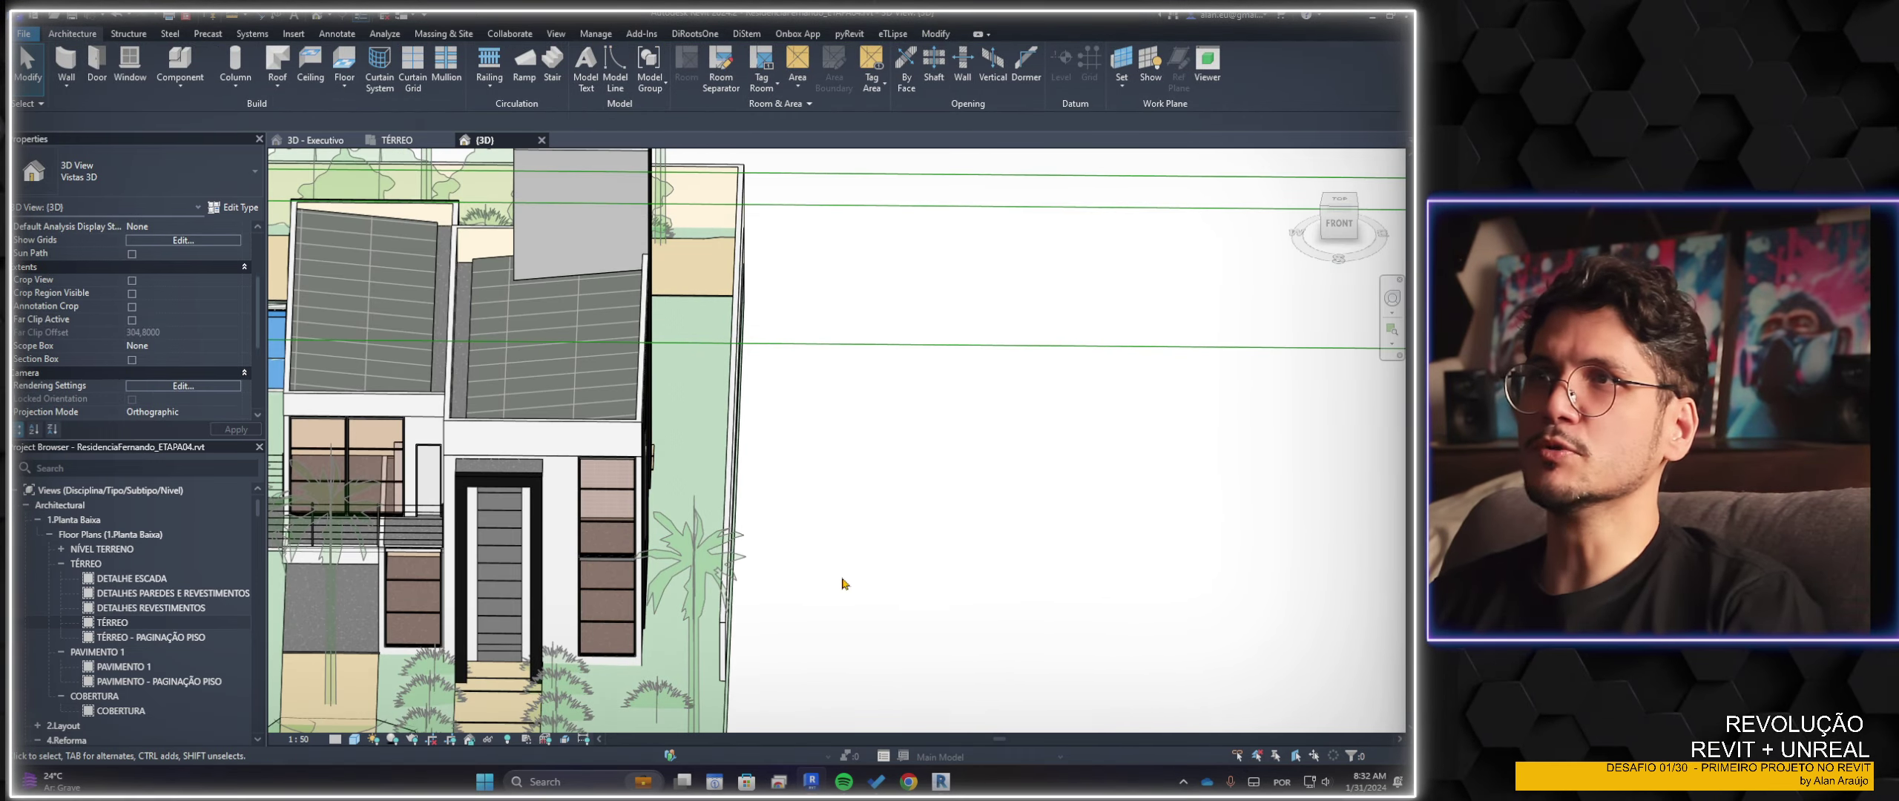
shift+middle_drag(839, 585, 741, 548)
scroll(720, 534, up, 5)
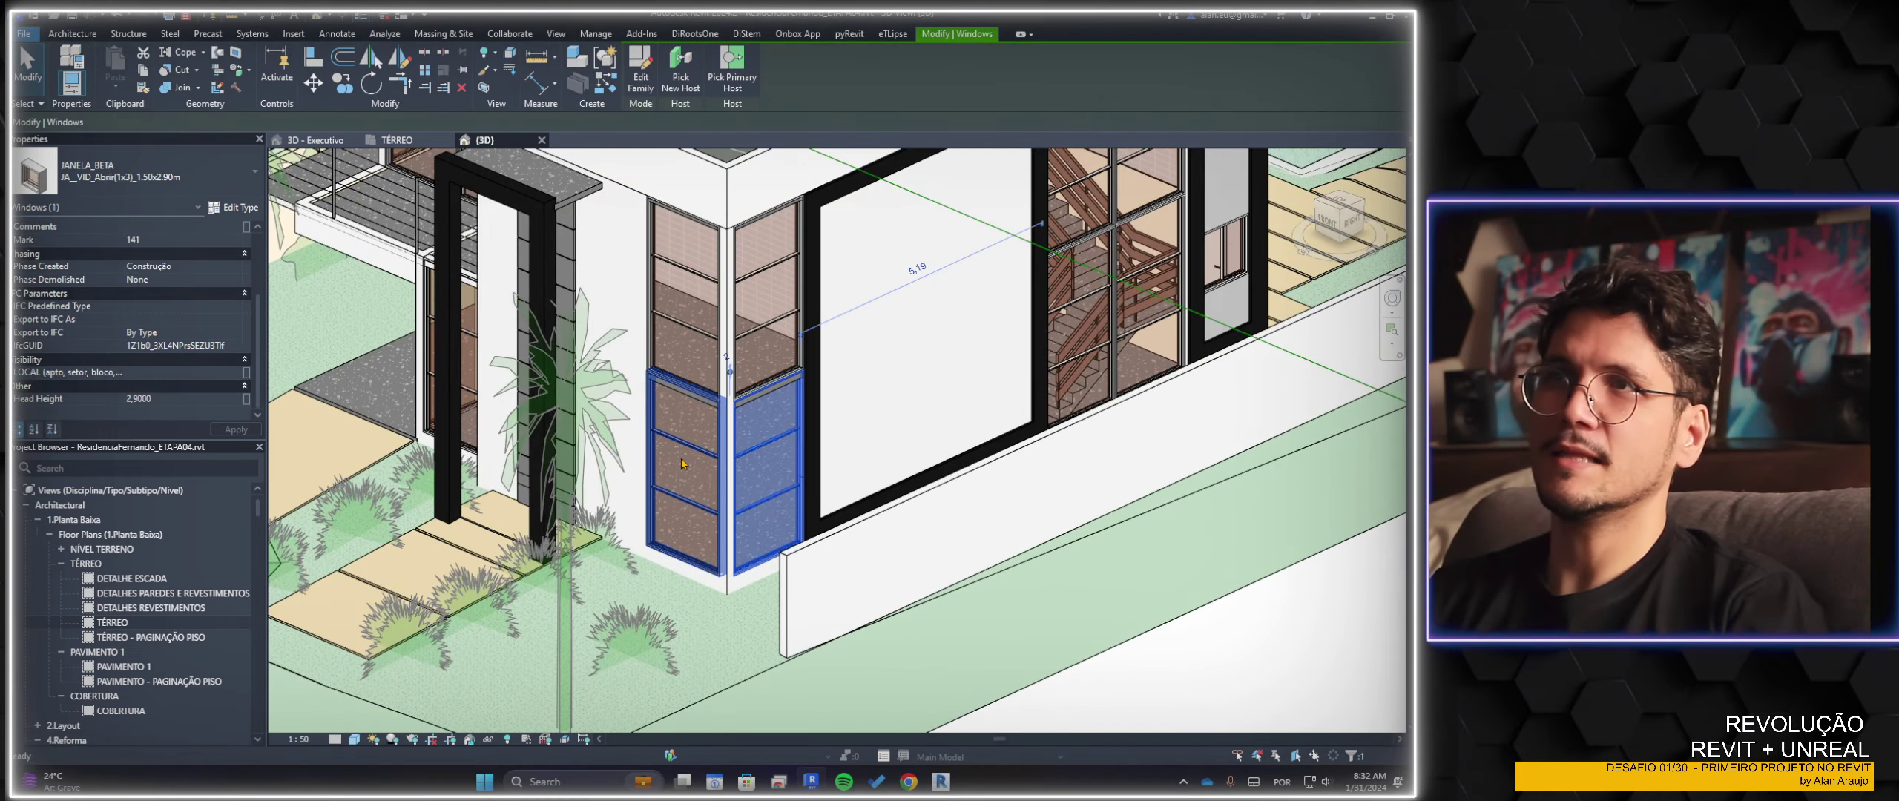
drag(745, 492, 785, 360)
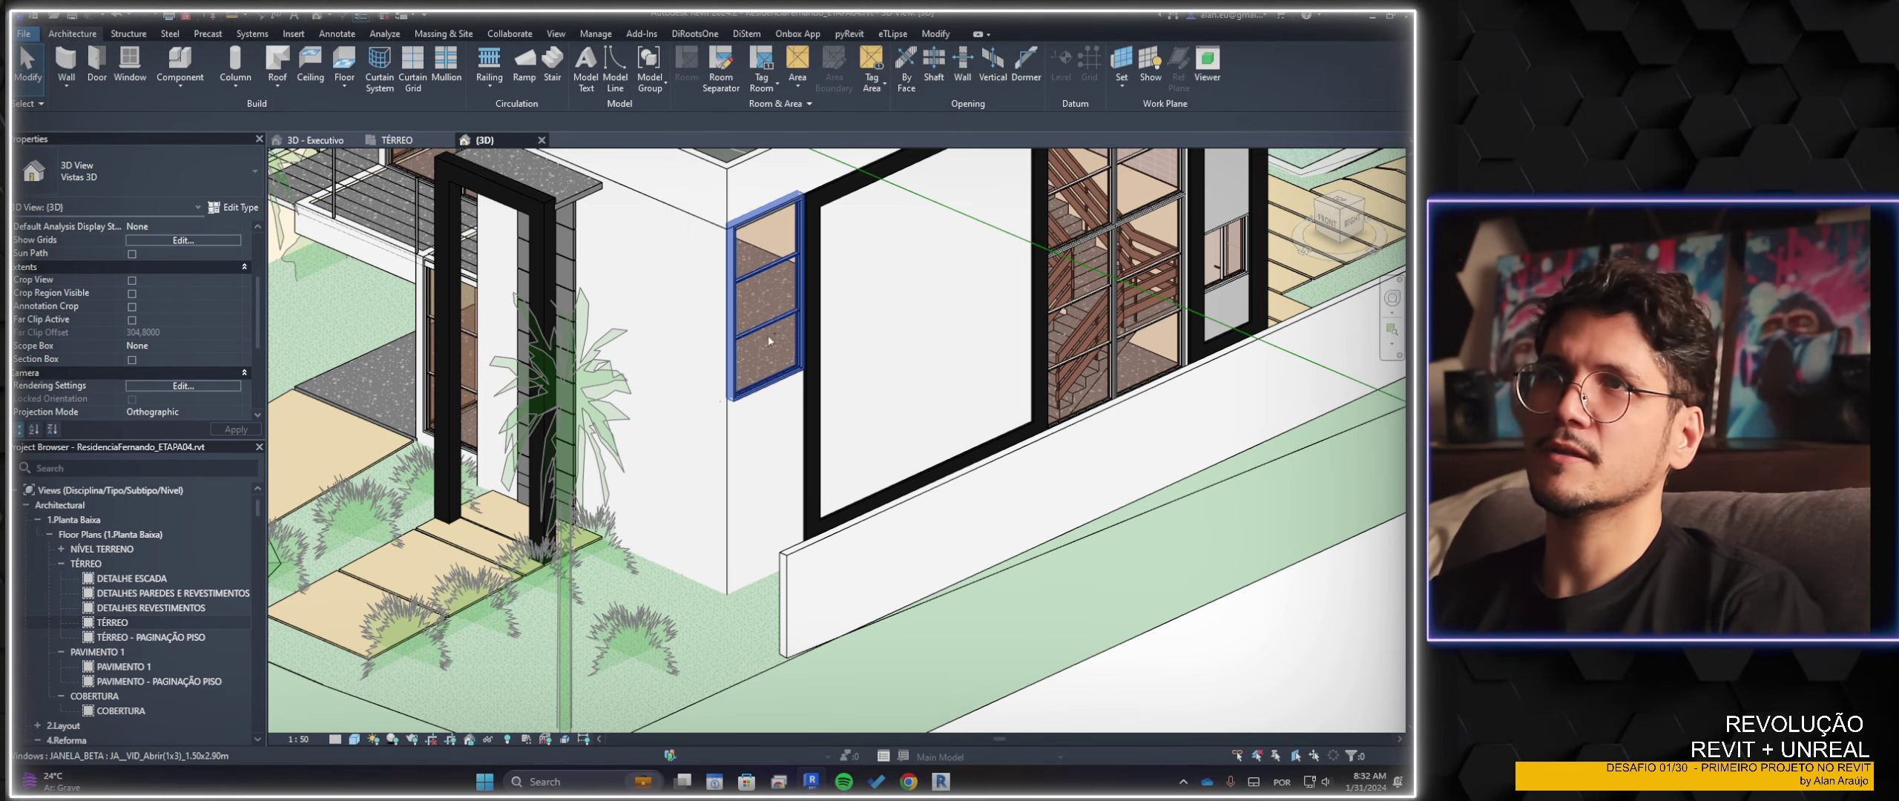
key(Delete)
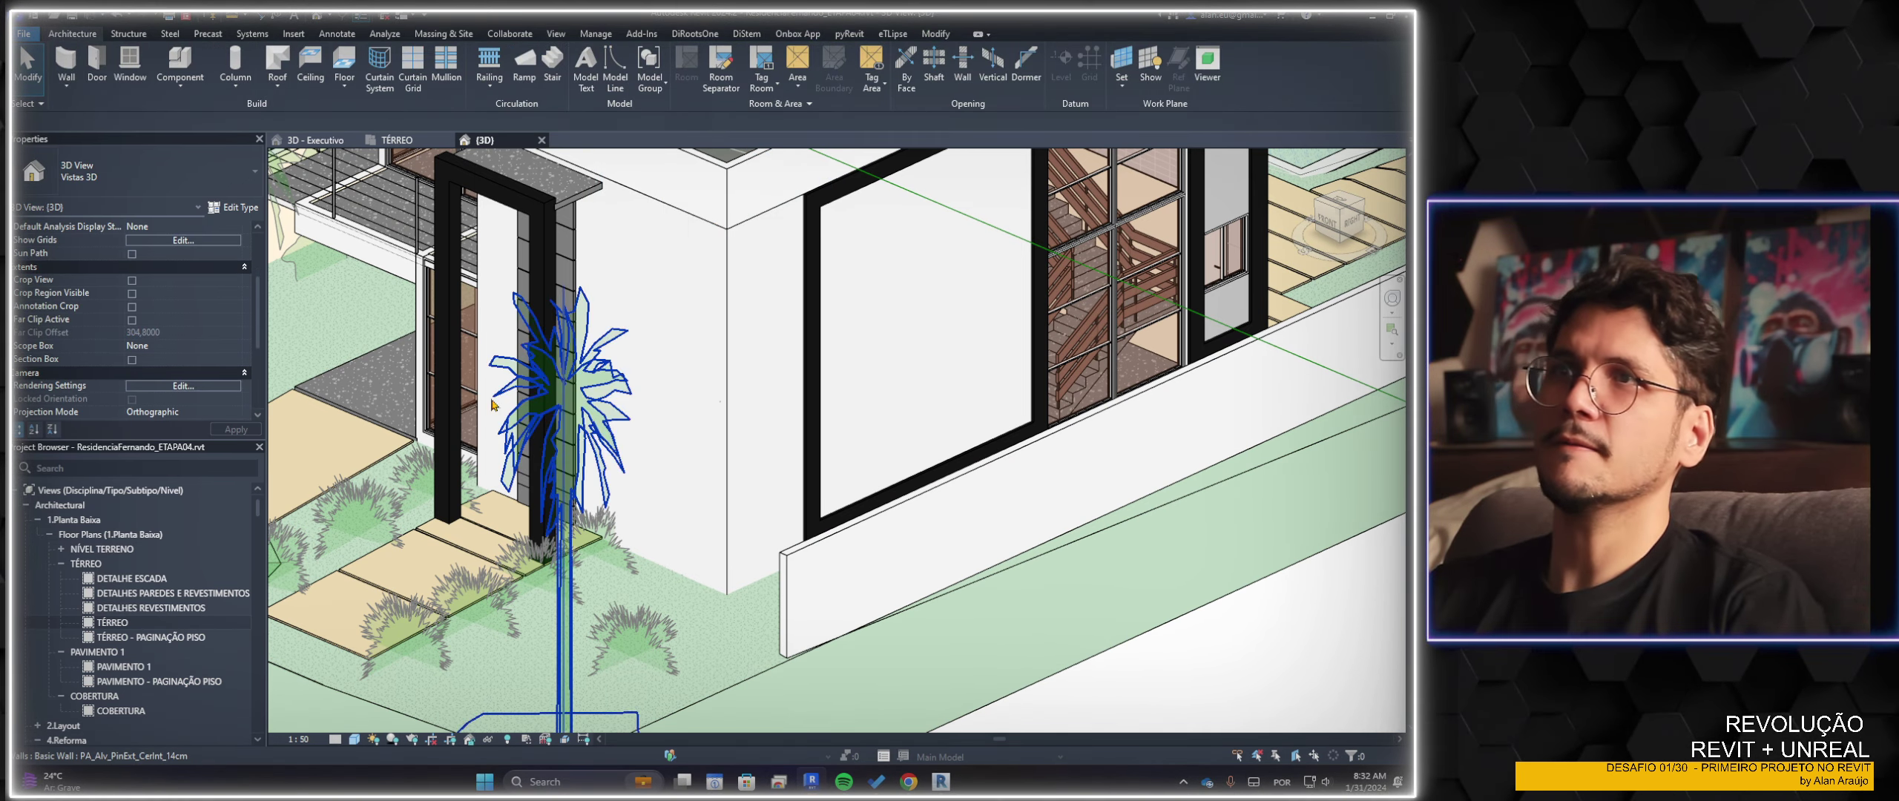
Switch to the TÉRREO floor plan and set its detail level to Coarse
key(ctrl+Tab)
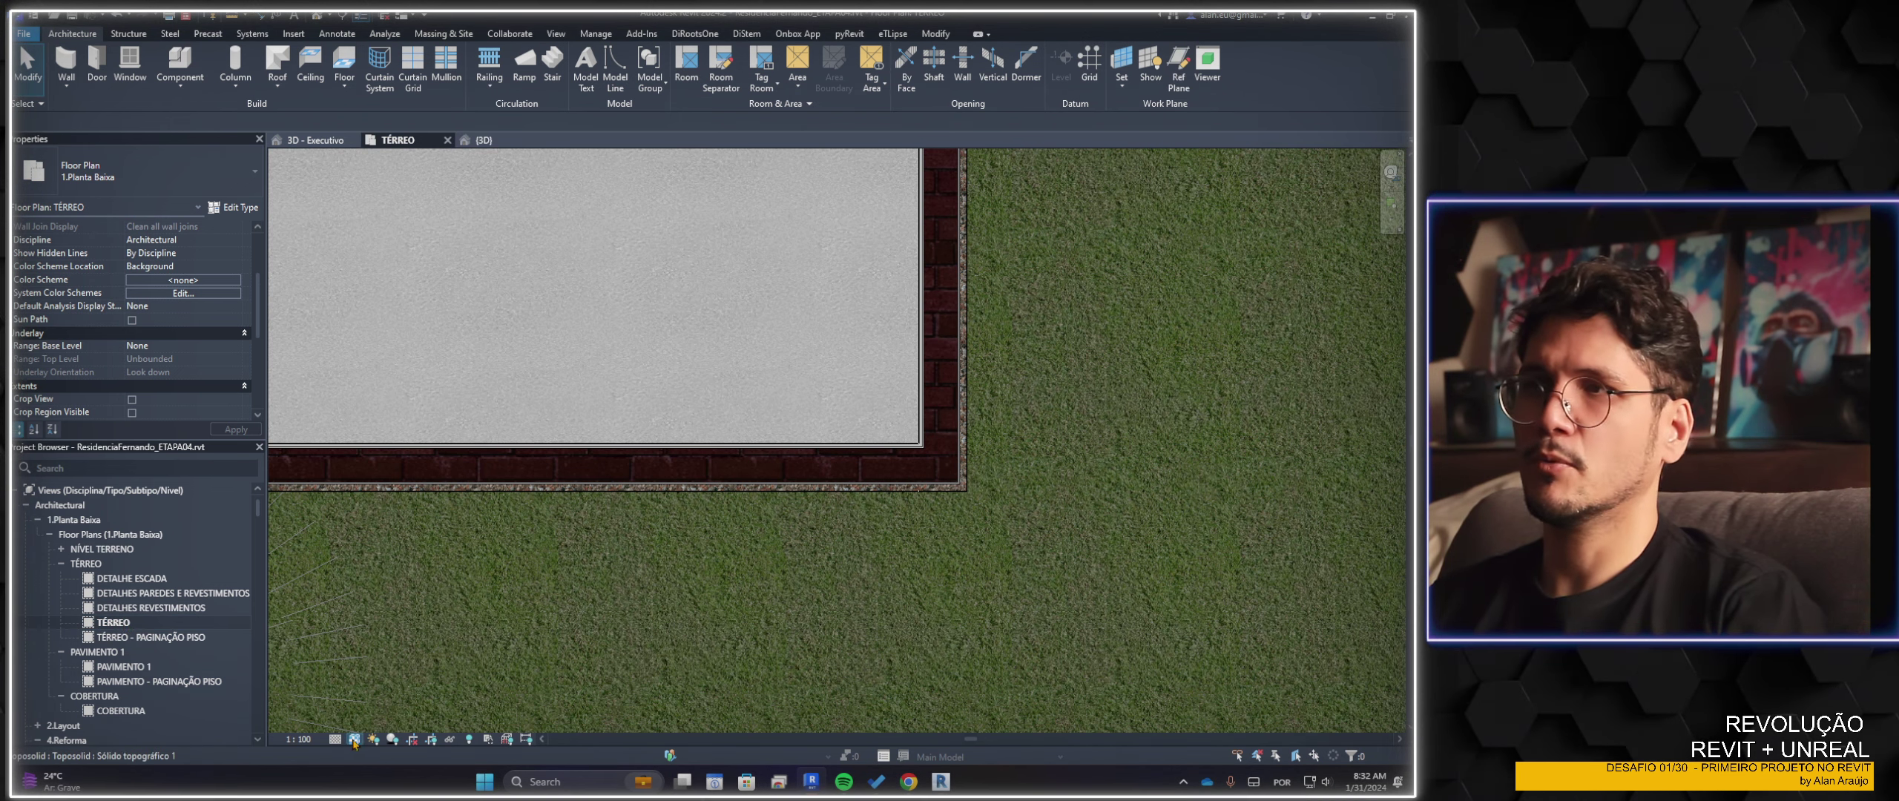
click(336, 739)
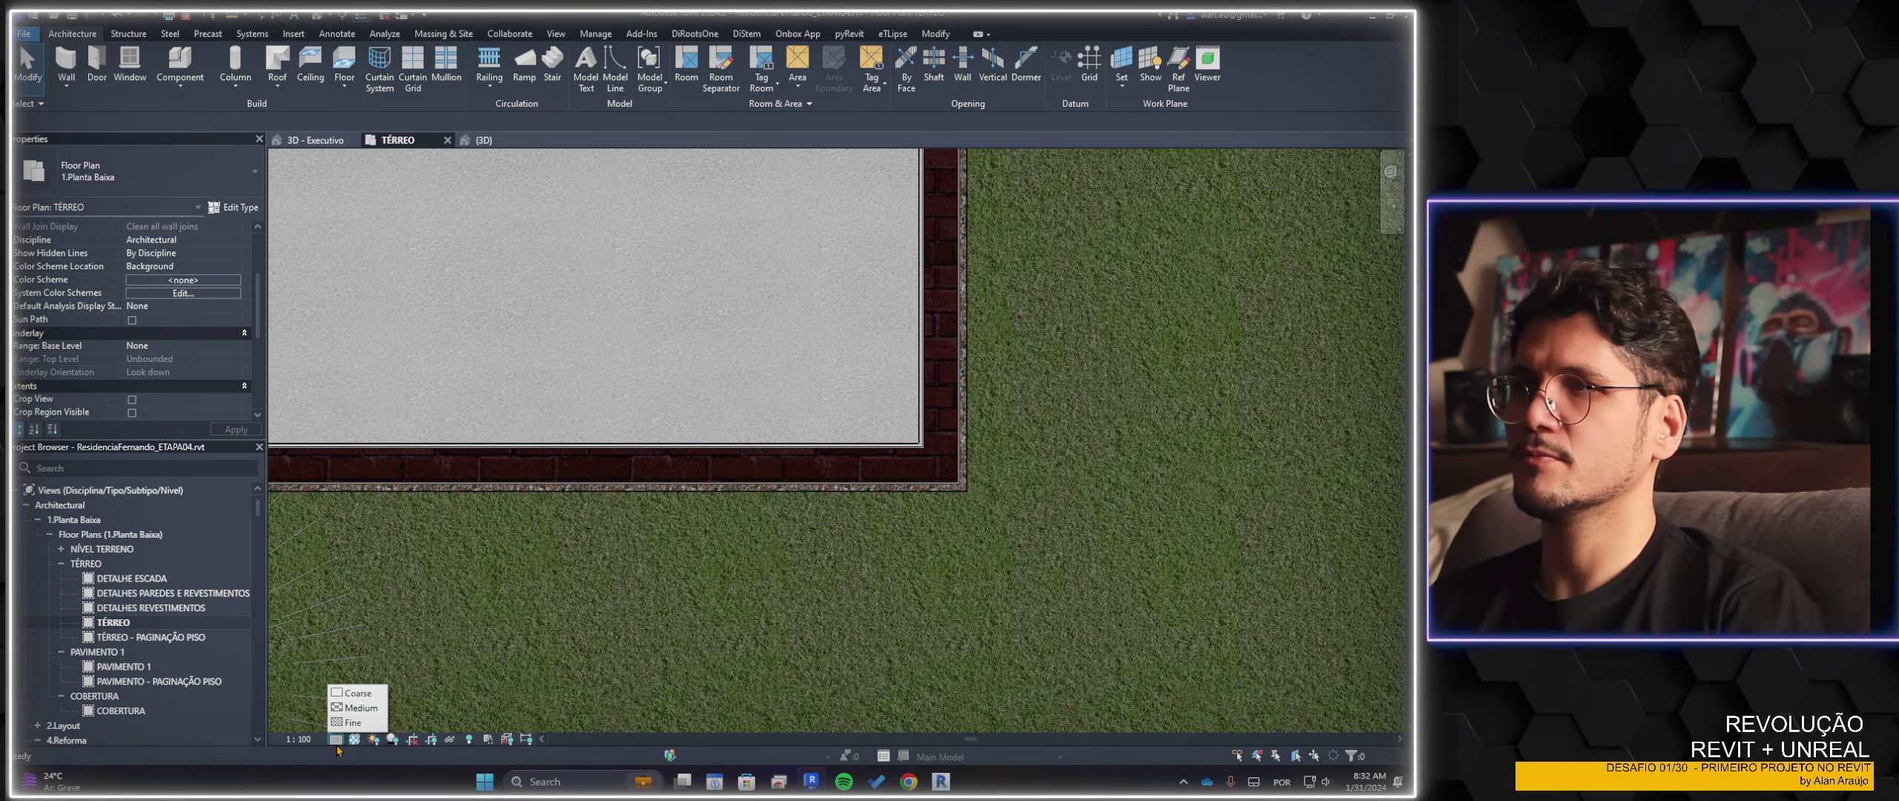
click(358, 694)
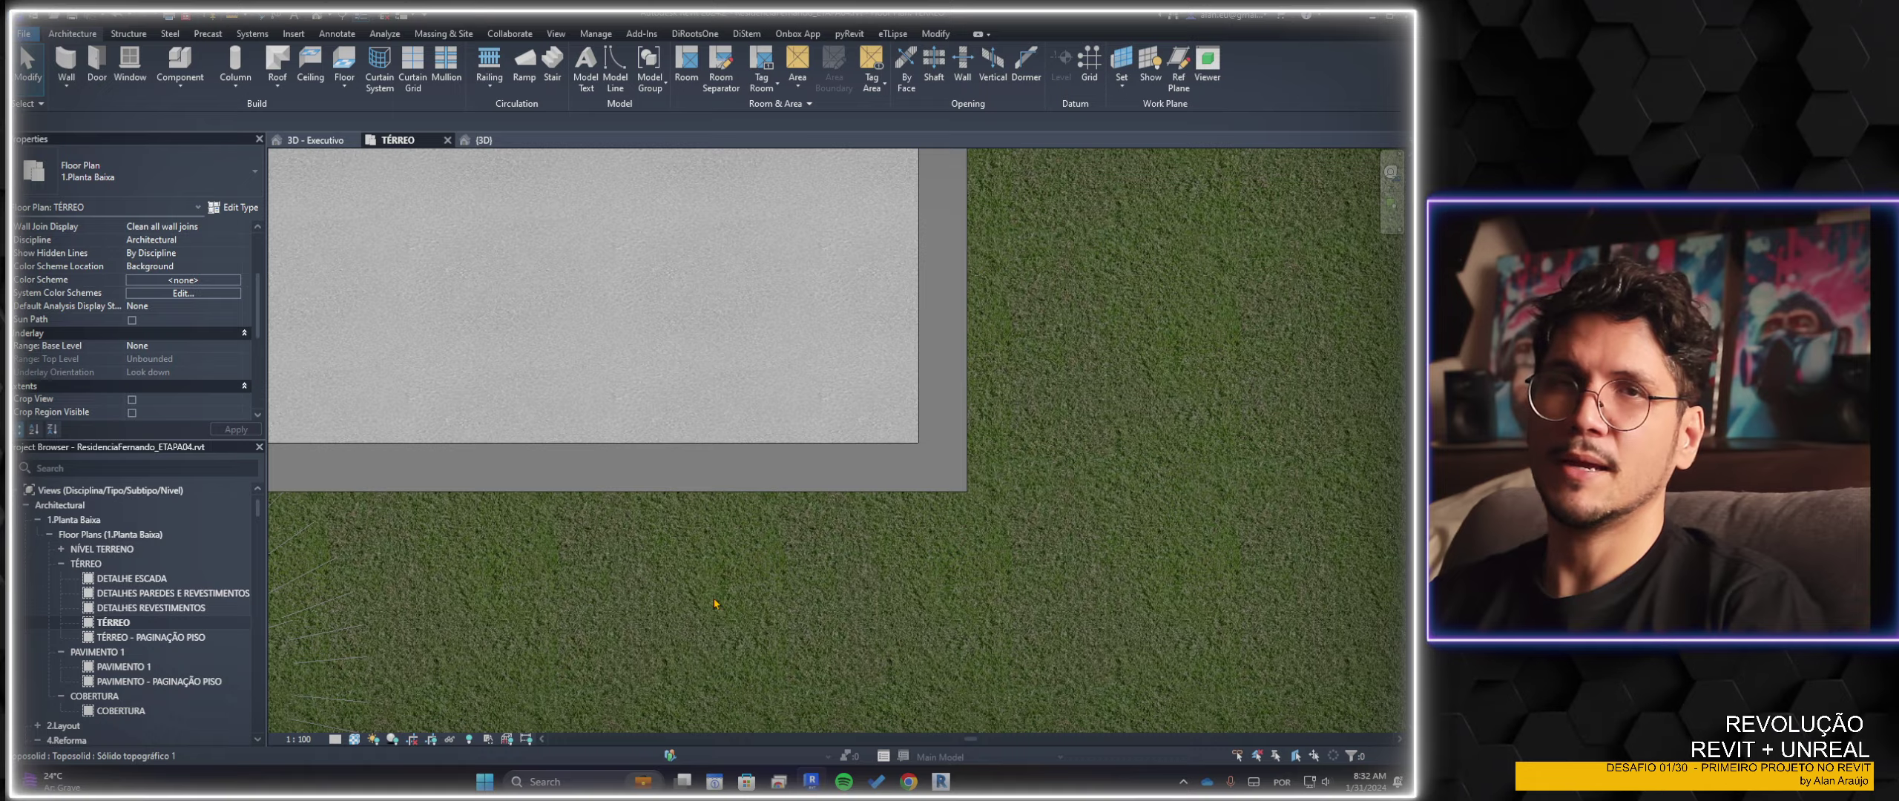
scroll(716, 603, down, 3)
middle_drag(848, 564, 837, 579)
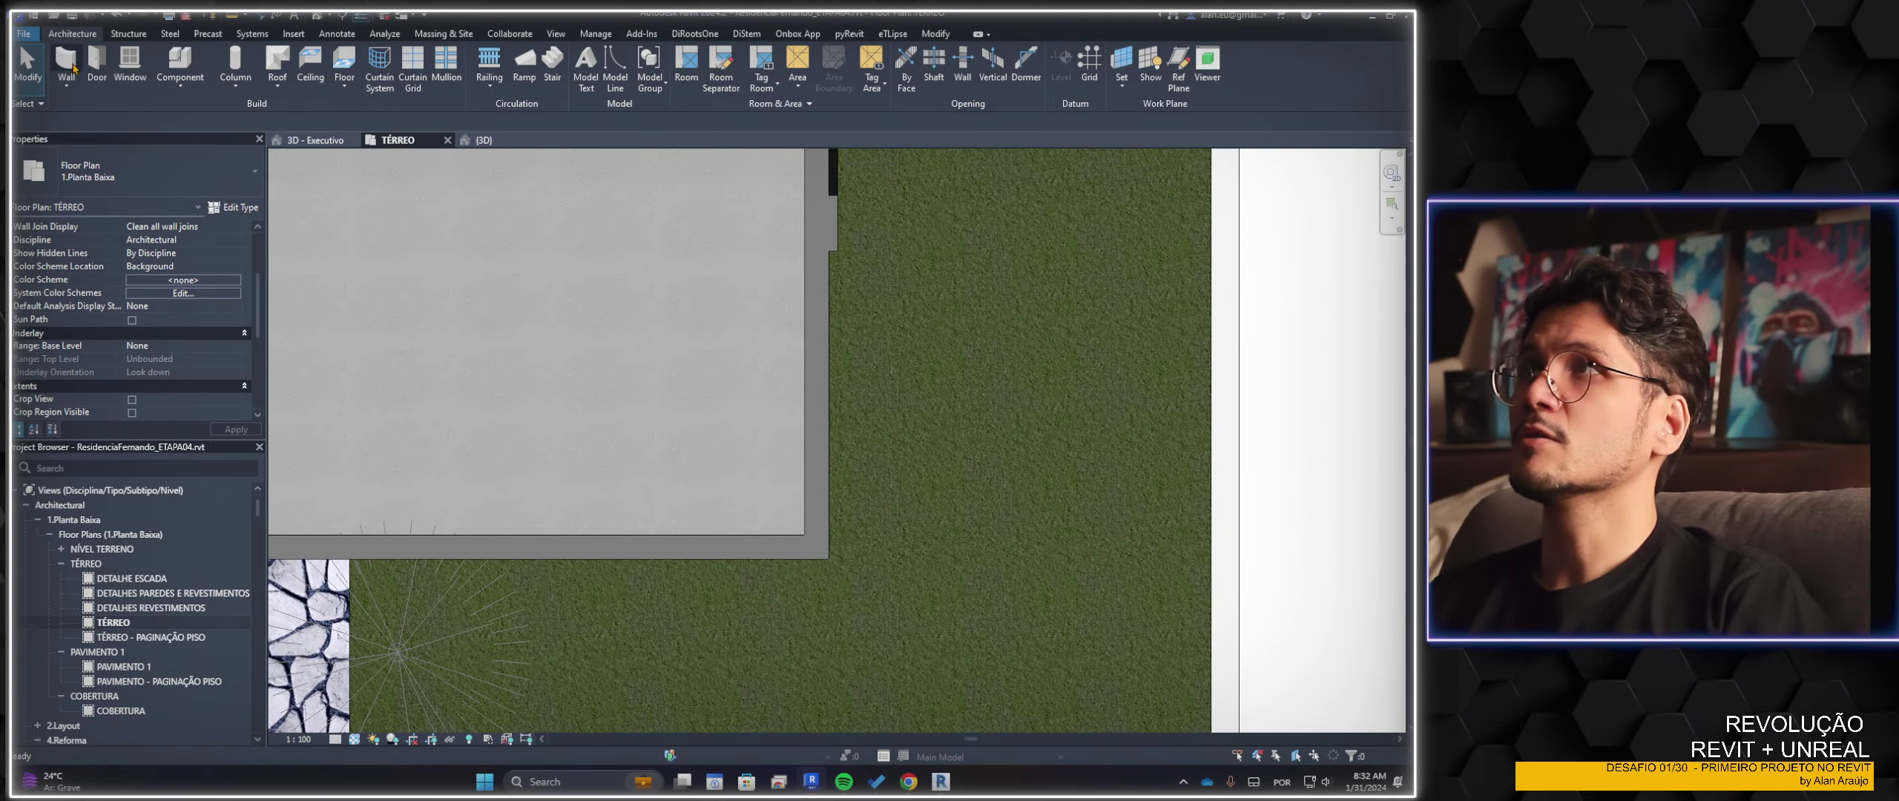
Draw curtain walls along the lower slab edge and up the right side, forming an L
click(67, 63)
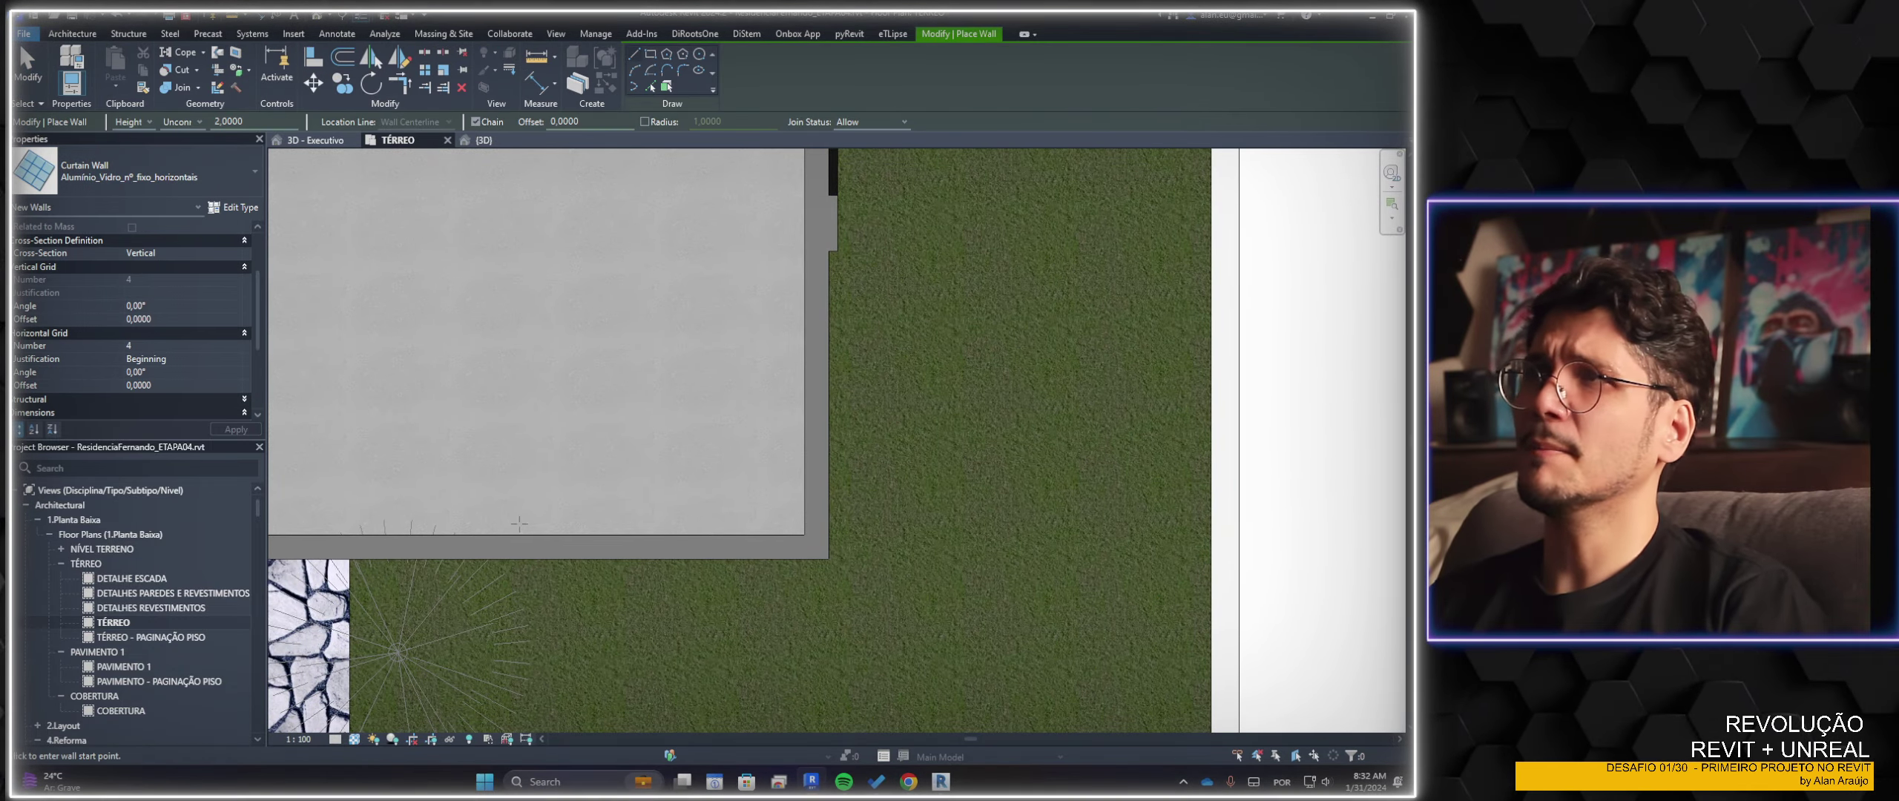
scroll(498, 549, up, 2)
click(403, 543)
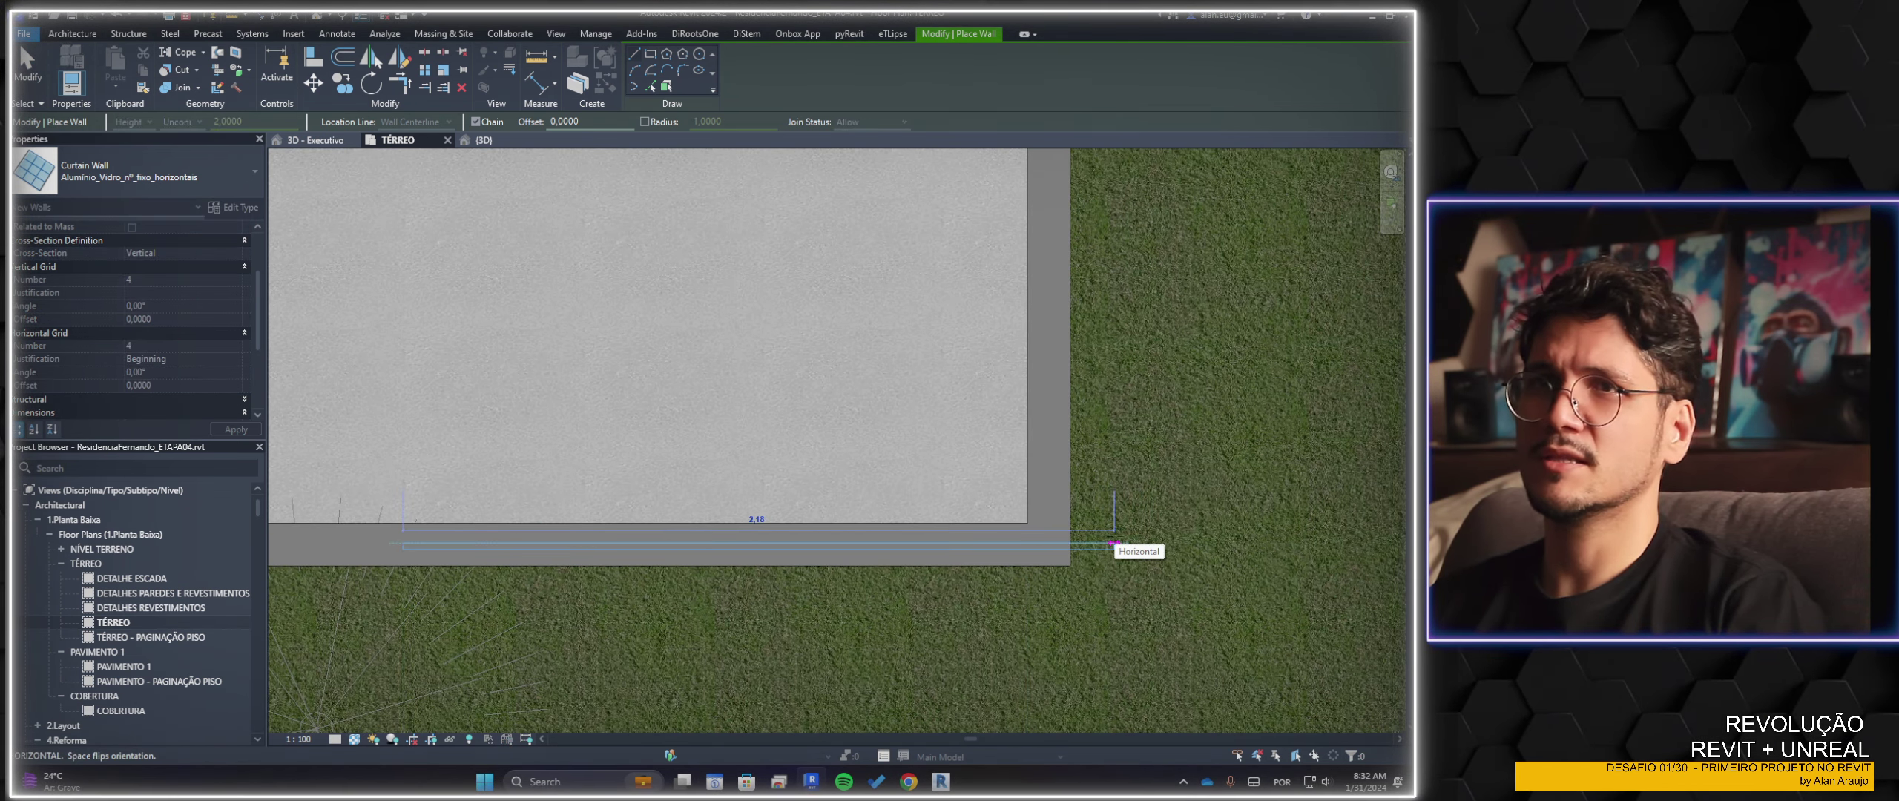
click(1114, 543)
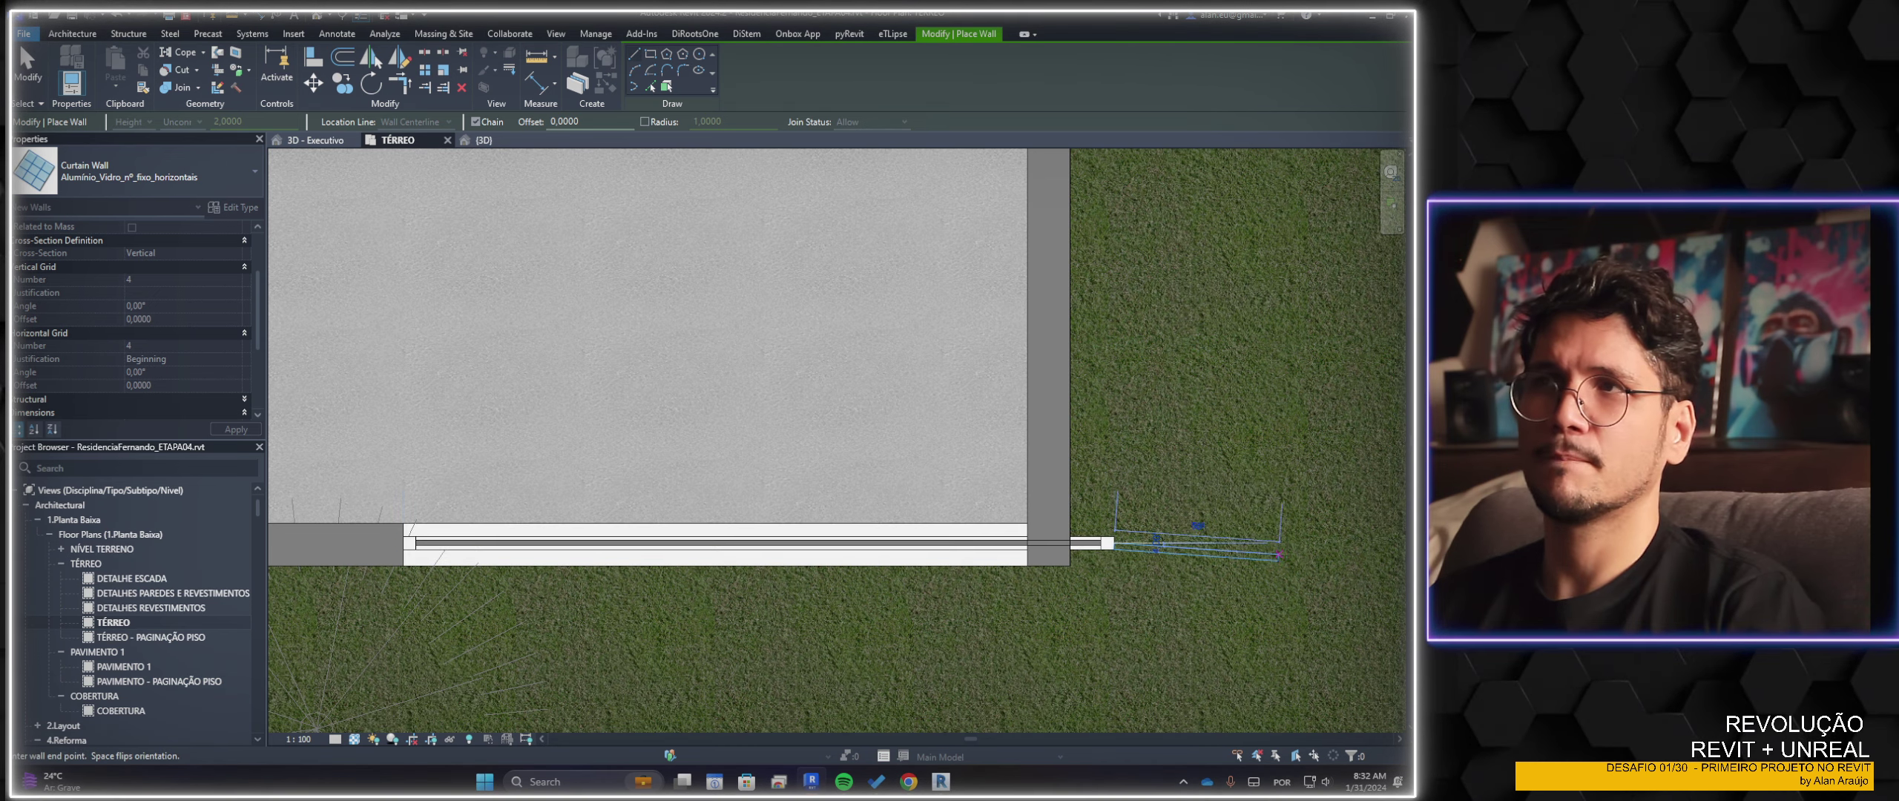
key(Escape)
scroll(1146, 528, down, 2)
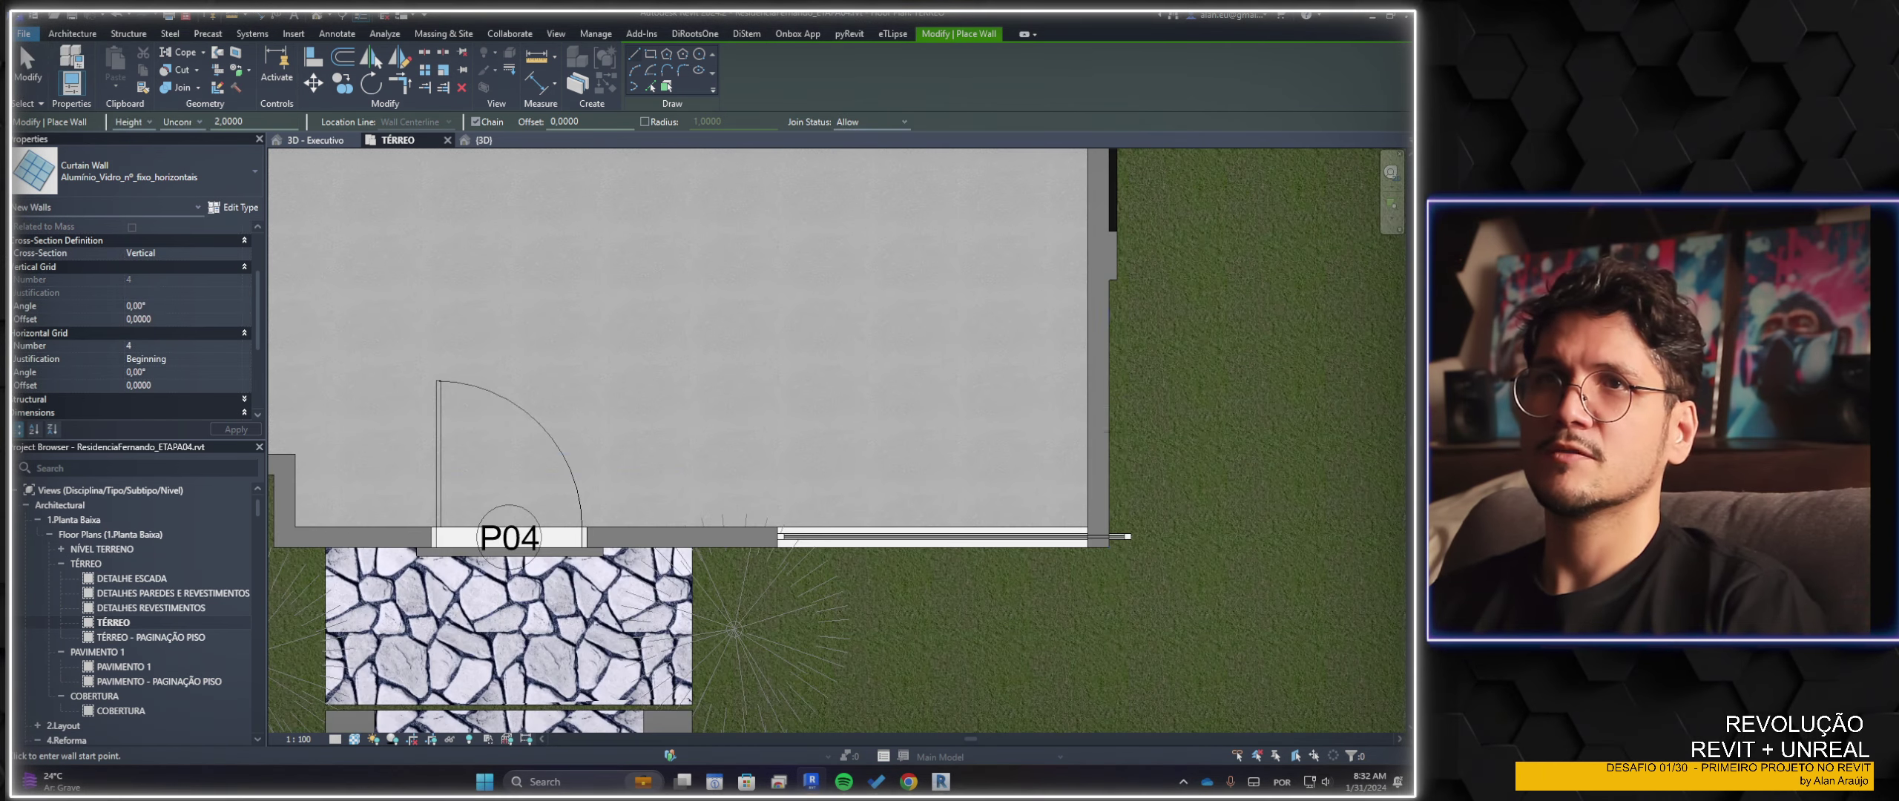
click(1098, 322)
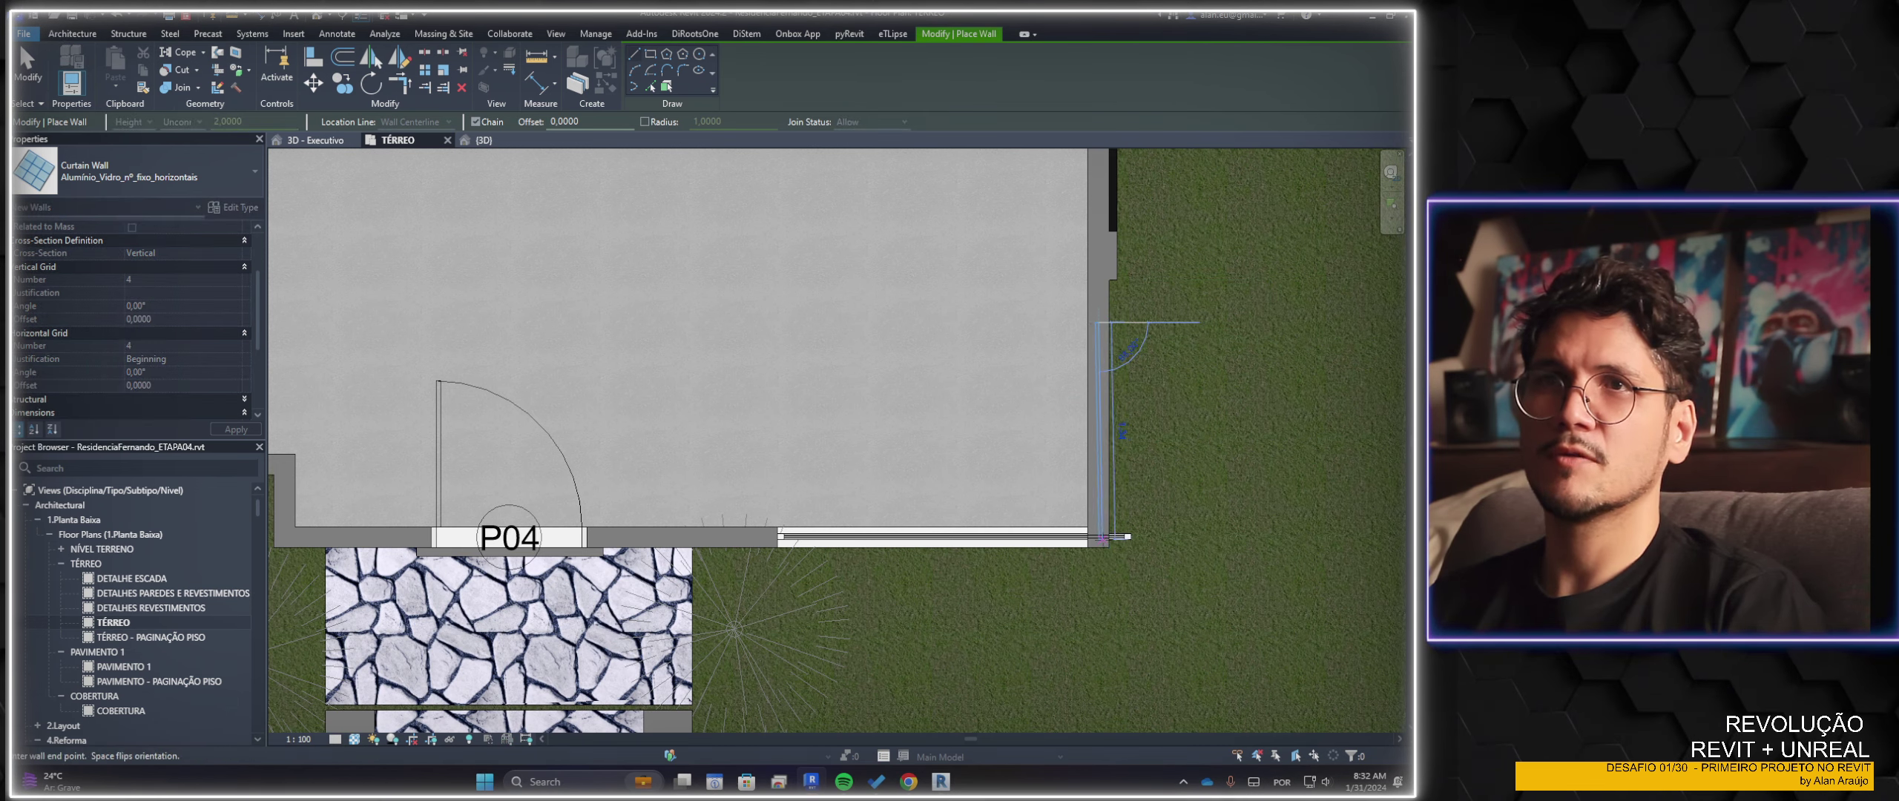
click(1099, 564)
Move the horizontal curtain wall with MV from its mullion end to the corner point
key(Escape)
key(Escape)
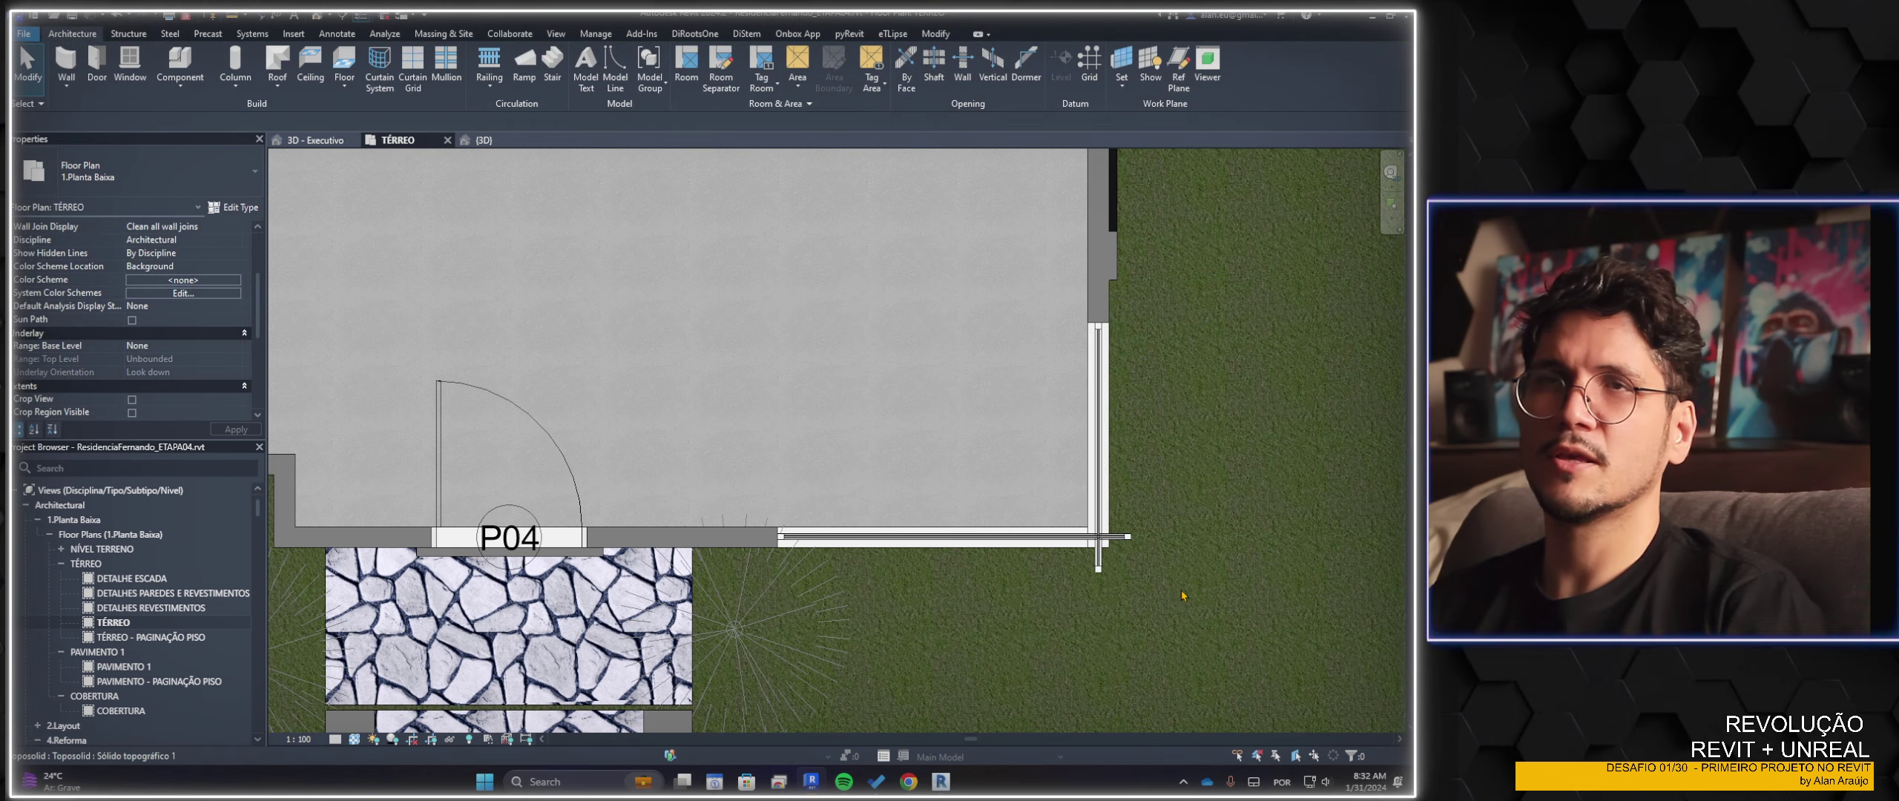
middle_drag(1184, 595, 1138, 601)
scroll(1135, 597, up, 2)
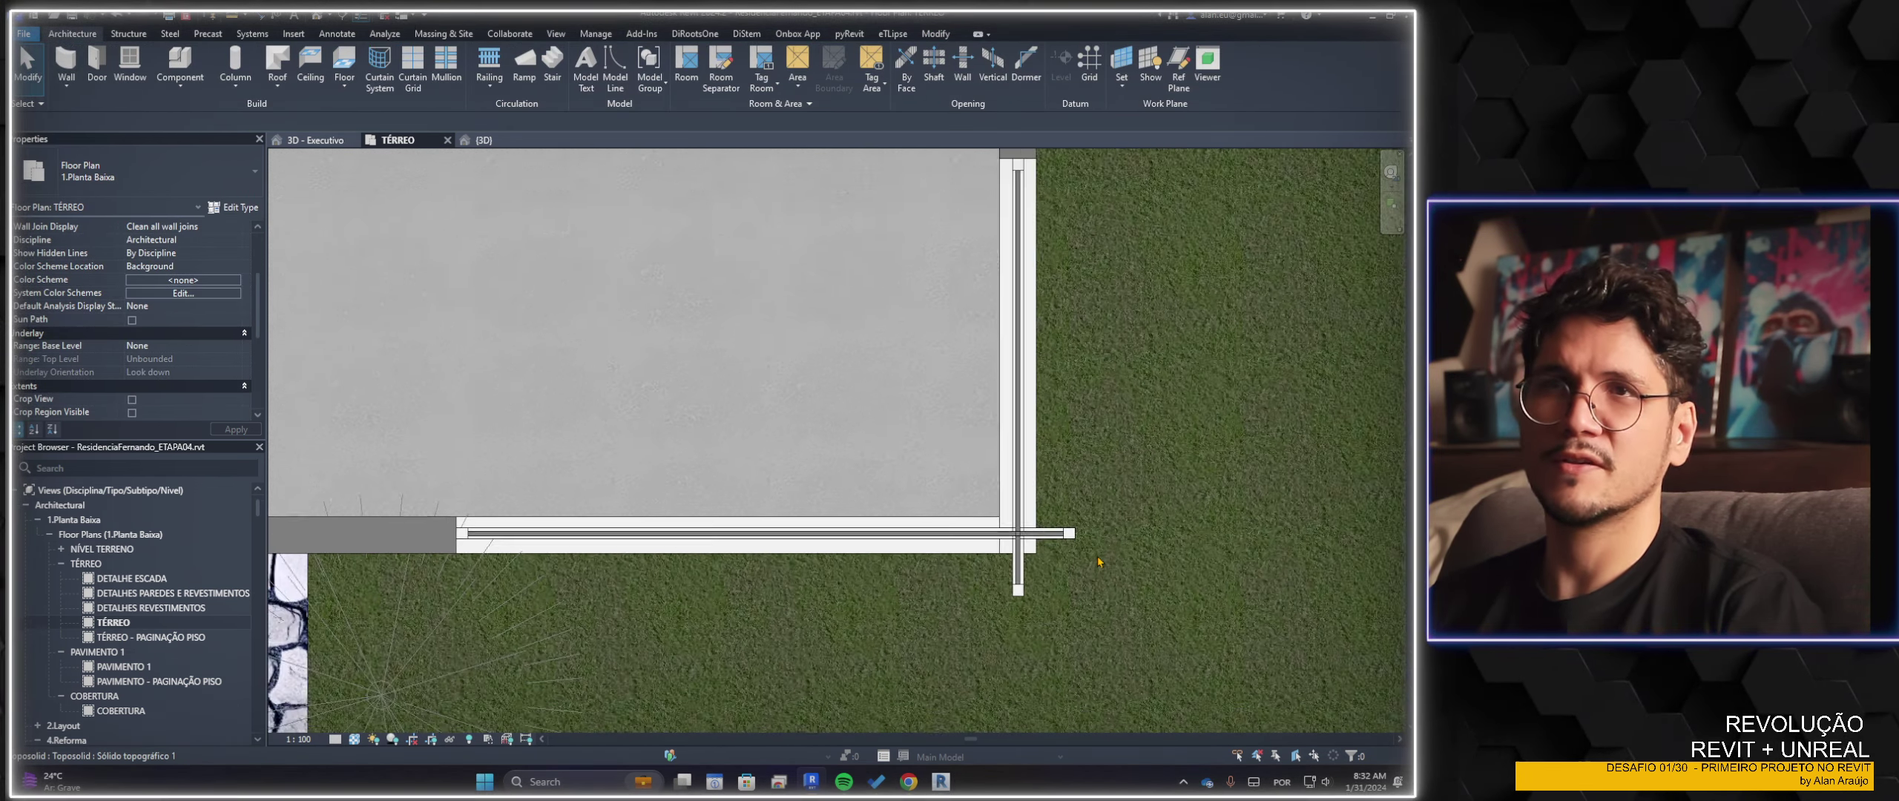
scroll(1106, 567, up, 2)
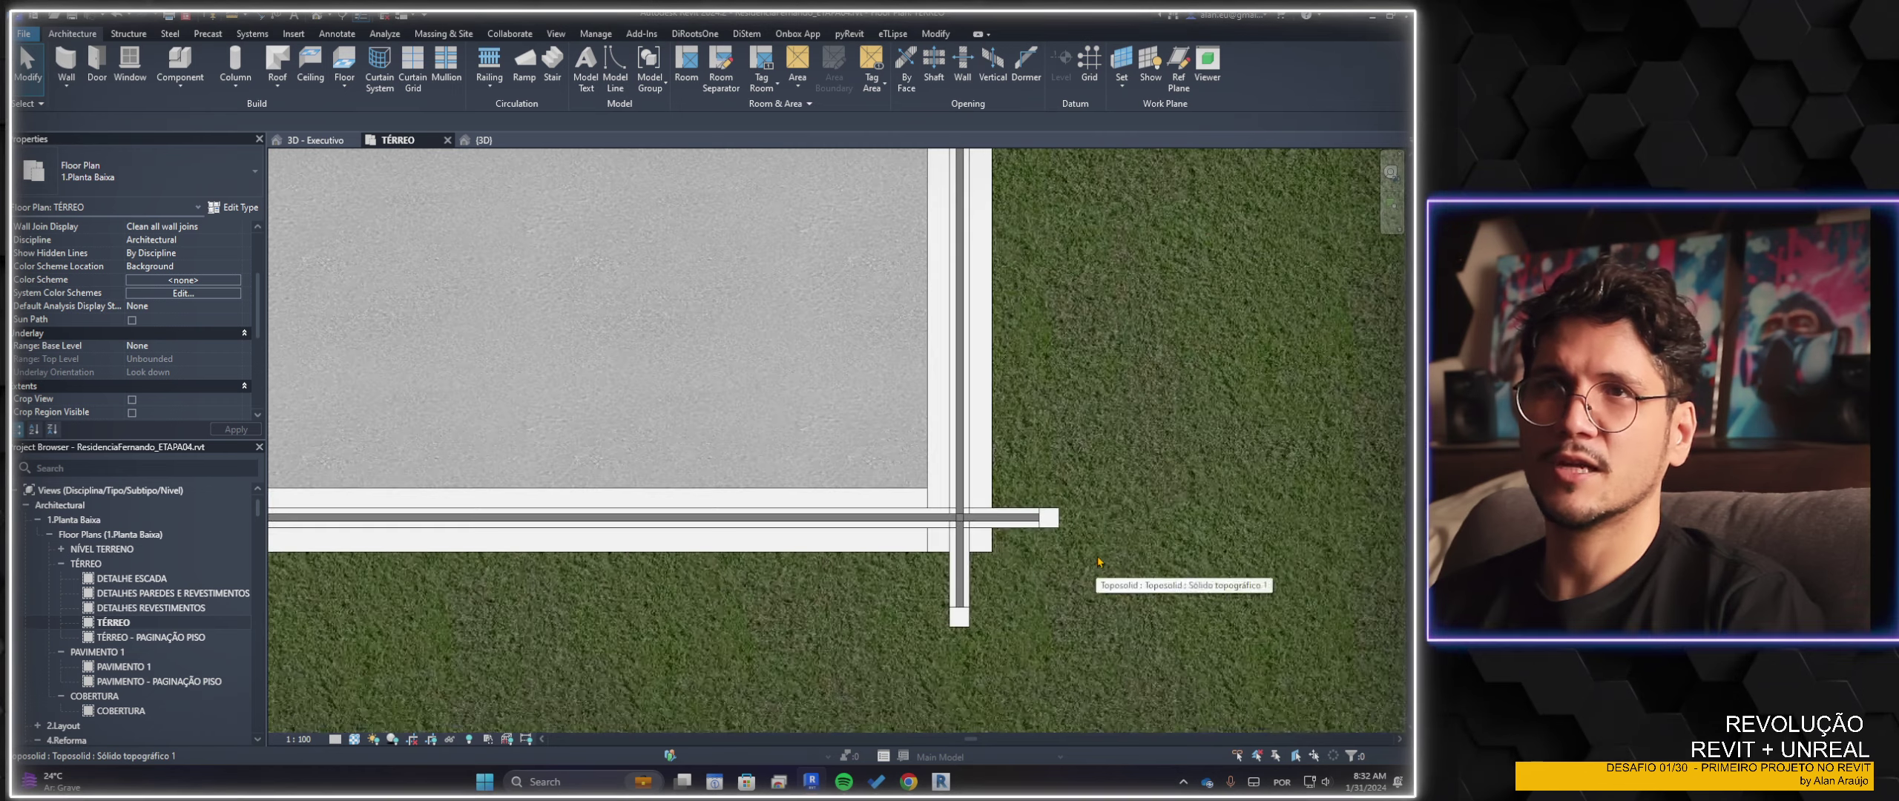
click(771, 525)
key(Escape)
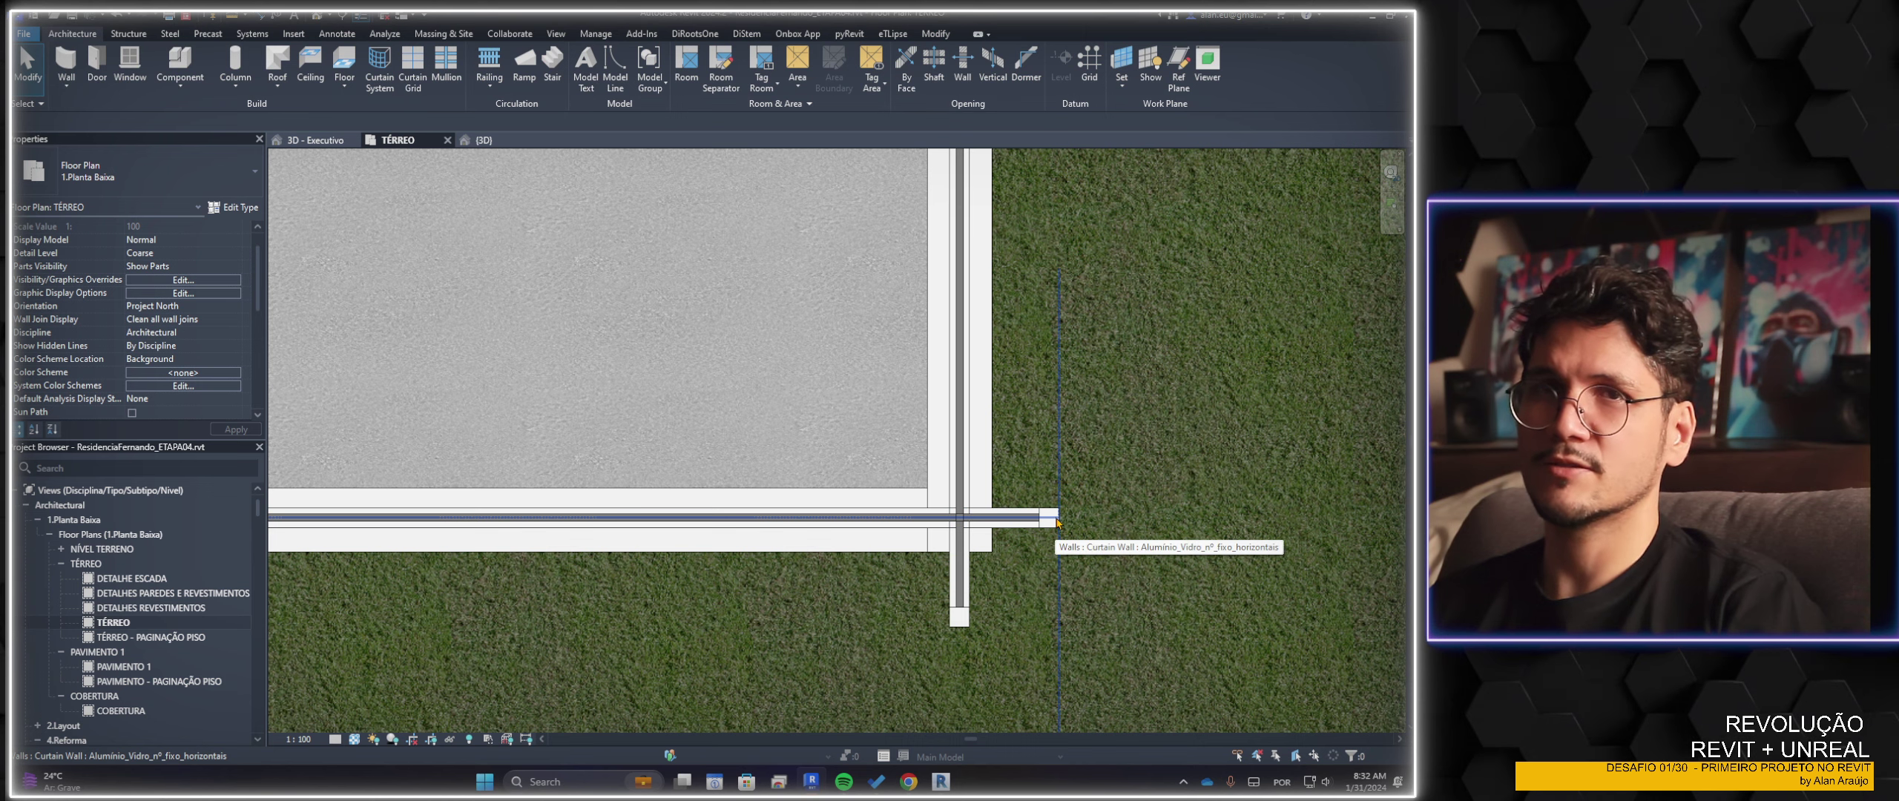
click(1059, 525)
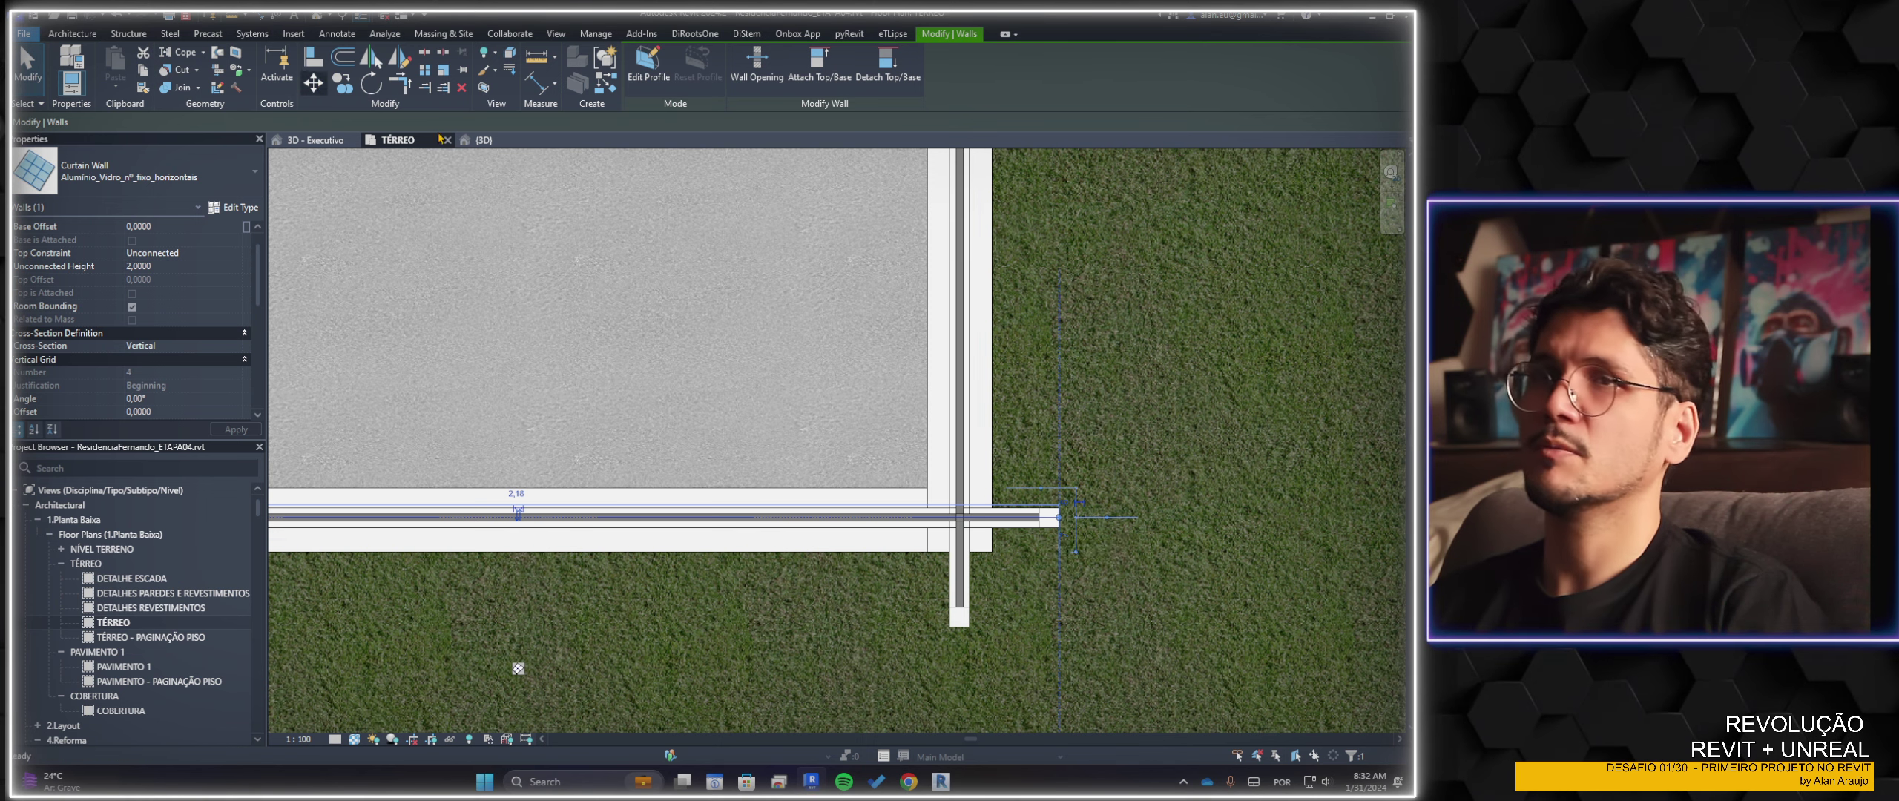
key(m)
key(v)
click(1060, 528)
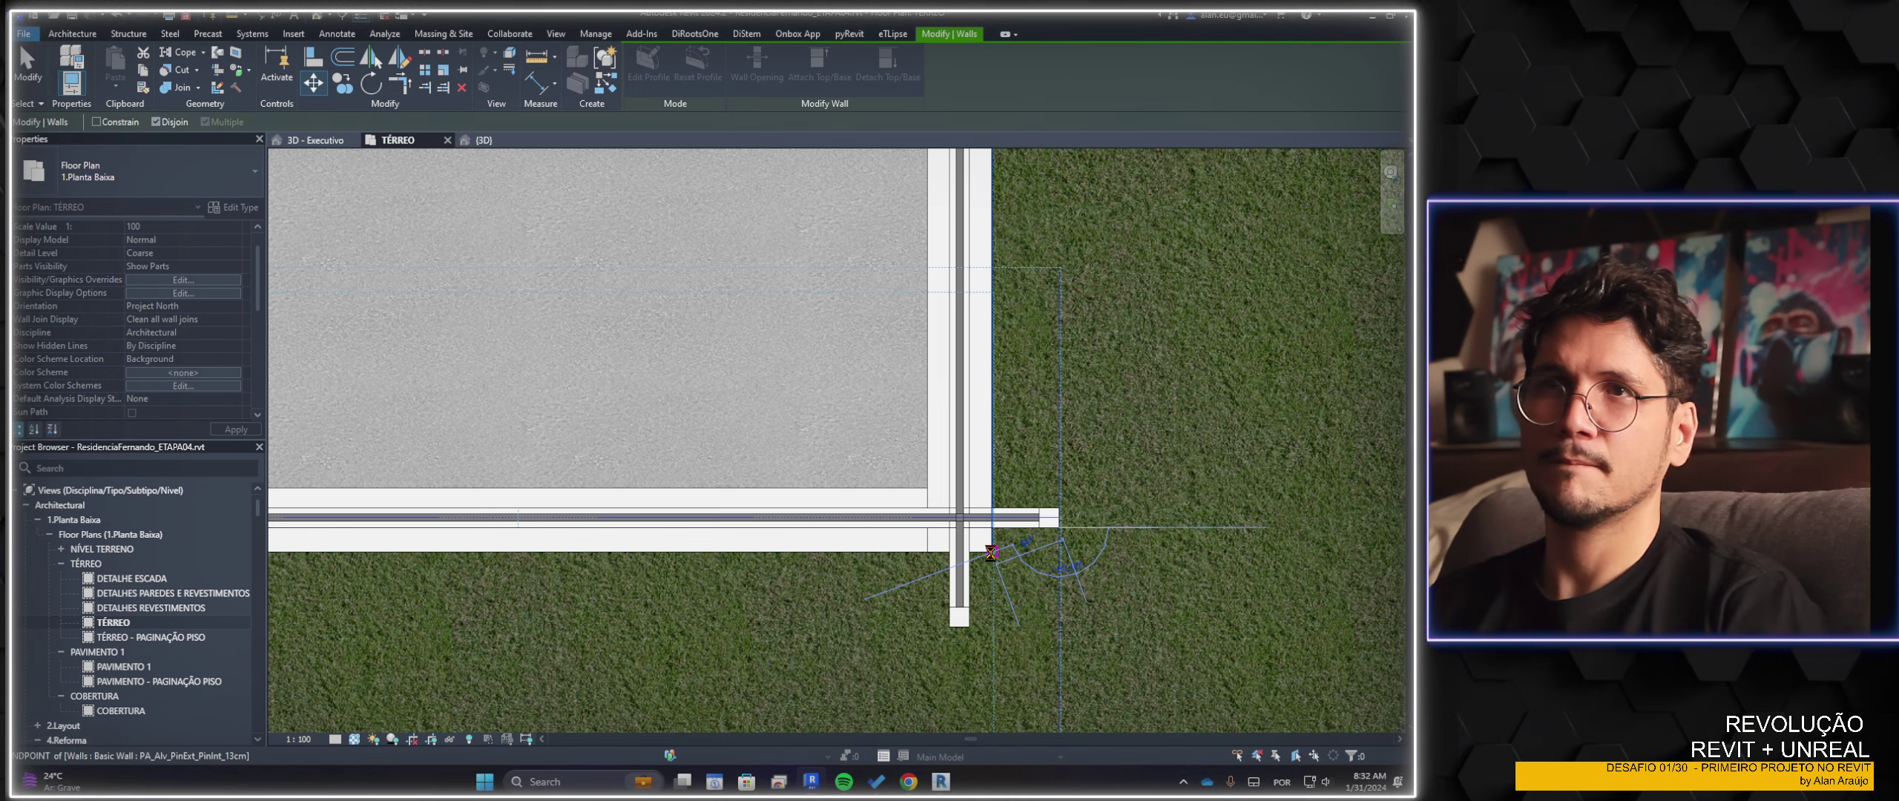
click(991, 553)
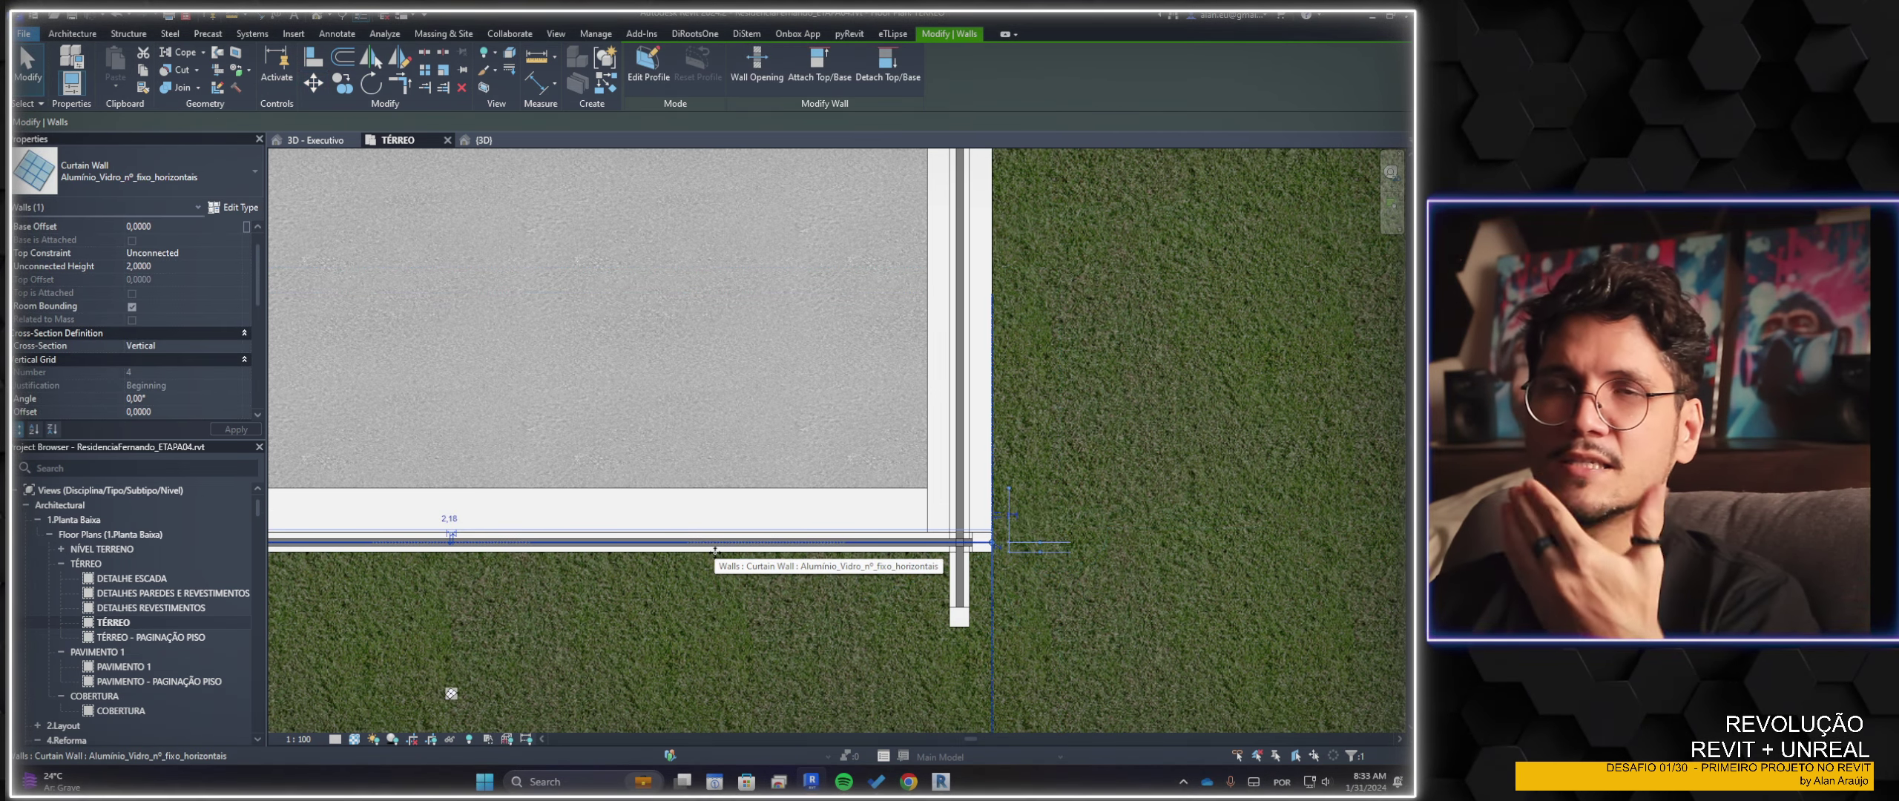
key(Escape)
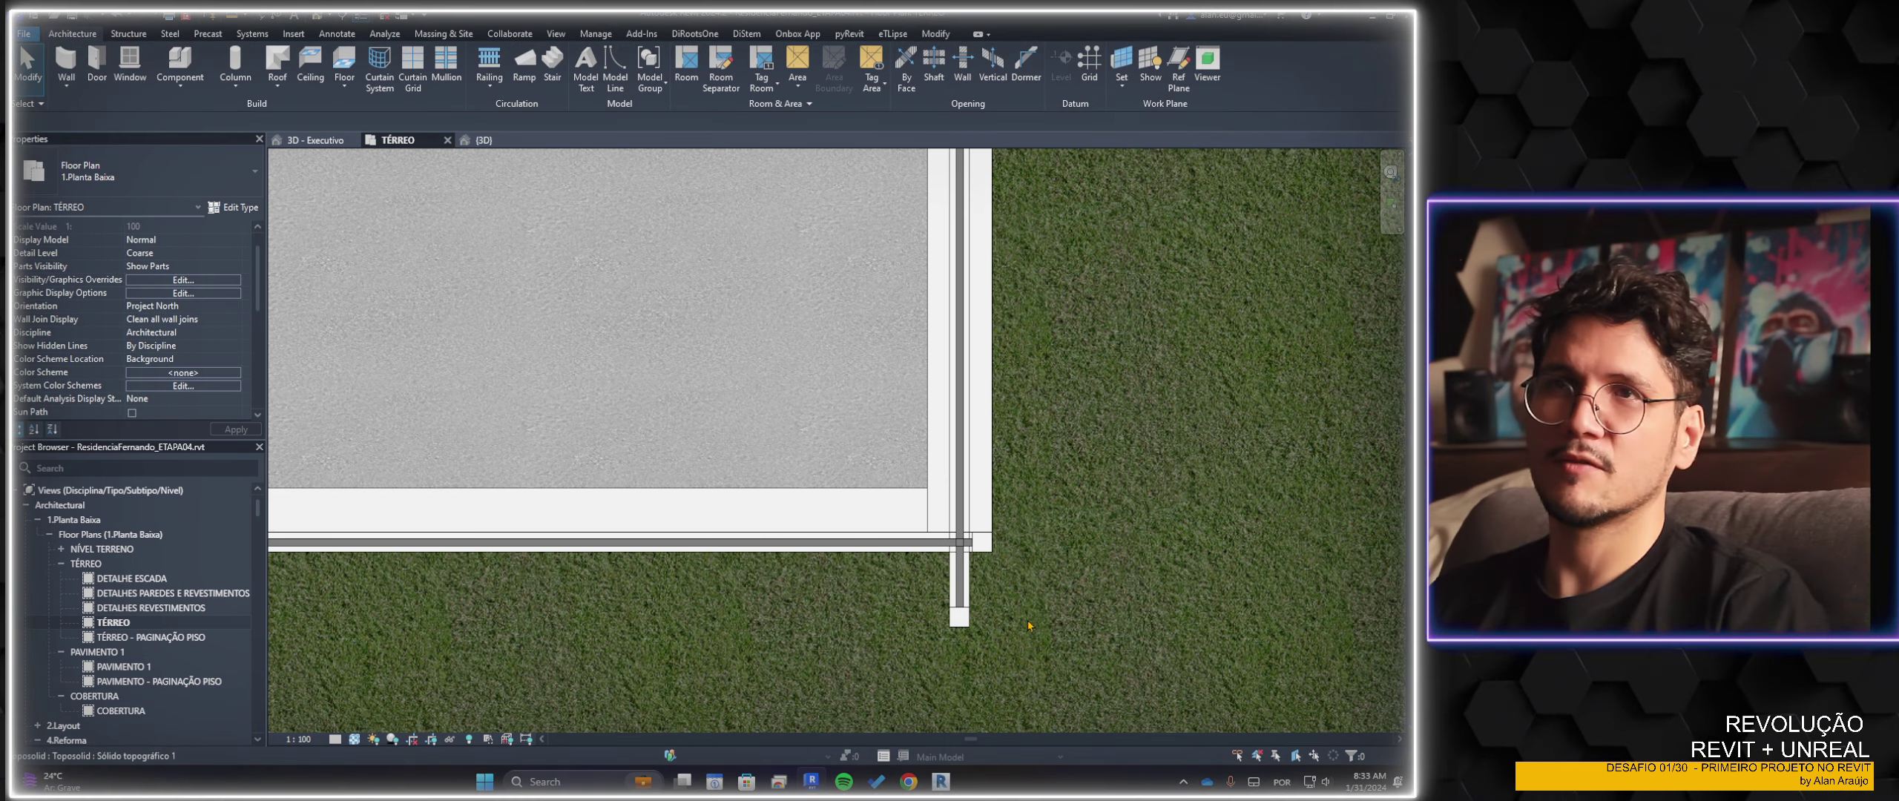
Move the vertical curtain wall up to the same corner point
click(960, 632)
key(m)
key(v)
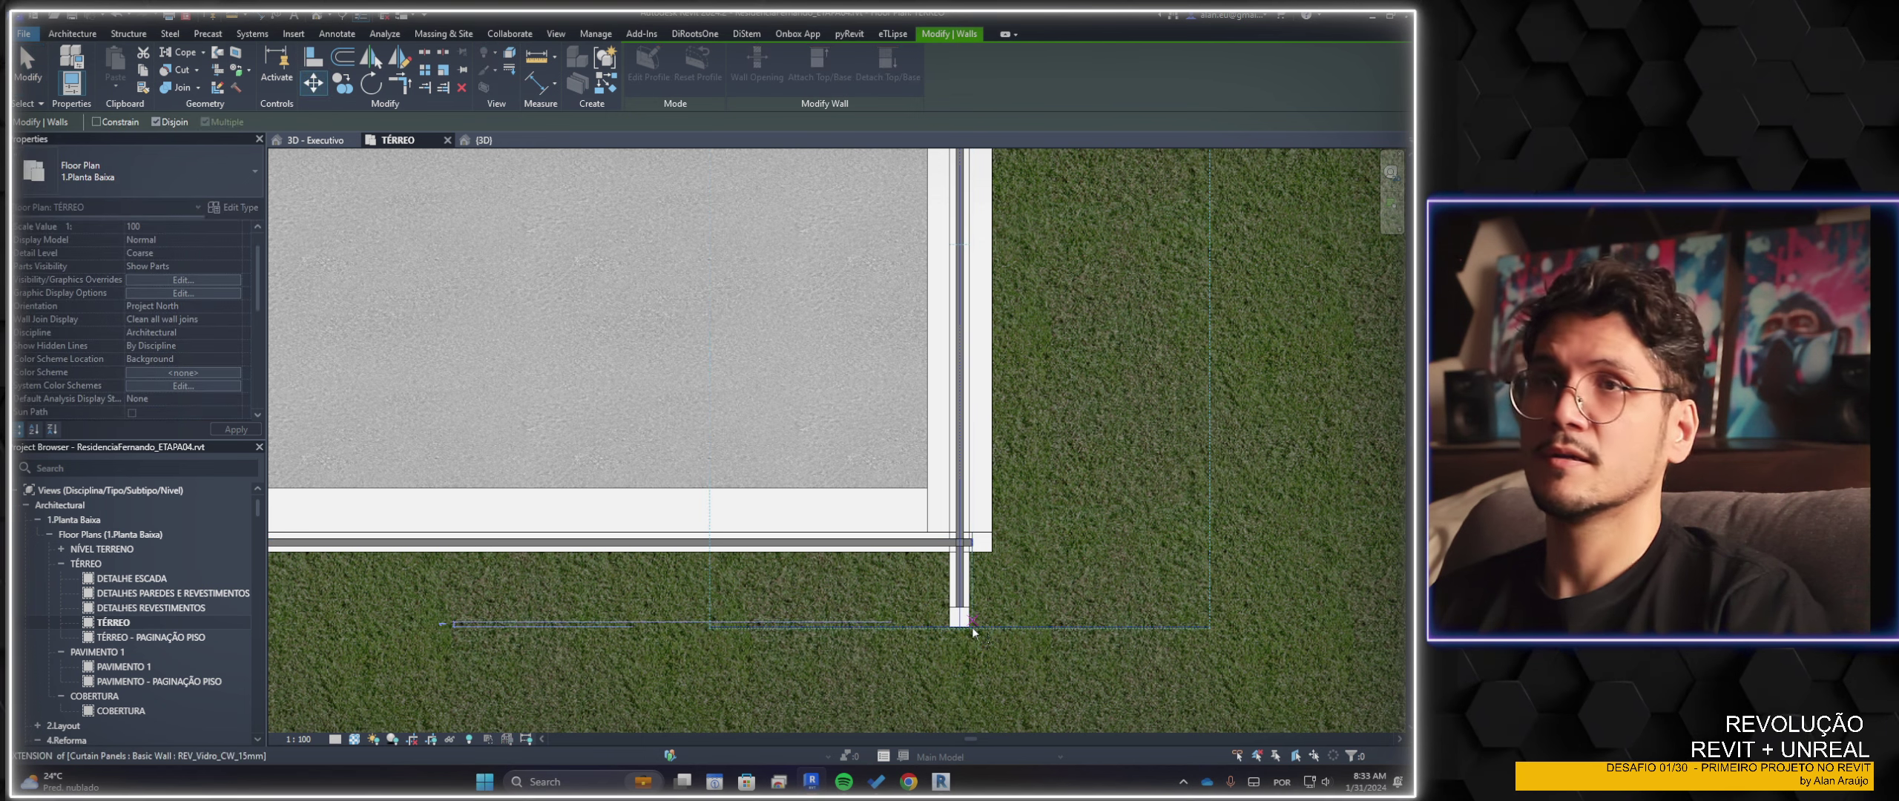
click(968, 632)
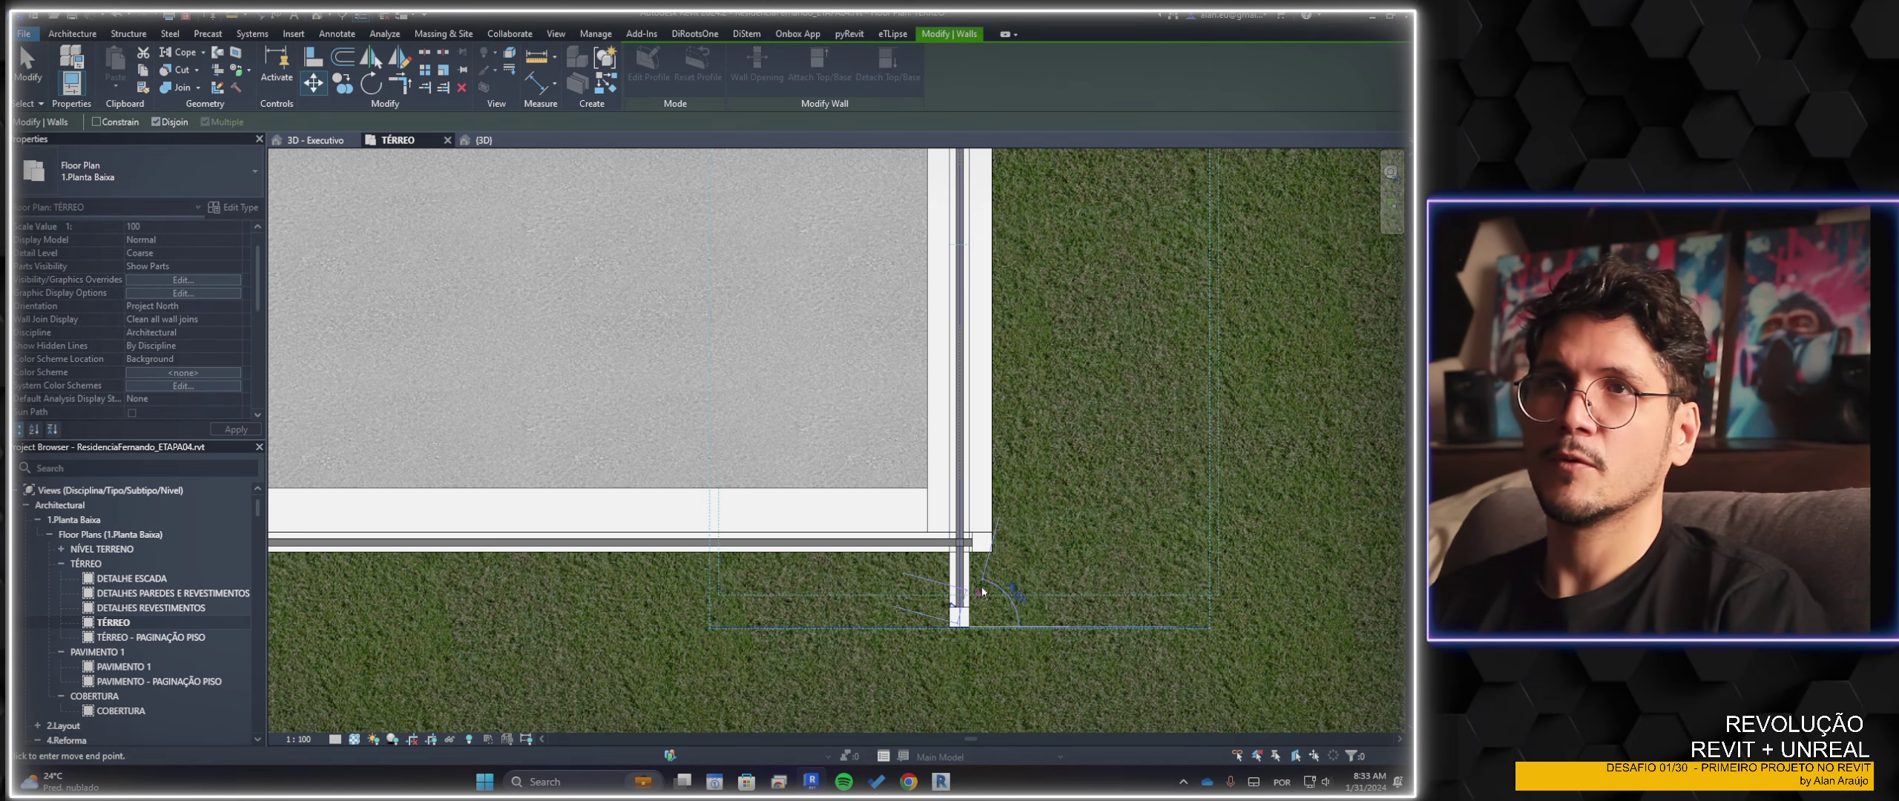
click(992, 552)
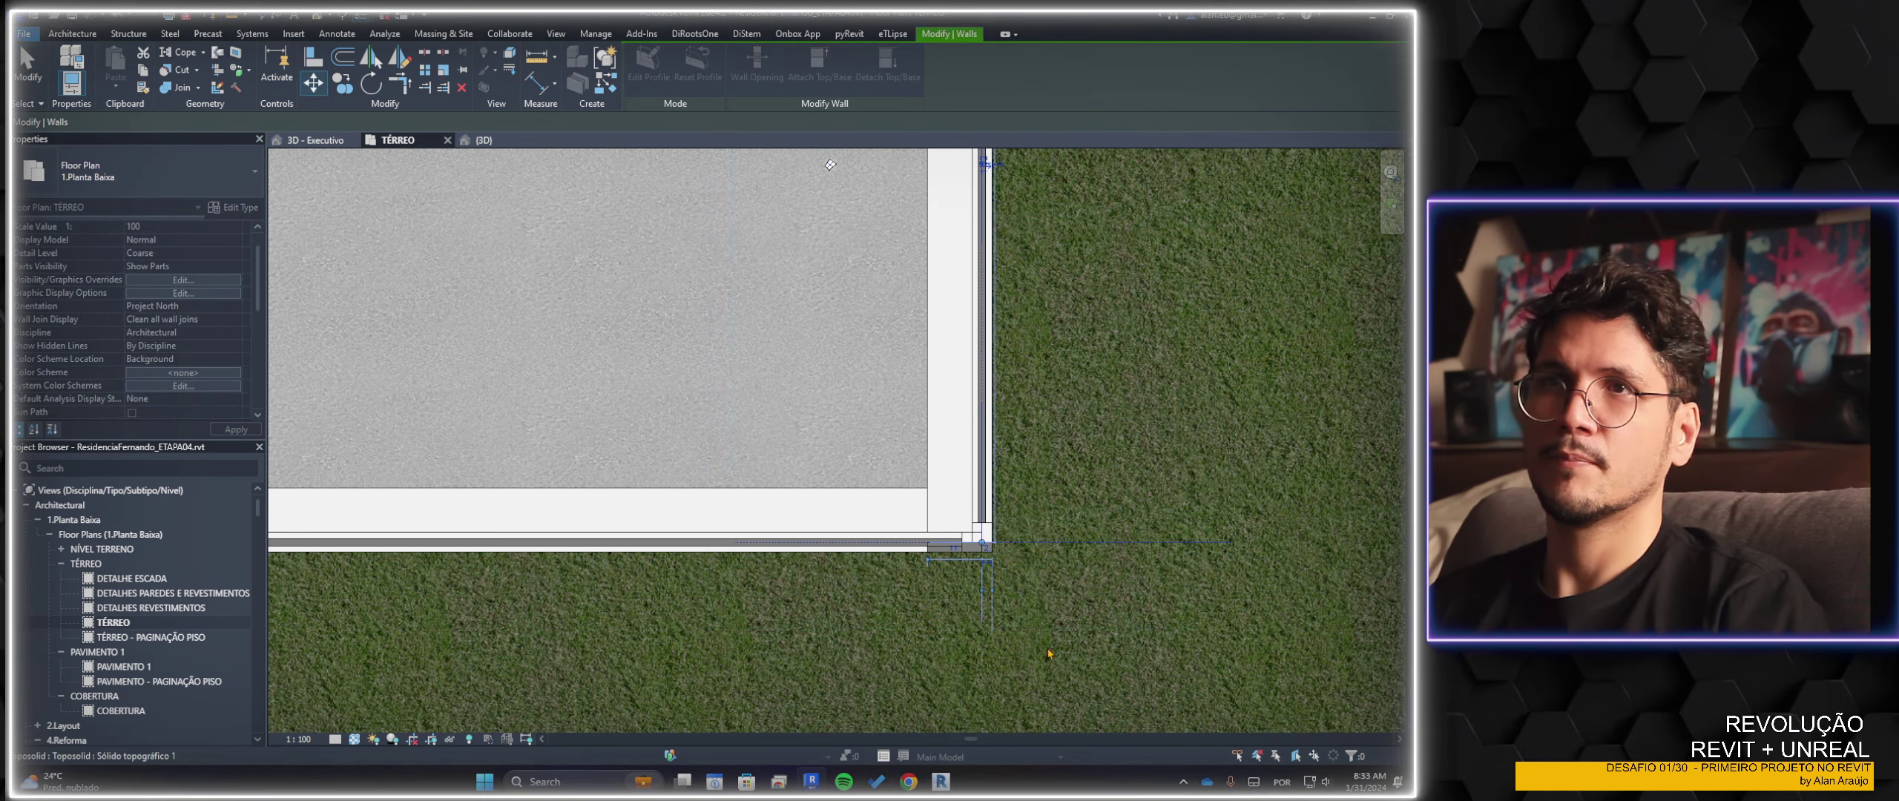
scroll(991, 558, up, 2)
scroll(965, 554, up, 2)
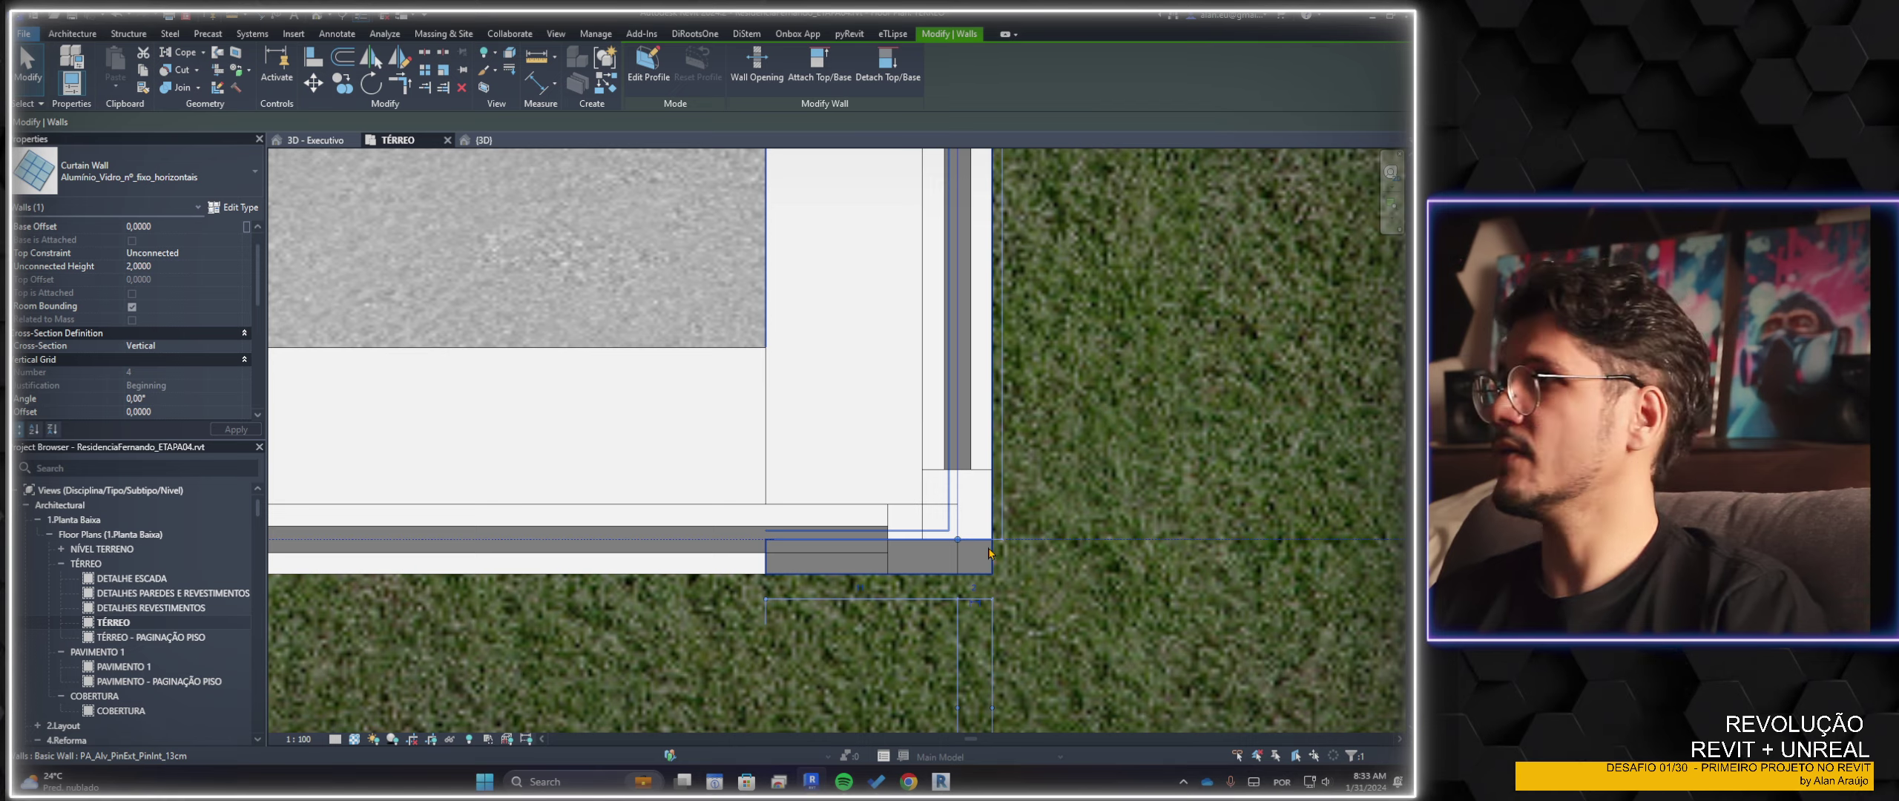
scroll(988, 553, up, 1)
key(Escape)
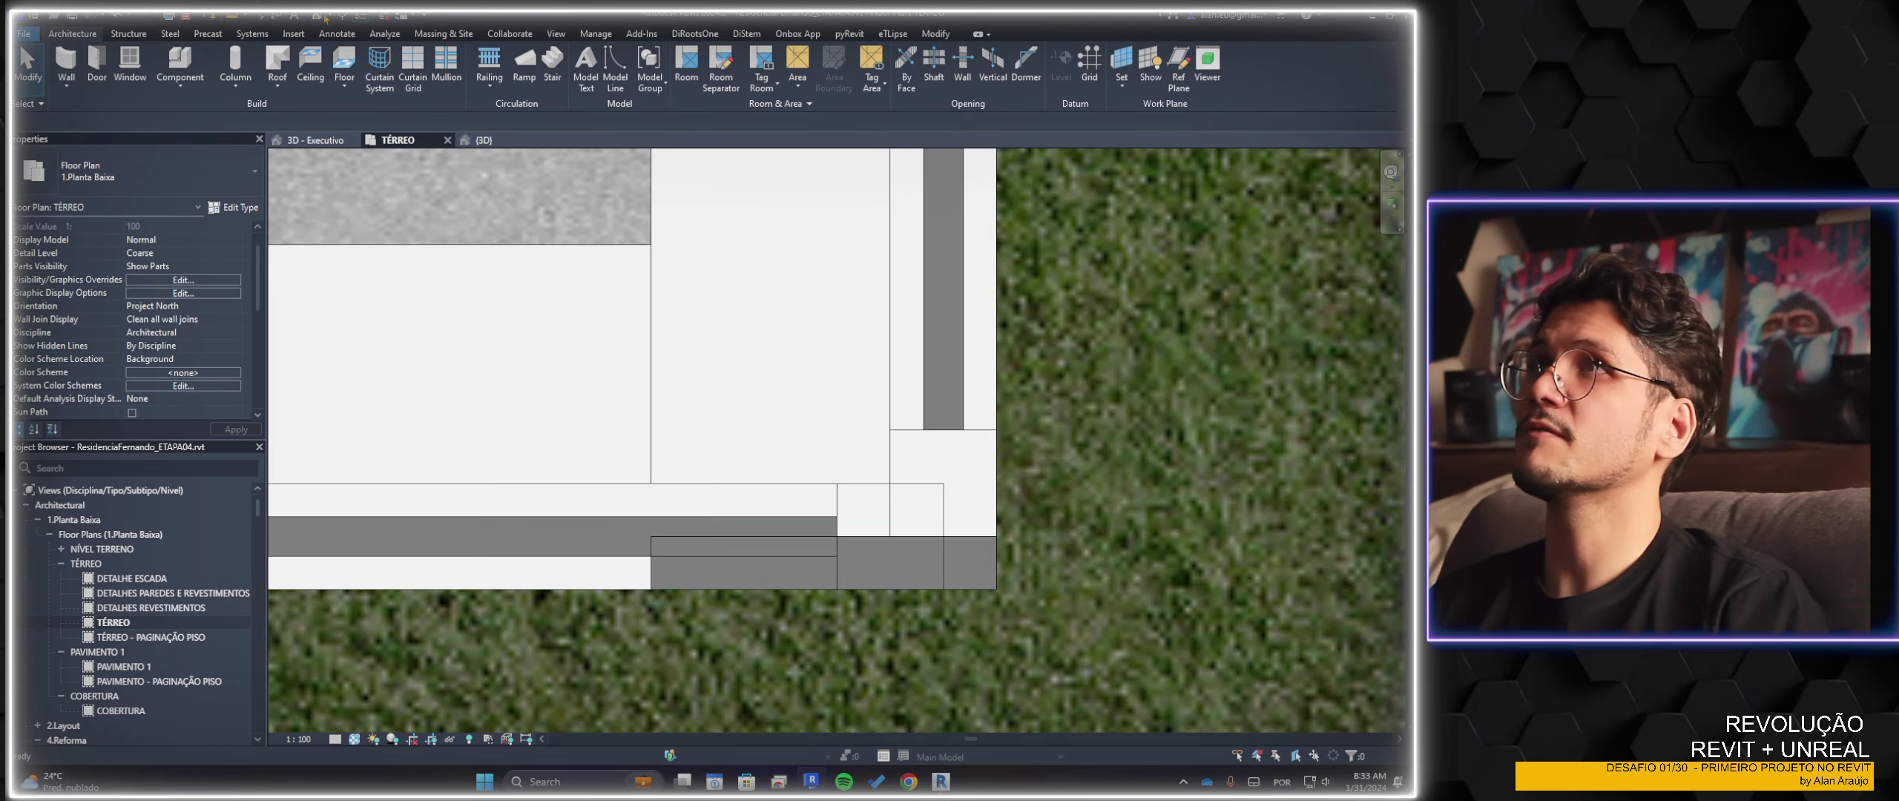
Check the cladding corner in 3D, then reopen the TÉRREO plan framed on the wall corner
click(325, 16)
scroll(687, 519, up, 3)
scroll(688, 519, up, 2)
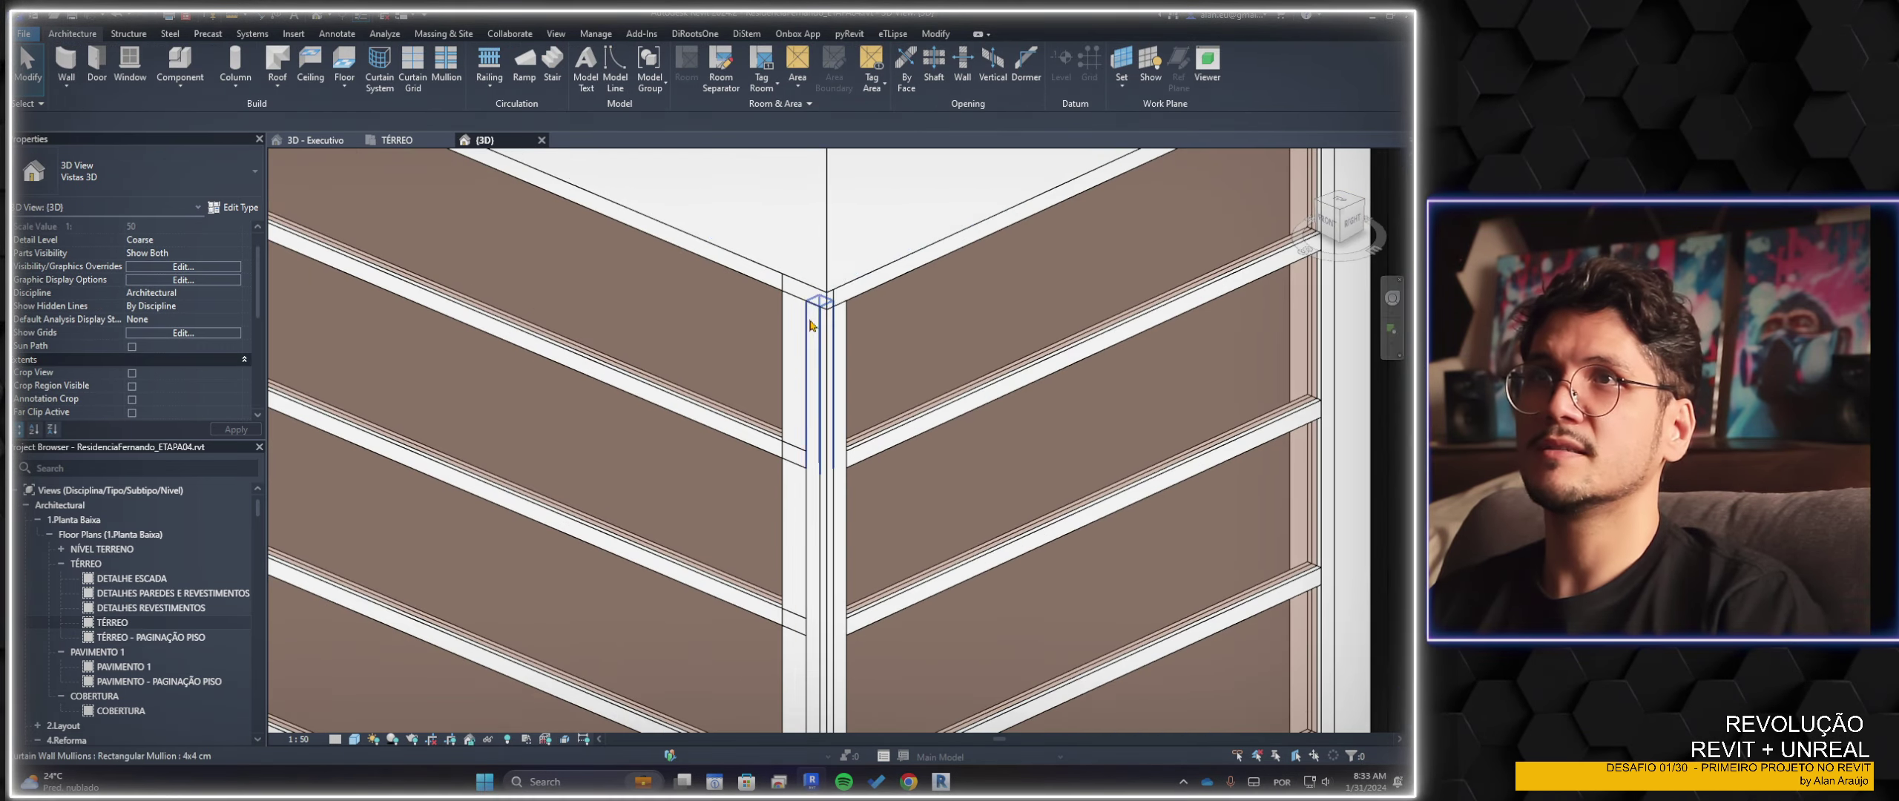
click(801, 187)
key(Escape)
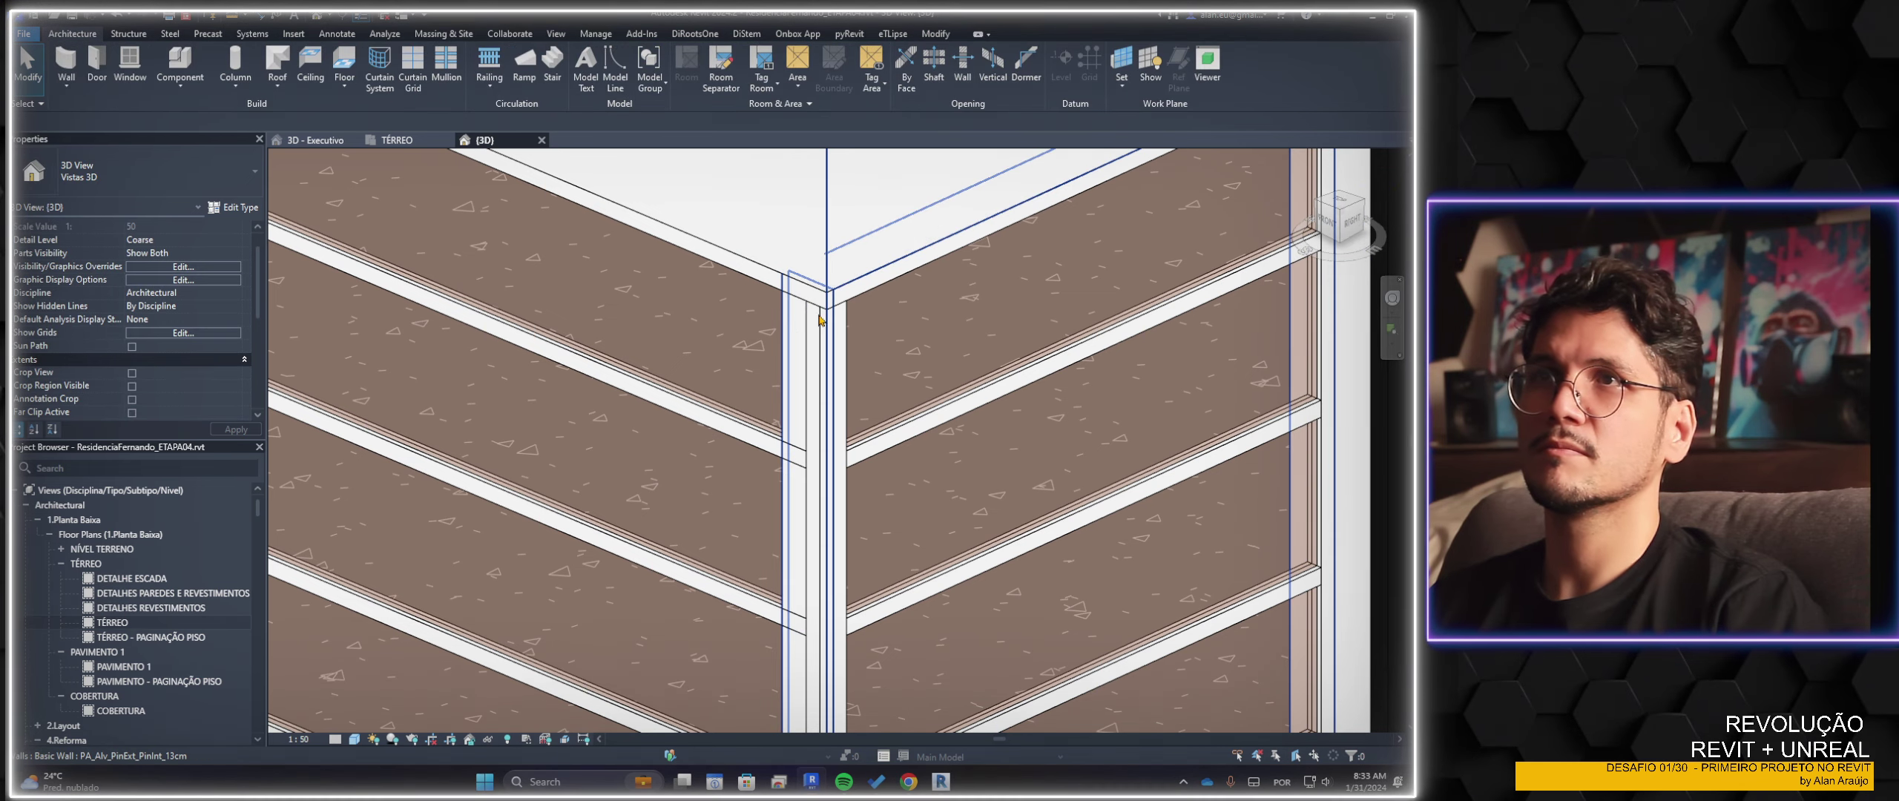
double_click(113, 623)
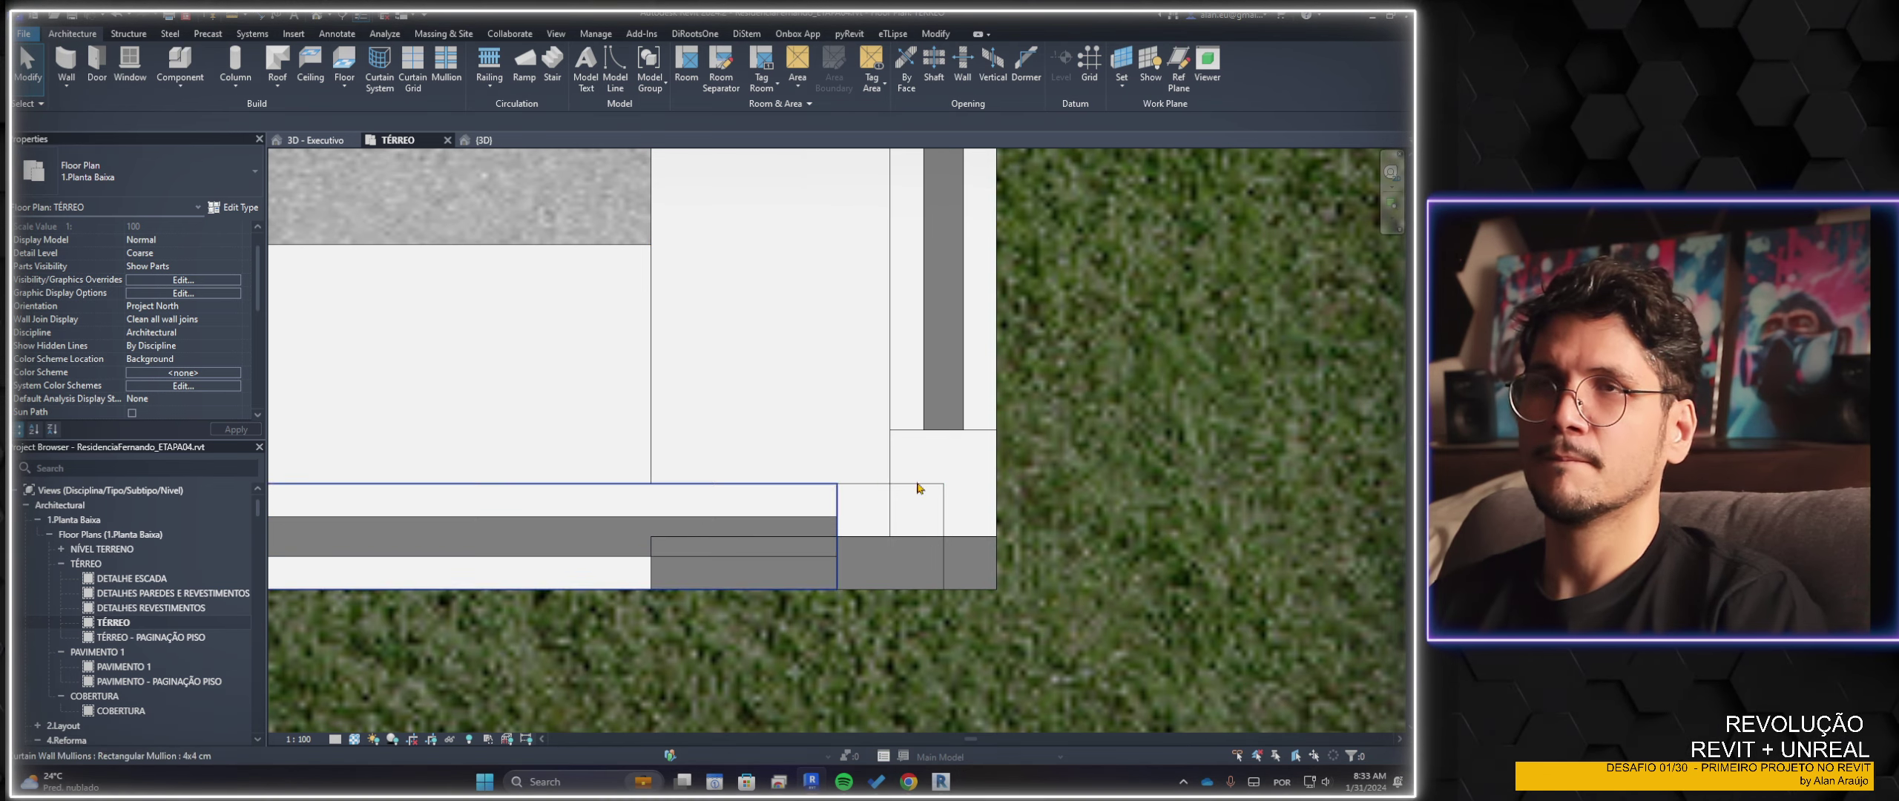
scroll(987, 497, down, 2)
middle_drag(1083, 456, 964, 434)
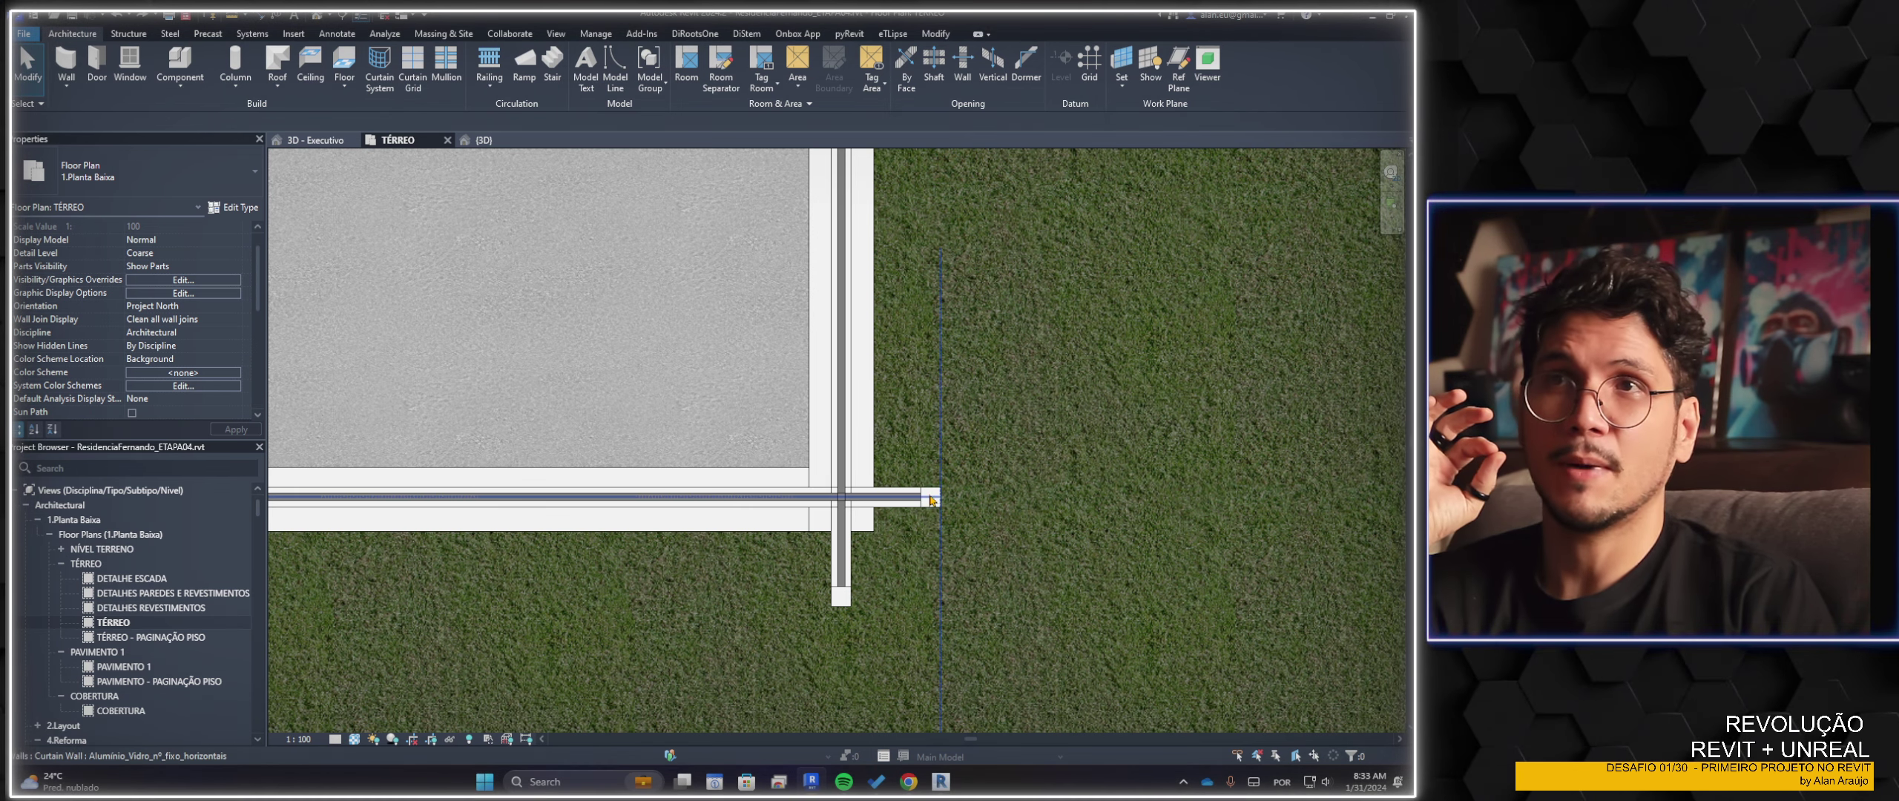
Select the whole corner curtain wall, cycling past its end mullion and curtain panel
click(931, 499)
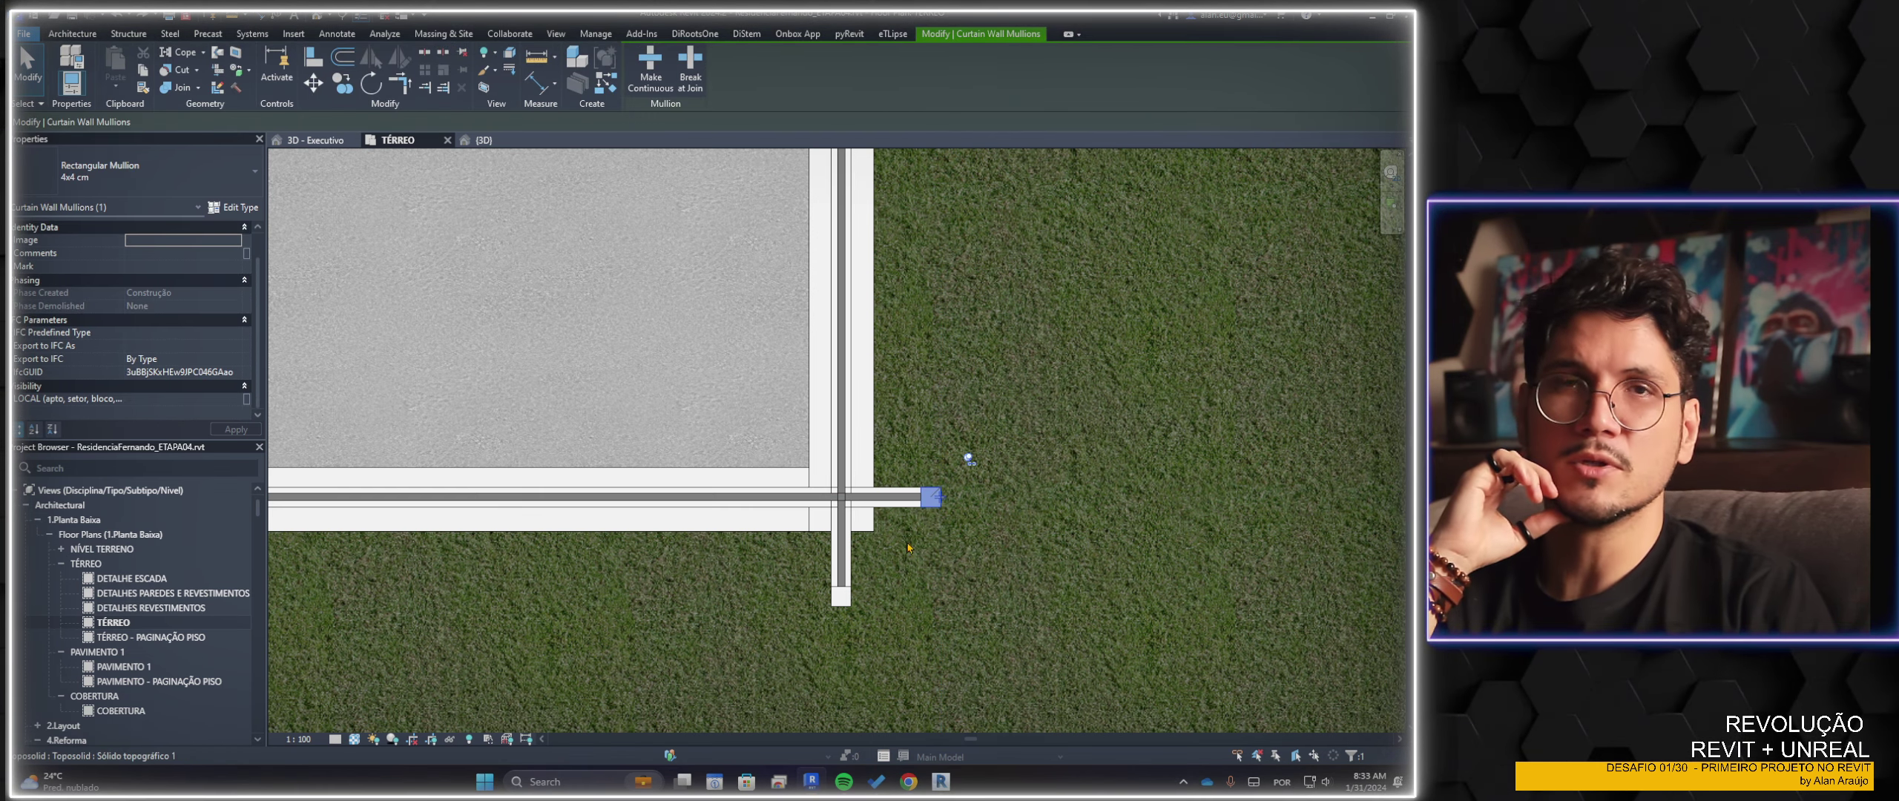
click(874, 505)
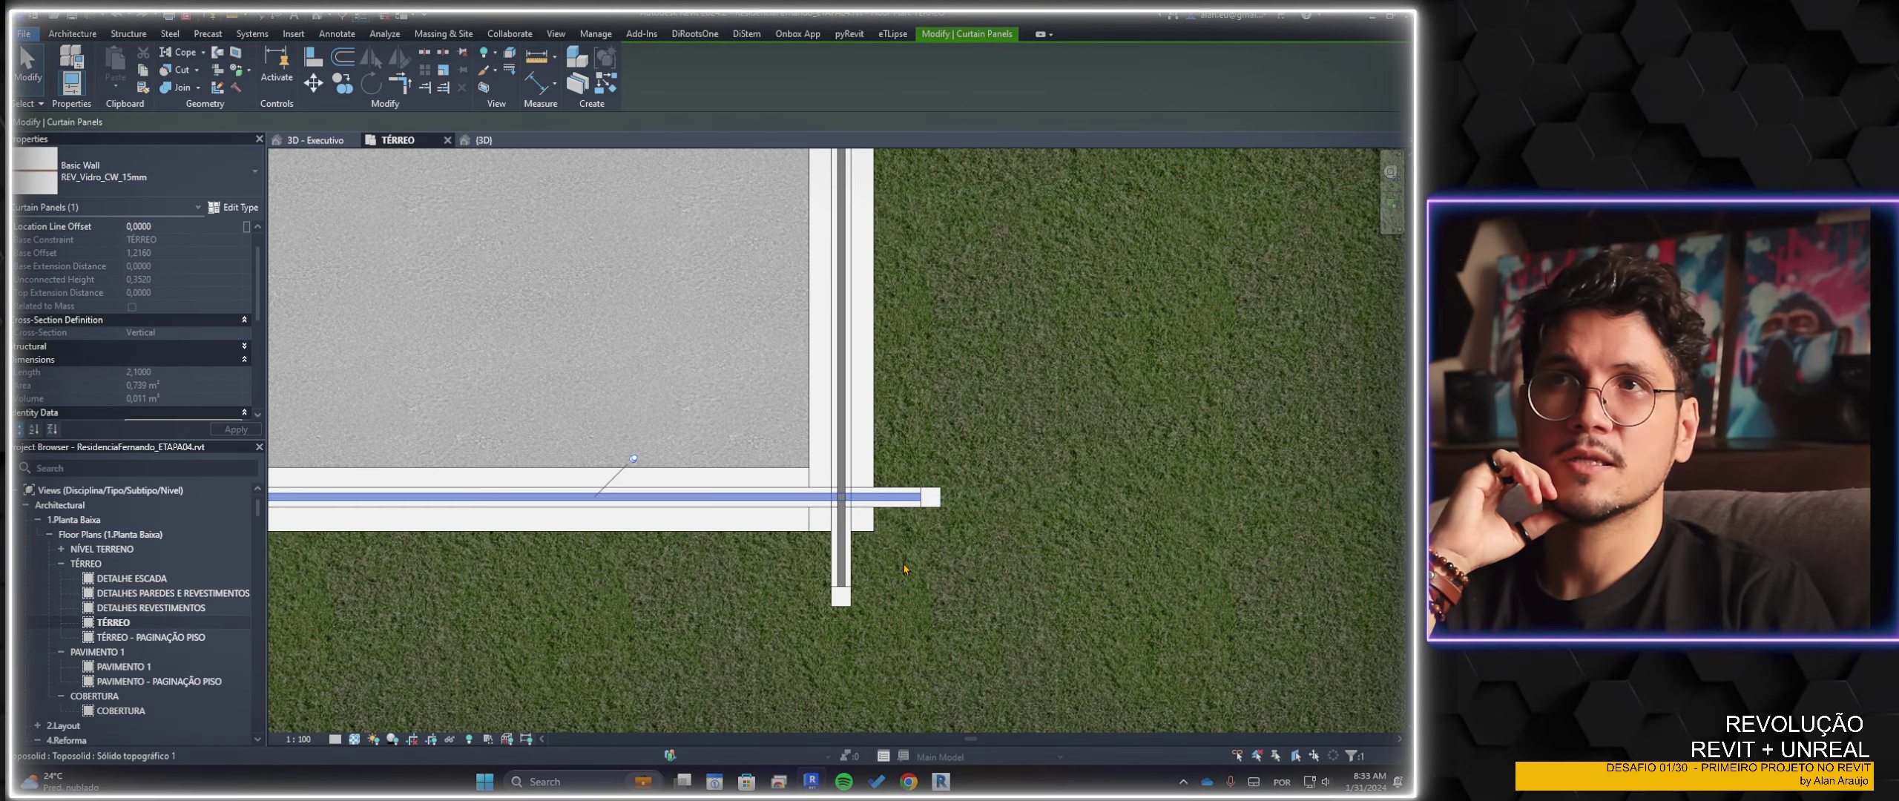
click(933, 502)
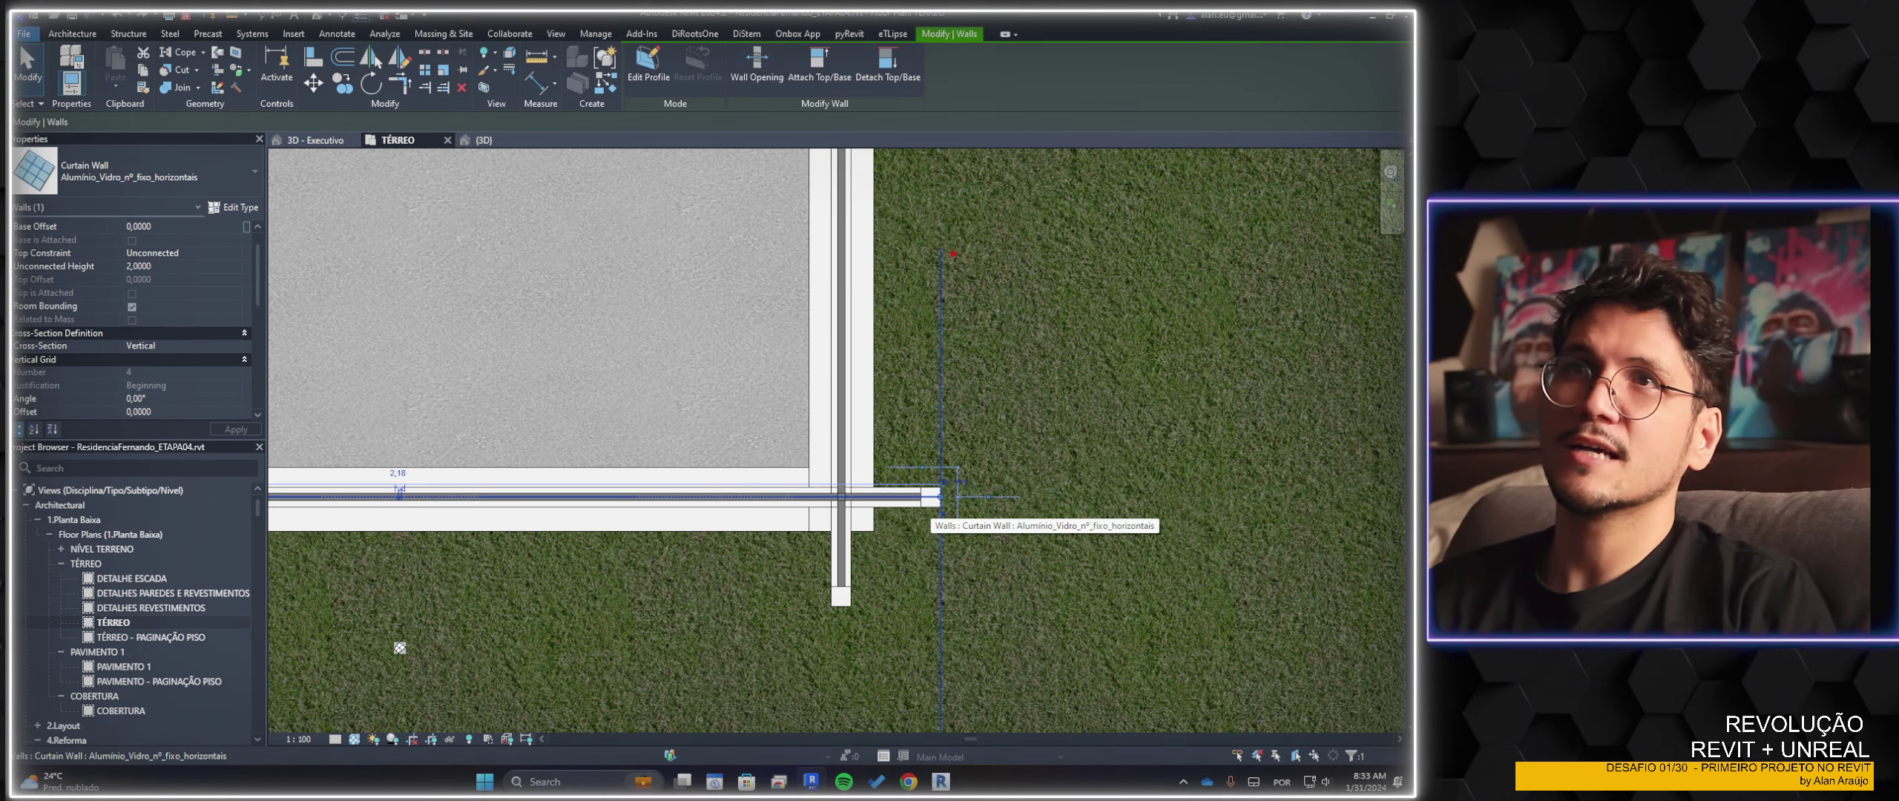
drag(947, 479, 948, 623)
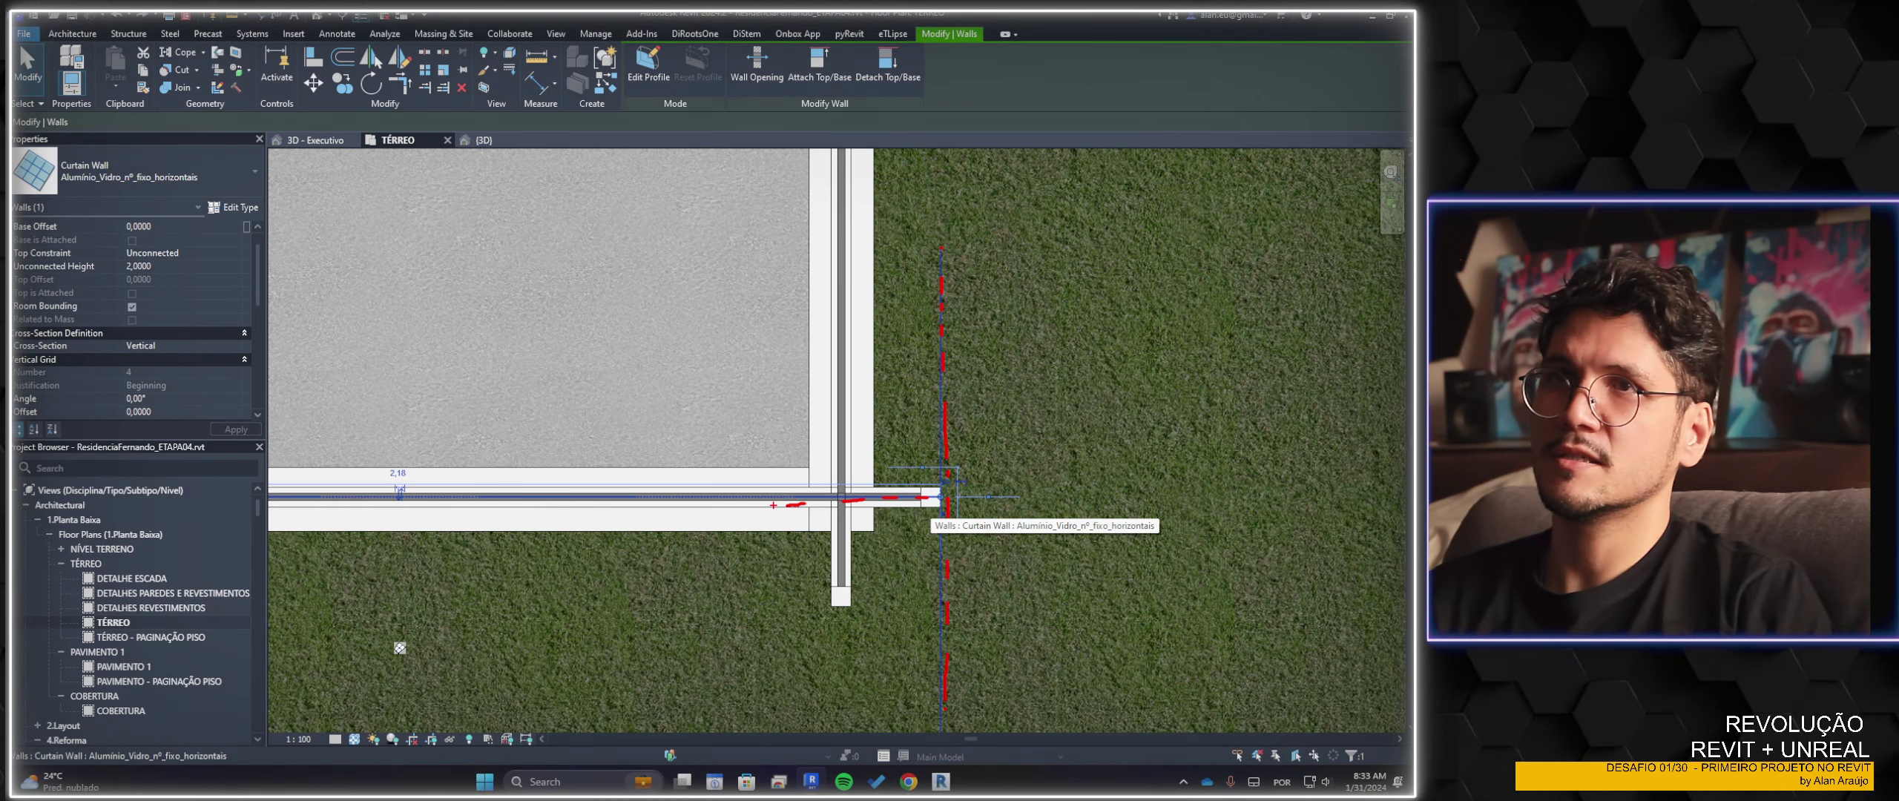
key(Escape)
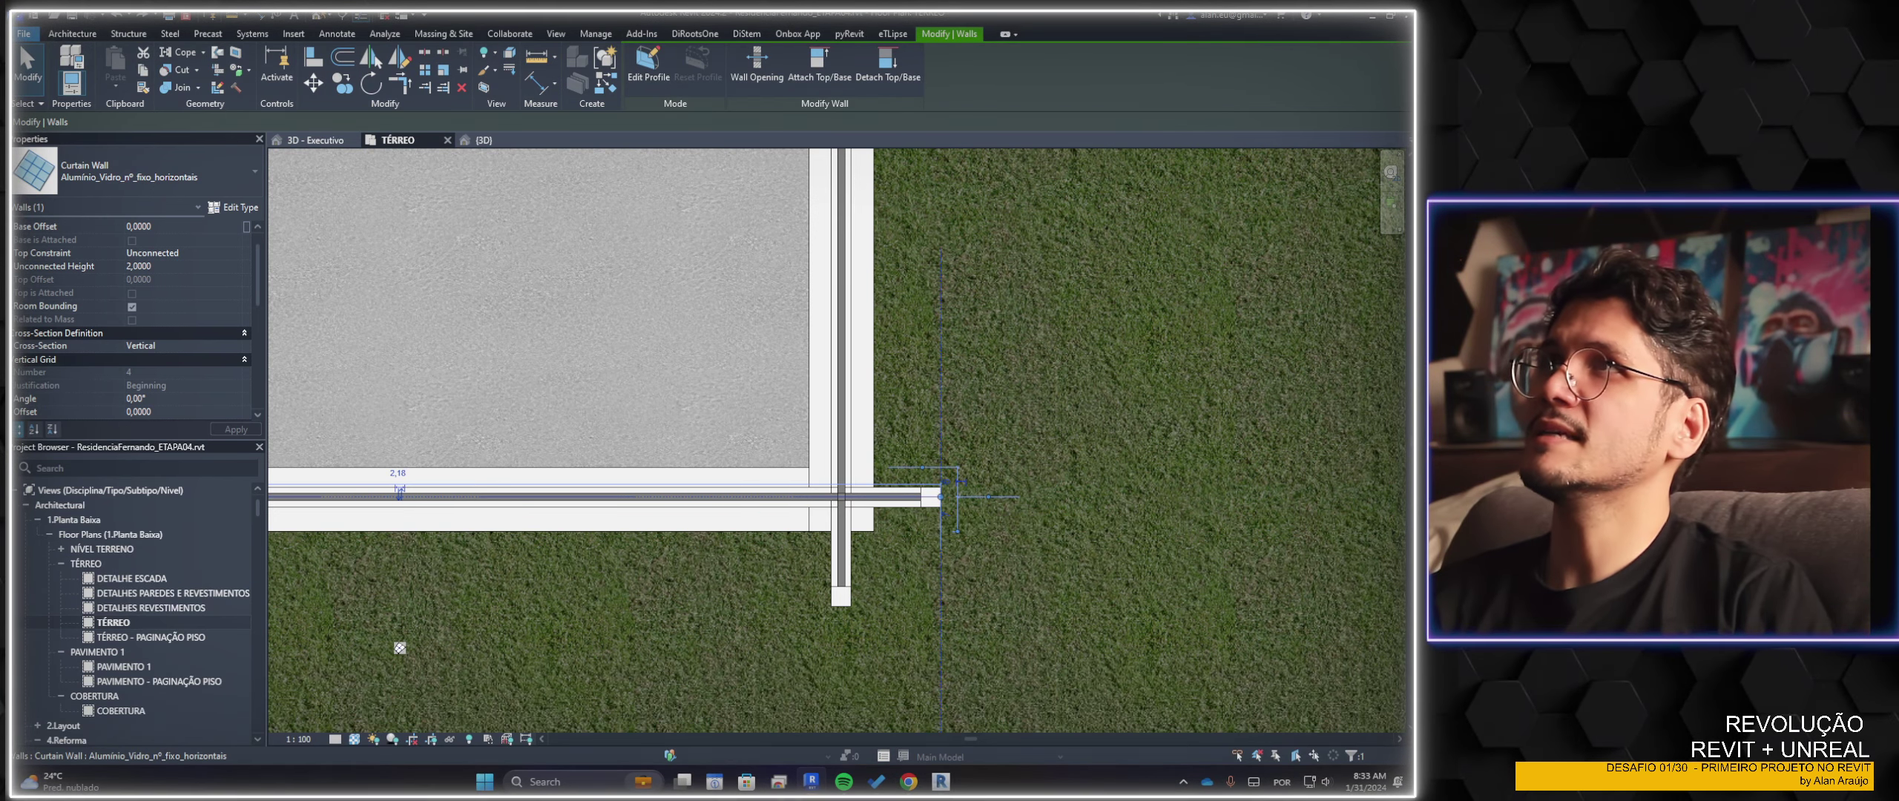
Isolate the curtain wall in a BX section-boxed 3D view and orbit around the corner
key(b)
key(x)
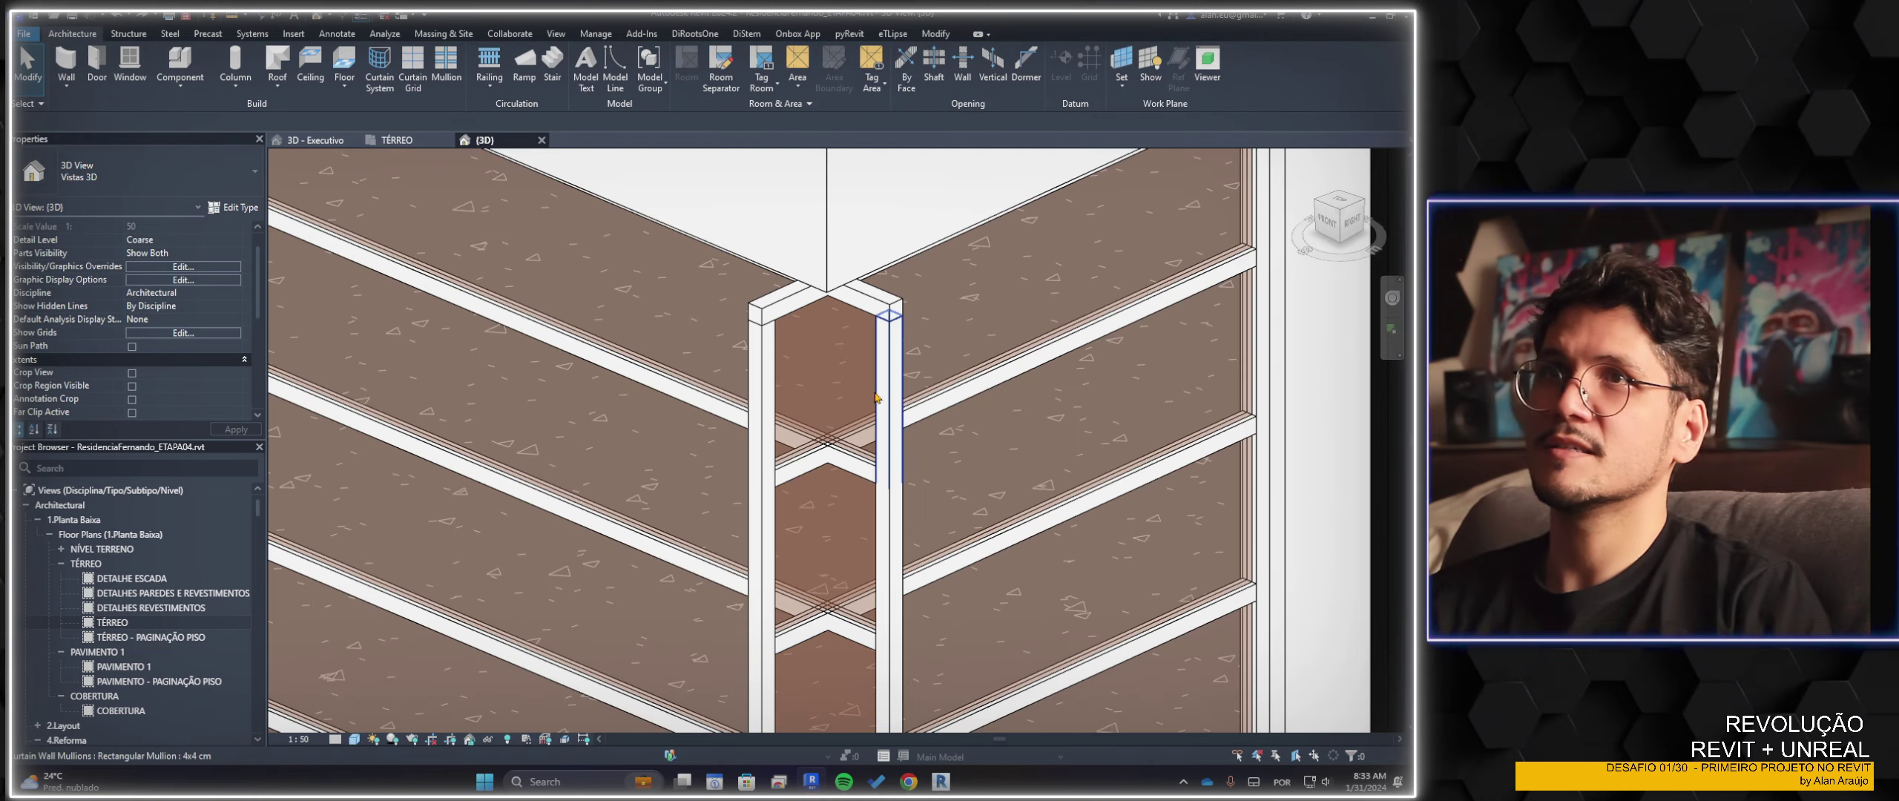
scroll(836, 391, down, 5)
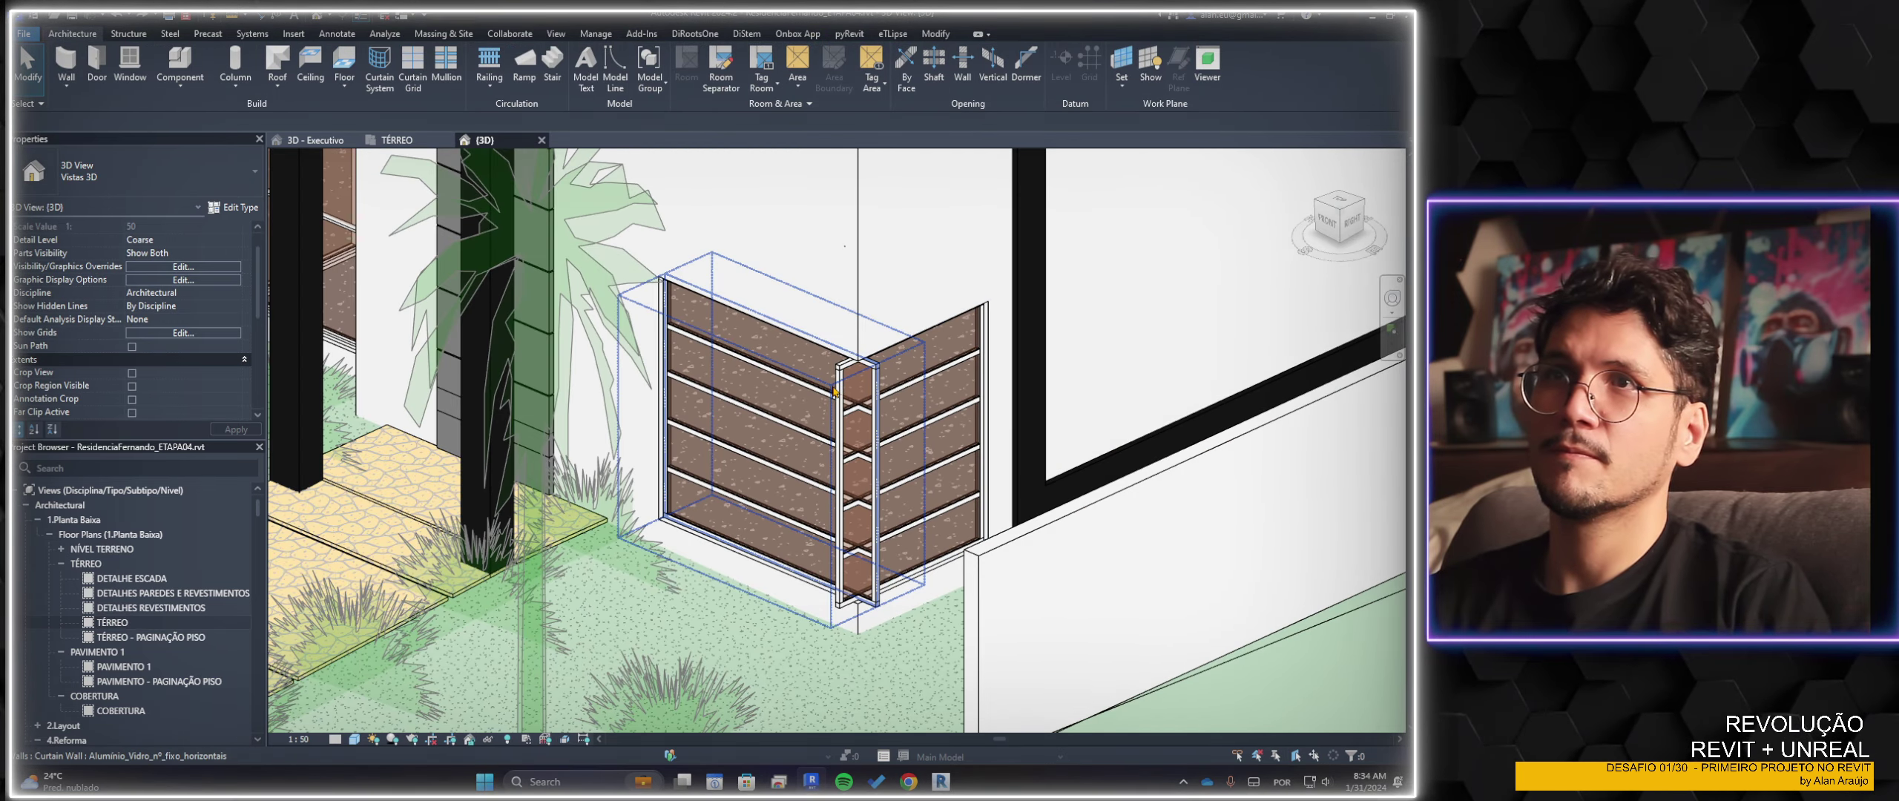
click(836, 391)
mouse_move(913, 430)
shift+middle_down()
mouse_move(980, 520)
mouse_move(936, 540)
shift+middle_up()
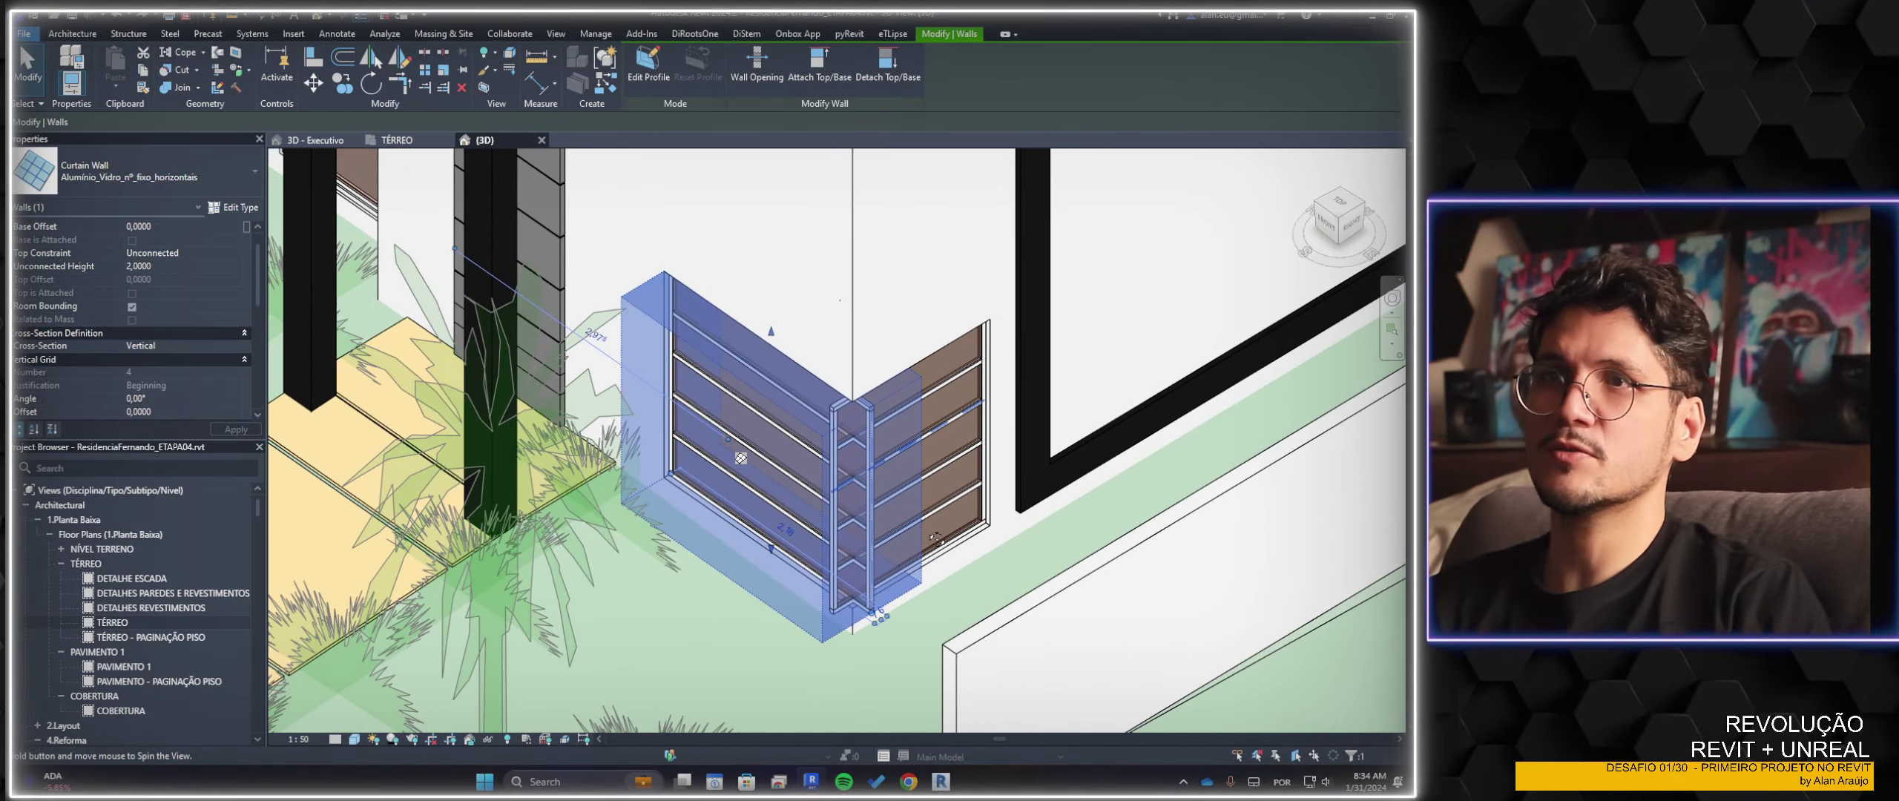
key(Escape)
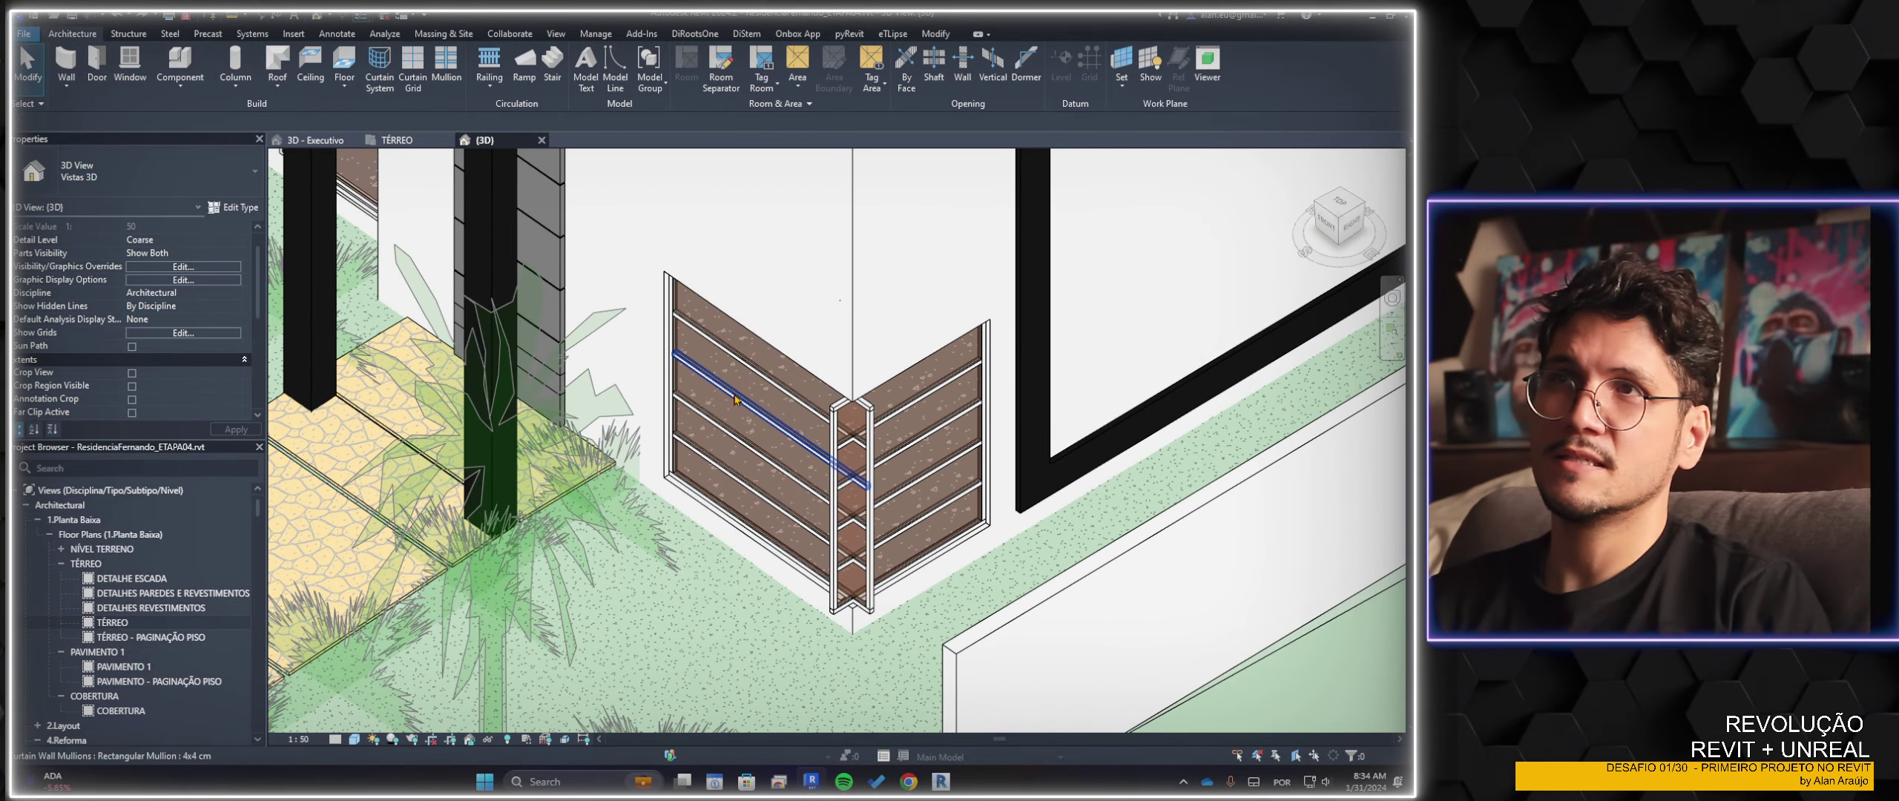
Inspect a horizontal mullion and the curtain grid lines on the left wall
click(748, 369)
click(740, 385)
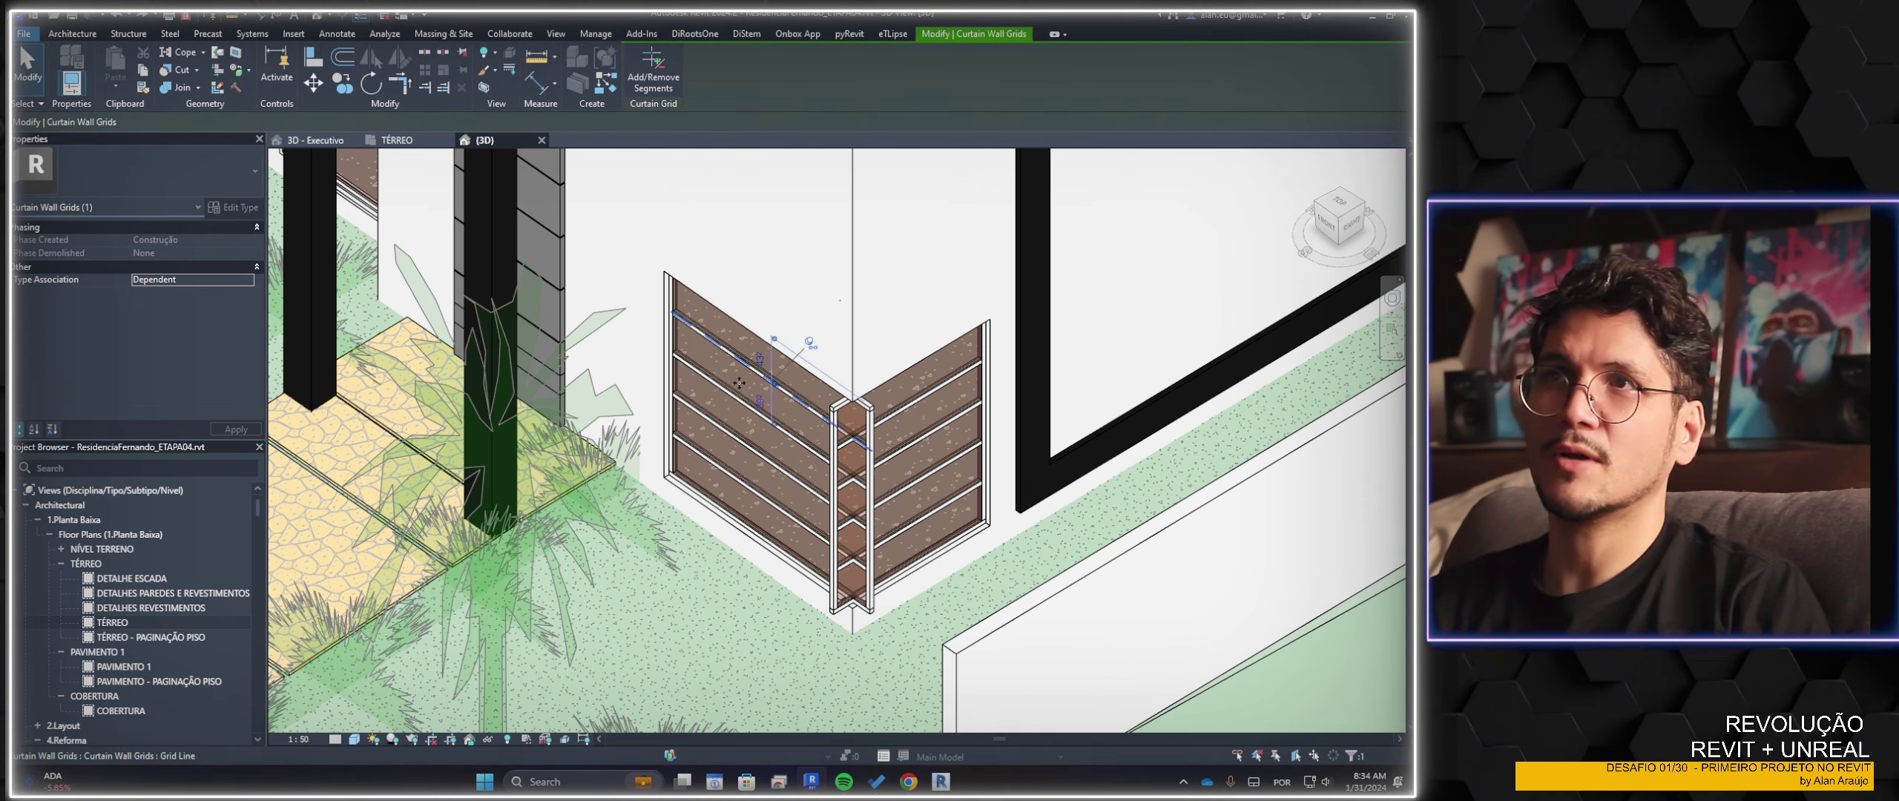
key(Escape)
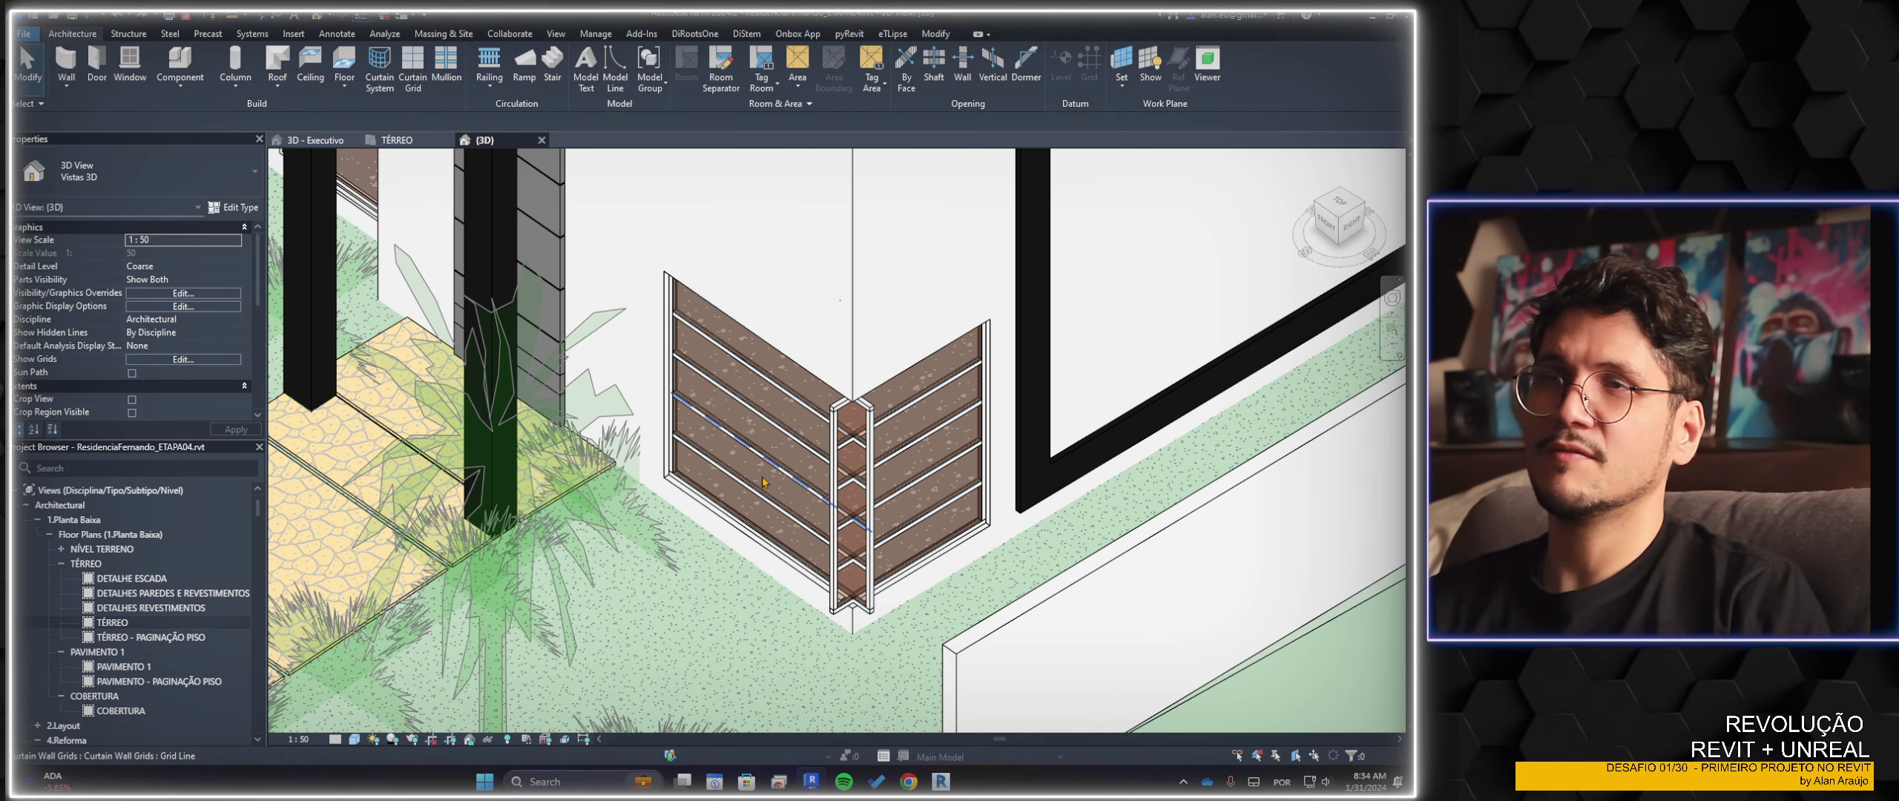
click(743, 530)
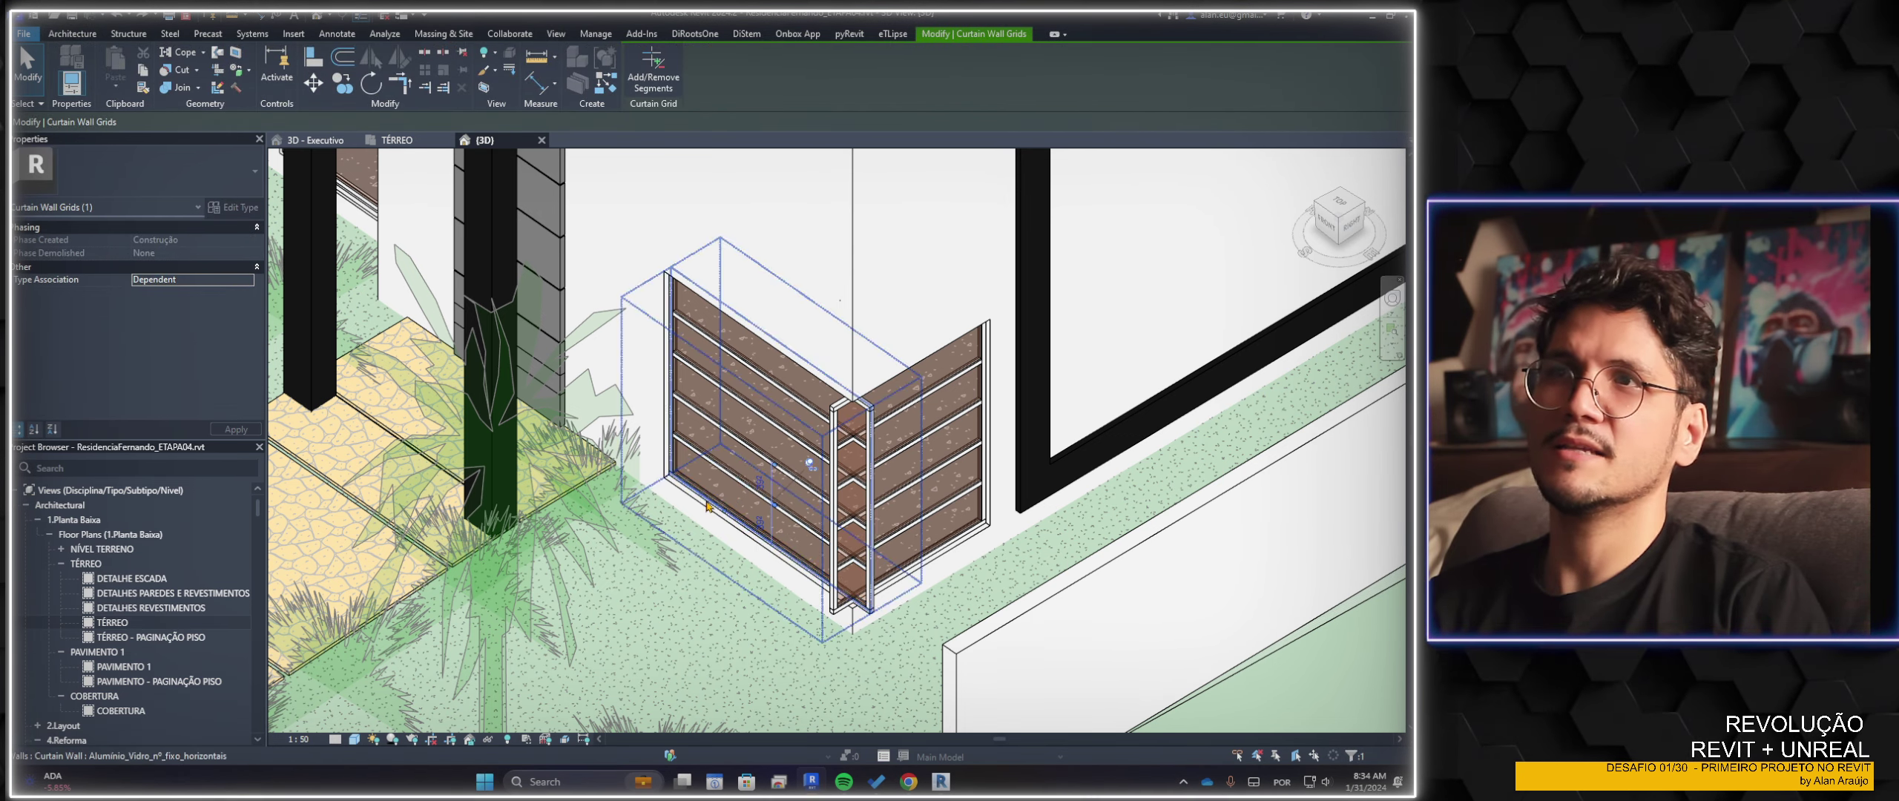
key(Escape)
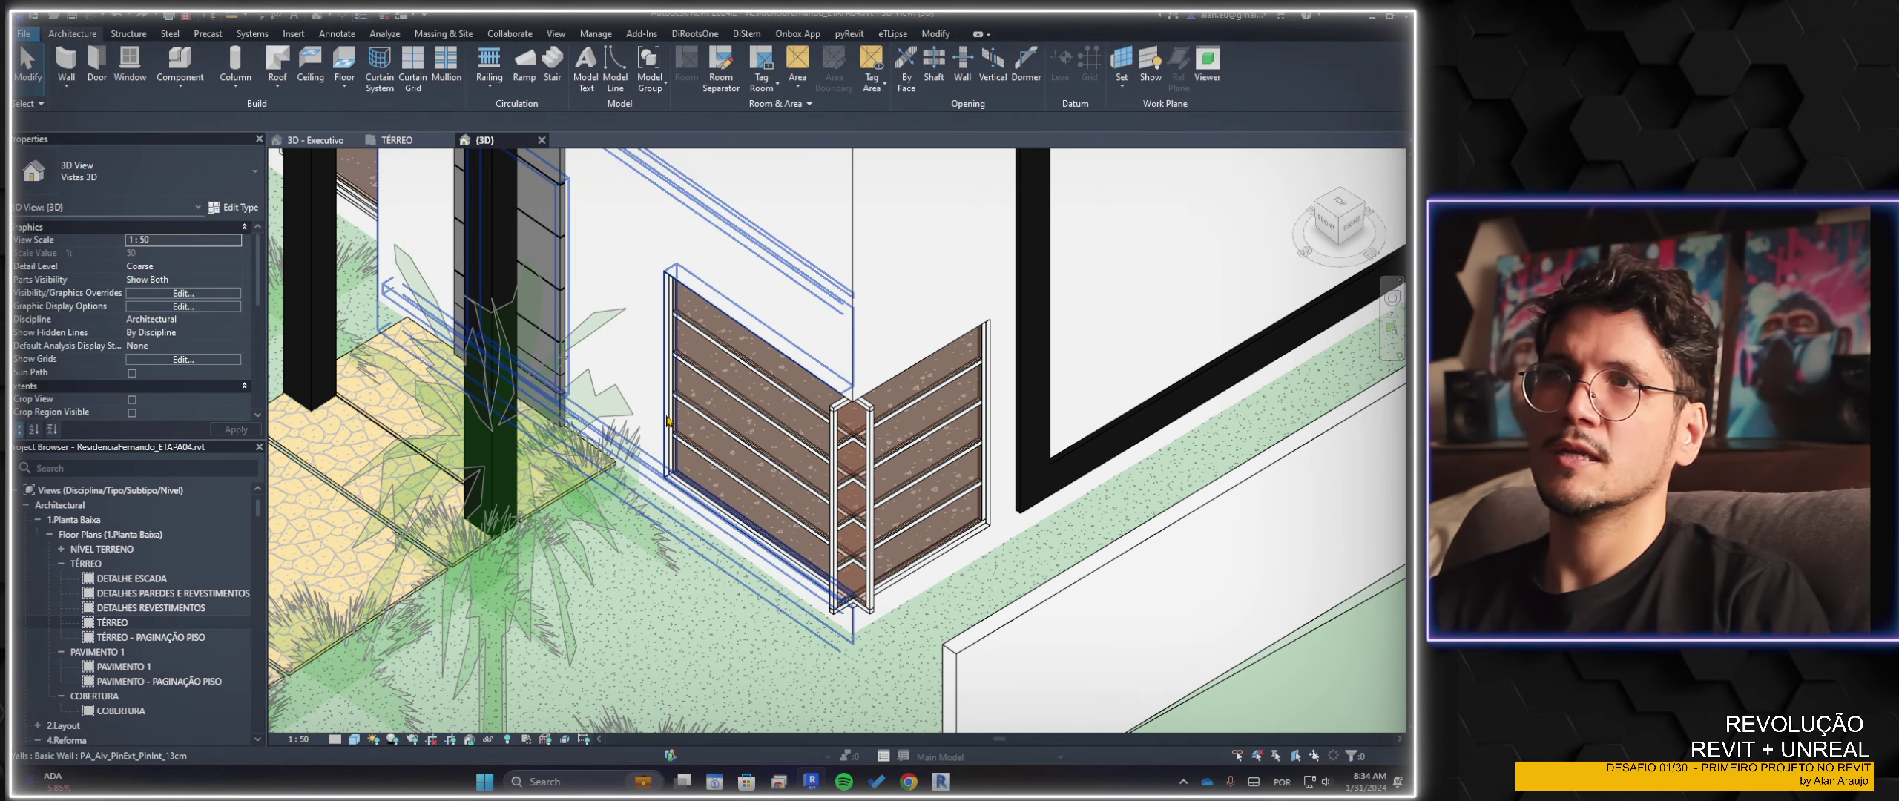
Reselect the left curtain wall and a mullion, then return to the TÉRREO plan
click(672, 419)
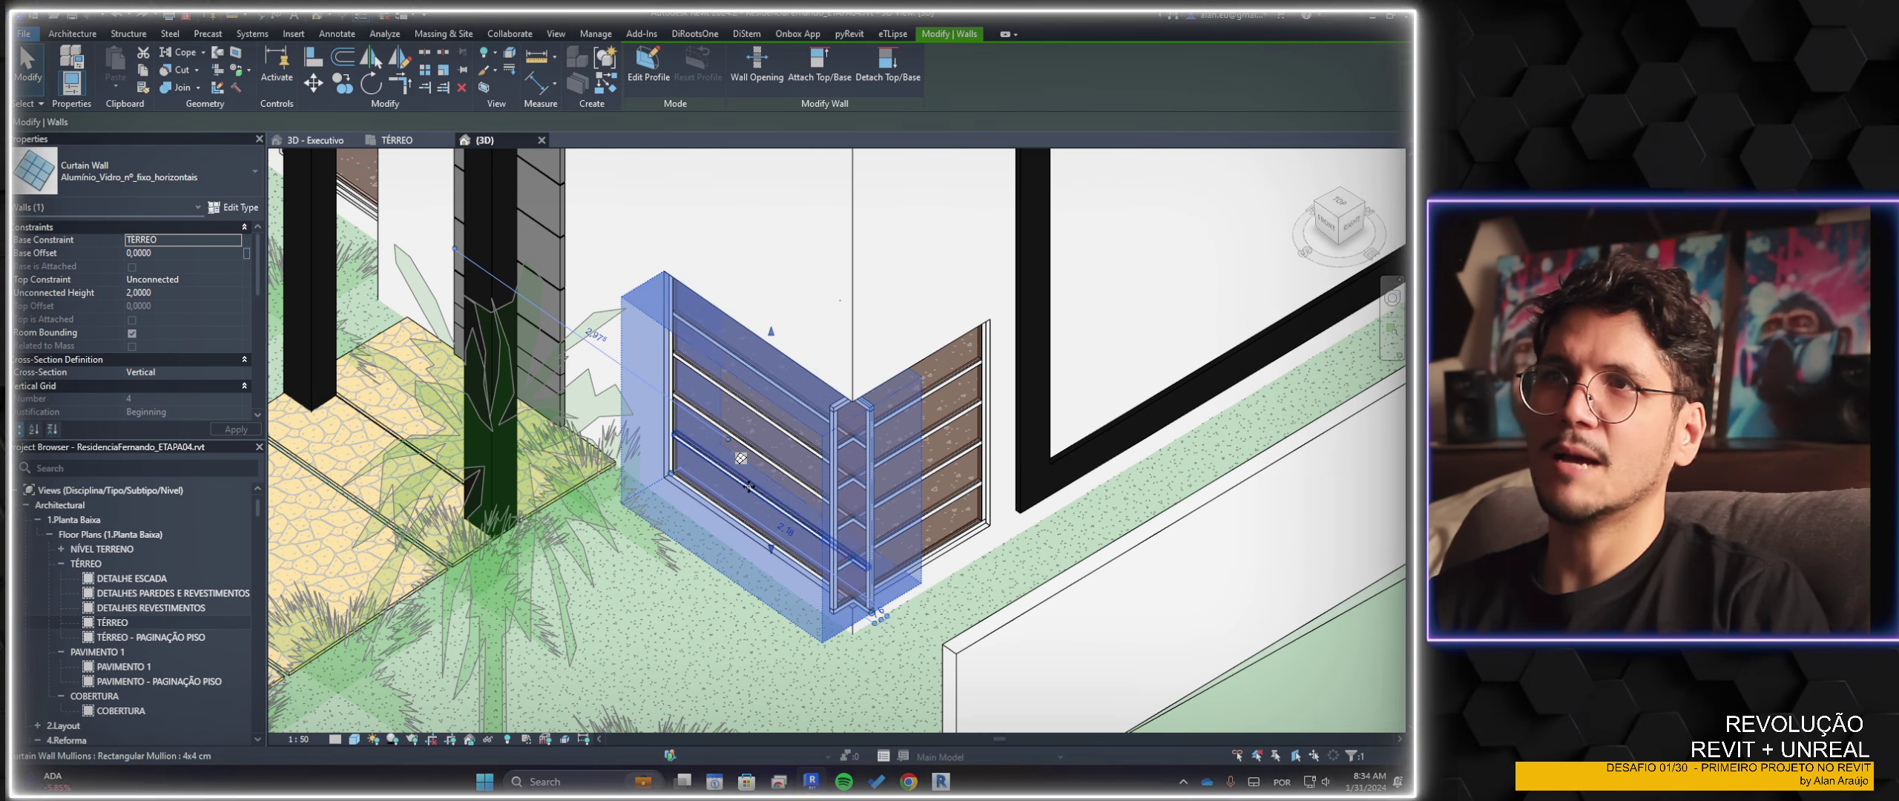
click(748, 486)
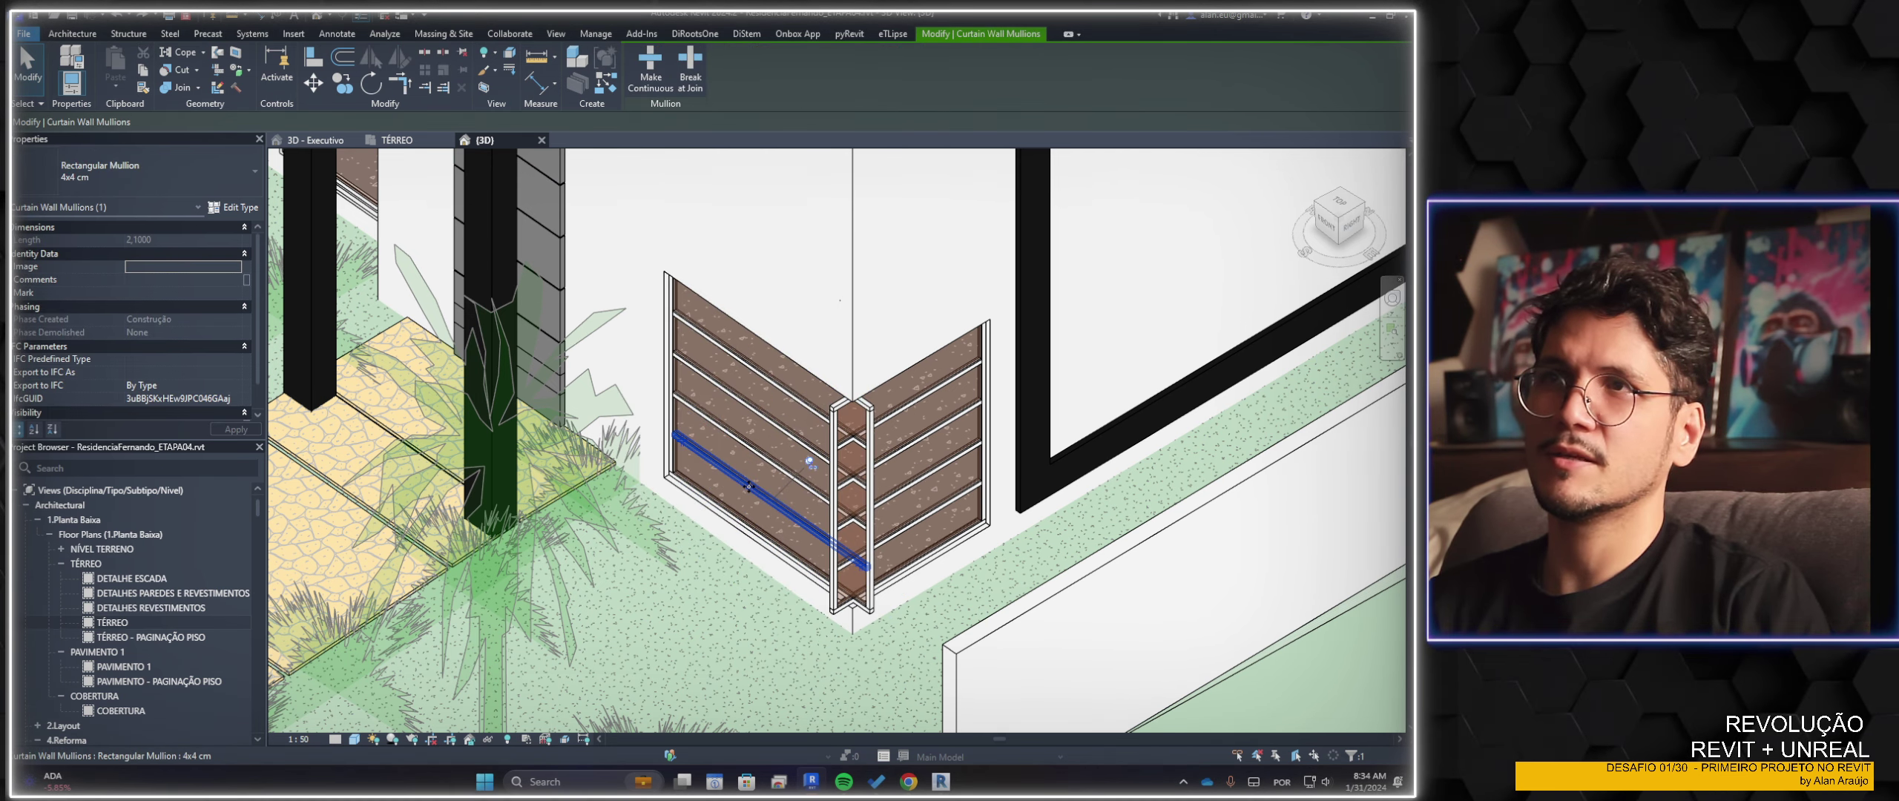
click(748, 486)
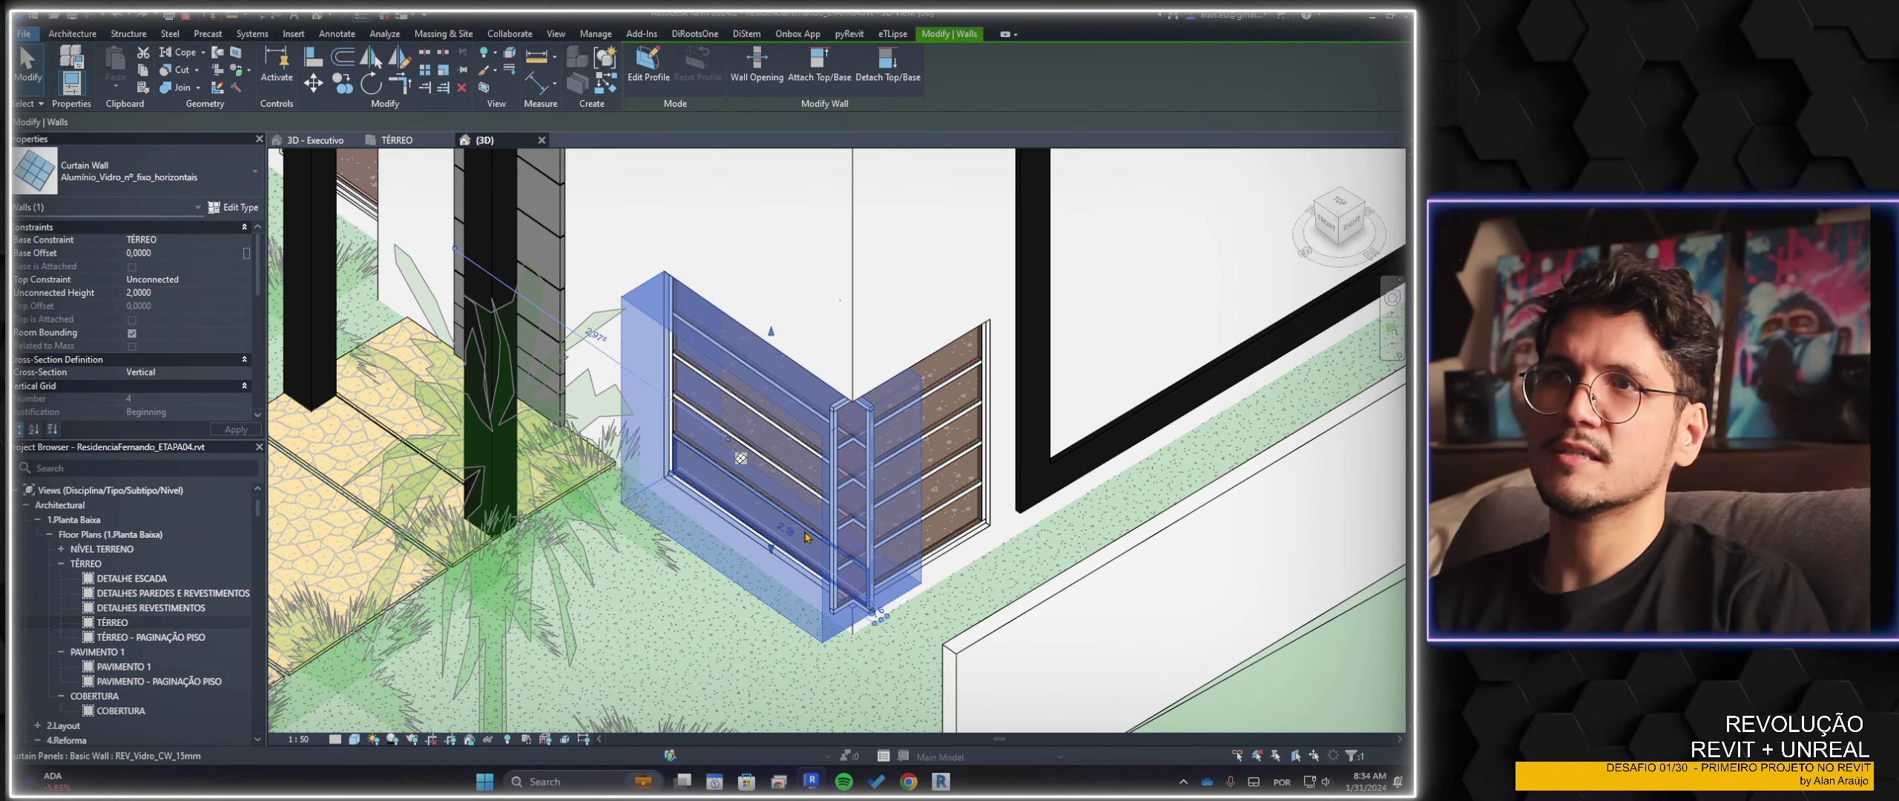
key(Escape)
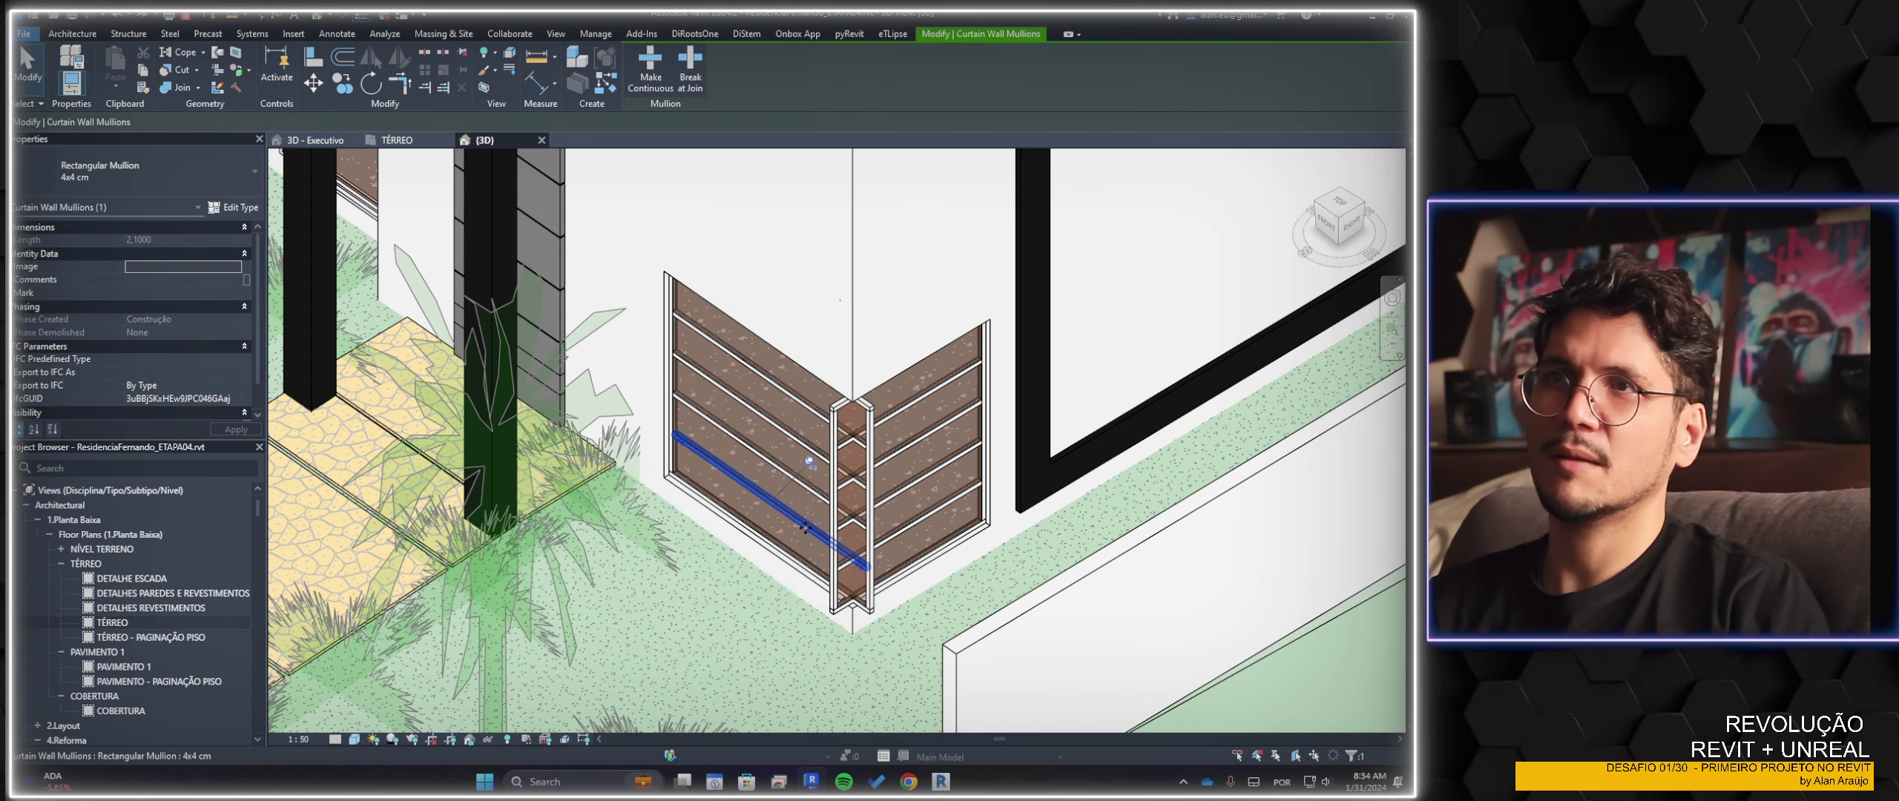
double_click(138, 627)
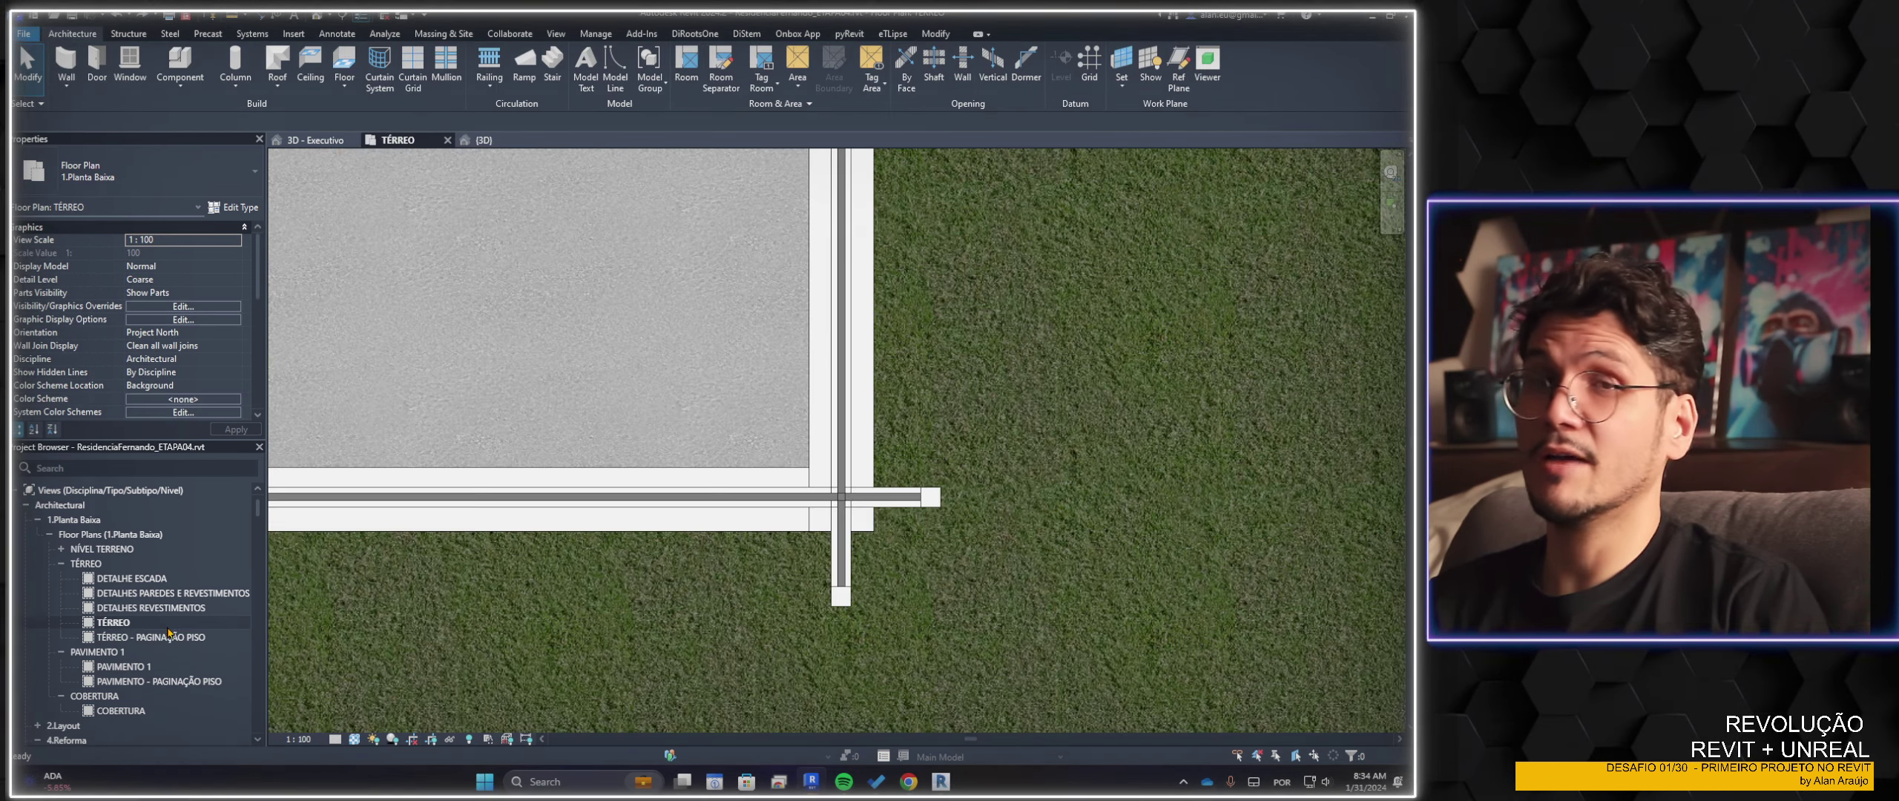
Disallow joins at the curtain wall's end and at the crossing vertical wall's end
click(928, 504)
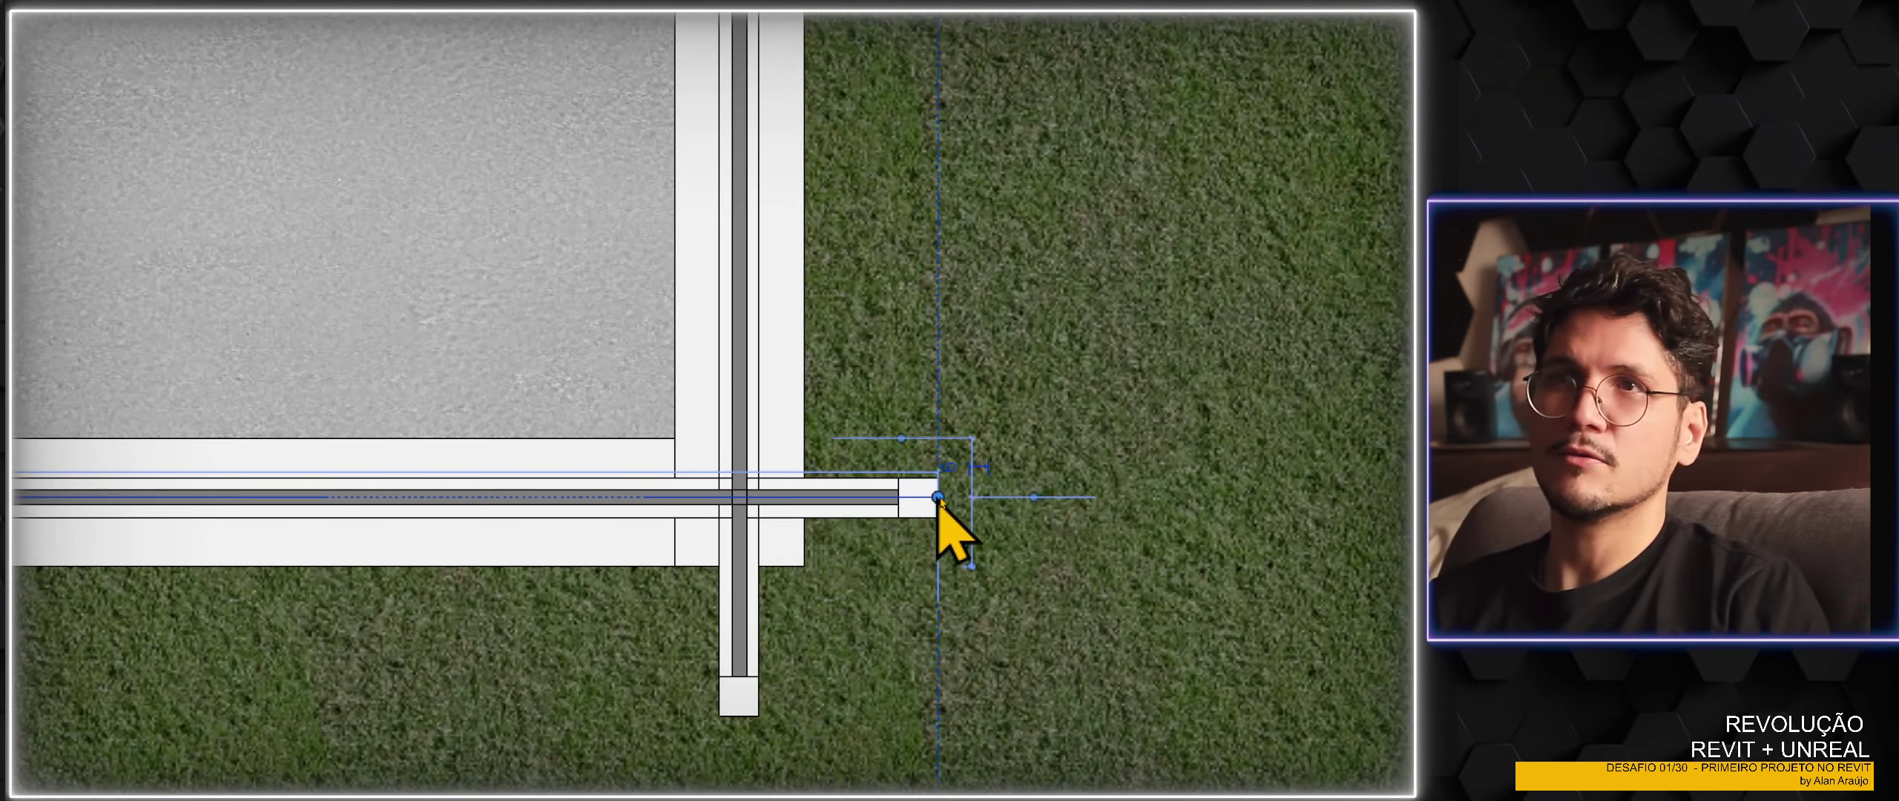
right_click(938, 499)
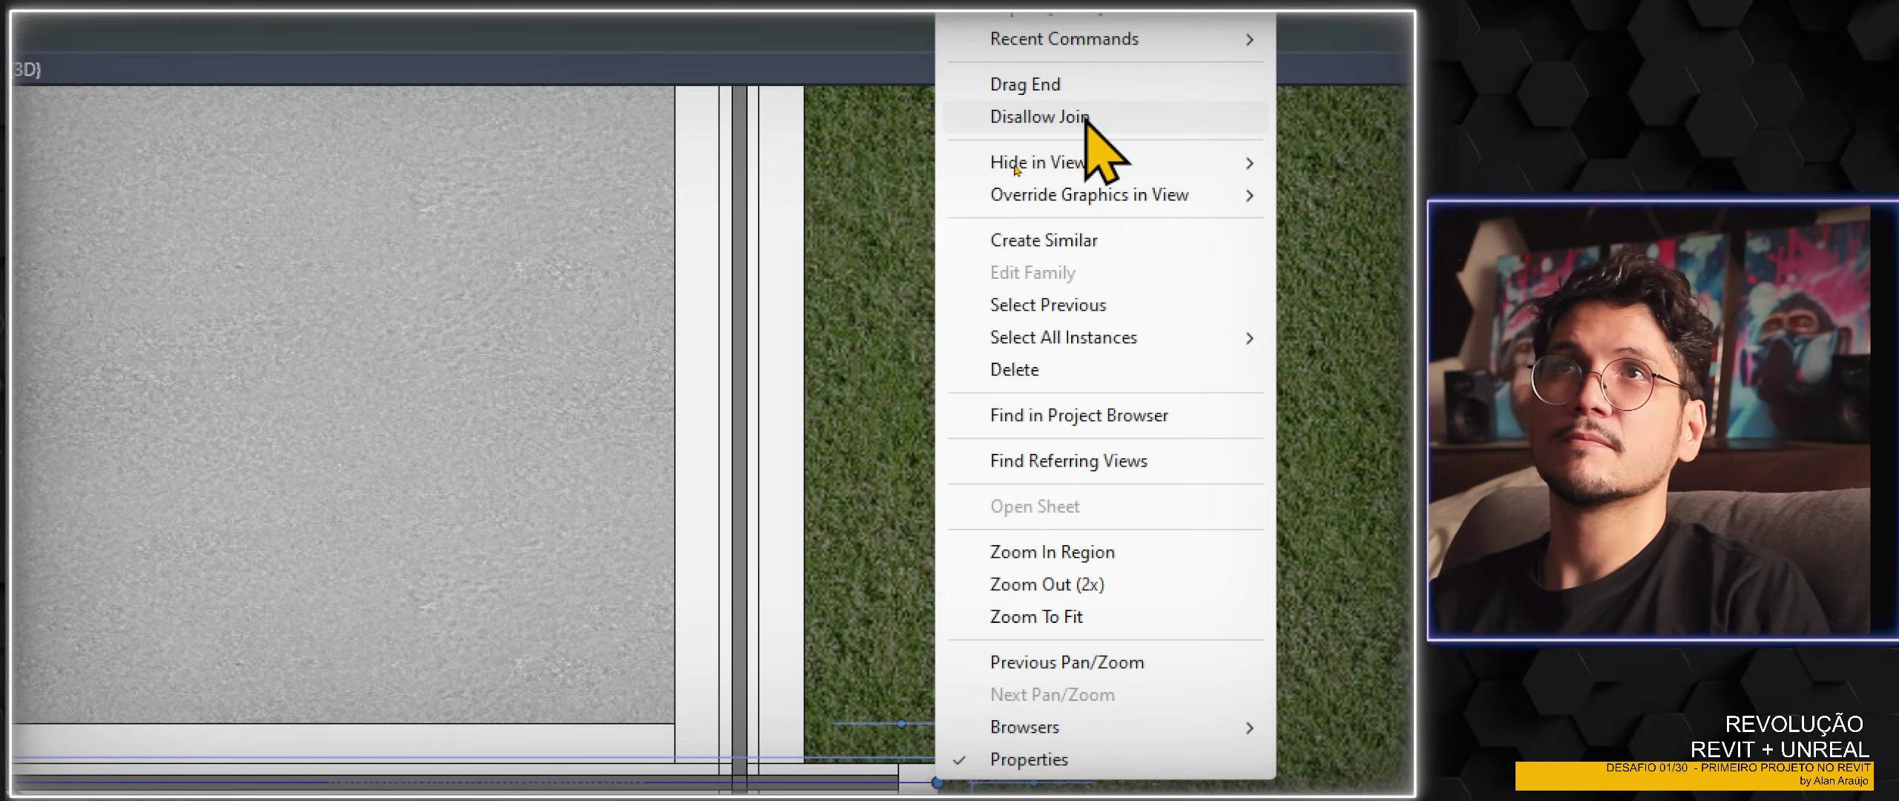
click(1093, 113)
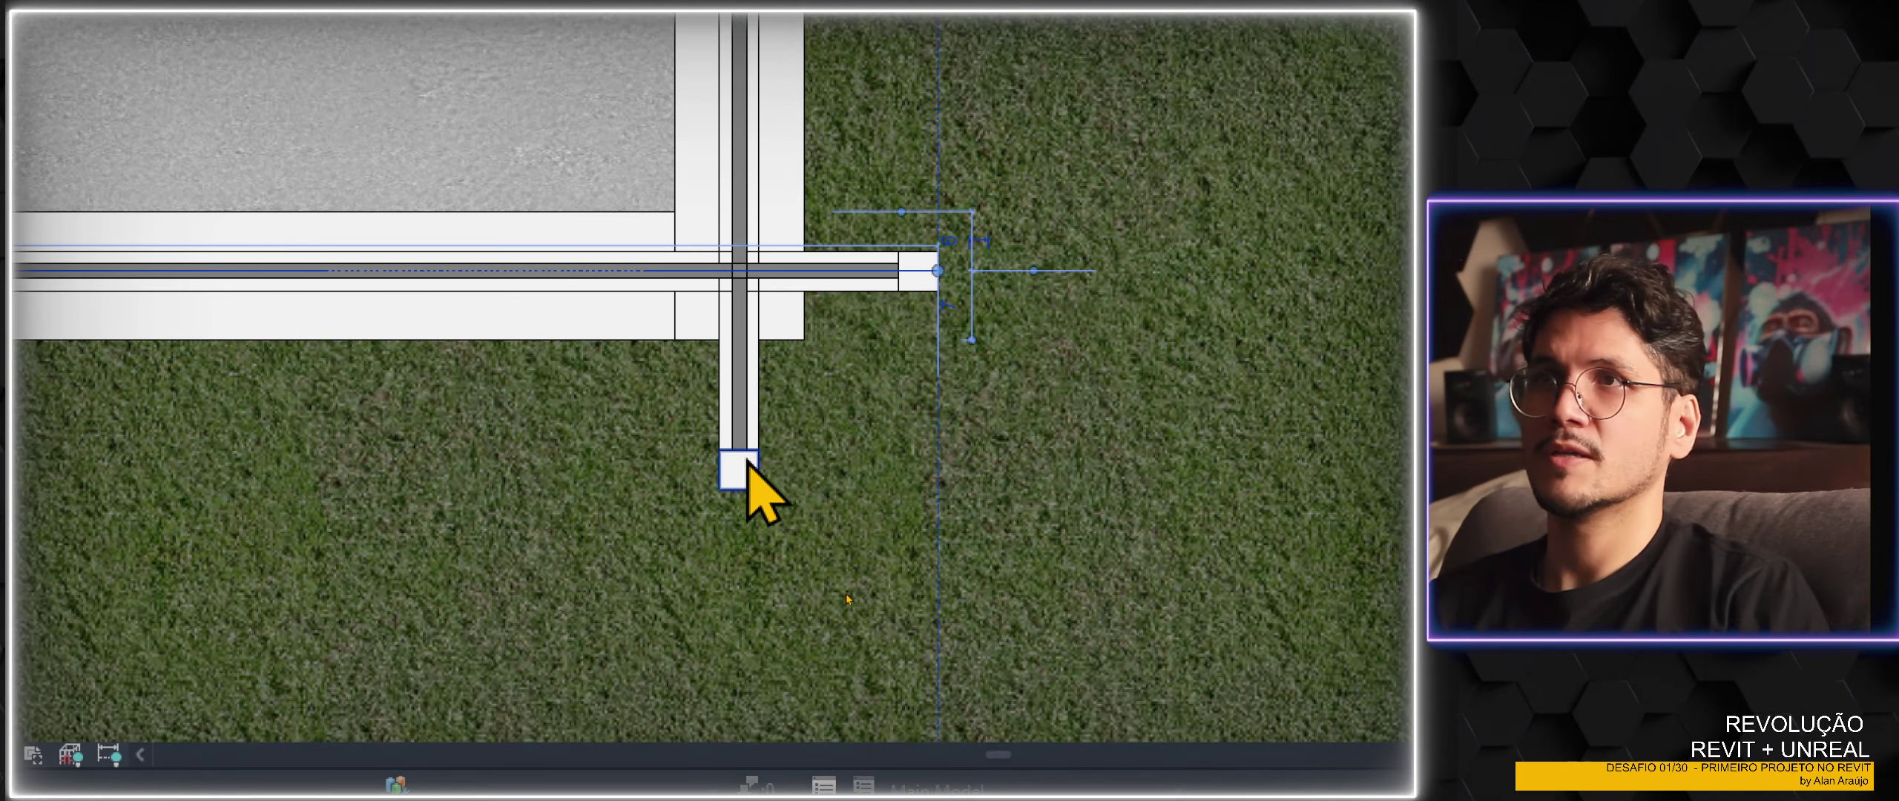
click(742, 469)
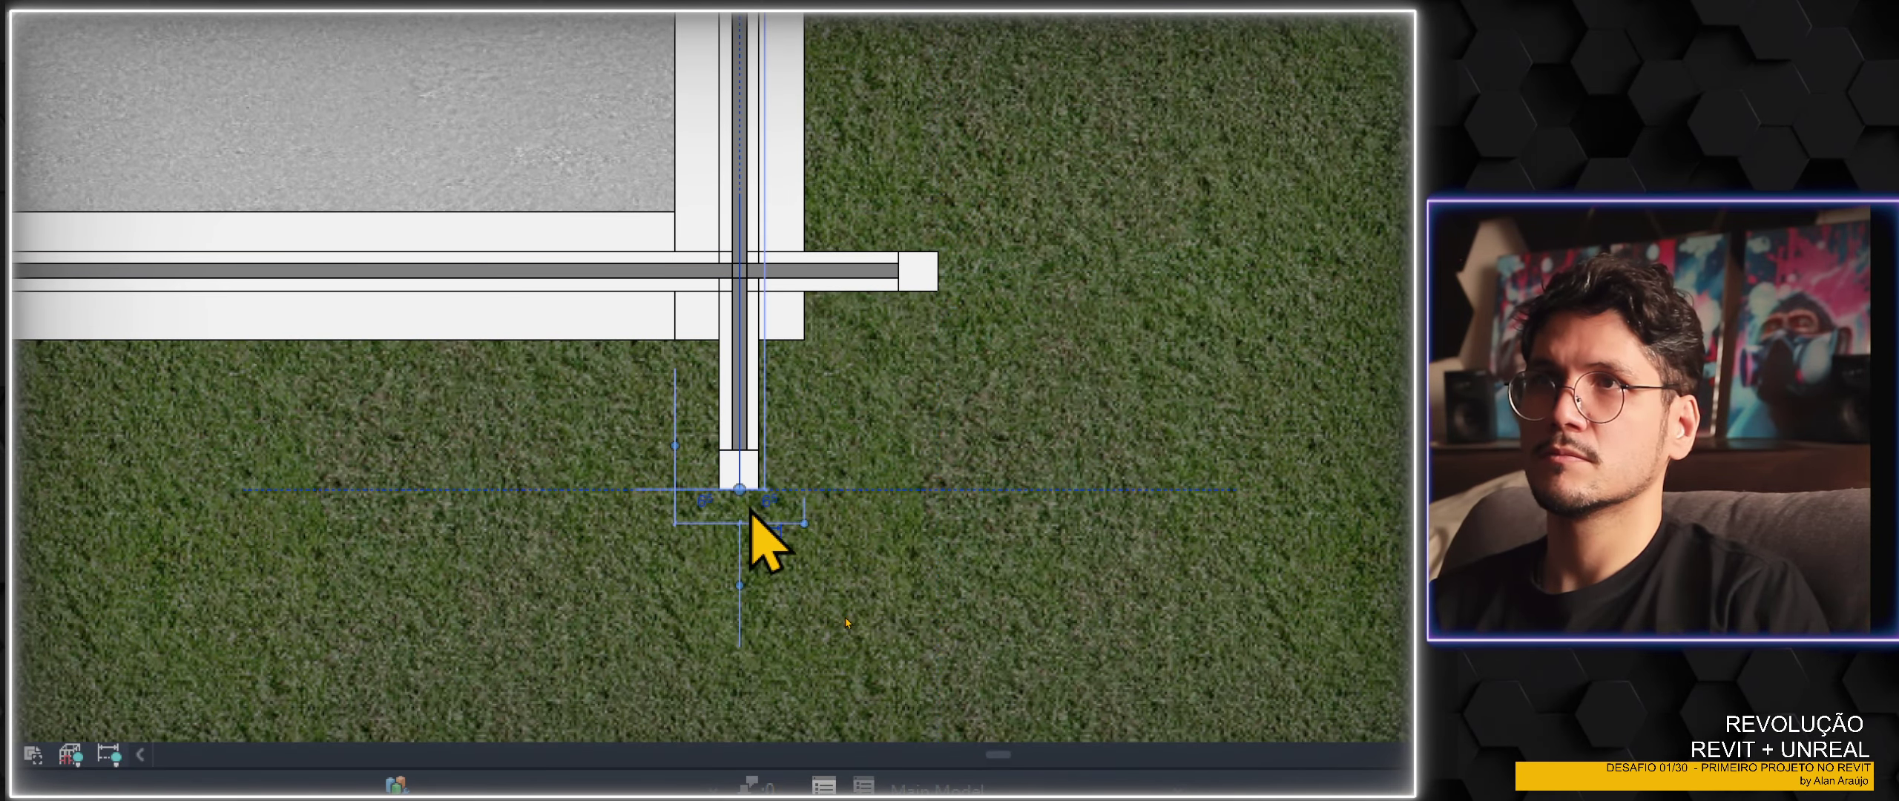
right_click(740, 491)
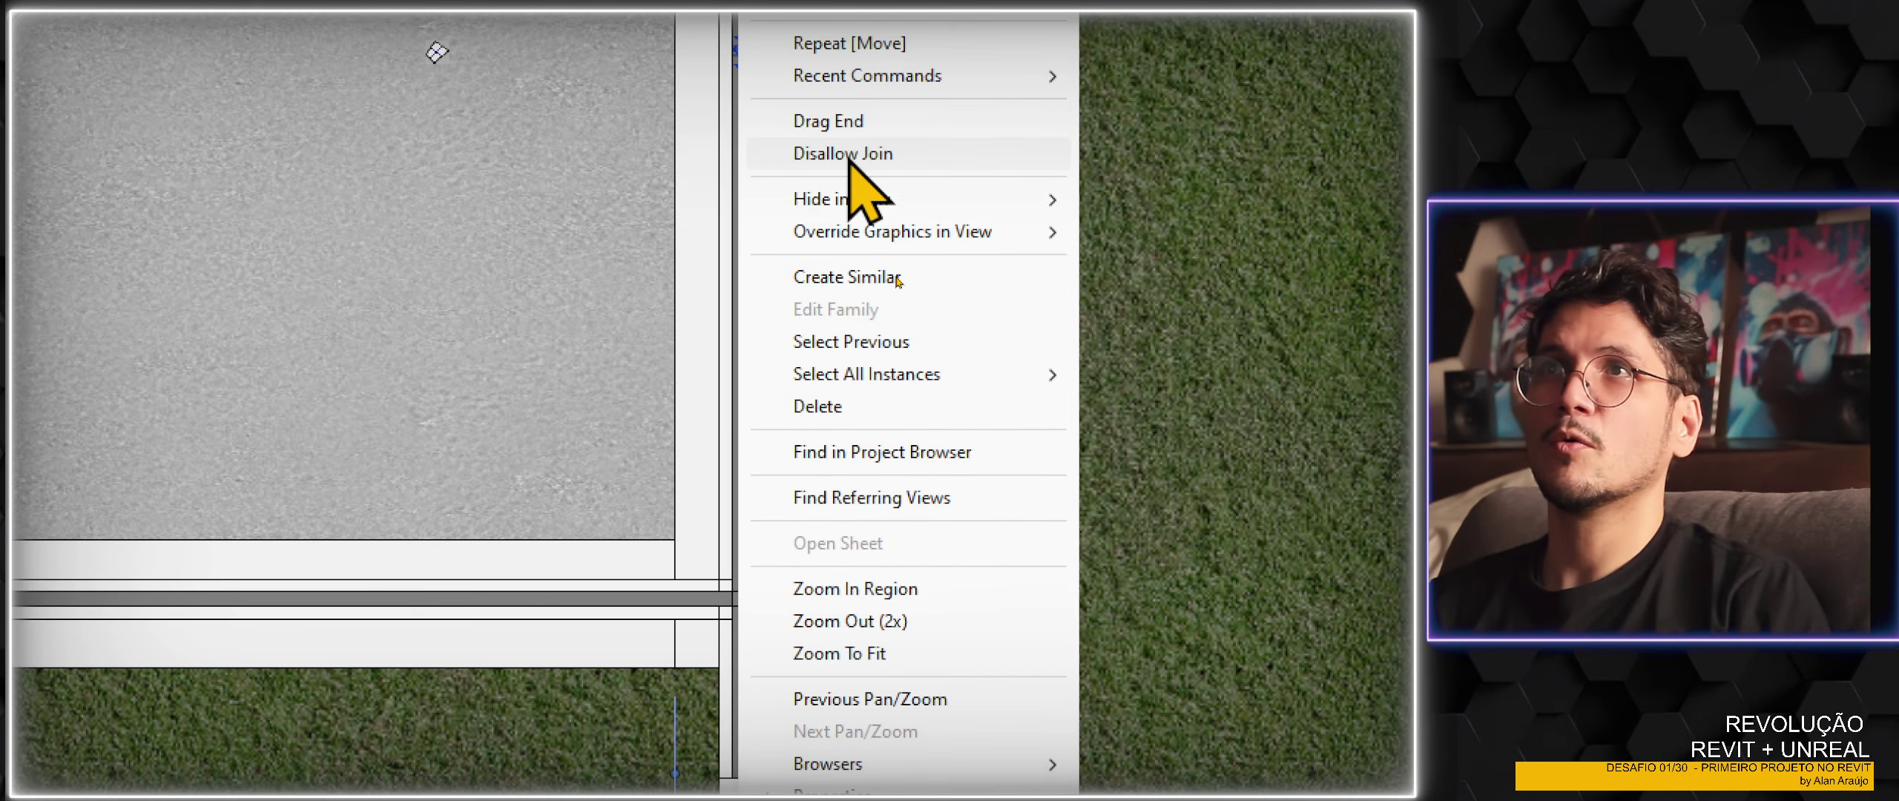
click(853, 154)
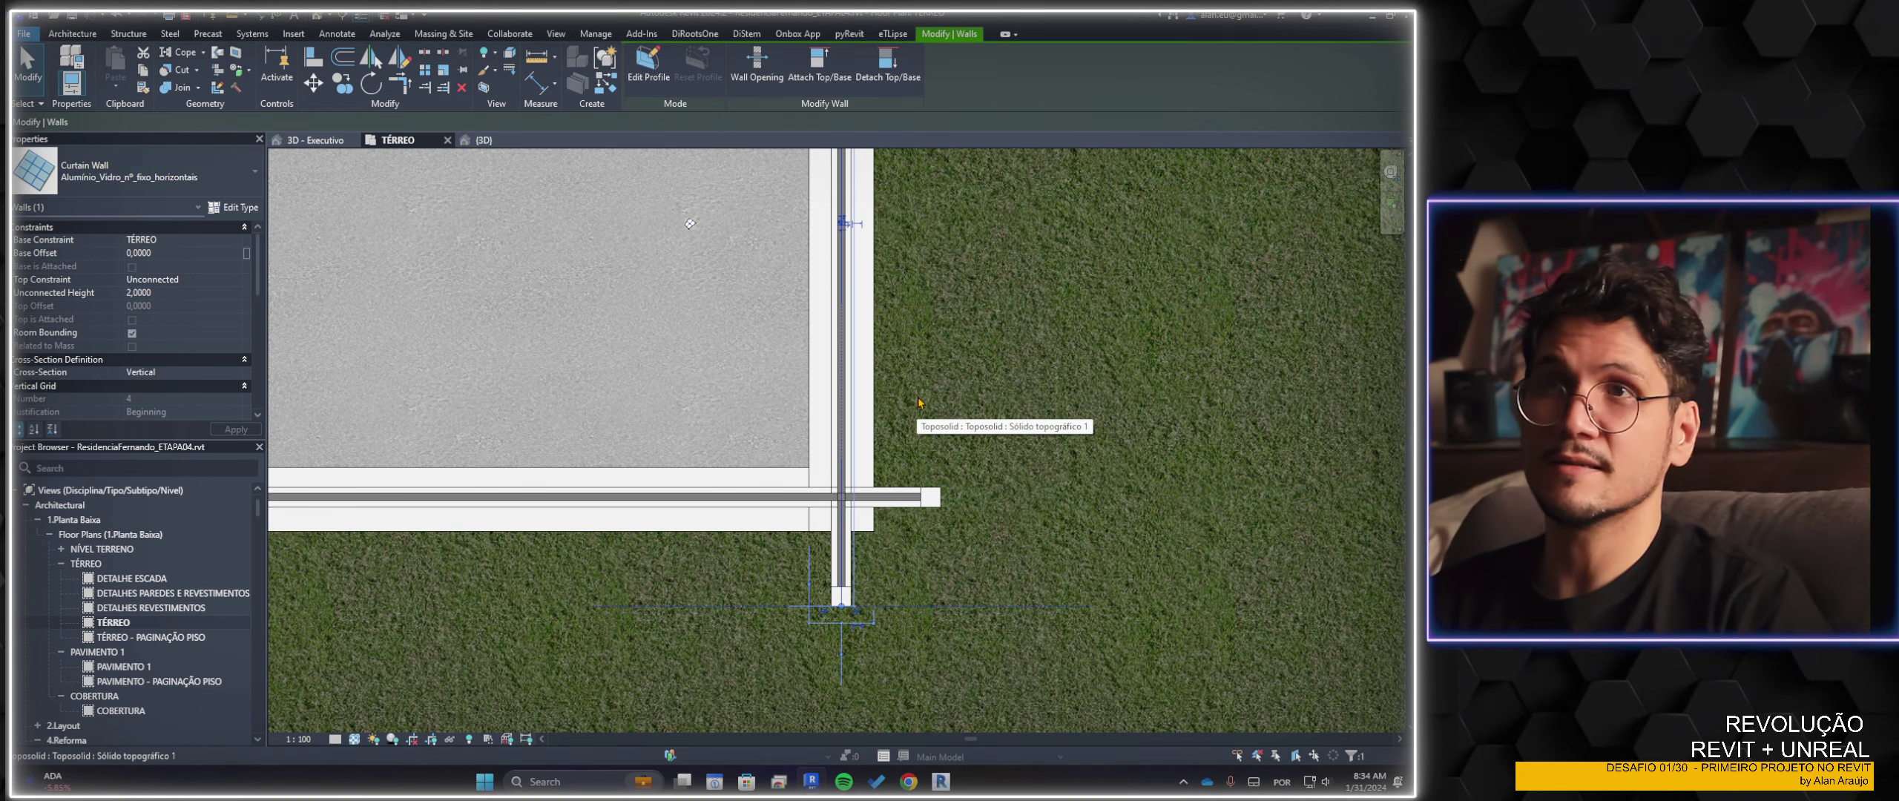
Move the short curtain wall from its end to a new point near the corner
key(Escape)
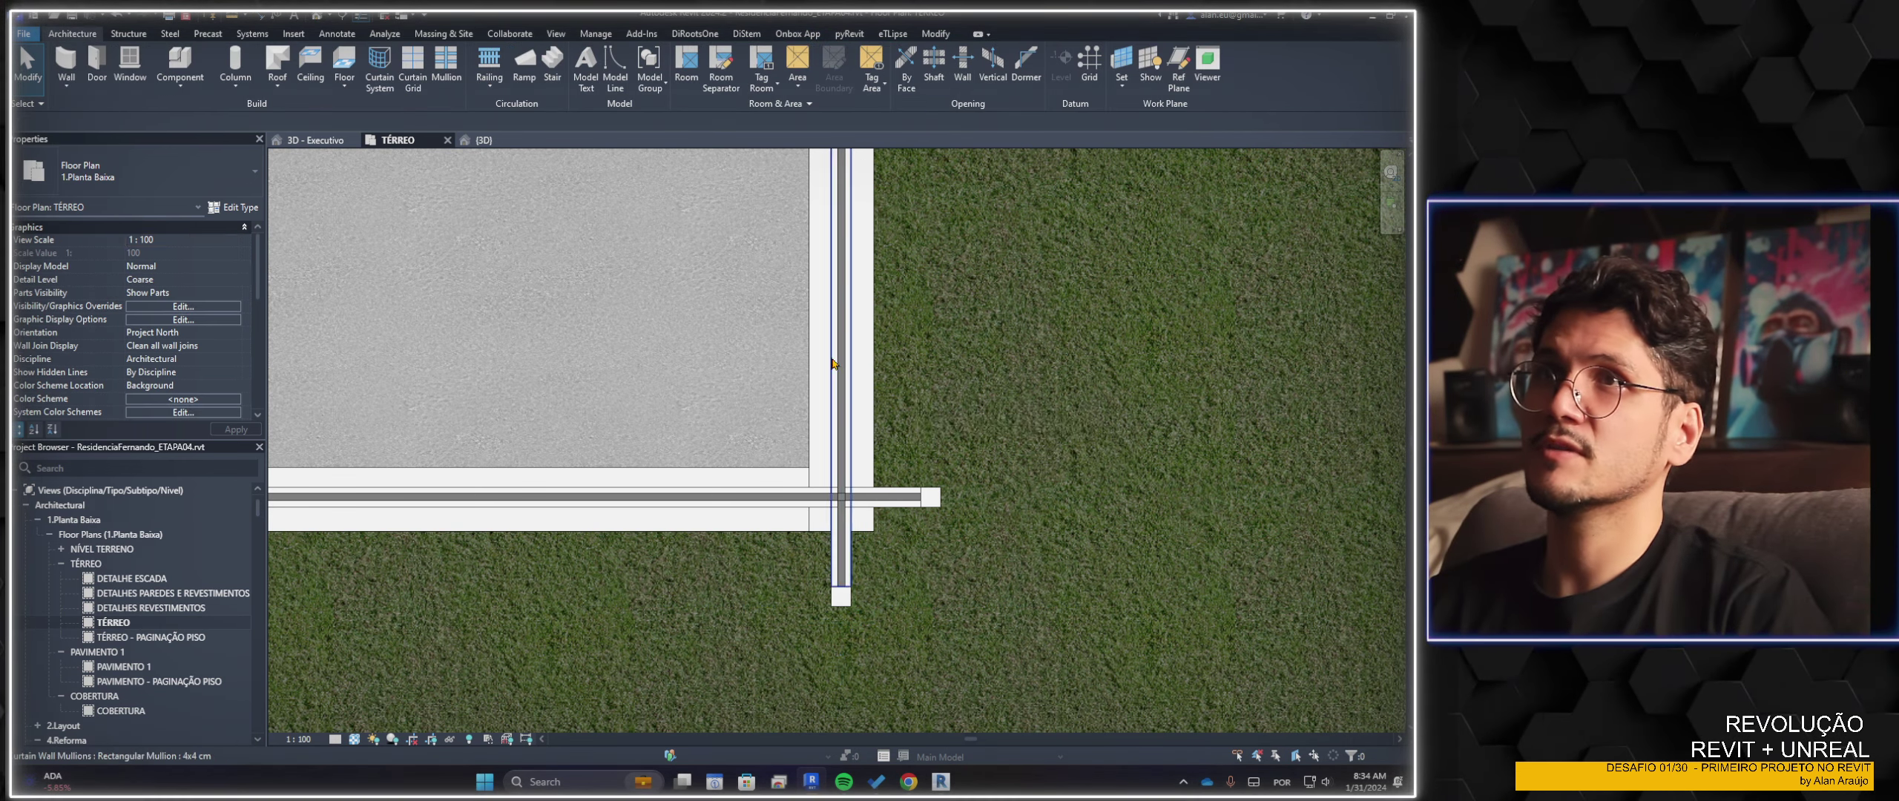
click(840, 563)
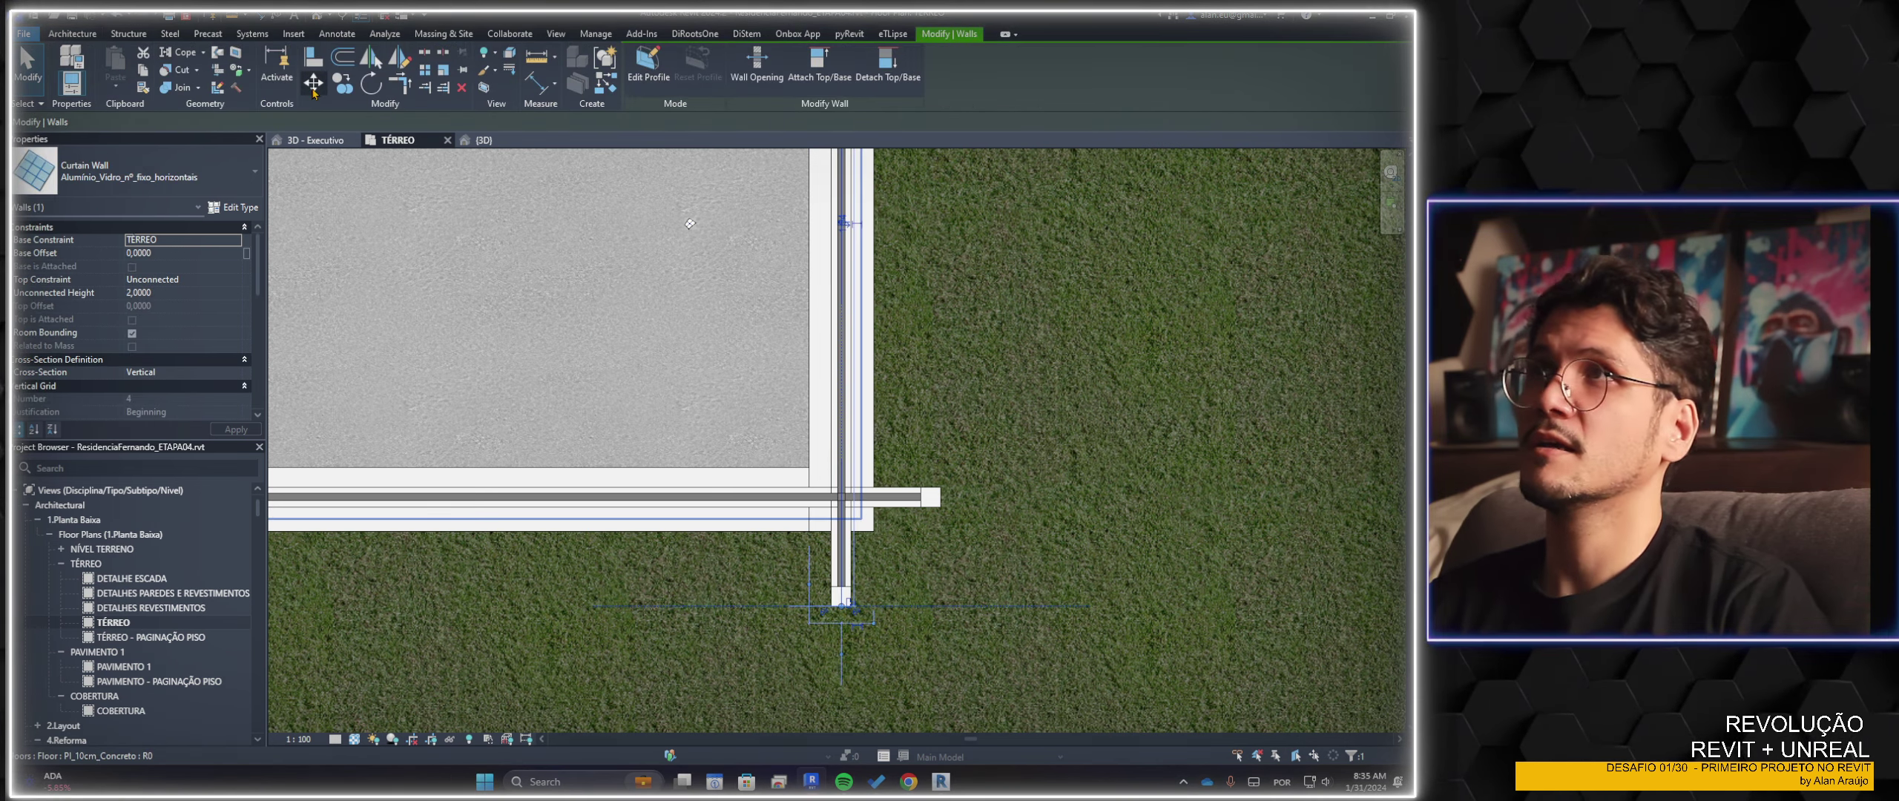
click(313, 83)
scroll(850, 638, up, 3)
scroll(847, 538, up, 2)
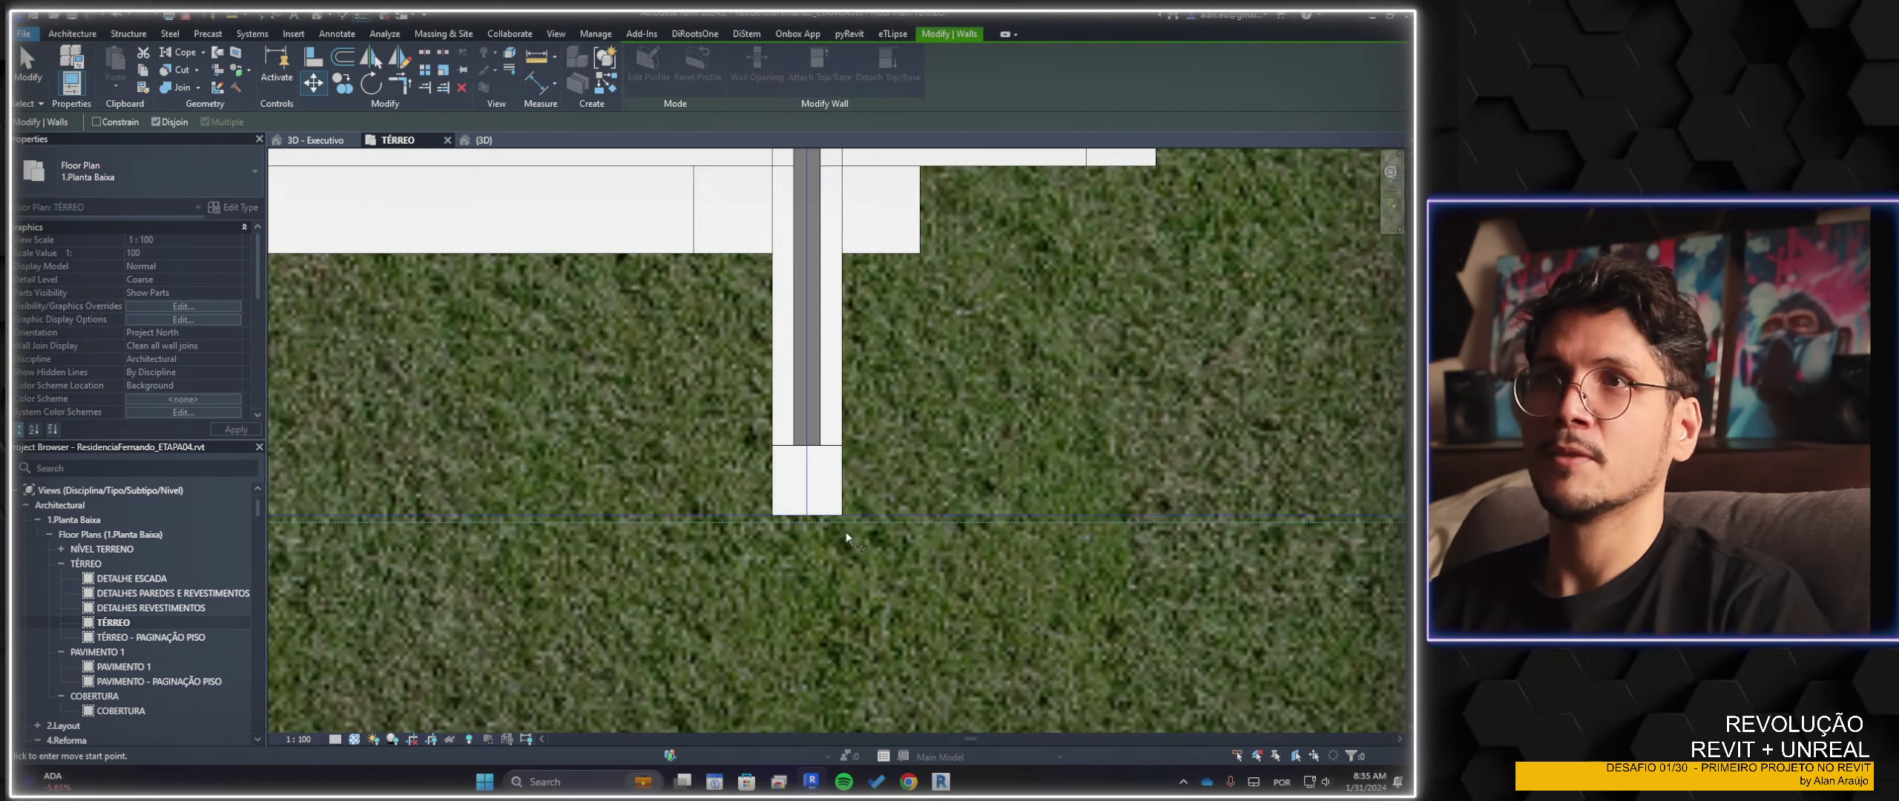
click(842, 516)
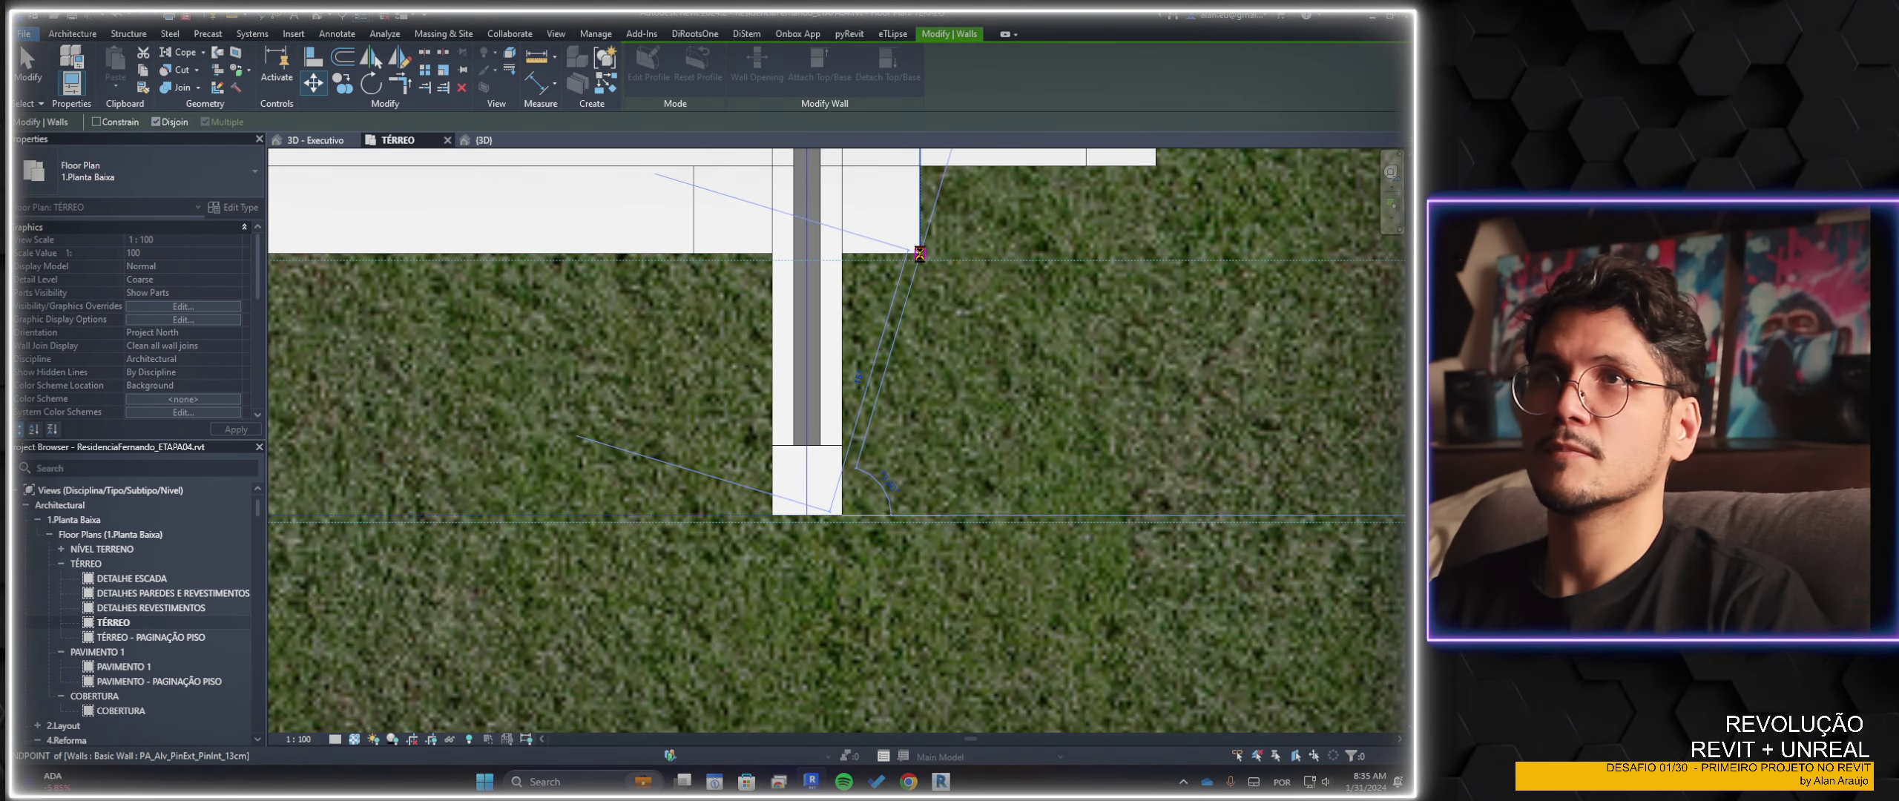
click(991, 419)
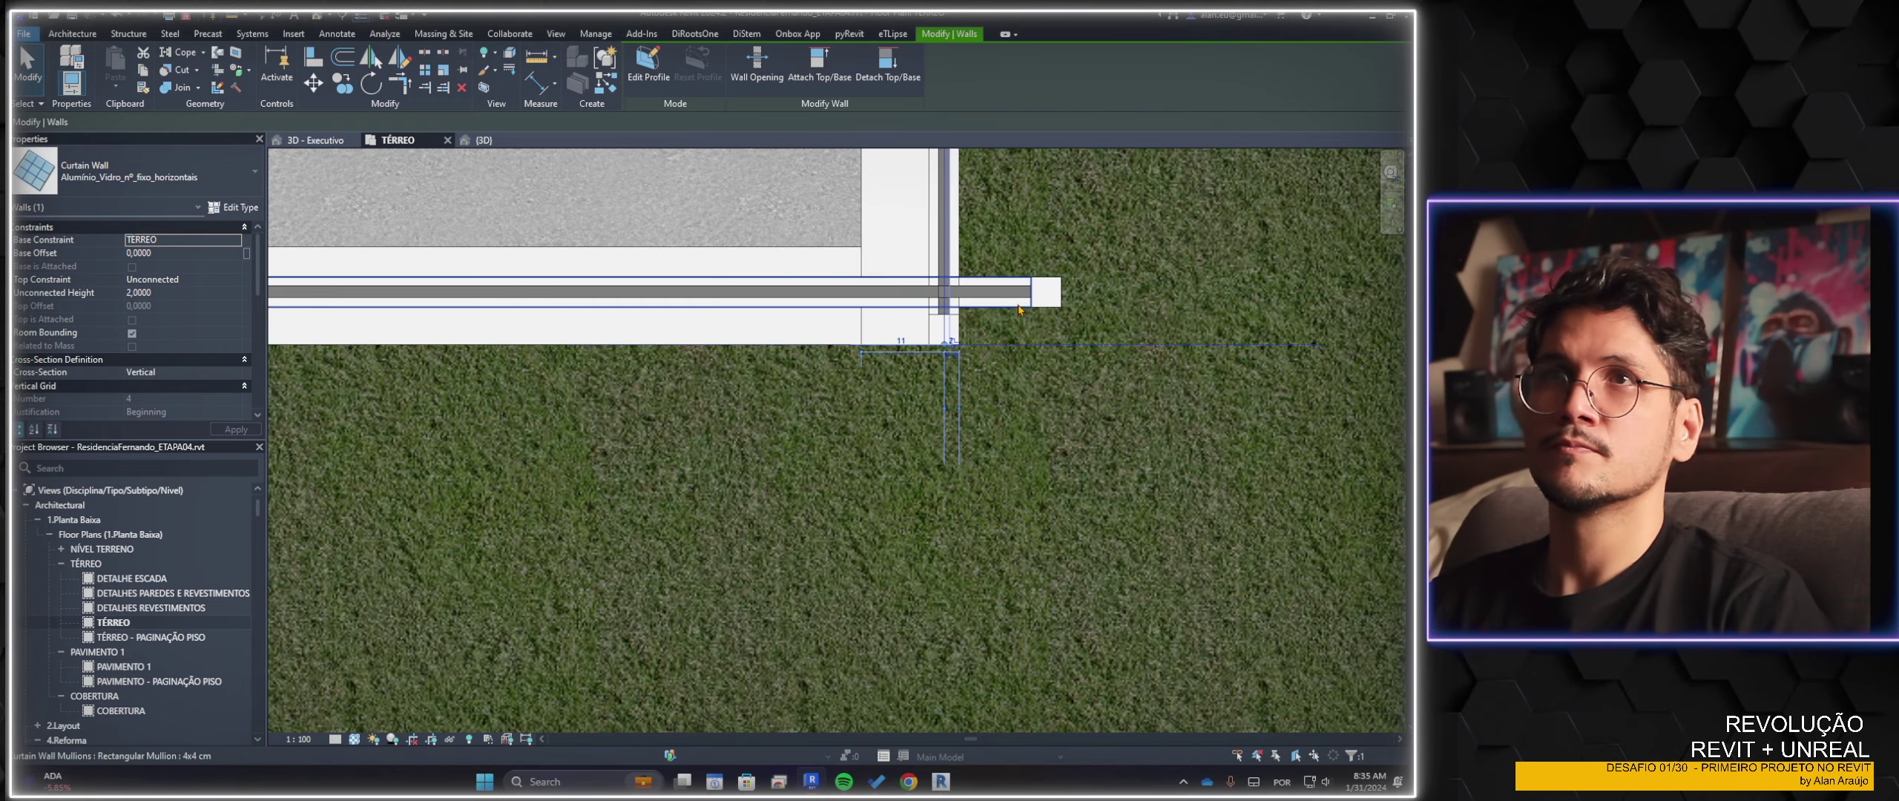
key(Escape)
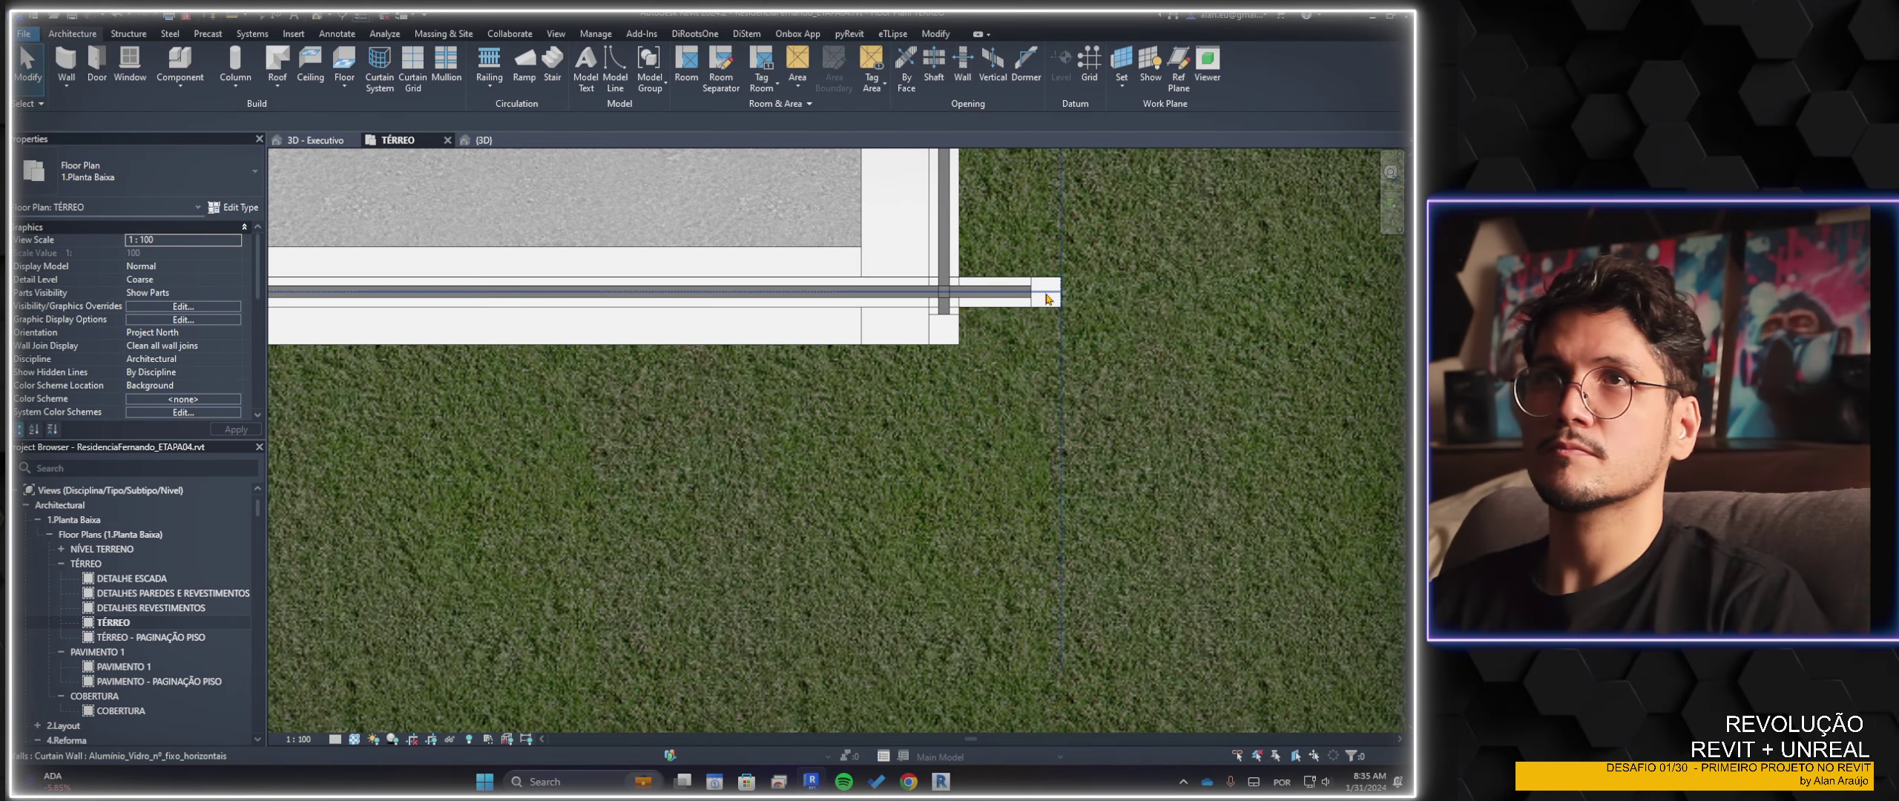
Move the curtain wall again so its end lands on the wall corner
click(1052, 298)
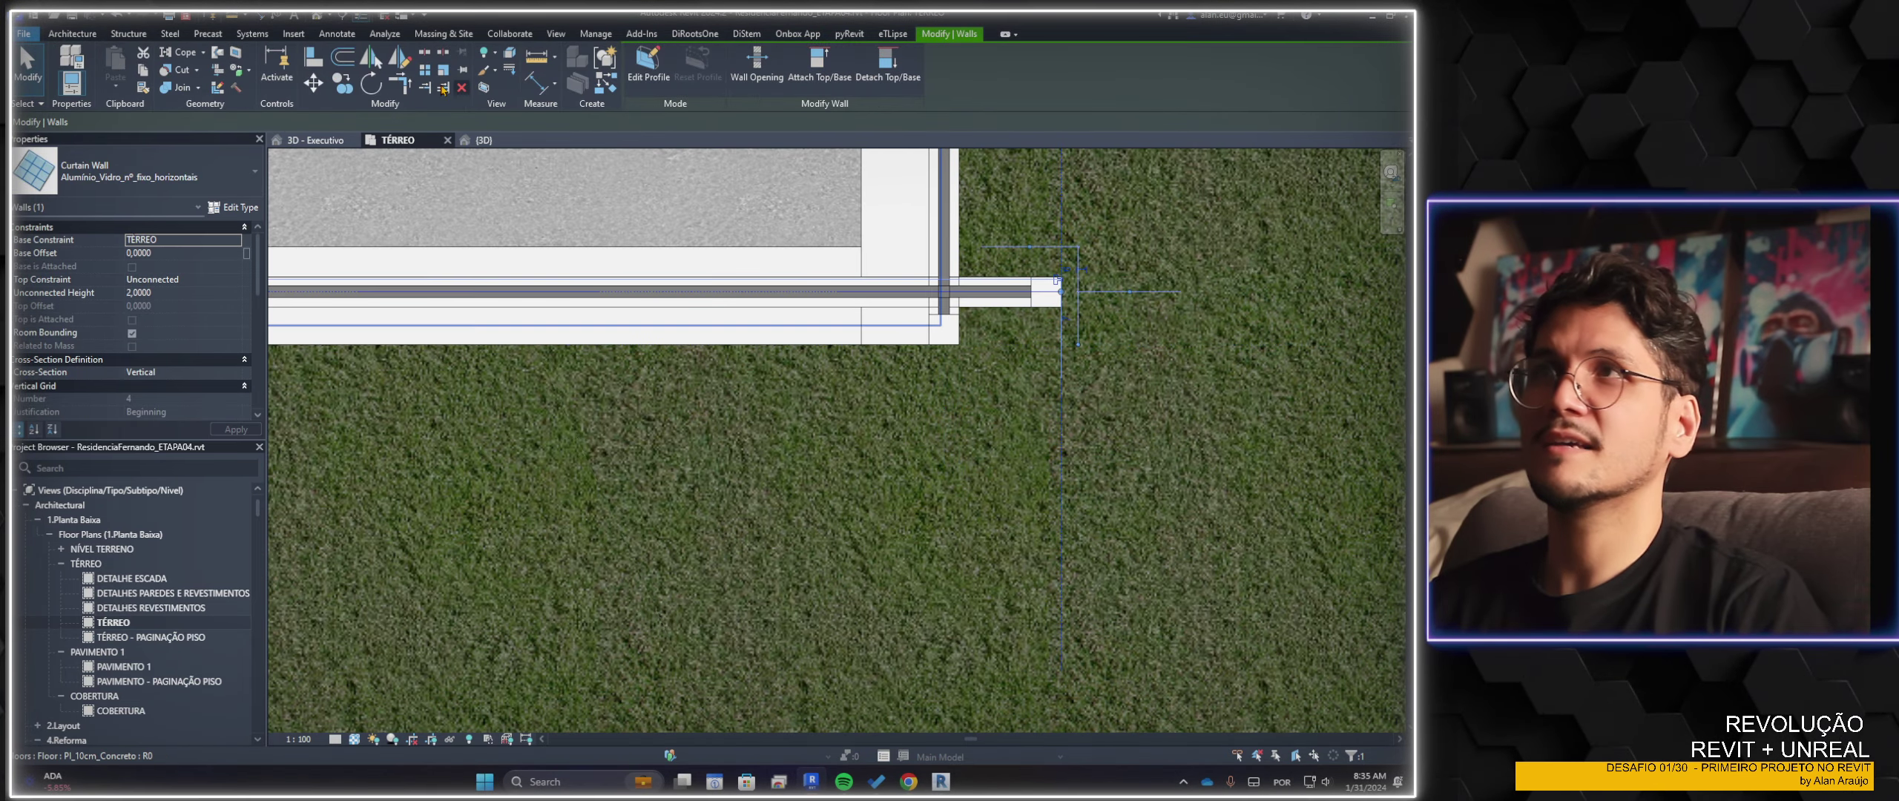
click(314, 83)
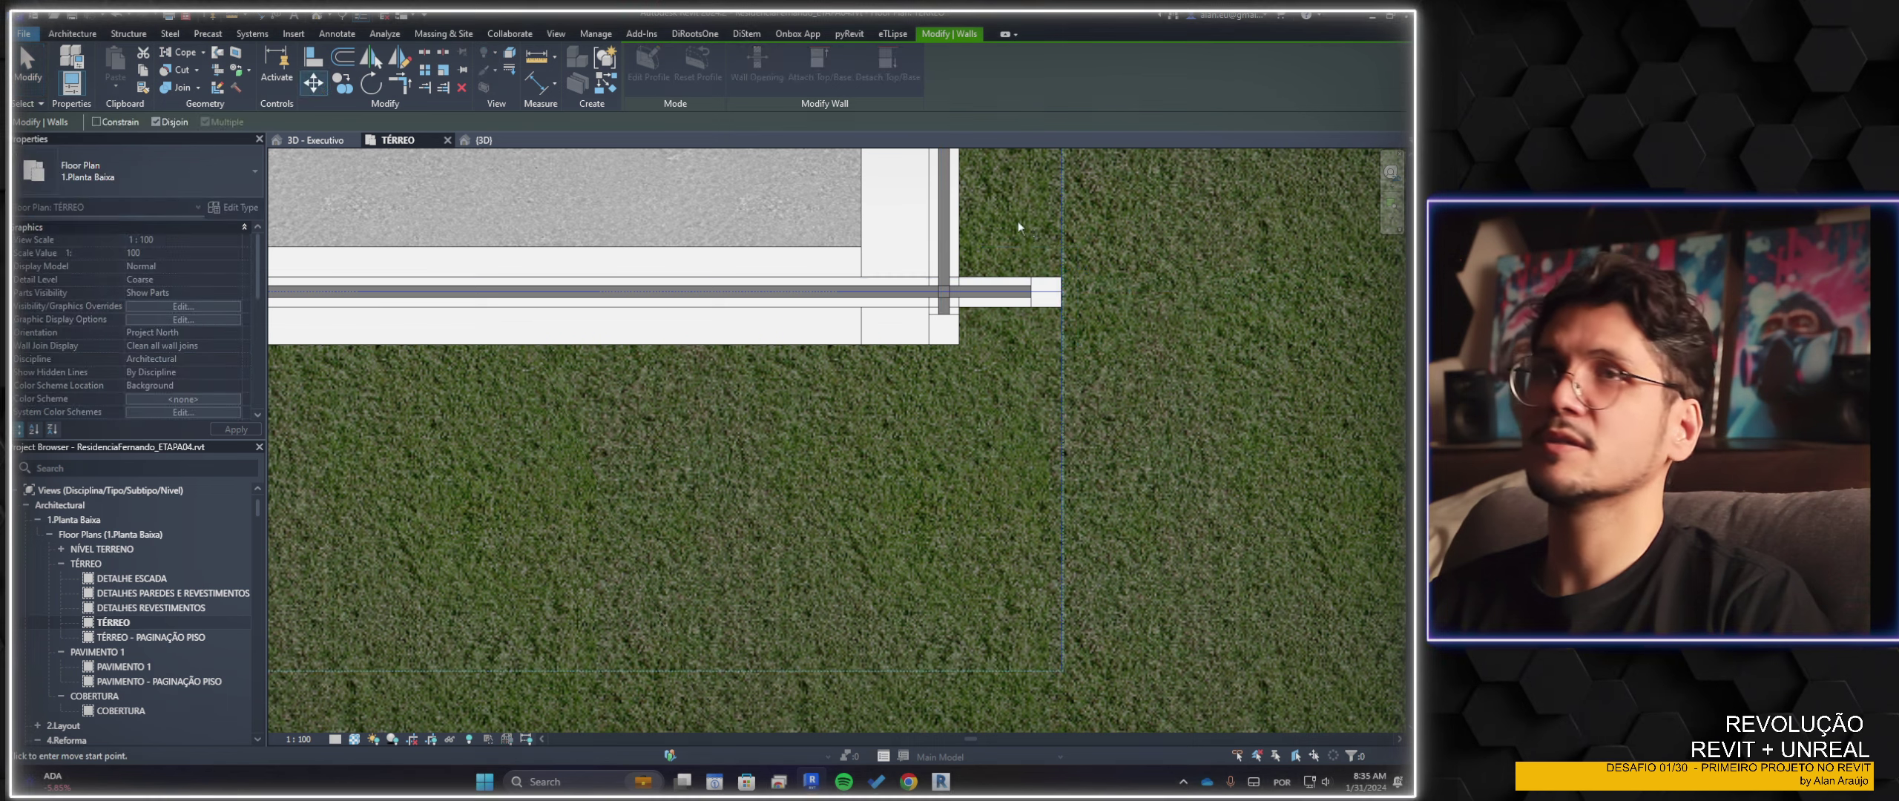
click(1062, 305)
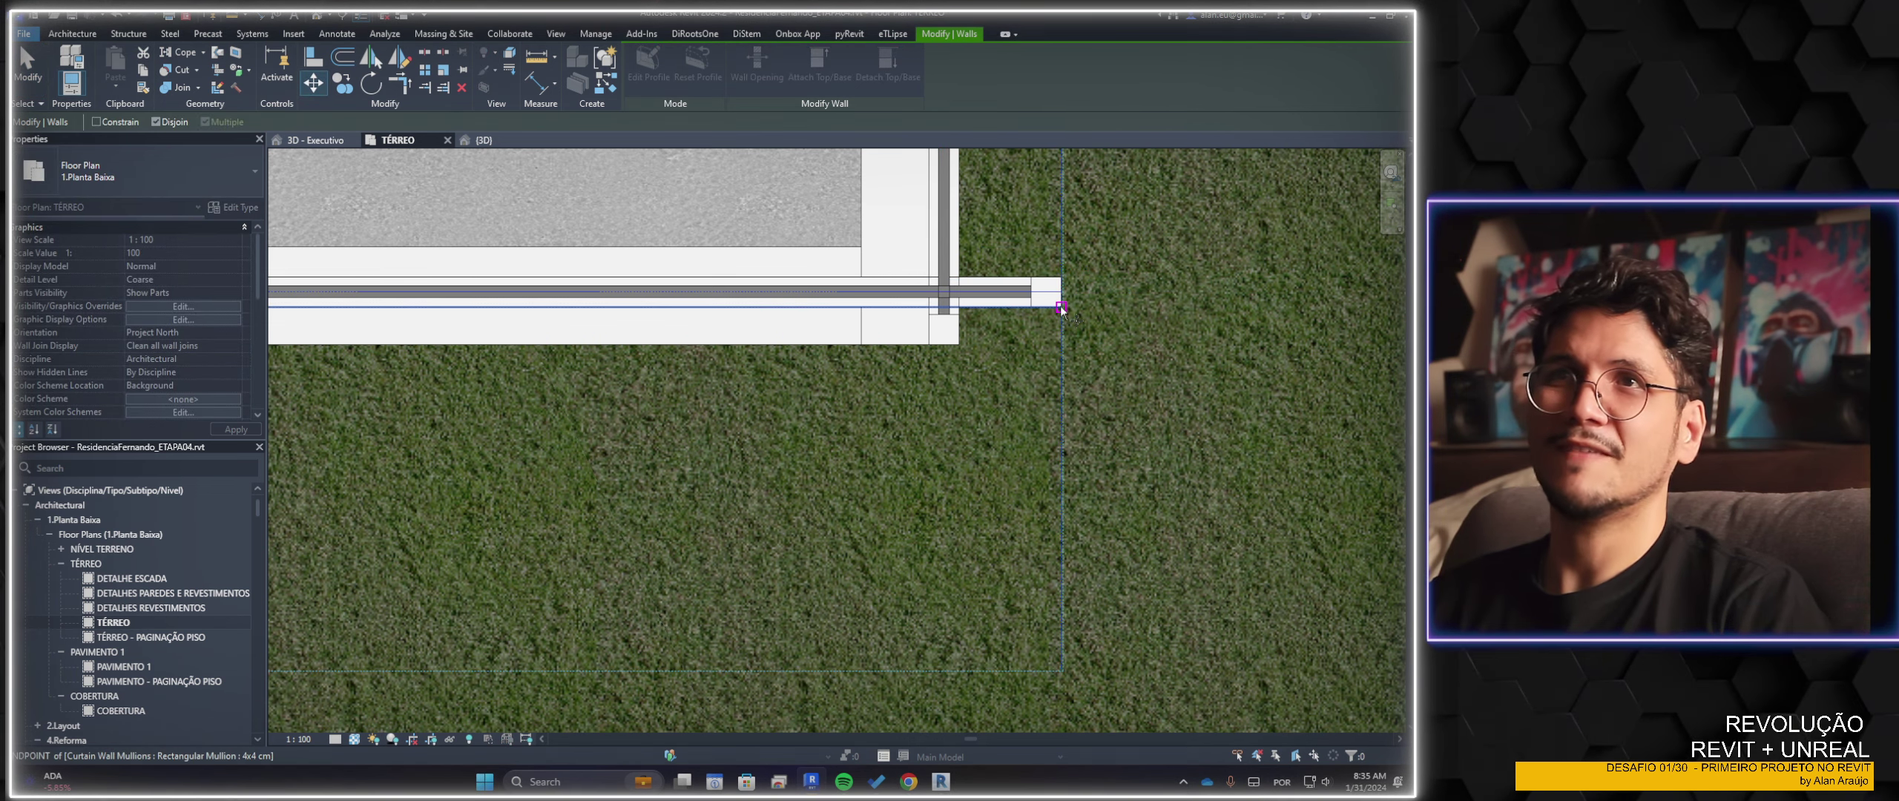
click(958, 345)
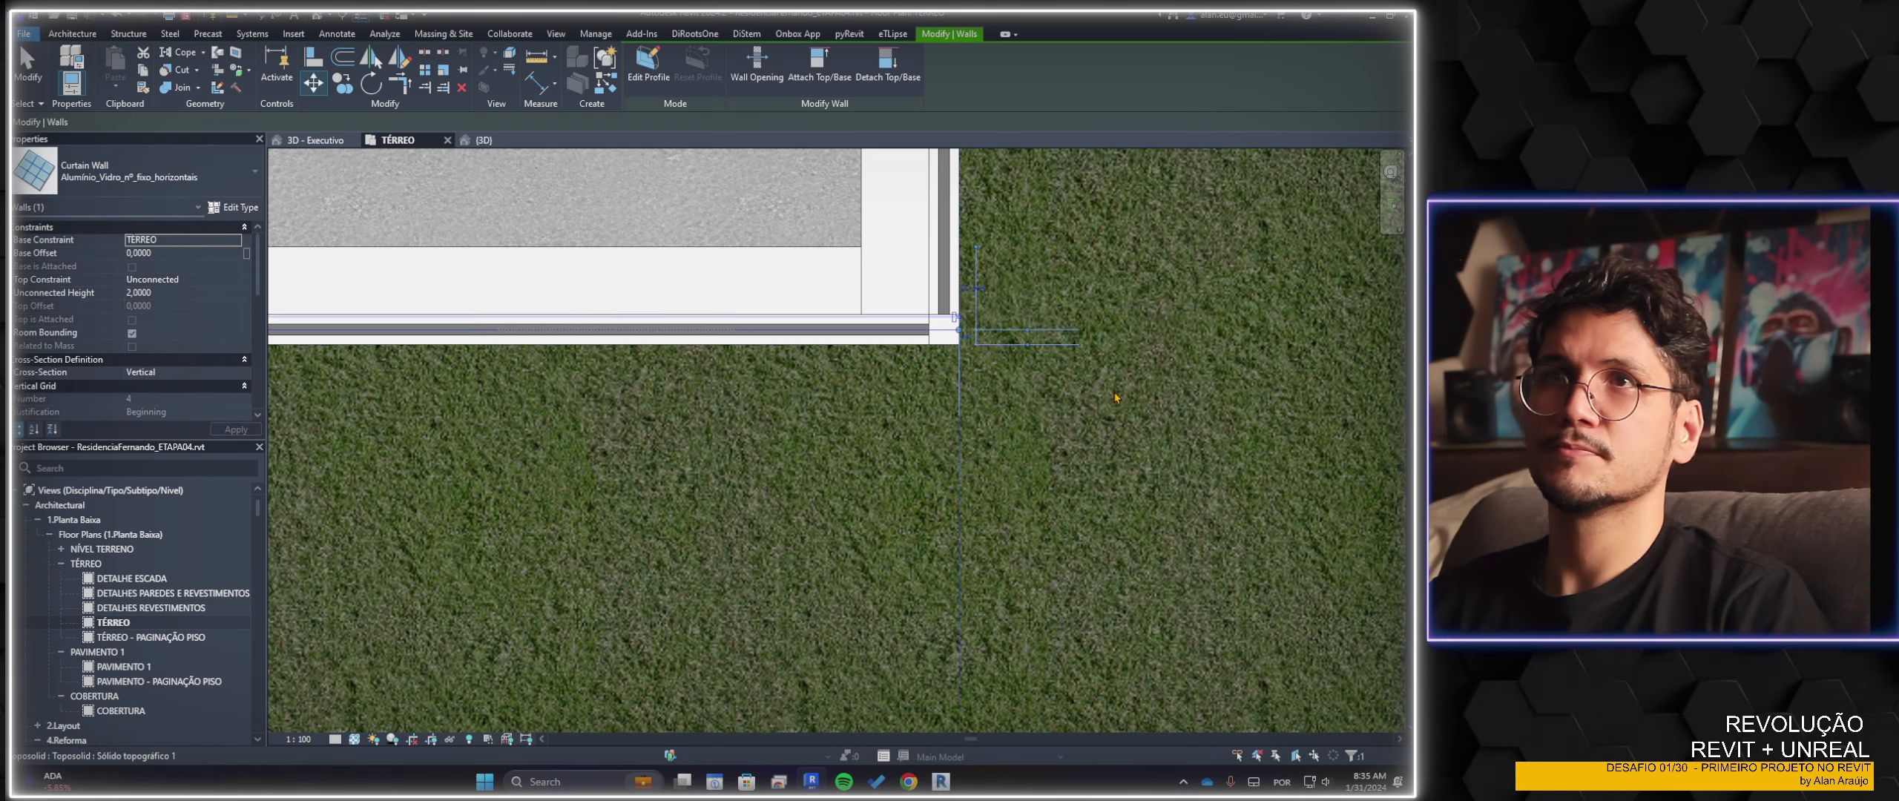
key(Escape)
mouse_move(980, 346)
middle_down()
mouse_move(940, 436)
mouse_move(883, 458)
middle_up()
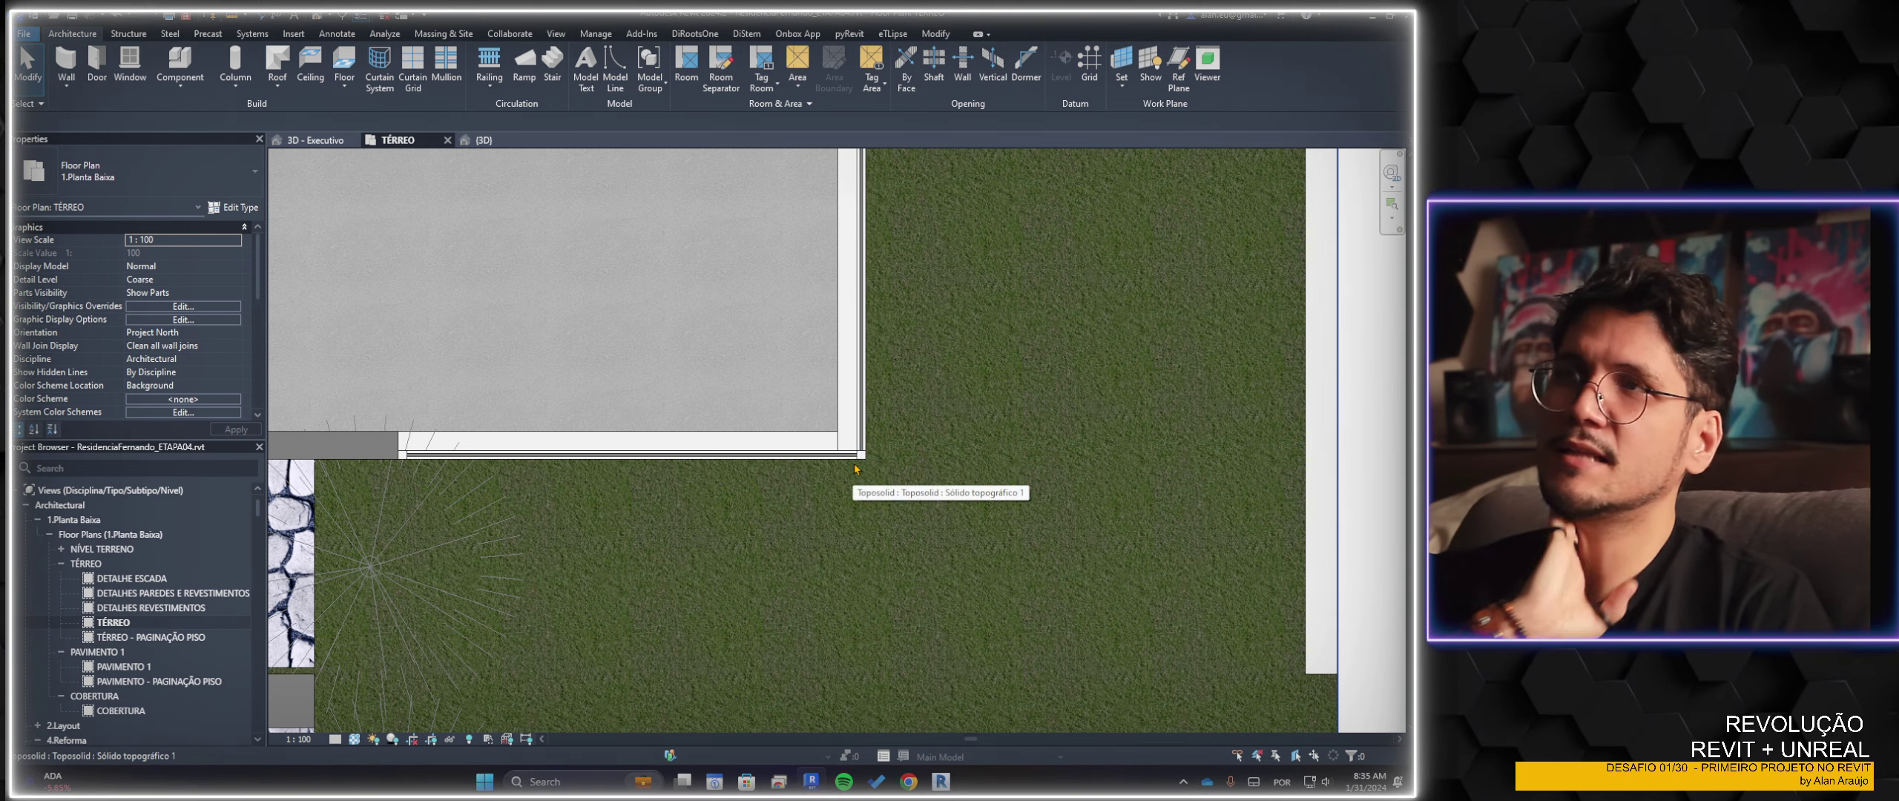
Set the horizontal curtain wall's length to 1,50
click(754, 464)
text(1,)
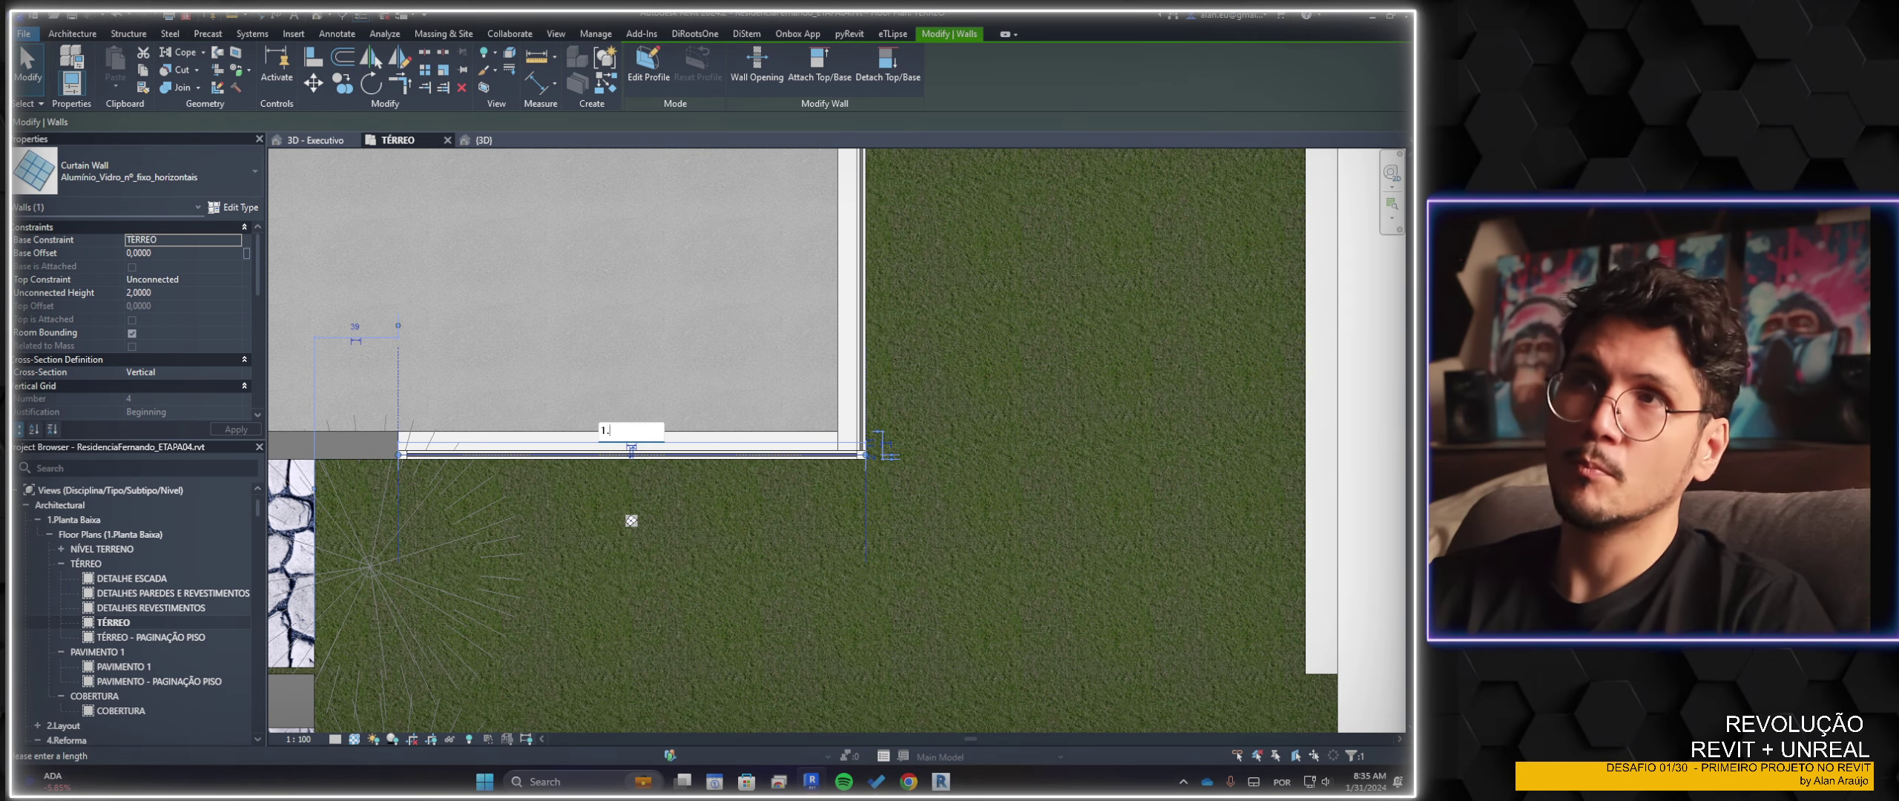
text(5)
key(Return)
Move the vertical curtain wall with MV so it meets the opening's corner
click(860, 386)
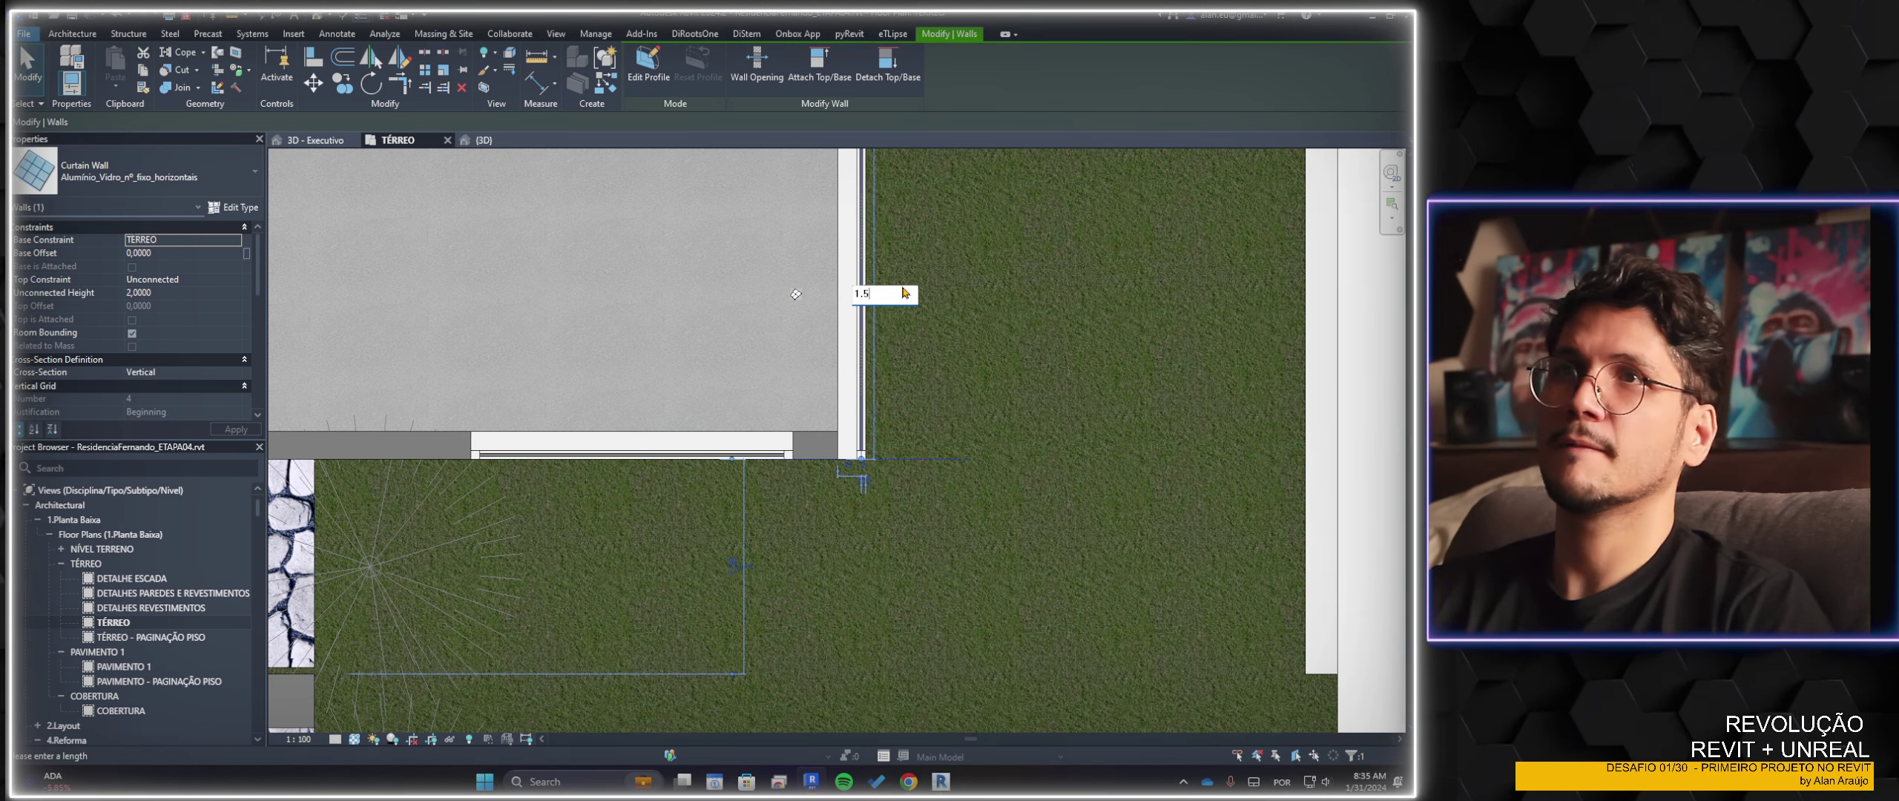
click(313, 83)
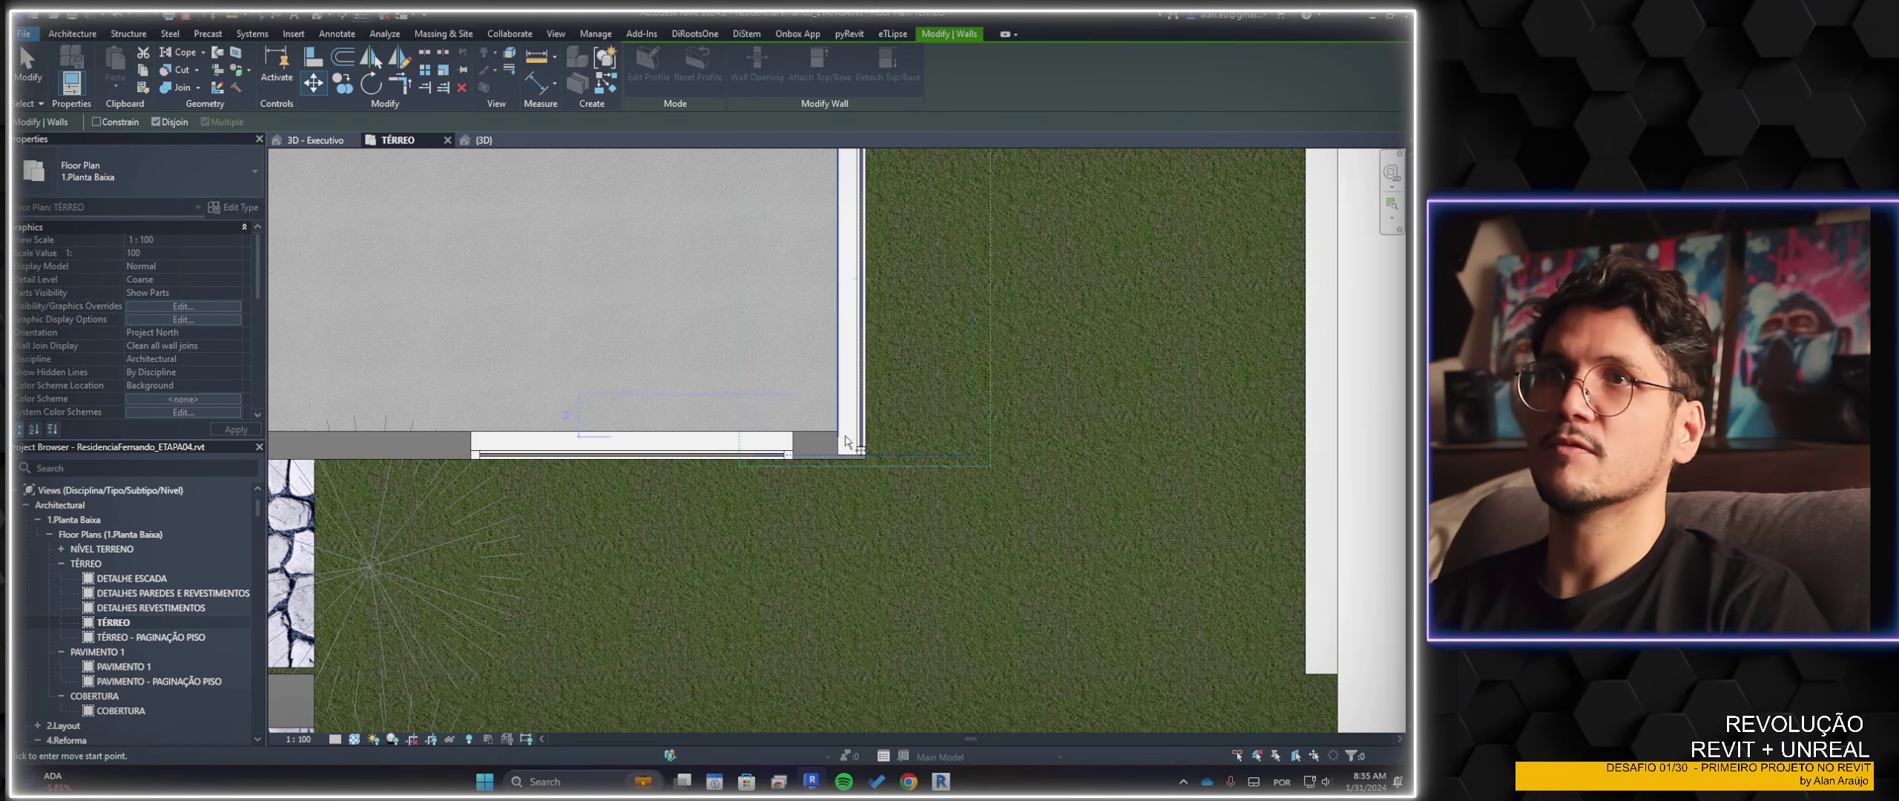
scroll(902, 512, up, 3)
scroll(901, 512, up, 2)
click(900, 522)
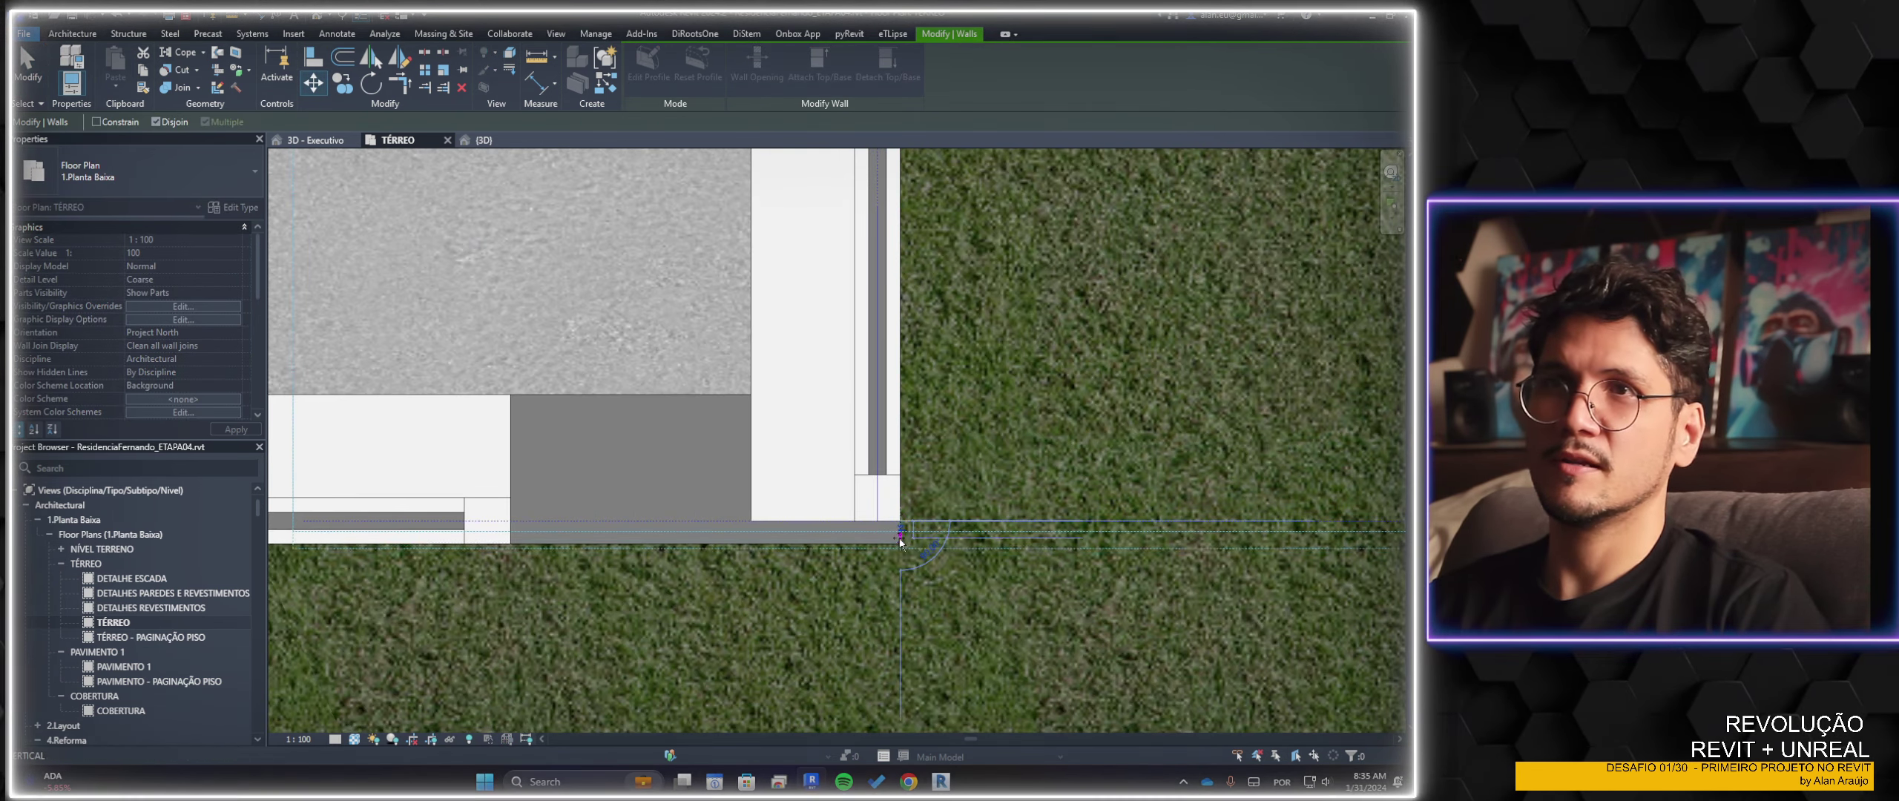
click(877, 583)
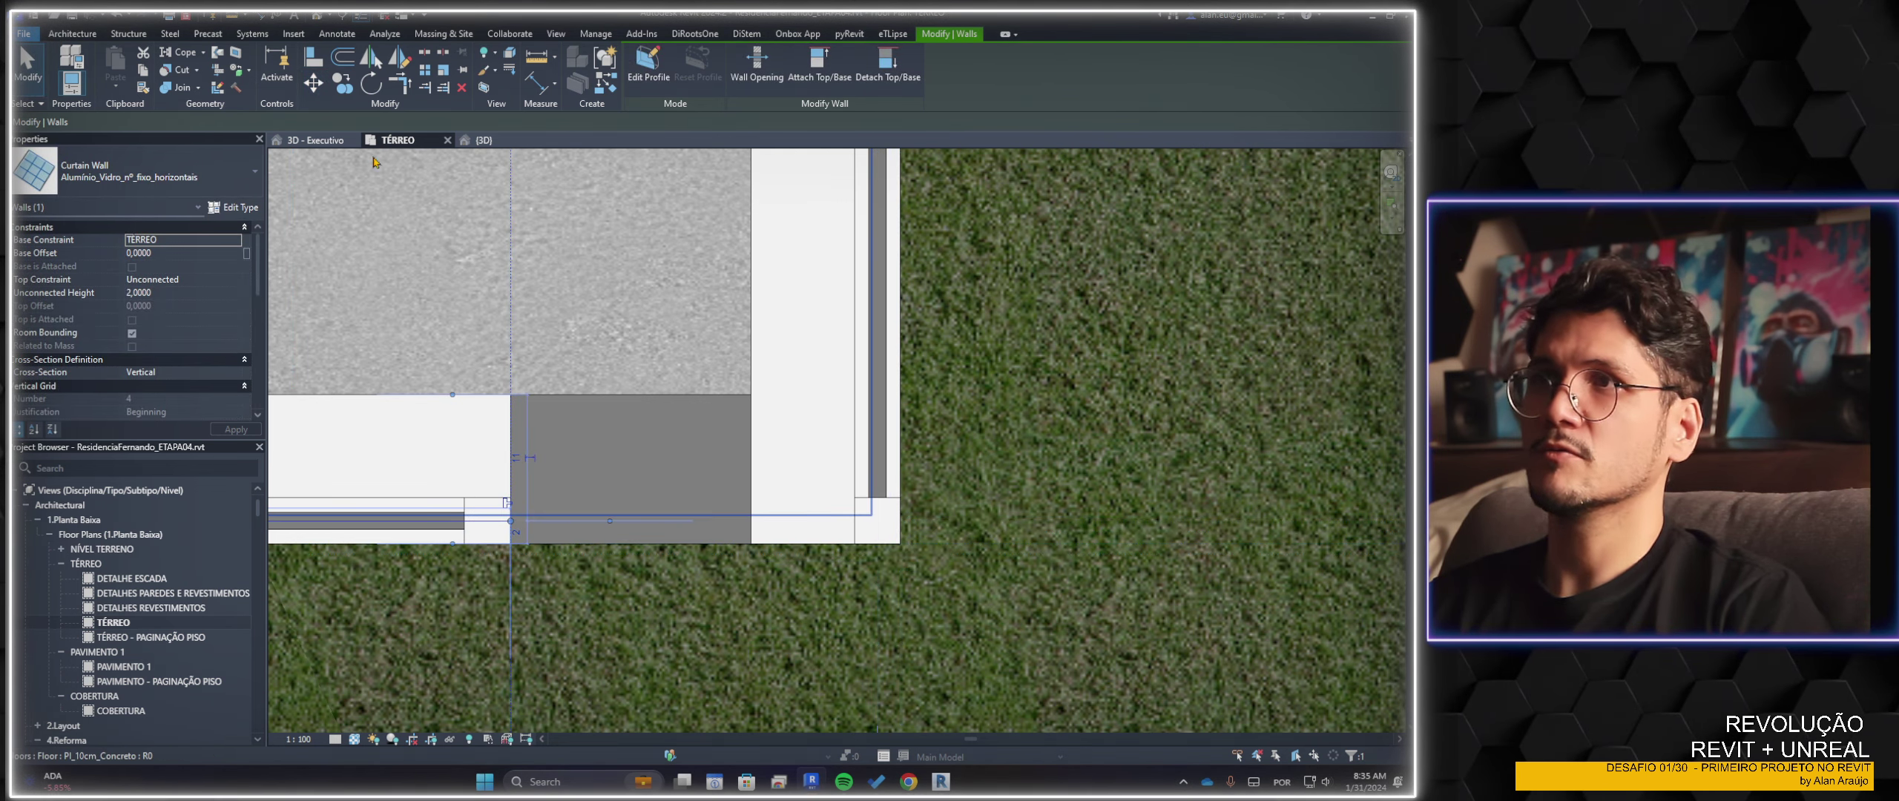
key(m)
key(v)
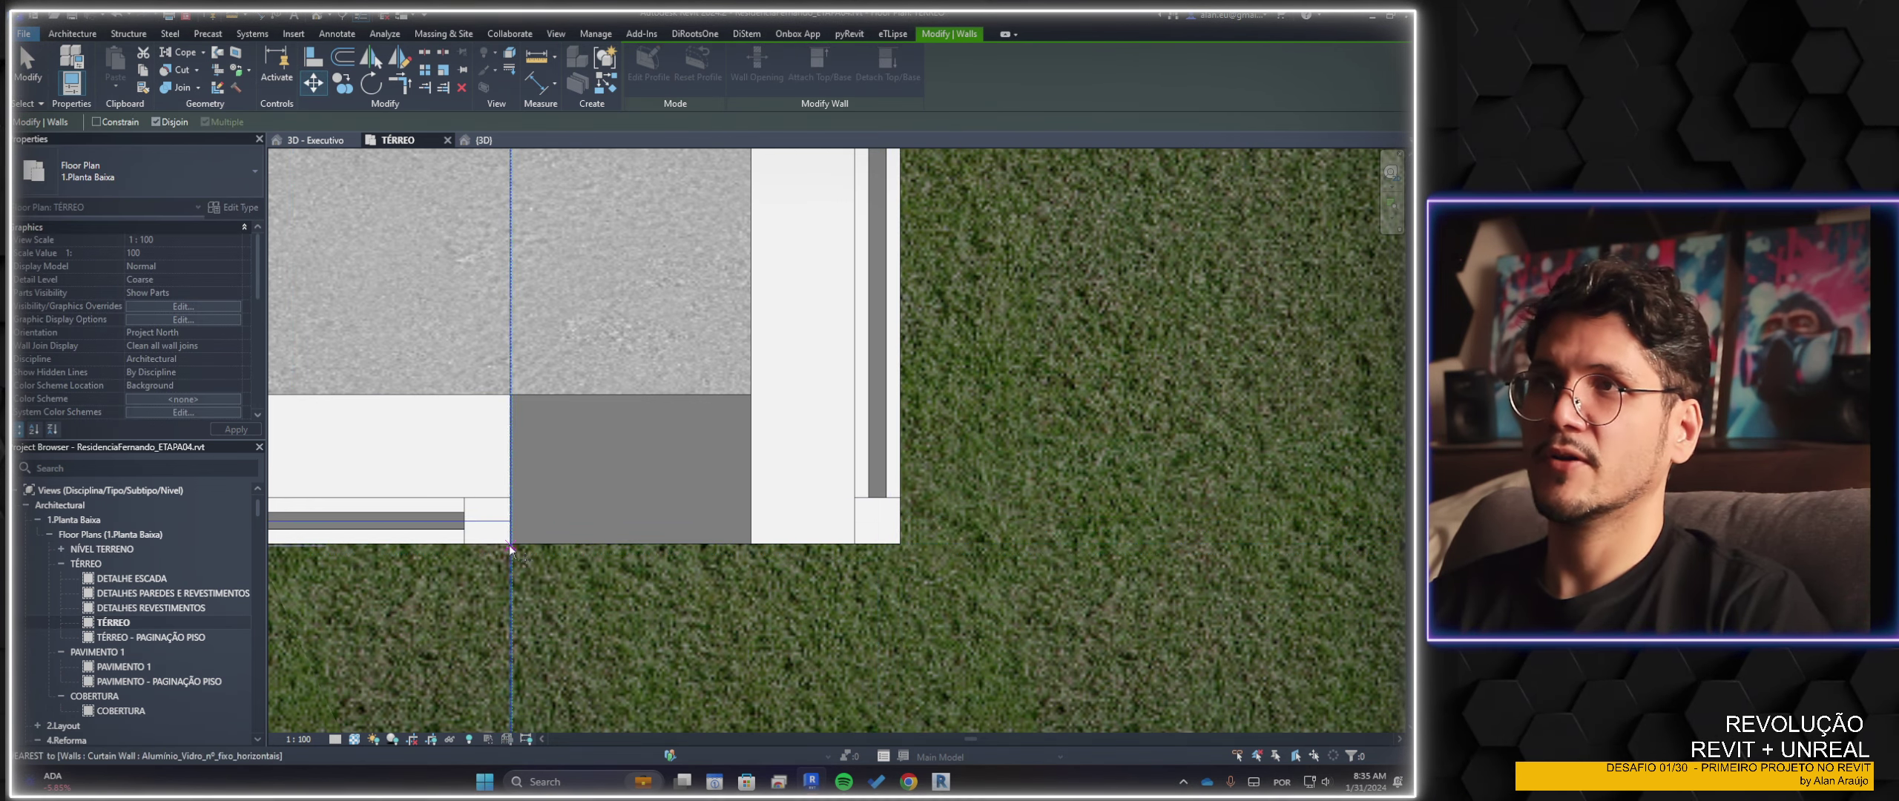
click(510, 549)
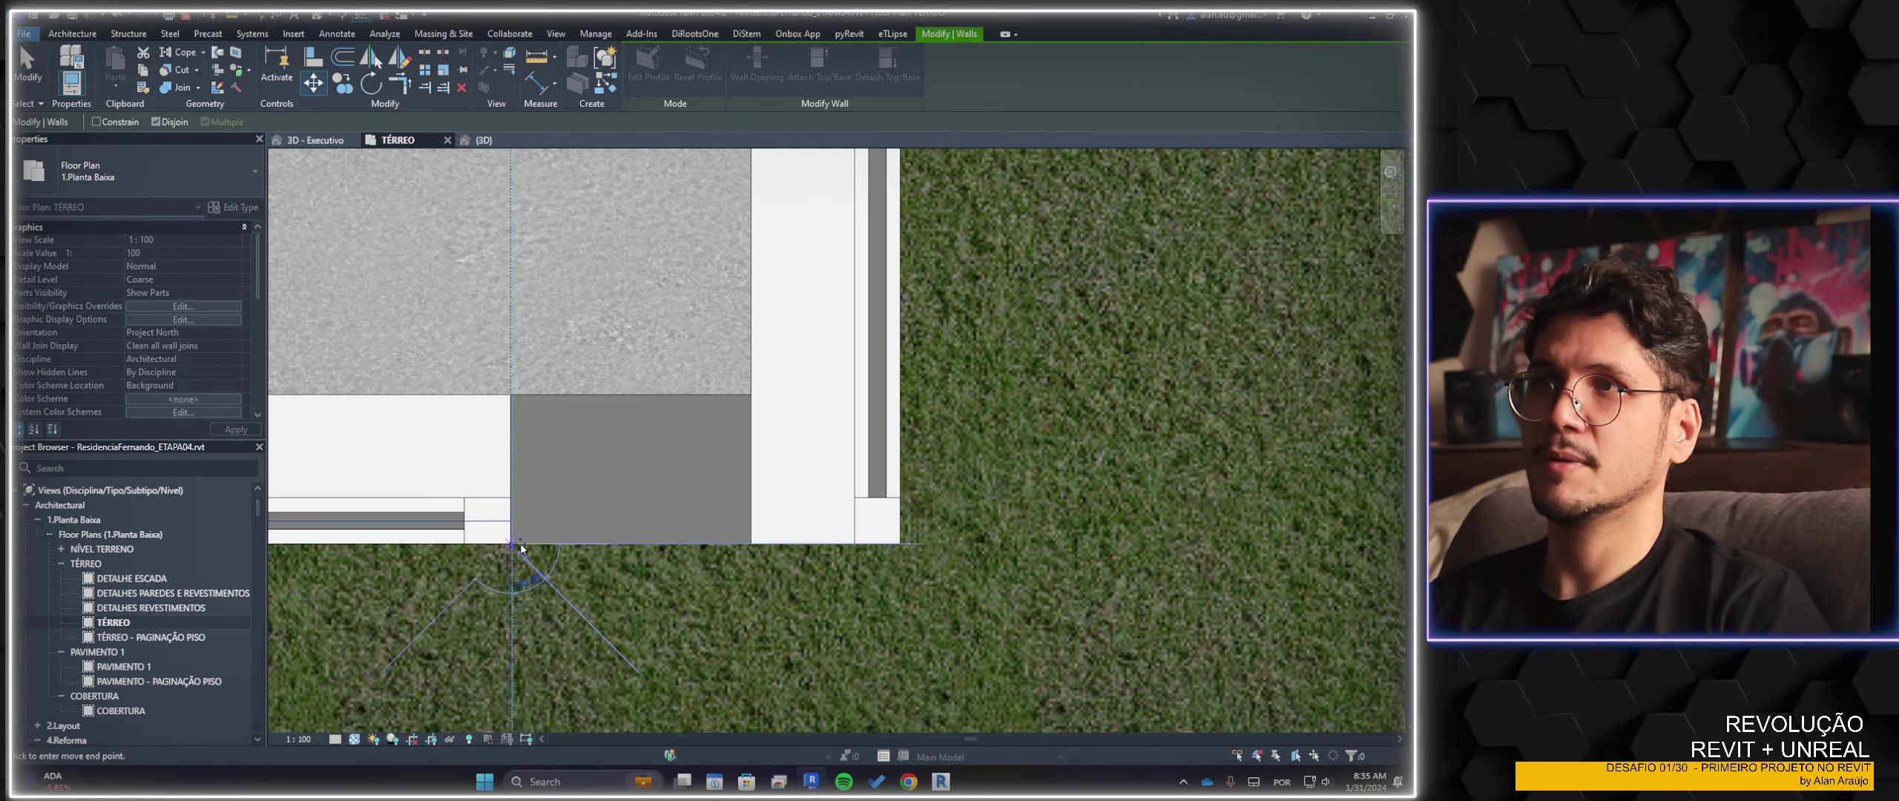
click(897, 547)
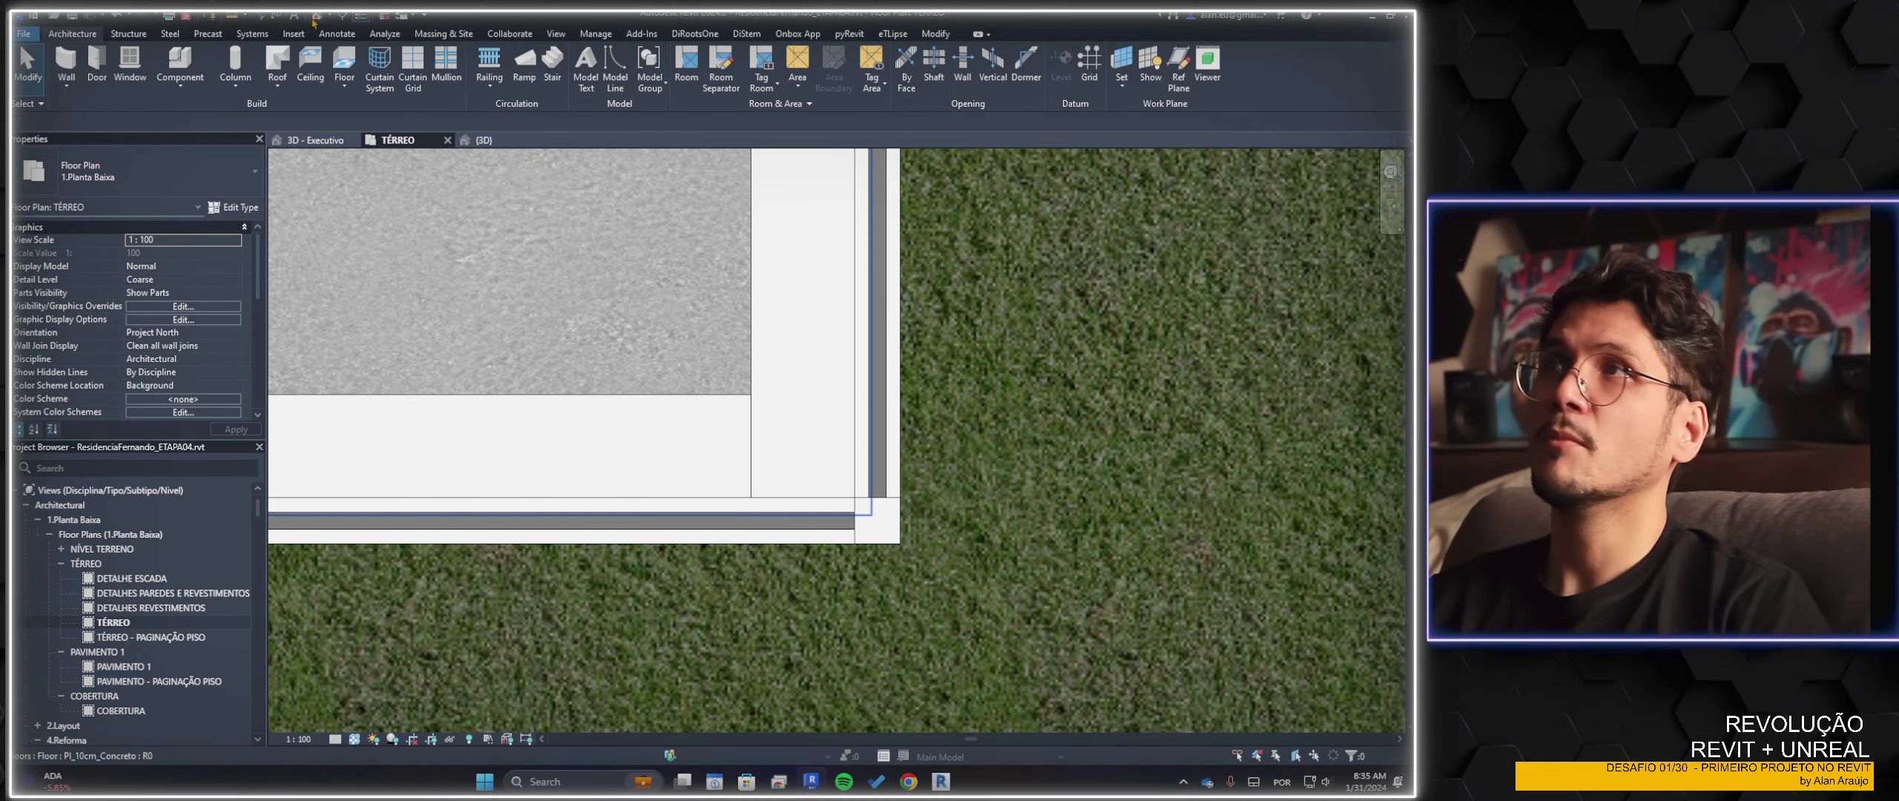
Set both corner curtain walls' Top Constraint to Up to level: COBERTURA
click(313, 18)
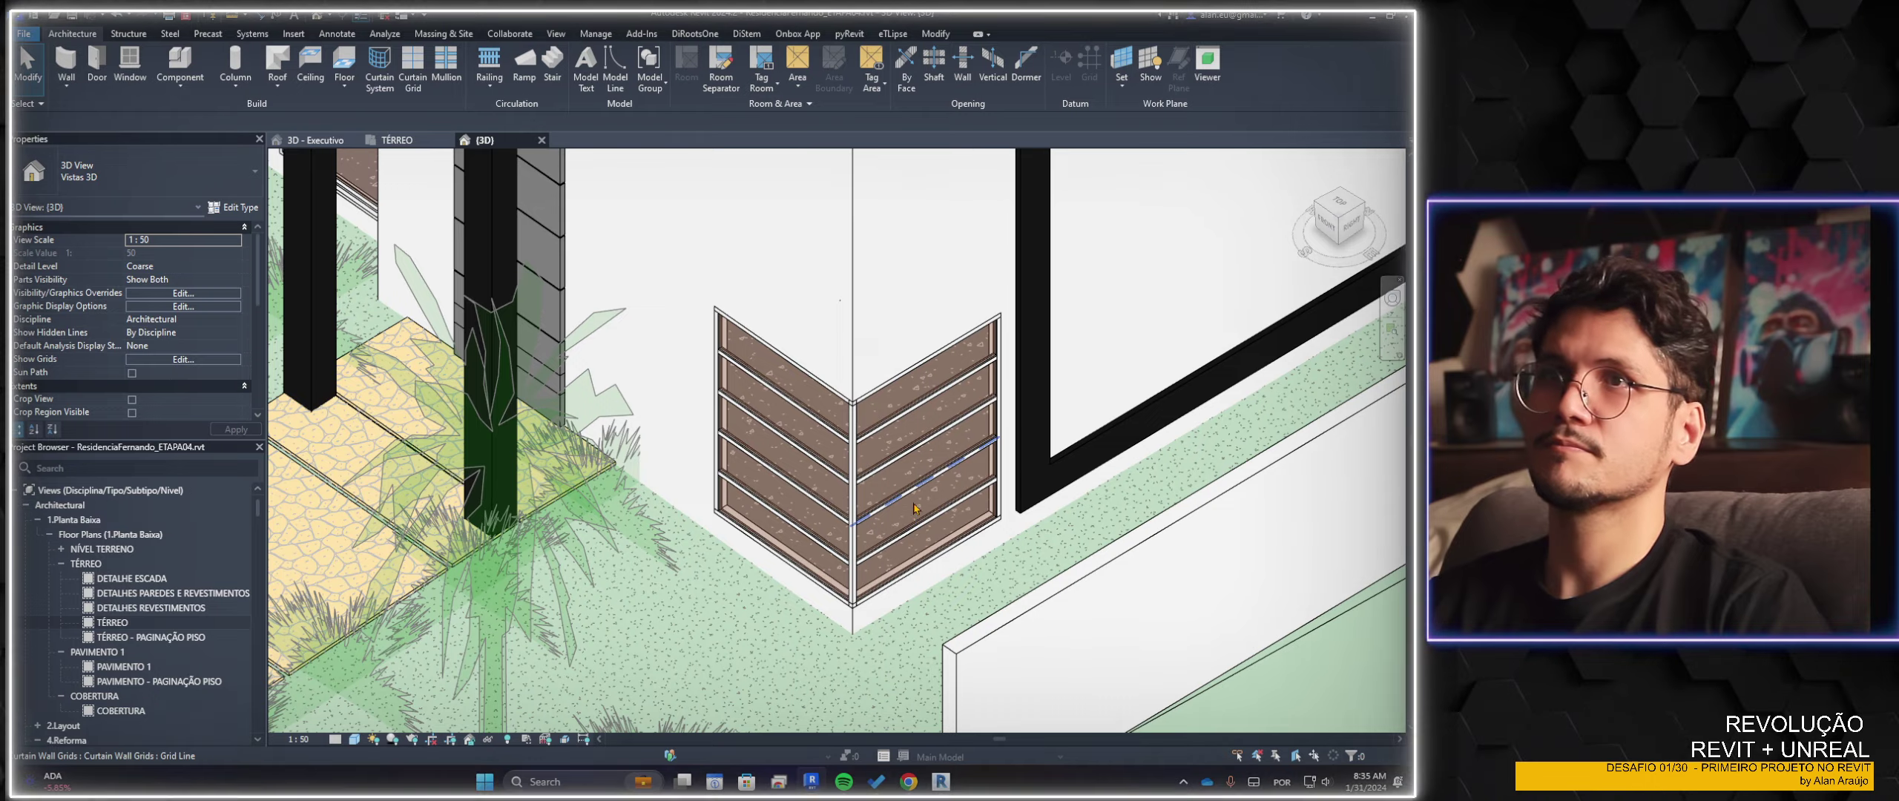
shift+middle_drag(882, 388, 933, 374)
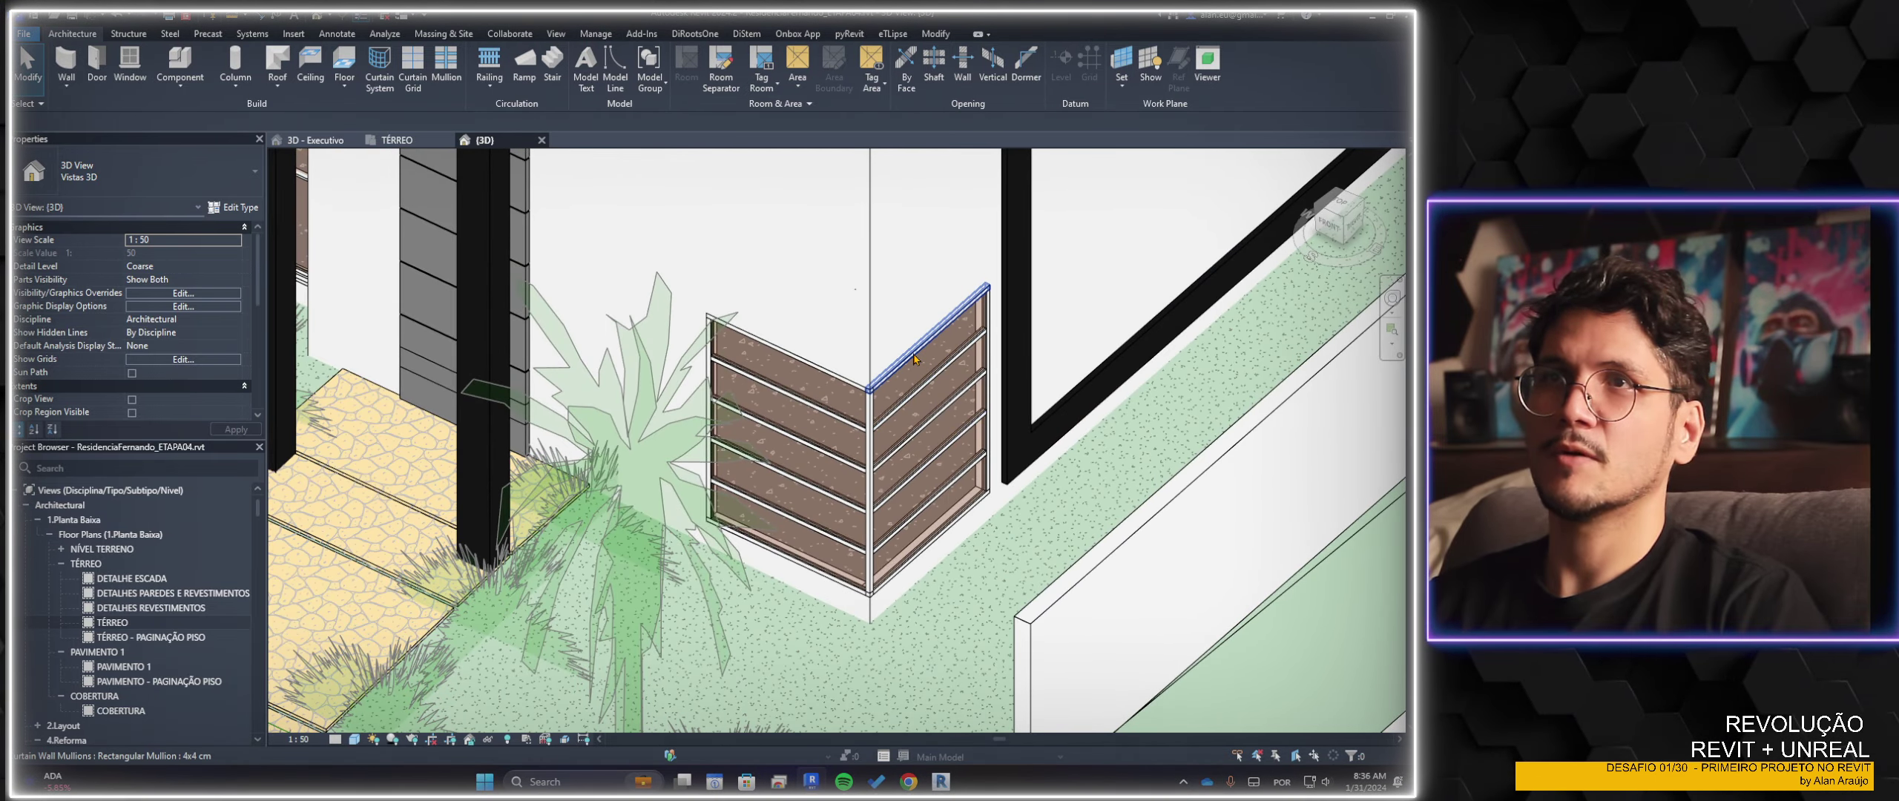
key(Tab)
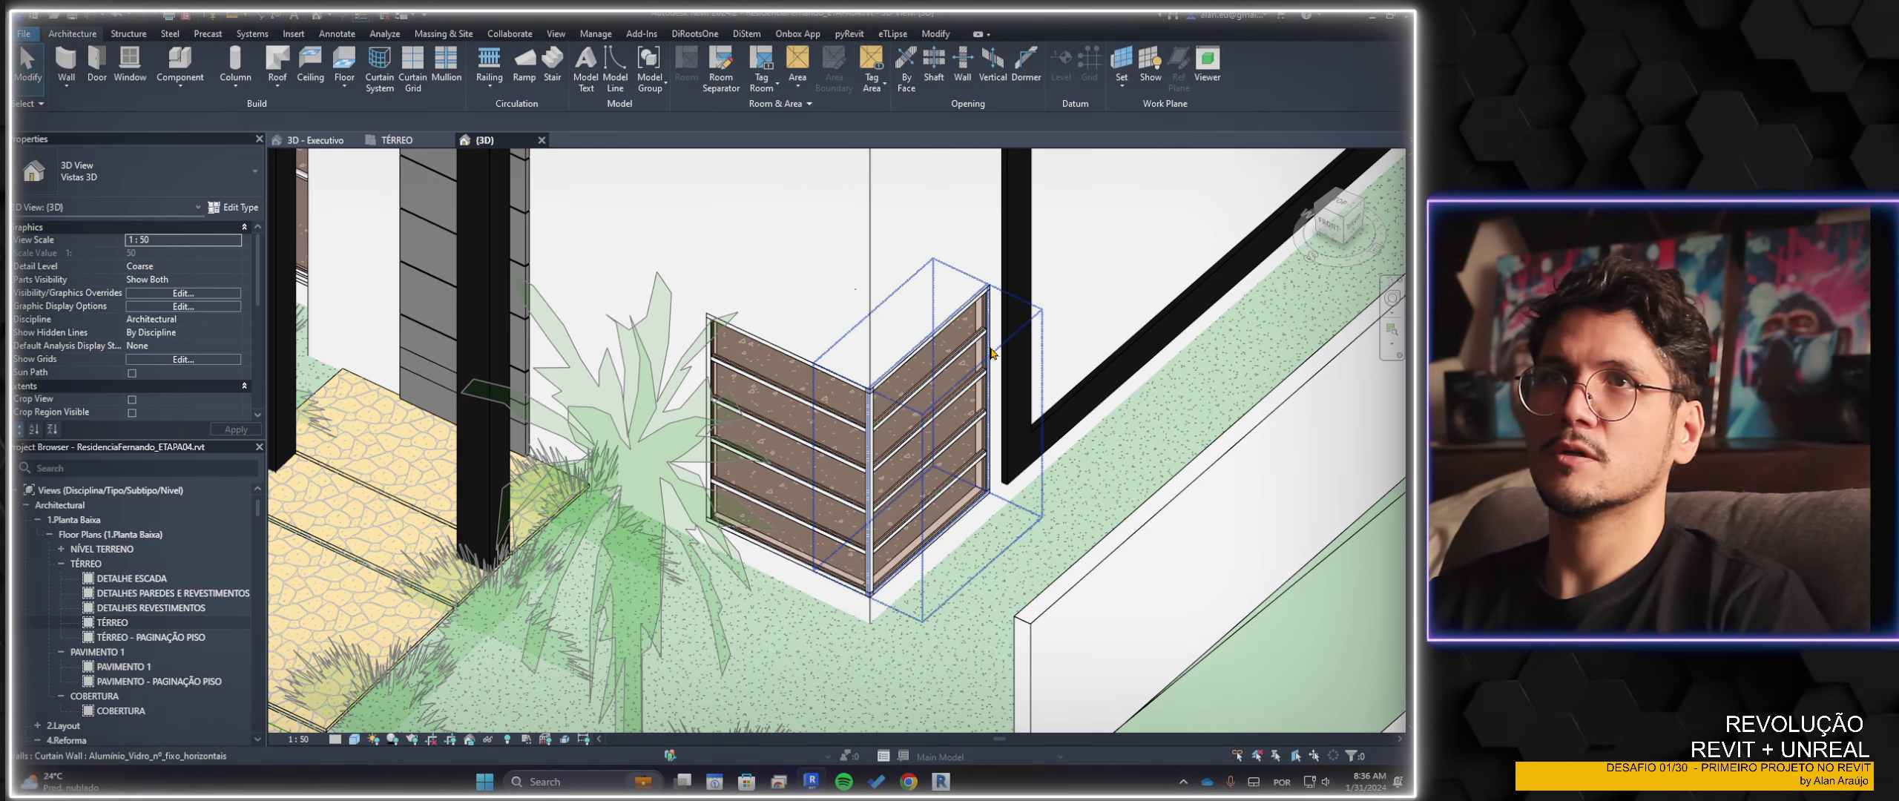
key(Tab)
click(1029, 382)
ctrl+click(1028, 382)
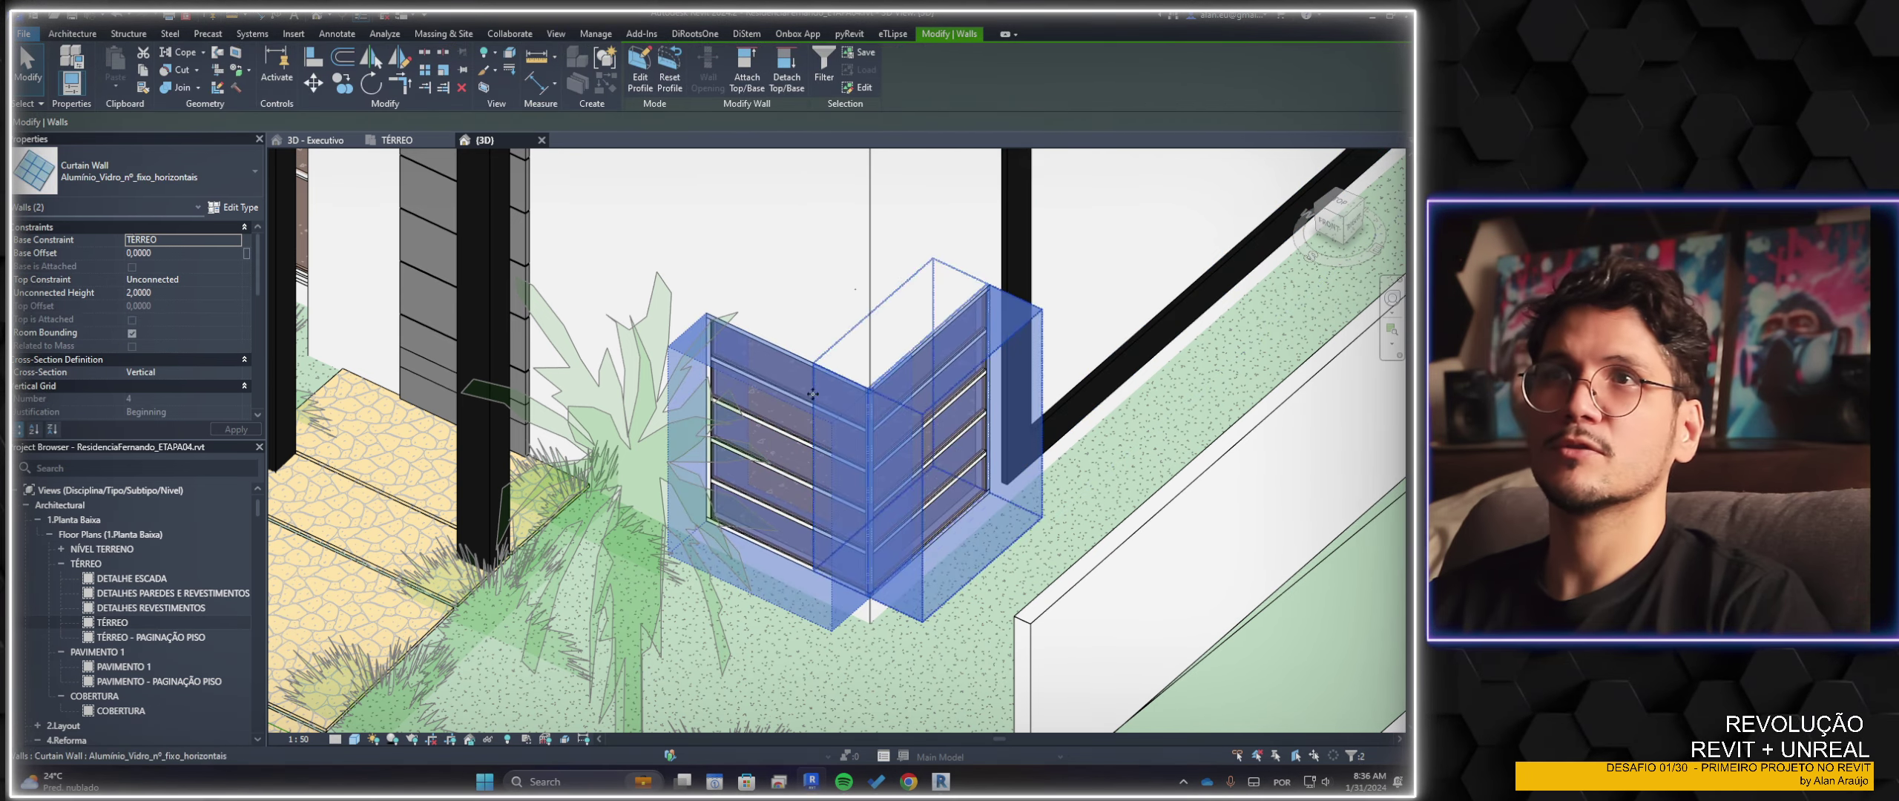
scroll(1003, 473, down, 5)
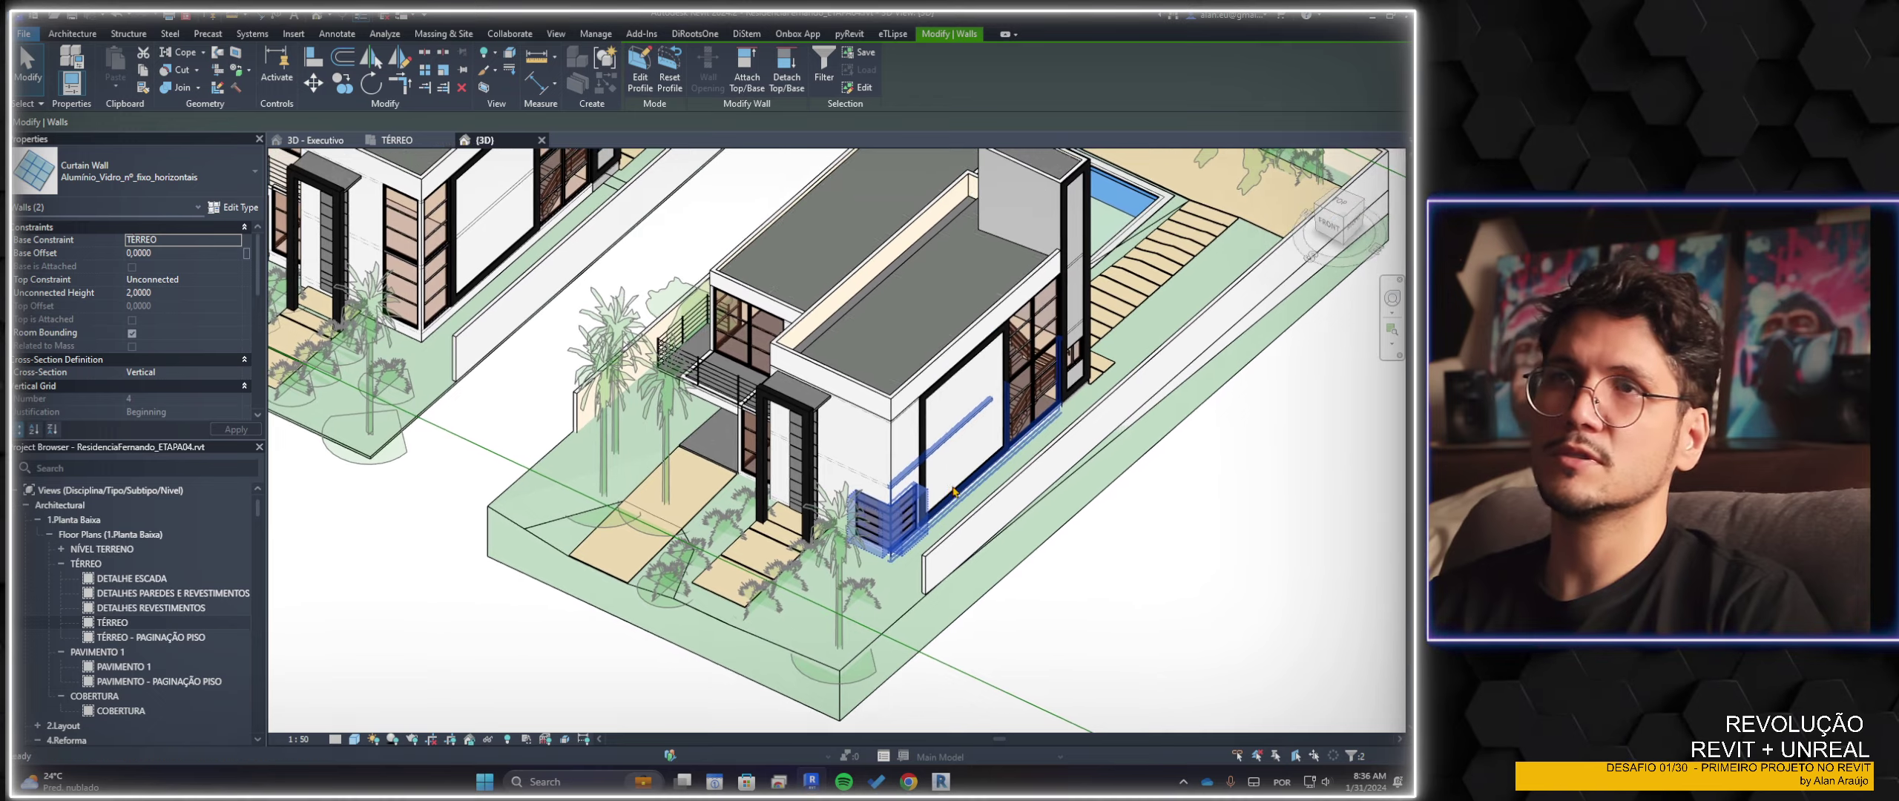
scroll(1003, 472, up, 4)
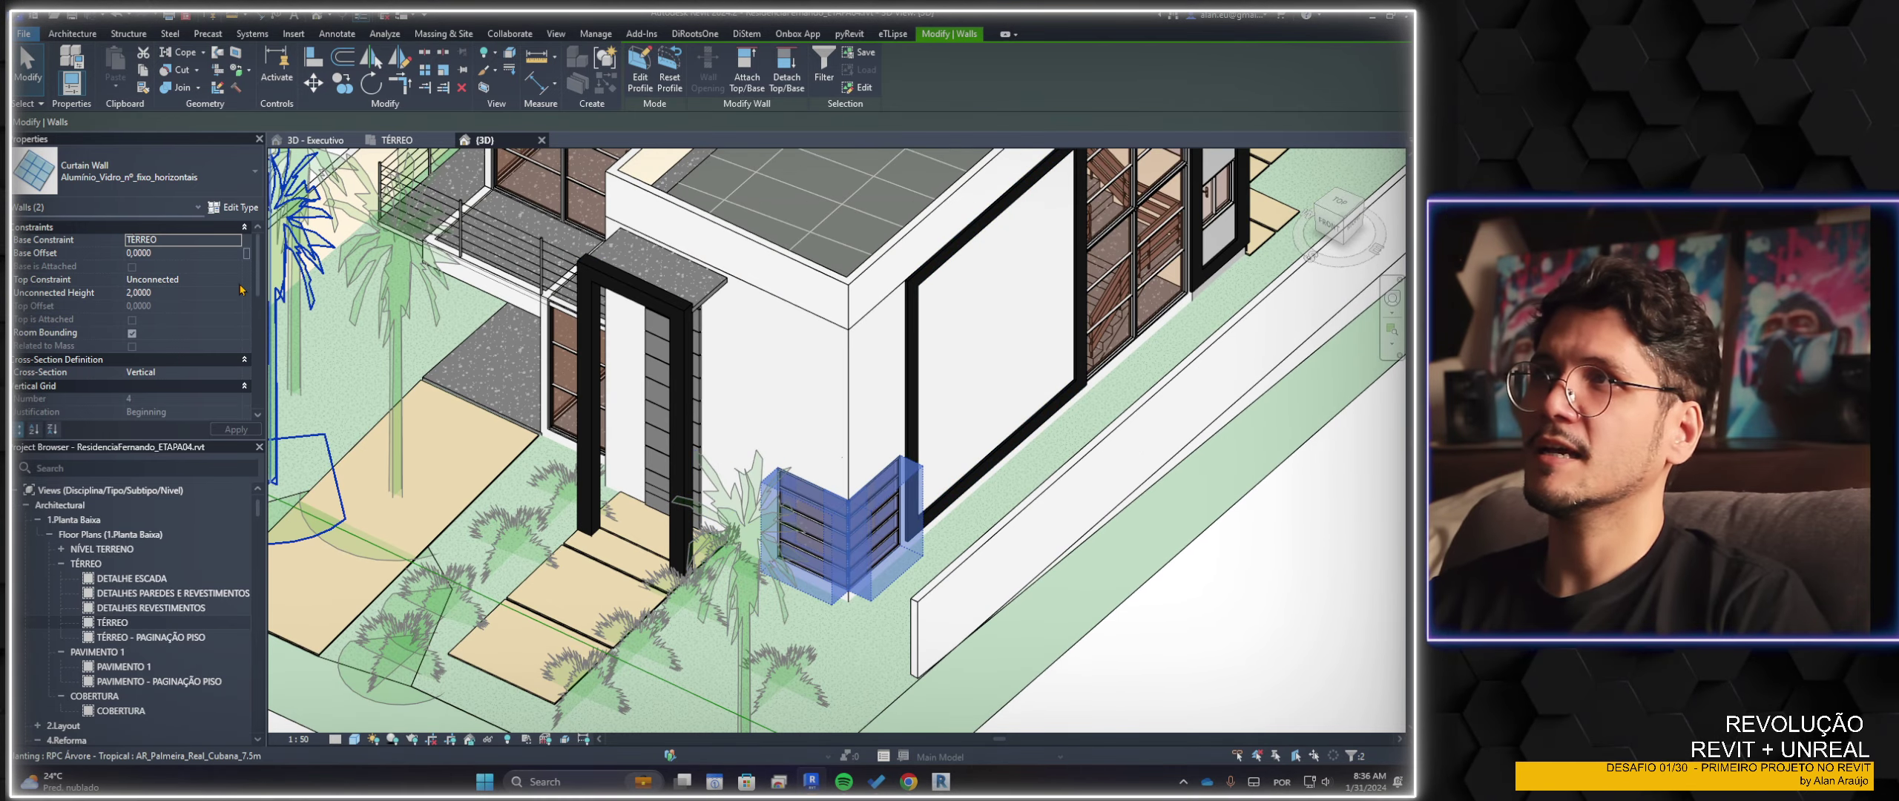
click(236, 280)
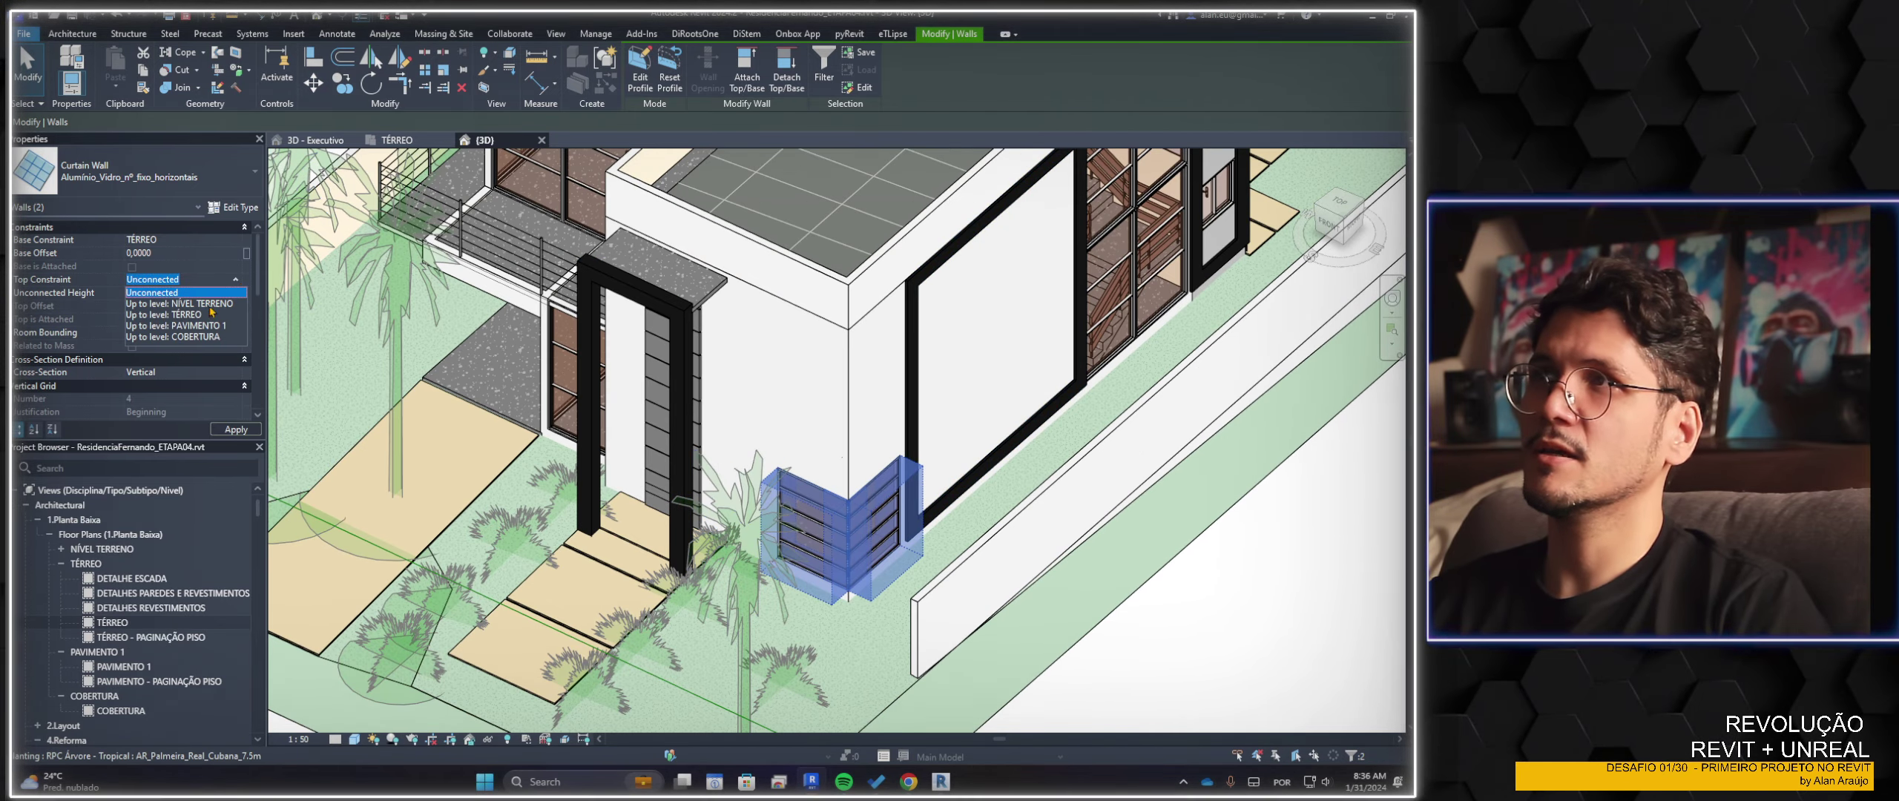
click(199, 336)
Orbit around the corner and reselect both curtain walls to check their height
mouse_move(1059, 478)
shift+middle_down()
mouse_move(1162, 560)
mouse_move(1215, 537)
mouse_move(1109, 653)
mouse_move(829, 321)
mouse_move(935, 409)
shift+middle_up()
key(Escape)
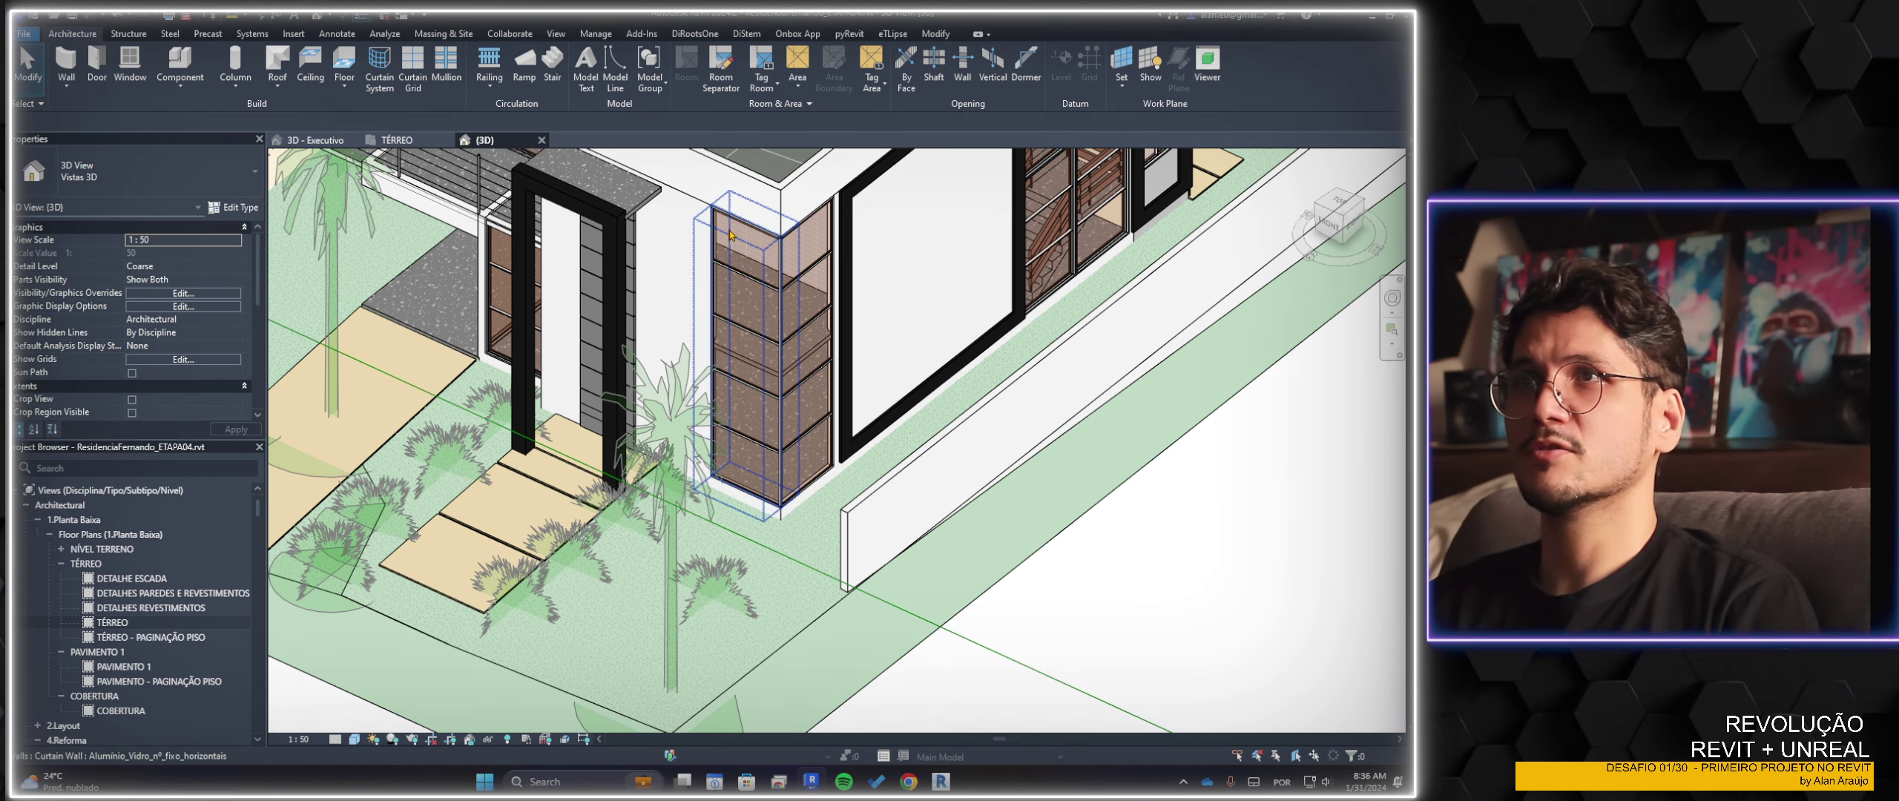
click(727, 236)
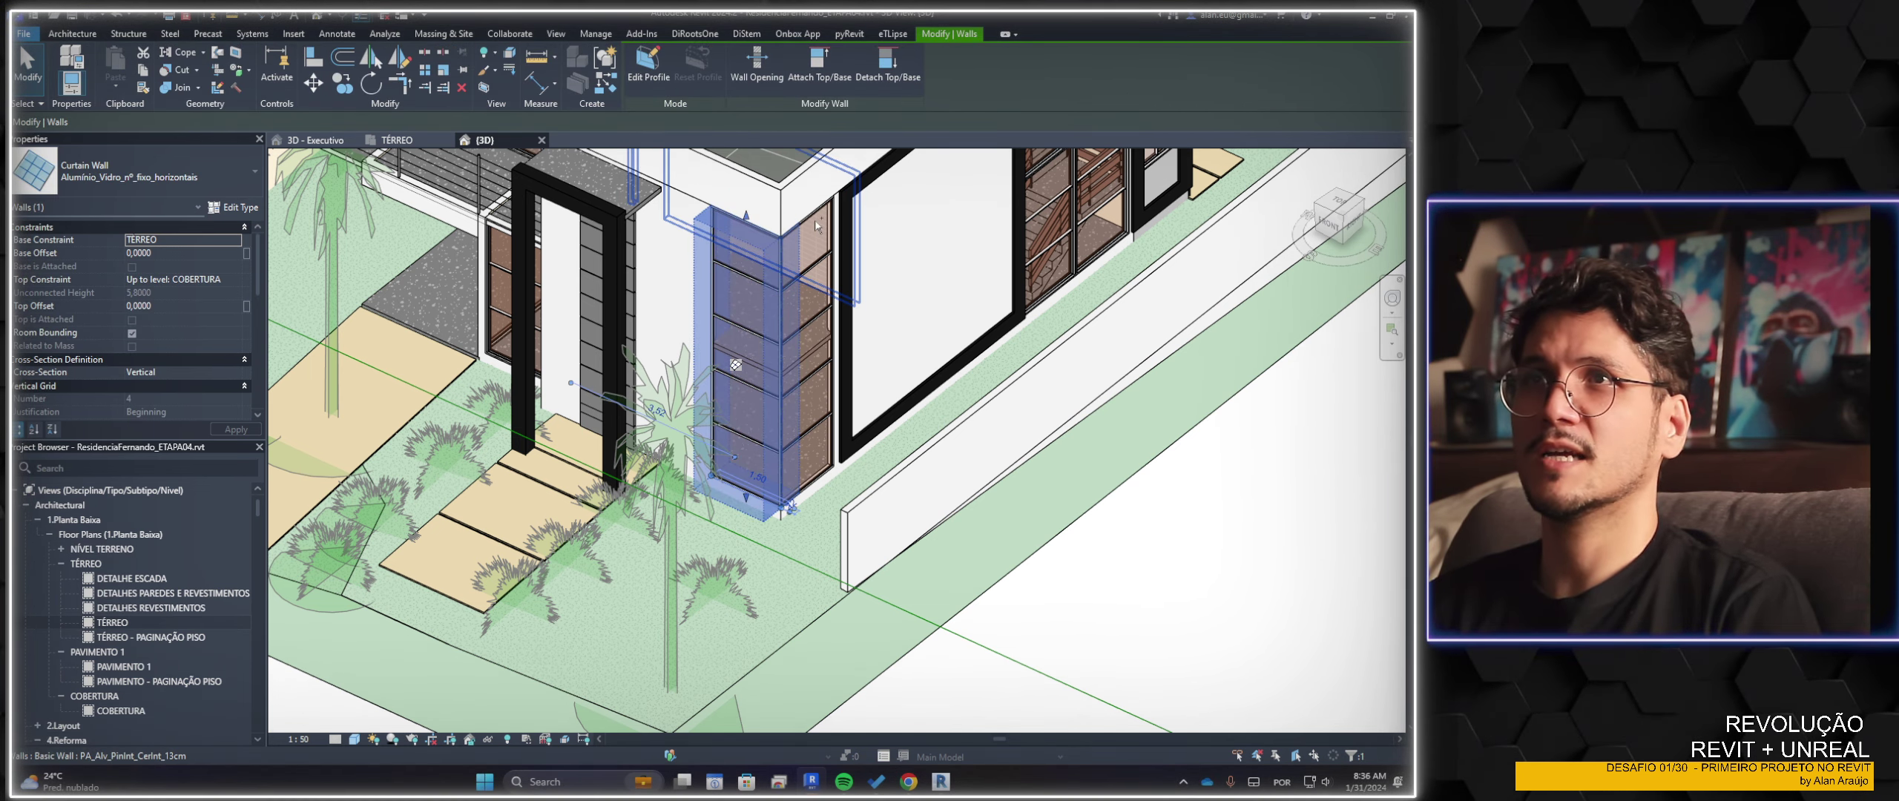
ctrl+click(814, 226)
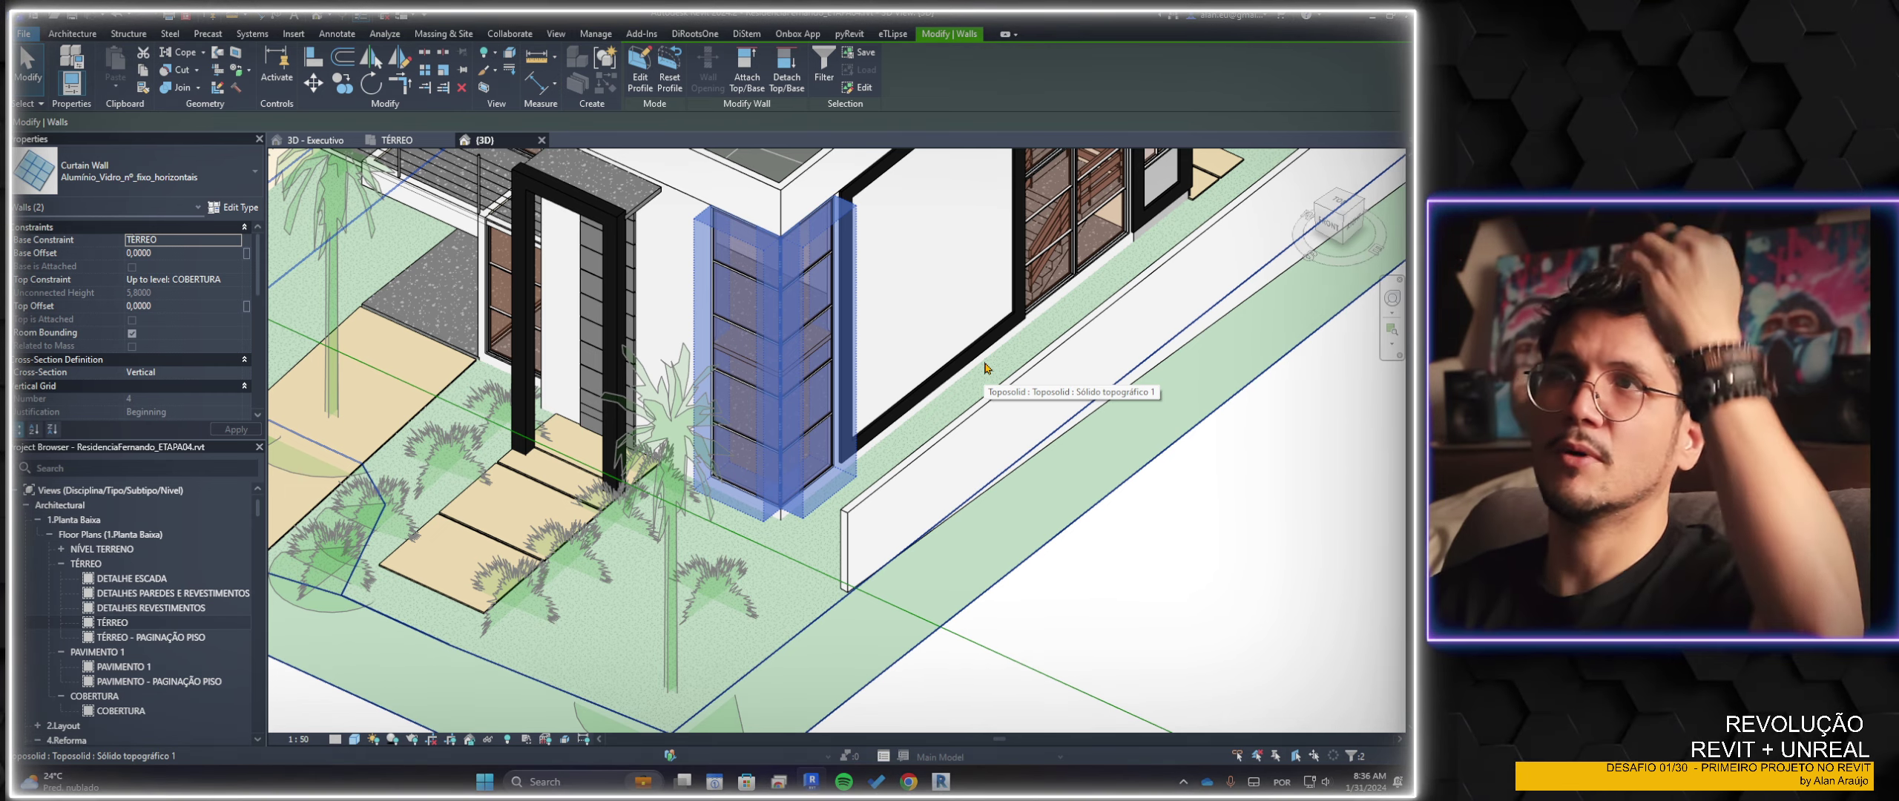
key(Escape)
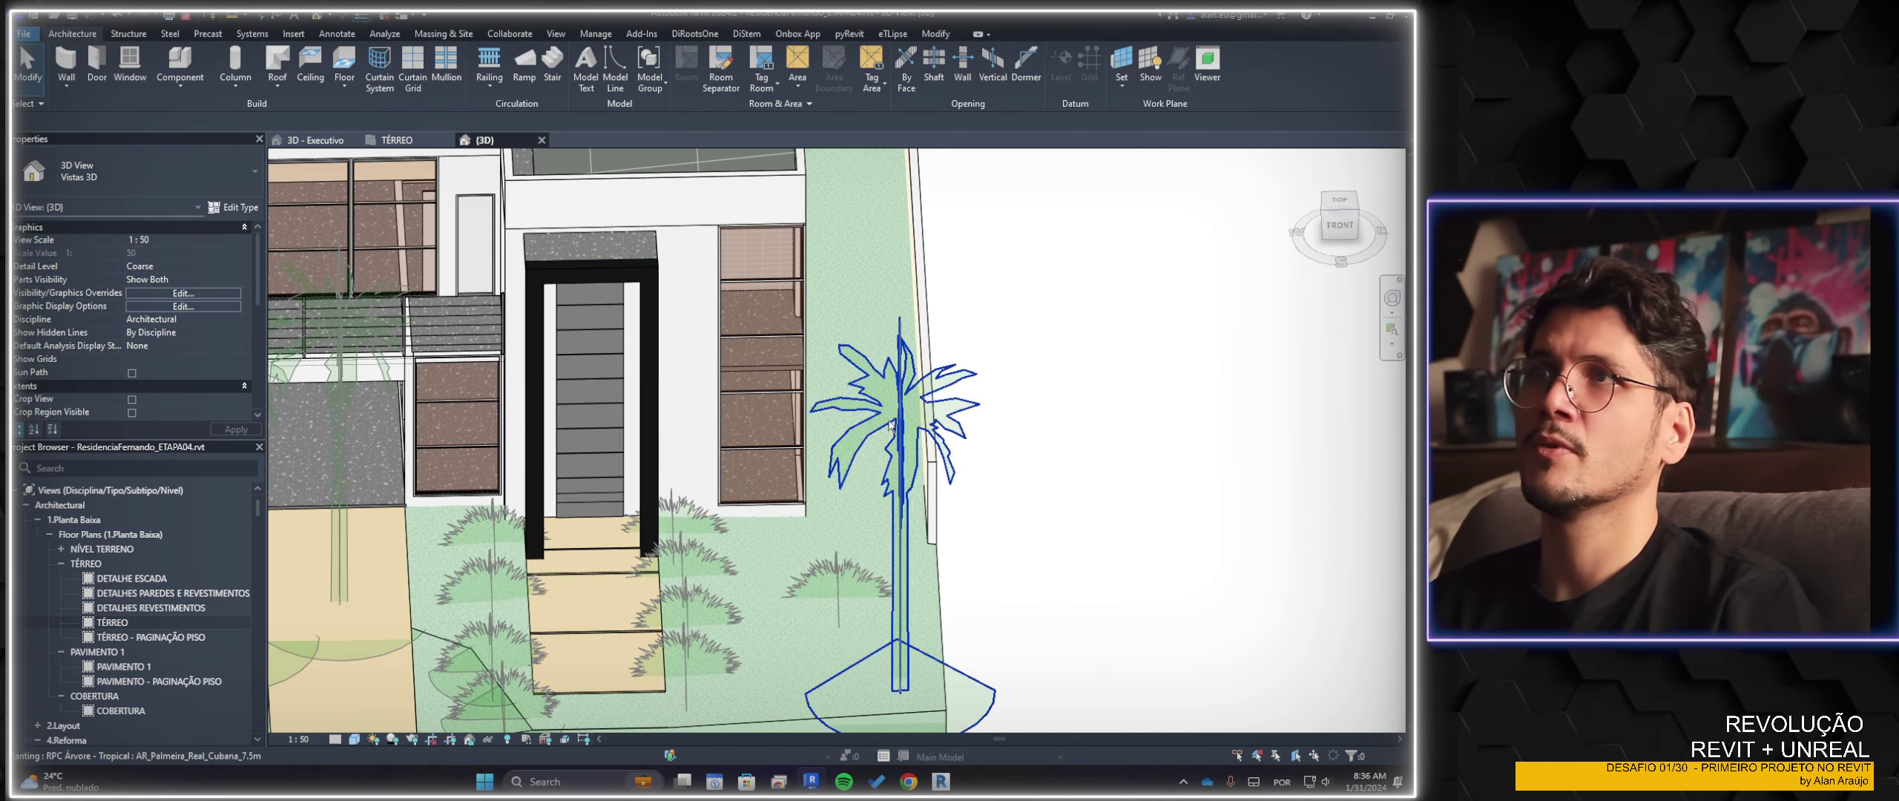
Orbit back to an isometric view, deselect, and open the TÉRREO floor plan
click(594, 445)
mouse_move(594, 445)
shift+middle_down()
mouse_move(619, 523)
mouse_move(749, 474)
mouse_move(758, 577)
shift+middle_up()
key(Escape)
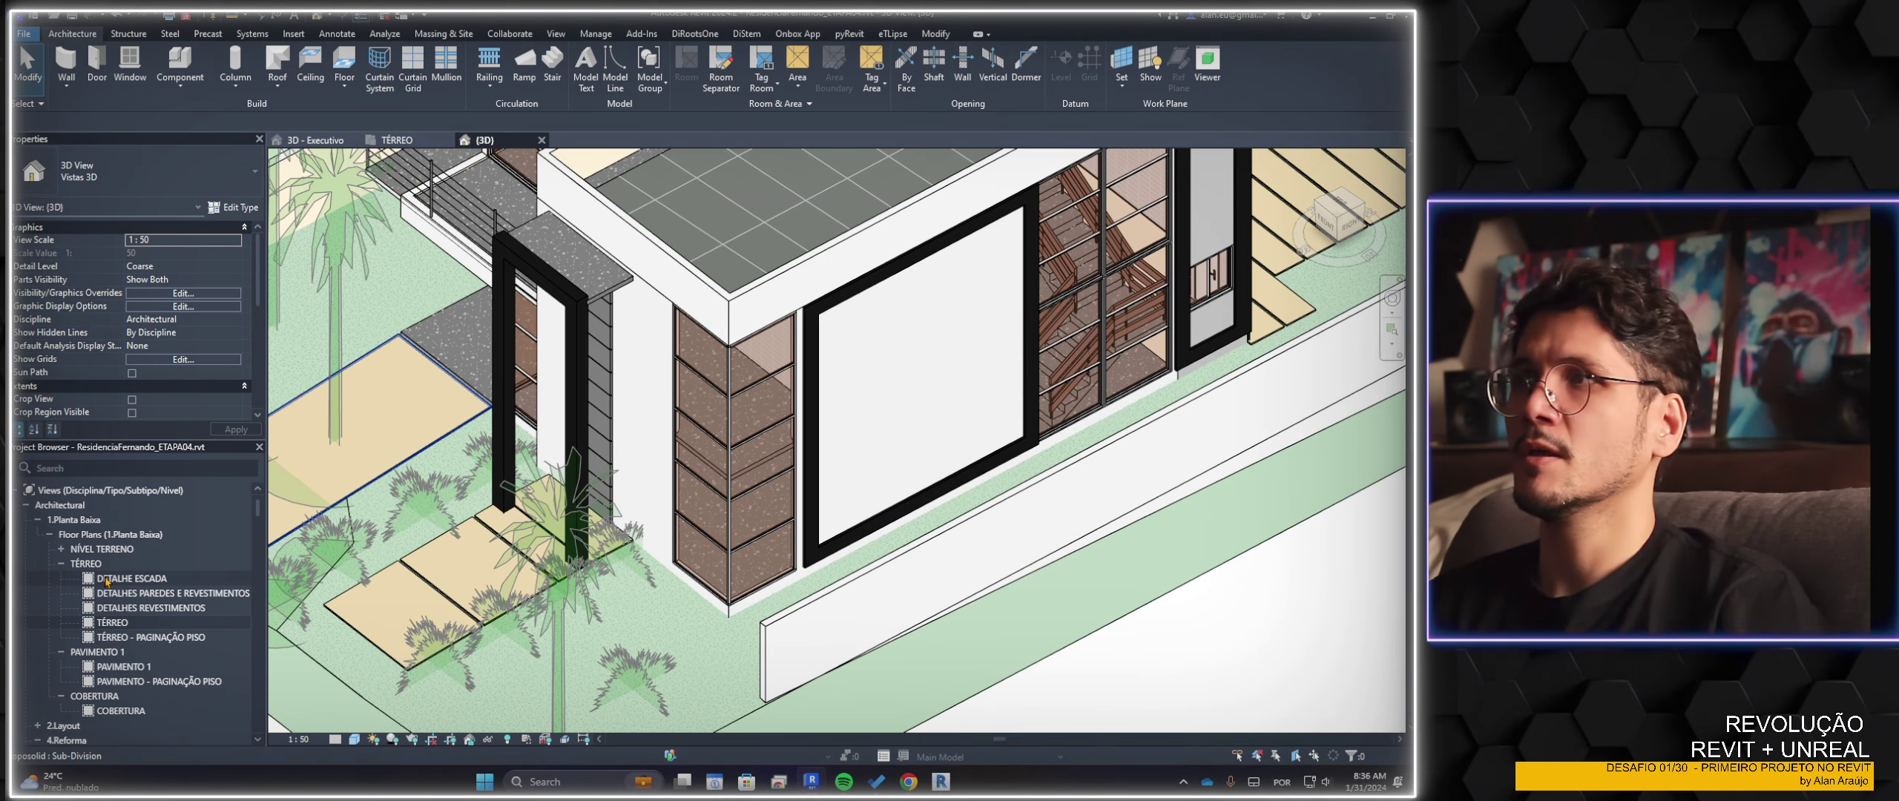
double_click(126, 623)
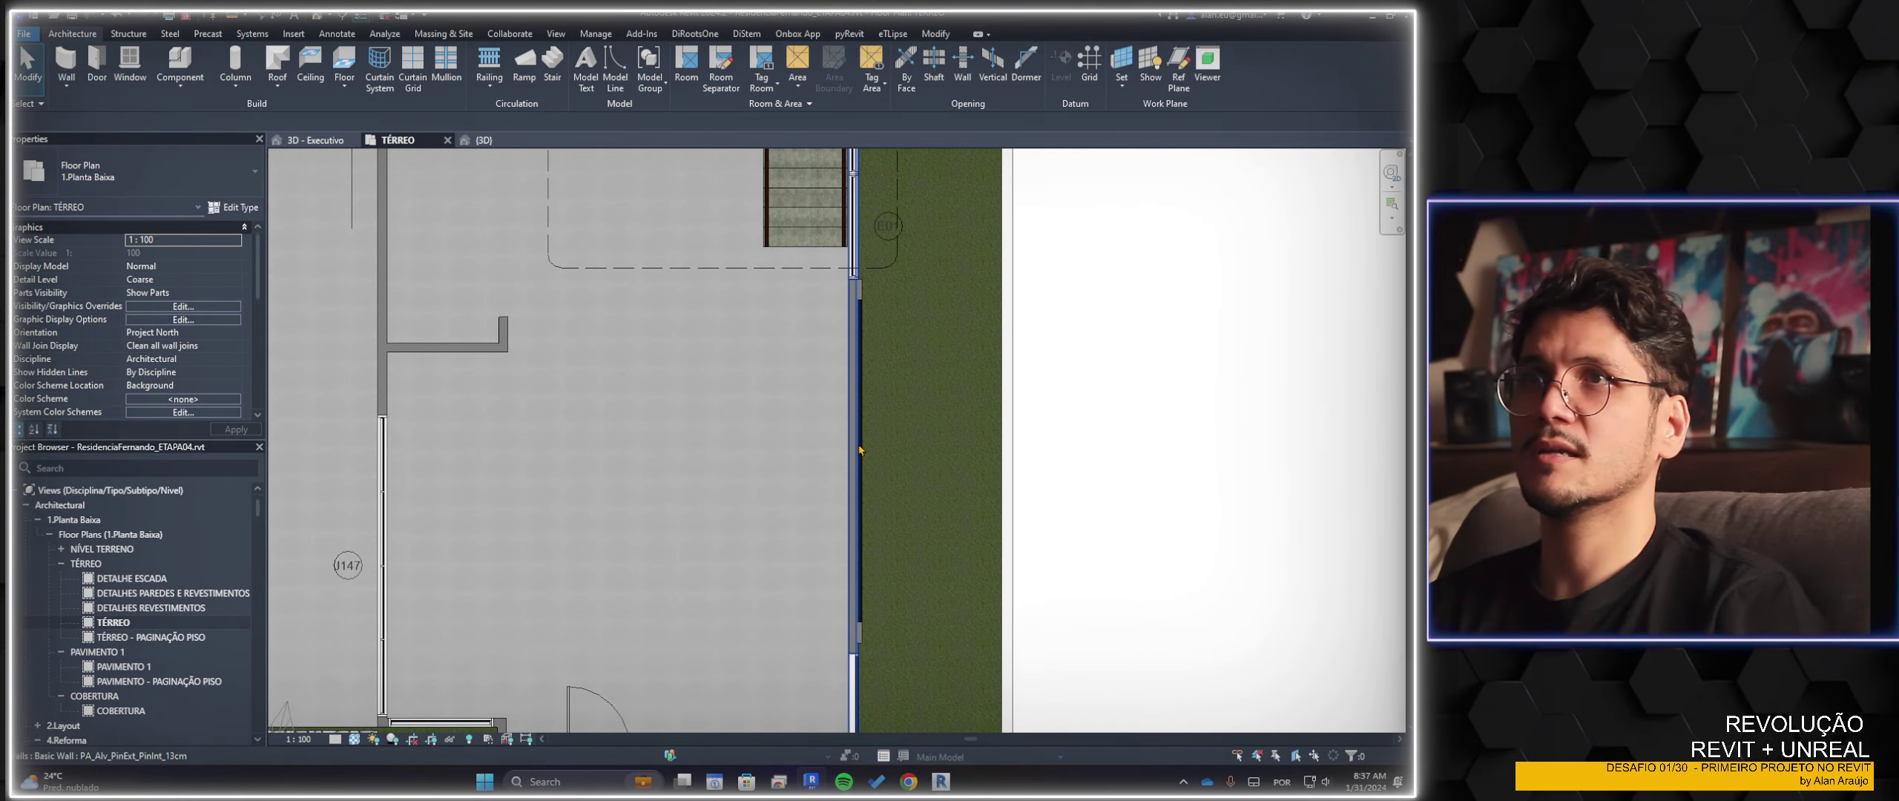
Draw an Alumínio_Vidro_nº_fixo curtain wall along the facade wall and view it in 3D
click(66, 64)
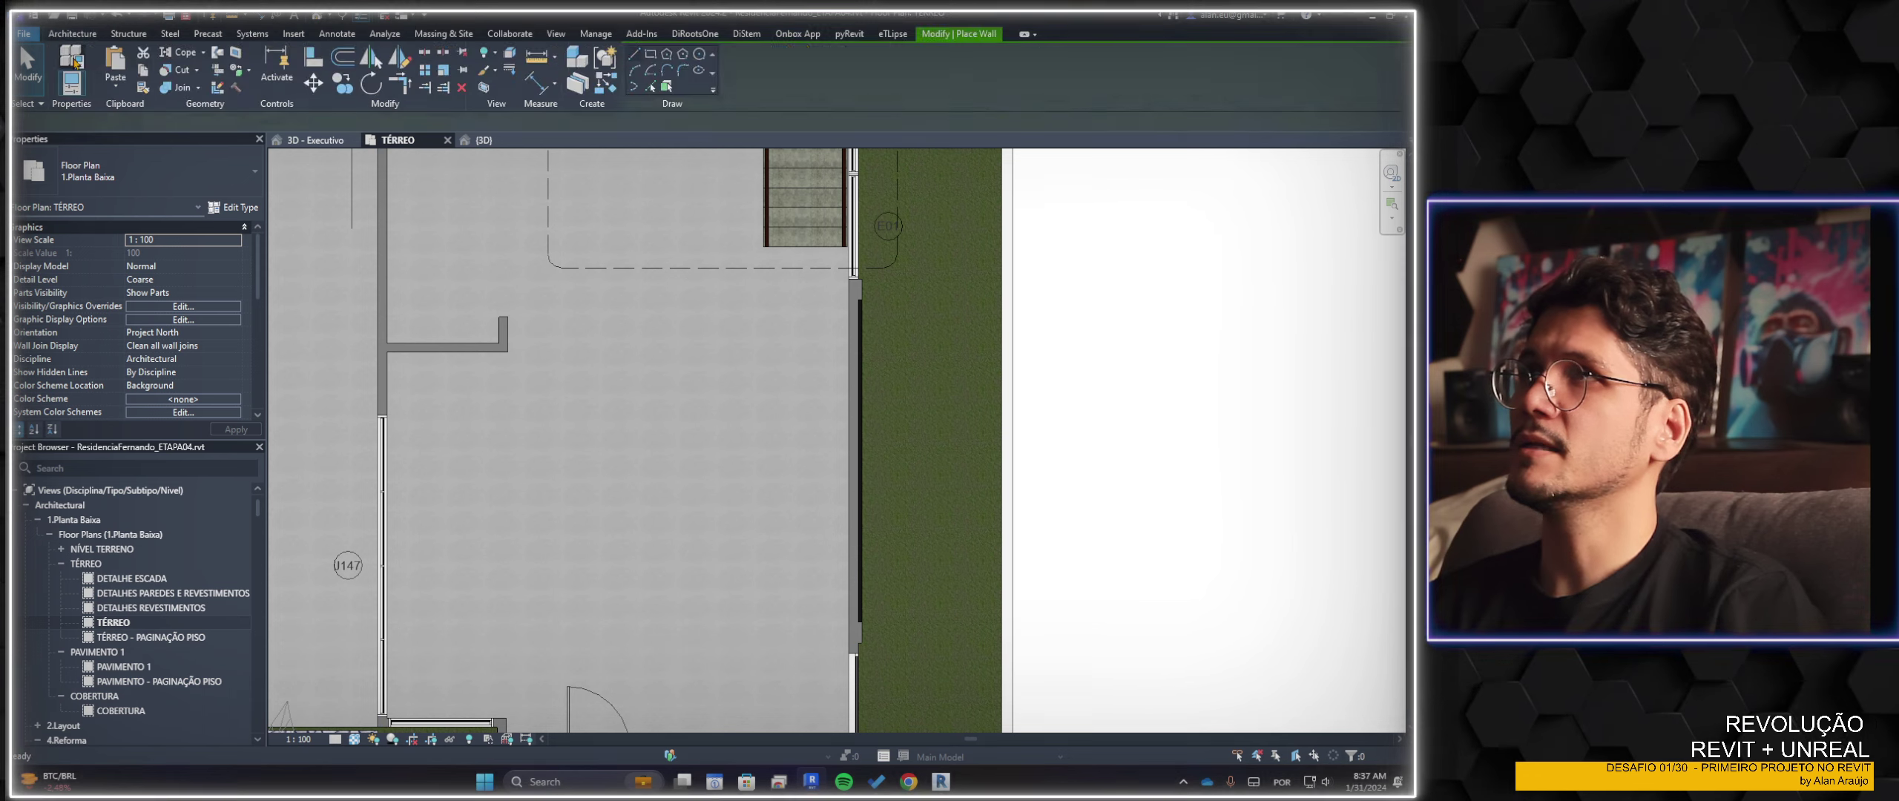
click(148, 172)
scroll(146, 253, up, 2)
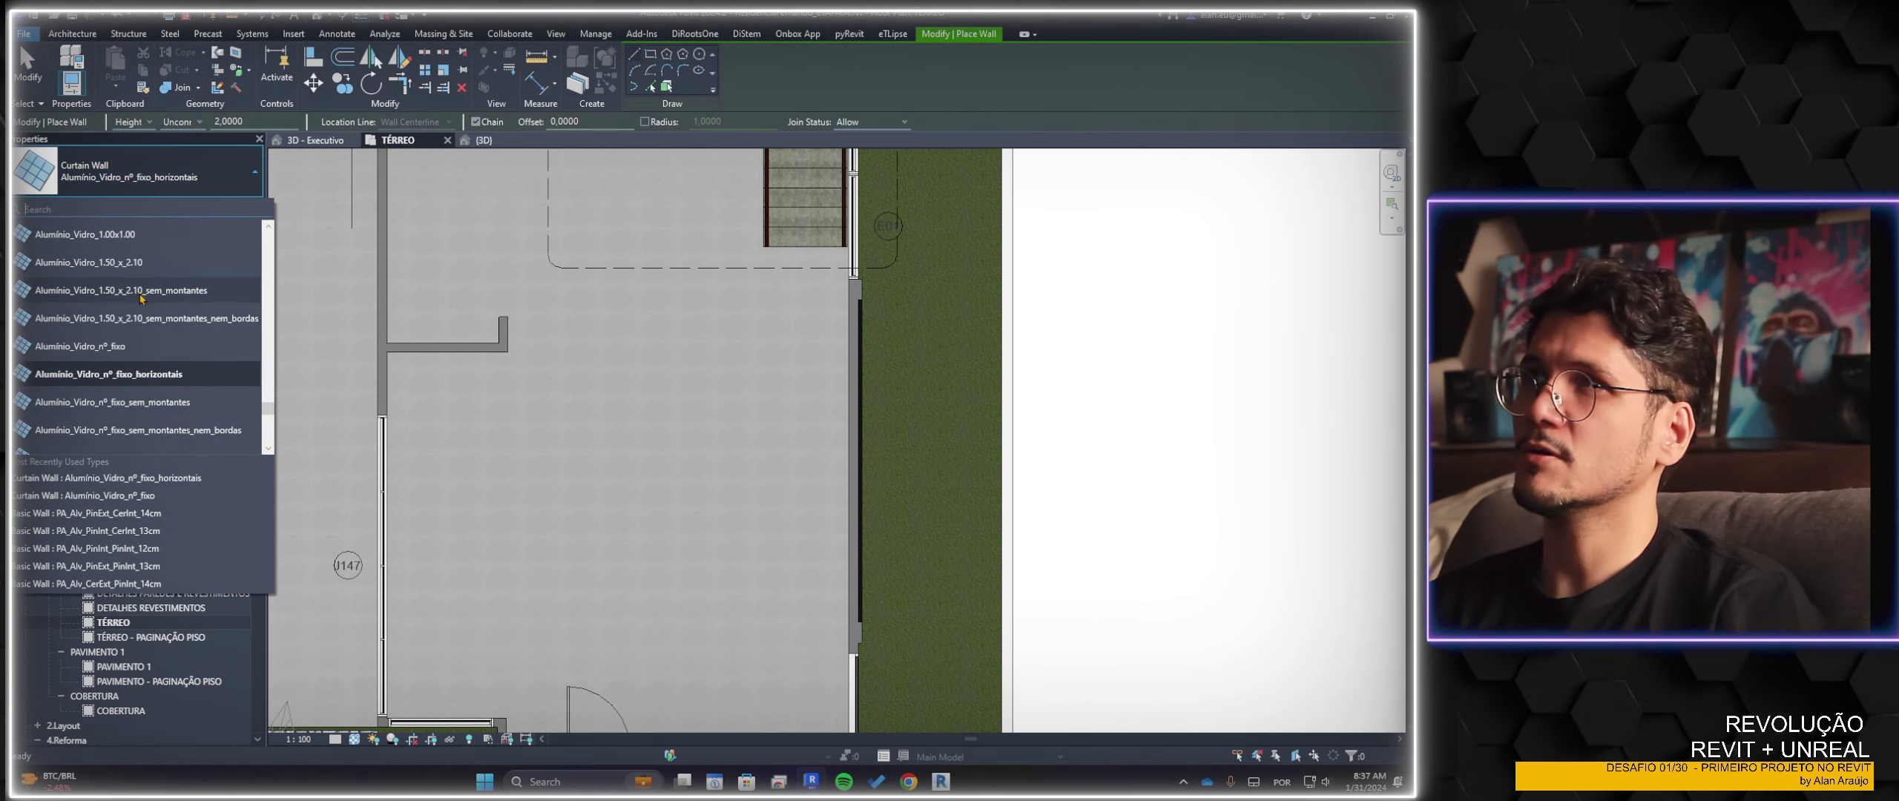
click(120, 346)
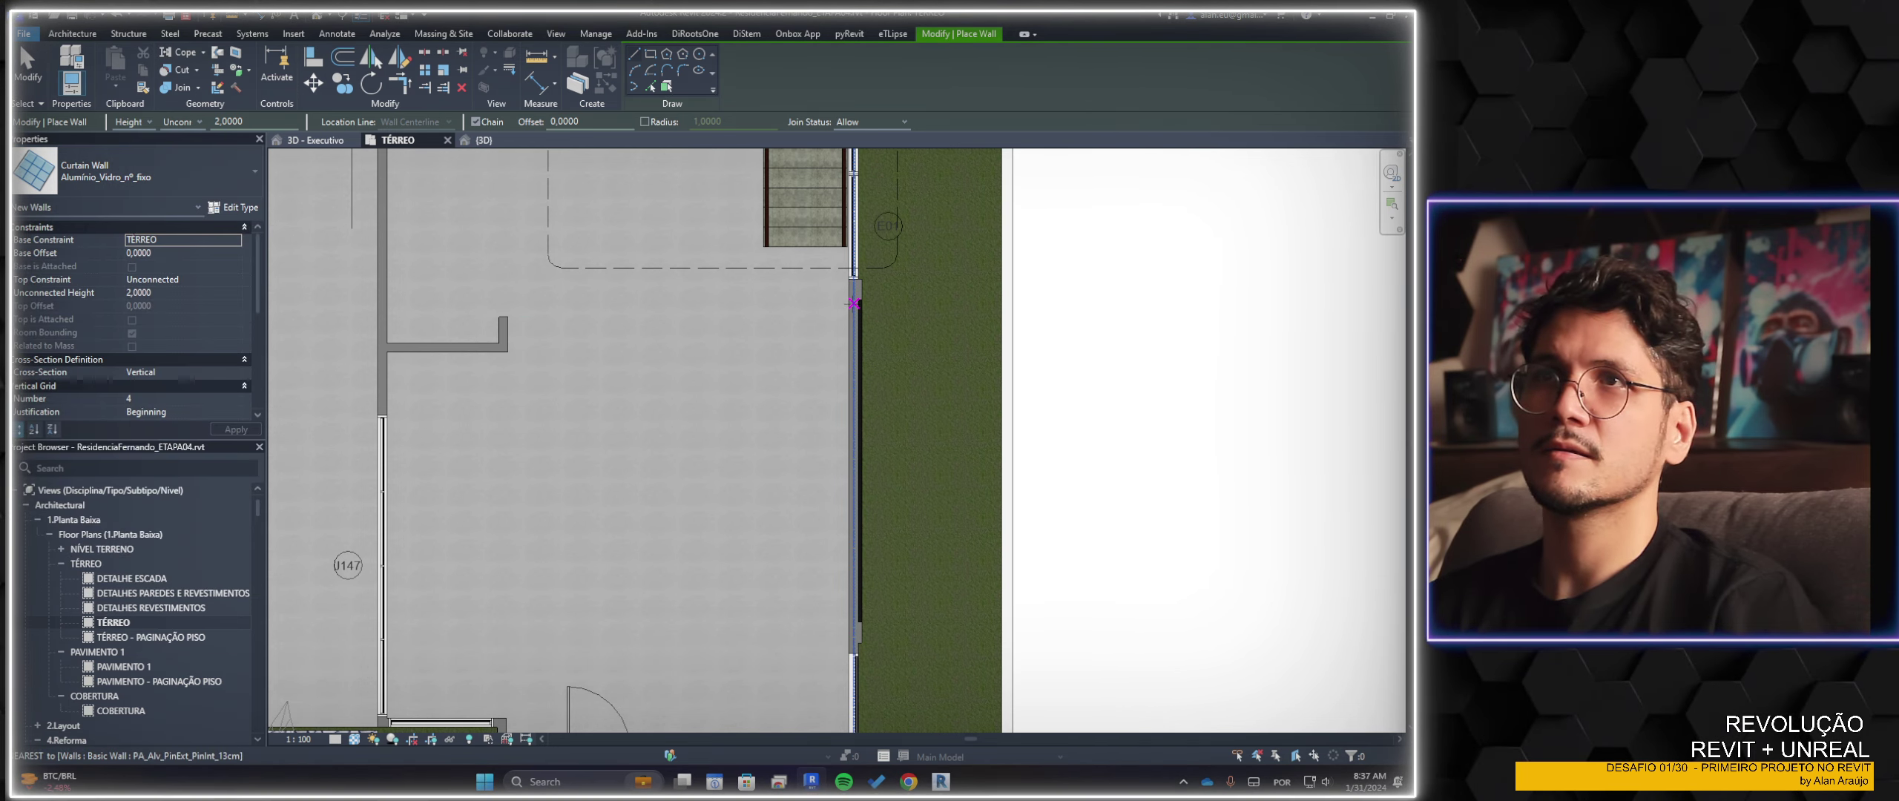
click(854, 303)
click(841, 612)
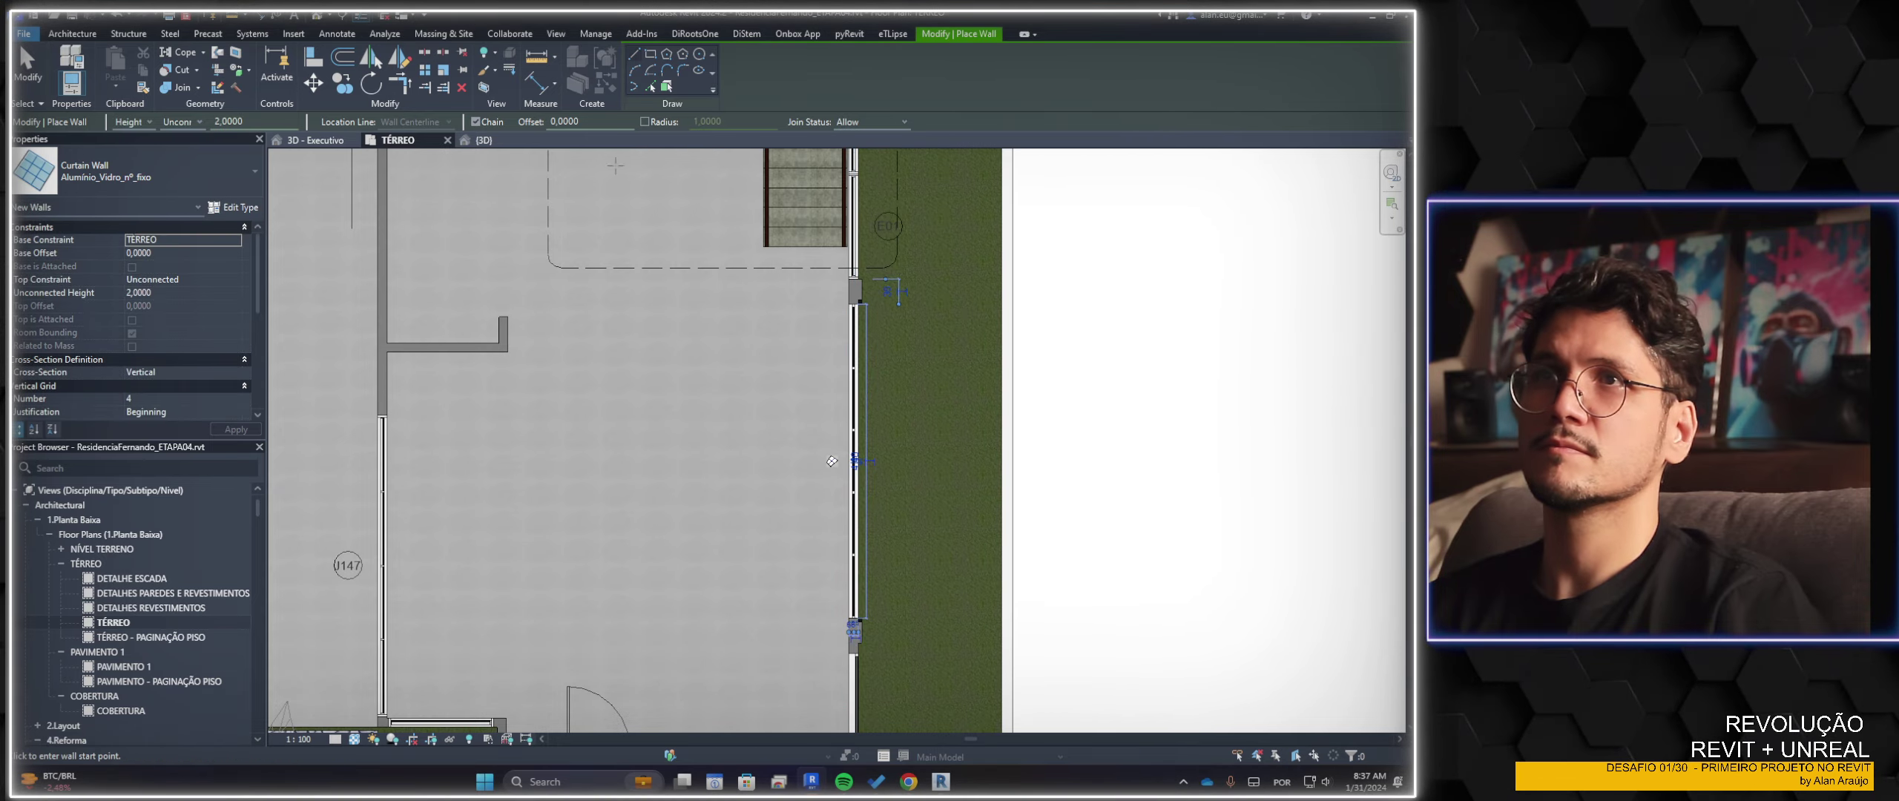
key(Escape)
key(Escape)
click(483, 139)
shift+middle_drag(1022, 447, 869, 550)
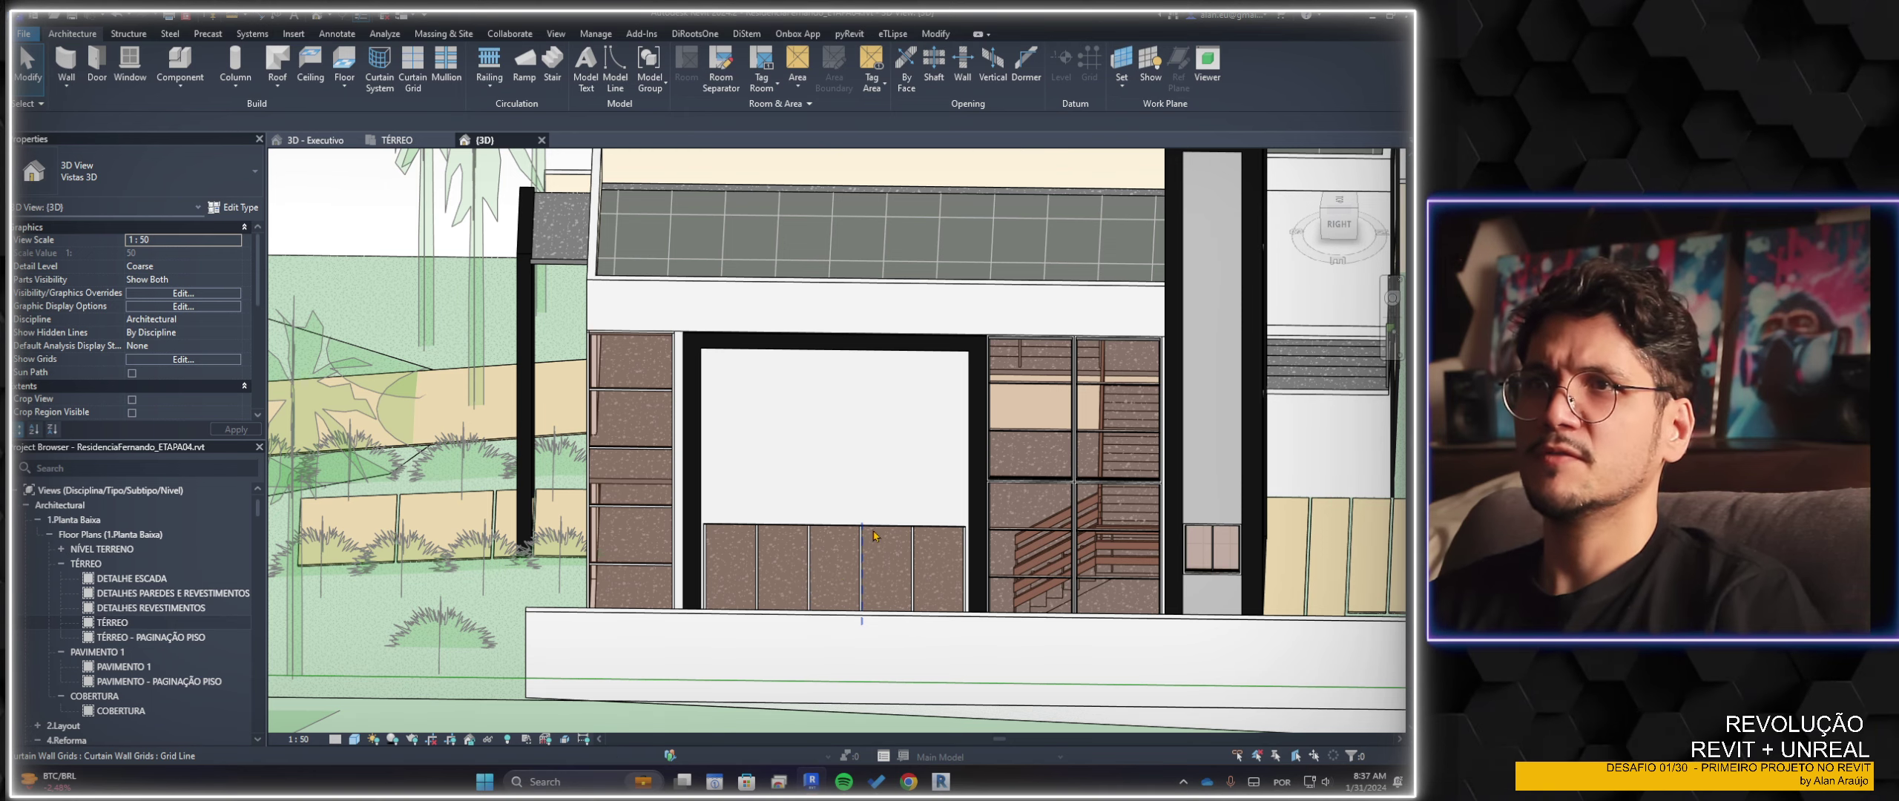
key(ctrl+Tab)
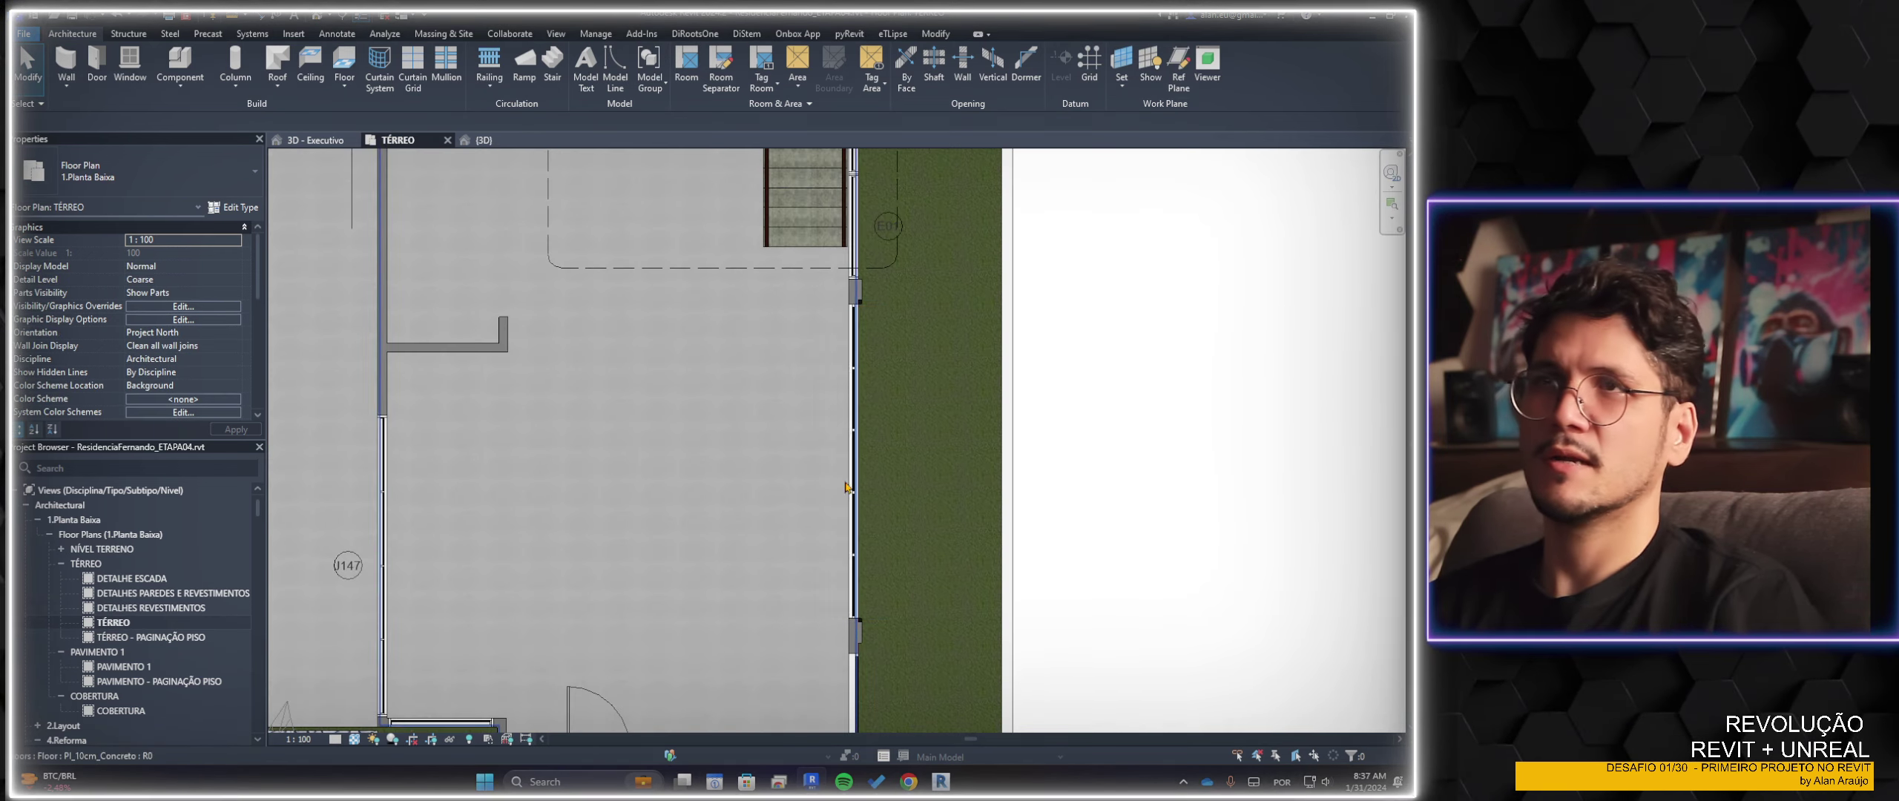
scroll(845, 488, up, 3)
scroll(845, 487, up, 2)
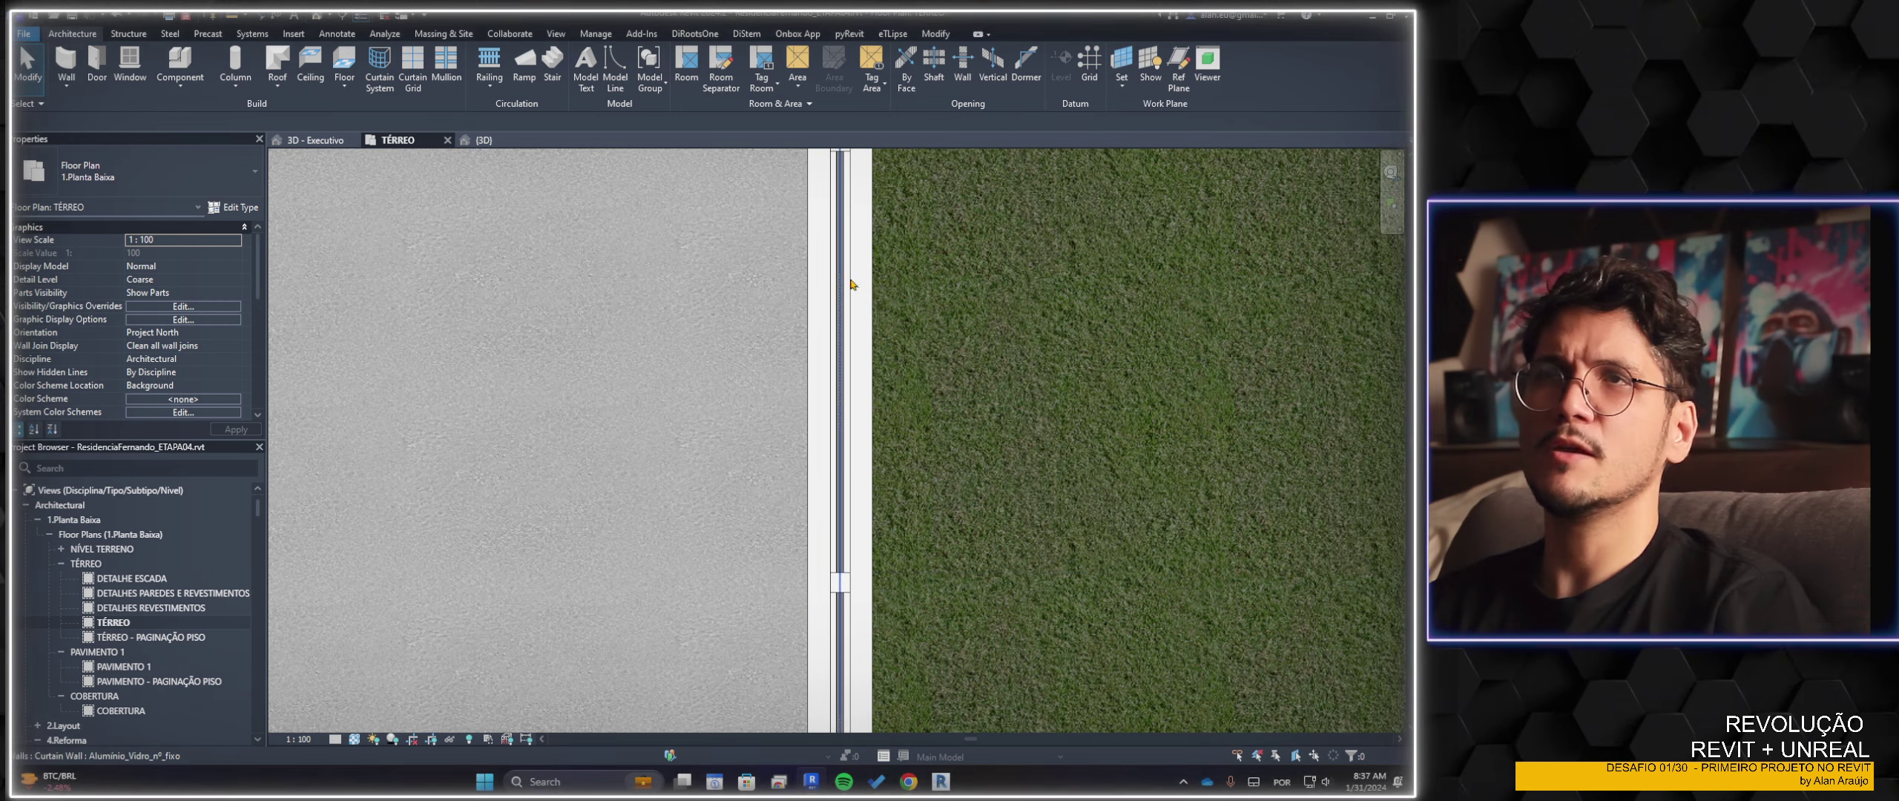
middle_drag(870, 289, 837, 290)
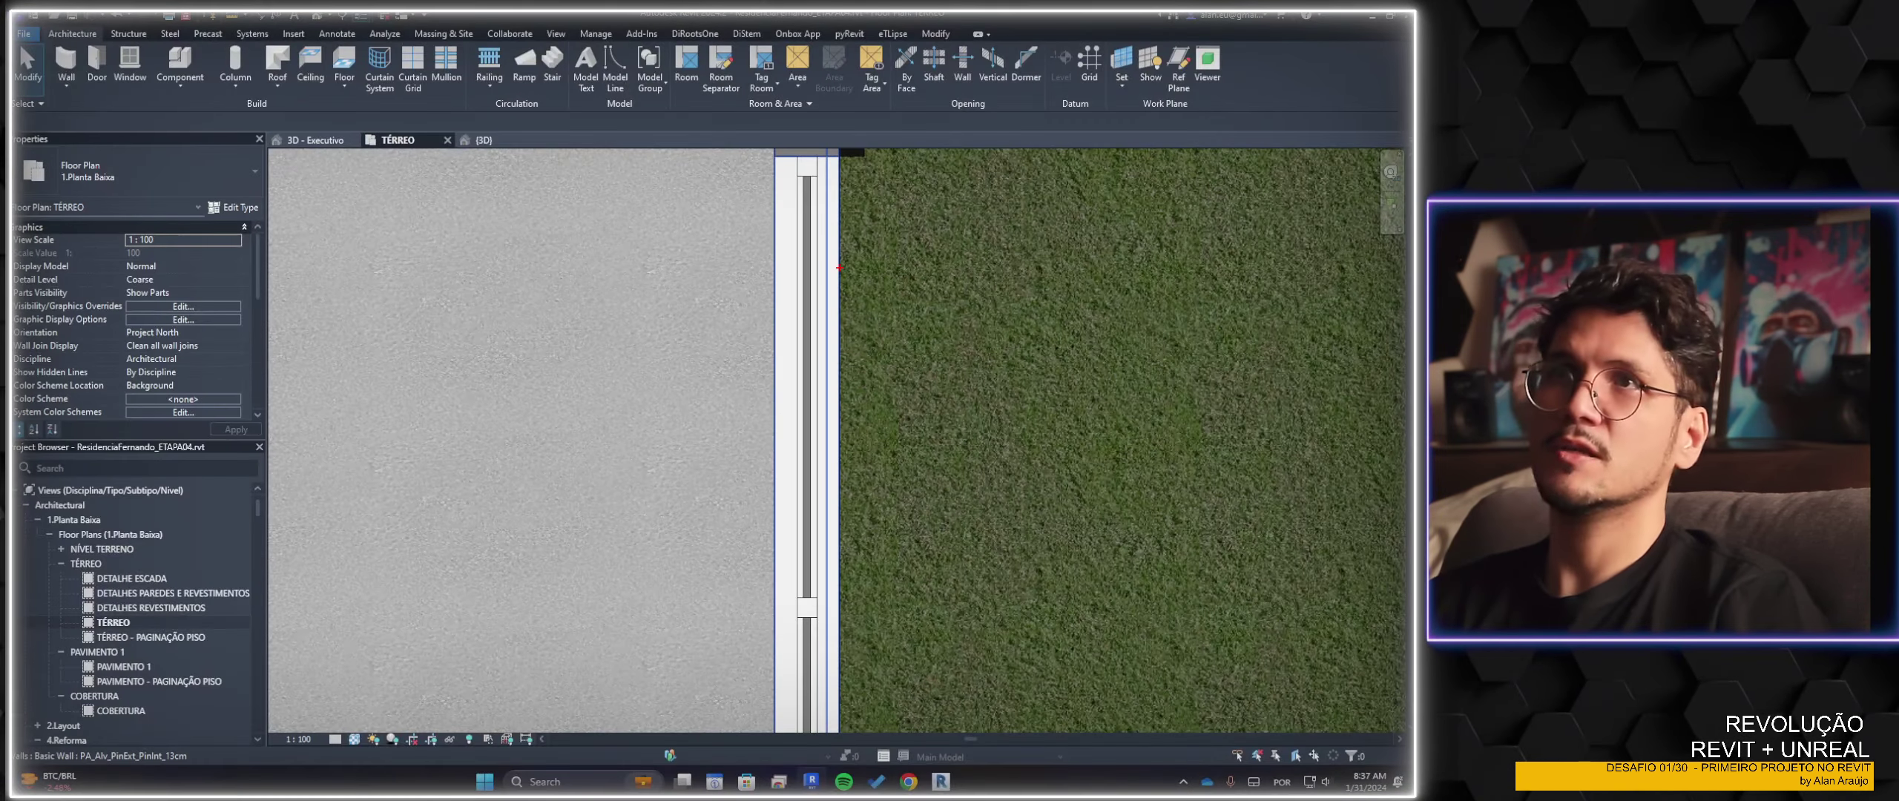
drag(822, 266, 863, 285)
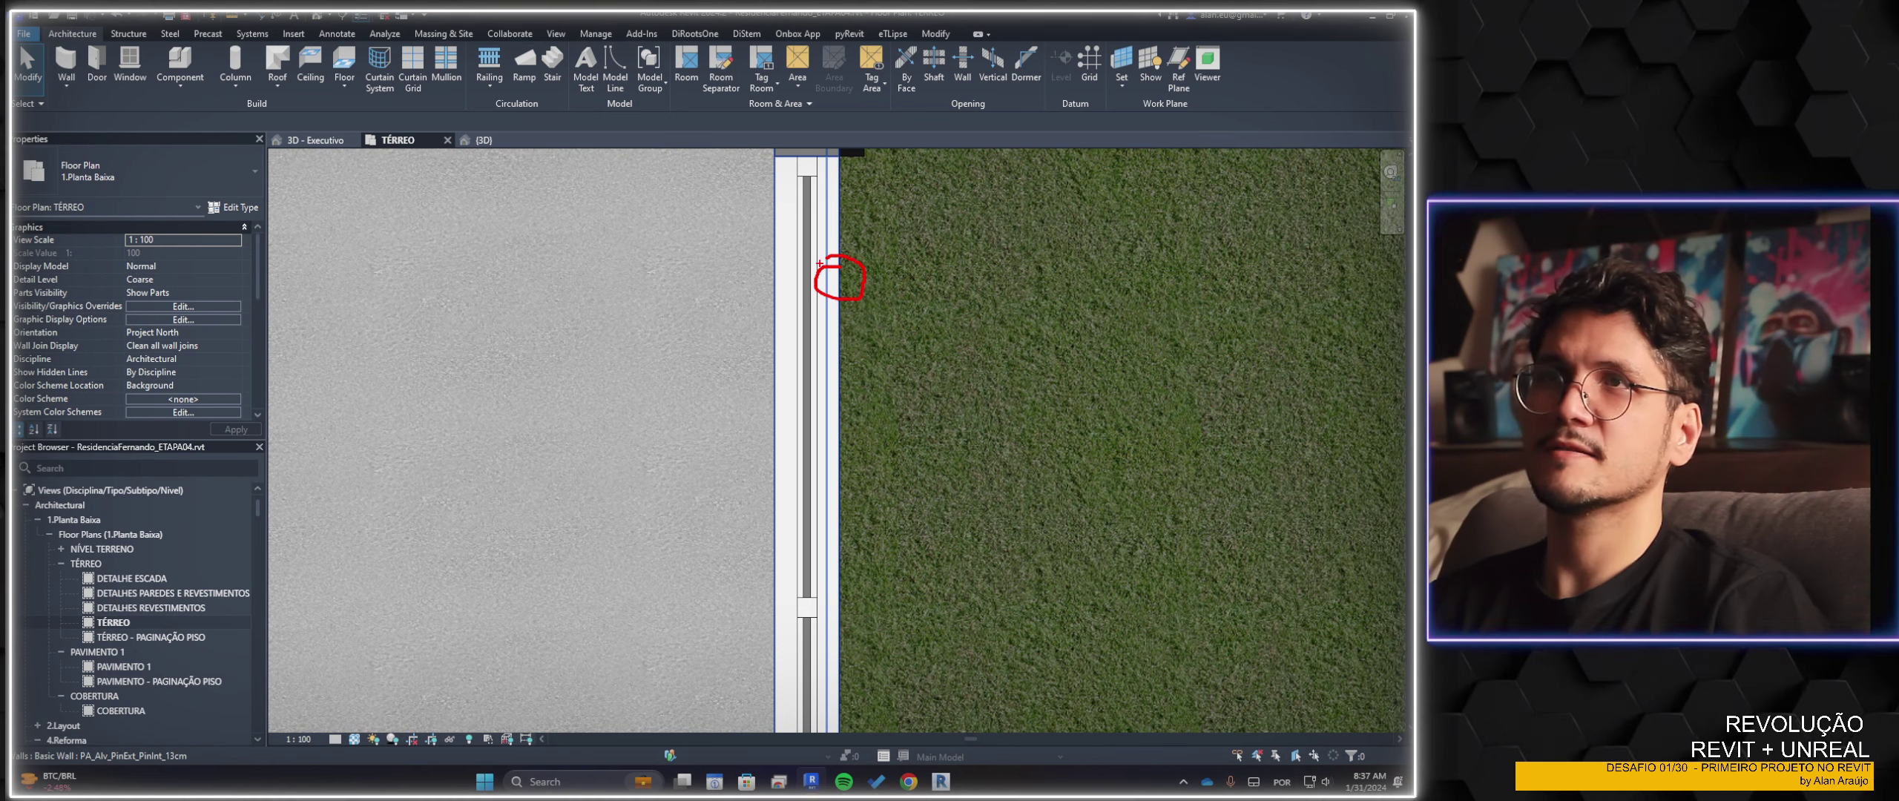
mouse_move(819, 168)
mouse_down()
mouse_move(839, 163)
mouse_move(821, 200)
mouse_up()
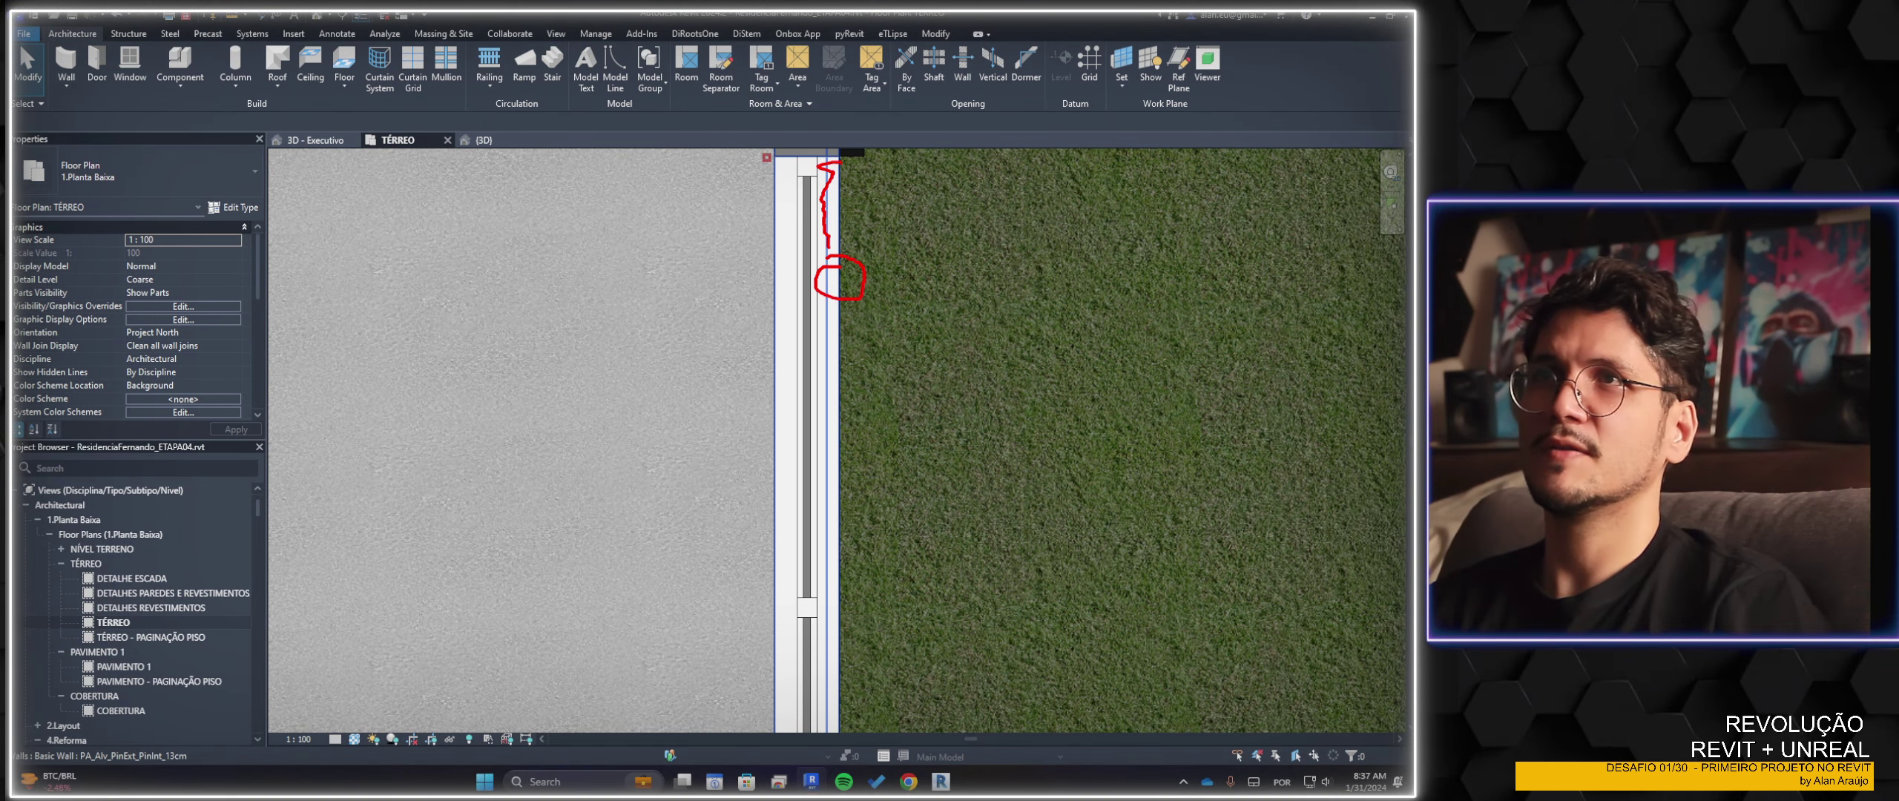
drag(838, 413, 856, 742)
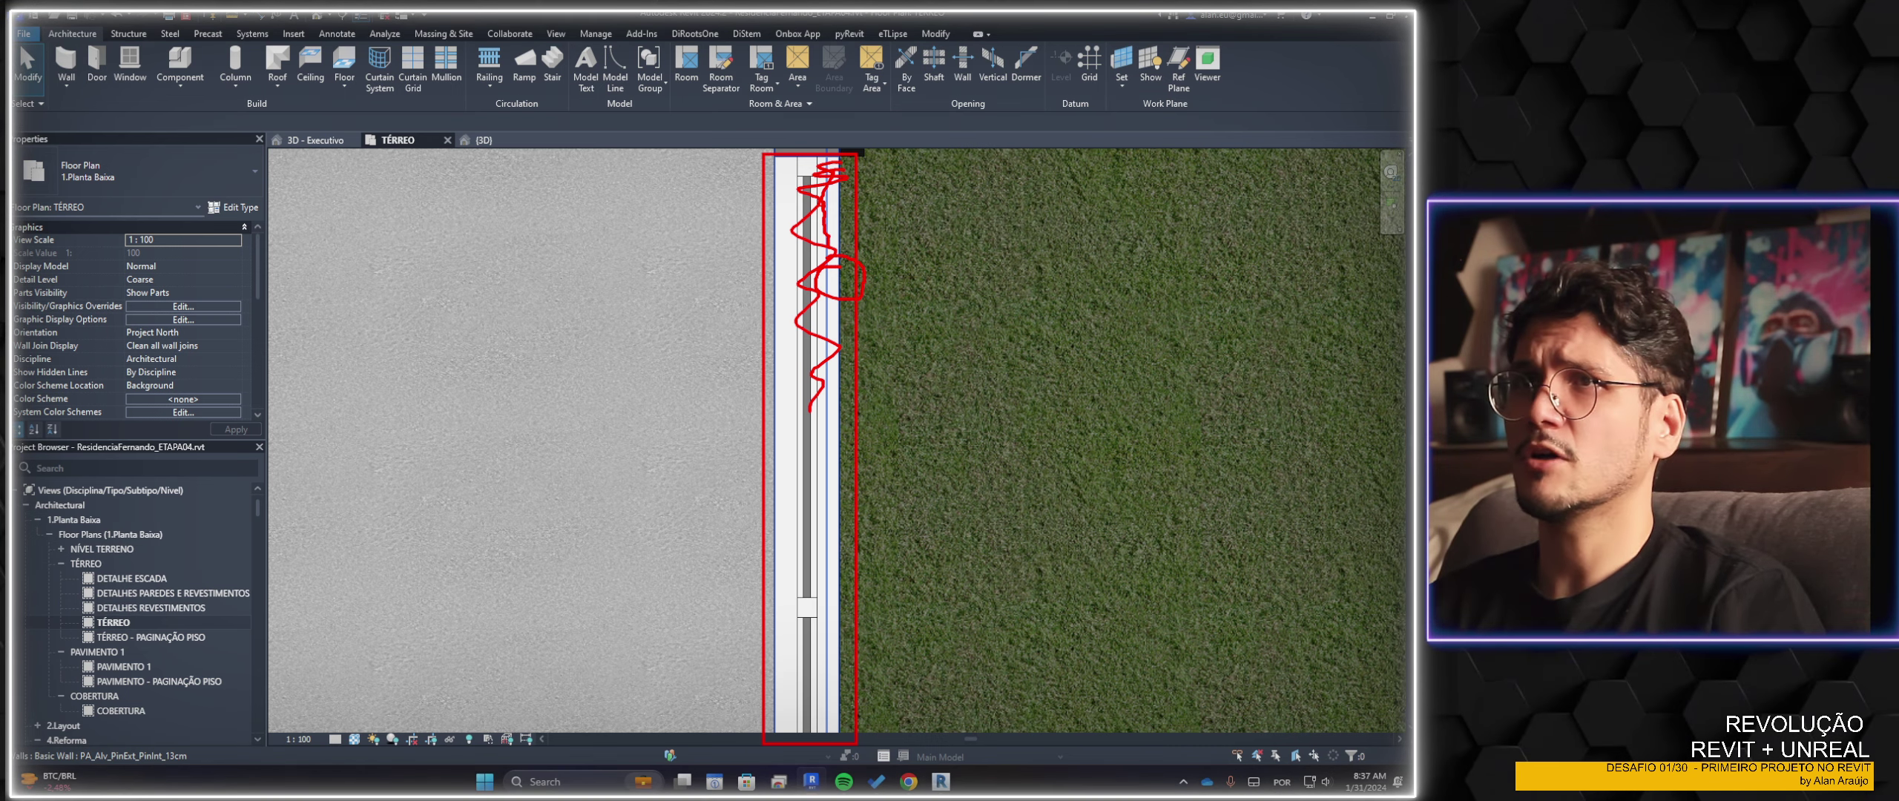
middle_drag(825, 234, 745, 275)
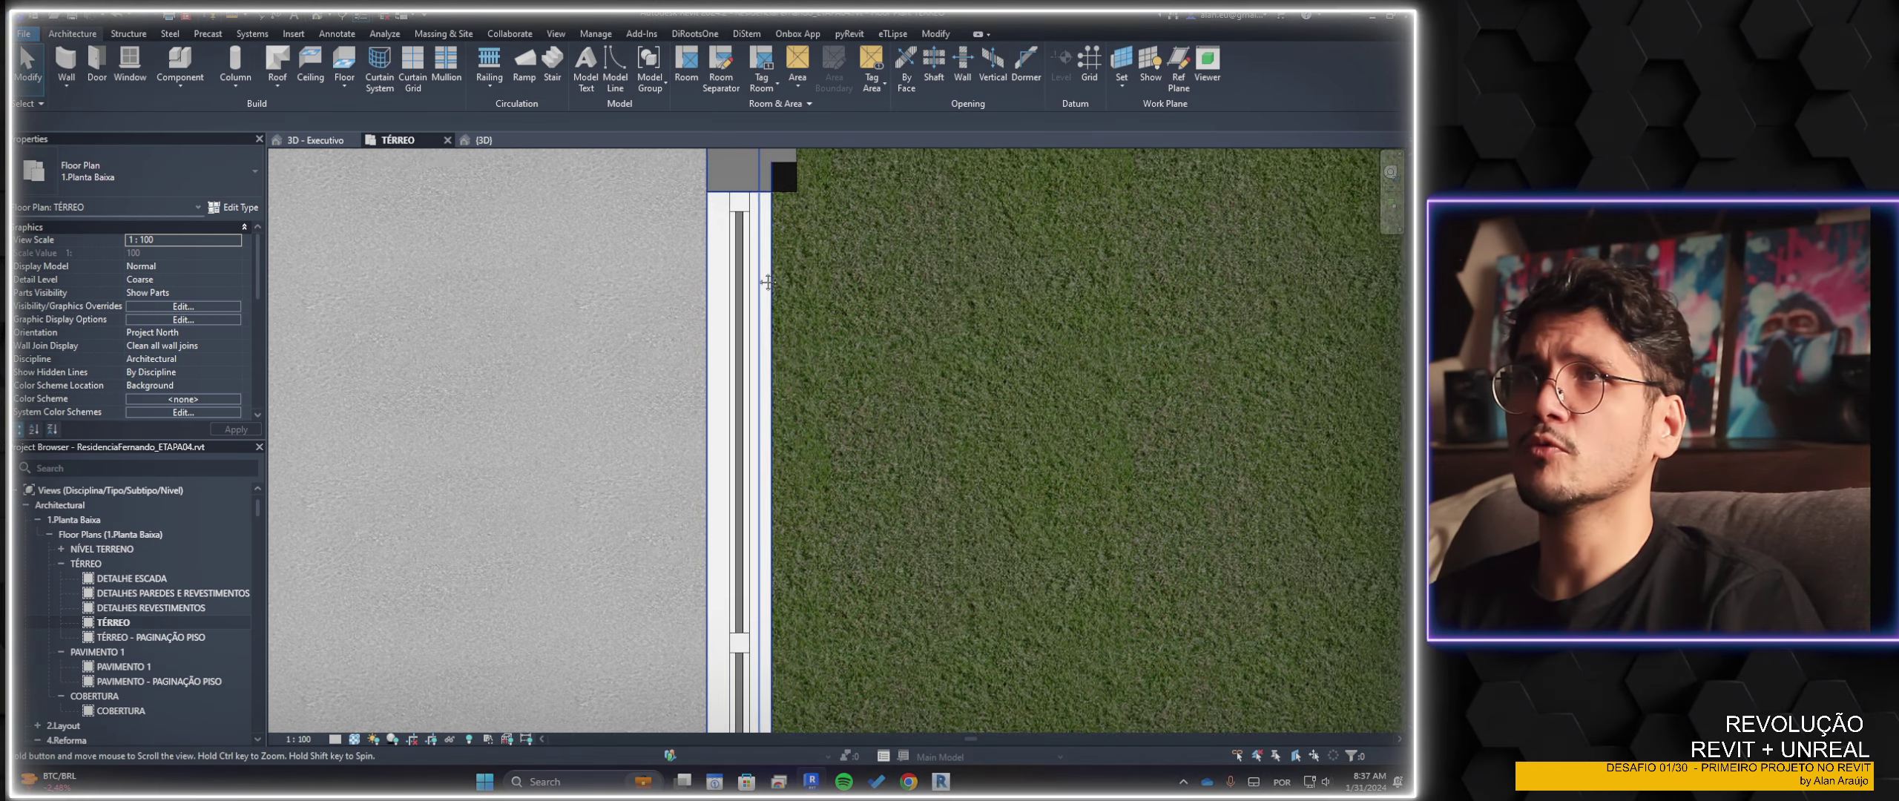
click(316, 15)
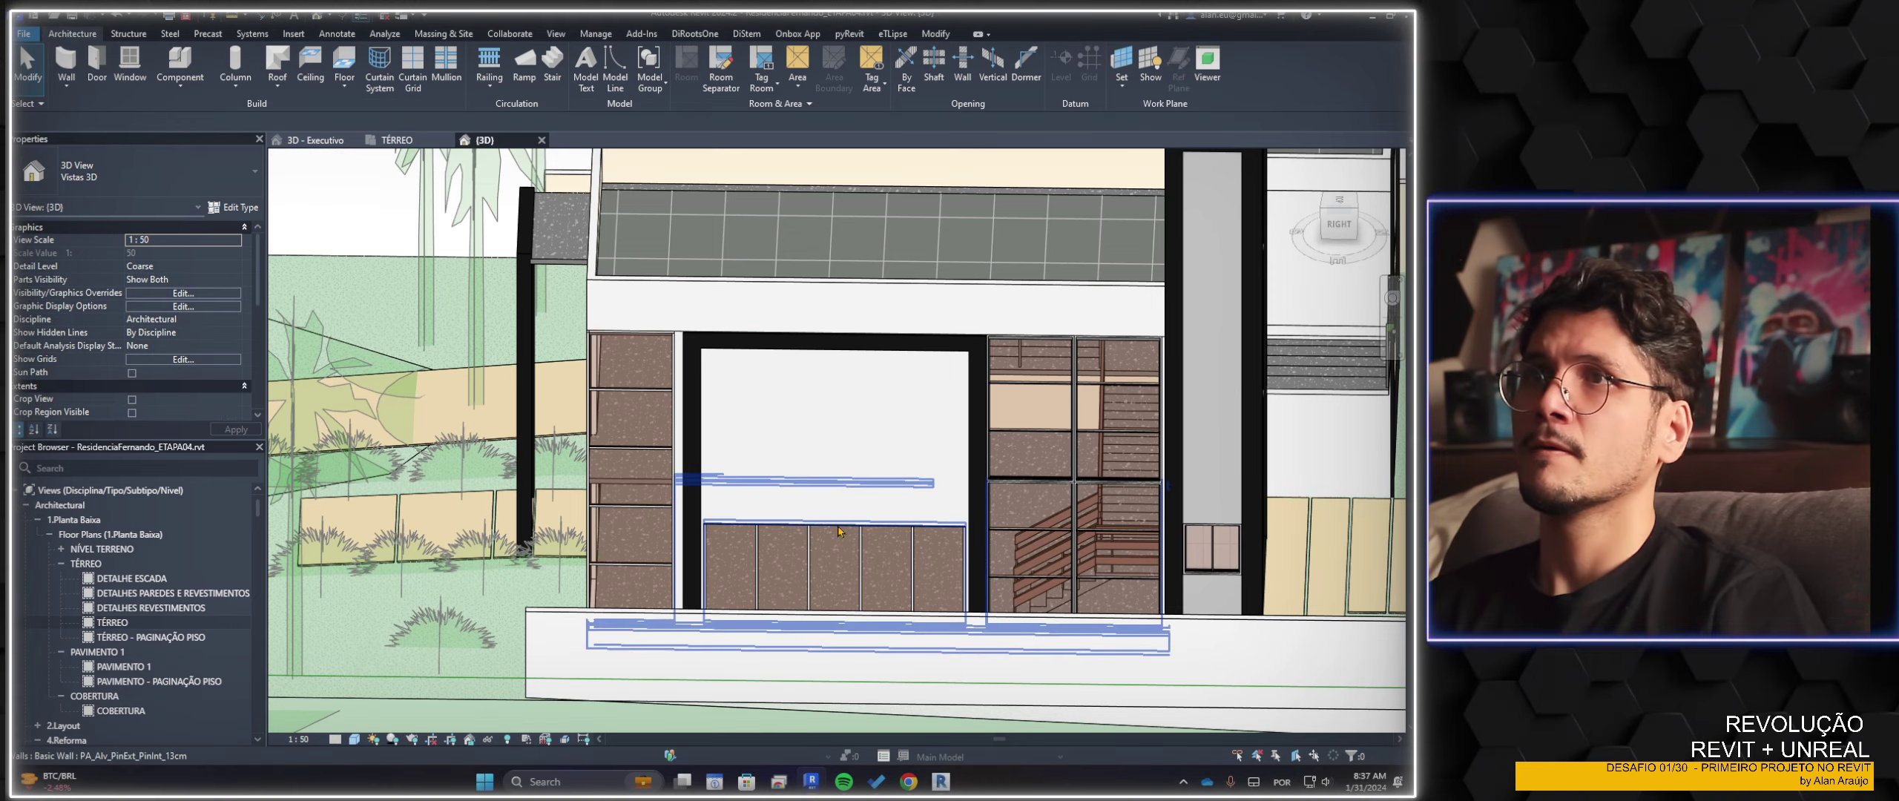
shift+middle_drag(796, 504, 897, 533)
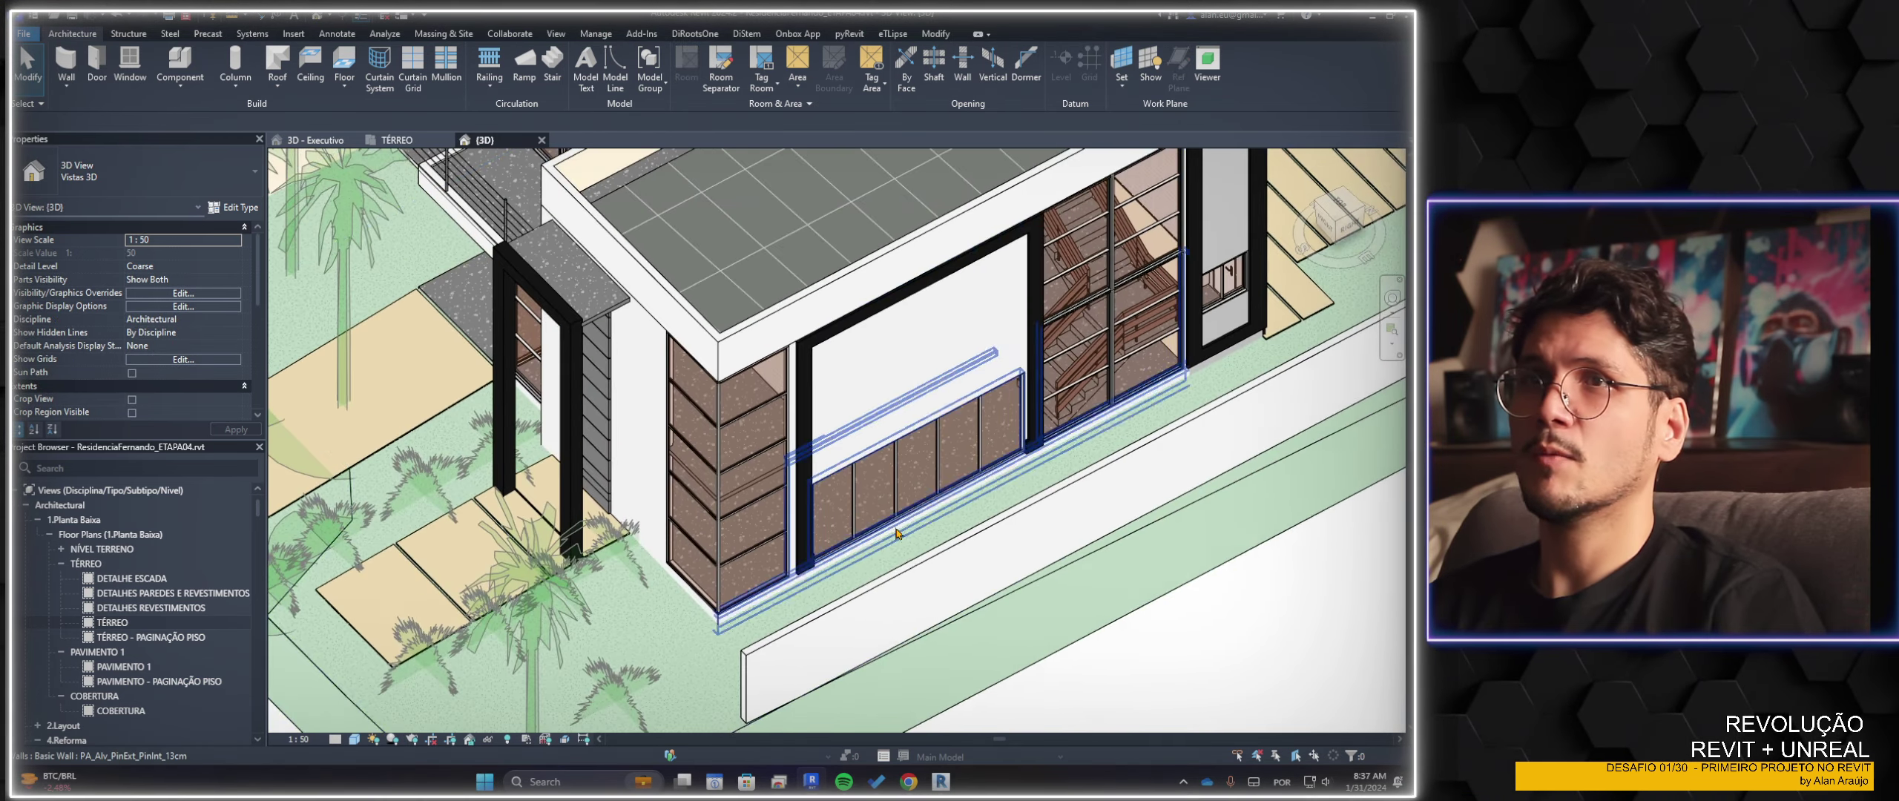
scroll(897, 532, up, 5)
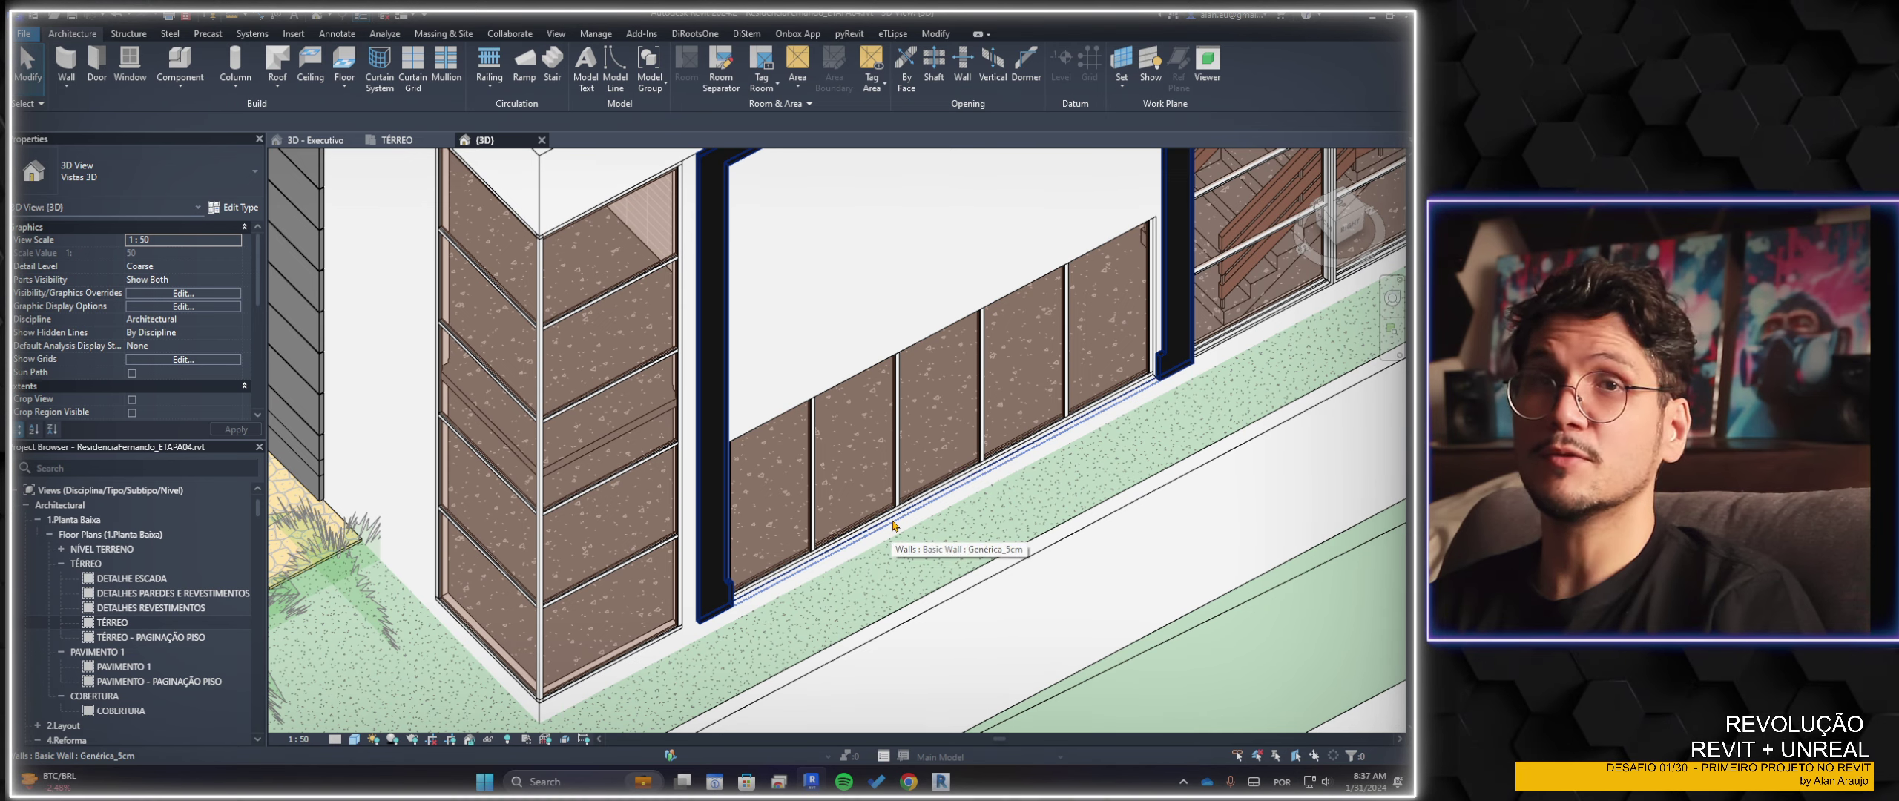
scroll(892, 525, up, 2)
scroll(853, 549, up, 3)
scroll(805, 559, up, 2)
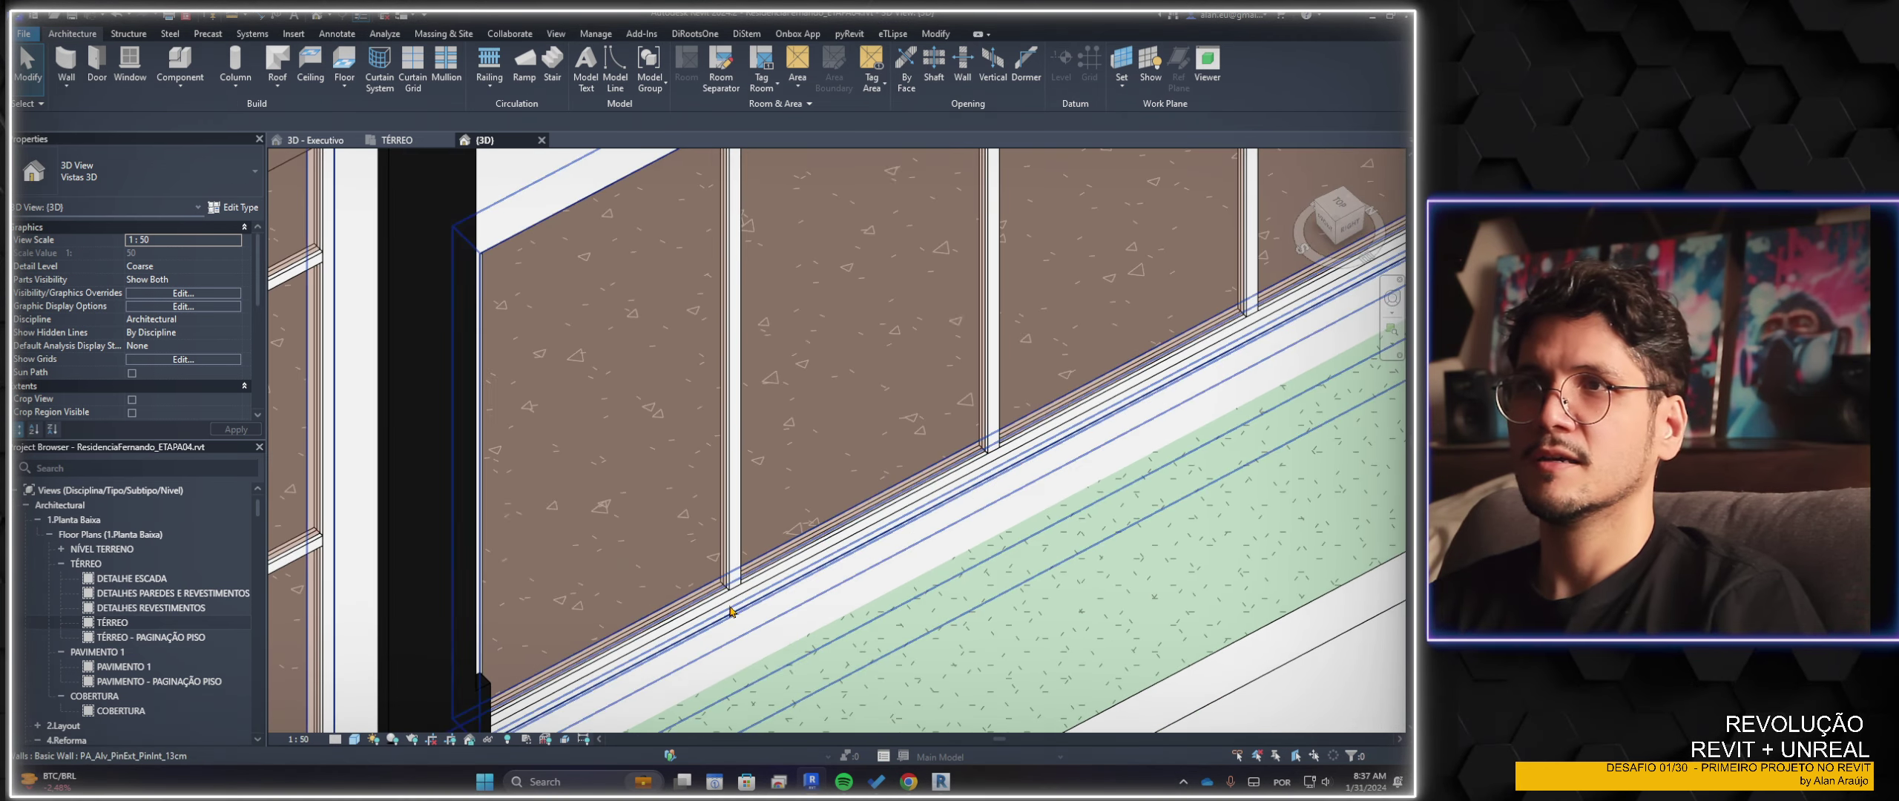
scroll(731, 611, up, 3)
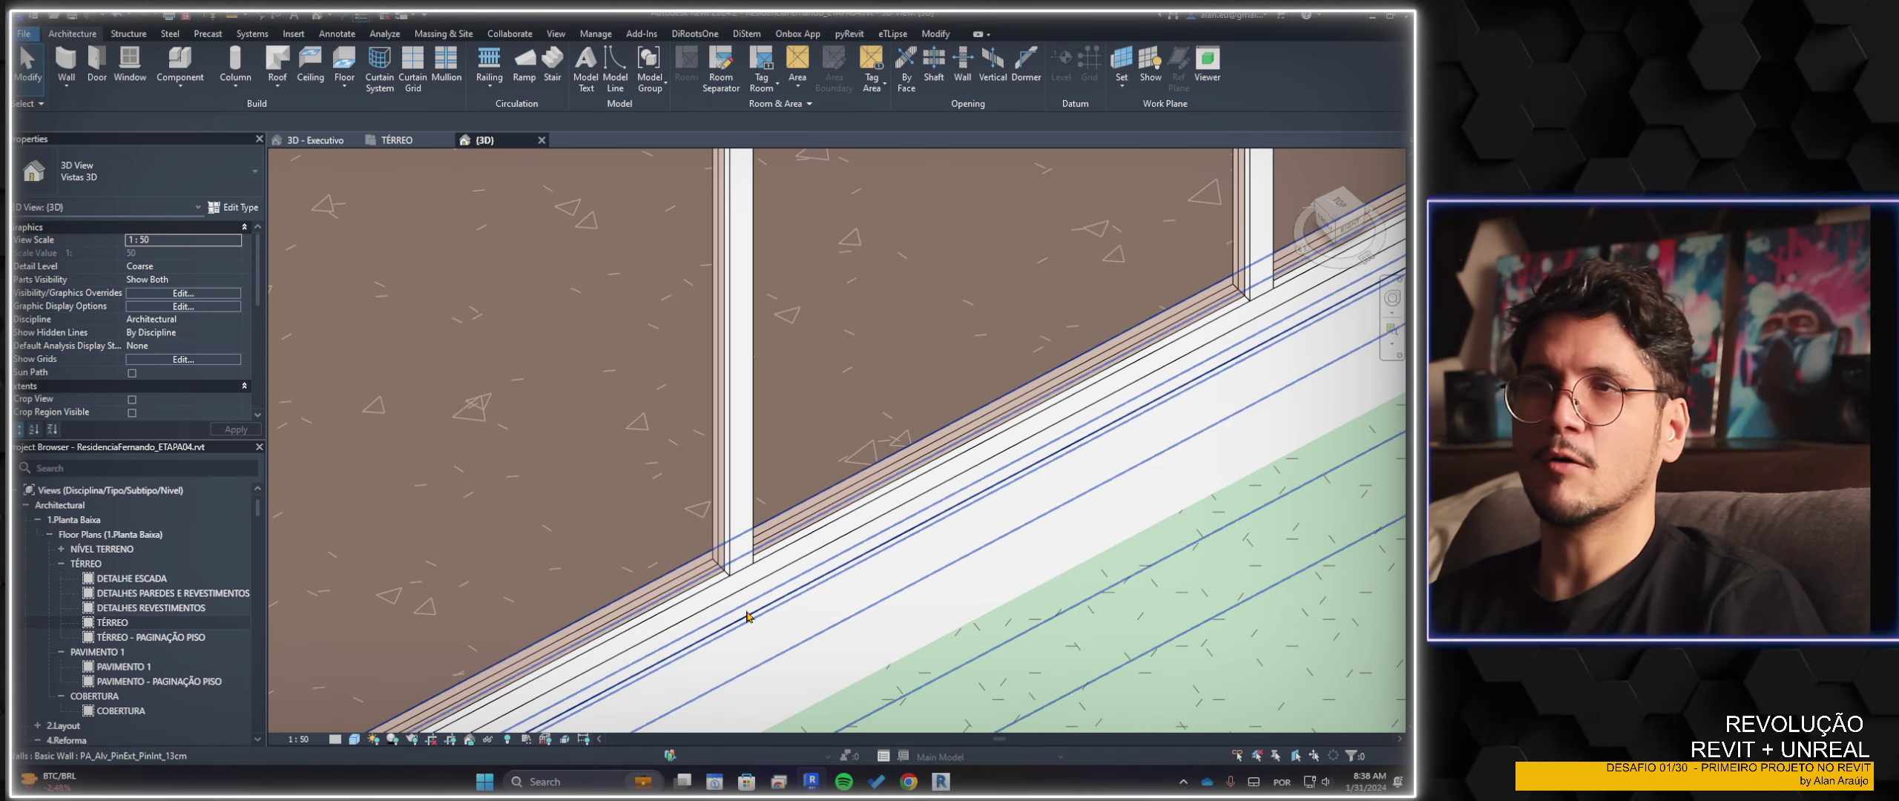
scroll(656, 640, down, 2)
scroll(656, 639, down, 2)
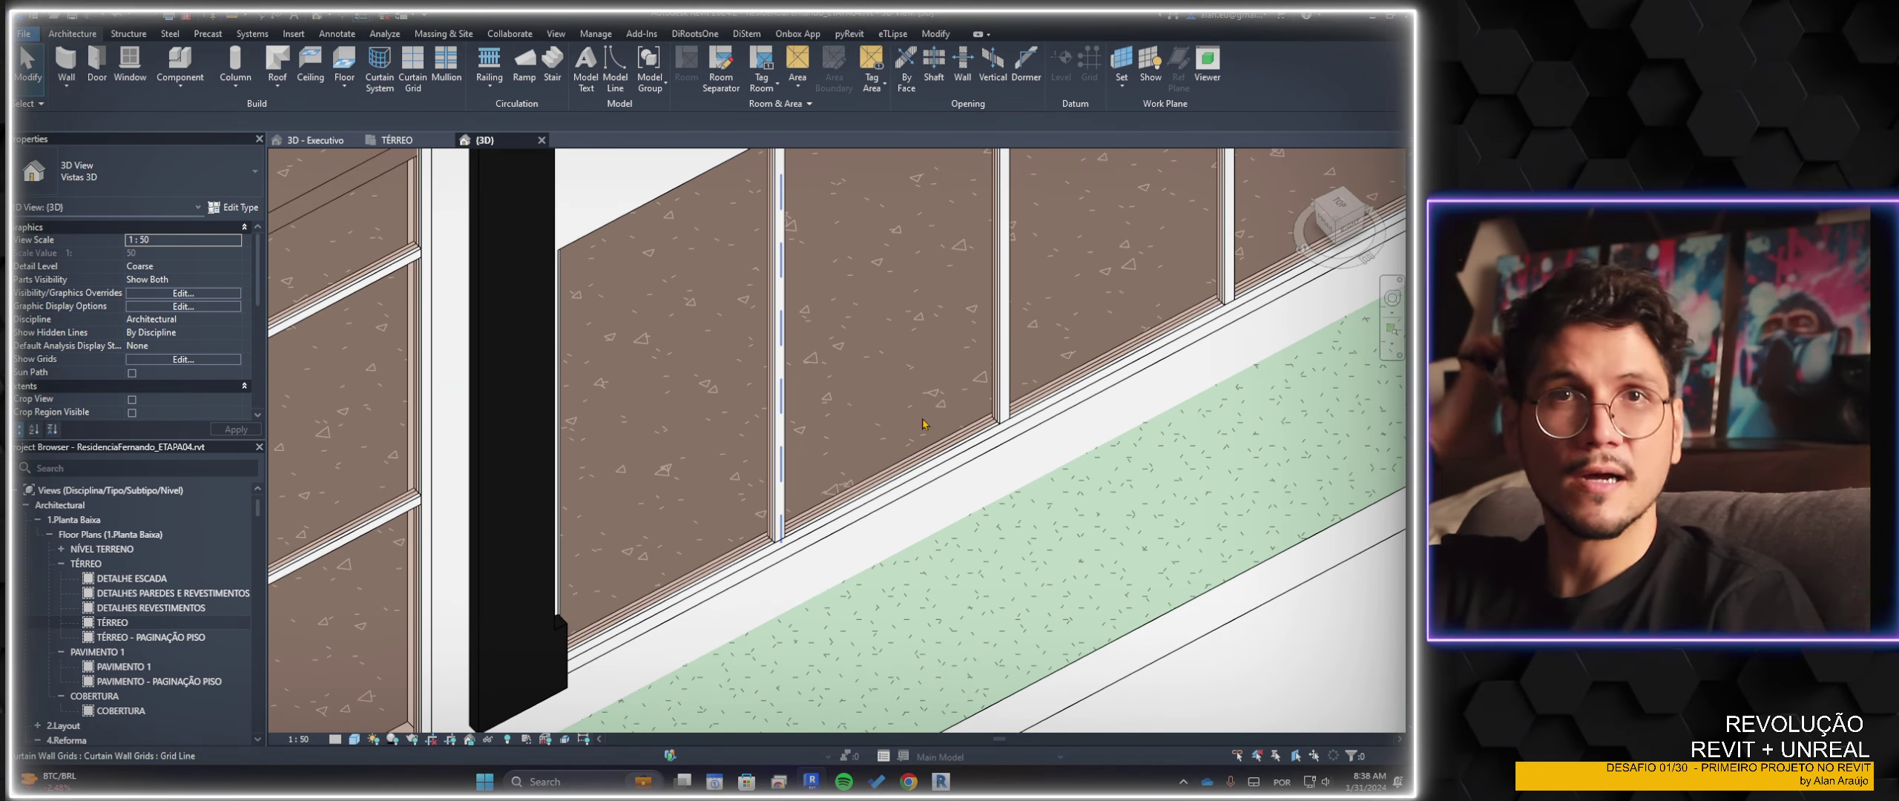
scroll(928, 416, down, 2)
scroll(949, 371, down, 2)
scroll(972, 319, down, 1)
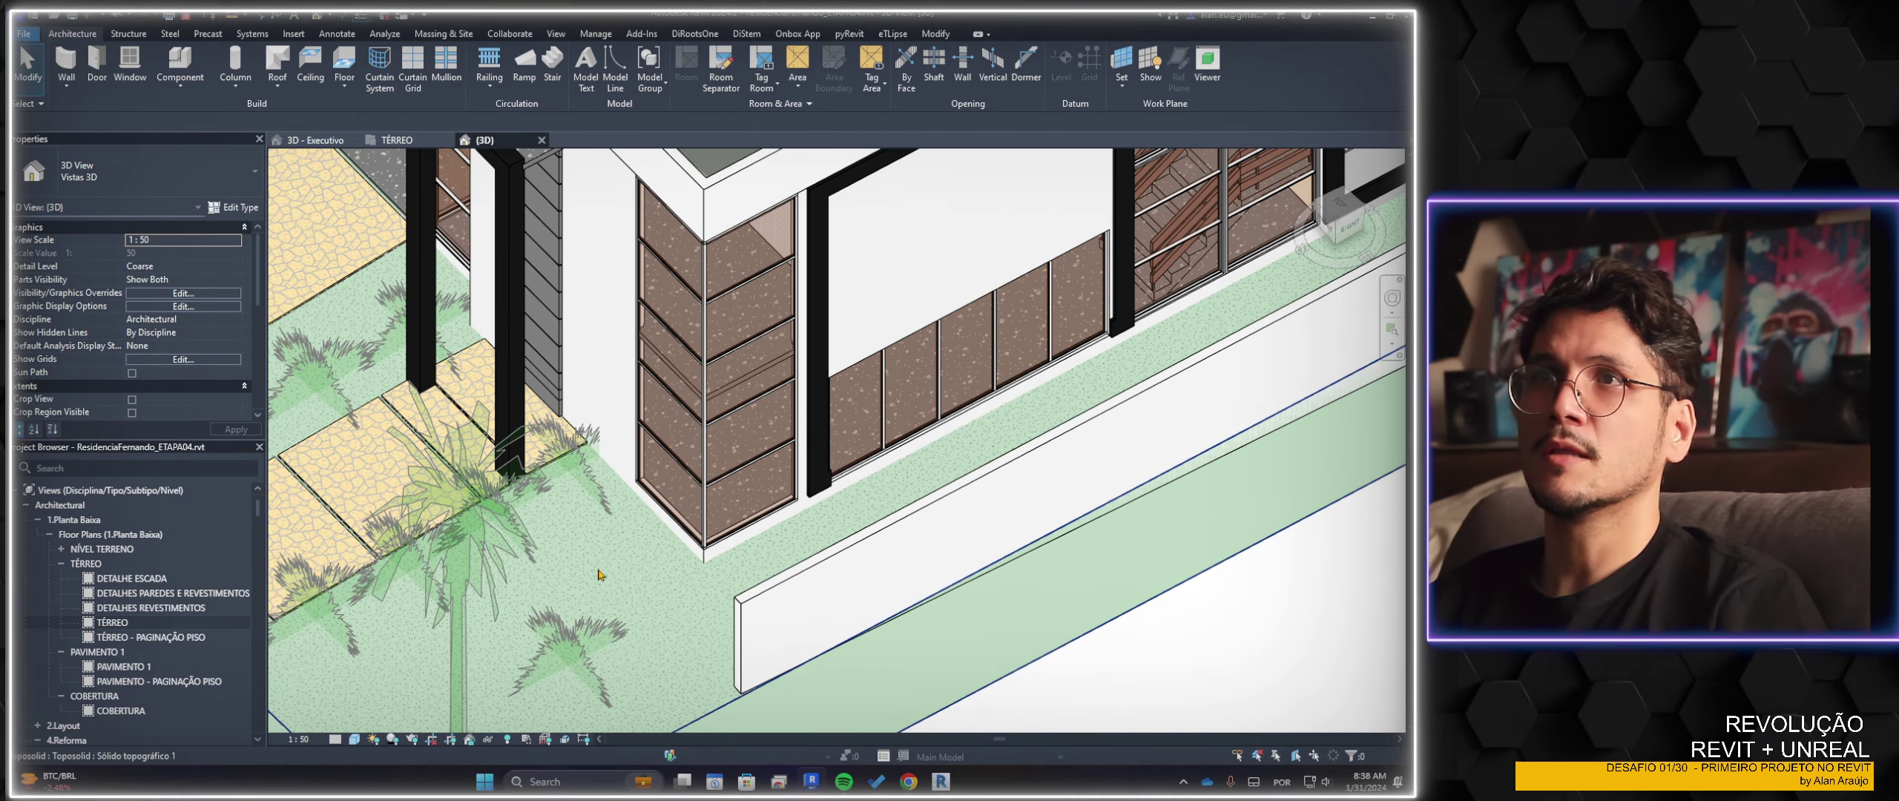
scroll(716, 530, up, 3)
scroll(742, 519, up, 3)
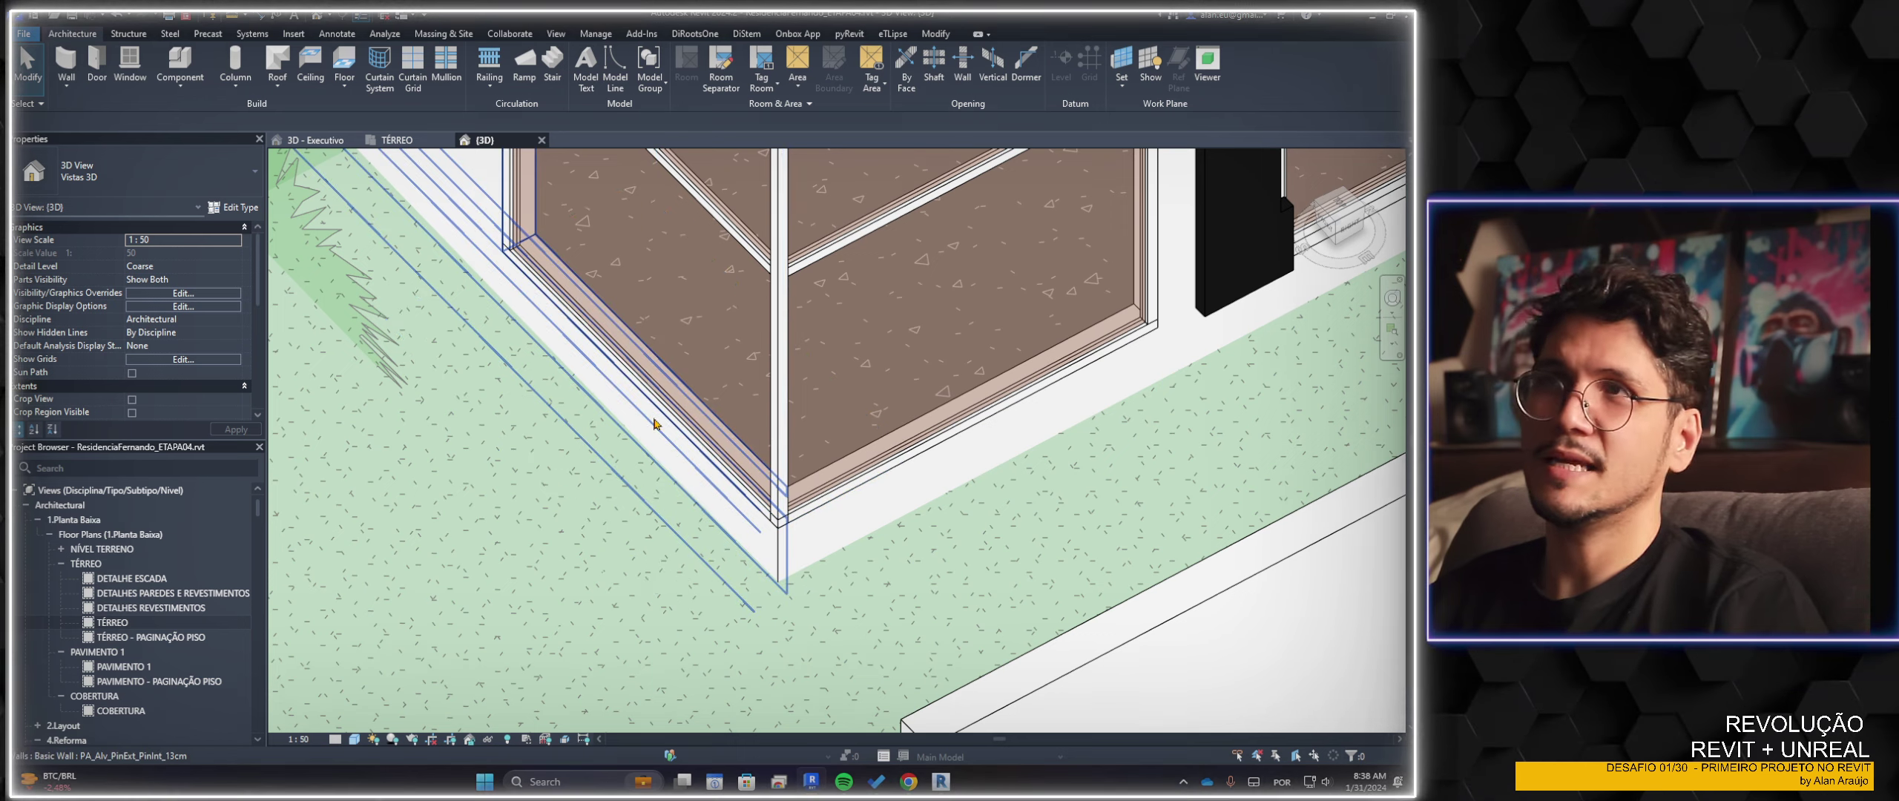
scroll(723, 524, down, 2)
scroll(779, 504, down, 2)
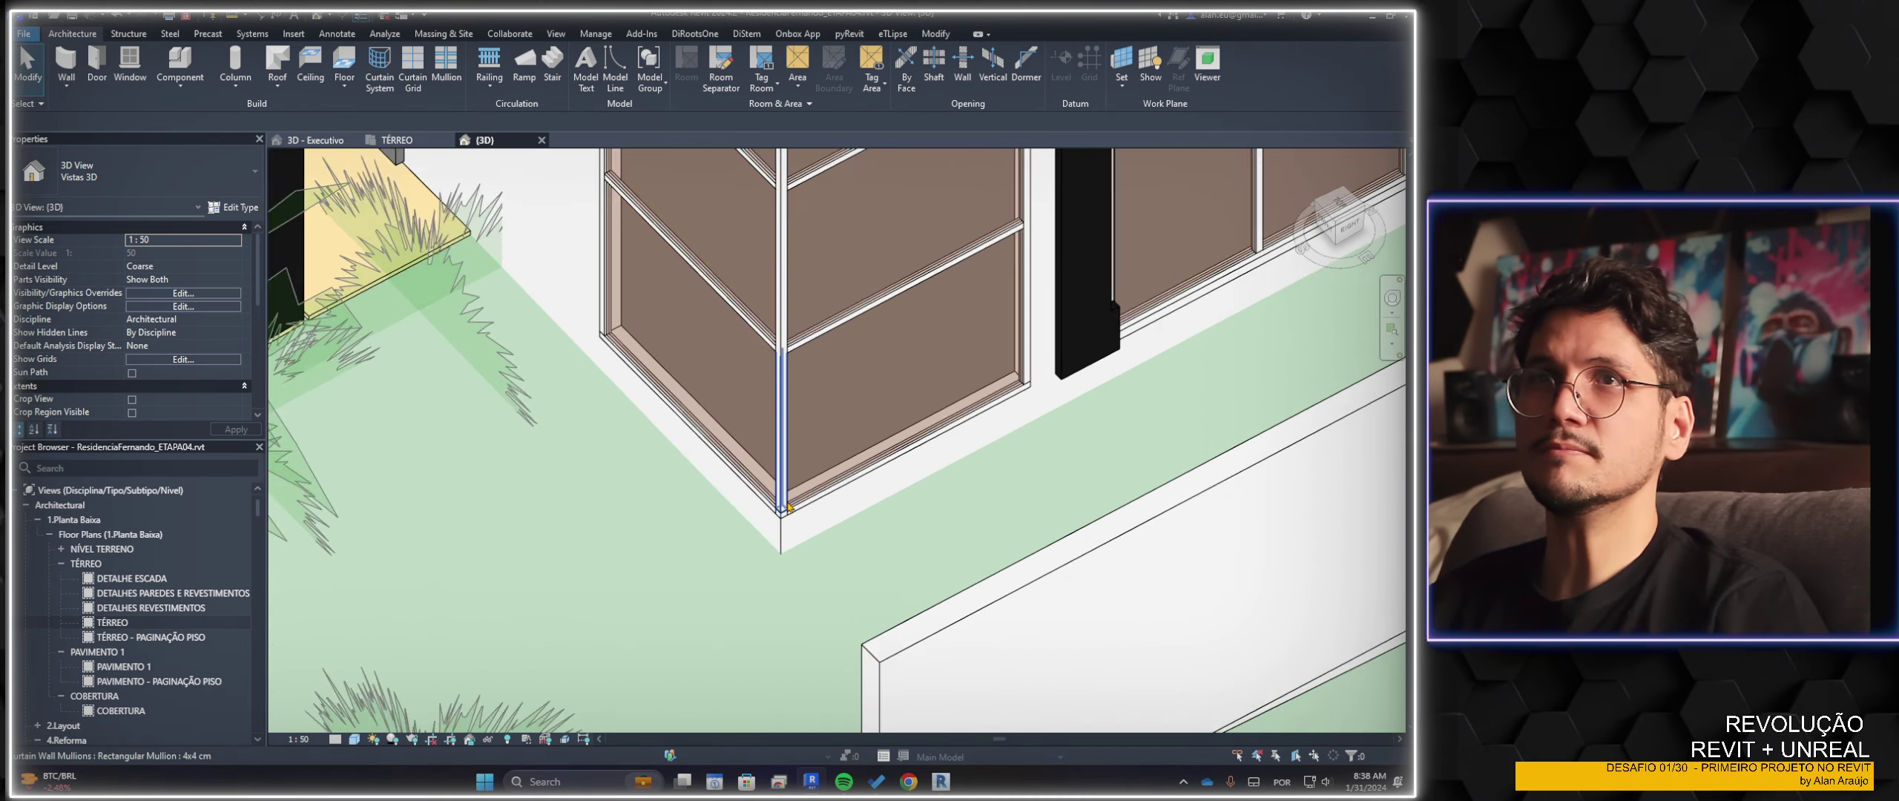
scroll(820, 491, down, 2)
middle_drag(871, 501, 745, 601)
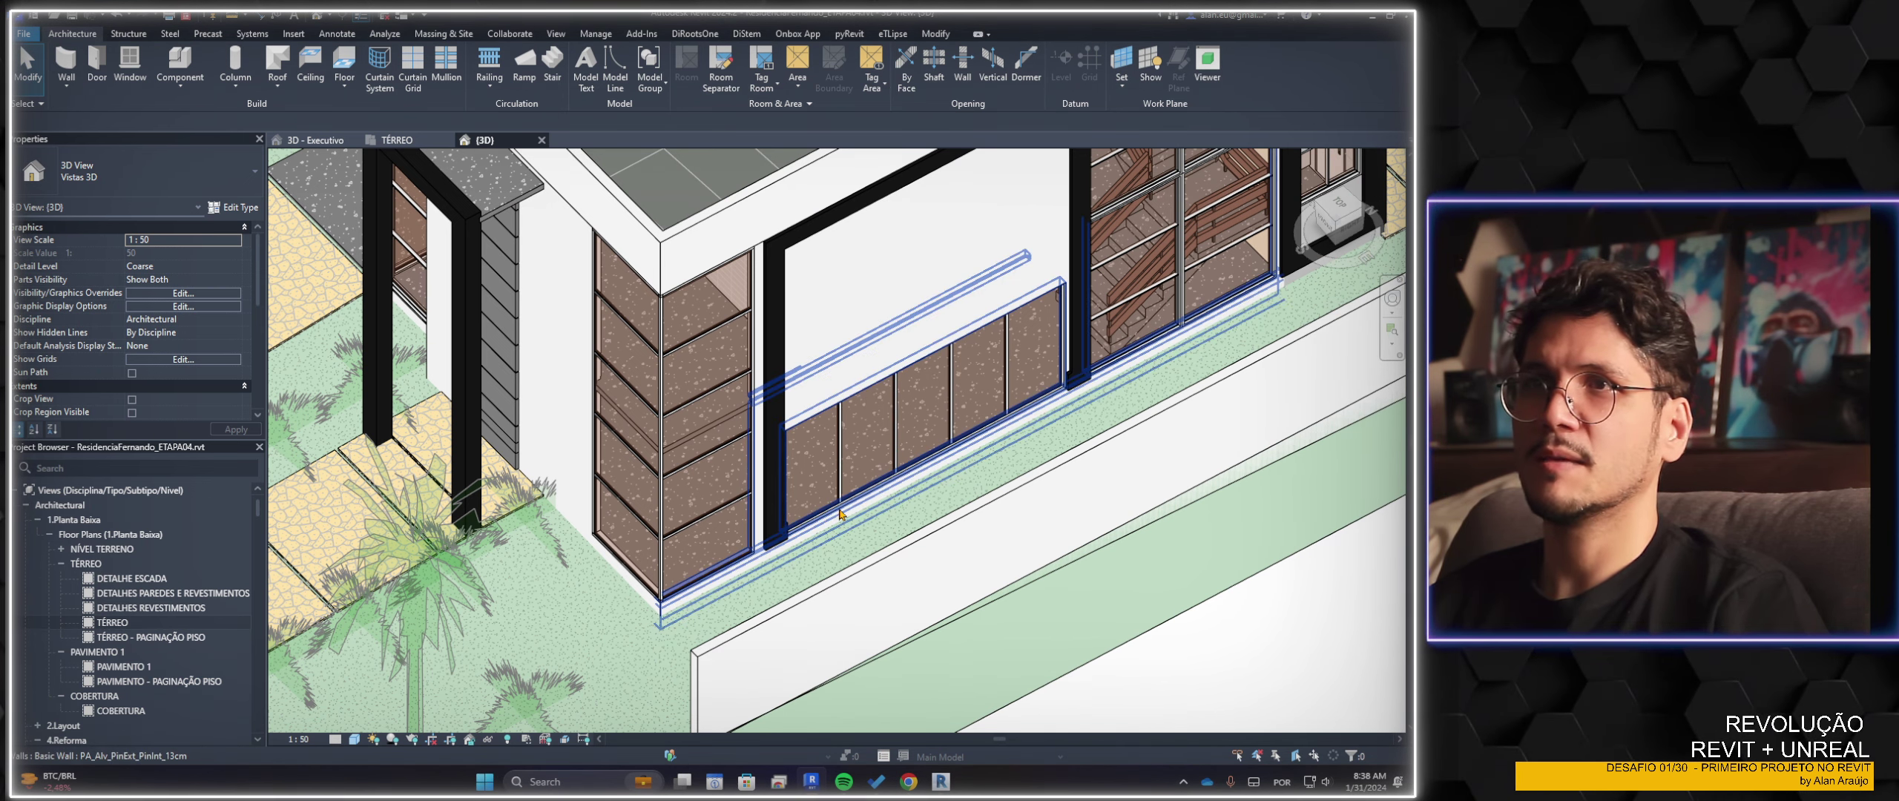
click(865, 518)
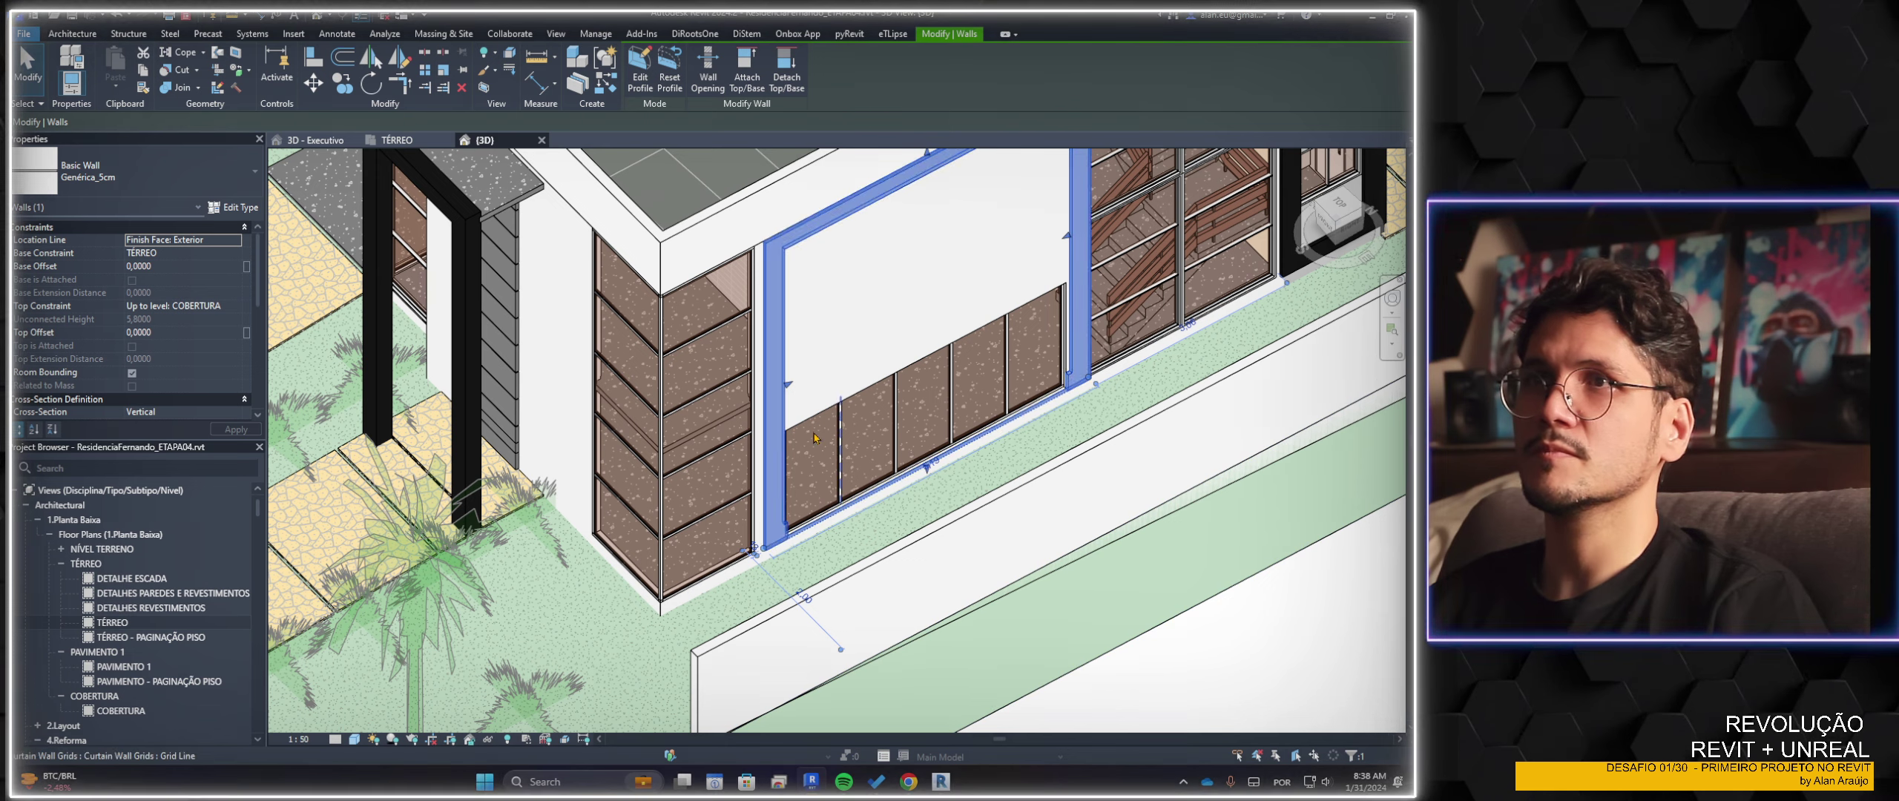
key(Tab)
key(Tab)
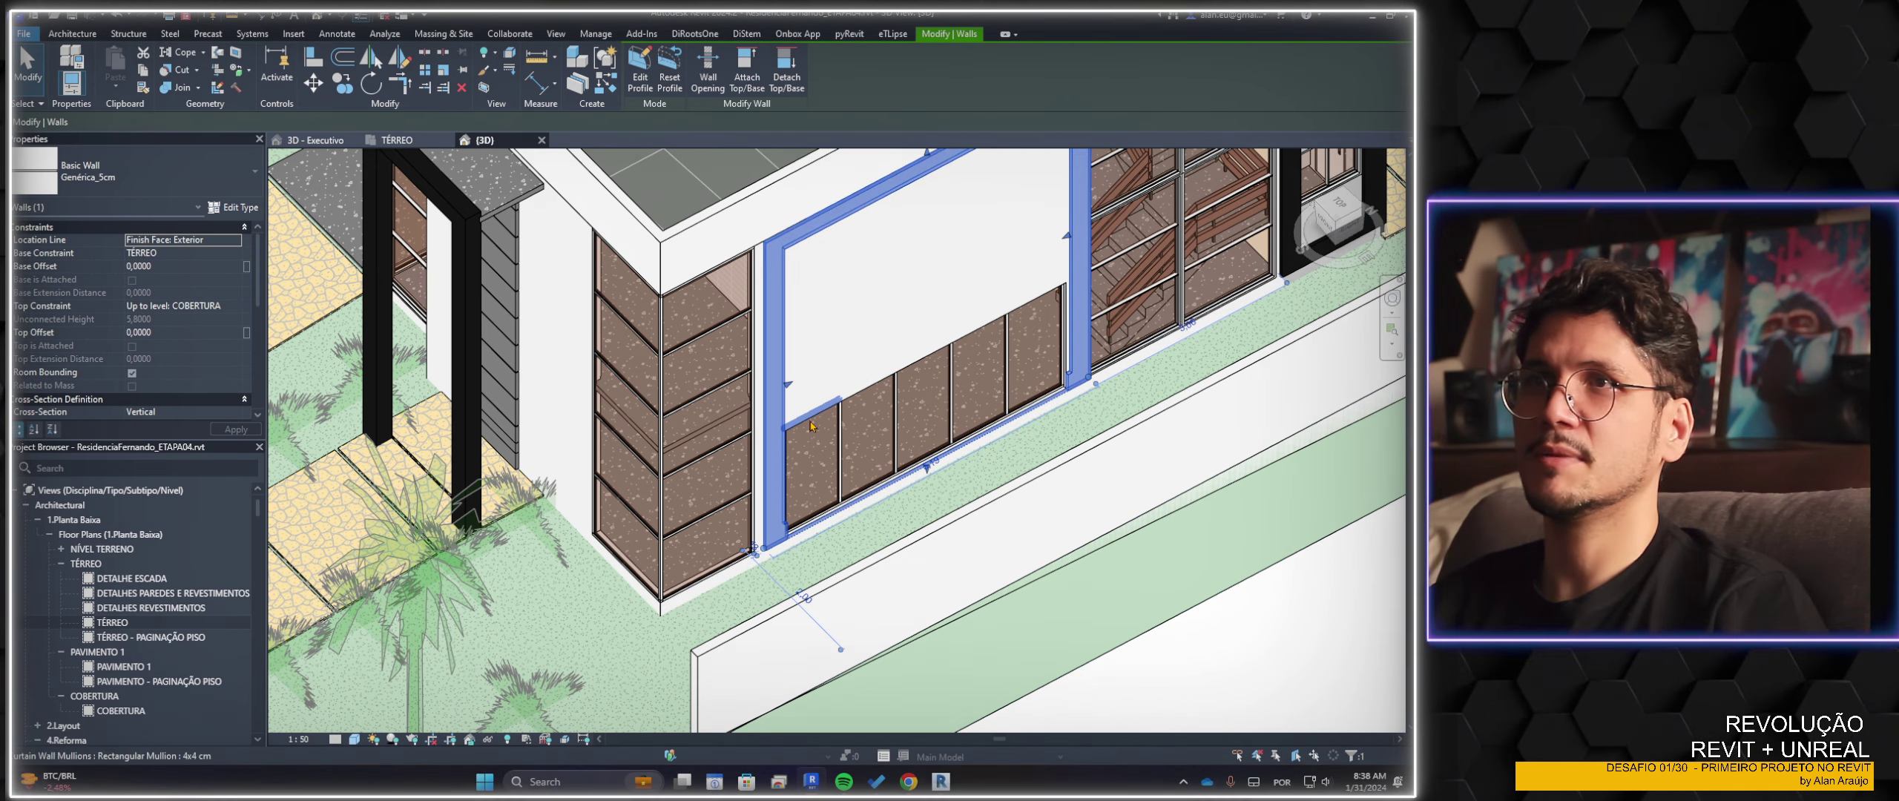
click(812, 426)
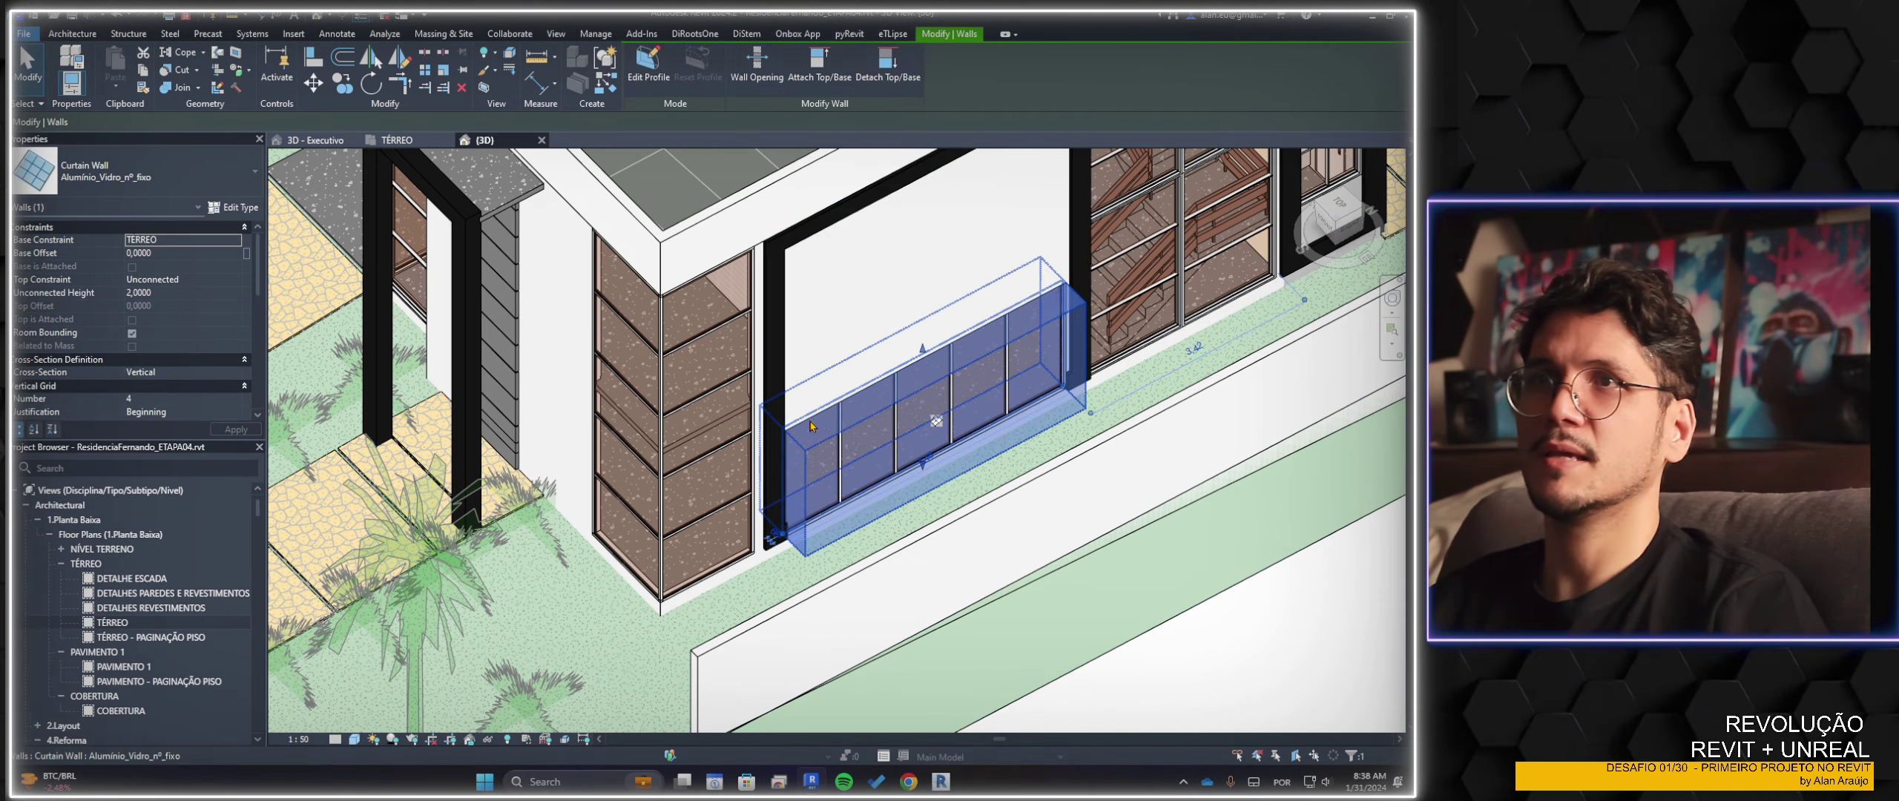
click(236, 281)
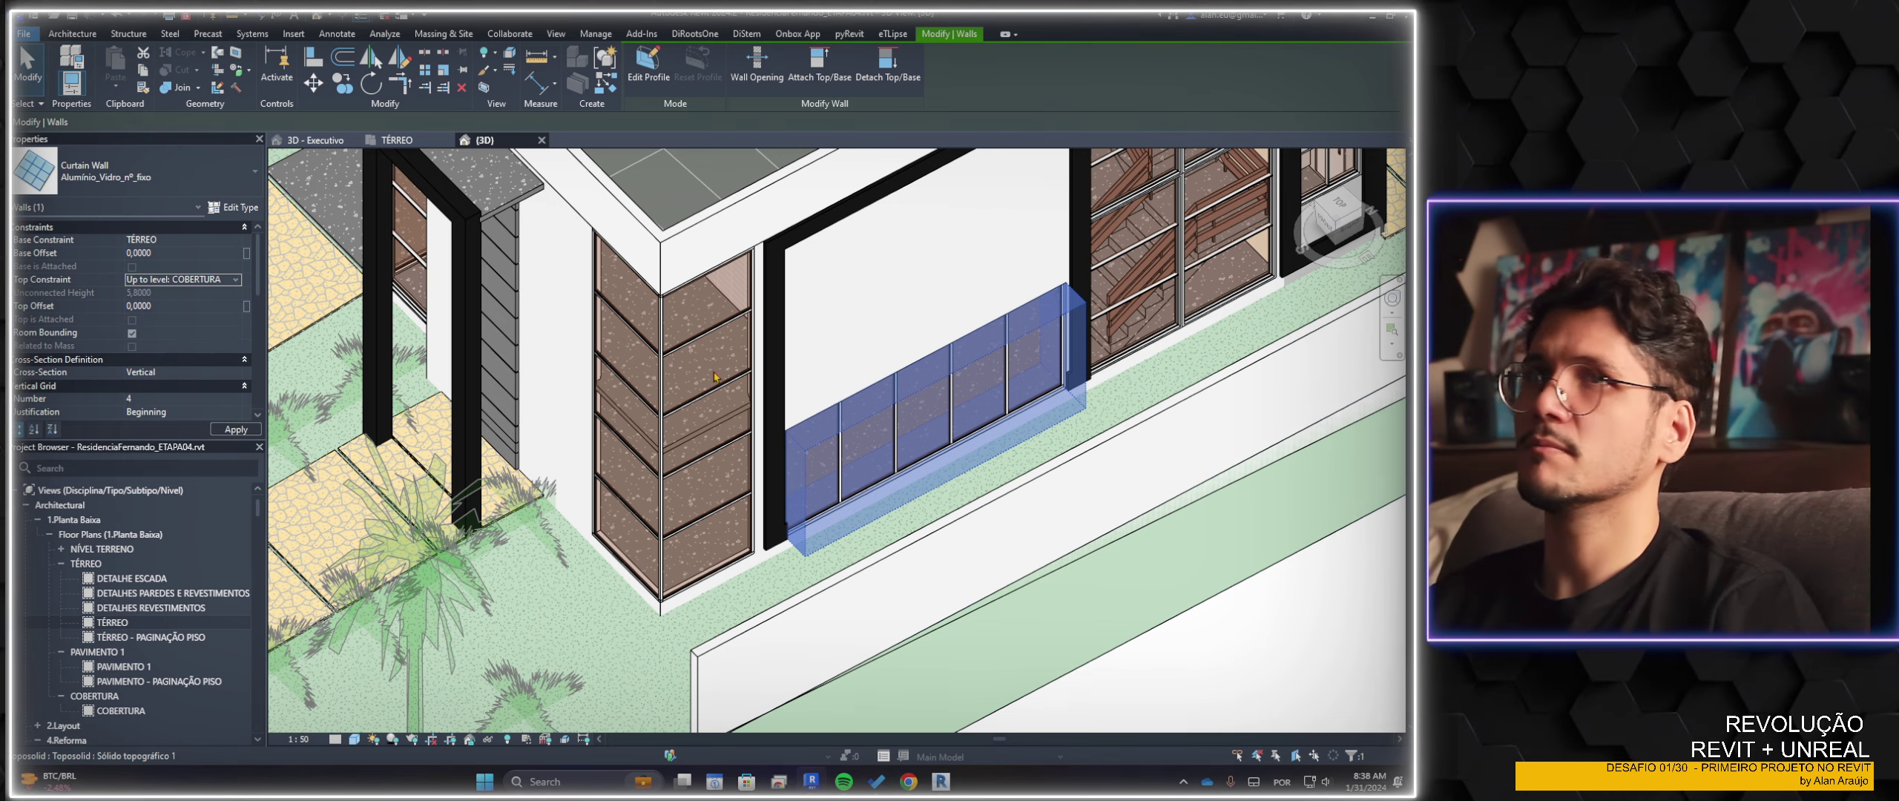
scroll(1122, 436, up, 2)
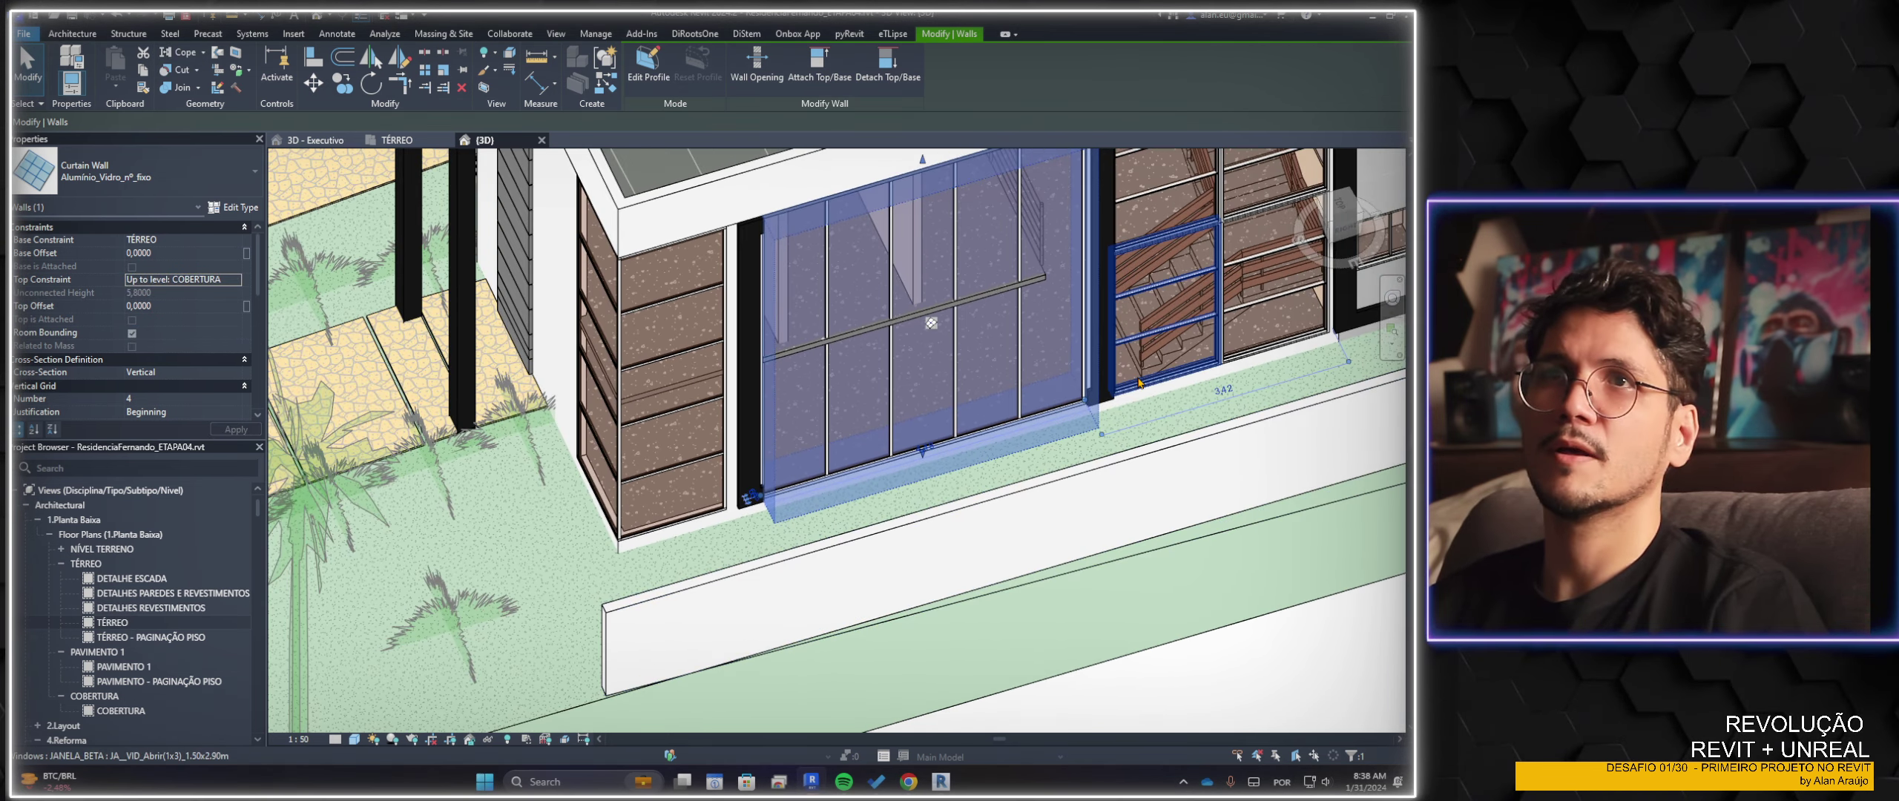
key(Escape)
scroll(1076, 439, up, 3)
scroll(1057, 442, up, 3)
scroll(1057, 441, up, 2)
scroll(1013, 513, up, 2)
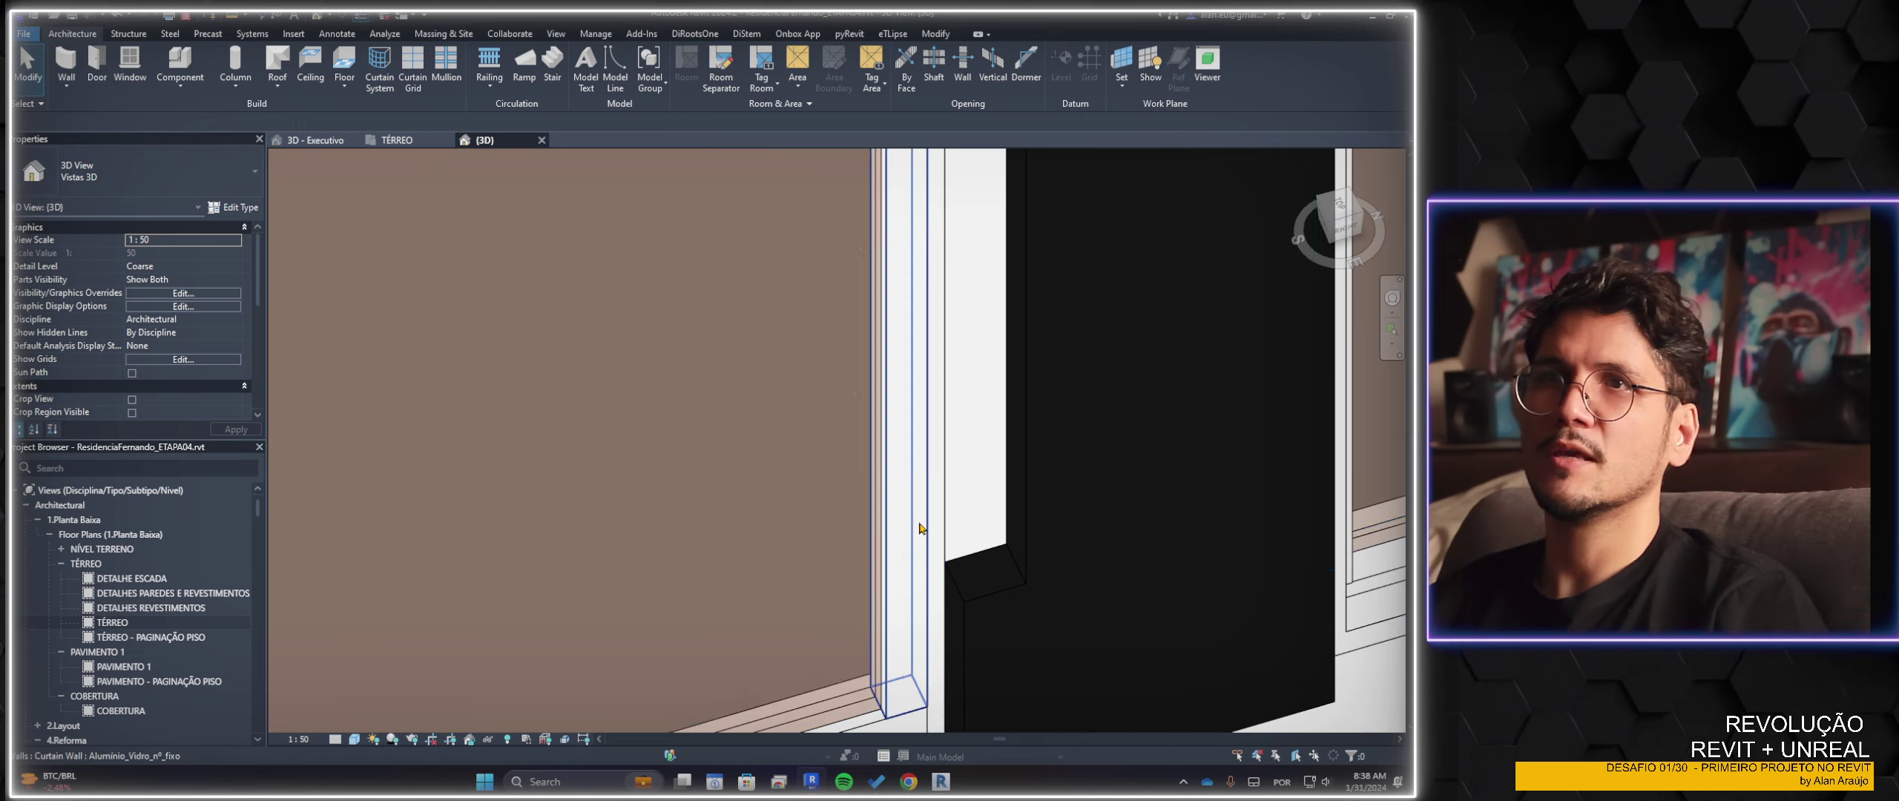
click(899, 517)
scroll(909, 530, down, 2)
scroll(926, 551, down, 2)
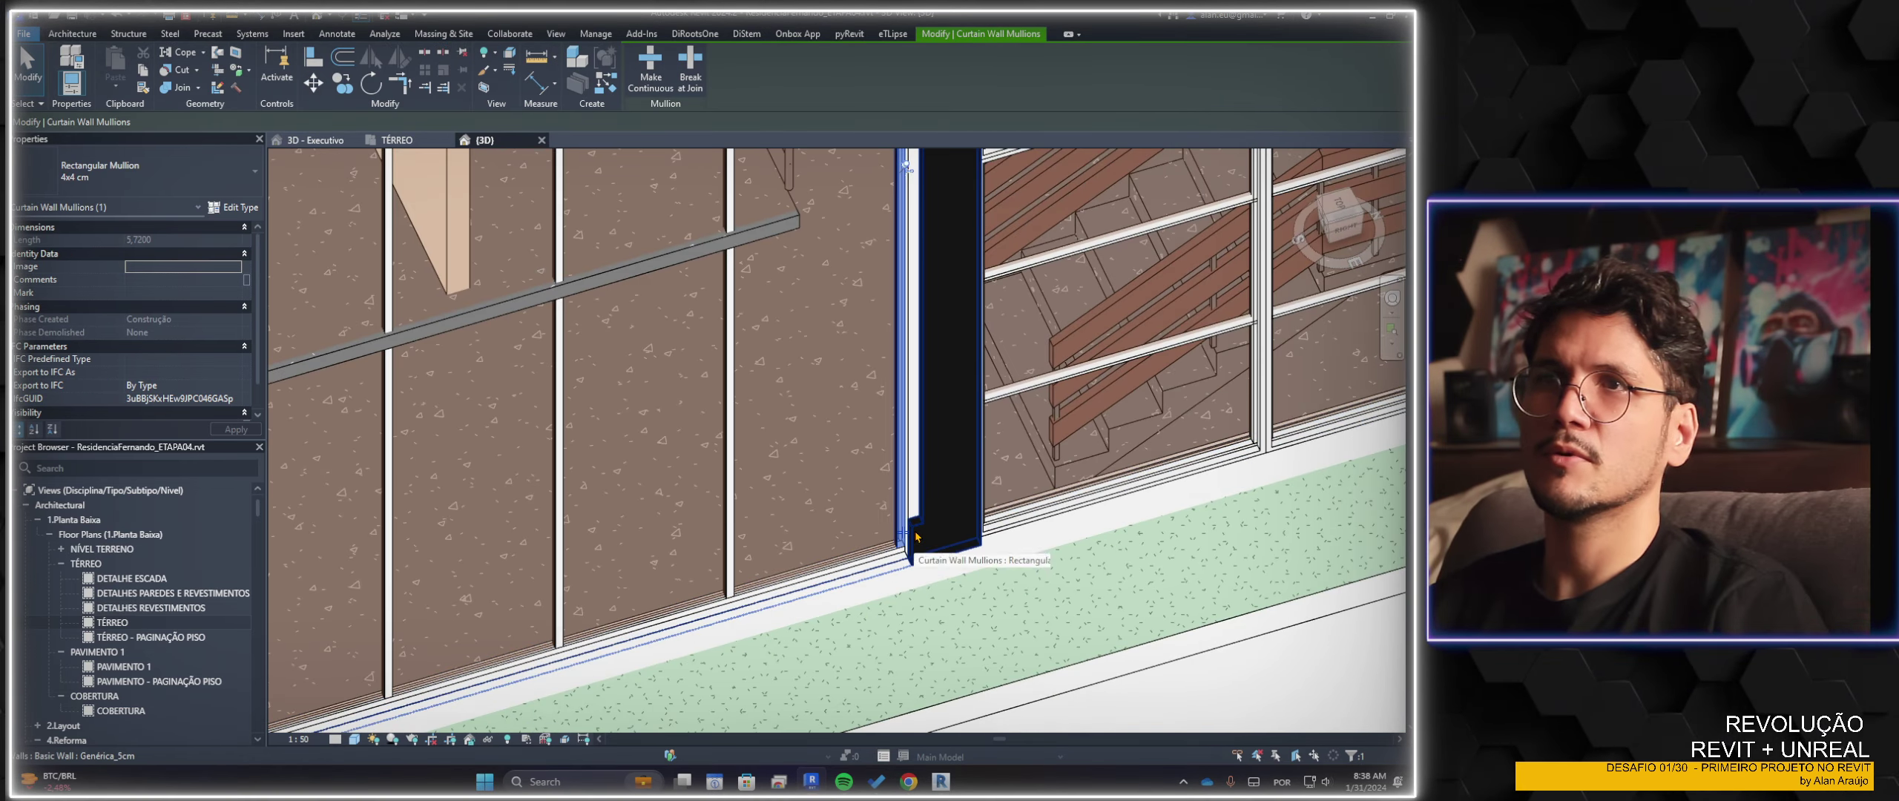
key(Escape)
scroll(816, 511, down, 4)
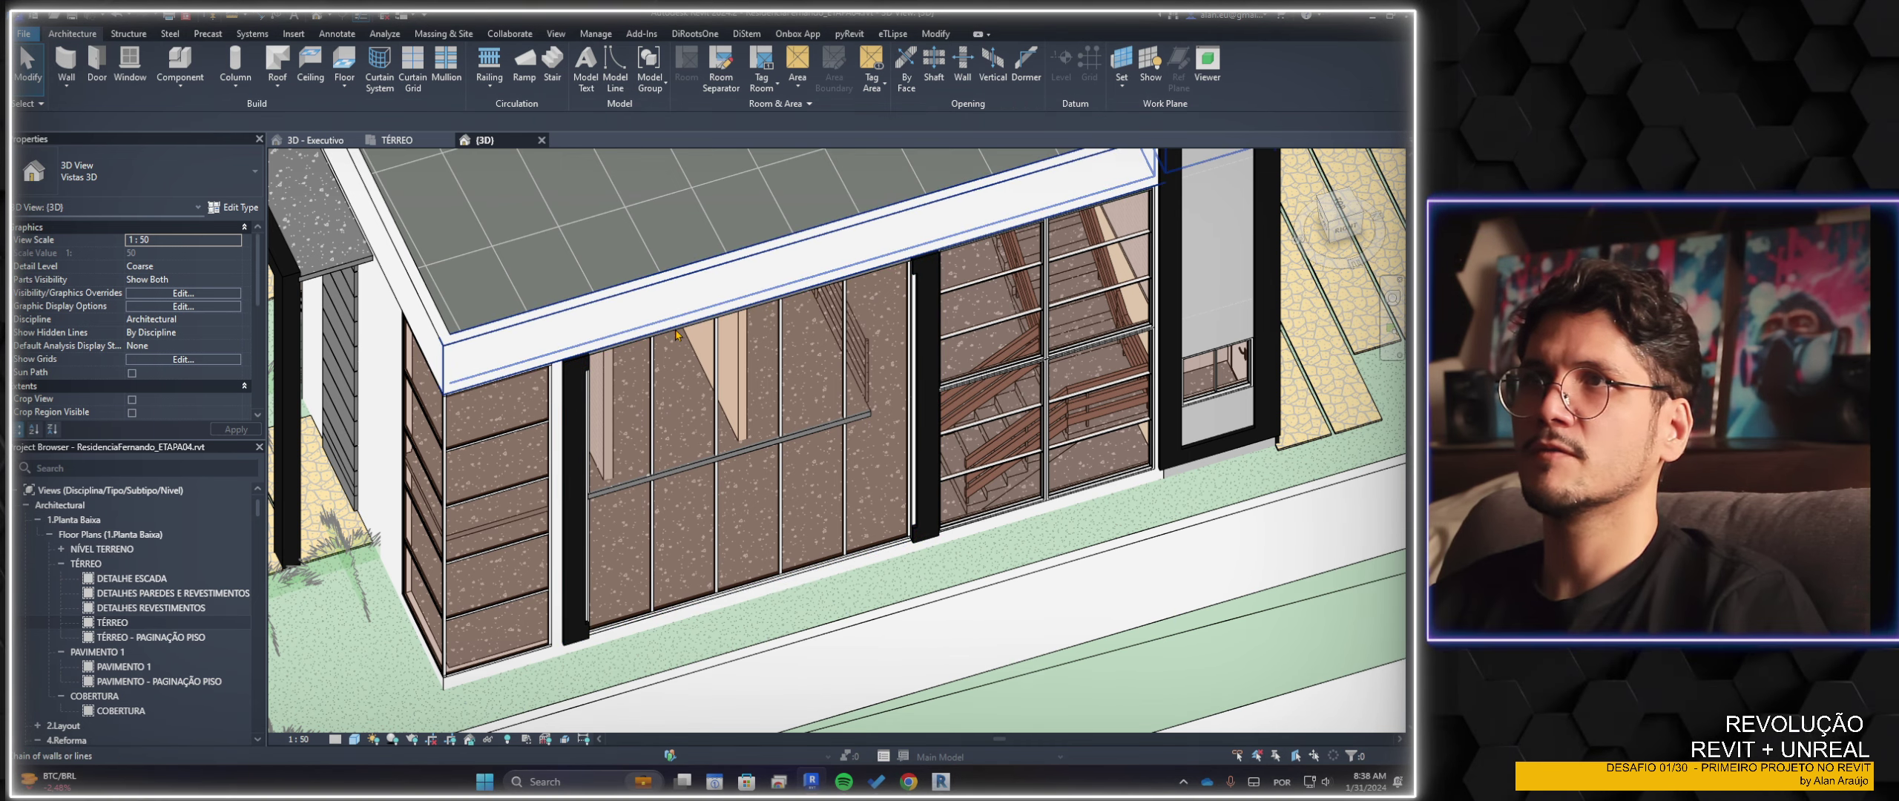
Temporarily delete the opening's curtain wall to inspect the host wall, then undo
key(Tab)
key(Tab)
key(Tab)
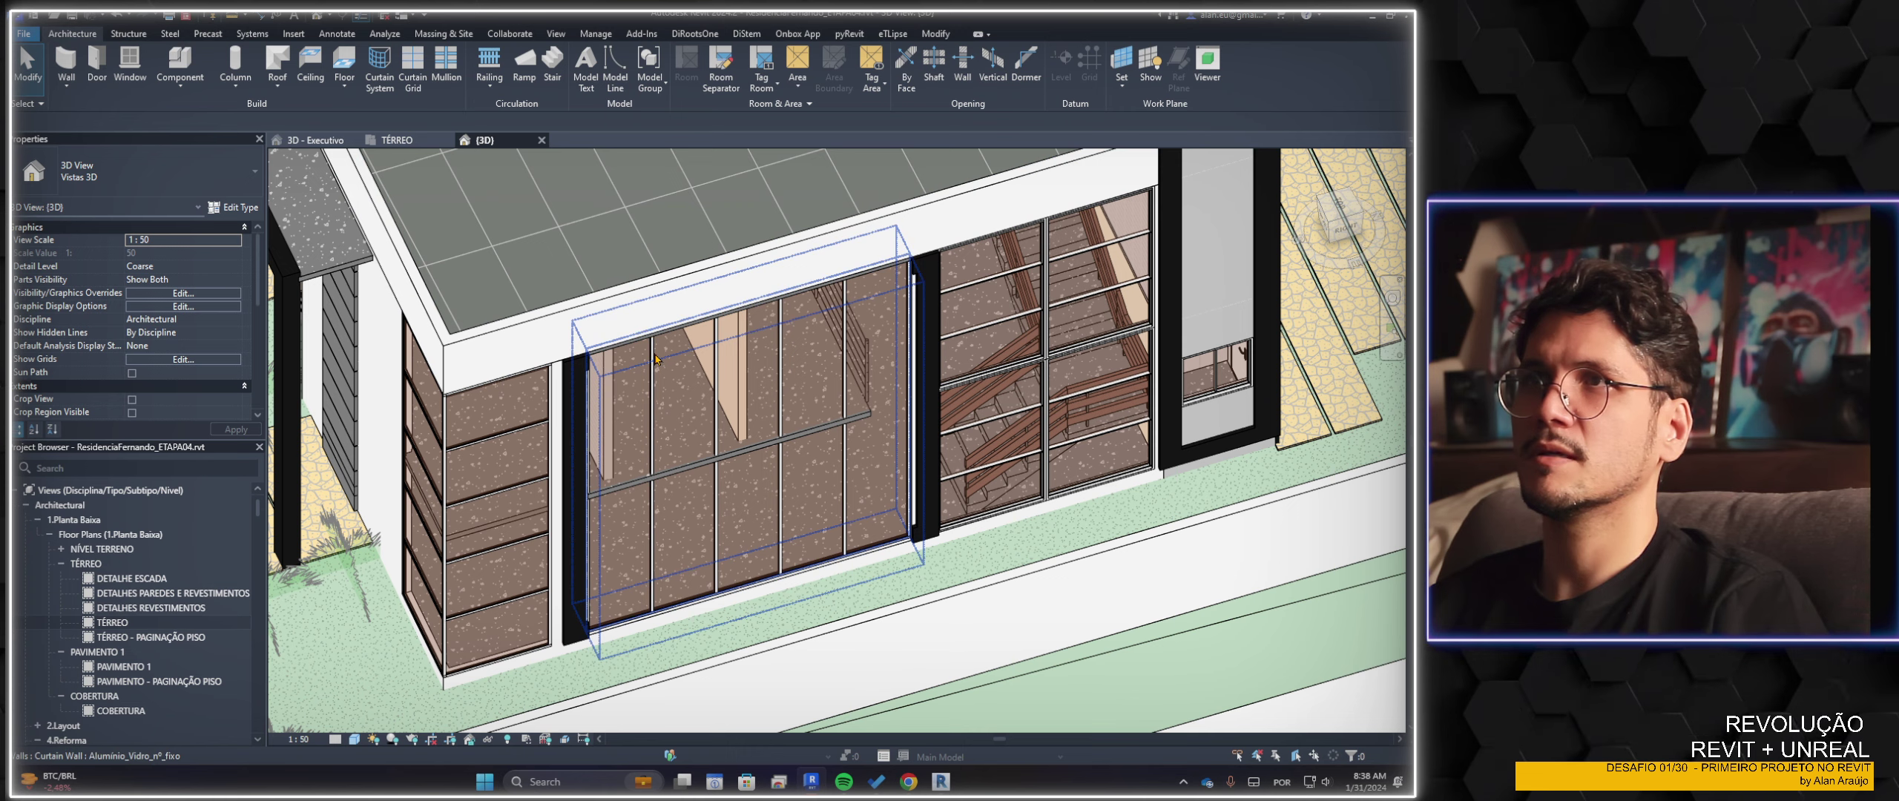
click(655, 359)
key(Delete)
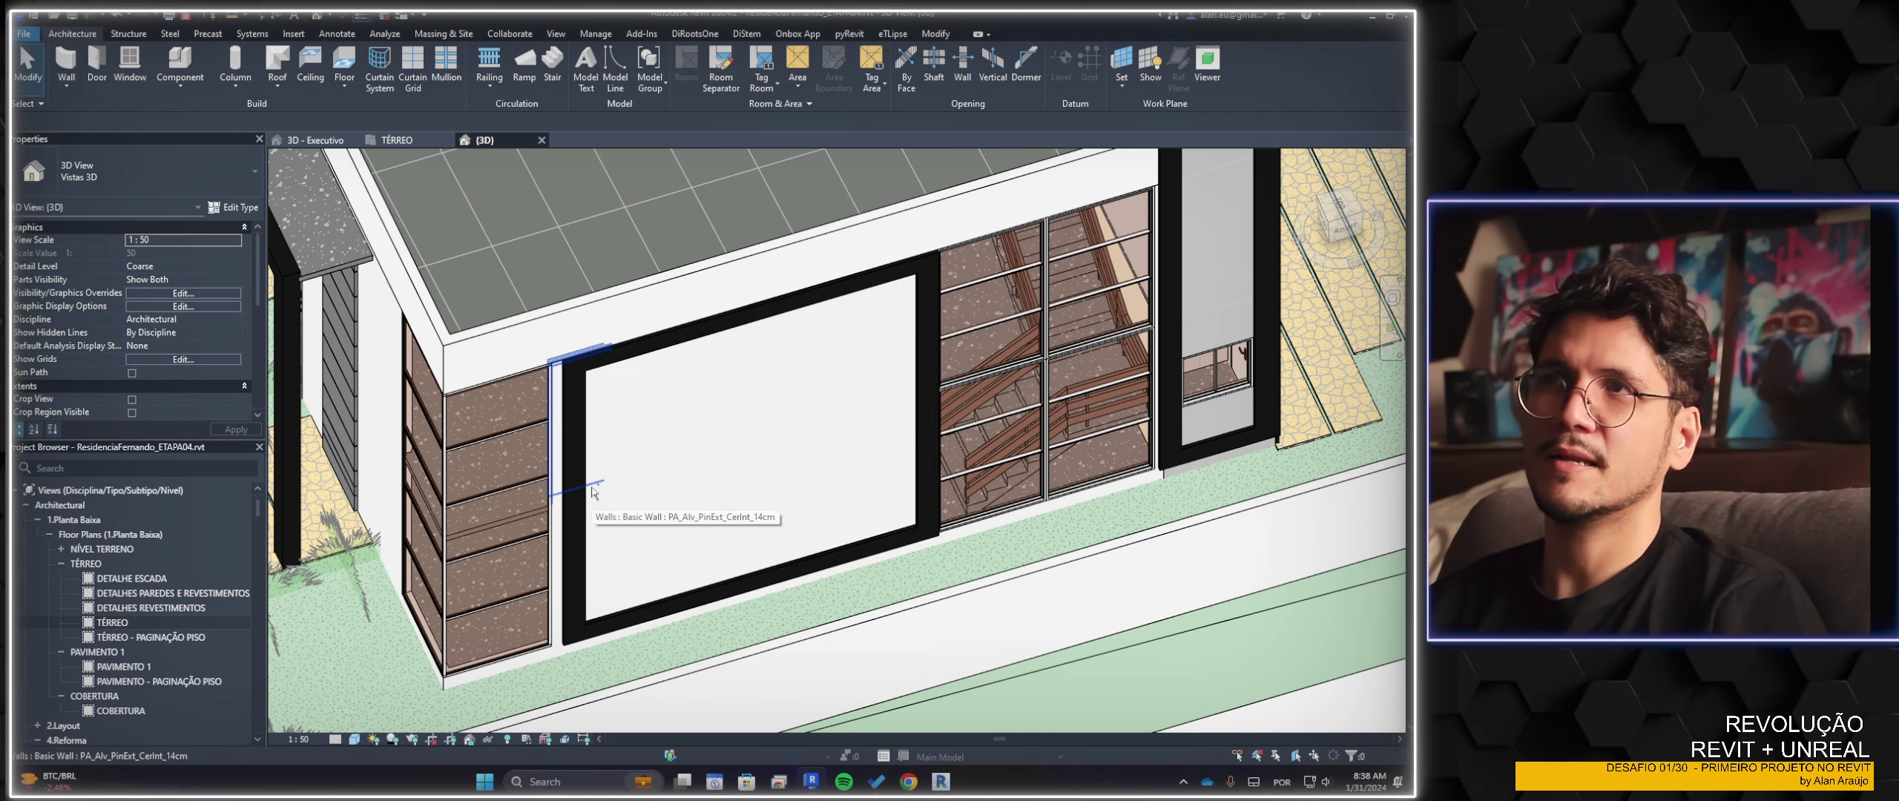
key(ctrl+z)
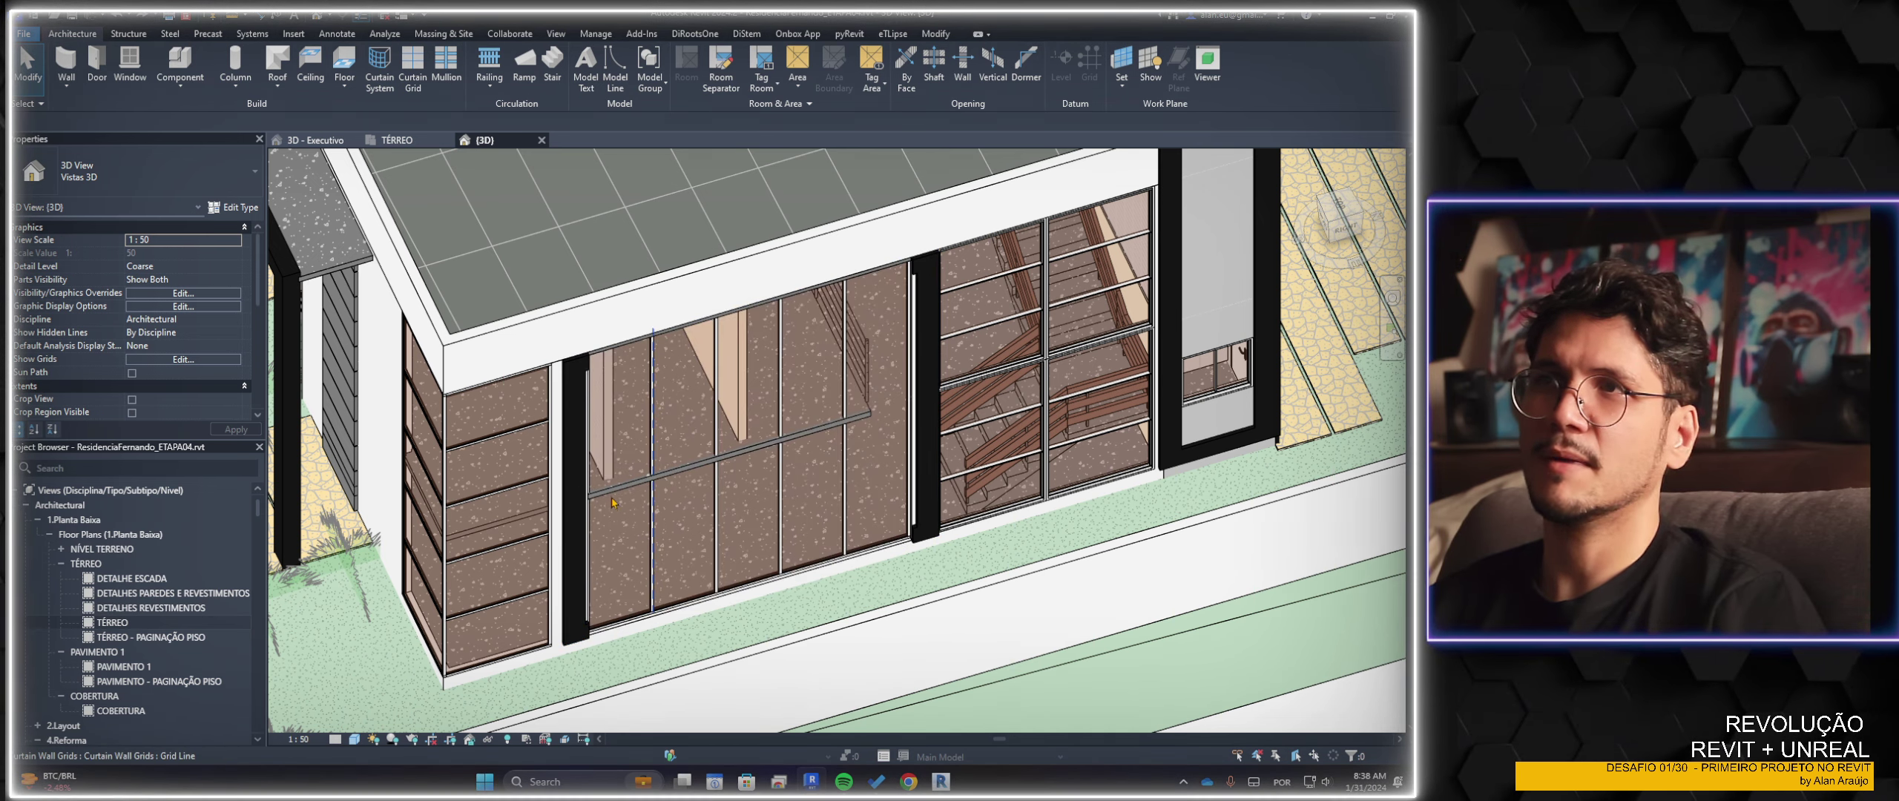
On the TÉRREO plan, select the curtain wall grid line and check its end options
double_click(237, 623)
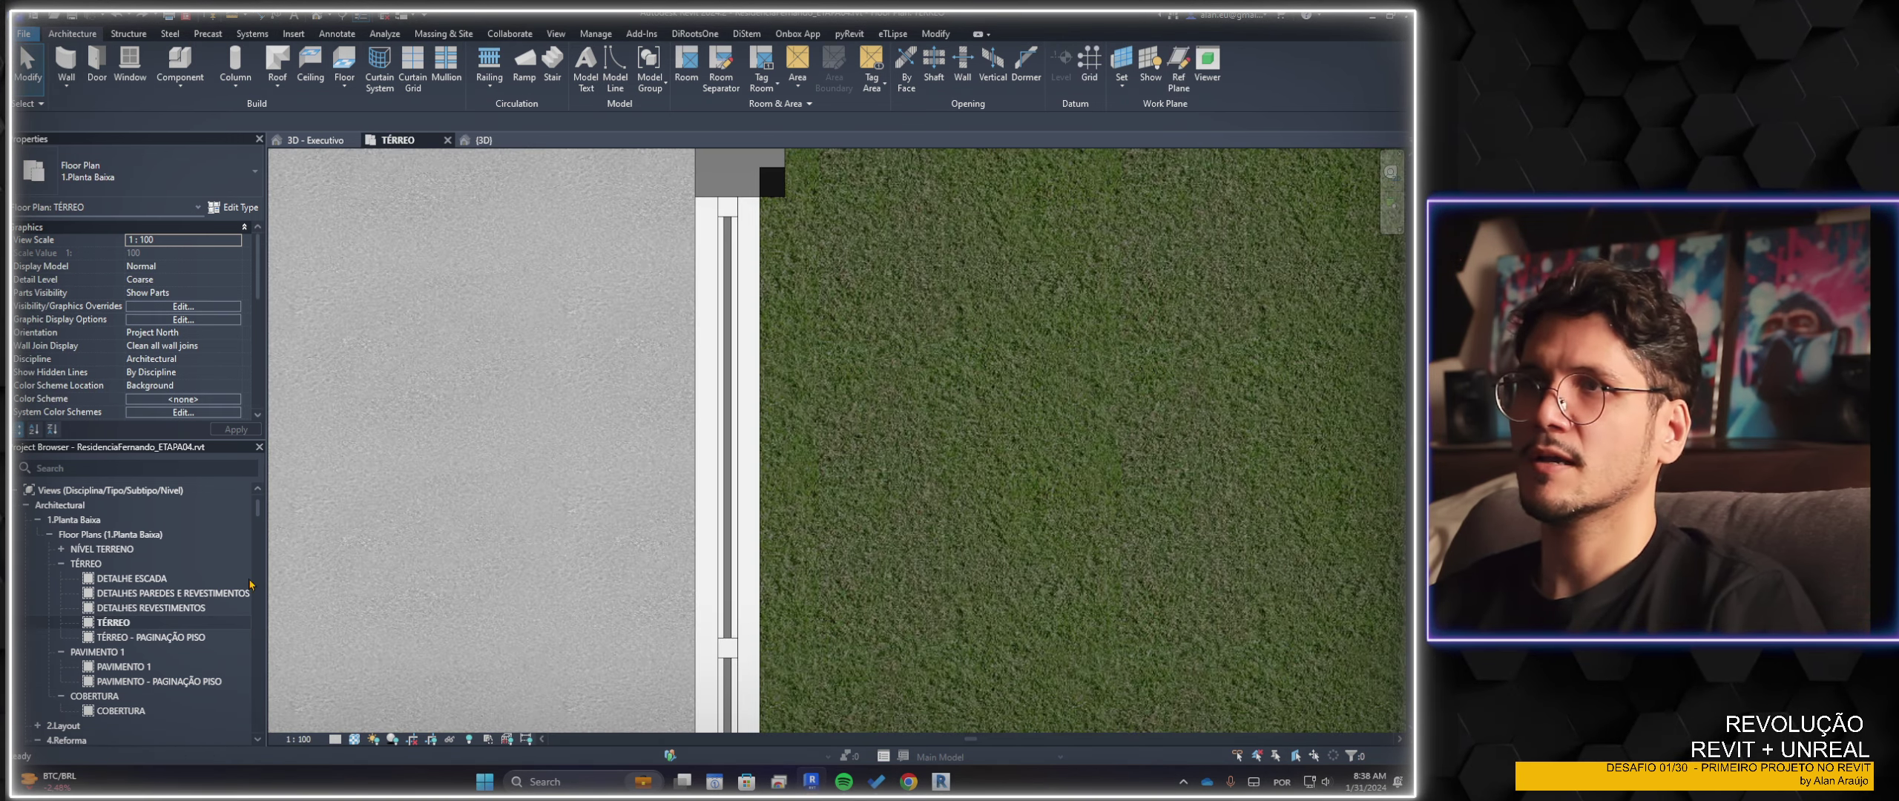
click(736, 281)
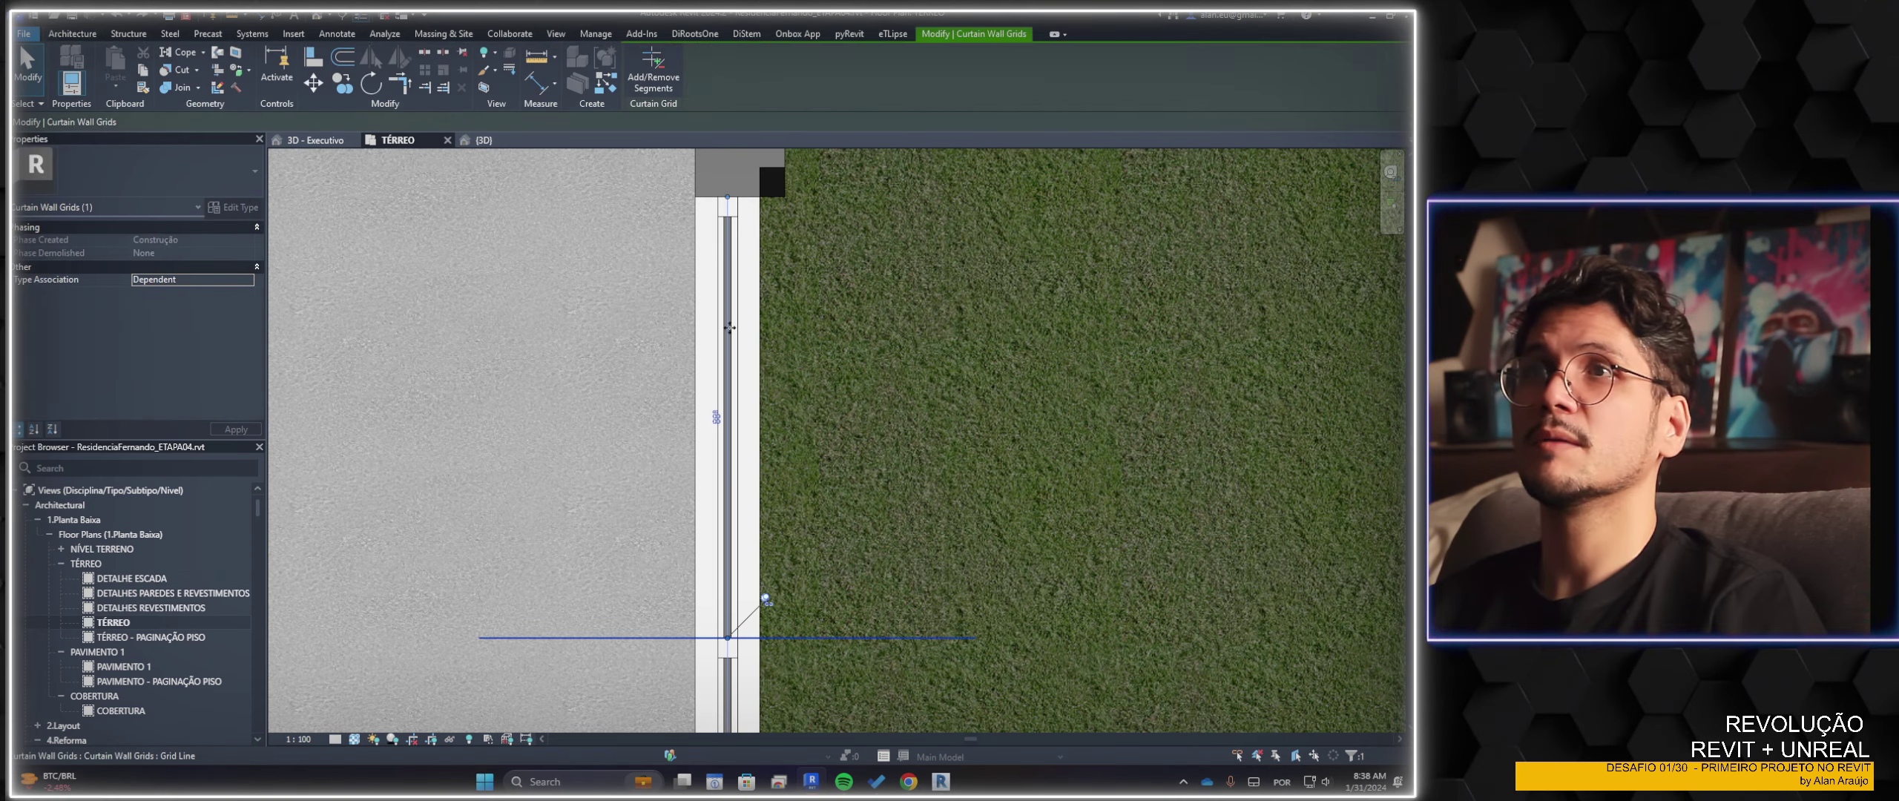
scroll(741, 297, up, 1)
scroll(742, 298, up, 1)
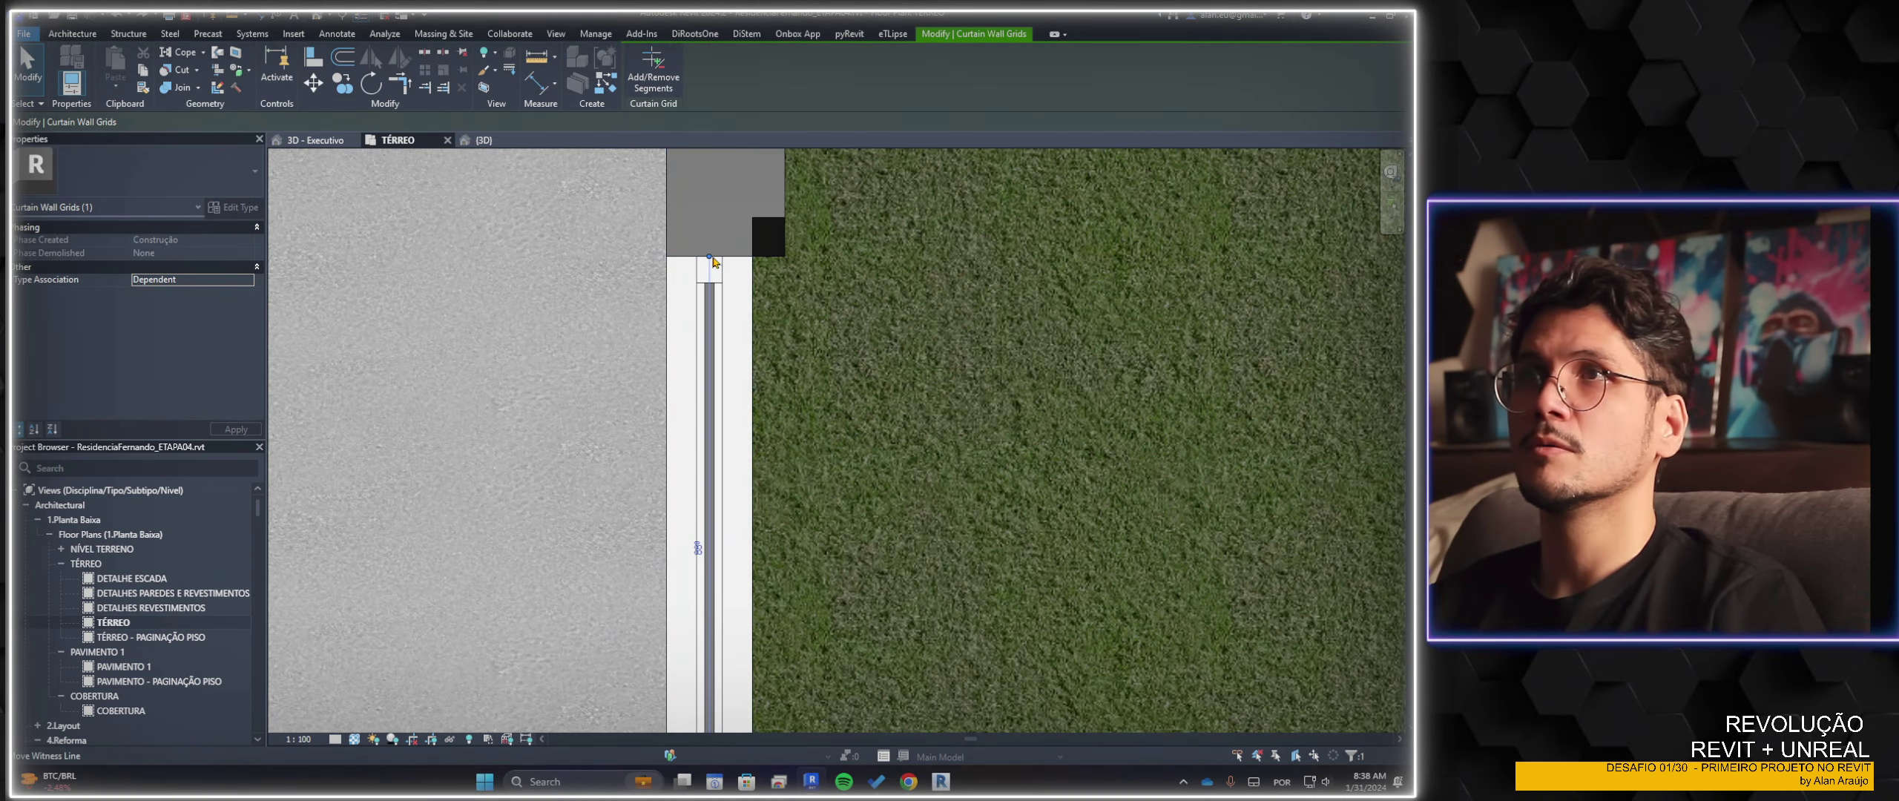
right_click(709, 256)
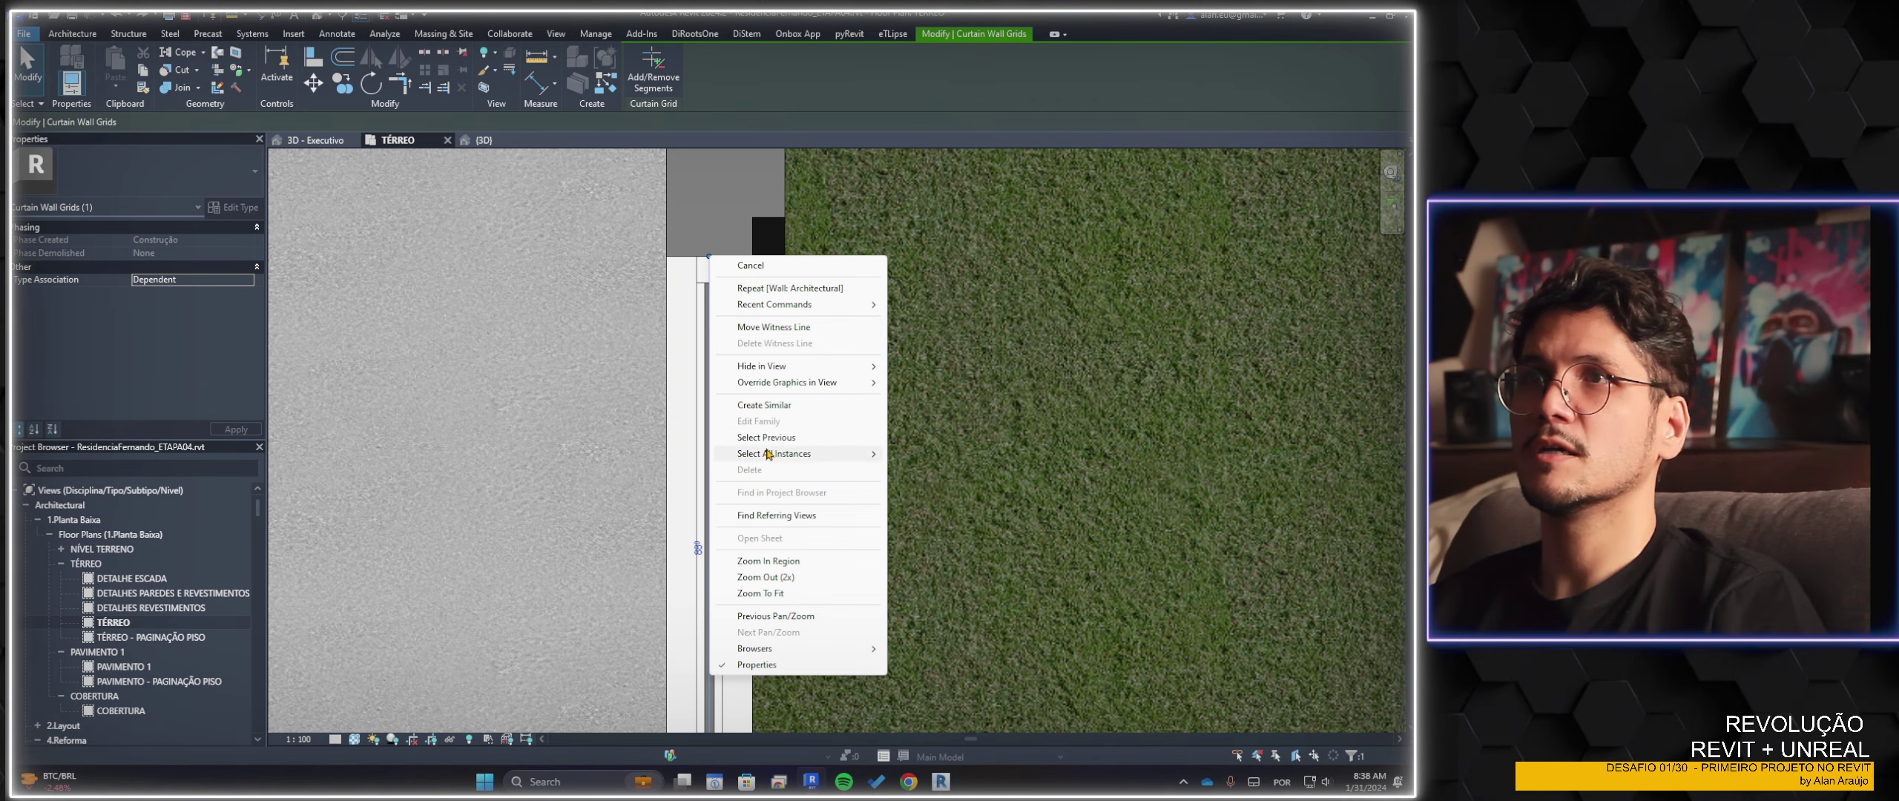
click(705, 269)
right_click(710, 262)
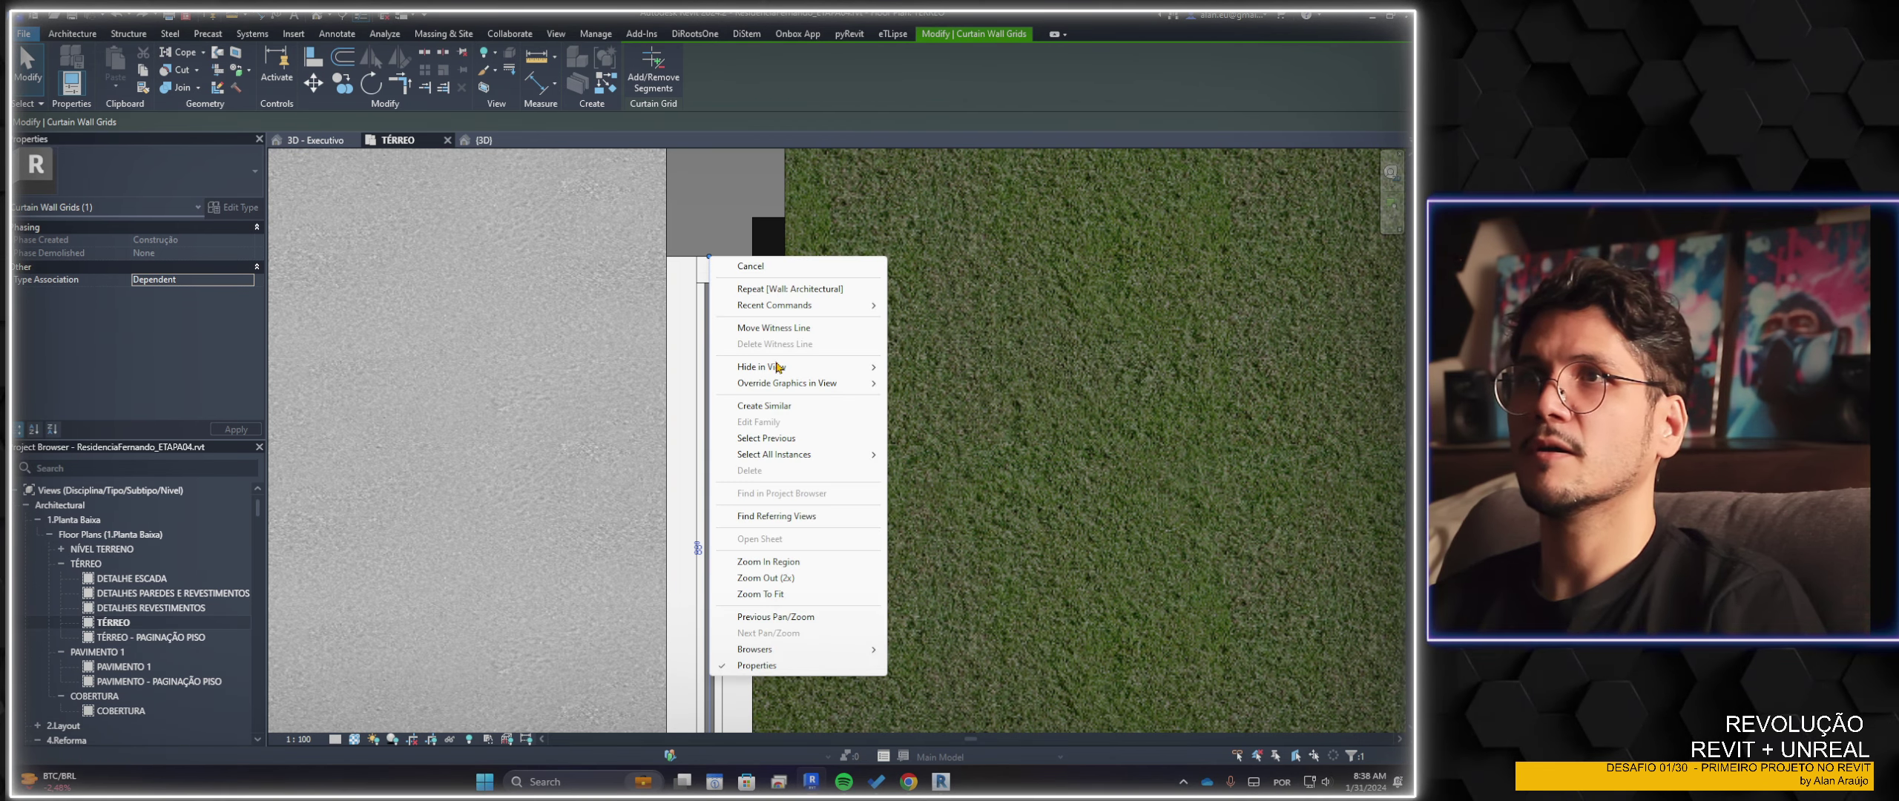
key(Escape)
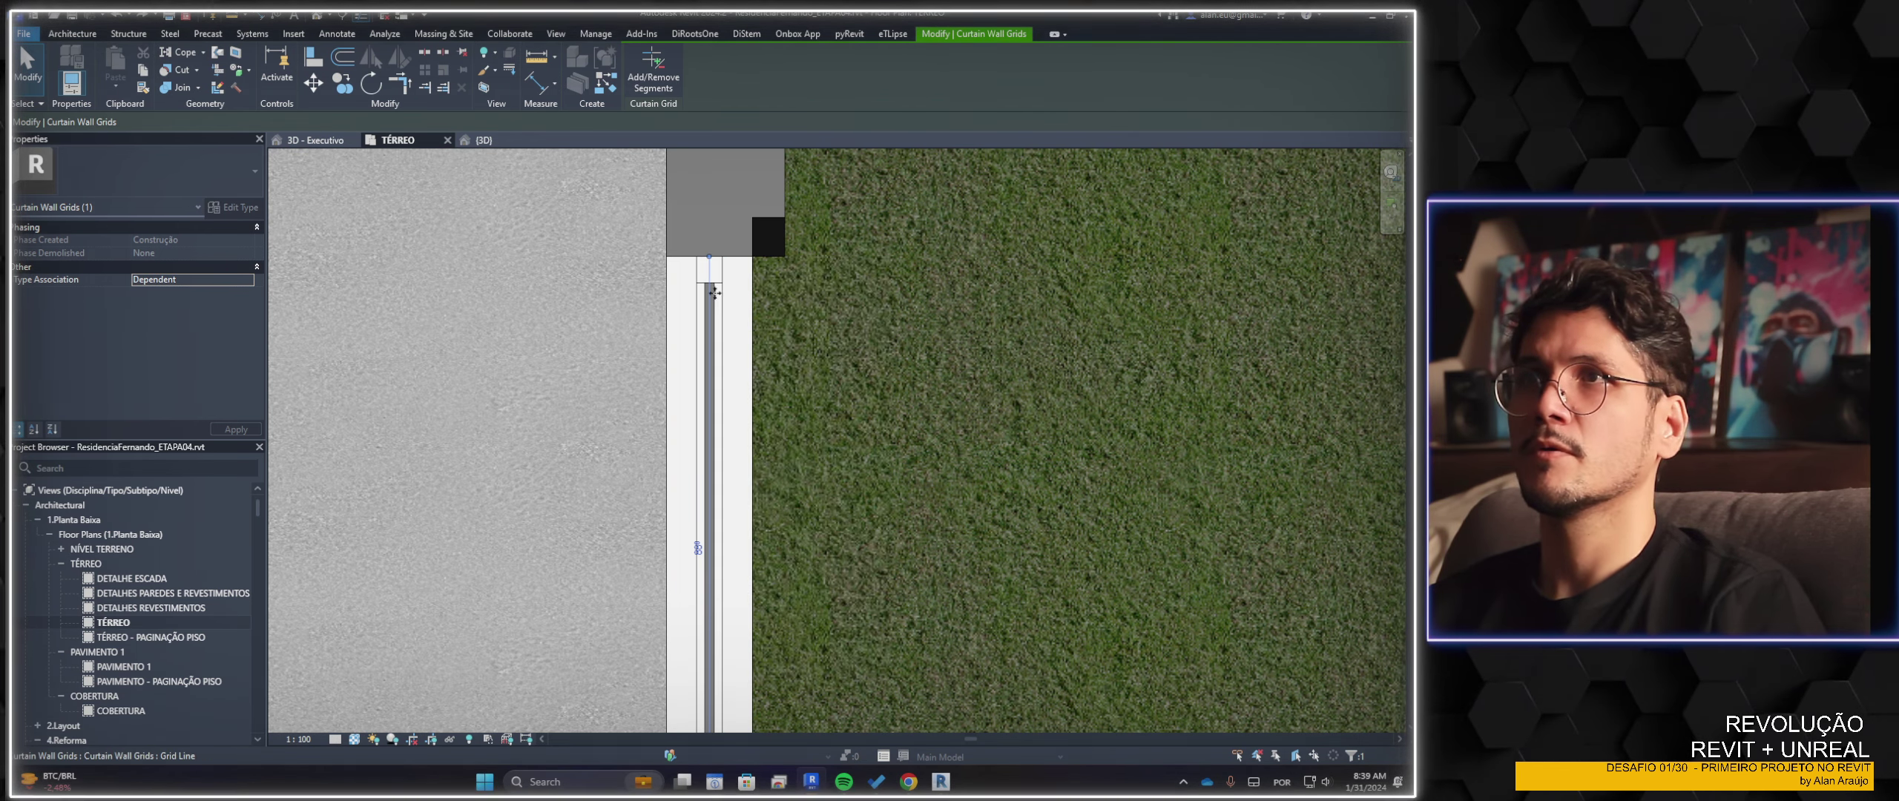
Disallow join at the curtain wall's end, pull it back into the opening, view 3D
click(716, 280)
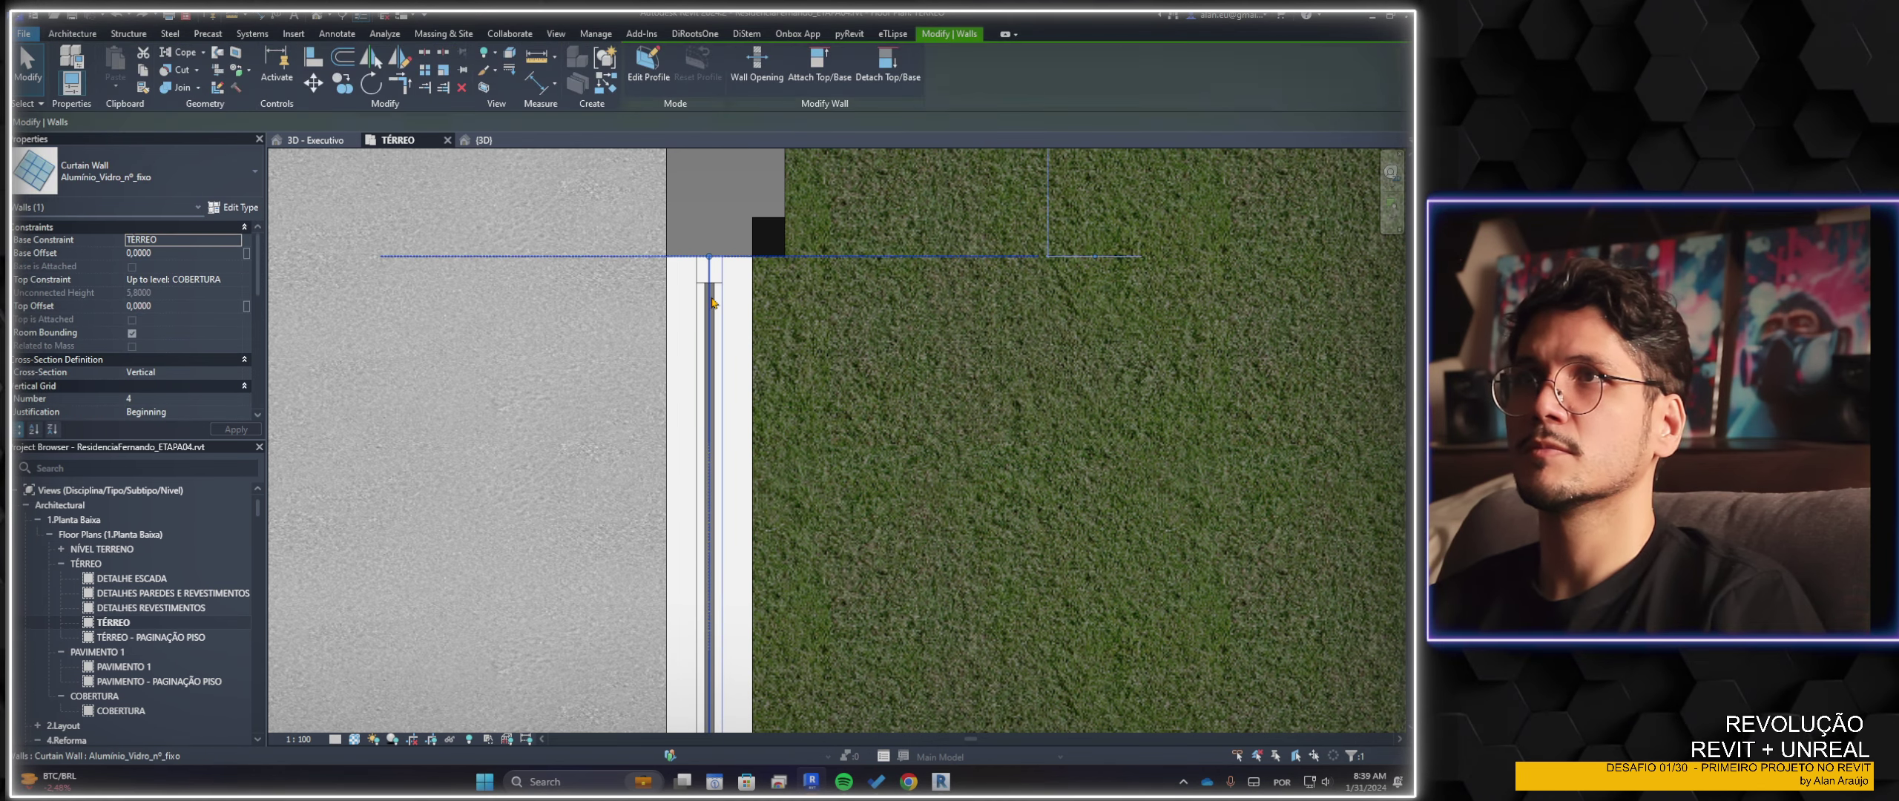
right_click(710, 264)
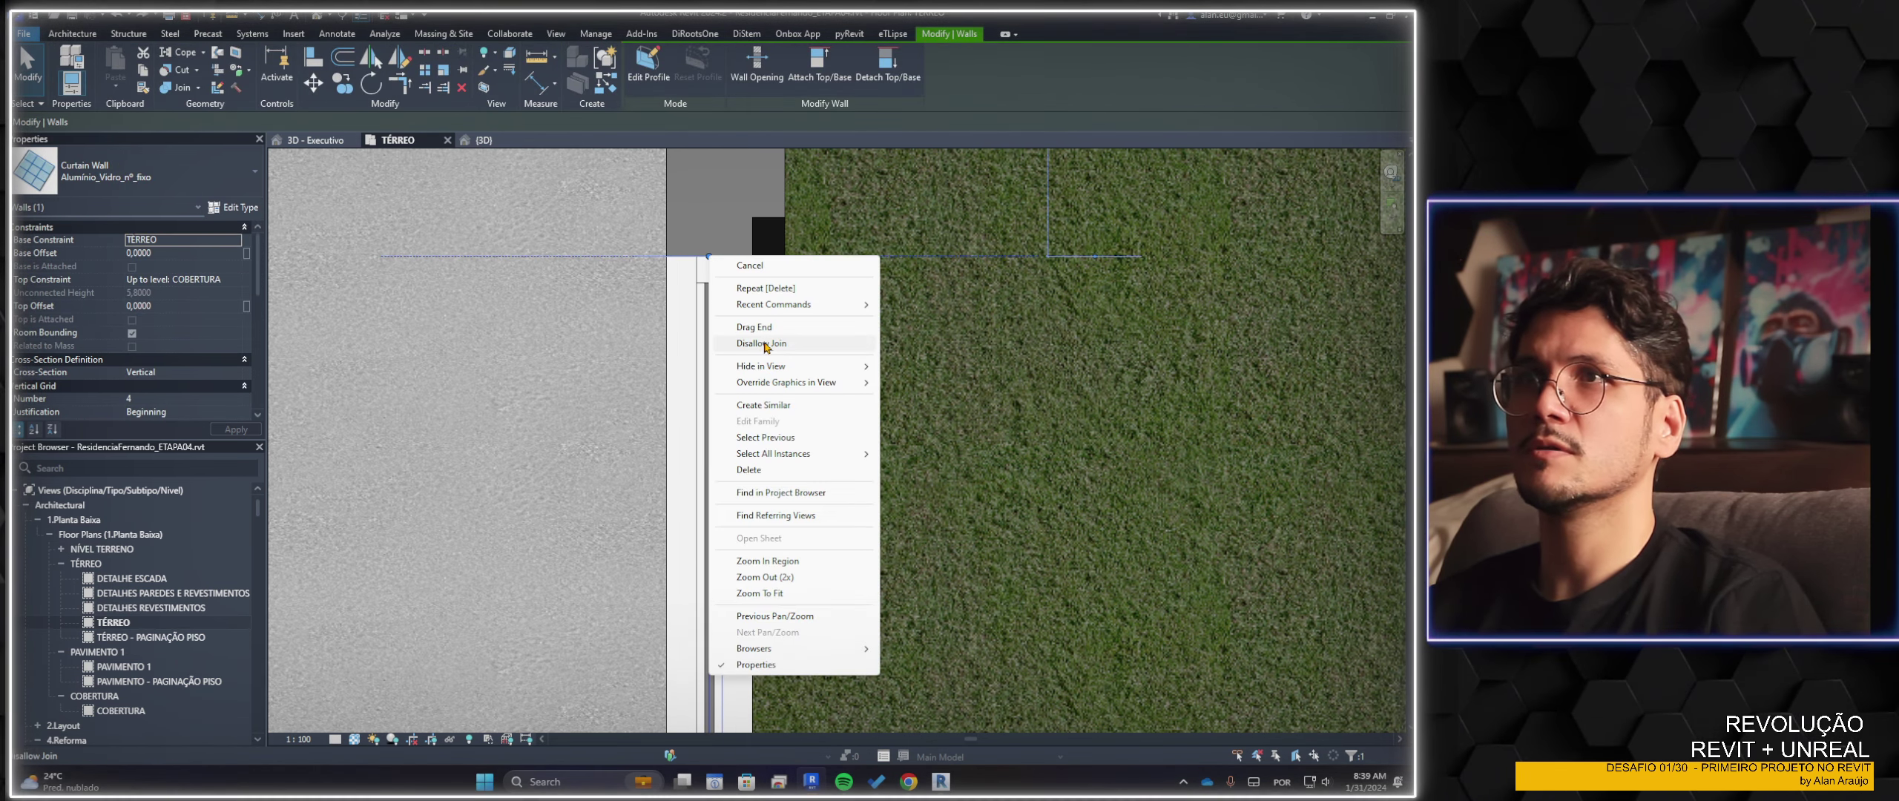
click(755, 332)
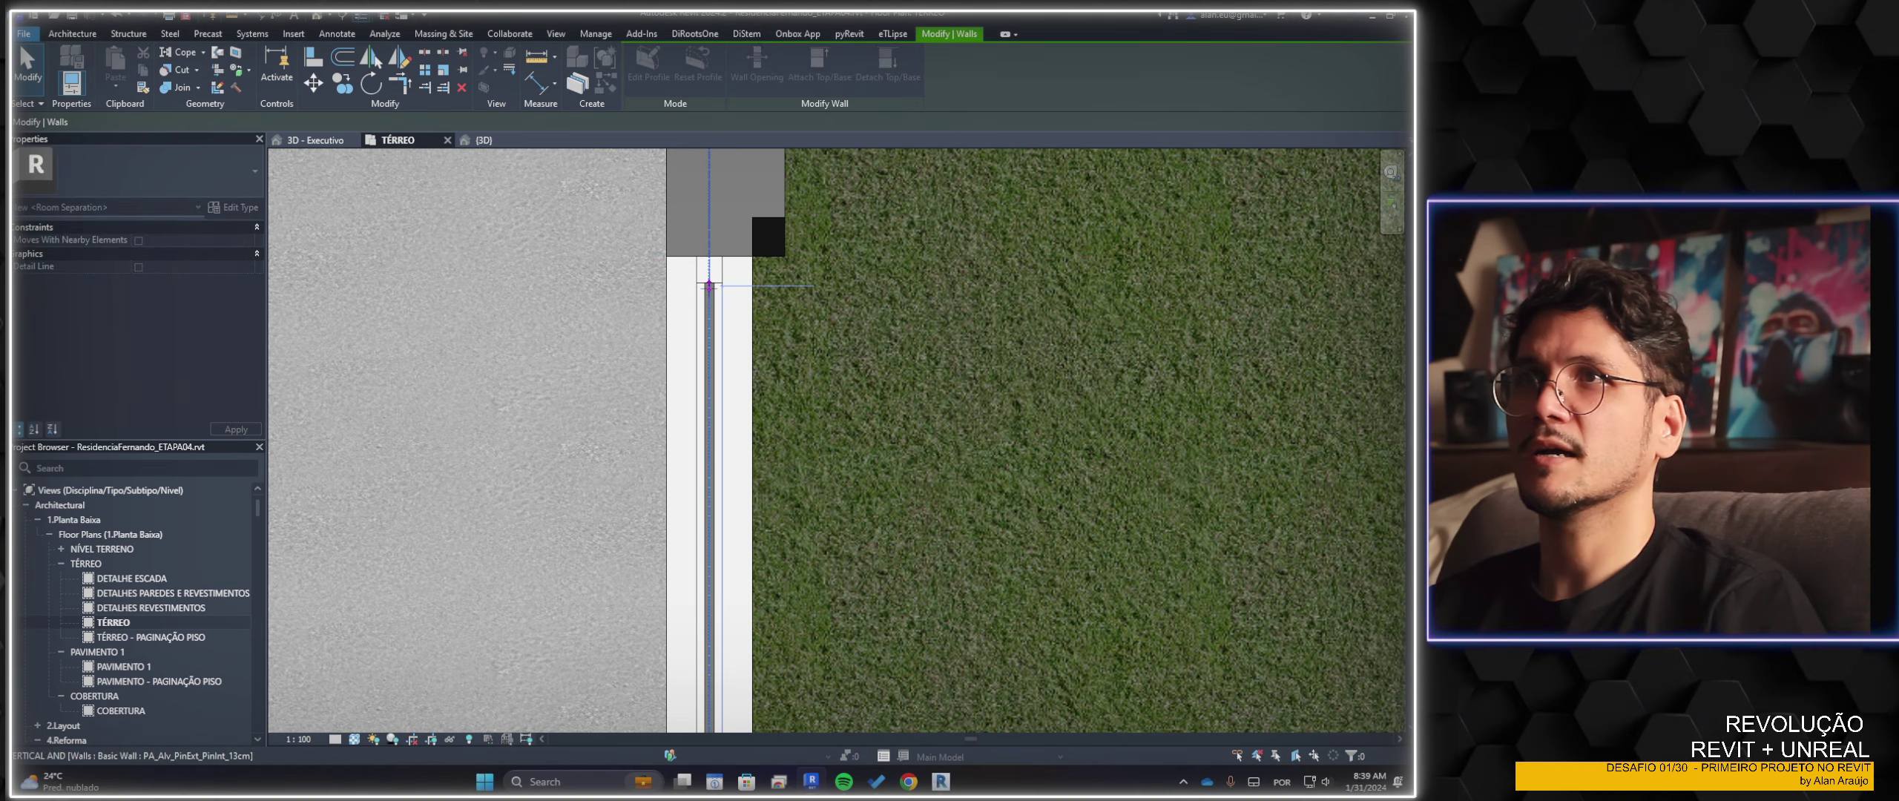
drag(709, 285, 709, 287)
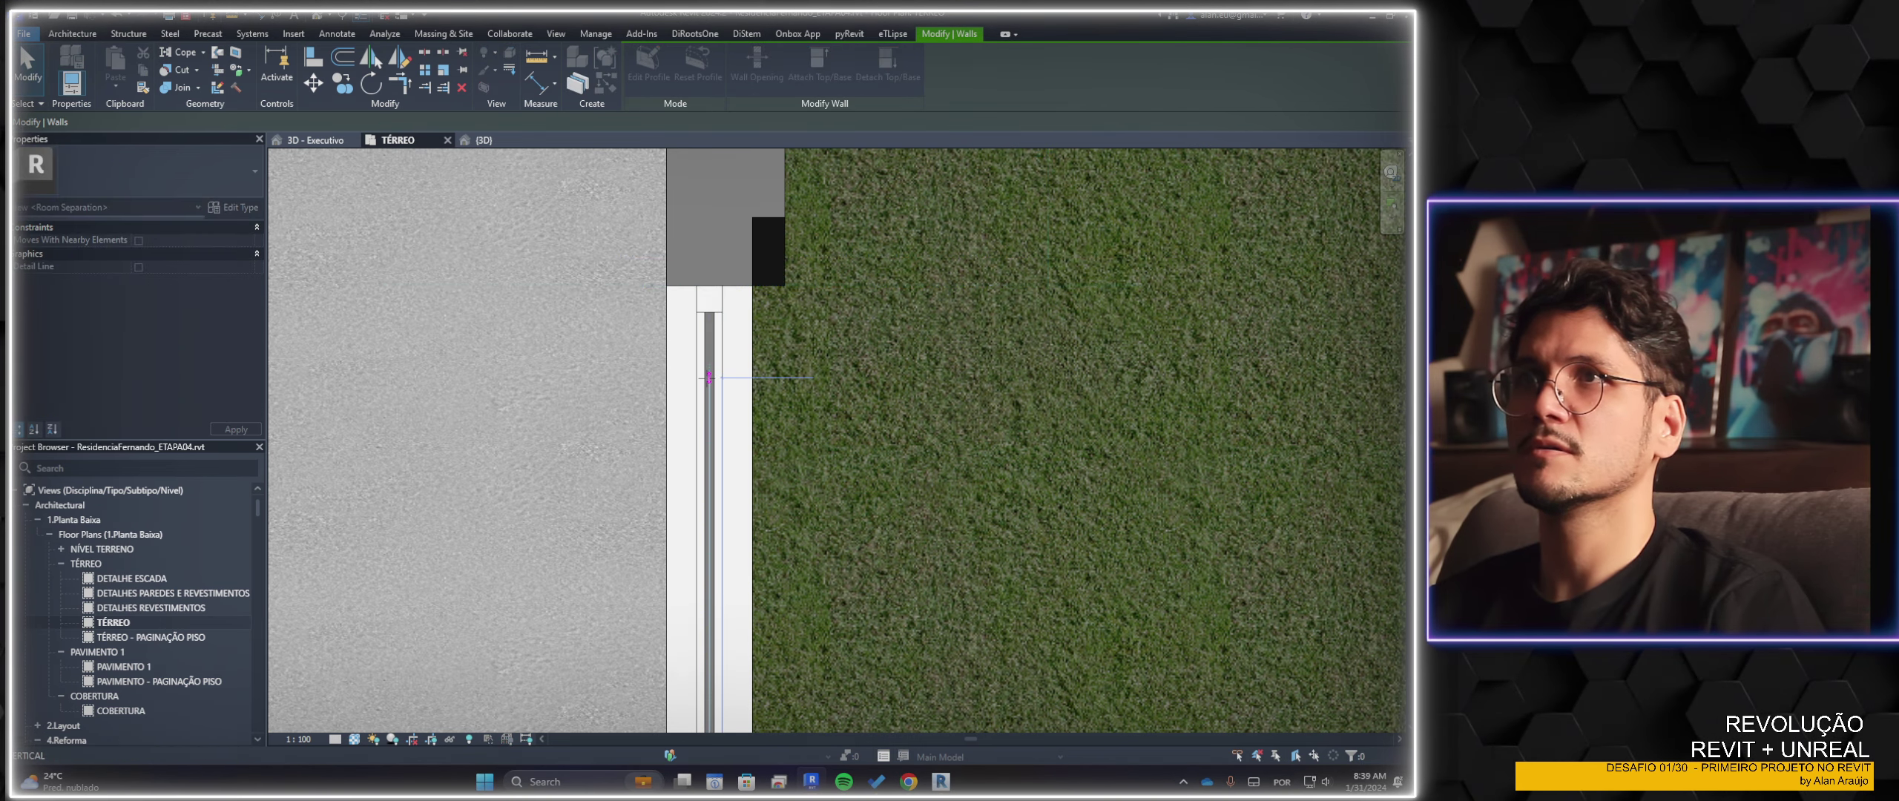
click(316, 16)
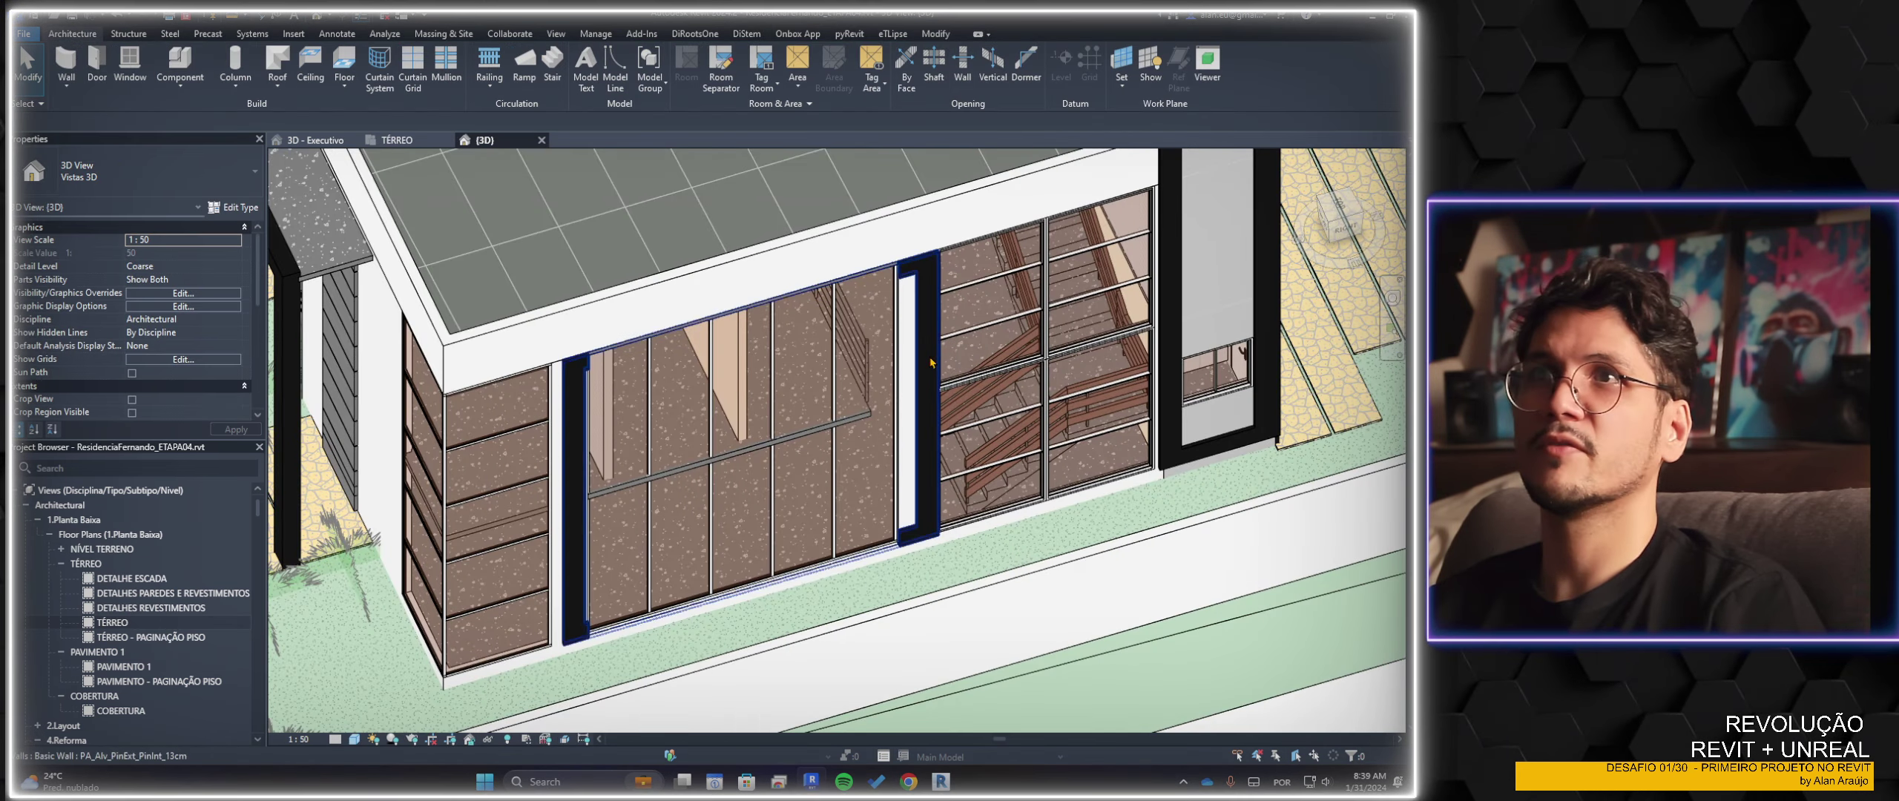
Zoom and orbit up to the opening beside the stair and select the glass curtain wall
scroll(864, 279, up, 2)
scroll(864, 279, up, 2)
scroll(864, 279, up, 2)
scroll(864, 279, down, 2)
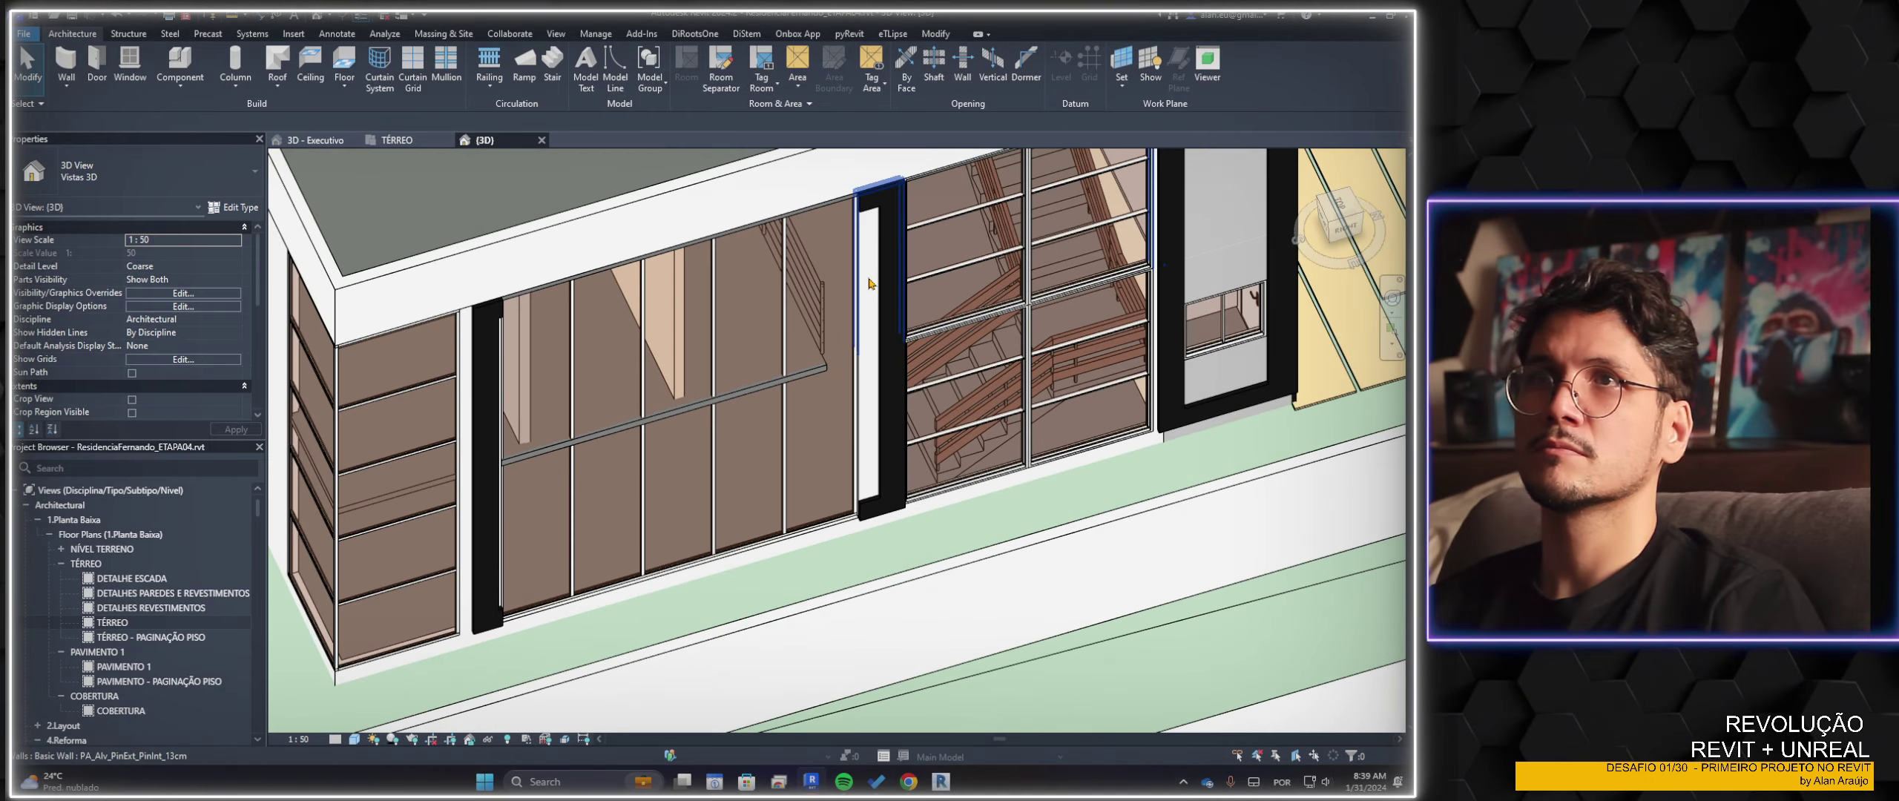
scroll(887, 430, up, 3)
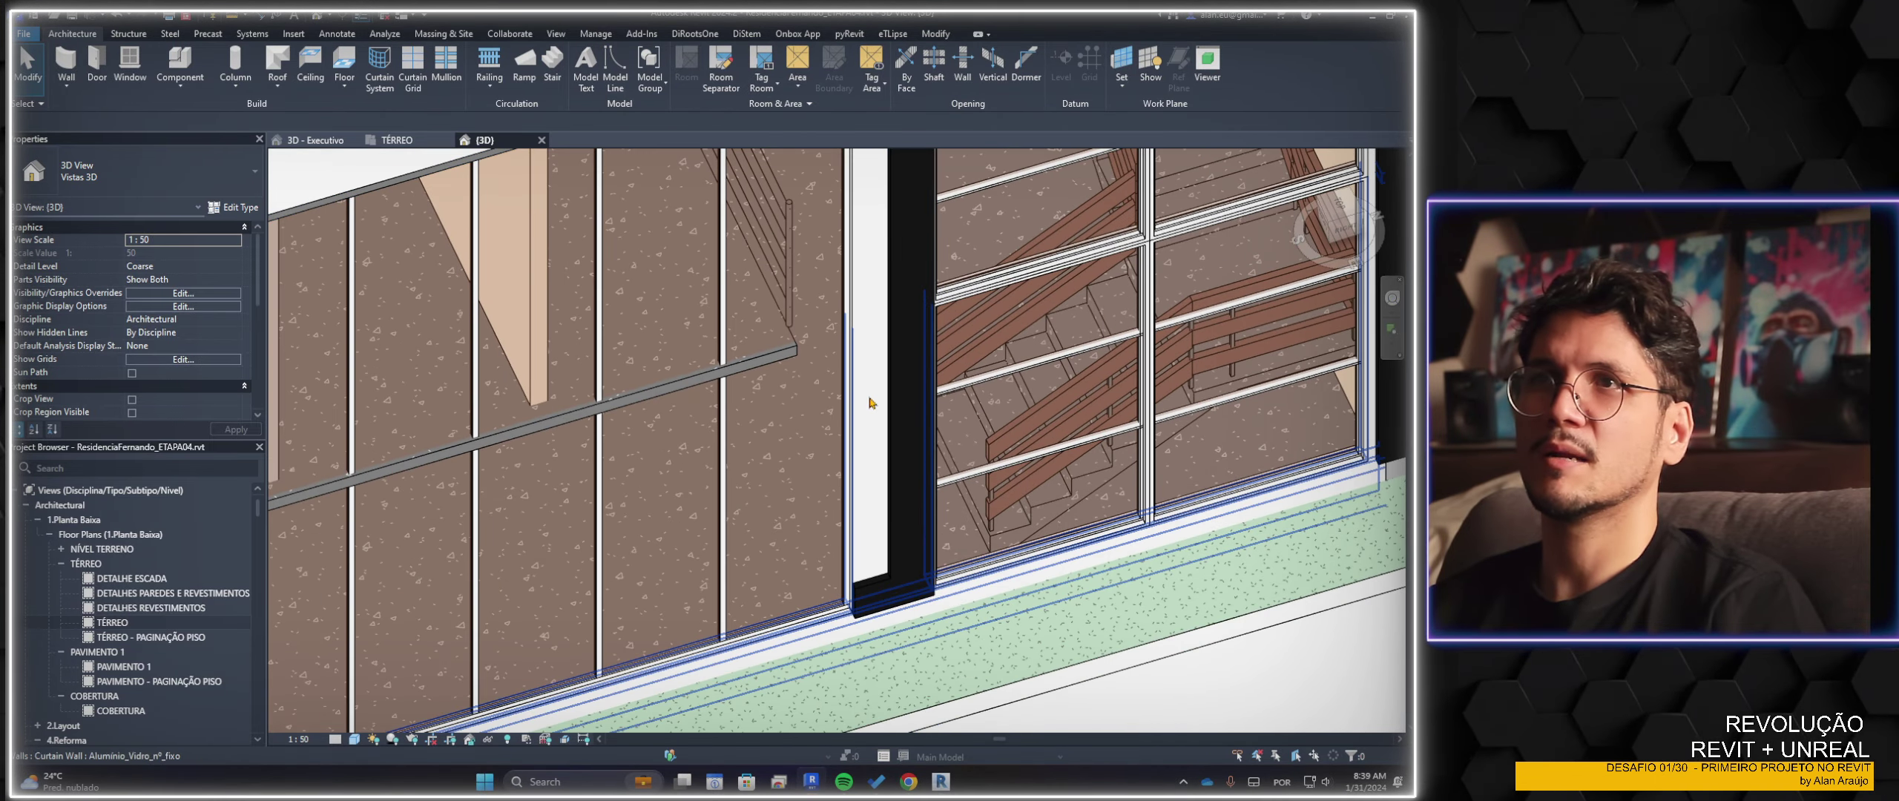
mouse_move(887, 430)
shift+middle_down()
mouse_move(900, 374)
mouse_move(966, 529)
shift+middle_up()
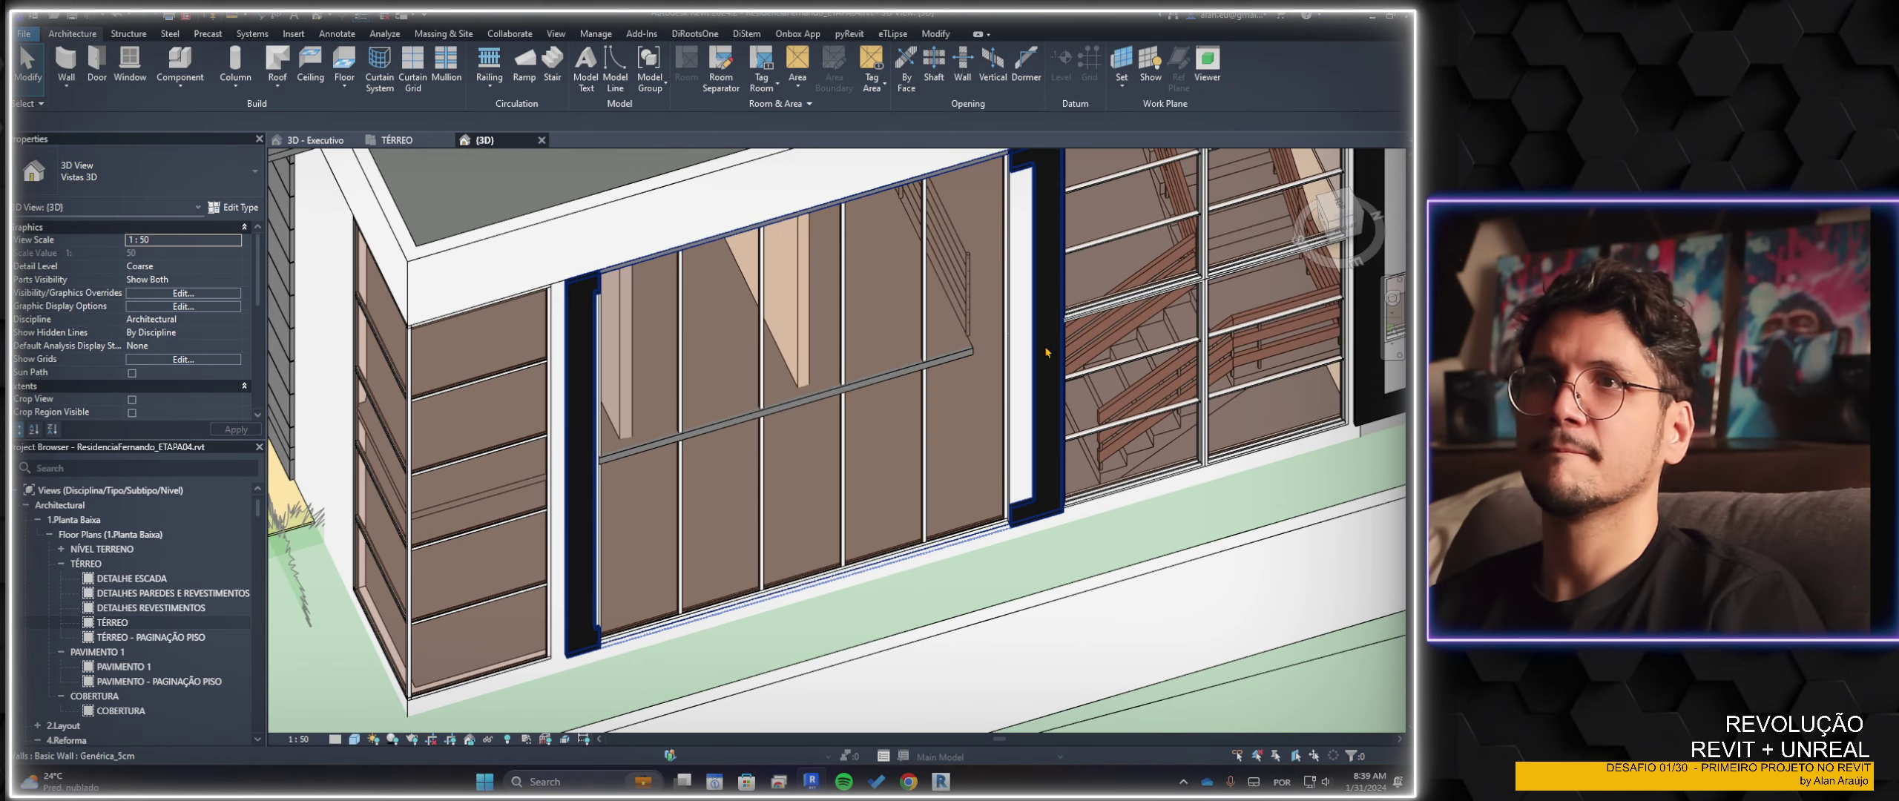
click(967, 545)
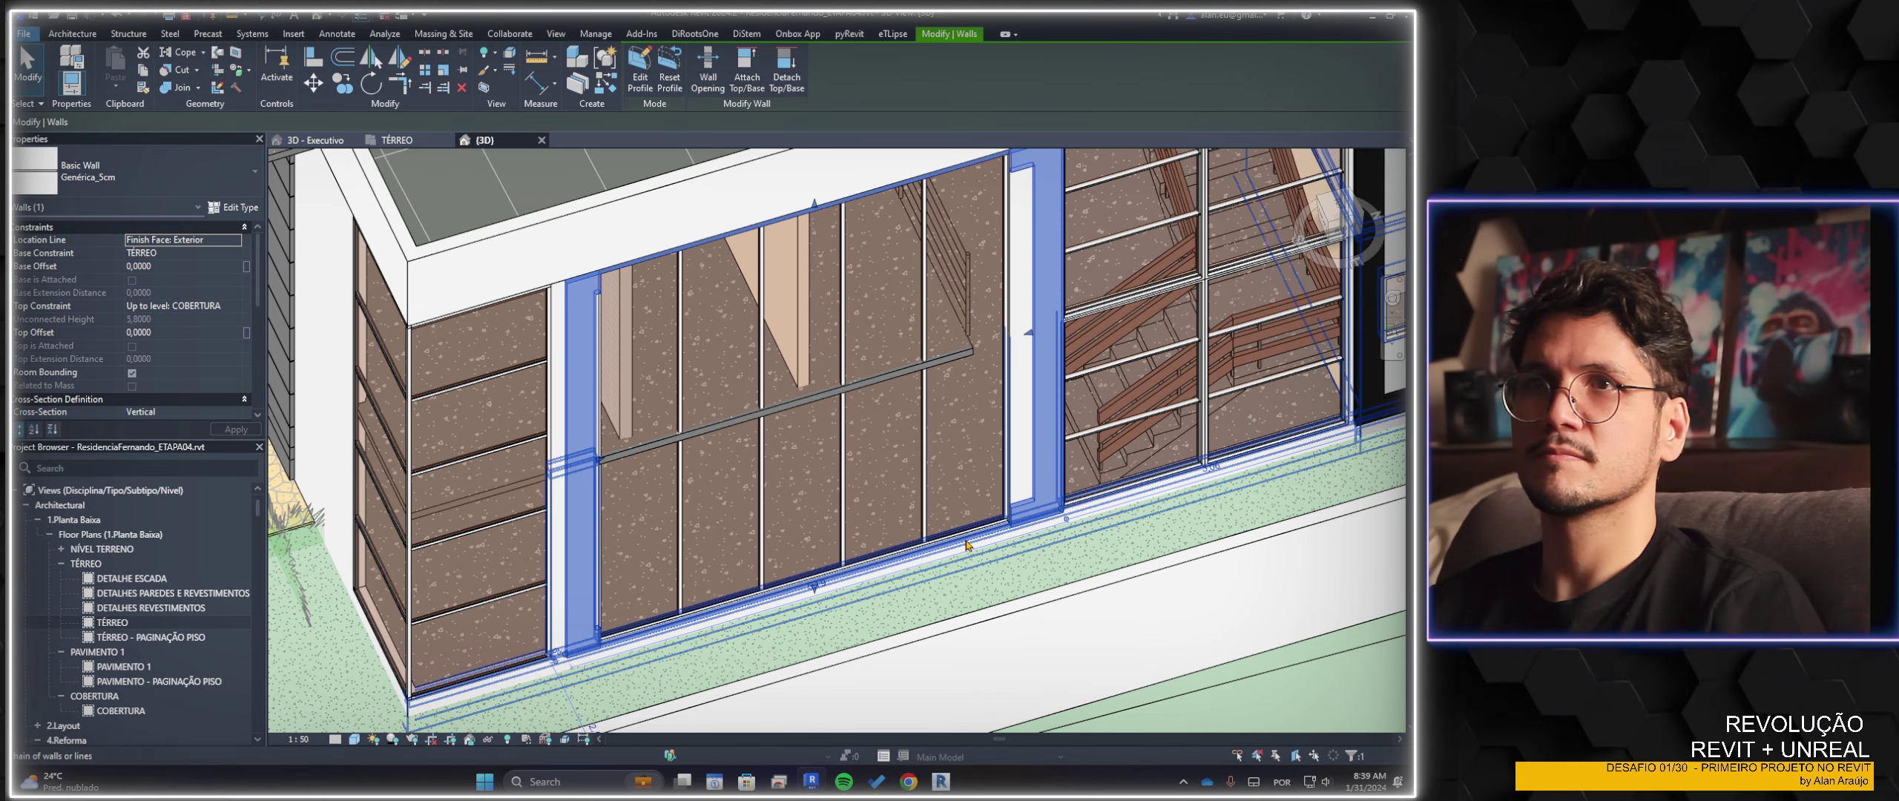
click(926, 516)
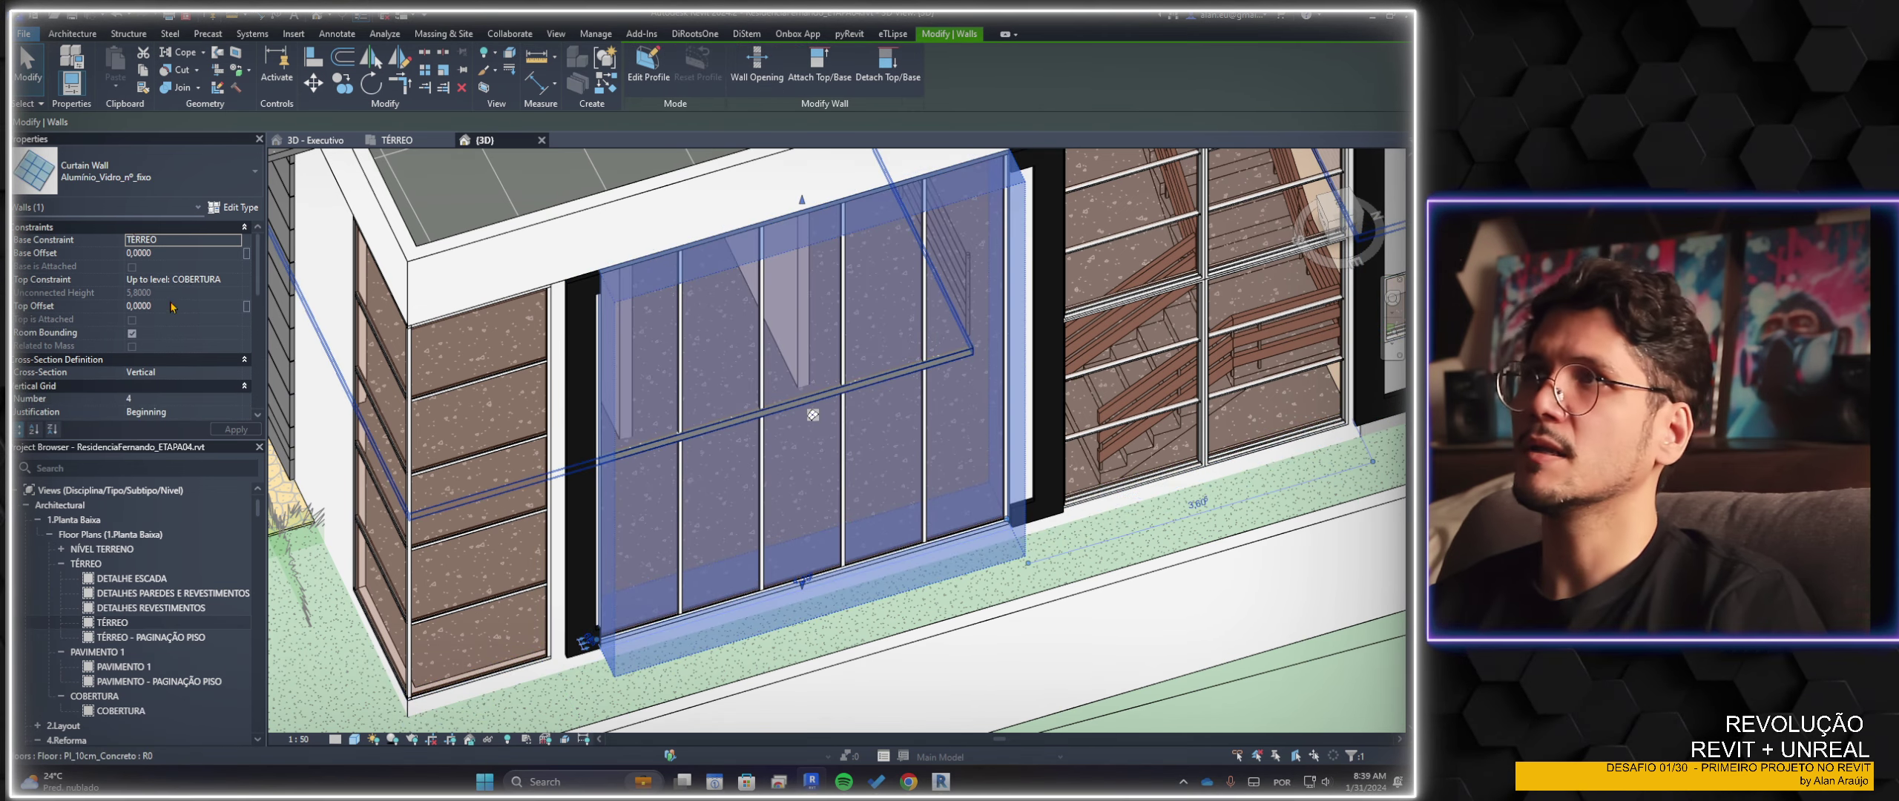
Set the curtain wall's base offset to 0,3000 and top offset to -0,3000
click(183, 255)
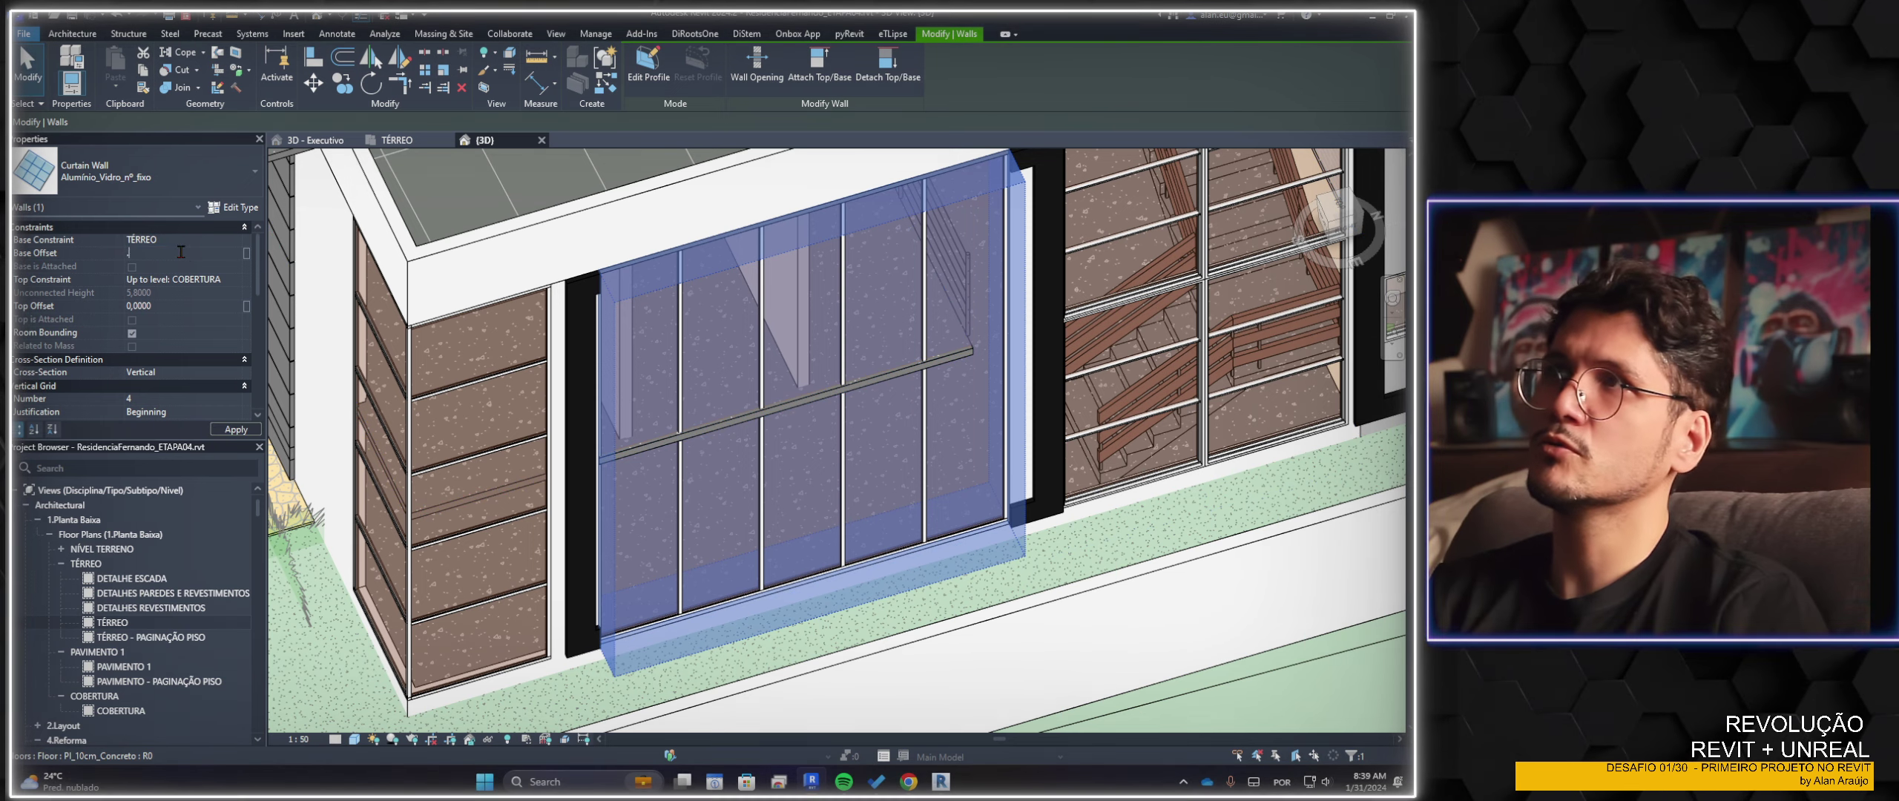
text(0,2000)
scroll(653, 386, up, 5)
scroll(668, 380, up, 2)
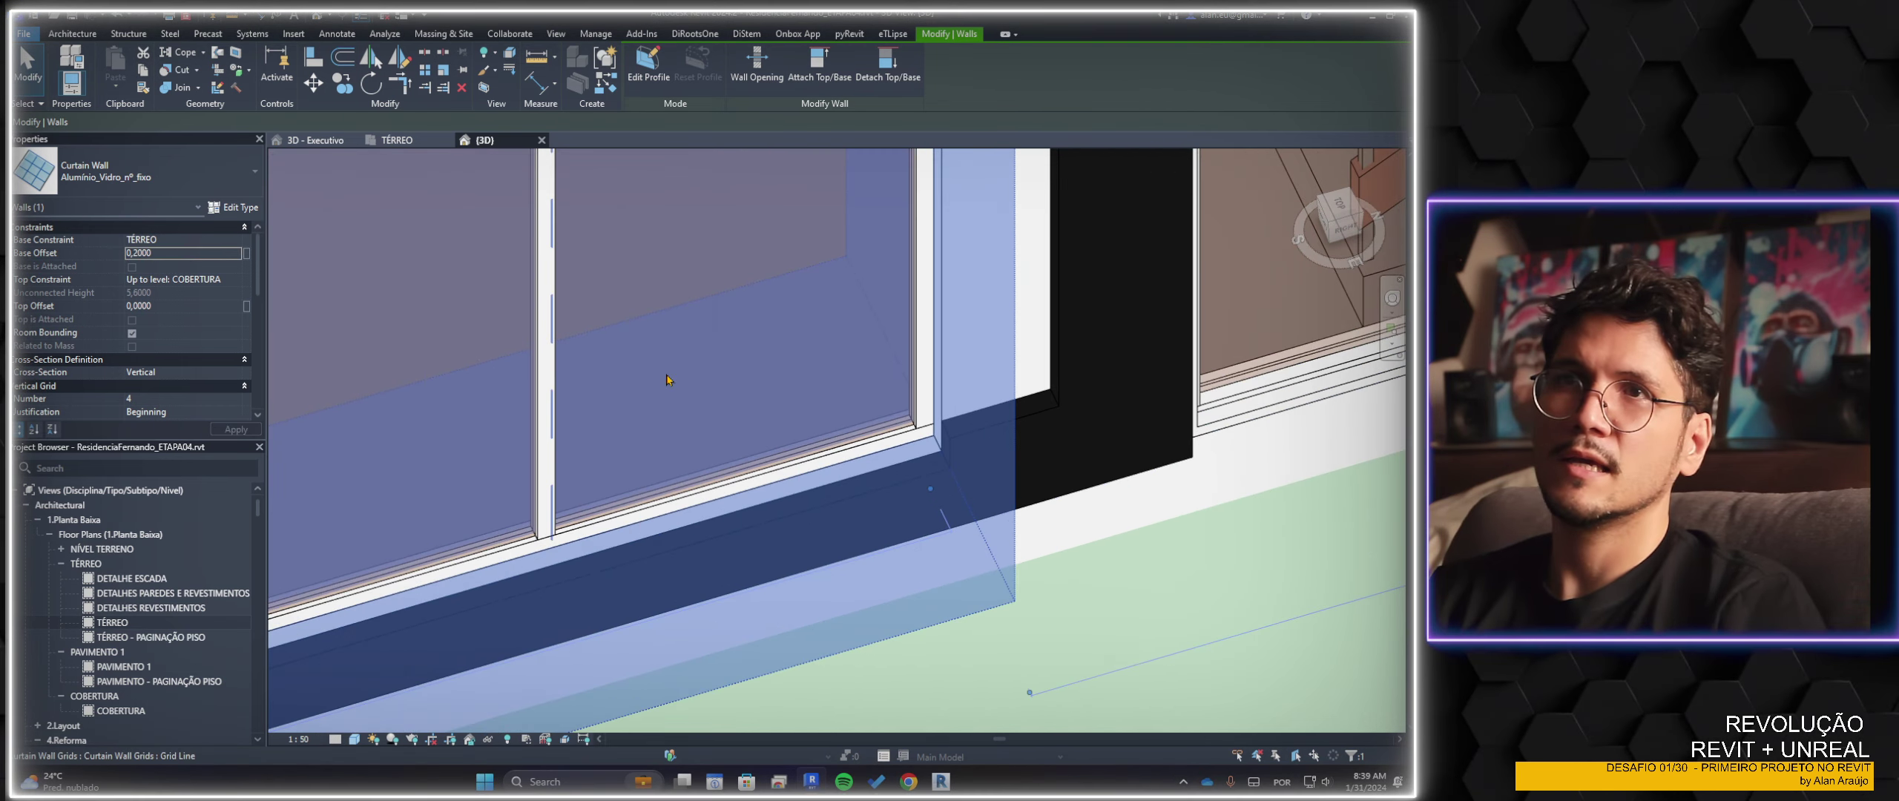
scroll(598, 416, down, 1)
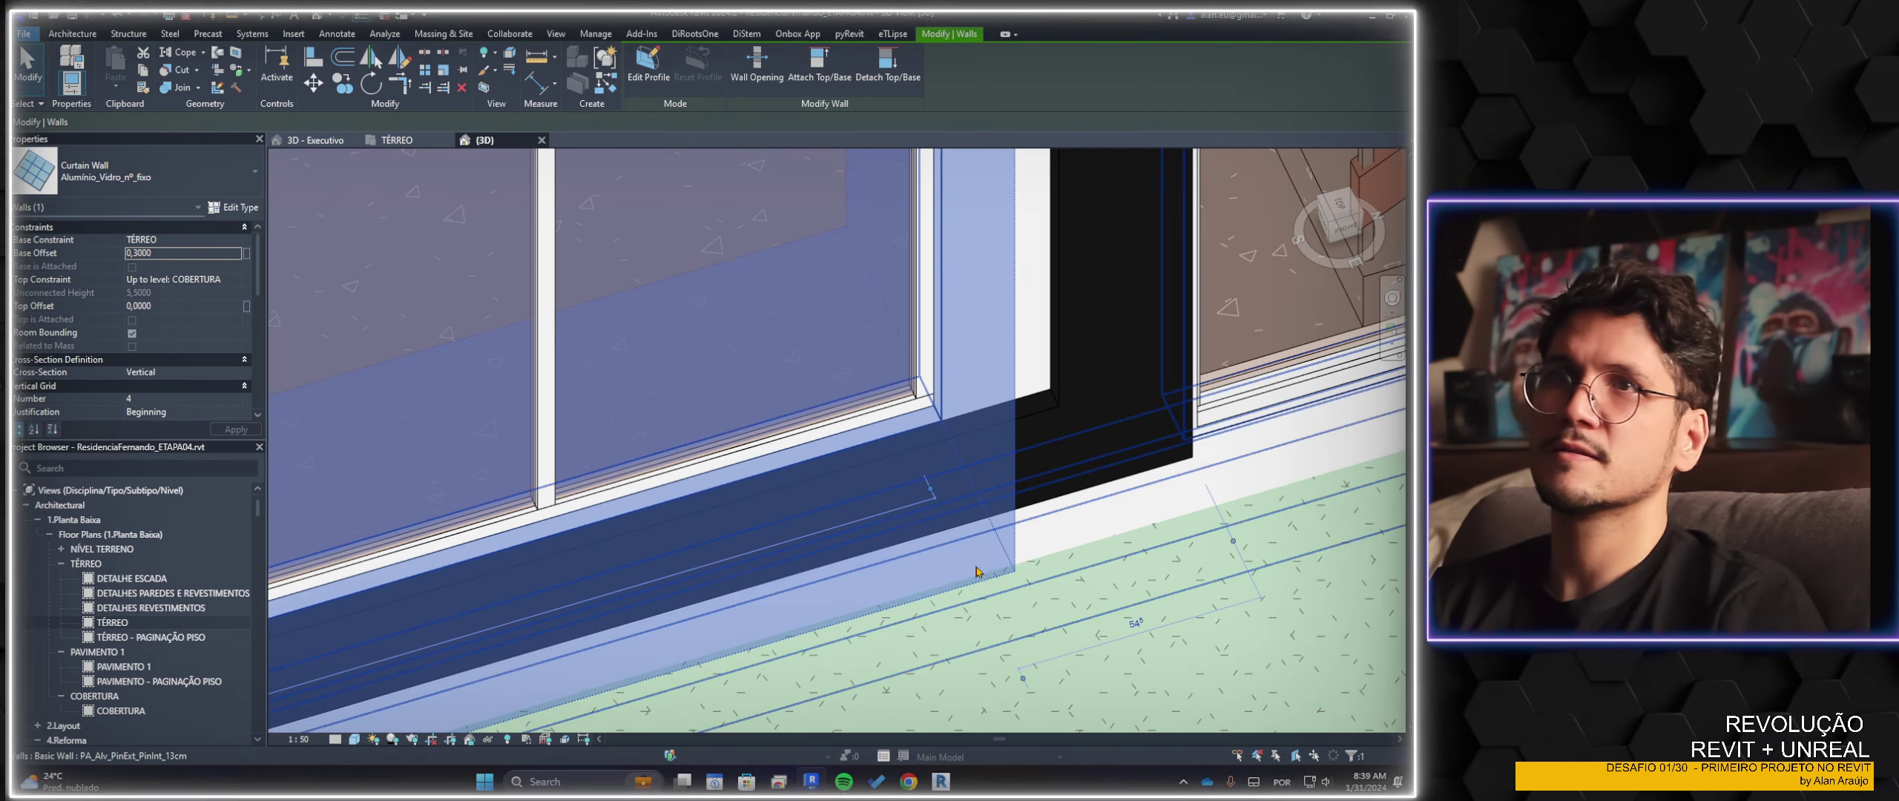
scroll(597, 415, down, 1)
scroll(816, 412, down, 3)
scroll(979, 409, down, 2)
scroll(979, 409, up, 2)
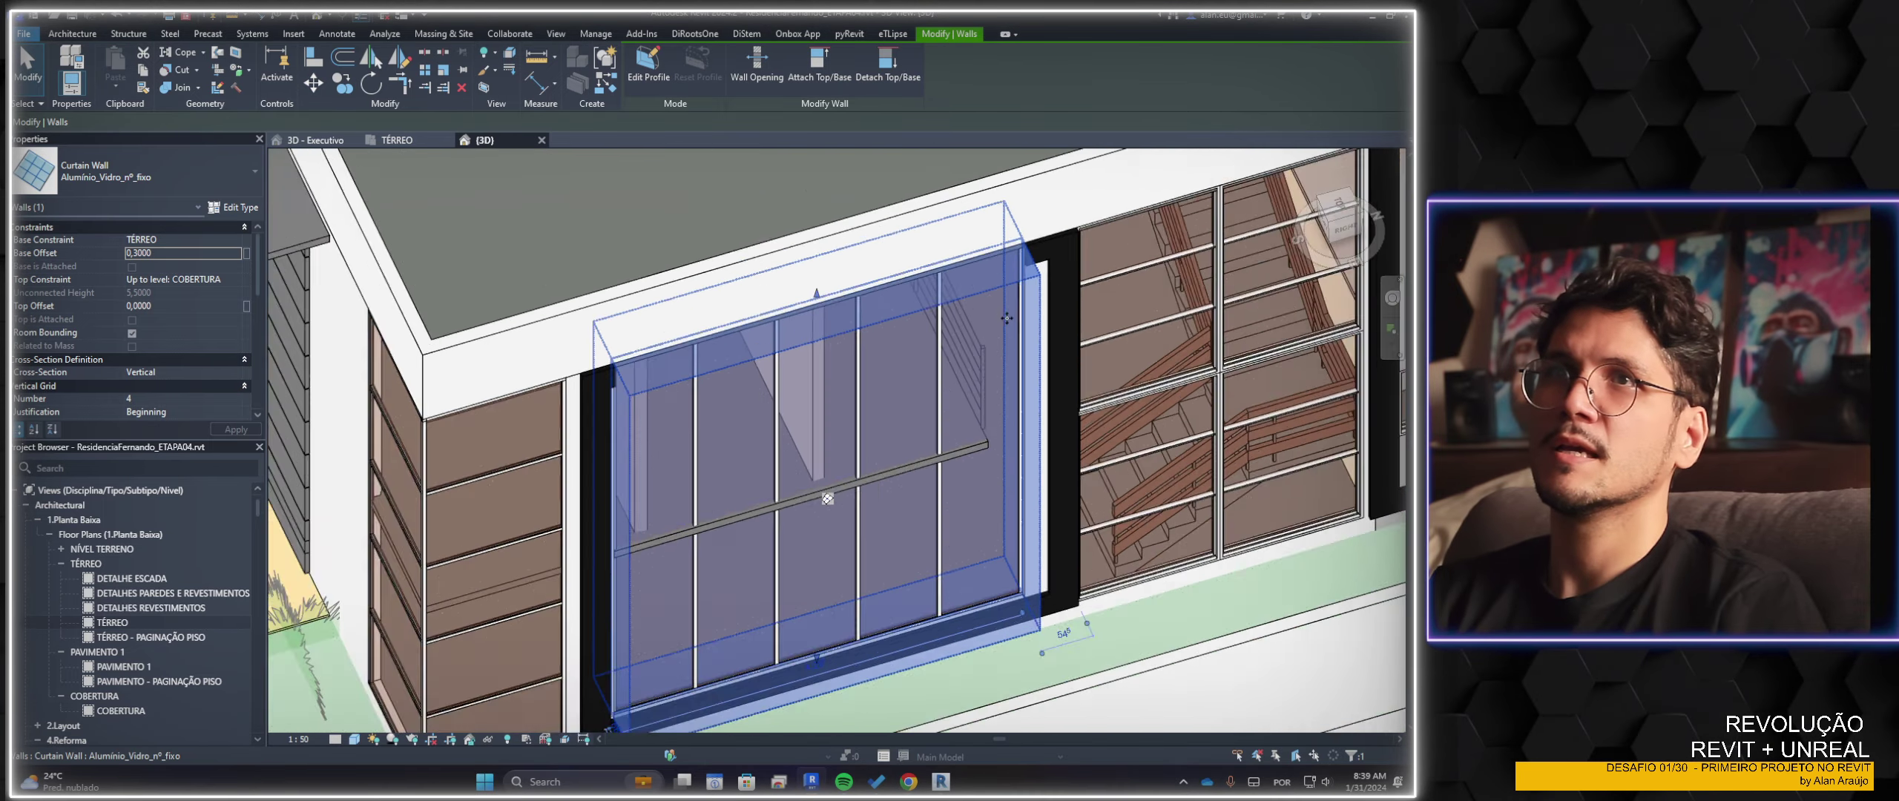
scroll(979, 409, up, 5)
double_click(182, 306)
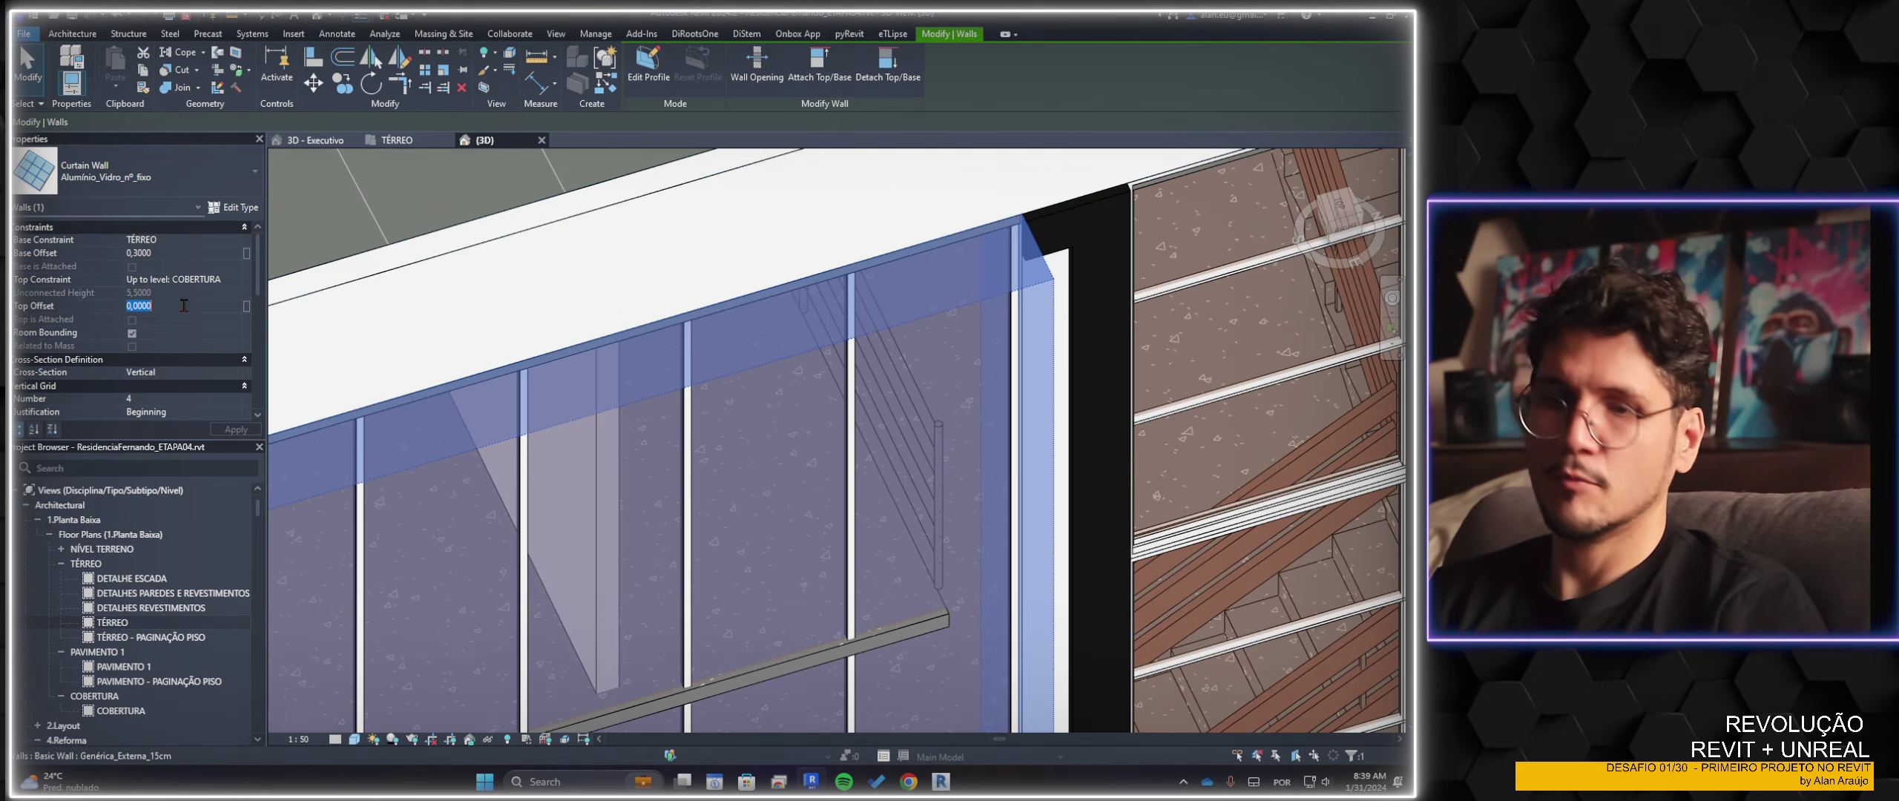
text(-0,3000)
scroll(935, 459, down, 2)
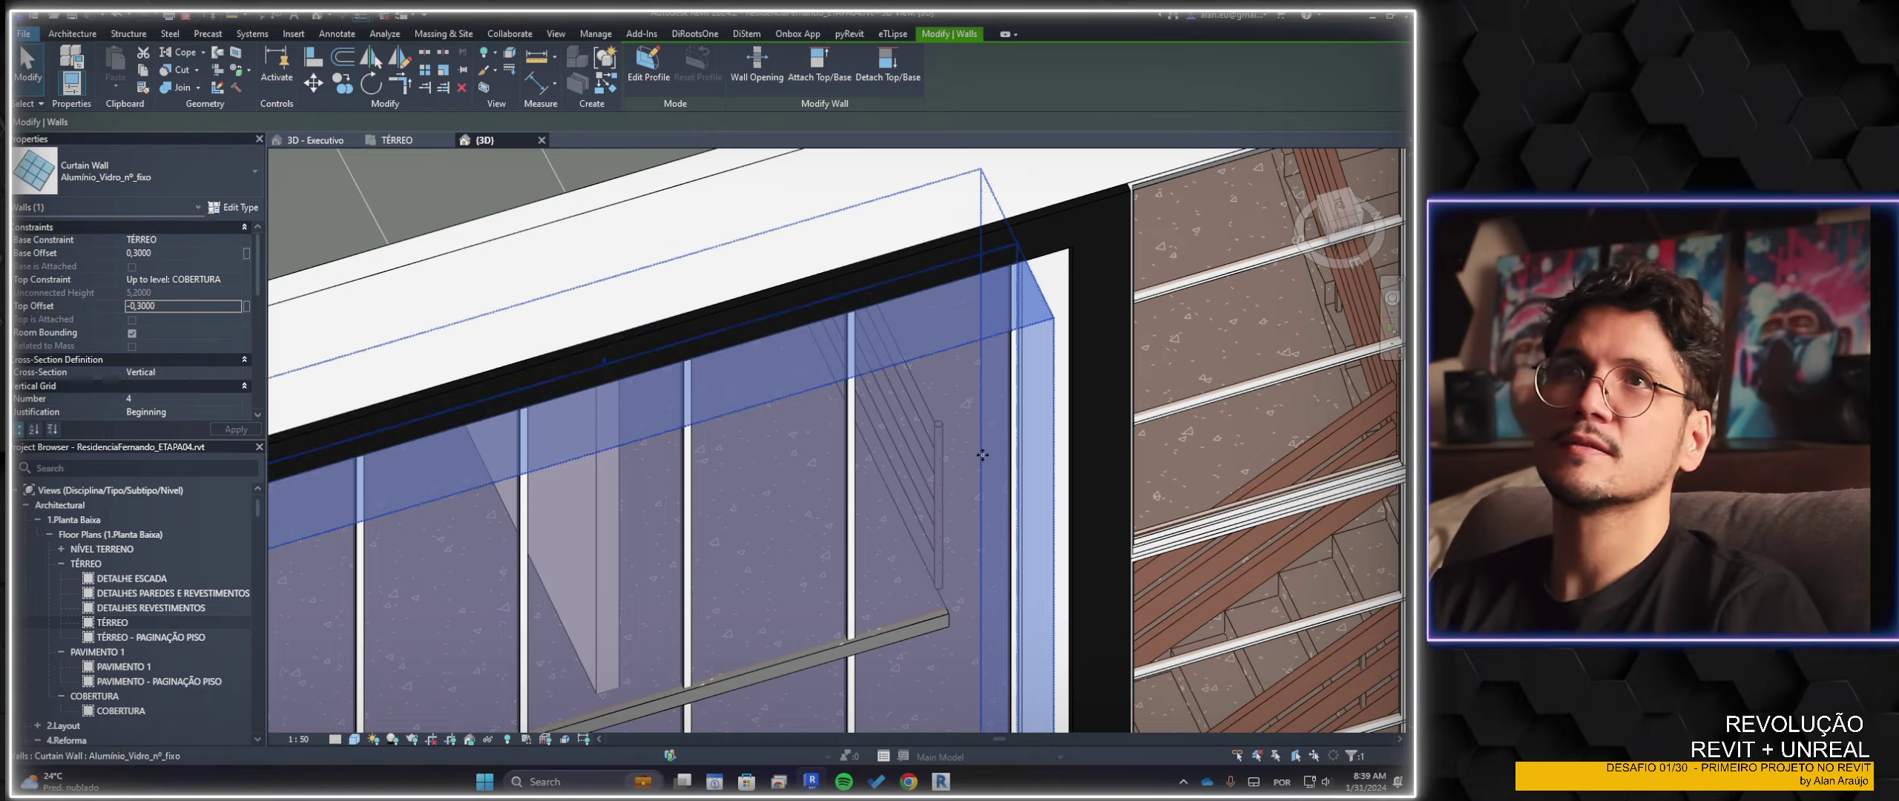
scroll(965, 482, down, 1)
scroll(1024, 519, down, 4)
Orbit and zoom in on the curtain wall edge from the side of the facade
shift+middle_drag(1044, 532, 1059, 604)
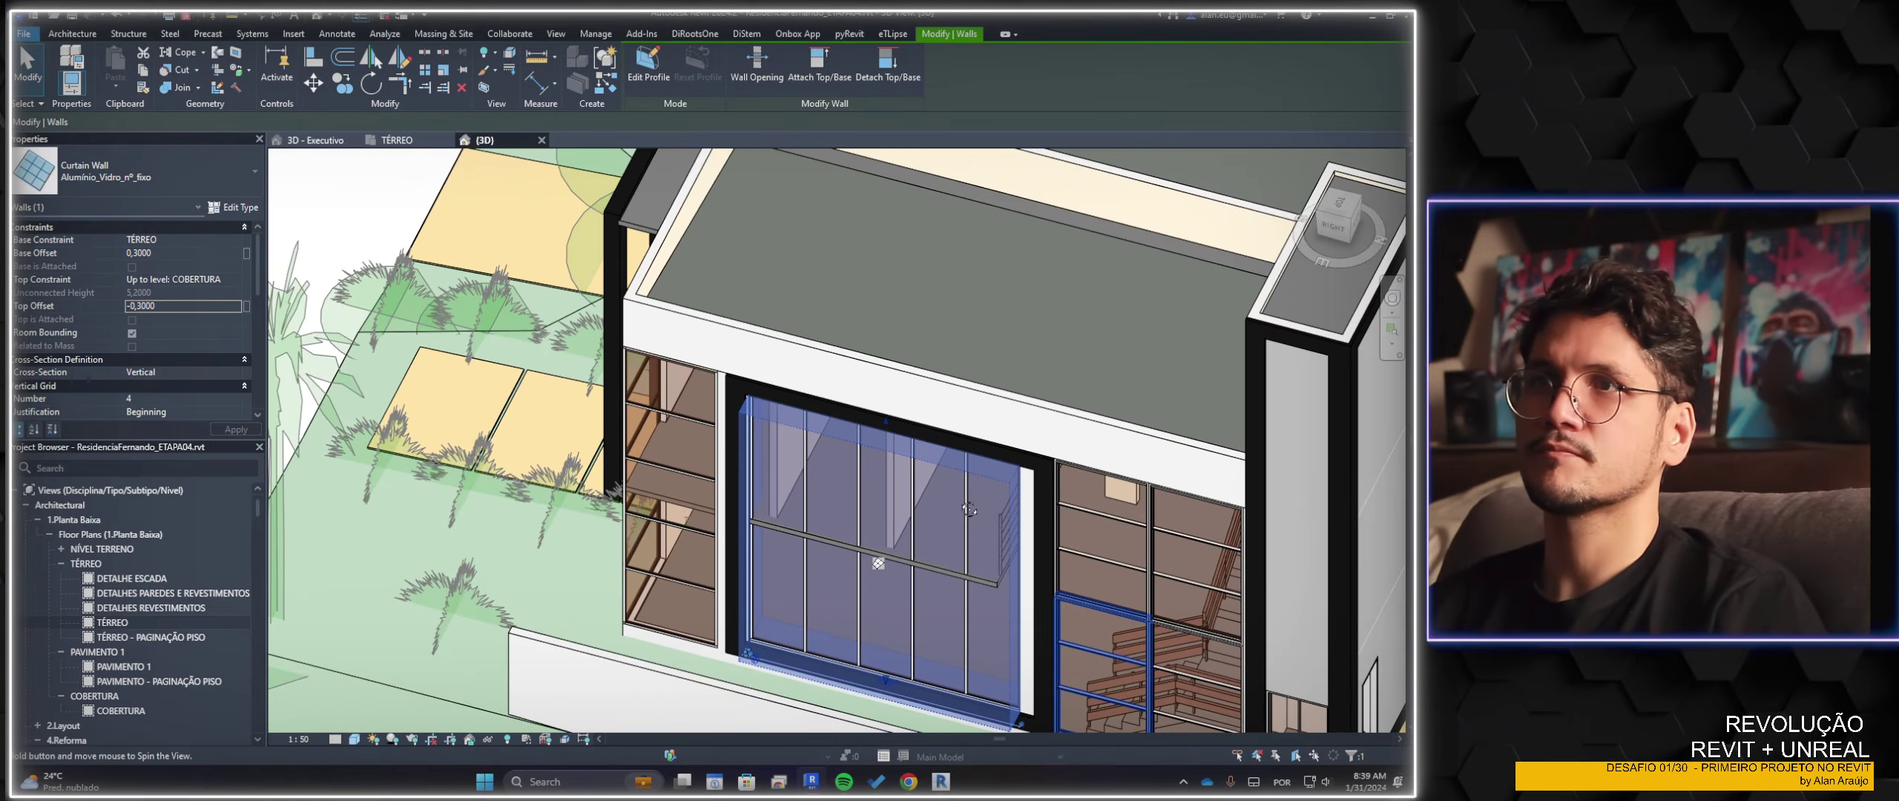
scroll(1059, 604, up, 3)
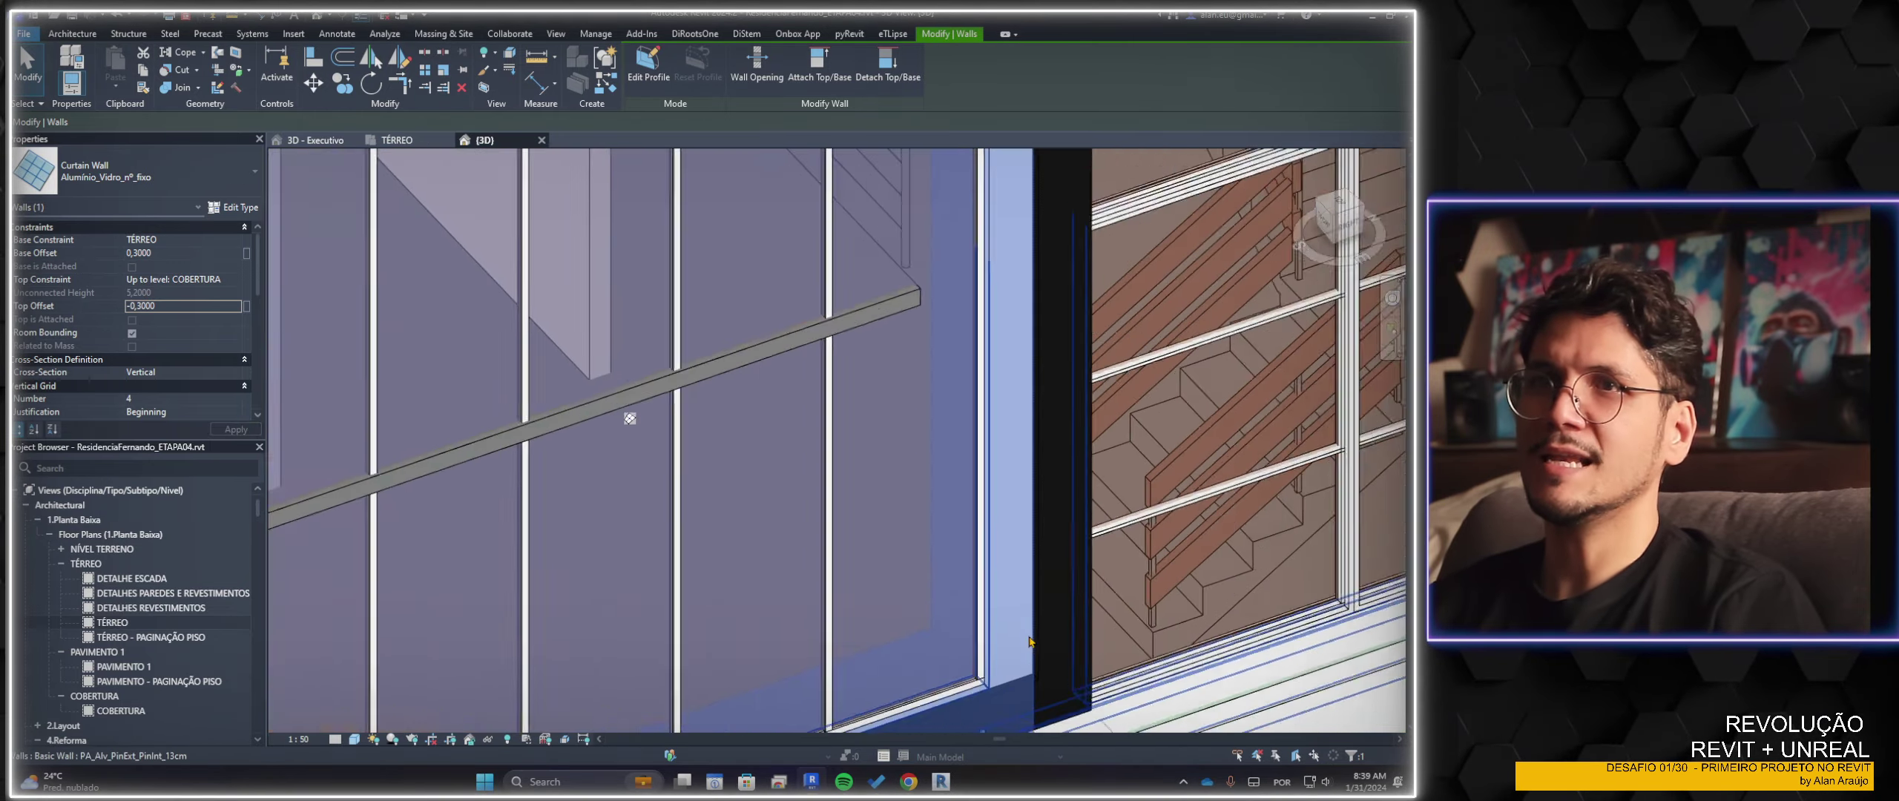
scroll(1059, 594, up, 3)
scroll(1058, 578, up, 1)
Start Align with AL, pick the wall edge as reference, then cancel it
key(a)
key(l)
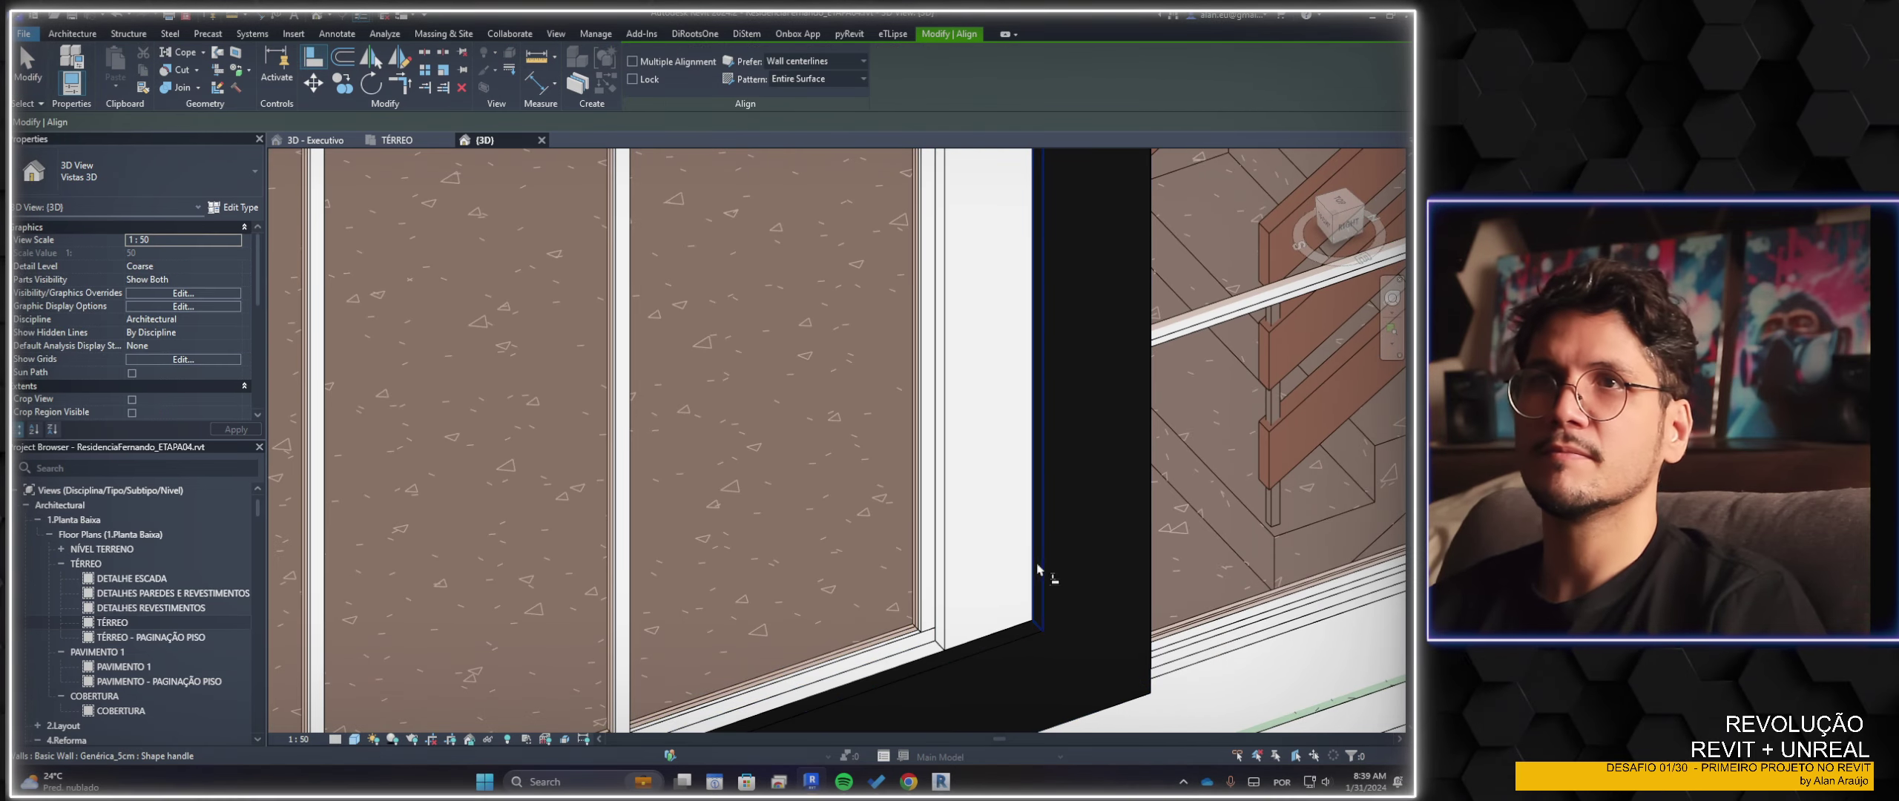
click(1040, 560)
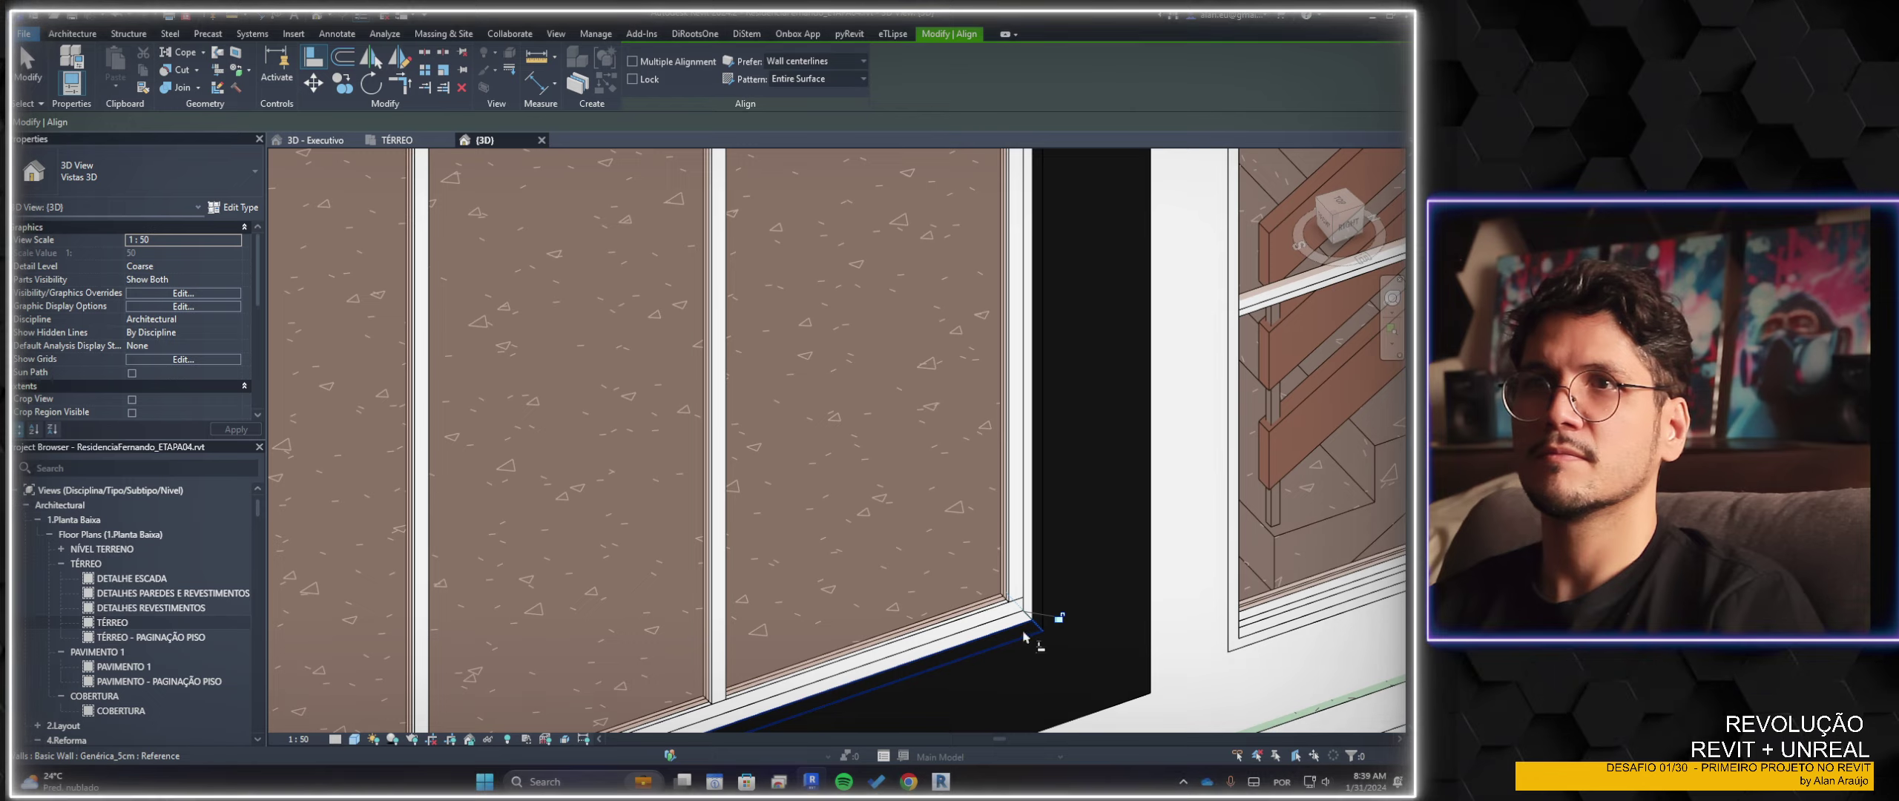
scroll(1042, 553, down, 5)
scroll(816, 561, up, 4)
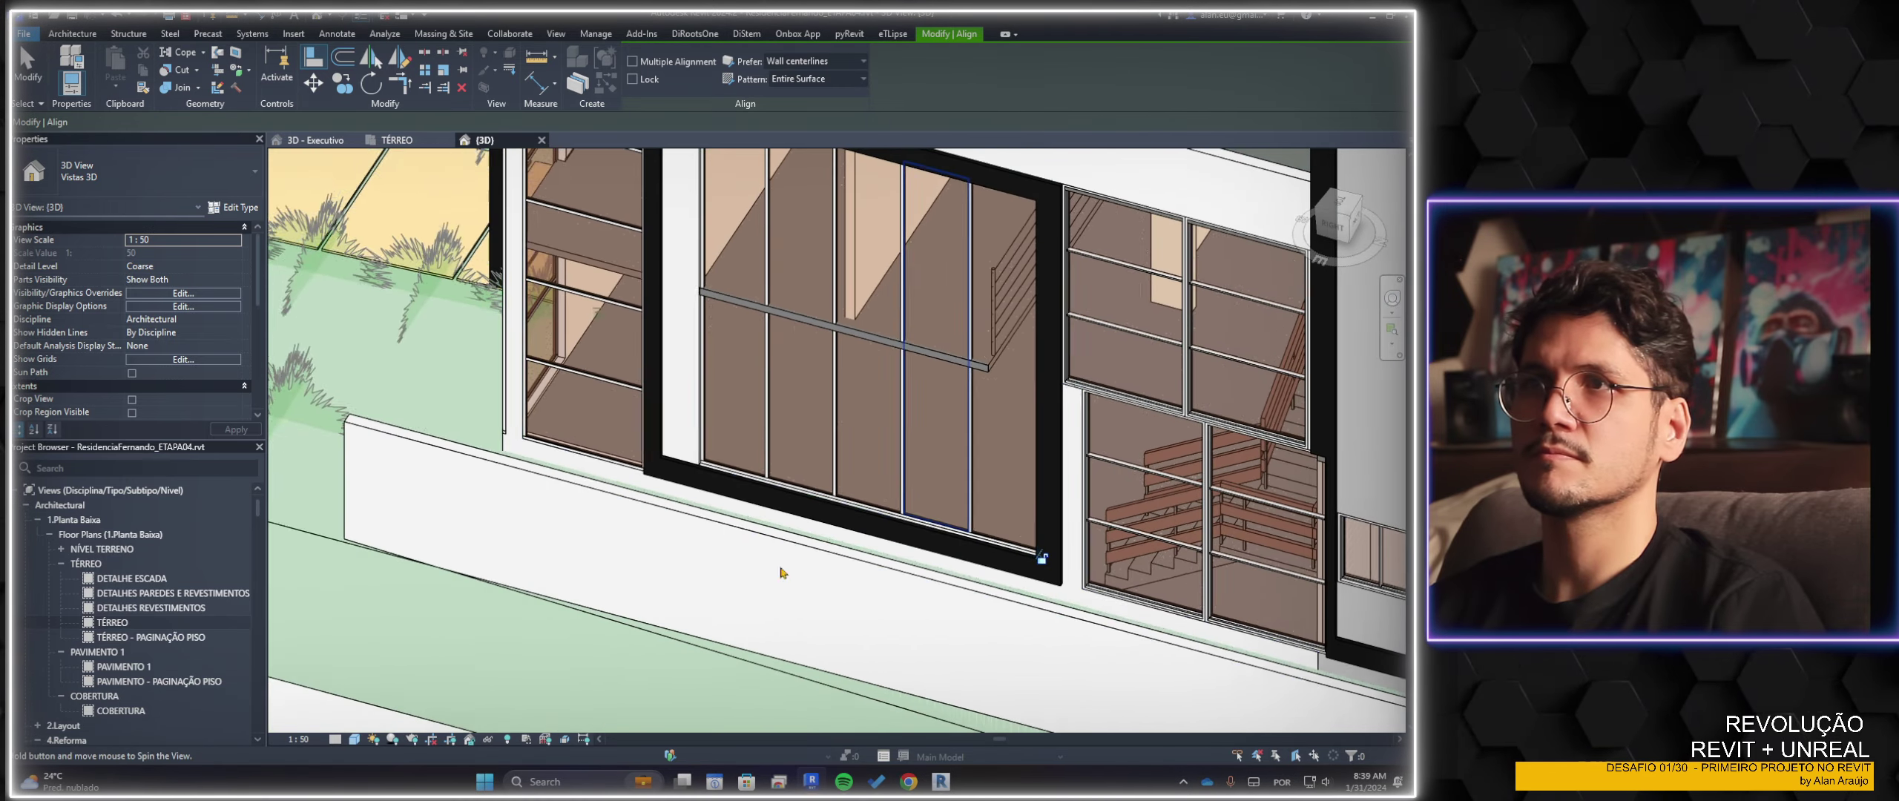
scroll(734, 505, up, 3)
scroll(686, 454, up, 2)
key(Escape)
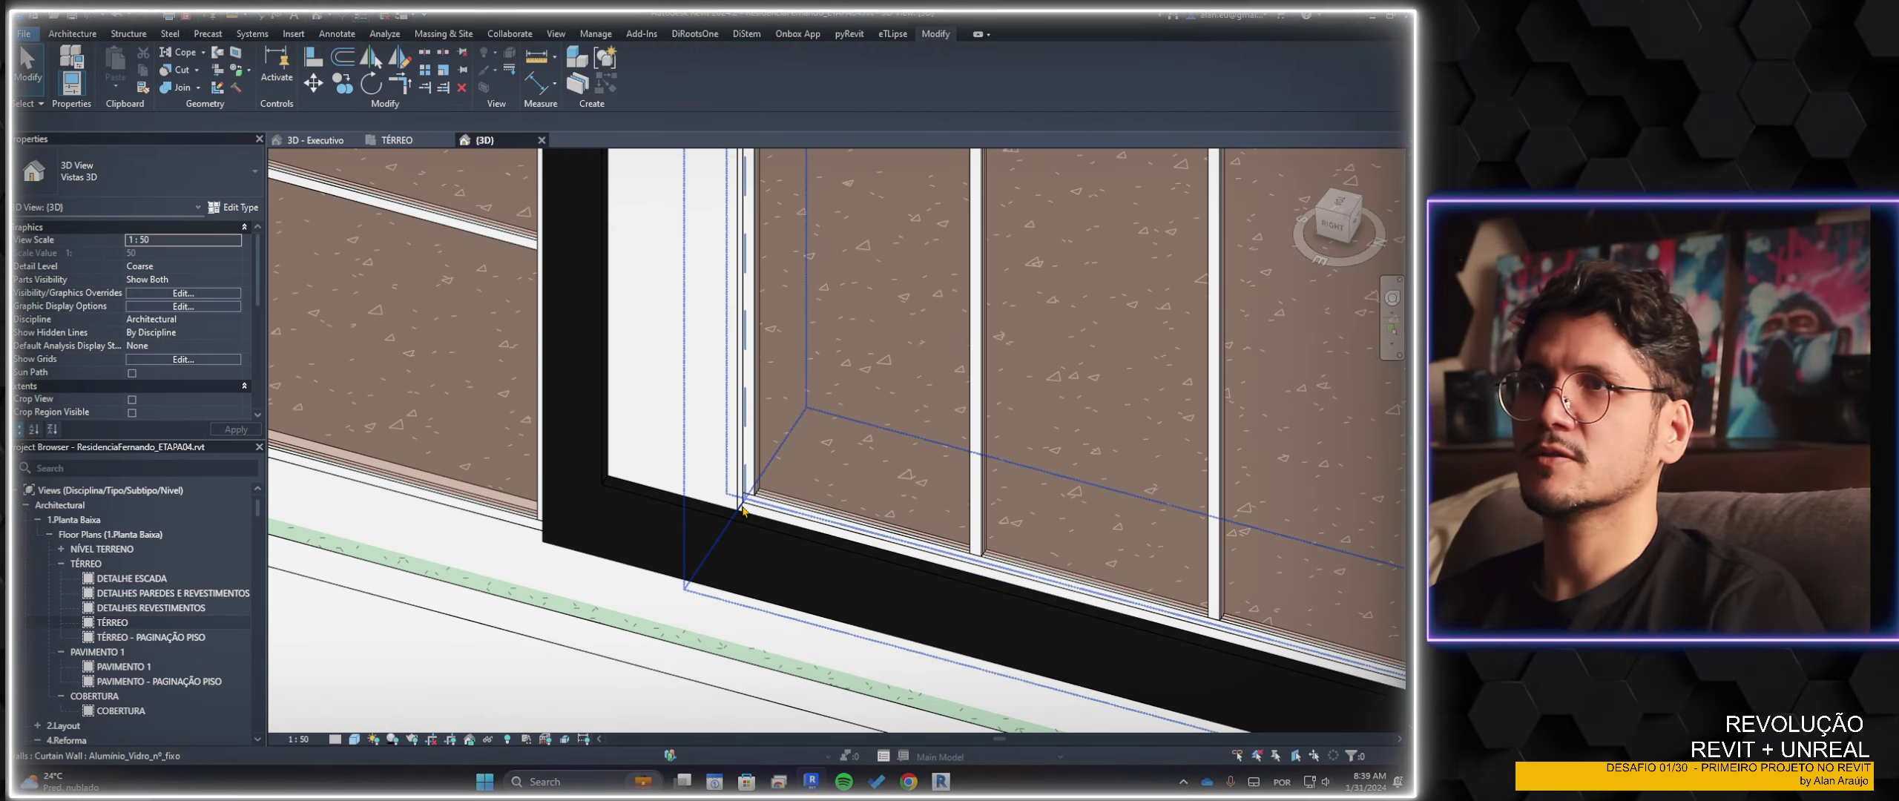
In the TÉRREO plan, disallow the curtain wall end's join and stretch it to the opening edge
click(744, 510)
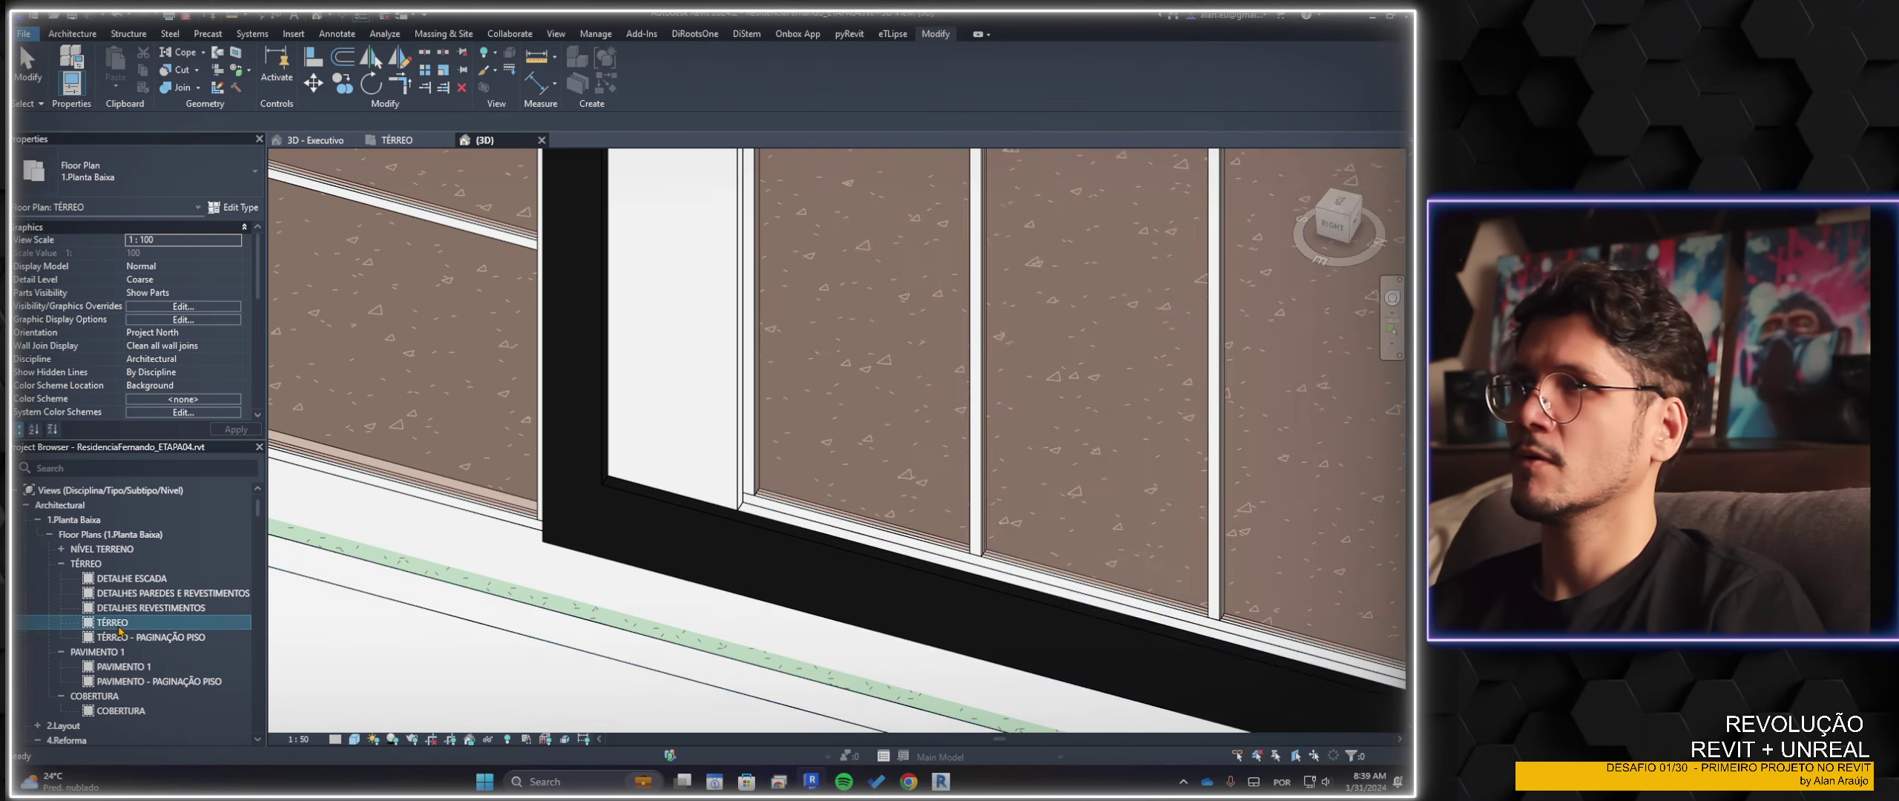
key(ctrl+Tab)
scroll(823, 364, down, 5)
scroll(809, 334, up, 5)
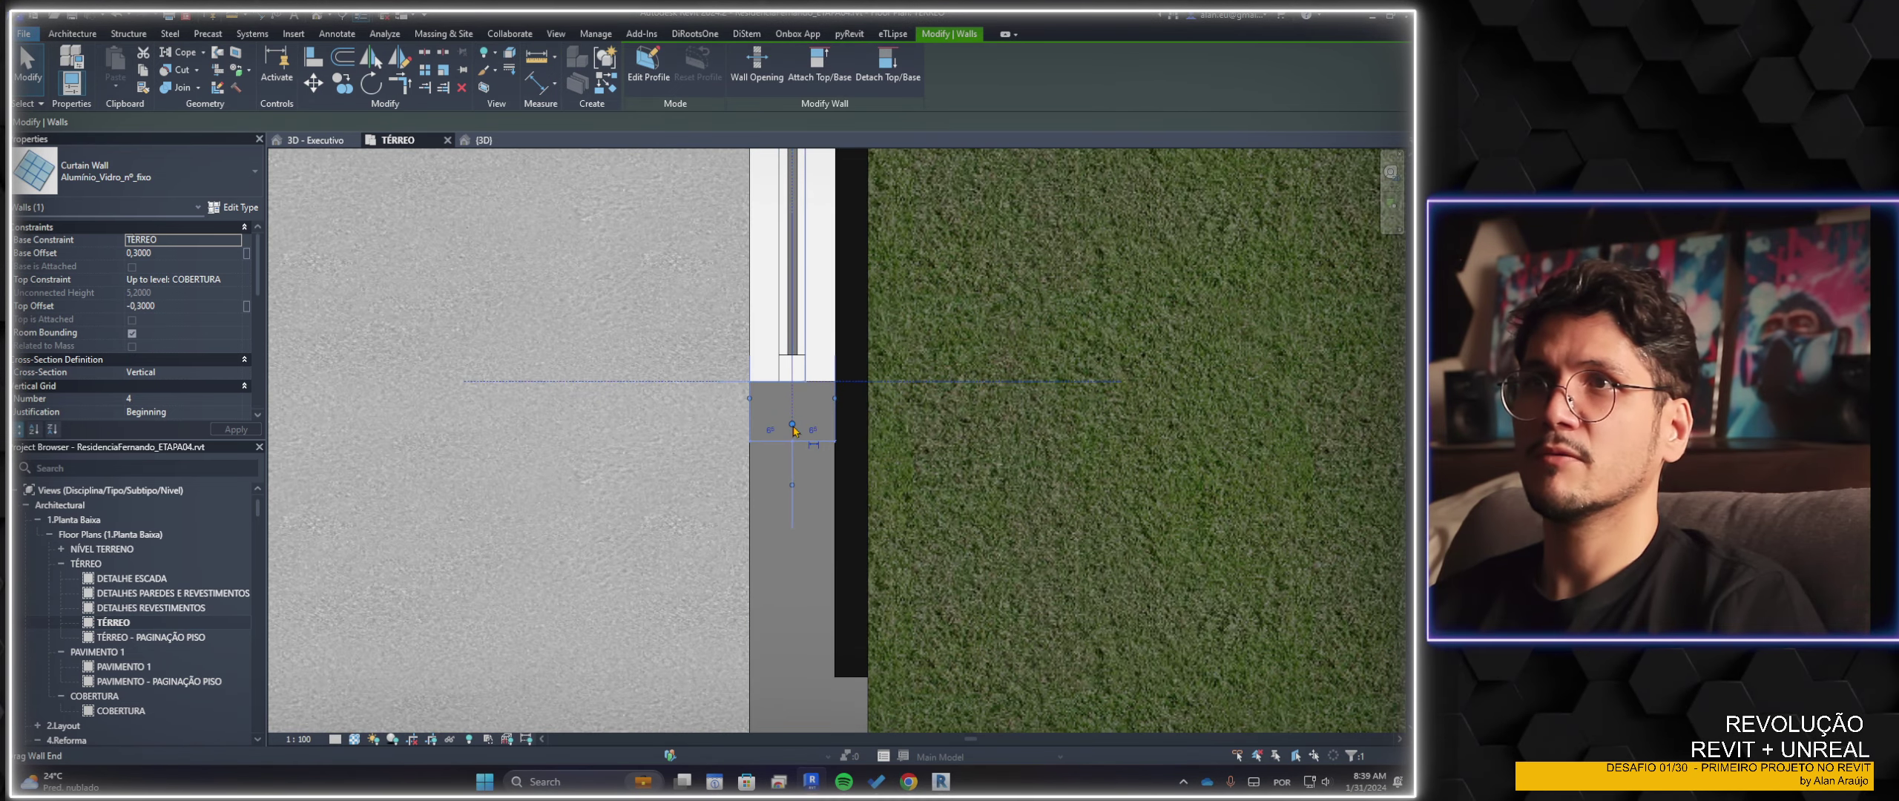
right_click(793, 346)
click(813, 434)
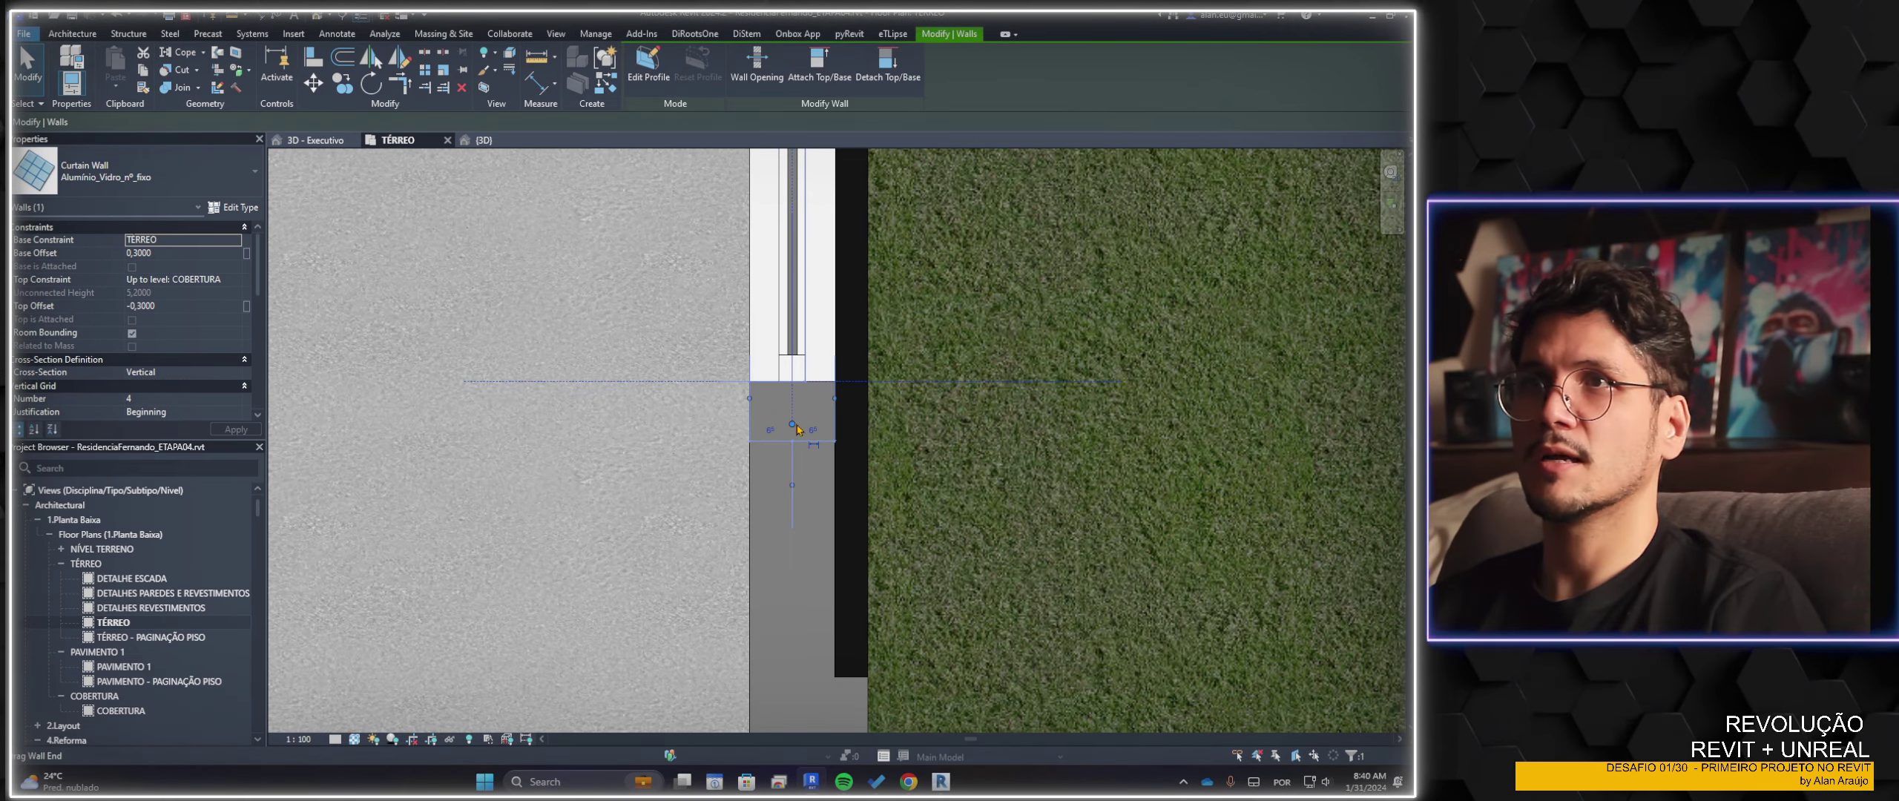
drag(792, 634, 792, 677)
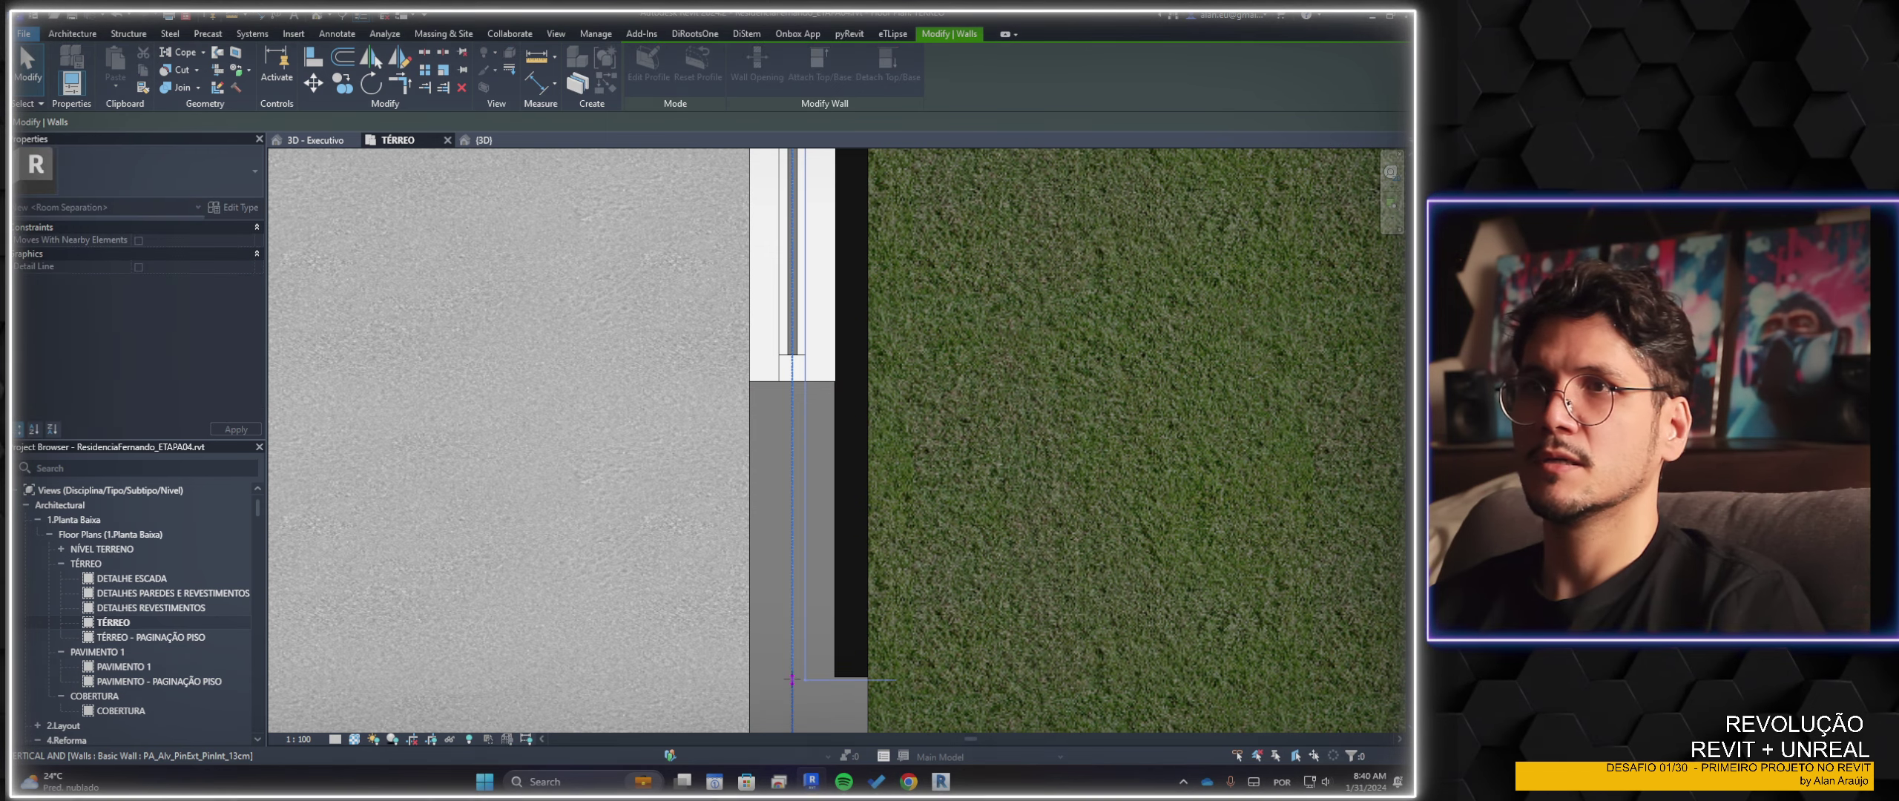
key(Escape)
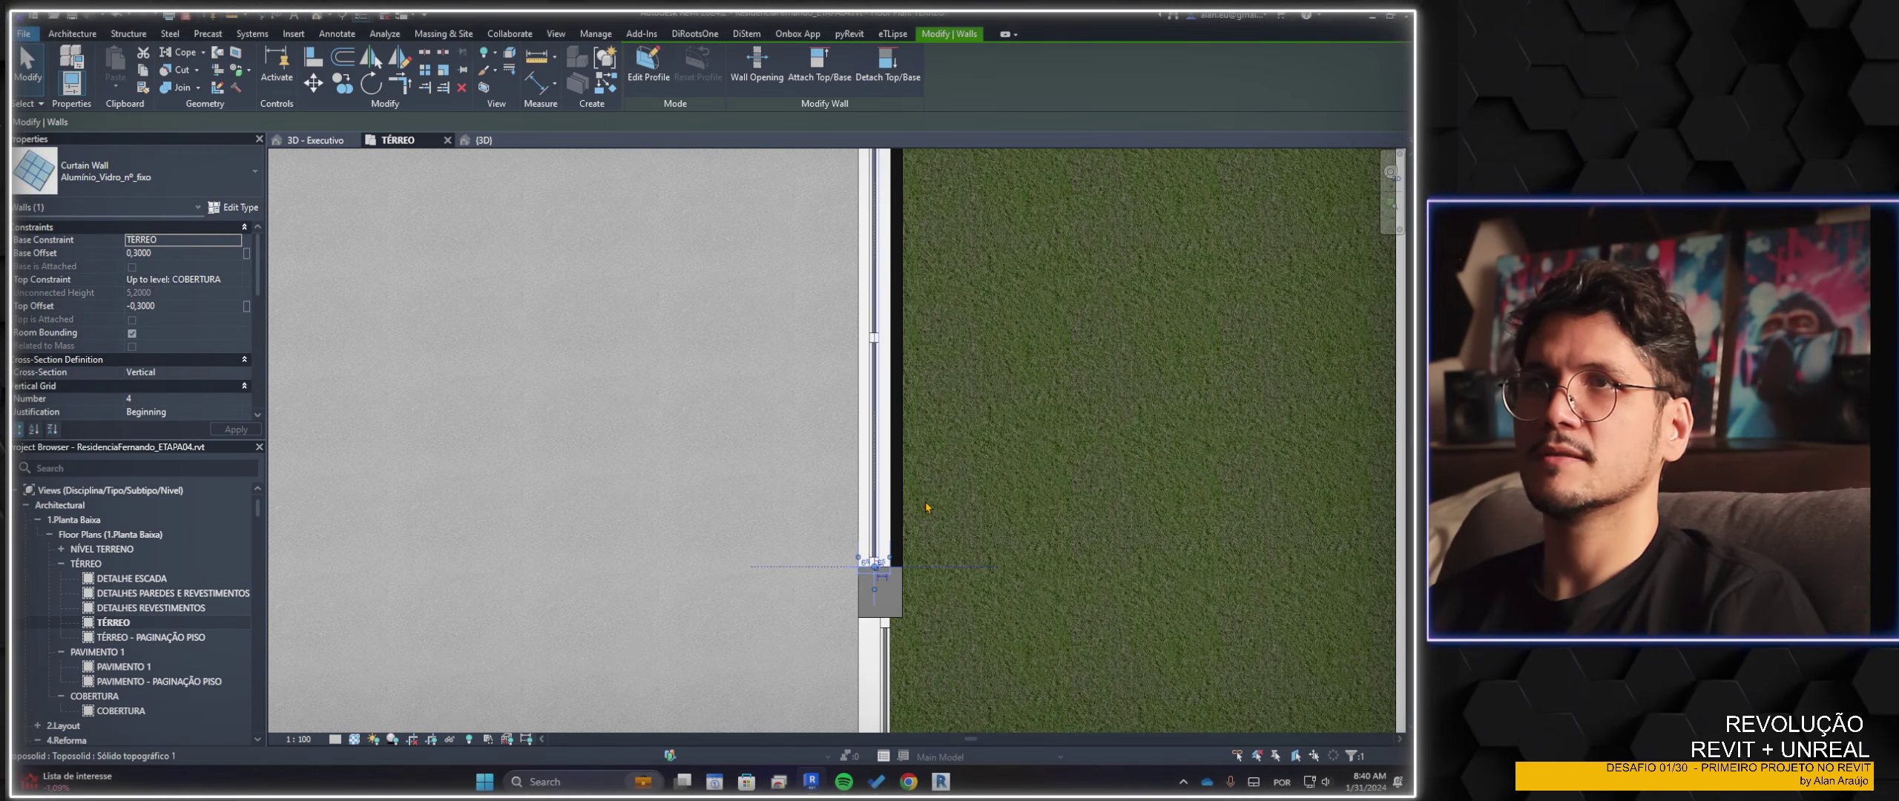
scroll(692, 445, down, 8)
Return to the 3D view and orbit to an isometric view of the whole house
click(319, 16)
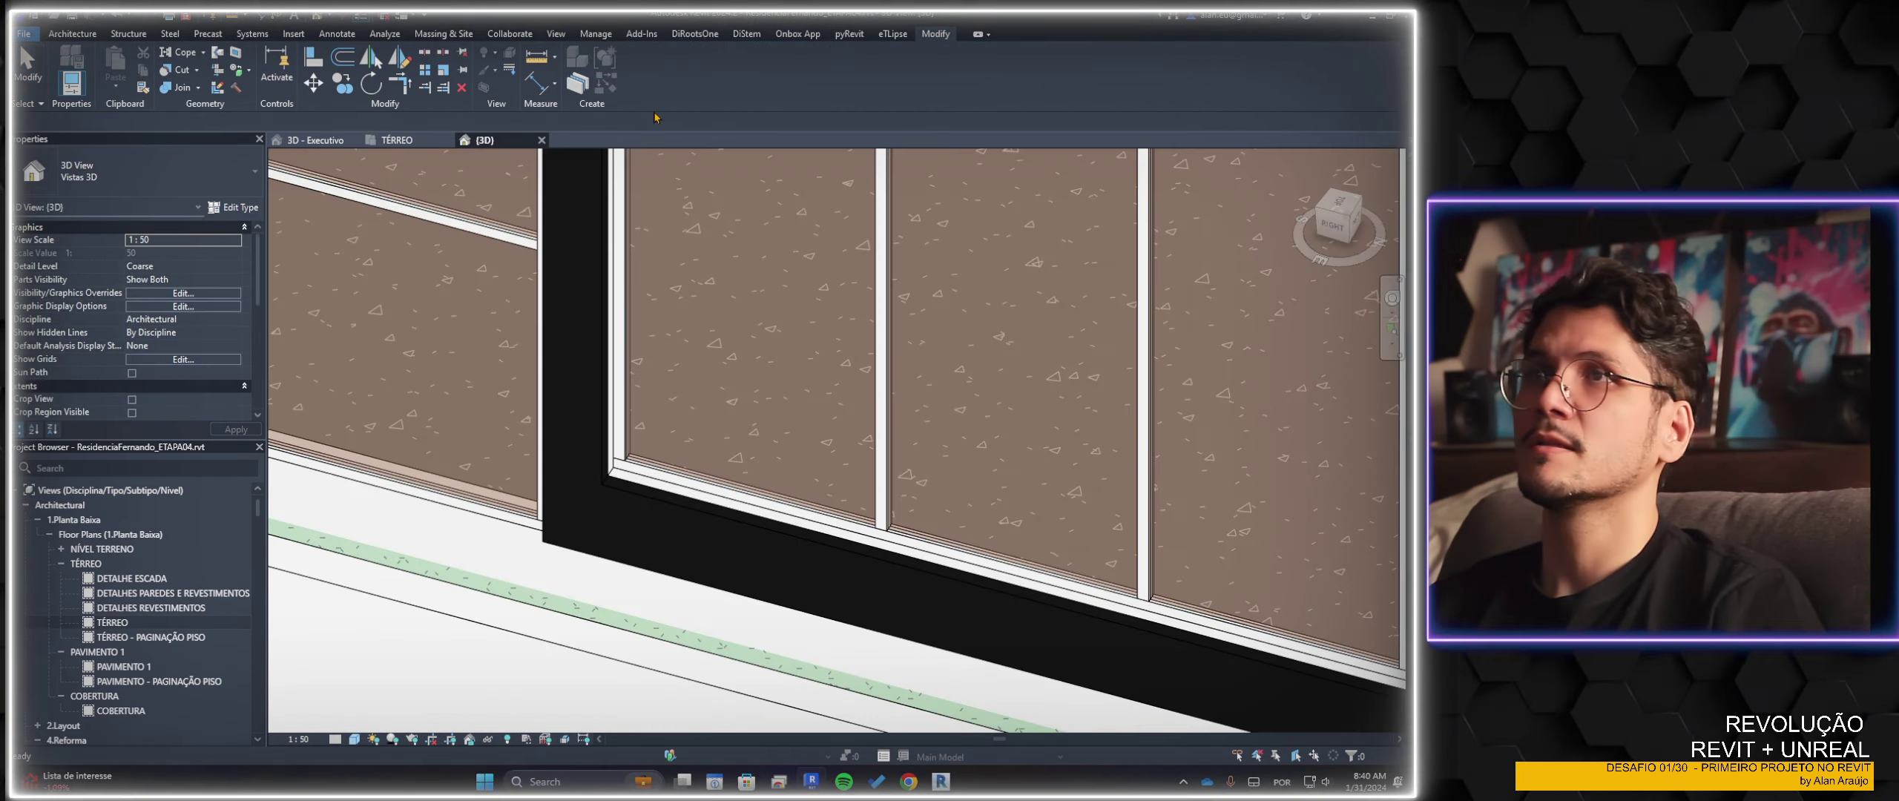
scroll(889, 474, down, 5)
scroll(890, 474, up, 2)
mouse_move(890, 475)
shift+middle_down()
mouse_move(810, 472)
mouse_move(819, 403)
shift+middle_up()
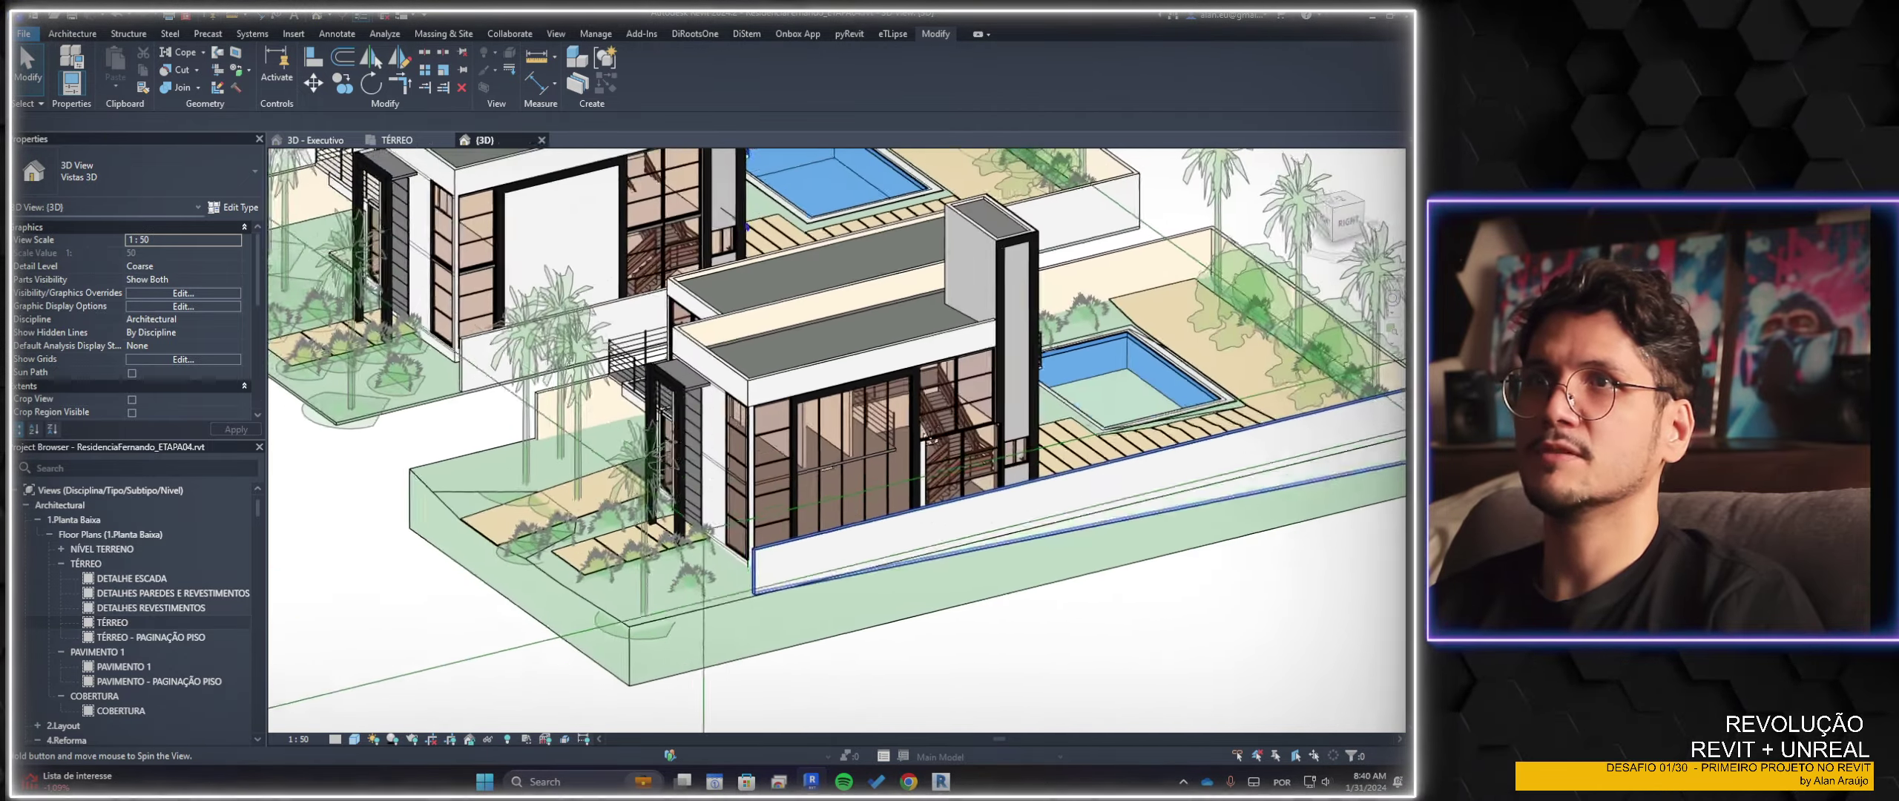
scroll(819, 403, up, 4)
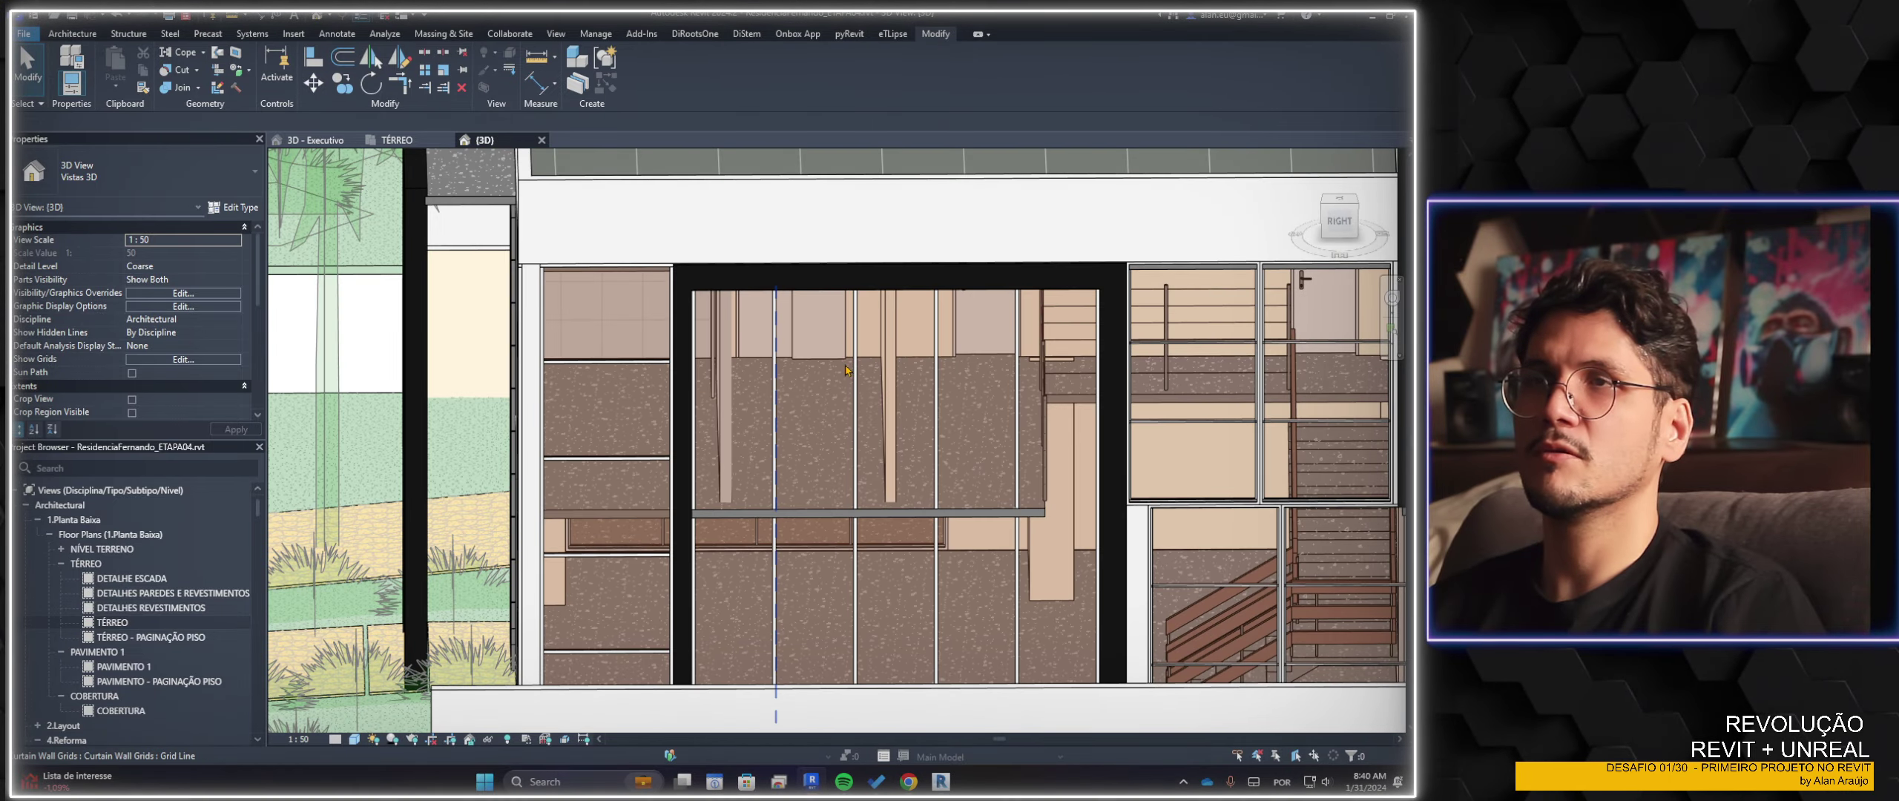
scroll(846, 370, down, 2)
scroll(846, 370, down, 3)
mouse_move(847, 370)
shift+middle_down()
mouse_move(935, 460)
mouse_move(761, 507)
mouse_move(686, 475)
shift+middle_up()
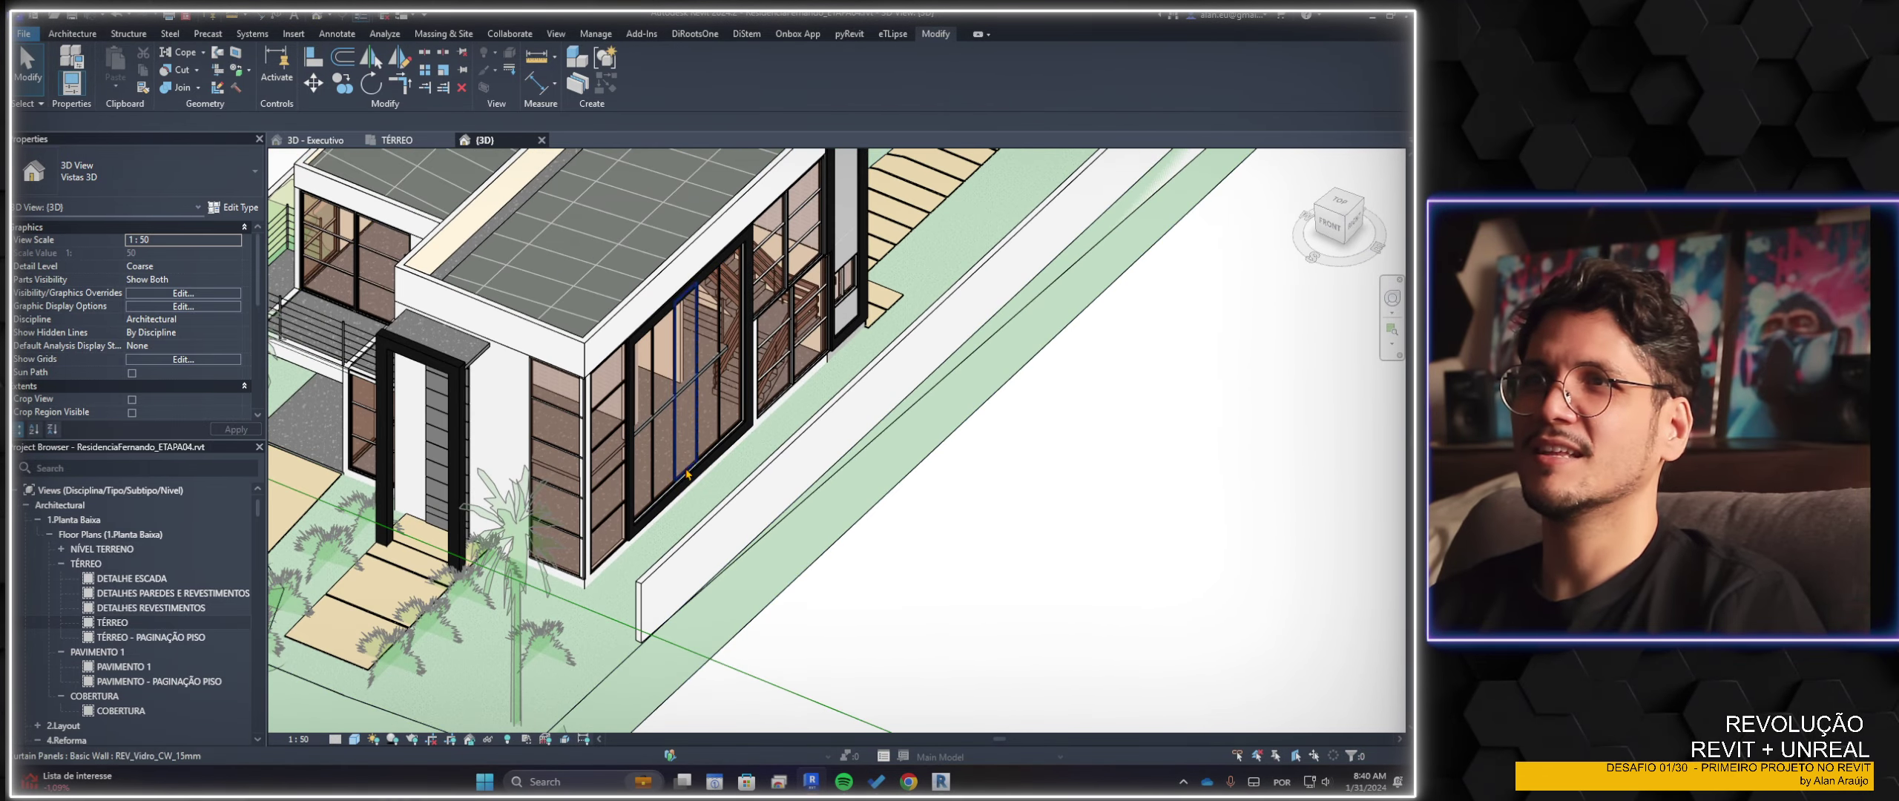
Tab-select the entire side-facade curtain wall and delete it
click(698, 399)
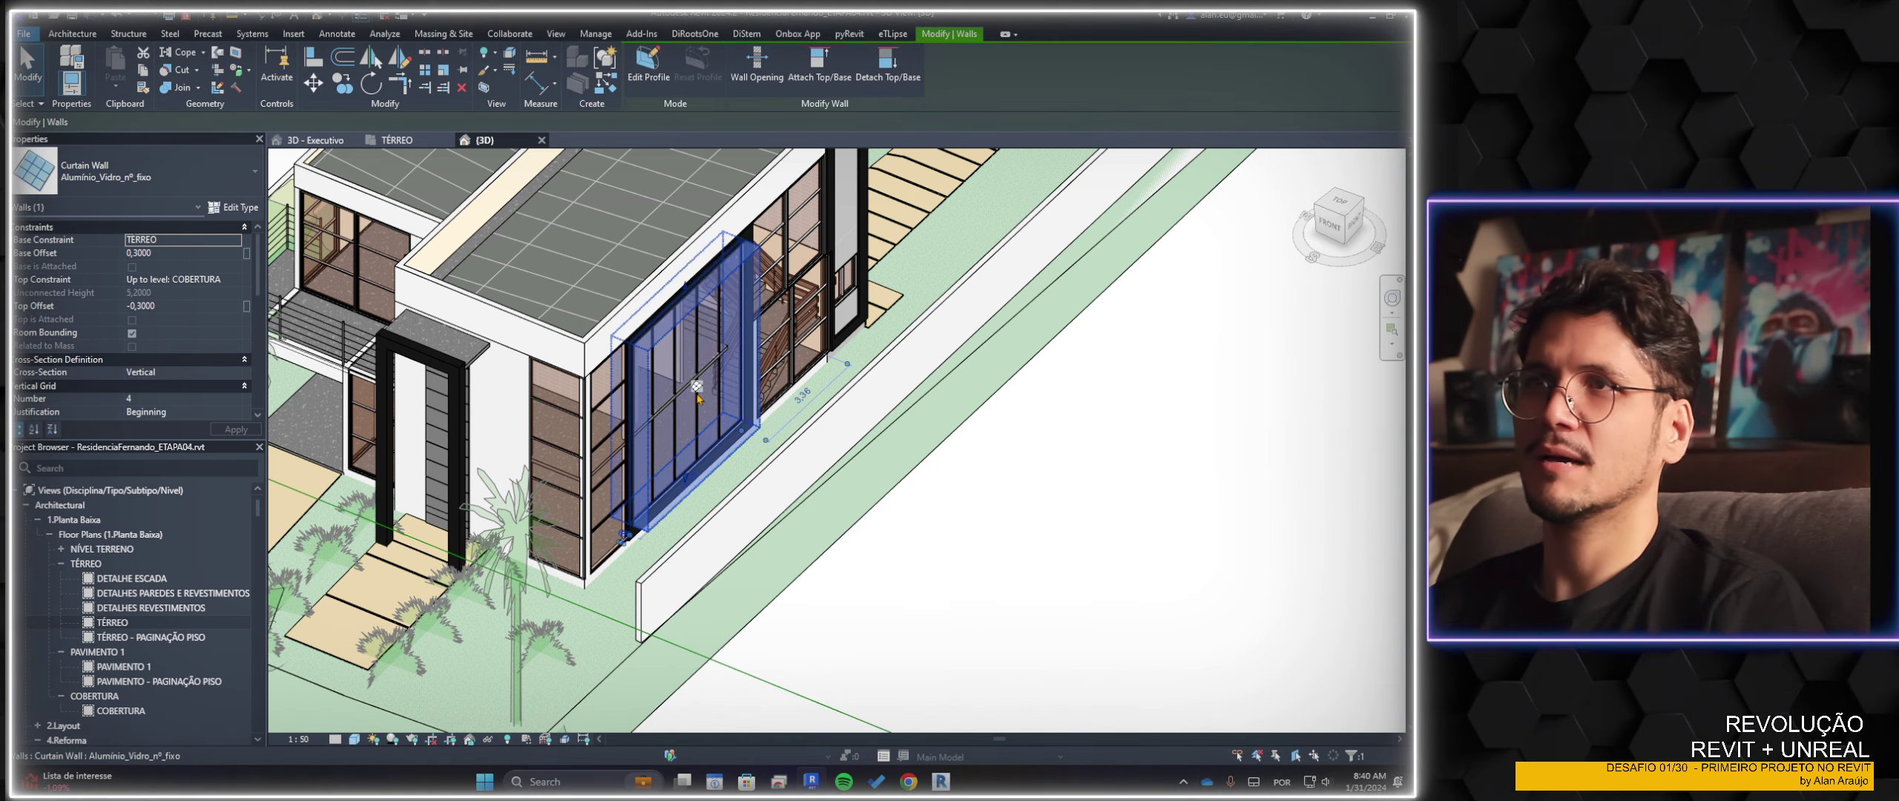
key(Tab)
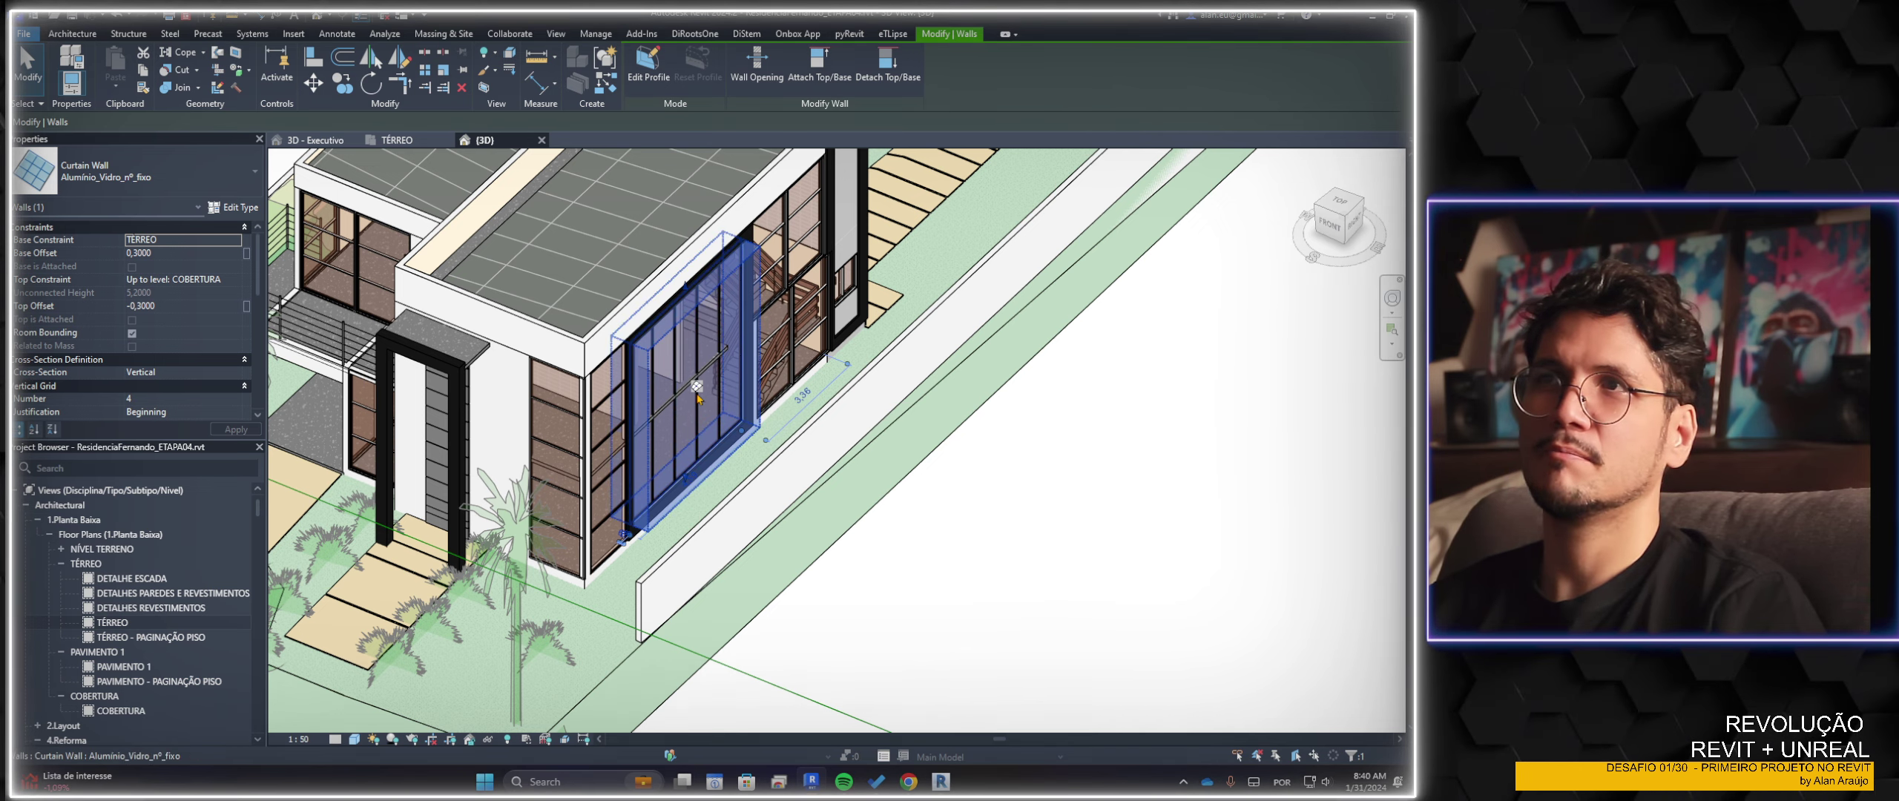
key(Tab)
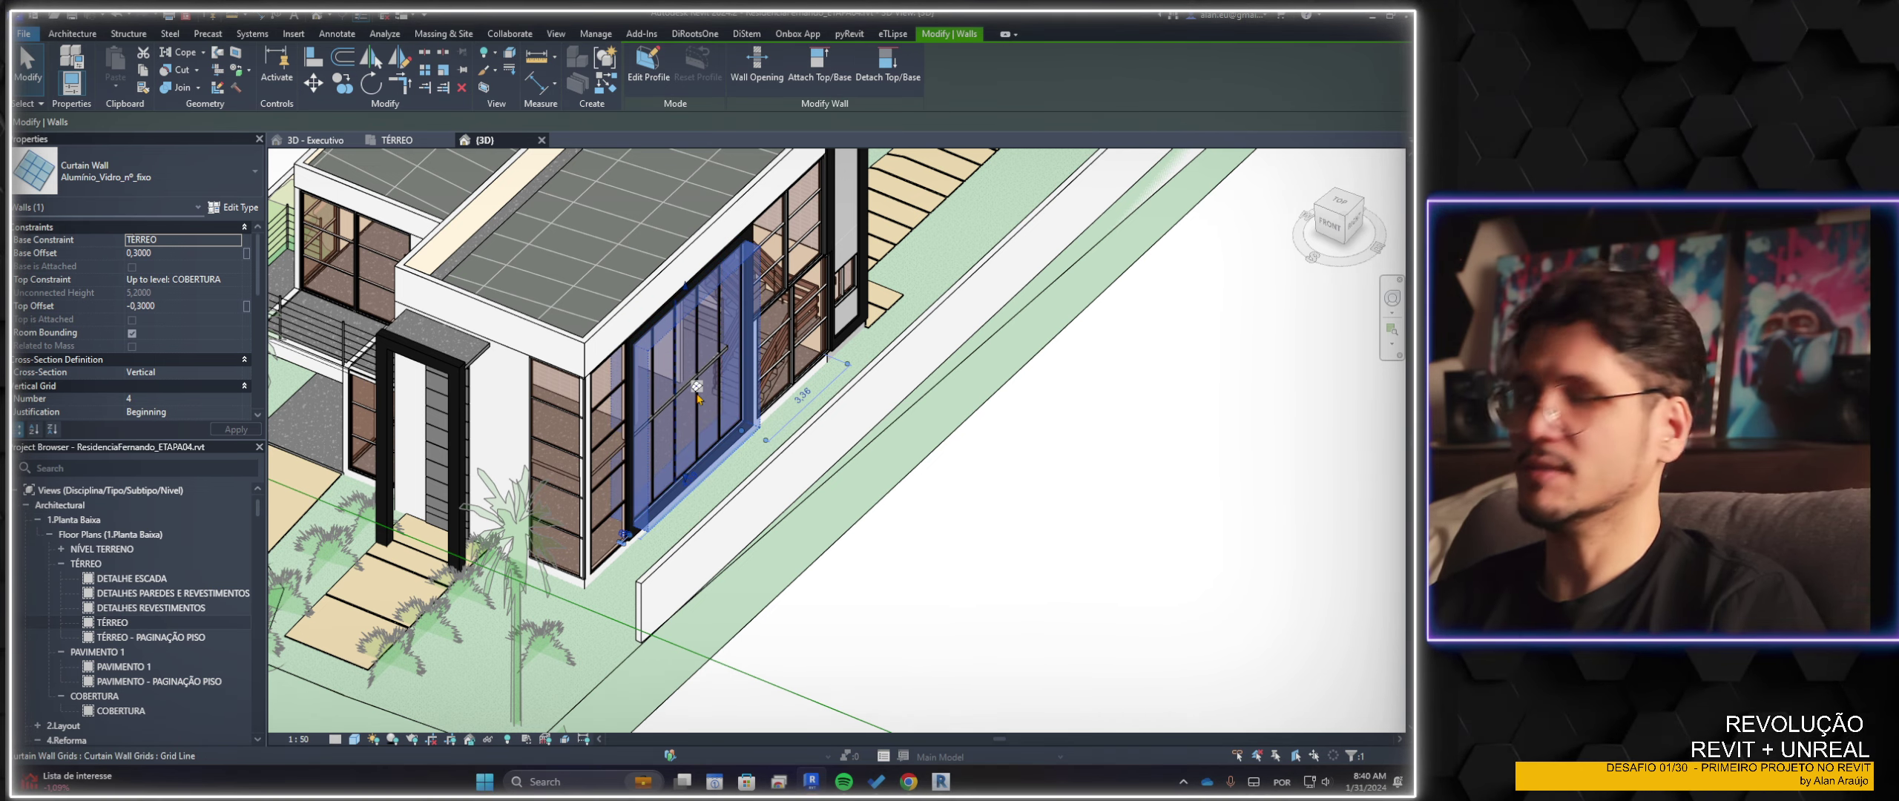
key(Tab)
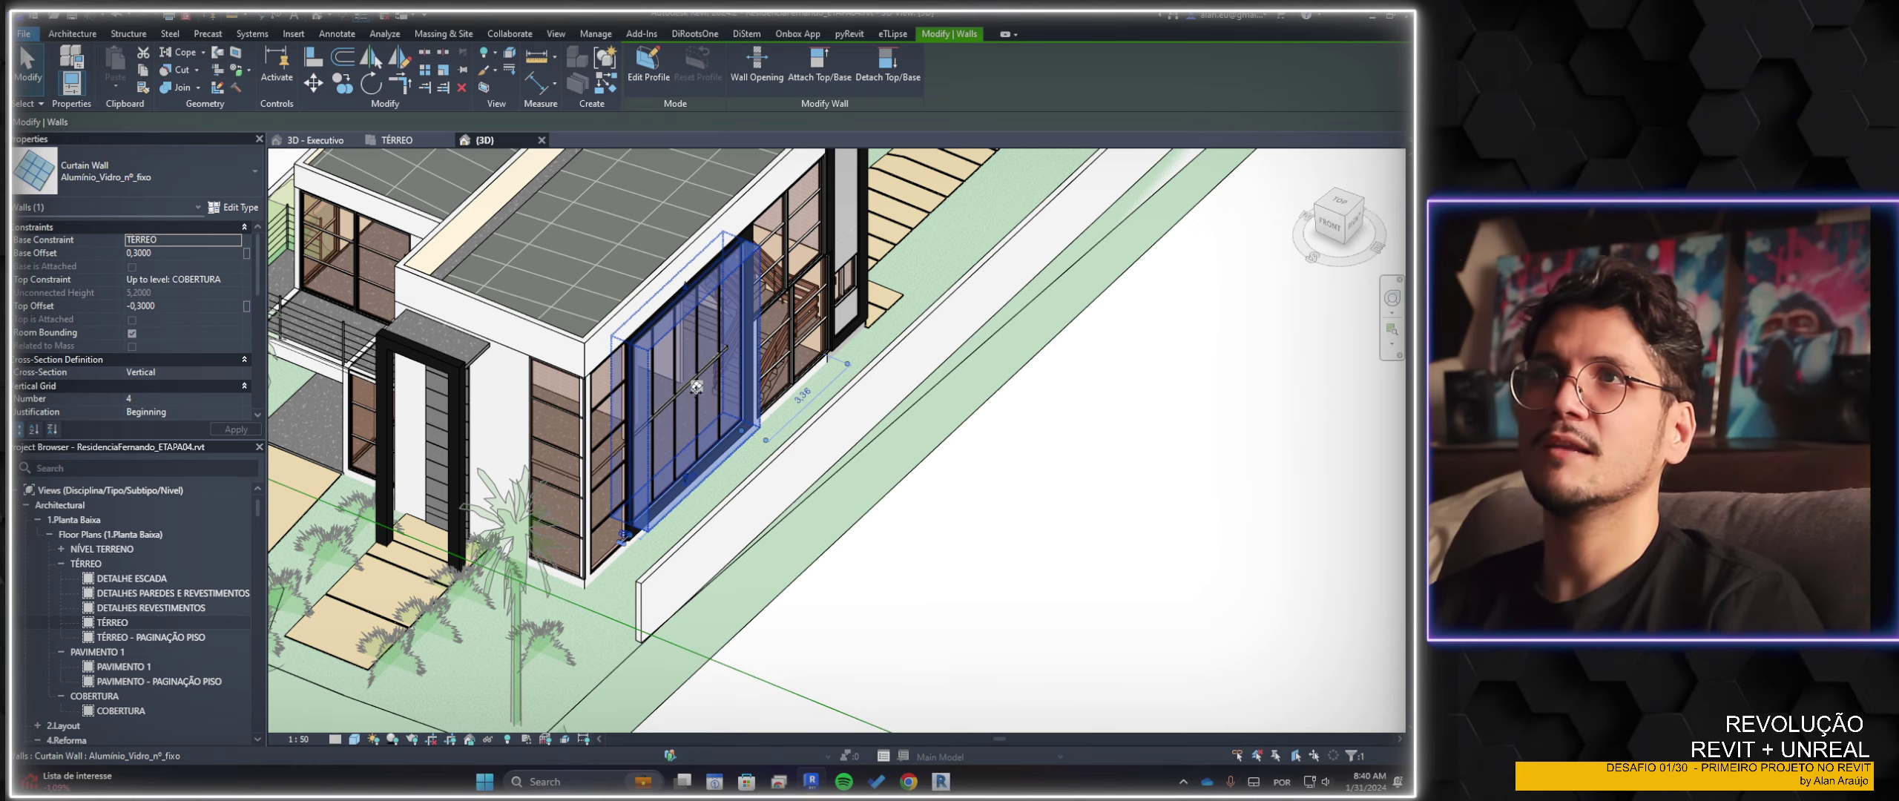
key(Delete)
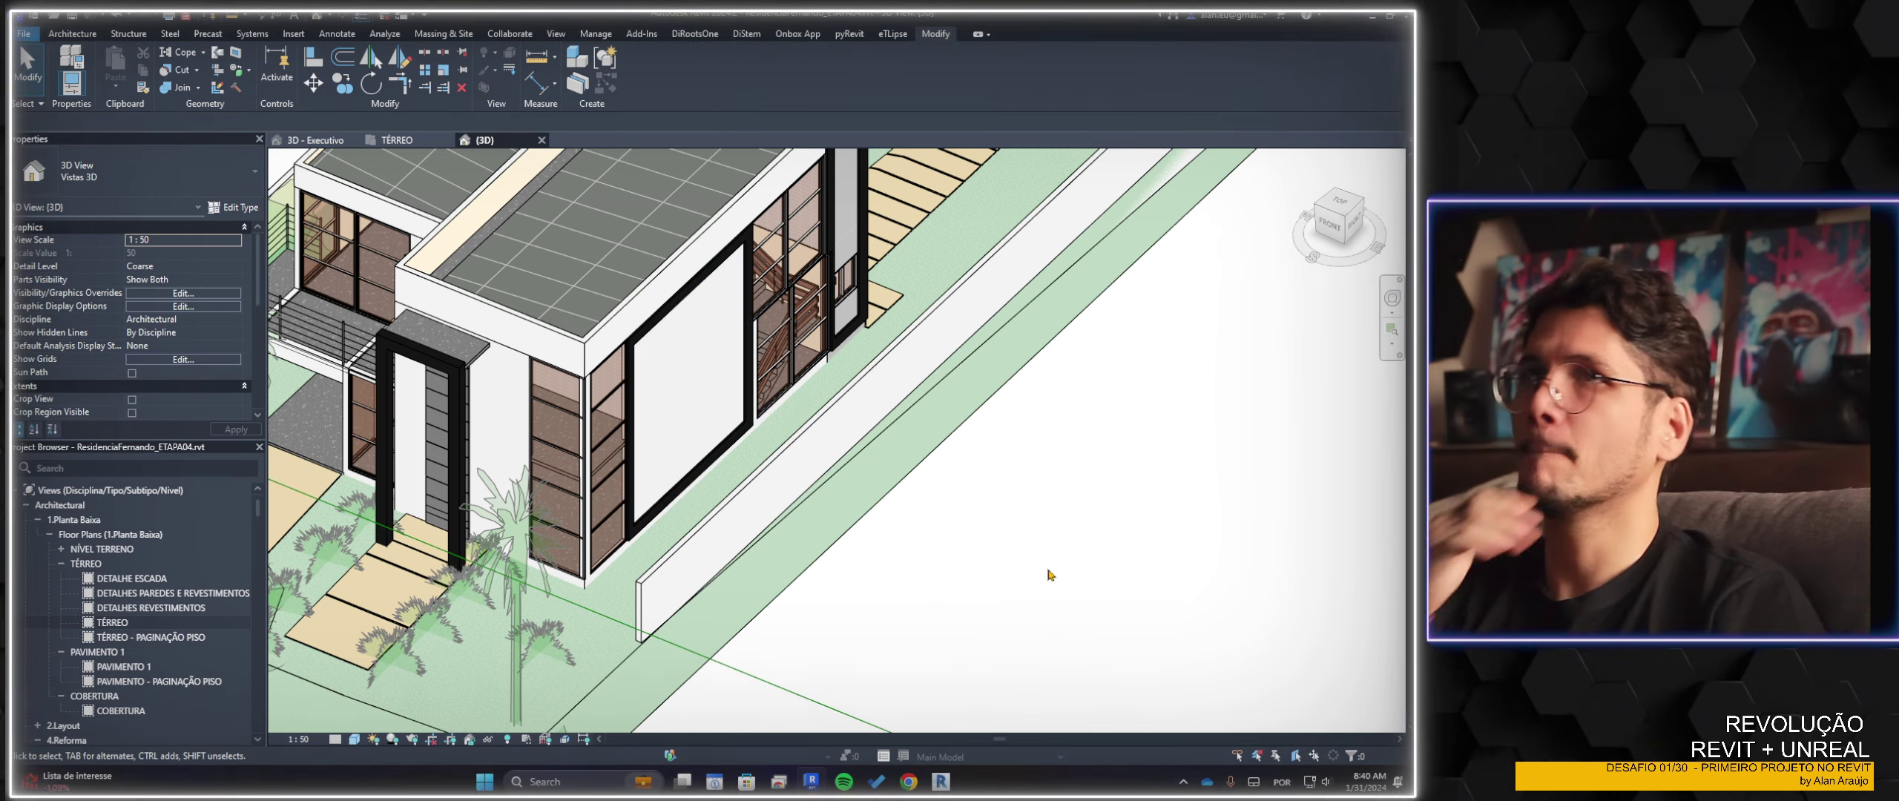
Orbit around to the pool side of the house and select the curtain wall beside the stair
scroll(1049, 575, down, 5)
shift+middle_drag(1049, 574, 928, 564)
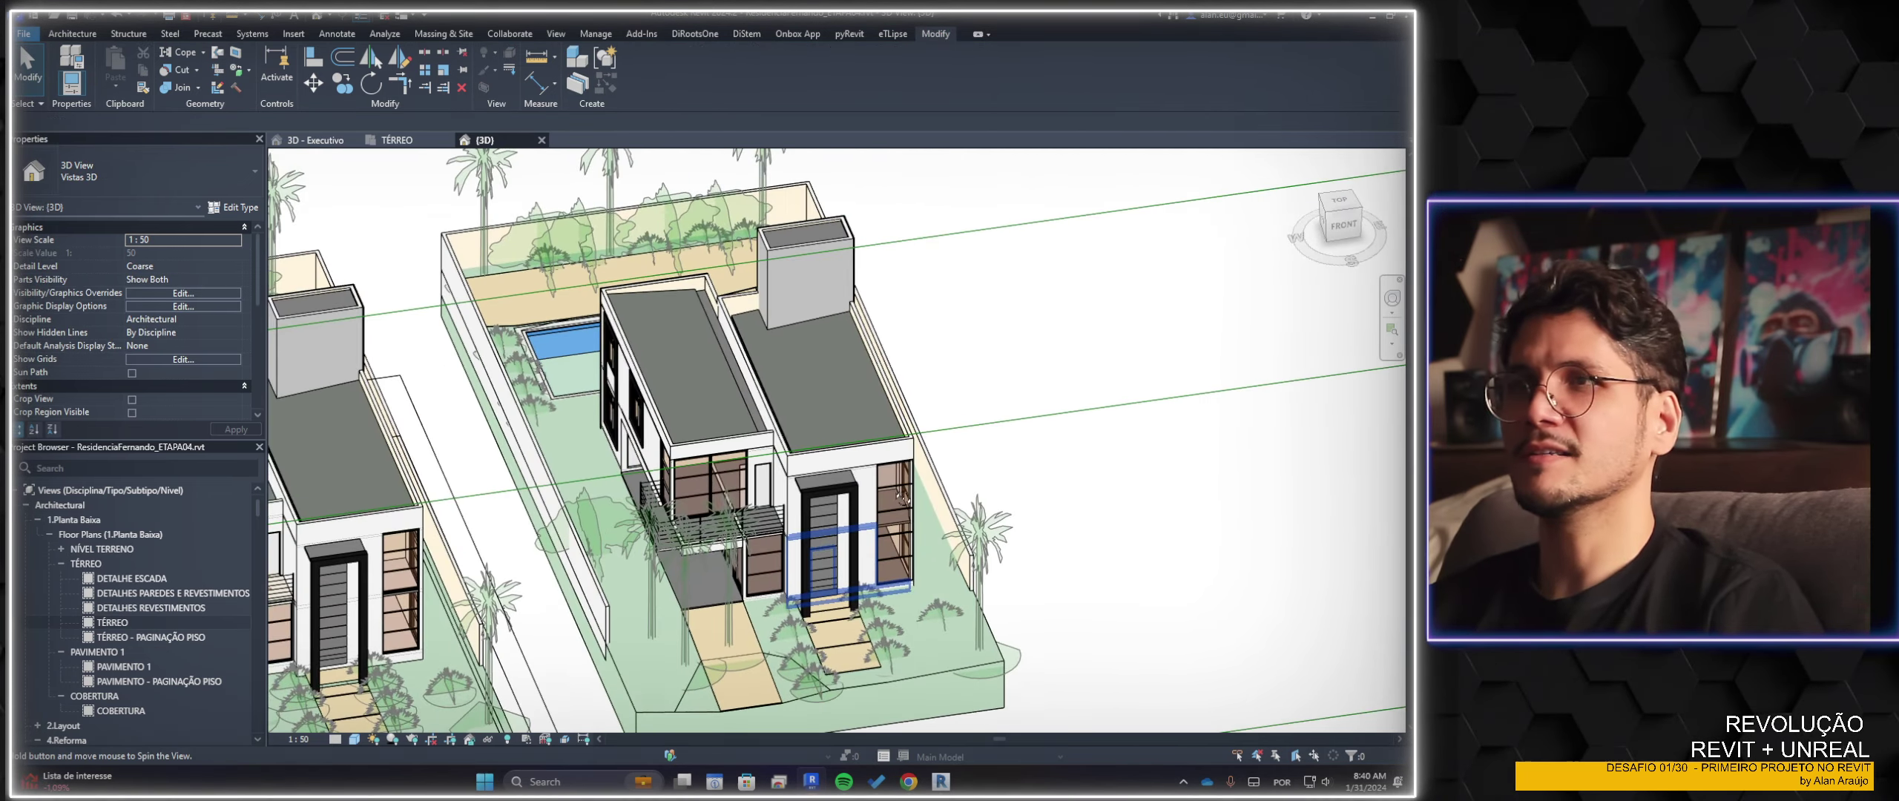
shift+middle_drag(902, 496, 795, 492)
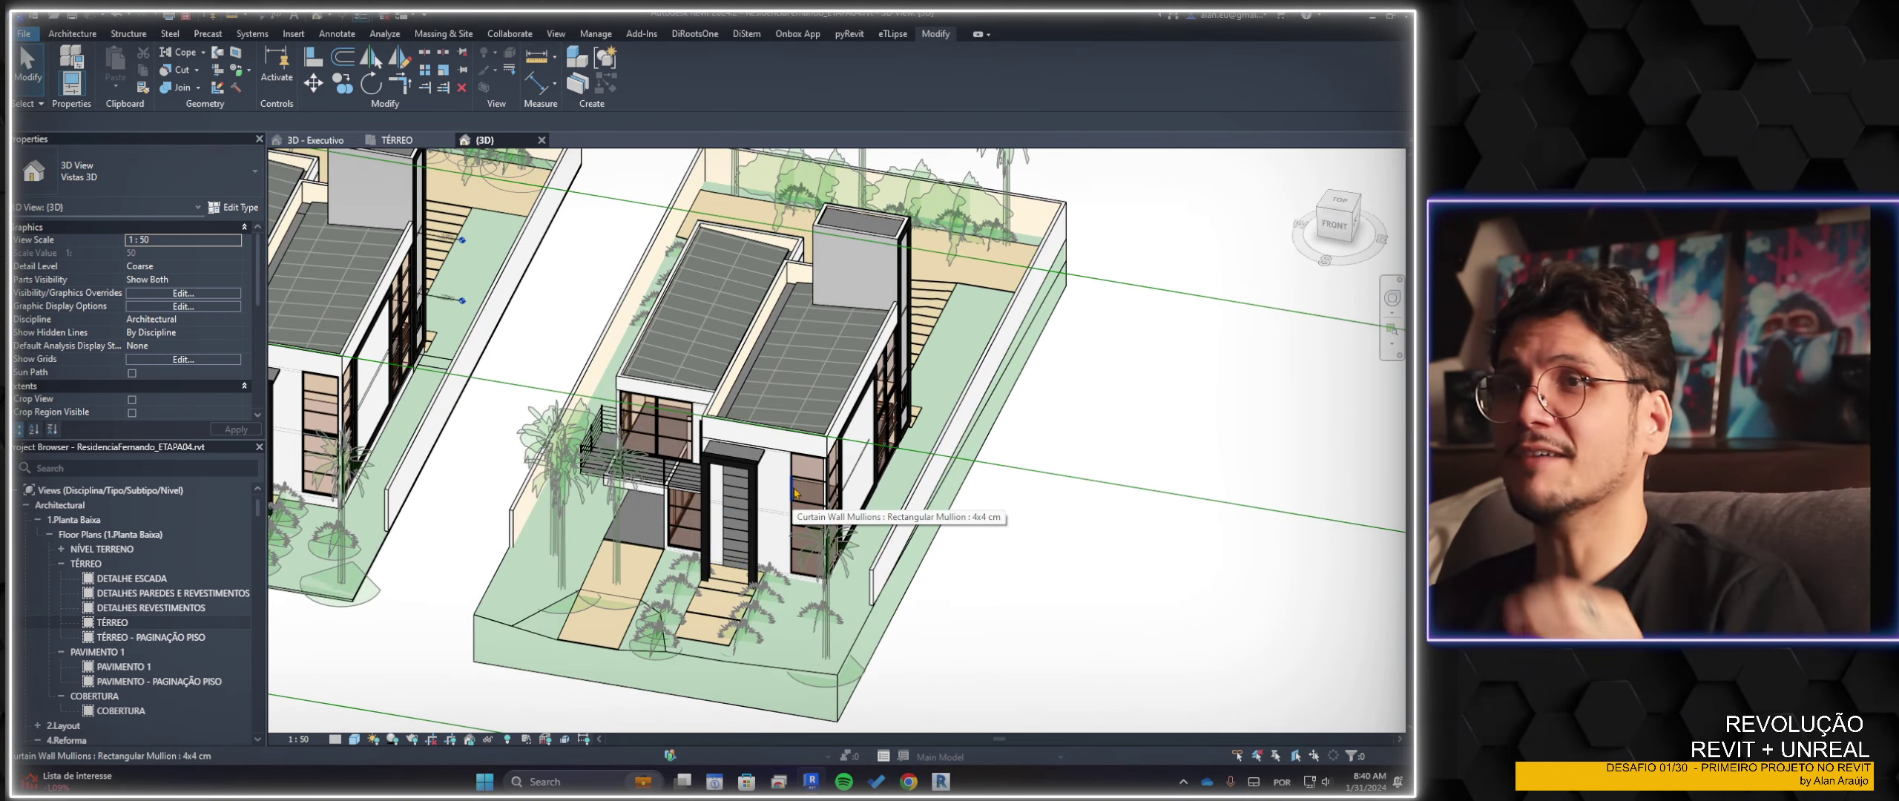
shift+middle_drag(971, 518, 837, 495)
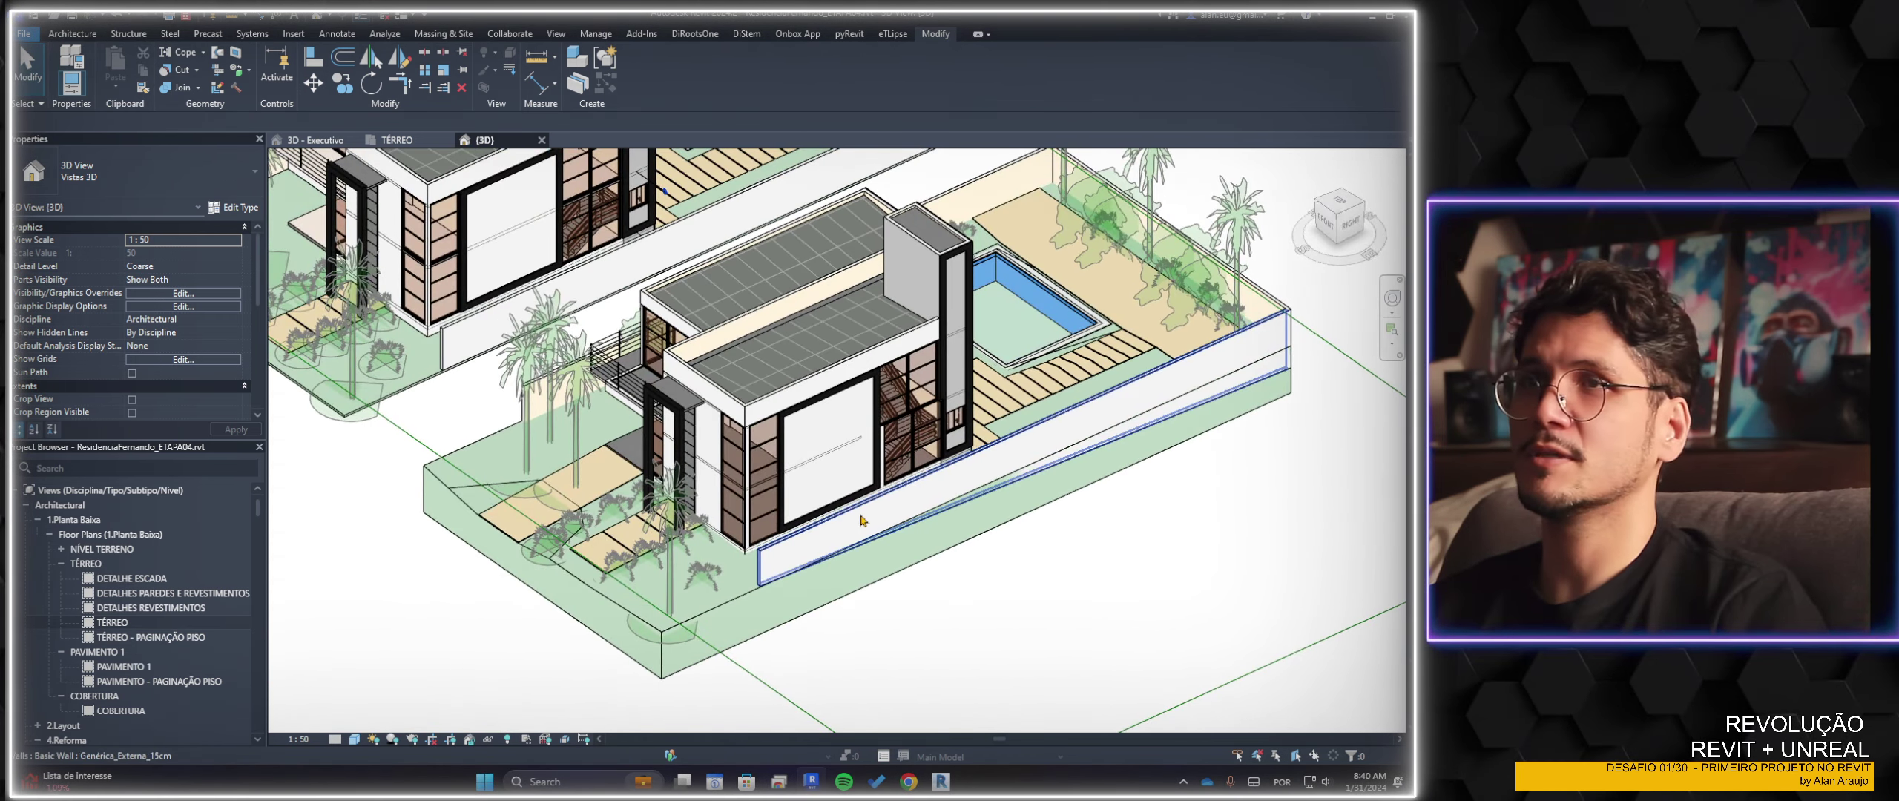
scroll(780, 465, up, 3)
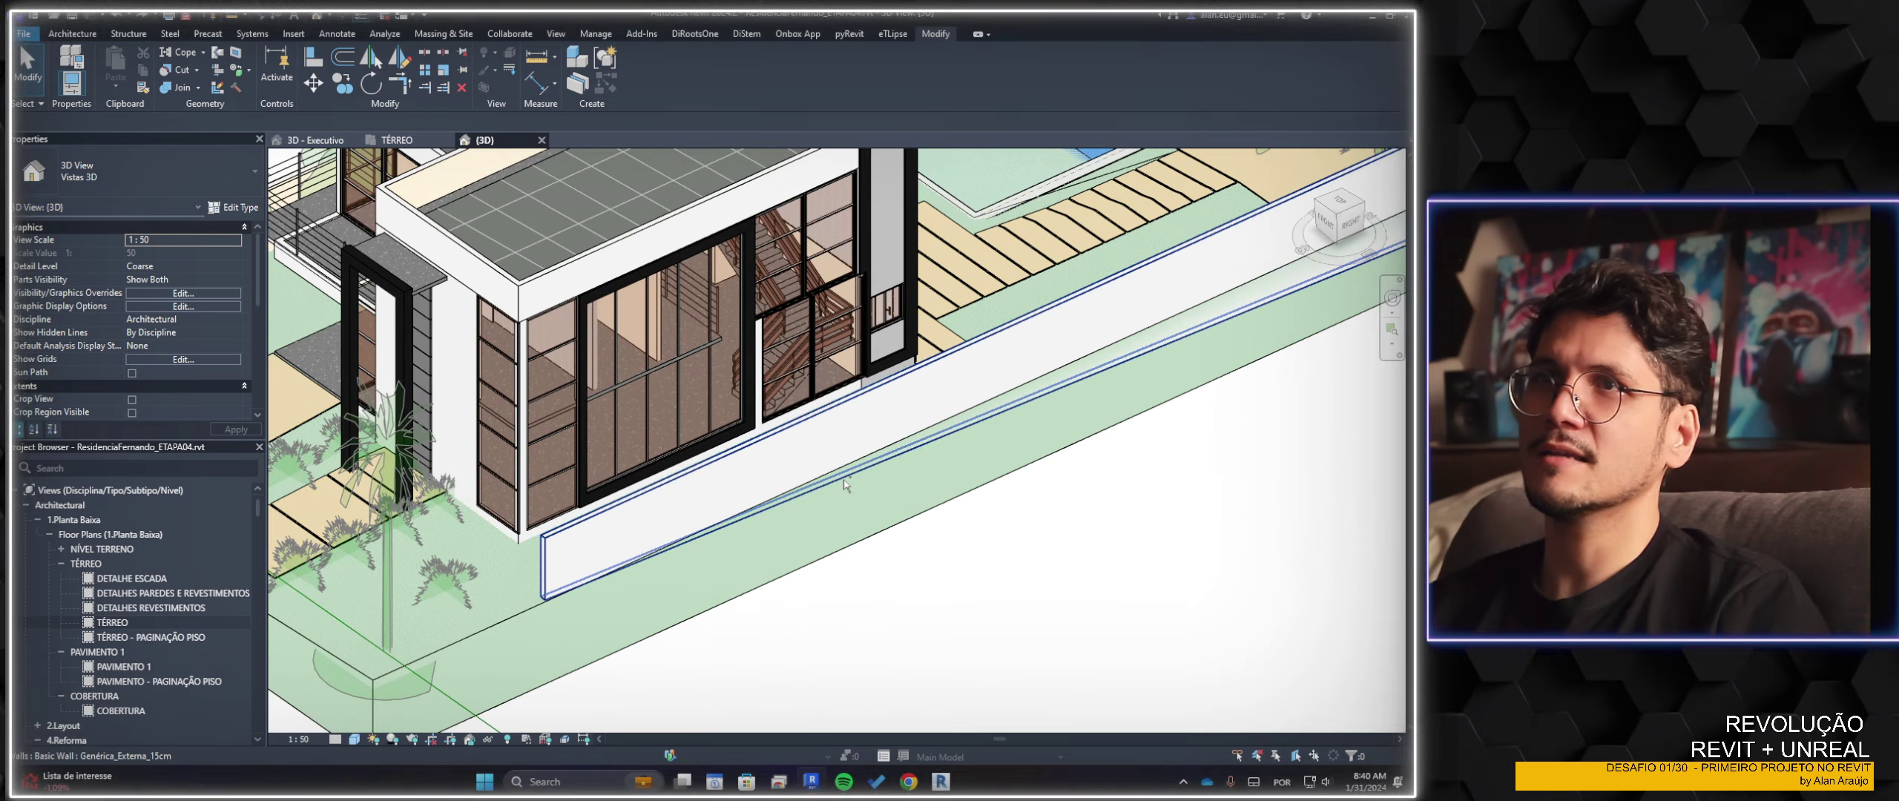
middle_drag(780, 465, 840, 532)
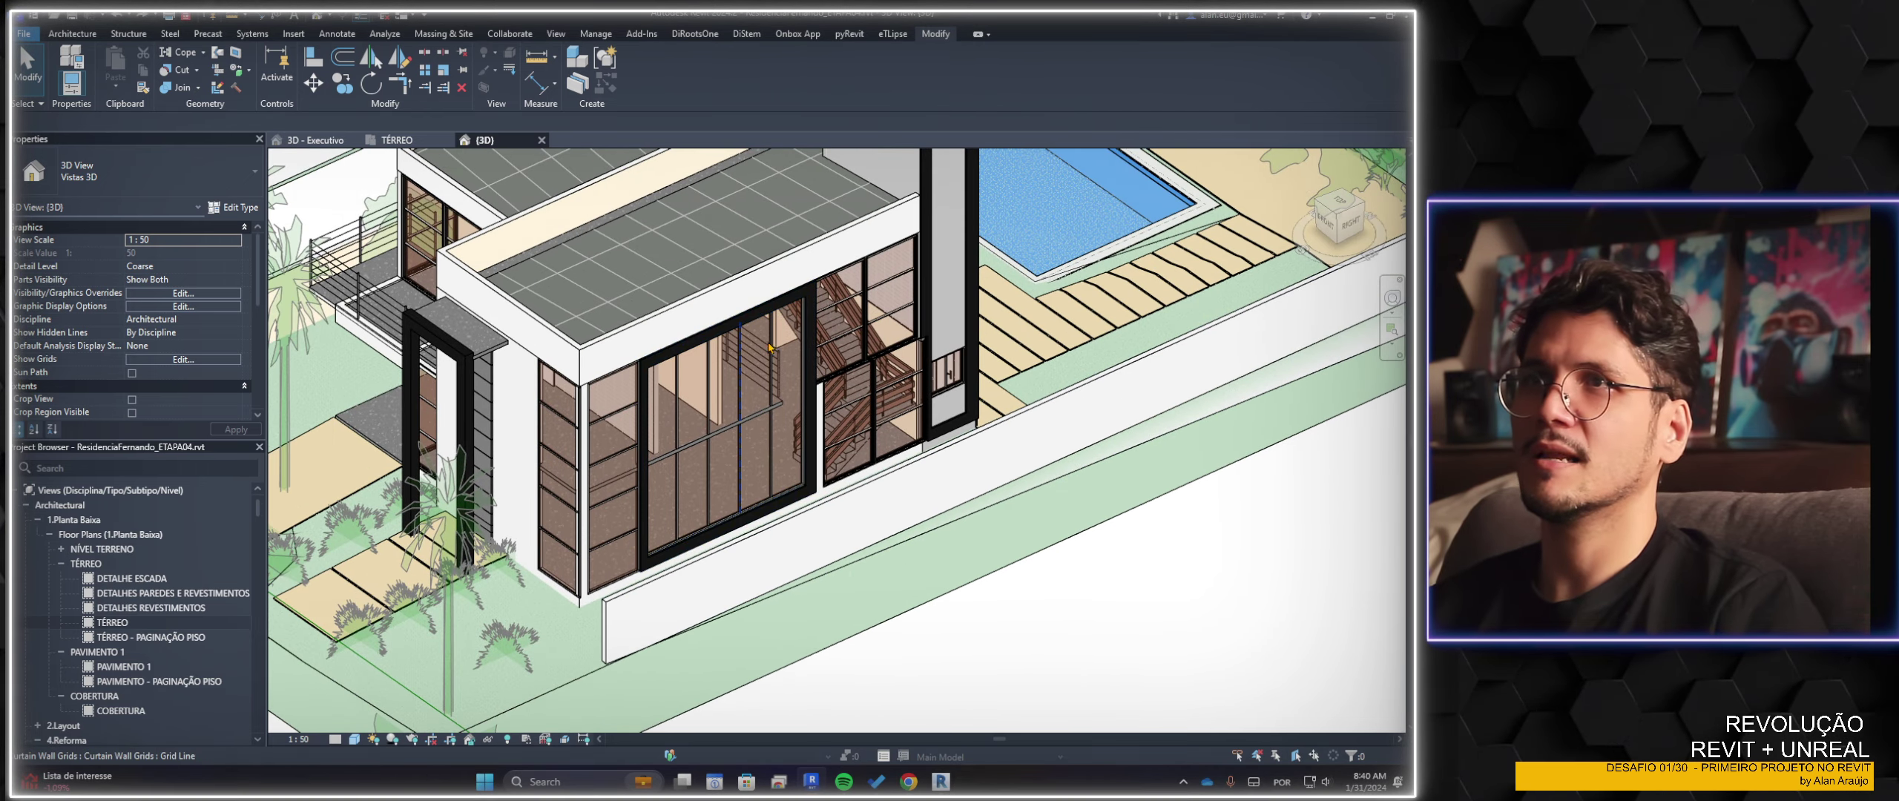
click(775, 346)
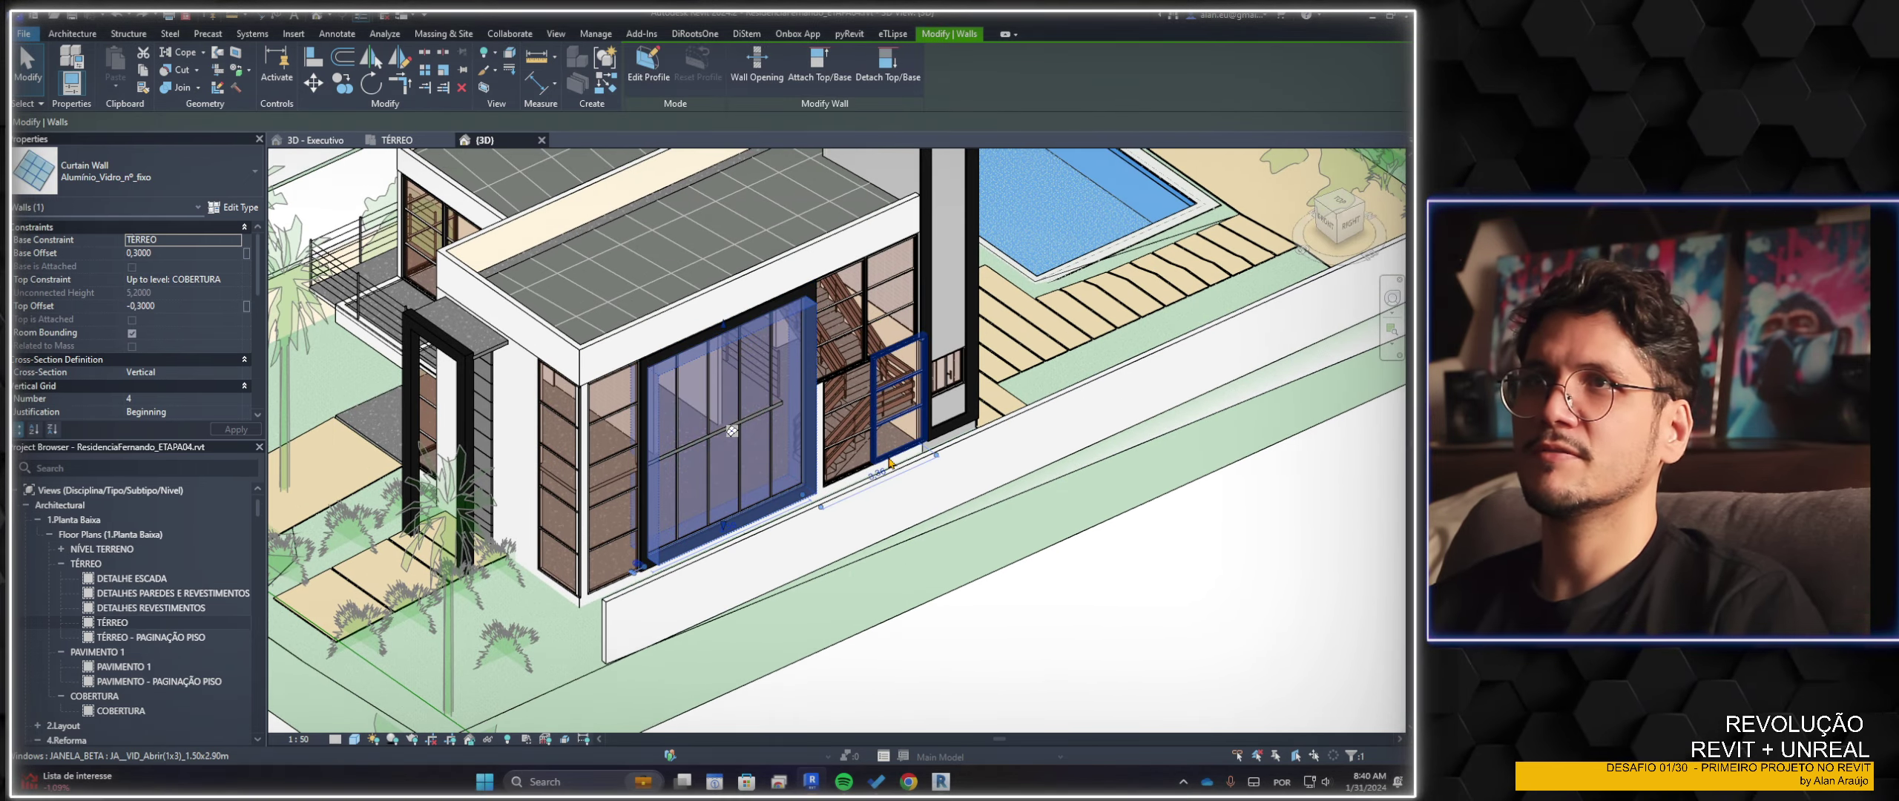
middle_drag(752, 282, 853, 349)
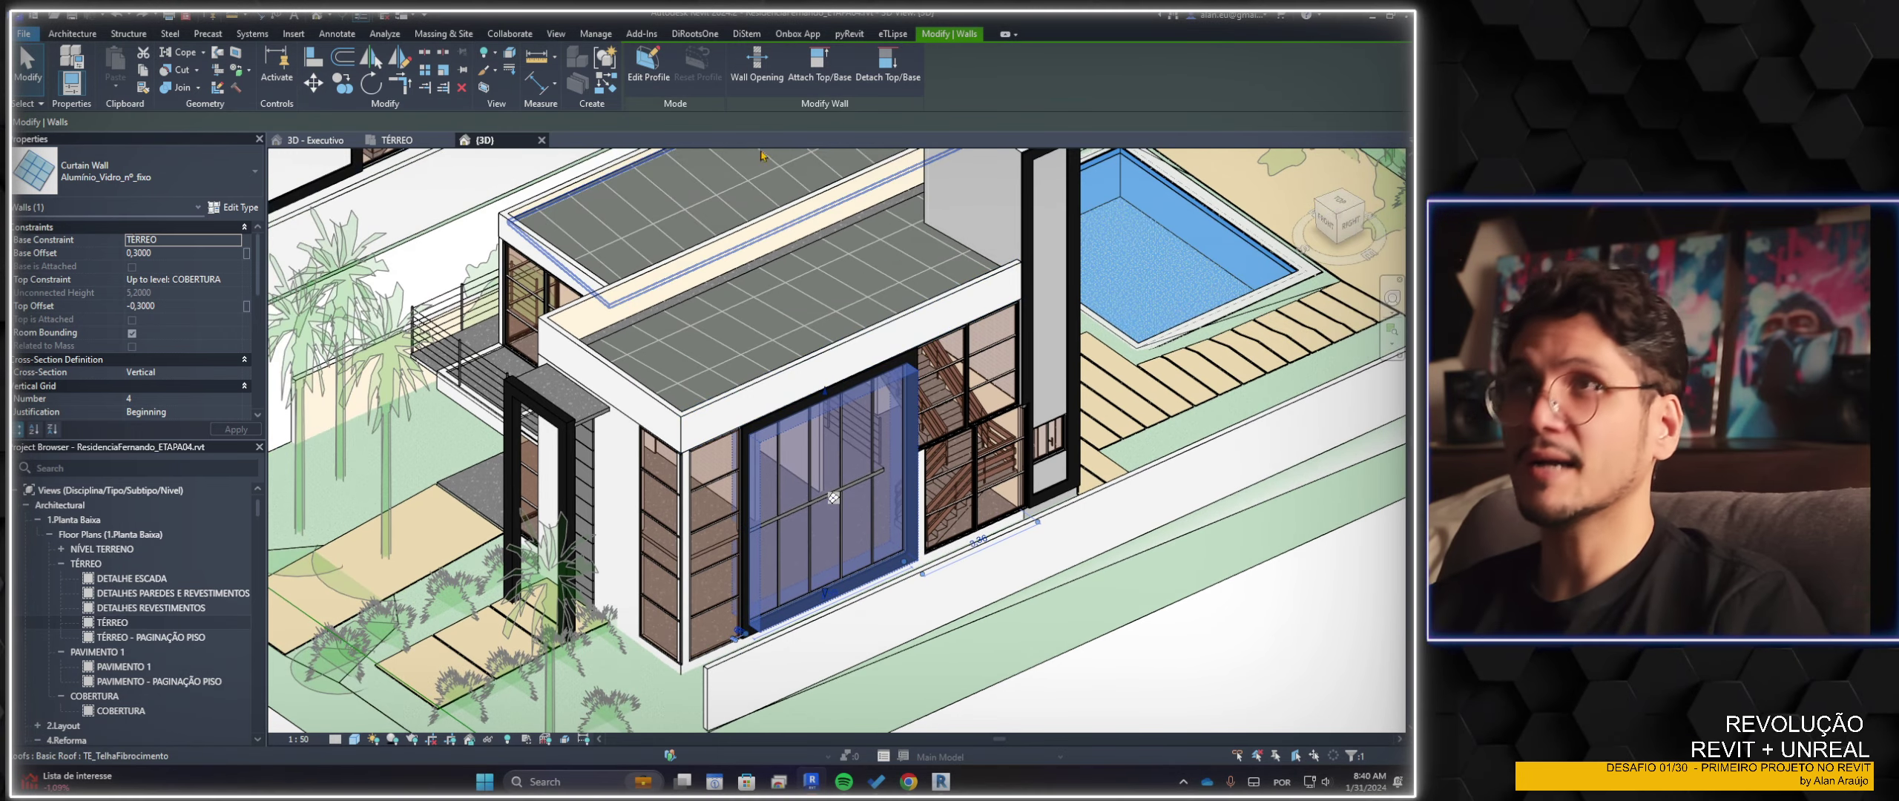
In the stair curtain wall's profile sketch, drag the top edge into a diagonal and adjust its lower end
click(653, 68)
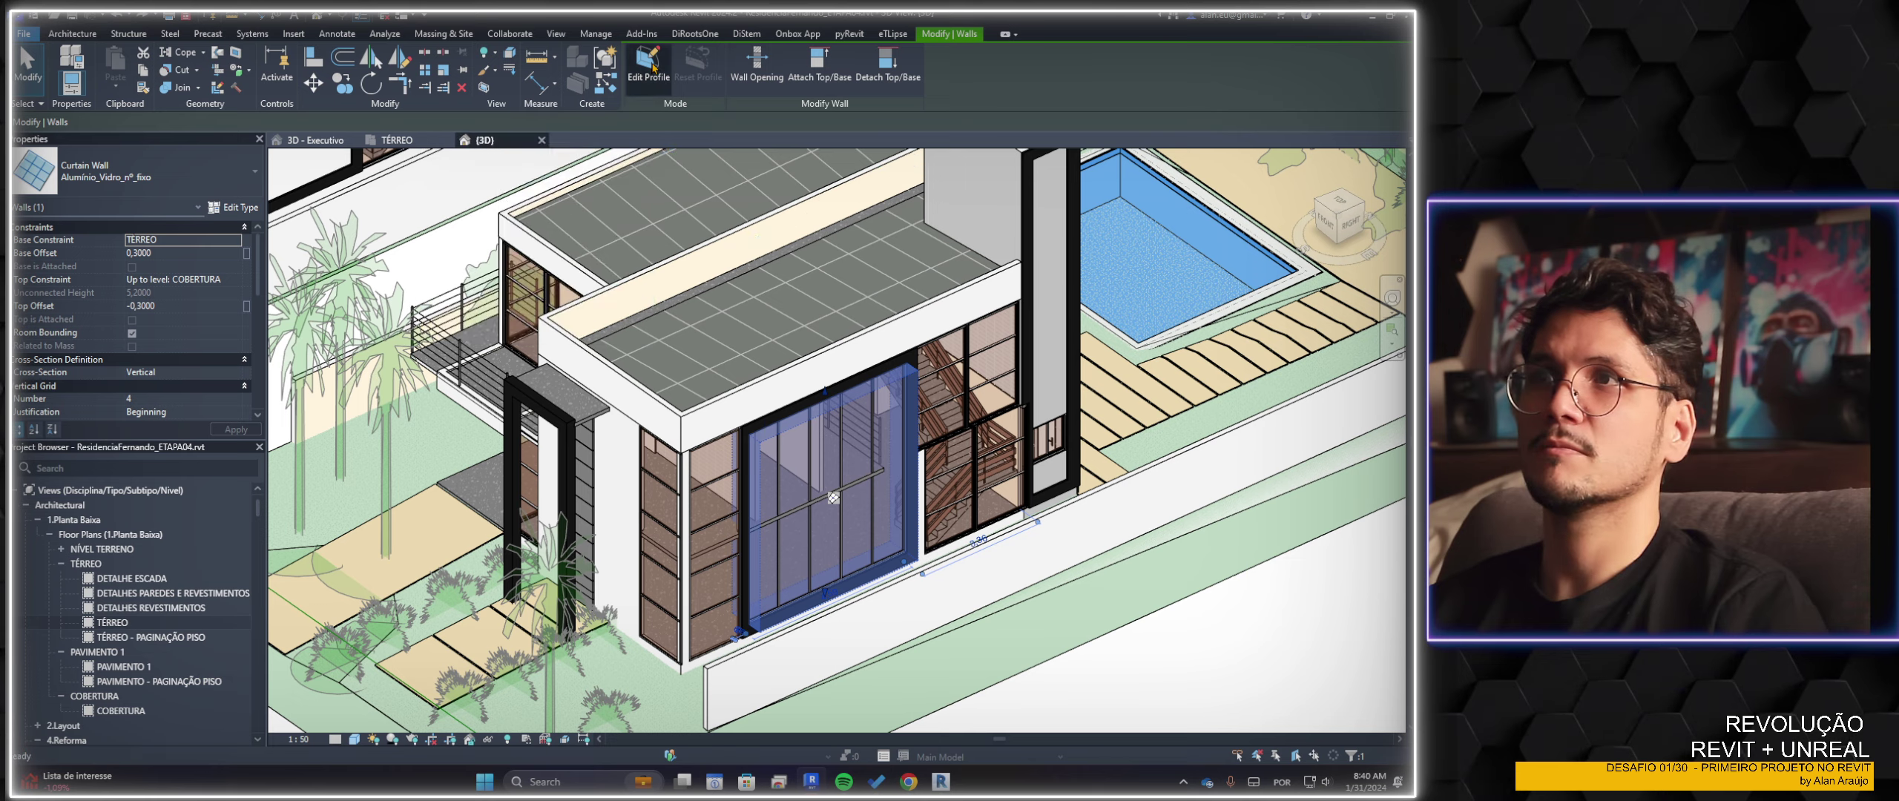
scroll(873, 427, up, 2)
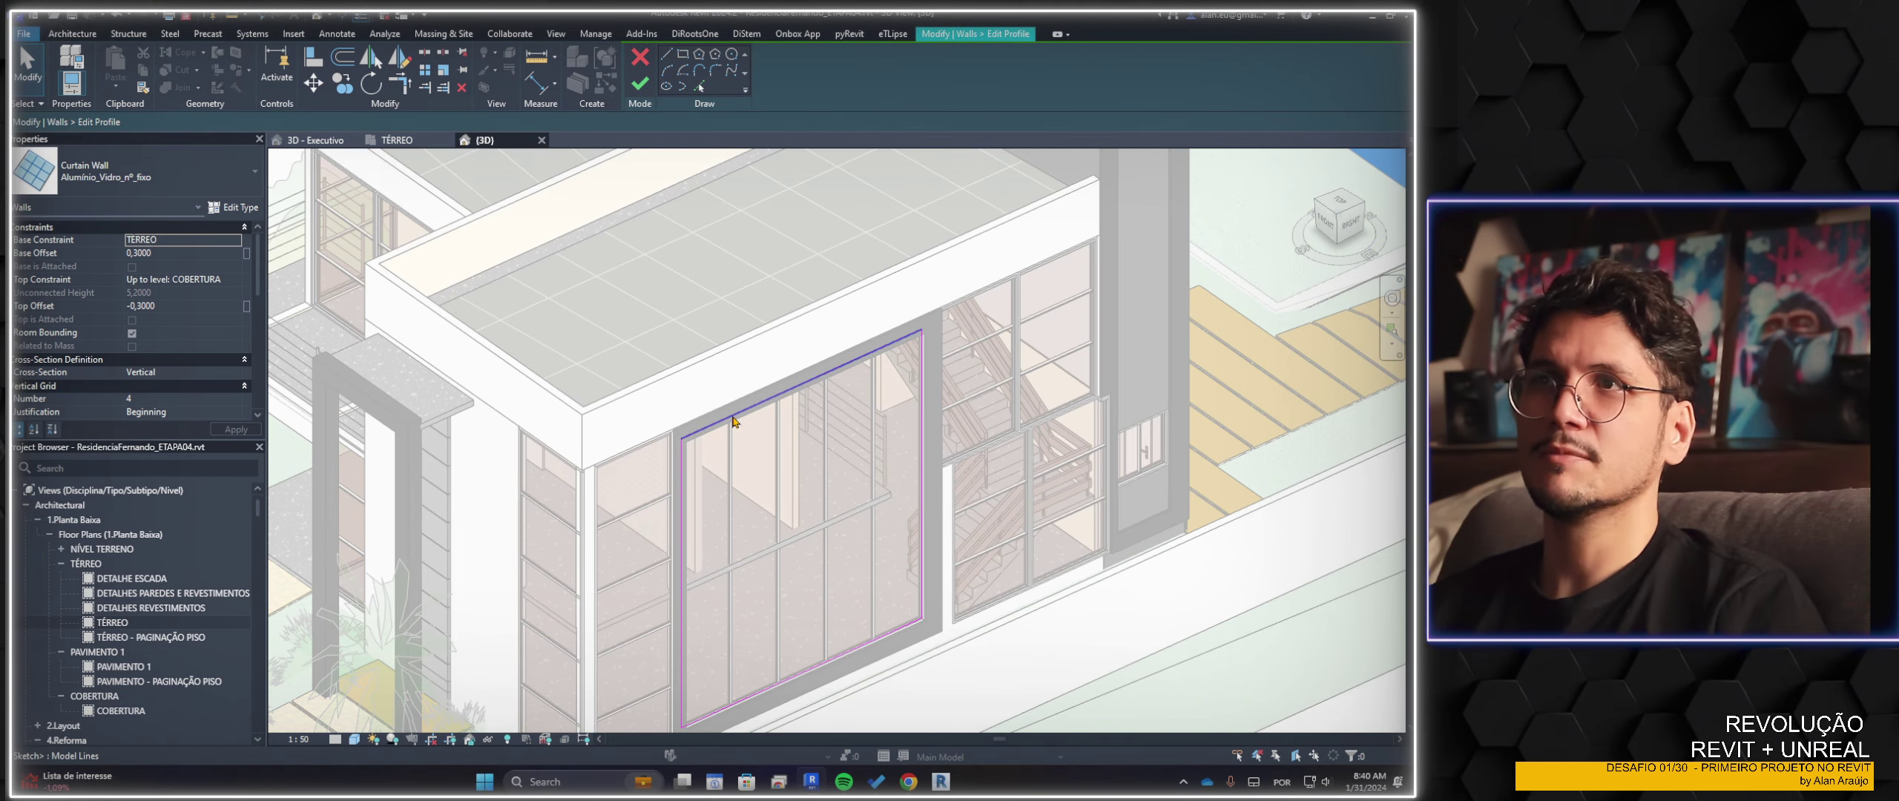
click(733, 421)
mouse_move(681, 438)
mouse_down()
mouse_move(670, 650)
mouse_move(647, 655)
mouse_up()
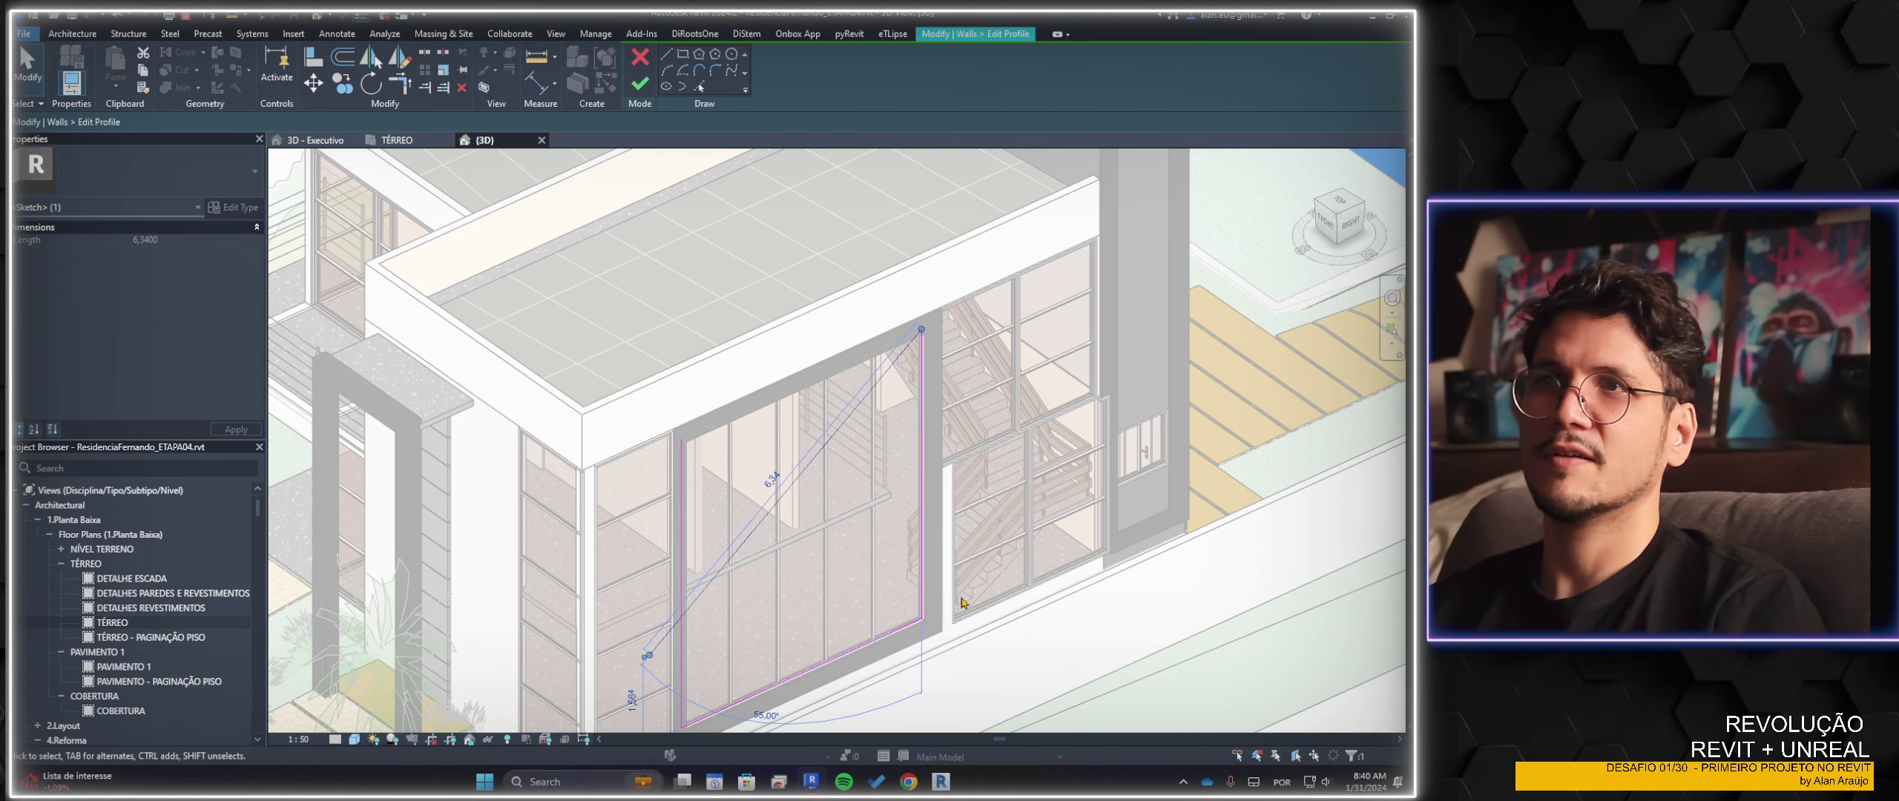
click(665, 57)
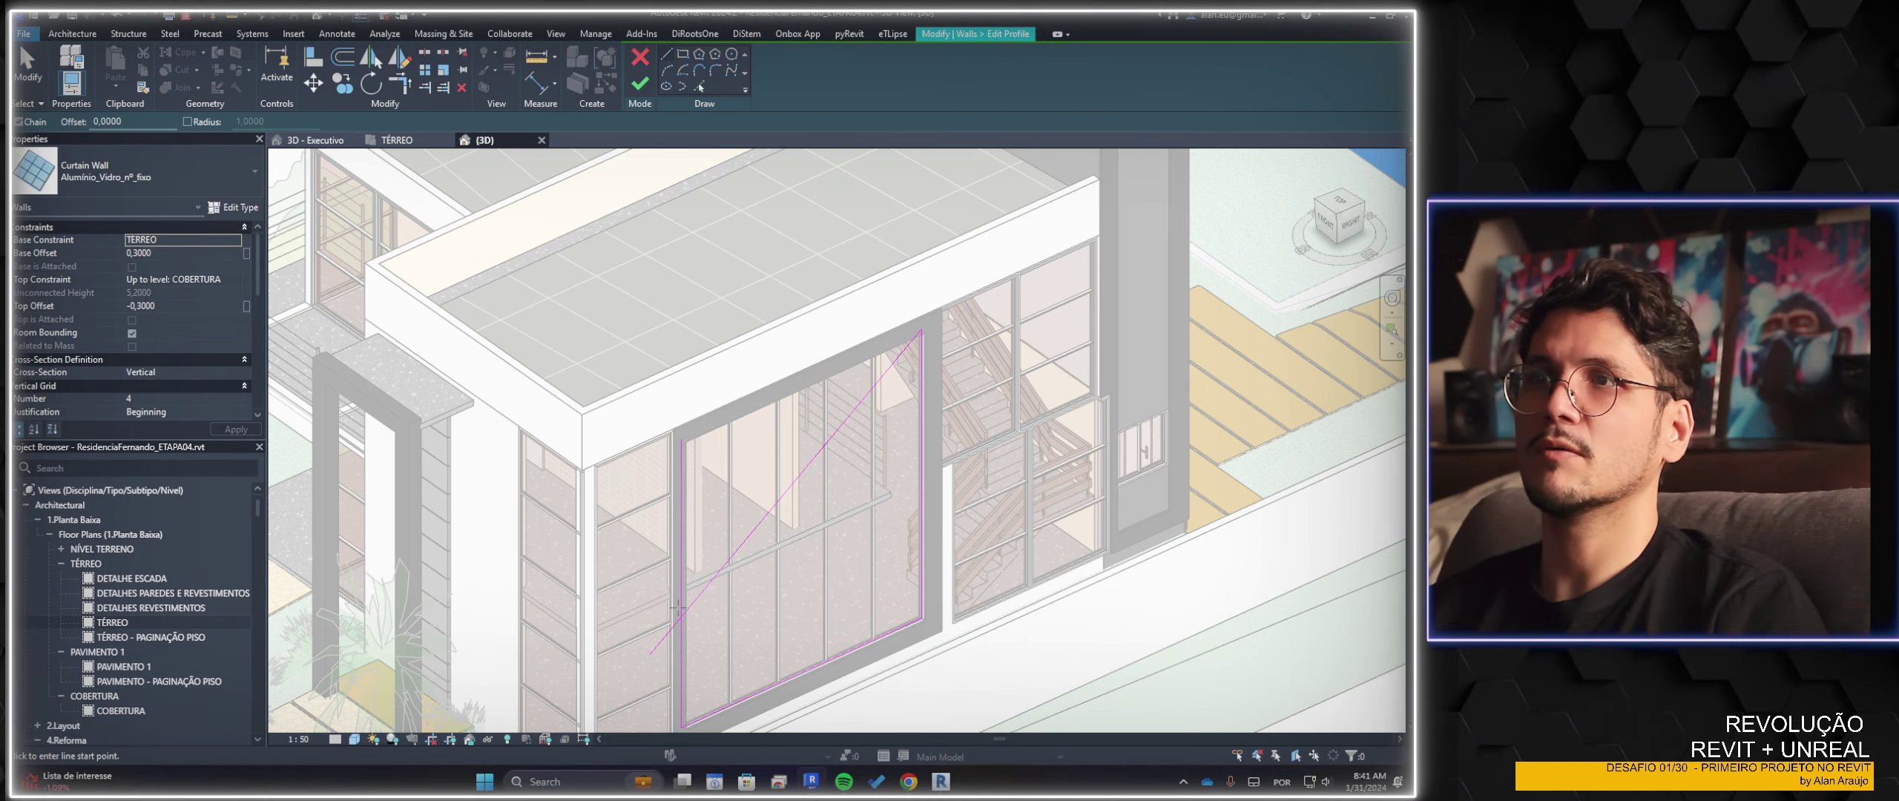
click(699, 86)
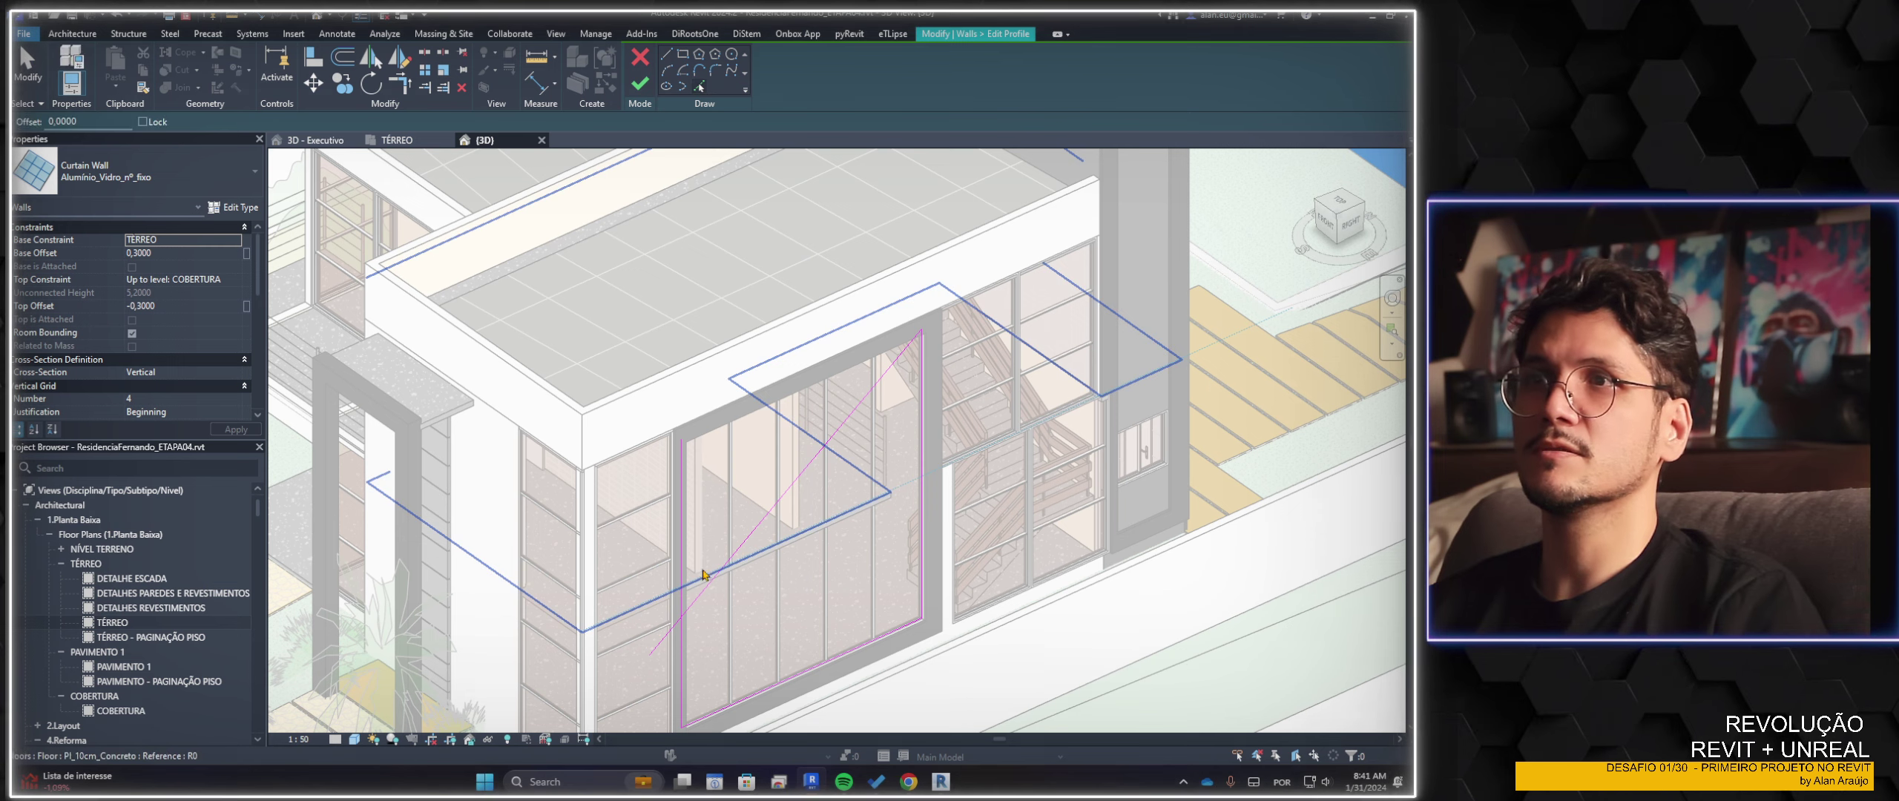
mouse_move(890, 449)
shift+middle_down()
mouse_move(893, 466)
mouse_move(729, 500)
shift+middle_up()
click(638, 510)
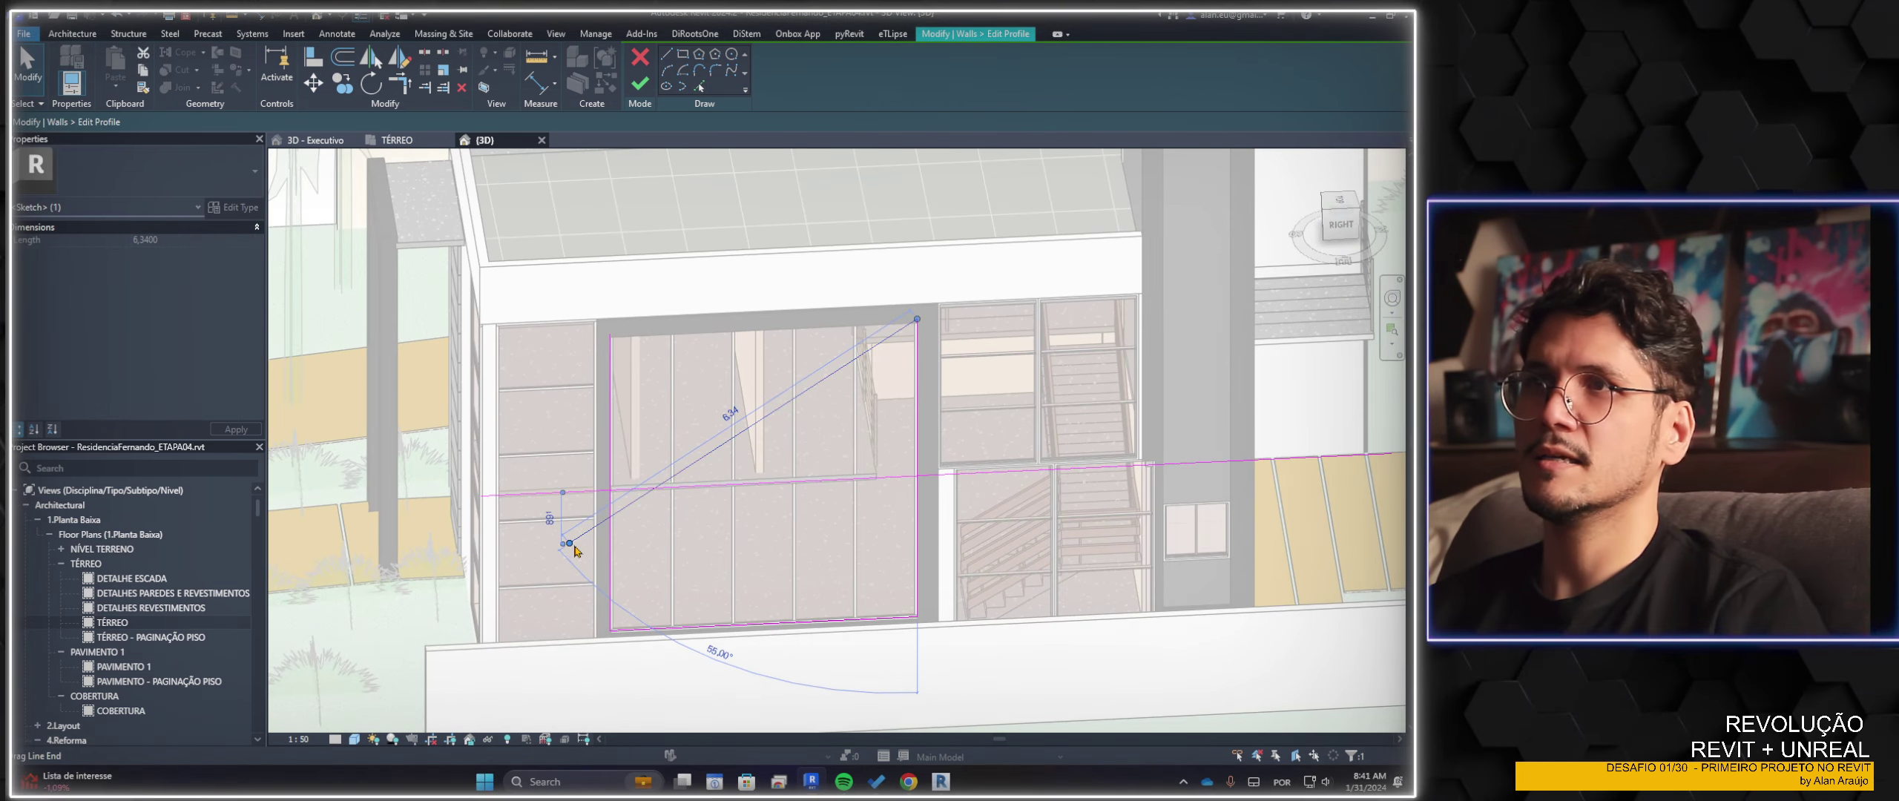
drag(569, 543, 764, 483)
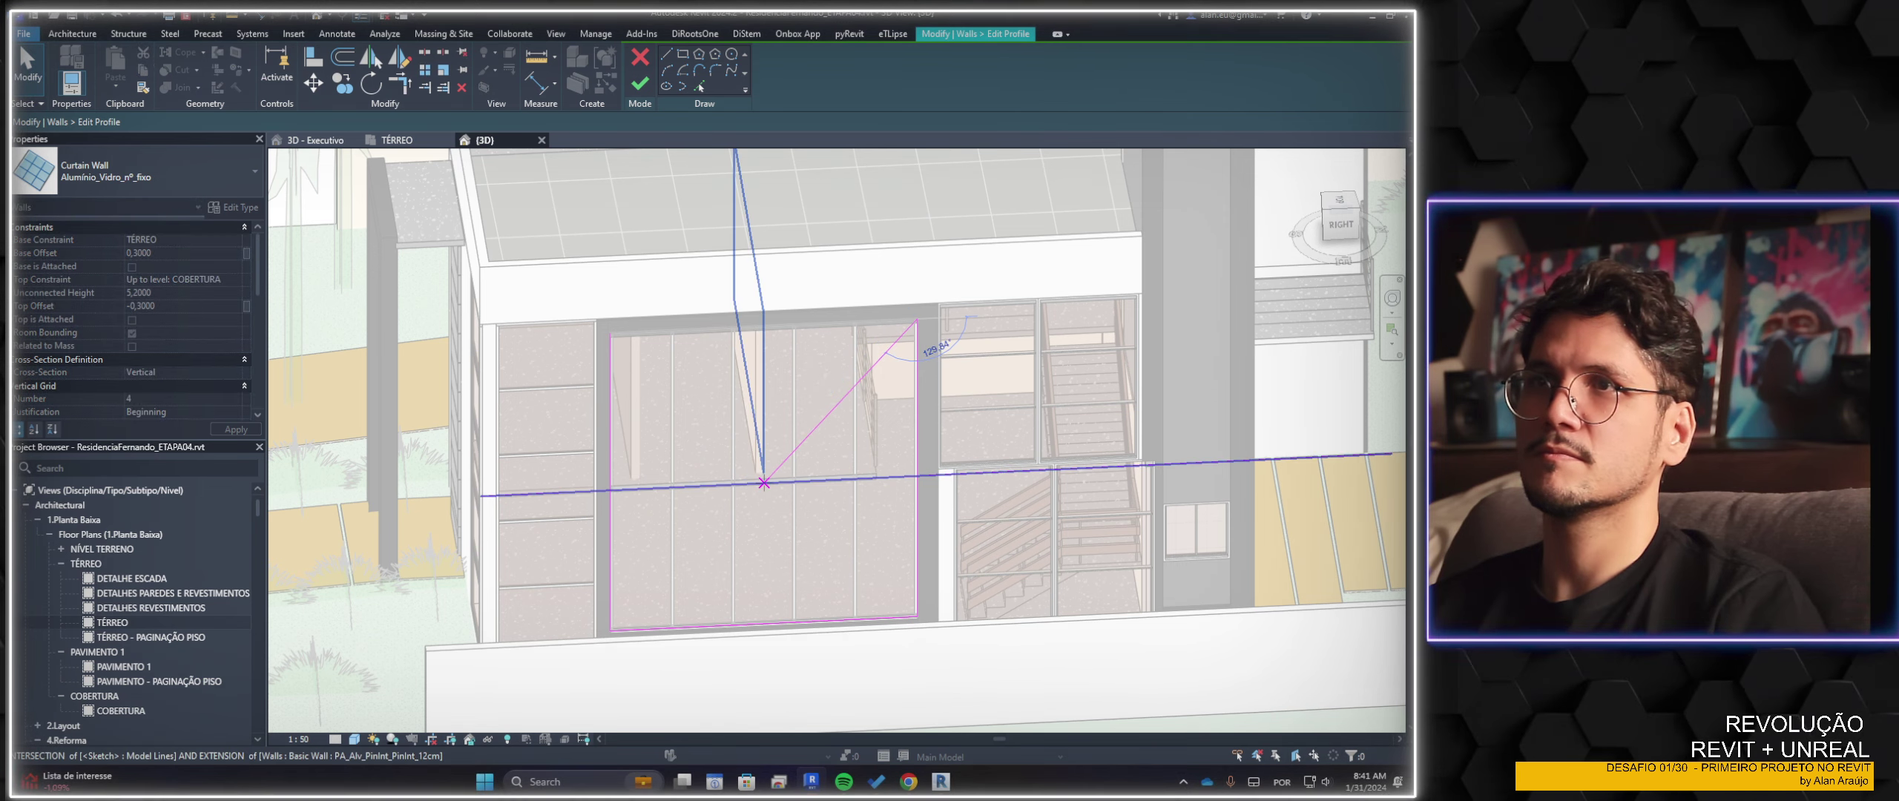
key(Escape)
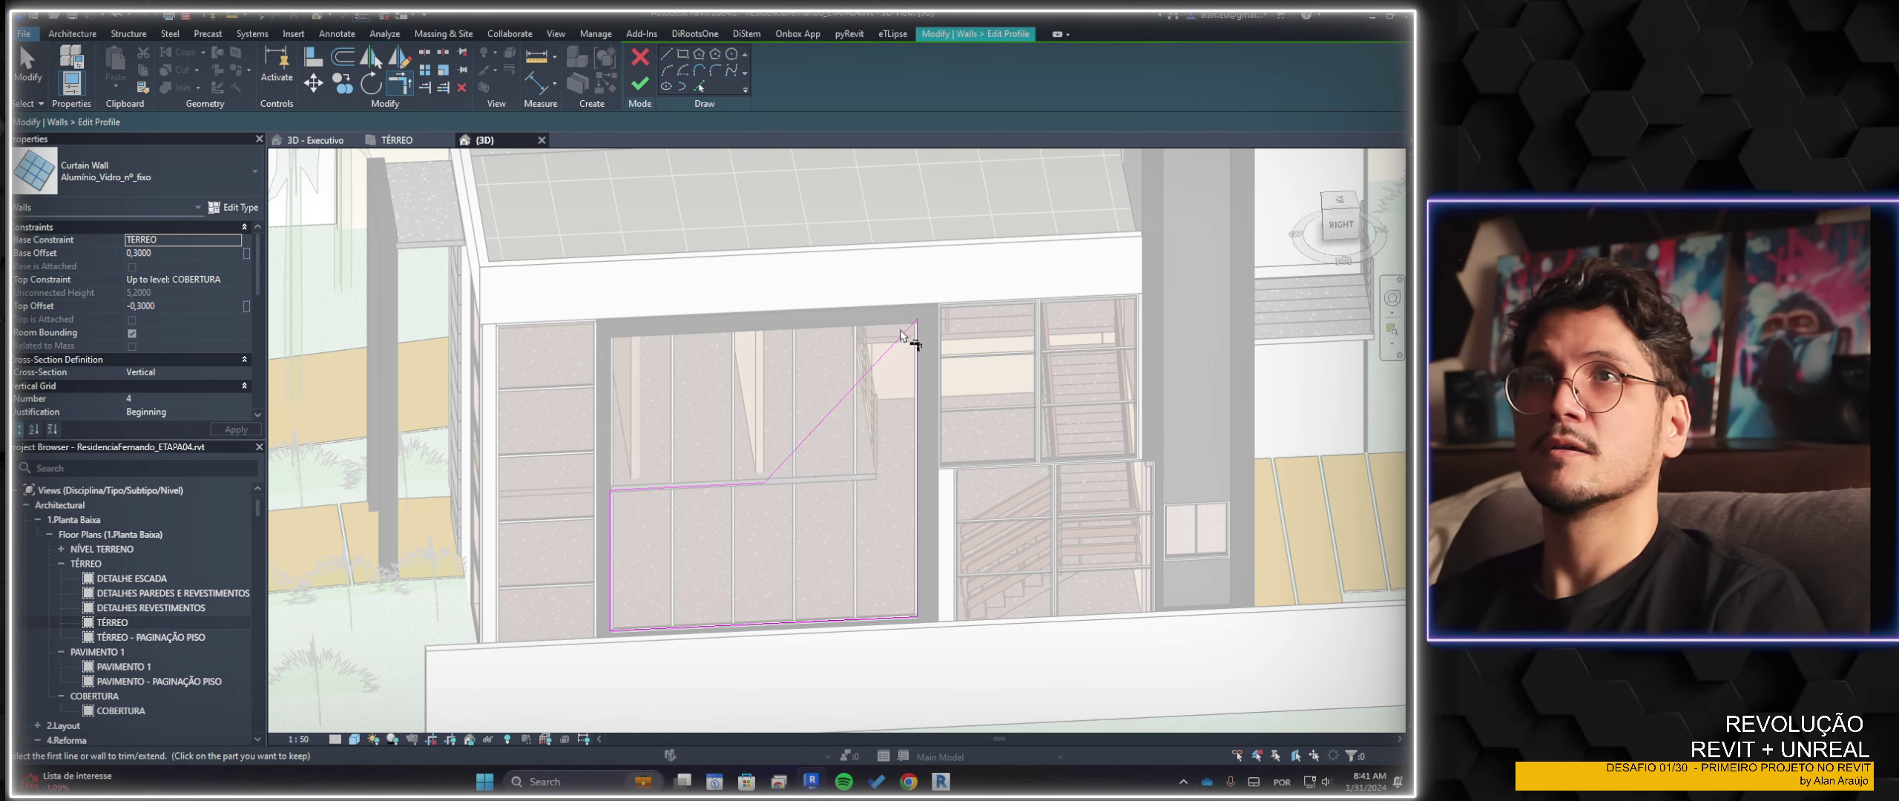
click(647, 90)
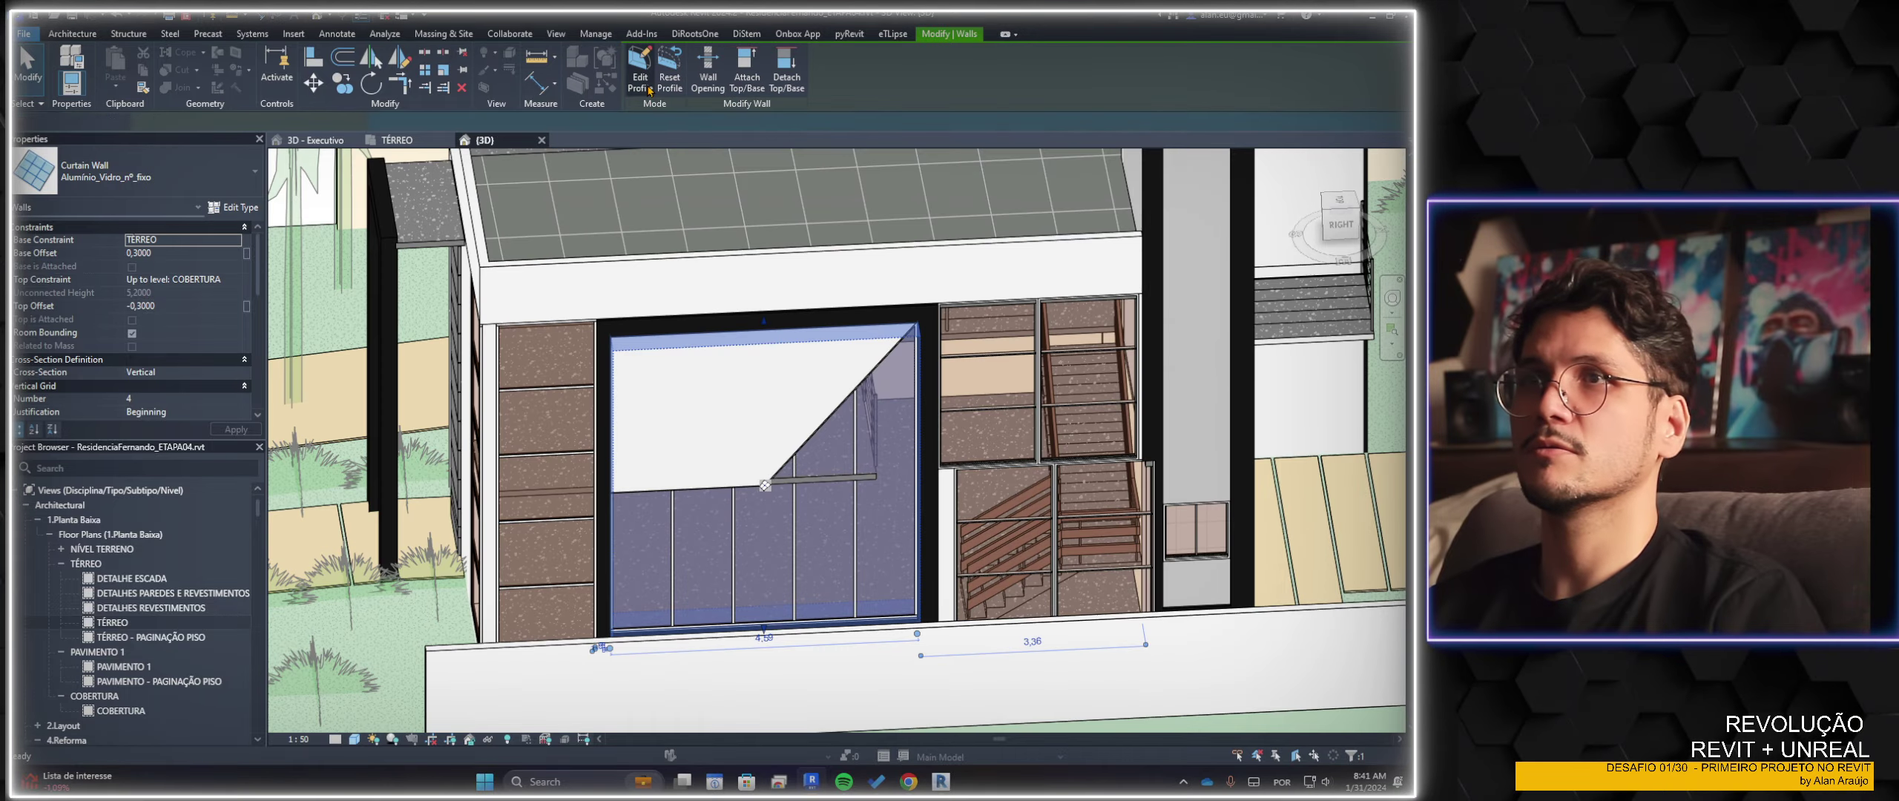
mouse_move(957, 564)
shift+middle_down()
mouse_move(992, 571)
mouse_move(738, 399)
shift+middle_up()
scroll(738, 399, up, 4)
scroll(739, 398, up, 2)
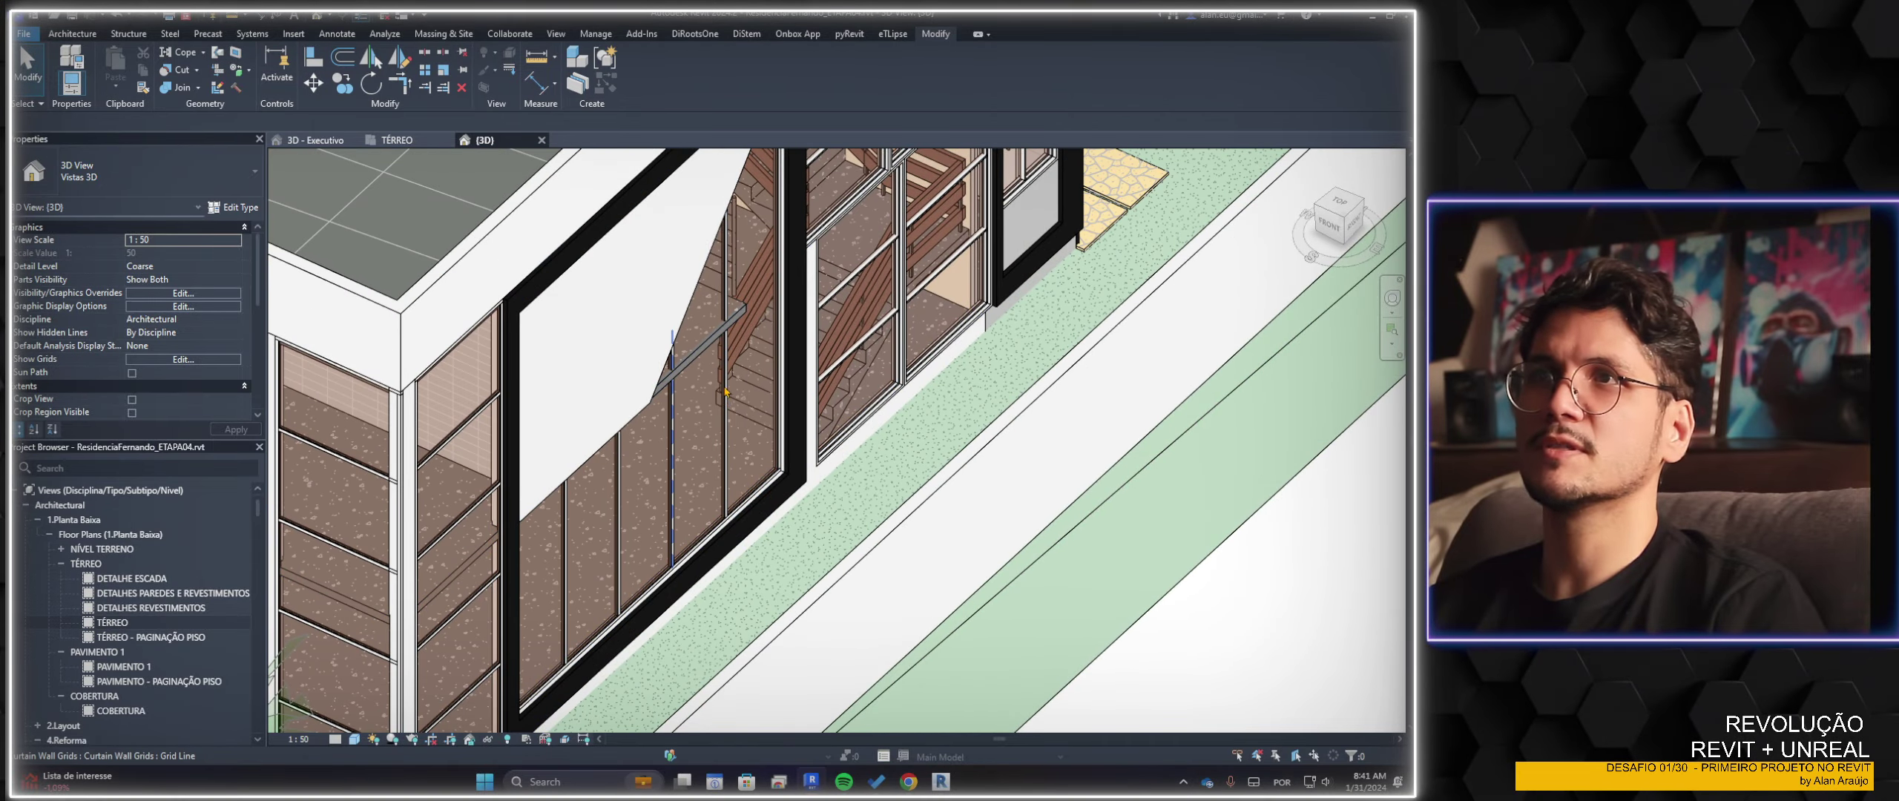
shift+middle_drag(754, 165, 709, 376)
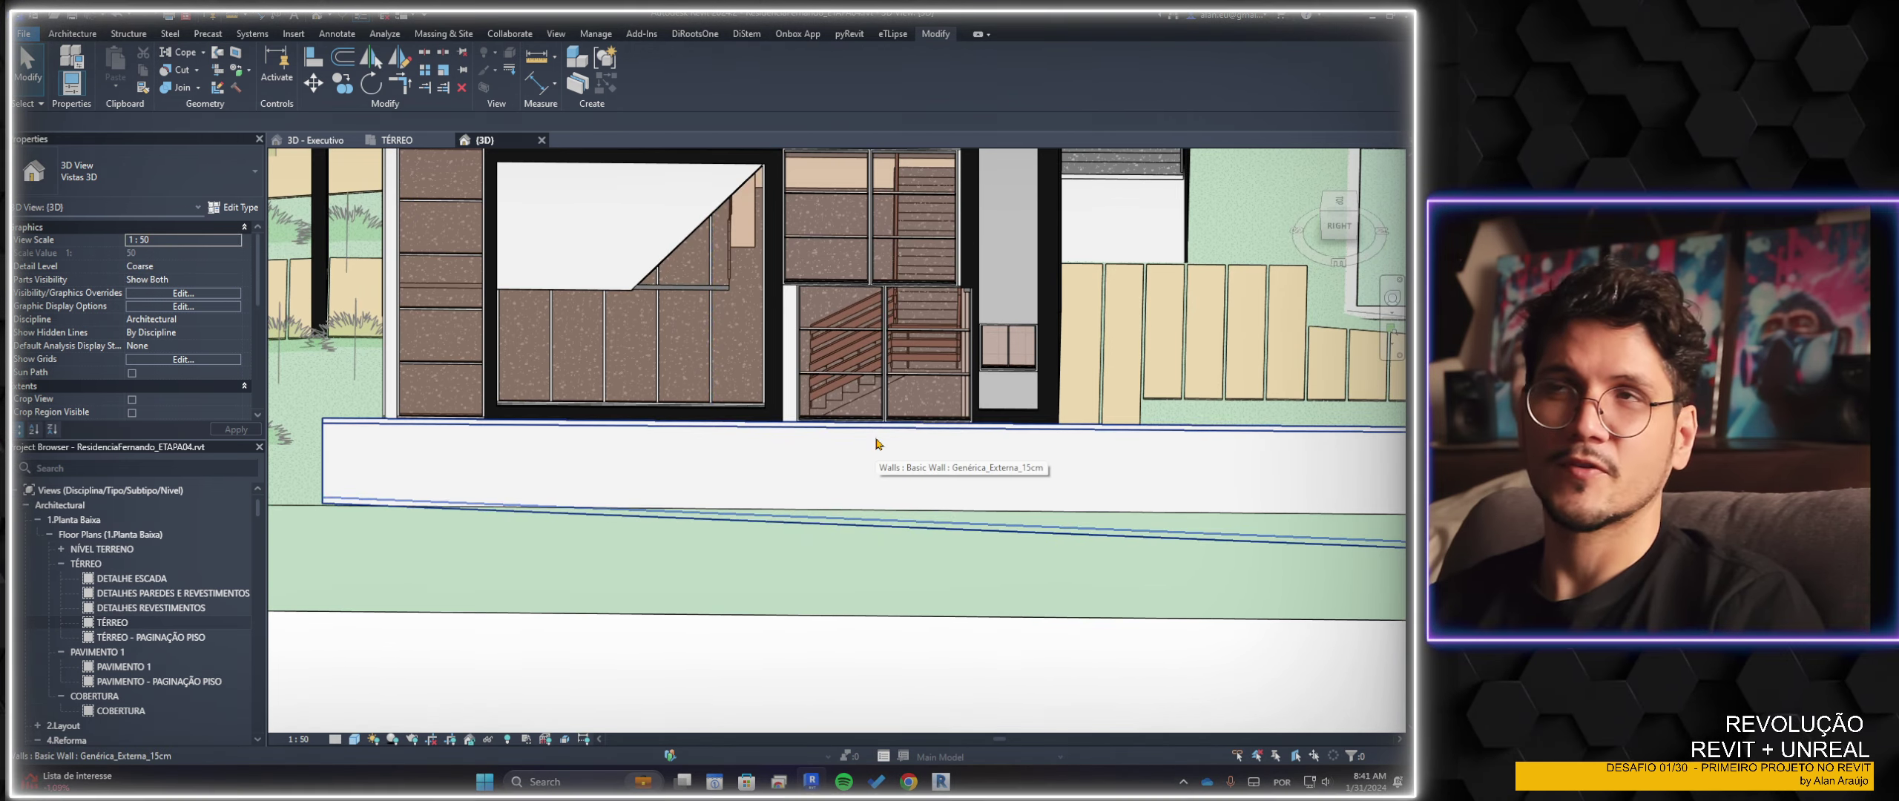
shift+middle_drag(816, 450, 664, 277)
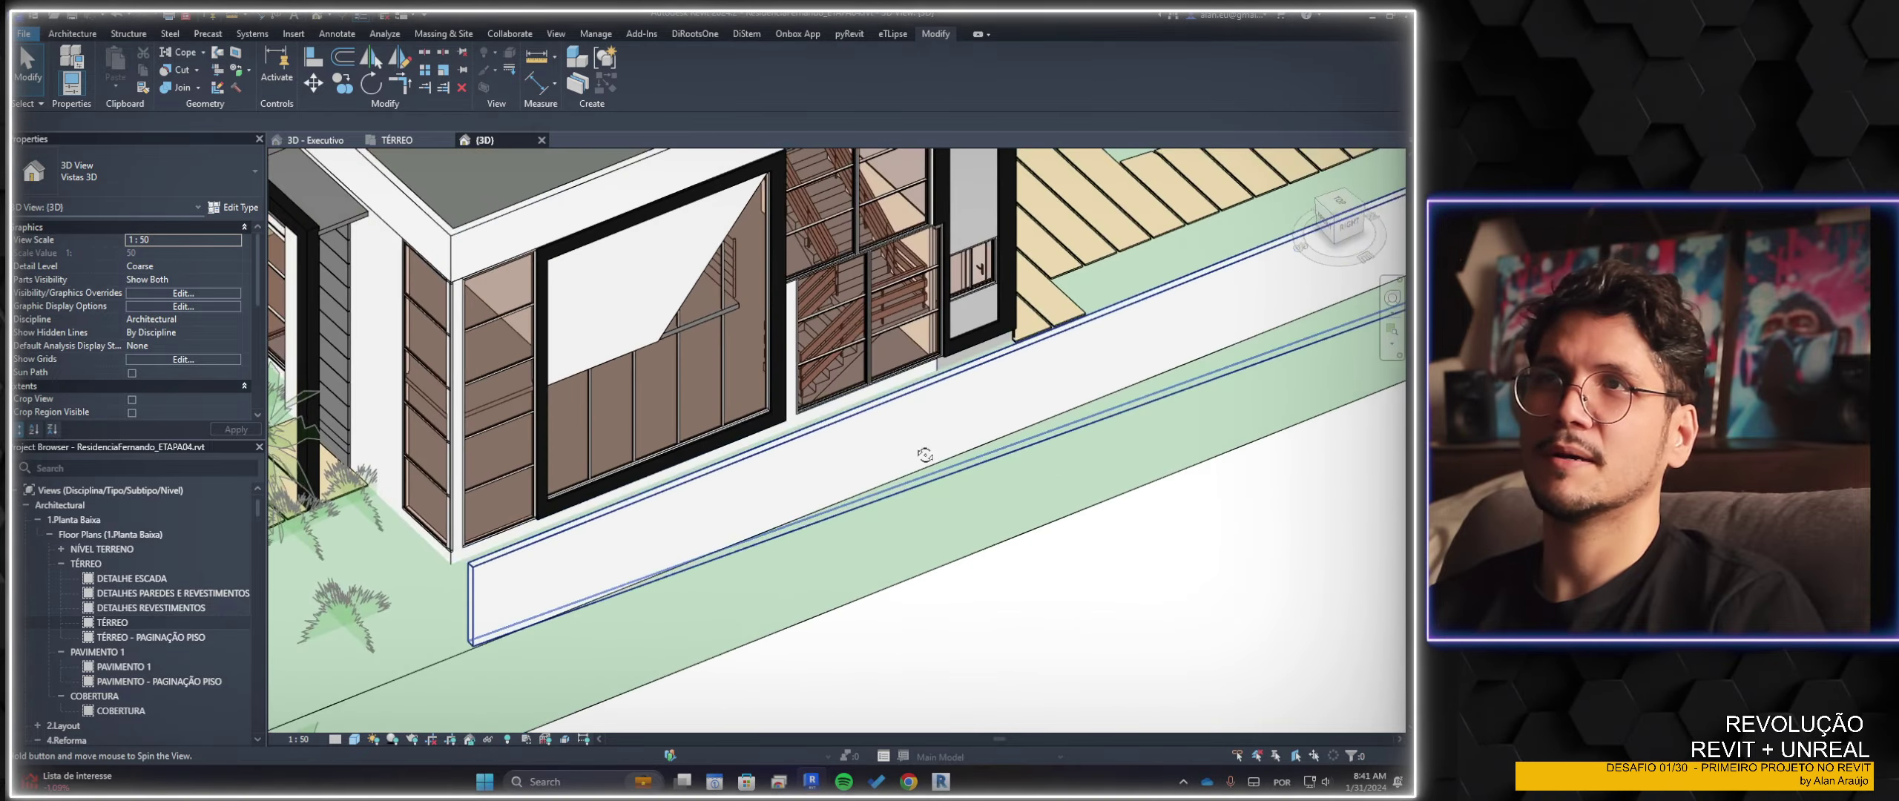
click(685, 357)
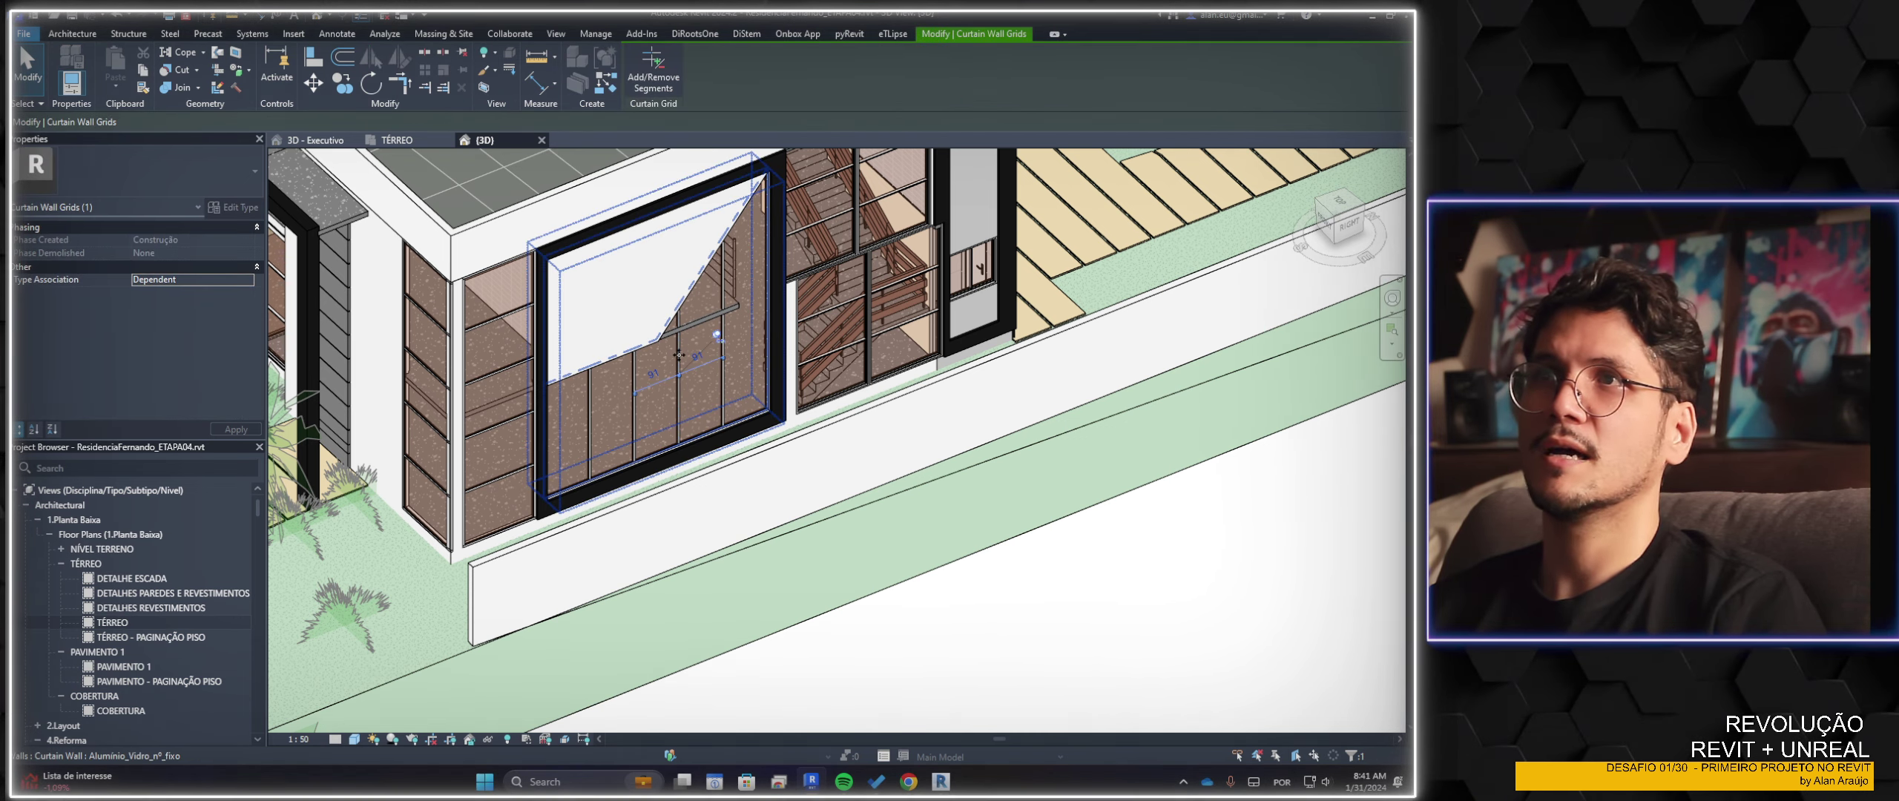
Redraw the curtain wall's diagonal top edge as a Start-End-Radius arc and finish the profile
click(671, 349)
click(641, 77)
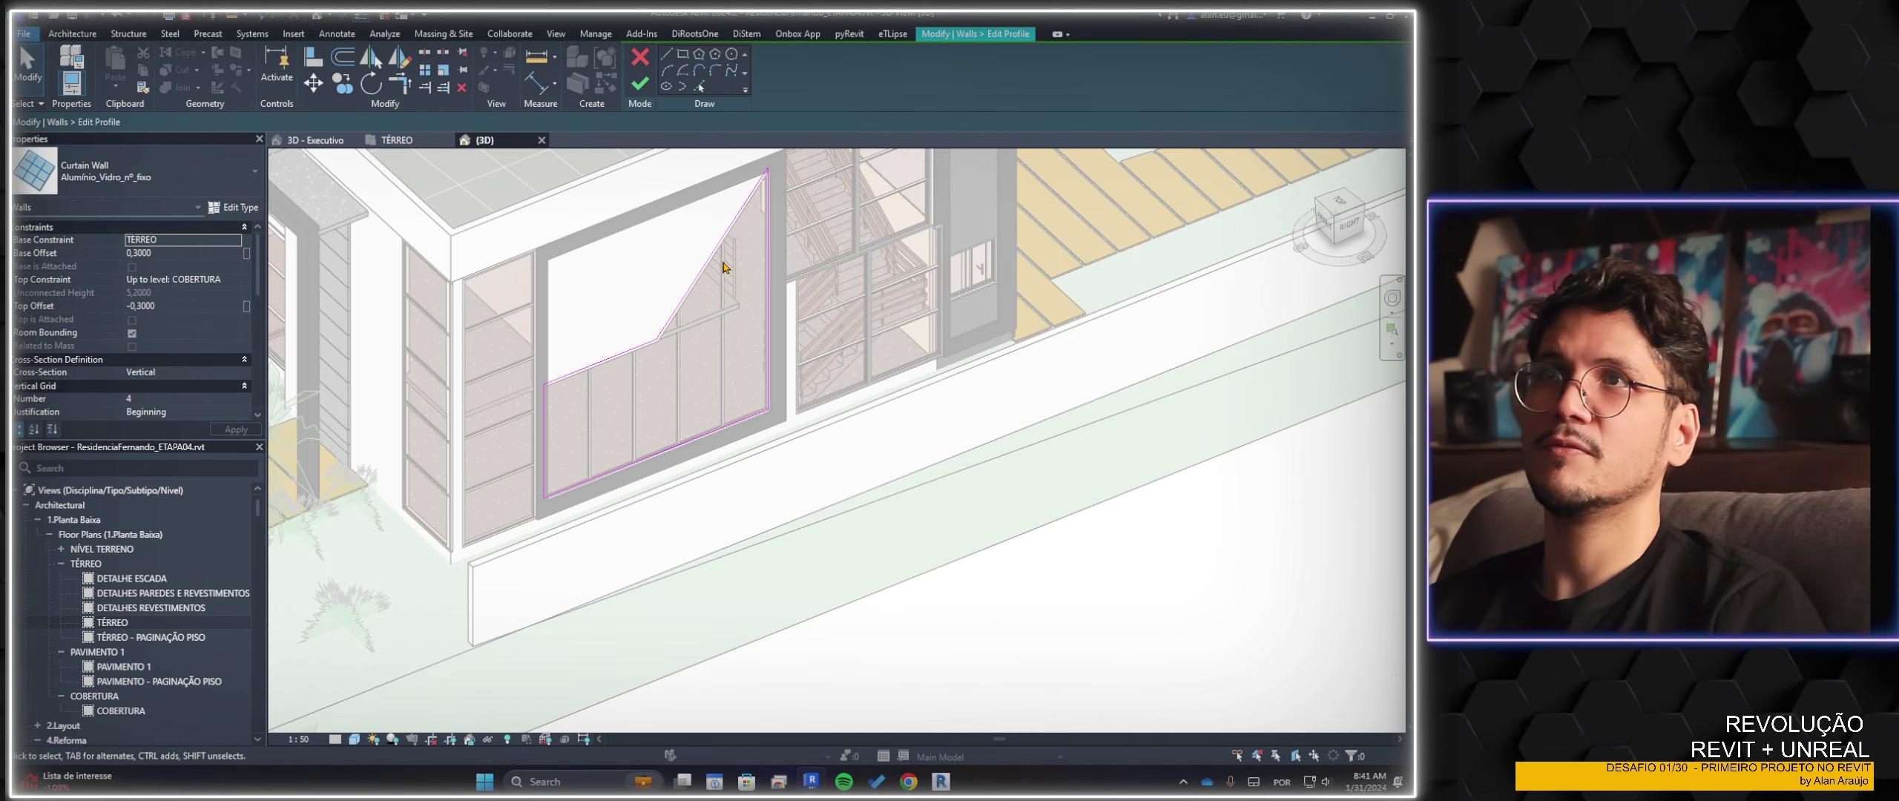
click(769, 170)
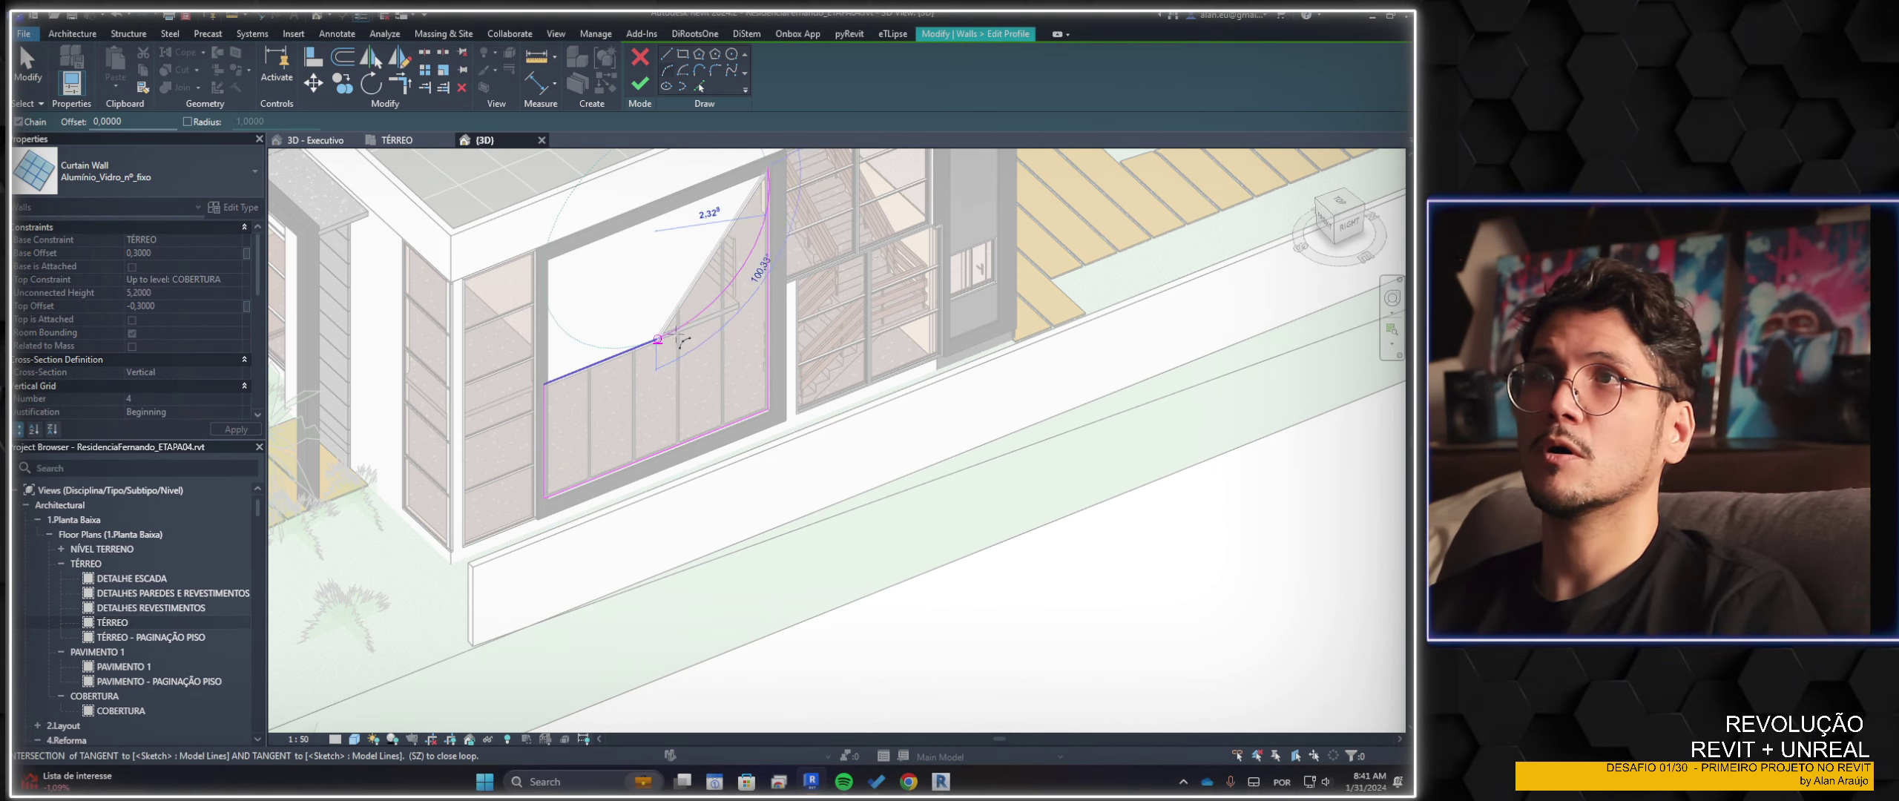
click(675, 337)
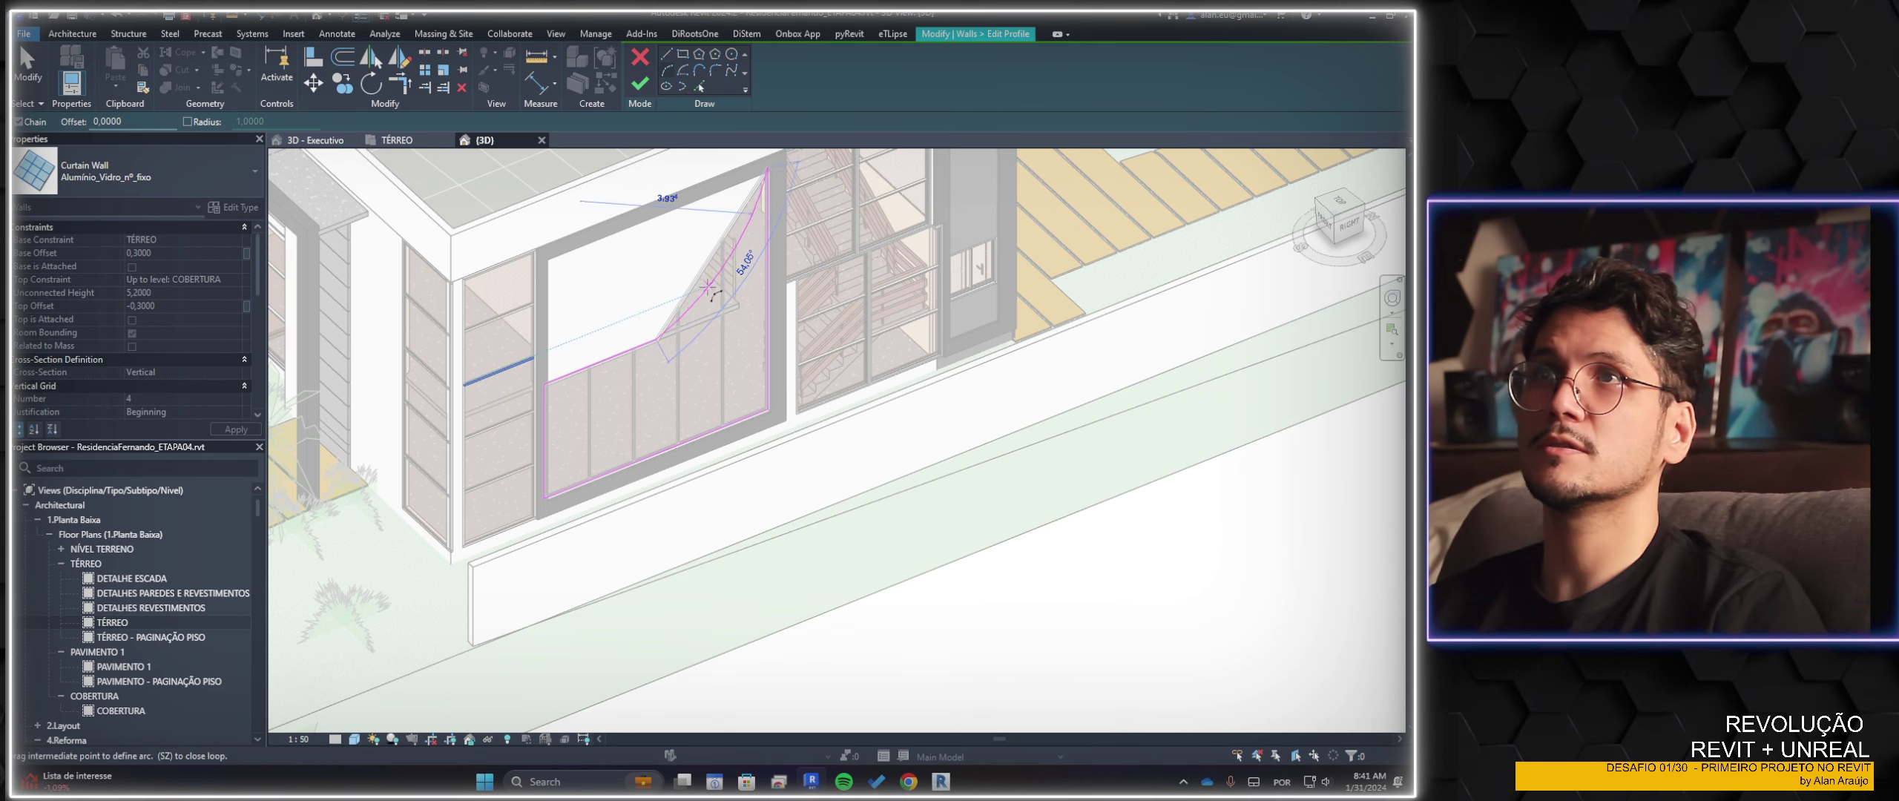
click(714, 294)
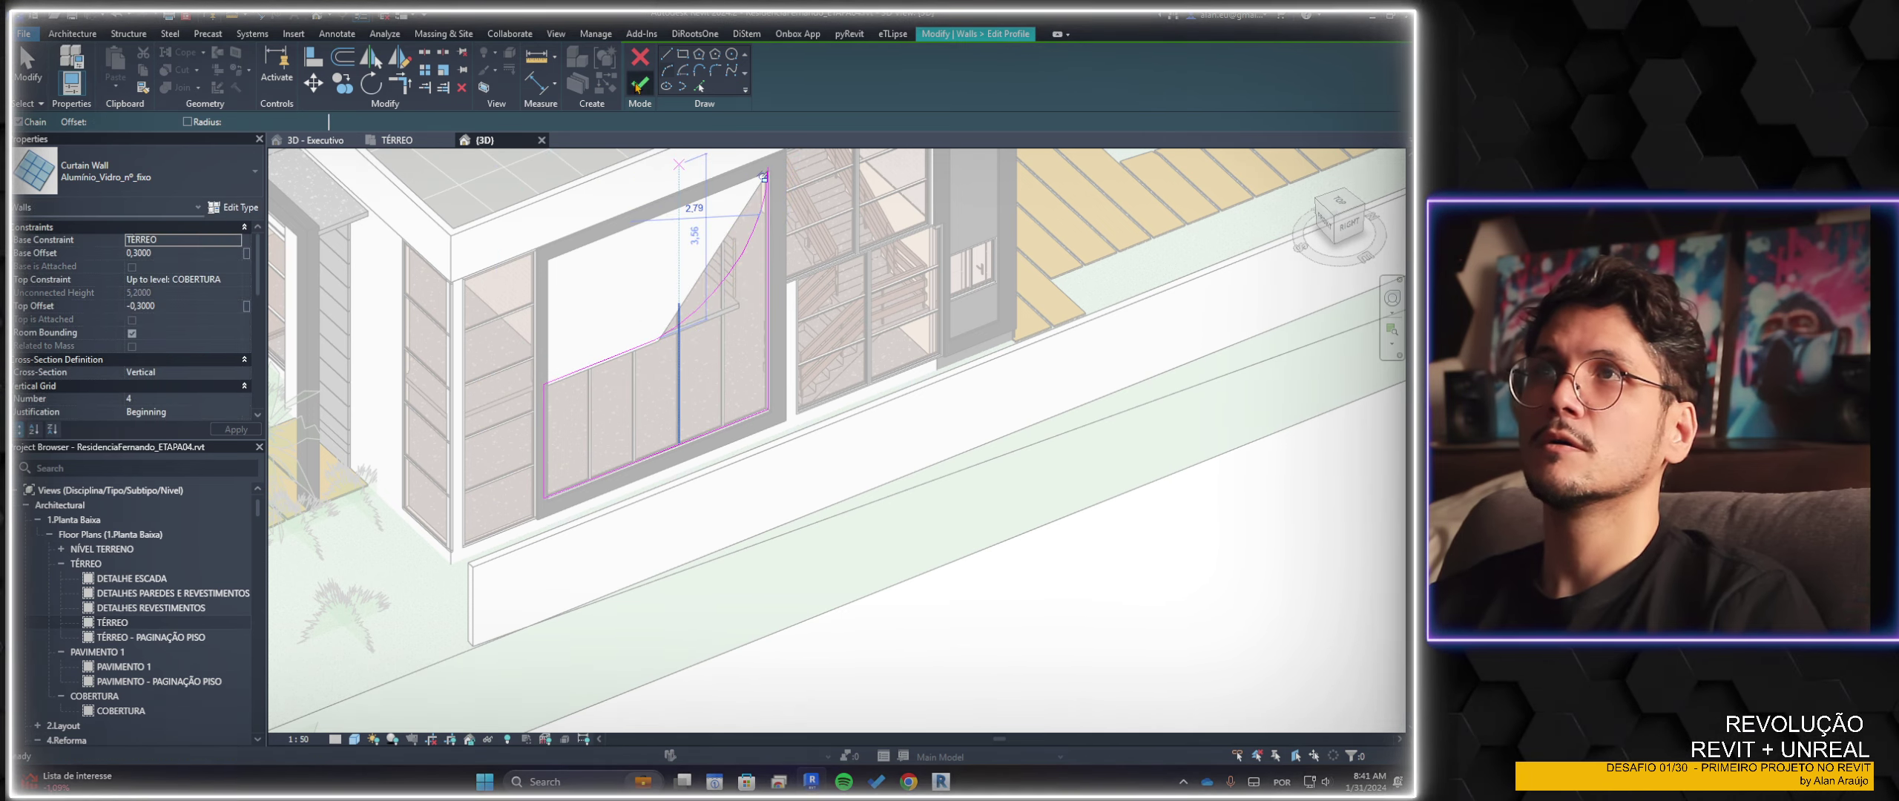
click(639, 83)
Dismiss the mullion and wall error messages, keeping the change, and orbit to view the curved wall
click(1150, 745)
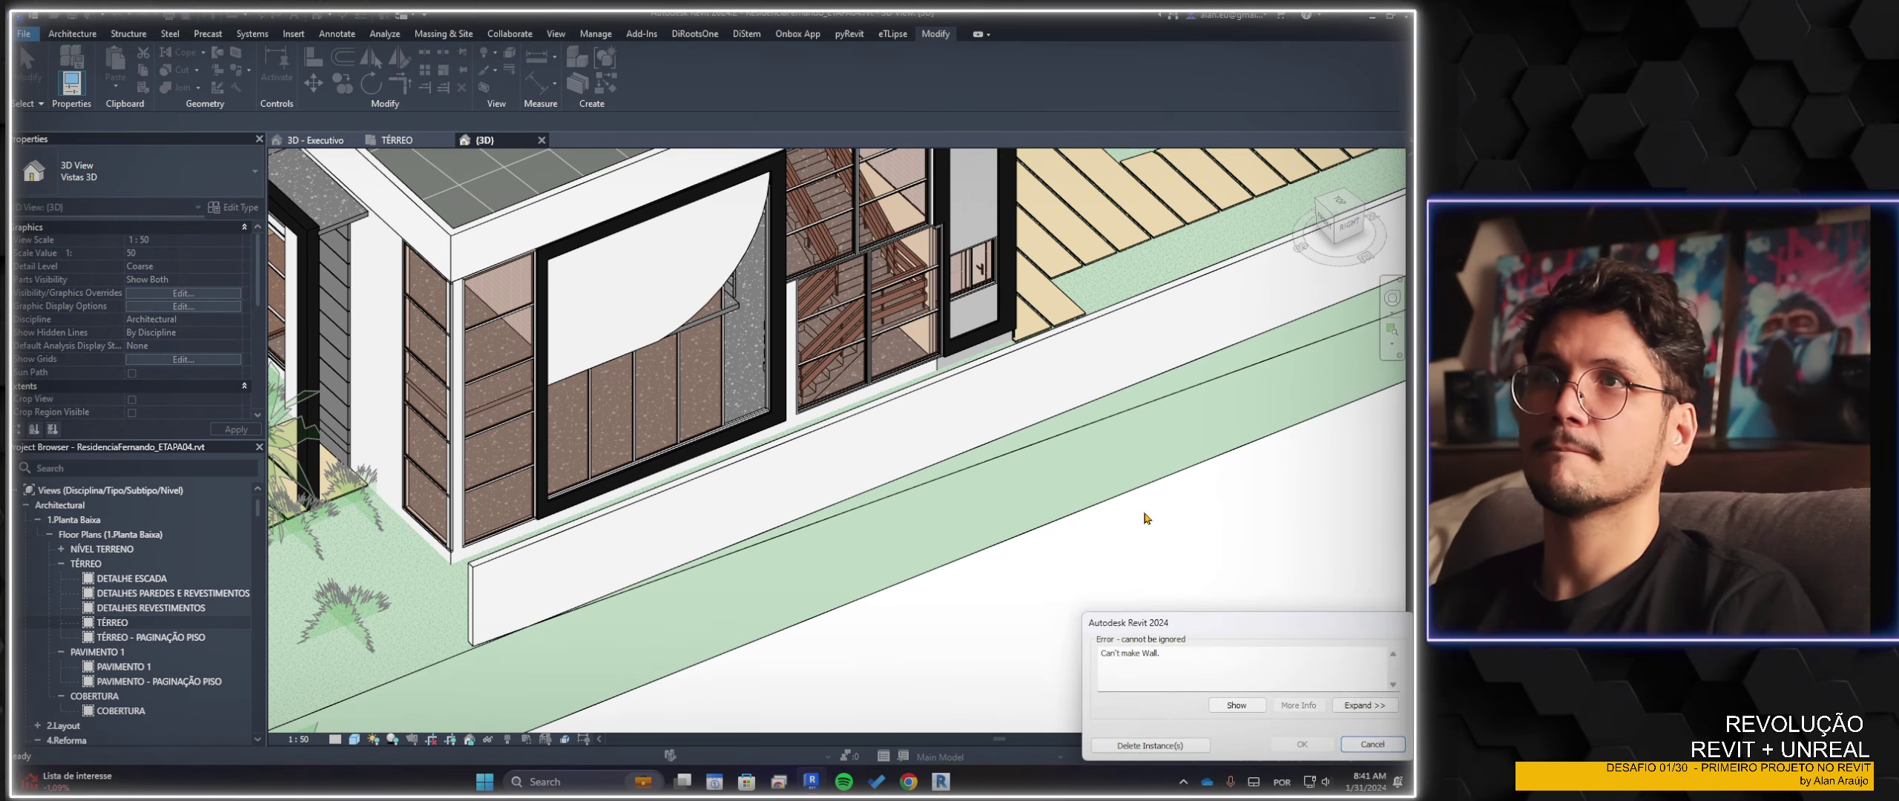
click(1149, 745)
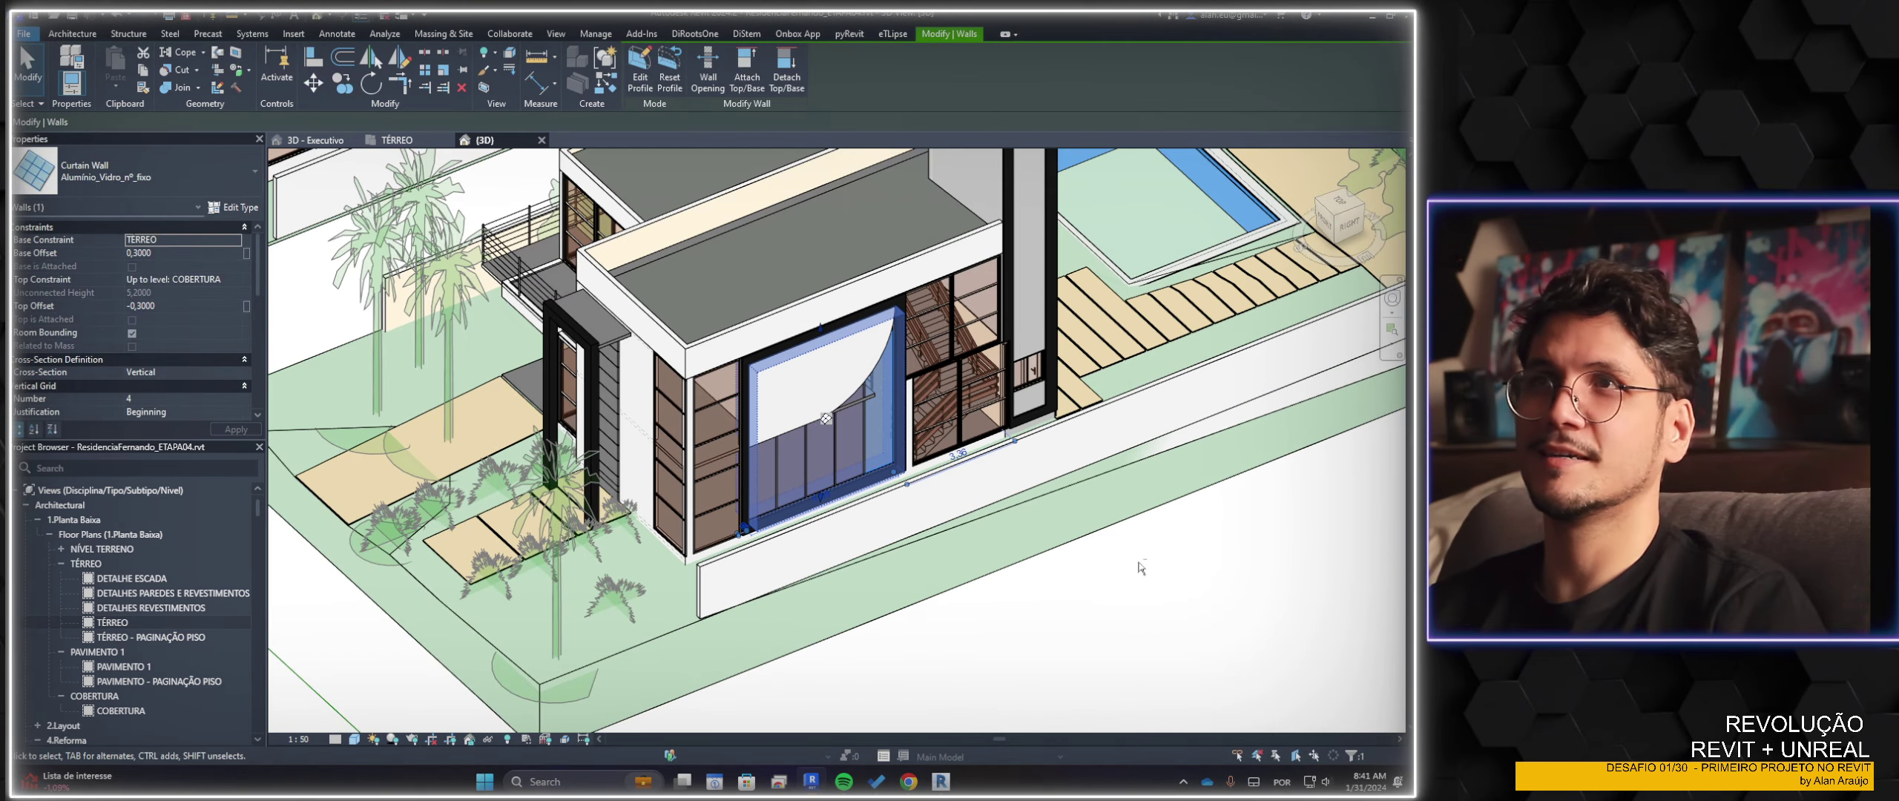
mouse_move(1136, 581)
shift+middle_down()
mouse_move(701, 664)
mouse_move(787, 361)
shift+middle_up()
key(Escape)
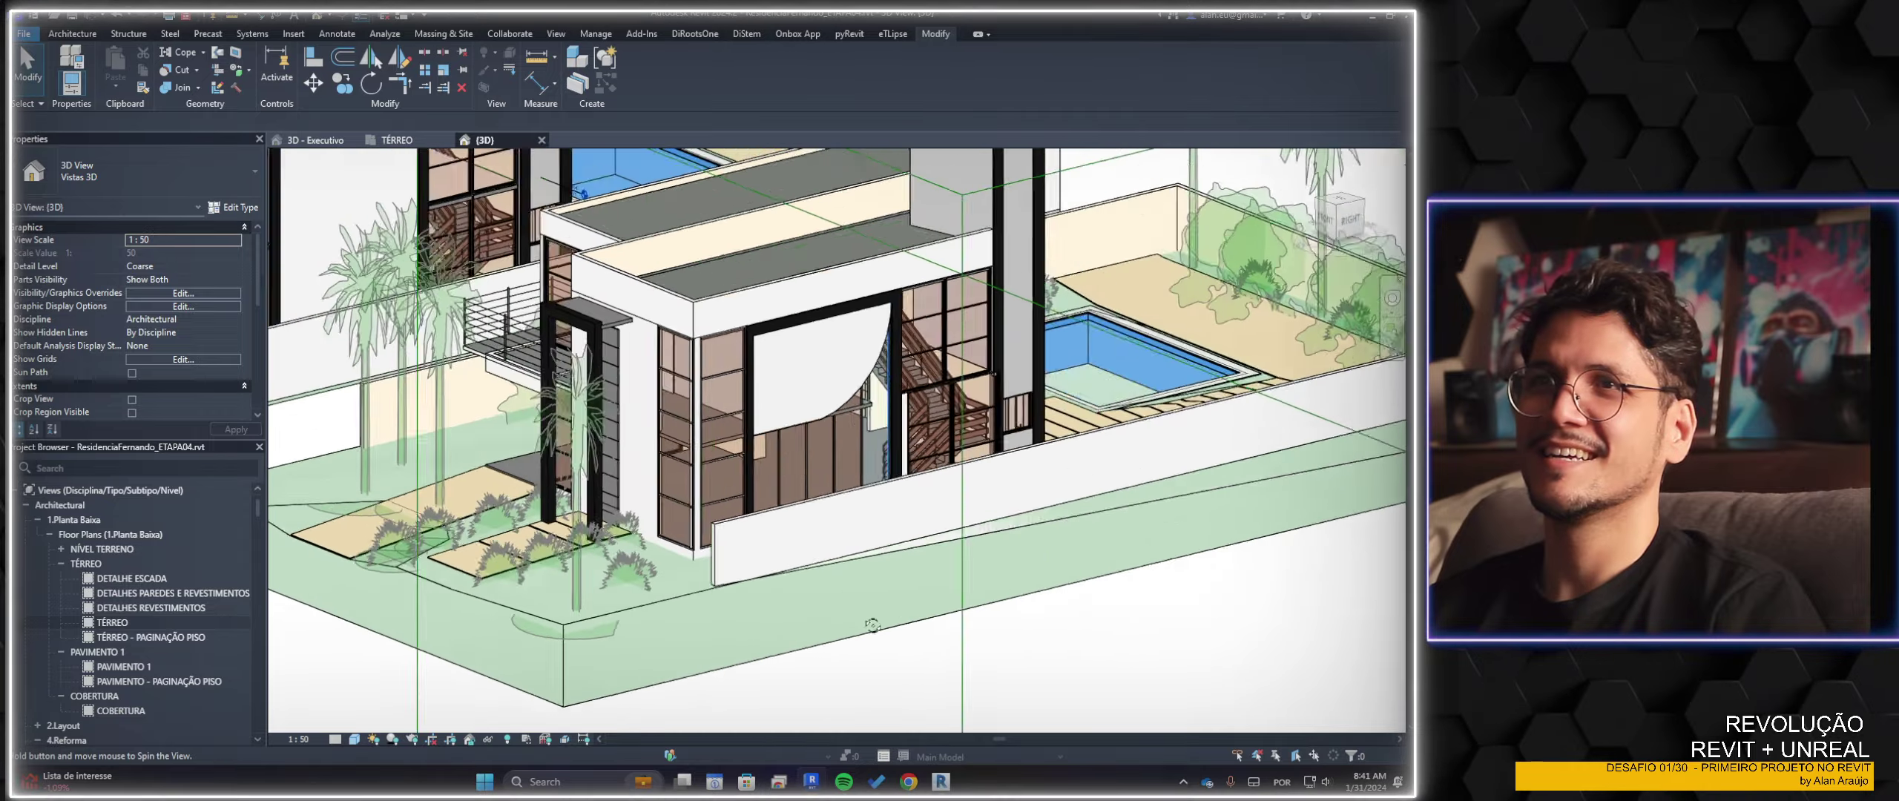
scroll(889, 465, up, 3)
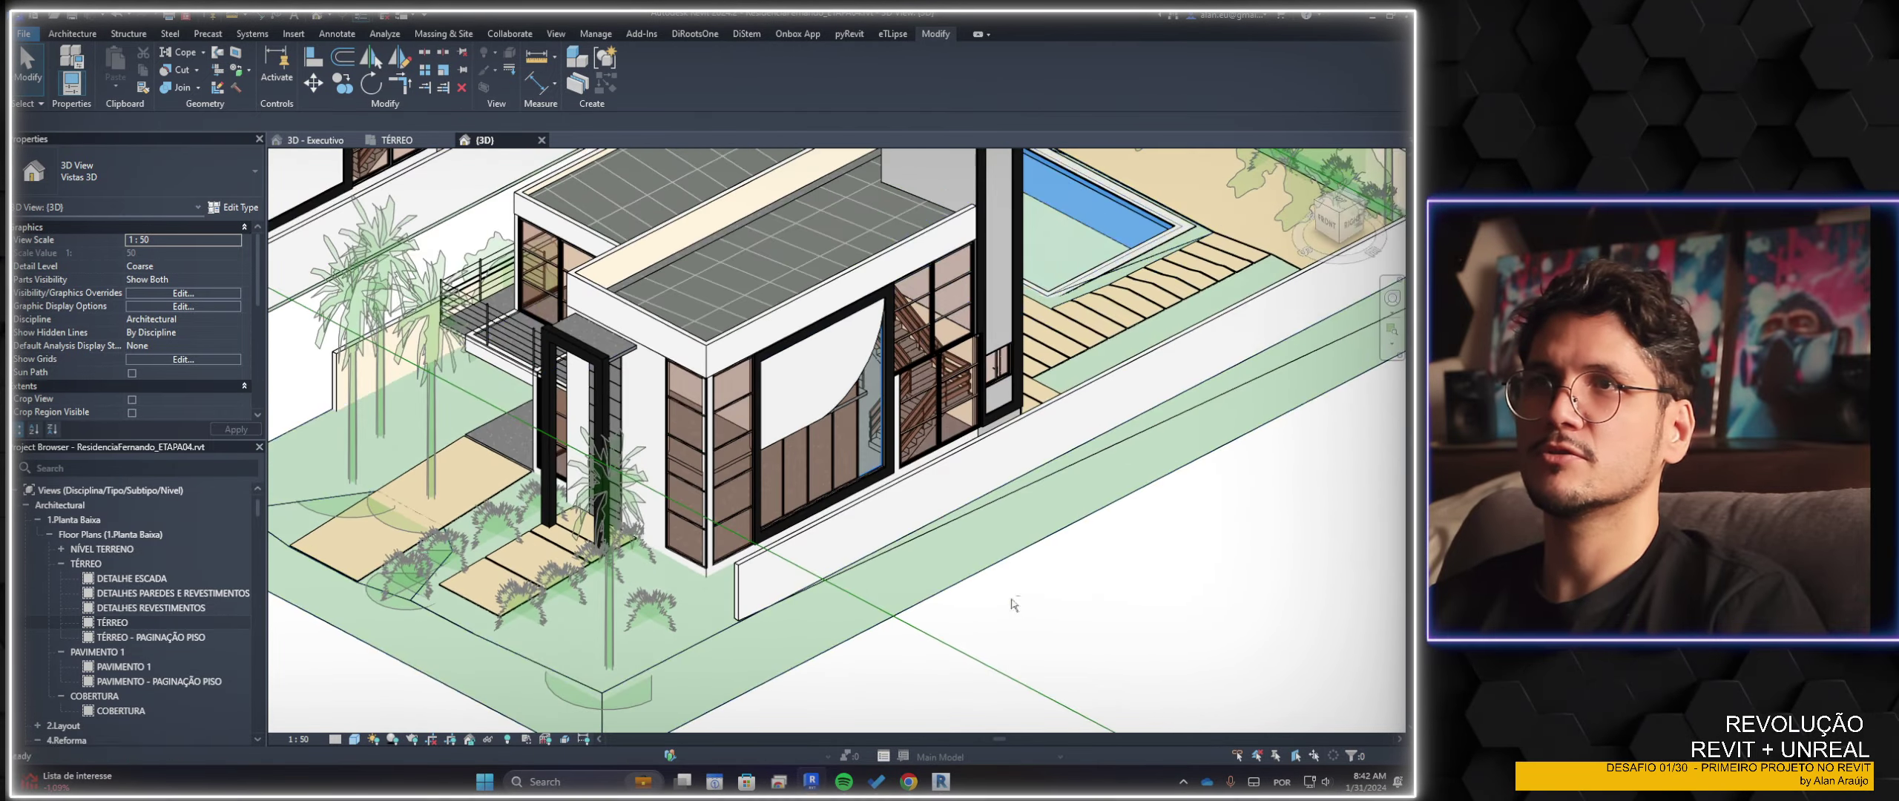
scroll(890, 466, up, 3)
scroll(890, 465, up, 2)
scroll(889, 466, down, 3)
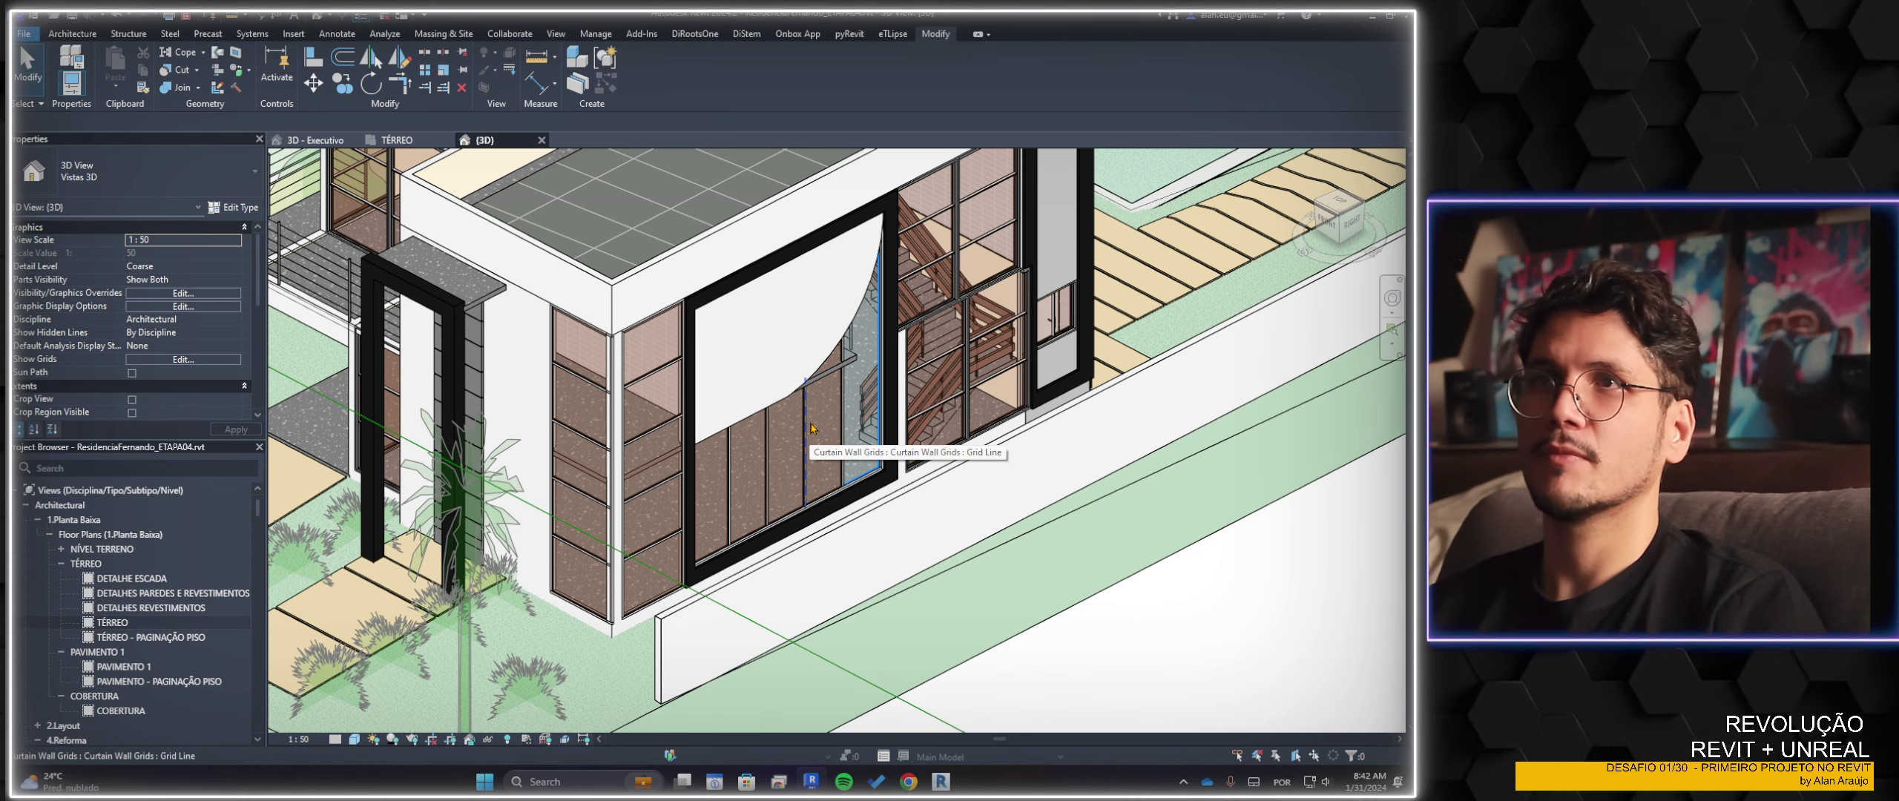
Add radius-65 circle cutouts to the curtain wall's lower glazing in its profile, dismissing the error
key(Tab)
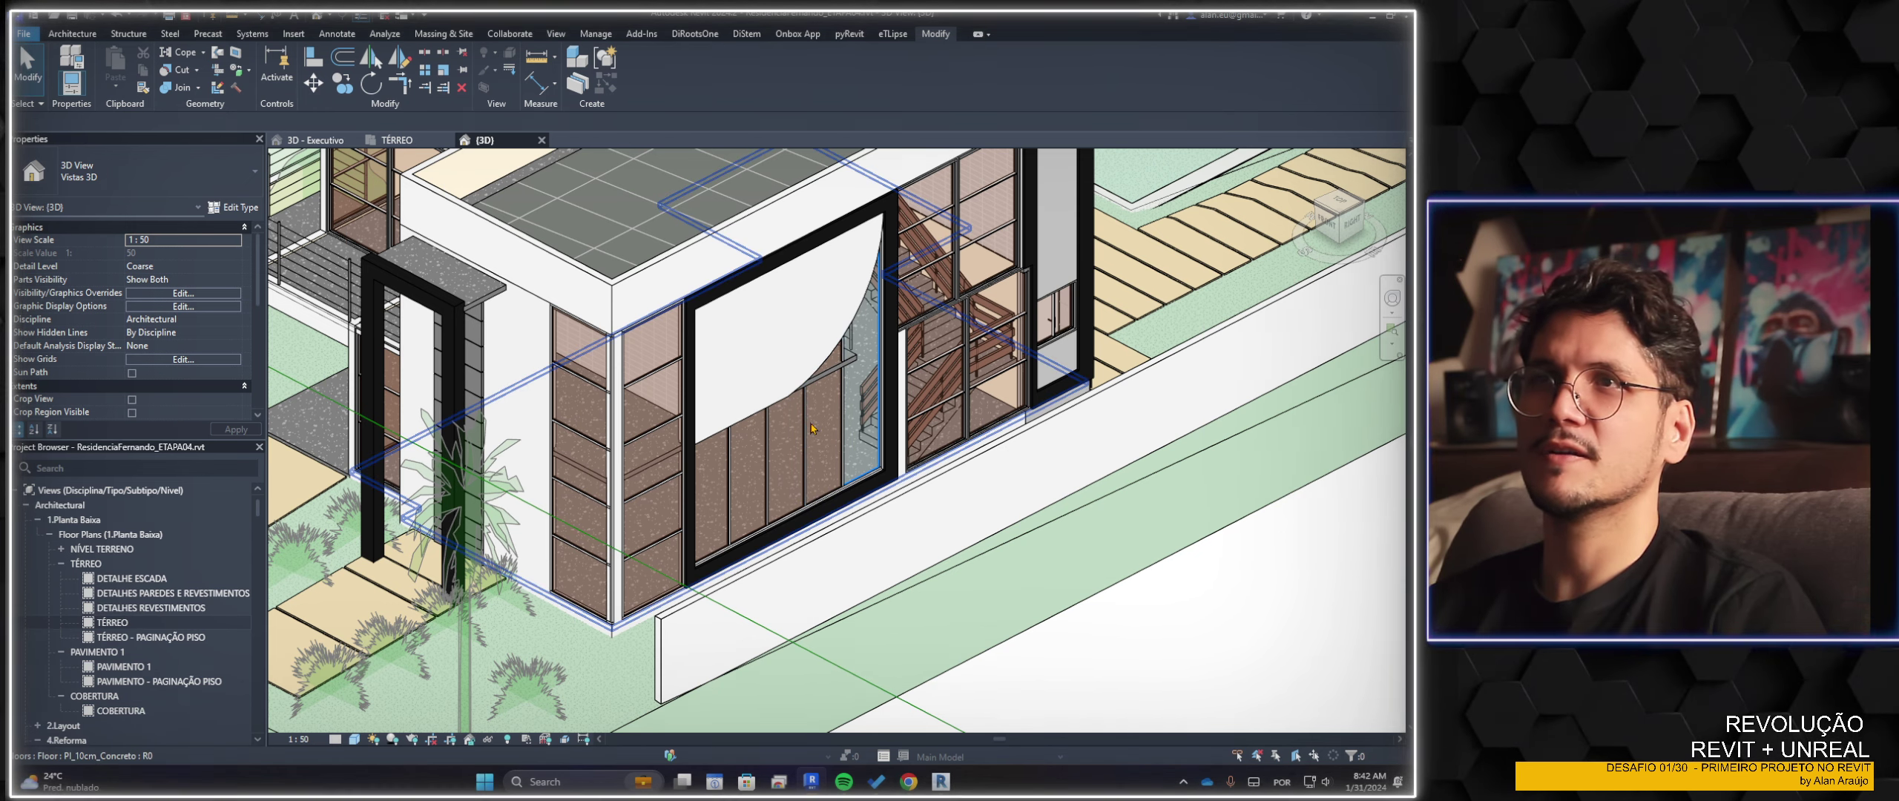
key(Tab)
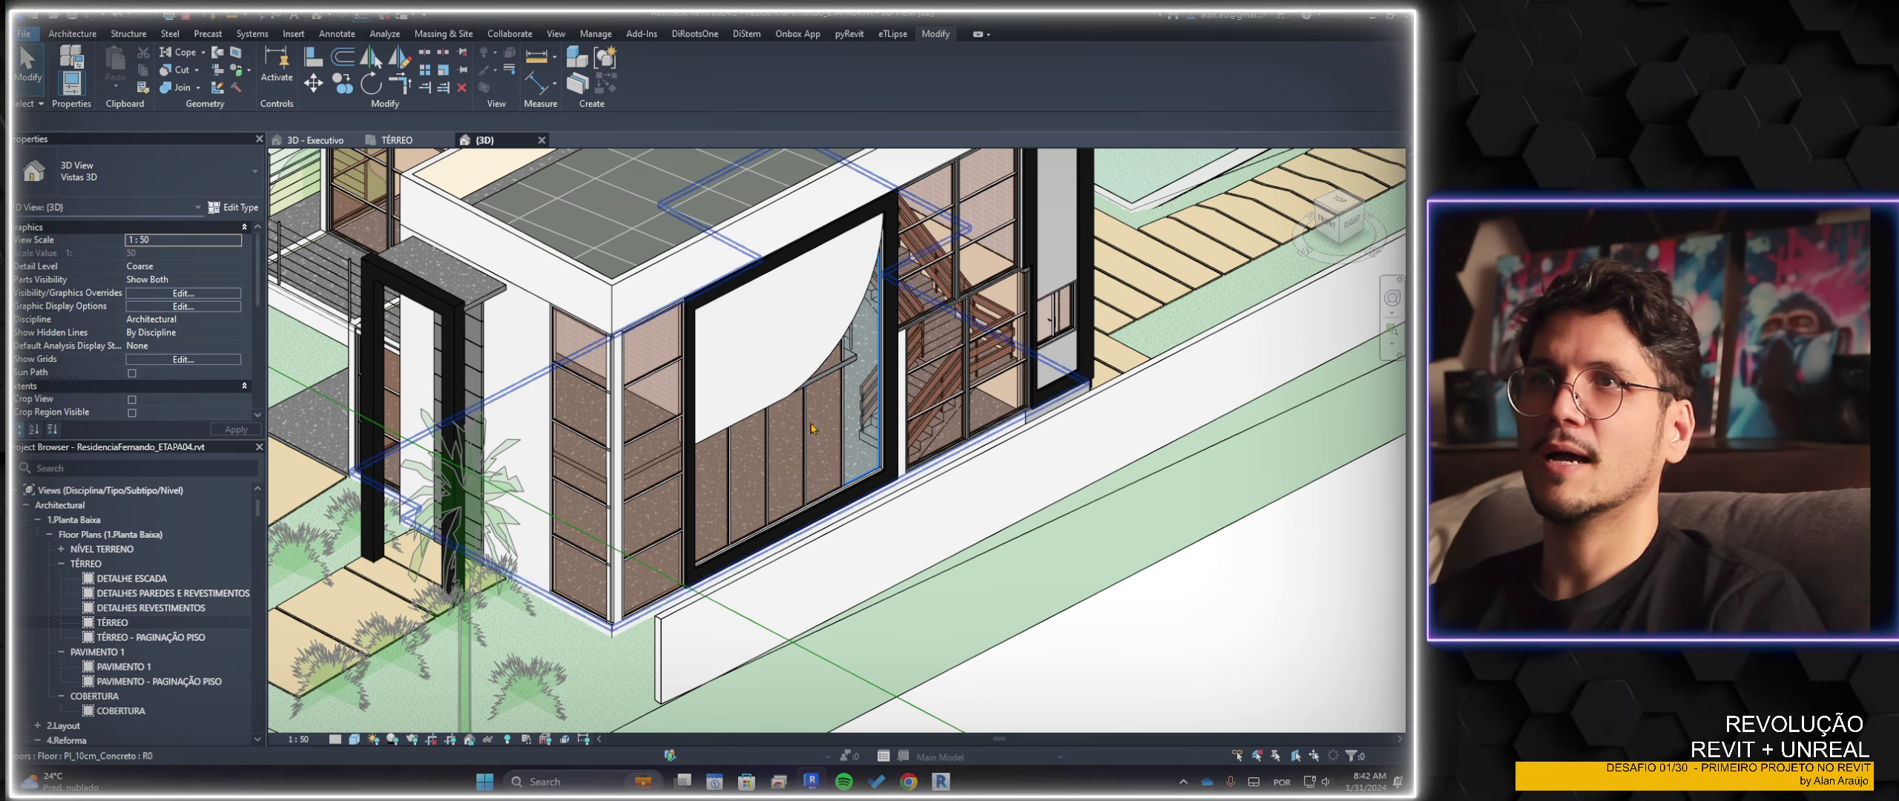
click(808, 426)
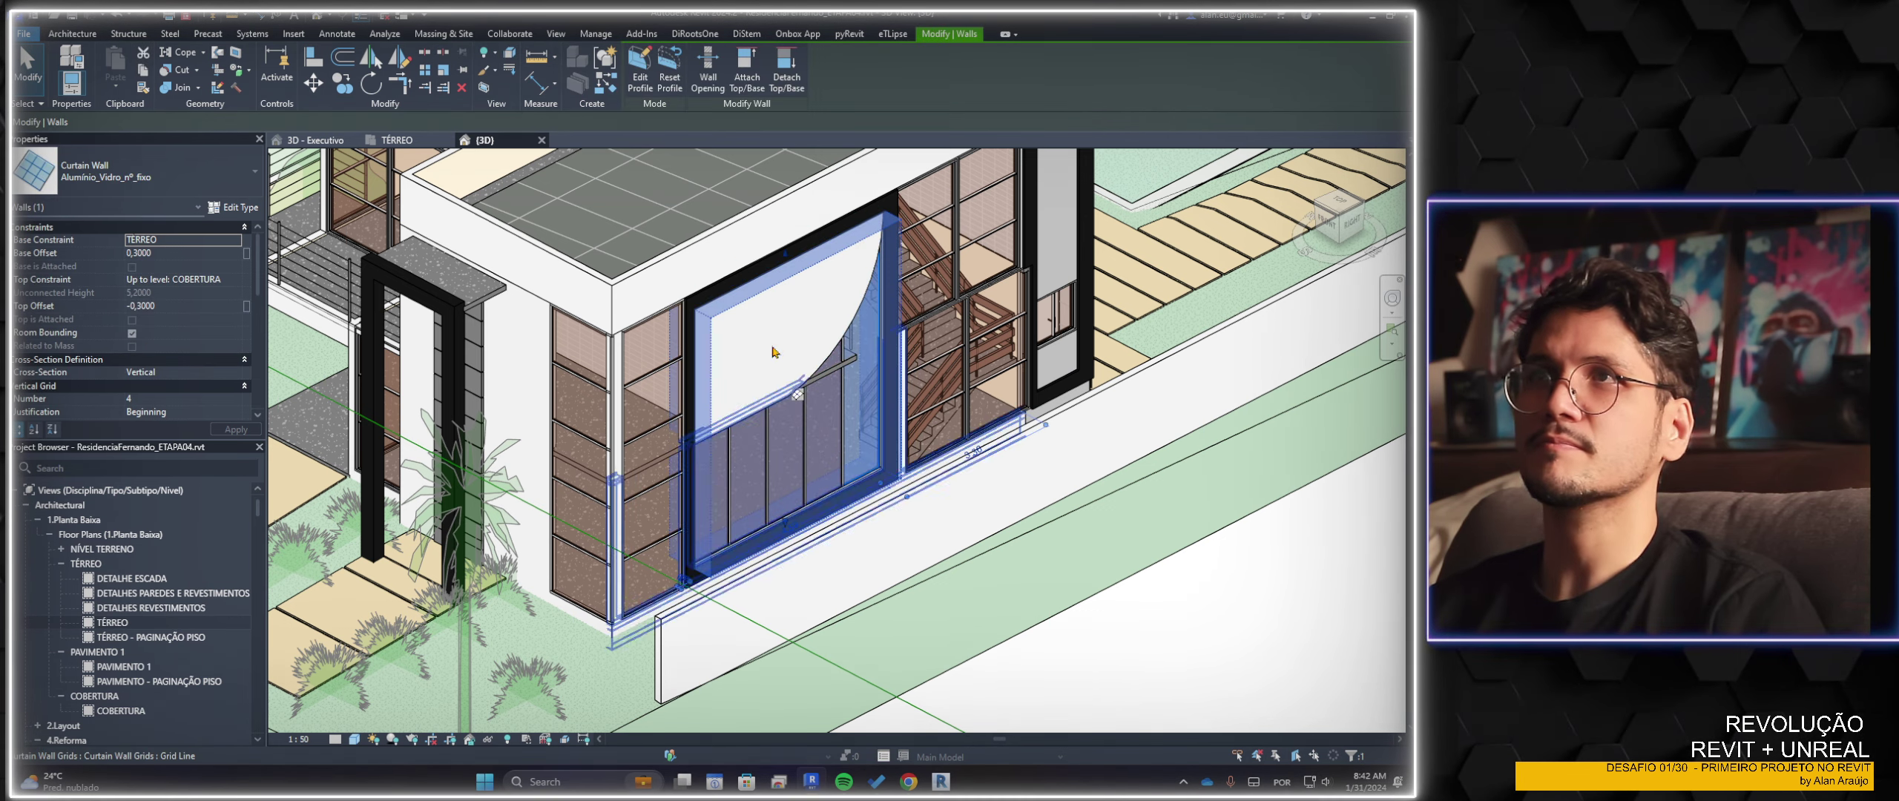
click(641, 74)
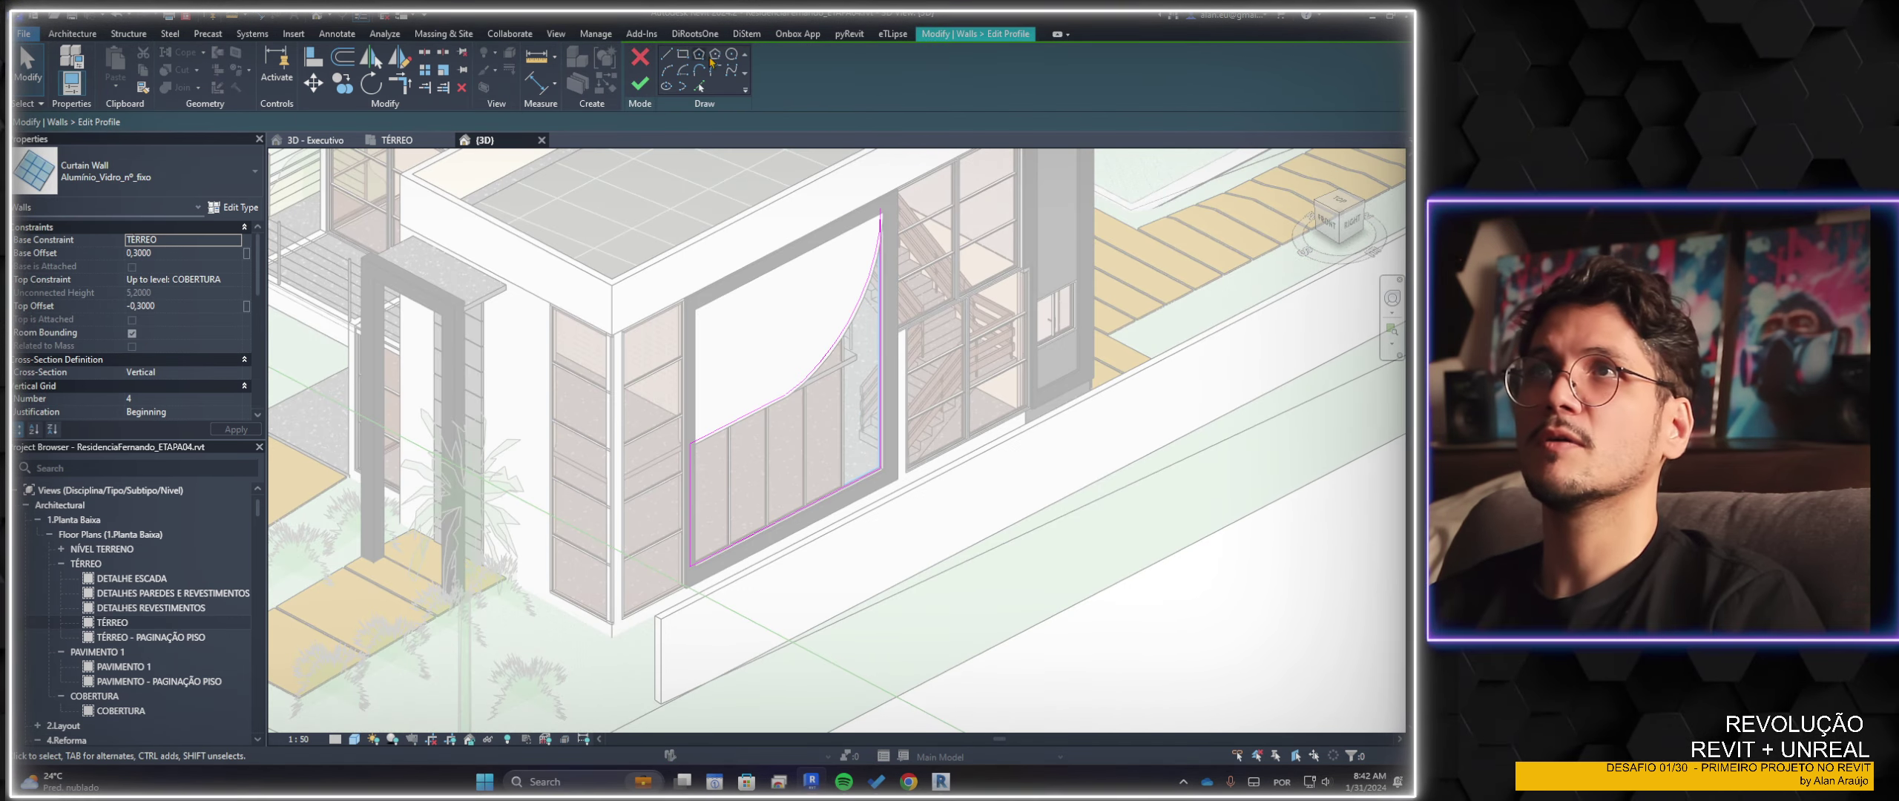
click(731, 53)
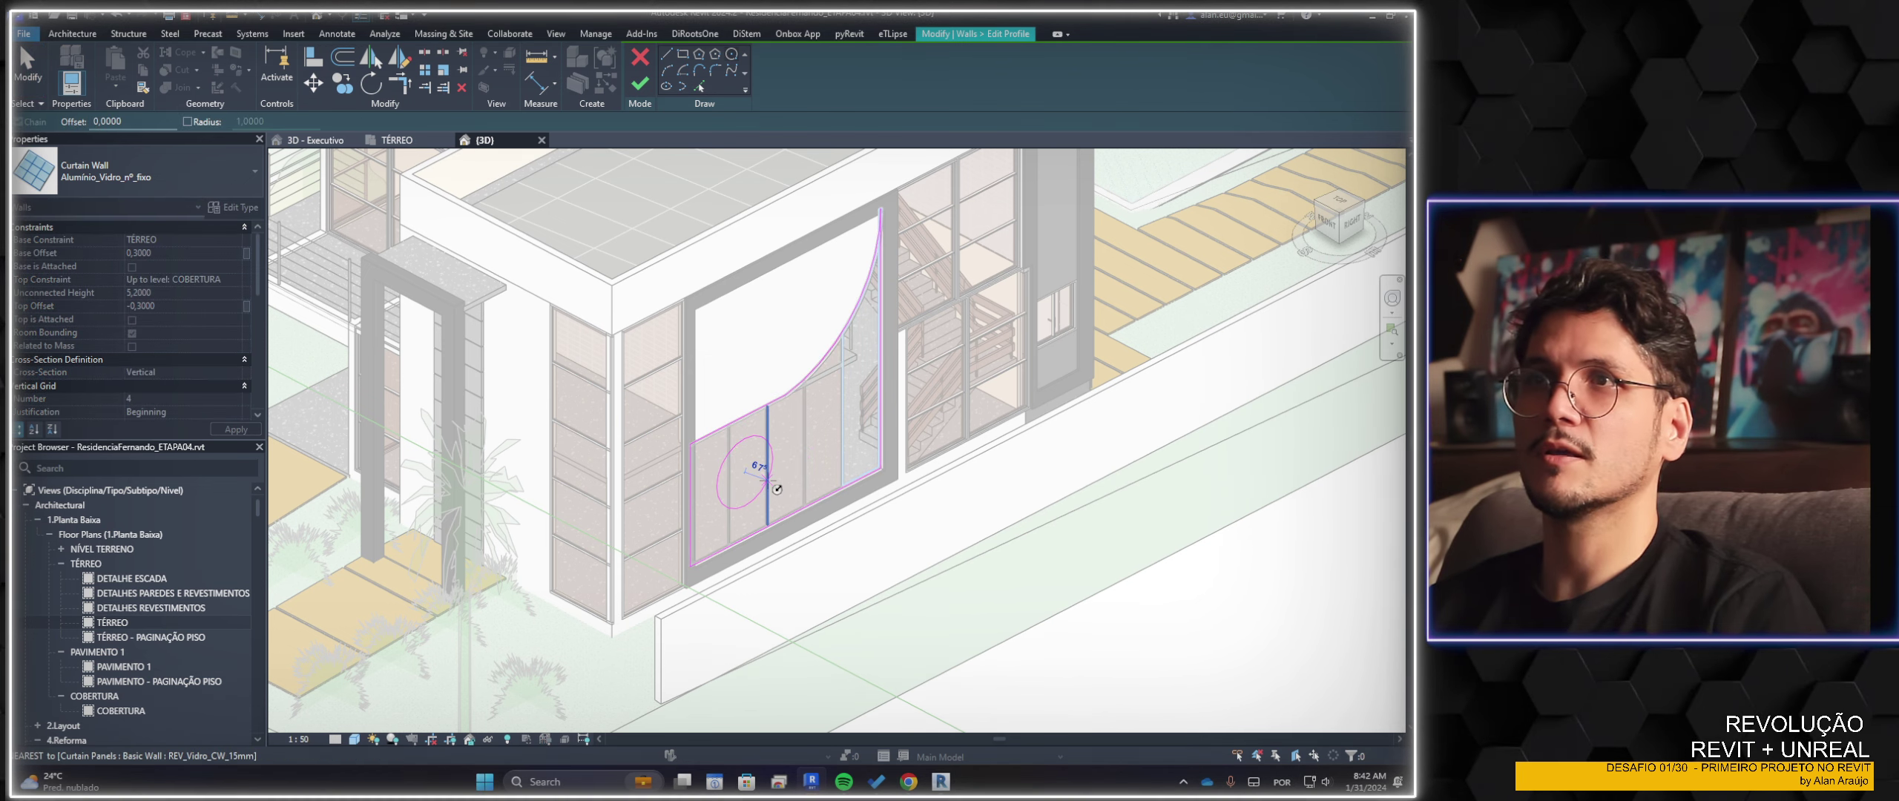
click(834, 432)
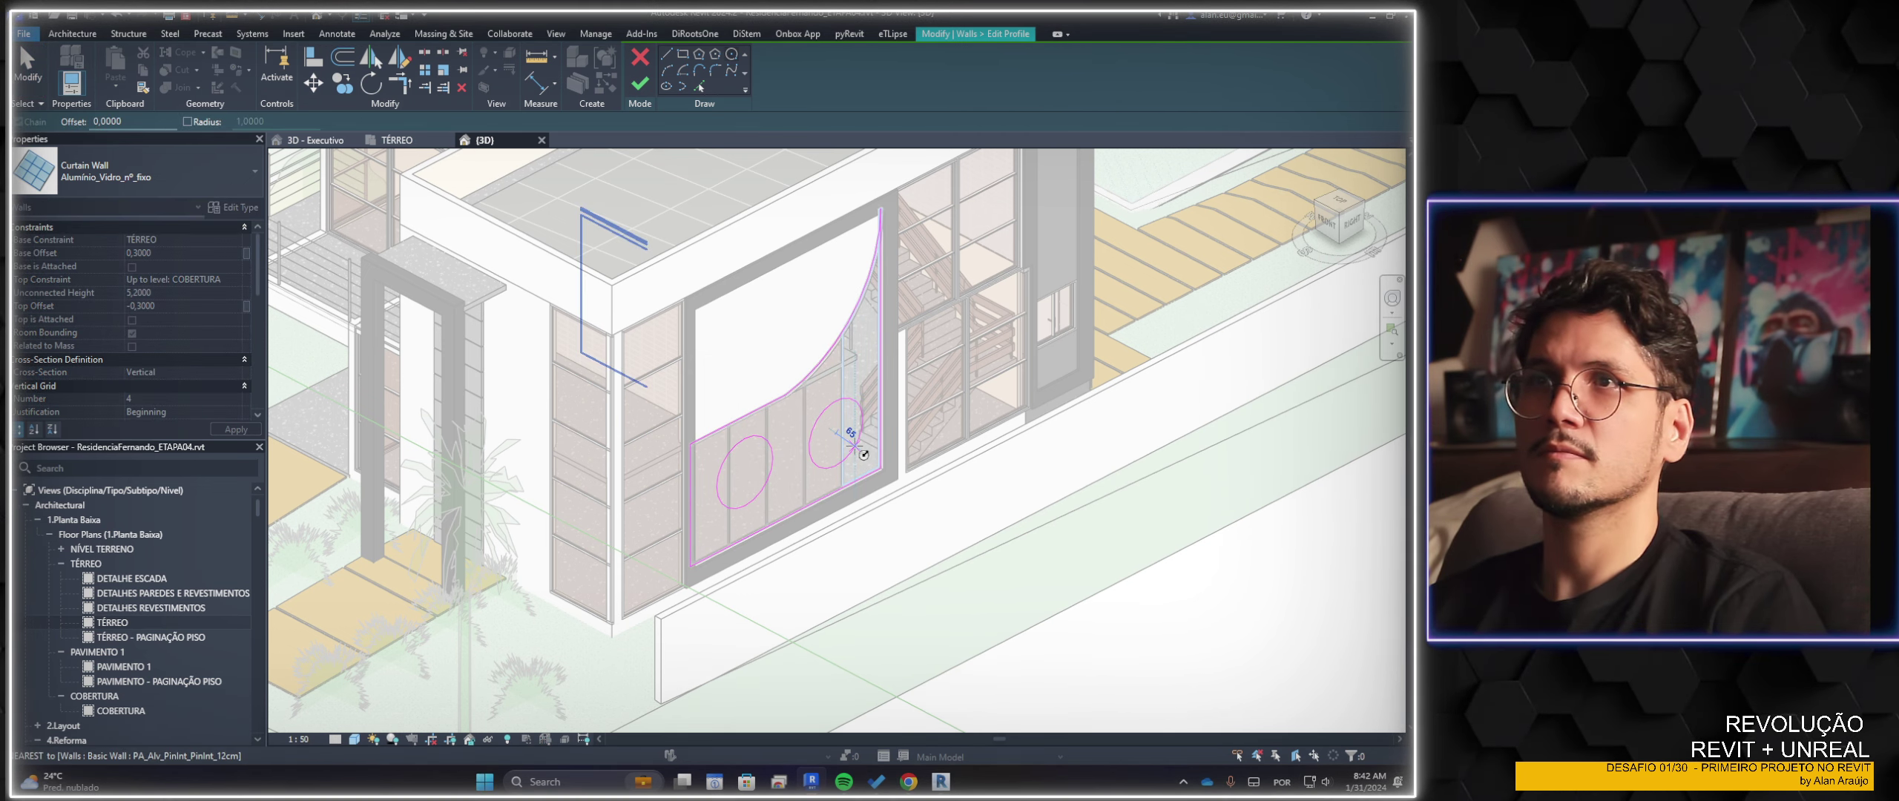
click(854, 446)
click(644, 87)
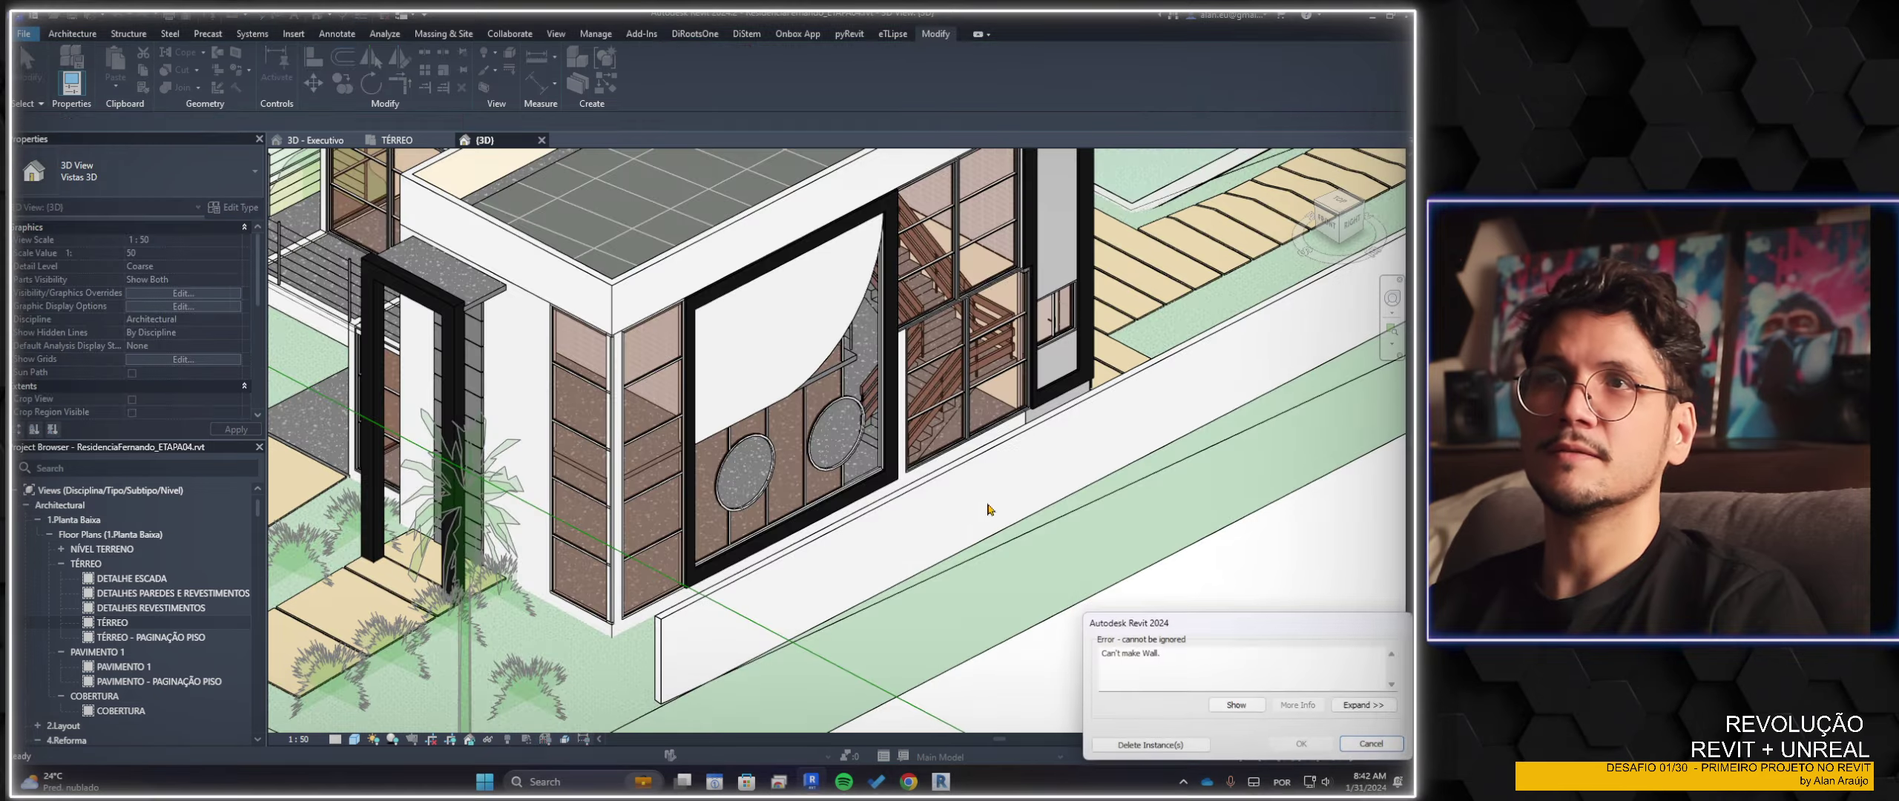
click(1184, 747)
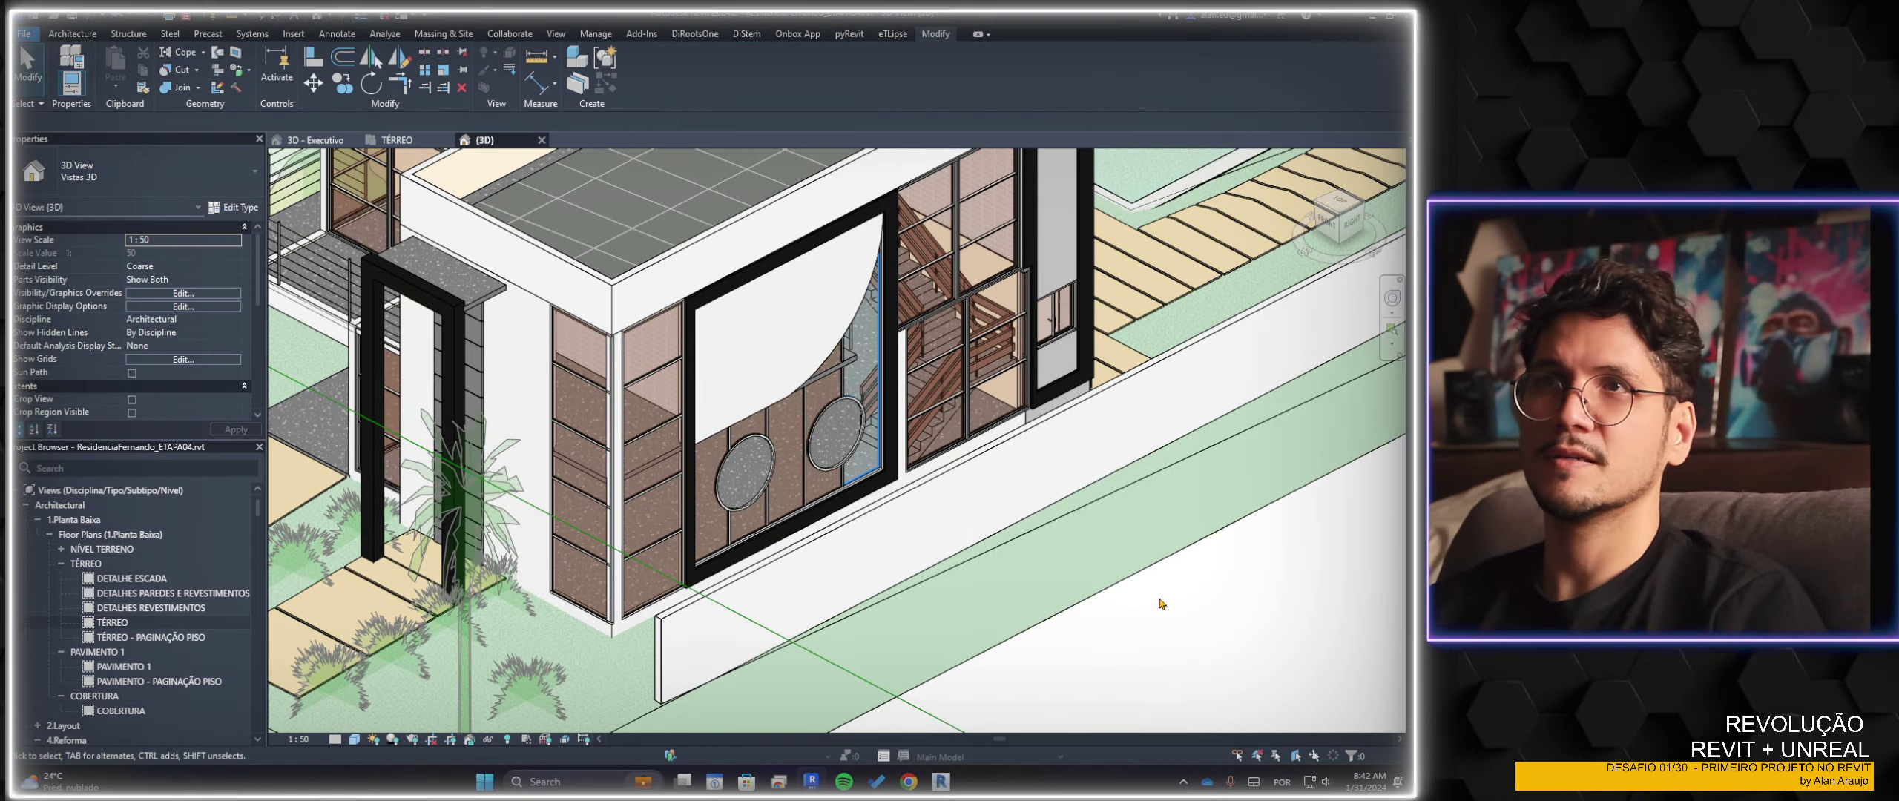
mouse_move(1153, 598)
shift+middle_down()
mouse_move(1027, 574)
mouse_move(1024, 407)
shift+middle_up()
scroll(1025, 407, up, 5)
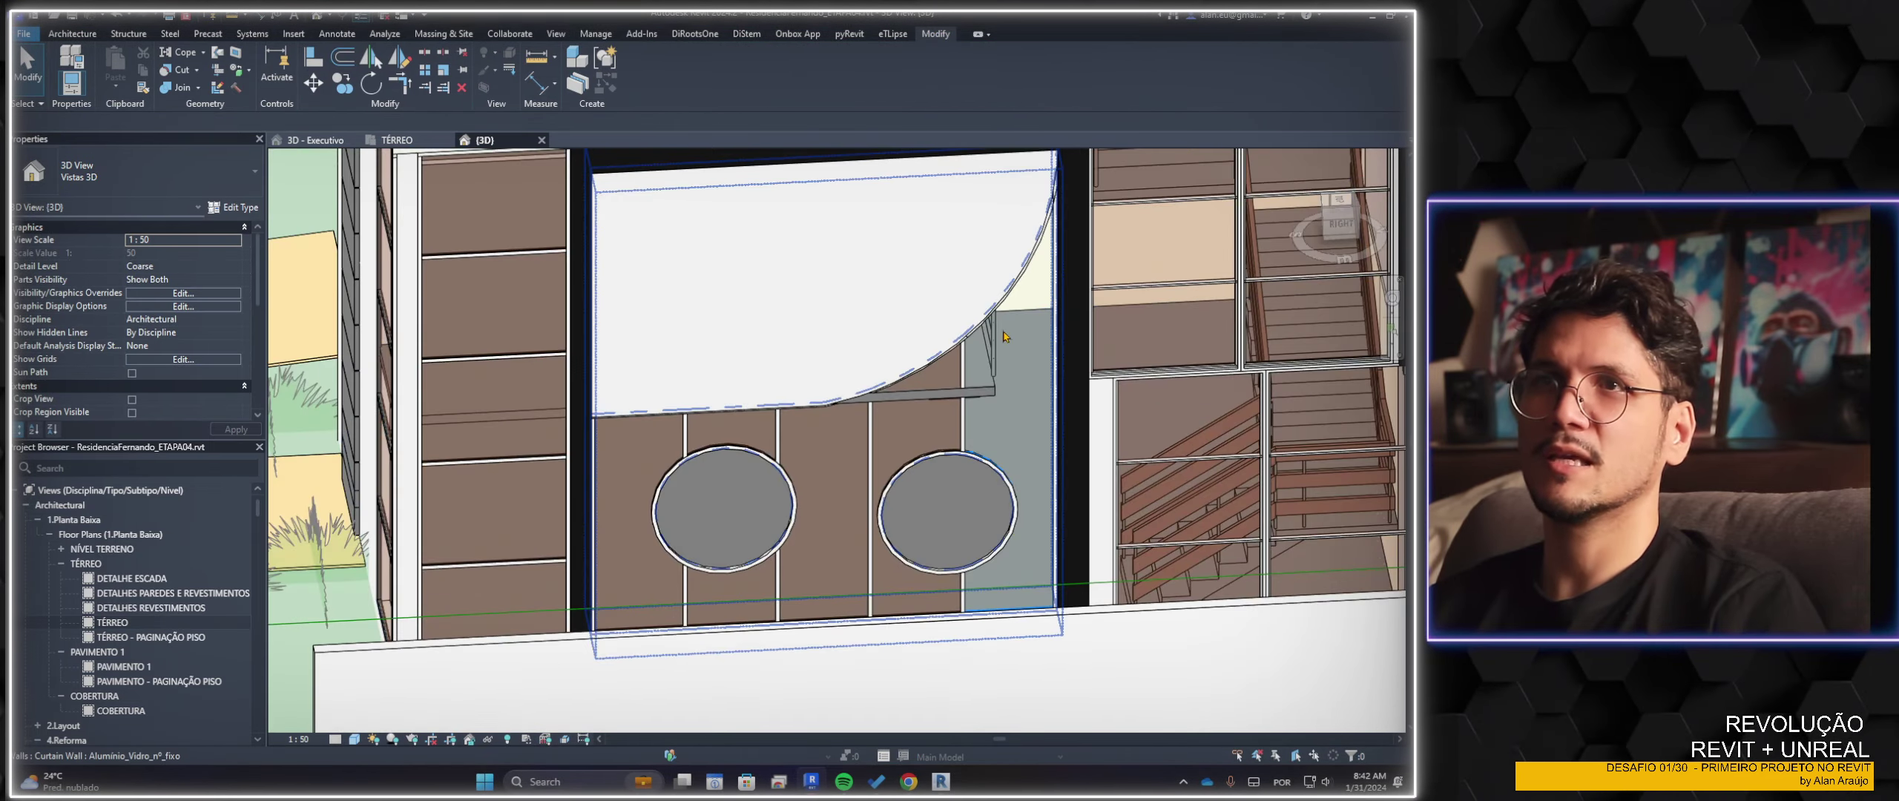
click(1025, 408)
shift+middle_drag(922, 466, 928, 455)
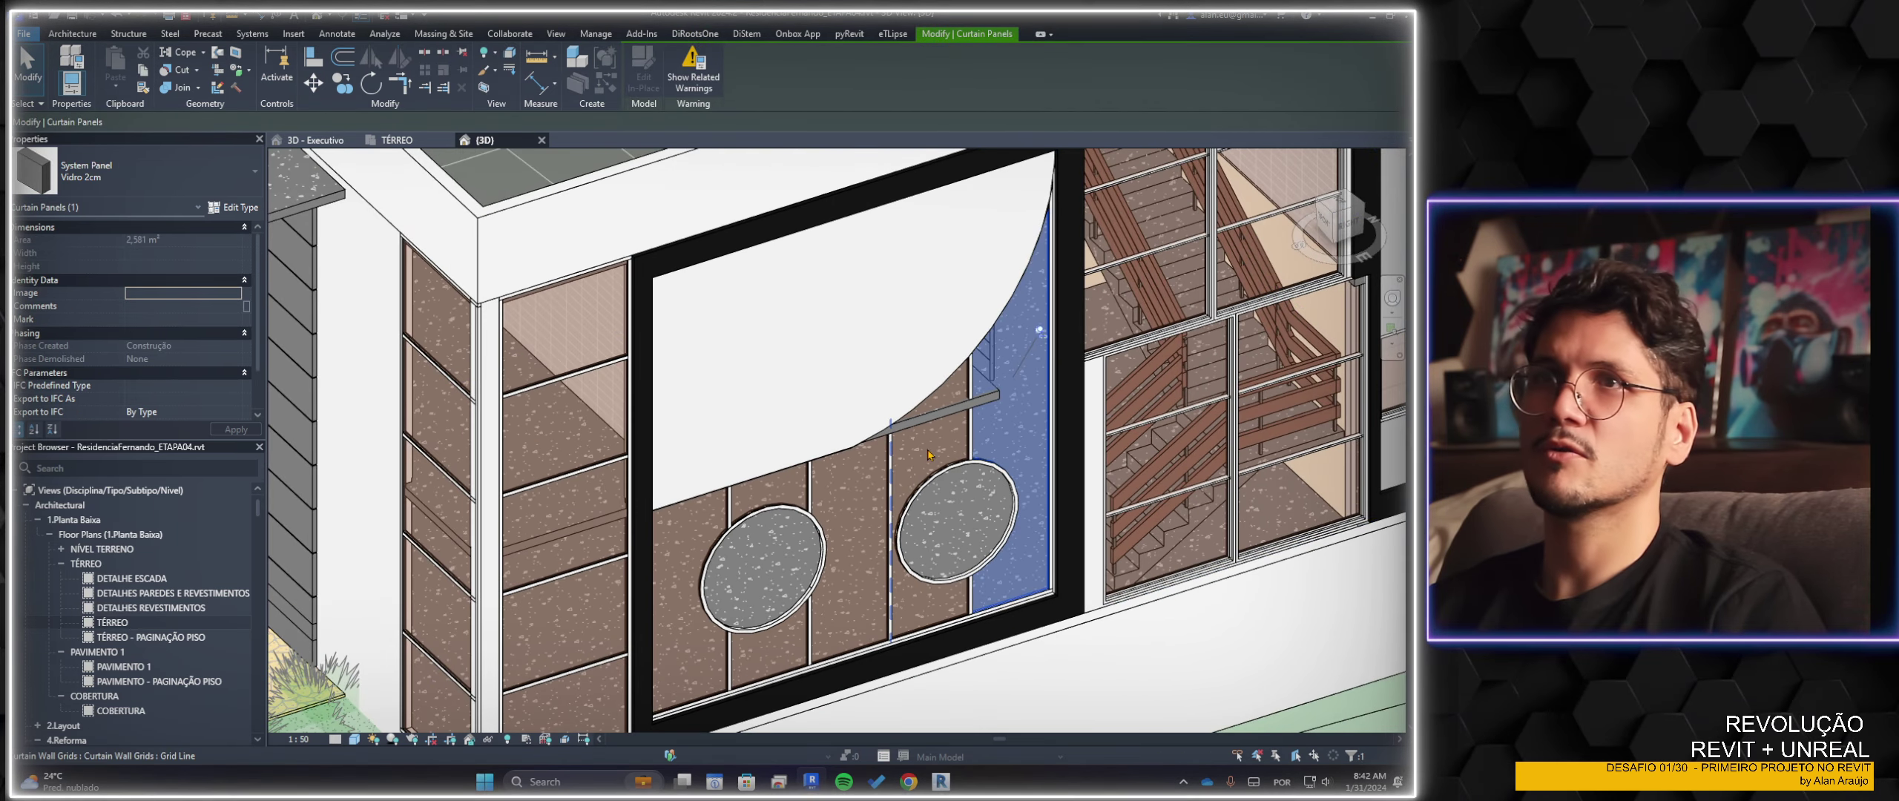
click(928, 455)
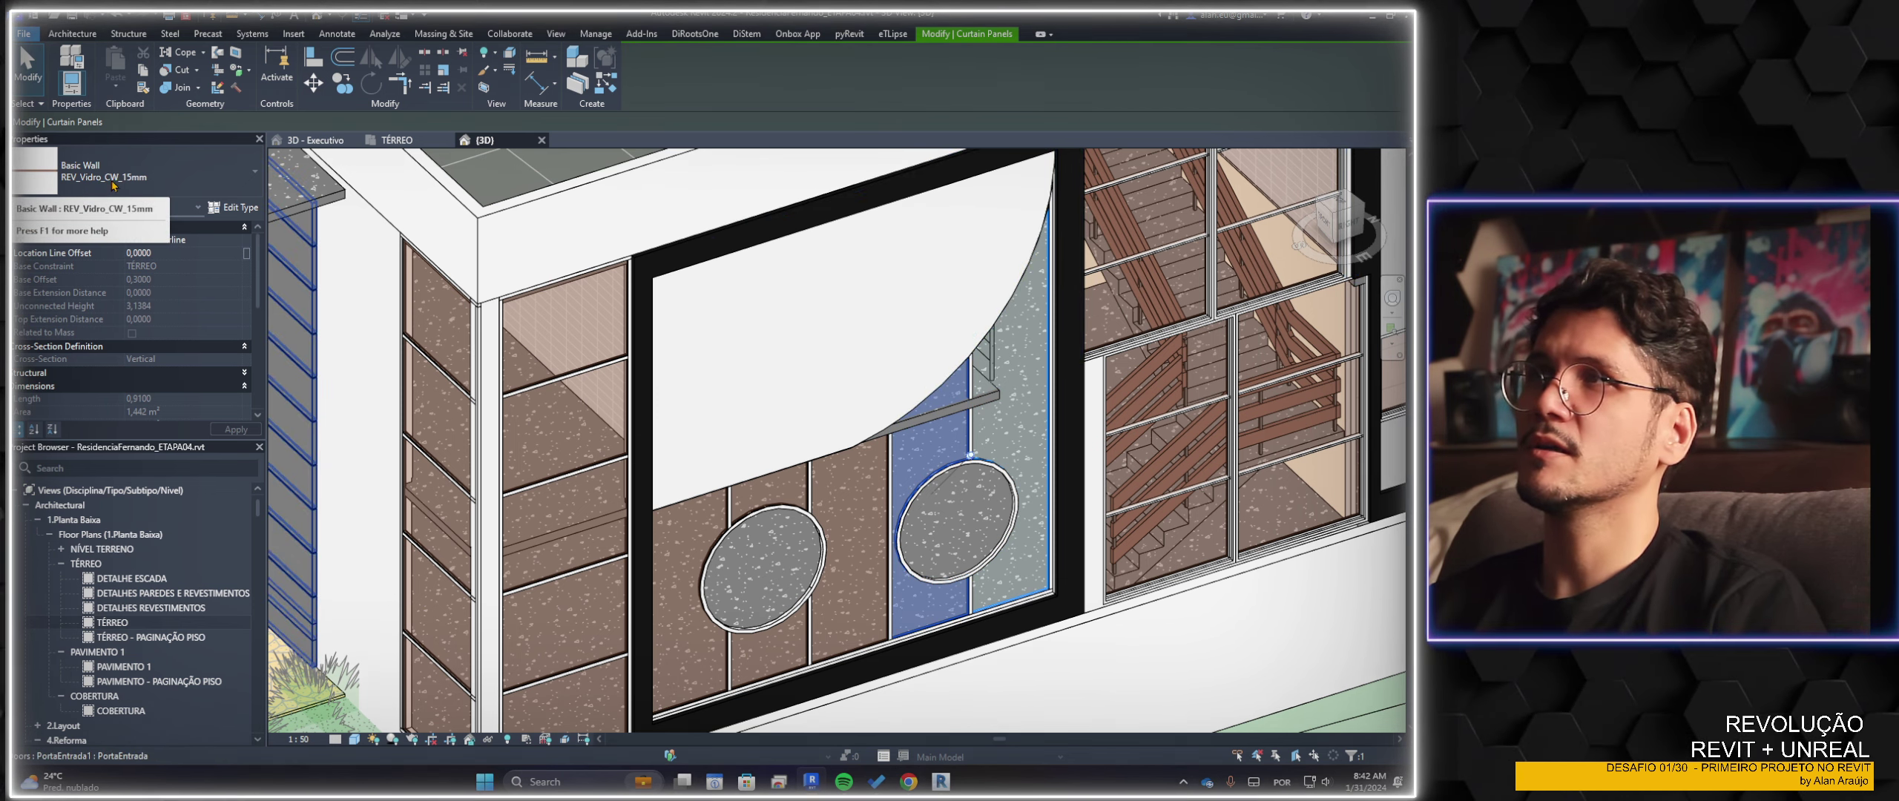
click(992, 431)
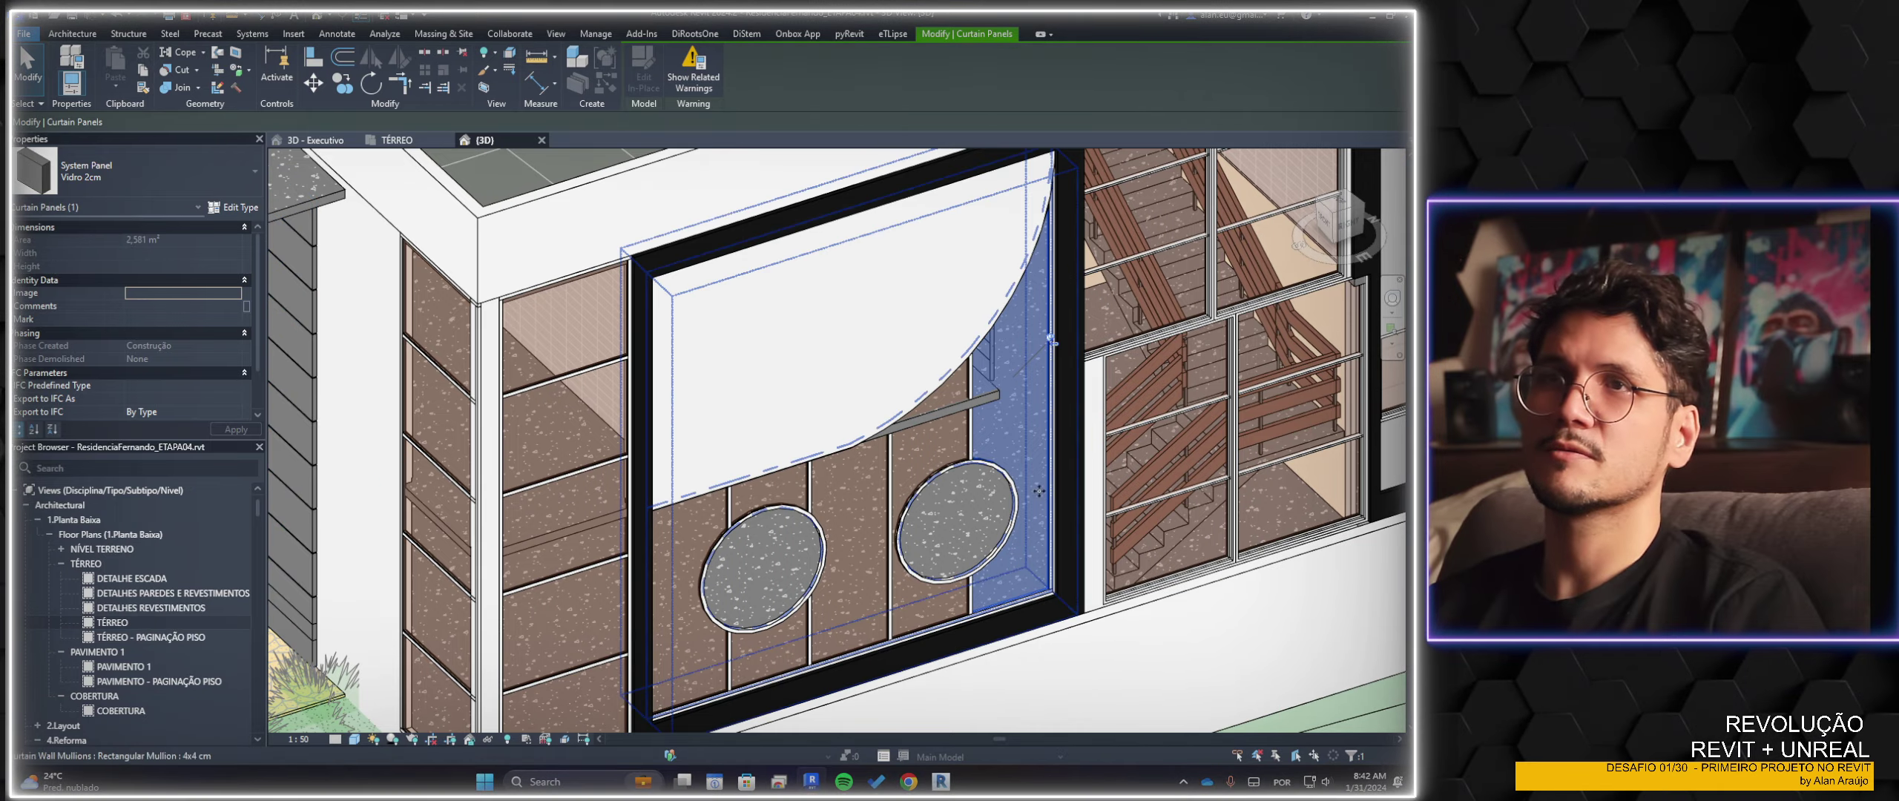
key(Escape)
scroll(964, 445, down, 5)
mouse_move(927, 519)
shift+middle_down()
mouse_move(983, 547)
mouse_move(1090, 506)
shift+middle_up()
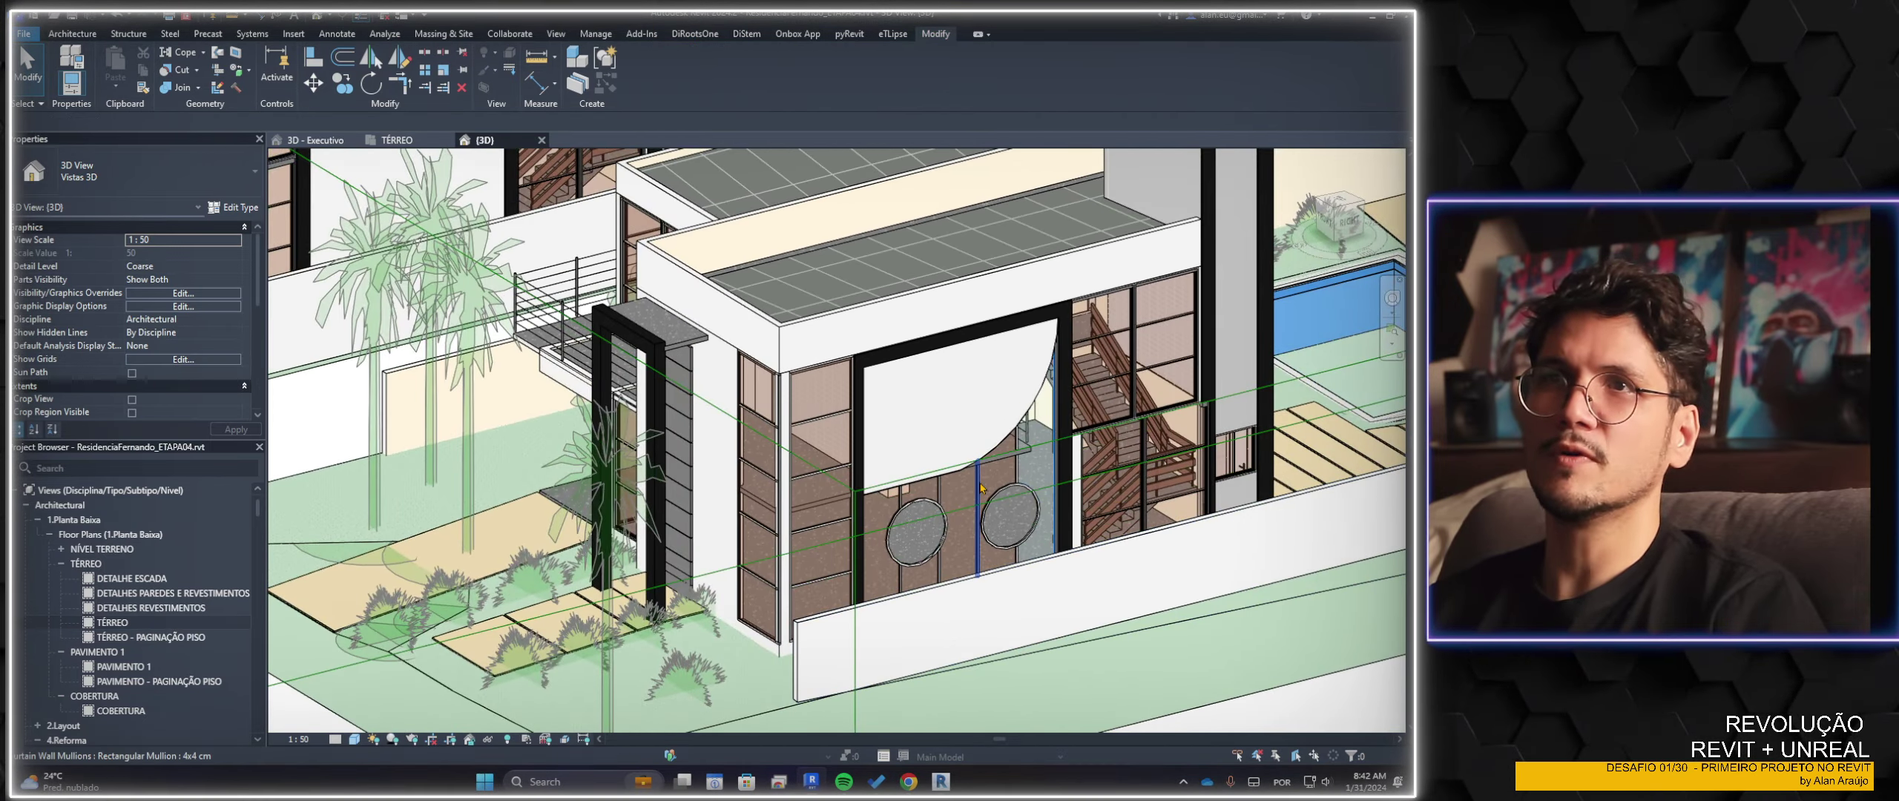
Place a freestanding curtain wall on the lawn in front of the house and stretch it to 4.14 high
scroll(962, 528, down, 5)
shift+middle_drag(962, 528, 853, 482)
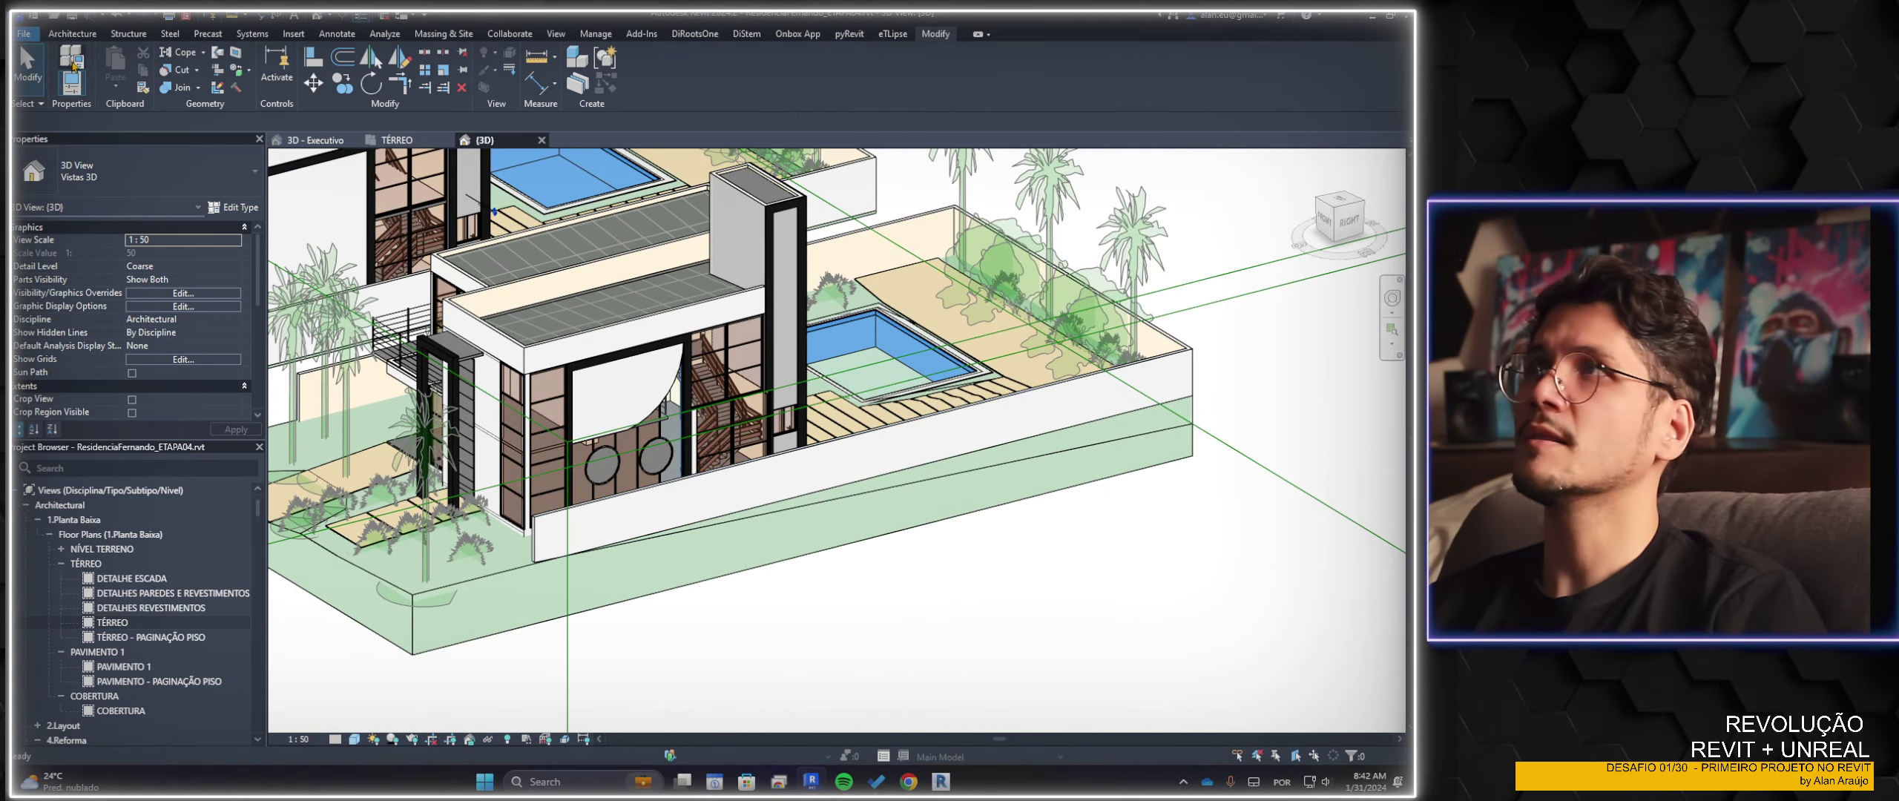
click(72, 36)
click(67, 59)
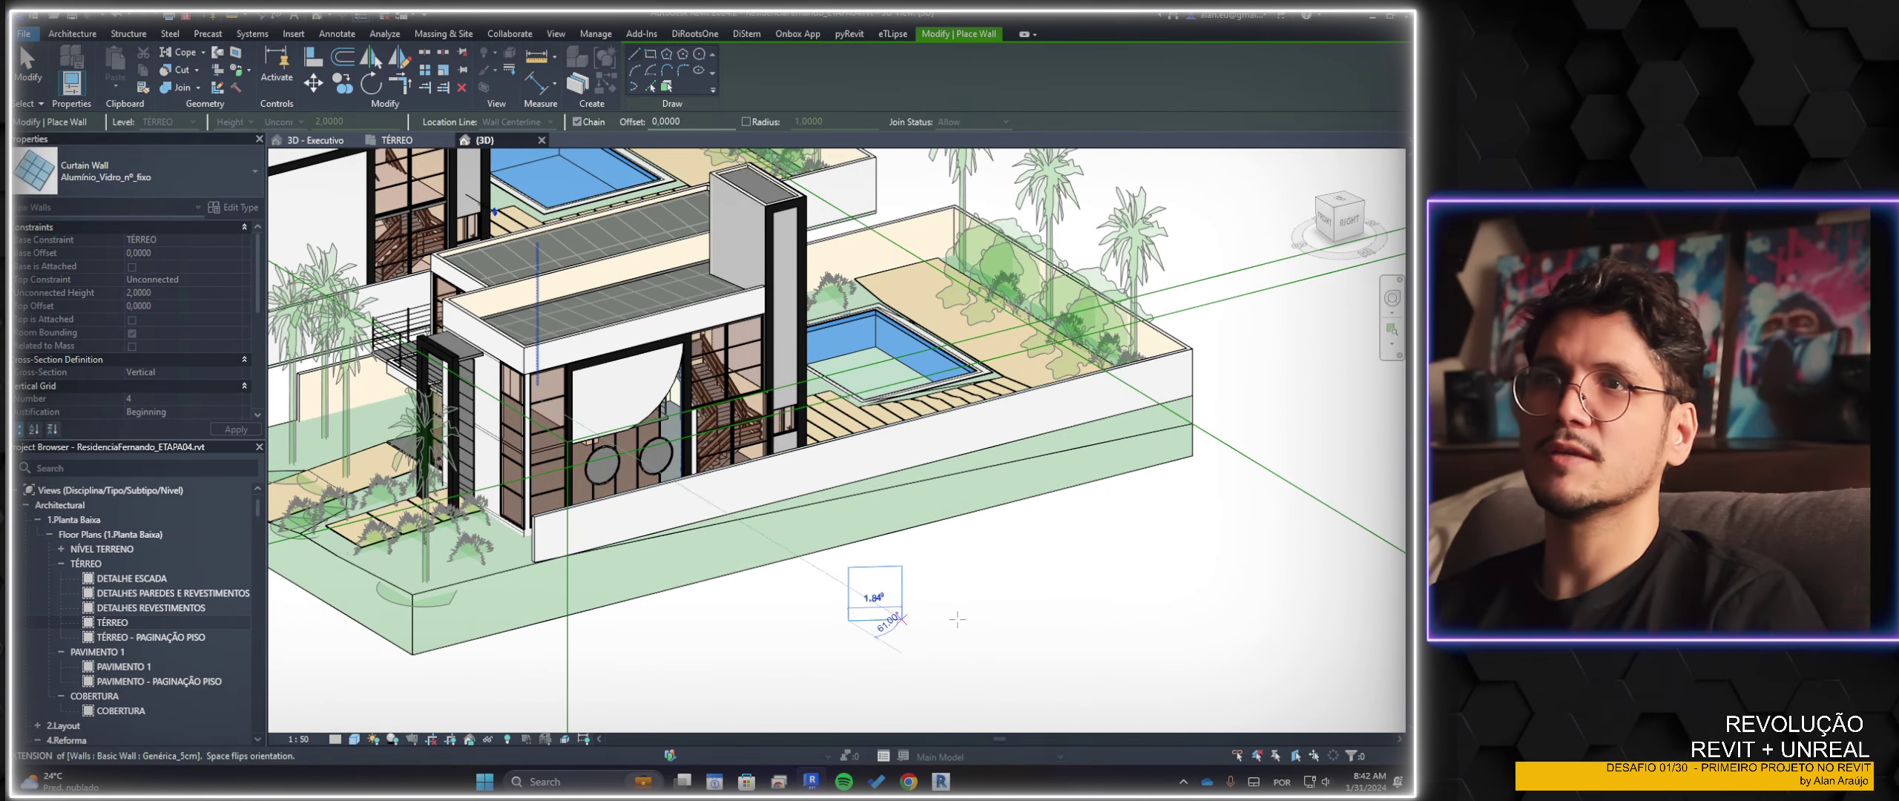
key(Escape)
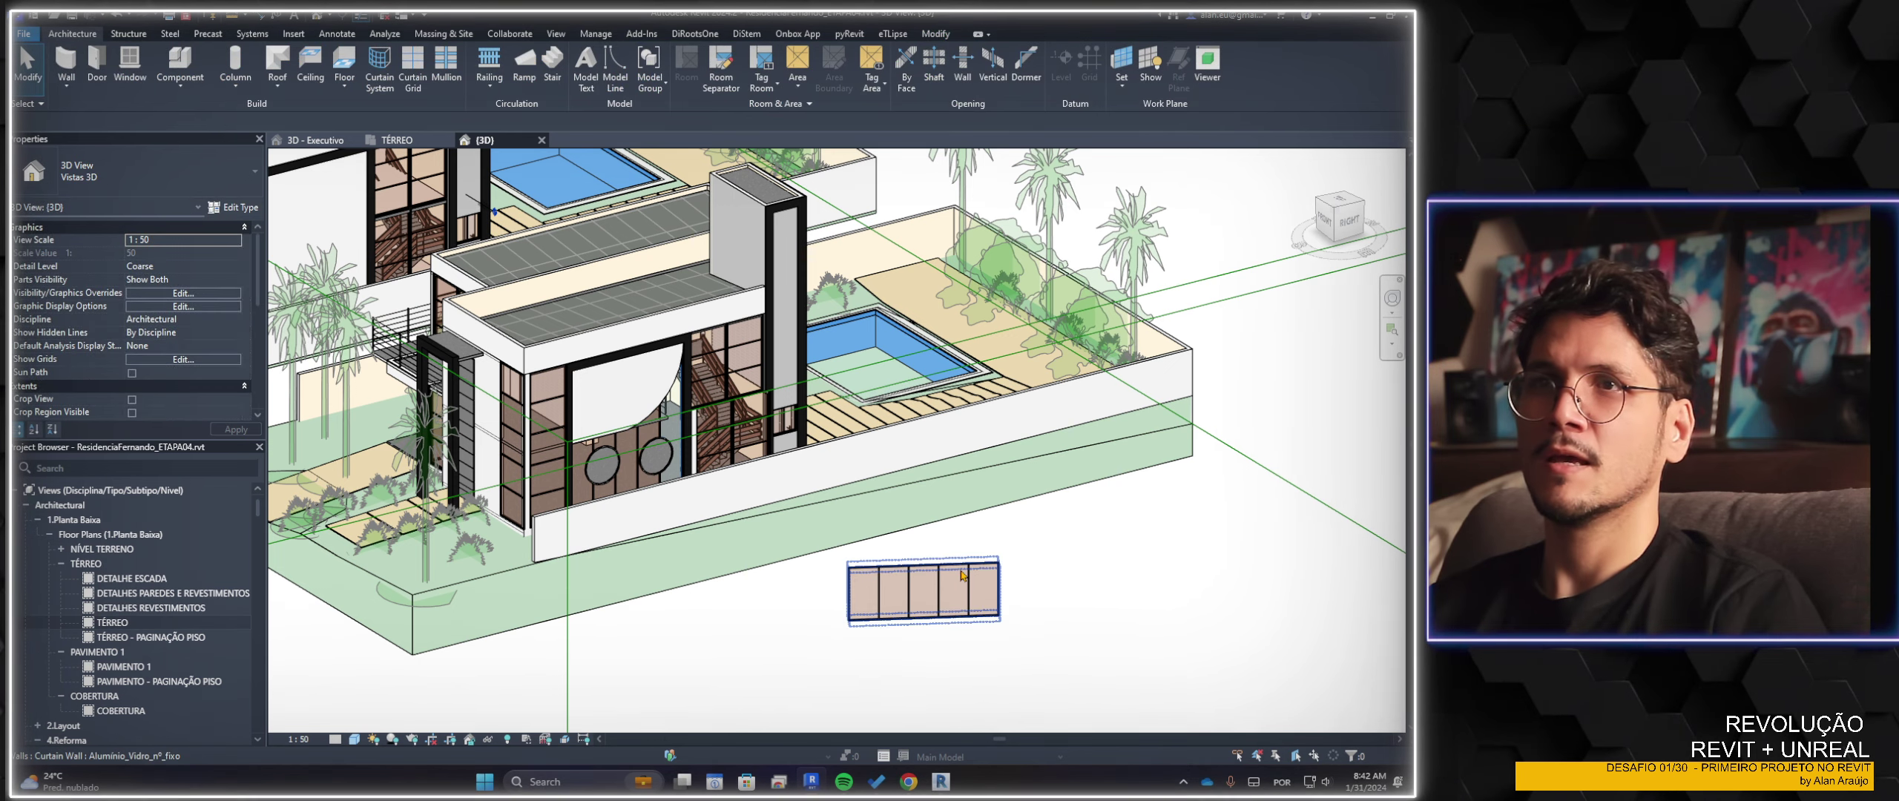
click(962, 575)
drag(926, 562, 925, 507)
Give the wall's profile a semicircular Start-End-Radius arc top, deleting the flagged mullions
click(647, 67)
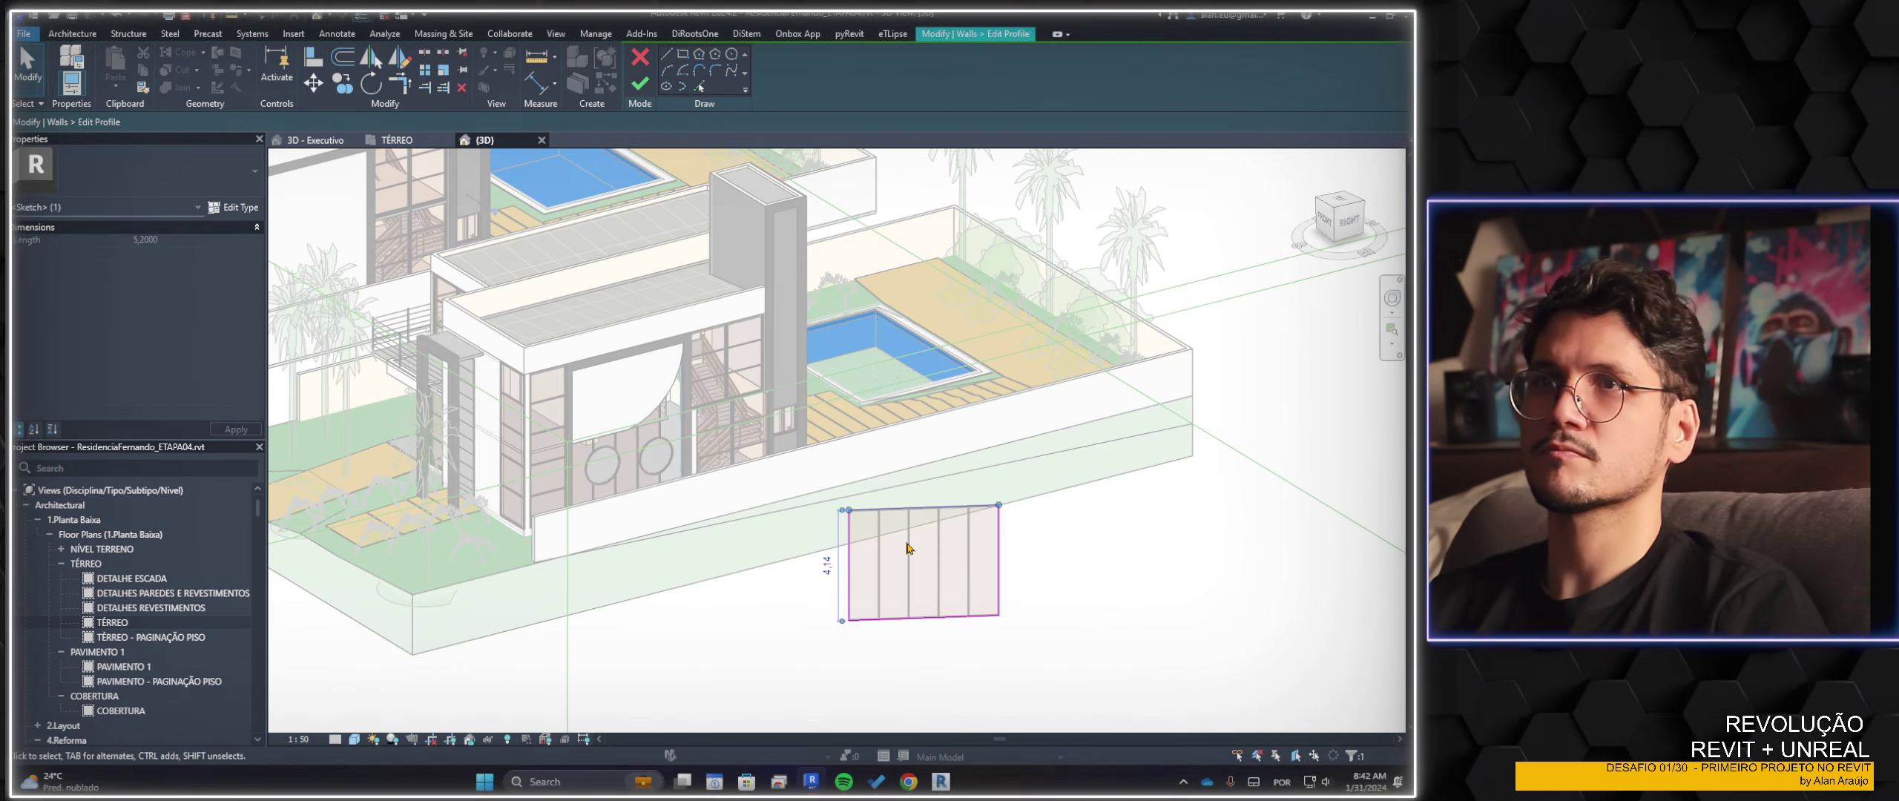
click(666, 70)
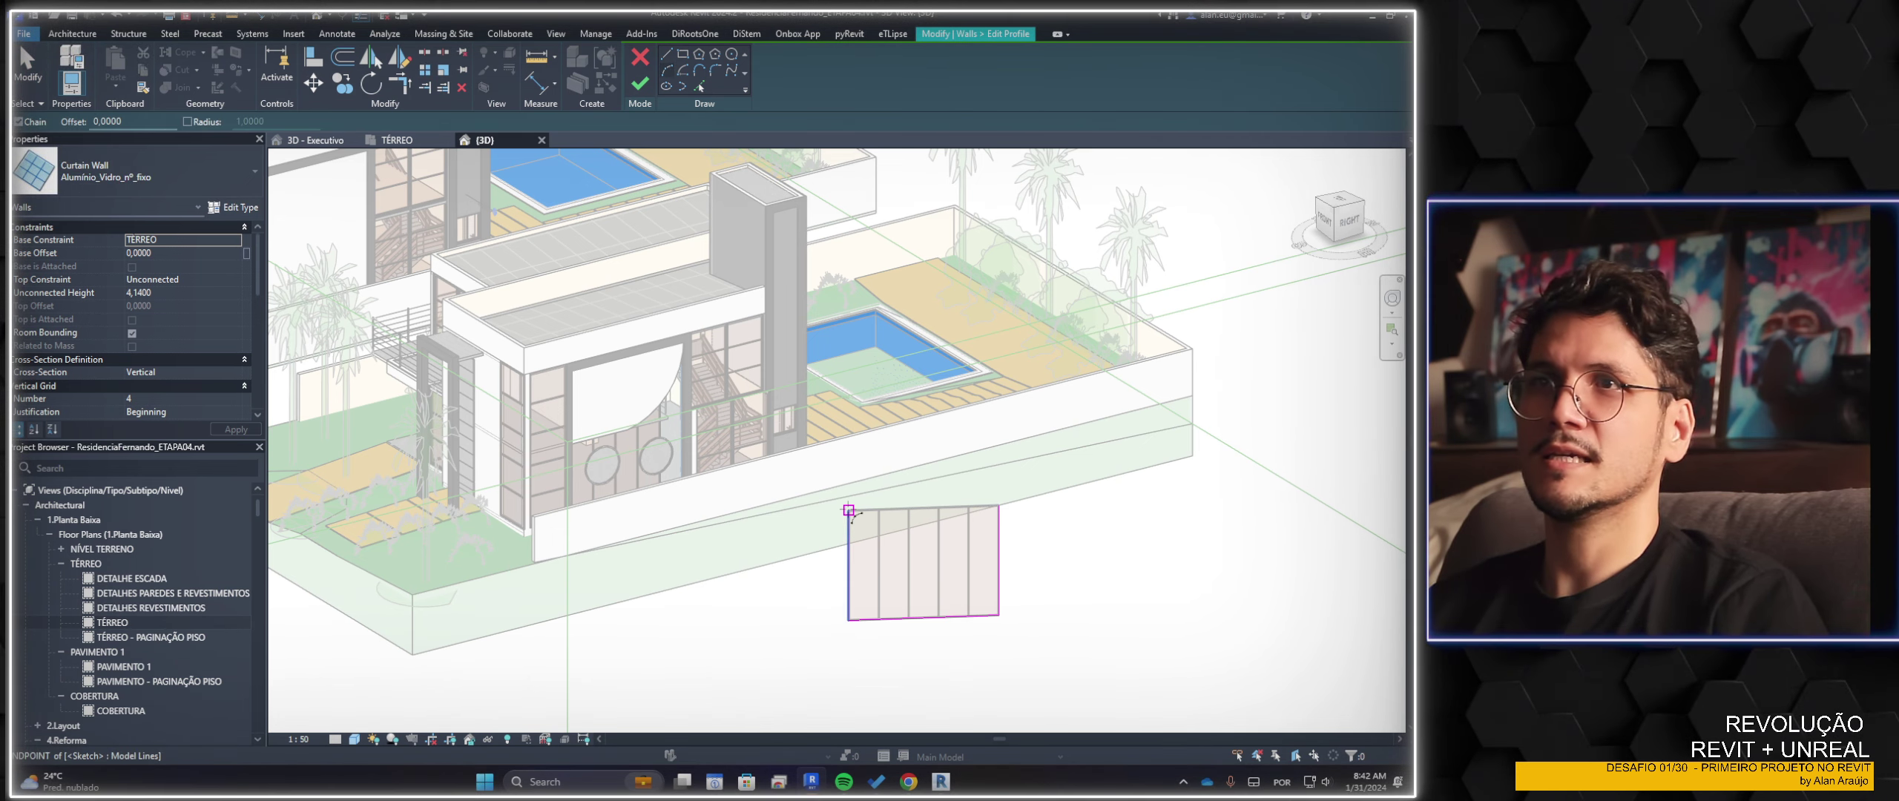
click(850, 510)
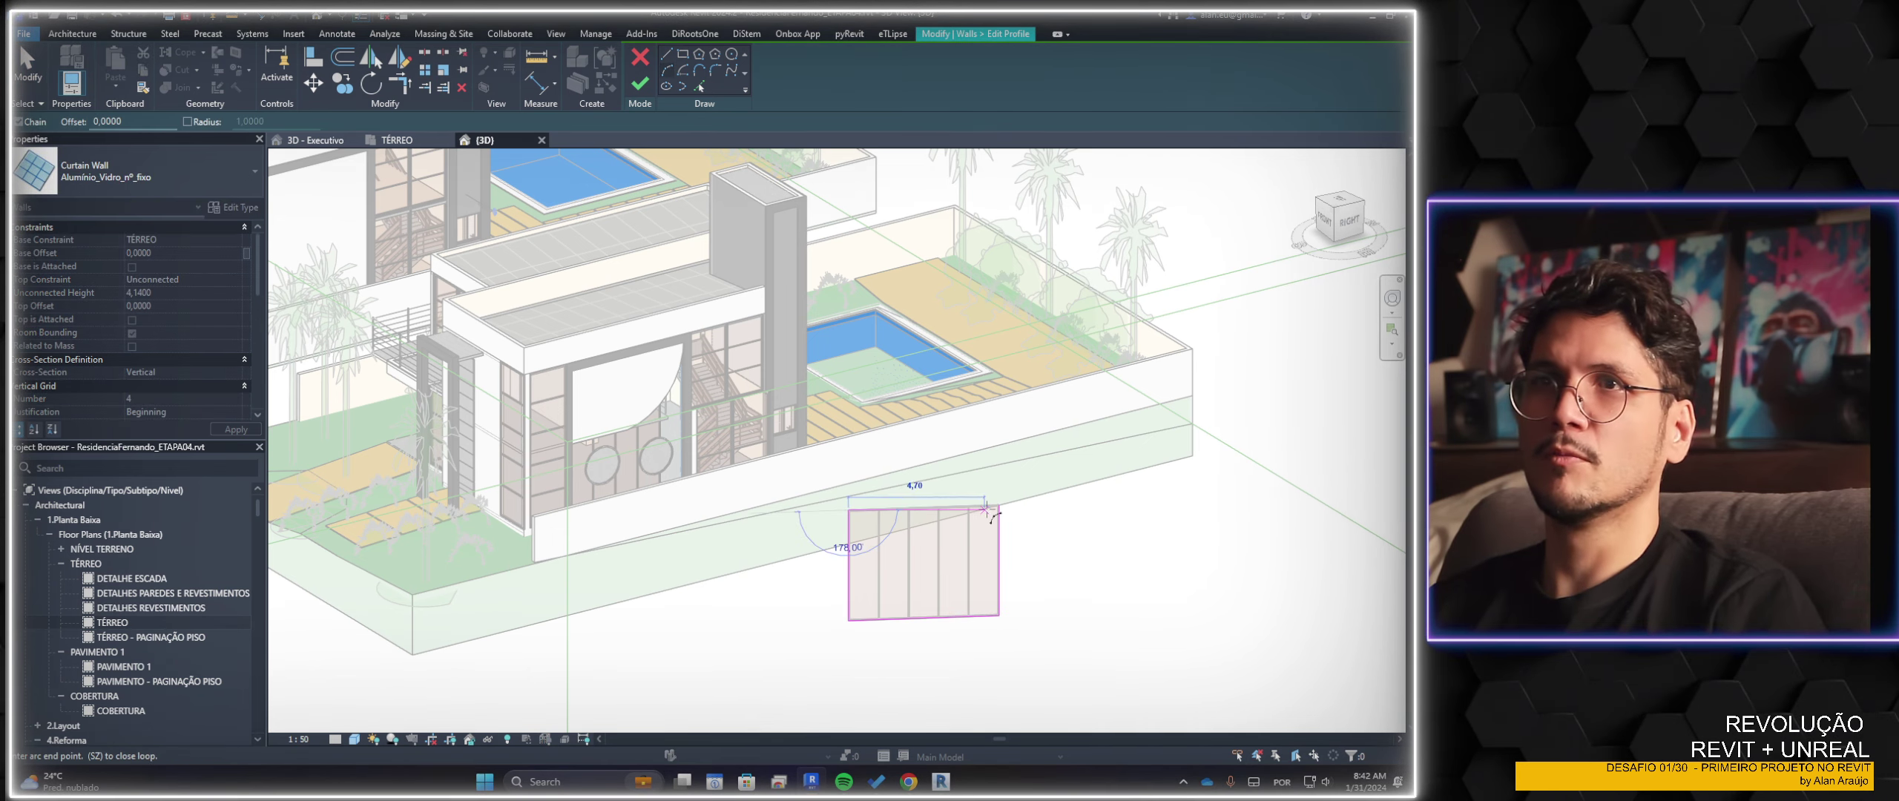
click(955, 454)
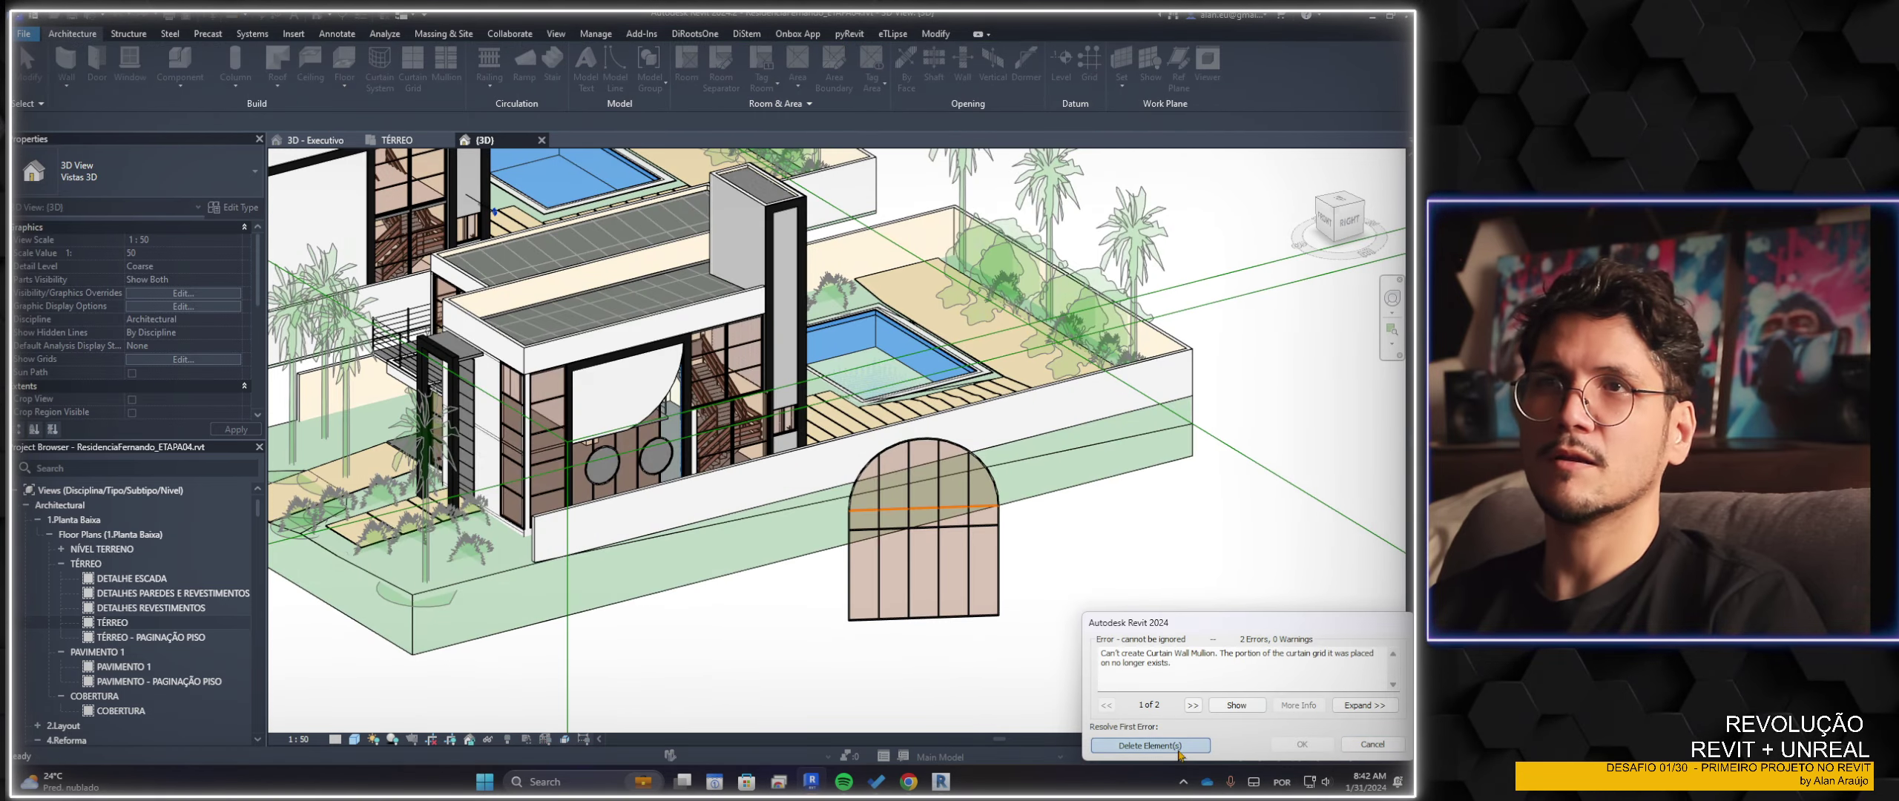
click(1150, 746)
shift+middle_drag(1187, 616, 1076, 594)
click(1004, 562)
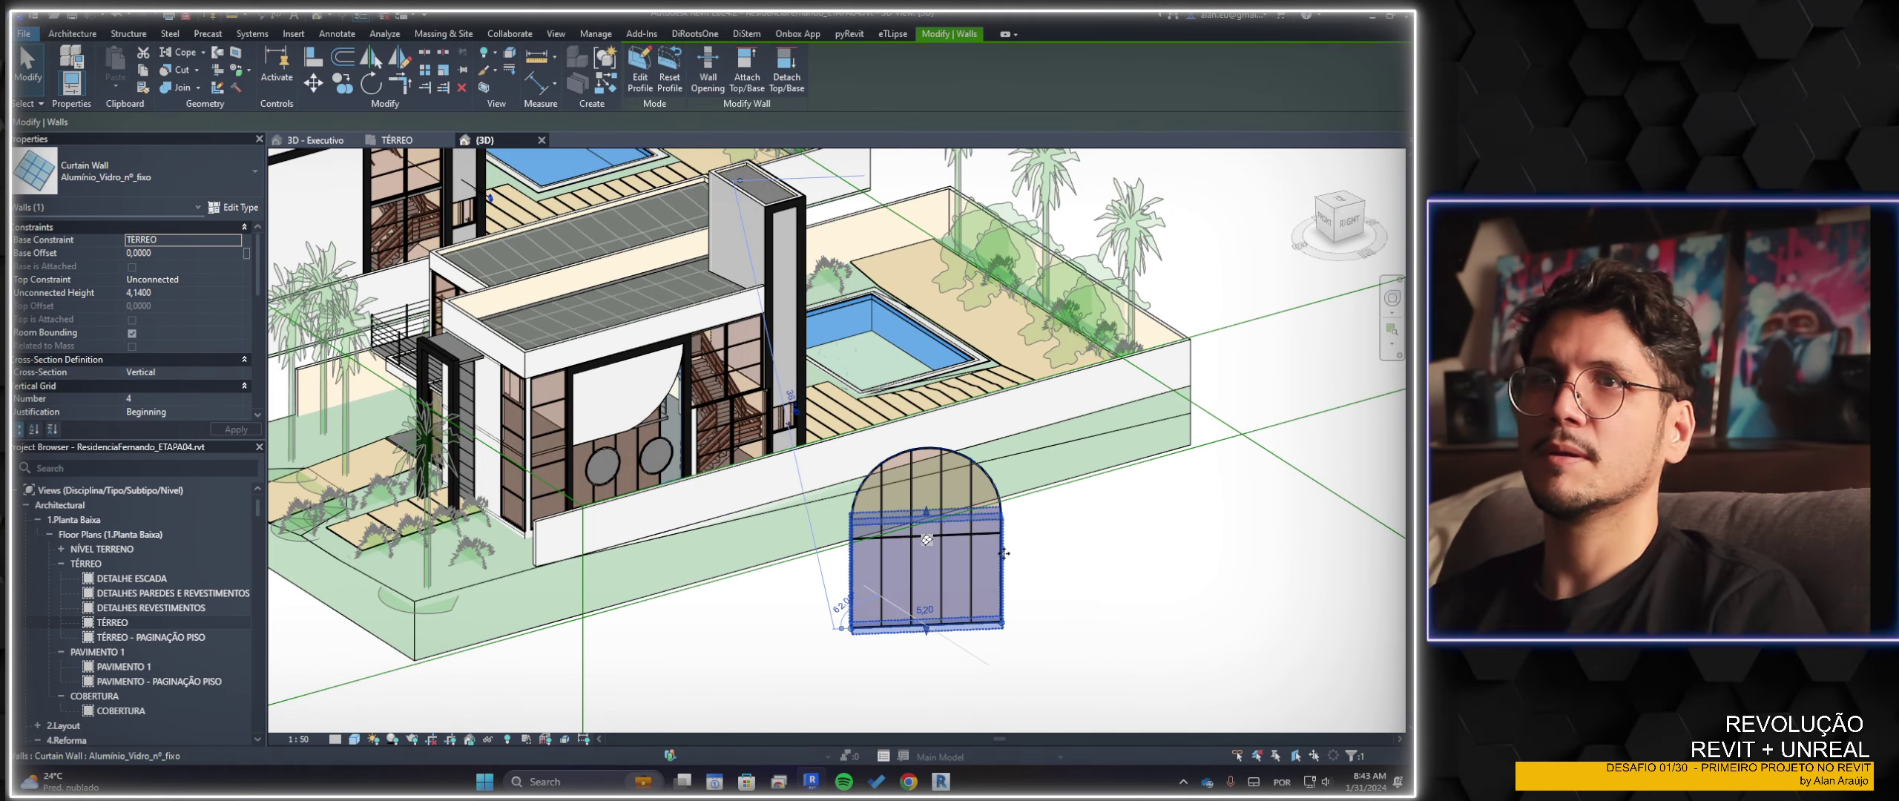
Sketch a rectangle and a circle inside the arched wall's profile as cutouts and finish it
click(640, 74)
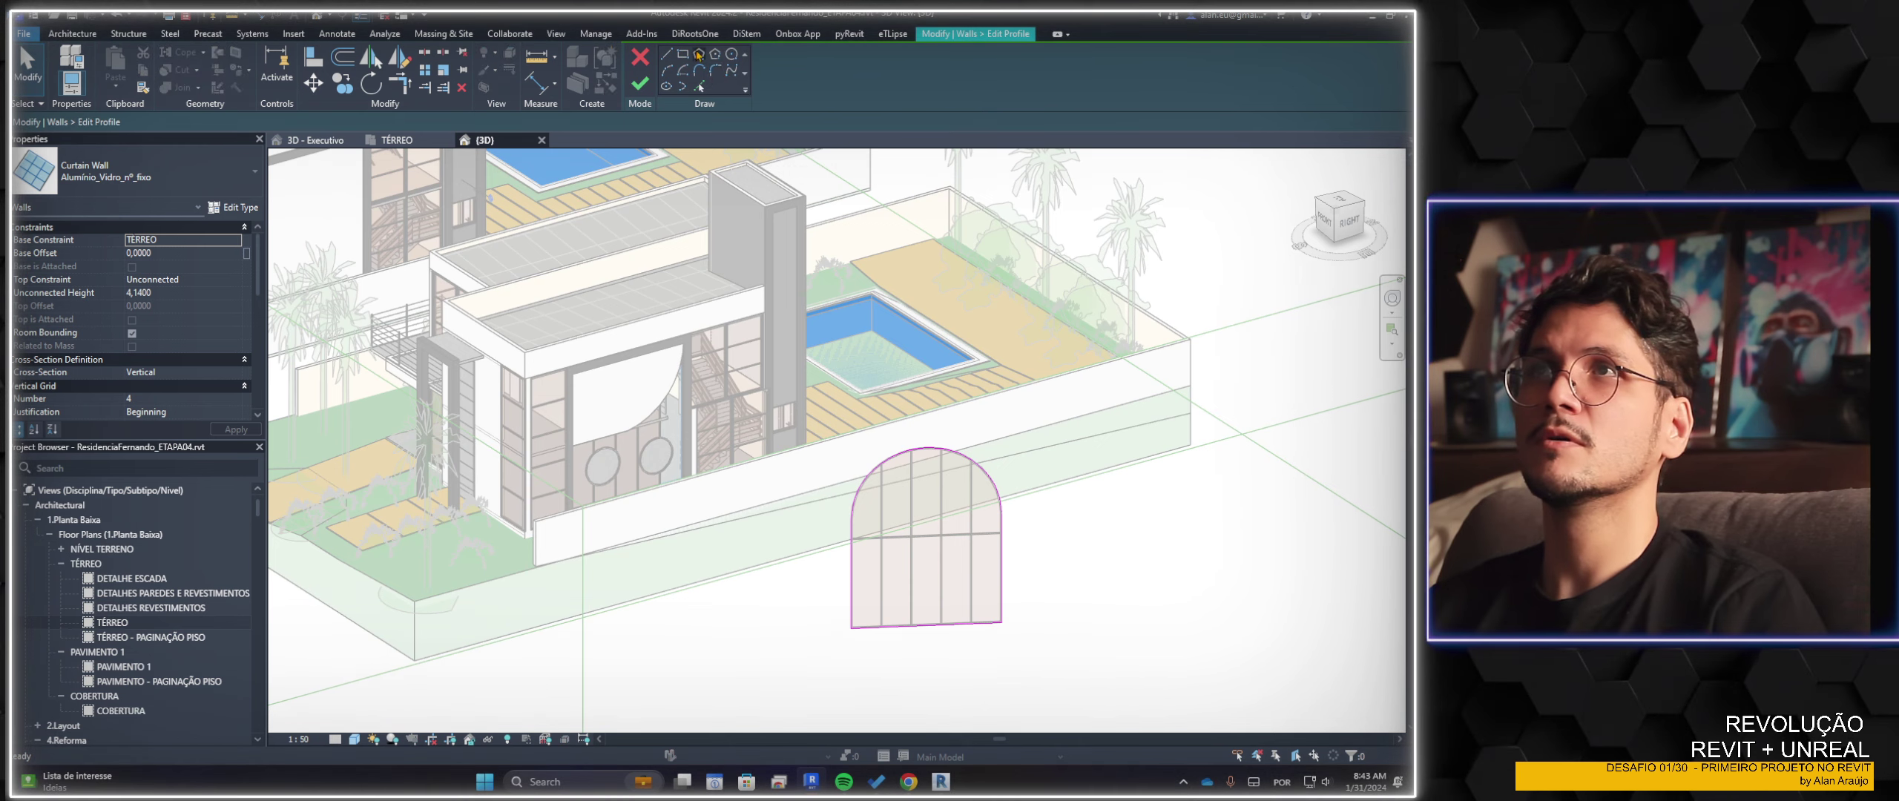
click(682, 54)
click(876, 508)
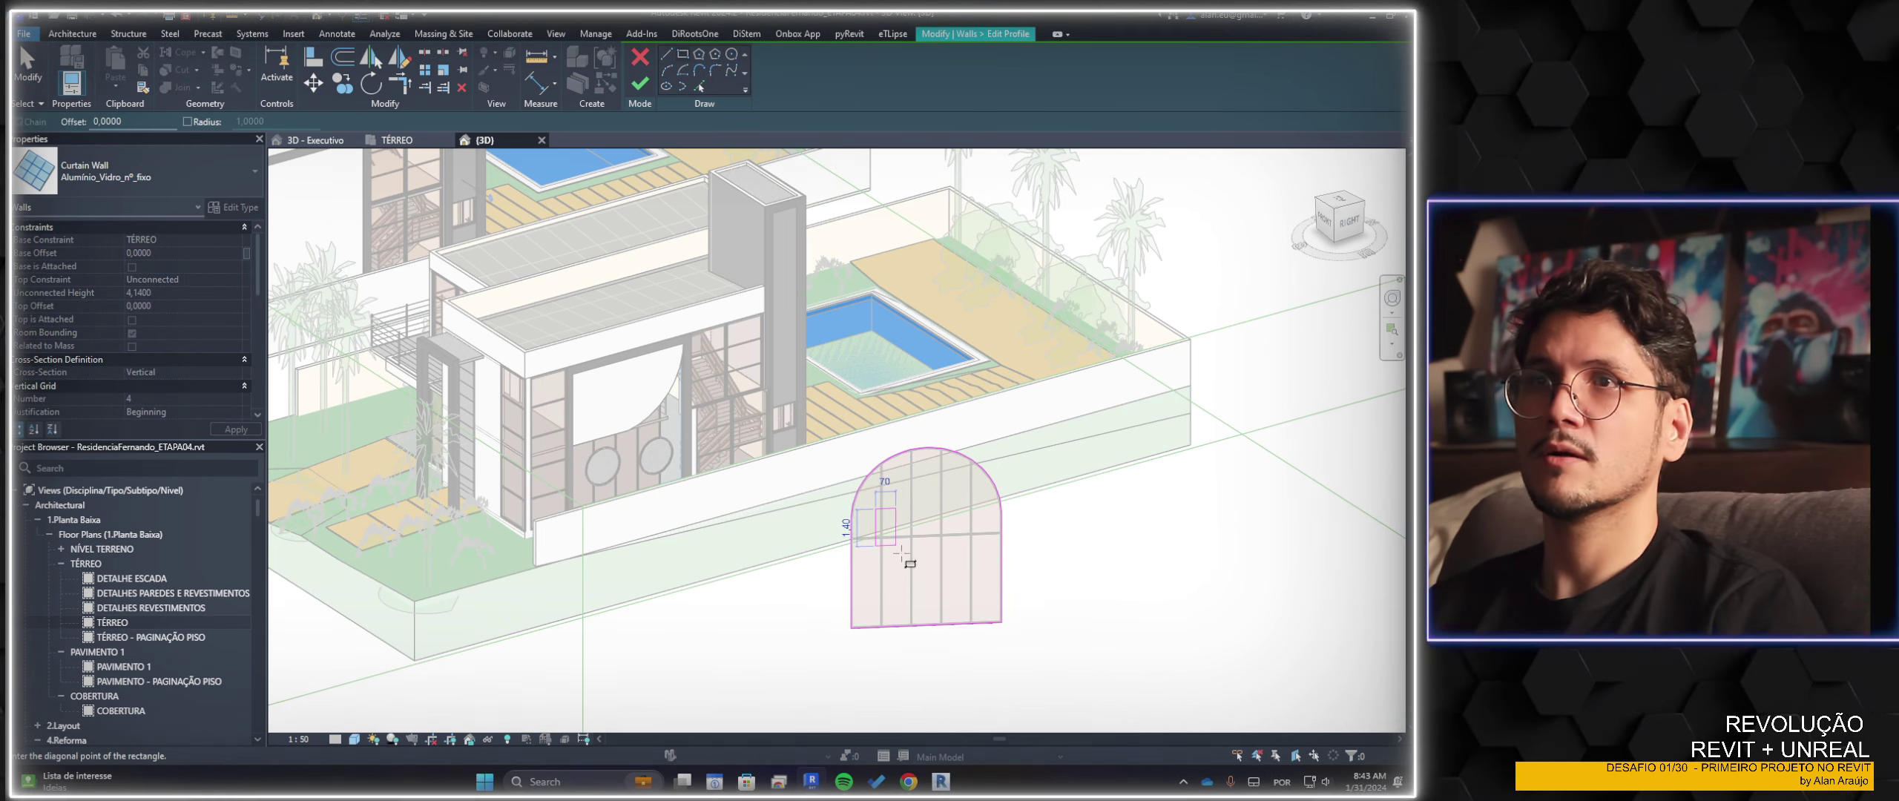
click(930, 580)
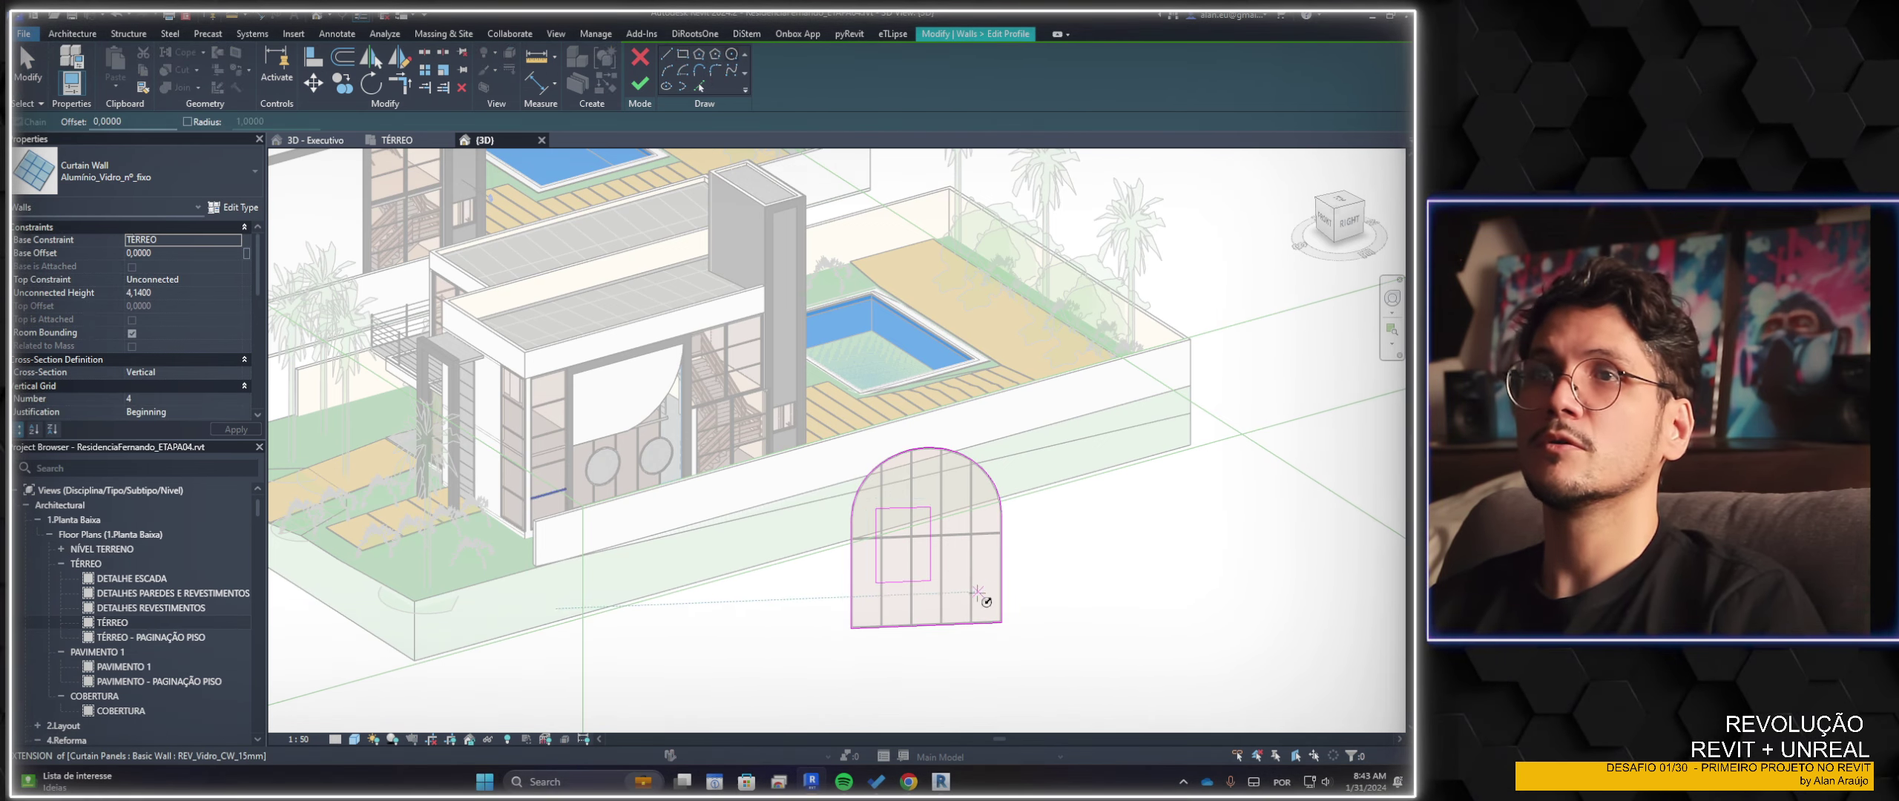
click(731, 54)
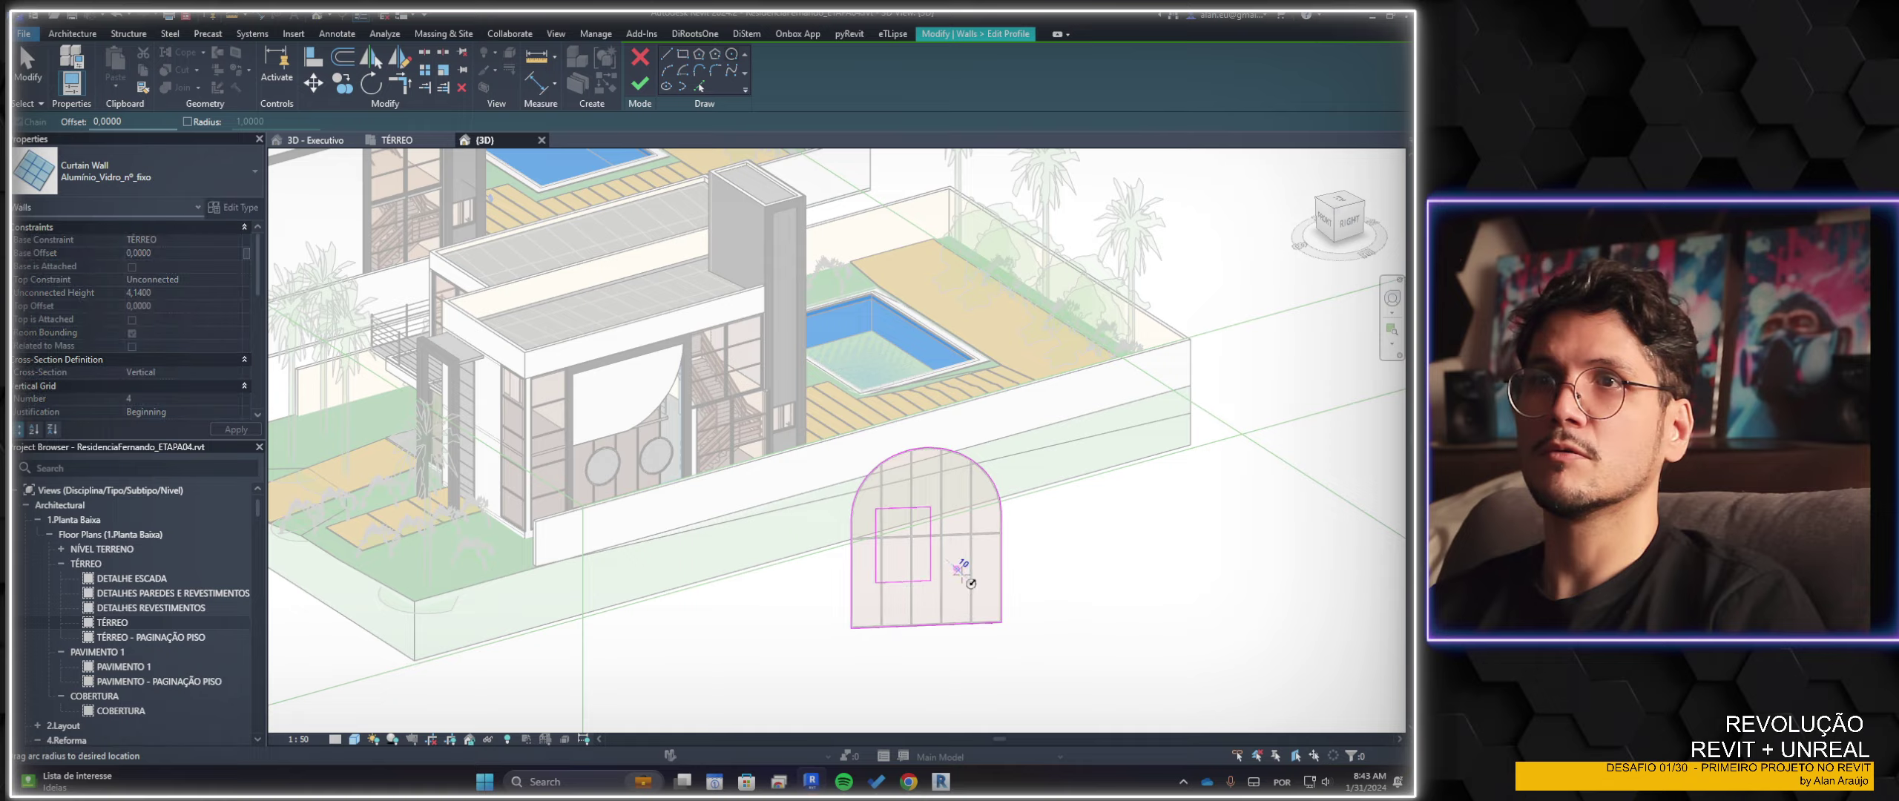
click(639, 83)
mouse_move(1087, 595)
shift+middle_down()
mouse_move(1083, 570)
mouse_move(1046, 586)
shift+middle_up()
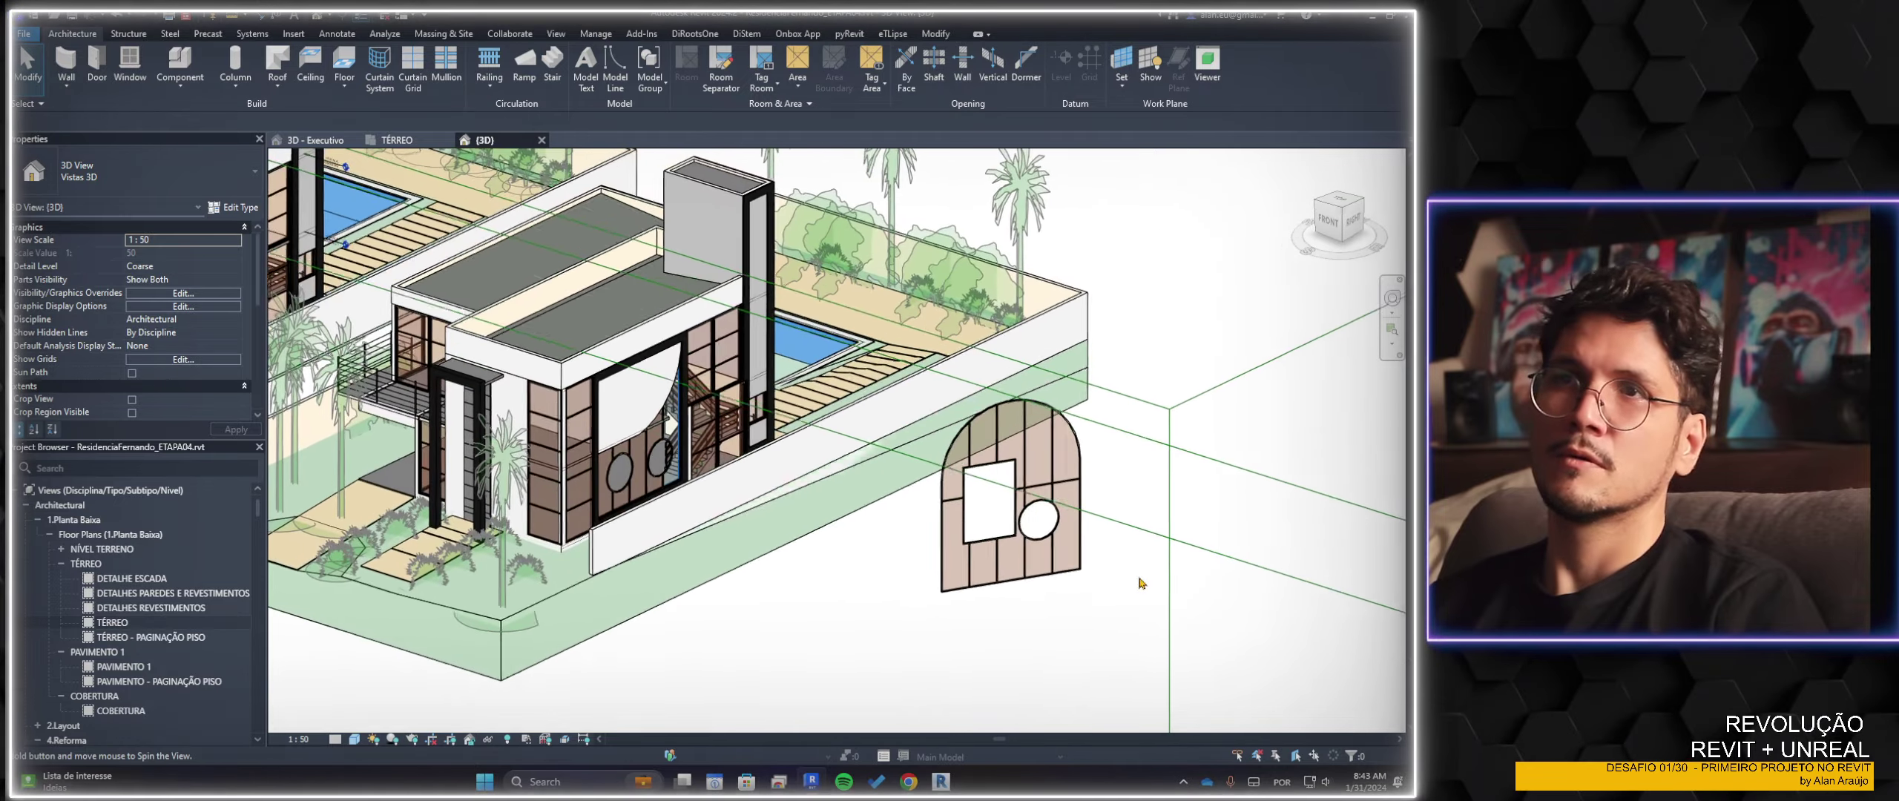
Deselect the arched wall, then select and delete the facade opening's curtain wall
click(1019, 588)
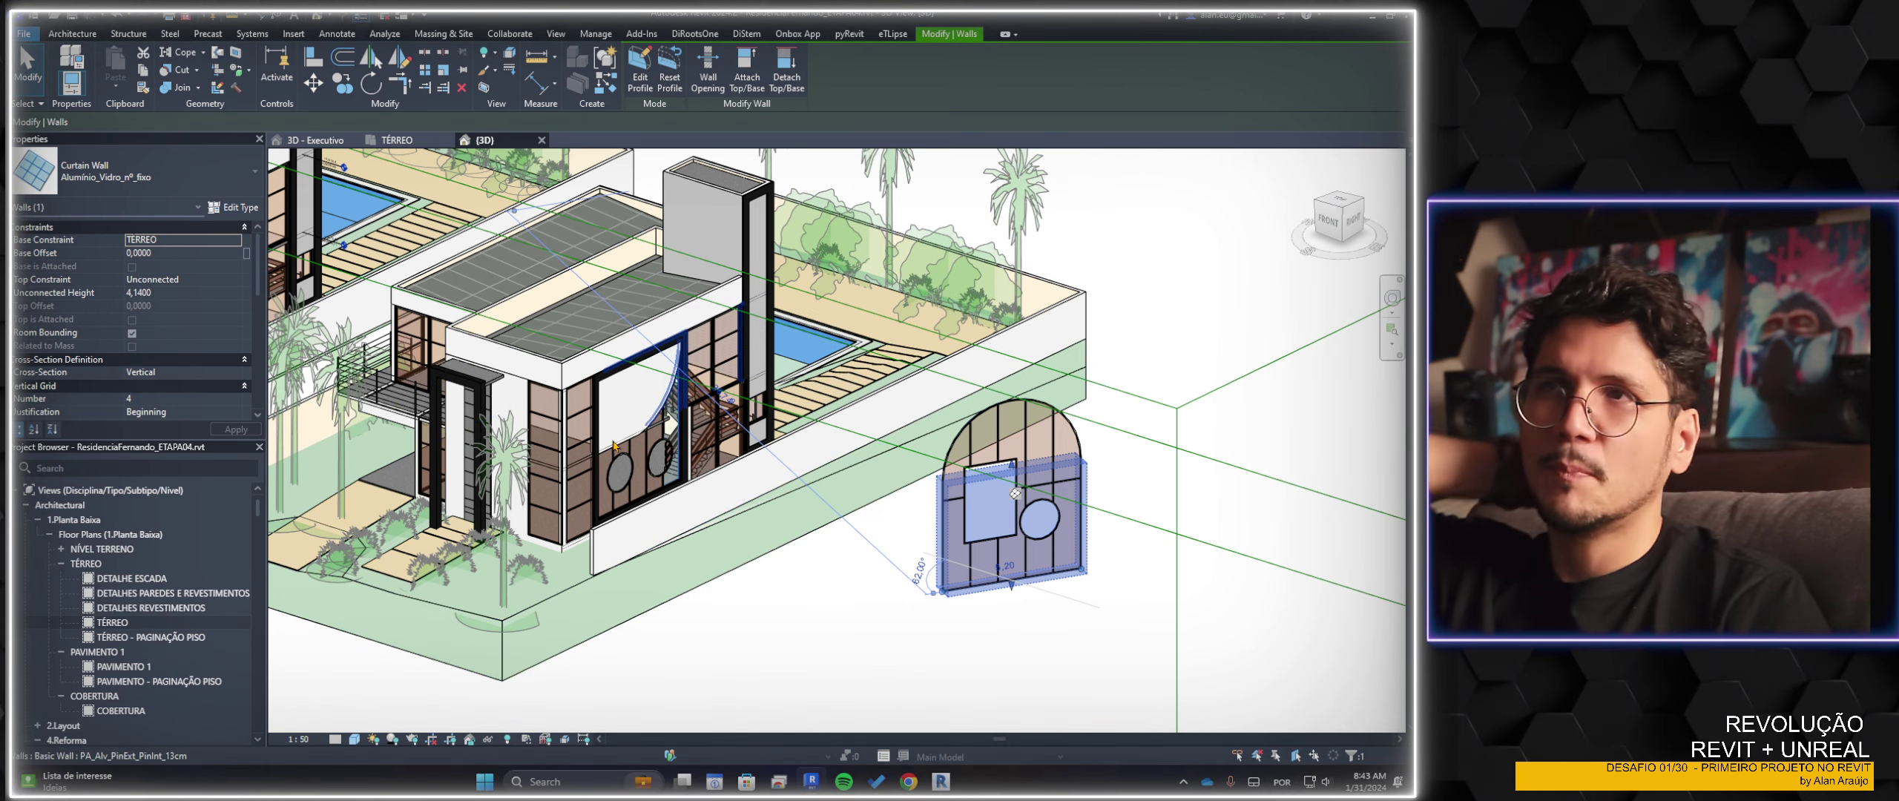
key(Escape)
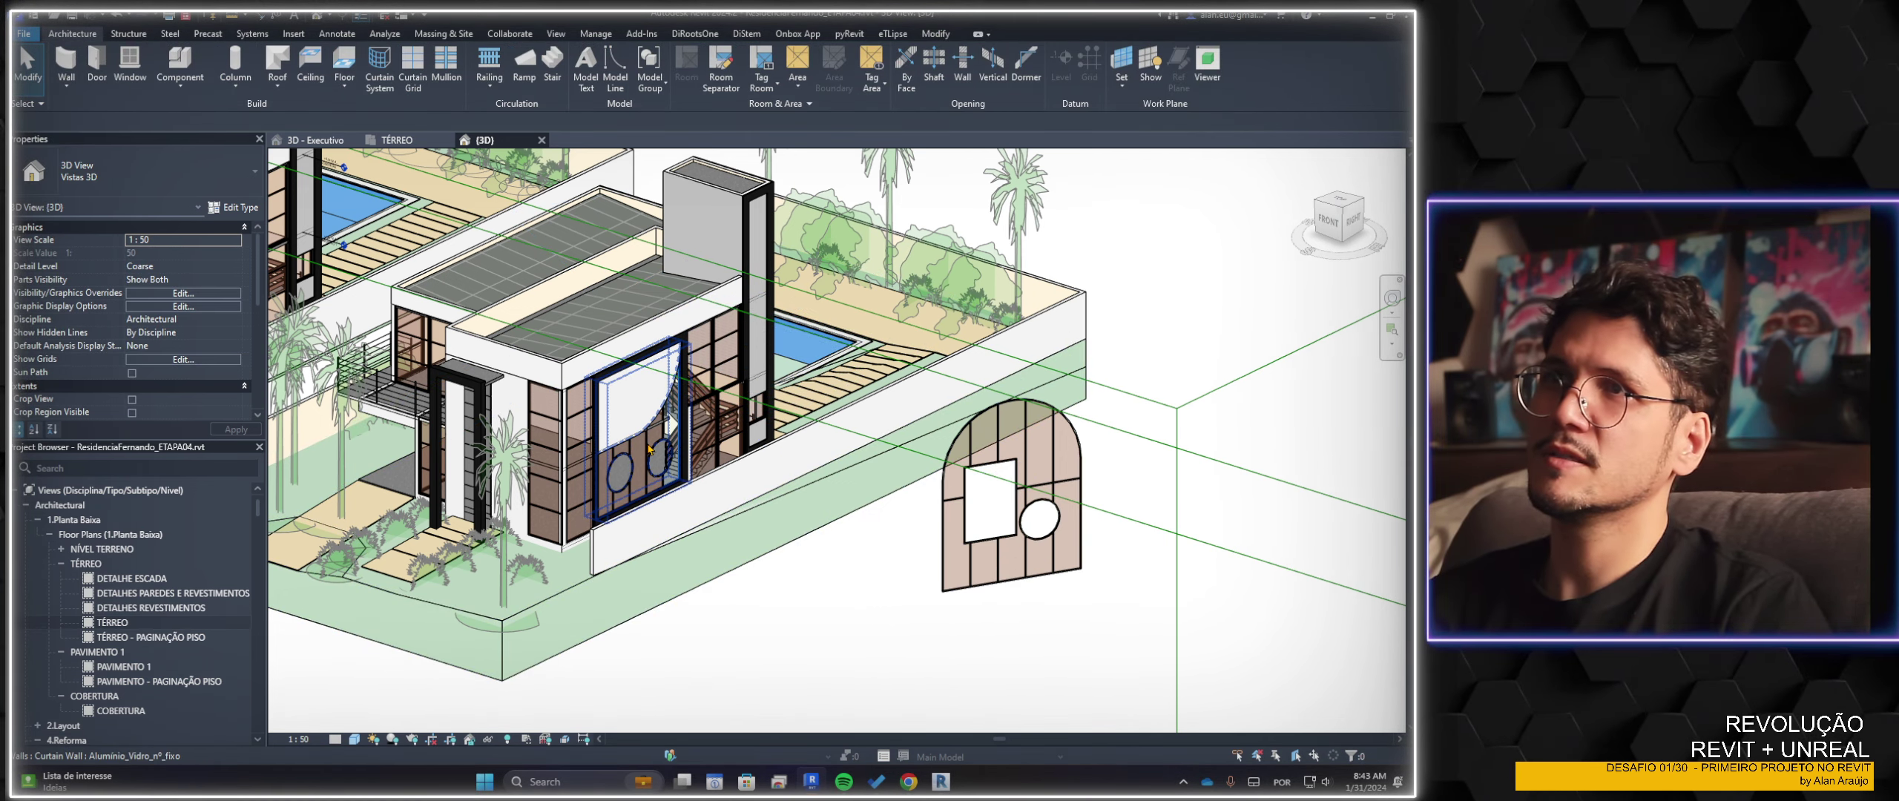
click(648, 448)
key(Delete)
Pan to the arched wall, start and cancel Curtain Grid, then move in closer
middle_drag(990, 644, 852, 644)
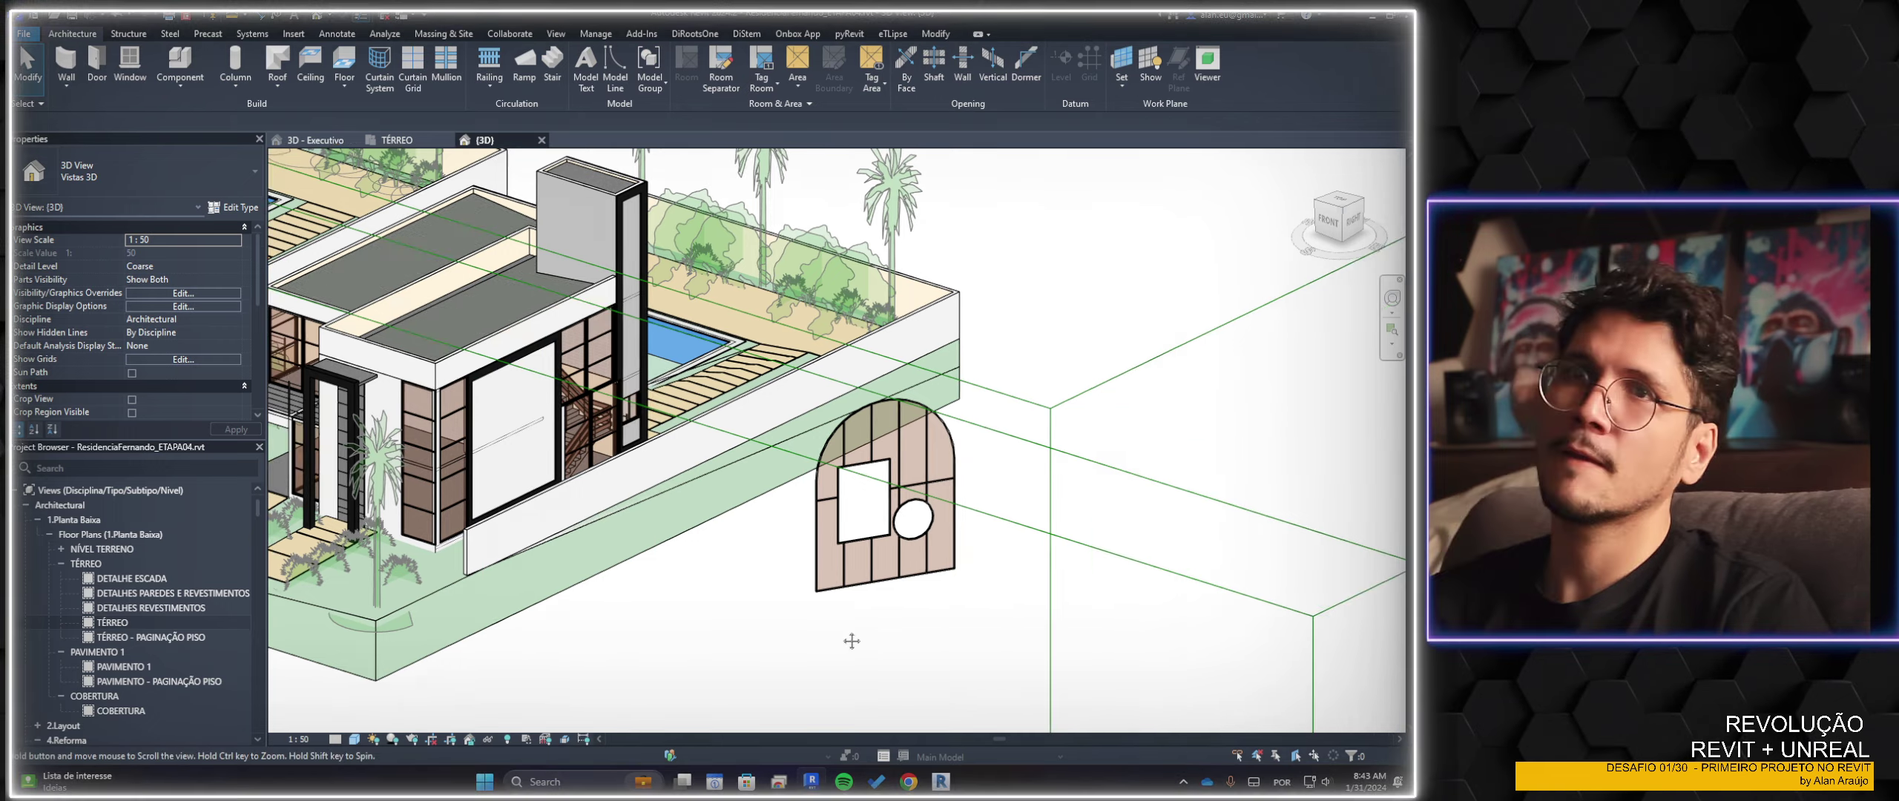
middle_drag(811, 430, 653, 391)
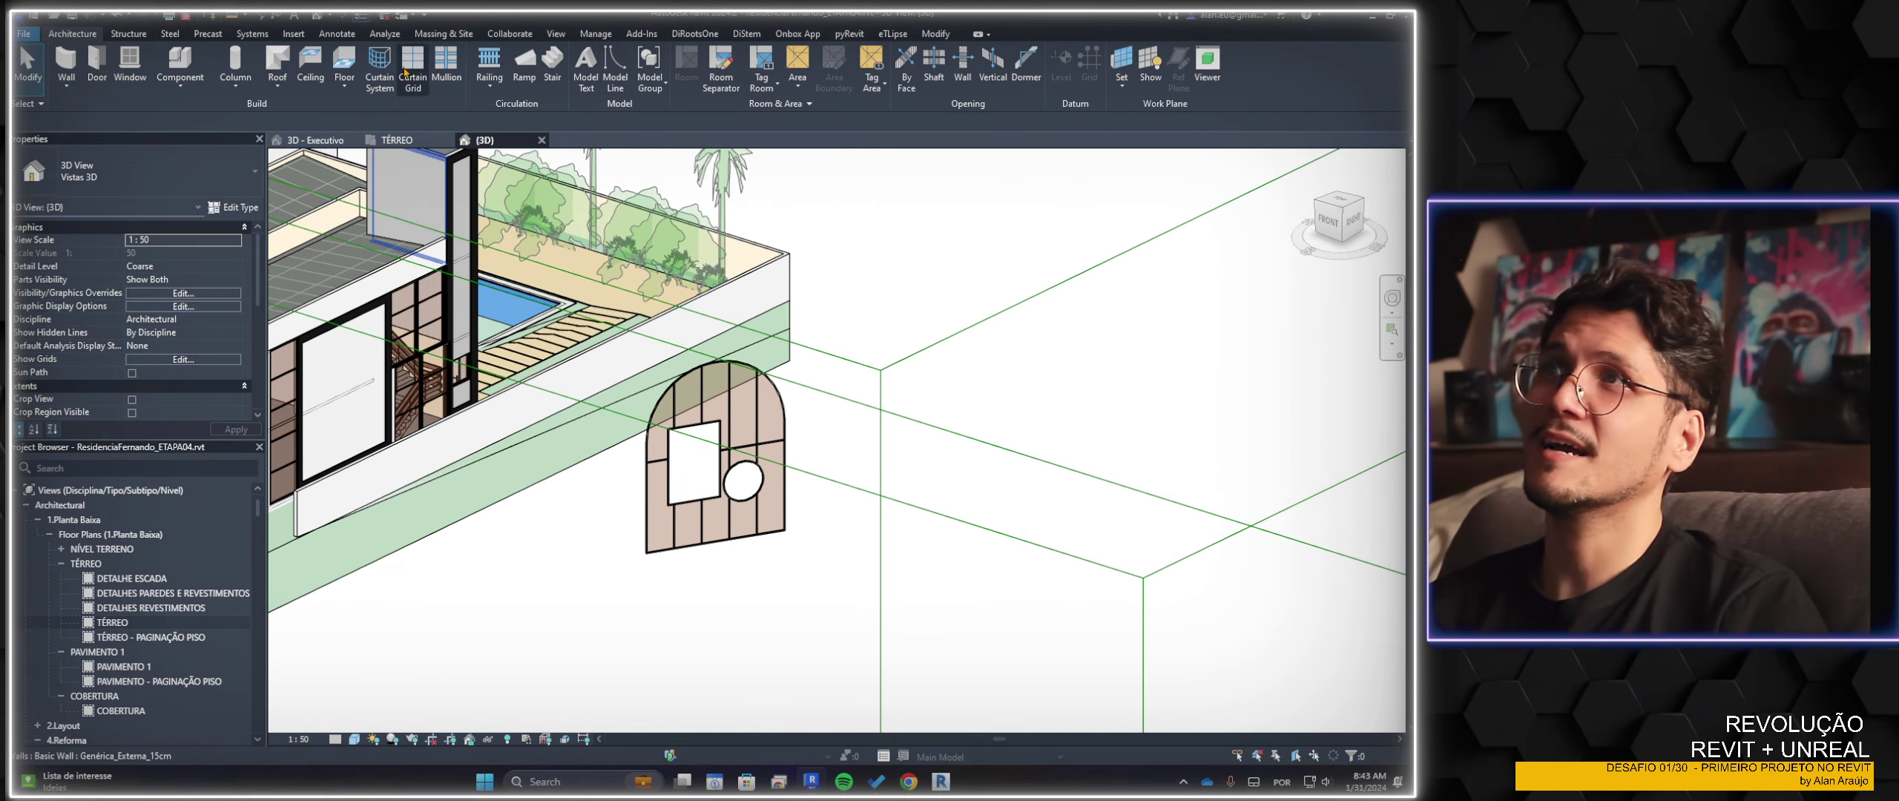
click(413, 63)
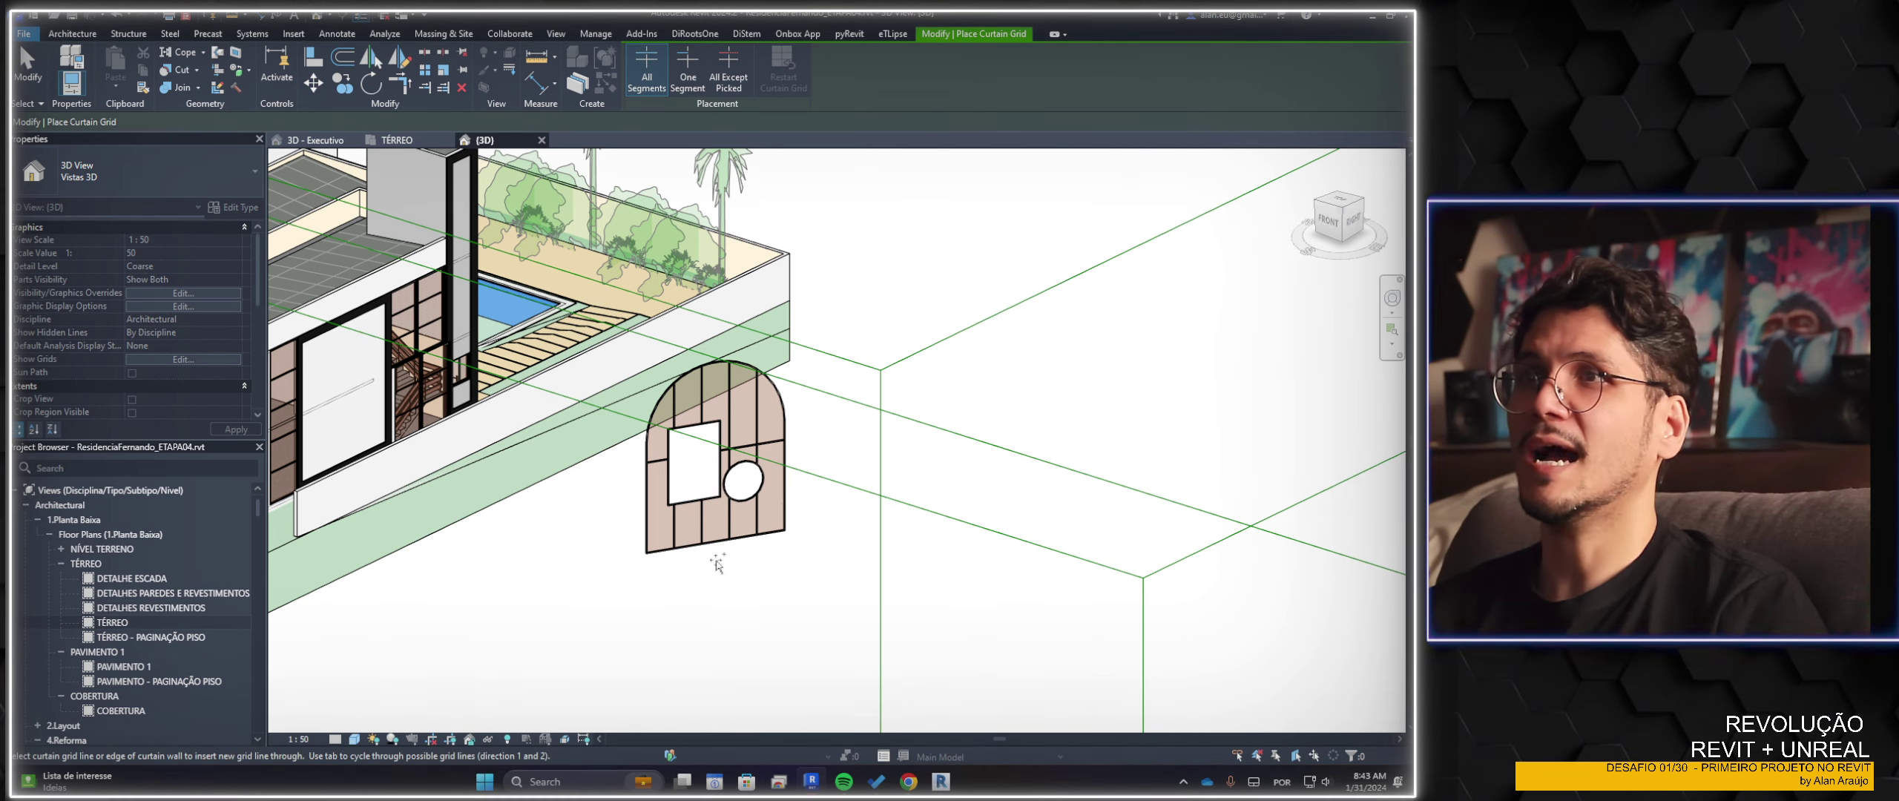
scroll(714, 542, up, 3)
key(Escape)
key(Escape)
middle_drag(881, 551, 764, 587)
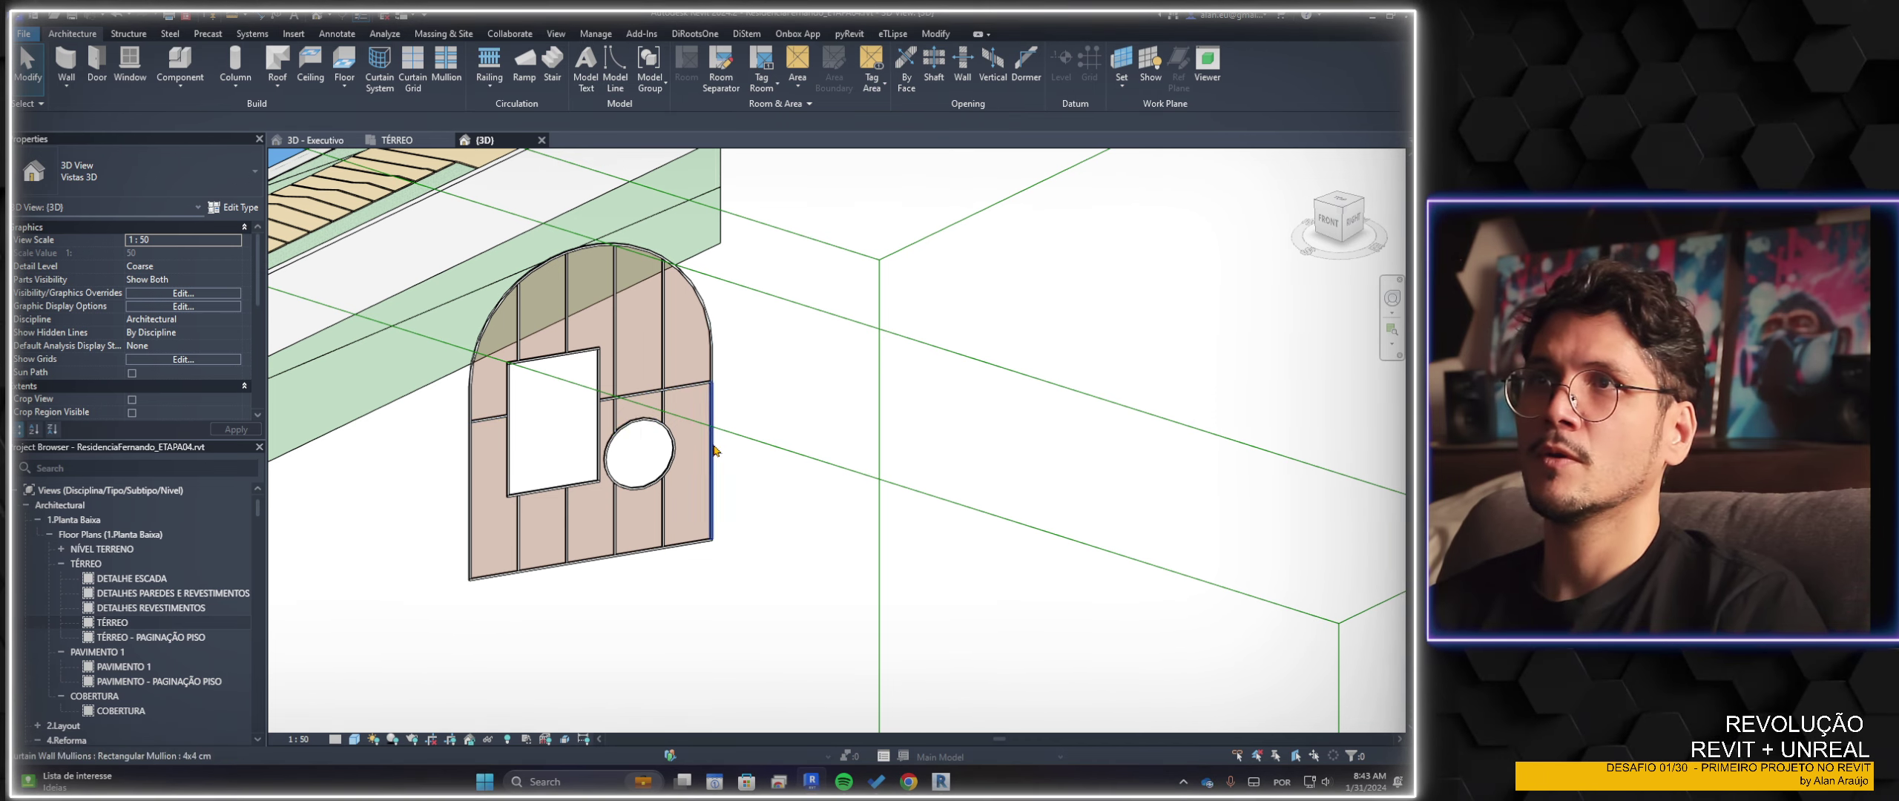
Edit the arched curtain wall's profile to remove its rectangular and circular openings
click(673, 399)
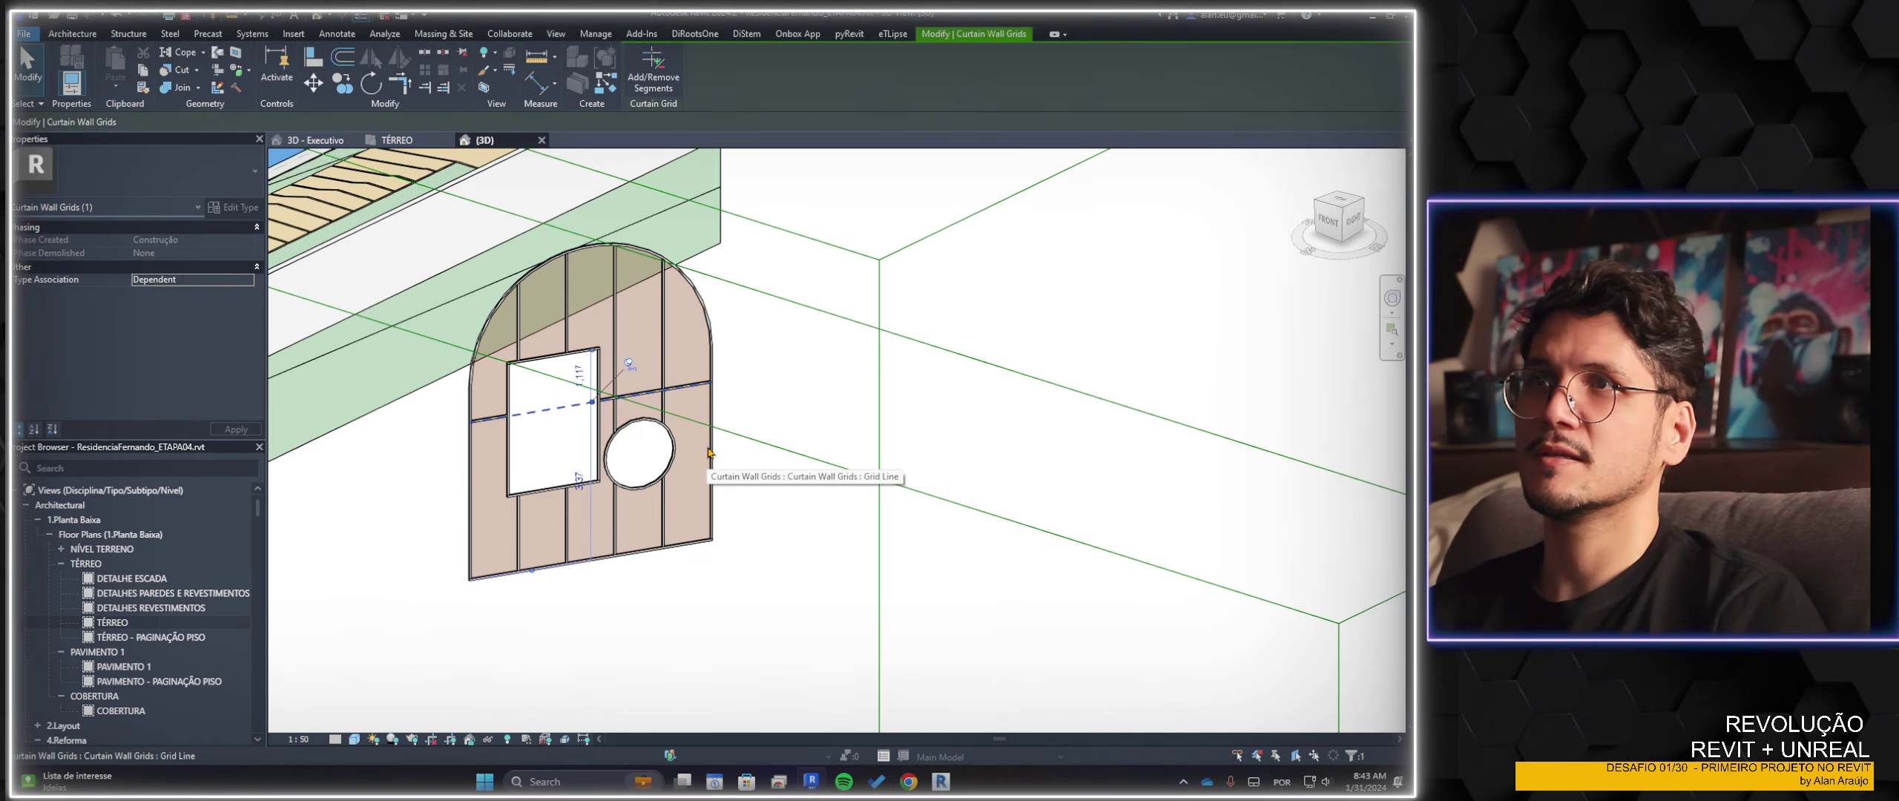
key(Tab)
click(673, 399)
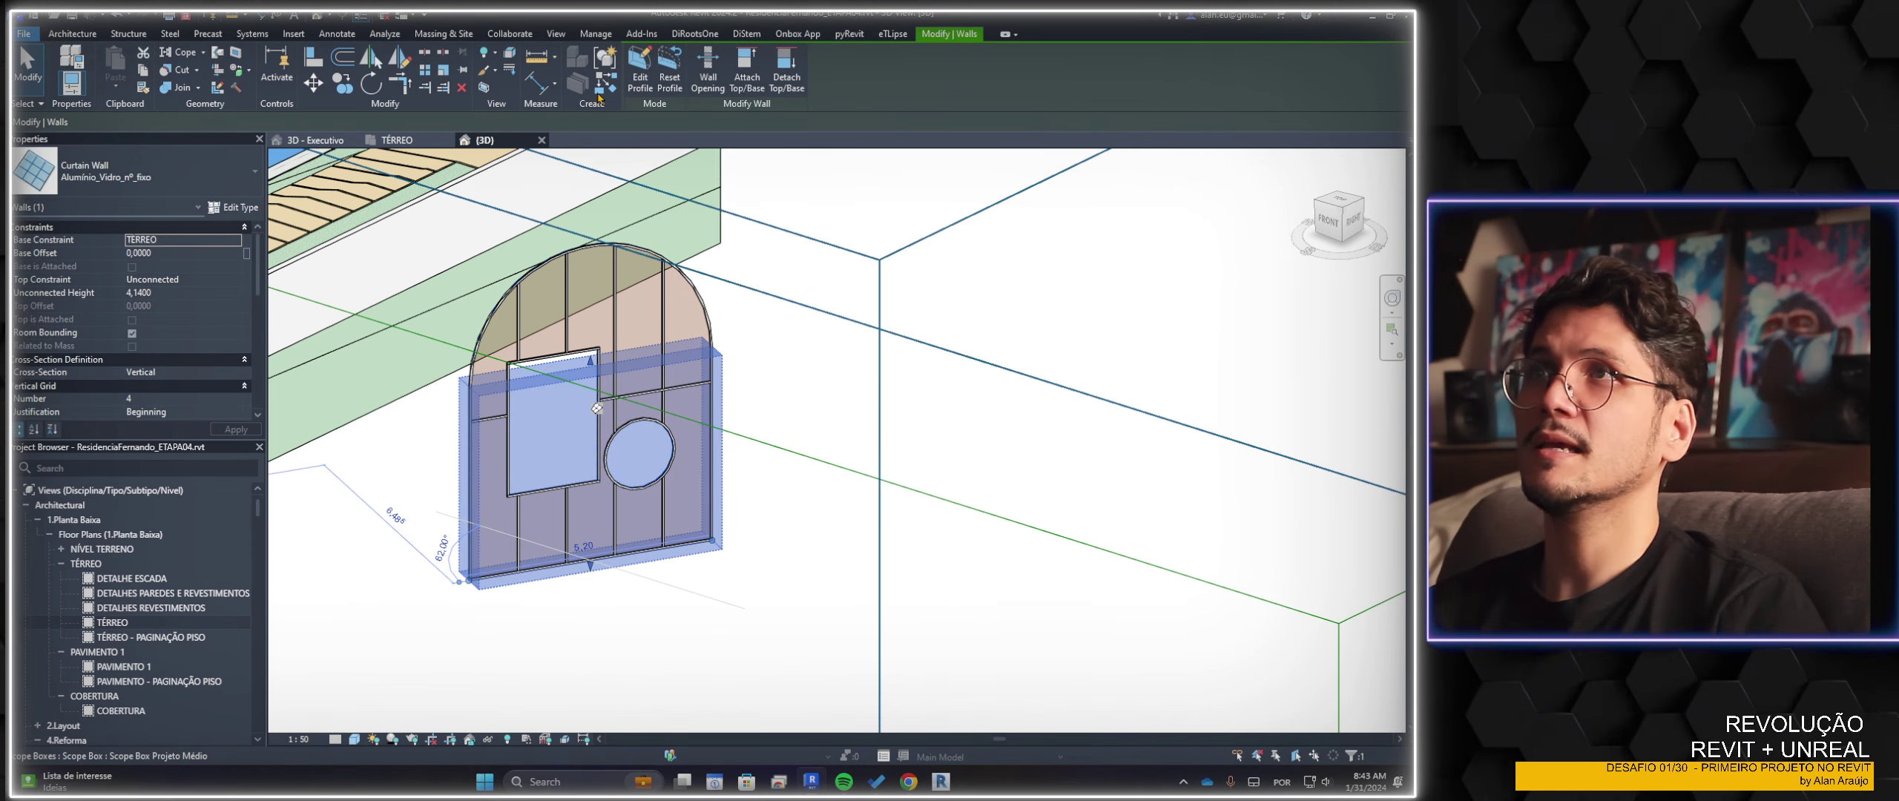
click(639, 74)
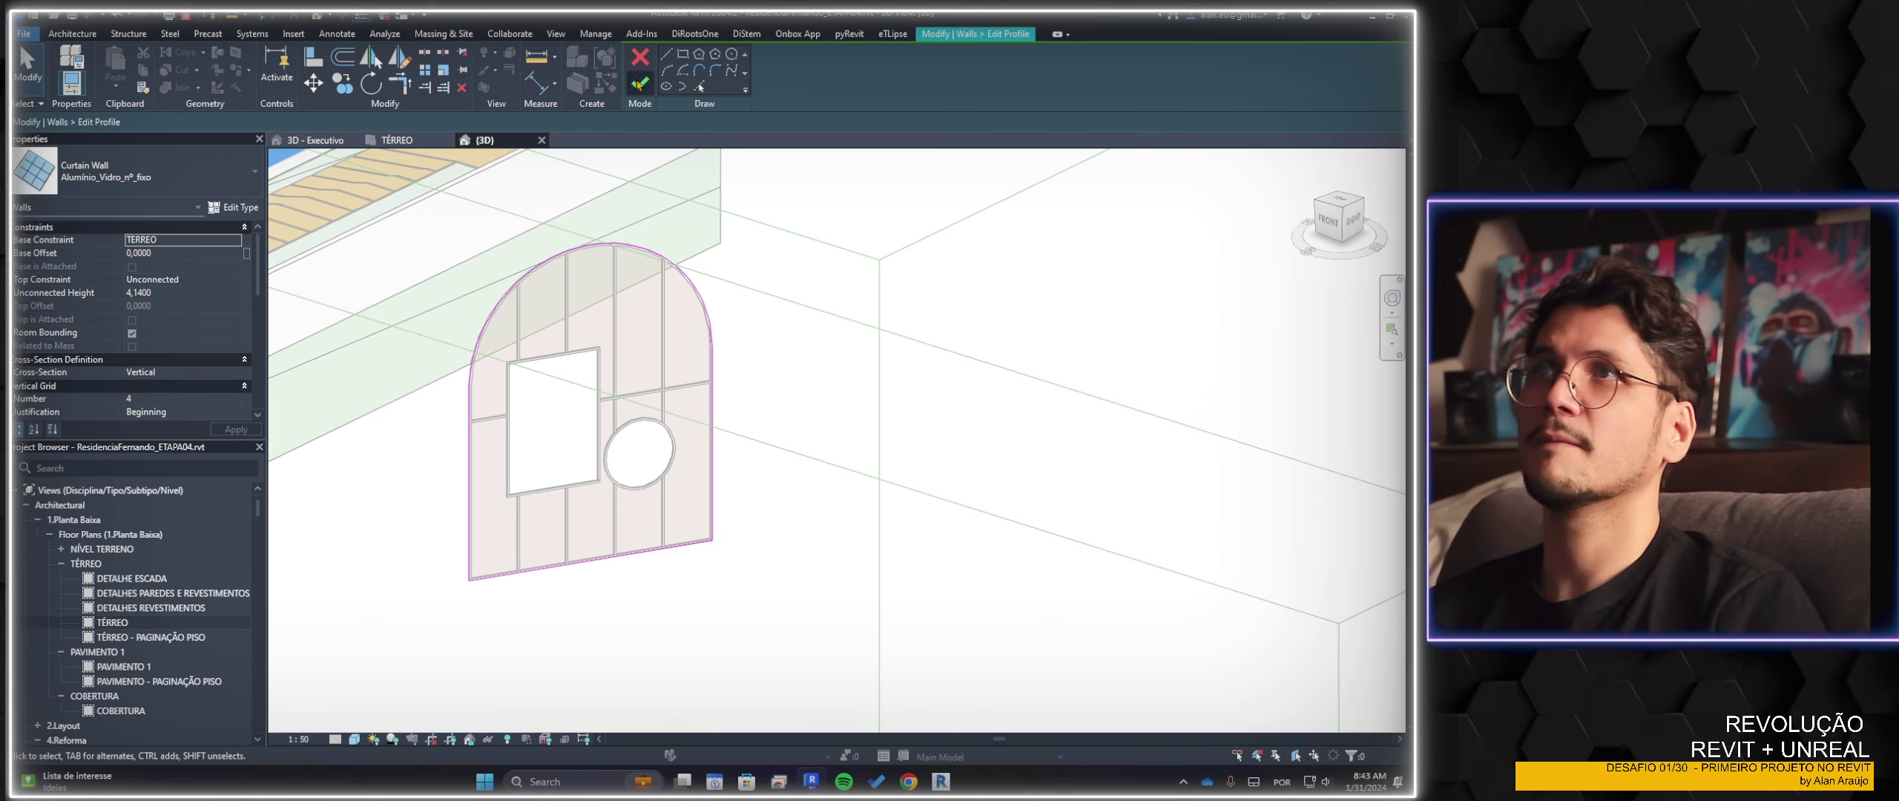
click(639, 83)
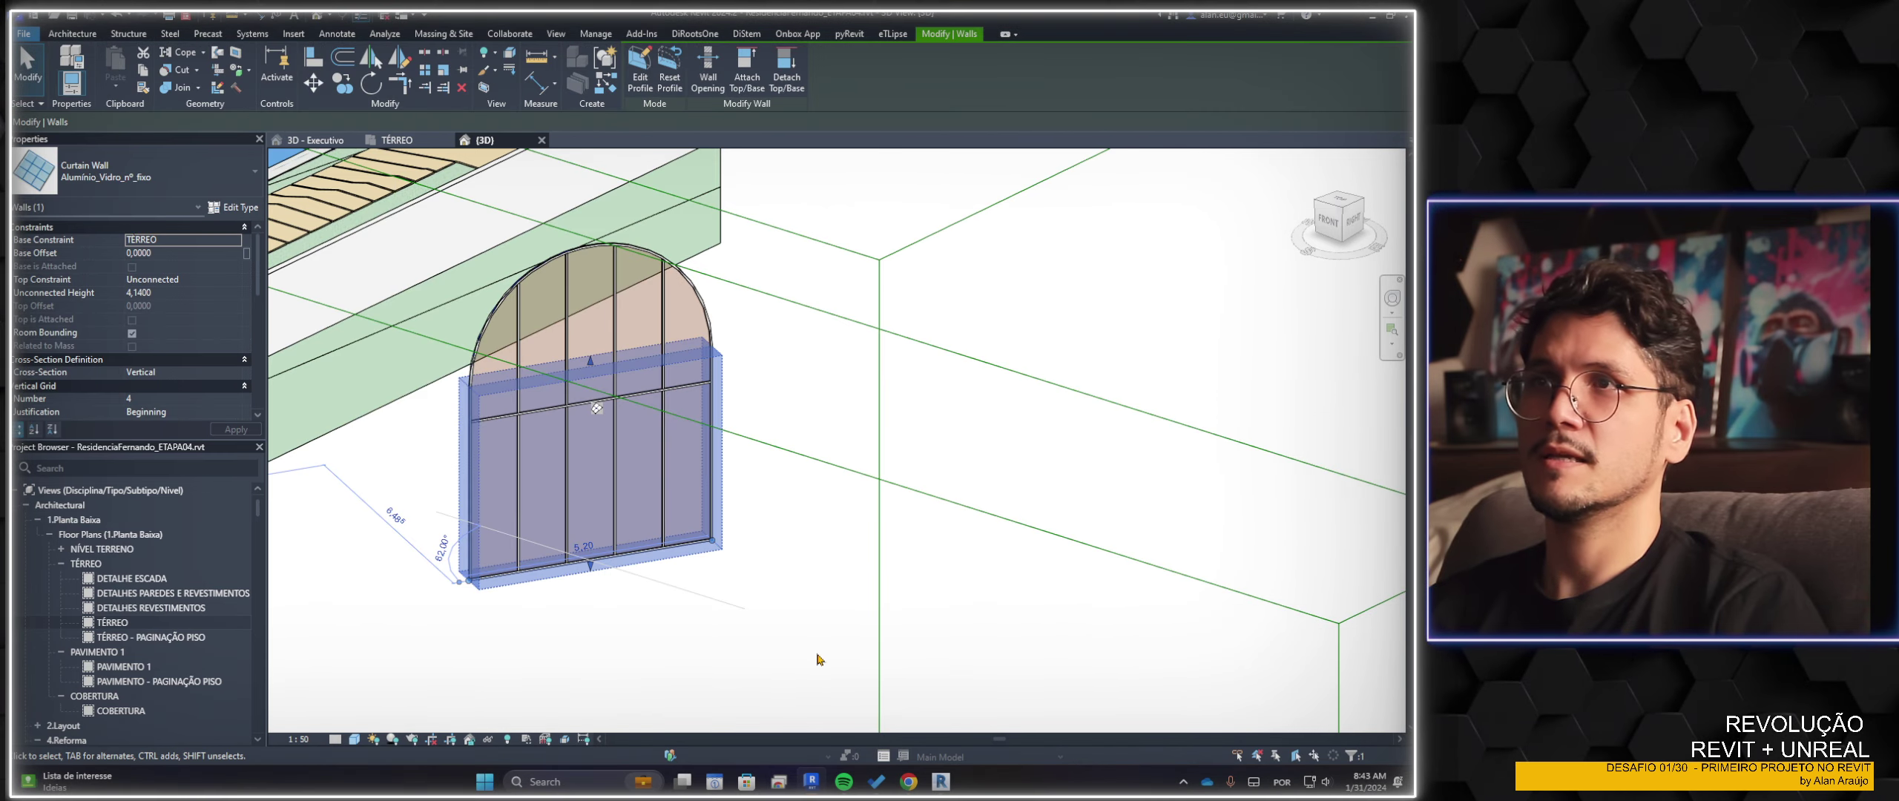
Deselect the wall and centre the view on the plain arched curtain wall
click(819, 659)
scroll(746, 509, up, 3)
scroll(810, 517, down, 1)
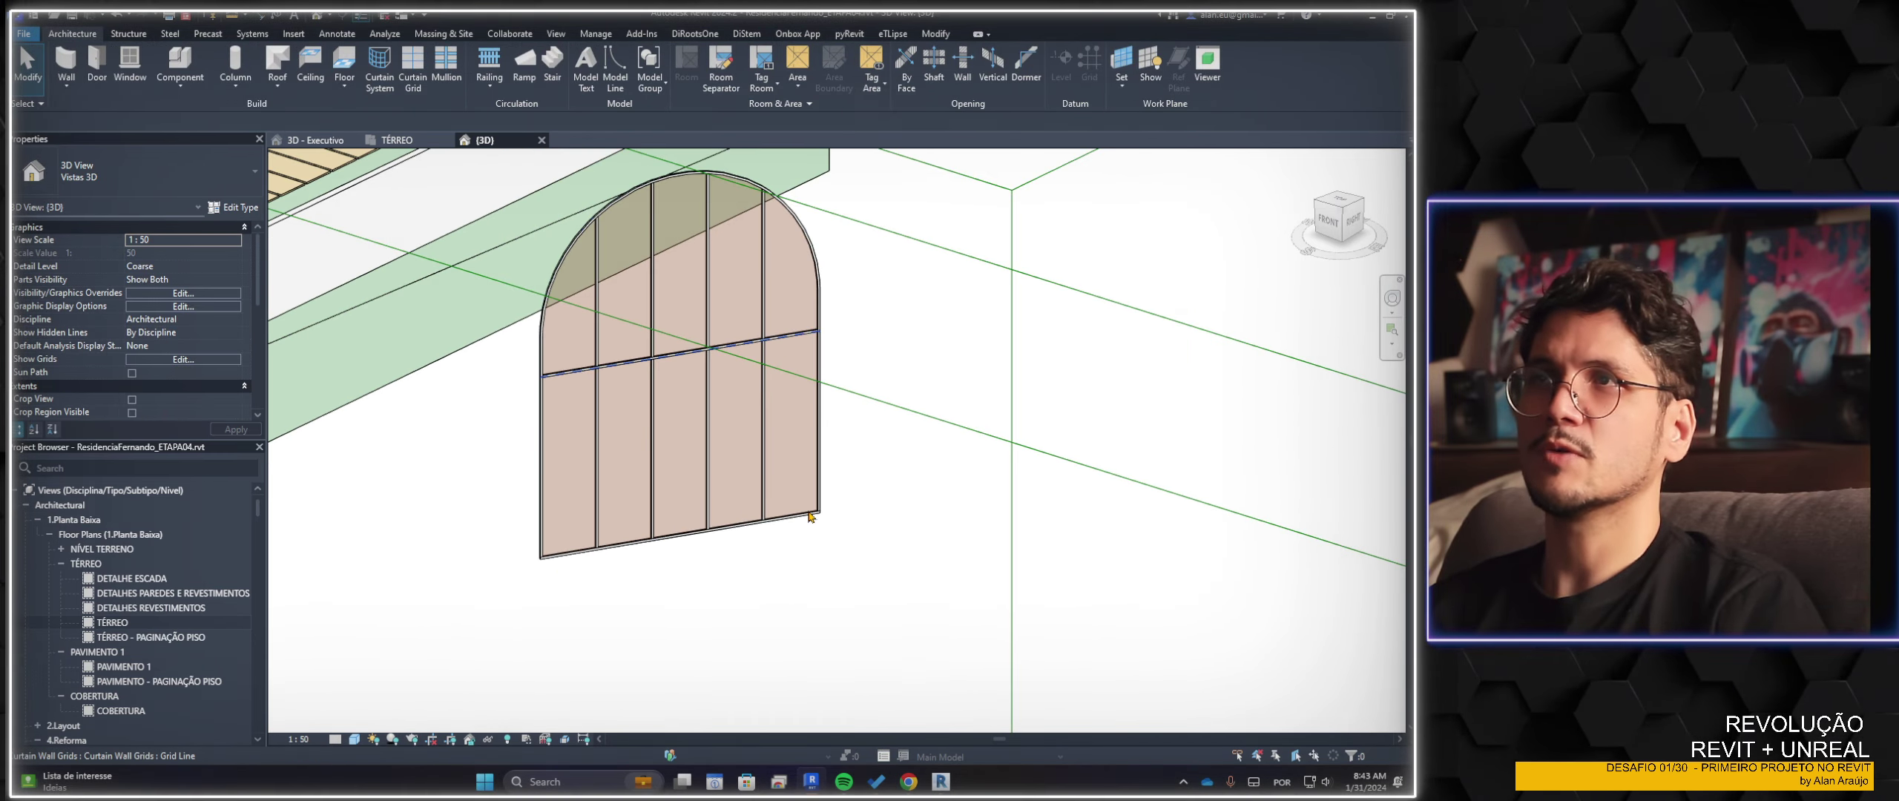
middle_drag(810, 517, 858, 584)
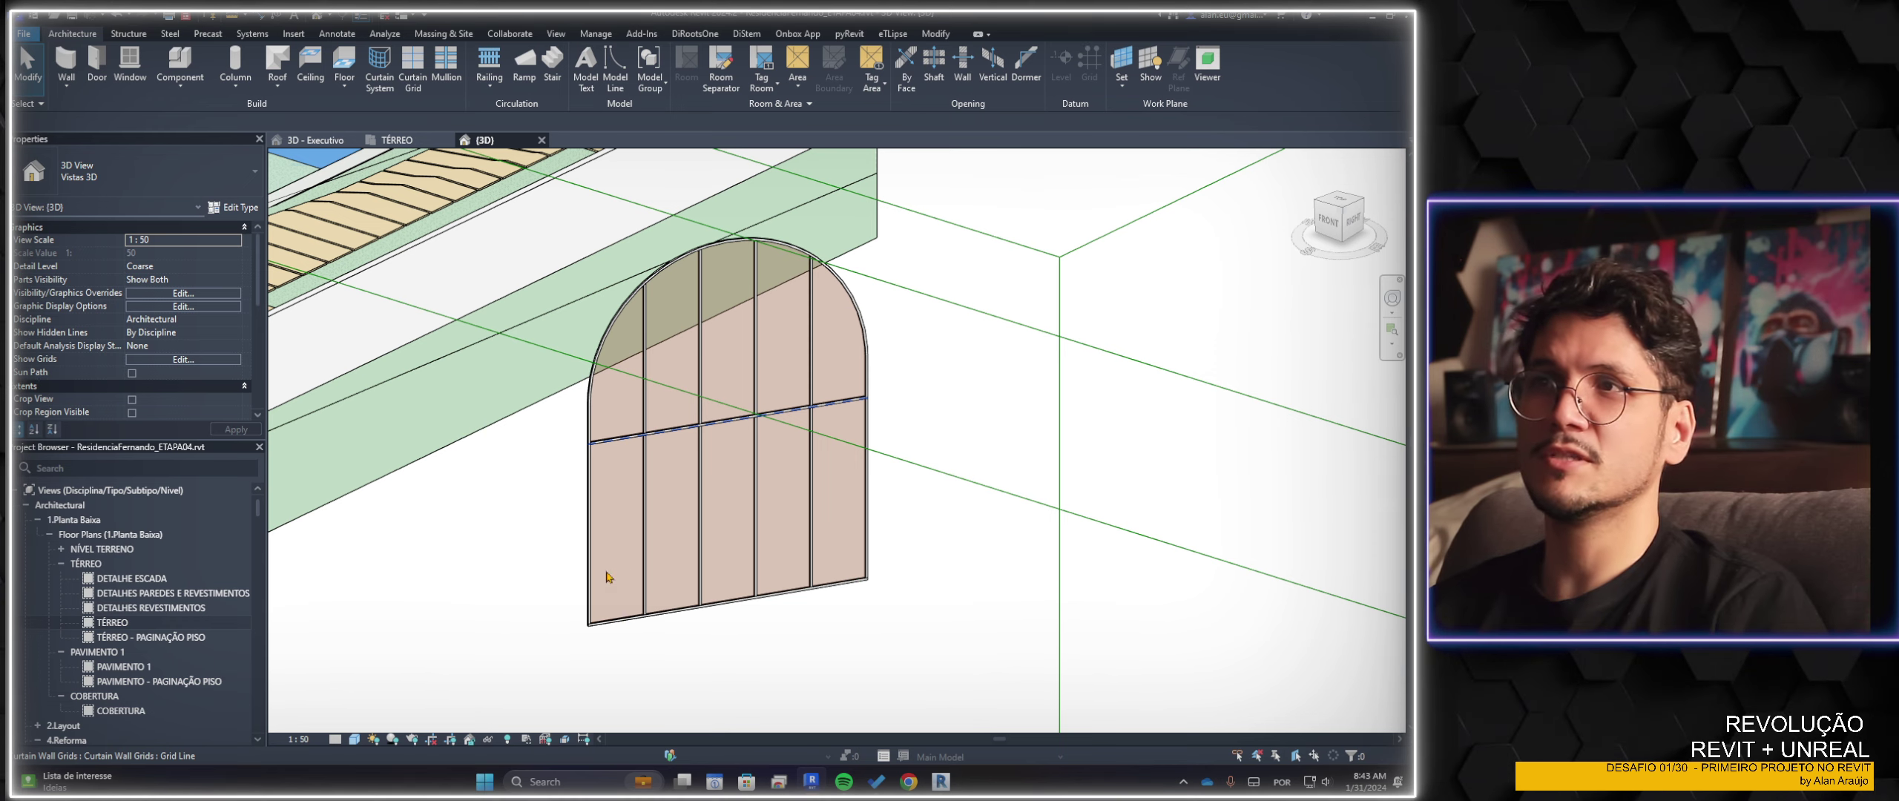
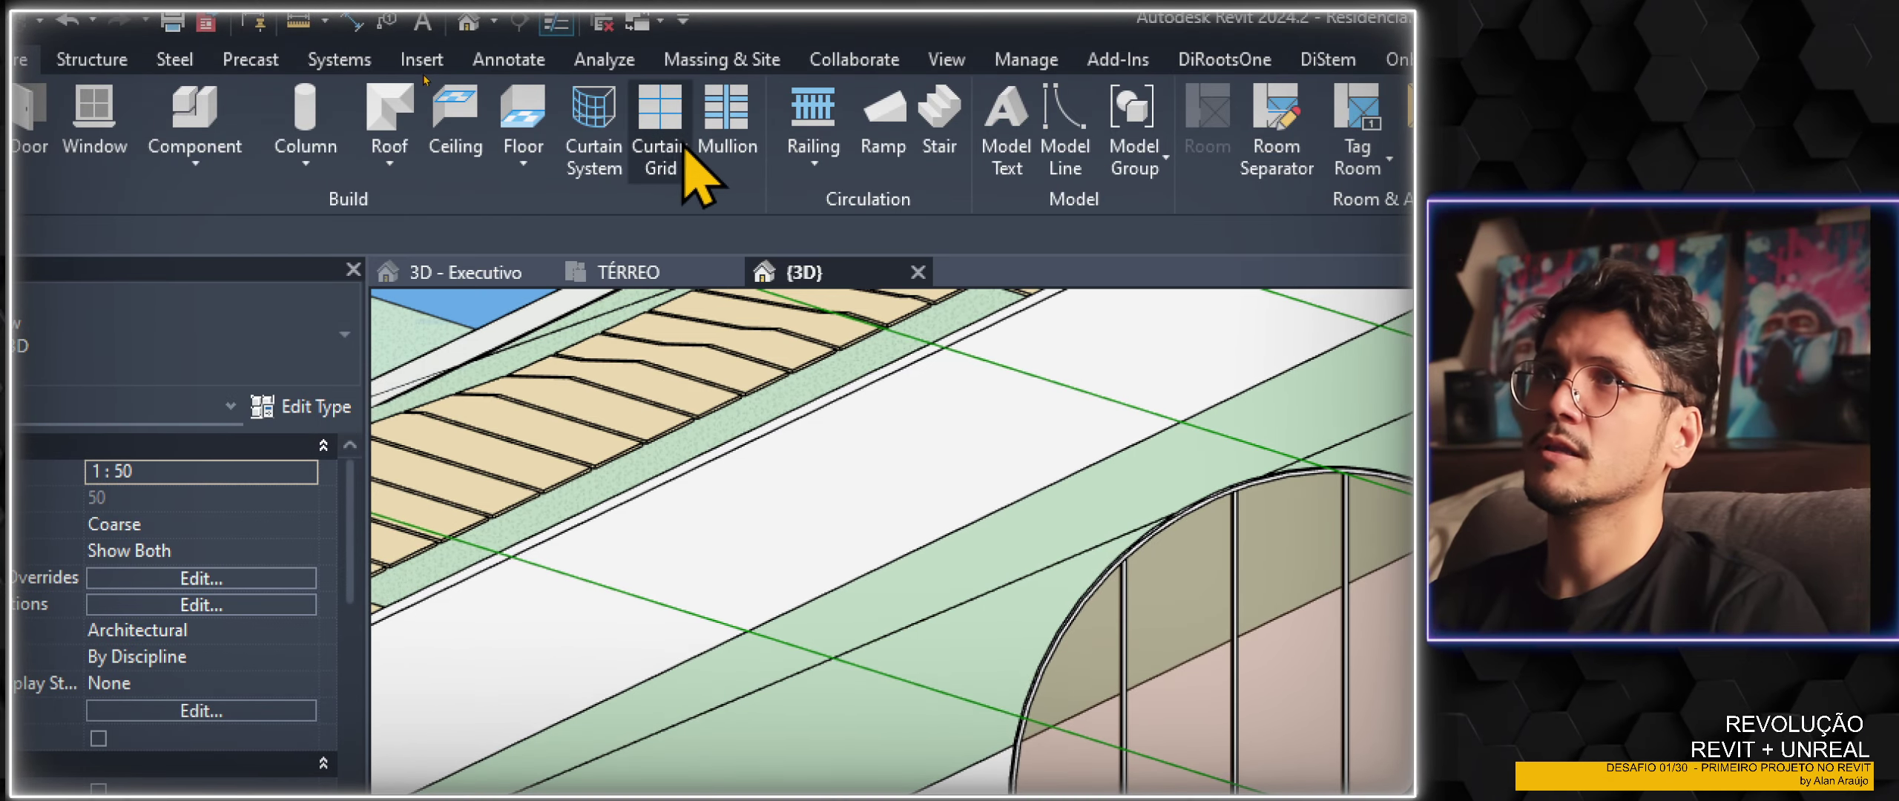
Add three One Segment horizontal curtain grid lines stacked in the lower-left panel column
click(660, 141)
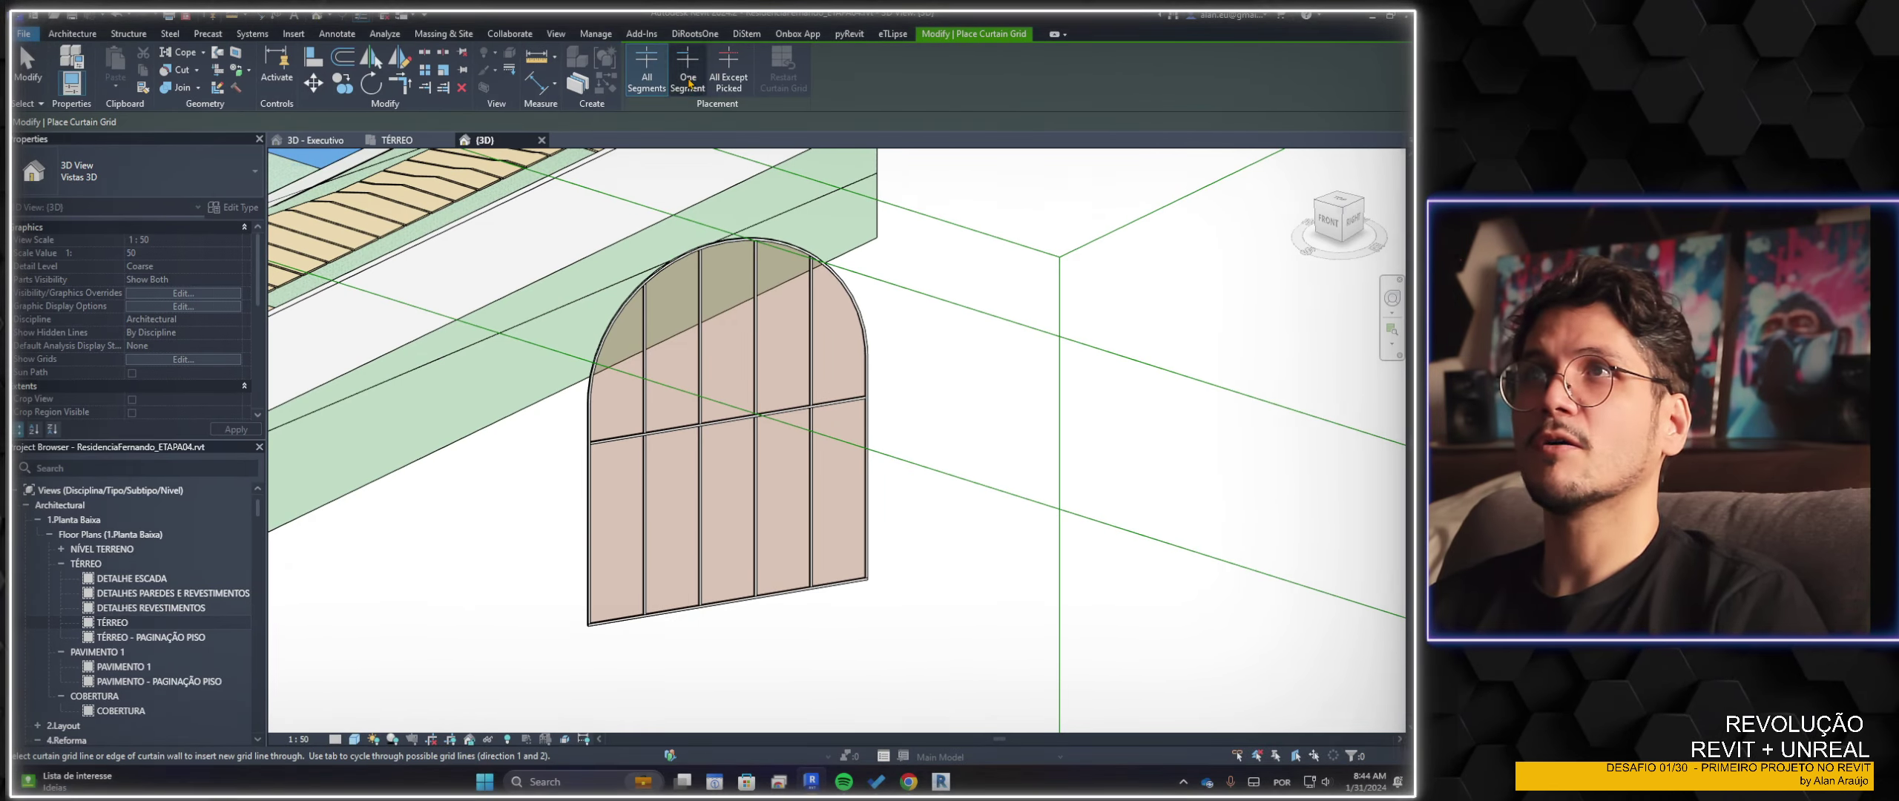
click(687, 74)
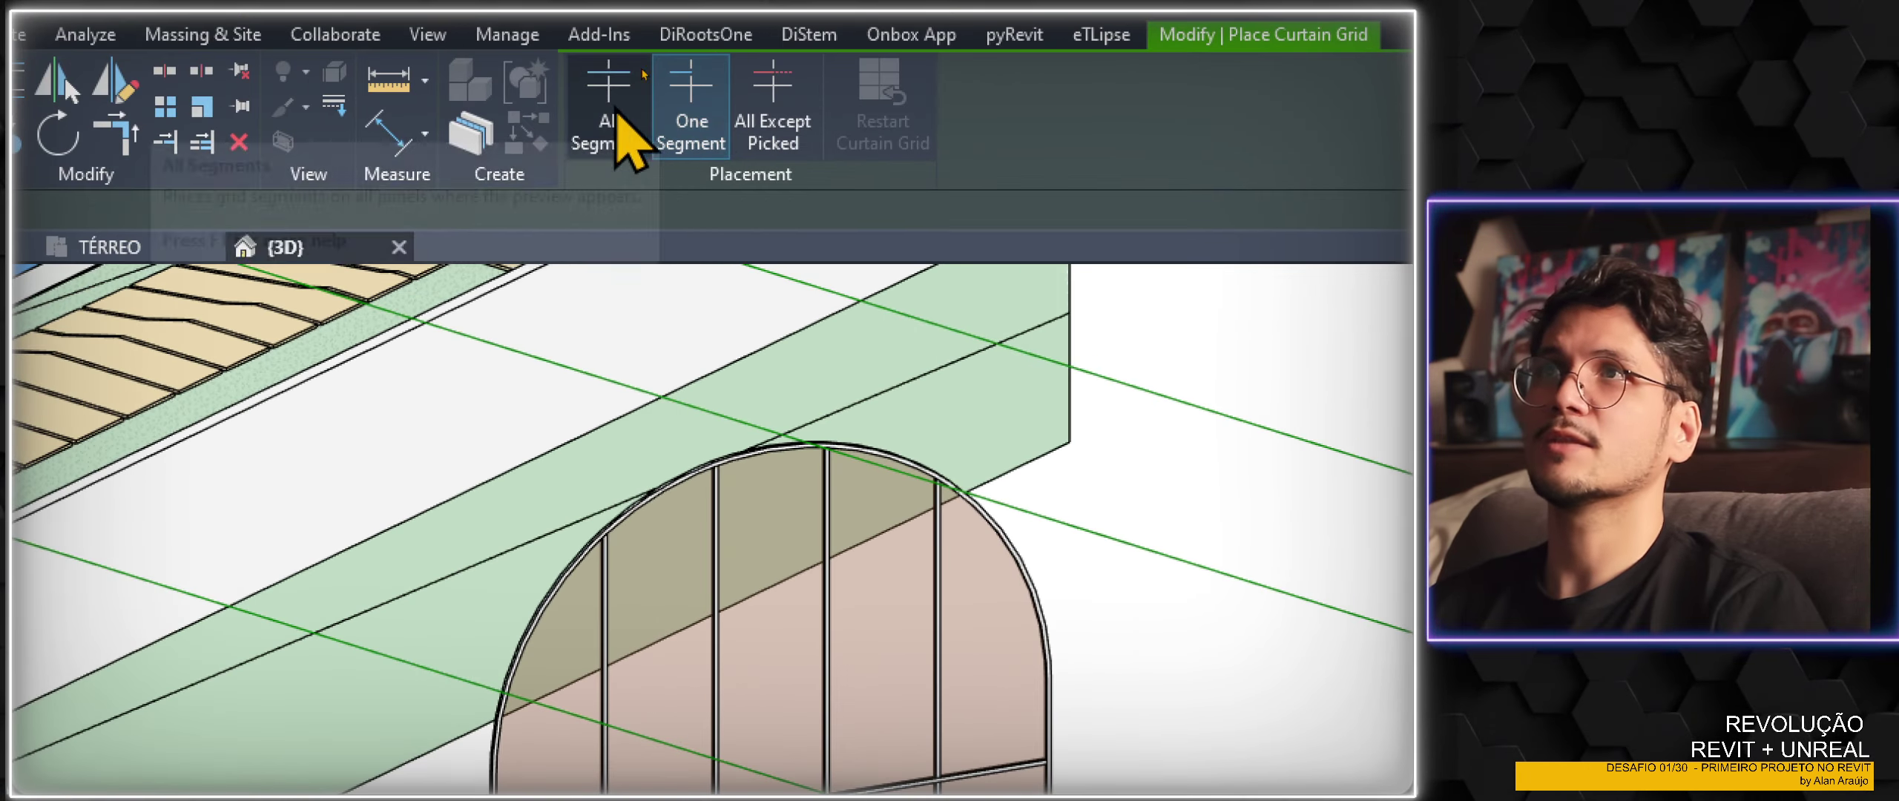
click(616, 96)
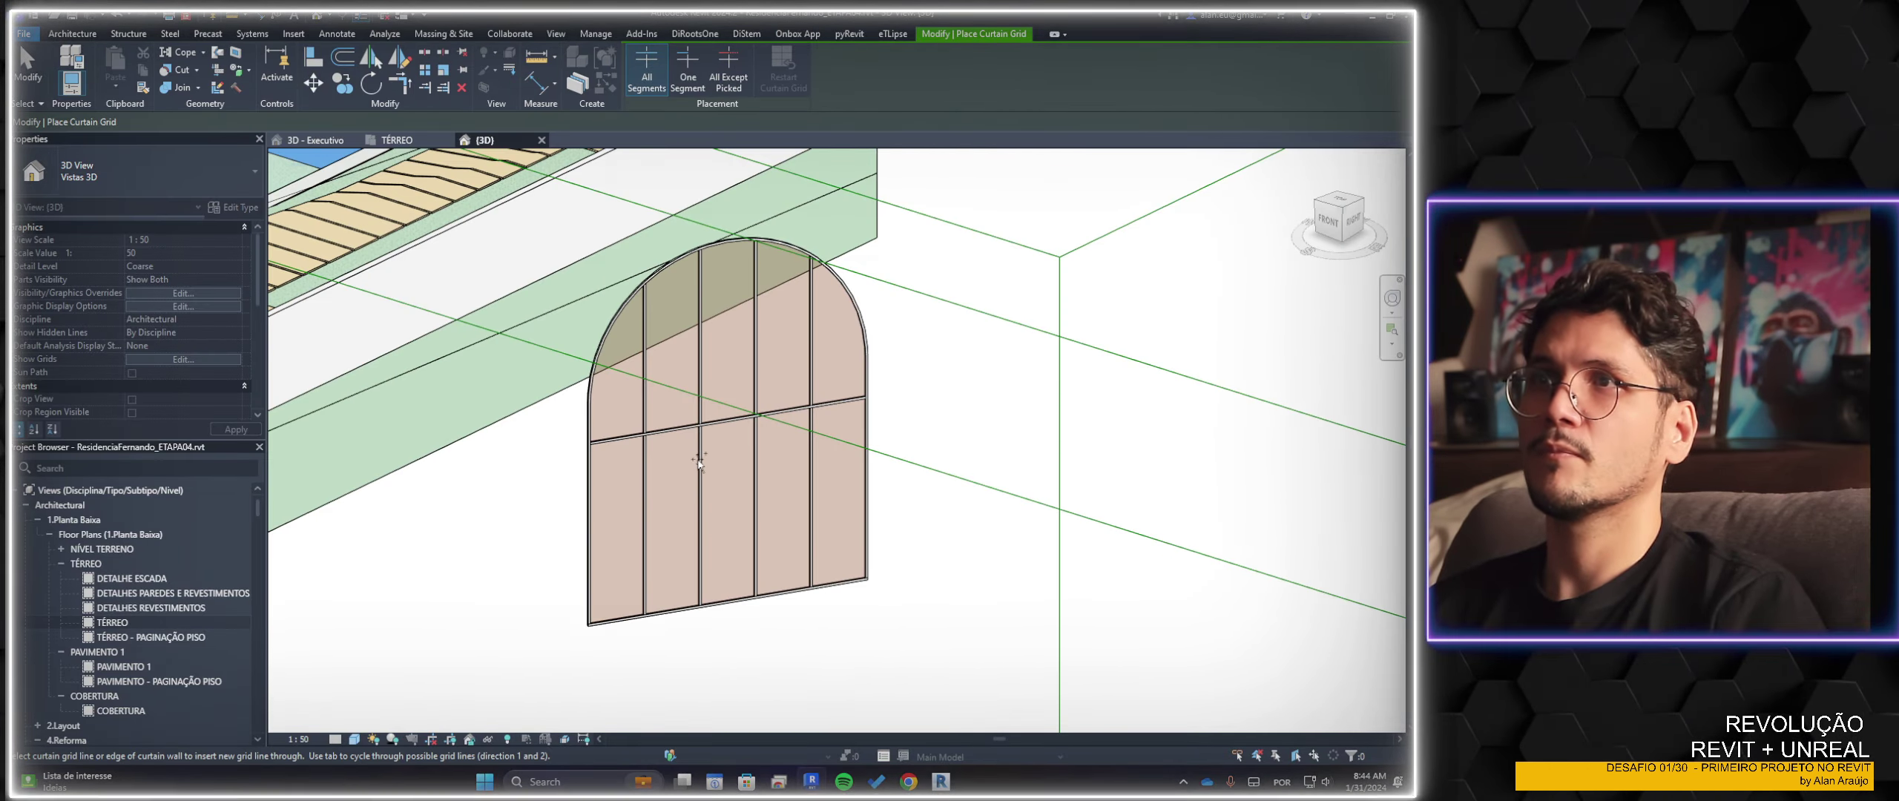
click(701, 464)
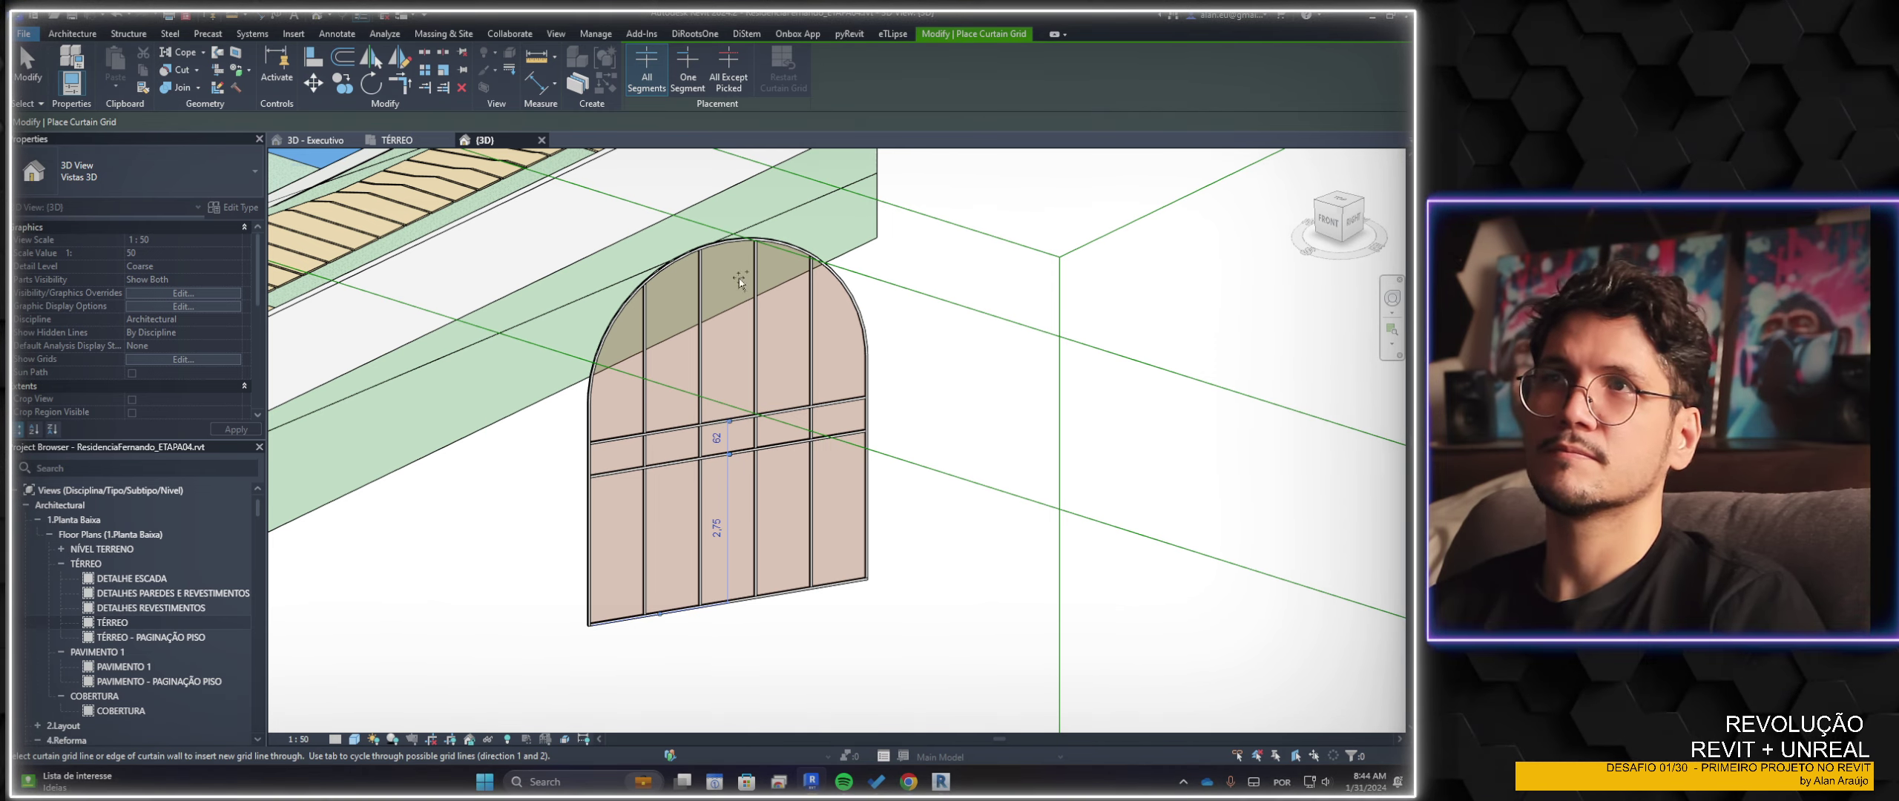
key(ctrl+z)
click(688, 71)
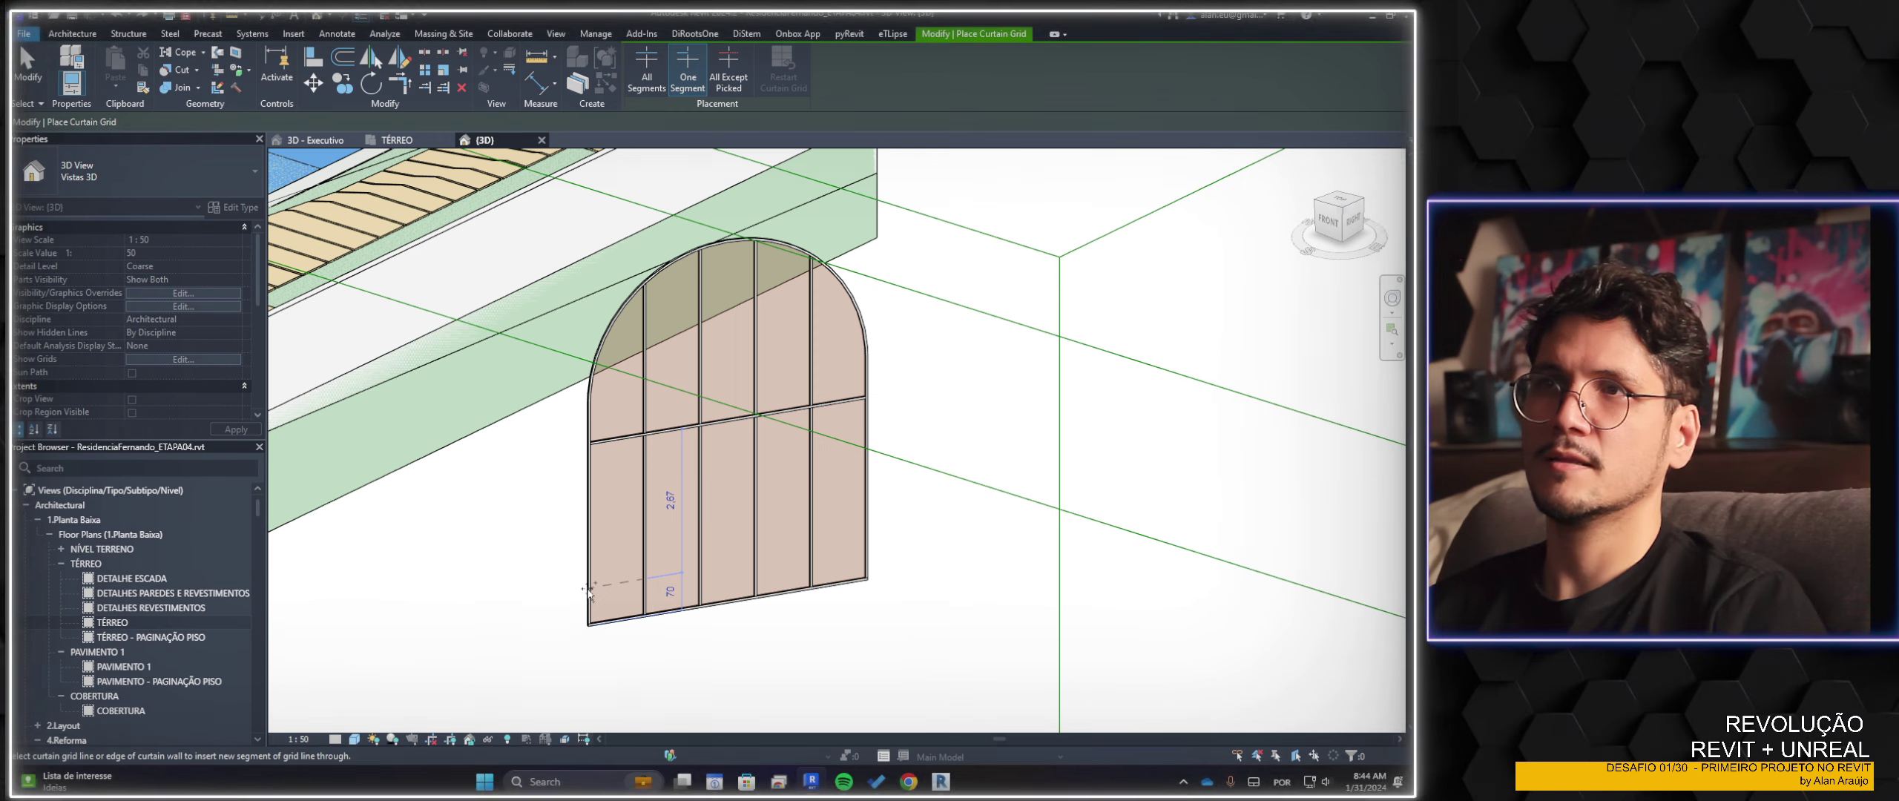
click(588, 586)
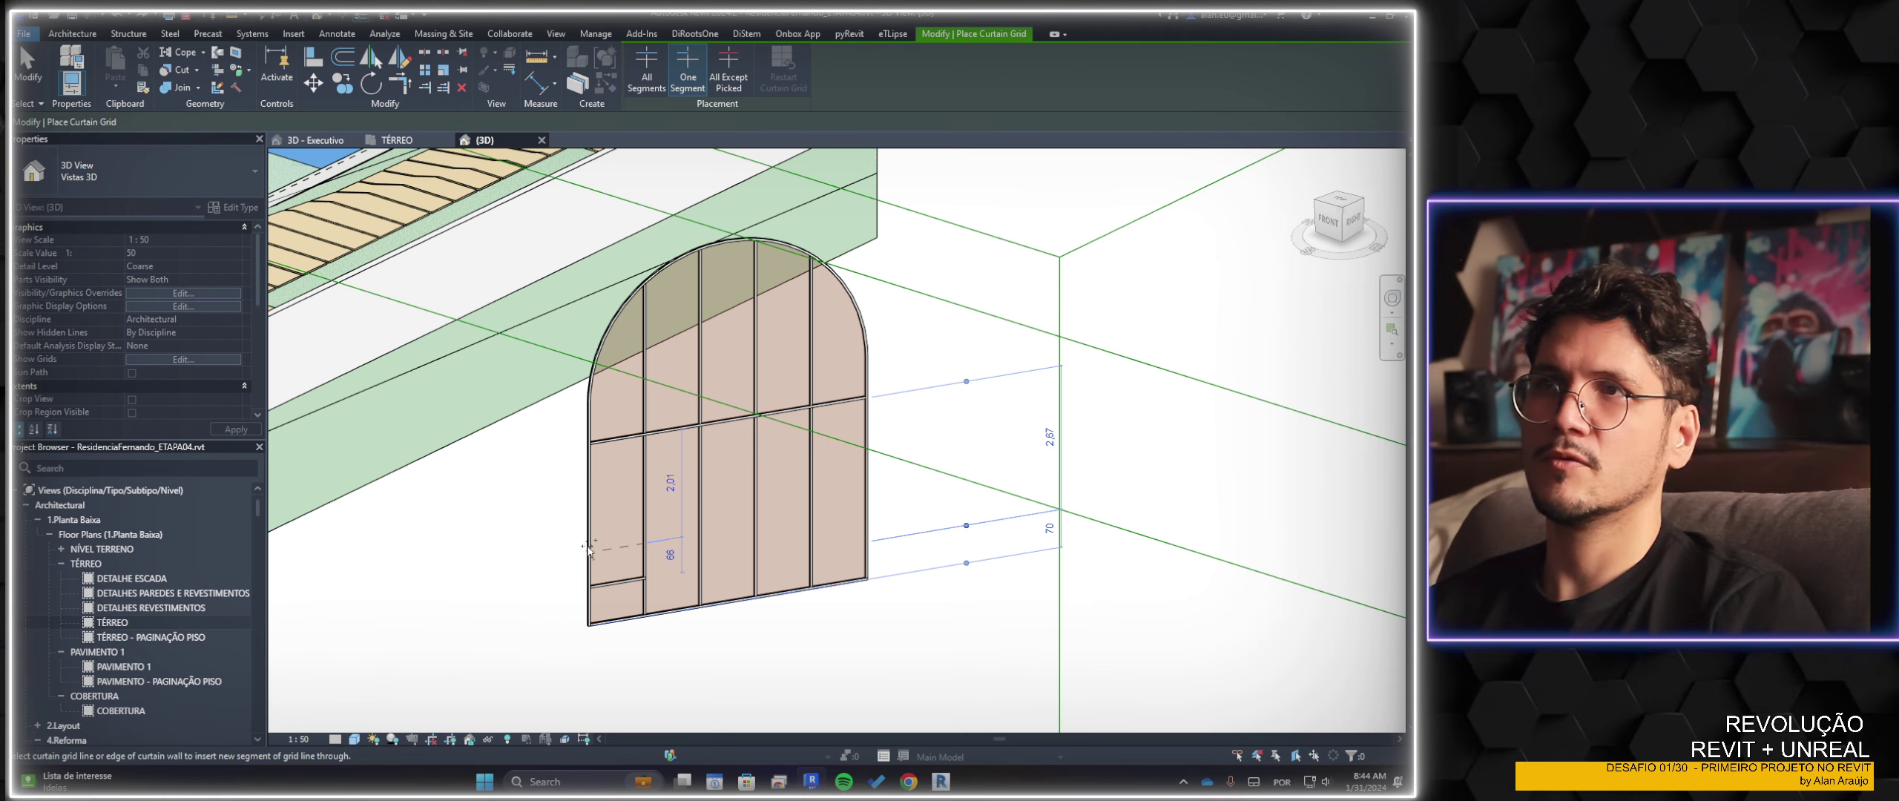
click(589, 548)
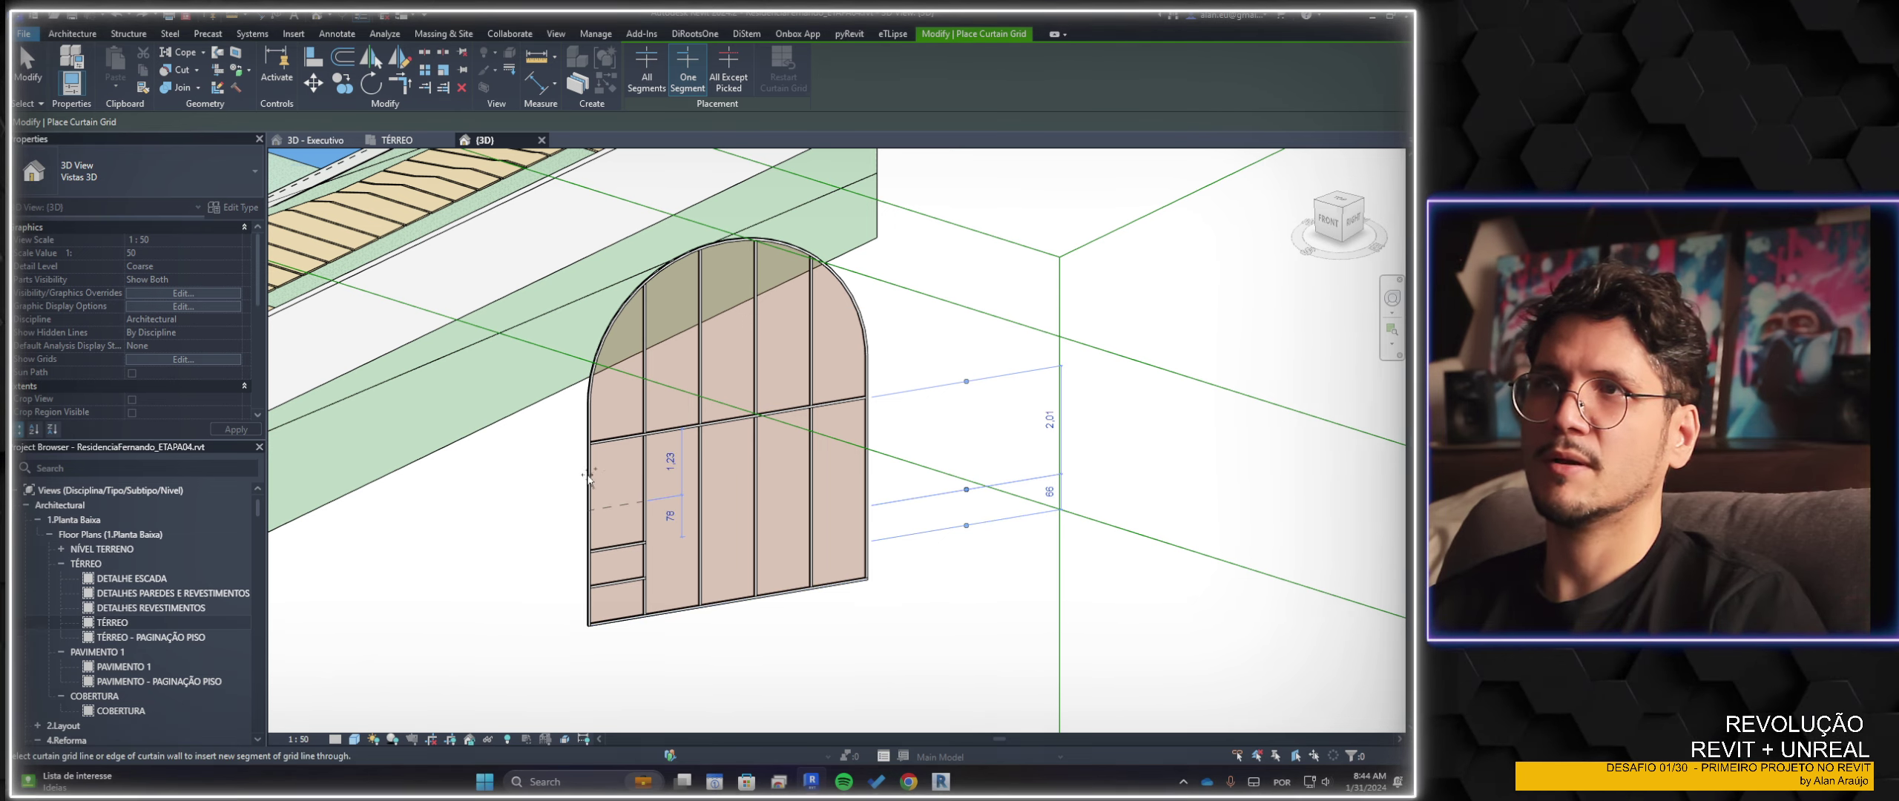
click(588, 467)
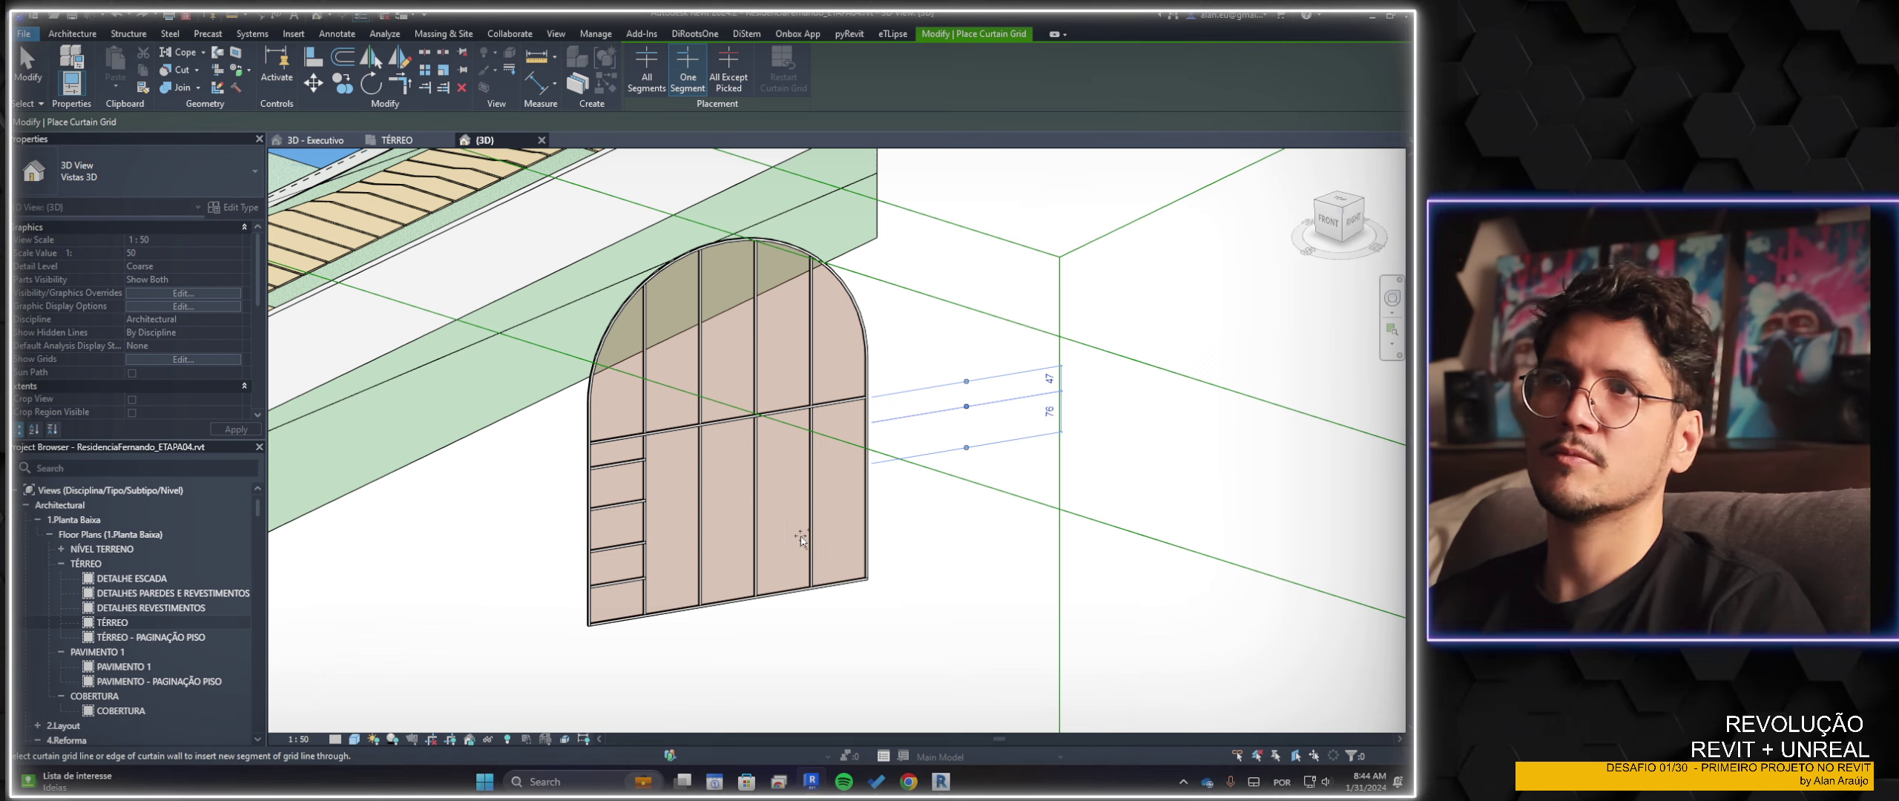
key(Escape)
key(Escape)
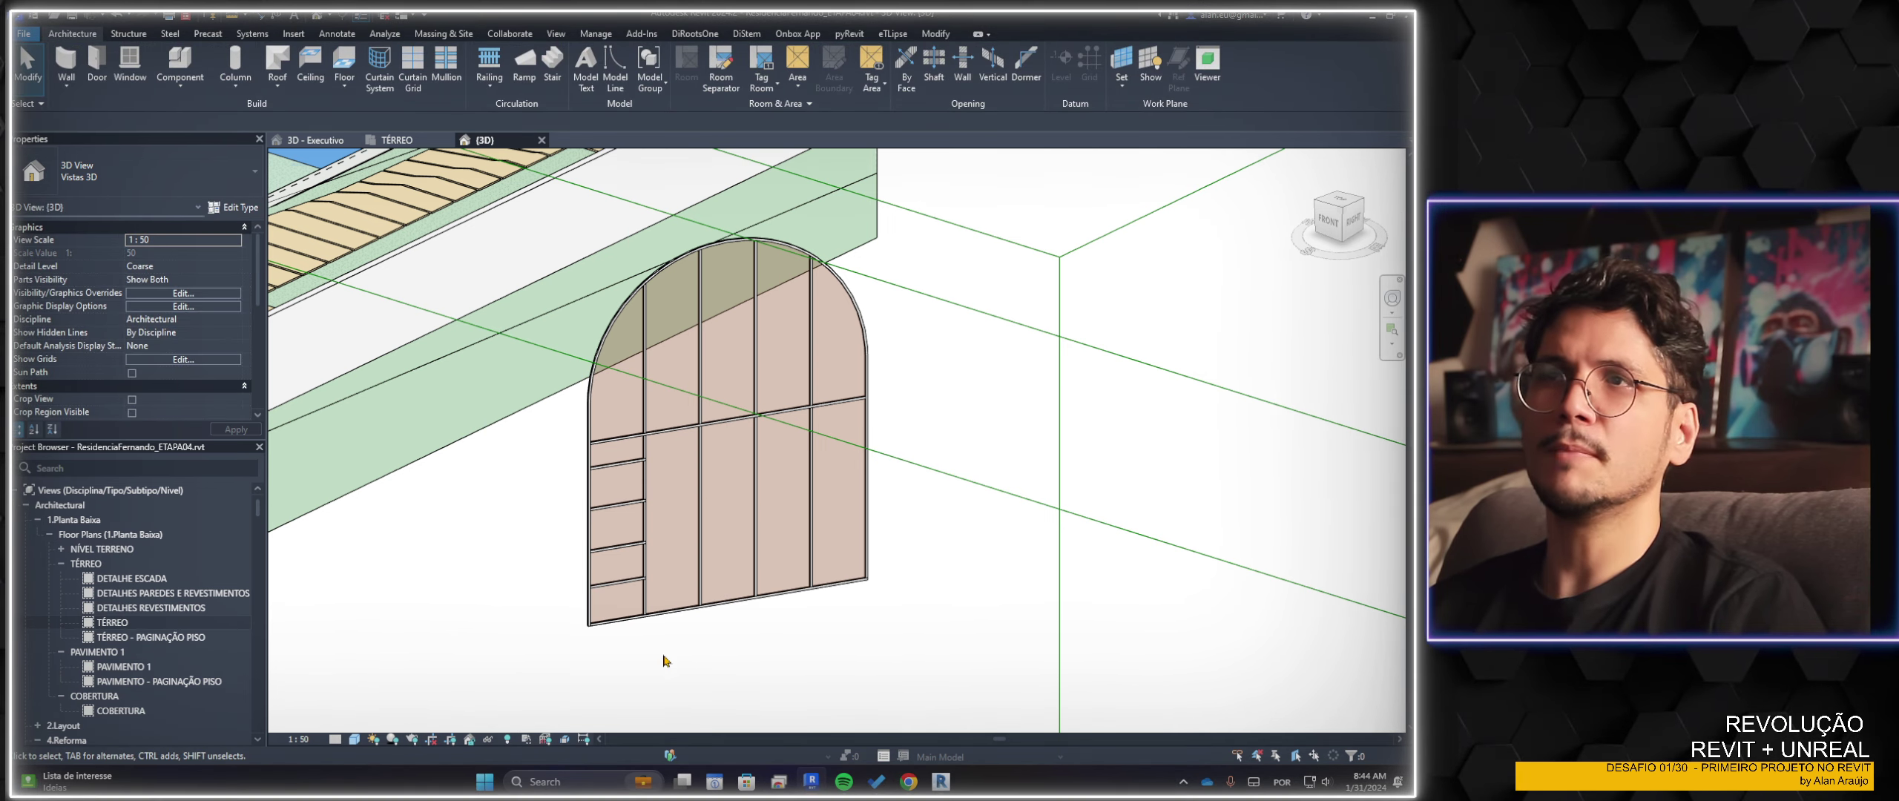
Inspect the short grid lines and mullion in the lower-left column to check their spacing
scroll(638, 642, up, 3)
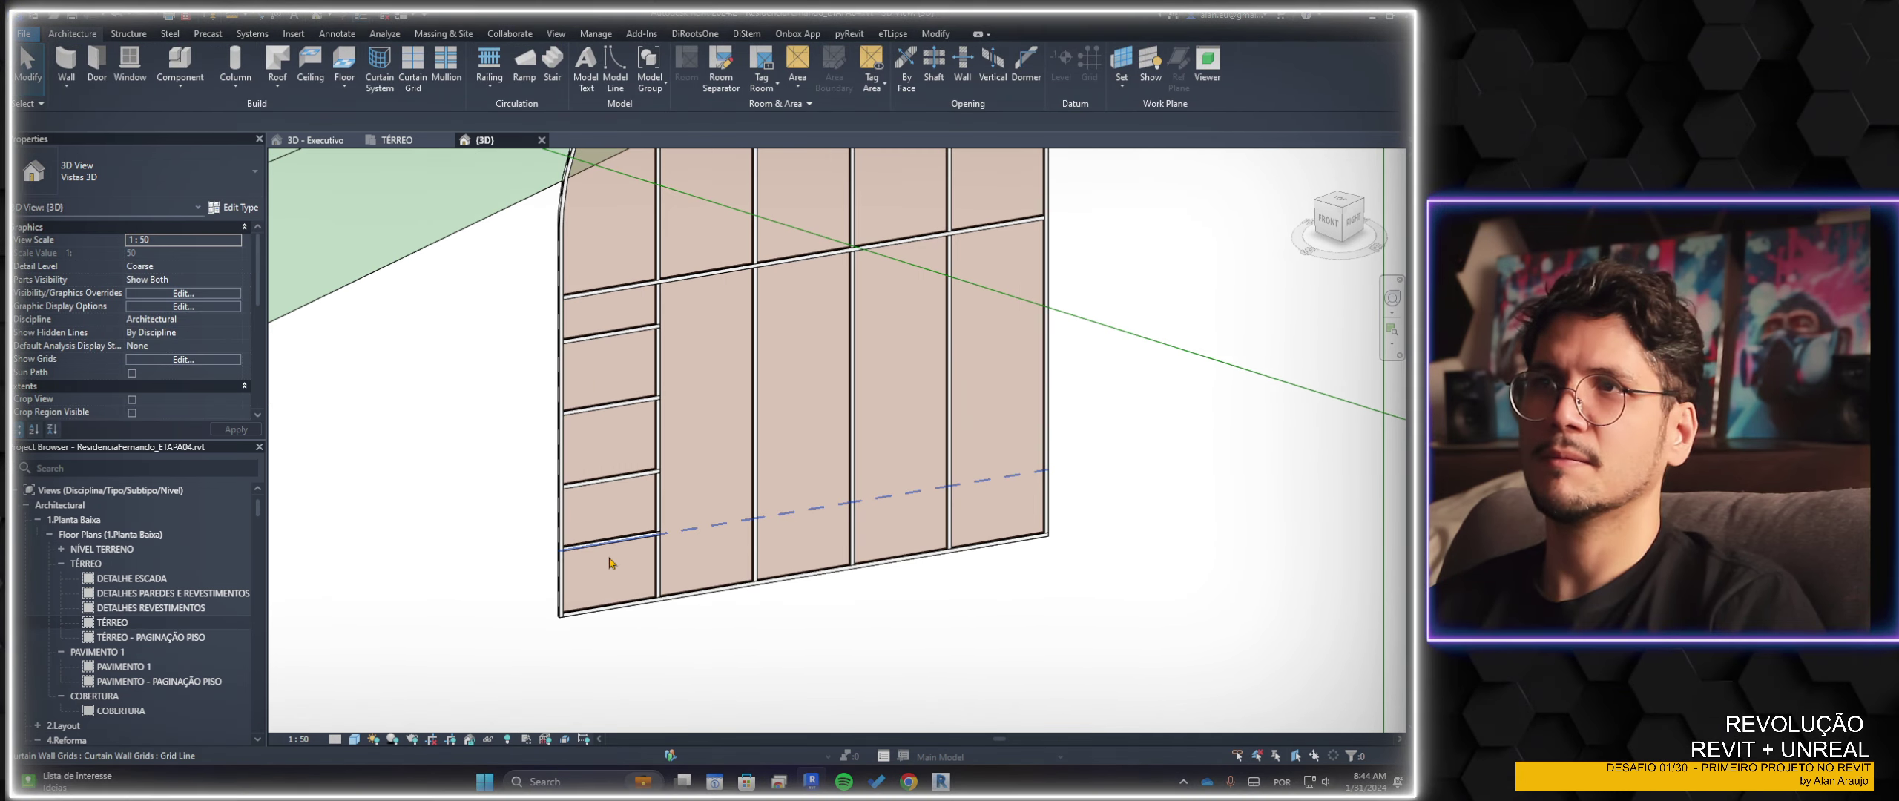
click(632, 541)
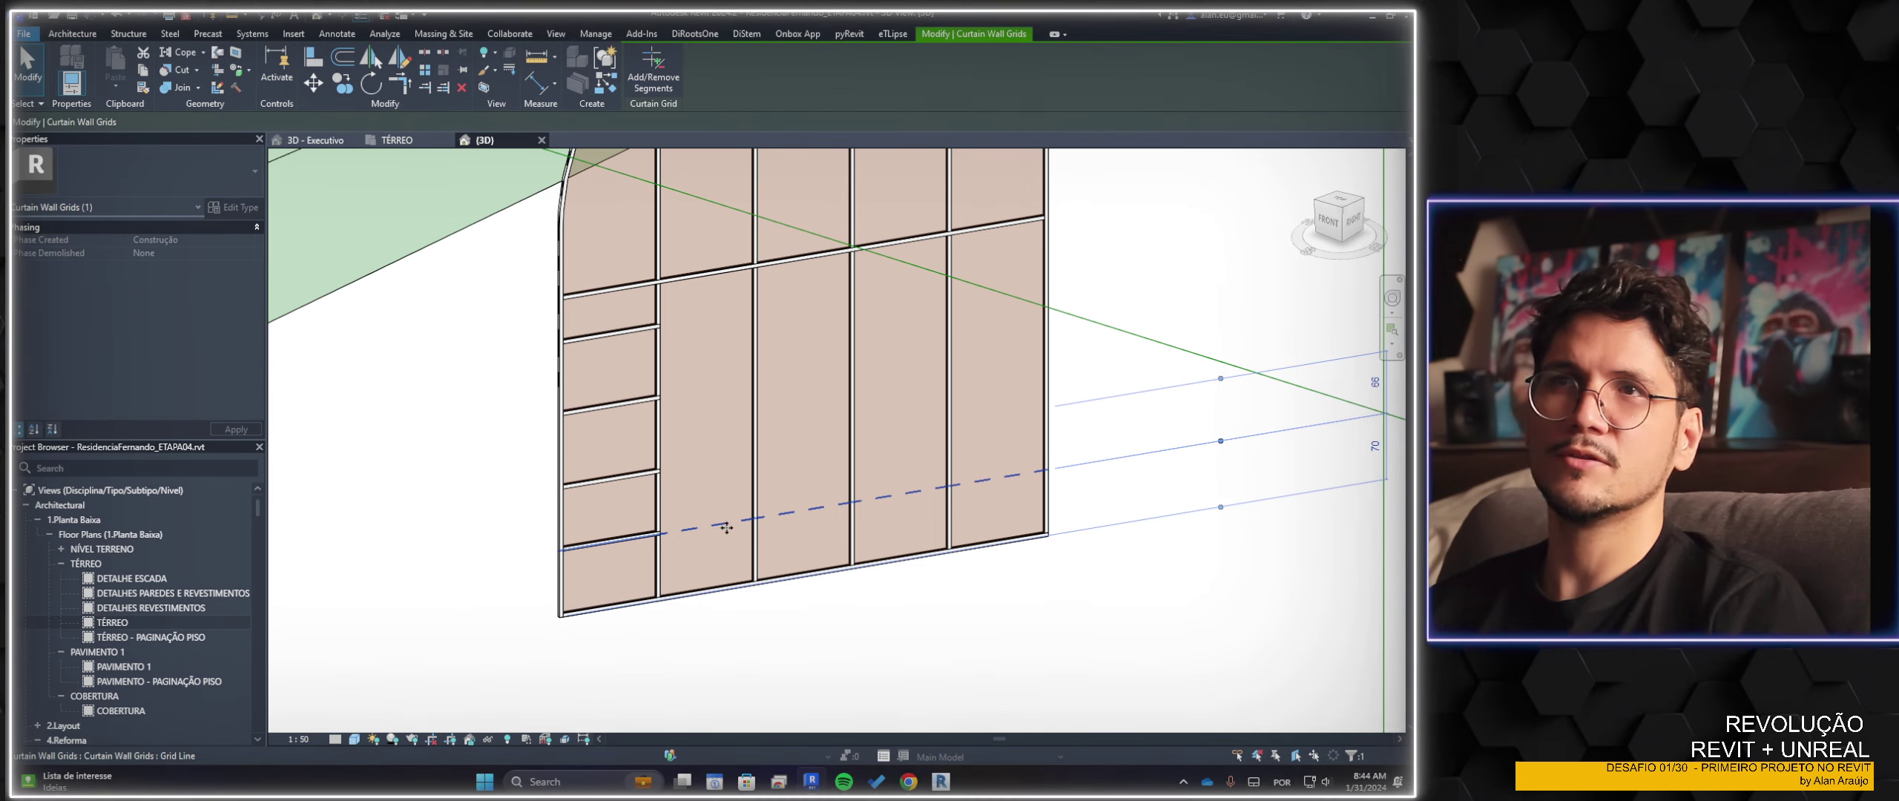
key(Escape)
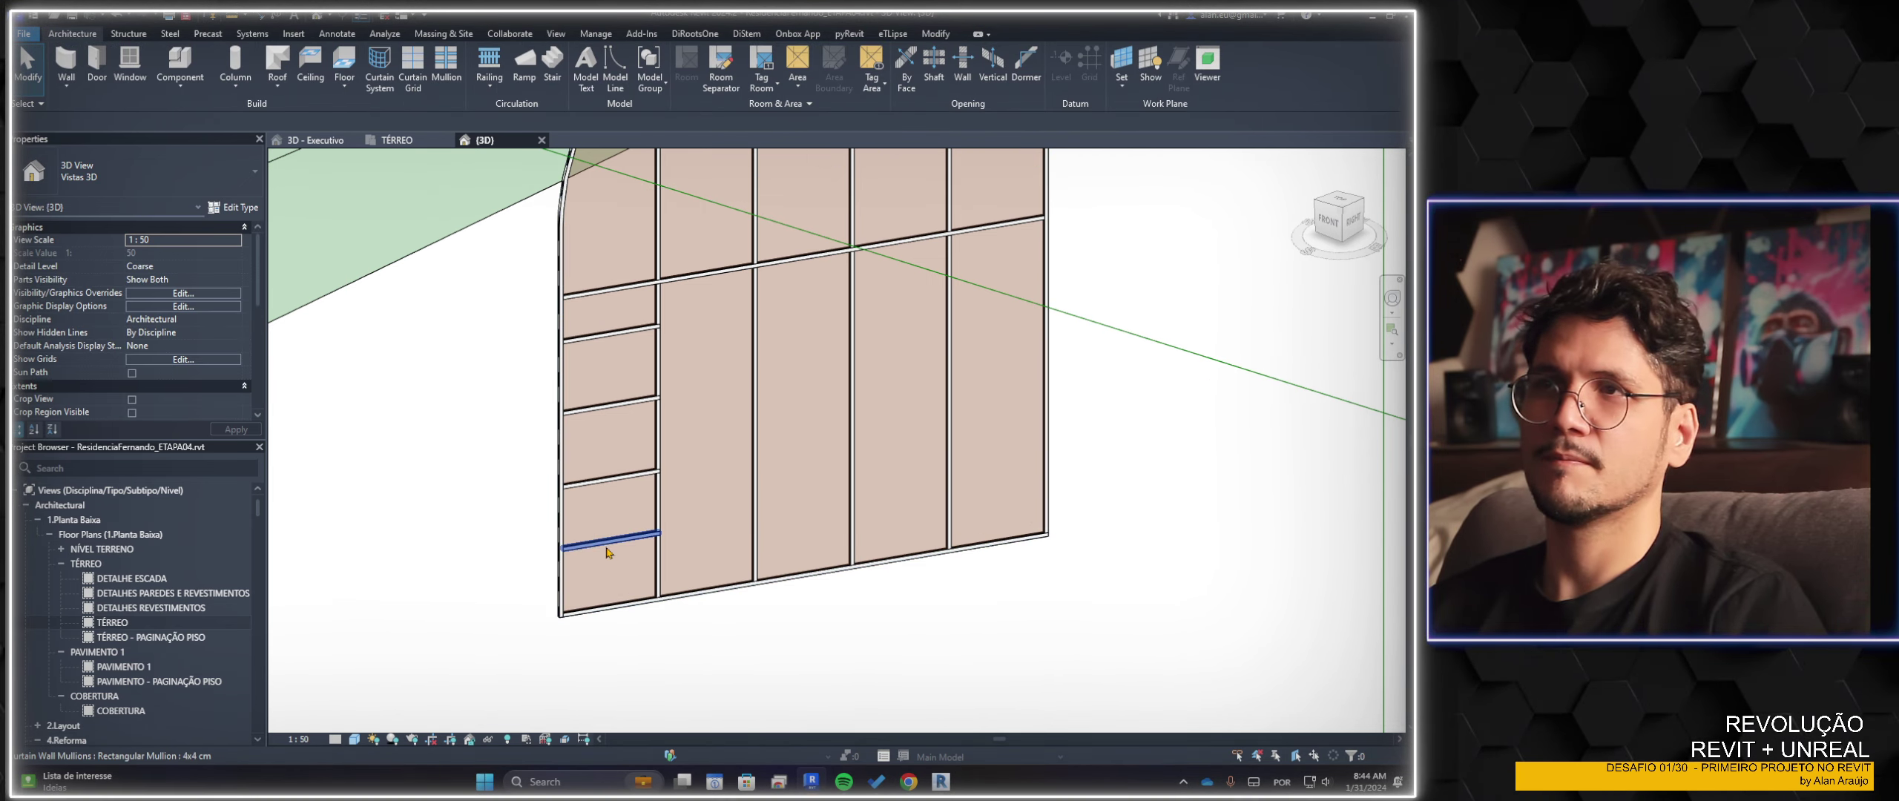
click(607, 551)
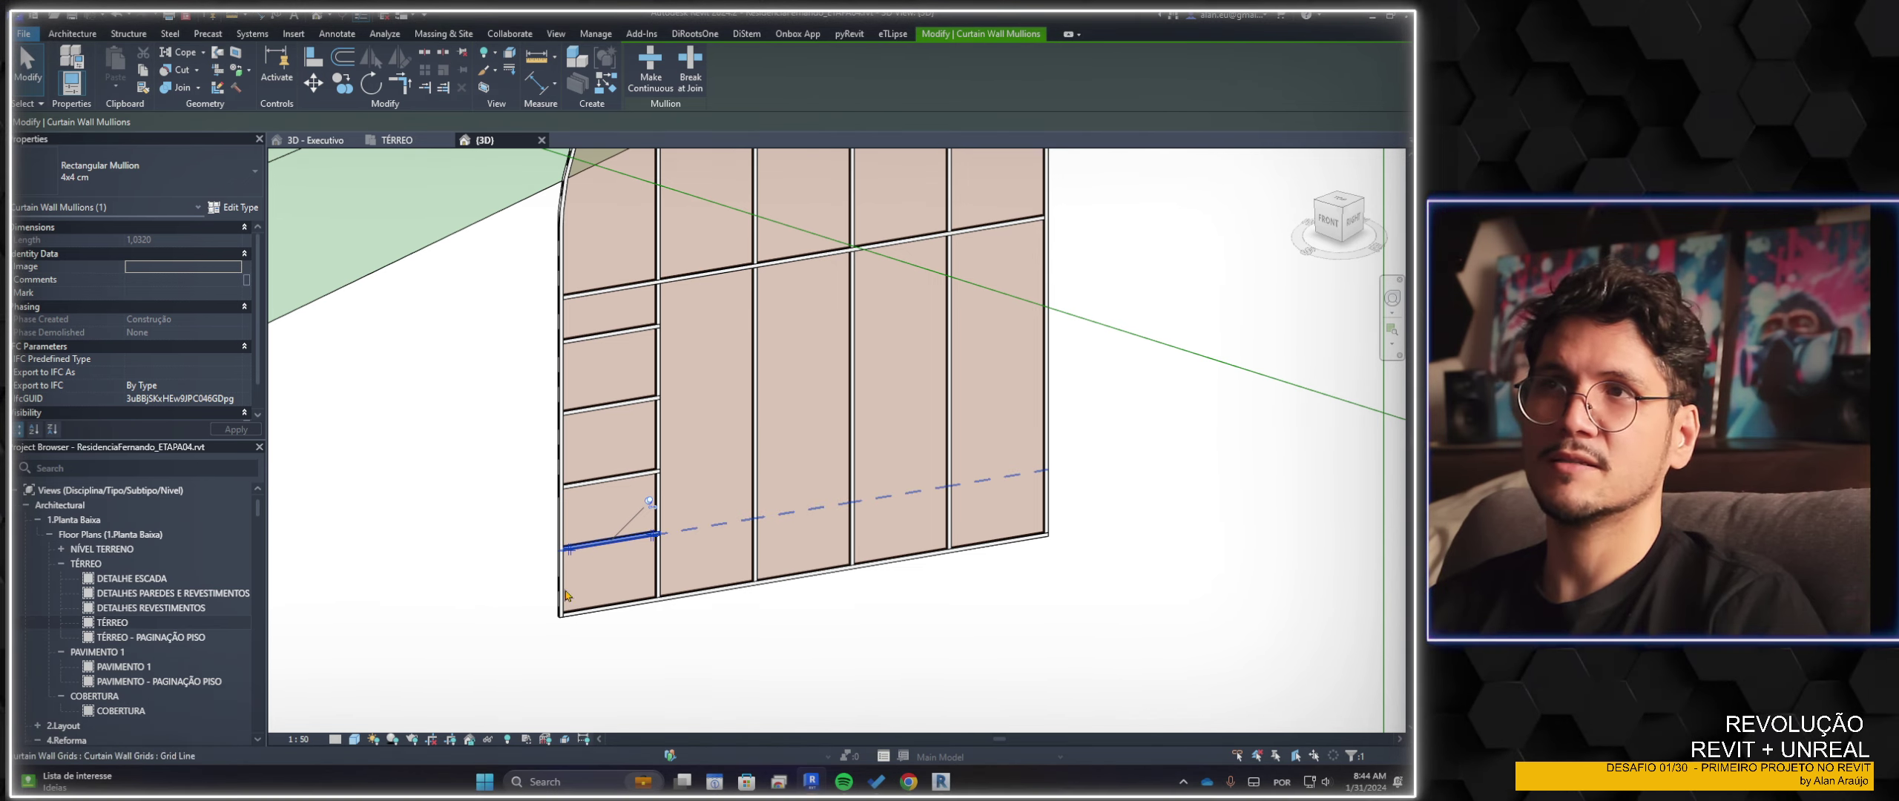
click(509, 564)
click(828, 509)
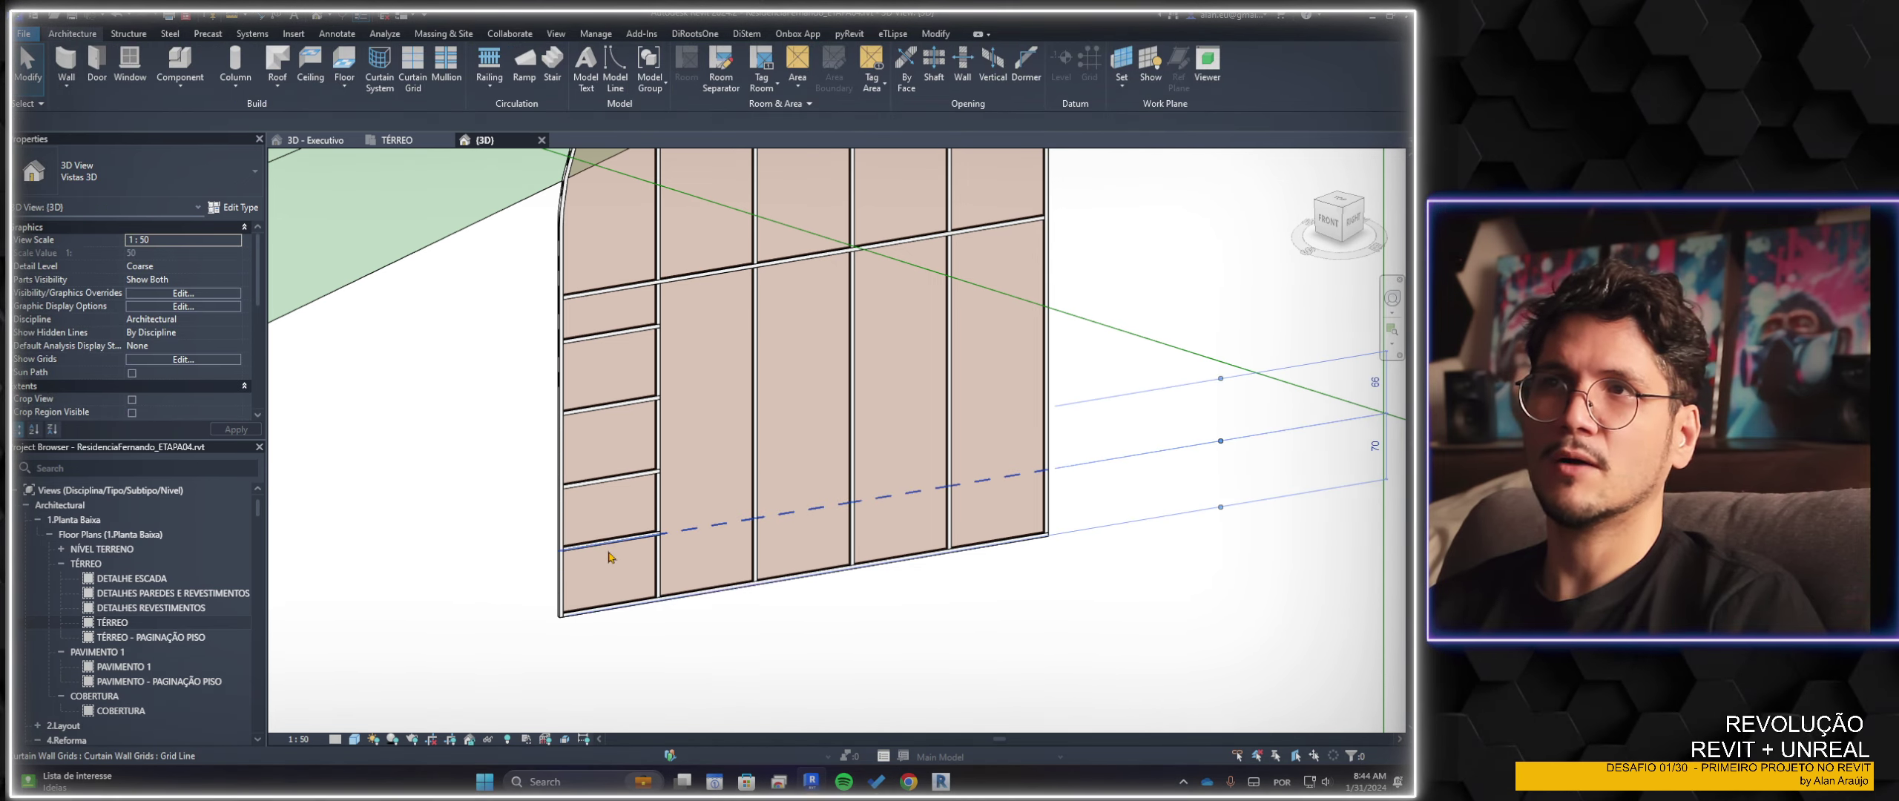
scroll(1001, 494, down, 2)
middle_drag(1268, 486, 1112, 505)
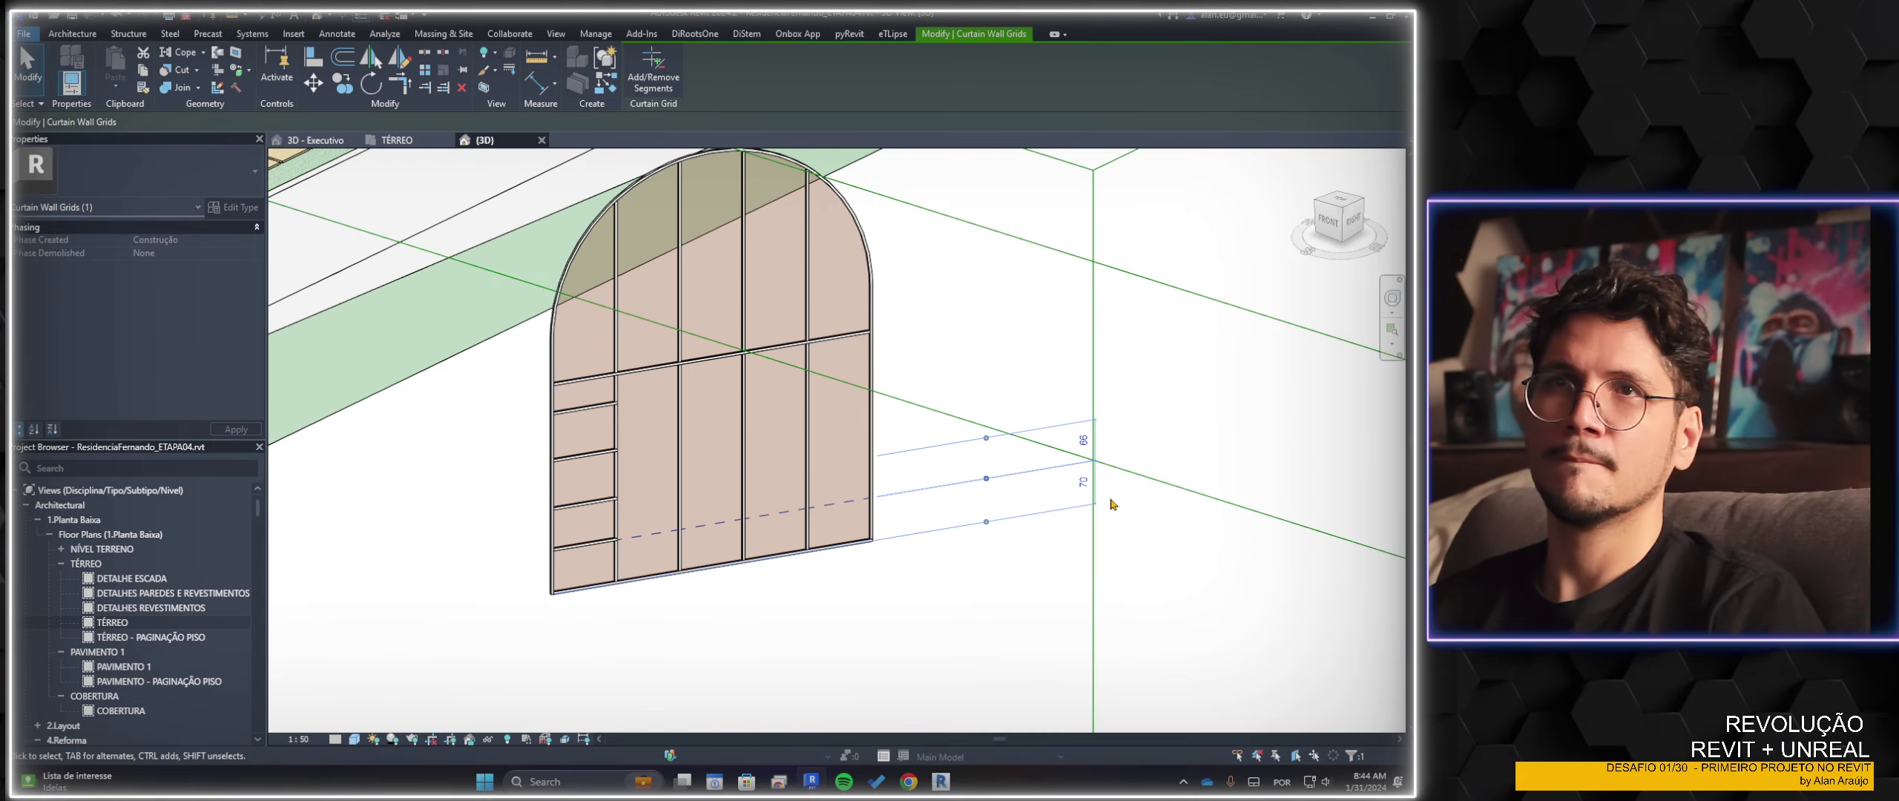
click(1083, 483)
key(Escape)
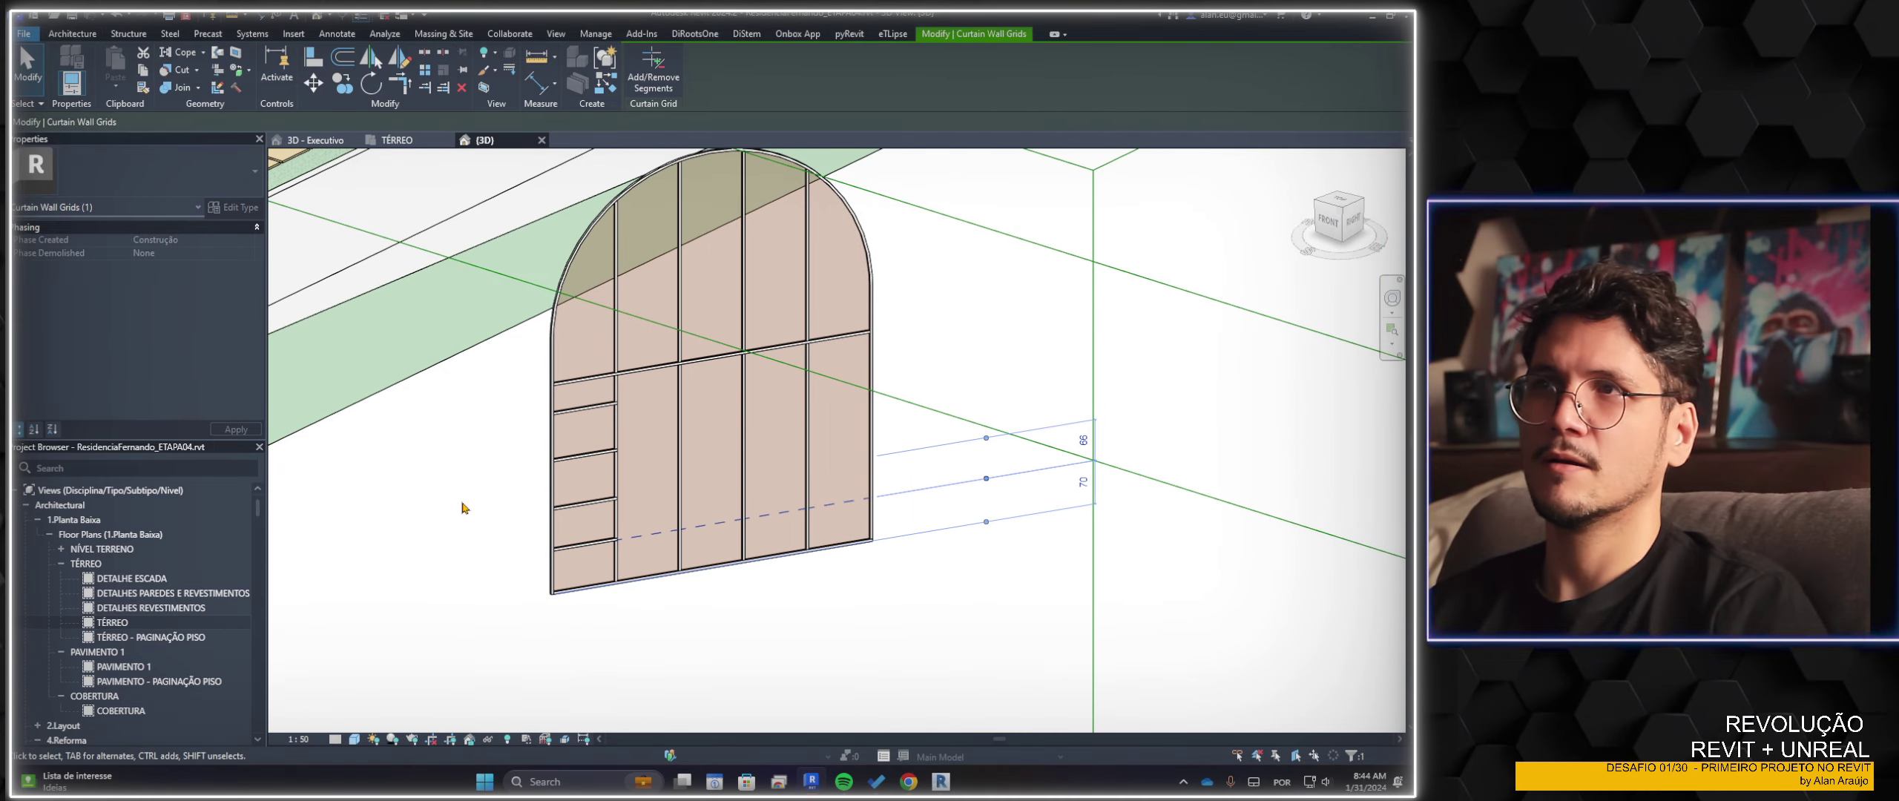
key(Escape)
Change the lowest short grid line's 66 spacing to 70 by entering .7
click(584, 507)
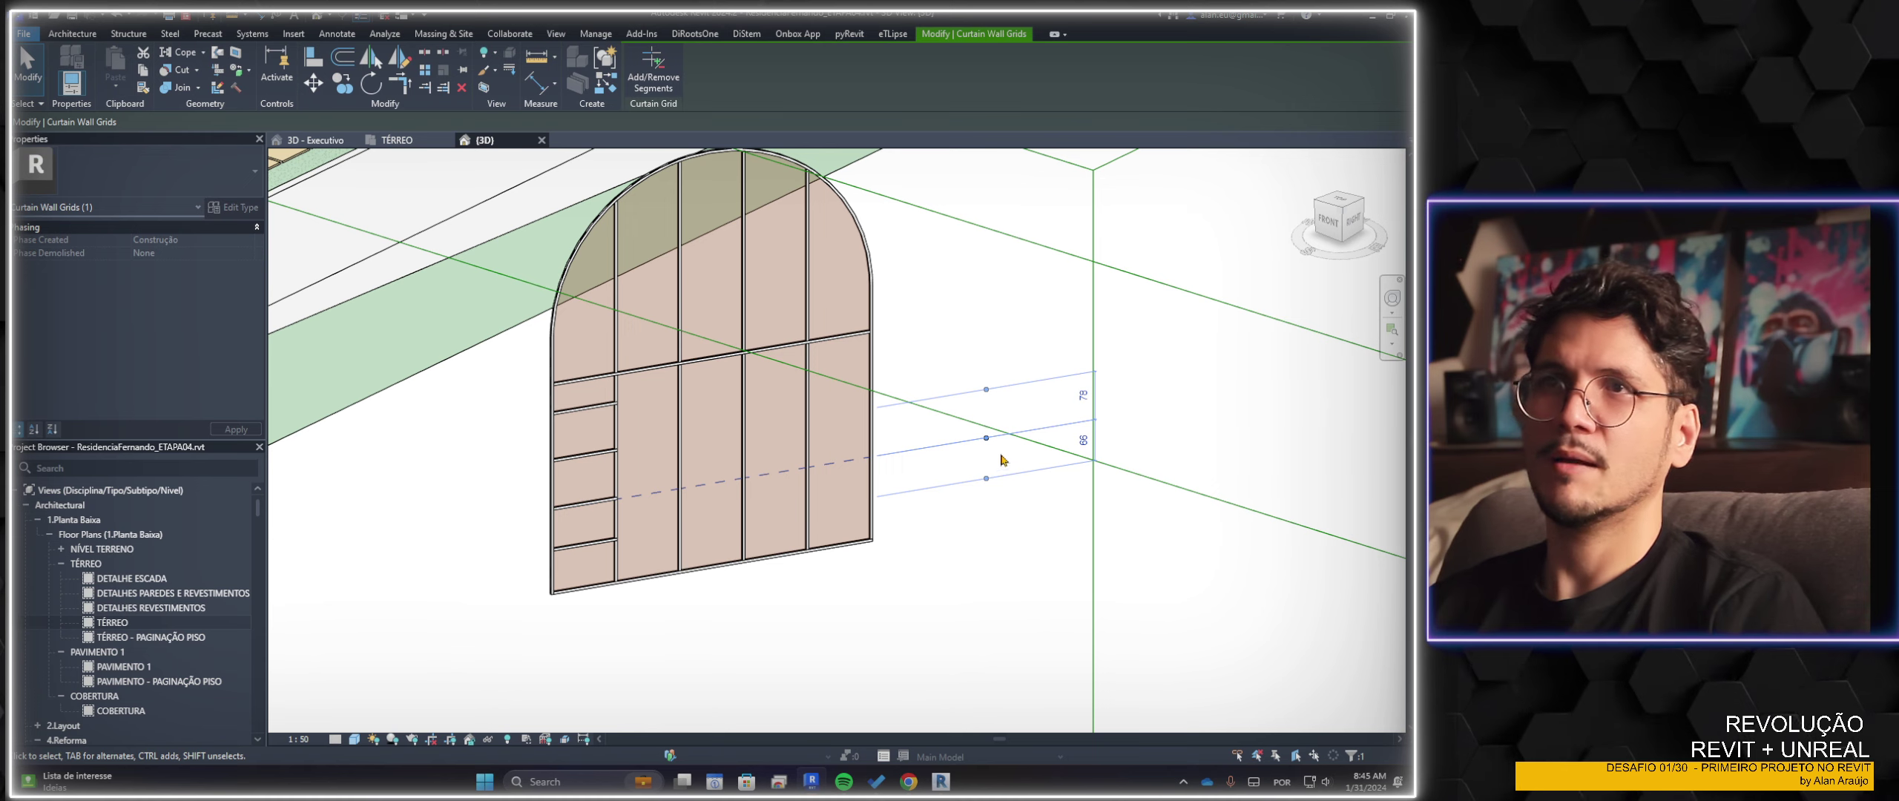
click(1087, 443)
text(.7)
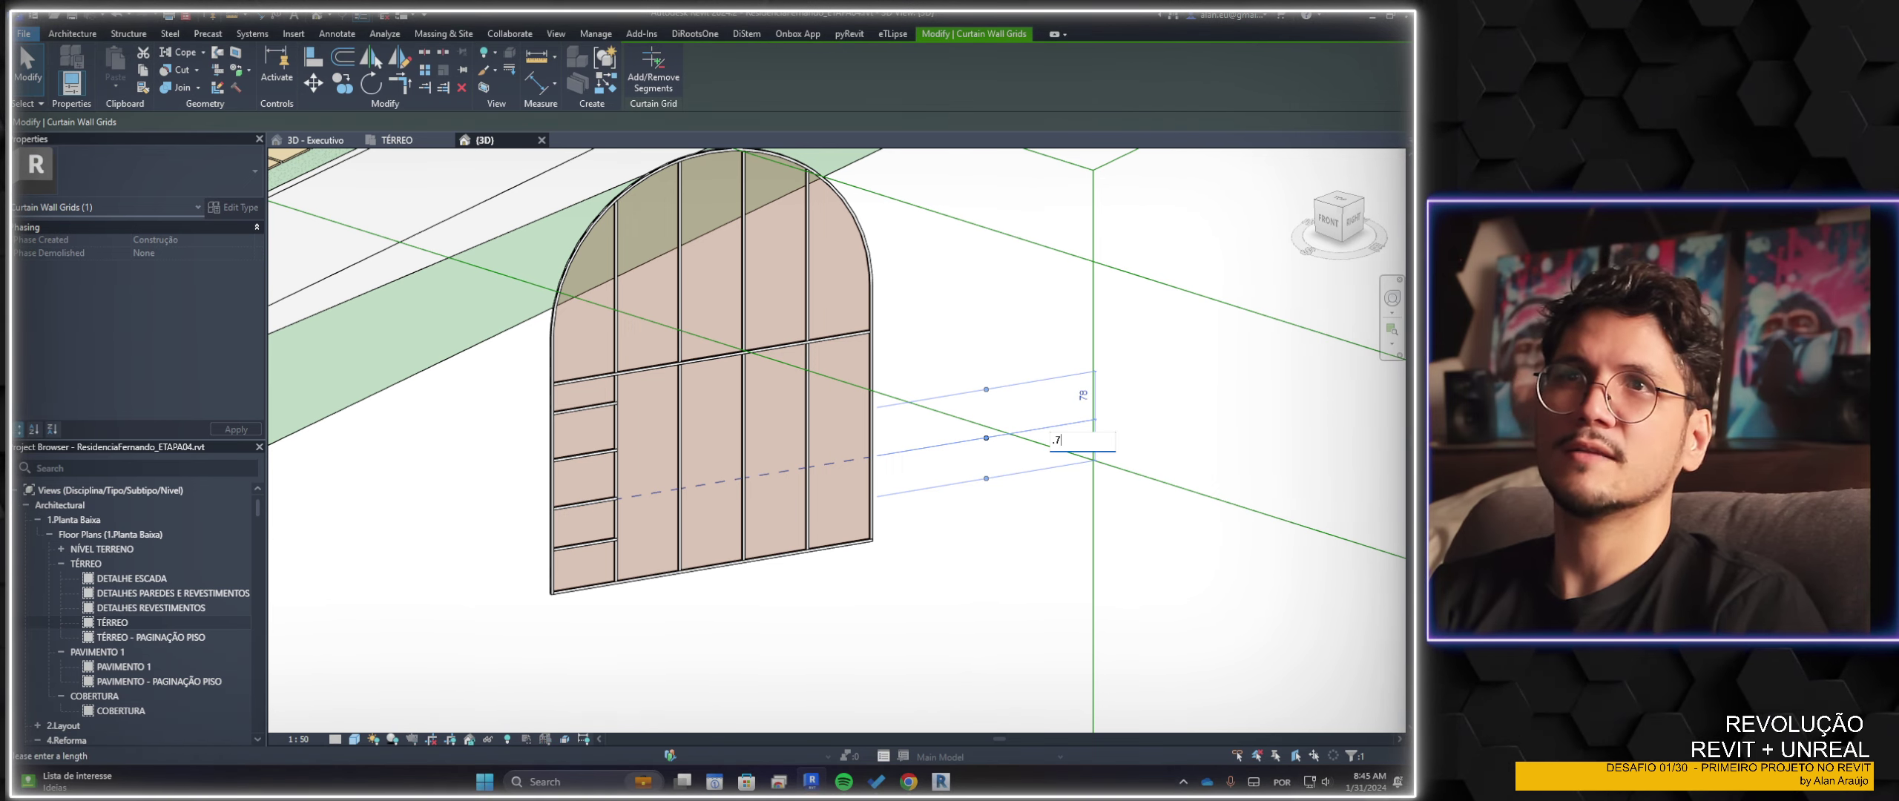
key(Return)
key(Escape)
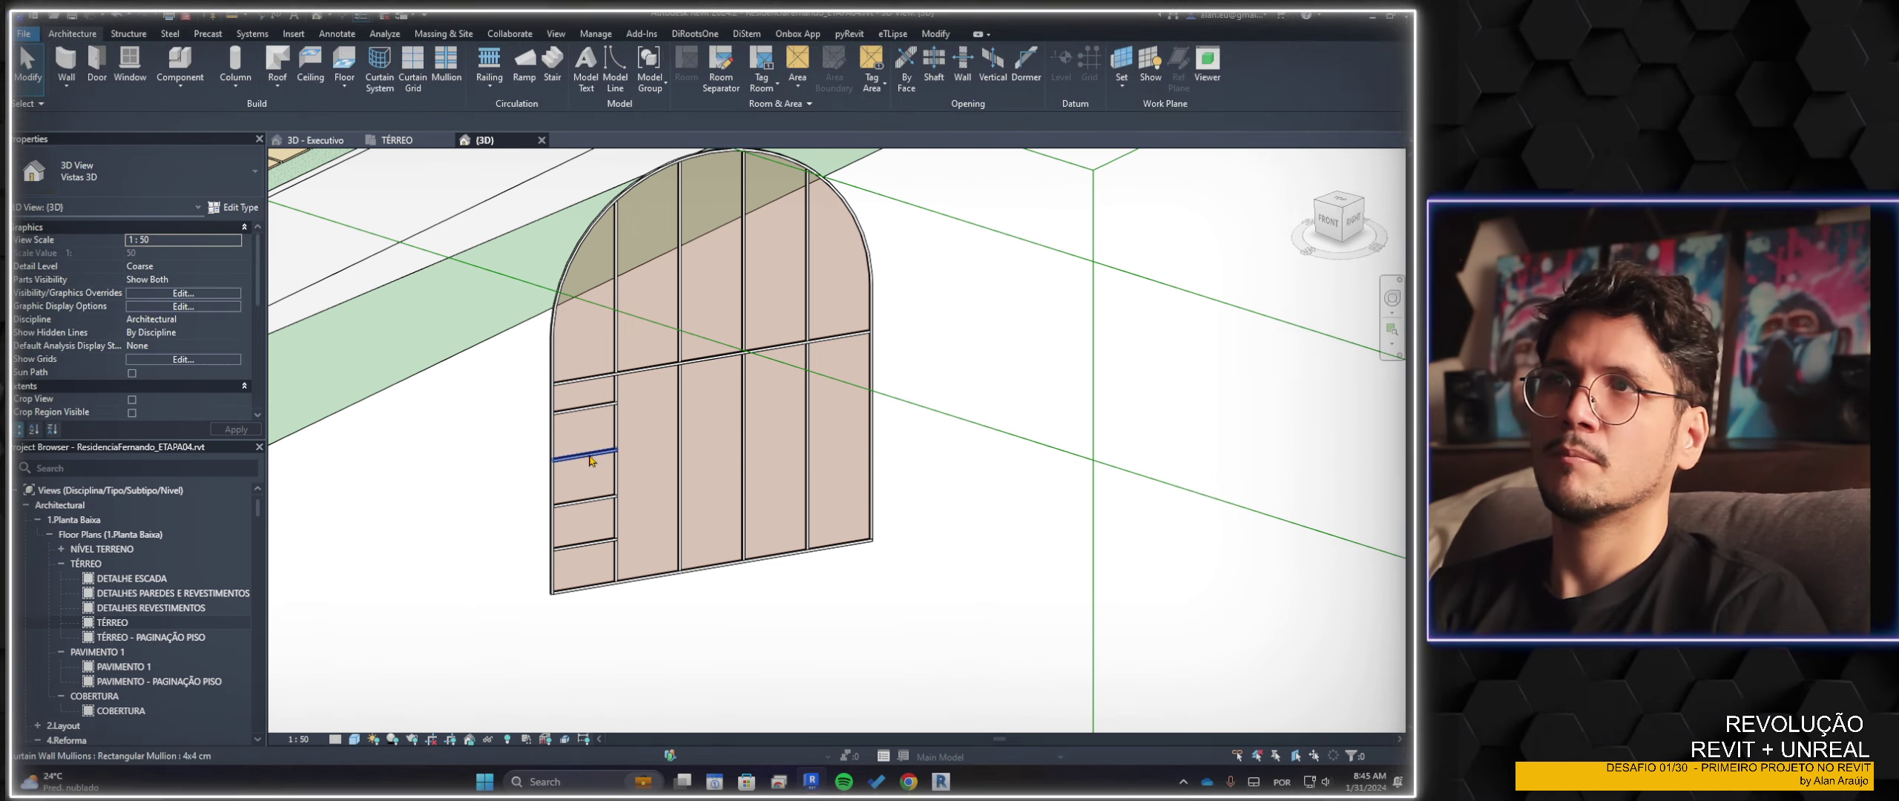
click(593, 466)
key(Escape)
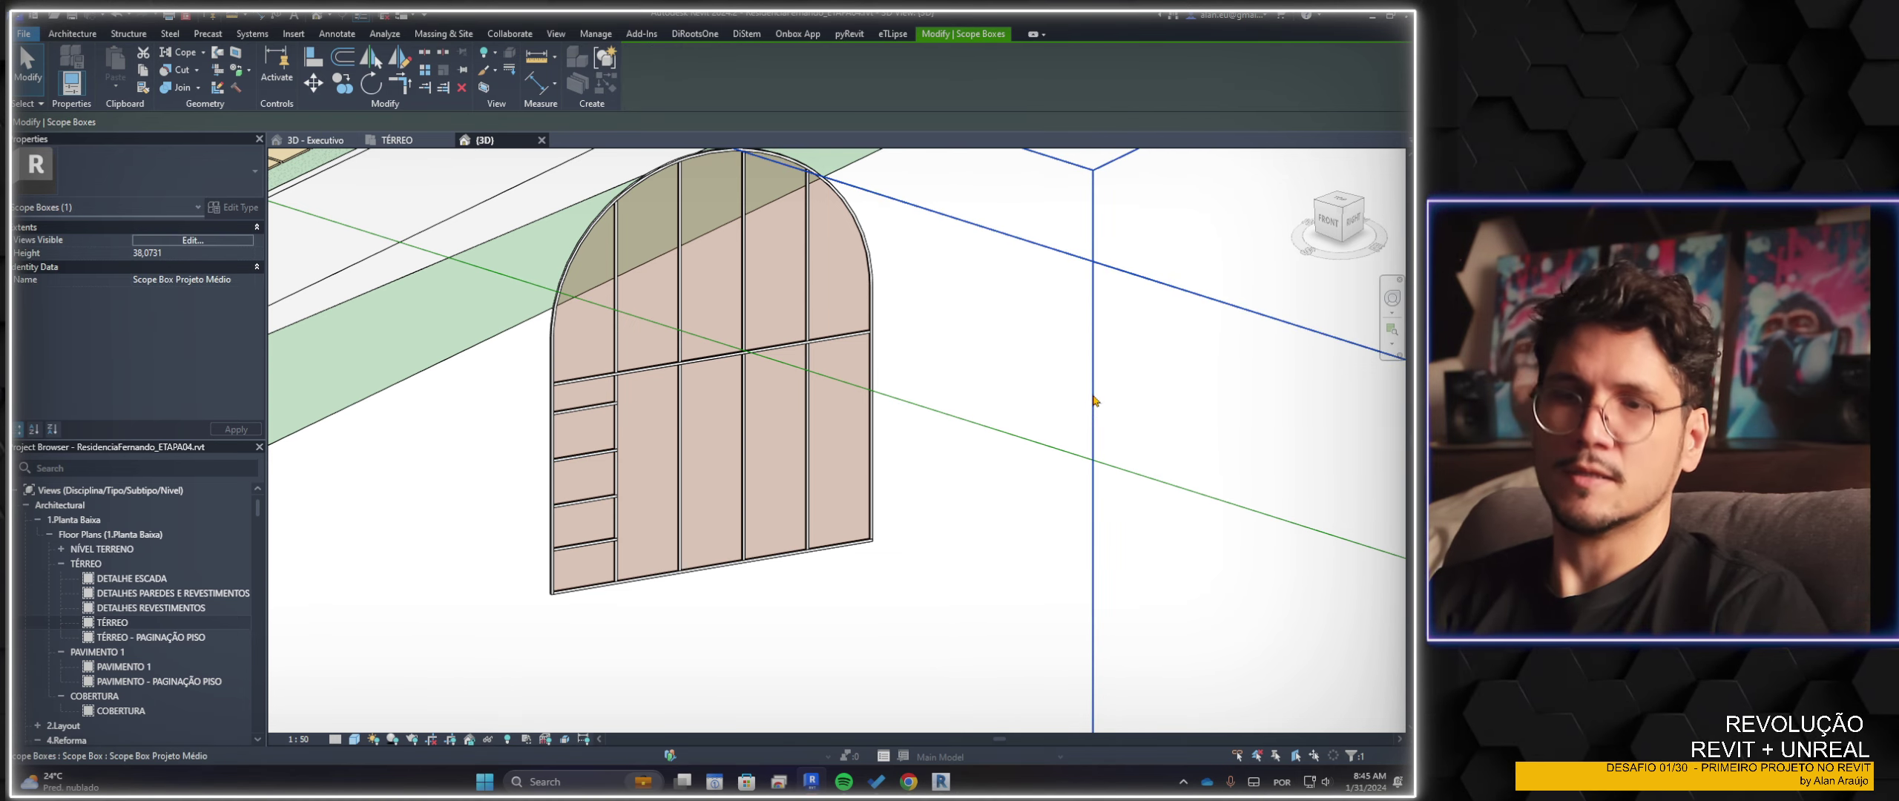
Set the next two short grid lines in the lower-left column to 0.740 and 0.800 spacing
key(c)
key(g)
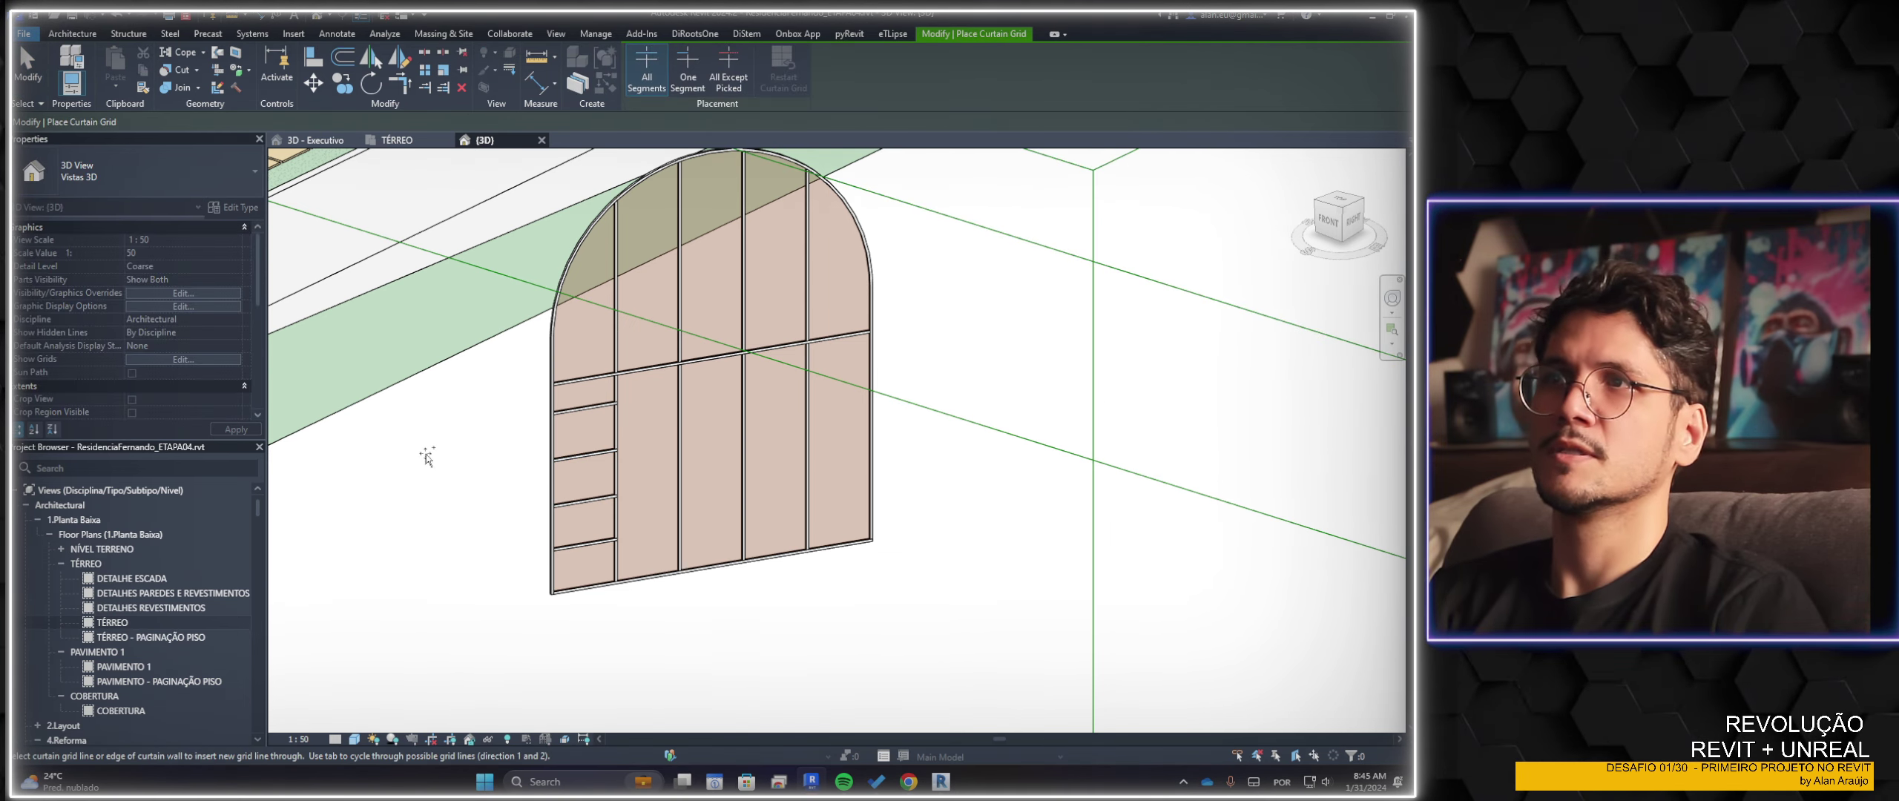
key(Escape)
click(593, 450)
text(.7)
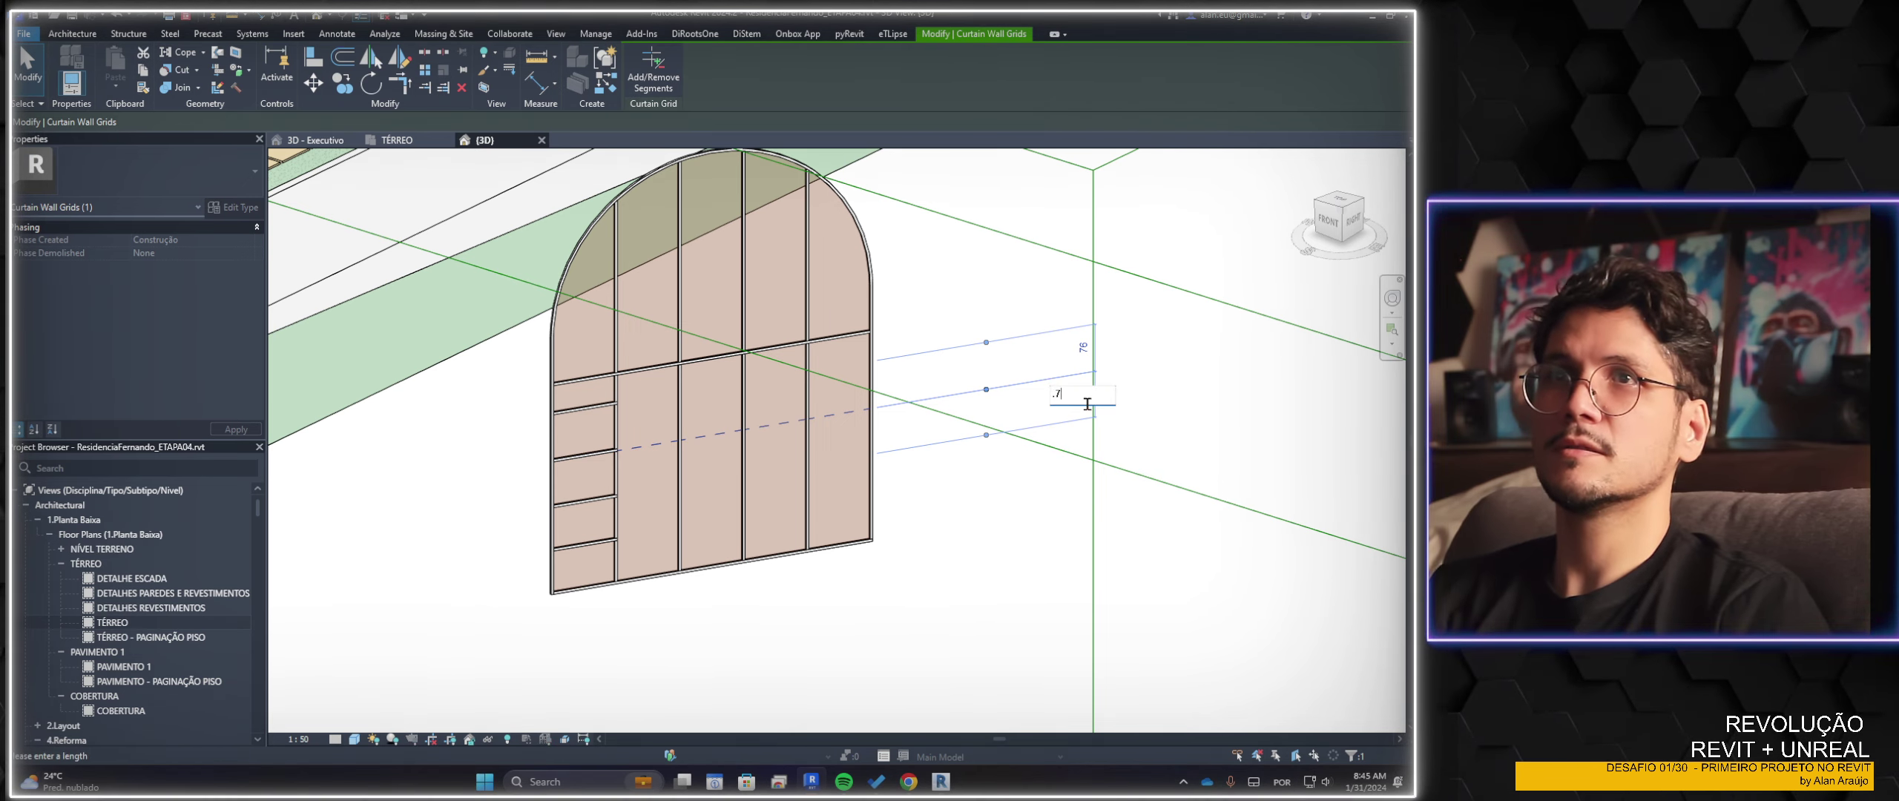
key(Escape)
key(Escape)
click(604, 407)
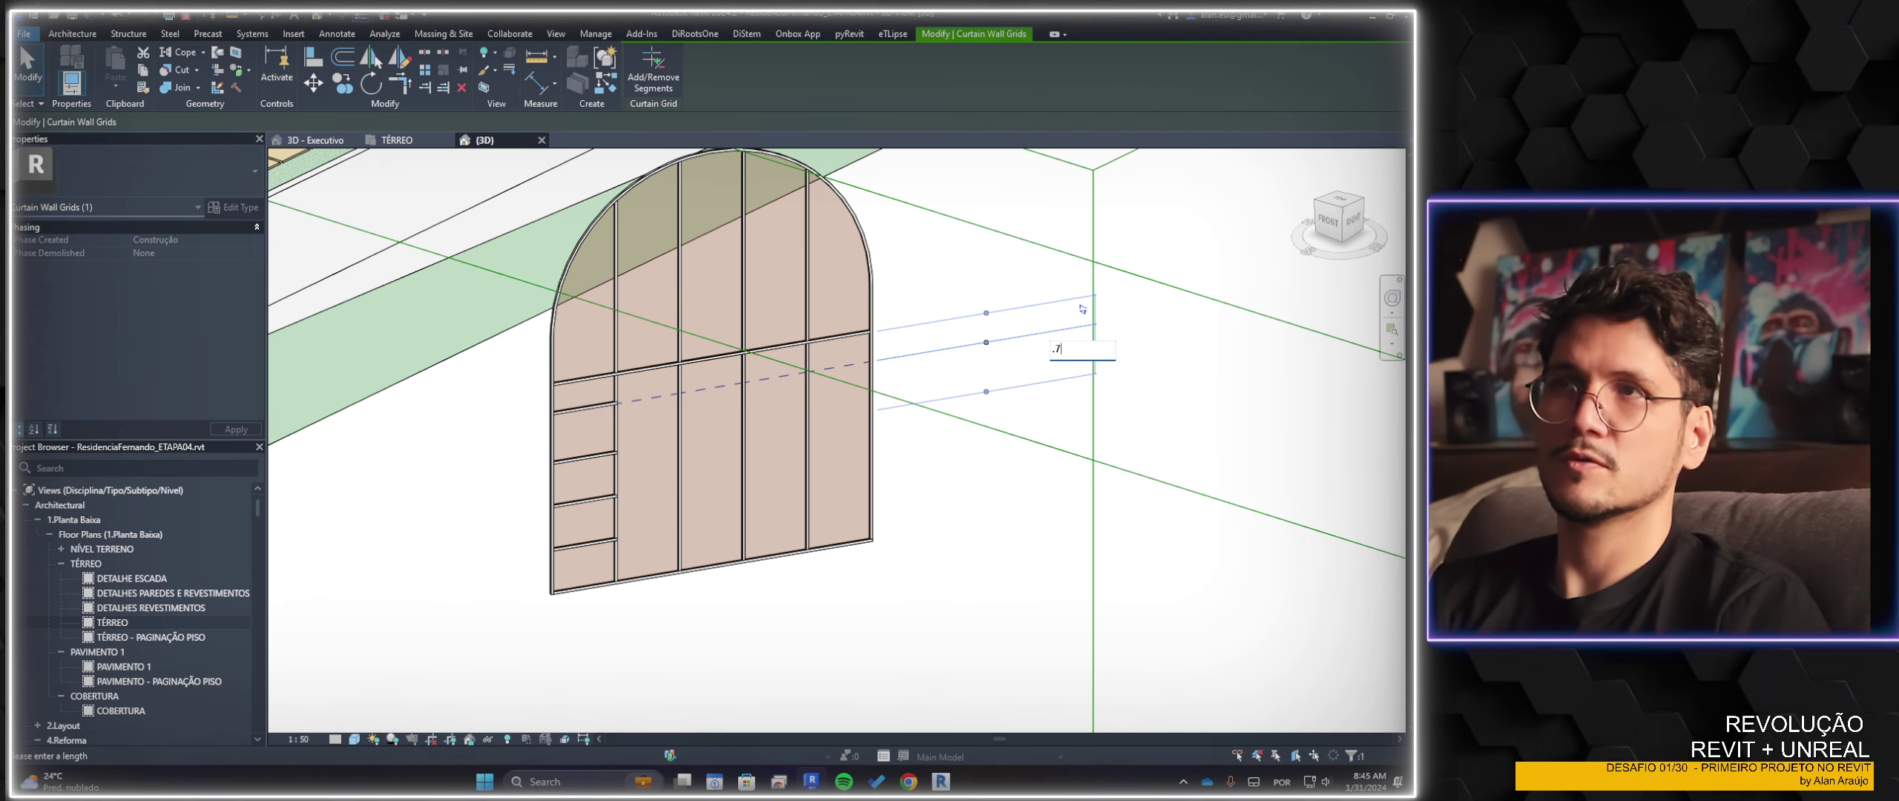
key(Escape)
key(Escape)
Recentre the wall and reopen Curtain Grid in One Segment mode
middle_drag(885, 575, 767, 592)
click(413, 67)
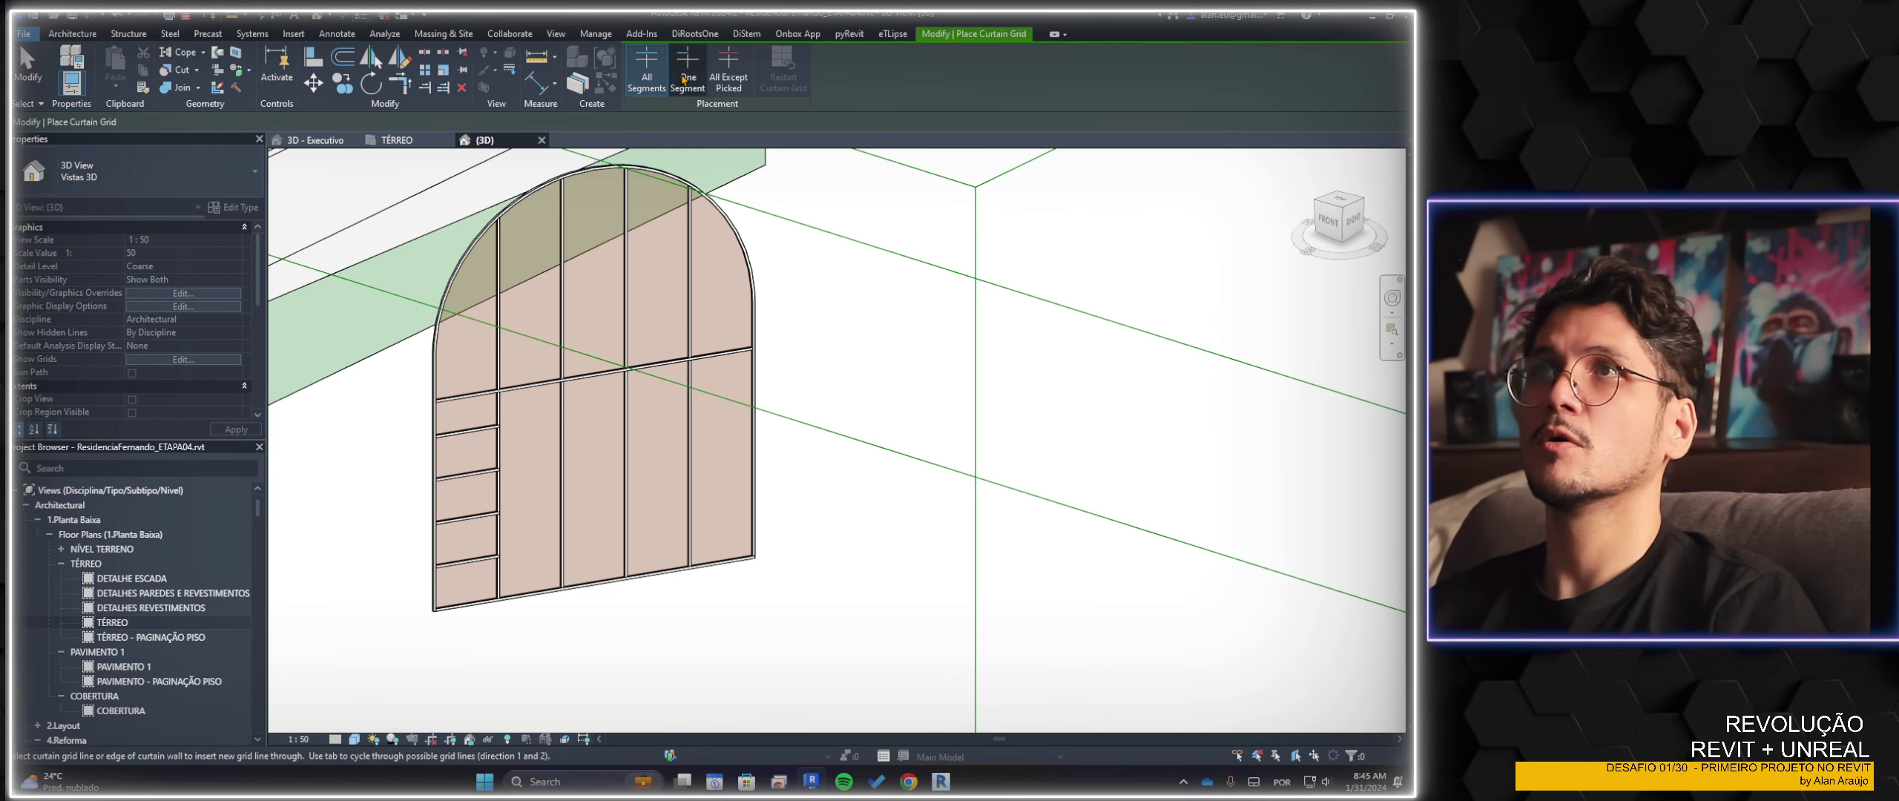
click(687, 70)
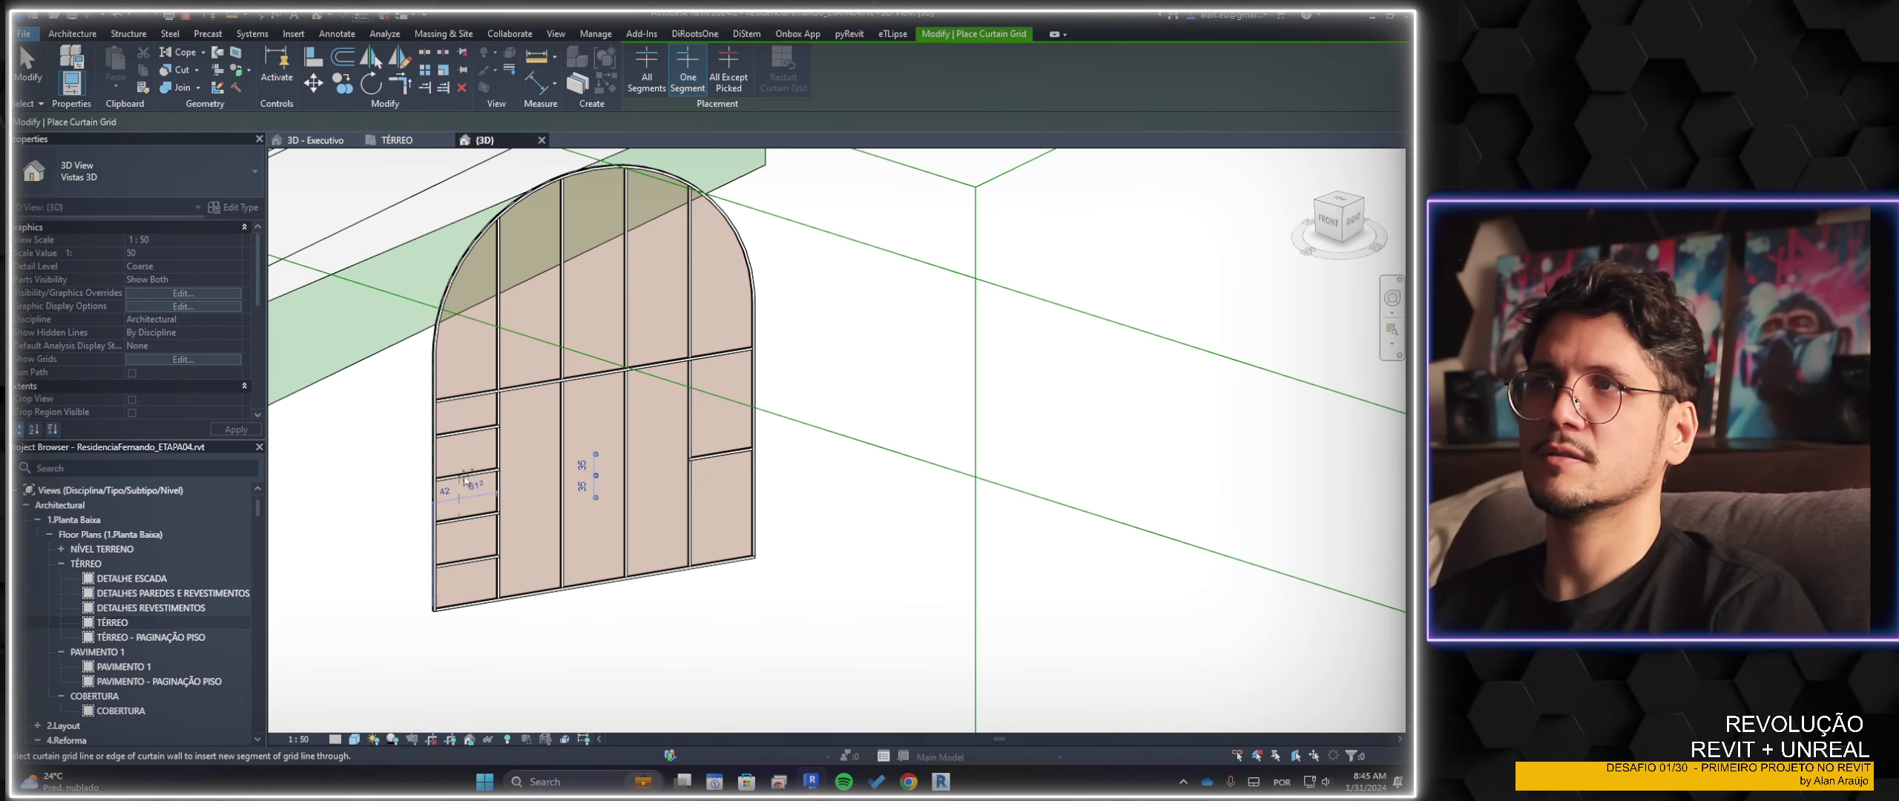
key(Escape)
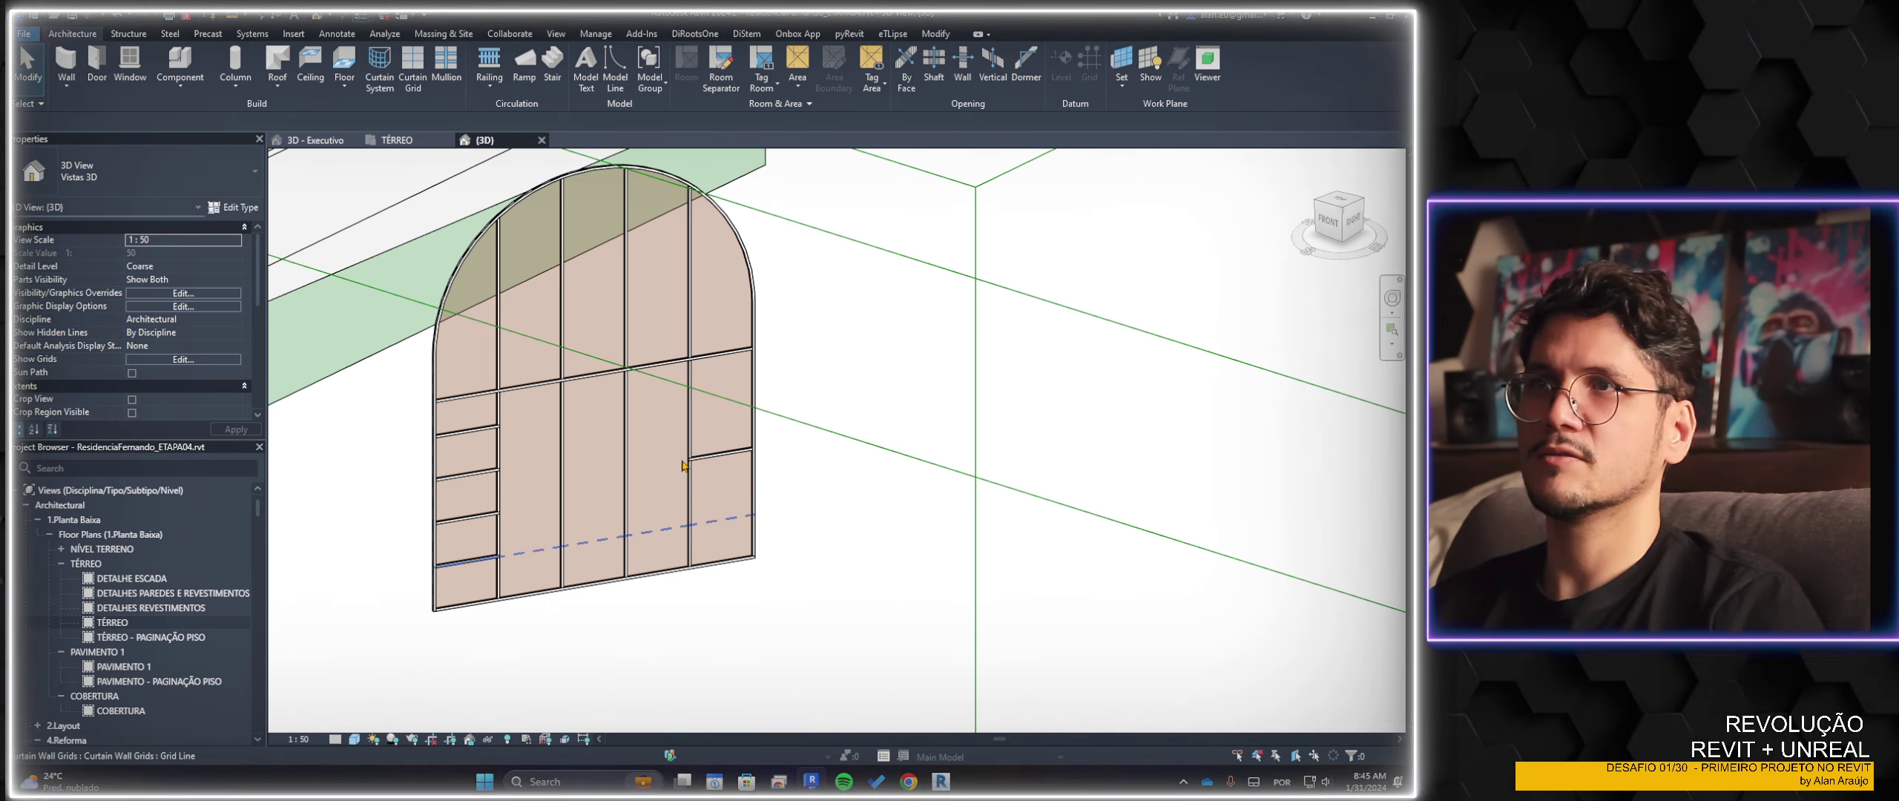
Select the horizontal grid line across the wall and measure to the mullions above and below
key(Tab)
key(Tab)
click(698, 465)
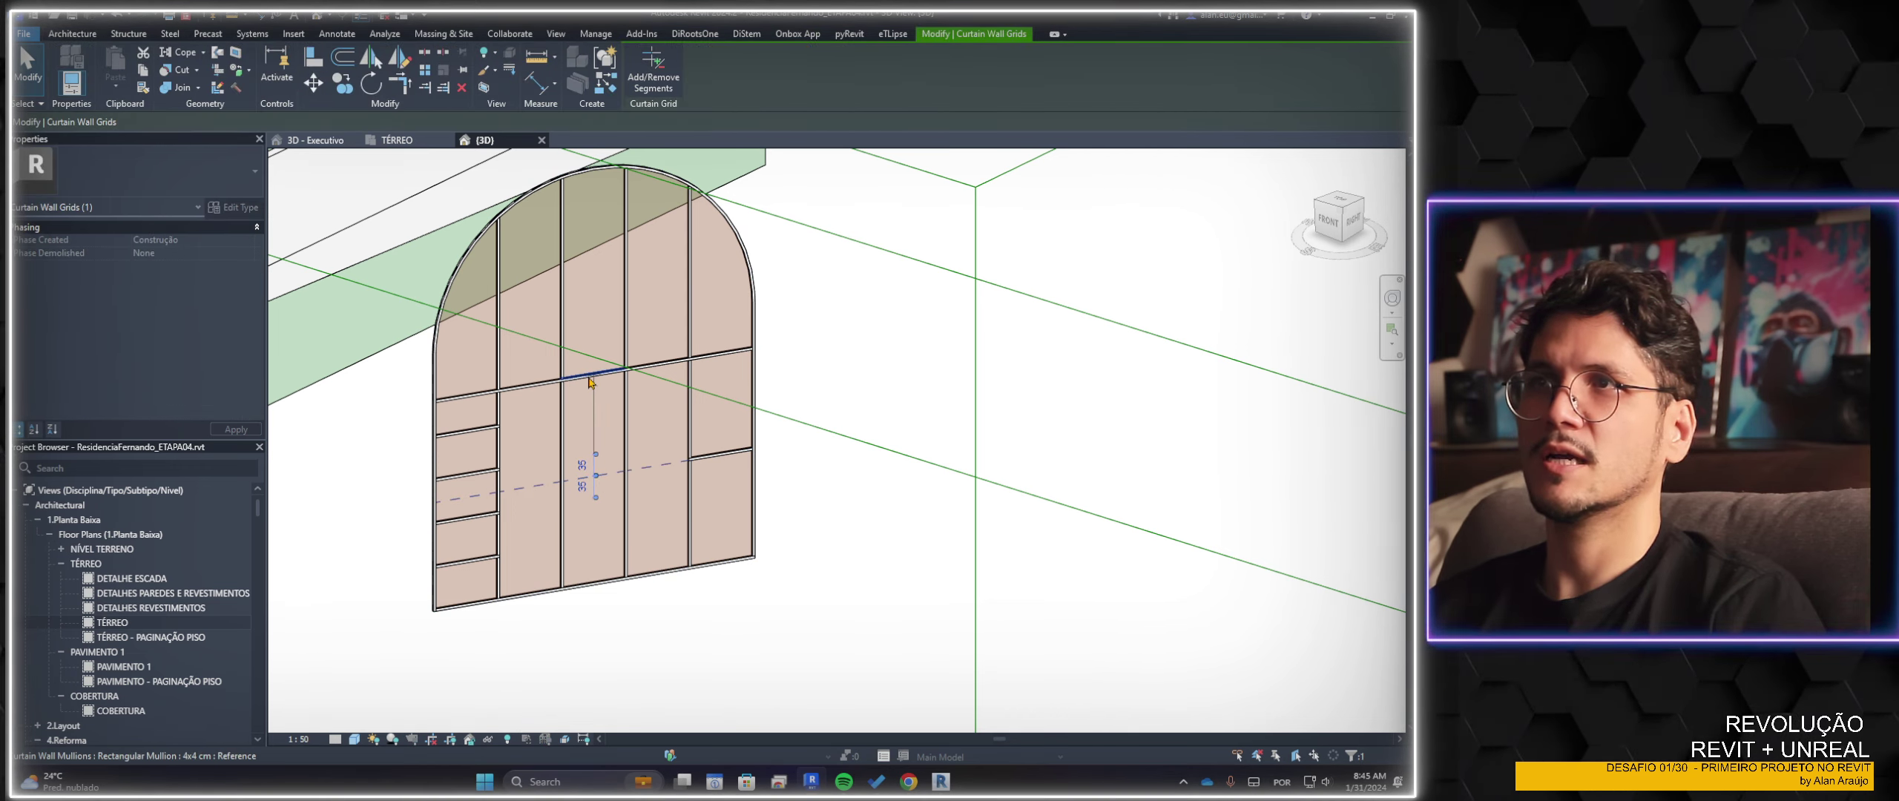
drag(595, 426, 595, 374)
drag(596, 497, 597, 586)
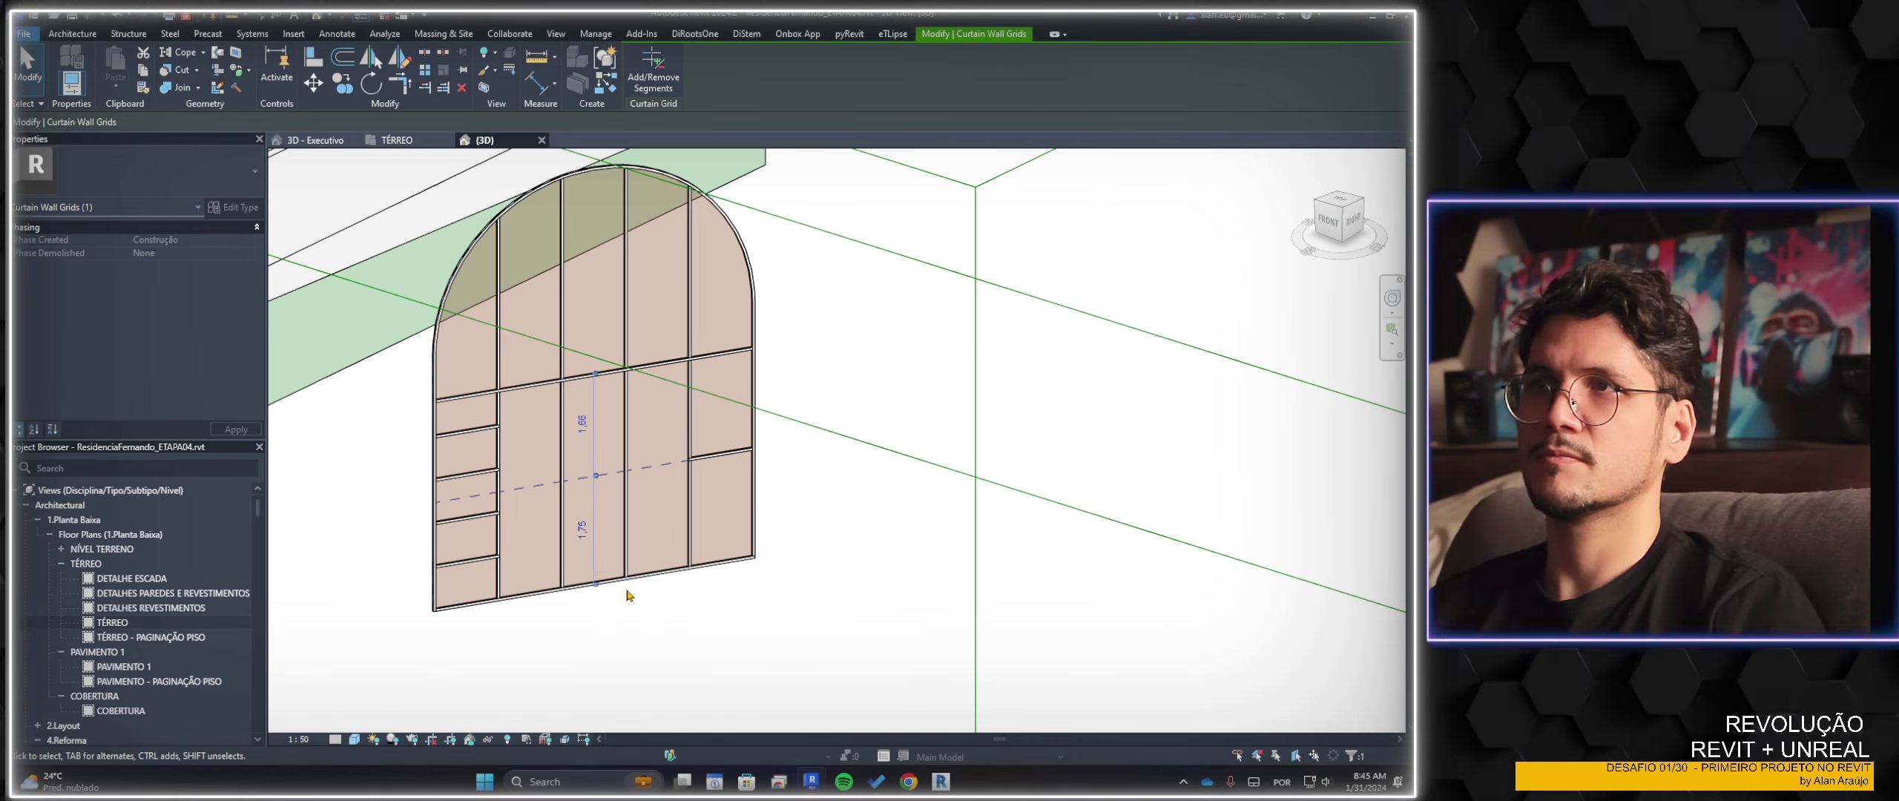
Enter a halving formula for its height so both sides measure 1.705
click(595, 532)
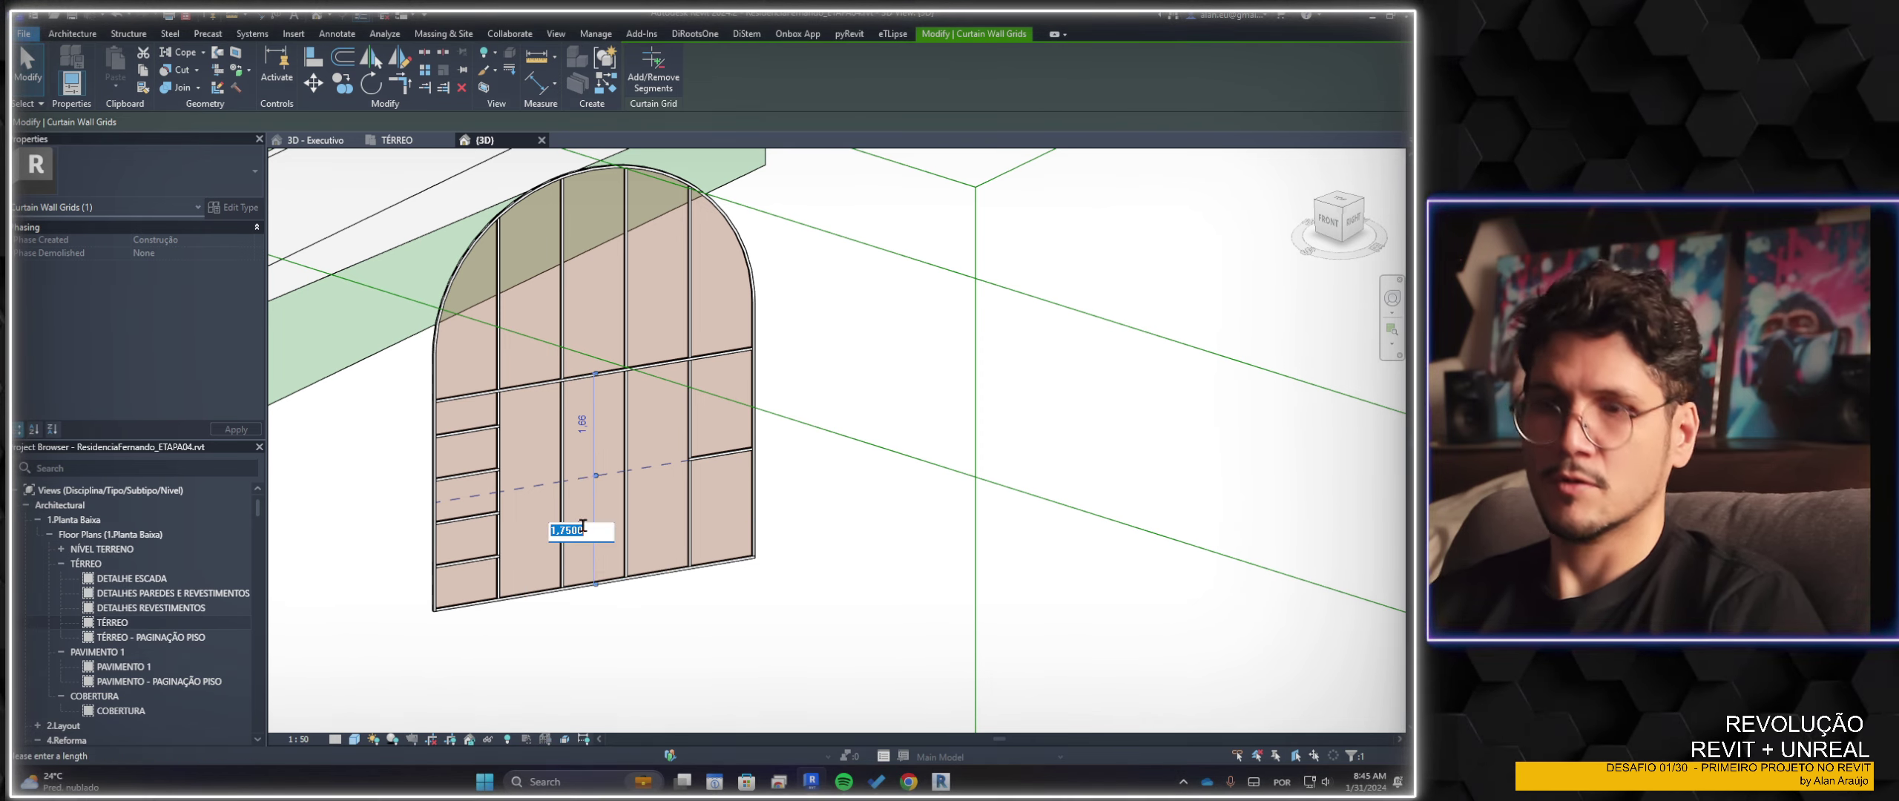
click(594, 535)
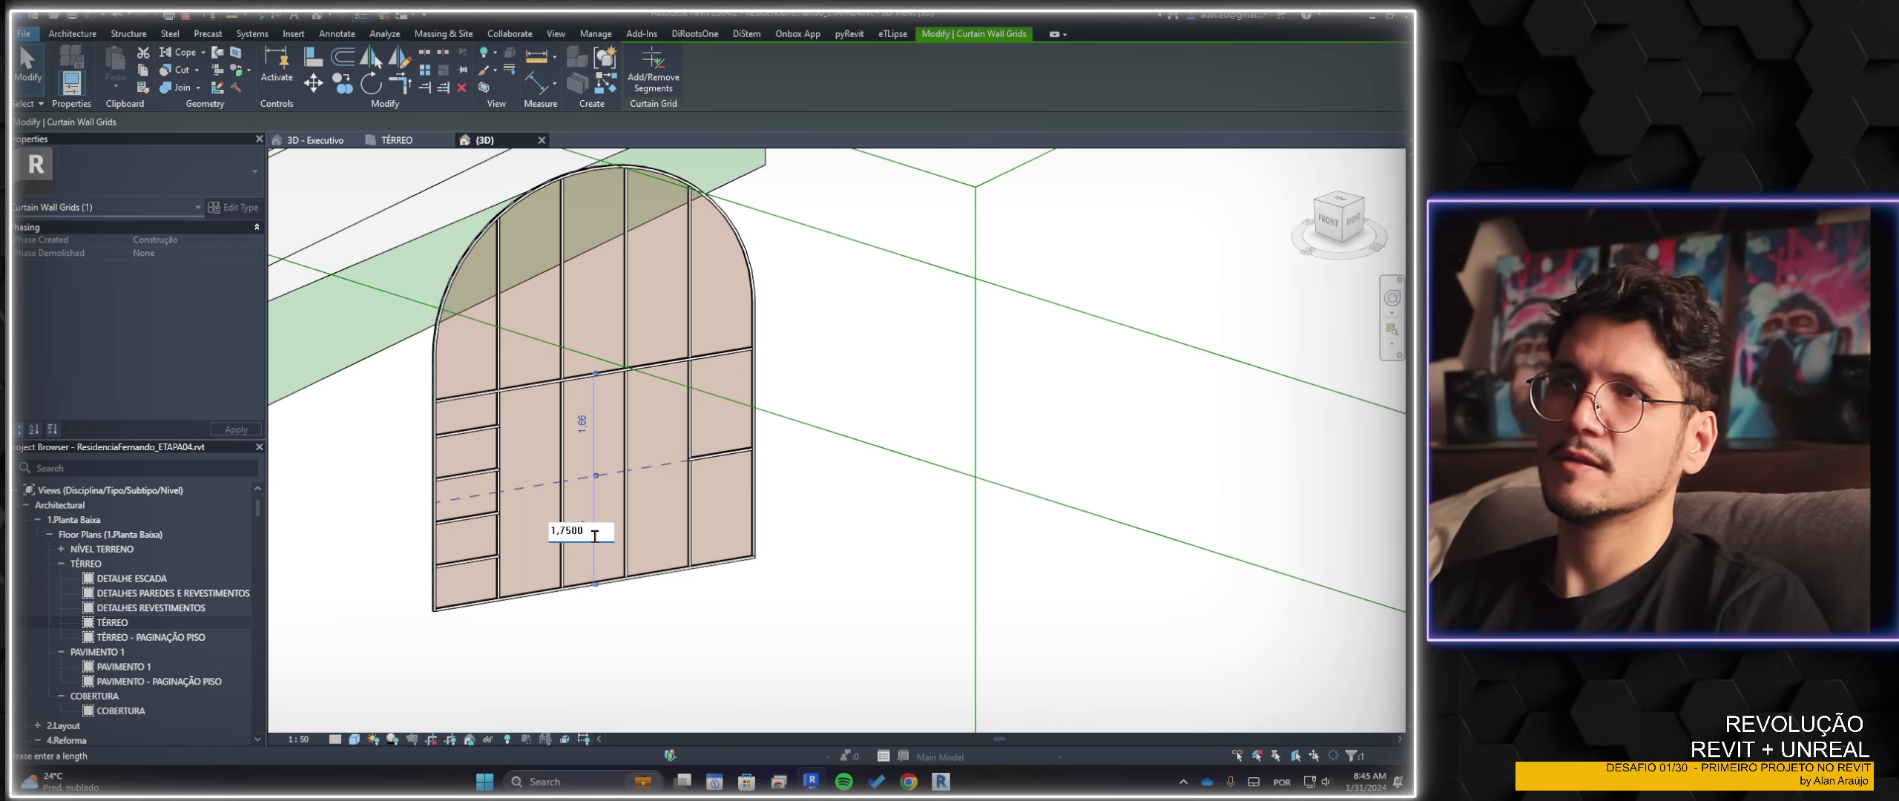
key(Home)
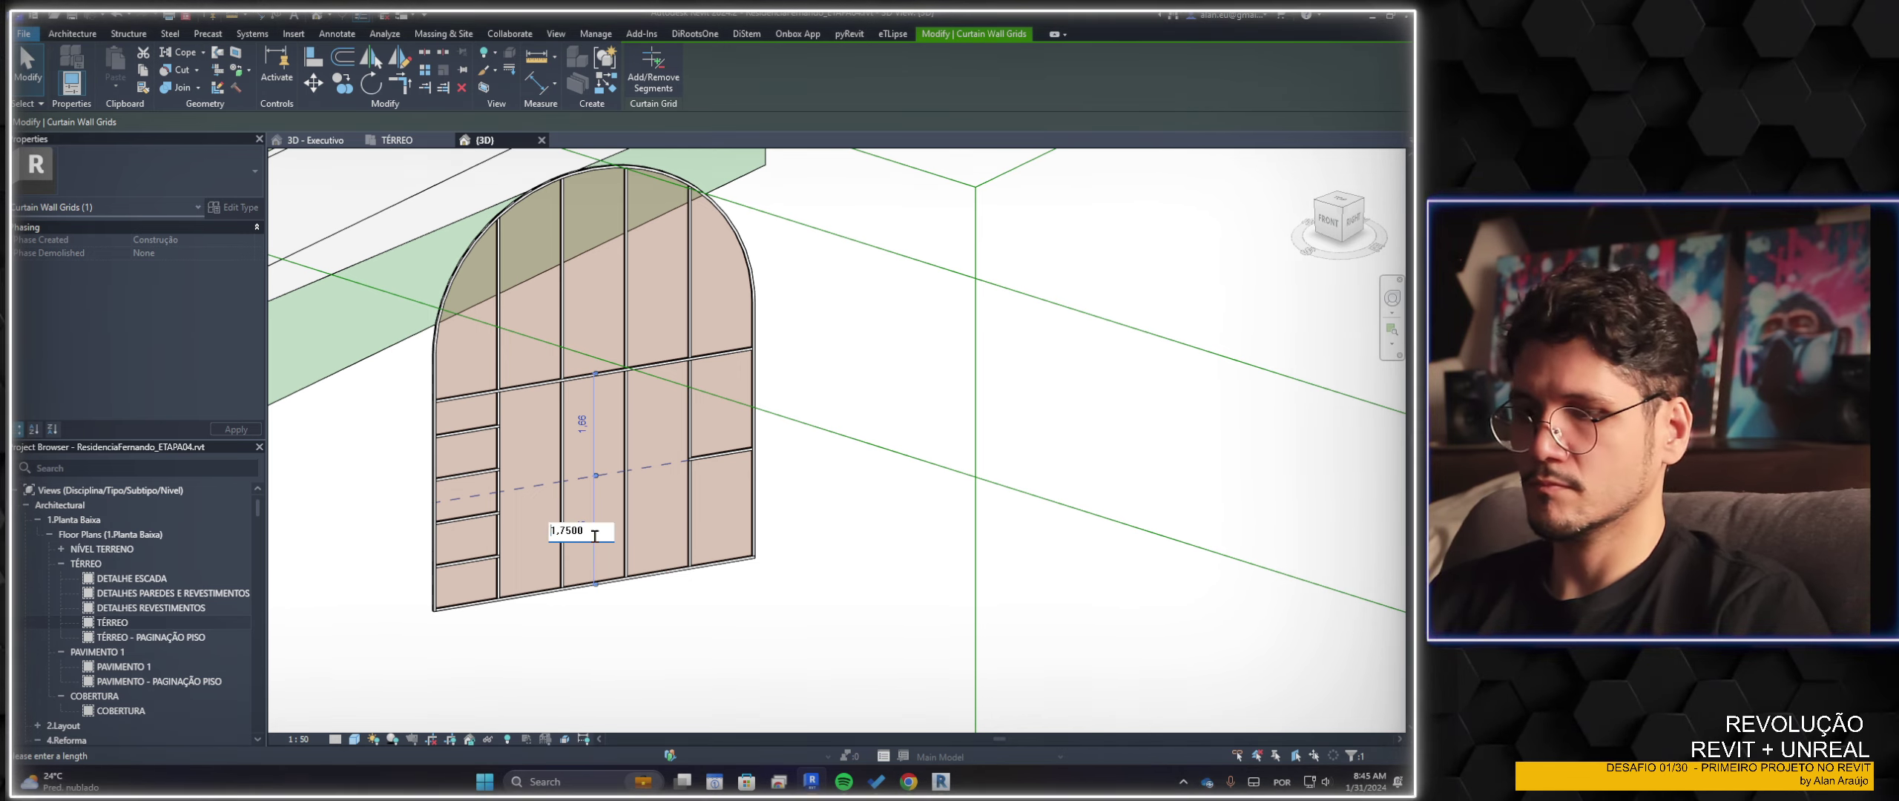
text(=)
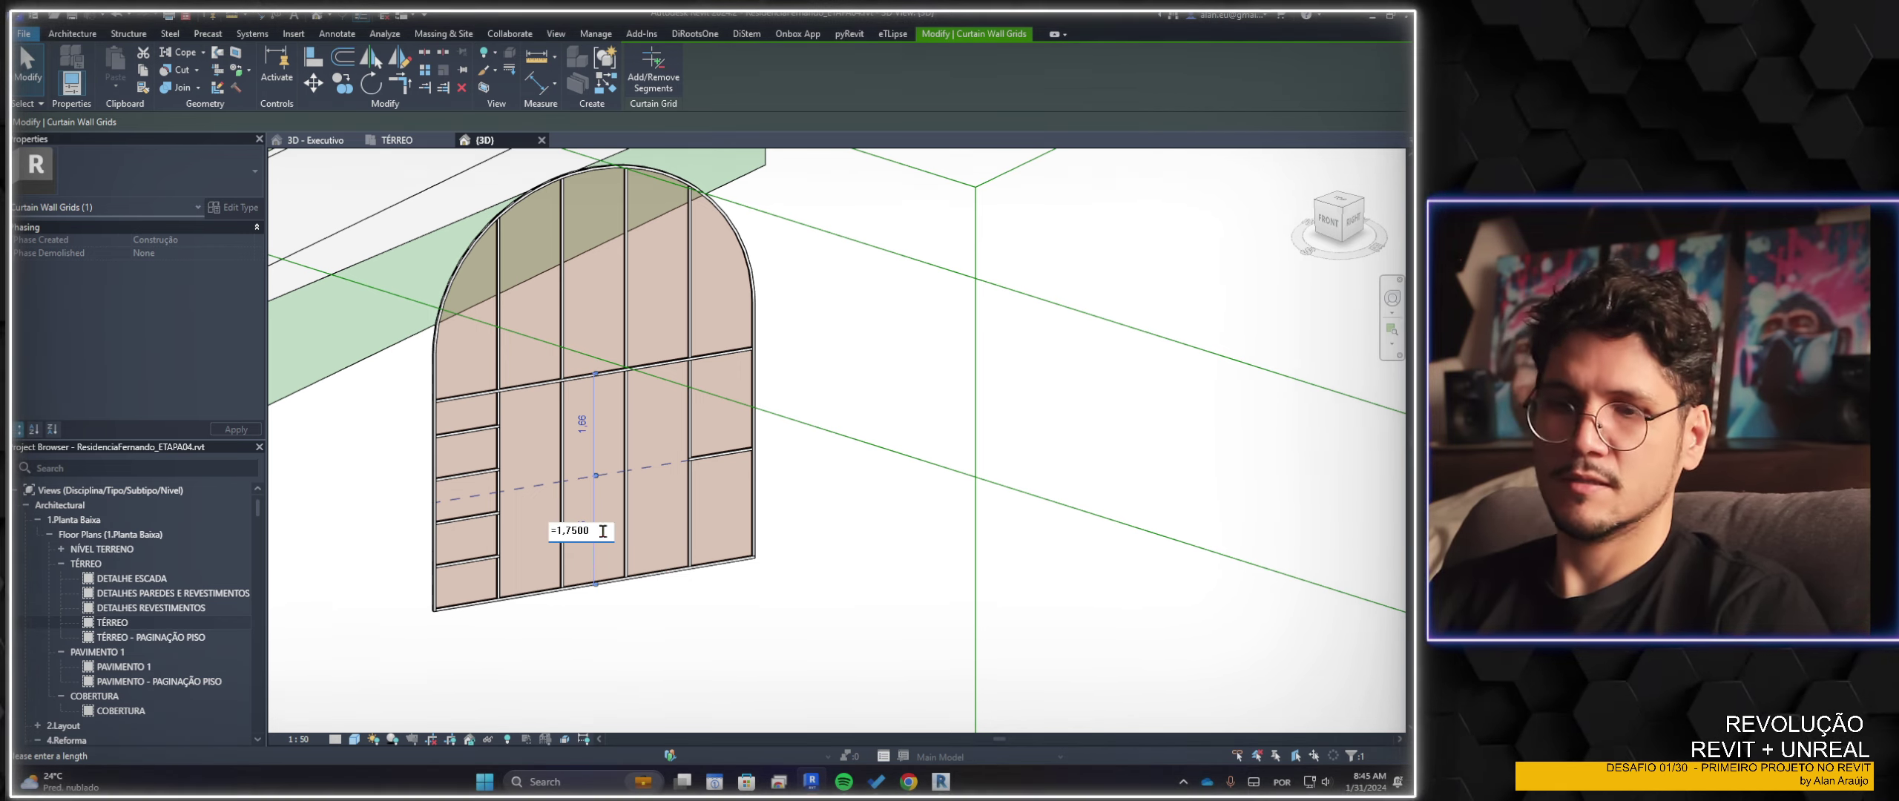
text(+)
text(.66)
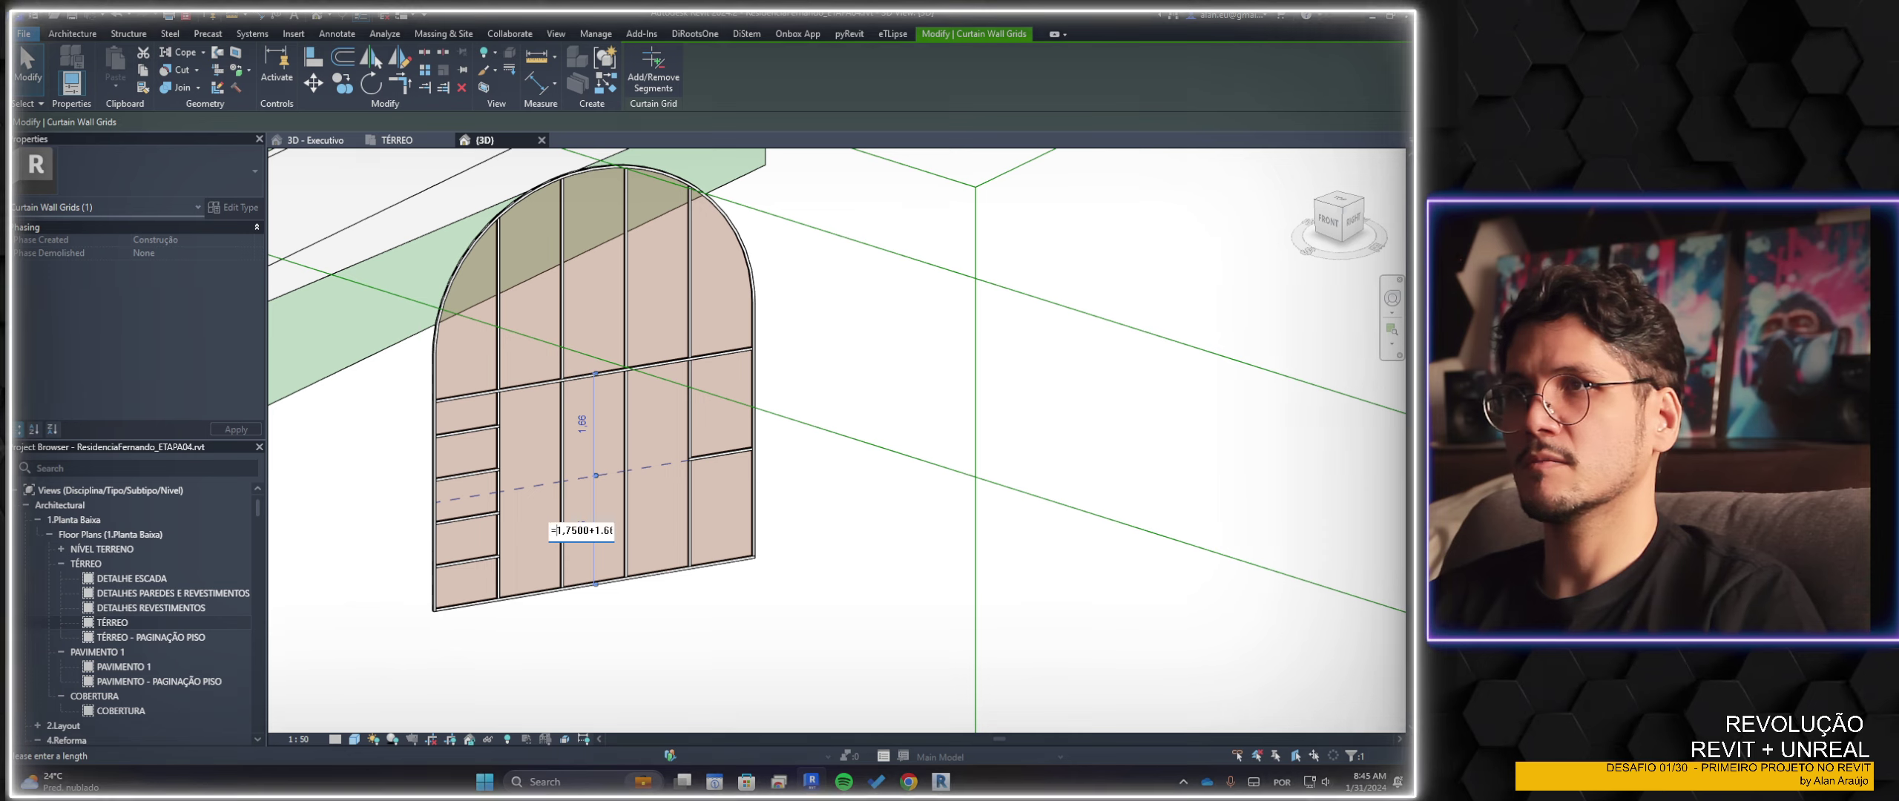
key(Home)
key(Right)
text(()
key(Right)
key(Right)
key(Right)
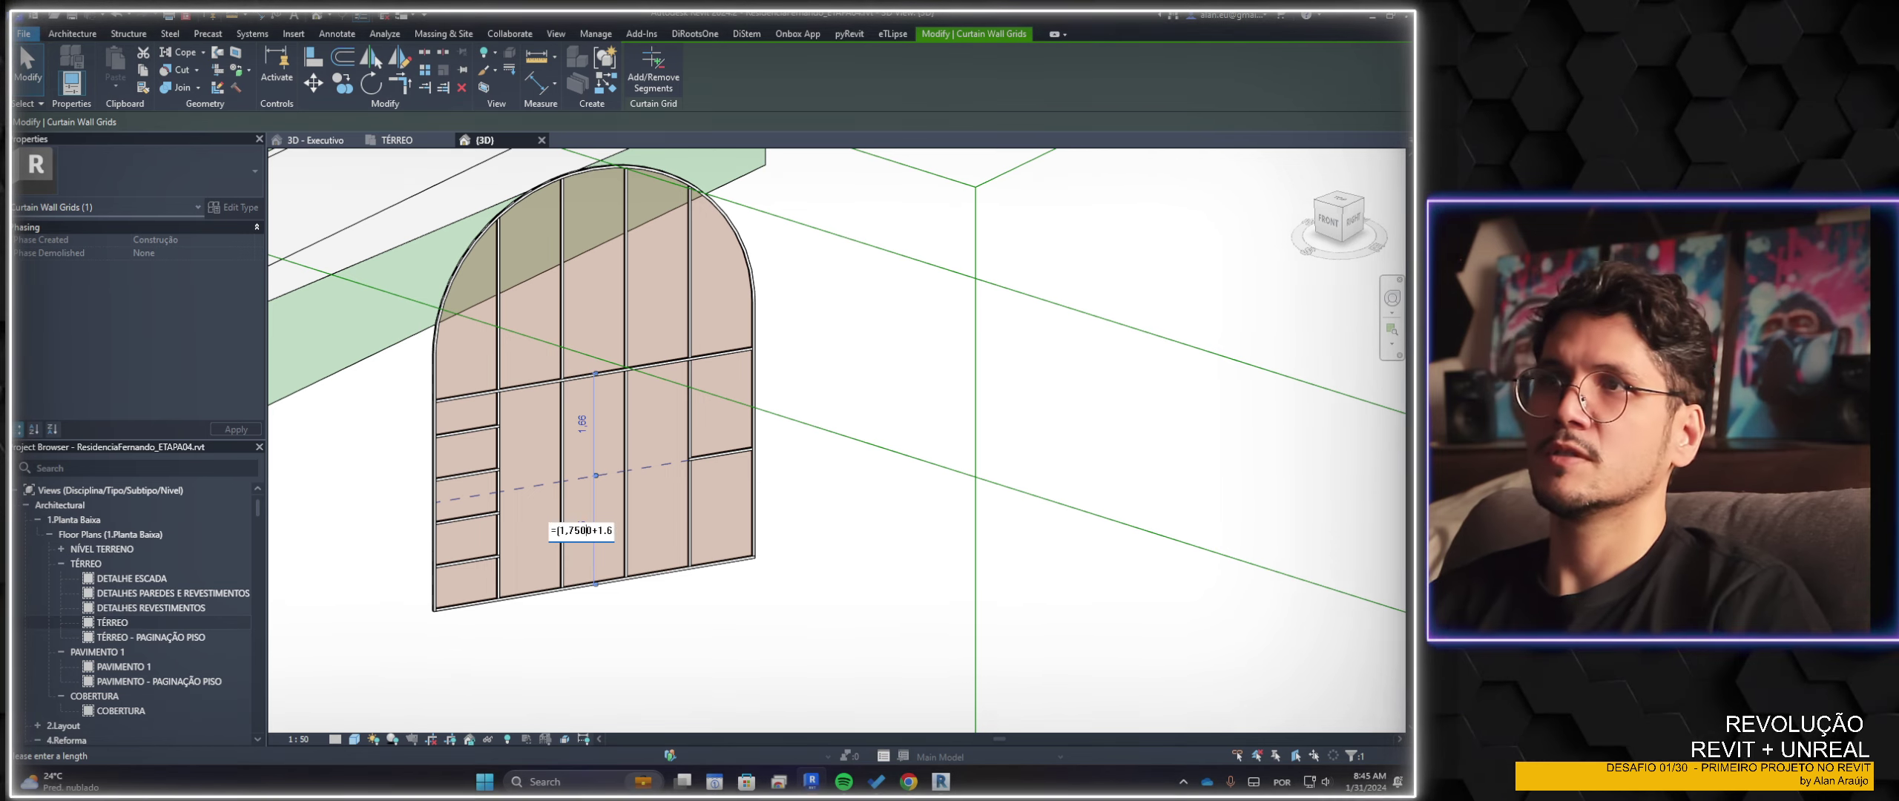
text()/2)
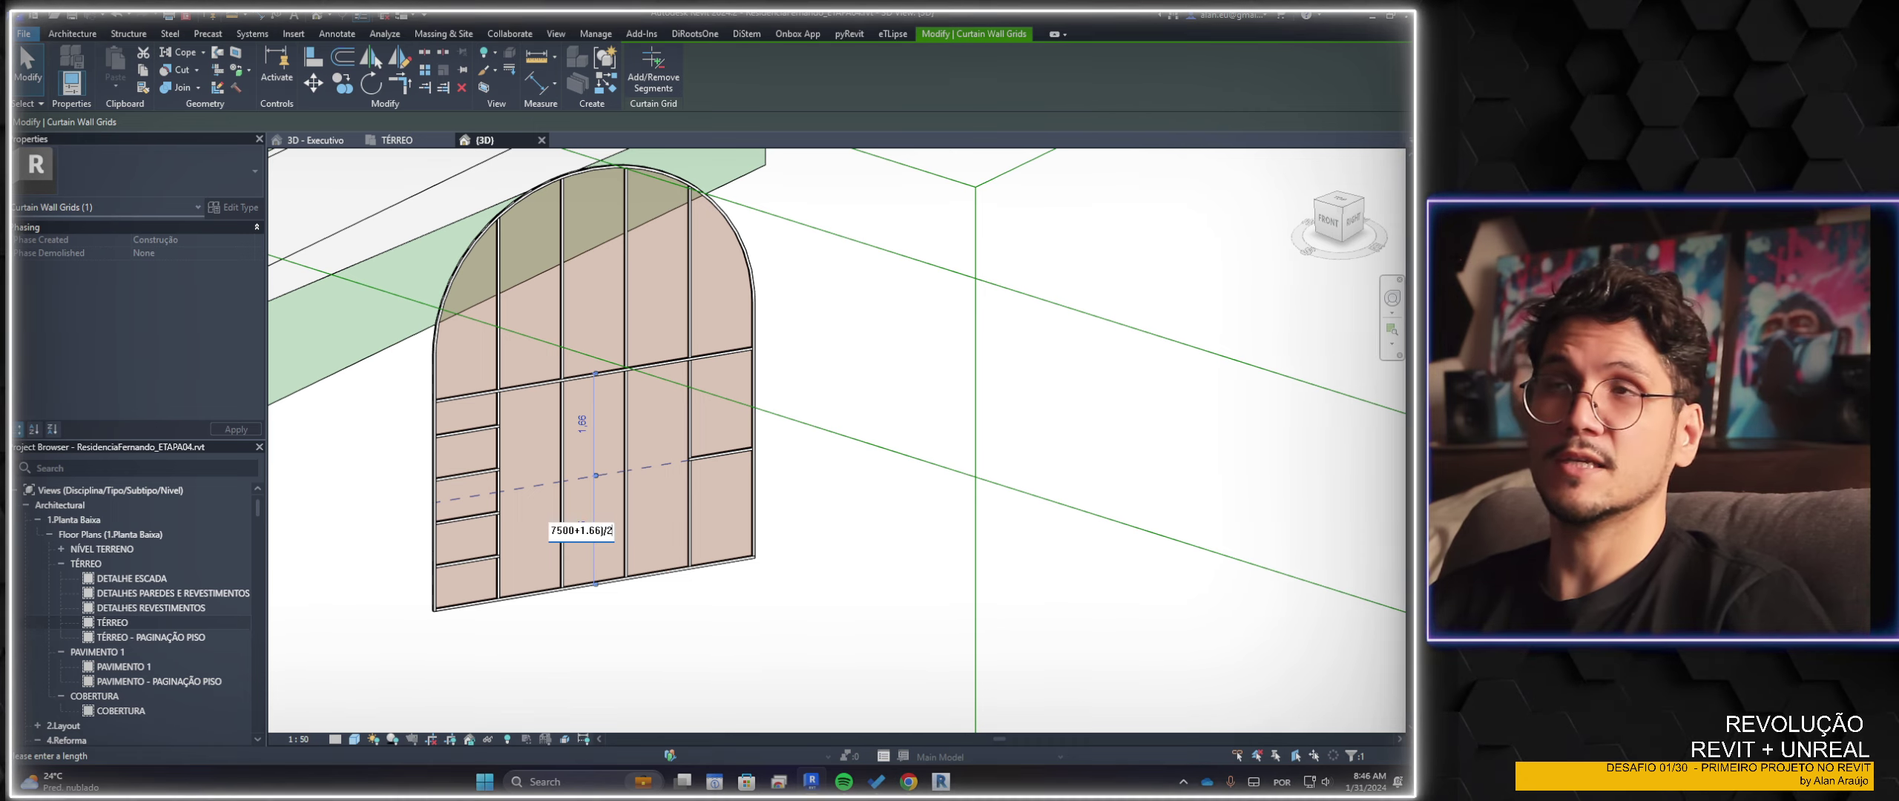
key(Return)
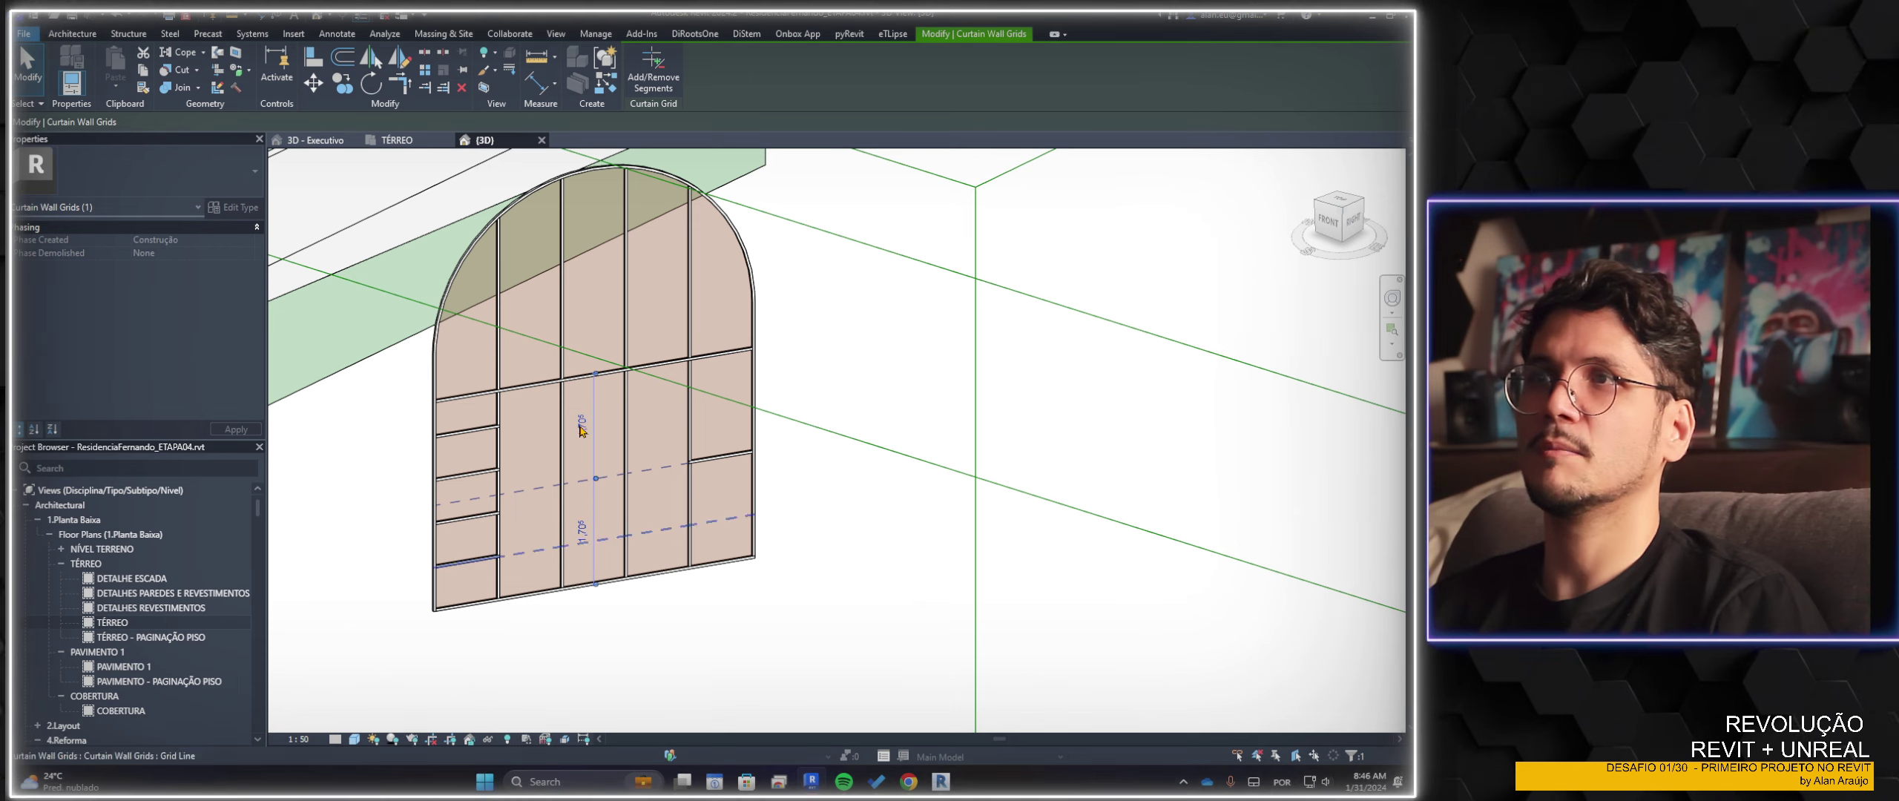
Centre the curtain wall in view and select its lower-right panel
click(875, 572)
scroll(876, 572, down, 3)
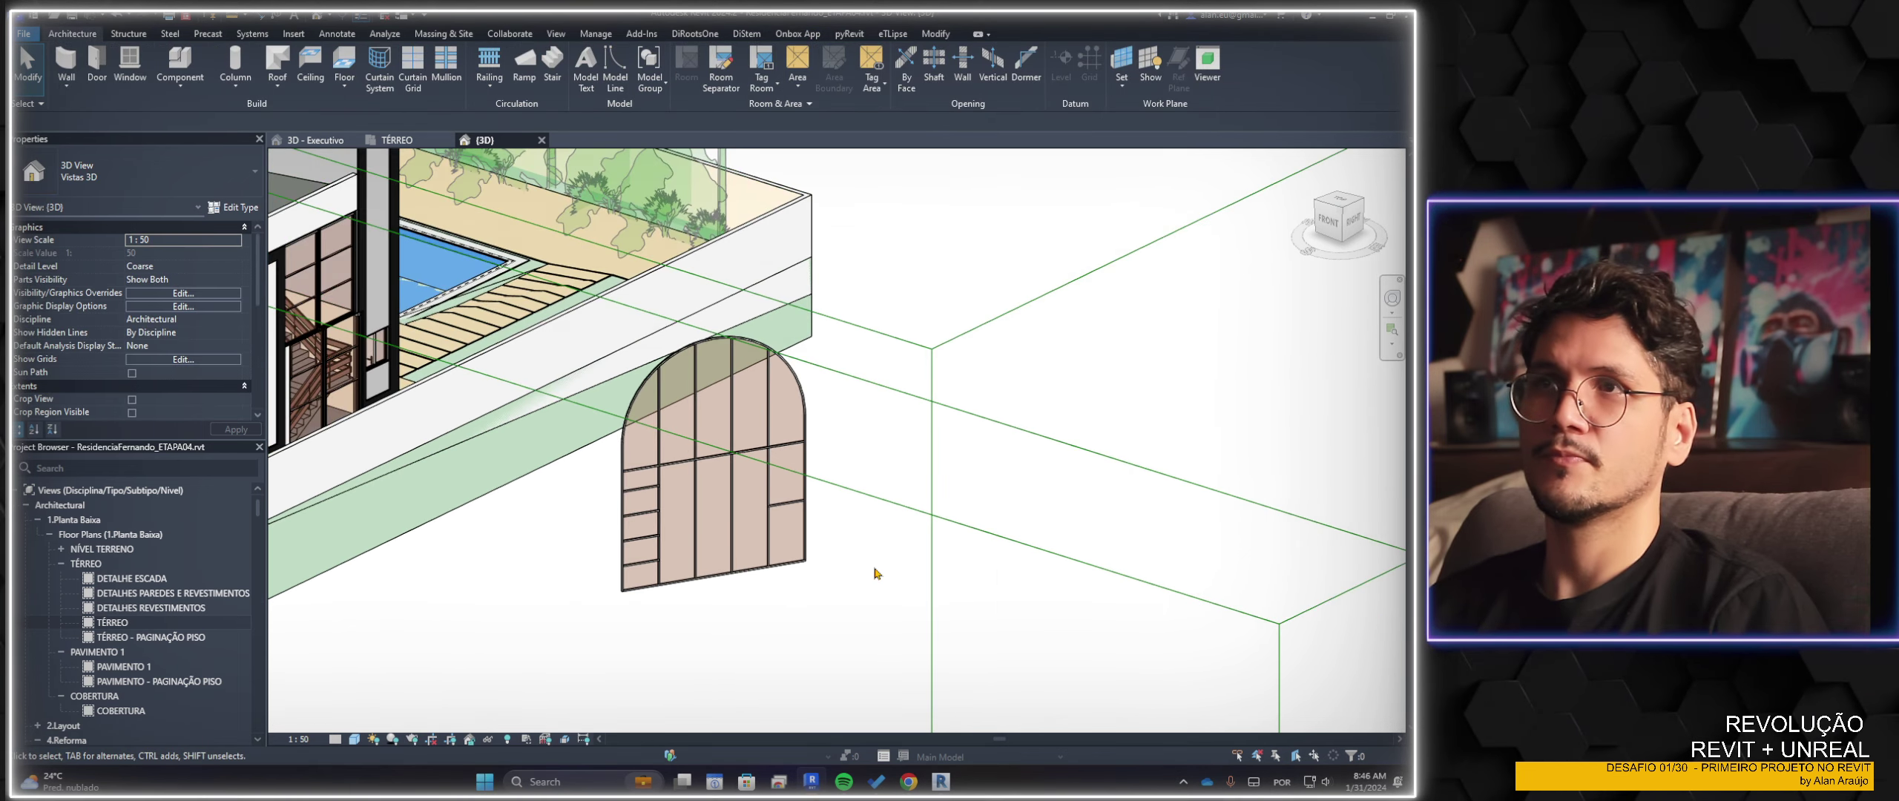
scroll(881, 582, up, 1)
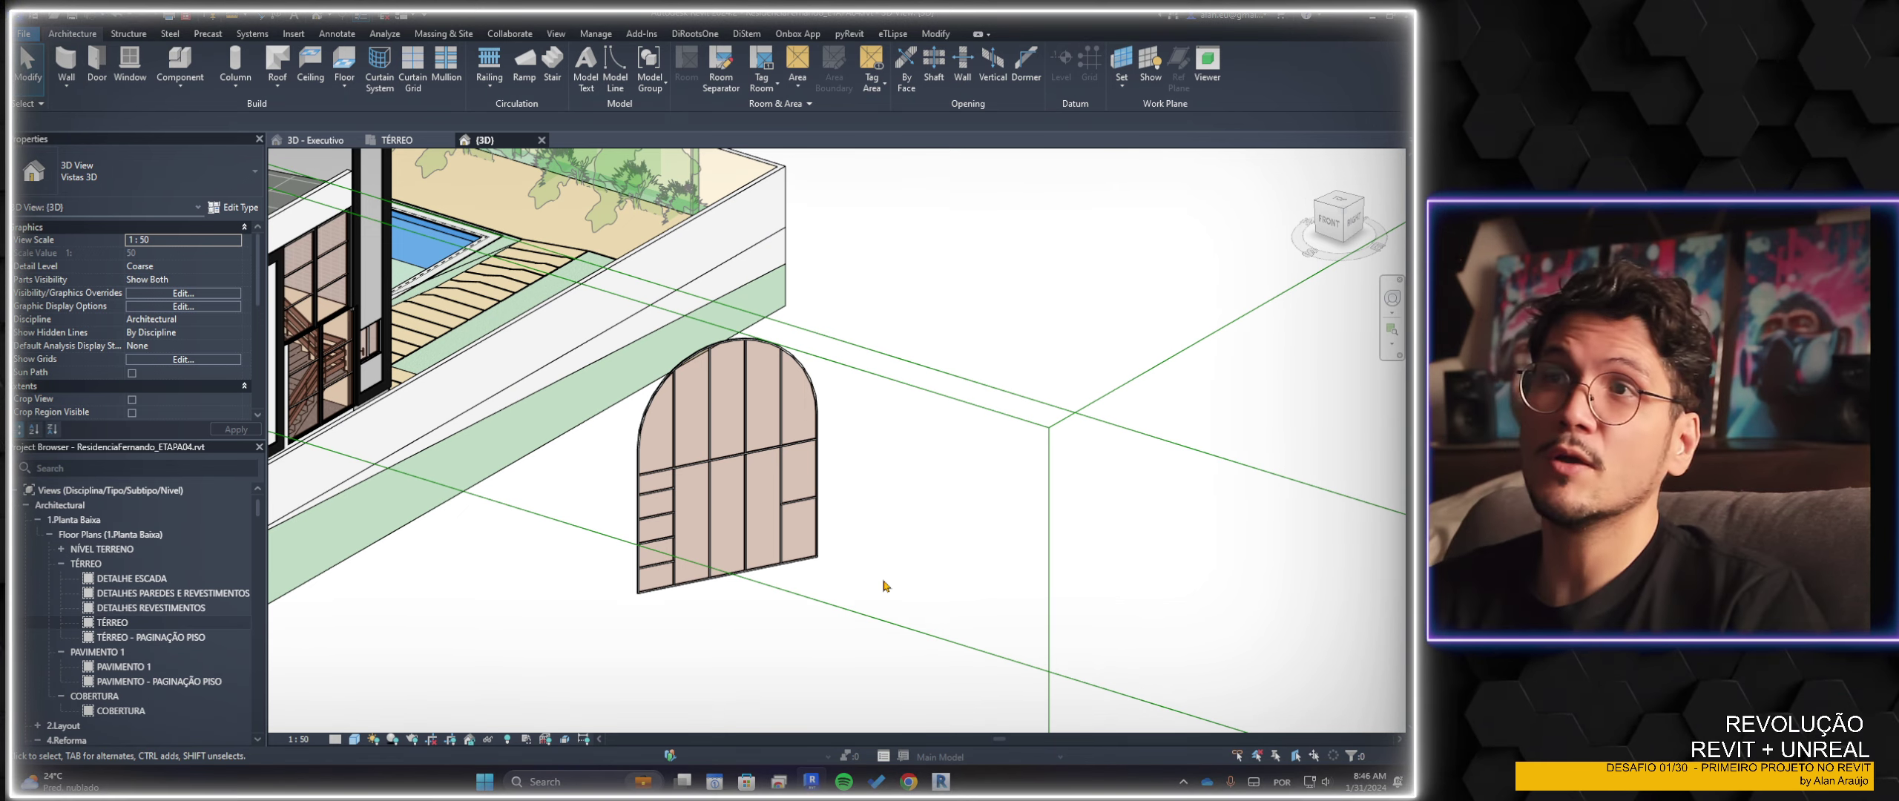
middle_drag(884, 586, 764, 563)
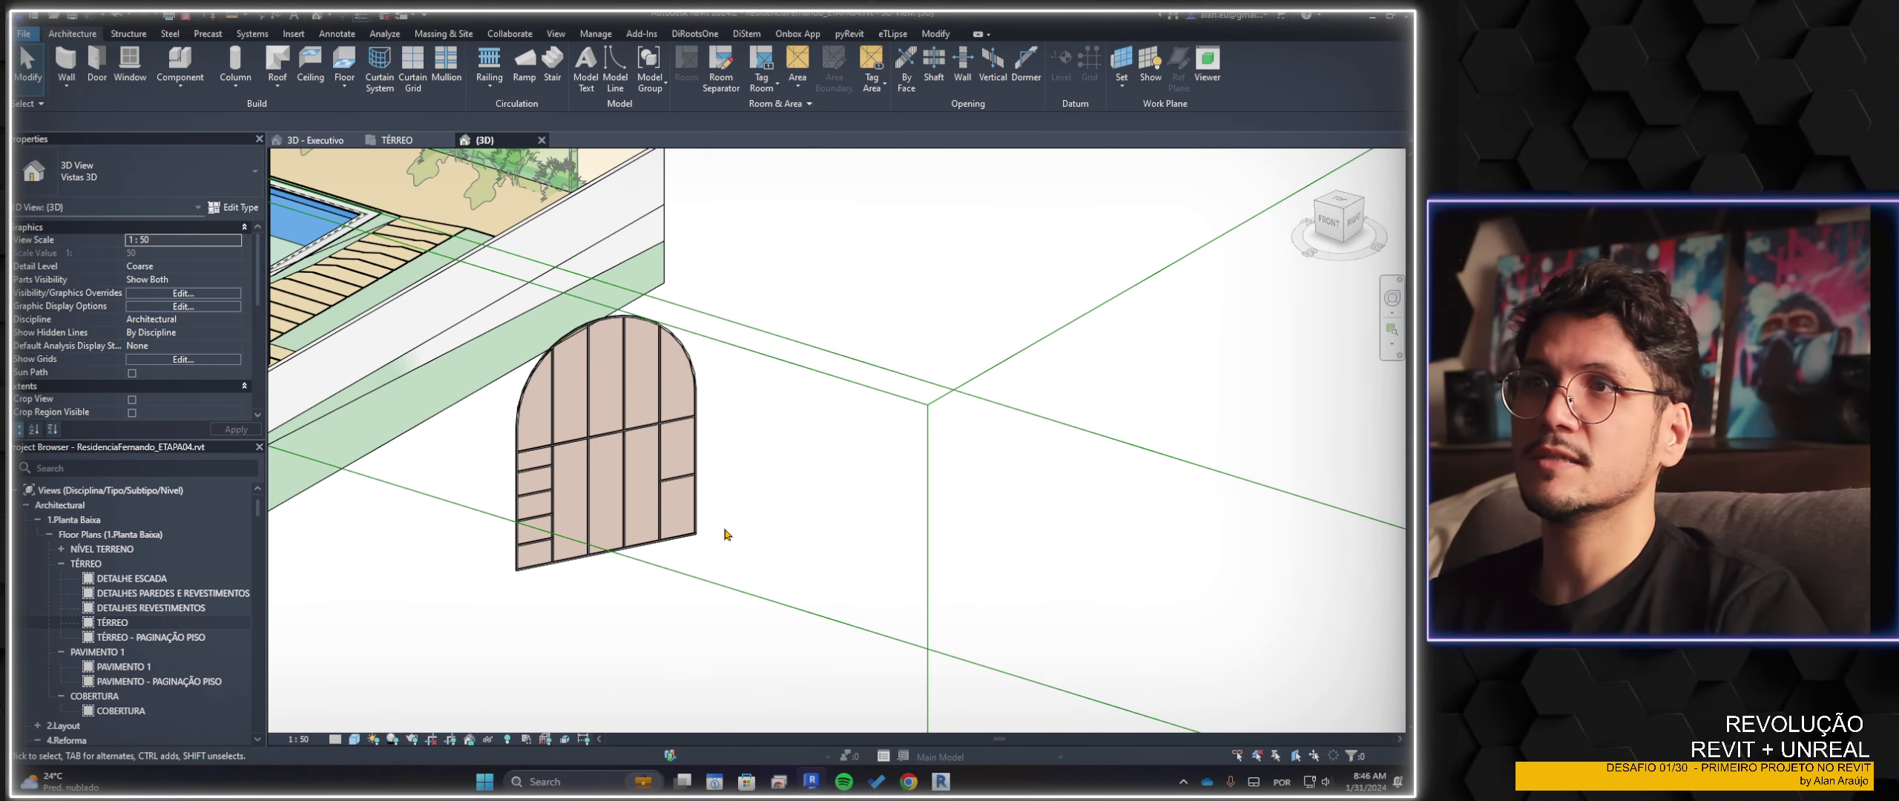
scroll(644, 569, up, 3)
middle_drag(711, 481, 836, 477)
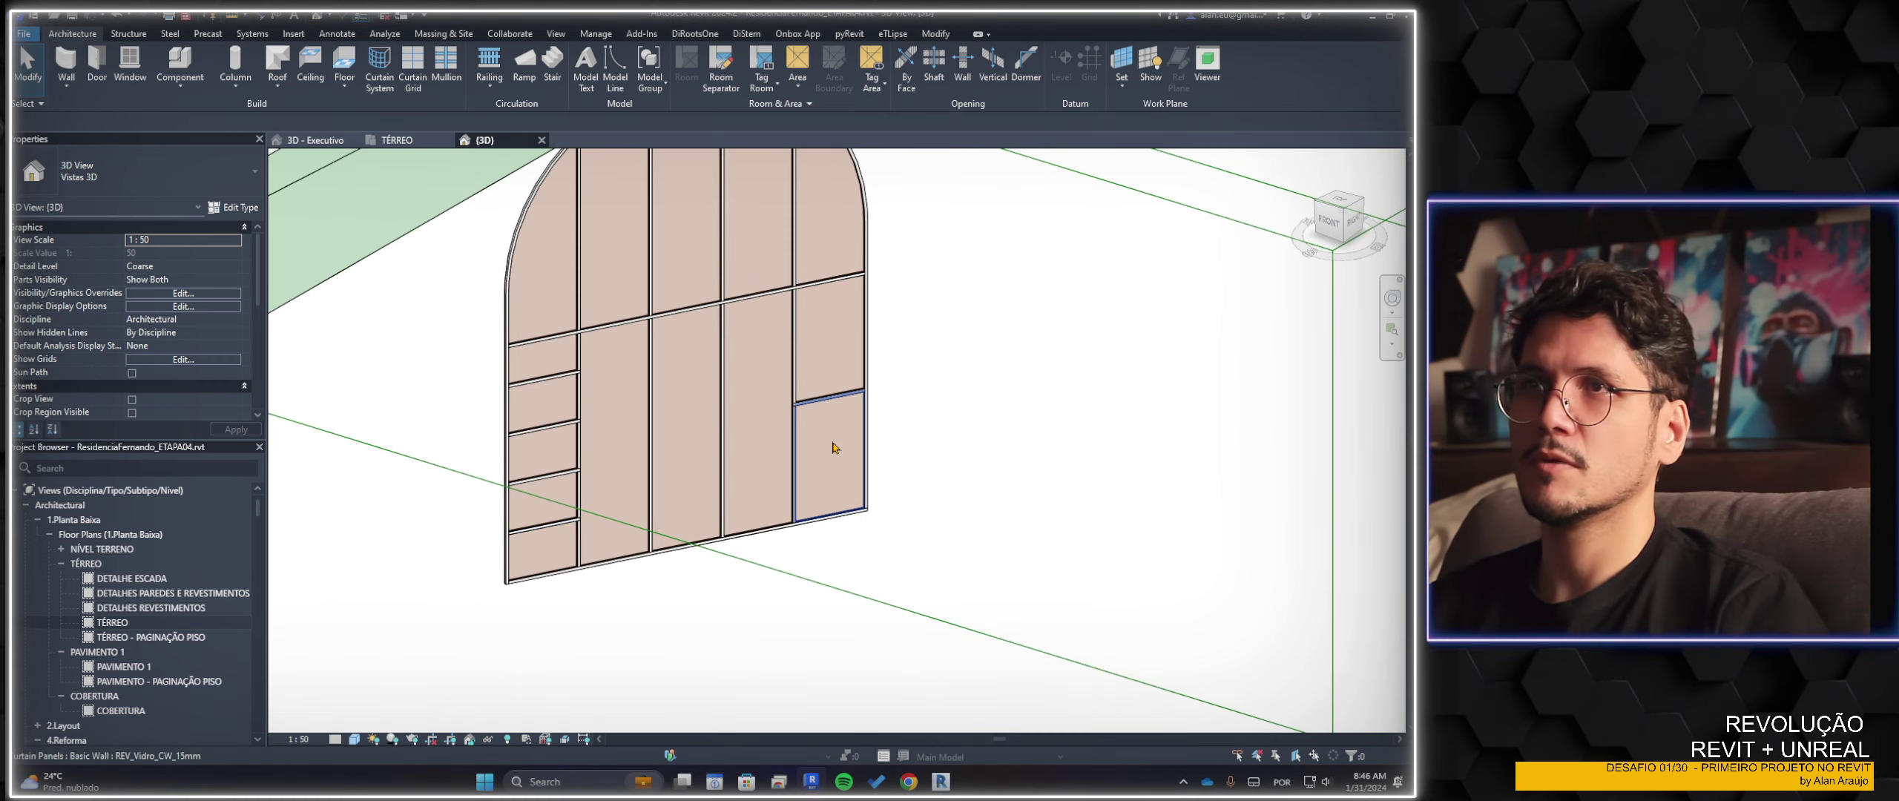
click(832, 447)
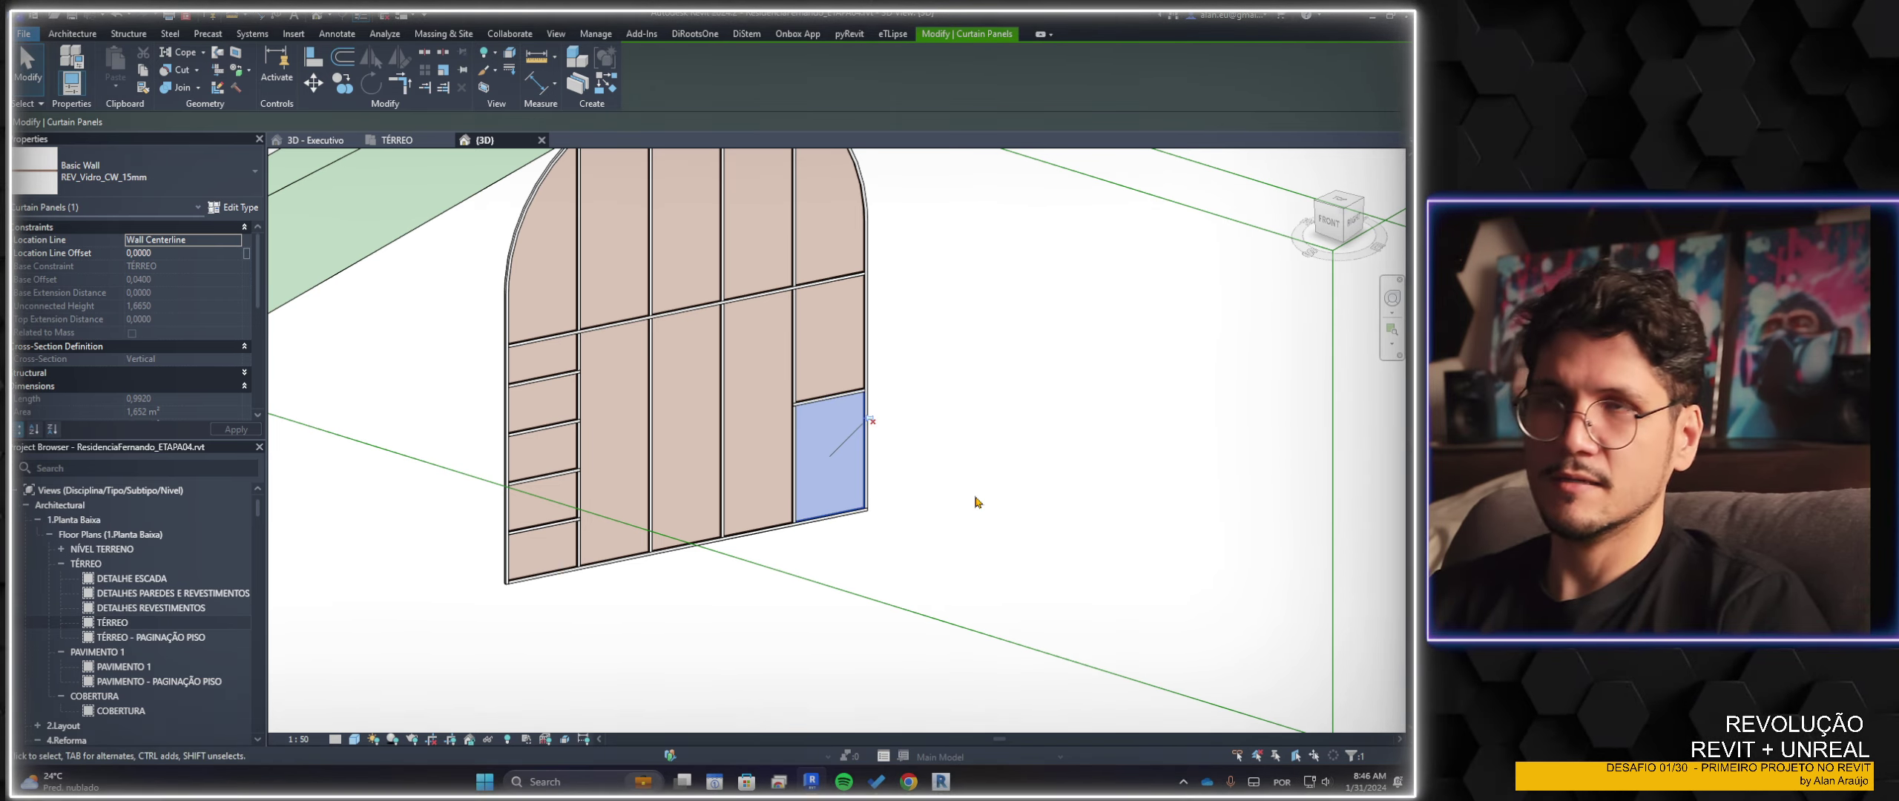
shift+middle_drag(896, 511, 912, 534)
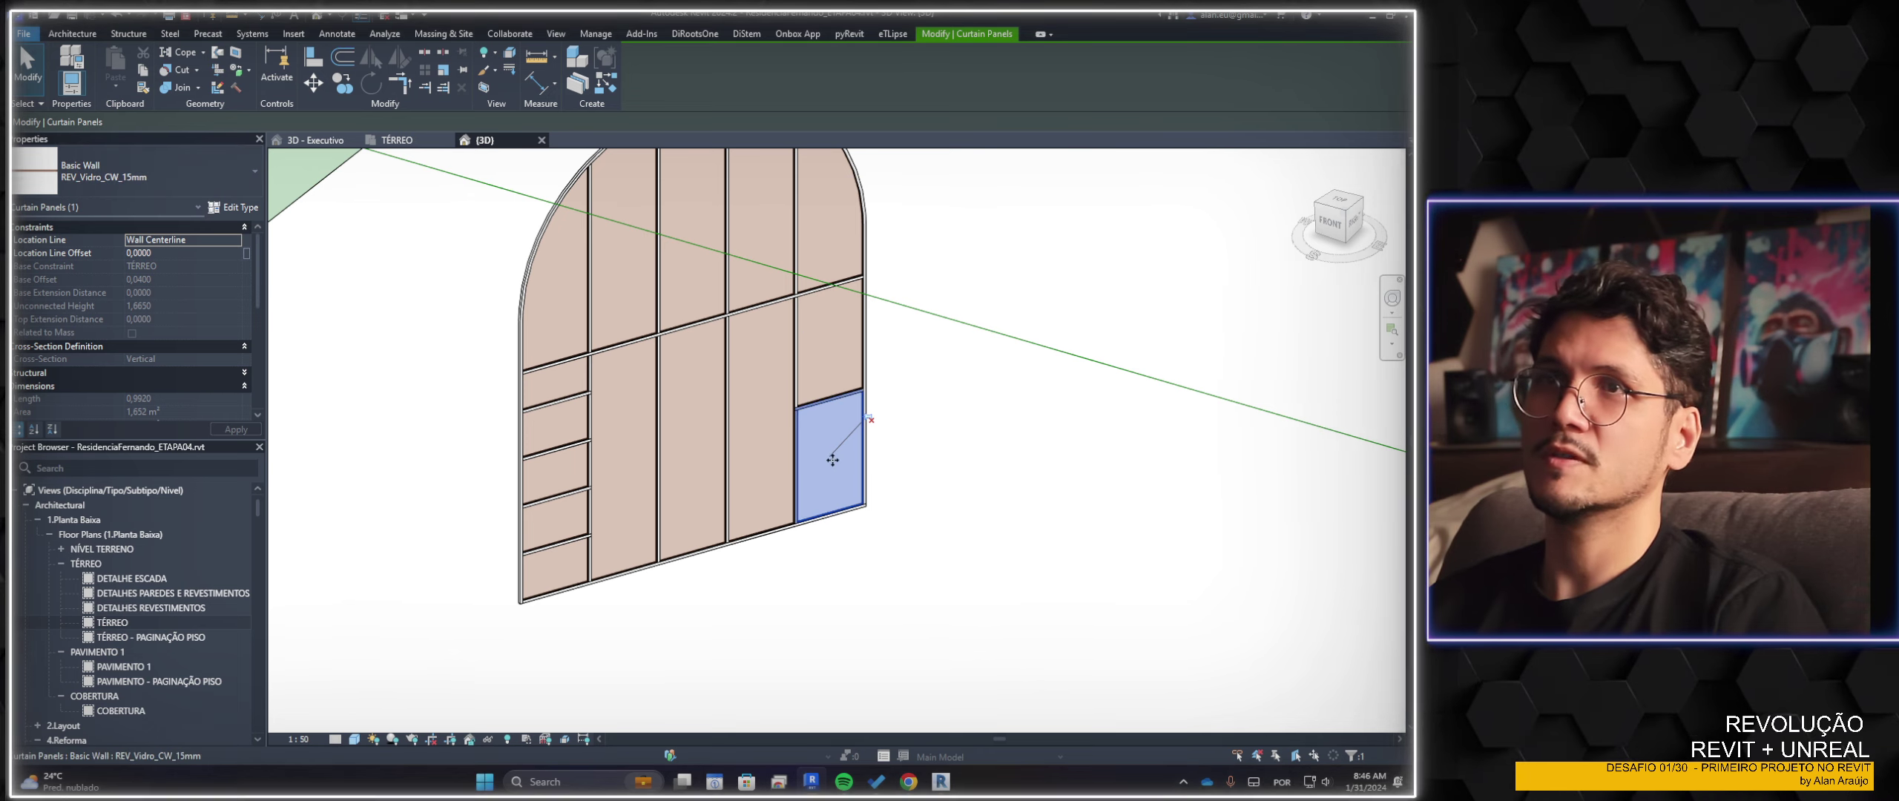
Change the lower-right panel to Empty System Panel : Vazio
click(215, 192)
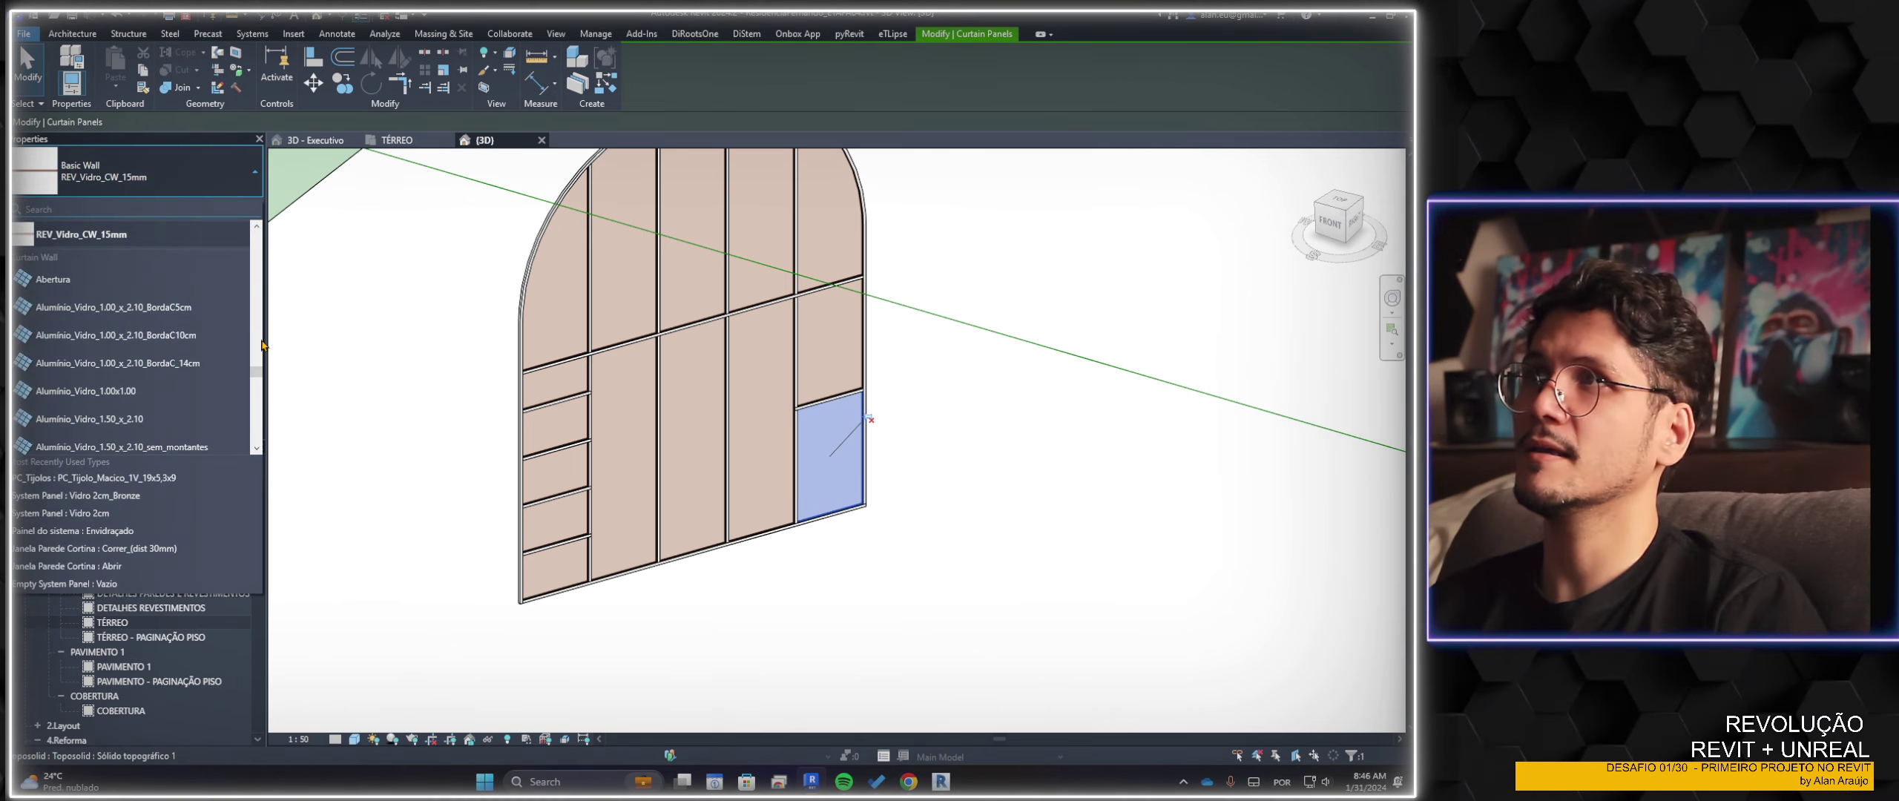
drag(257, 376, 255, 406)
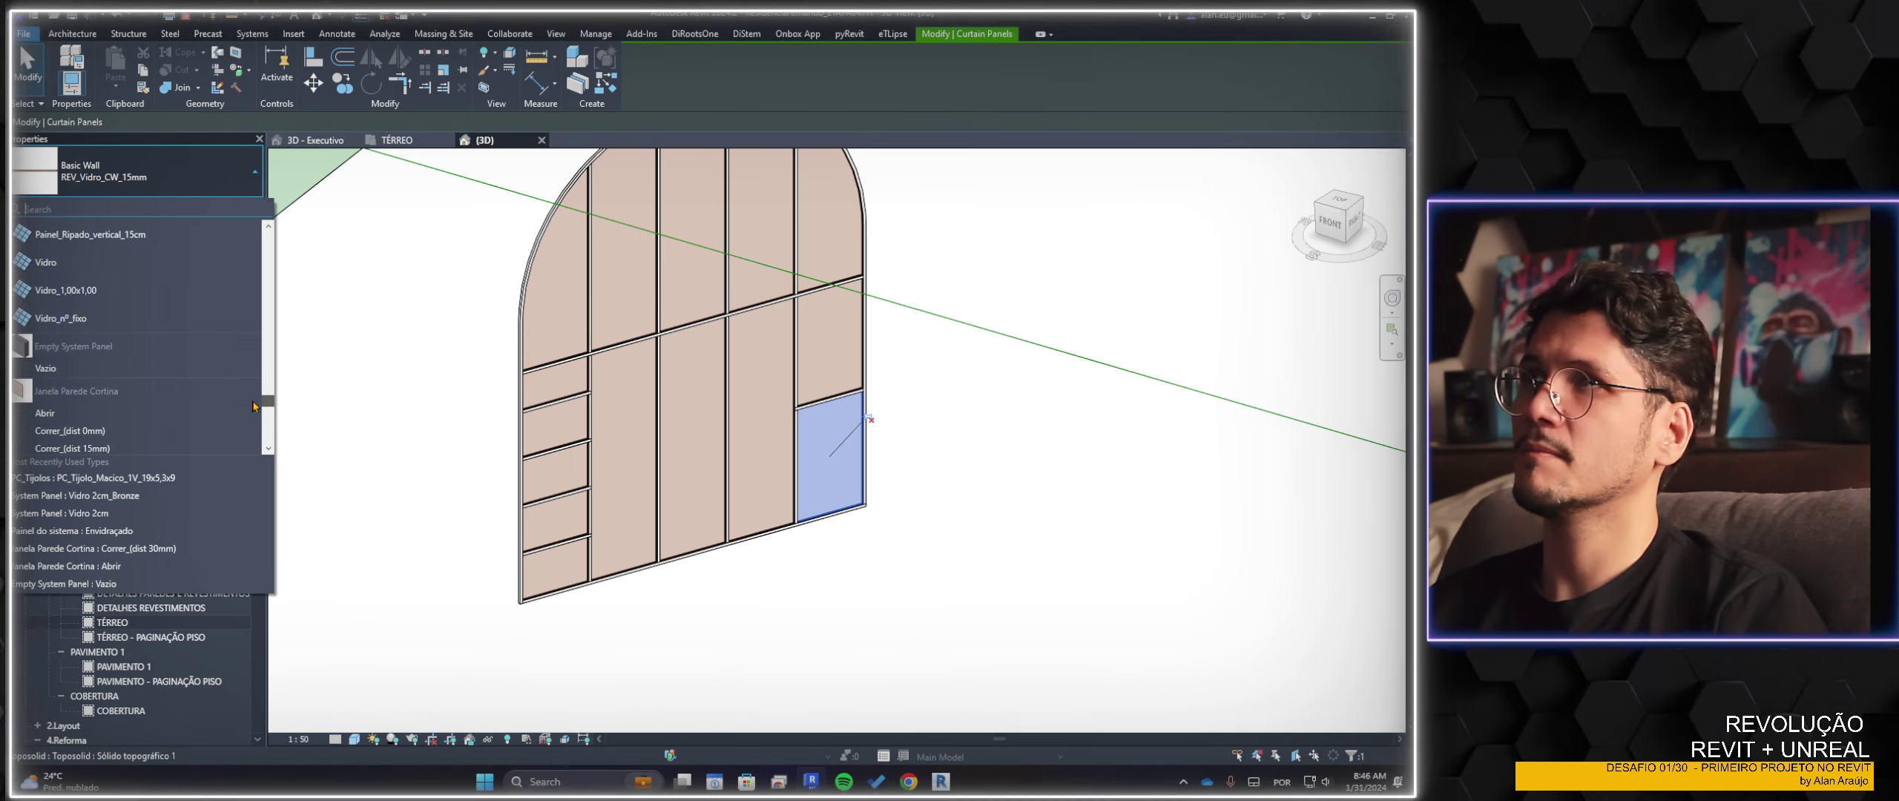
click(69, 363)
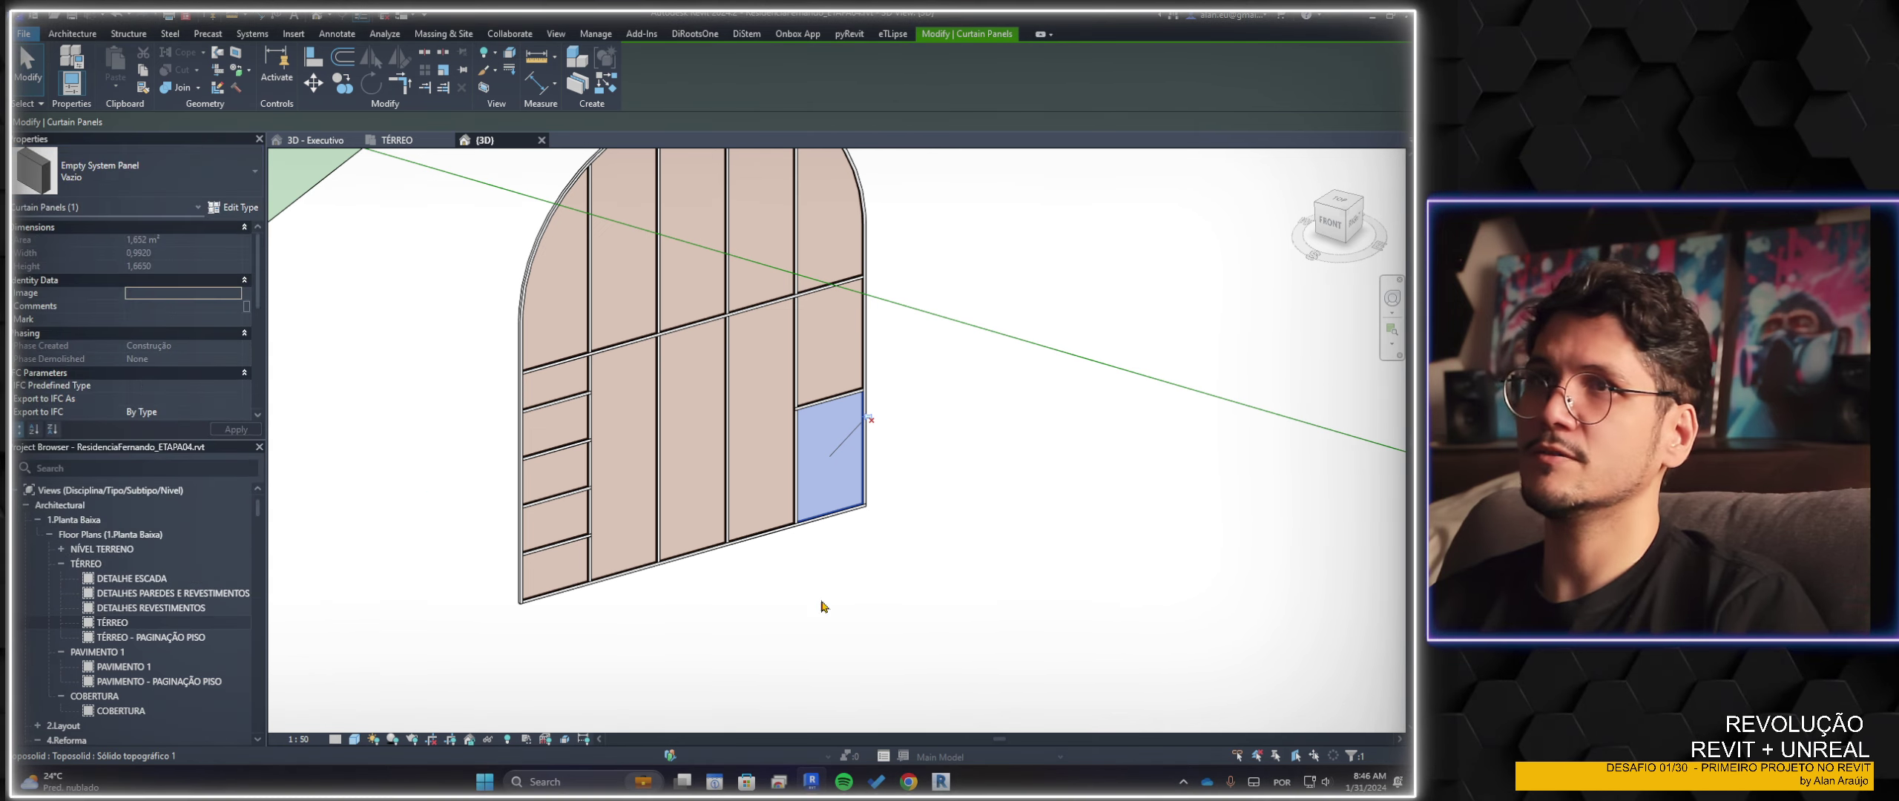
key(Escape)
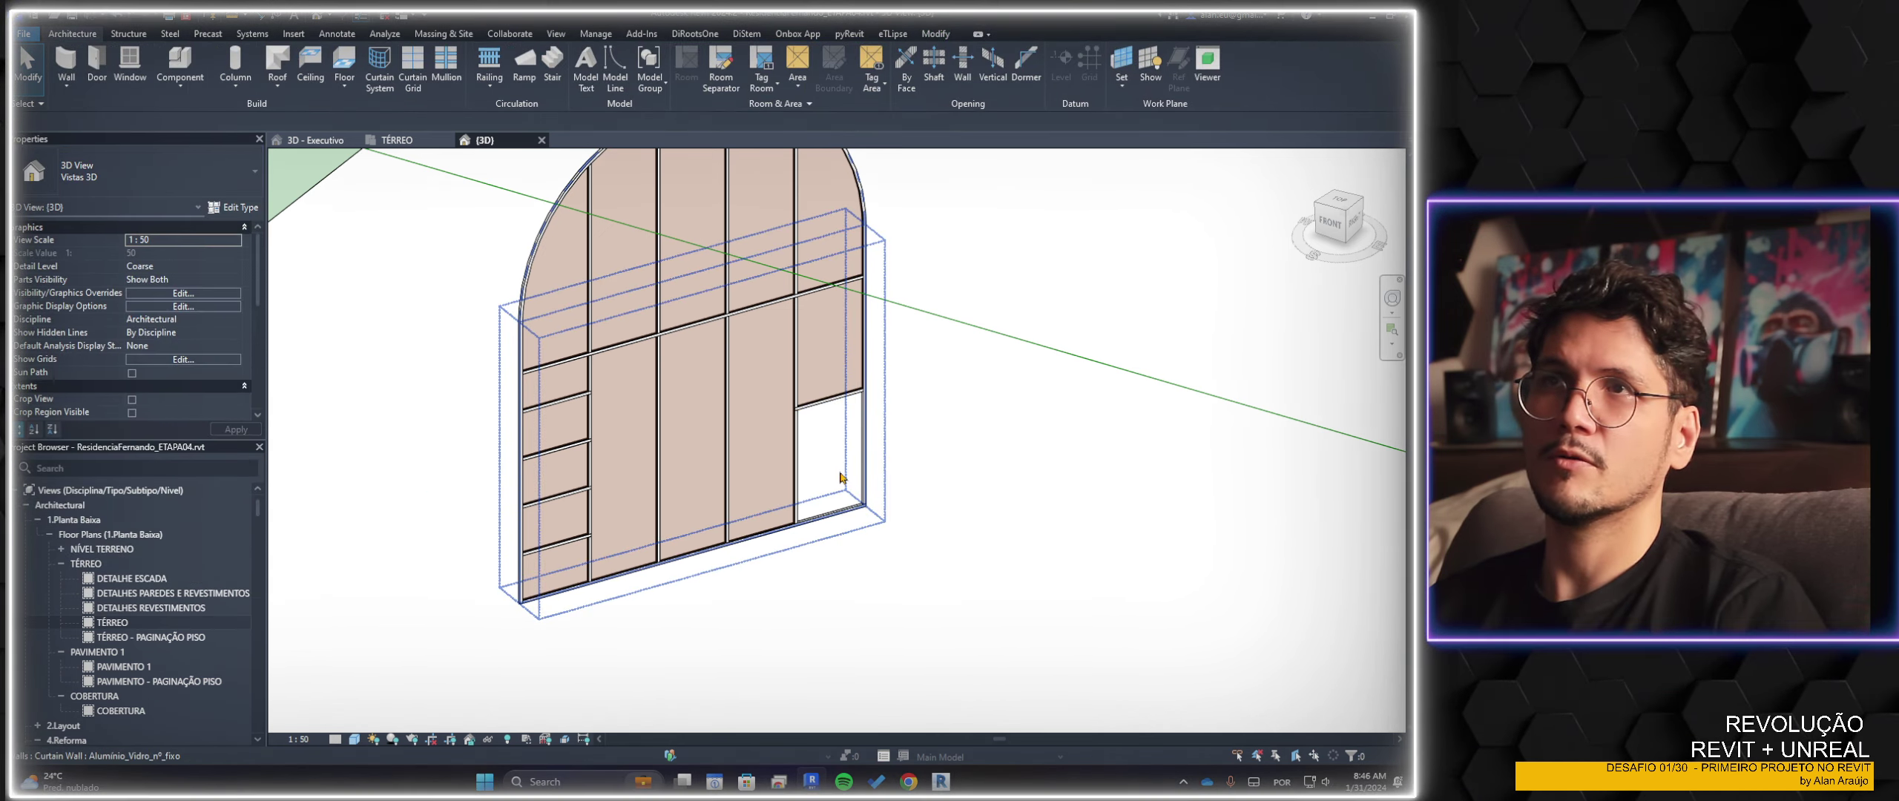
key(Escape)
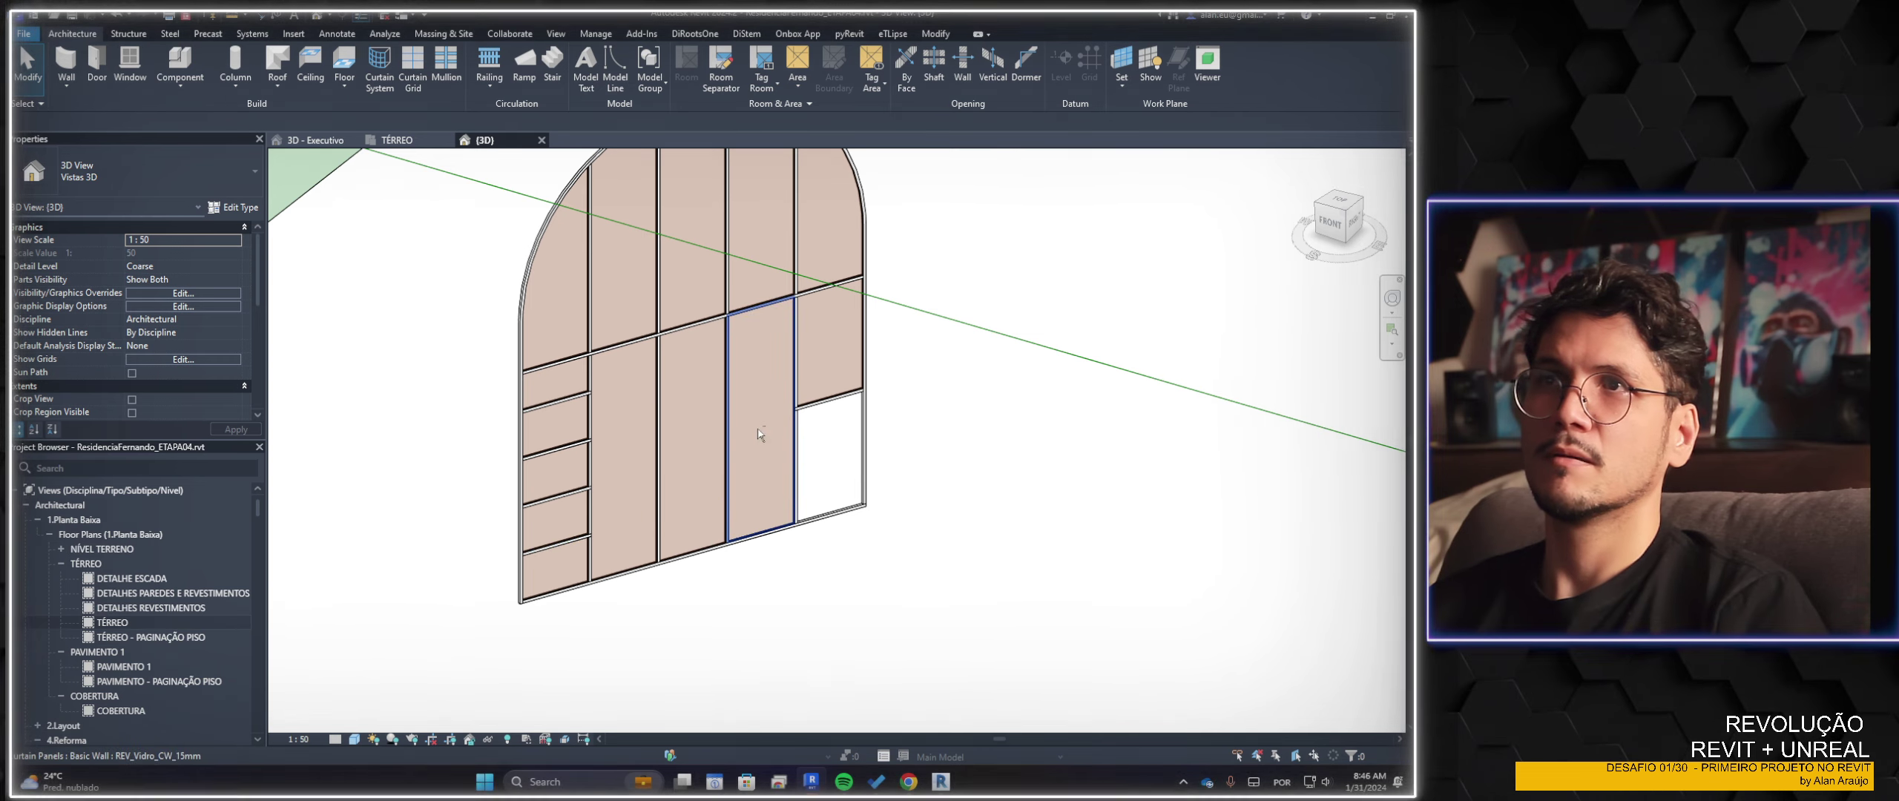
click(759, 434)
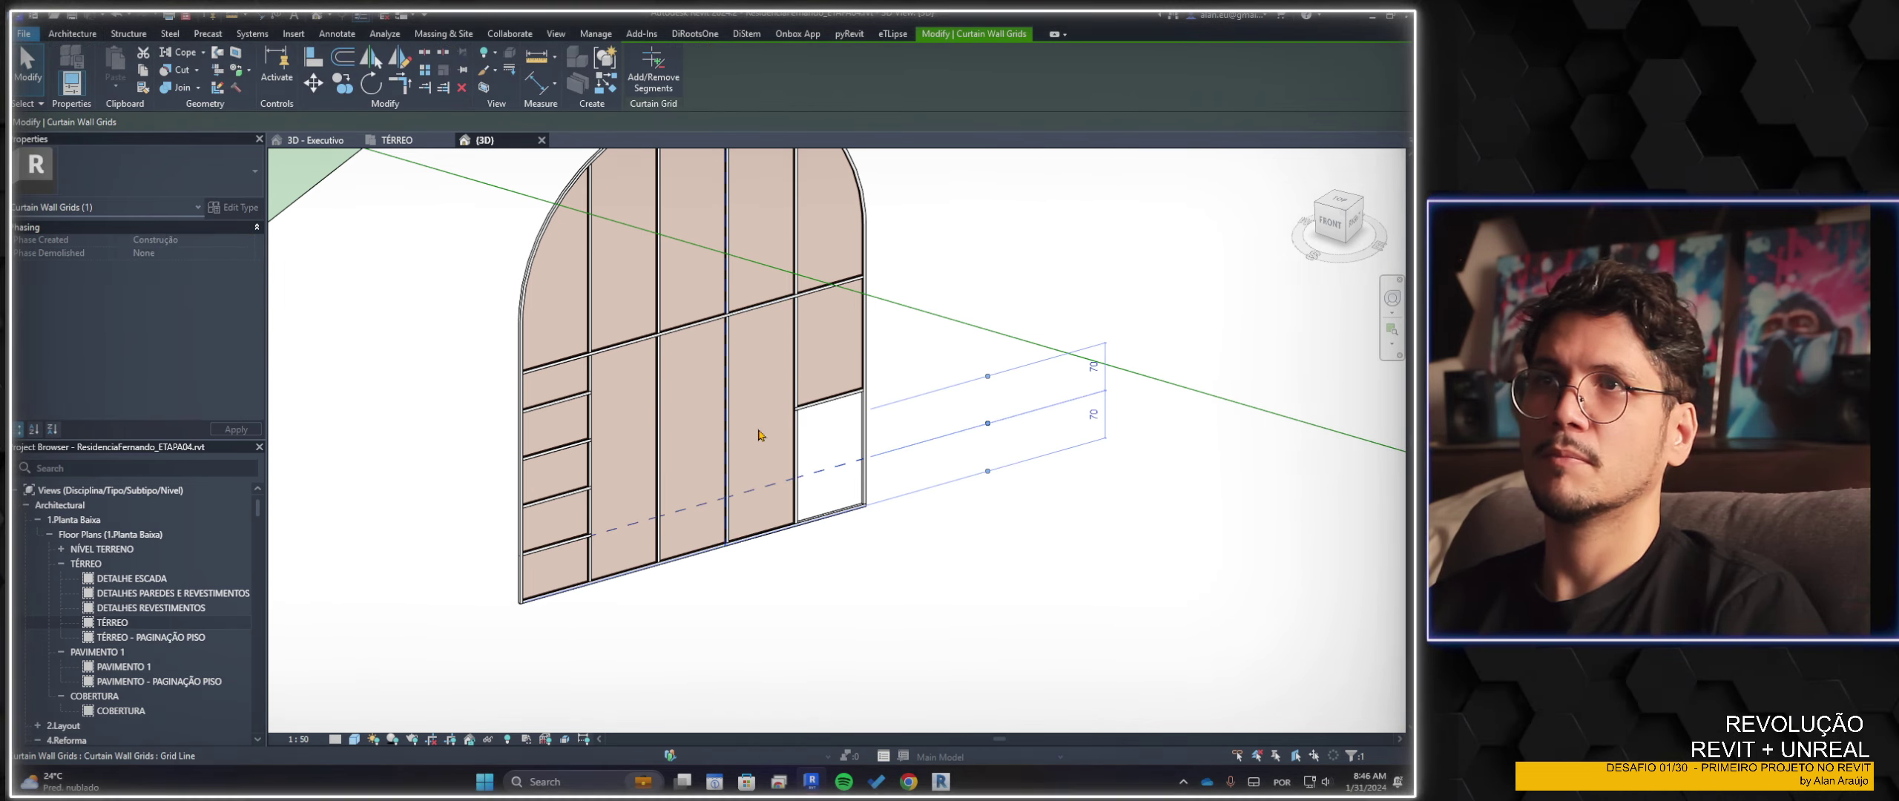
Change the tall panel to Alumínio_Vidro_nº_fixo with Vertical Grid Number 12
click(759, 435)
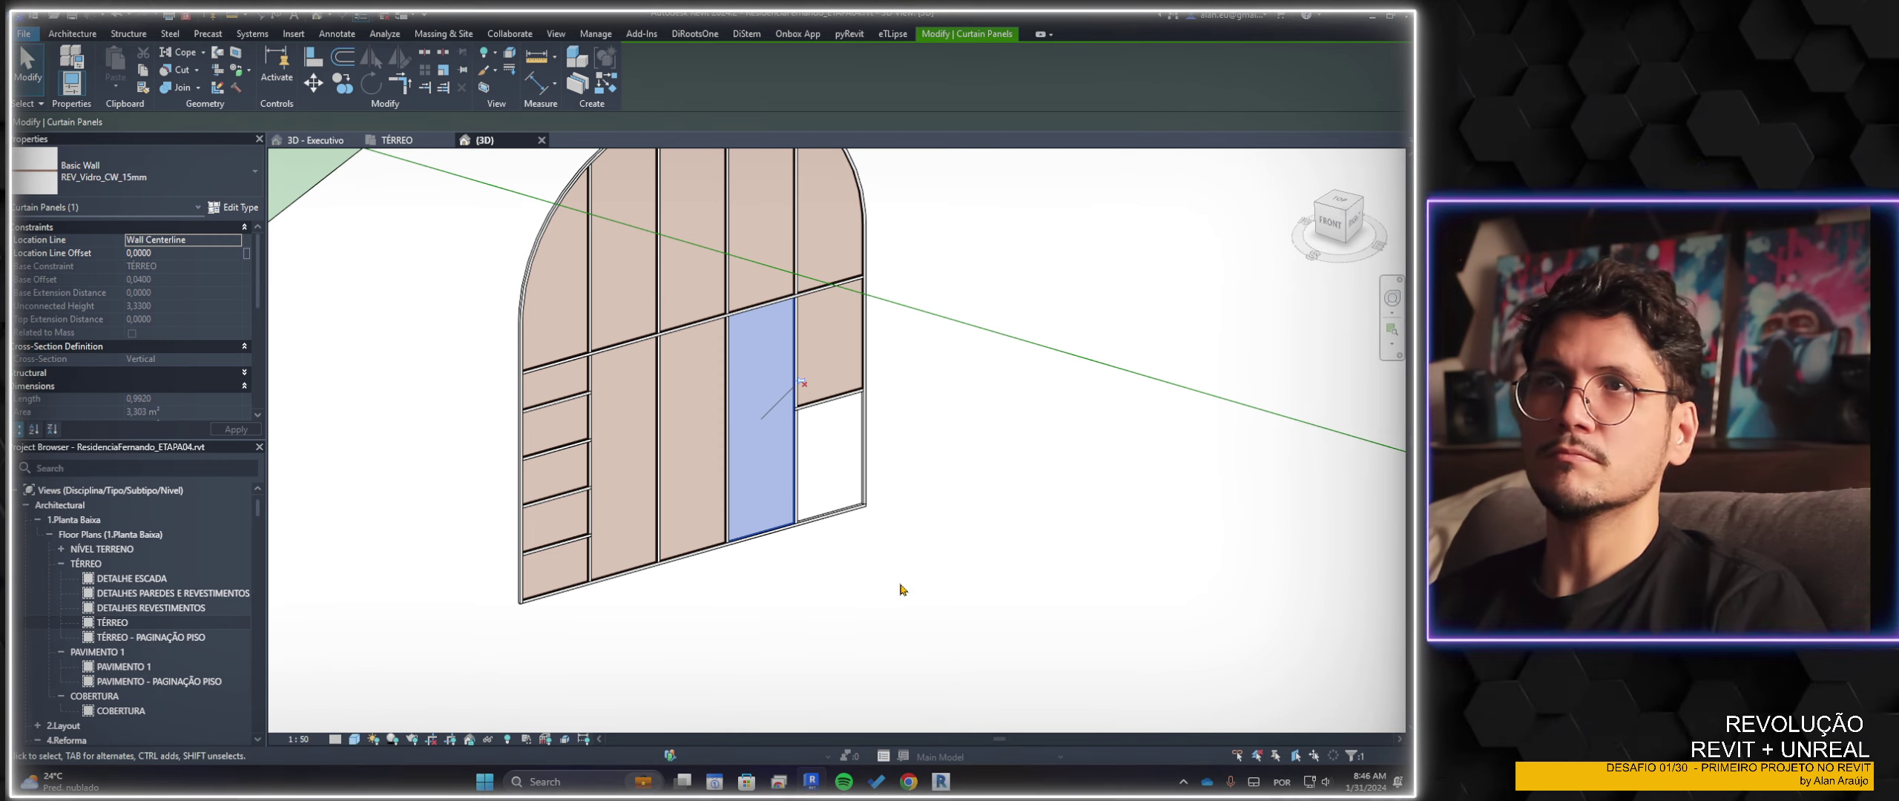
click(122, 159)
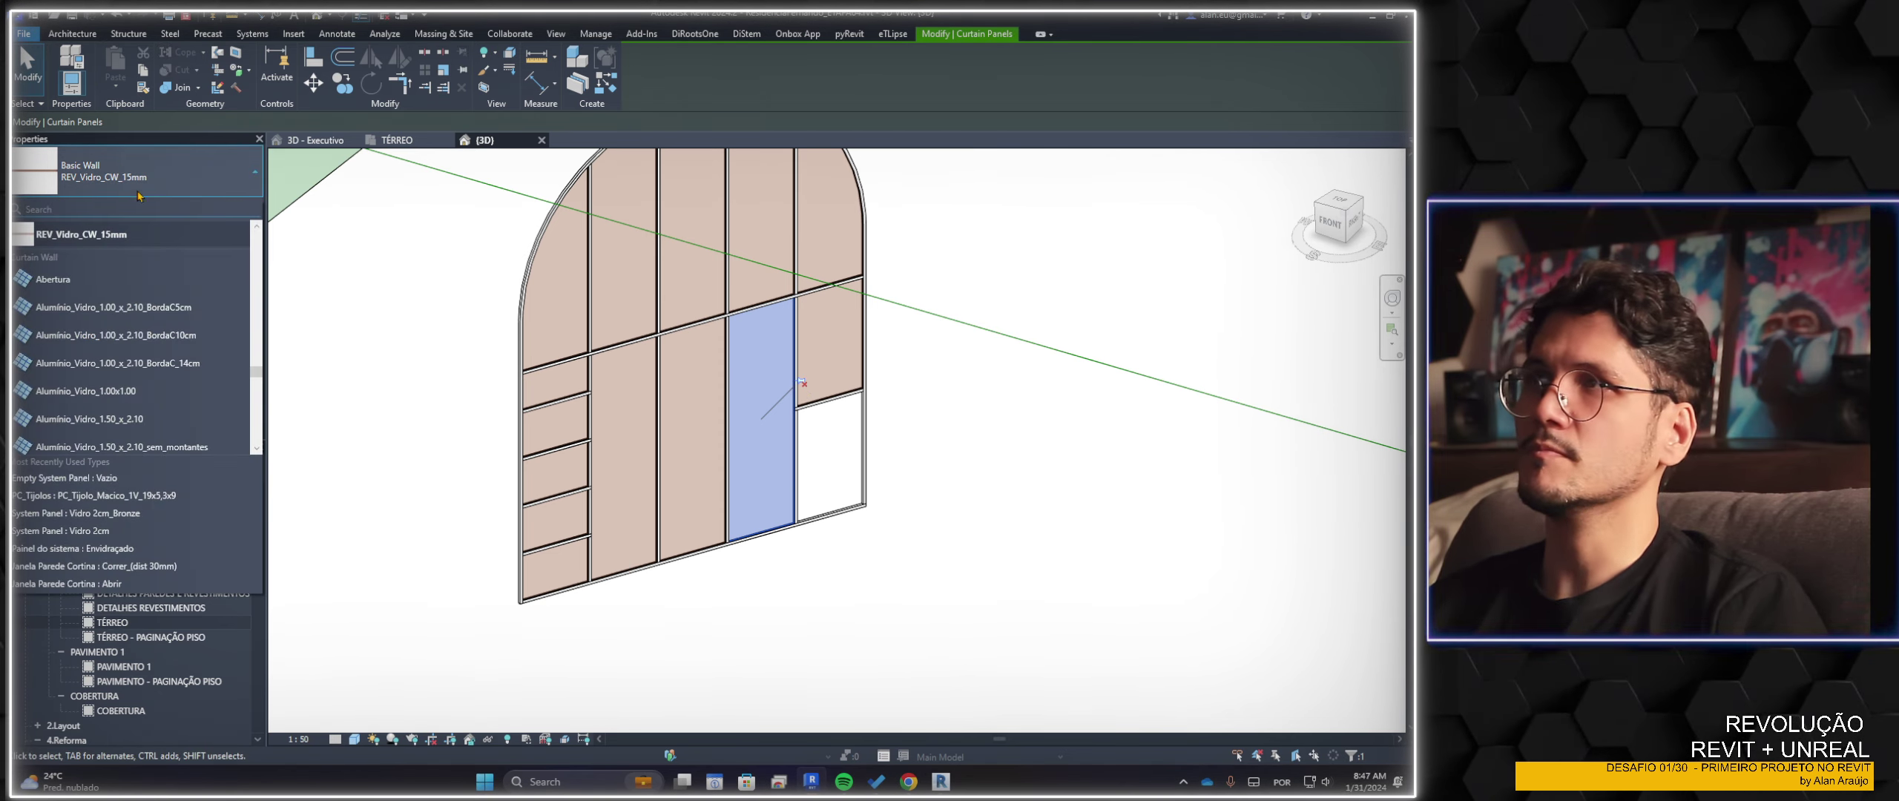
scroll(147, 356, down, 5)
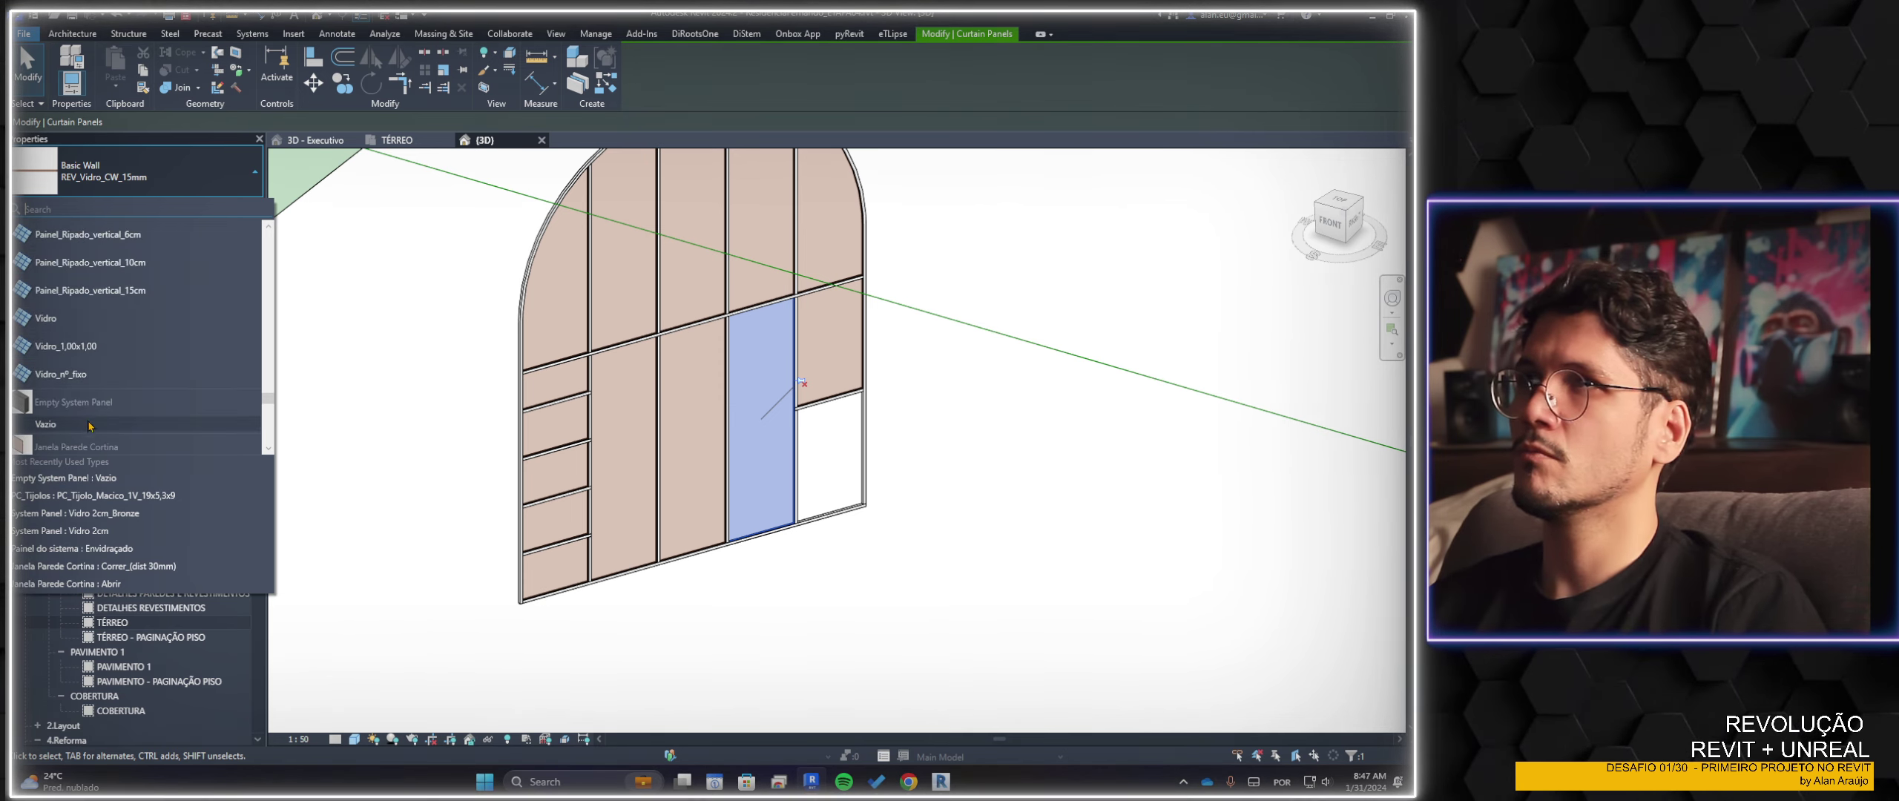
scroll(112, 408, down, 3)
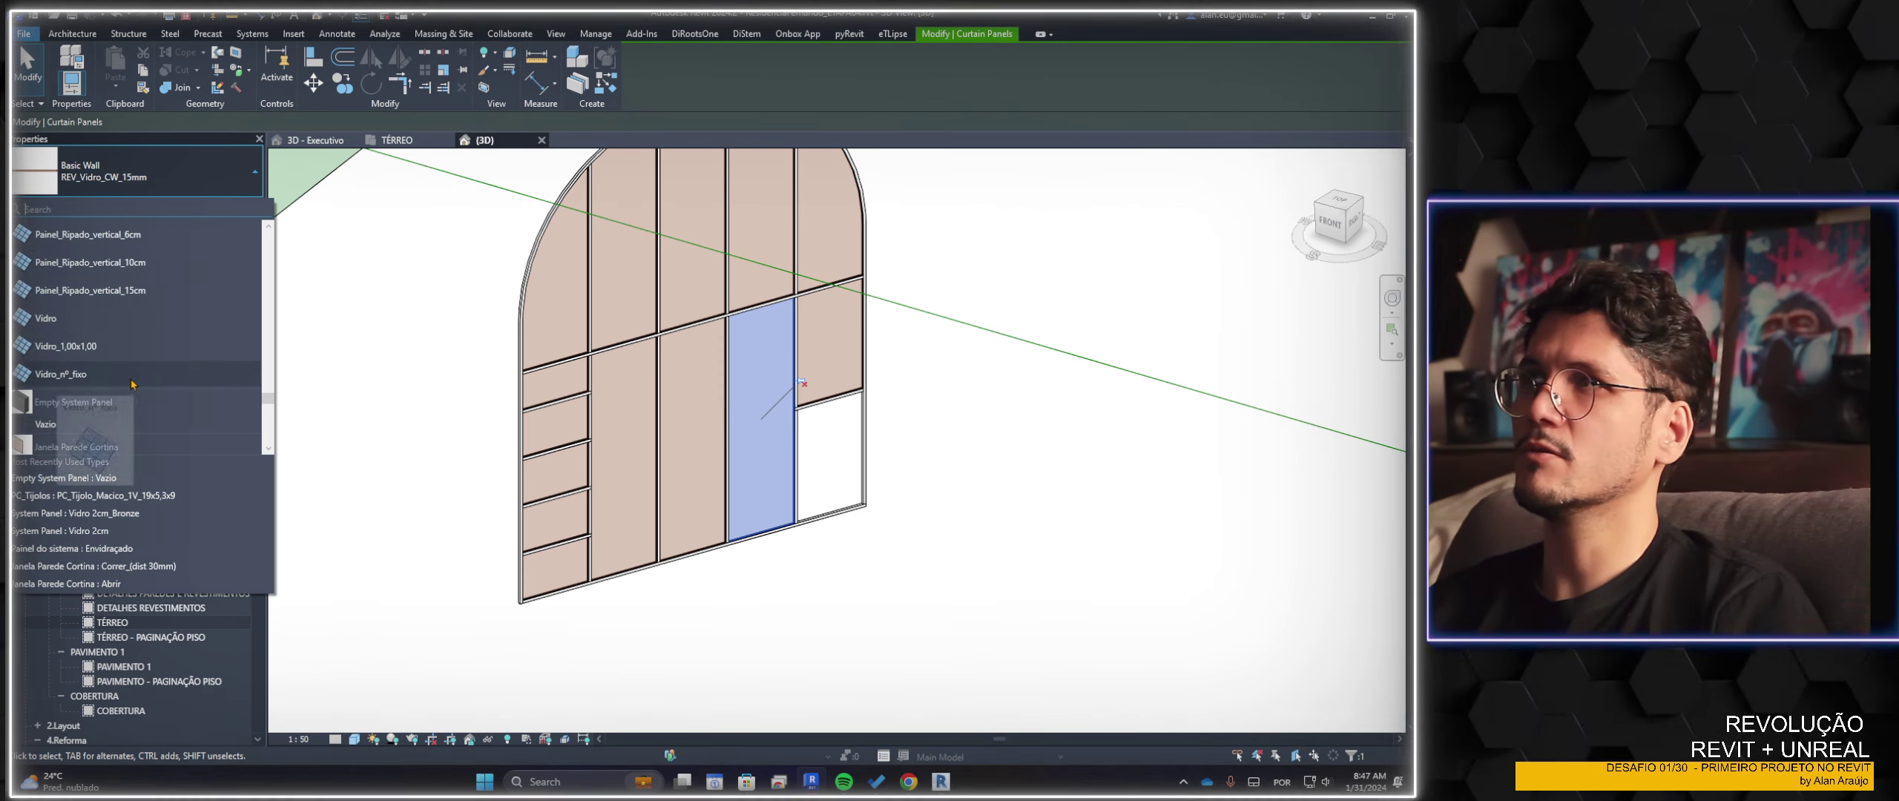
scroll(111, 371, up, 3)
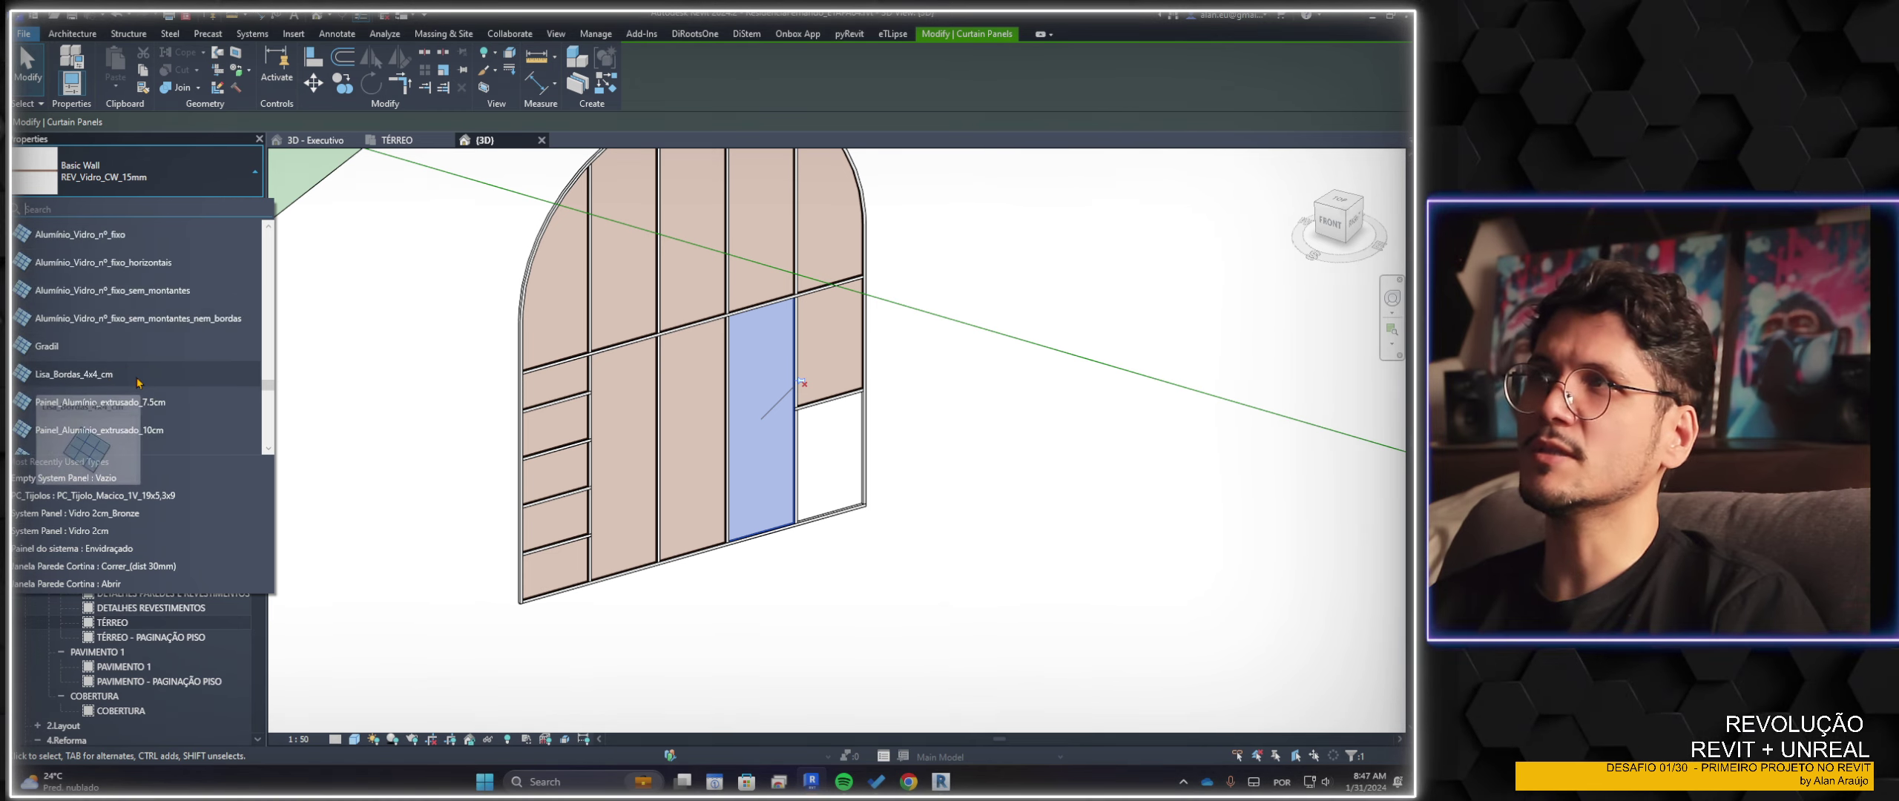
scroll(92, 349, up, 2)
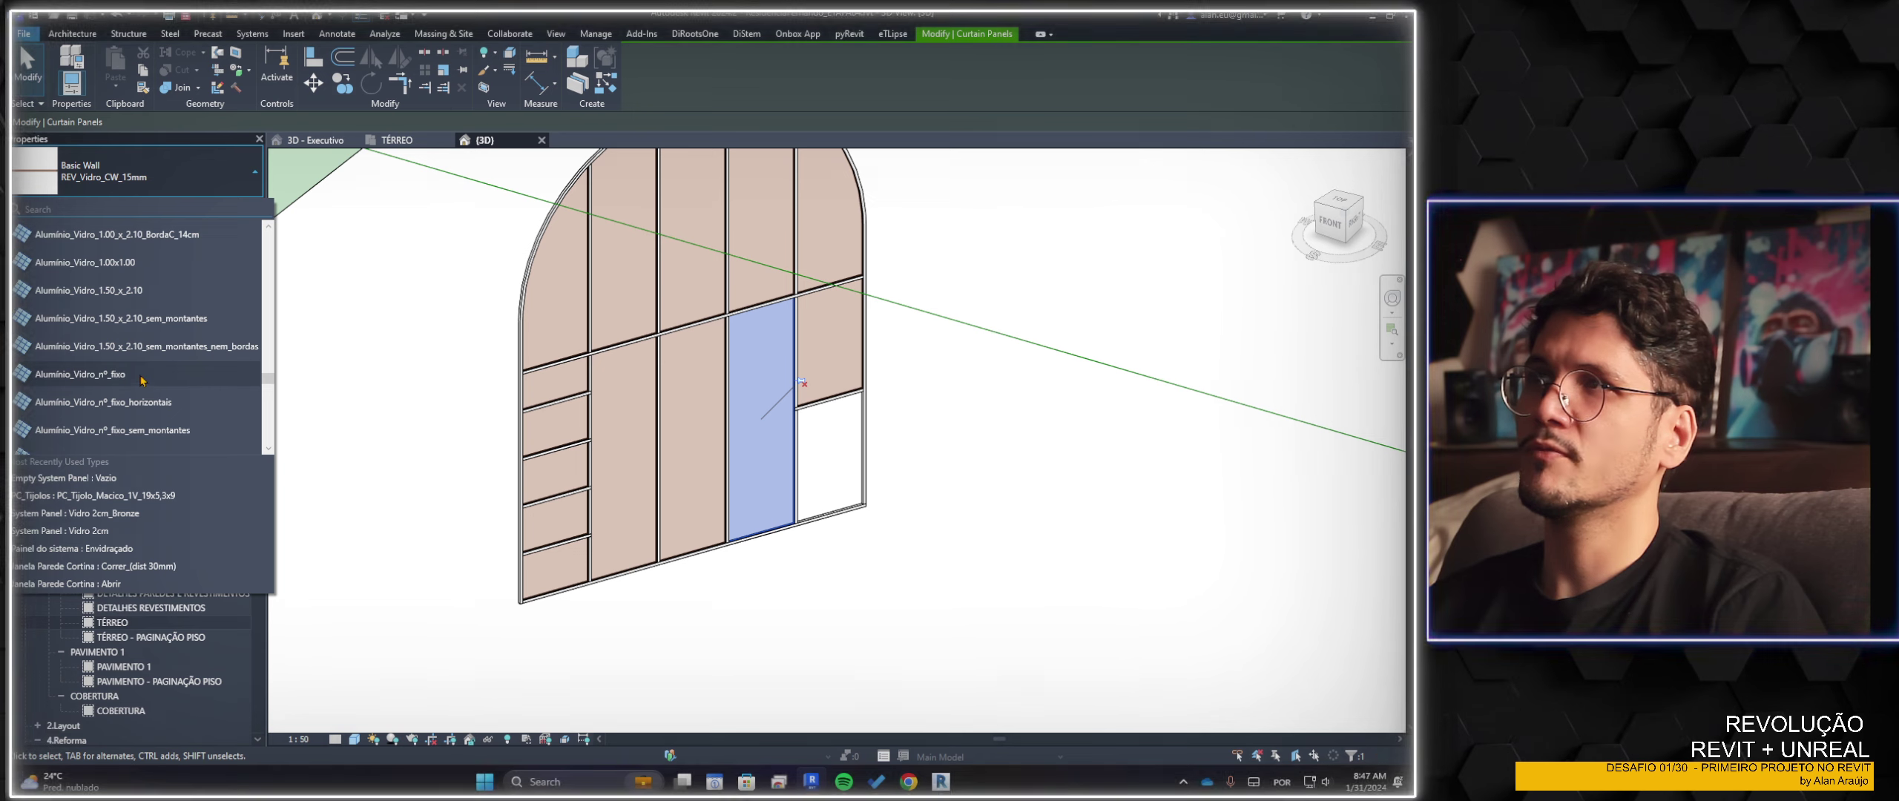
mouse_move(89, 373)
click(176, 375)
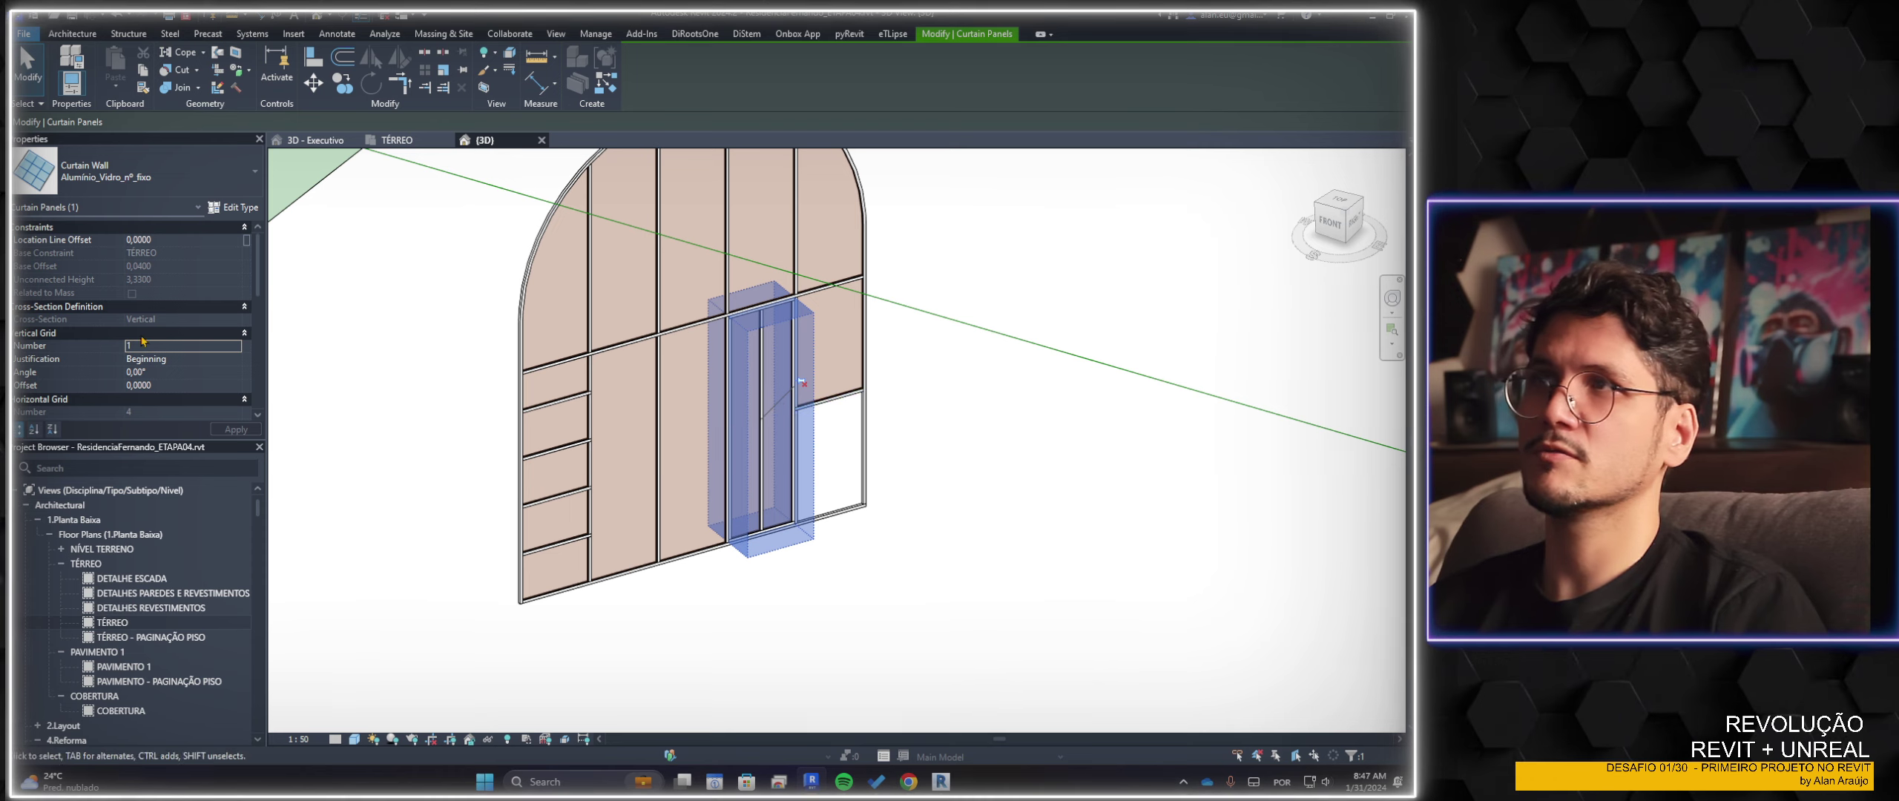
text(2)
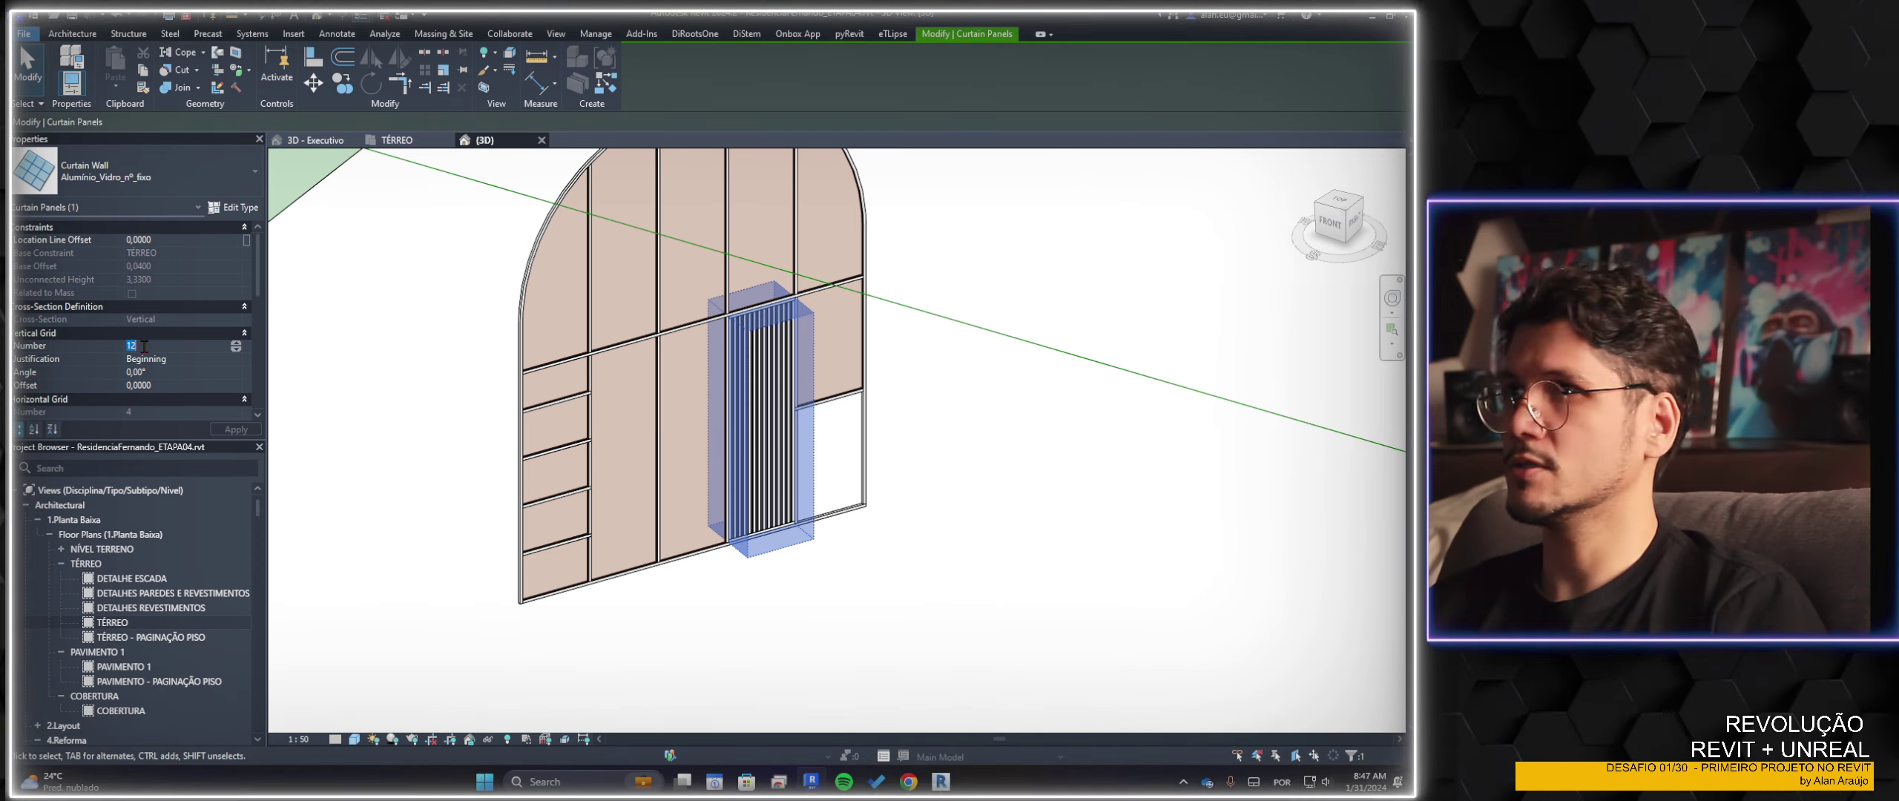
key(Return)
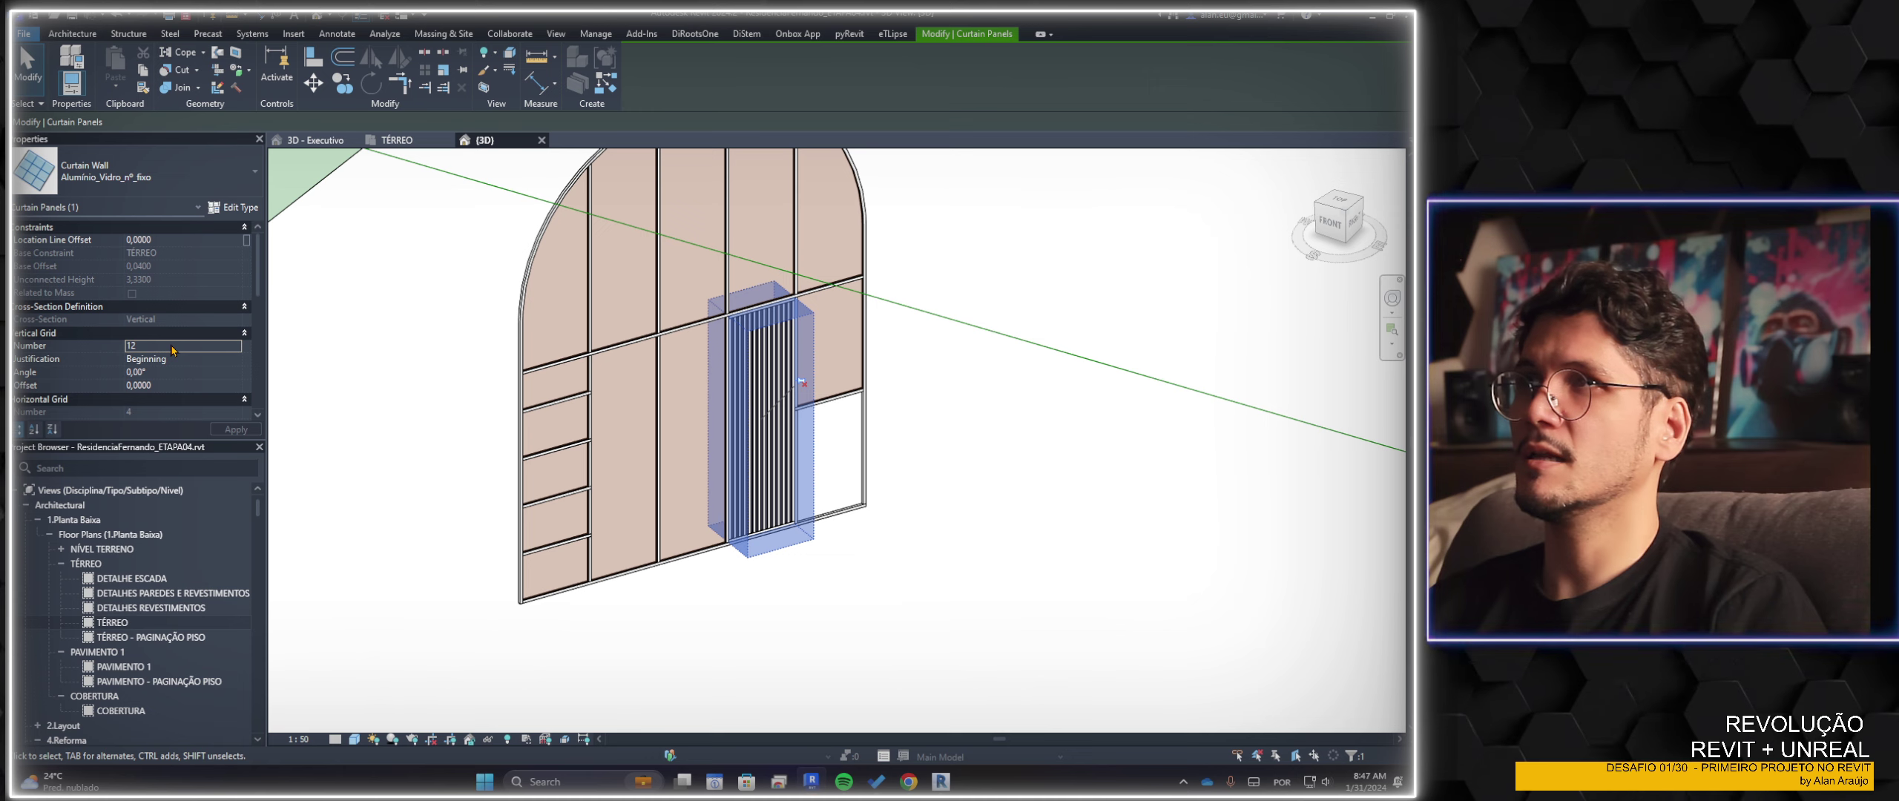
click(622, 586)
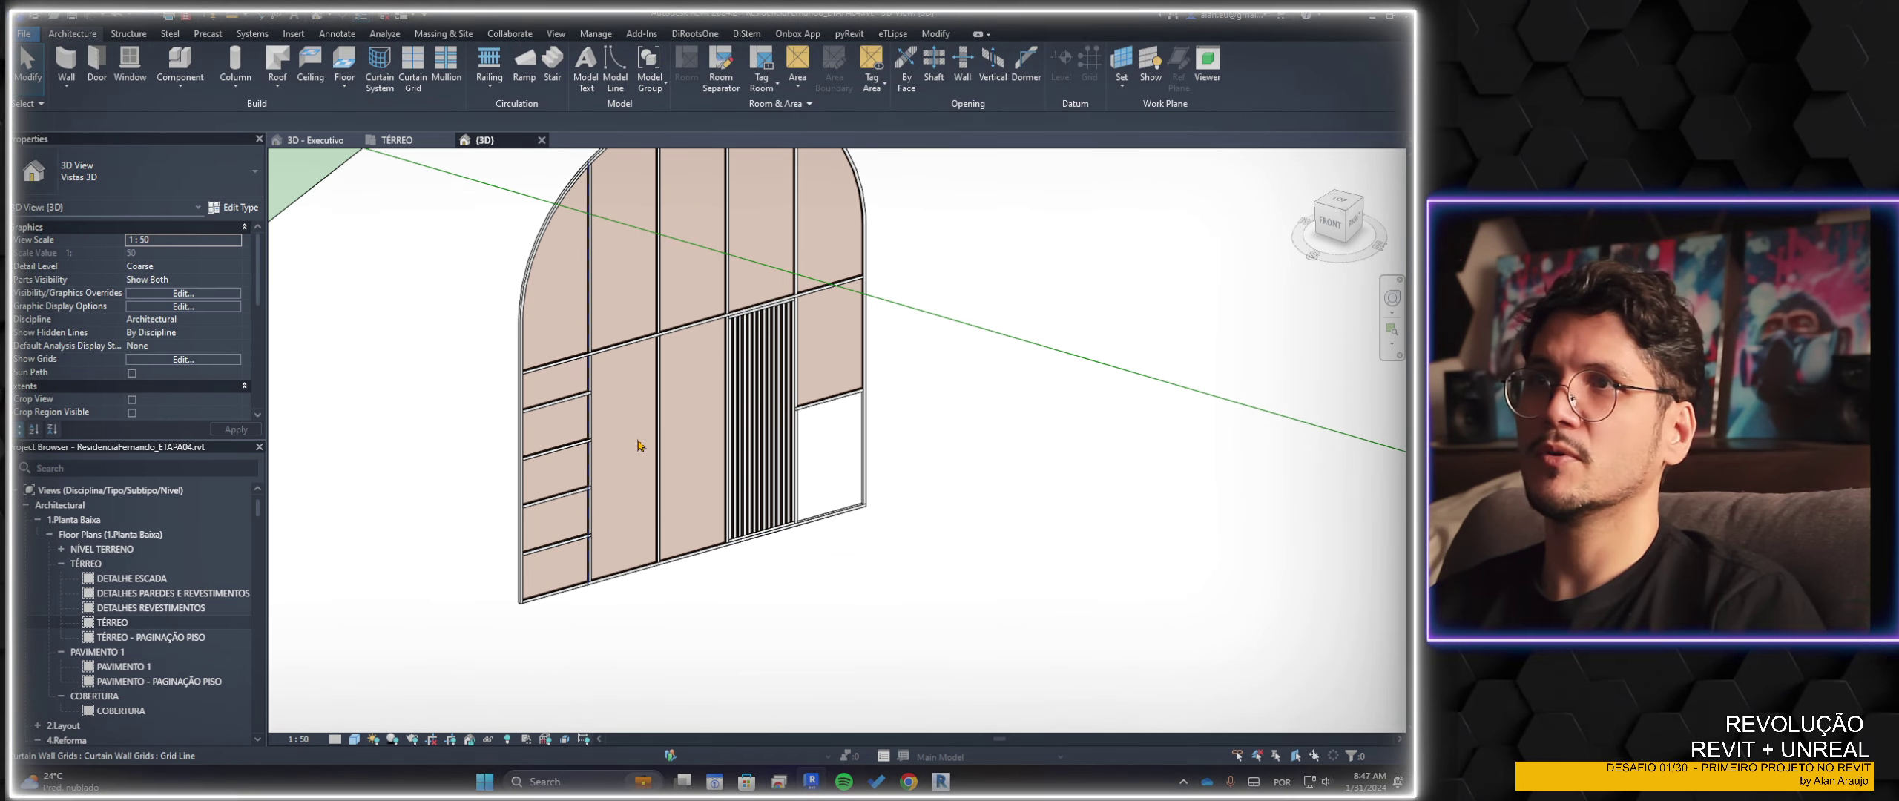
Swap the tall lower panel left of centre to Alumínio_Vidro_nº_fixo_horizontais, giving 4 horizontal lights
click(641, 445)
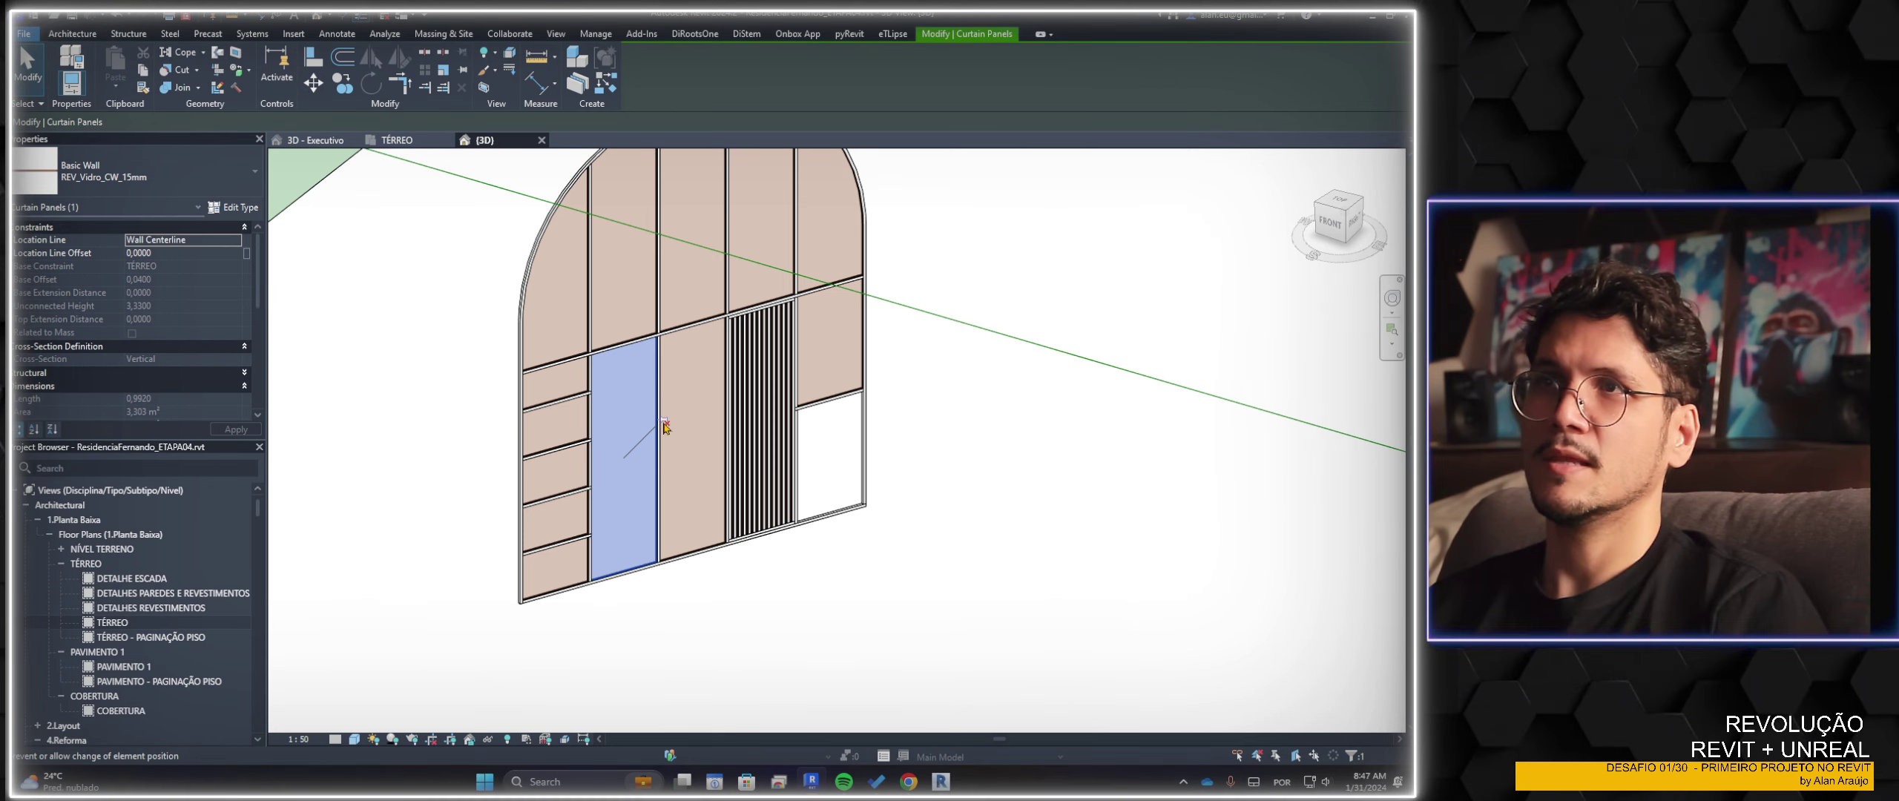
click(144, 182)
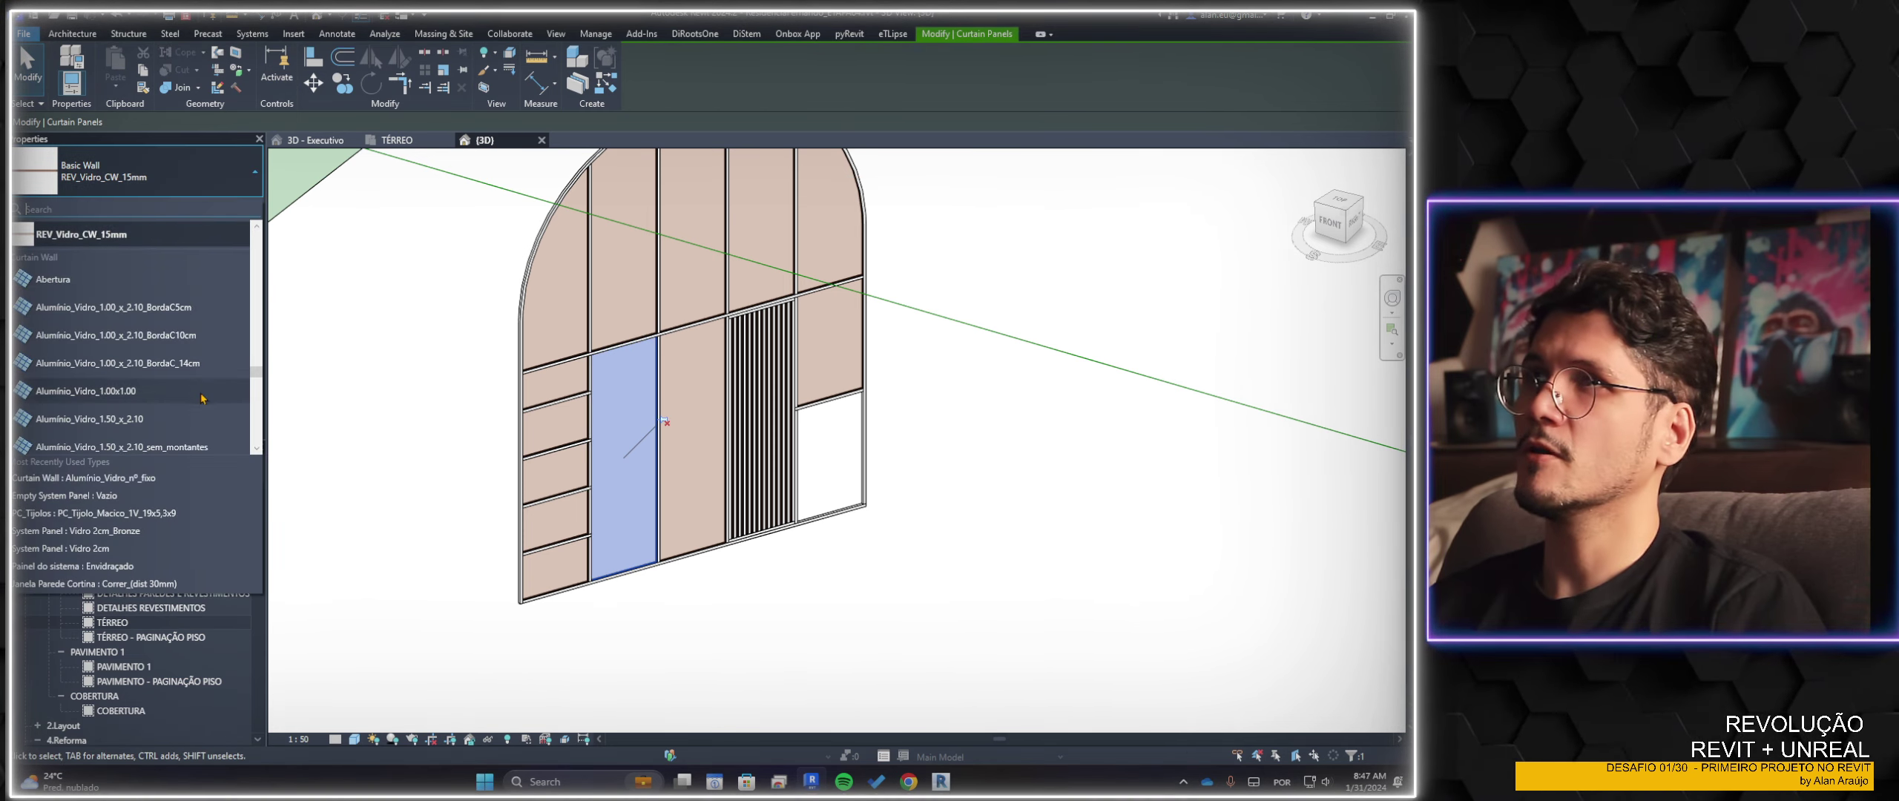
scroll(202, 409, down, 2)
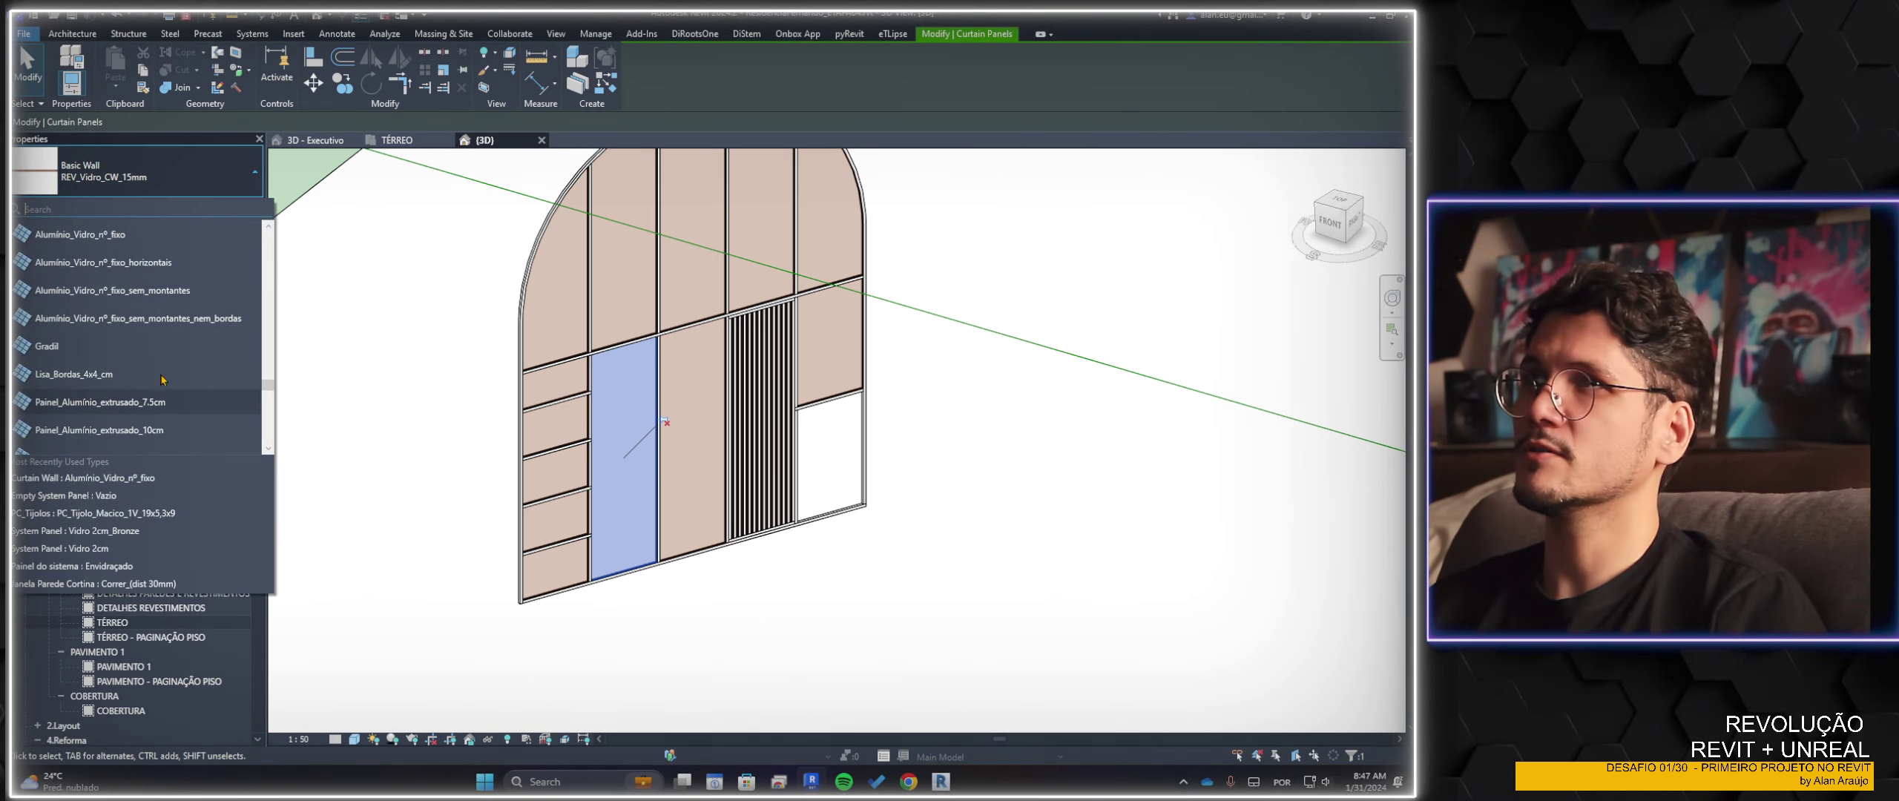
click(153, 264)
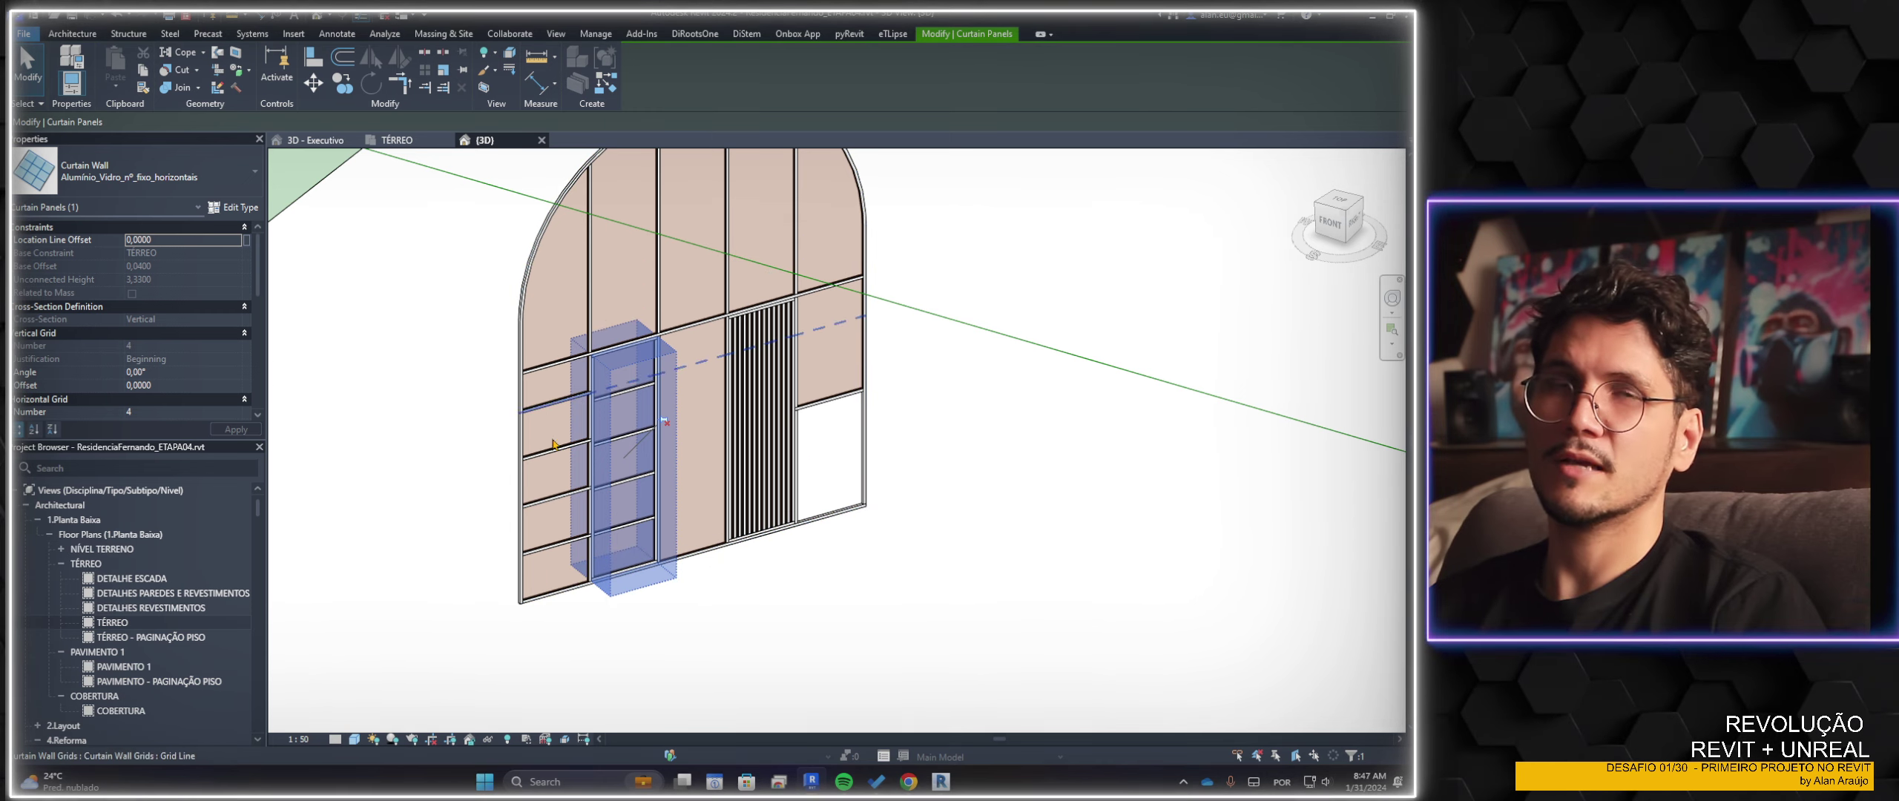
key(Escape)
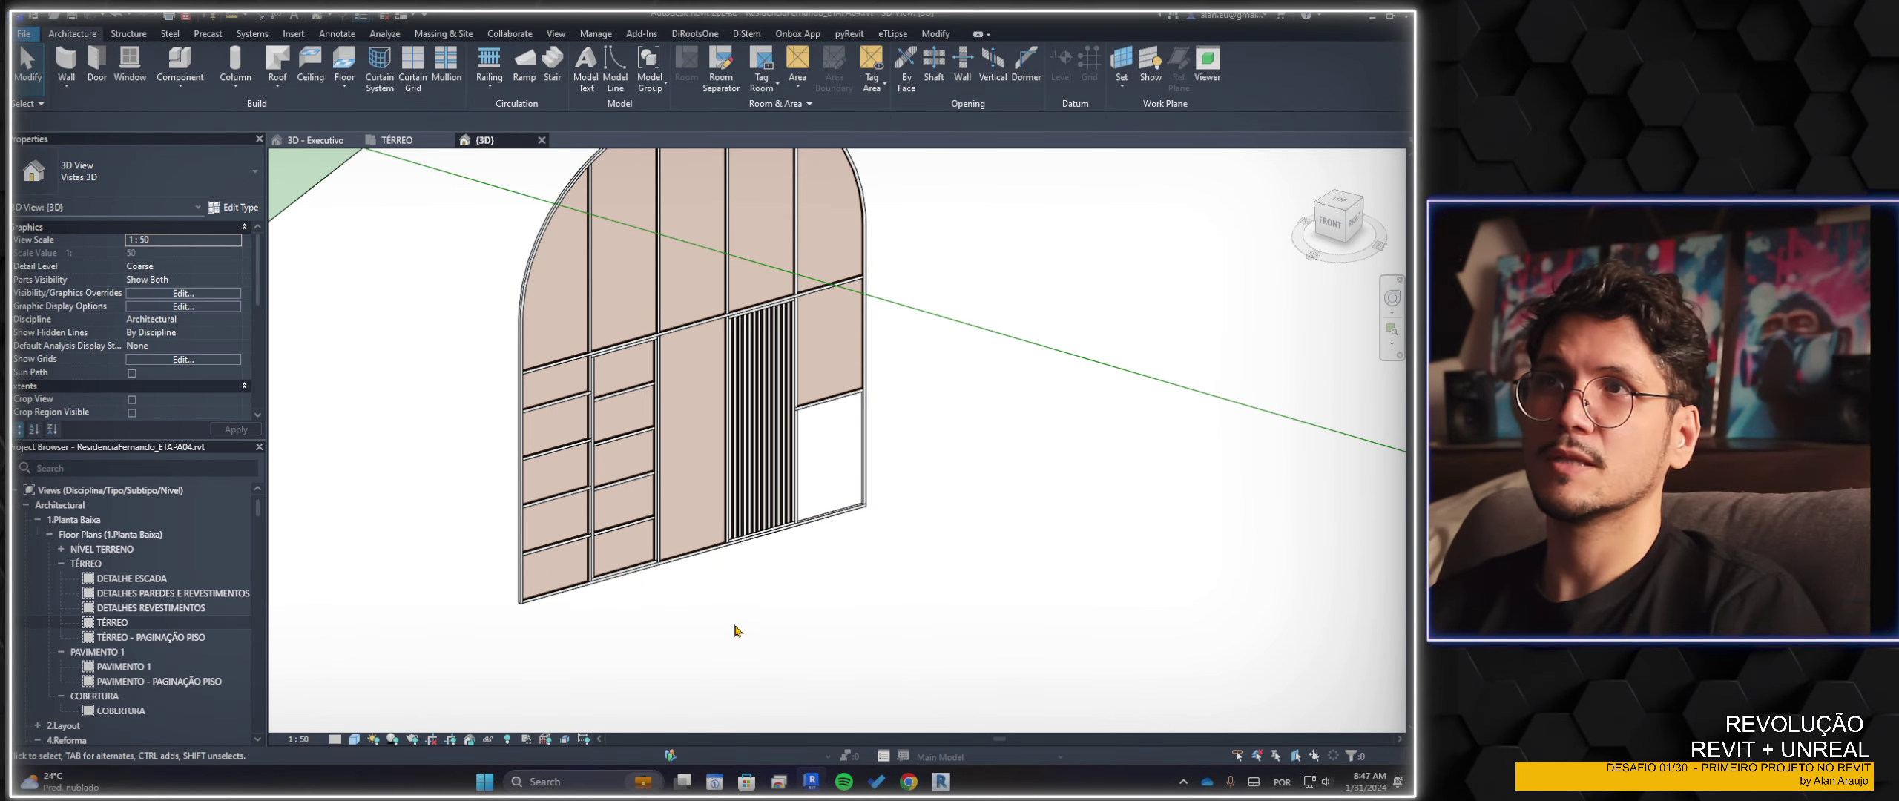
key(Tab)
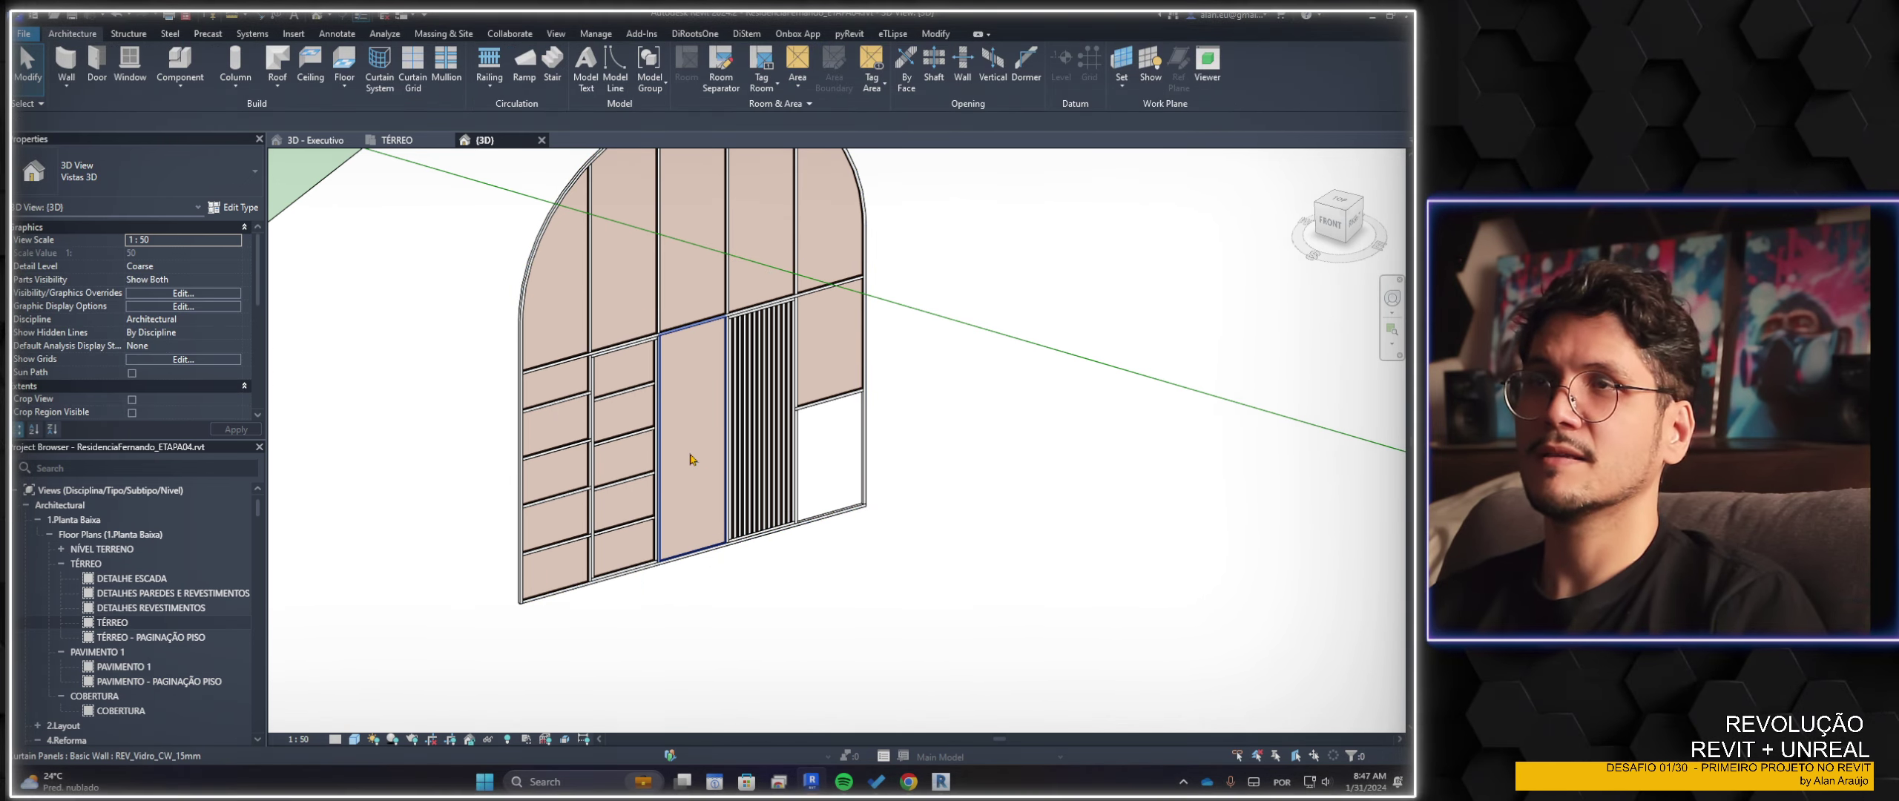
scroll(957, 593, down, 2)
middle_drag(957, 593, 860, 584)
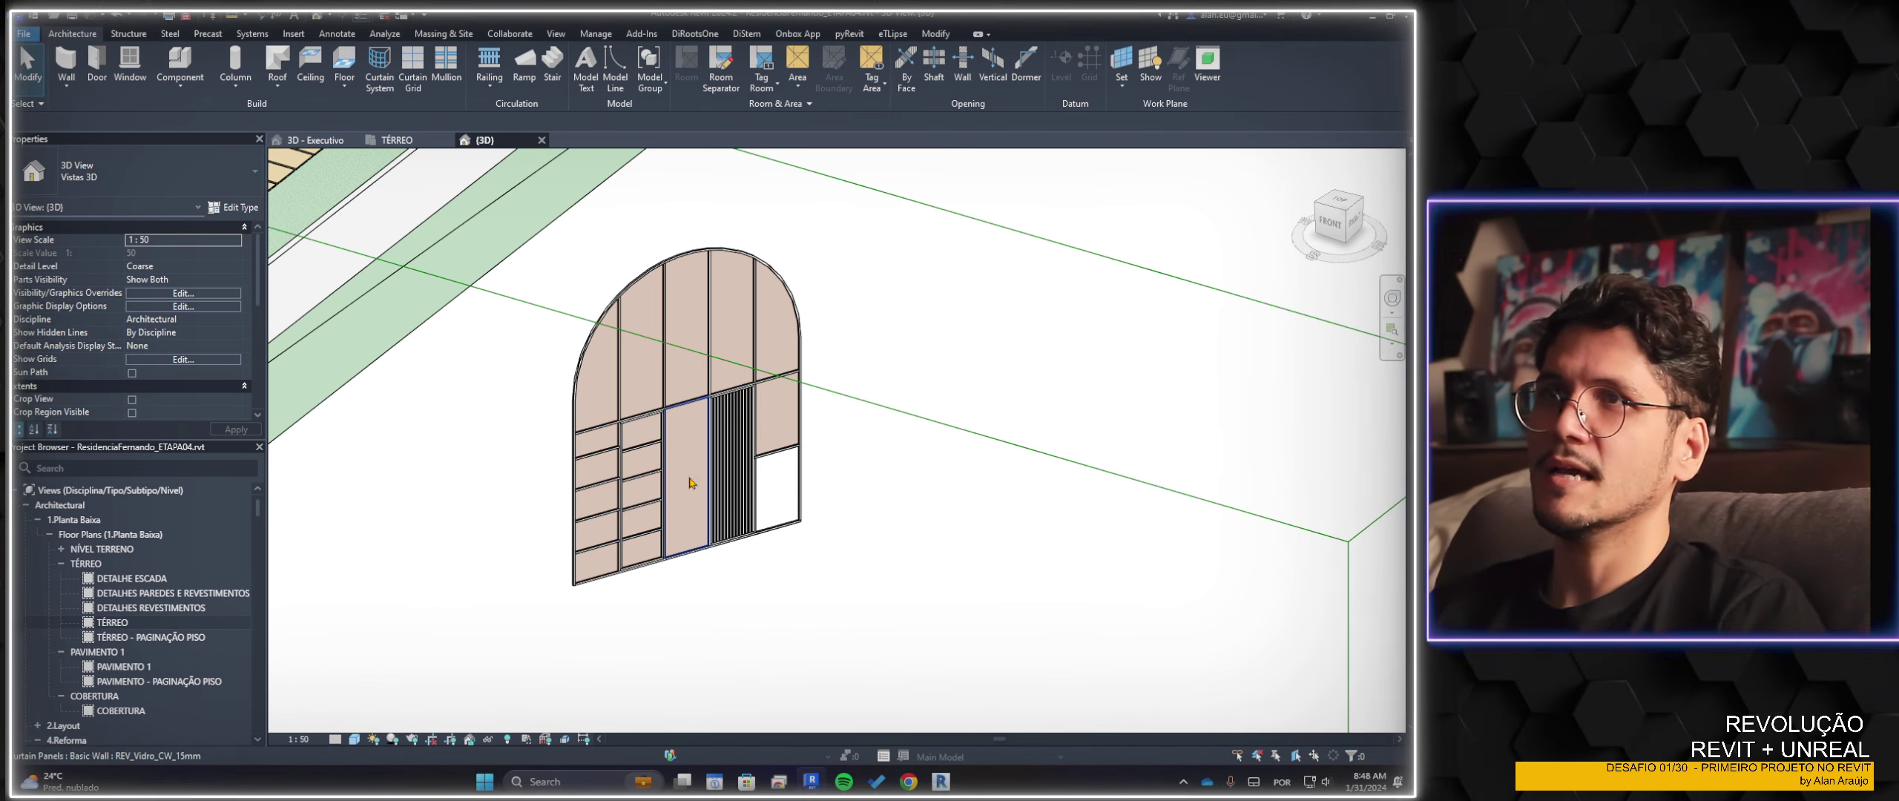
Place a JA_VEN_0.40x2.10m window in the lower middle panel beside the slats
click(690, 483)
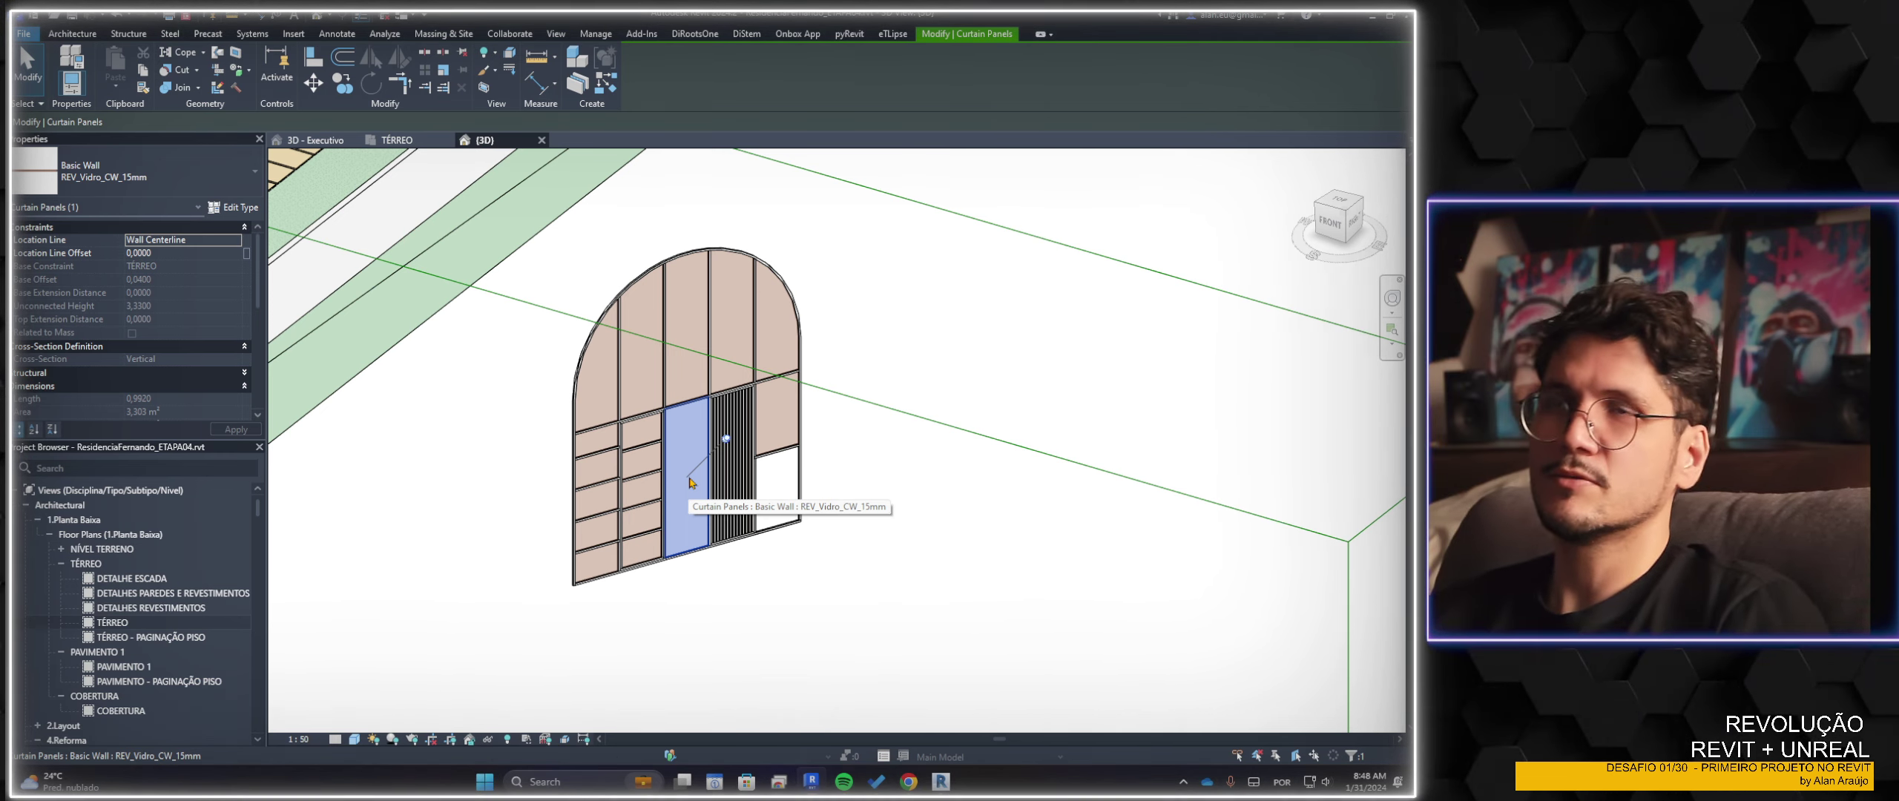
click(71, 33)
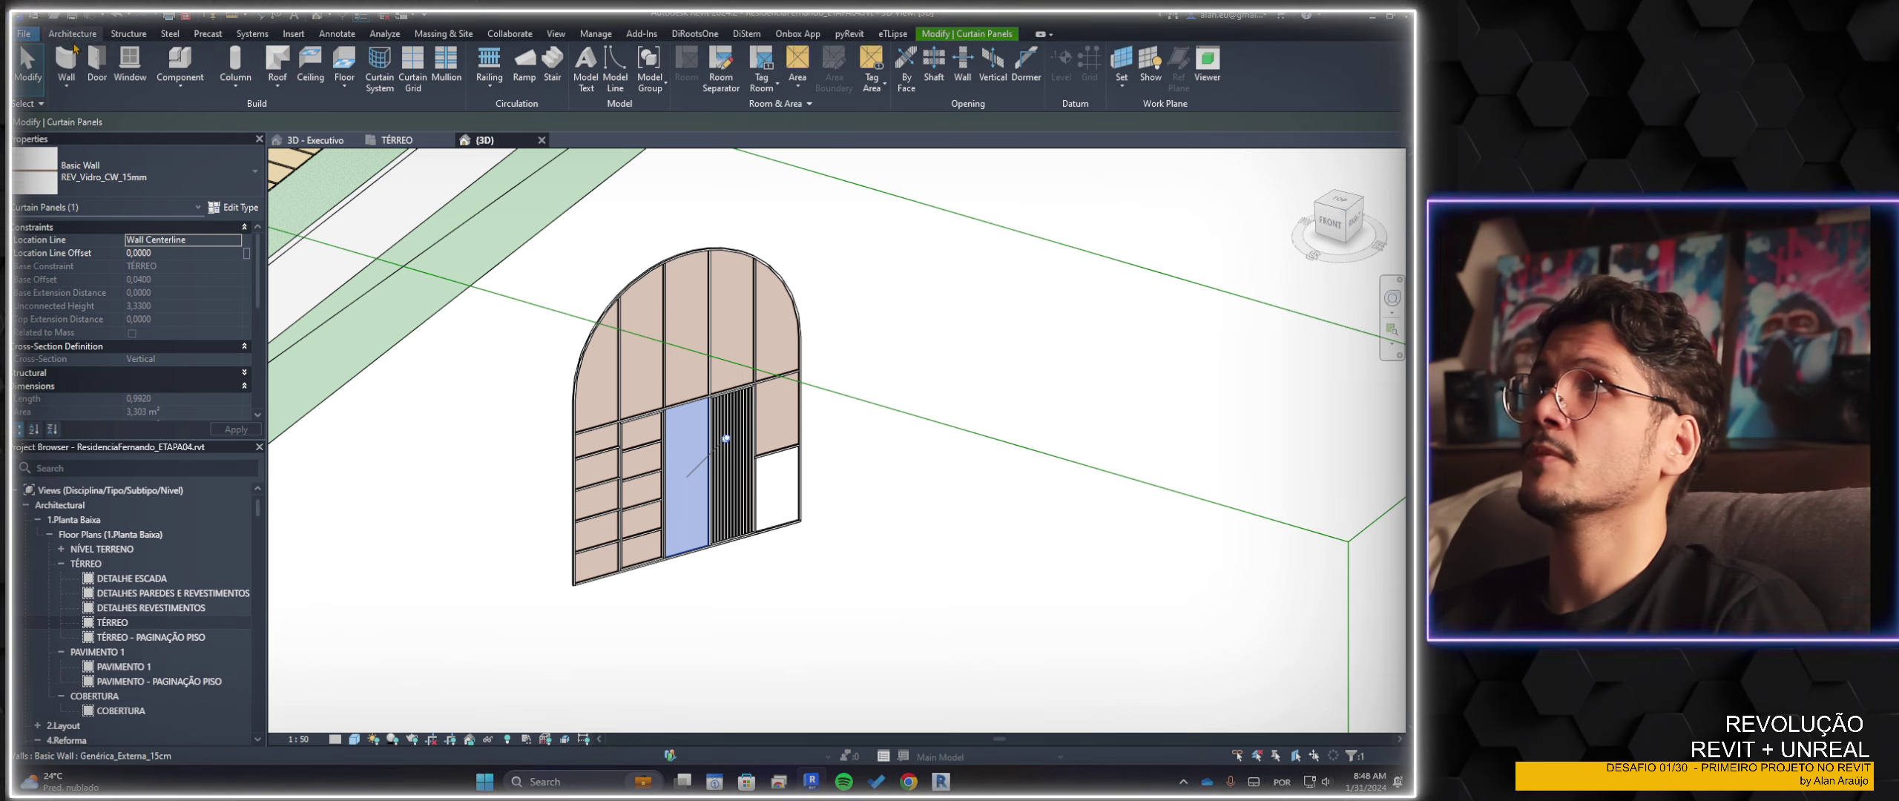
click(117, 72)
click(156, 172)
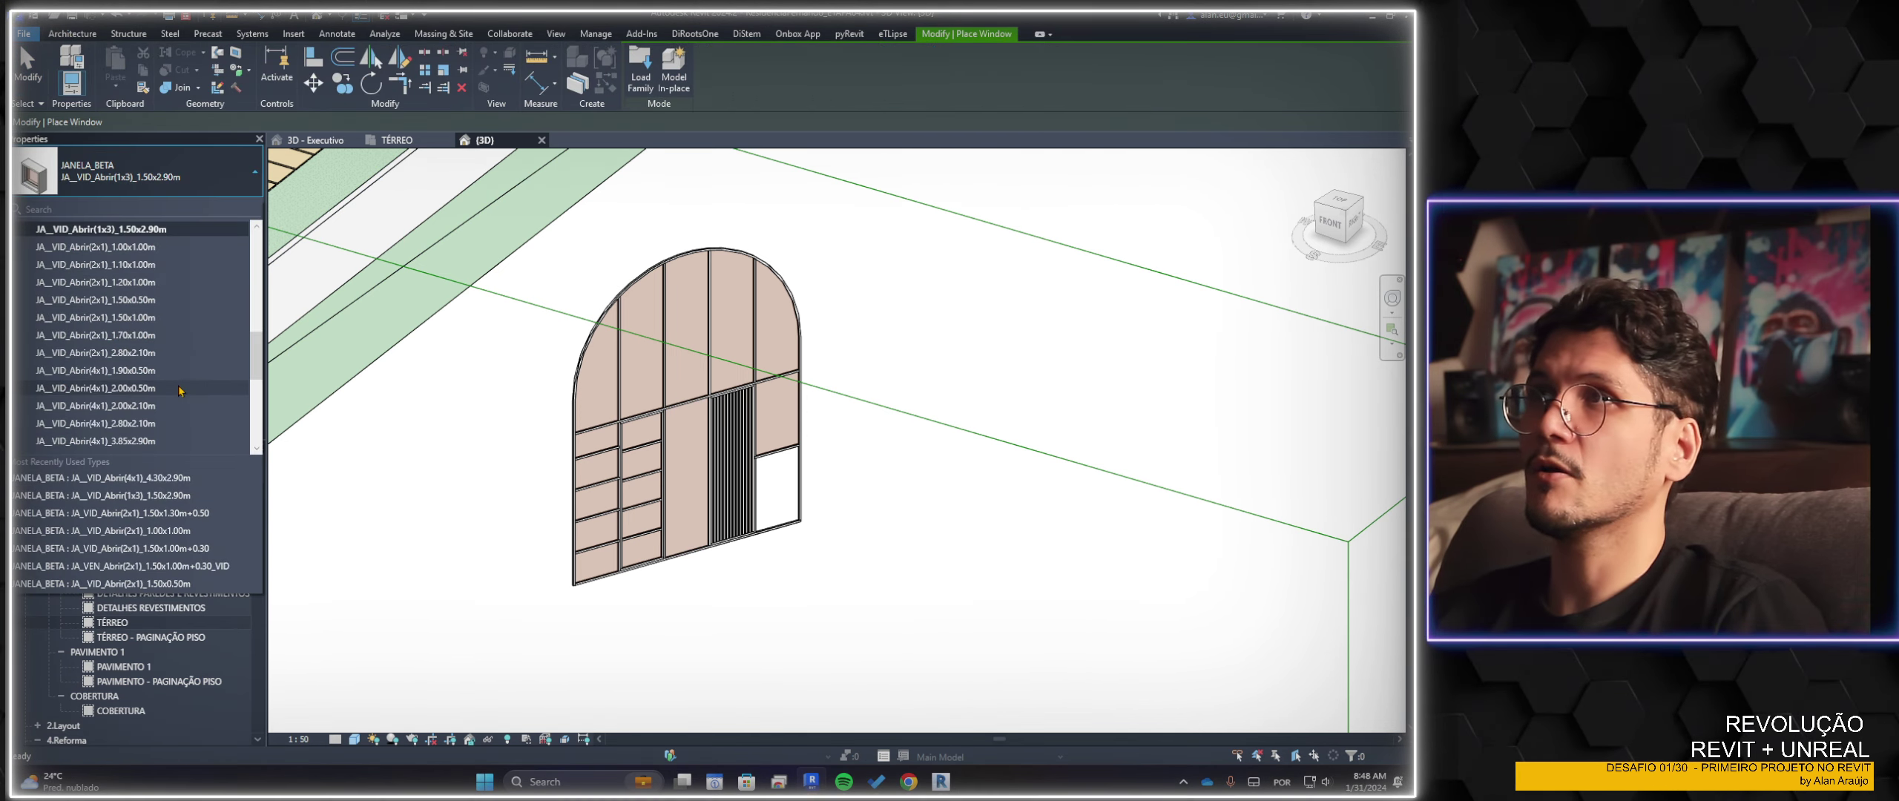
scroll(180, 371, up, 10)
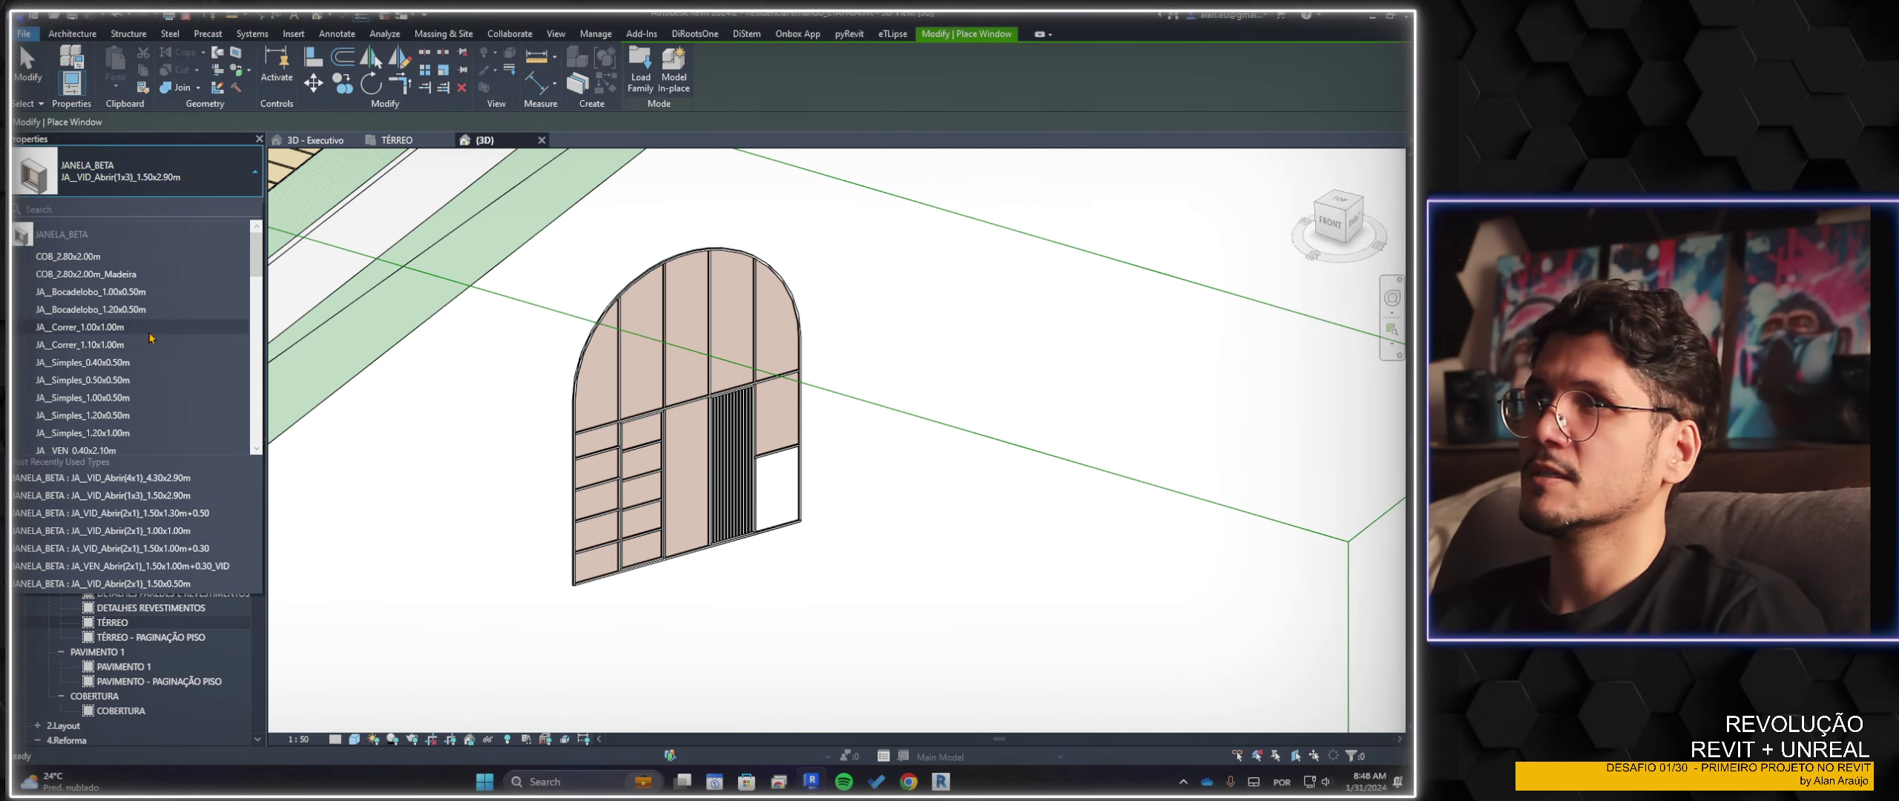
scroll(141, 348, down, 2)
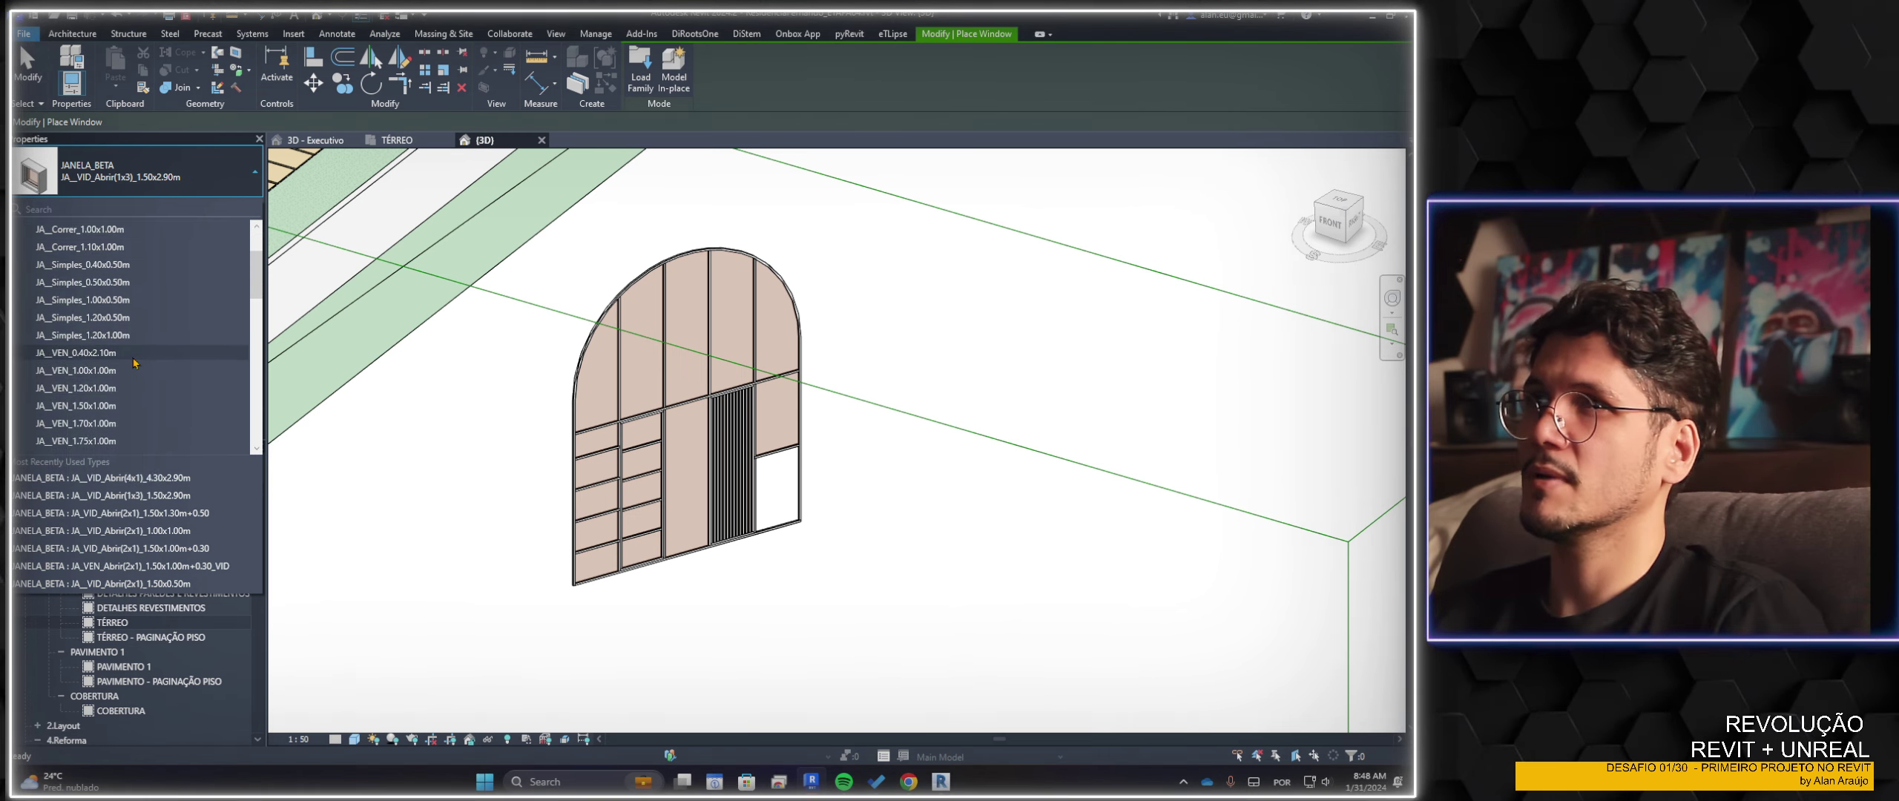
click(112, 353)
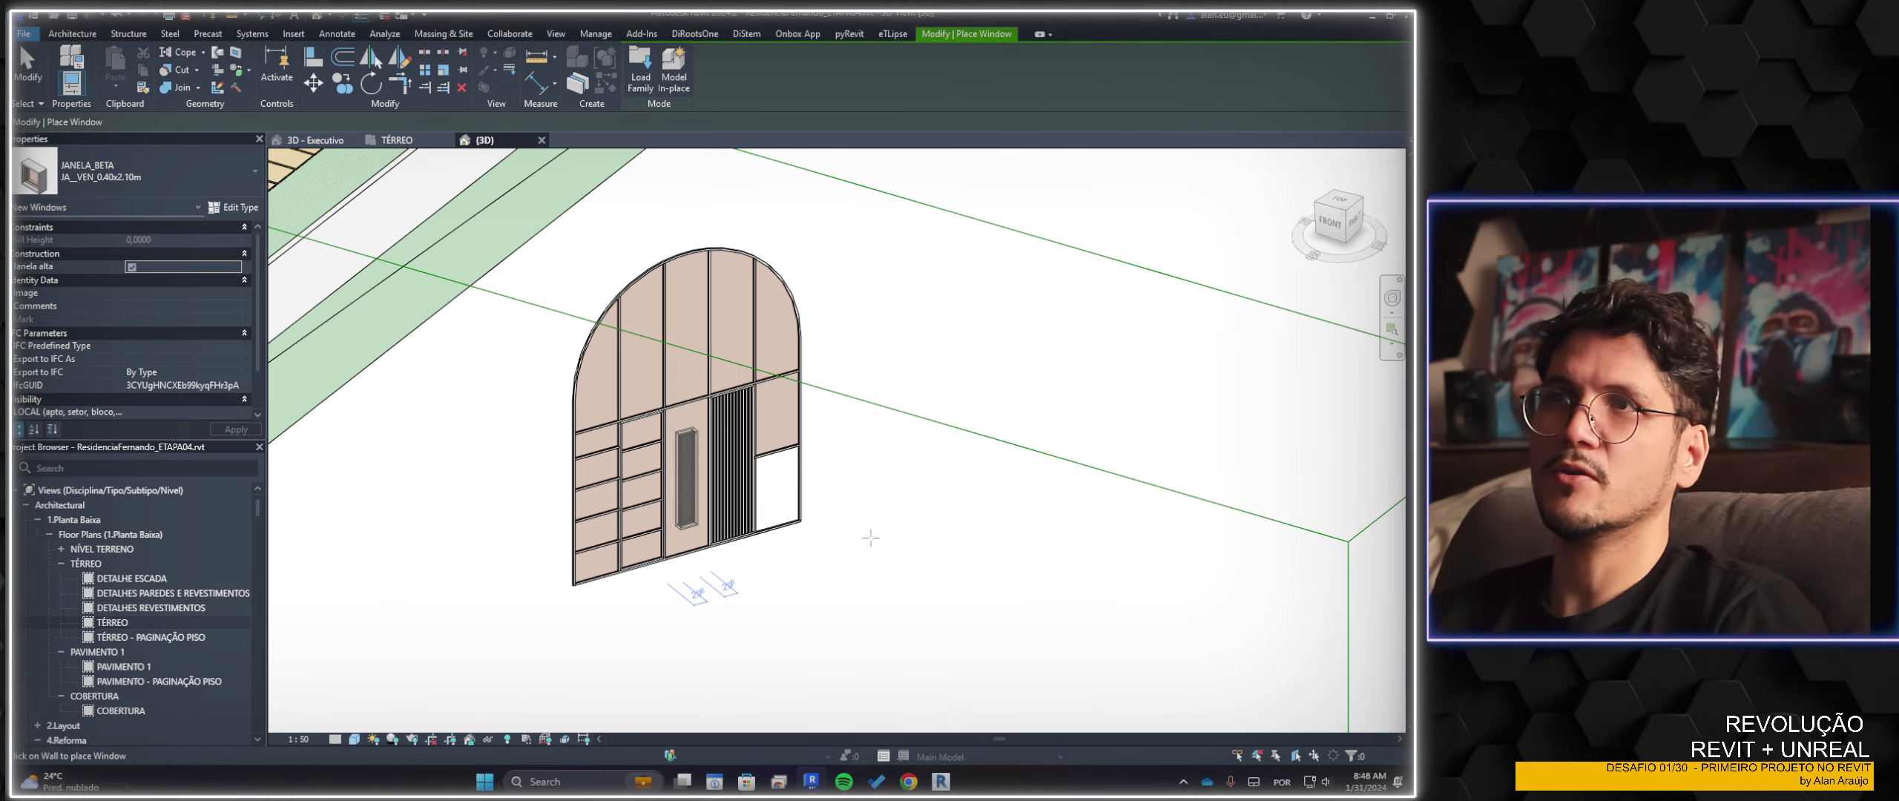
click(871, 537)
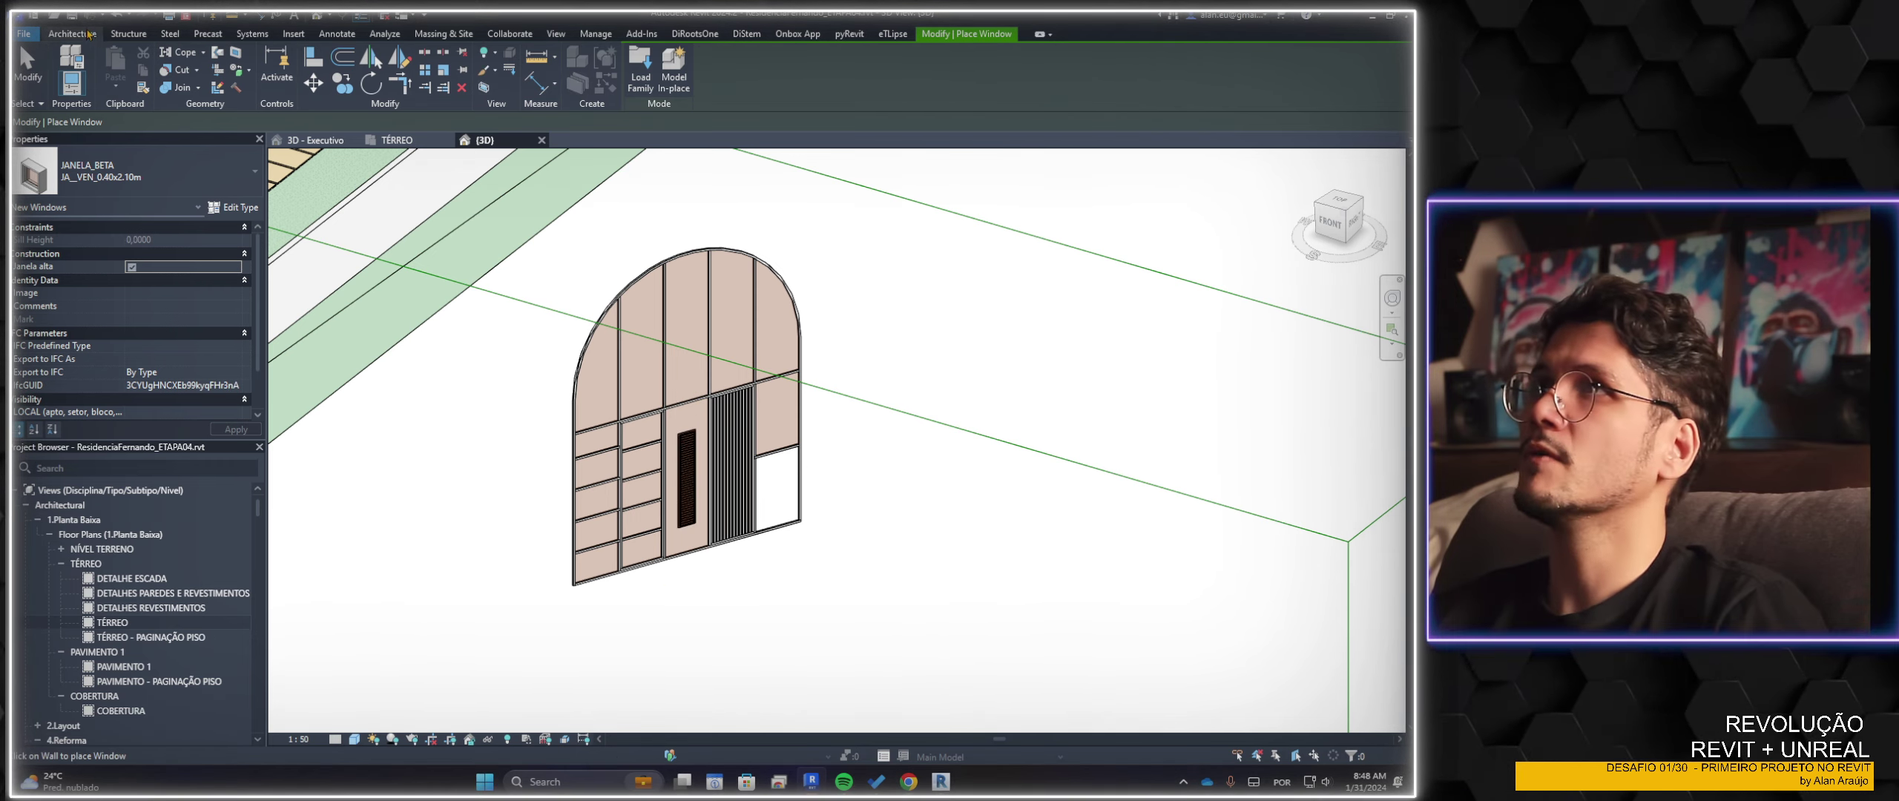
click(87, 35)
click(92, 63)
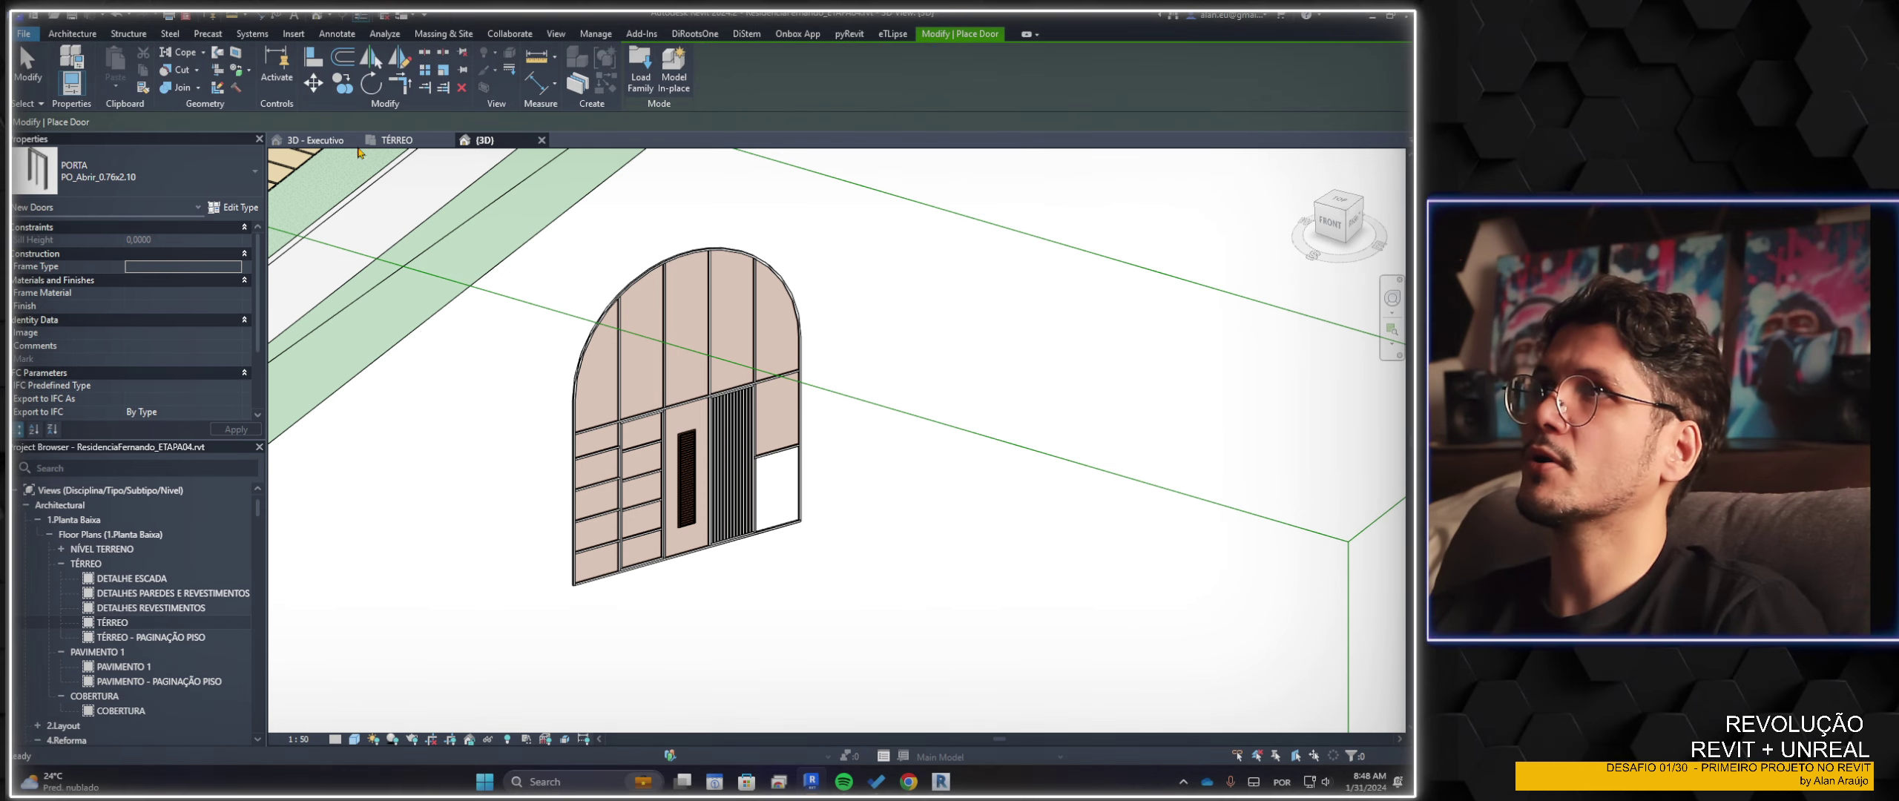
Place a PO_Abrir_0.66x2.10 door in the upper middle panel with Sill Height 1
click(148, 172)
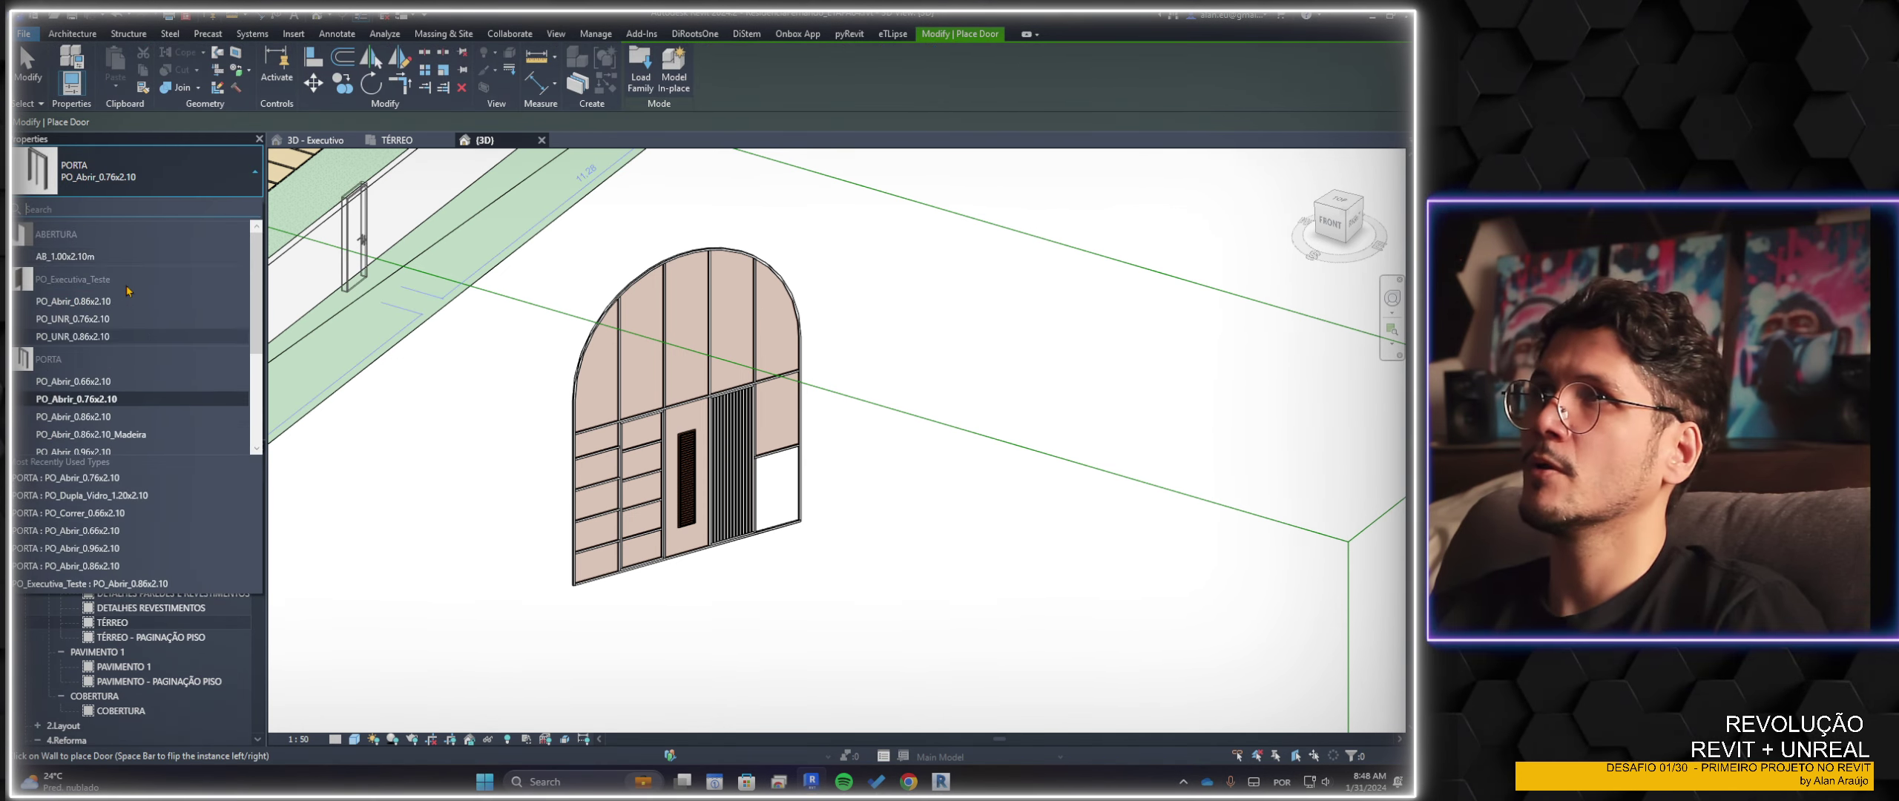
click(89, 381)
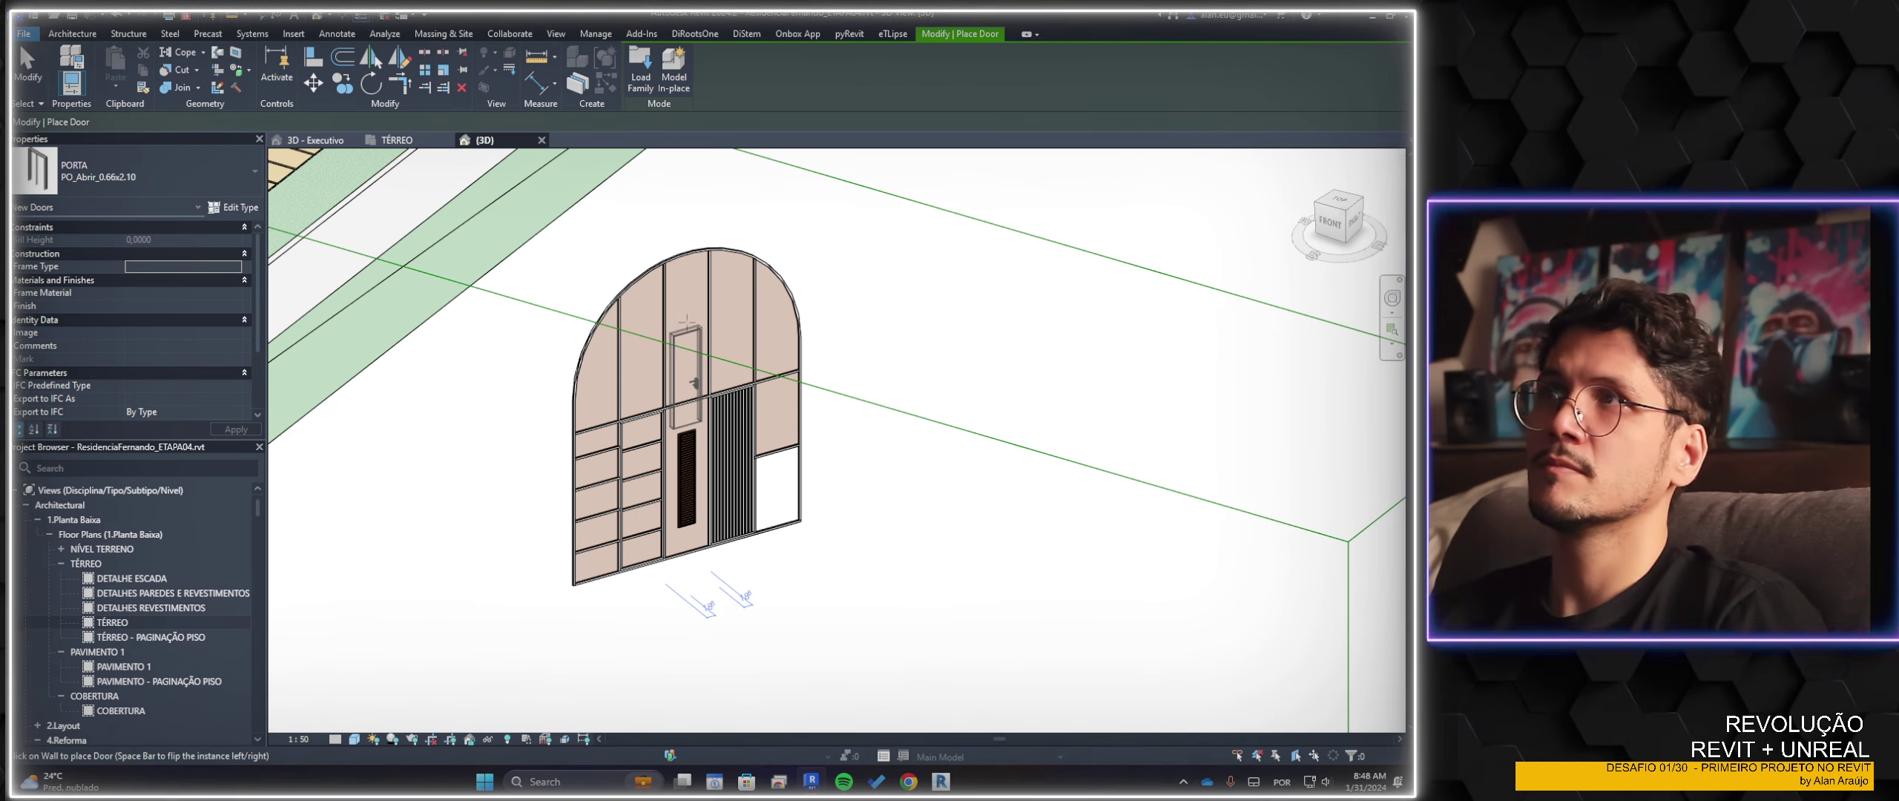
click(696, 383)
key(Escape)
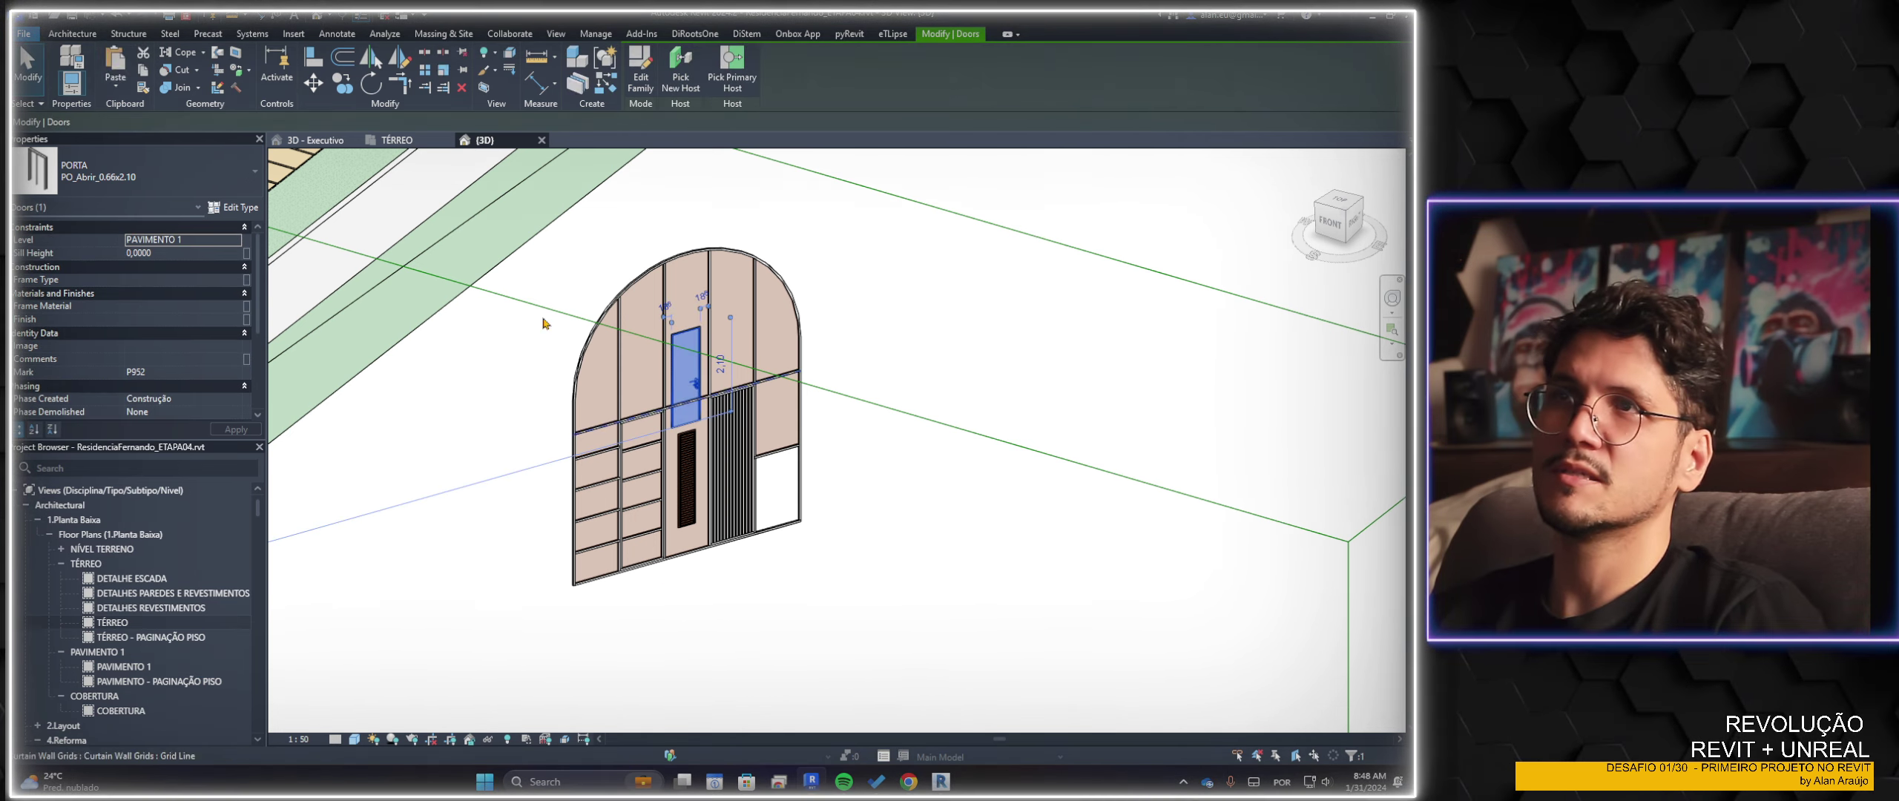
click(221, 253)
text(1)
click(1002, 496)
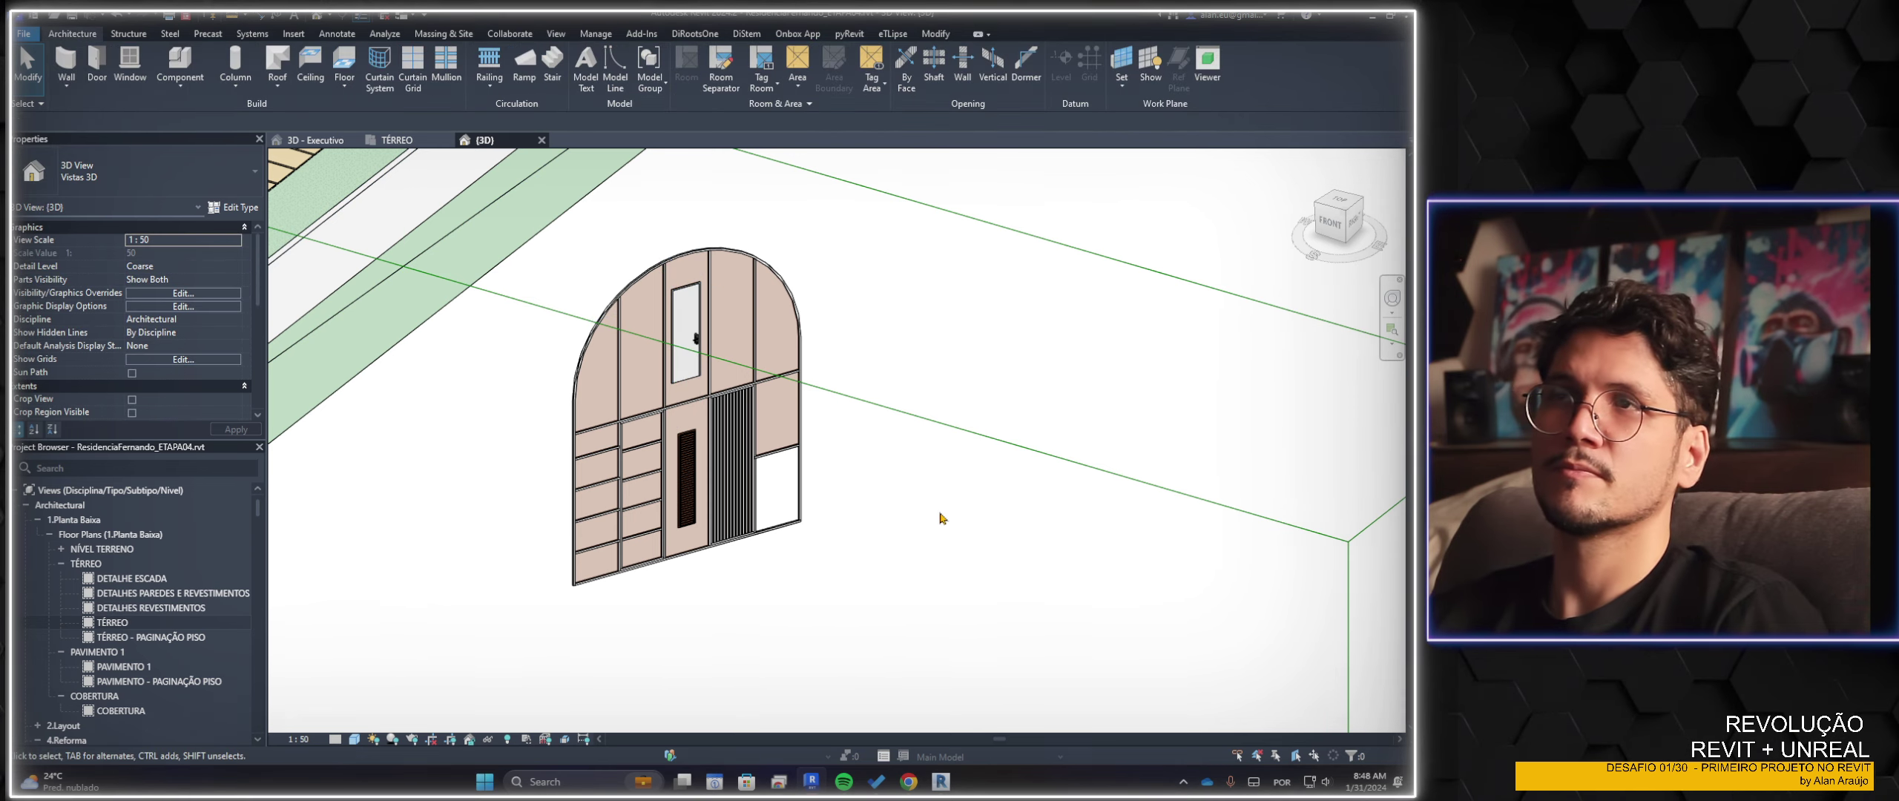
Orbit to the front-right and select the arched panel right of the door
shift+middle_drag(942, 517, 740, 323)
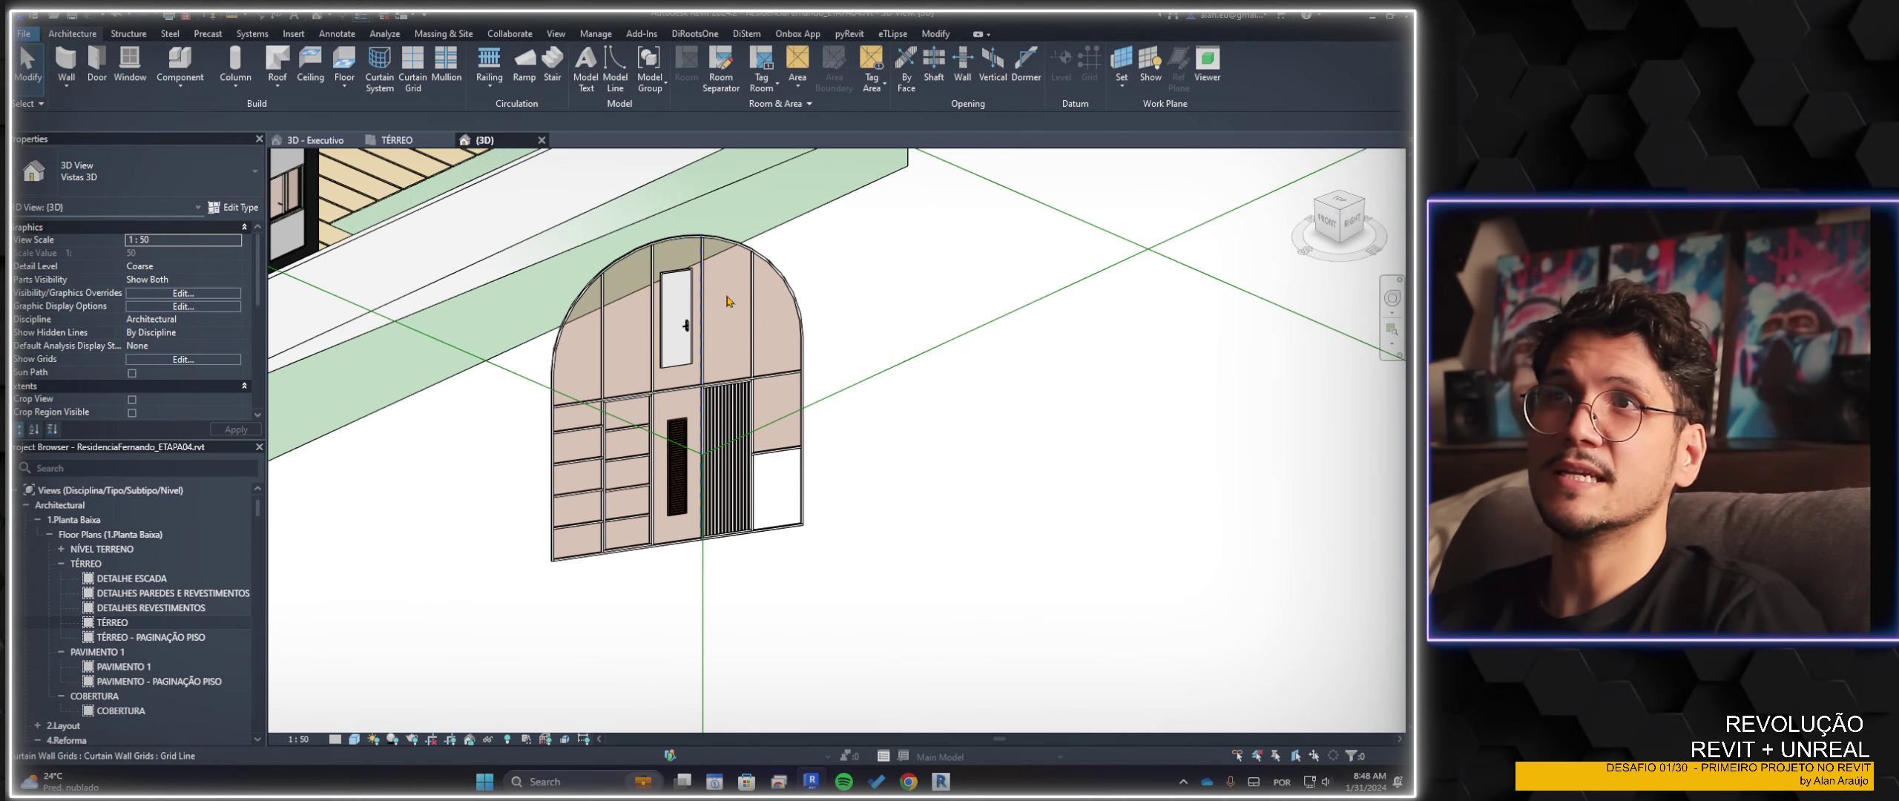
click(727, 301)
click(727, 300)
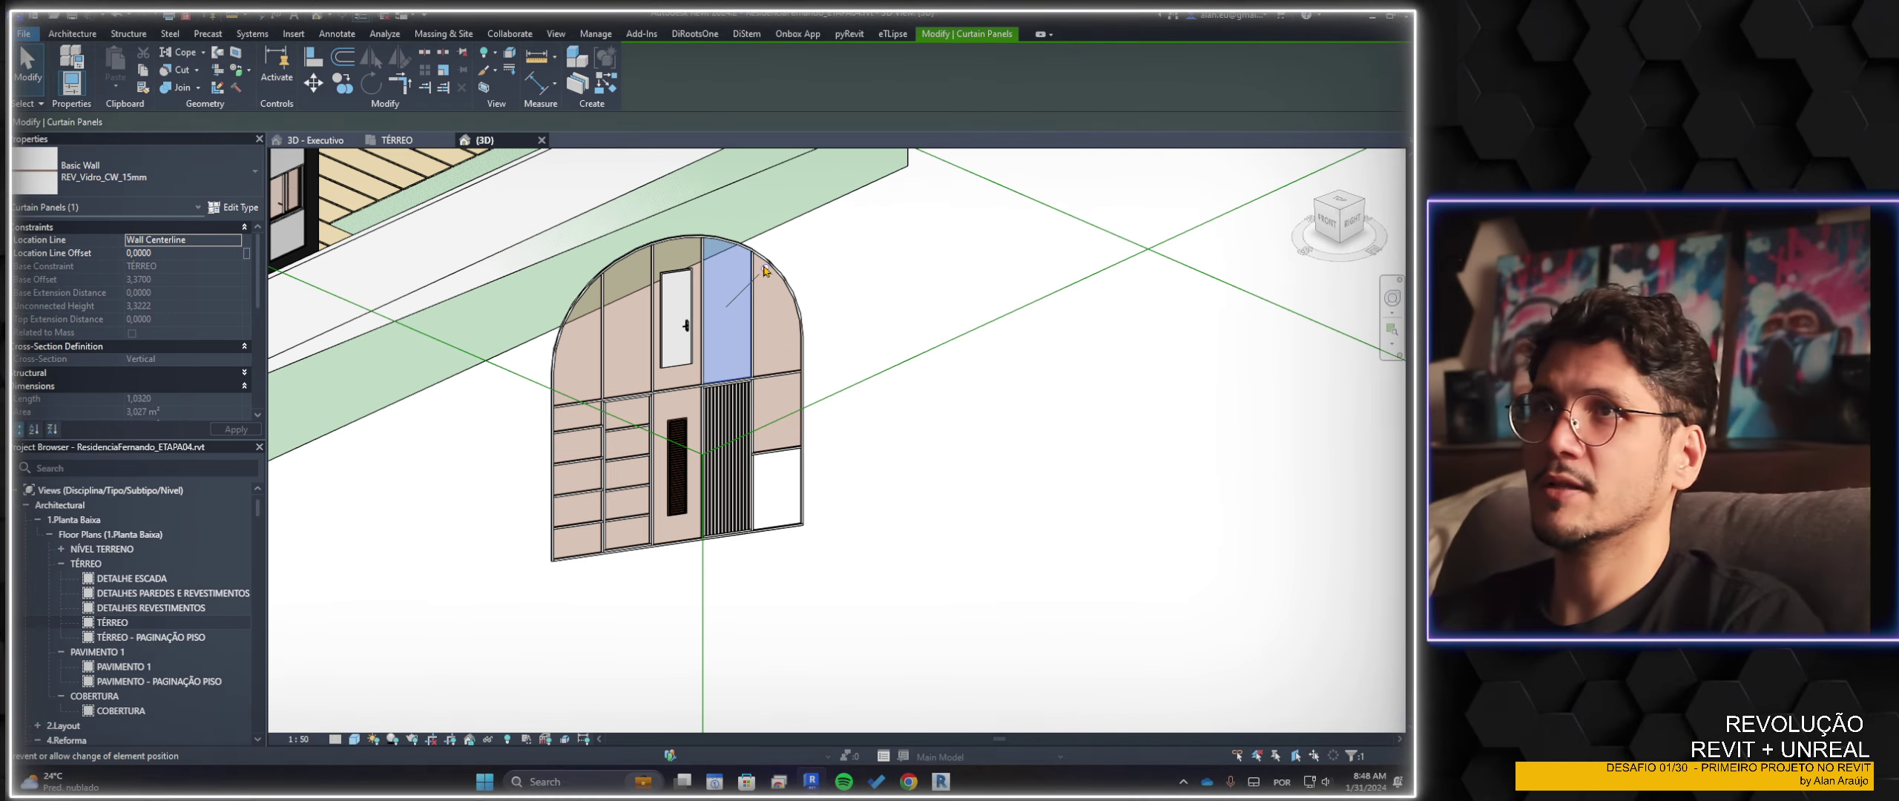
Change the arched panel beside the door to Painel do sistema : Envidraçado
click(149, 176)
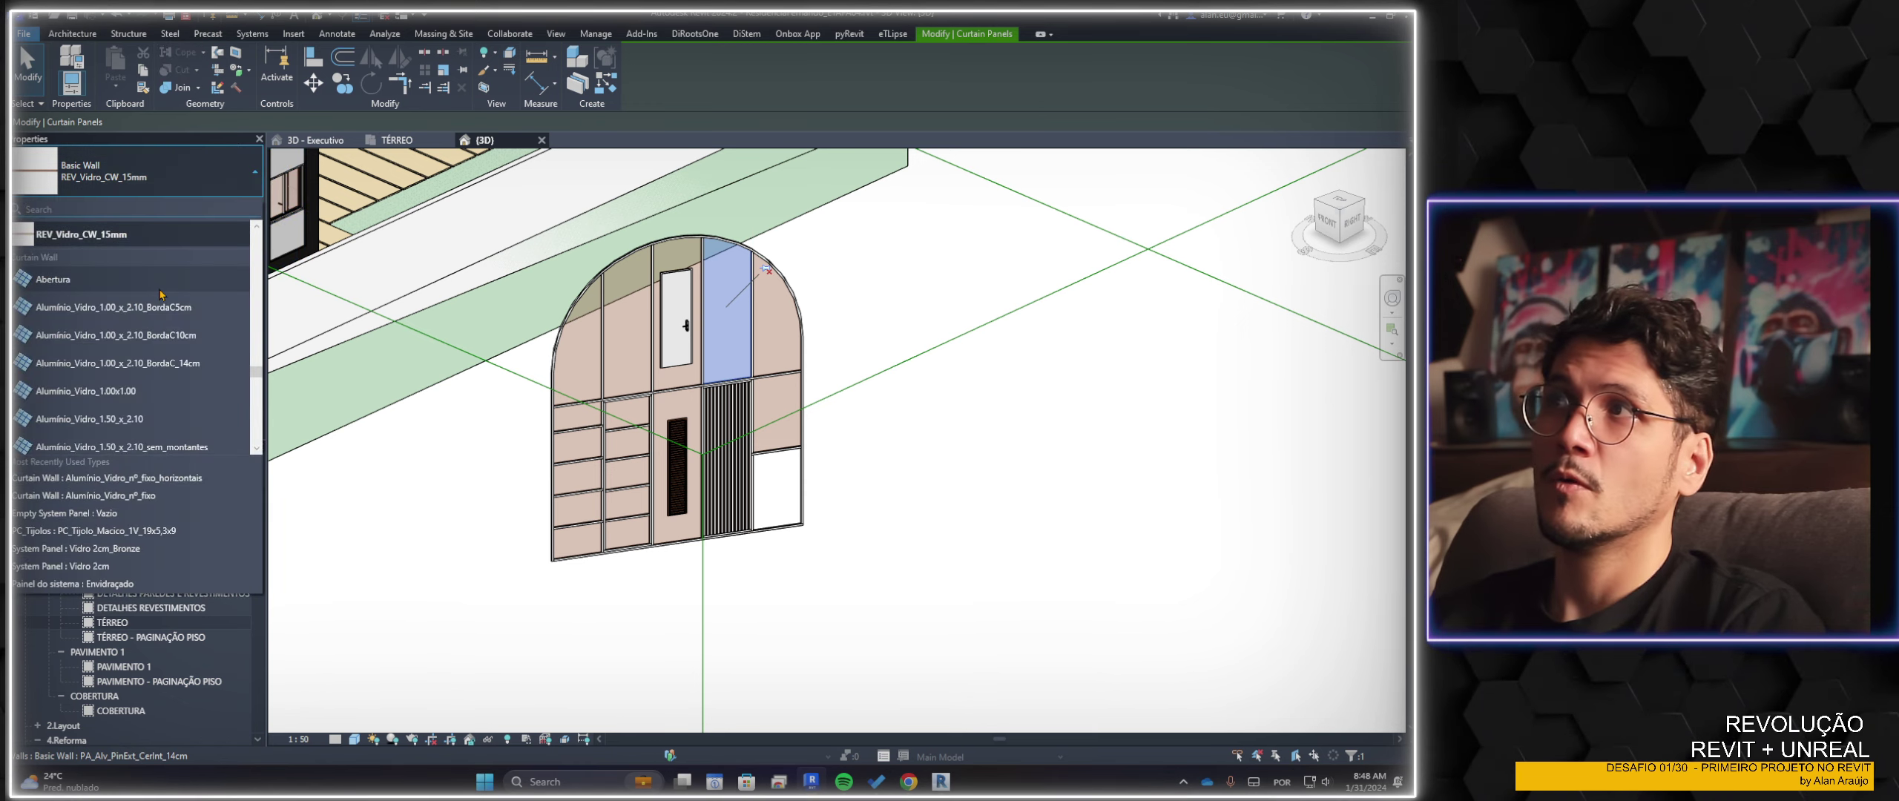
scroll(160, 295, down, 3)
scroll(141, 326, down, 3)
scroll(126, 353, down, 3)
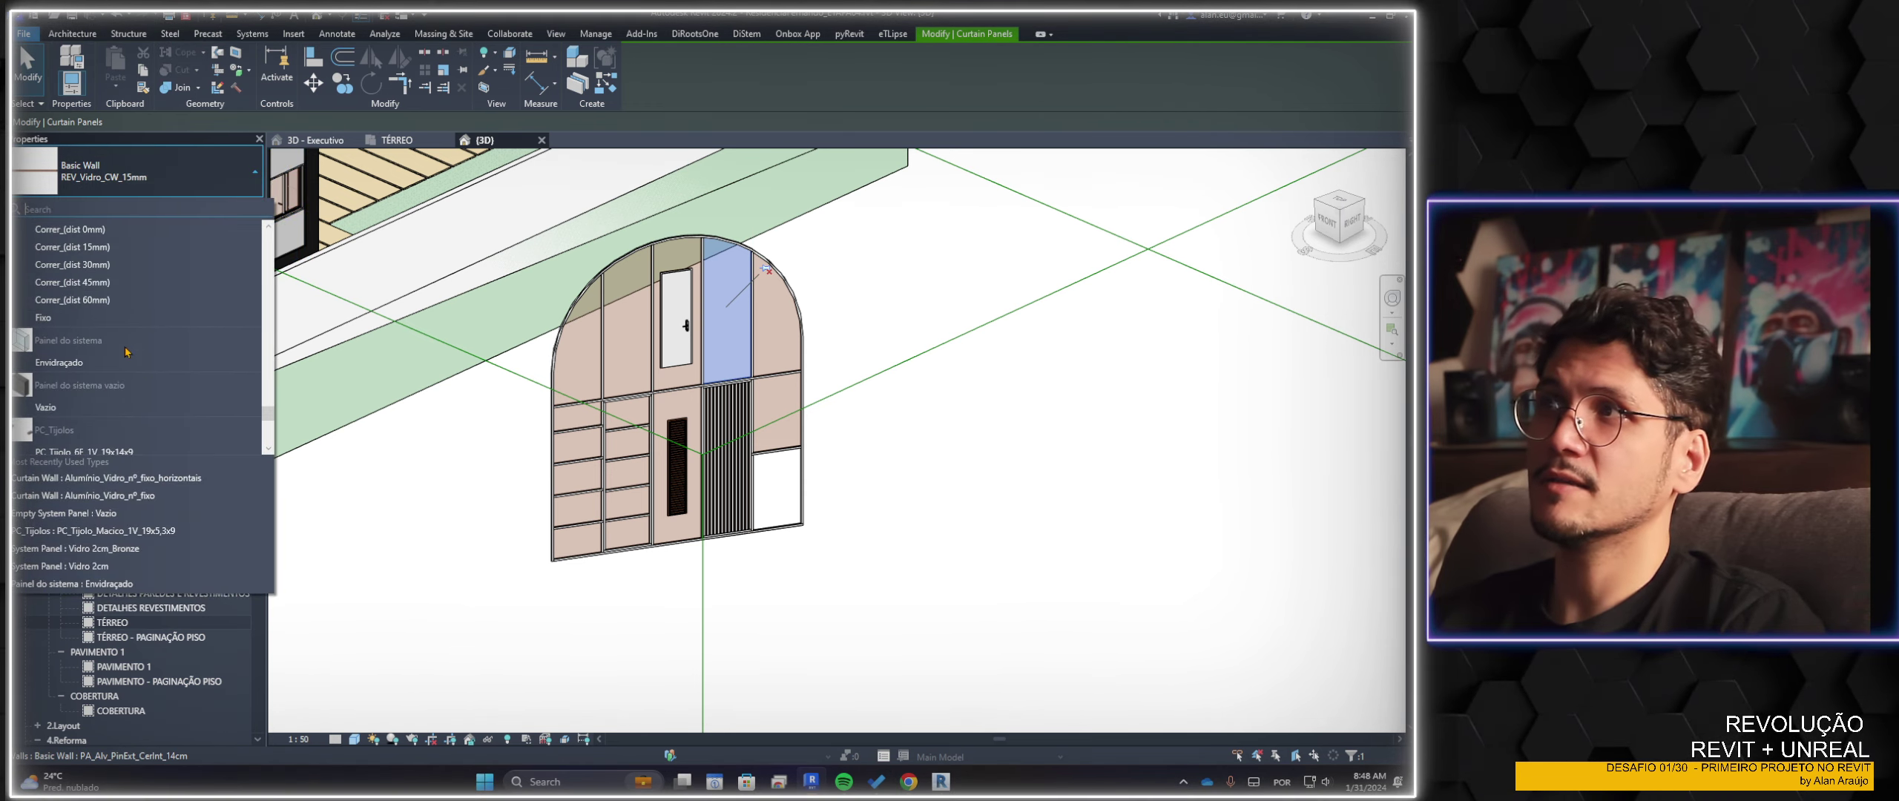
click(126, 362)
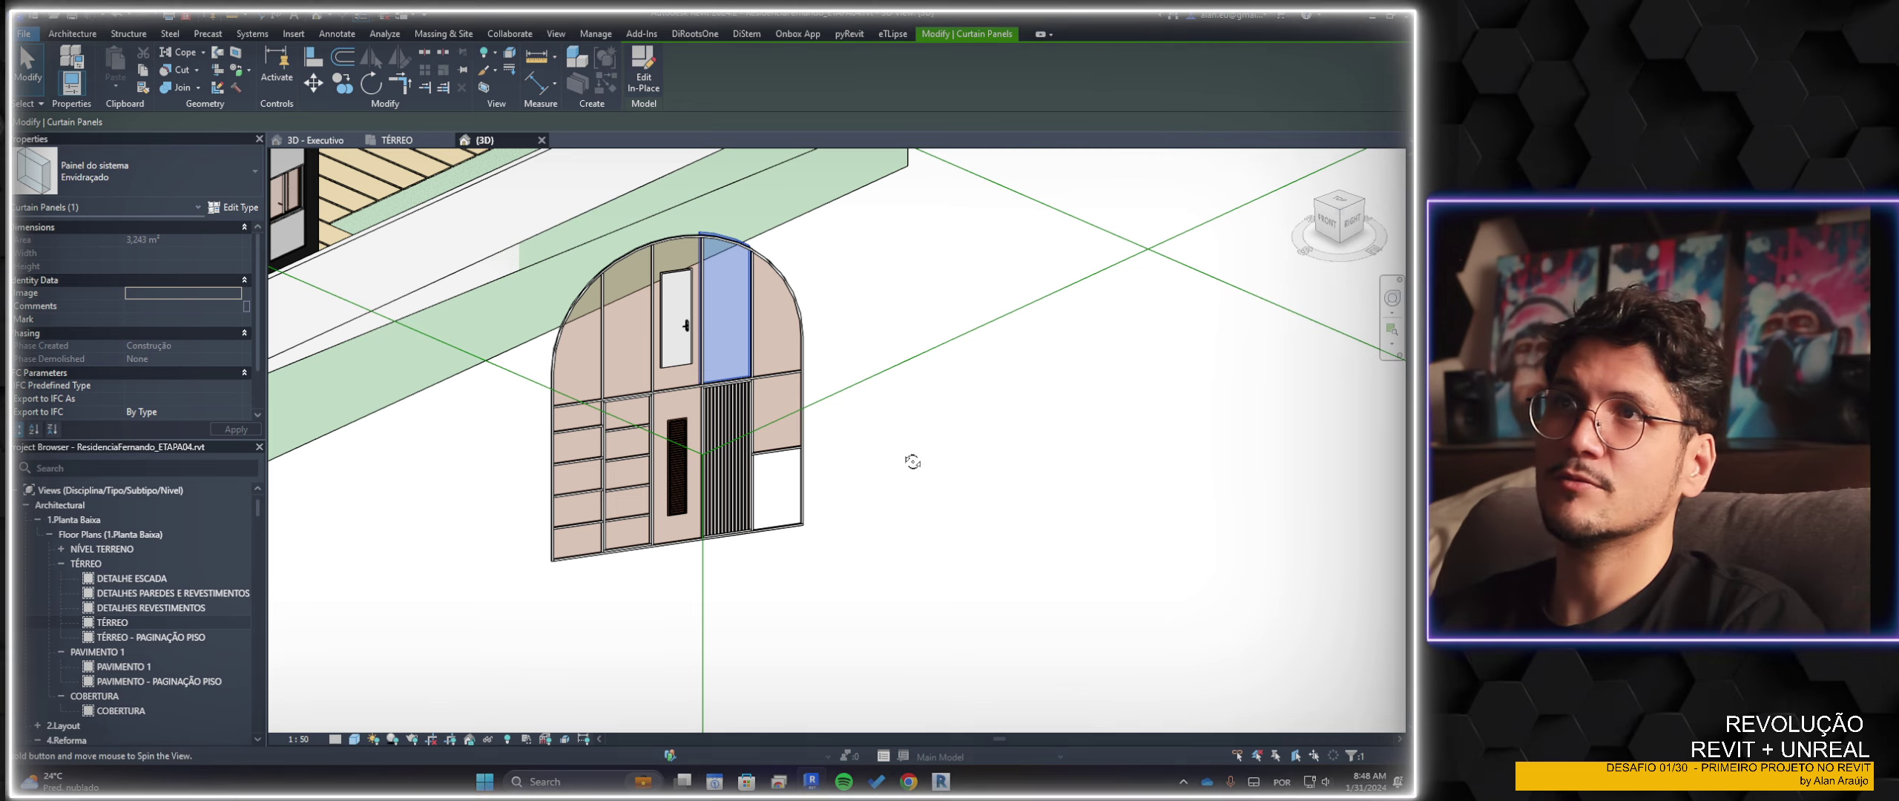
shift+middle_drag(912, 461, 966, 487)
click(967, 487)
Zoom to the arch top and select its top-right arched panel
scroll(616, 178, up, 5)
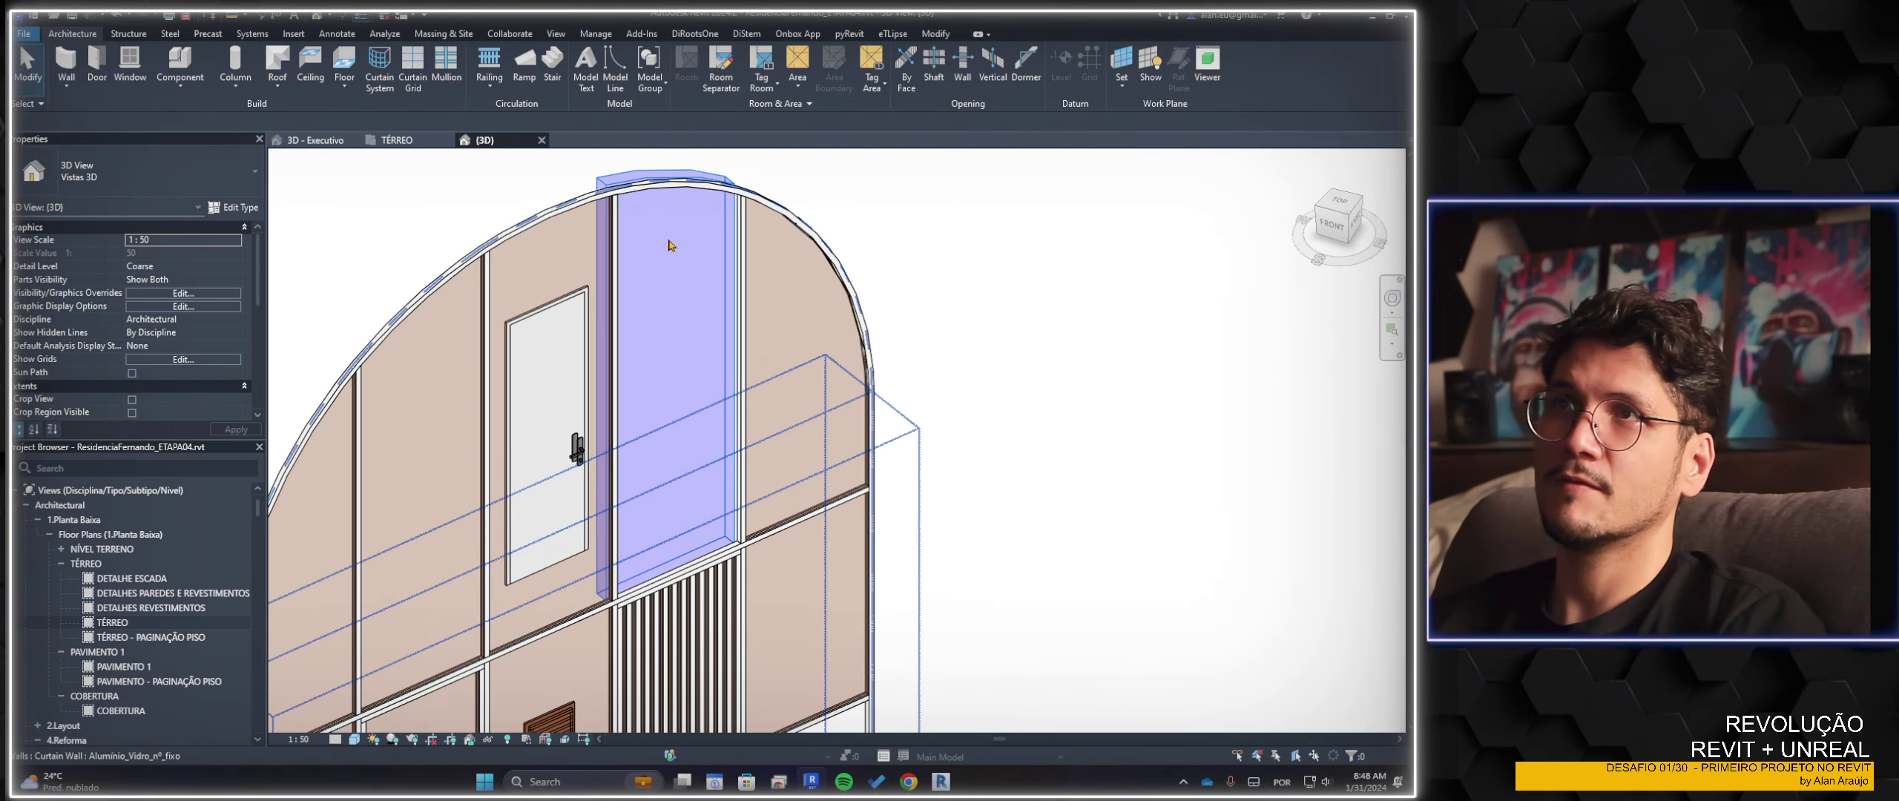
click(612, 176)
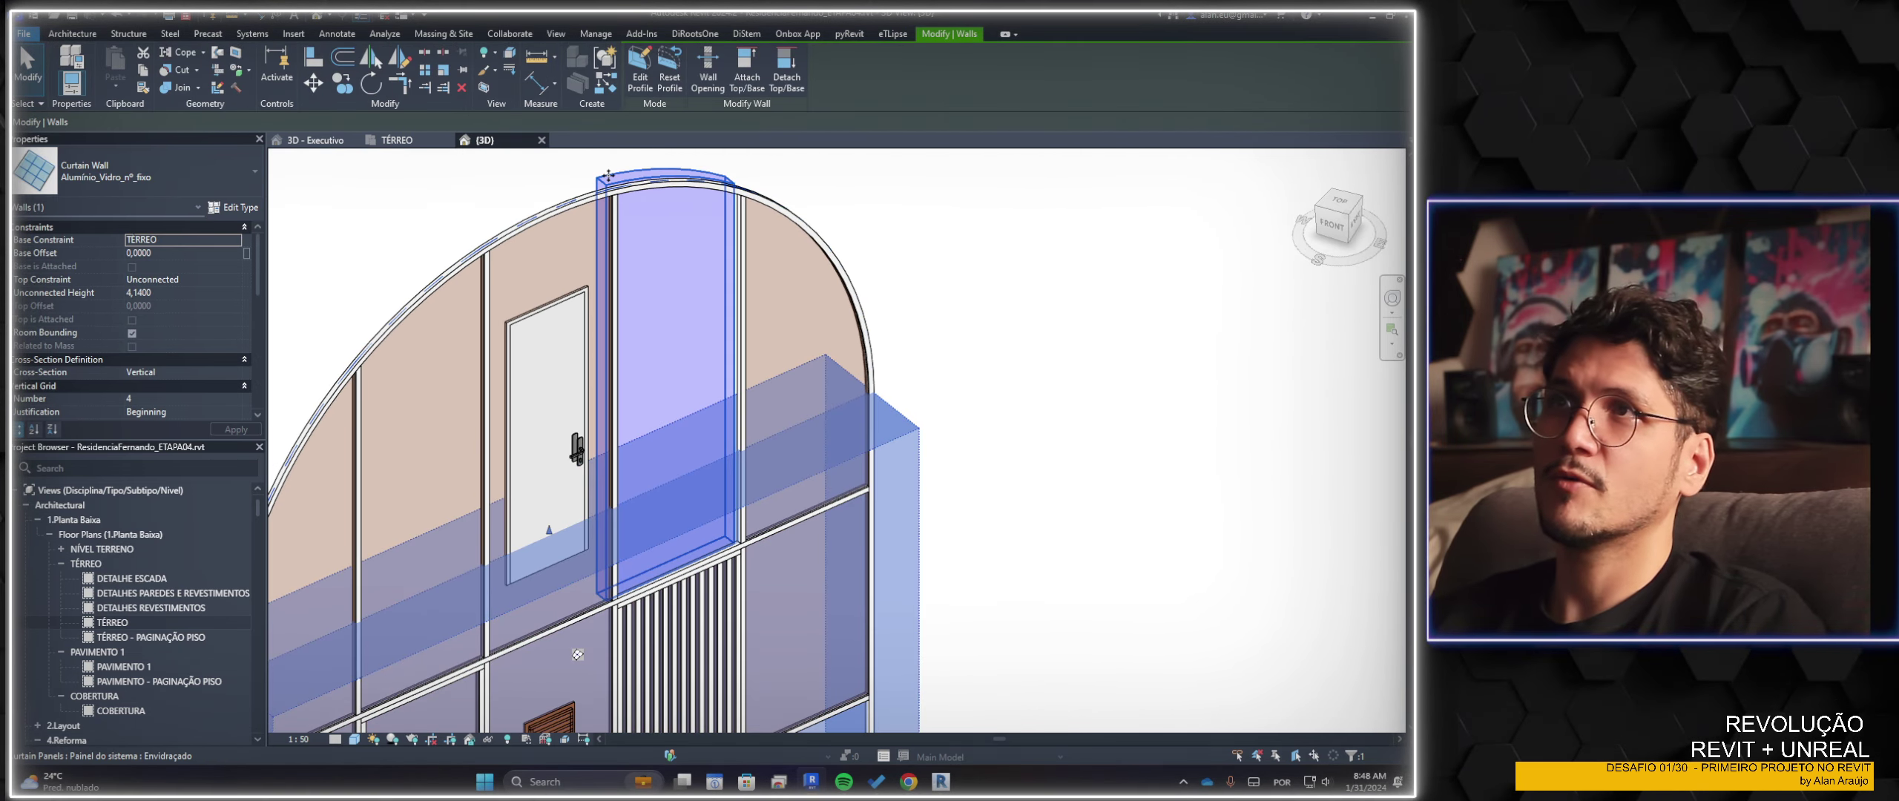
click(608, 175)
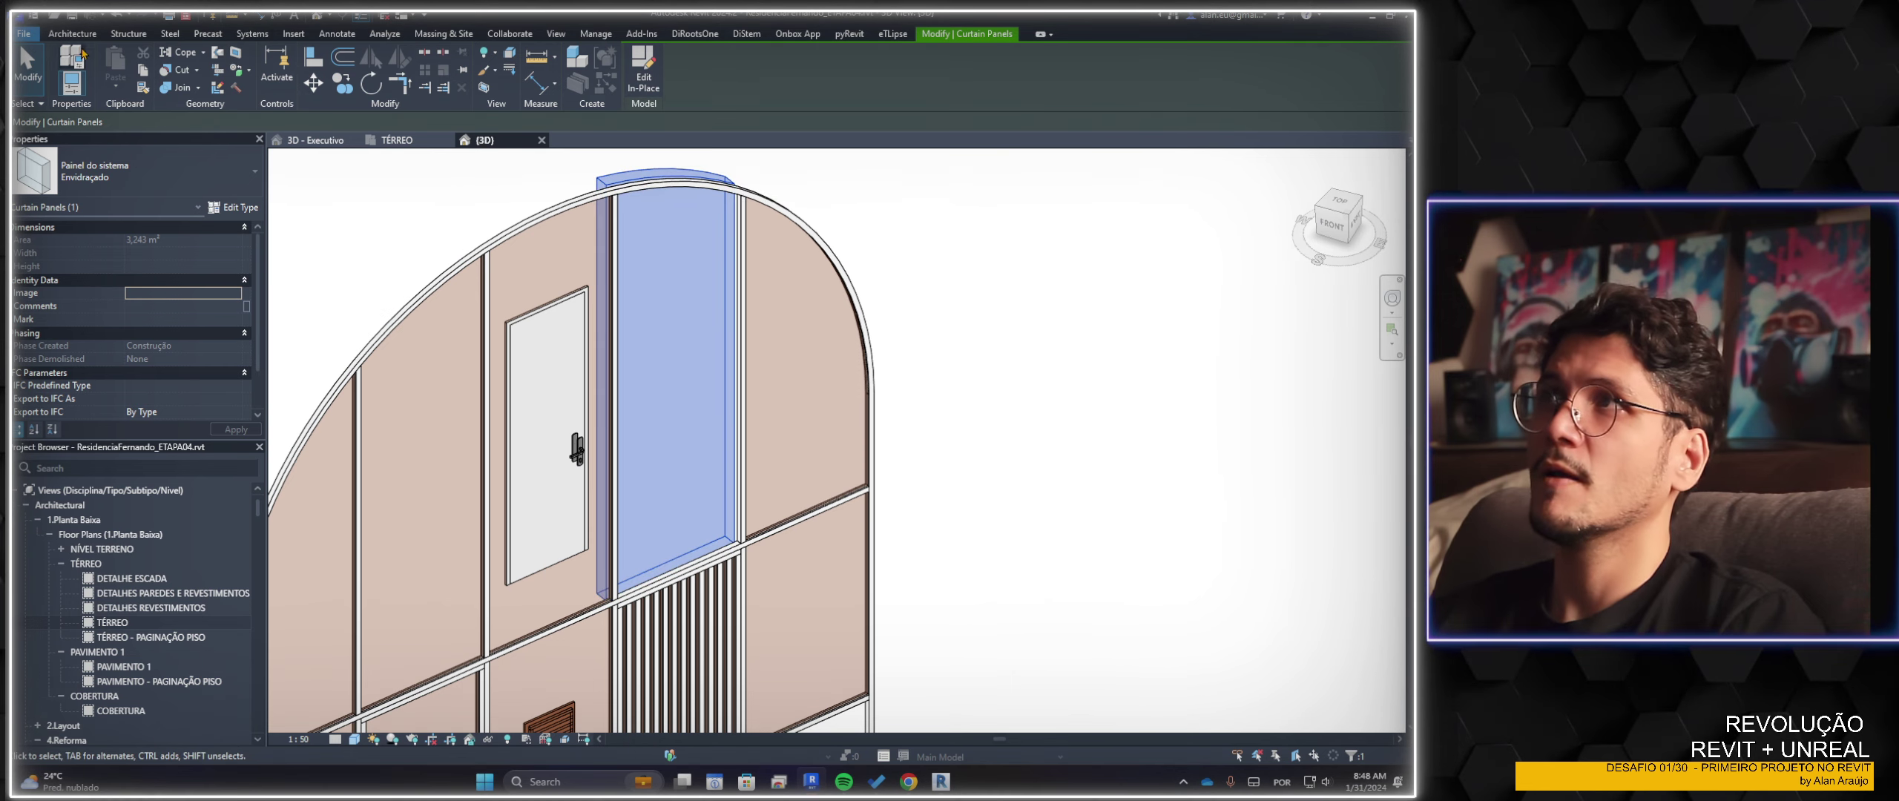
key(Escape)
click(678, 367)
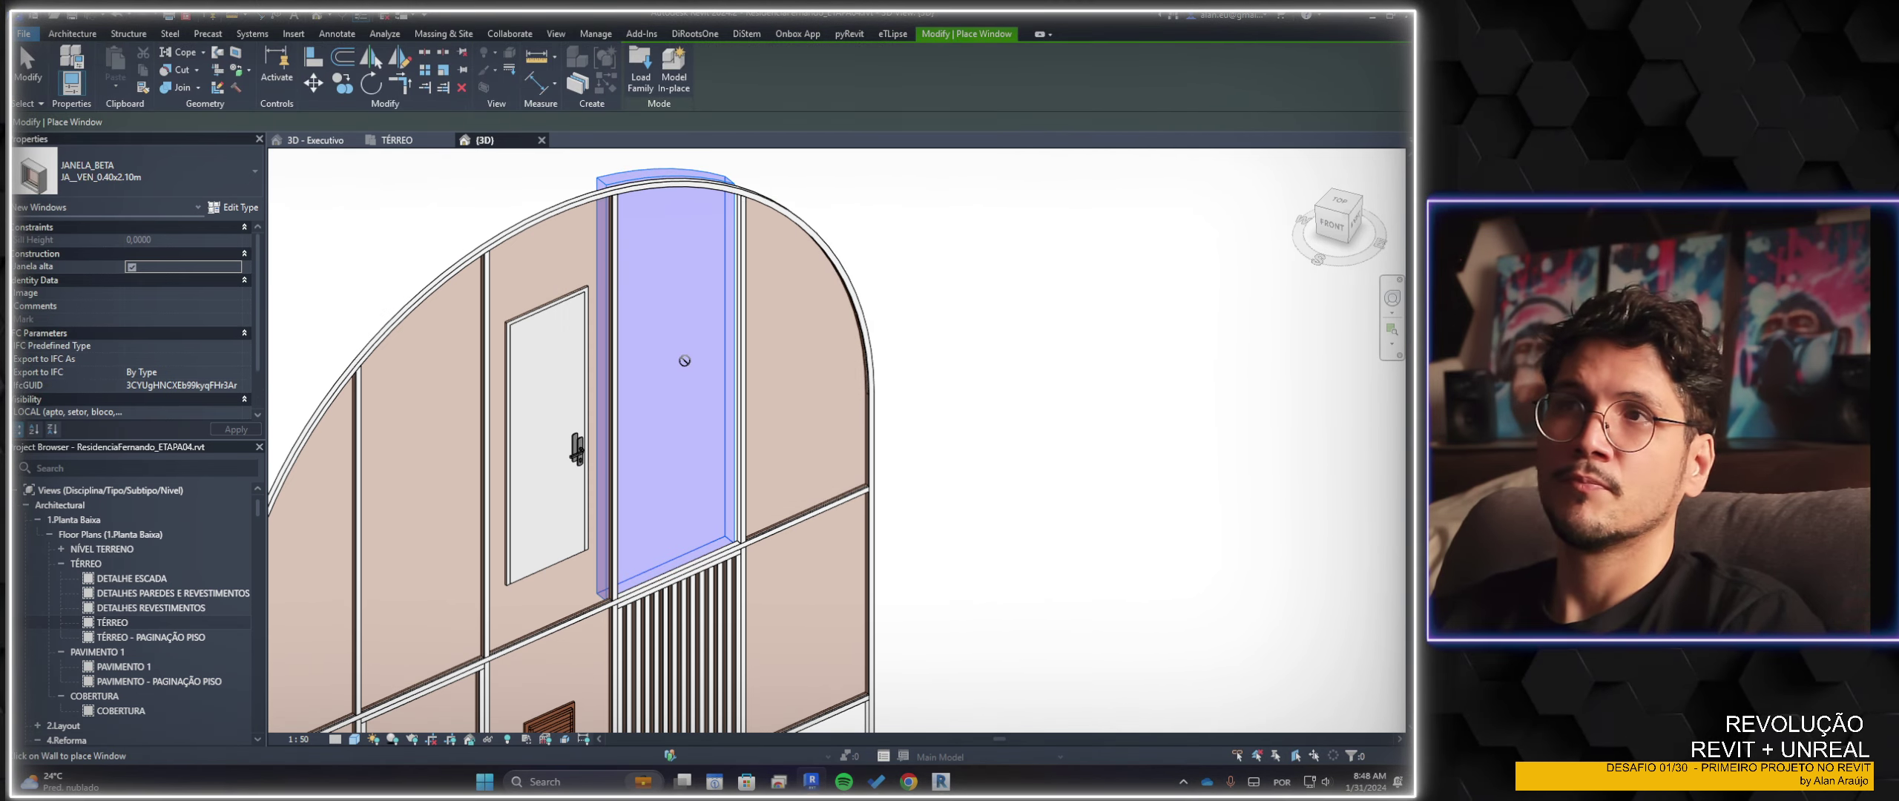
key(Escape)
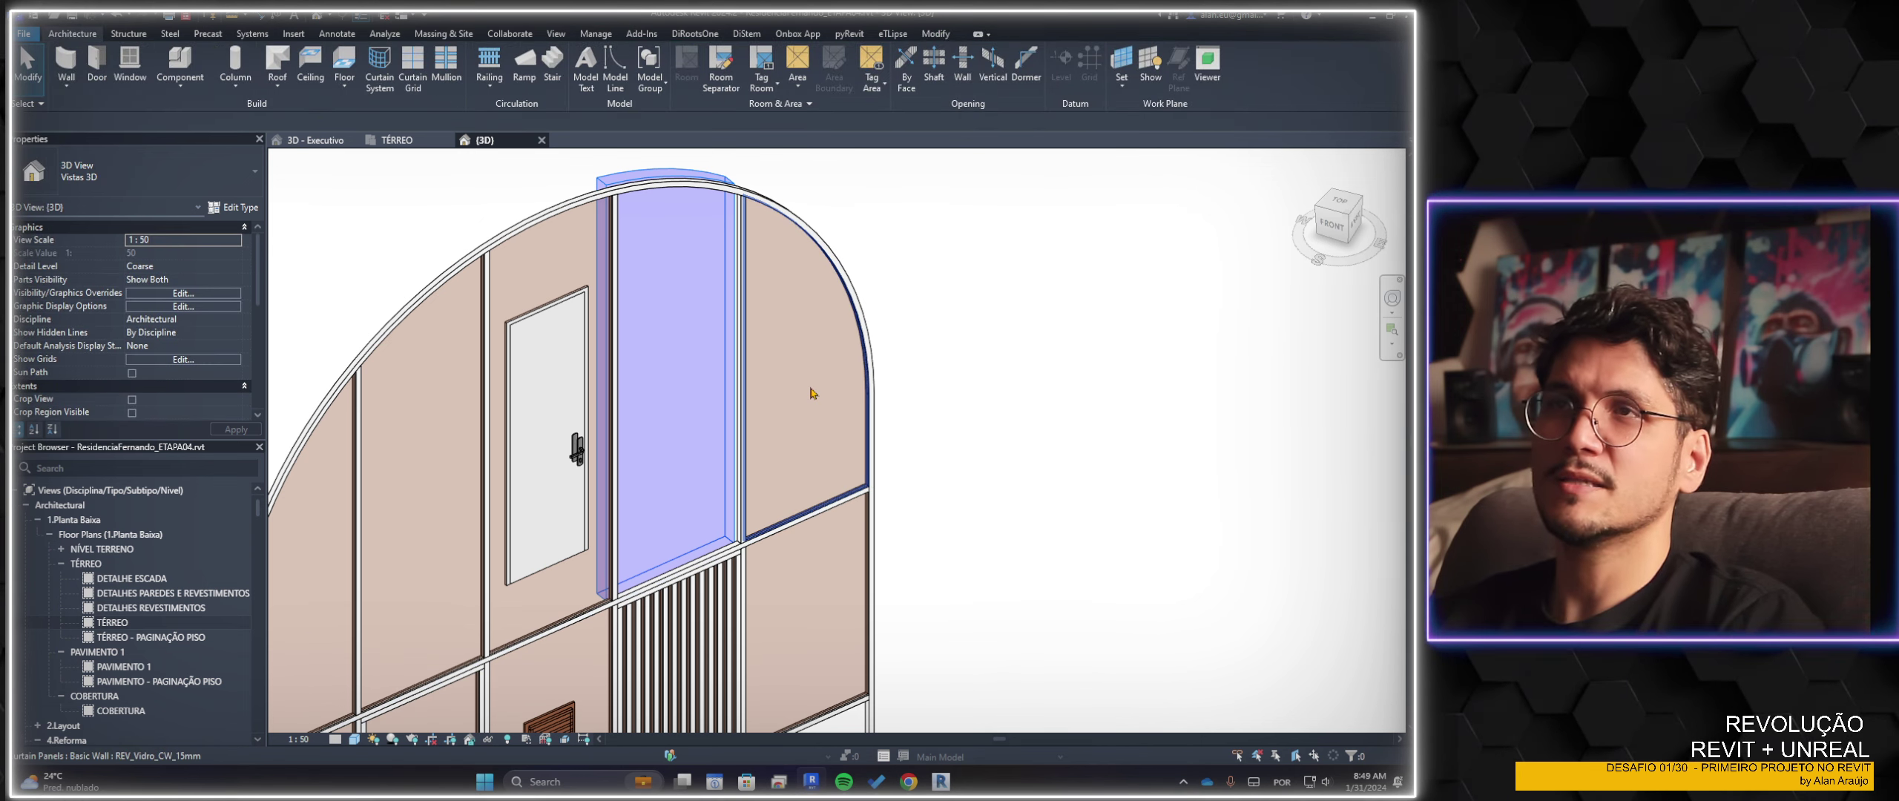
click(815, 393)
Unpin the first curtain panel and give it the green REV_PinExt_Esmeralda finish
click(845, 299)
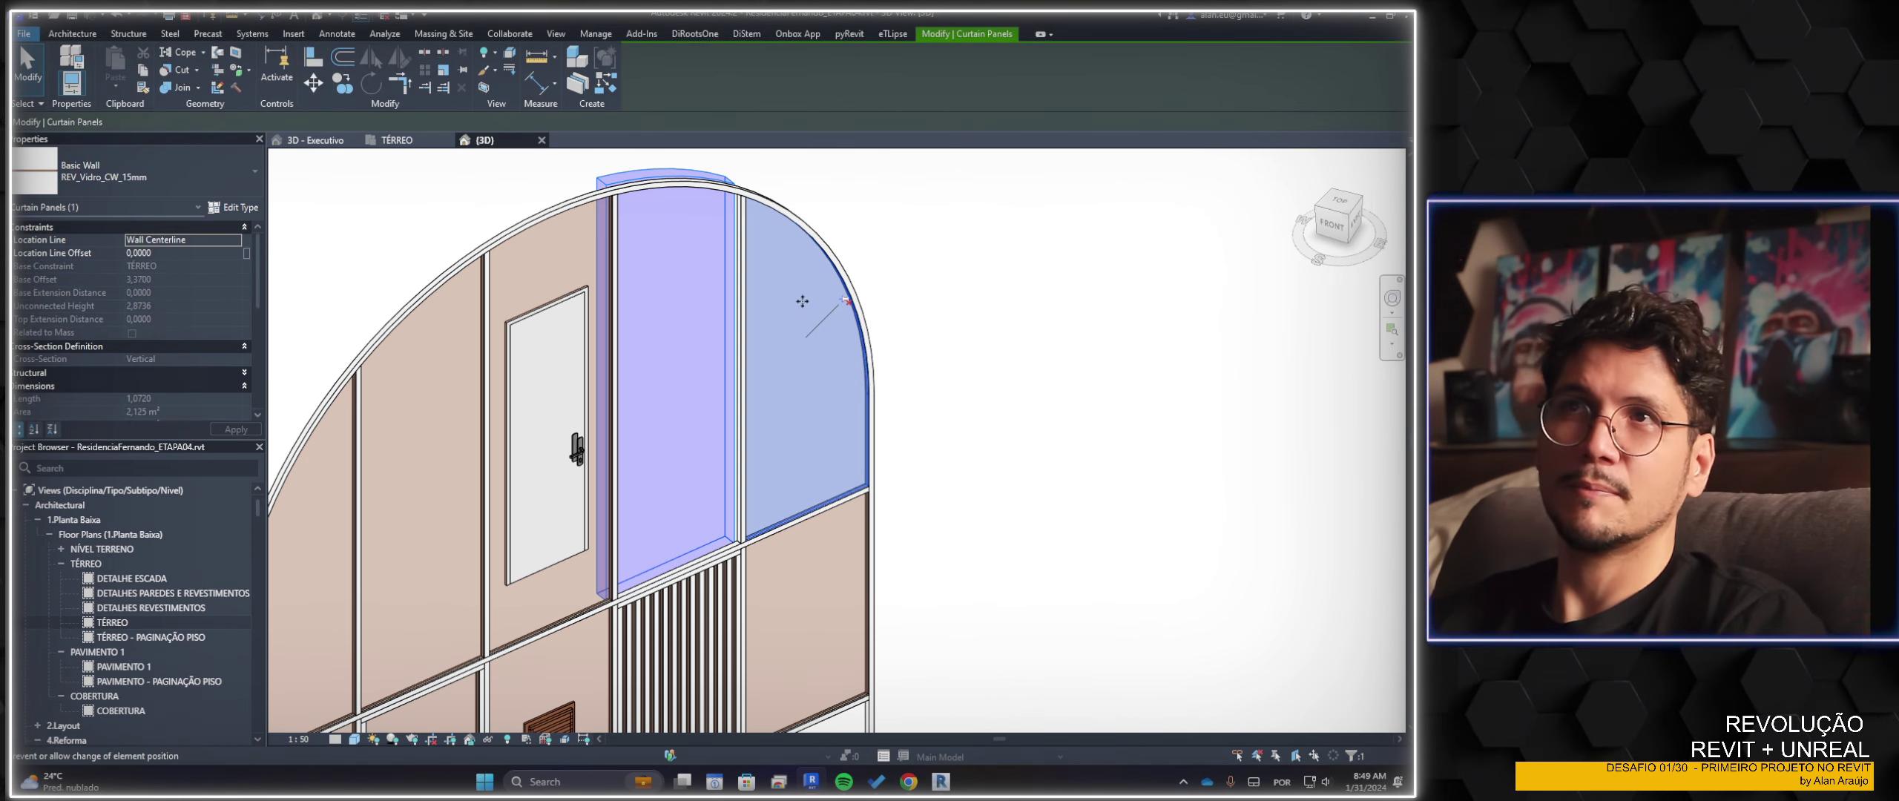
click(94, 186)
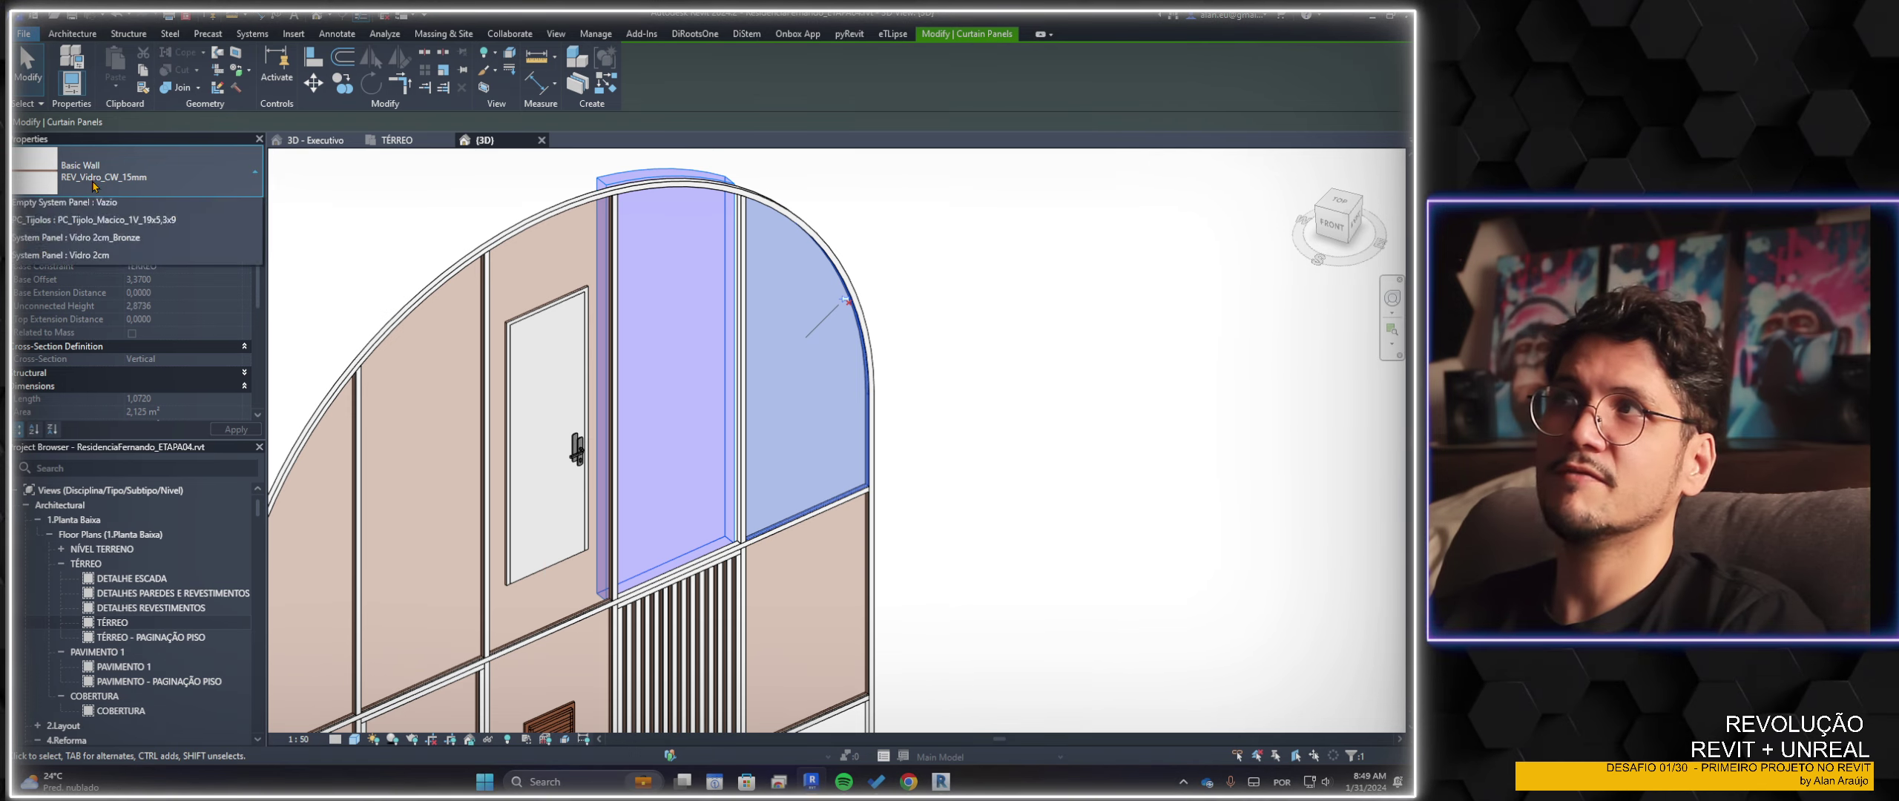
scroll(79, 417, up, 2)
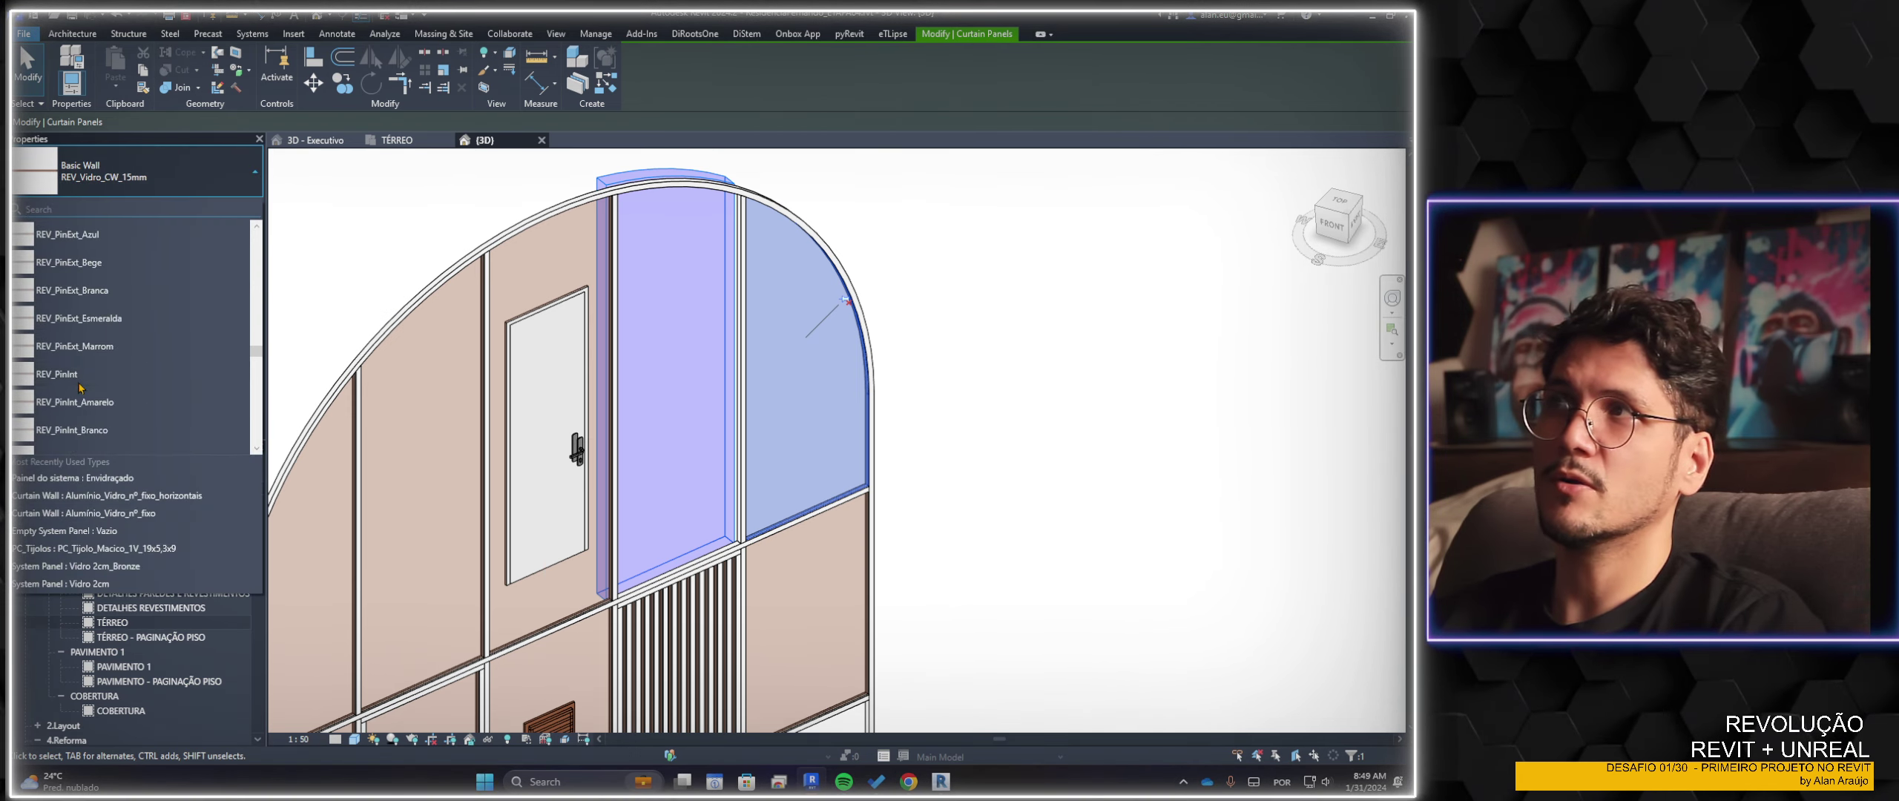
click(78, 319)
click(1052, 445)
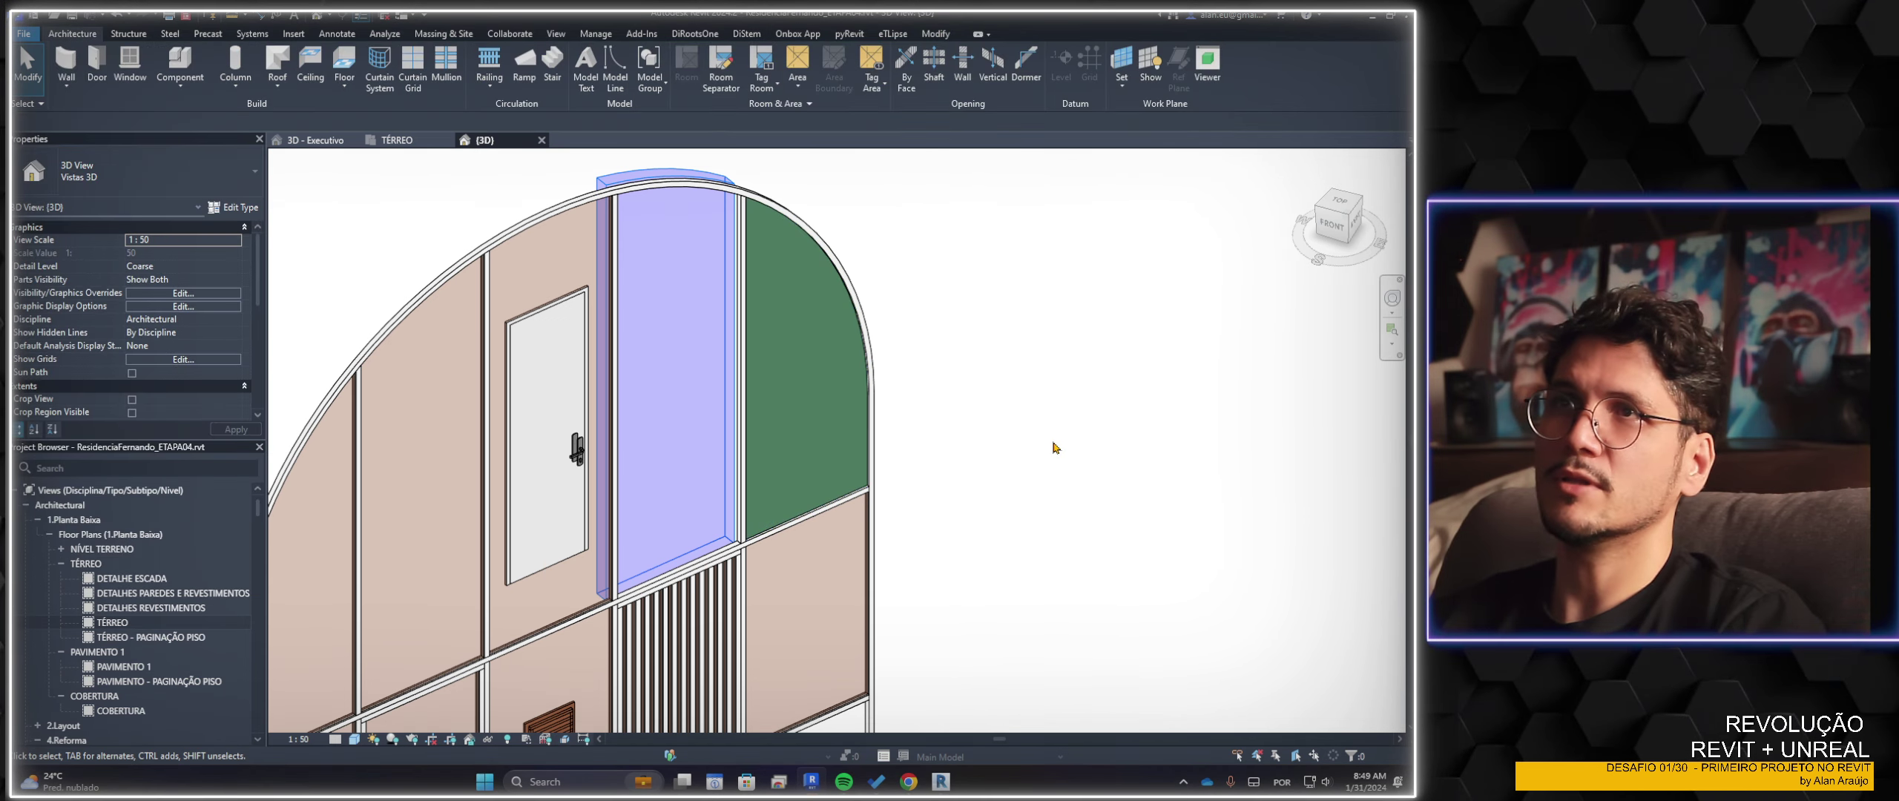
scroll(1027, 473, down, 3)
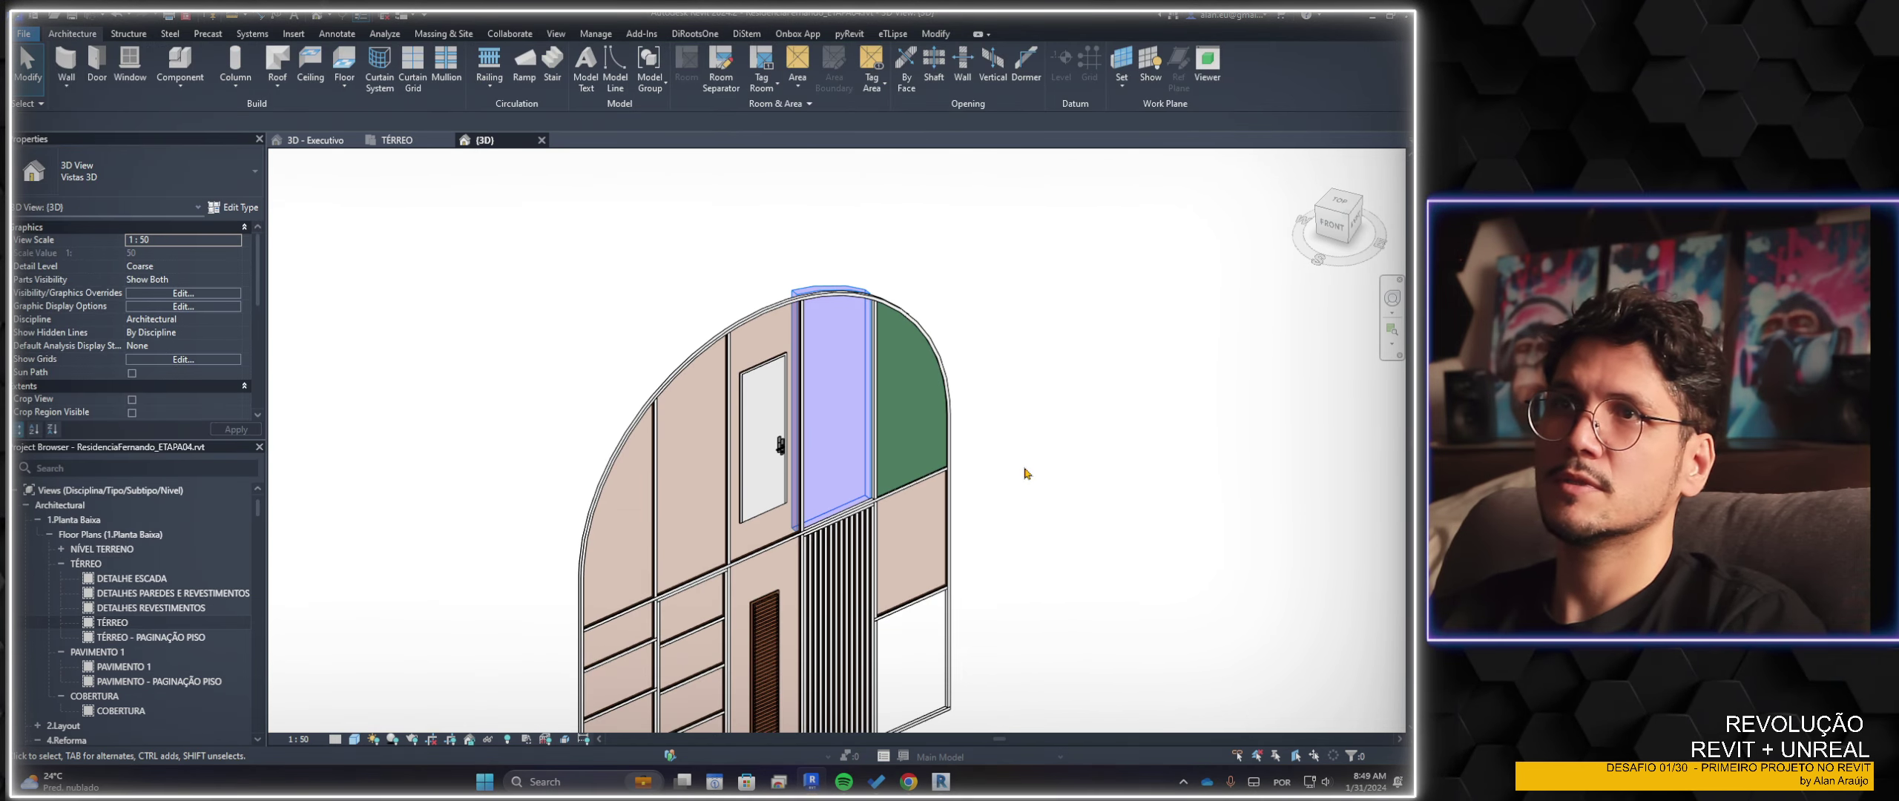
Give the lower right curtain panel the pink REV_Pastilha_Rosa finish
click(934, 532)
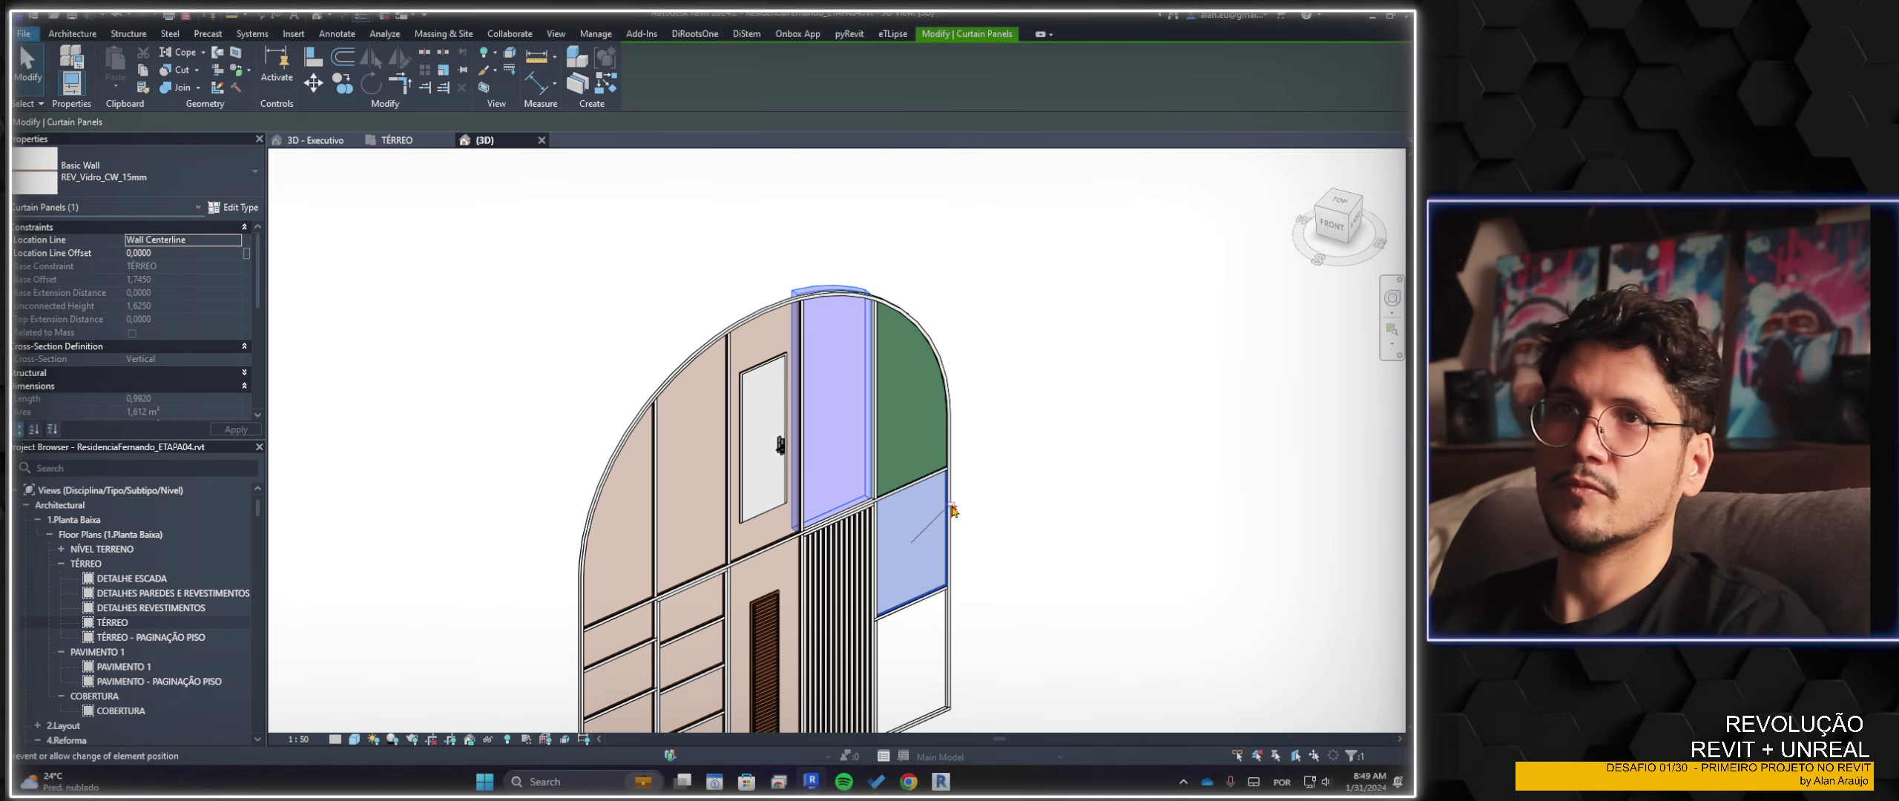
click(111, 172)
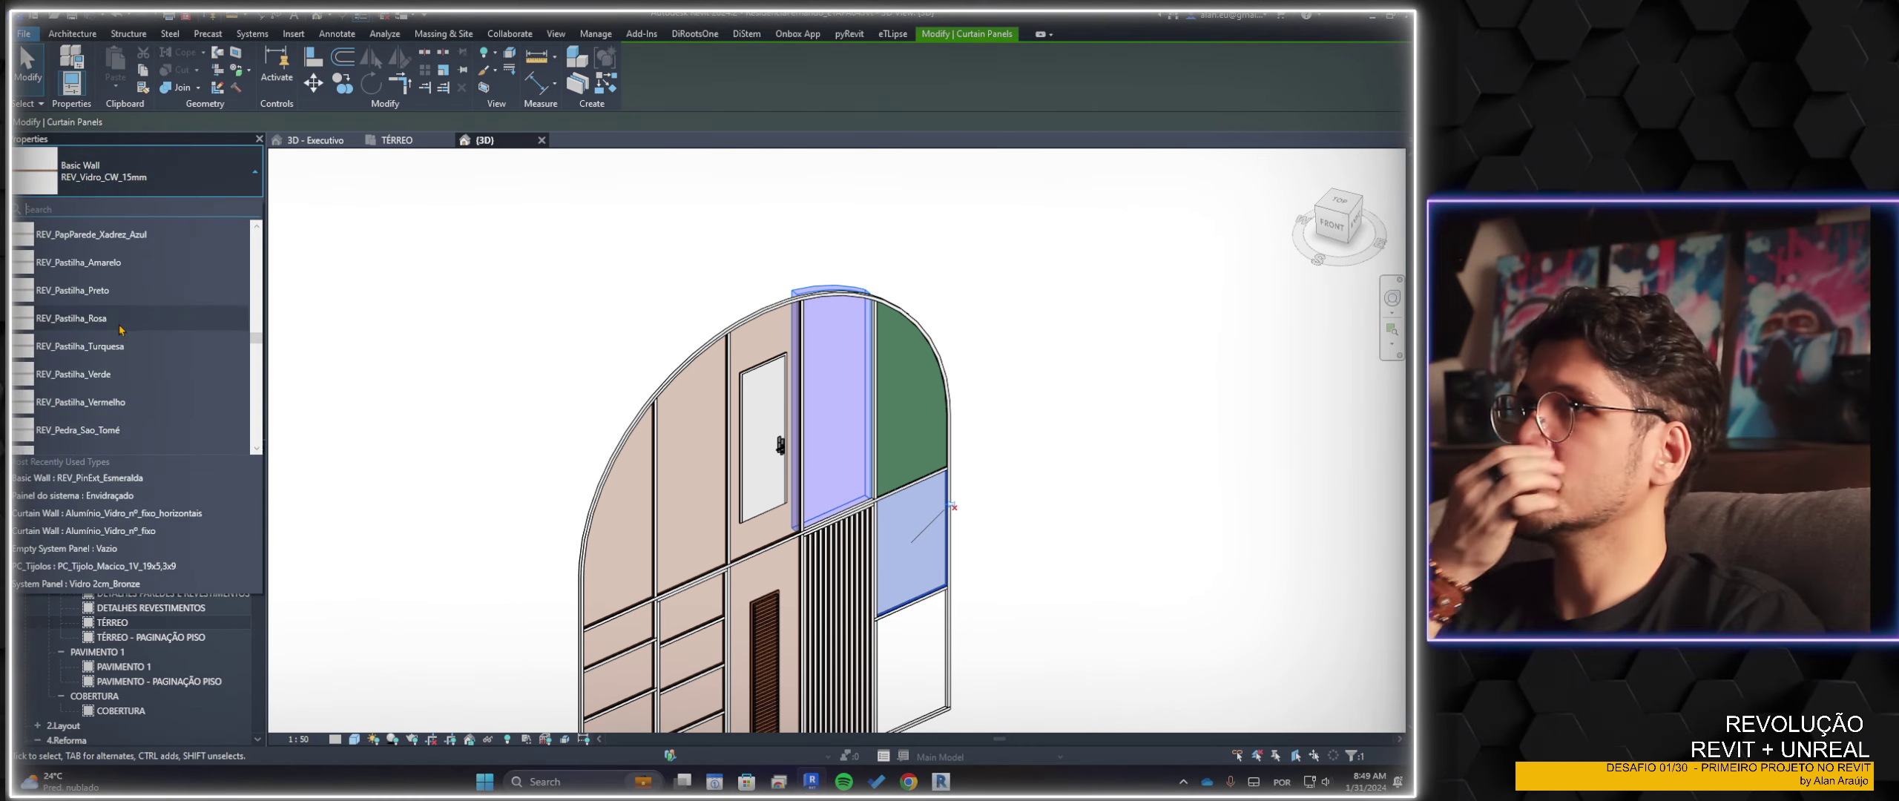
click(74, 318)
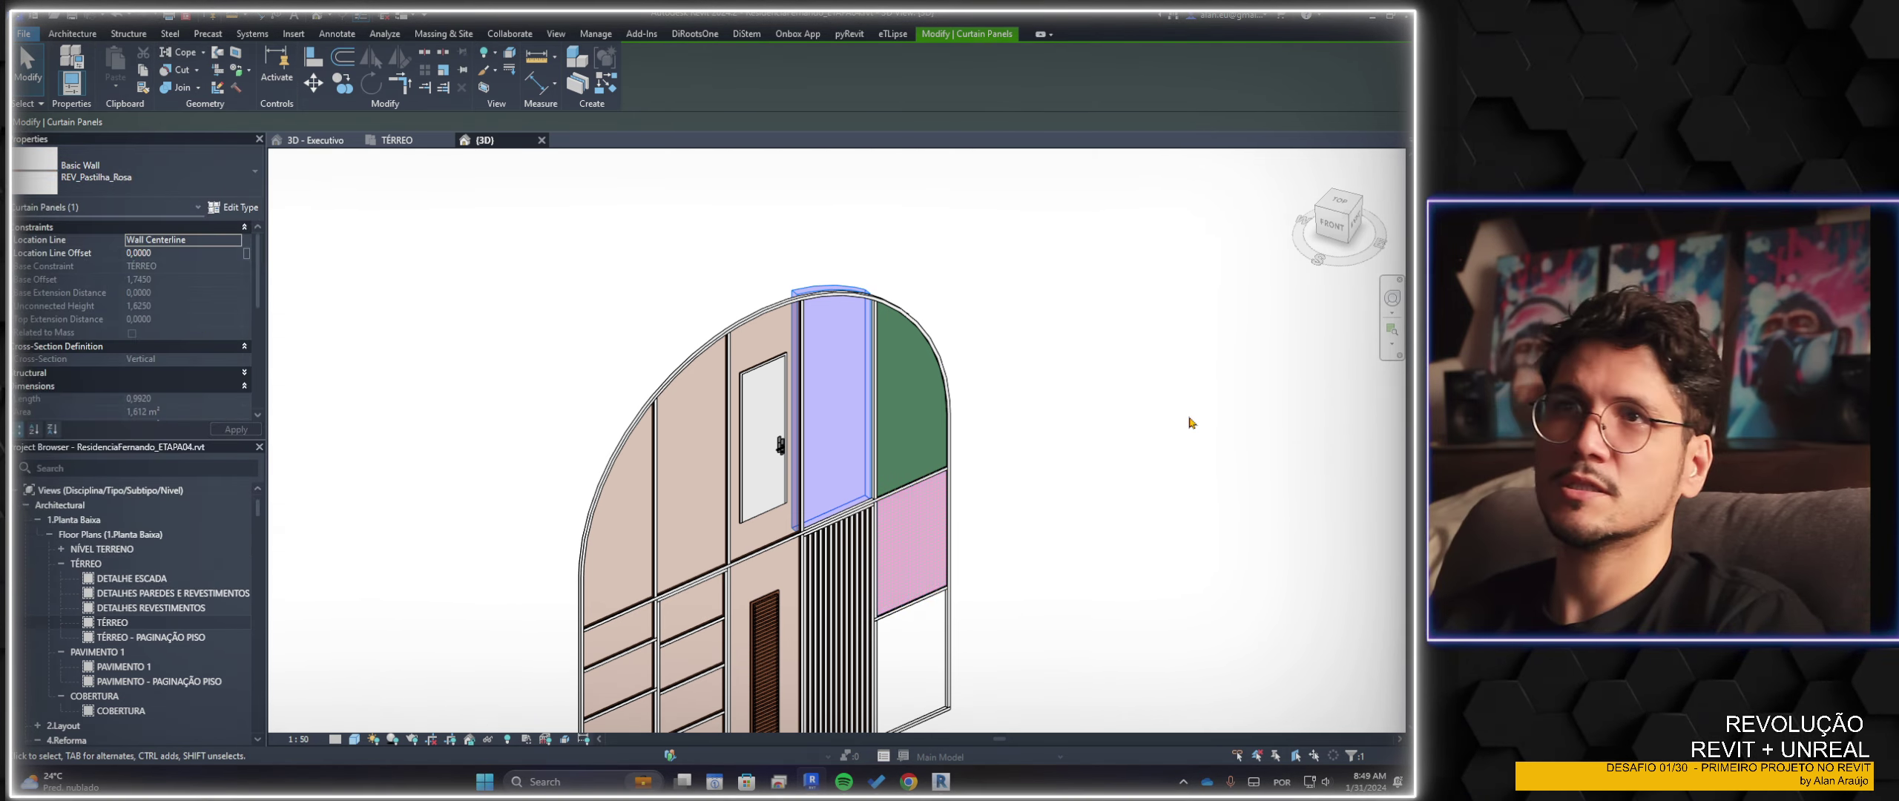
click(1073, 423)
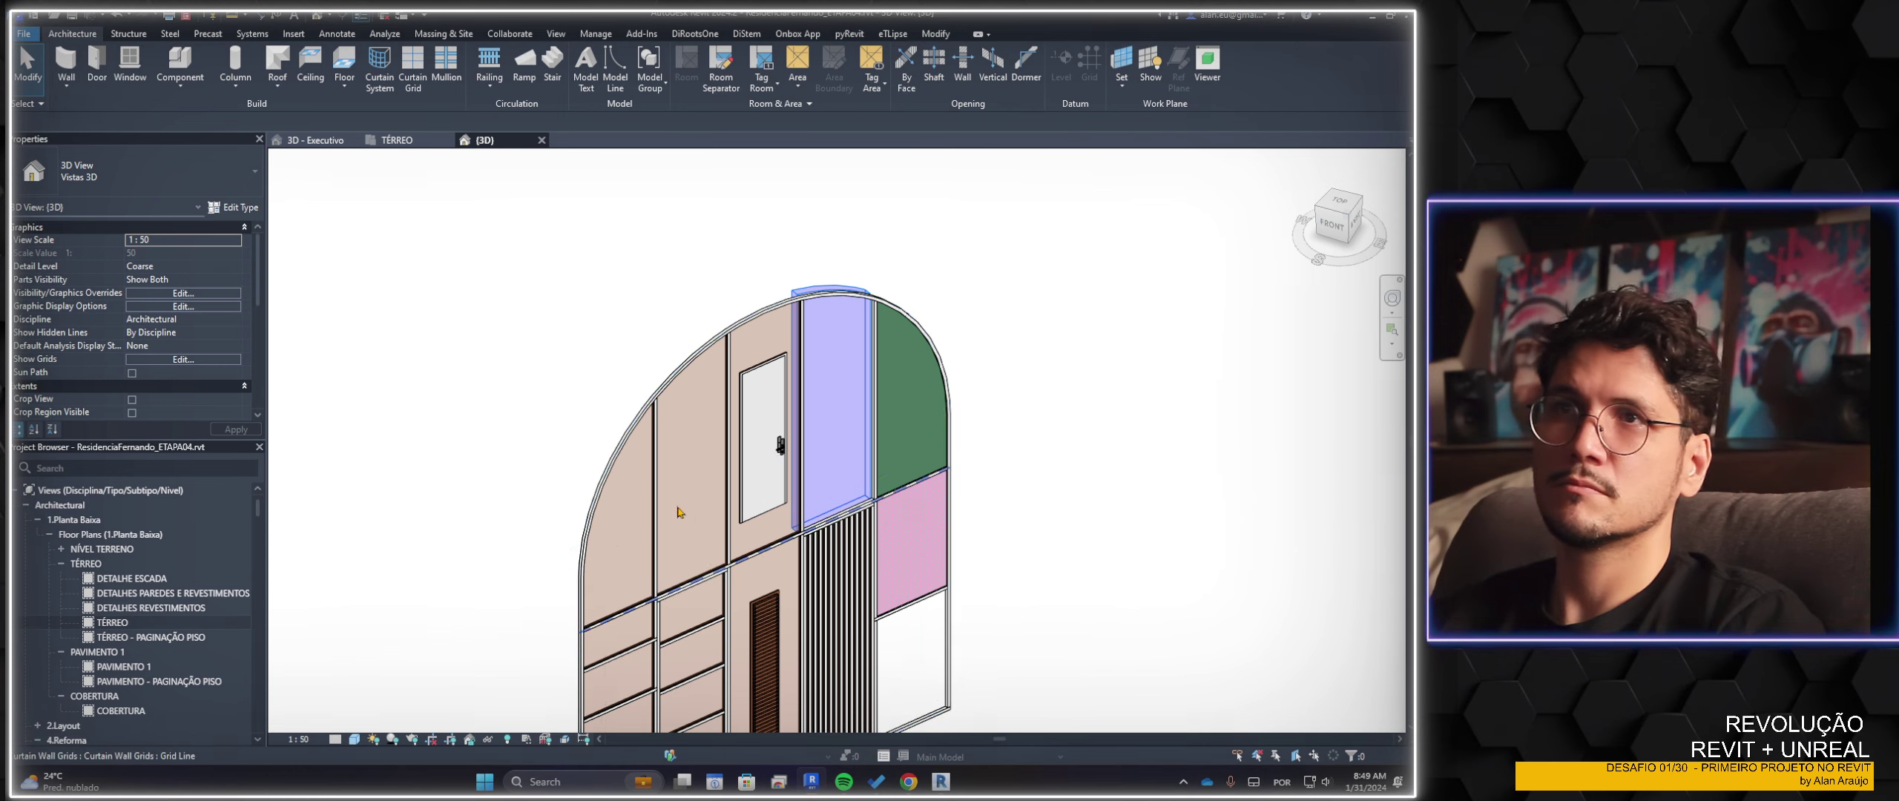
Give the upper panel left of the door a light patterned finish
click(701, 442)
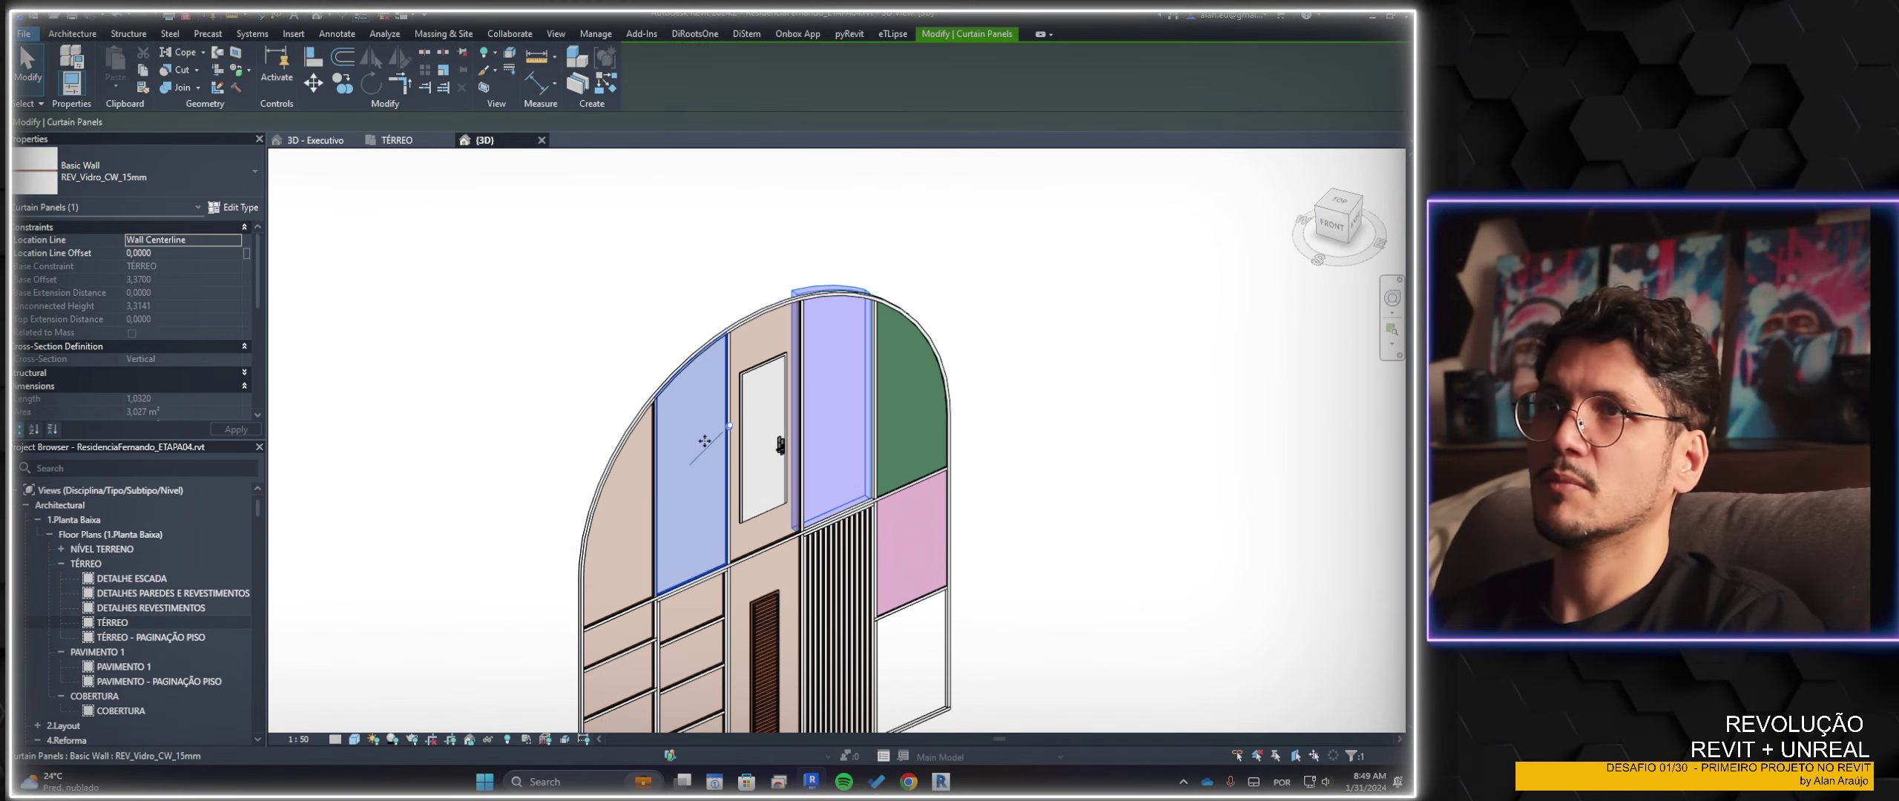
click(148, 173)
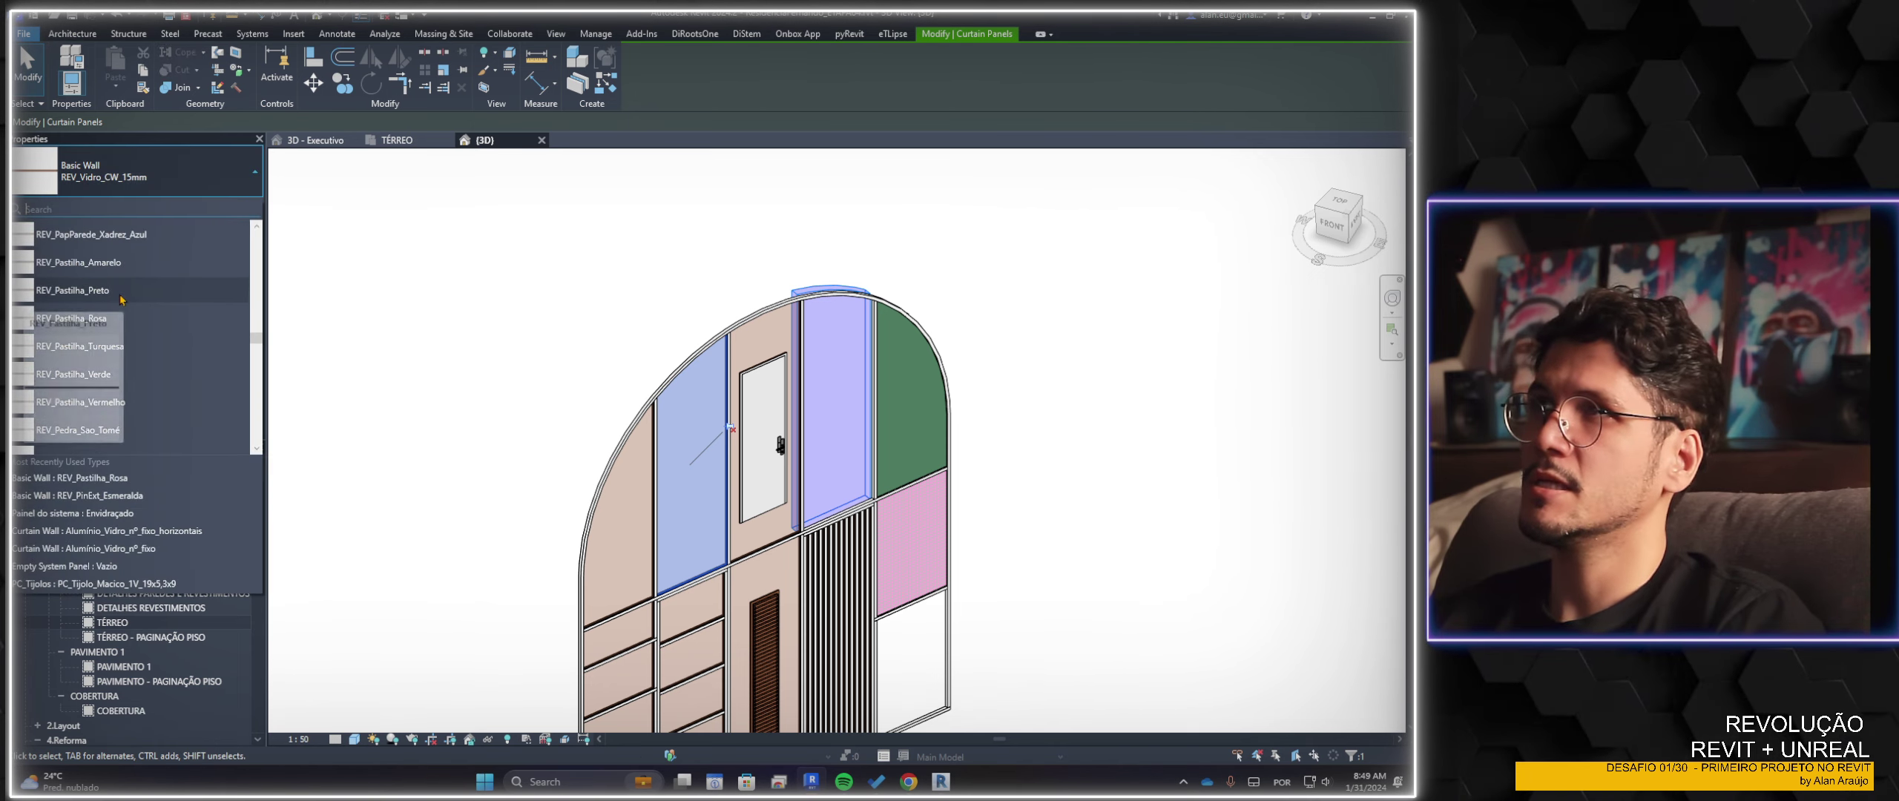
click(153, 236)
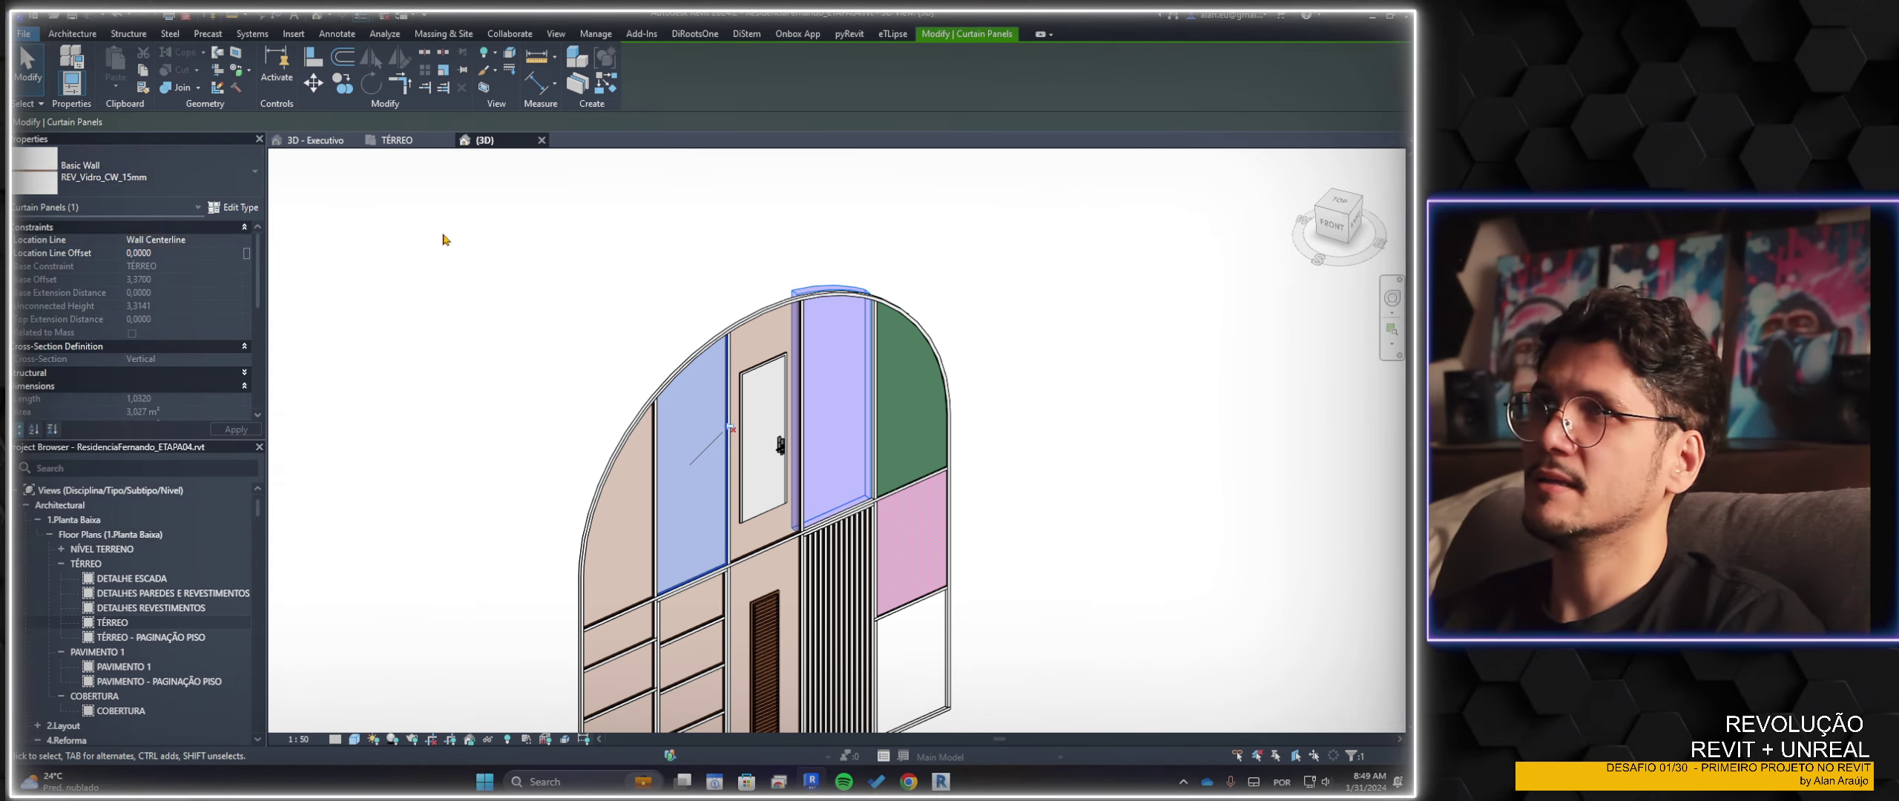
click(687, 305)
scroll(1081, 416, down, 2)
scroll(1081, 415, up, 3)
Change the glazed panel at the top of the arch to crimson REV_PinInt_Carmim
shift+middle_drag(1111, 411, 1106, 411)
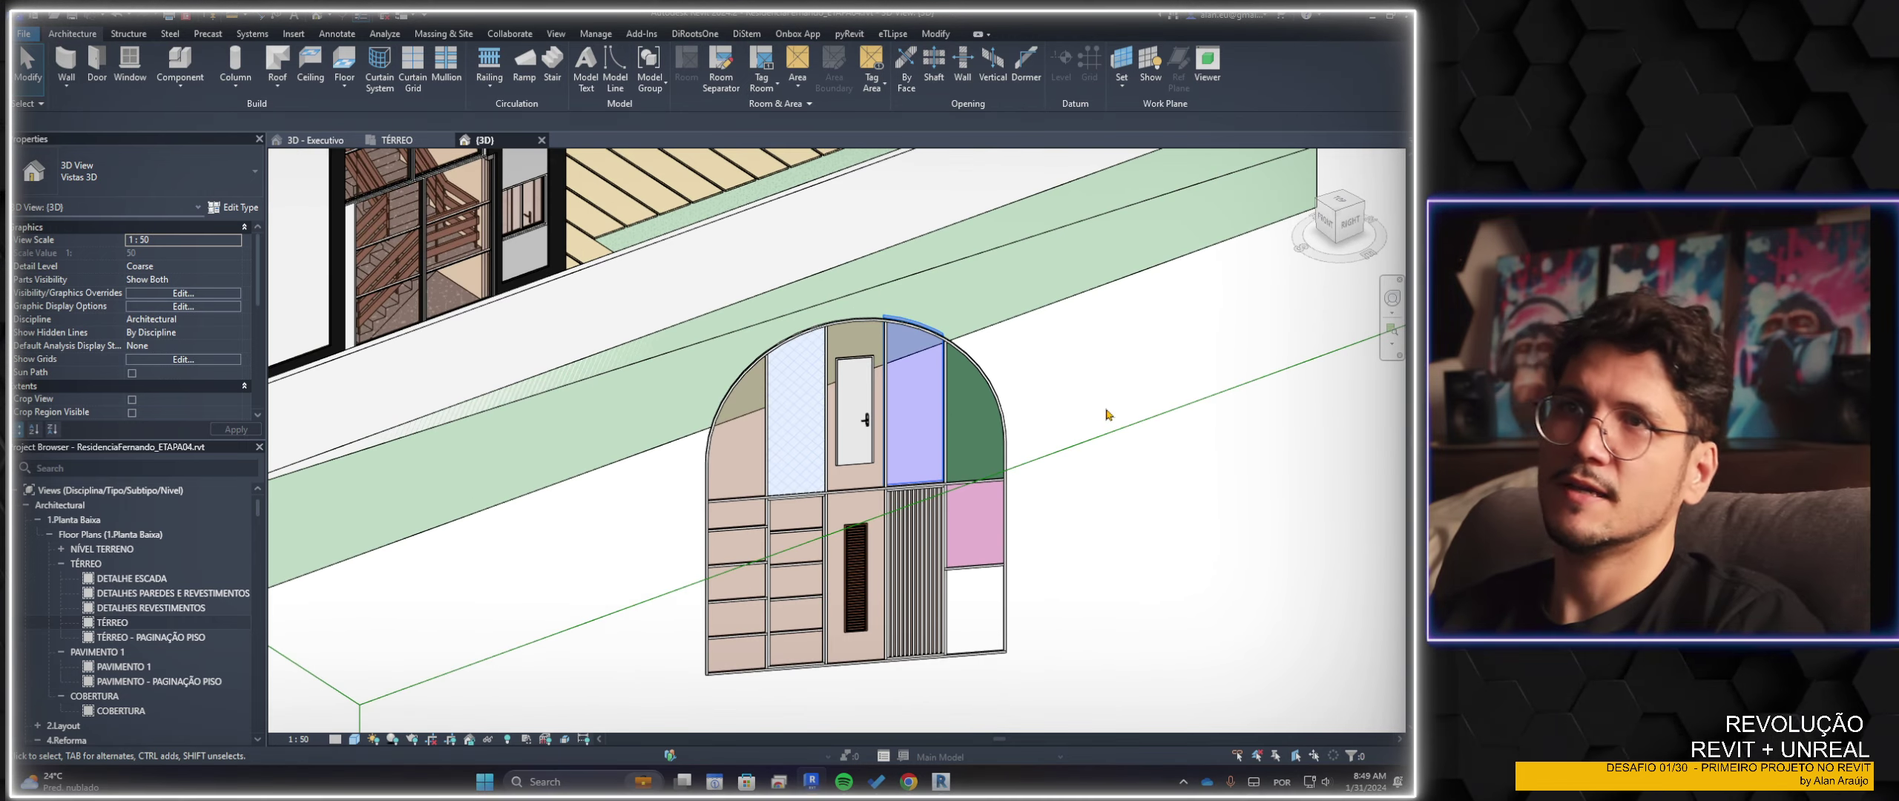
click(855, 412)
key(Escape)
scroll(1061, 431, down, 2)
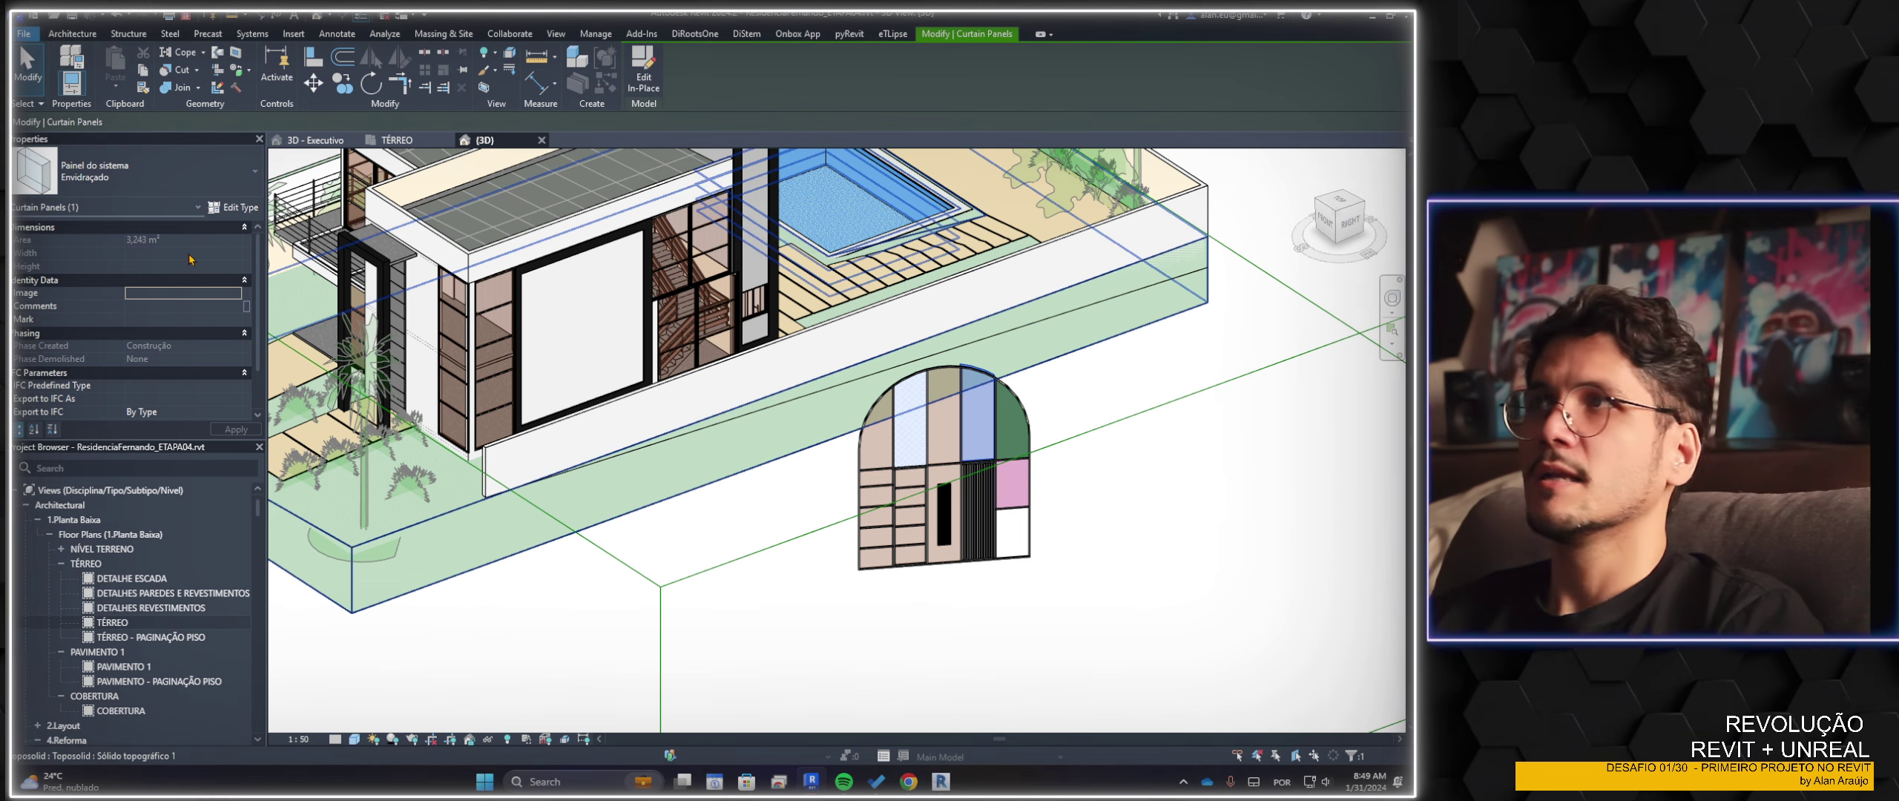
click(976, 401)
click(154, 172)
scroll(134, 345, down, 10)
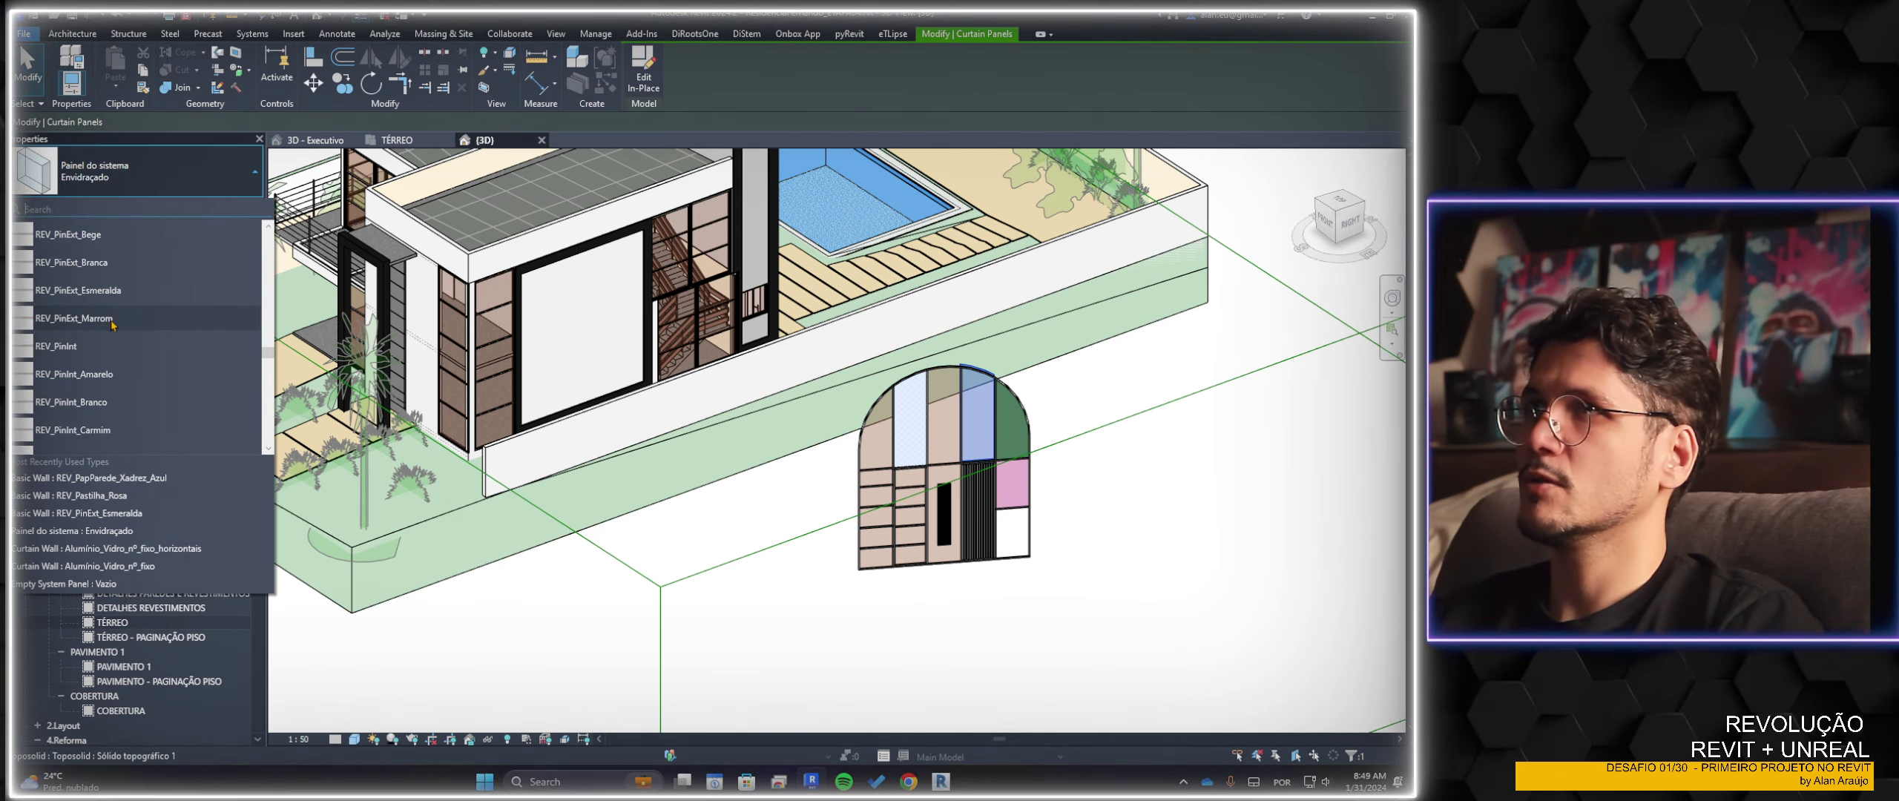
key(Escape)
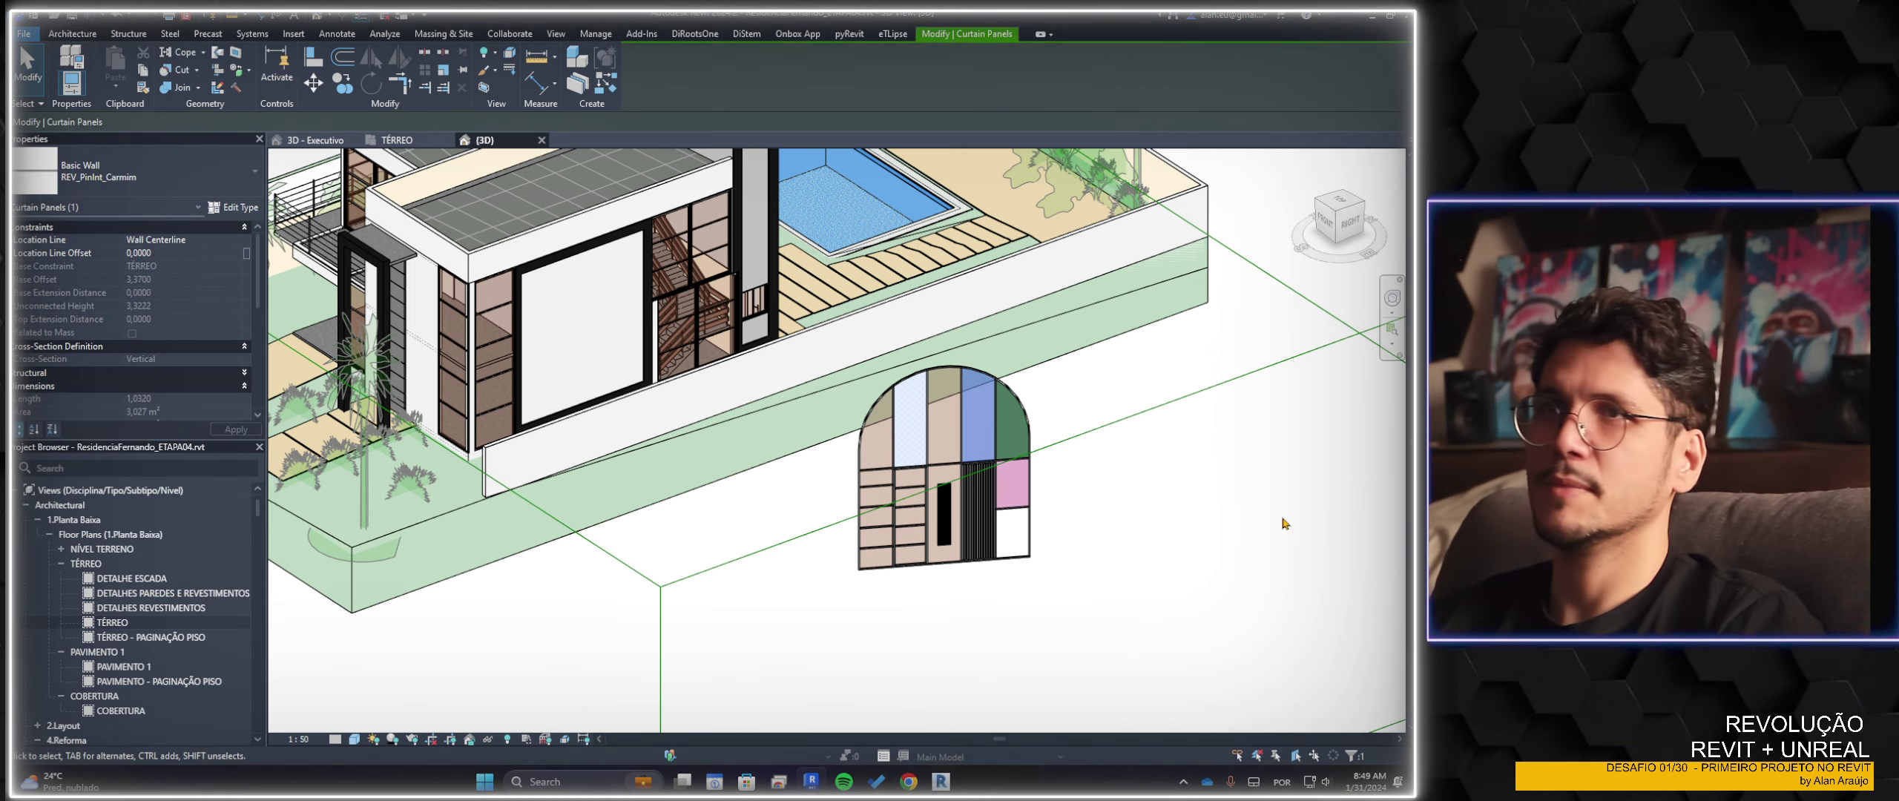
key(Escape)
shift+middle_drag(1098, 512, 1144, 528)
scroll(1145, 528, up, 3)
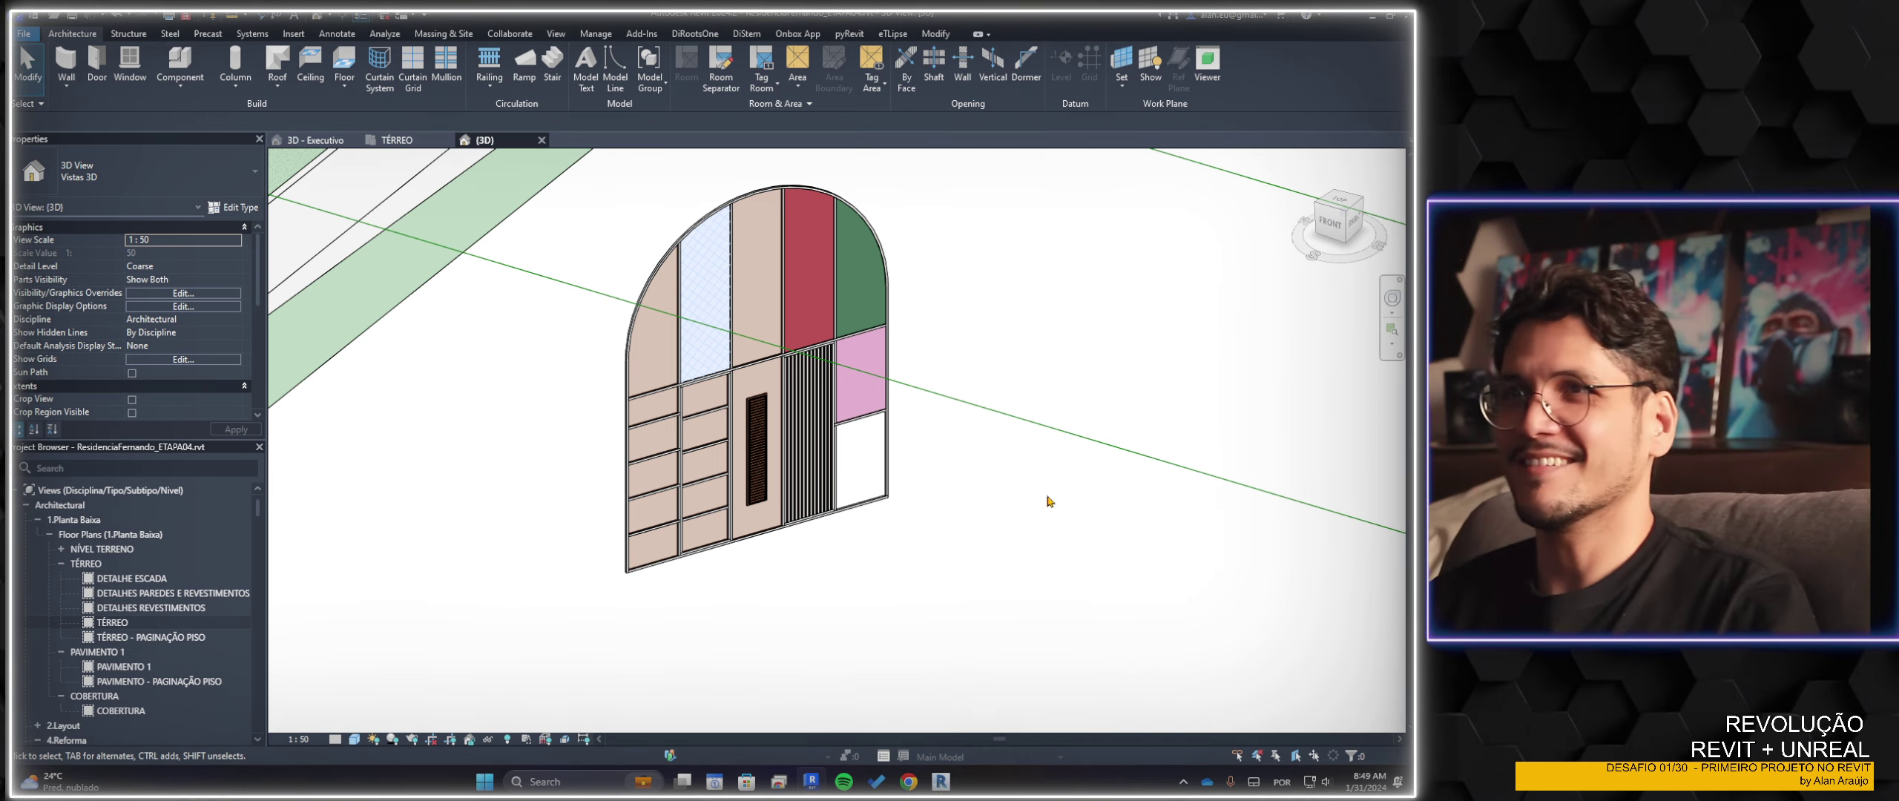
Close the other view tabs and open the QTO - ESQUADRIAS TOTAIS schedule
middle_drag(1048, 501, 1001, 496)
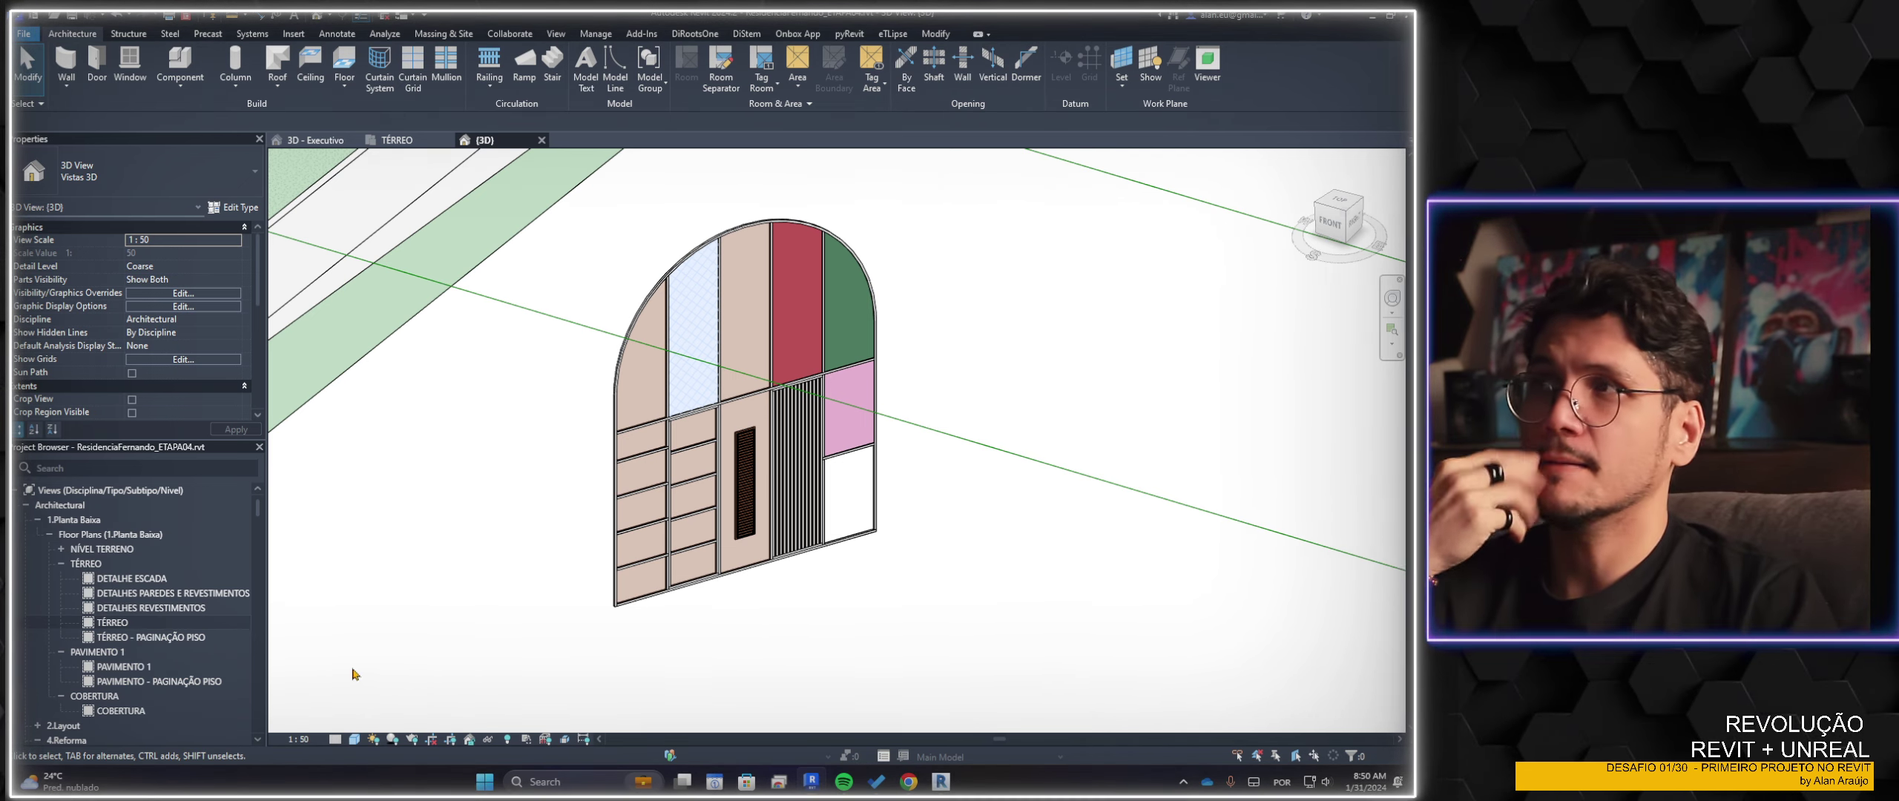
click(133, 627)
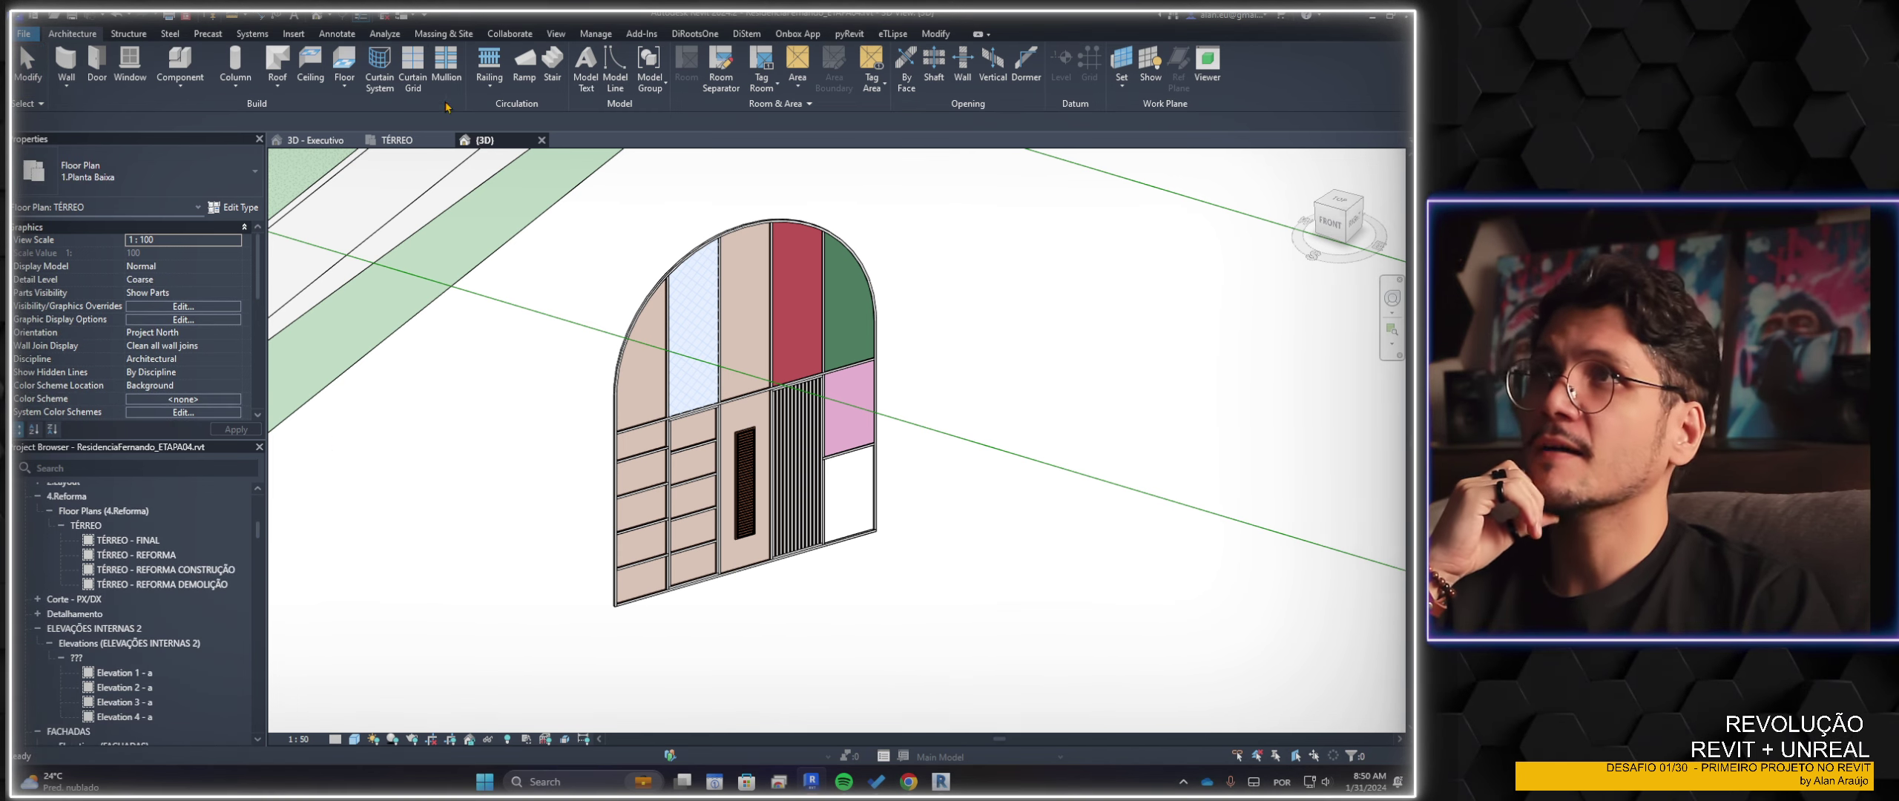
click(385, 18)
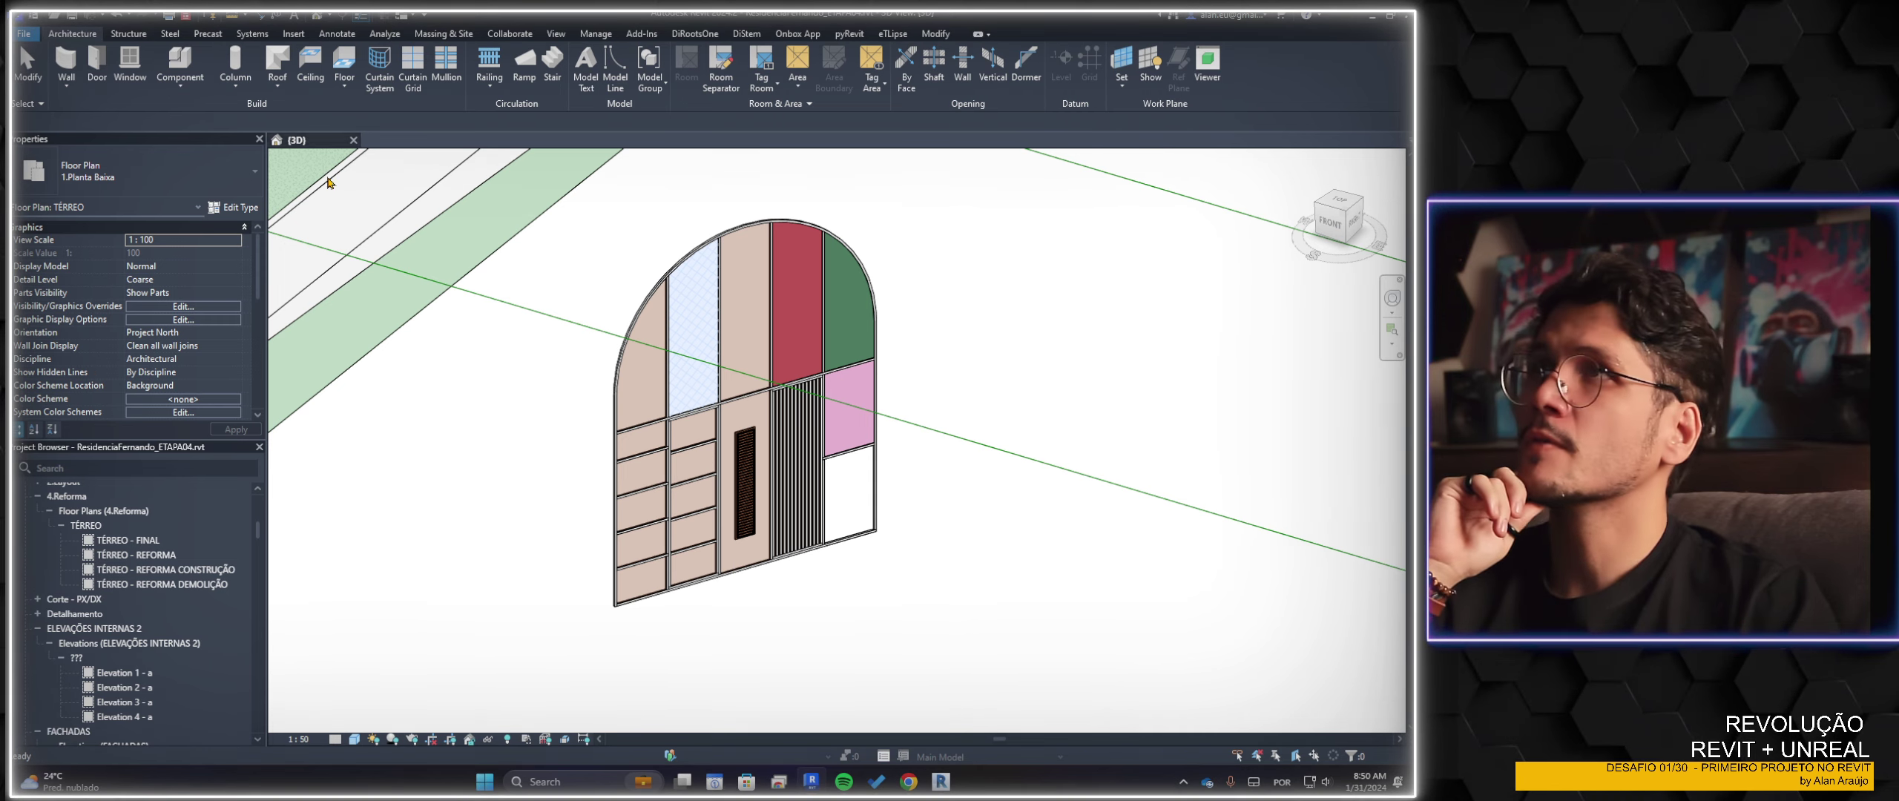
scroll(140, 629, down, 10)
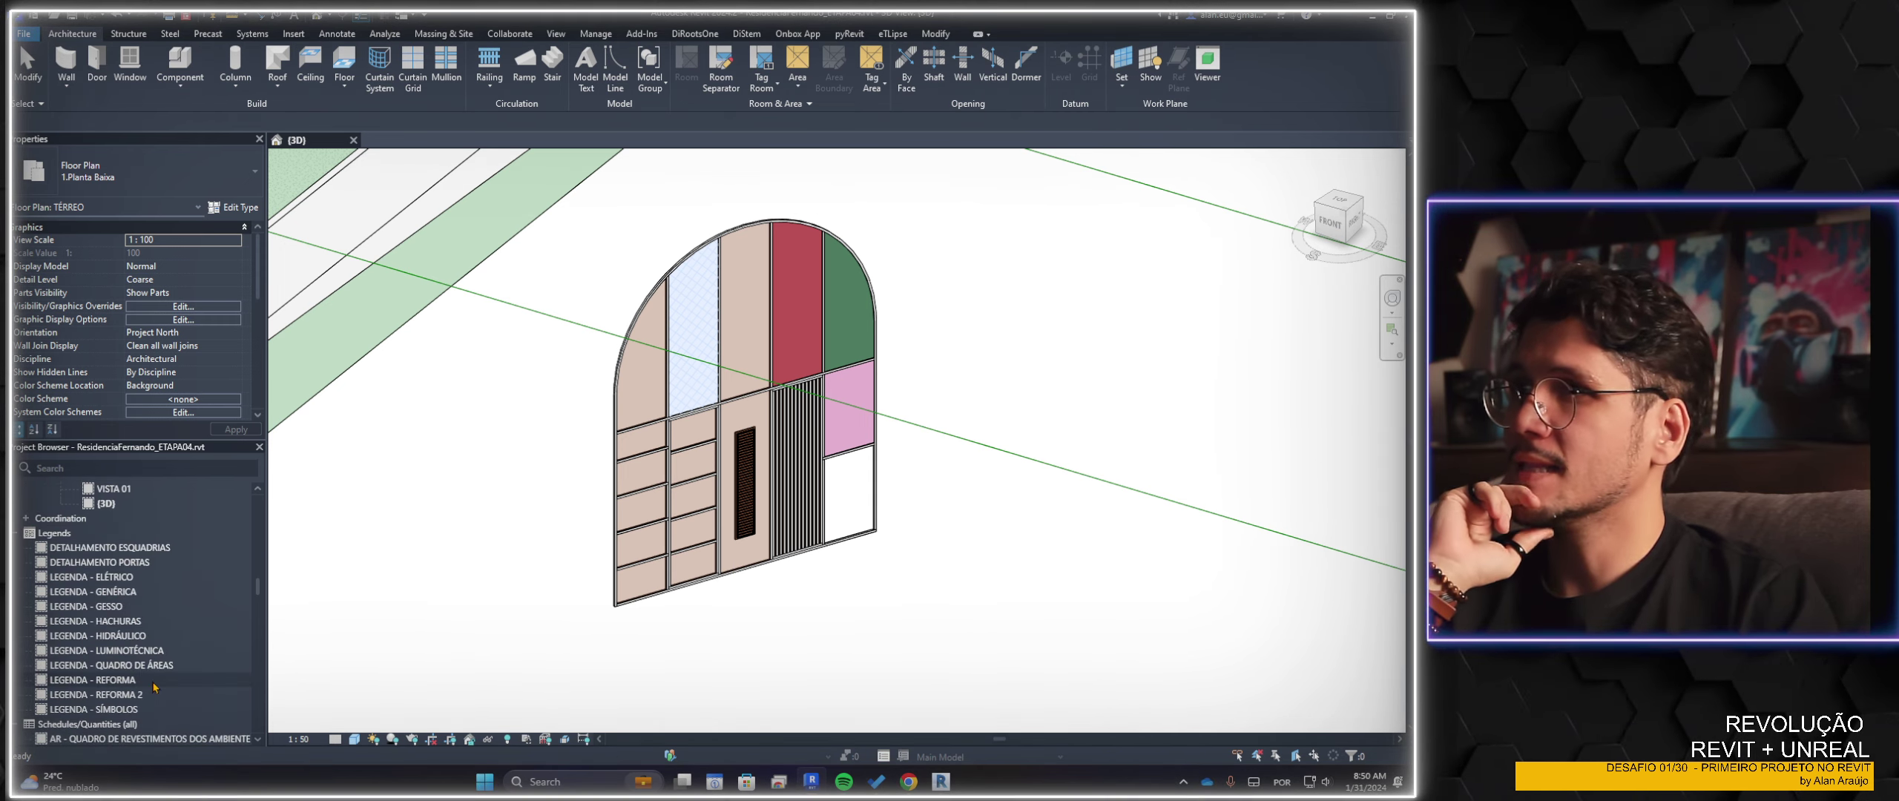
scroll(155, 688, down, 5)
scroll(159, 686, down, 5)
scroll(164, 684, down, 5)
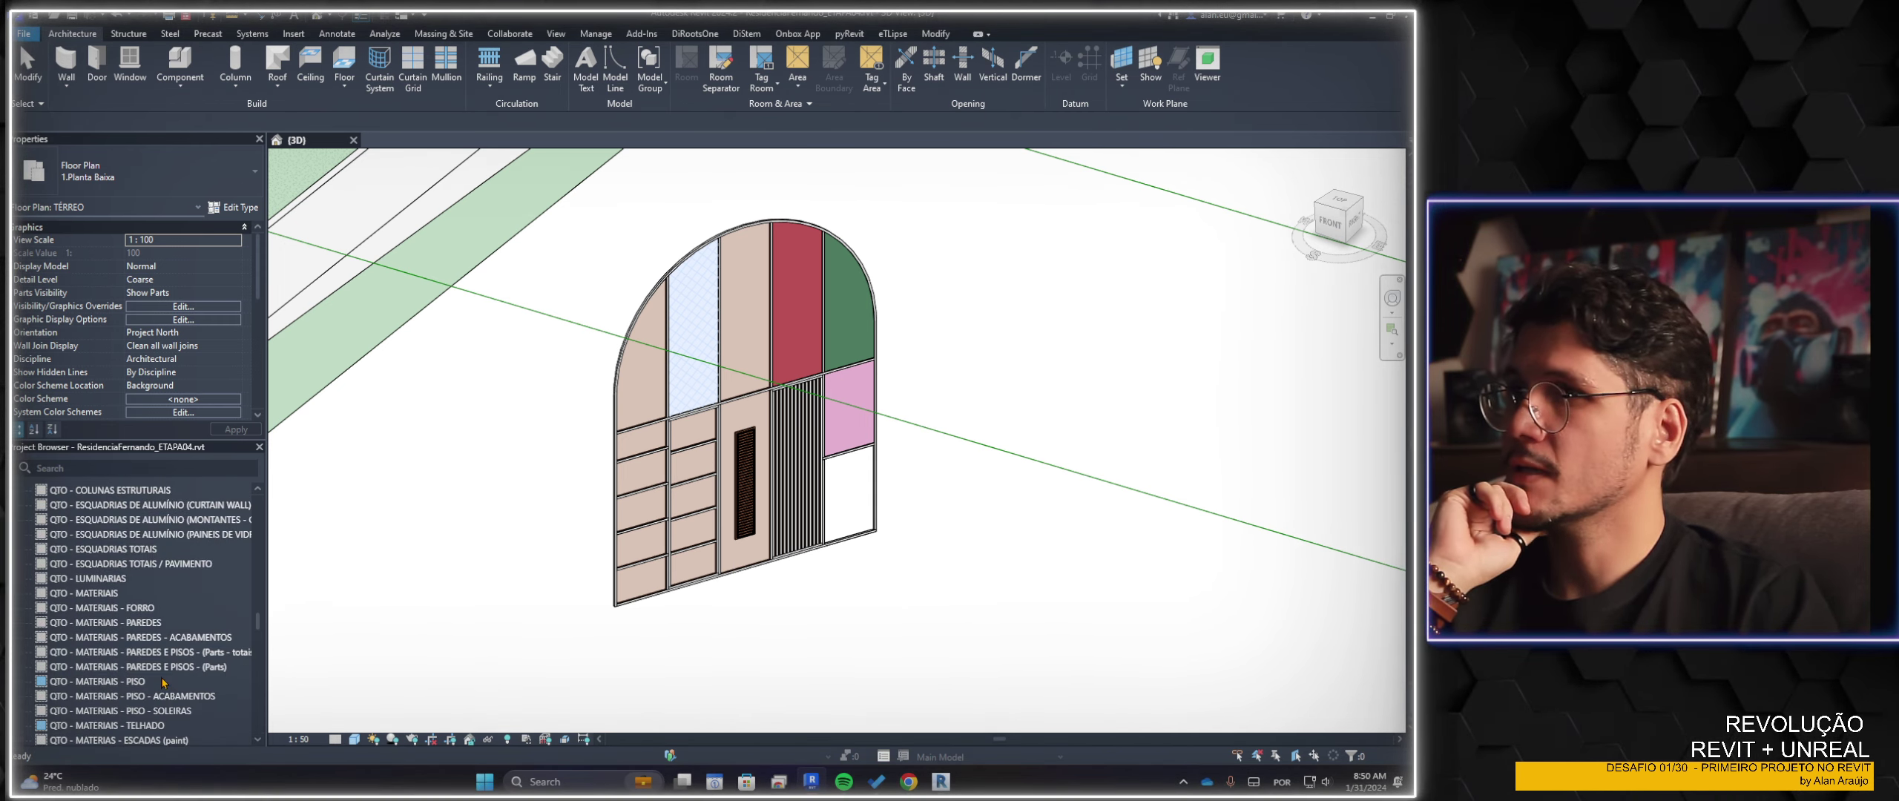
double_click(141, 551)
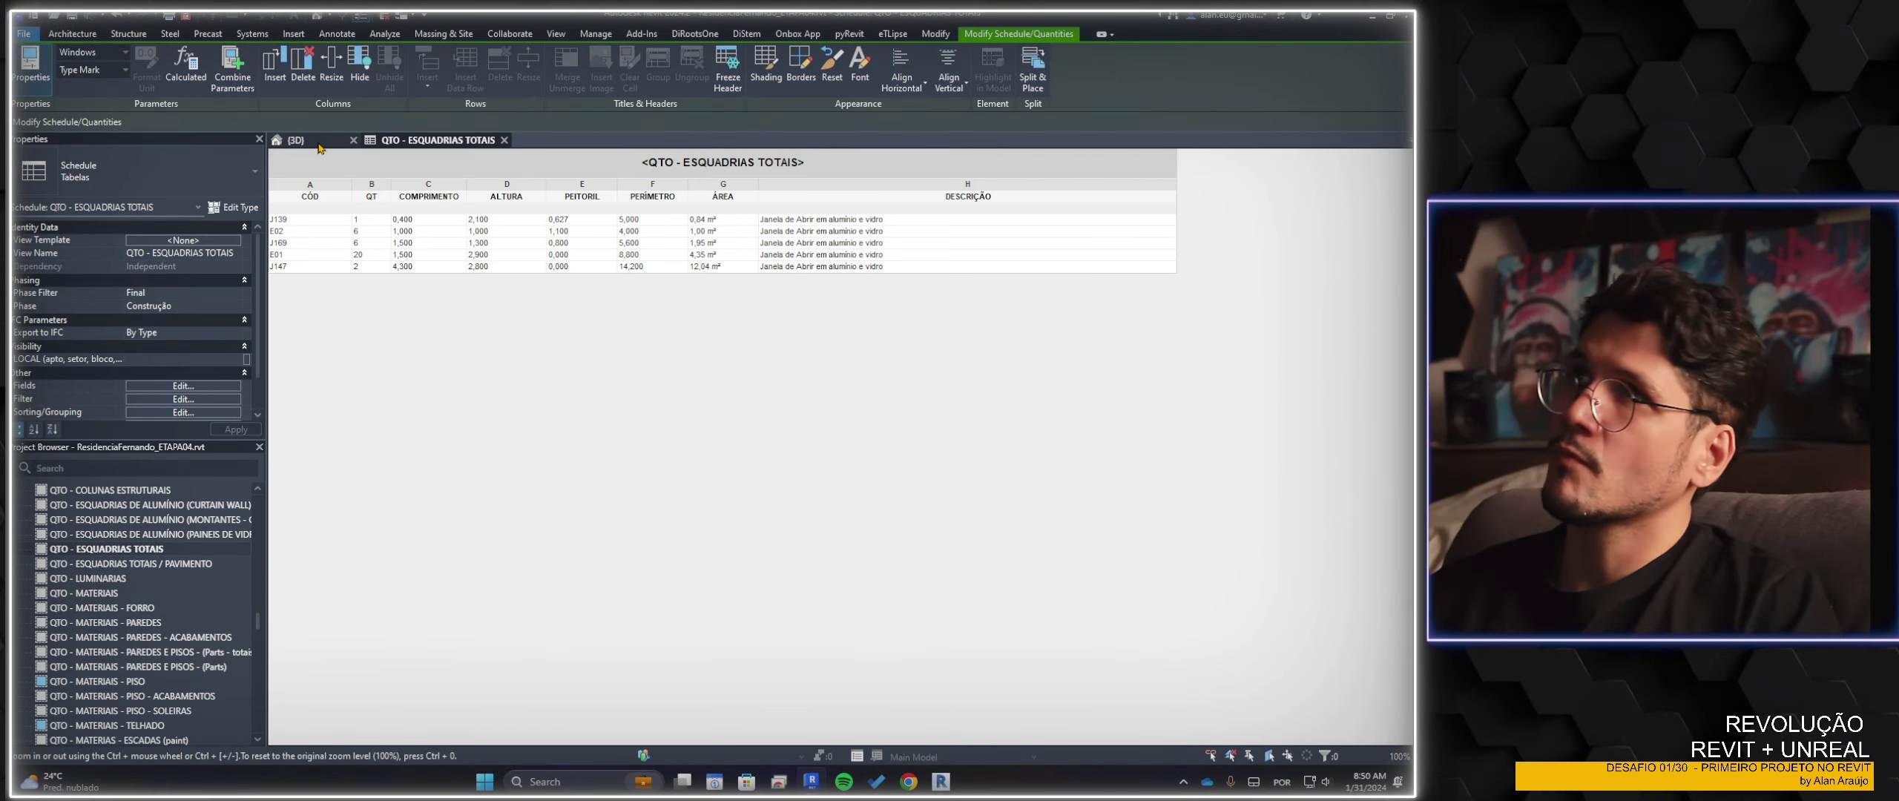
Tile the 3D view and the schedule side by side with WT
click(295, 140)
key(w)
key(t)
scroll(603, 311, down, 2)
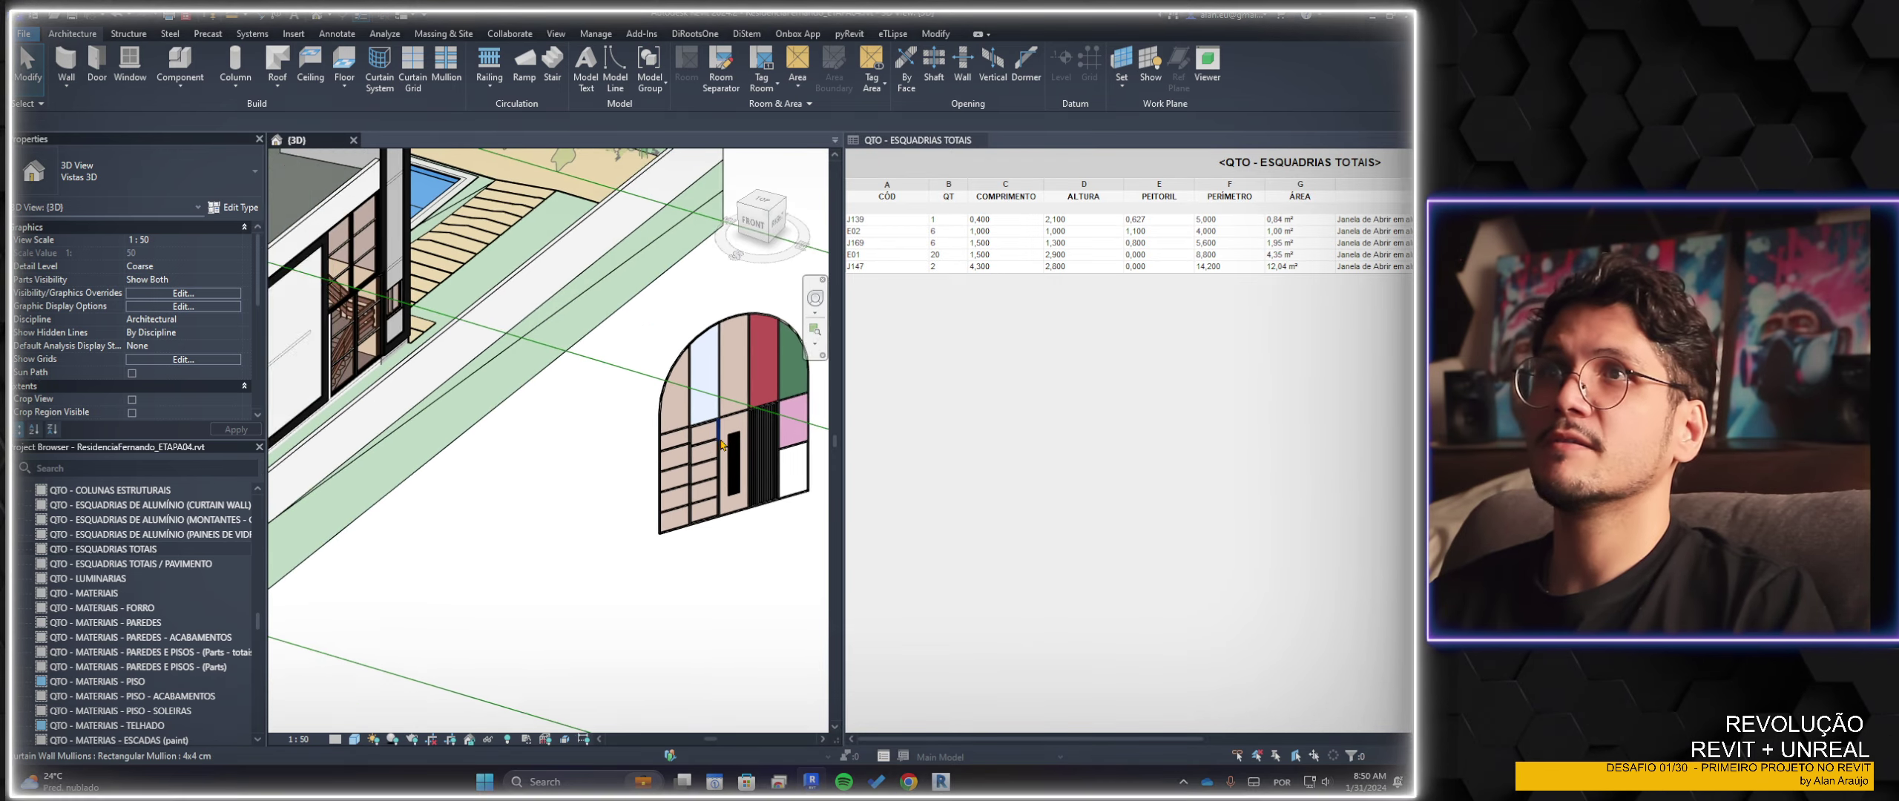
scroll(603, 311, down, 2)
Highlight window codes J139 to J147 from the schedule in the 3D view
click(887, 222)
drag(888, 231, 880, 274)
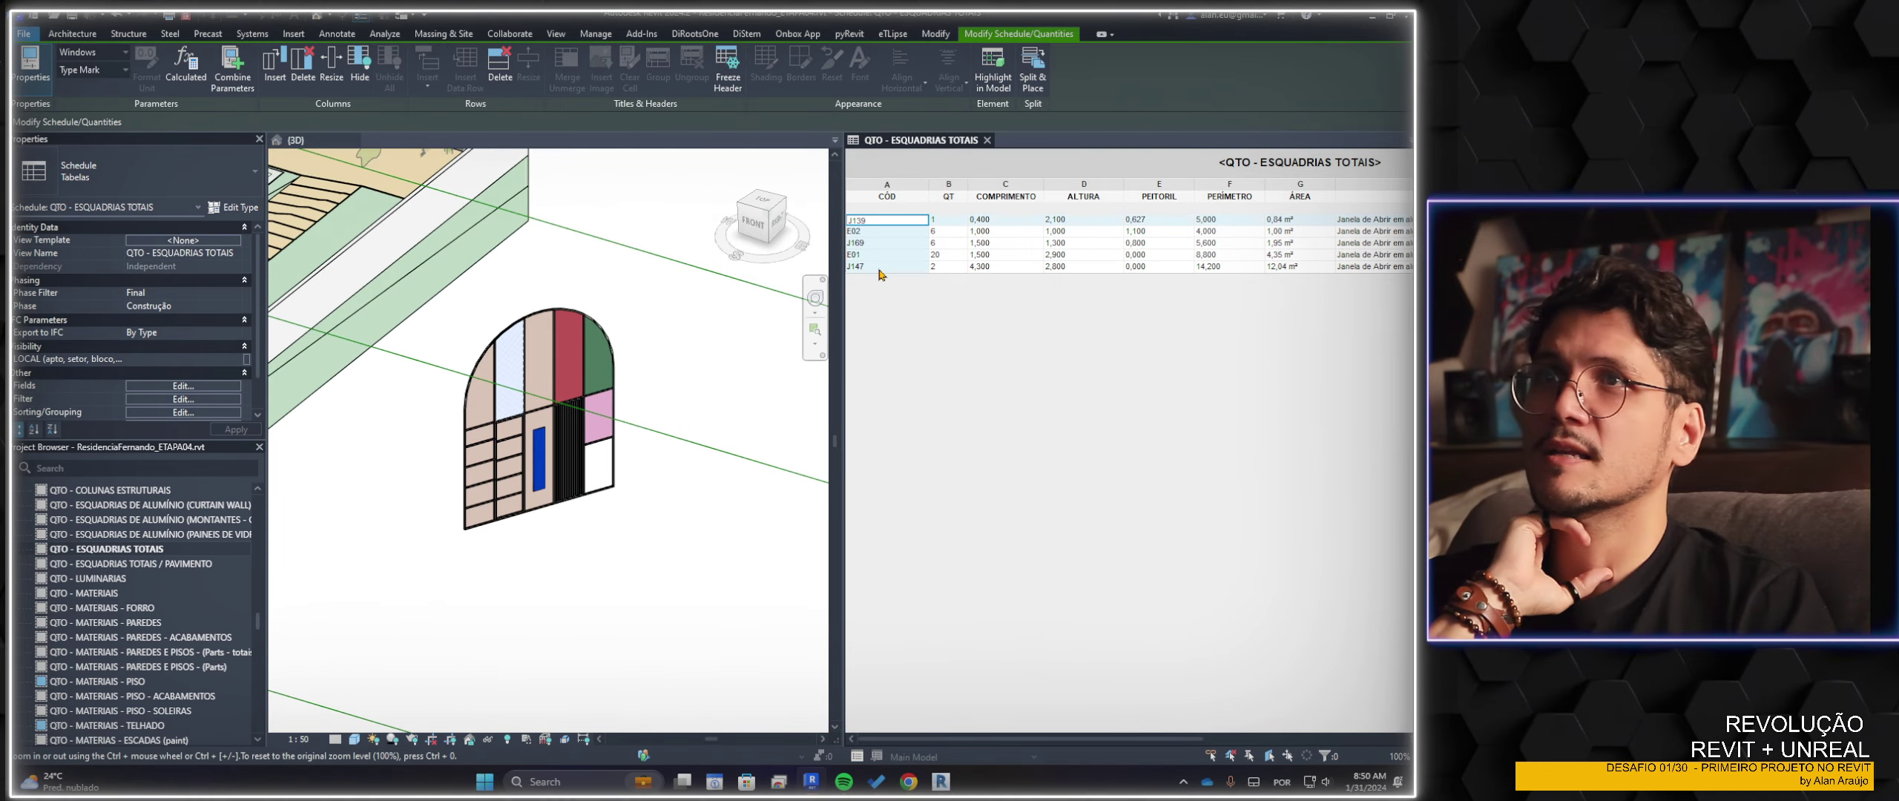
scroll(622, 555, down, 3)
mouse_move(563, 537)
middle_down()
mouse_move(647, 448)
mouse_move(578, 538)
middle_up()
scroll(597, 475, up, 4)
scroll(600, 386, up, 3)
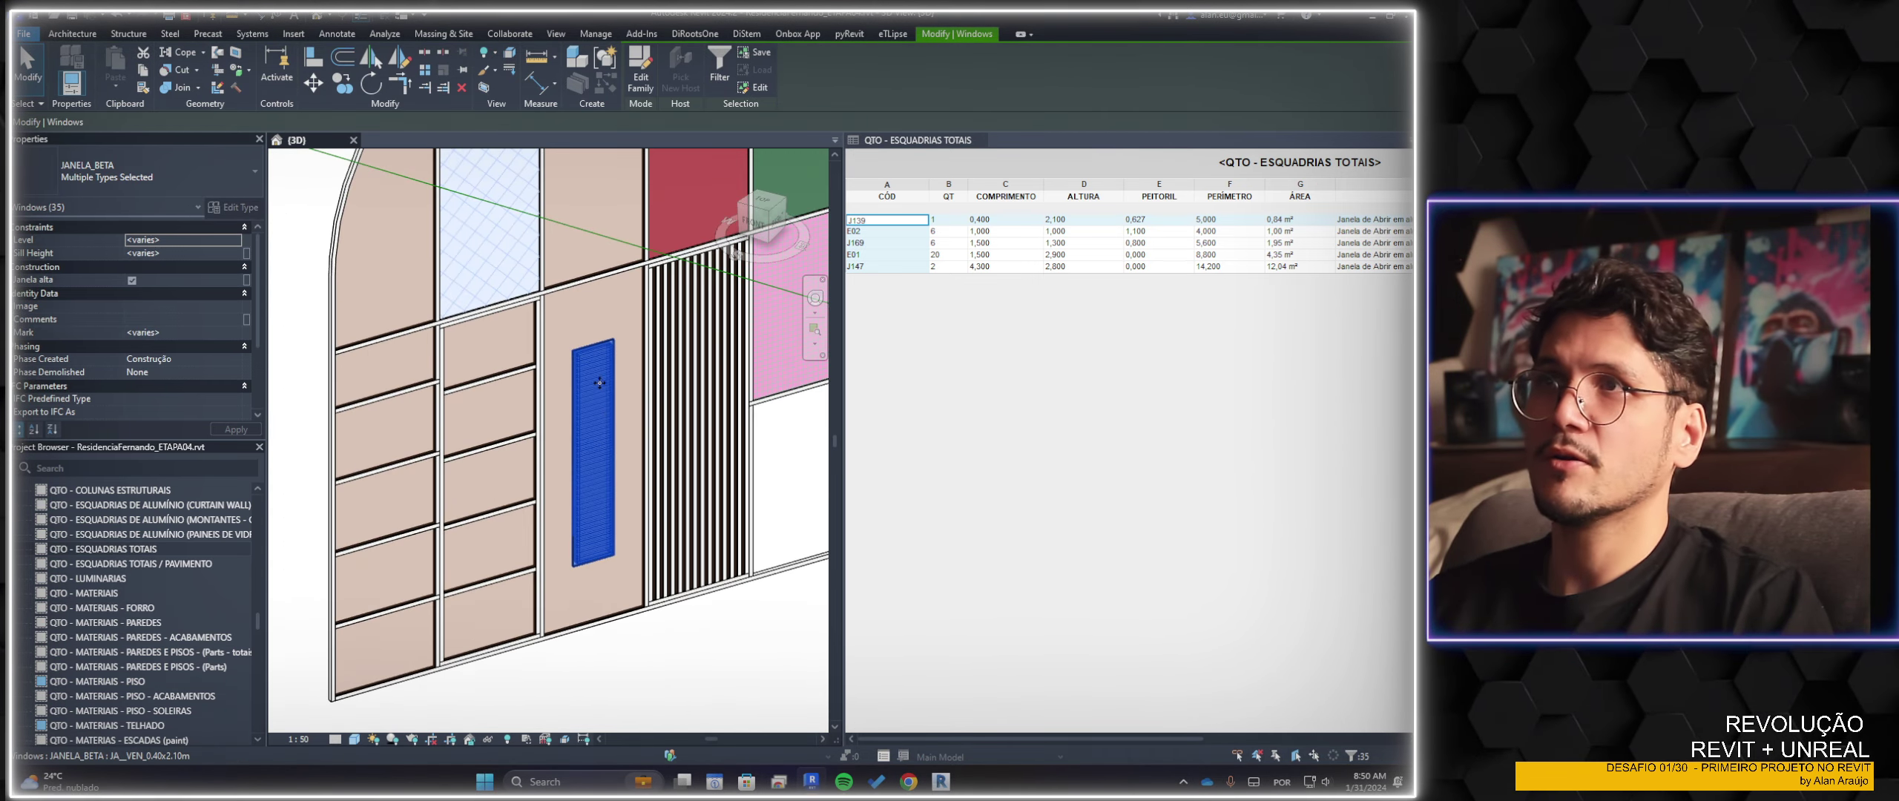
scroll(597, 388, down, 4)
scroll(649, 547, down, 2)
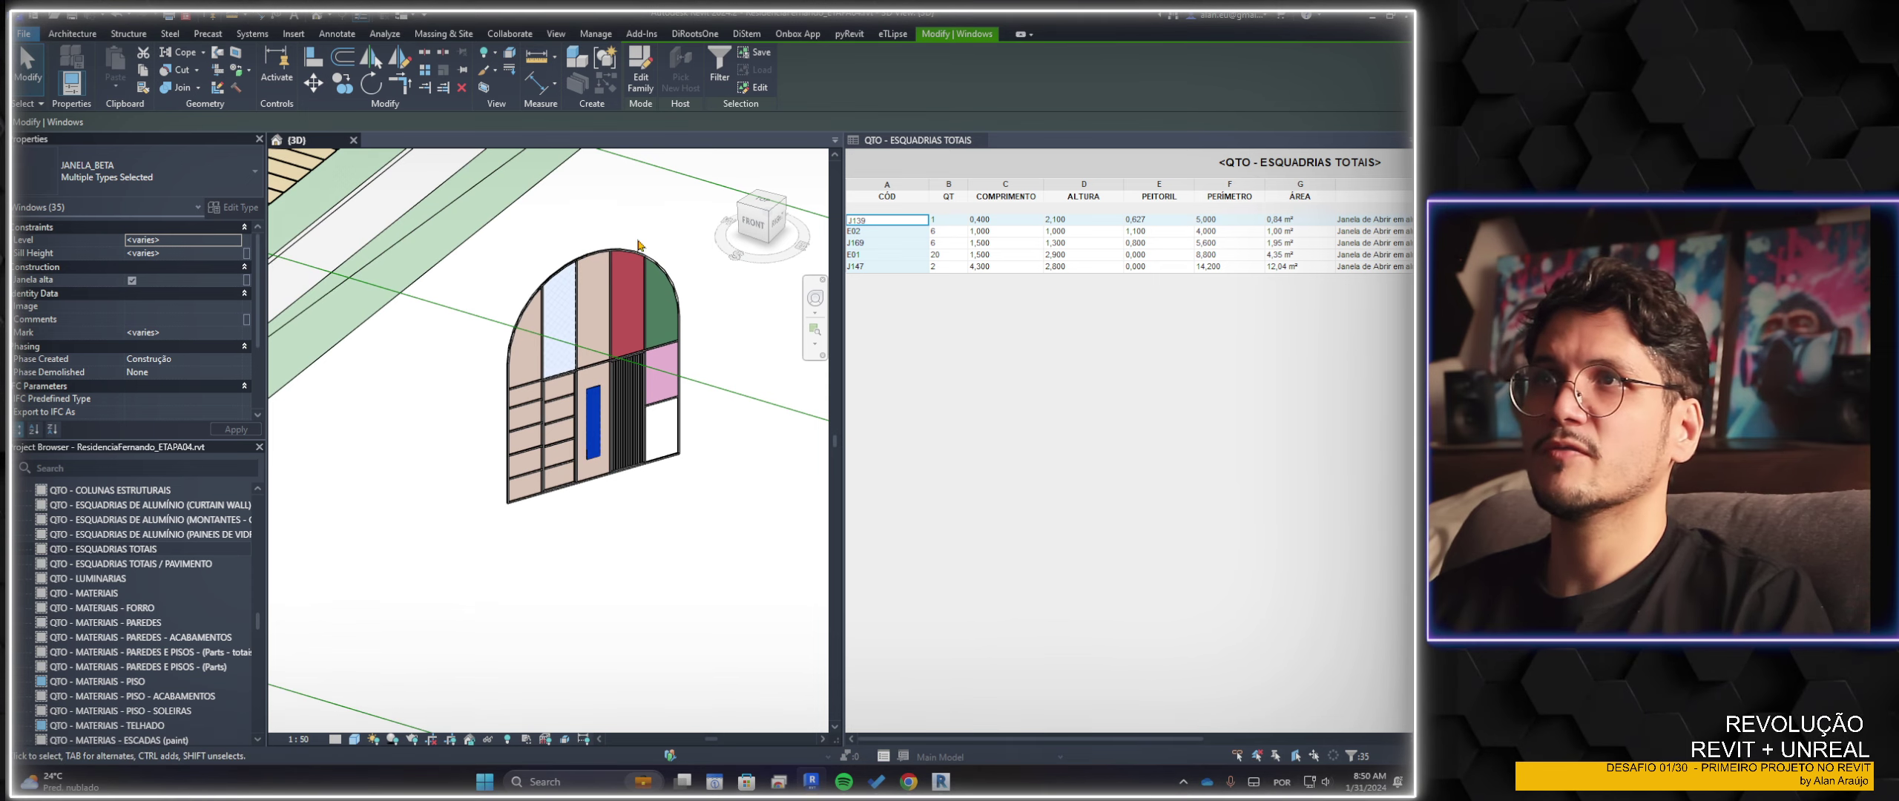
key(Escape)
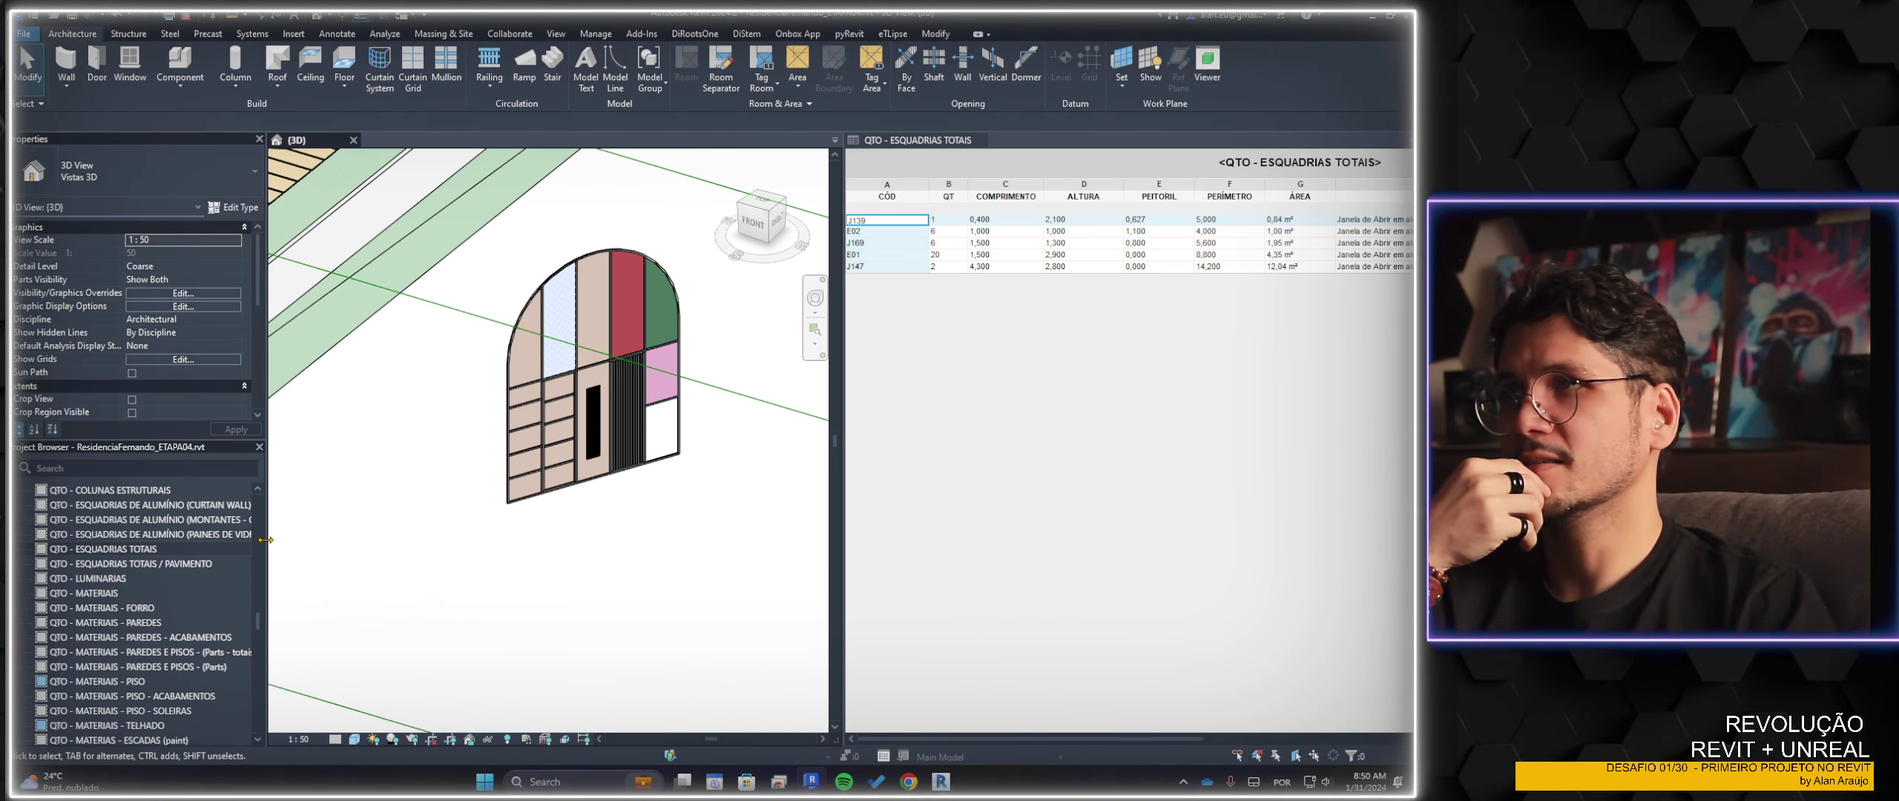
drag(269, 540, 323, 540)
Place the QTO - ESQUADRIAS DE ALUMÍNIO (CURTAIN WALL) schedule beside the 3D view and select the arched wall
click(219, 506)
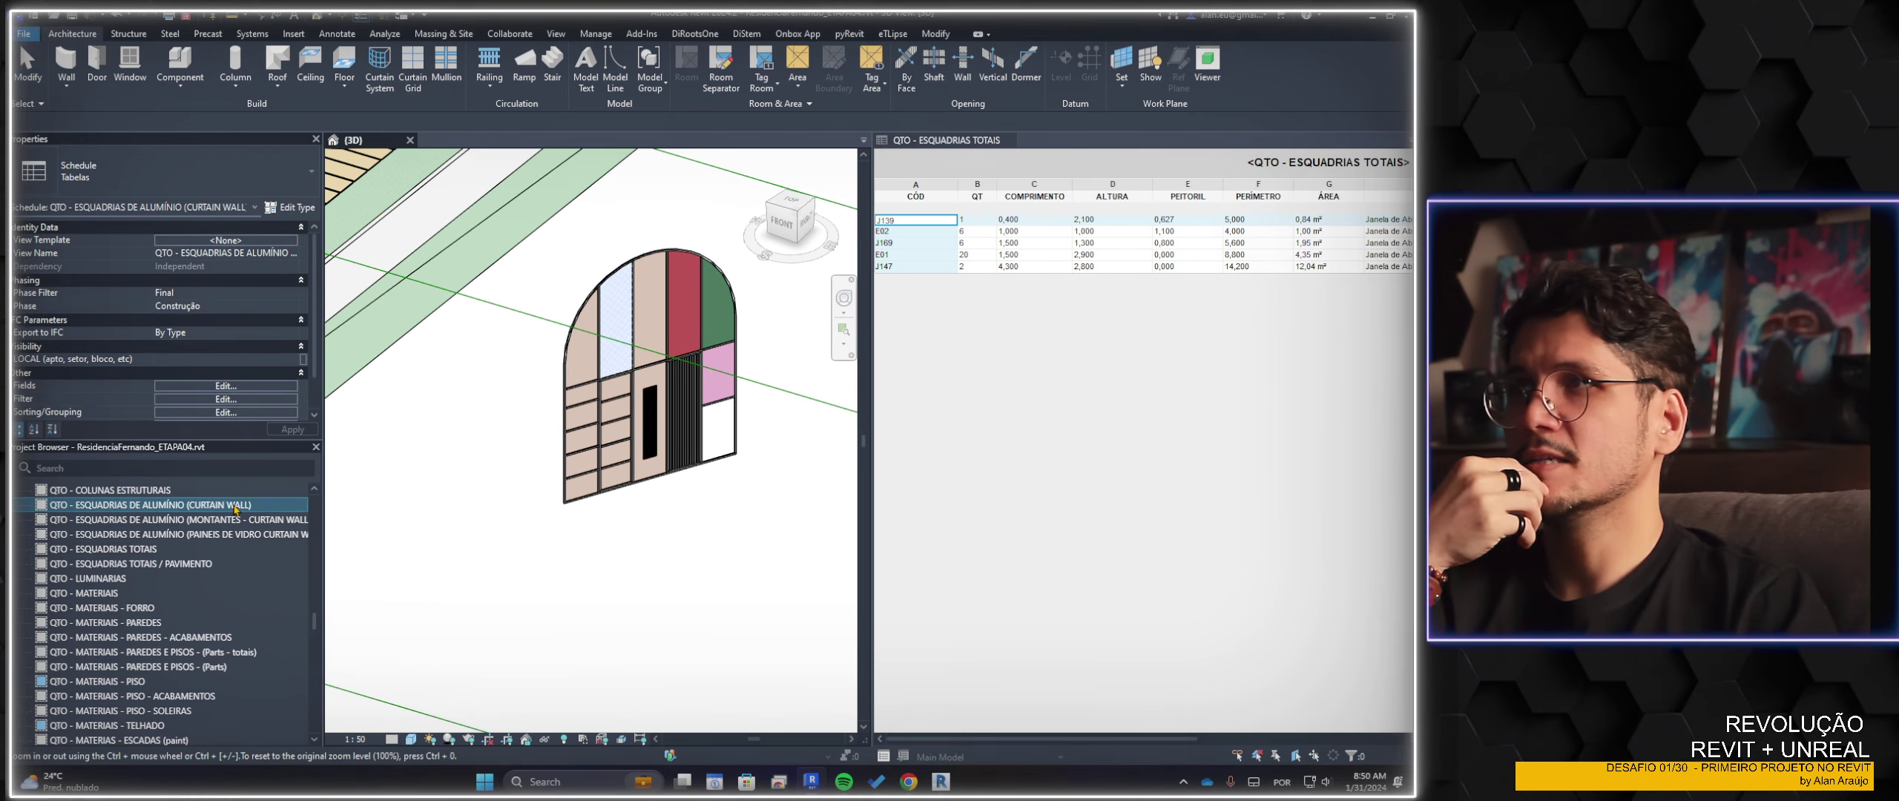
double_click(219, 505)
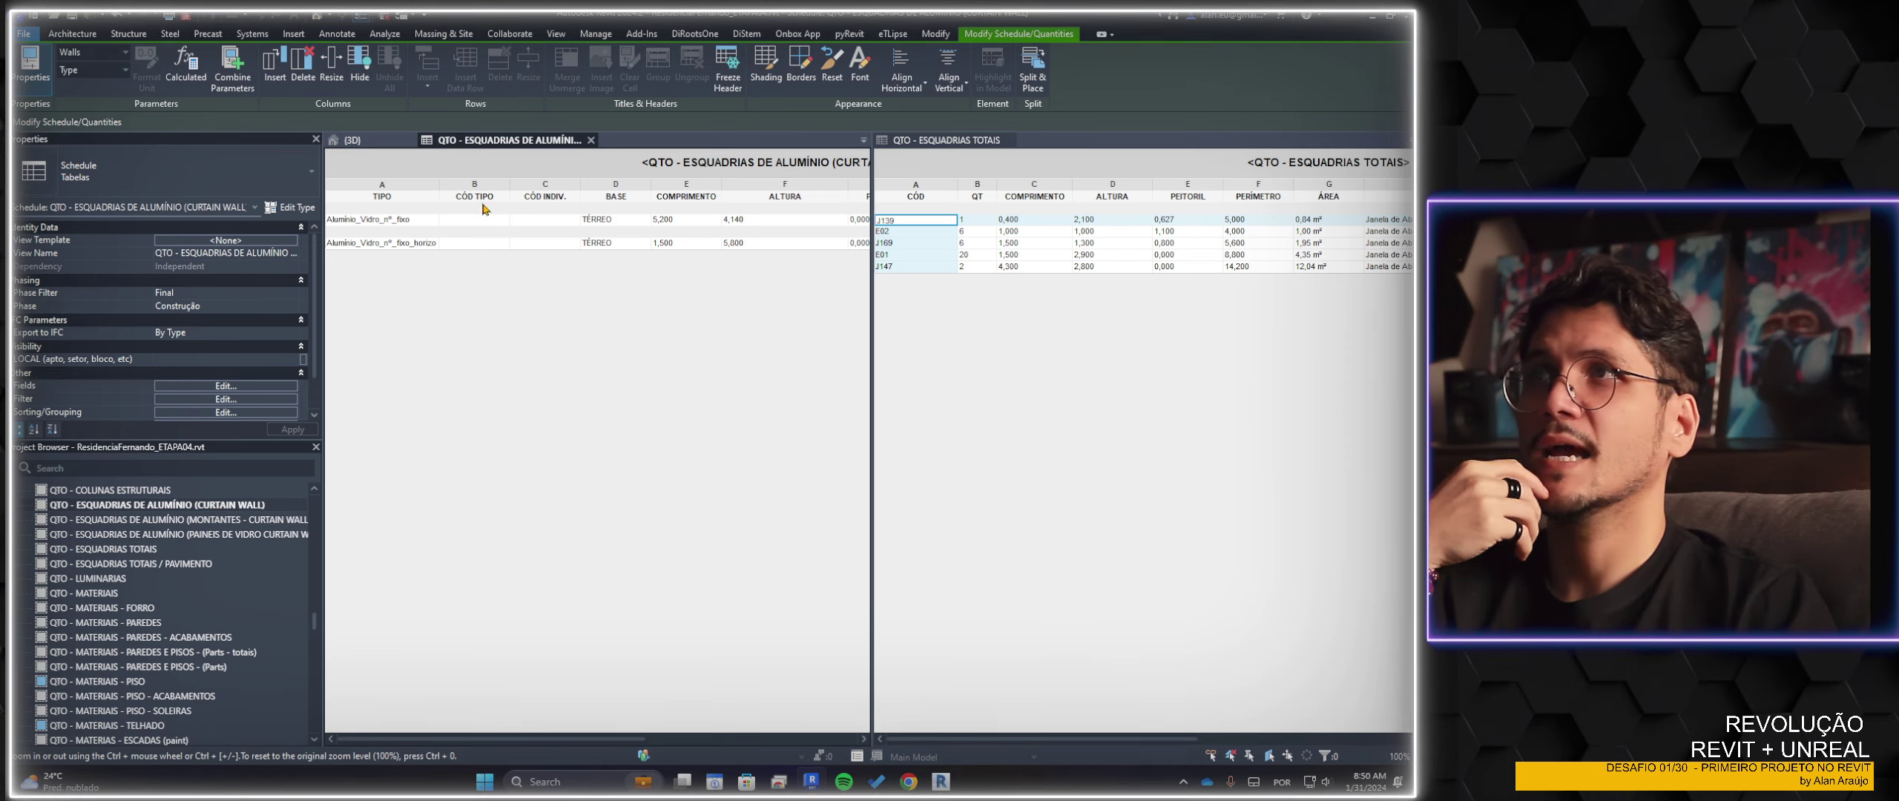
mouse_move(504, 140)
mouse_down()
mouse_move(1035, 159)
mouse_move(687, 503)
mouse_up()
click(689, 503)
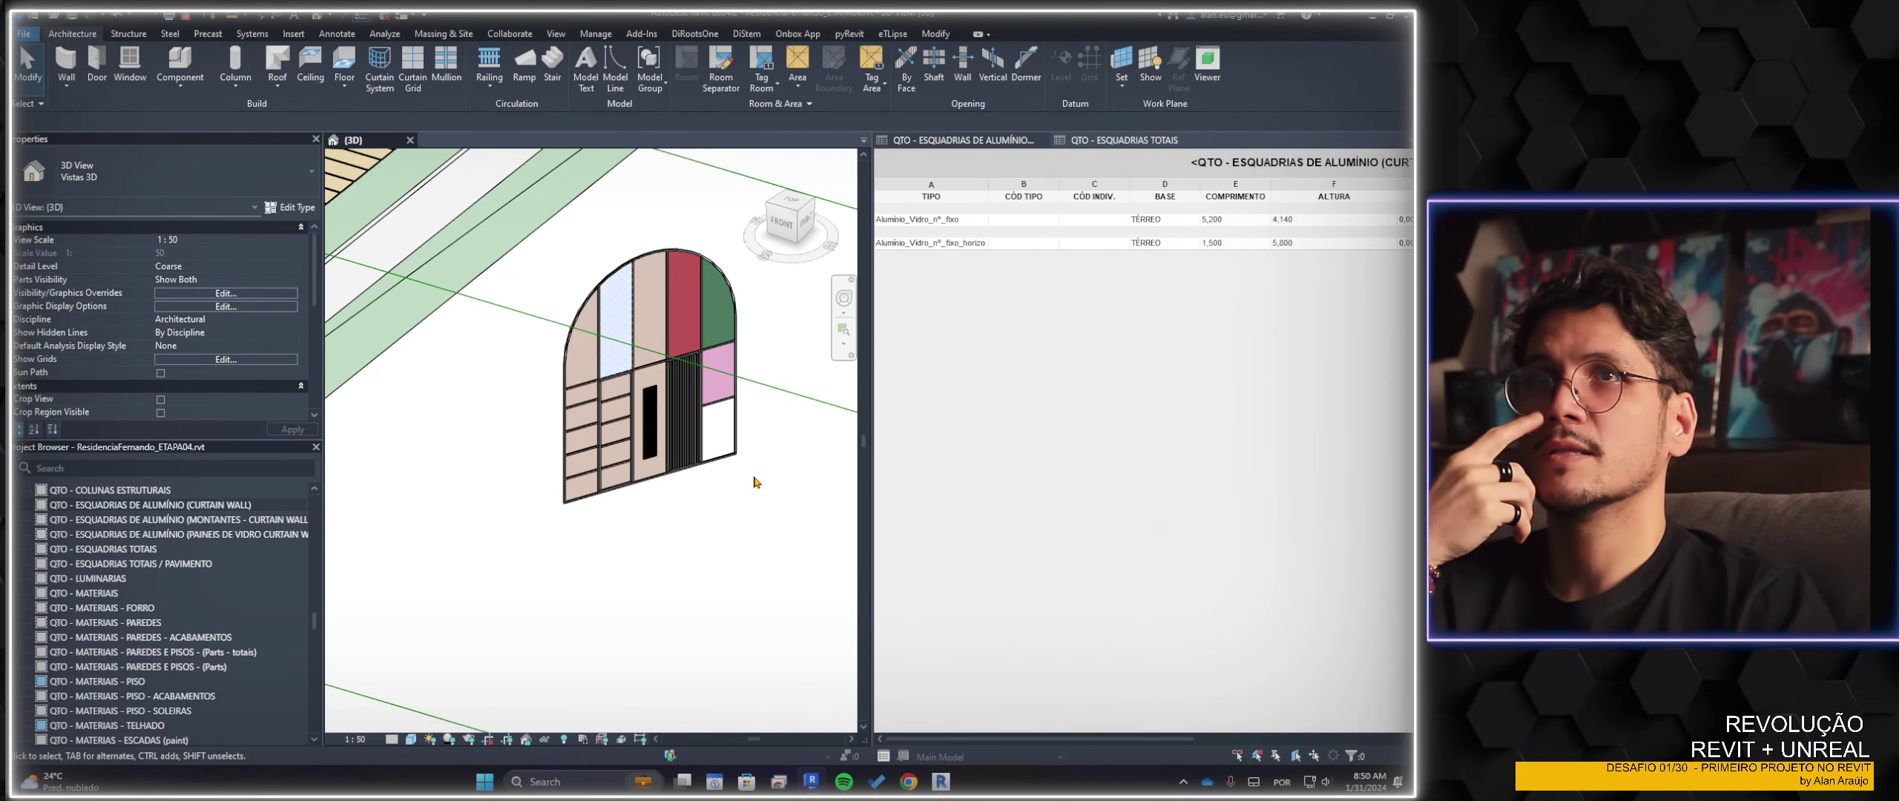
middle_drag(758, 494, 657, 512)
scroll(632, 412, down, 5)
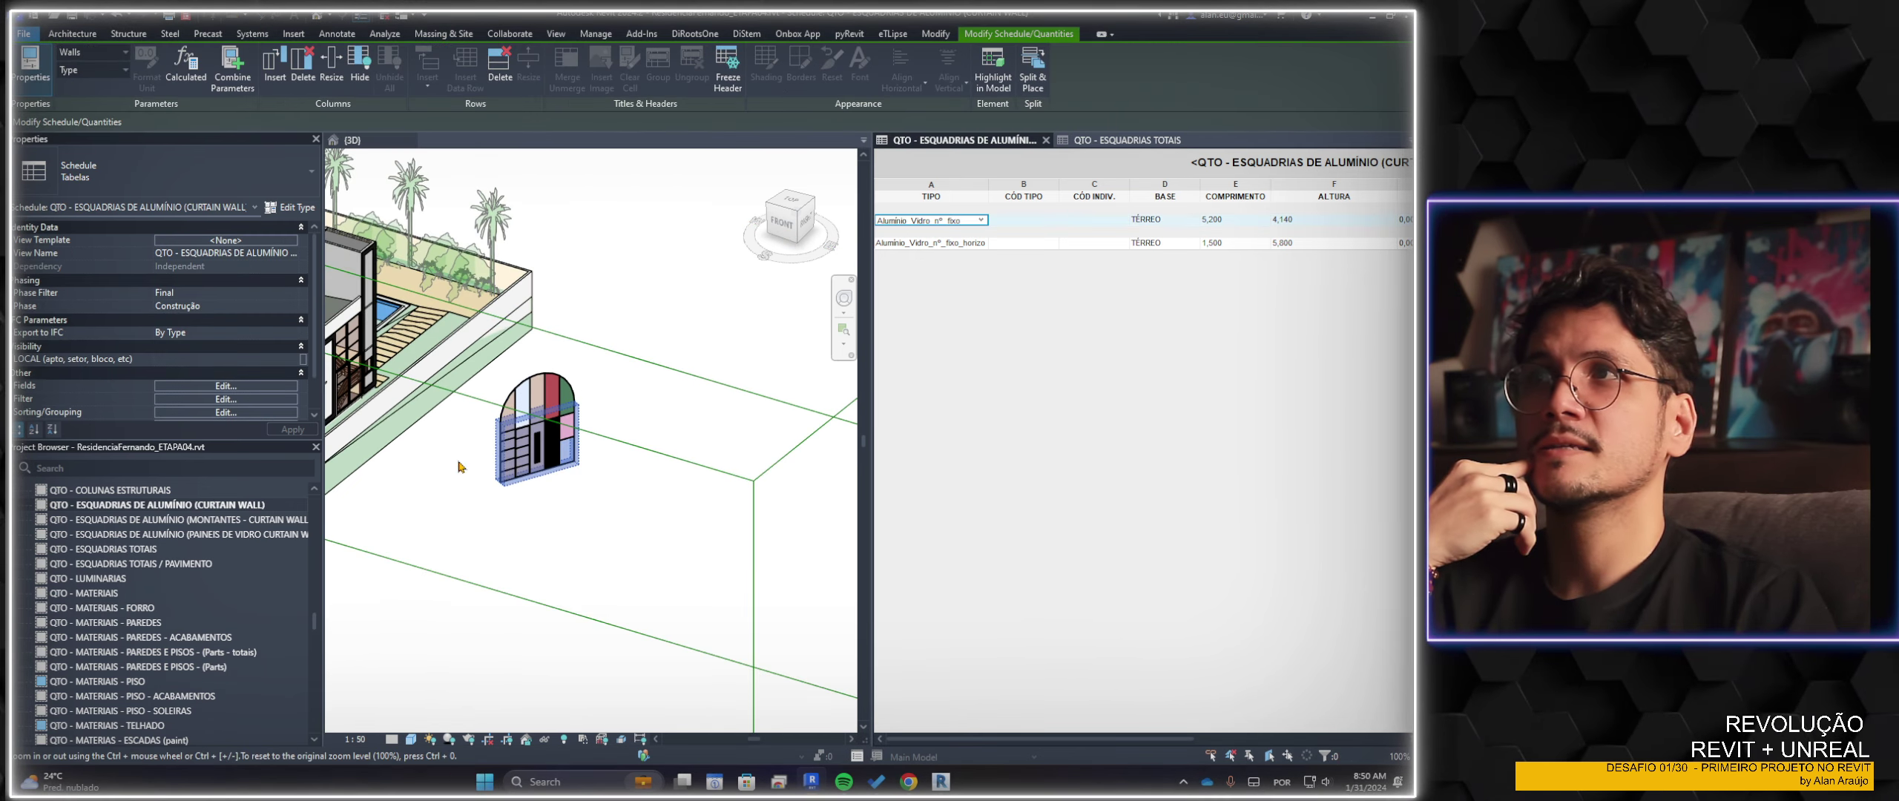
click(549, 430)
scroll(518, 431, up, 3)
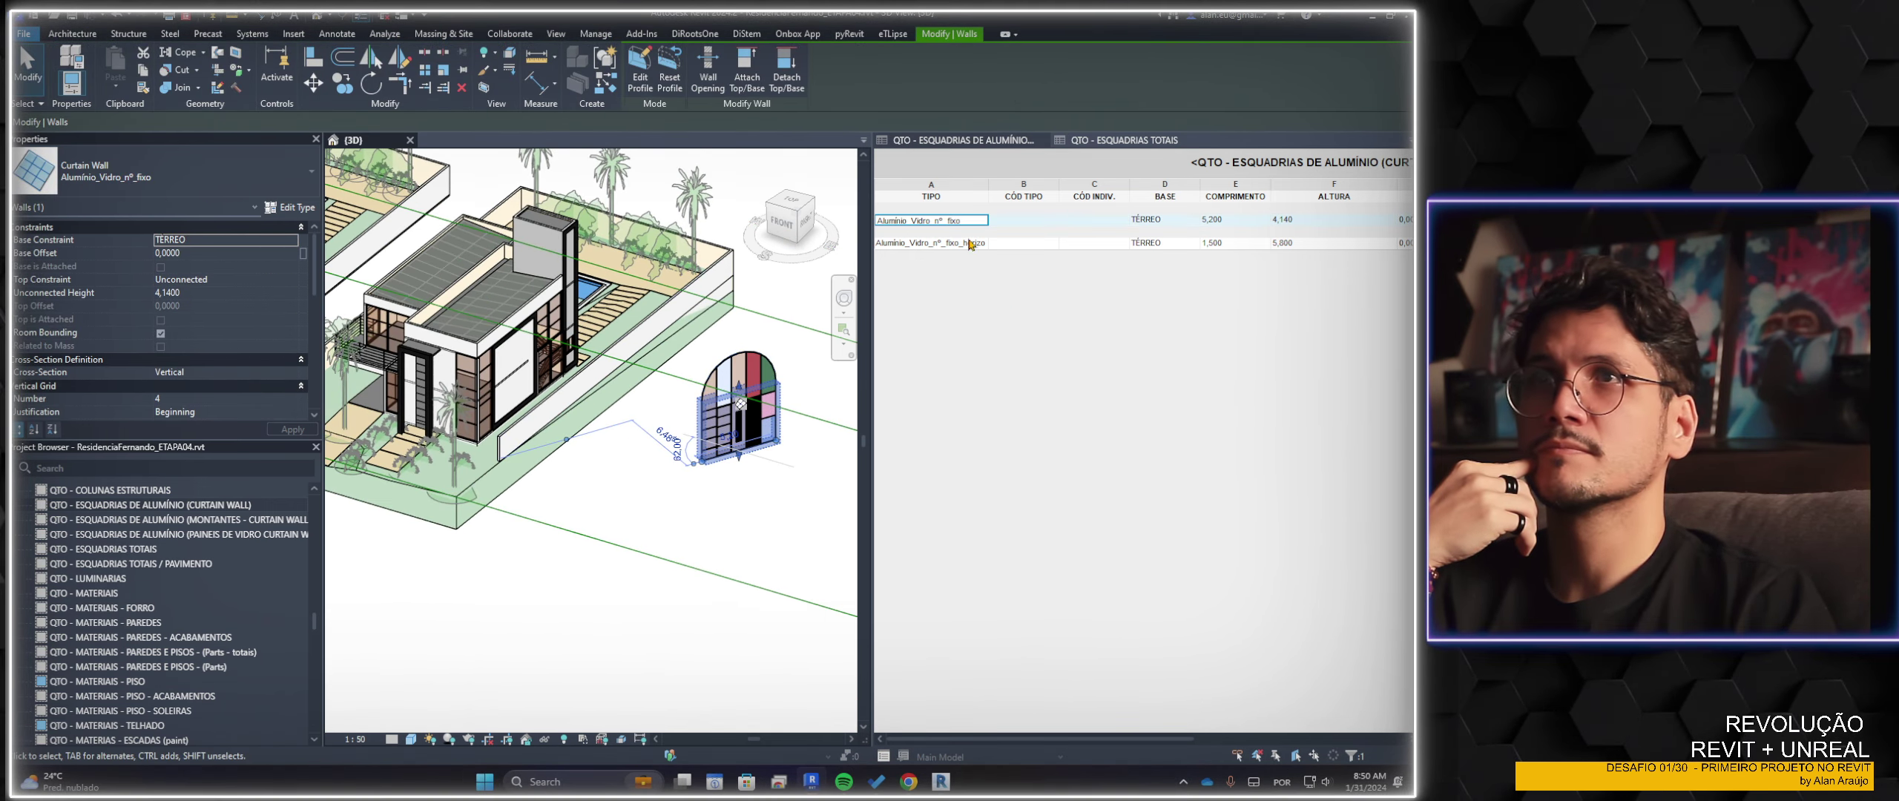
Confirm QT 2 for the second type and 32,15 m² for the arched wall
click(945, 244)
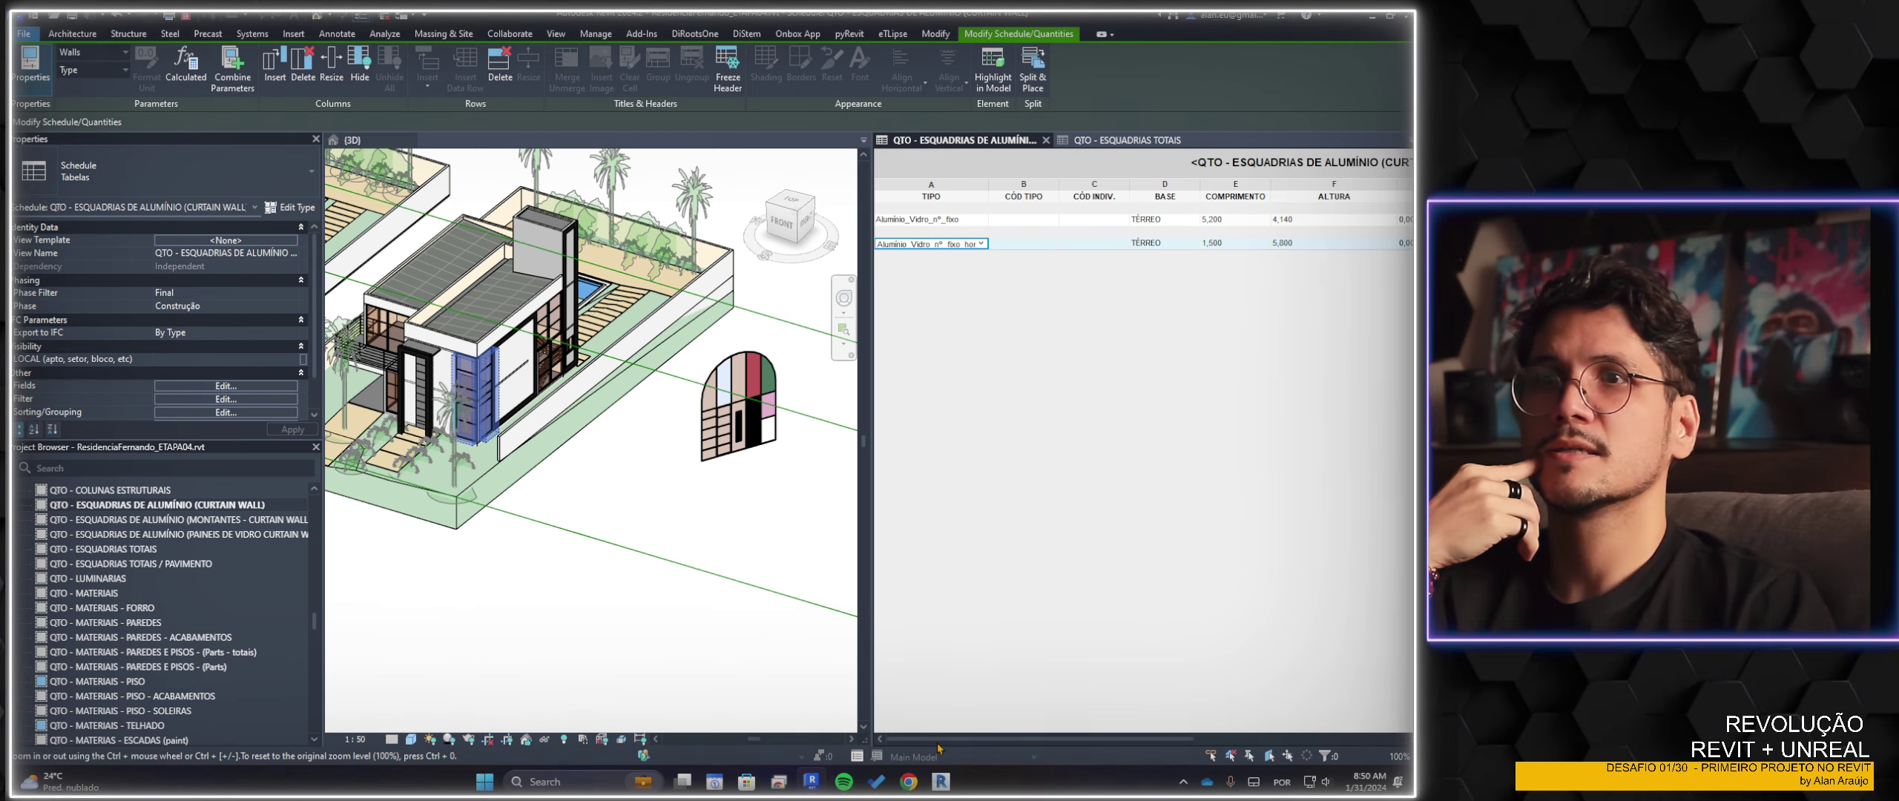
drag(942, 740, 1098, 739)
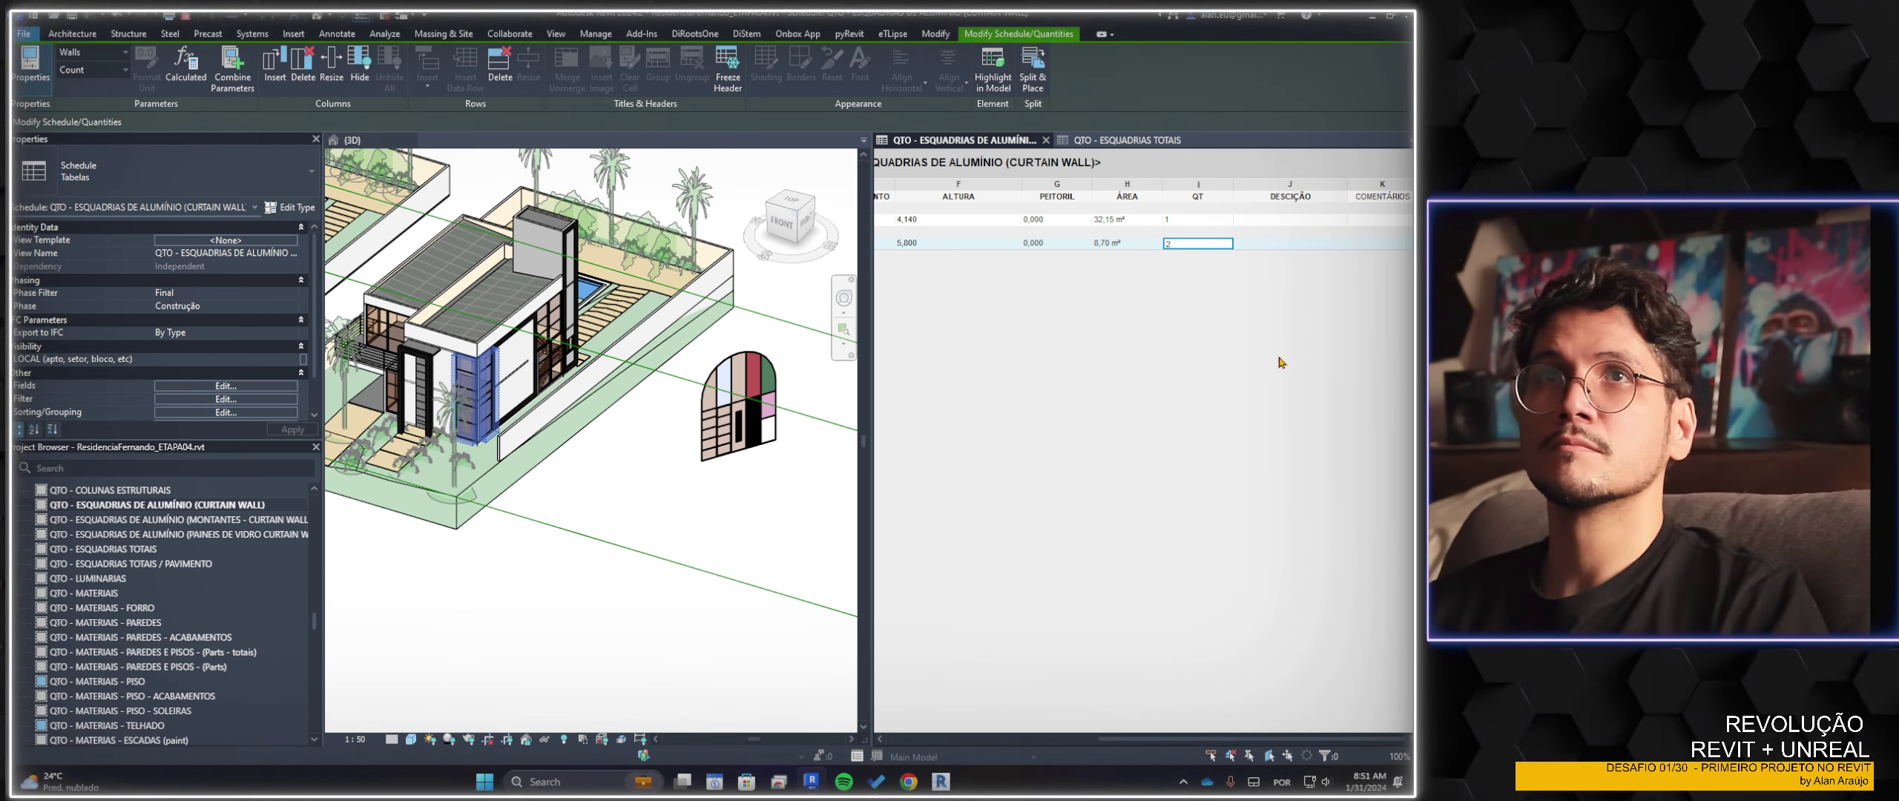
click(1291, 196)
drag(1280, 196, 1300, 196)
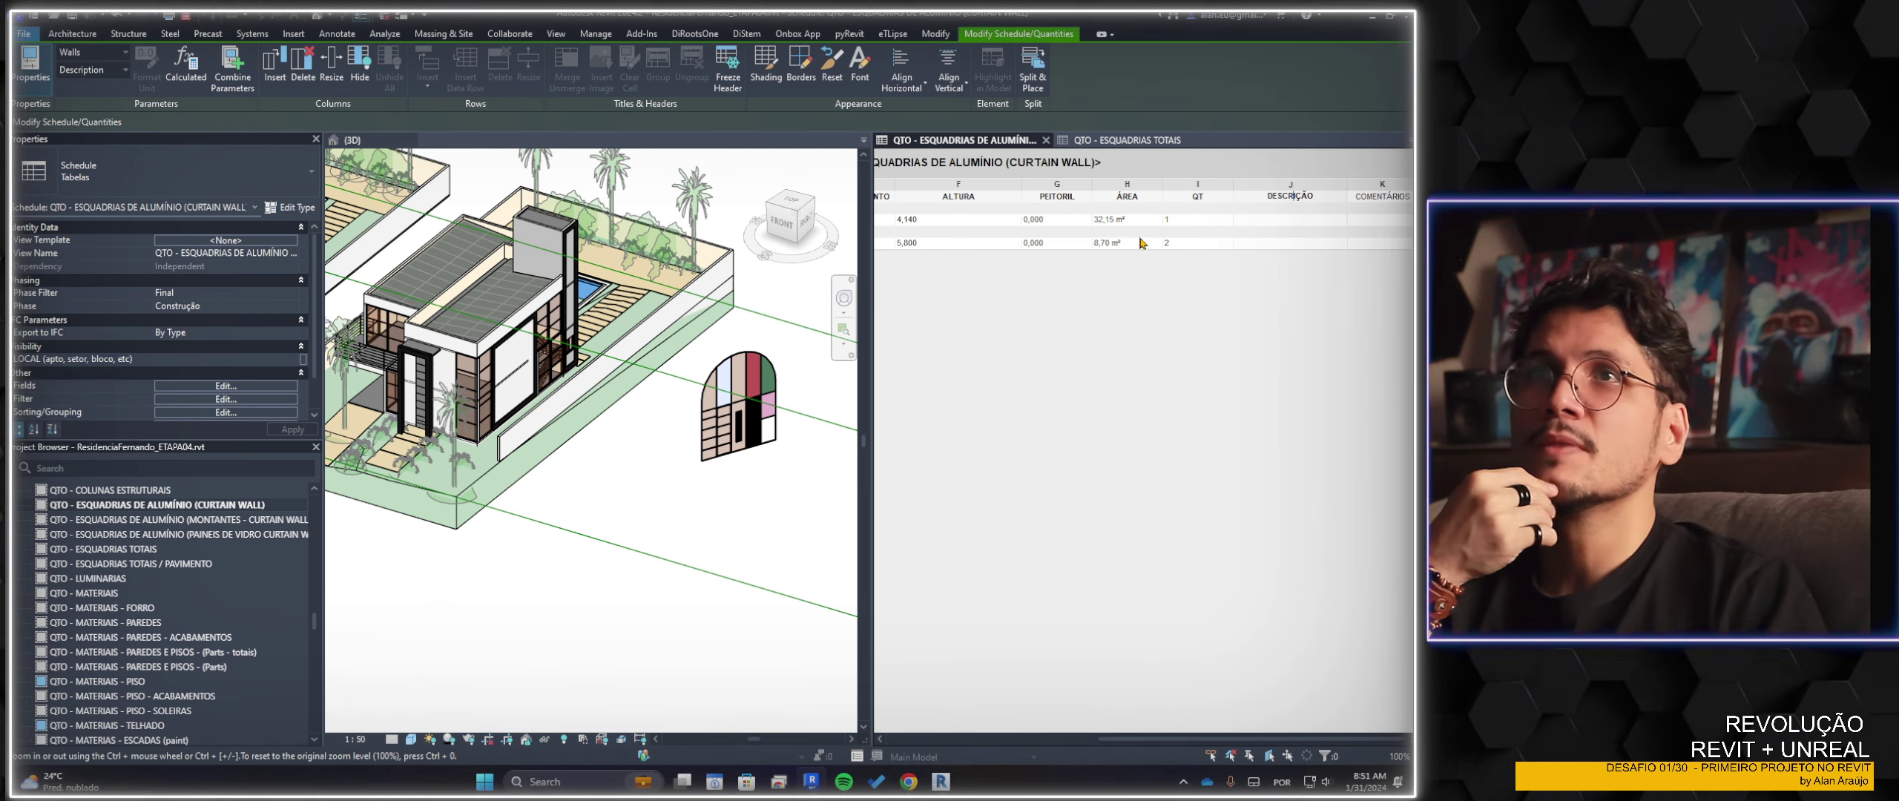
click(1124, 222)
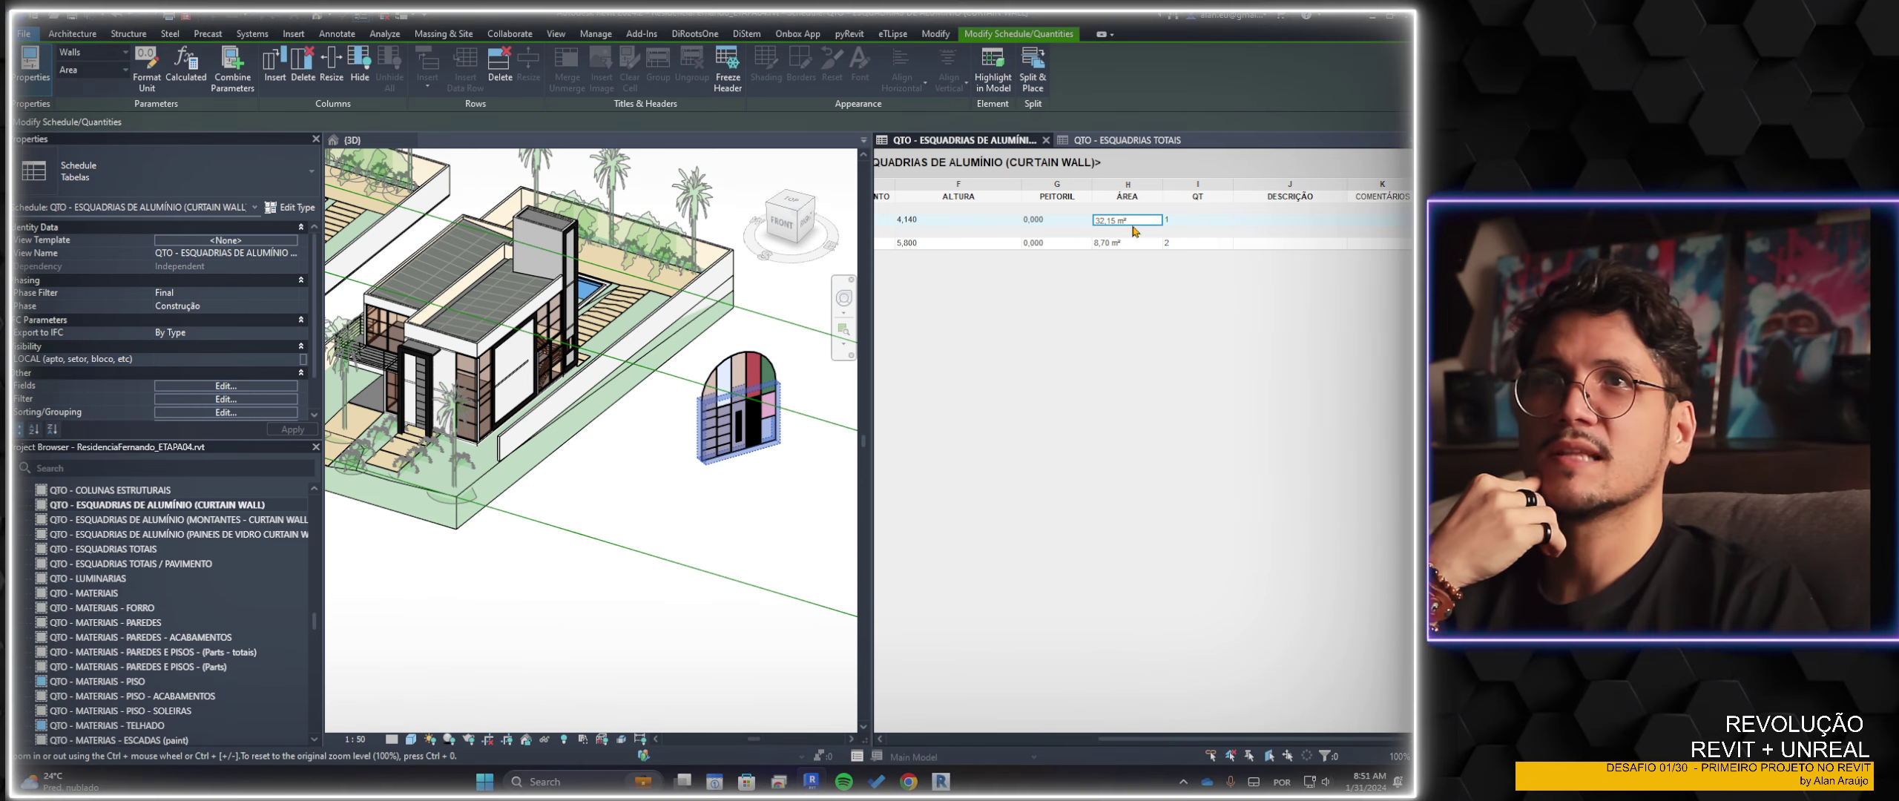
click(780, 350)
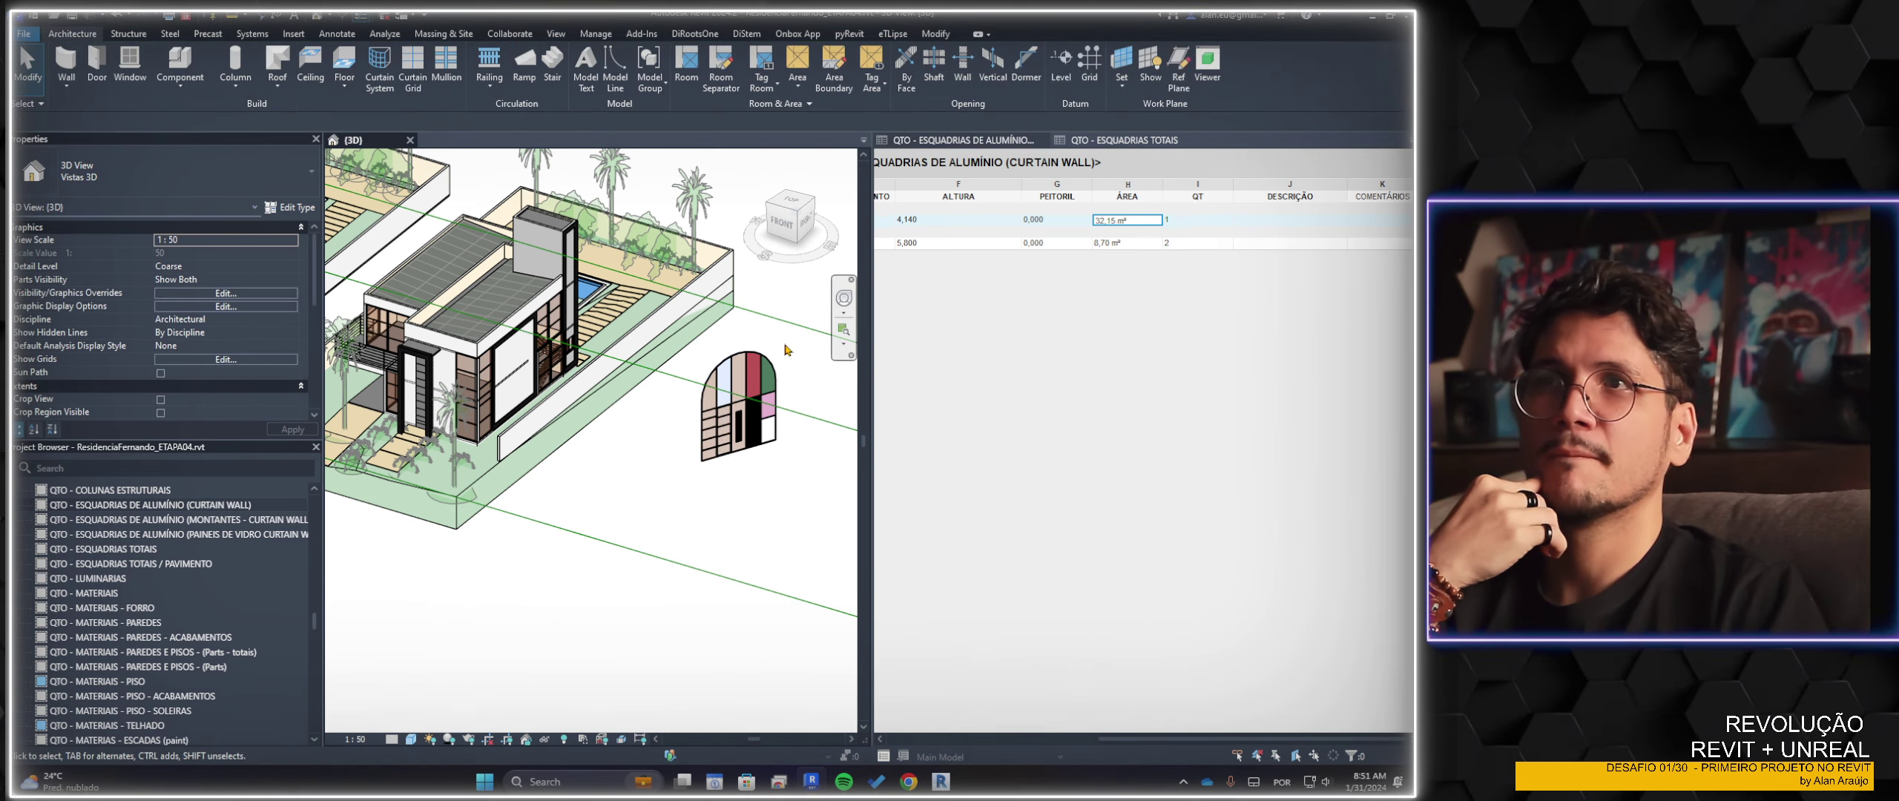
scroll(780, 352, up, 2)
scroll(780, 353, up, 2)
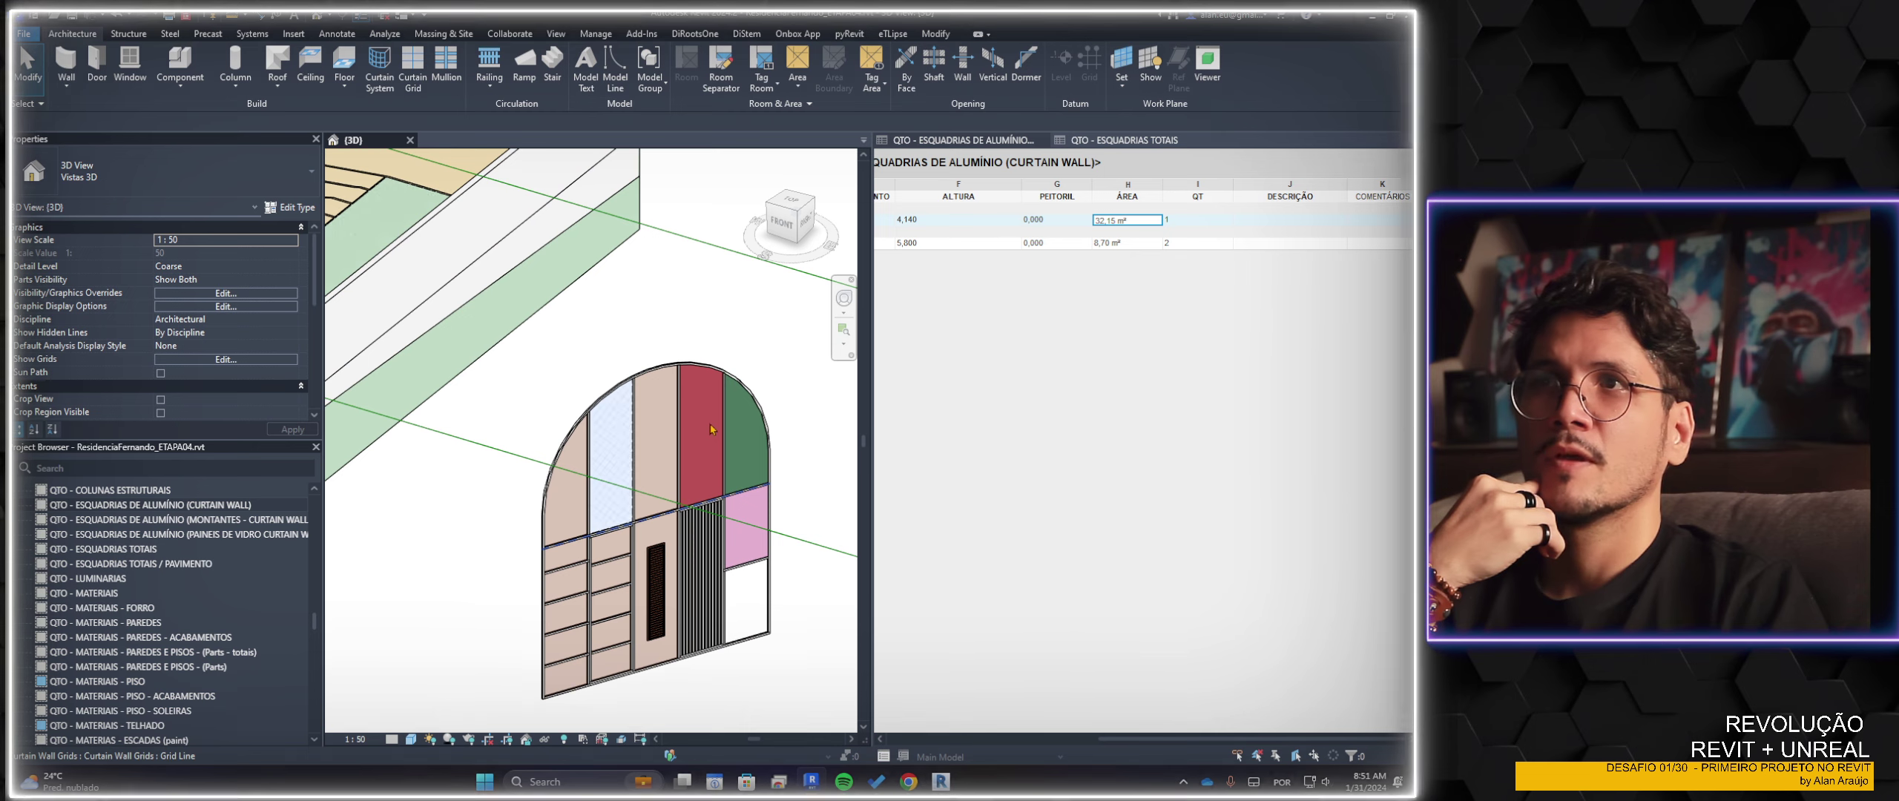
key(Tab)
click(771, 466)
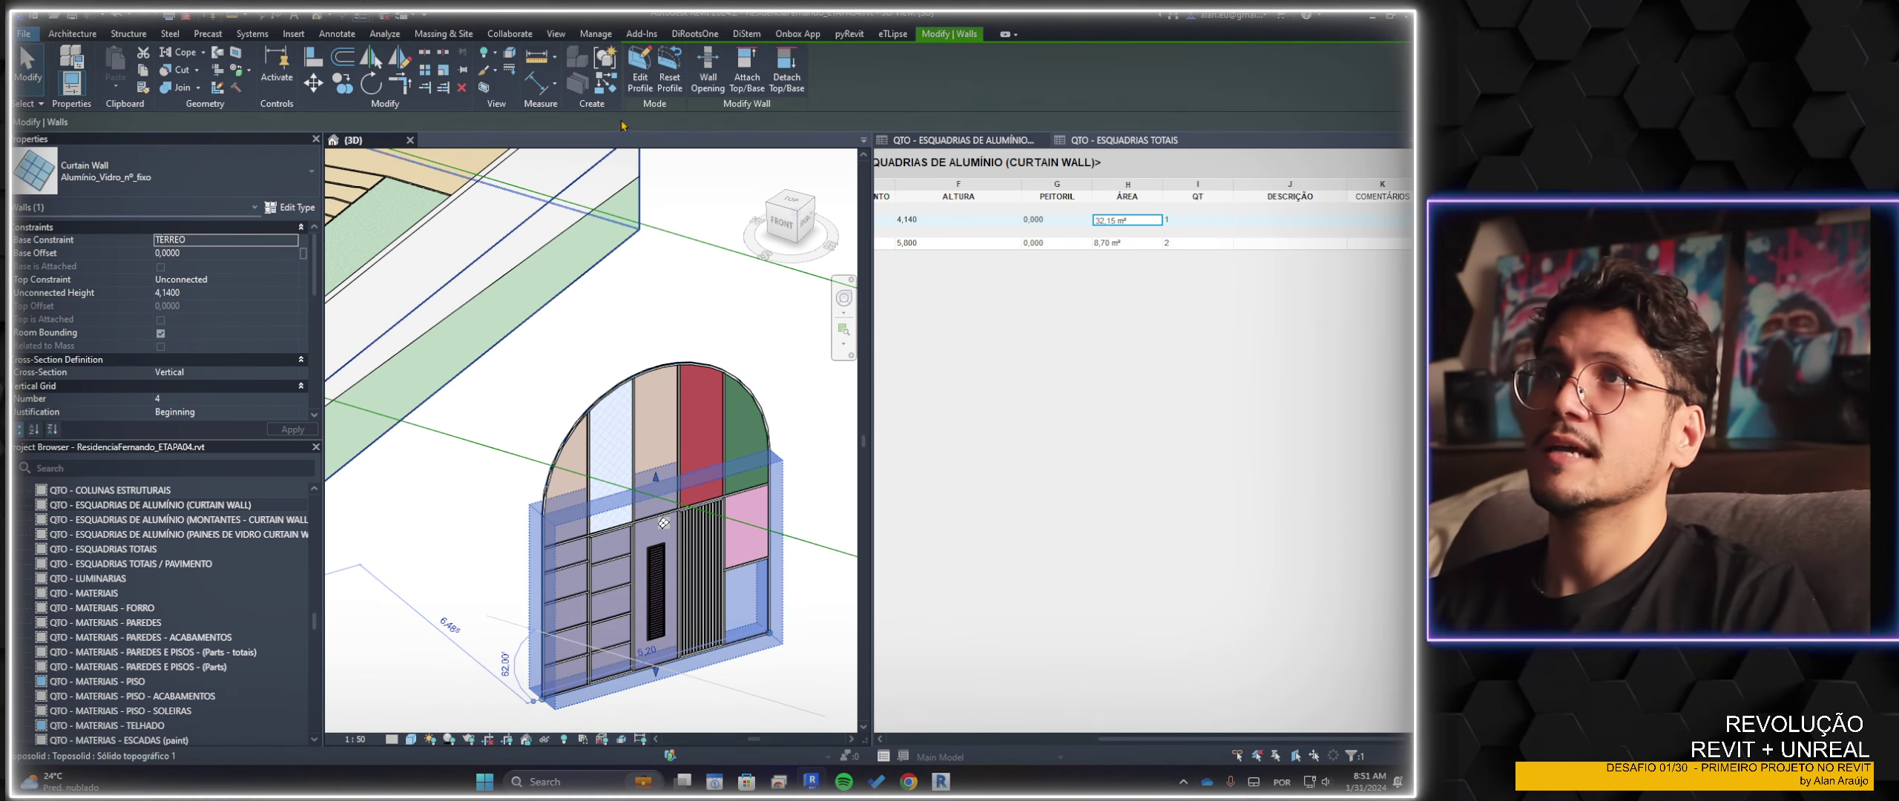
click(634, 83)
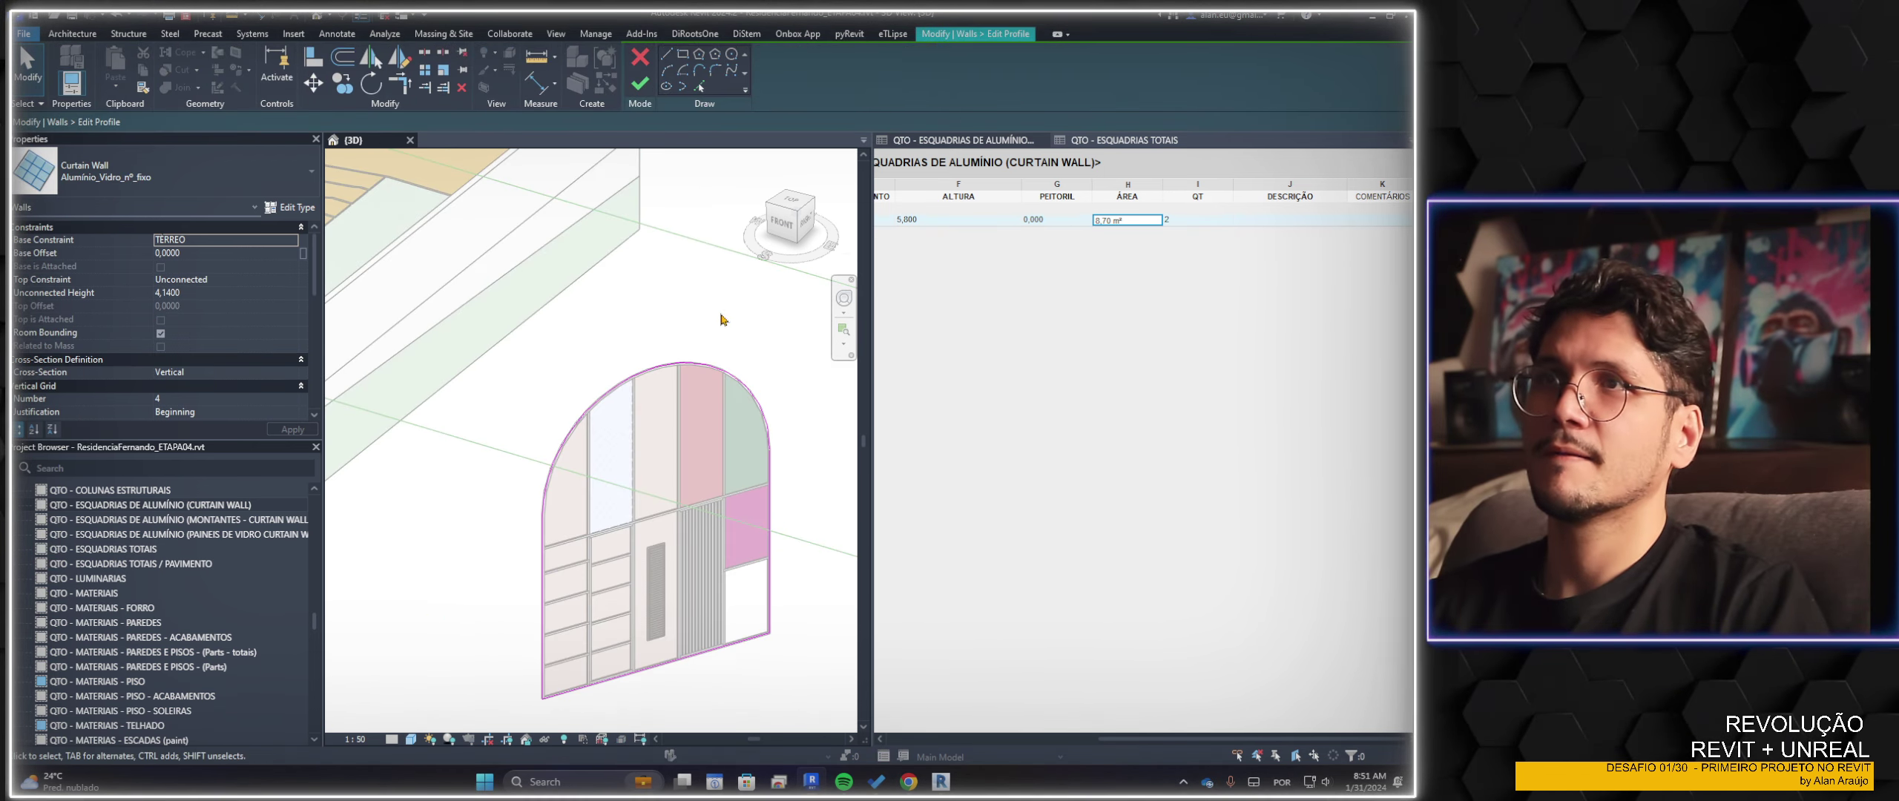
click(751, 391)
drag(769, 451, 723, 369)
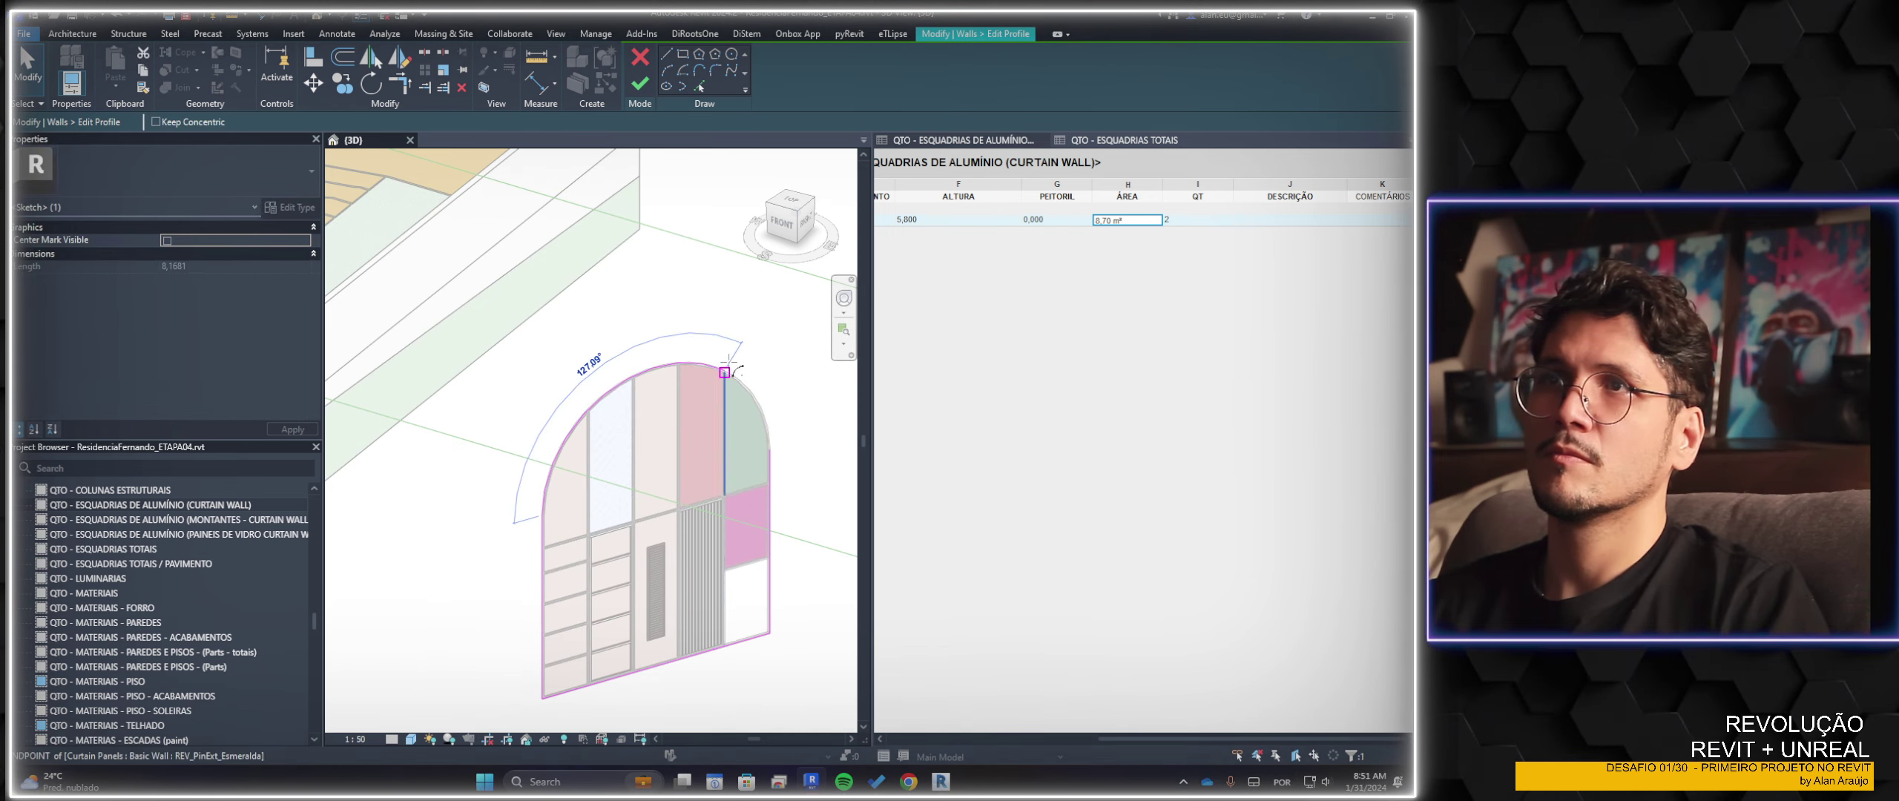
key(ctrl+z)
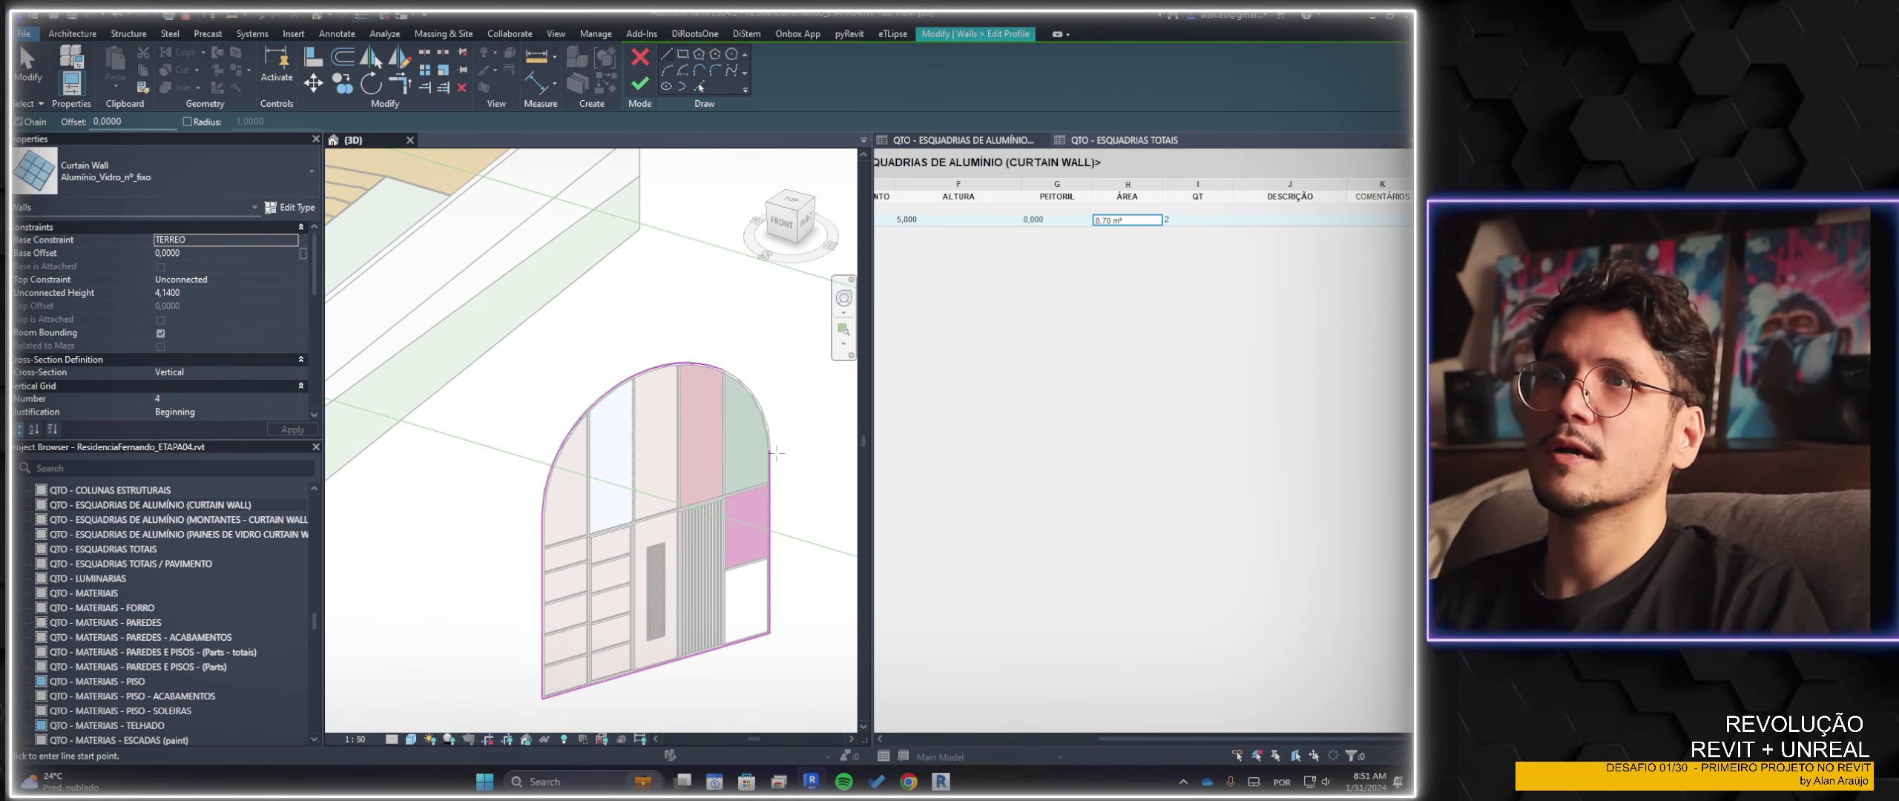
key(l)
key(i)
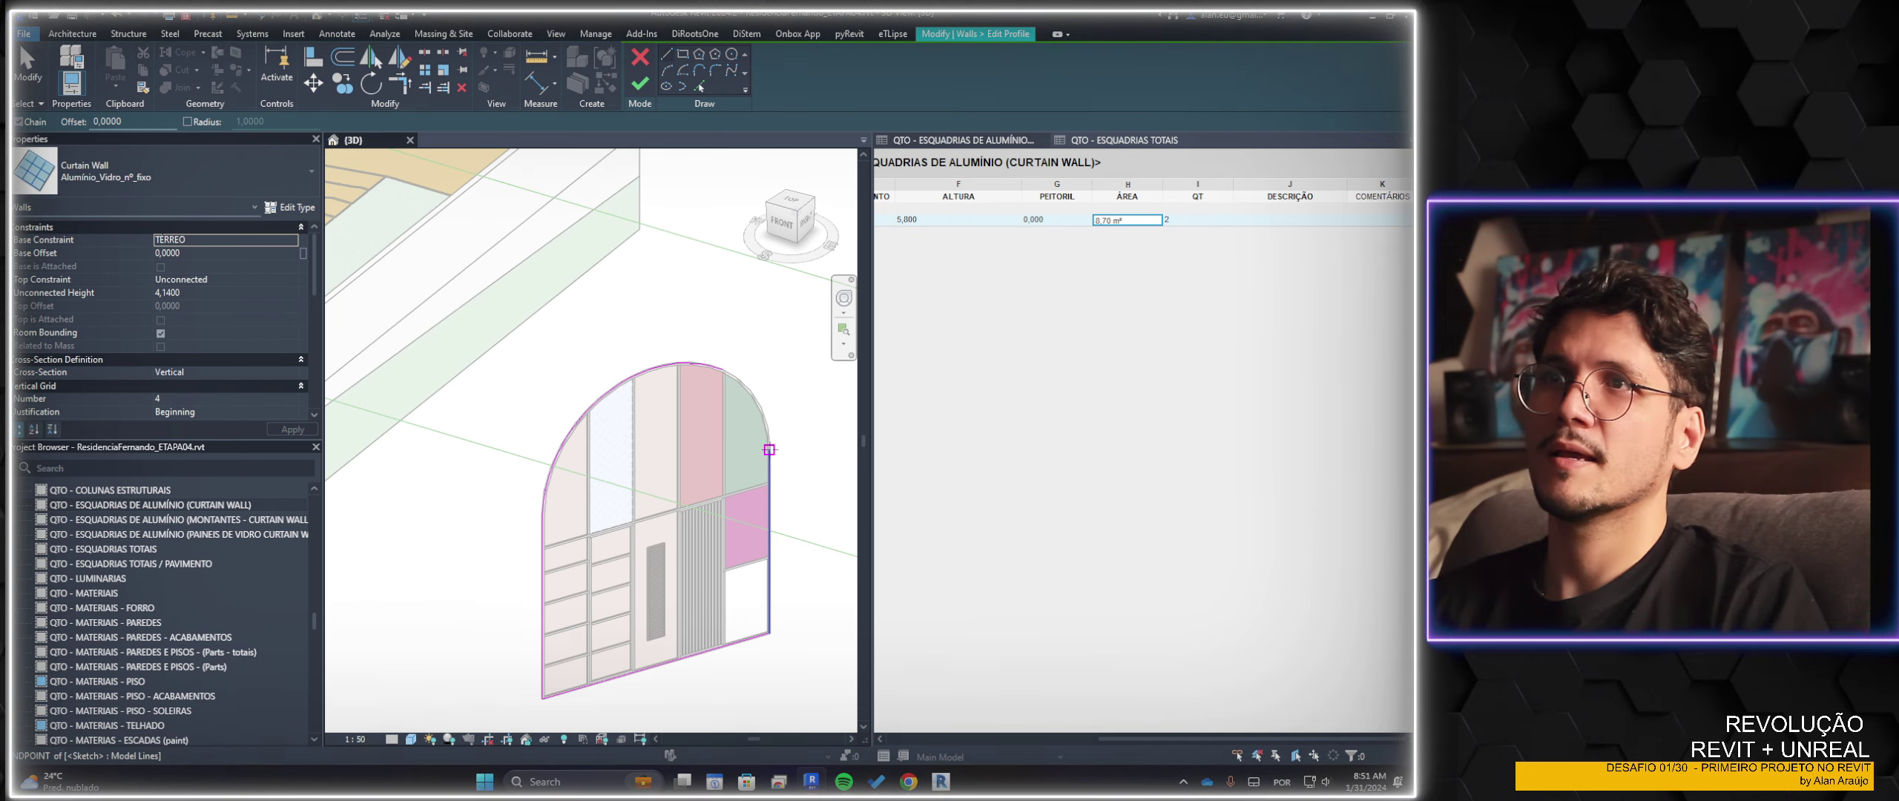
click(769, 450)
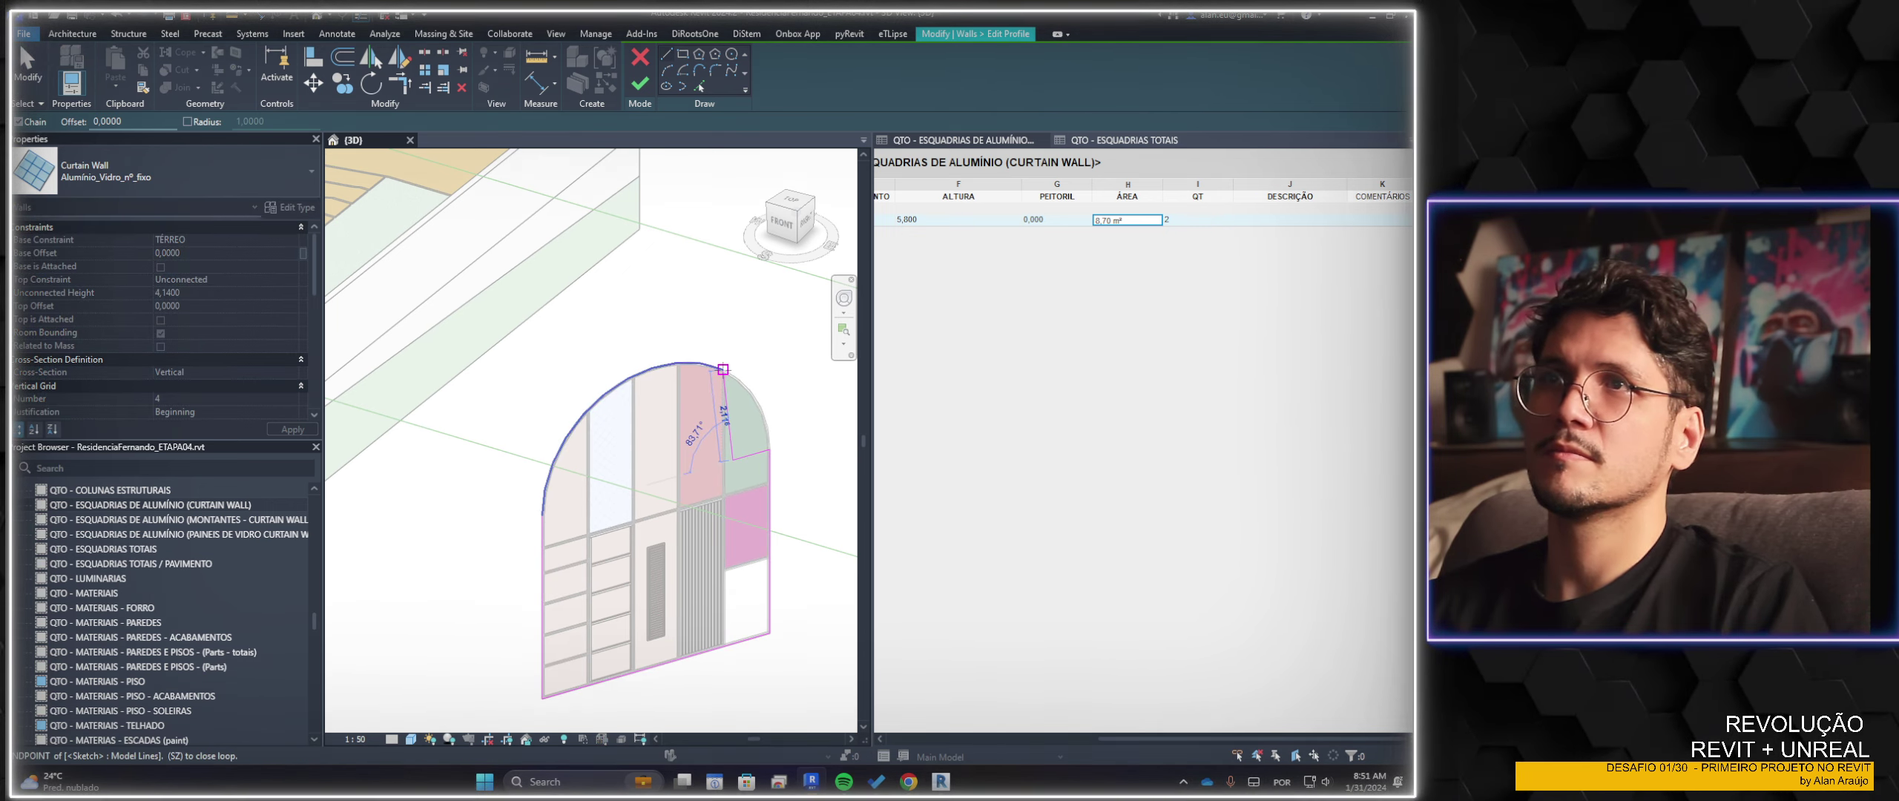
click(724, 369)
key(f)
key(f)
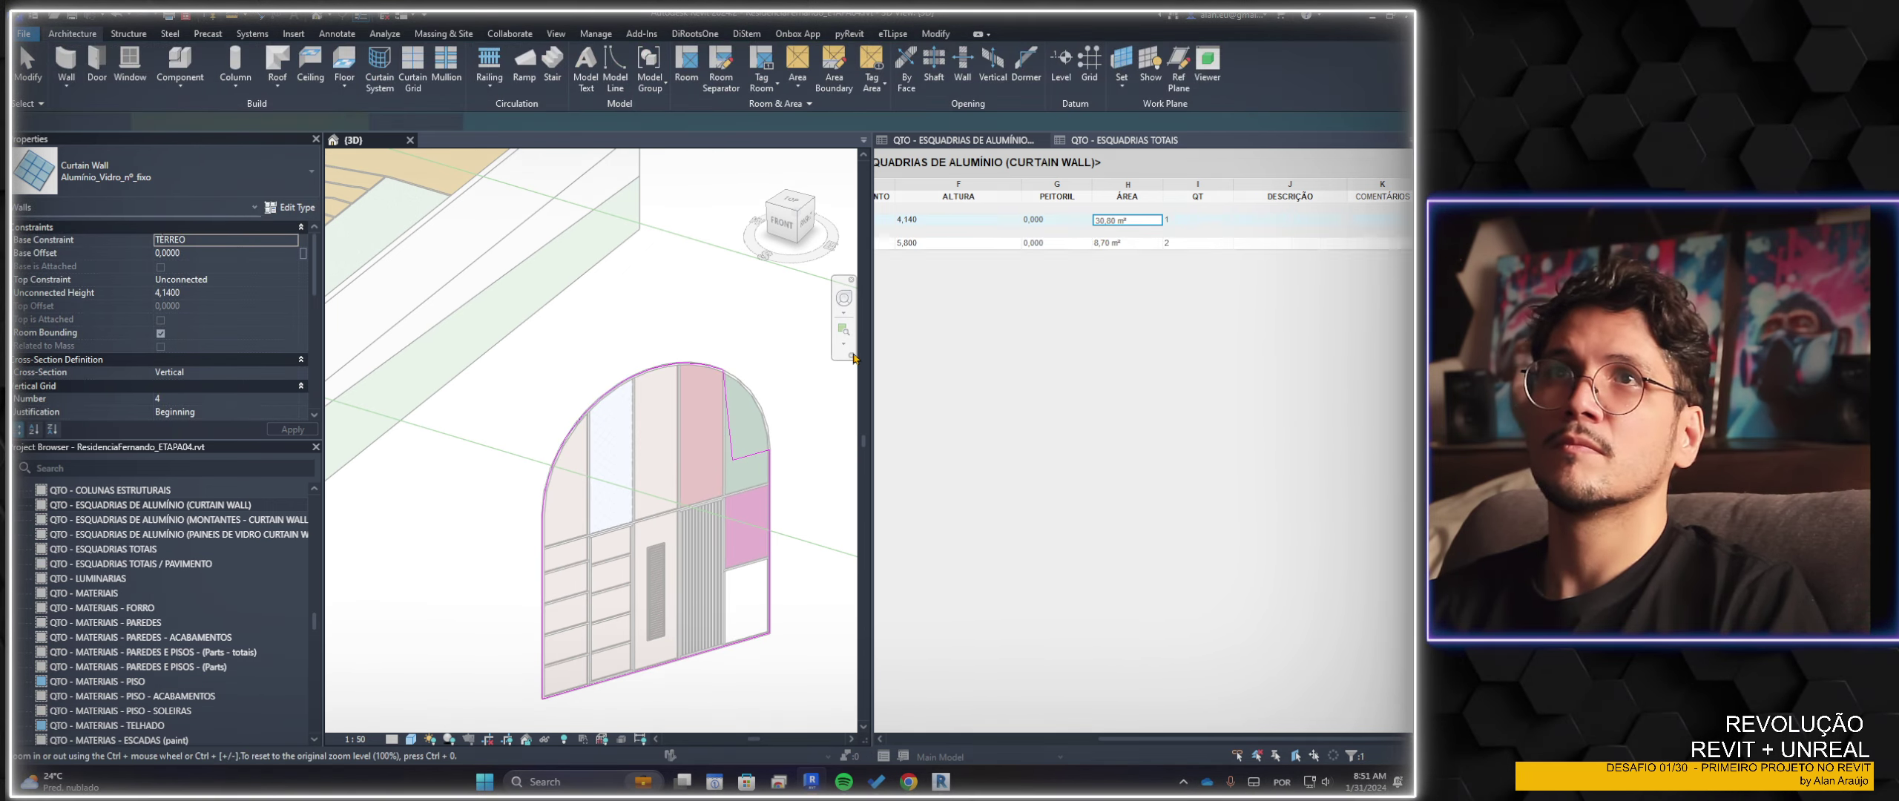
key(Escape)
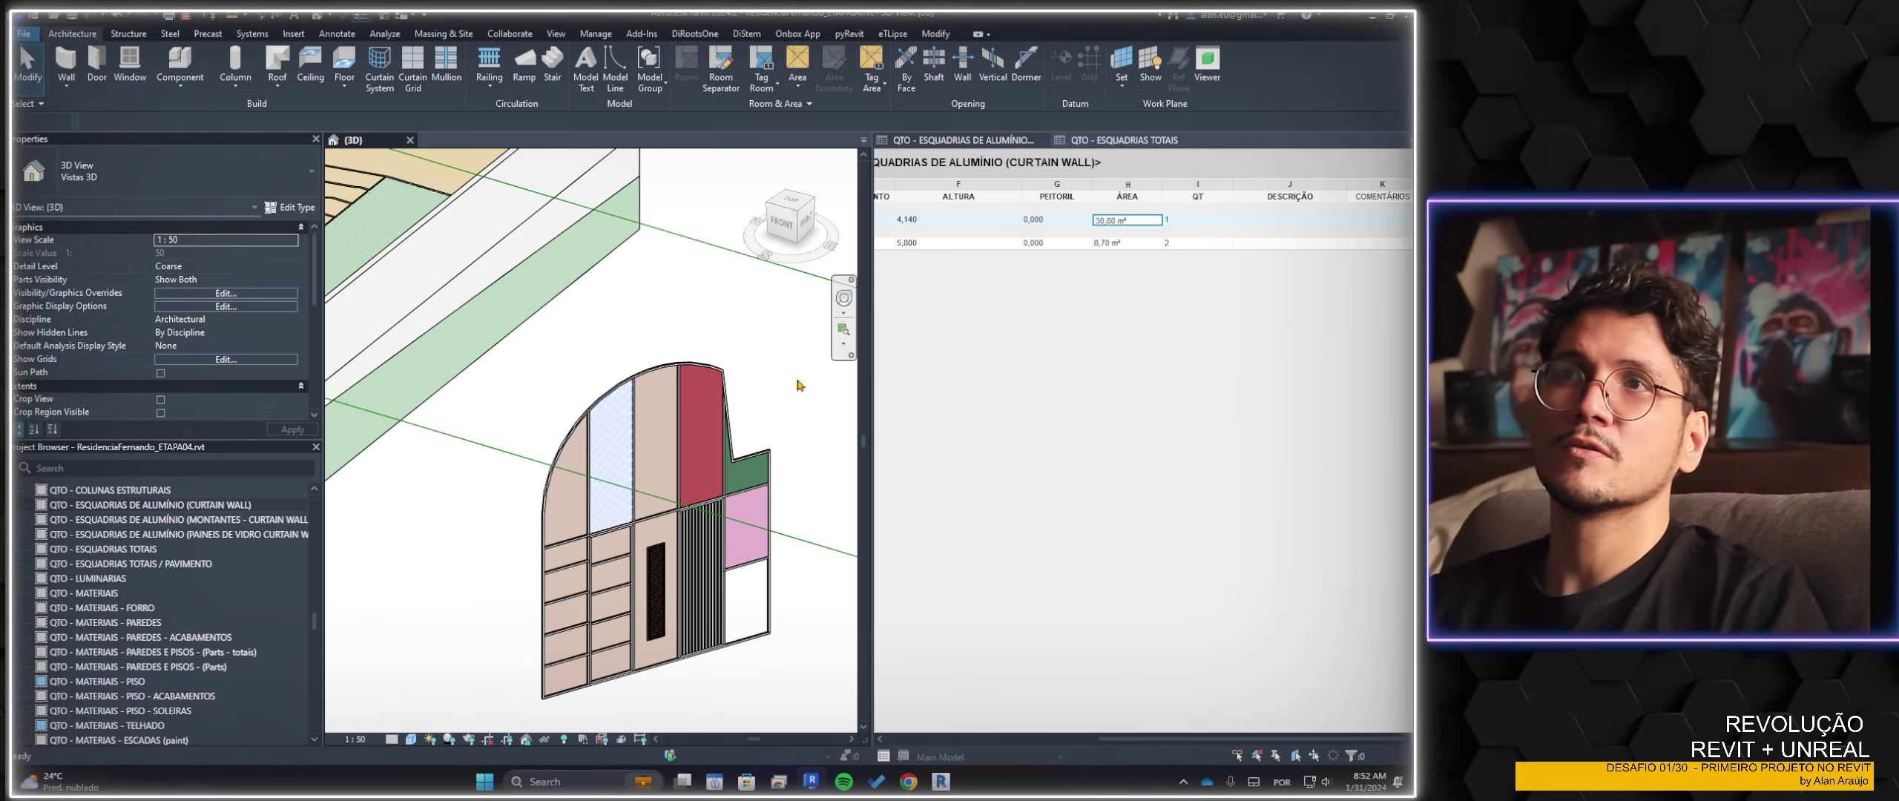
key(ctrl+z)
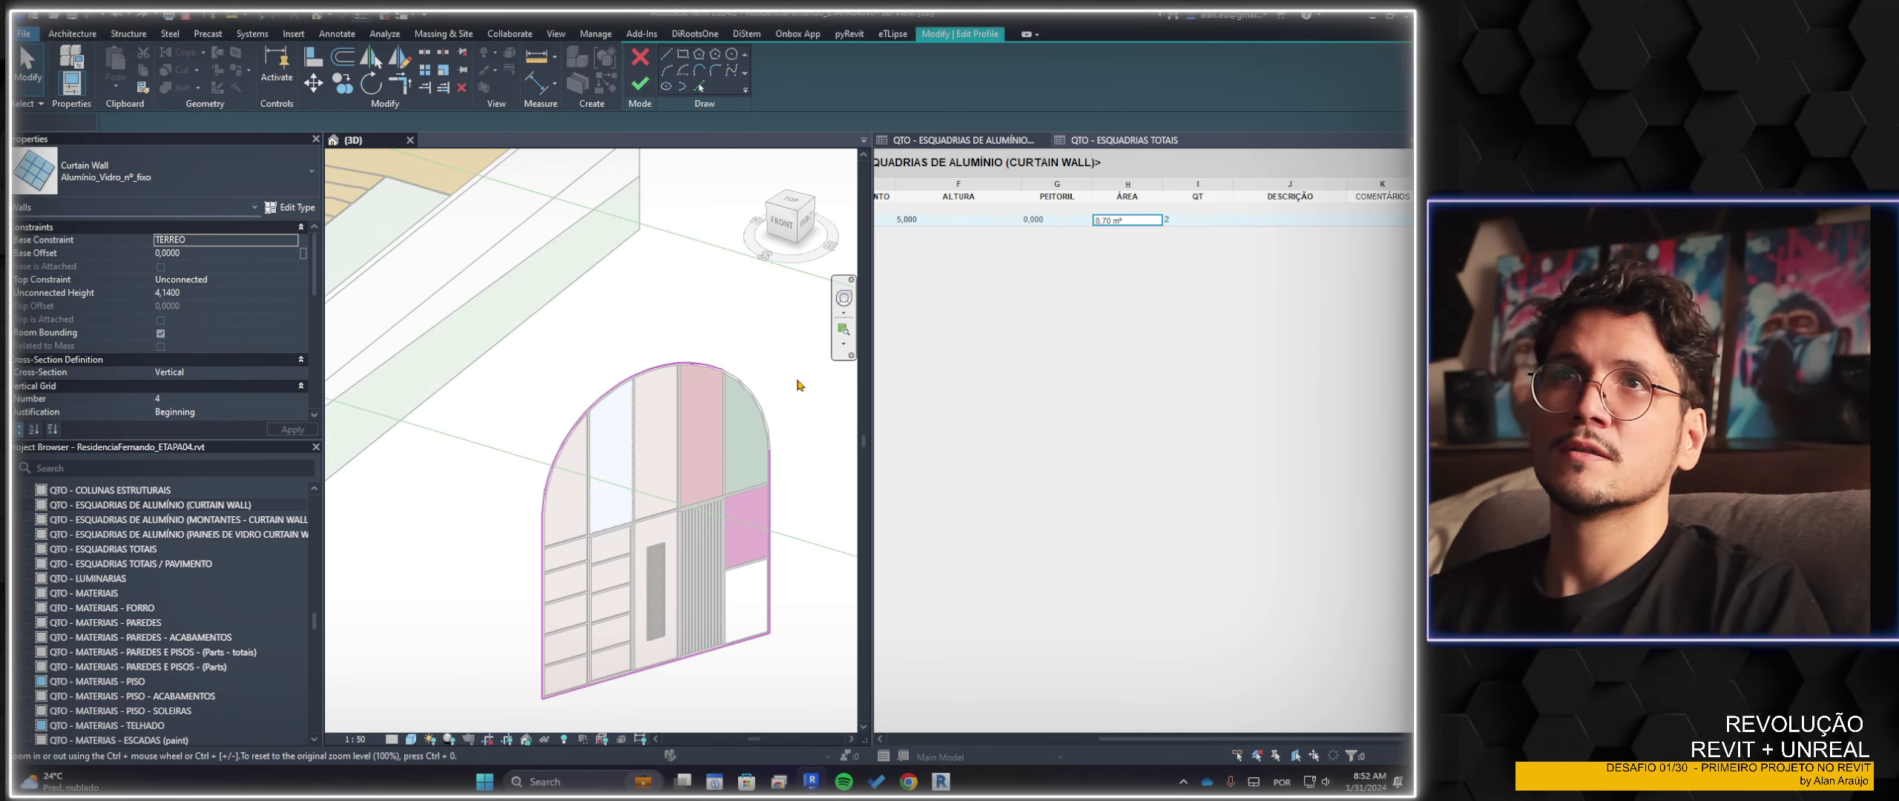
key(ctrl+y)
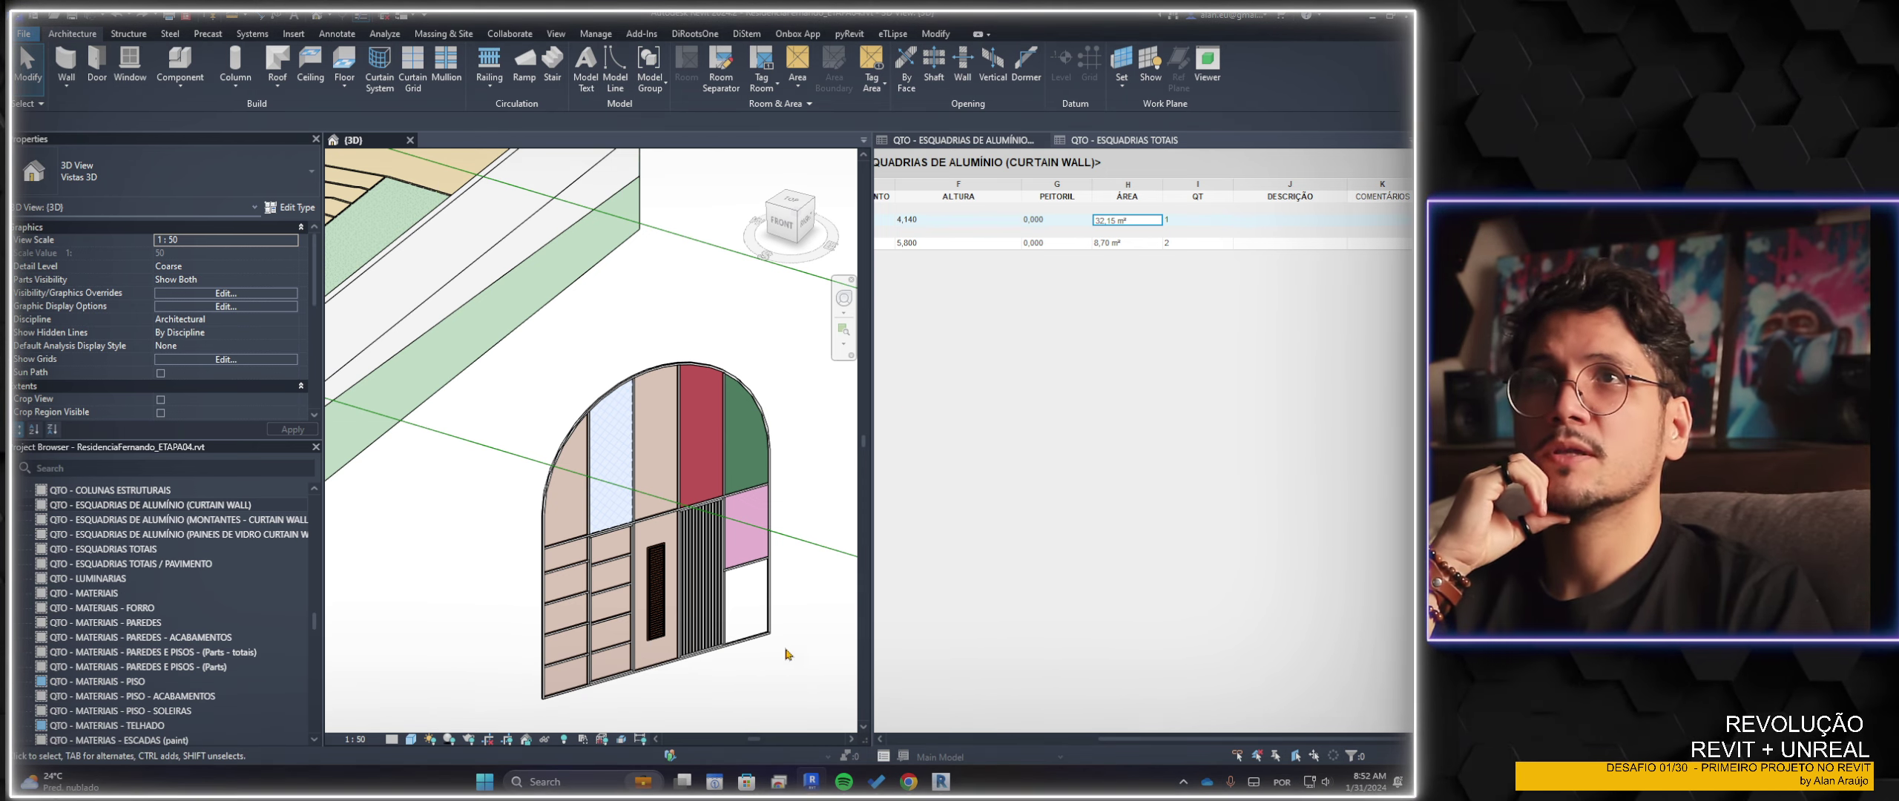
drag(1162, 740, 965, 758)
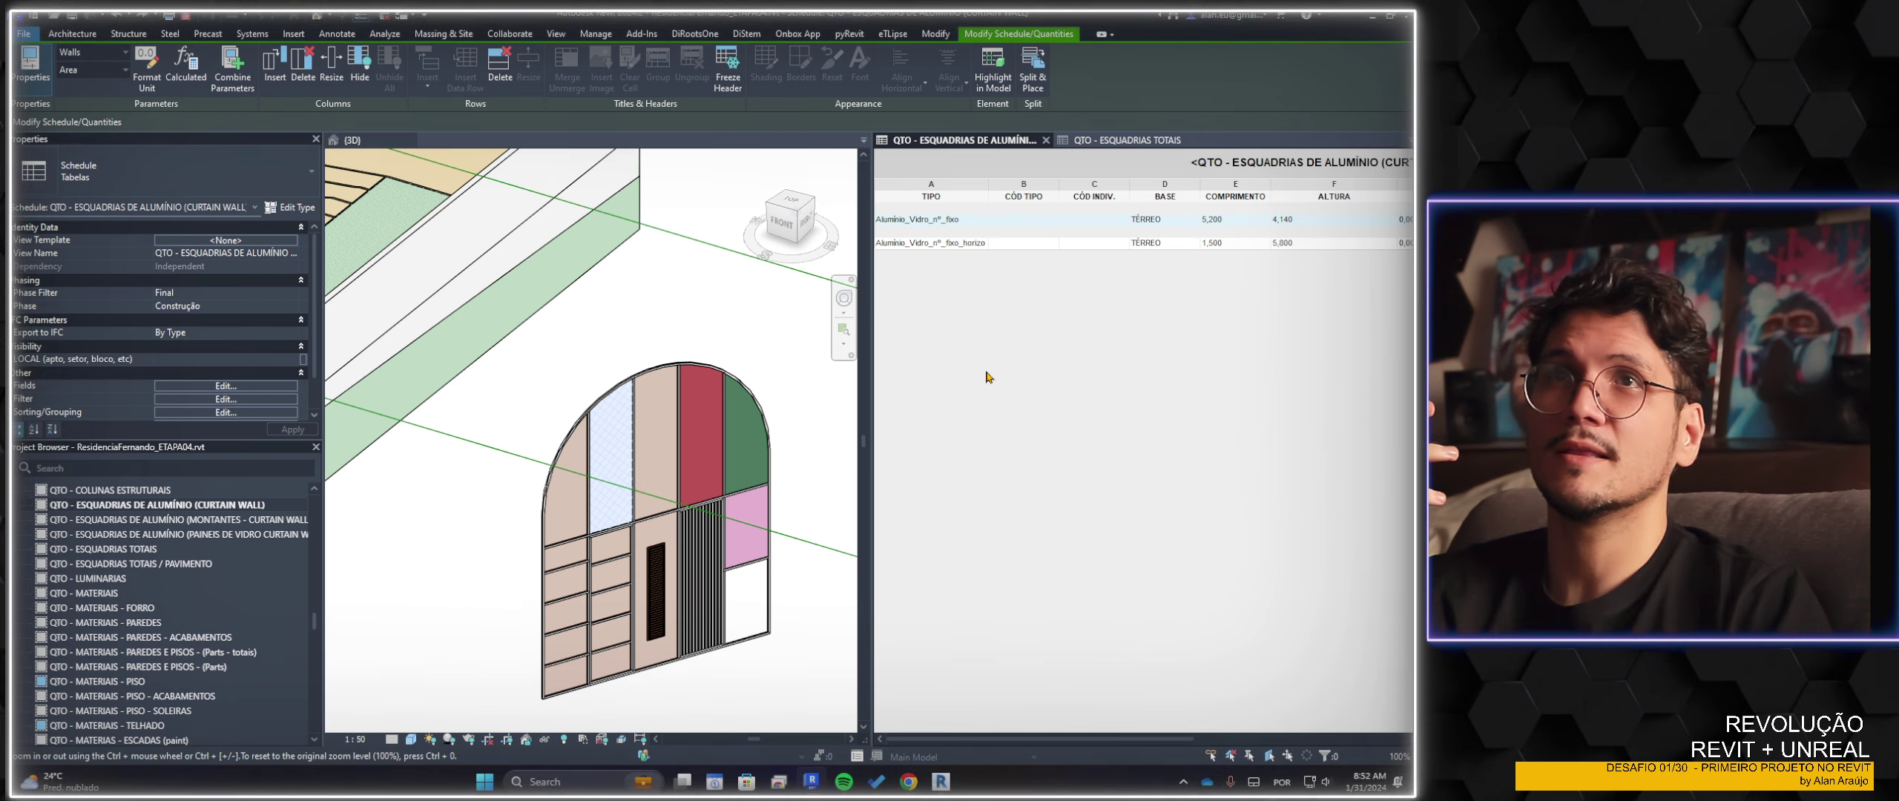
click(487, 537)
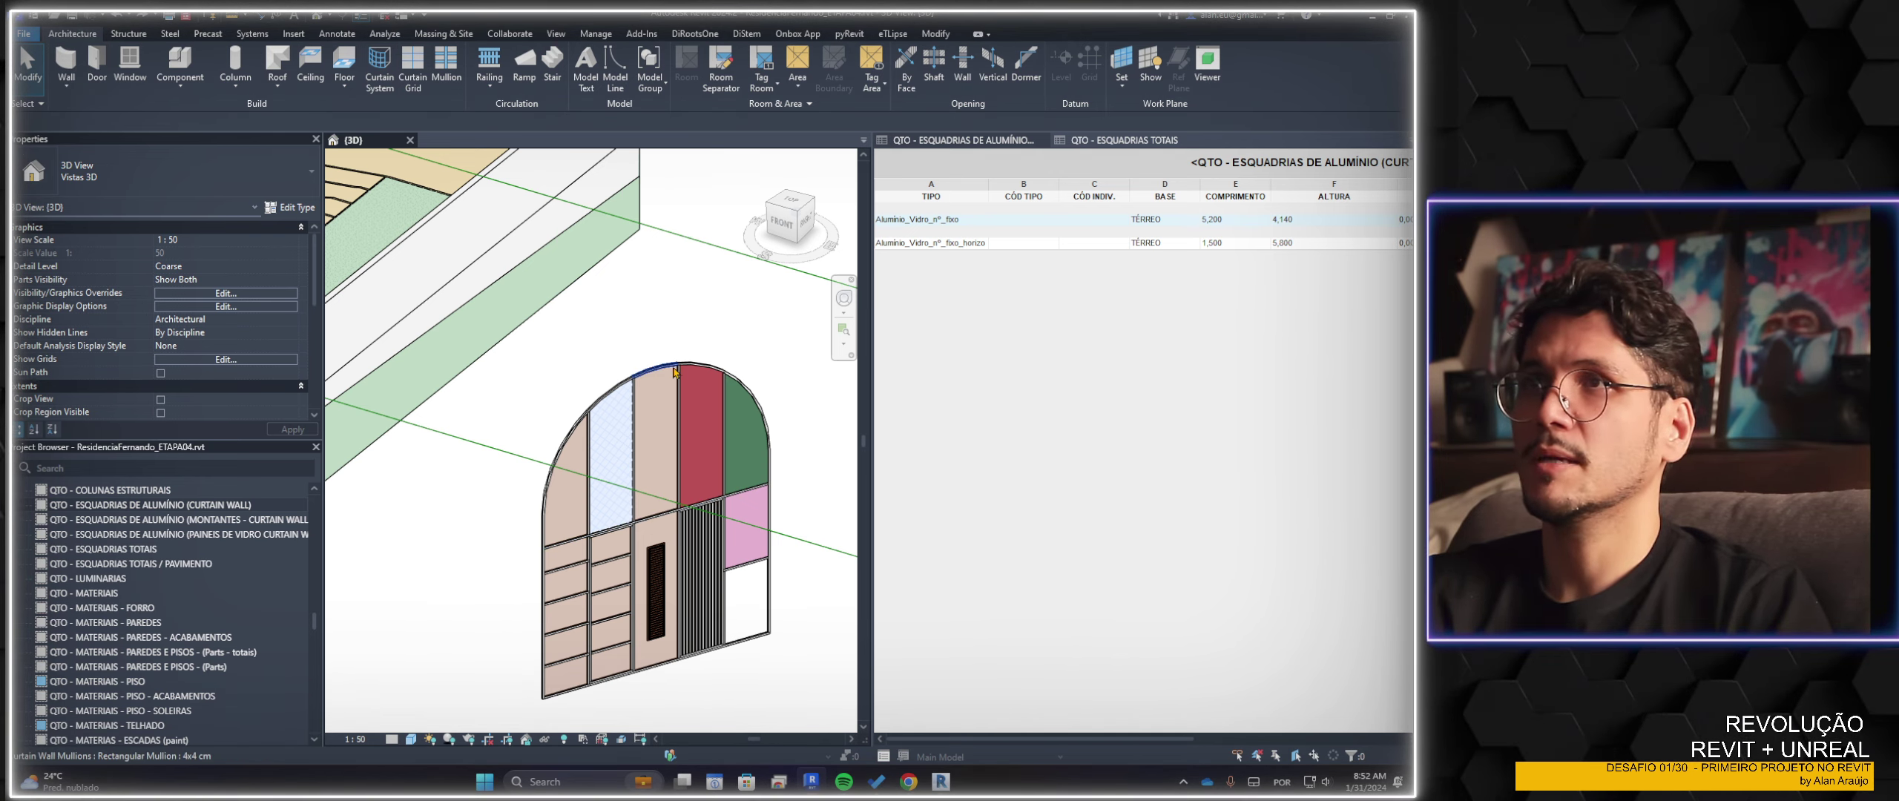
click(742, 394)
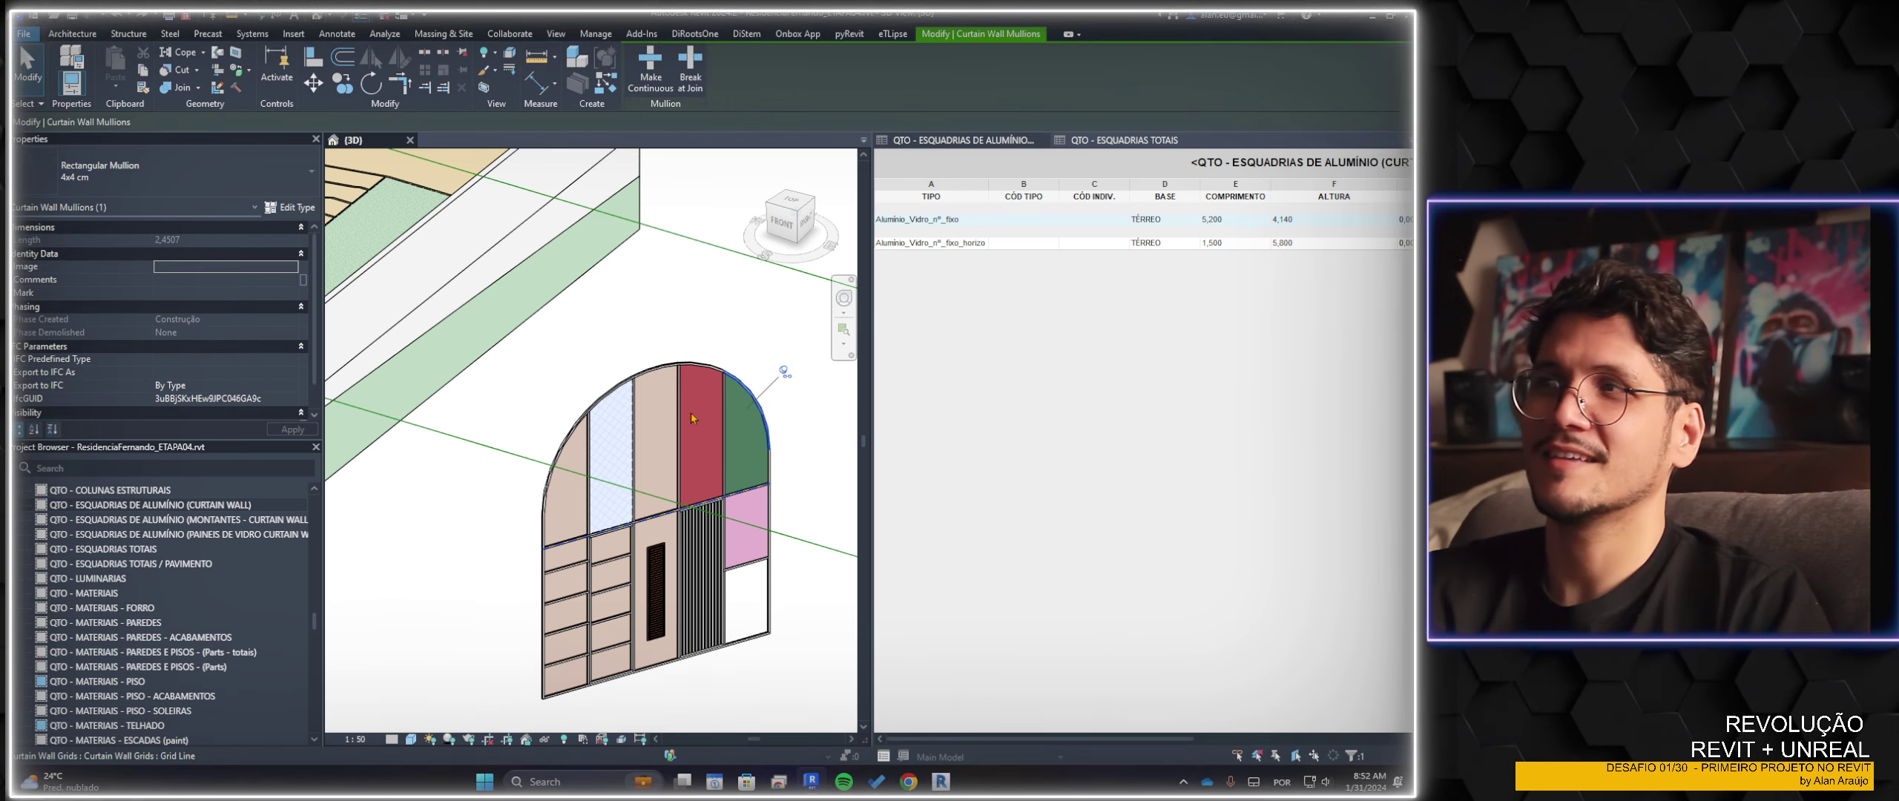
scroll(500, 481, down, 1)
scroll(501, 480, down, 2)
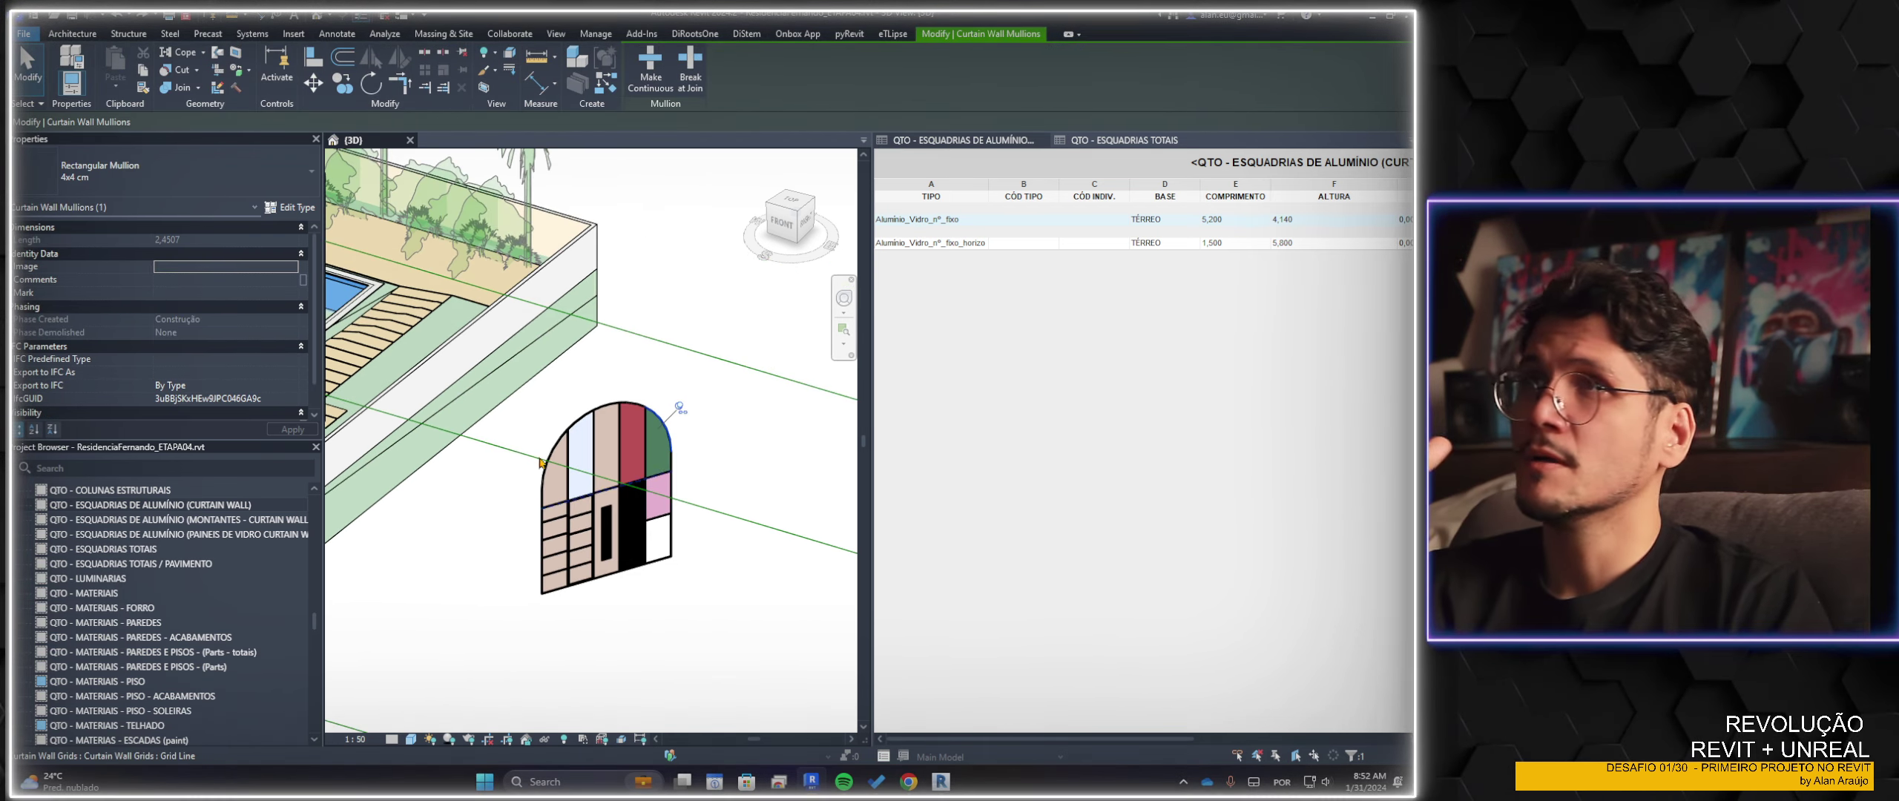
scroll(501, 481, down, 2)
middle_drag(500, 480, 717, 480)
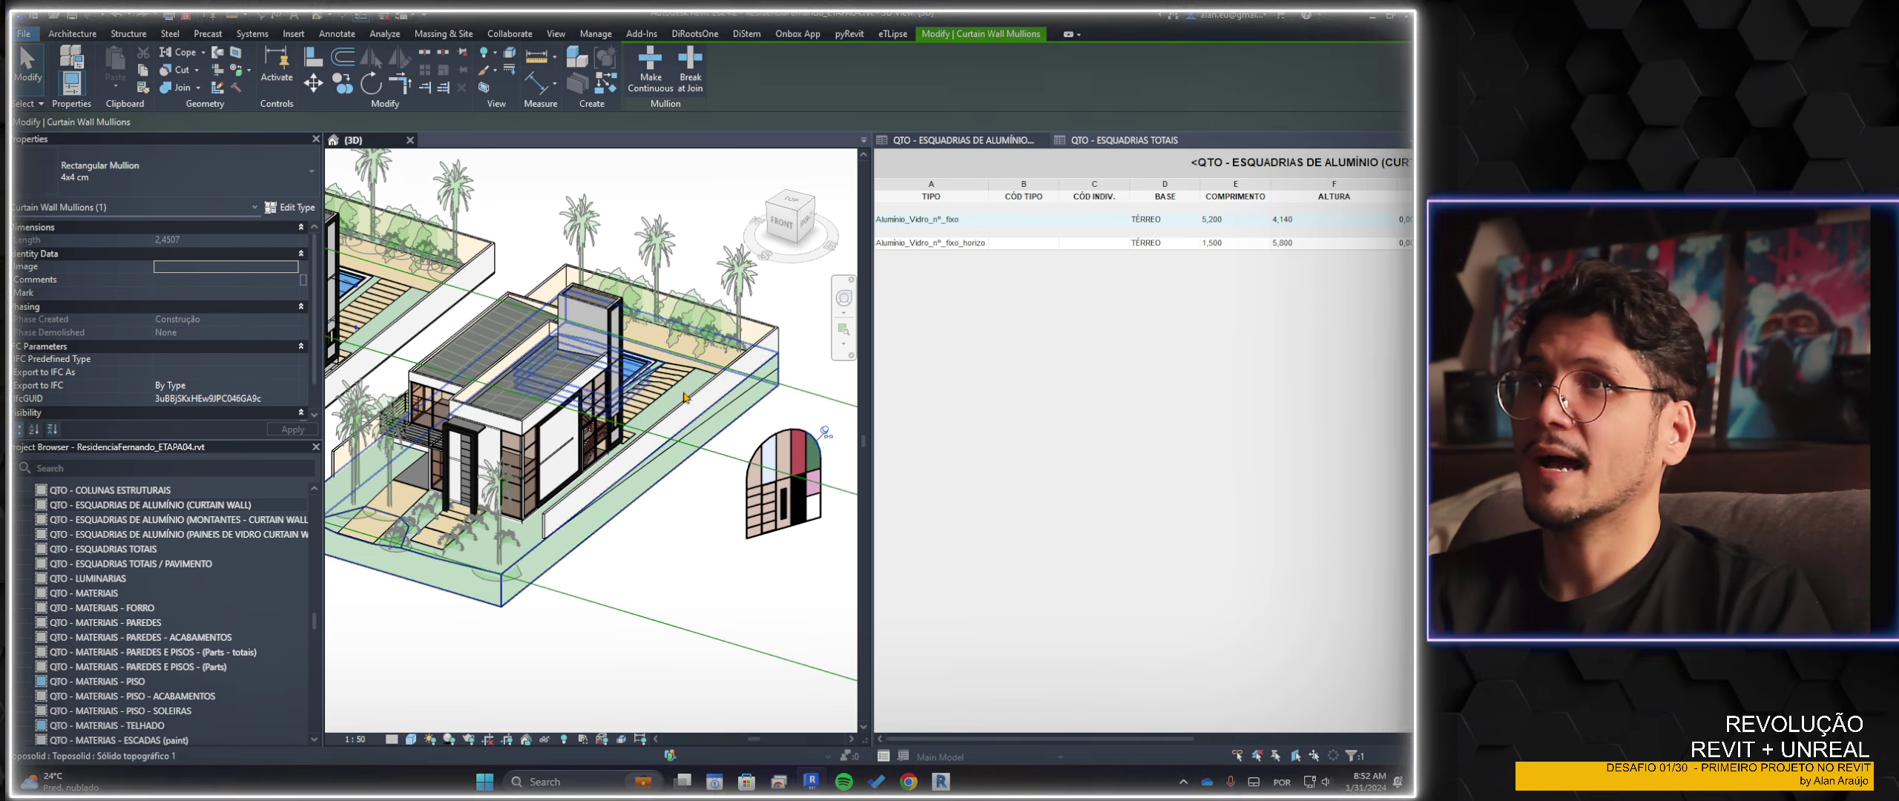
click(684, 397)
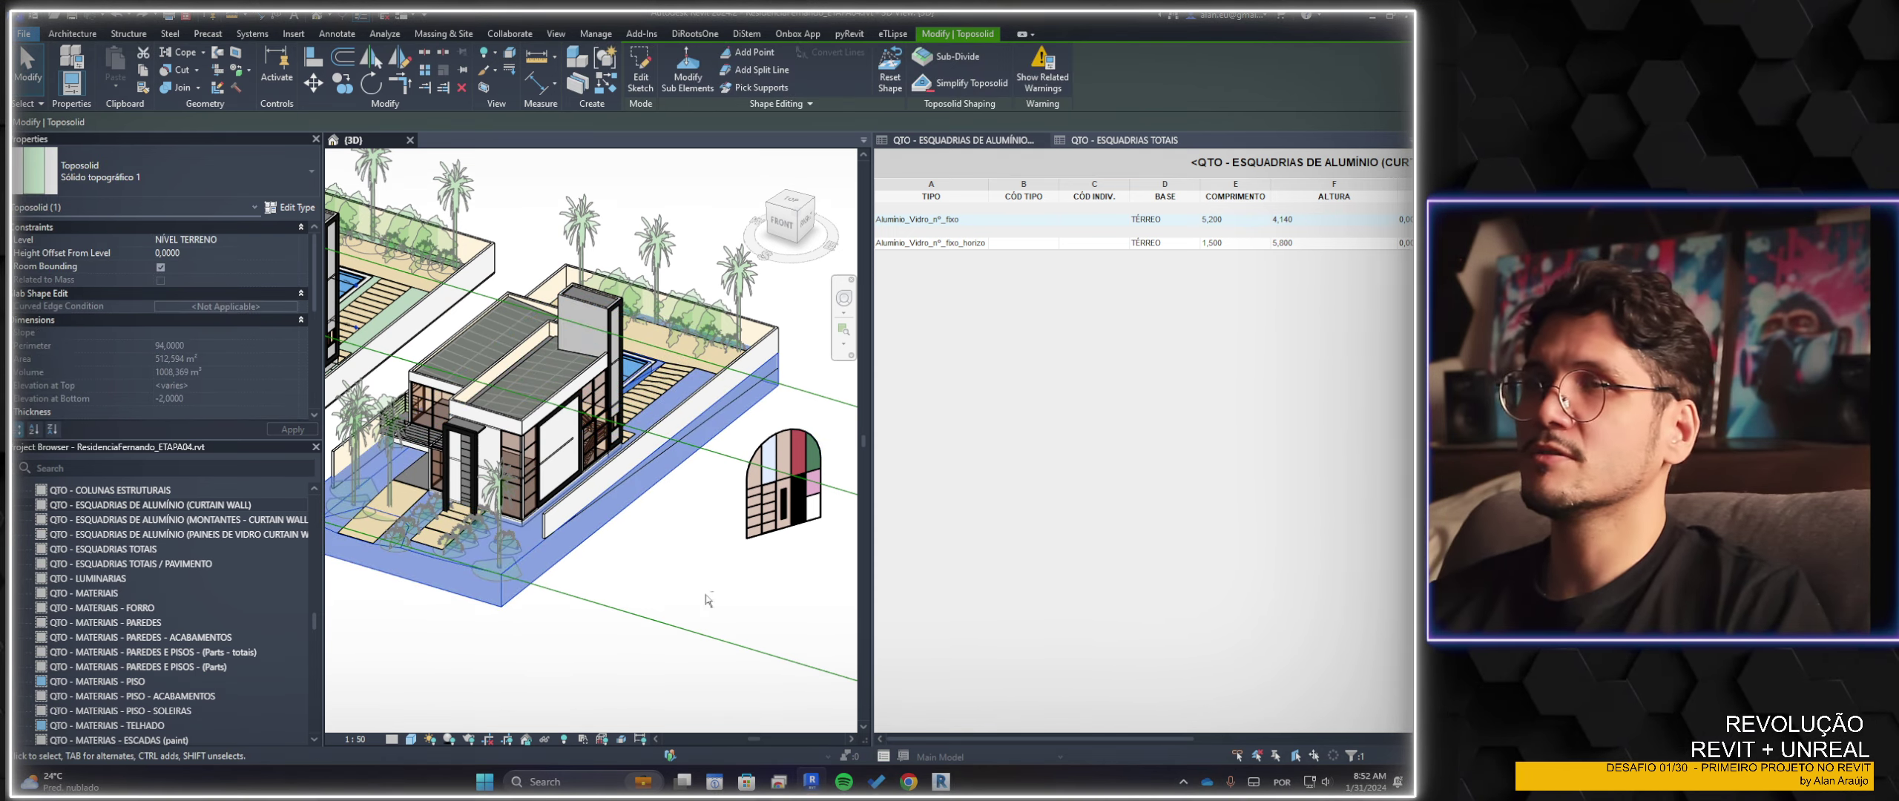
shift+middle_drag(708, 599, 683, 598)
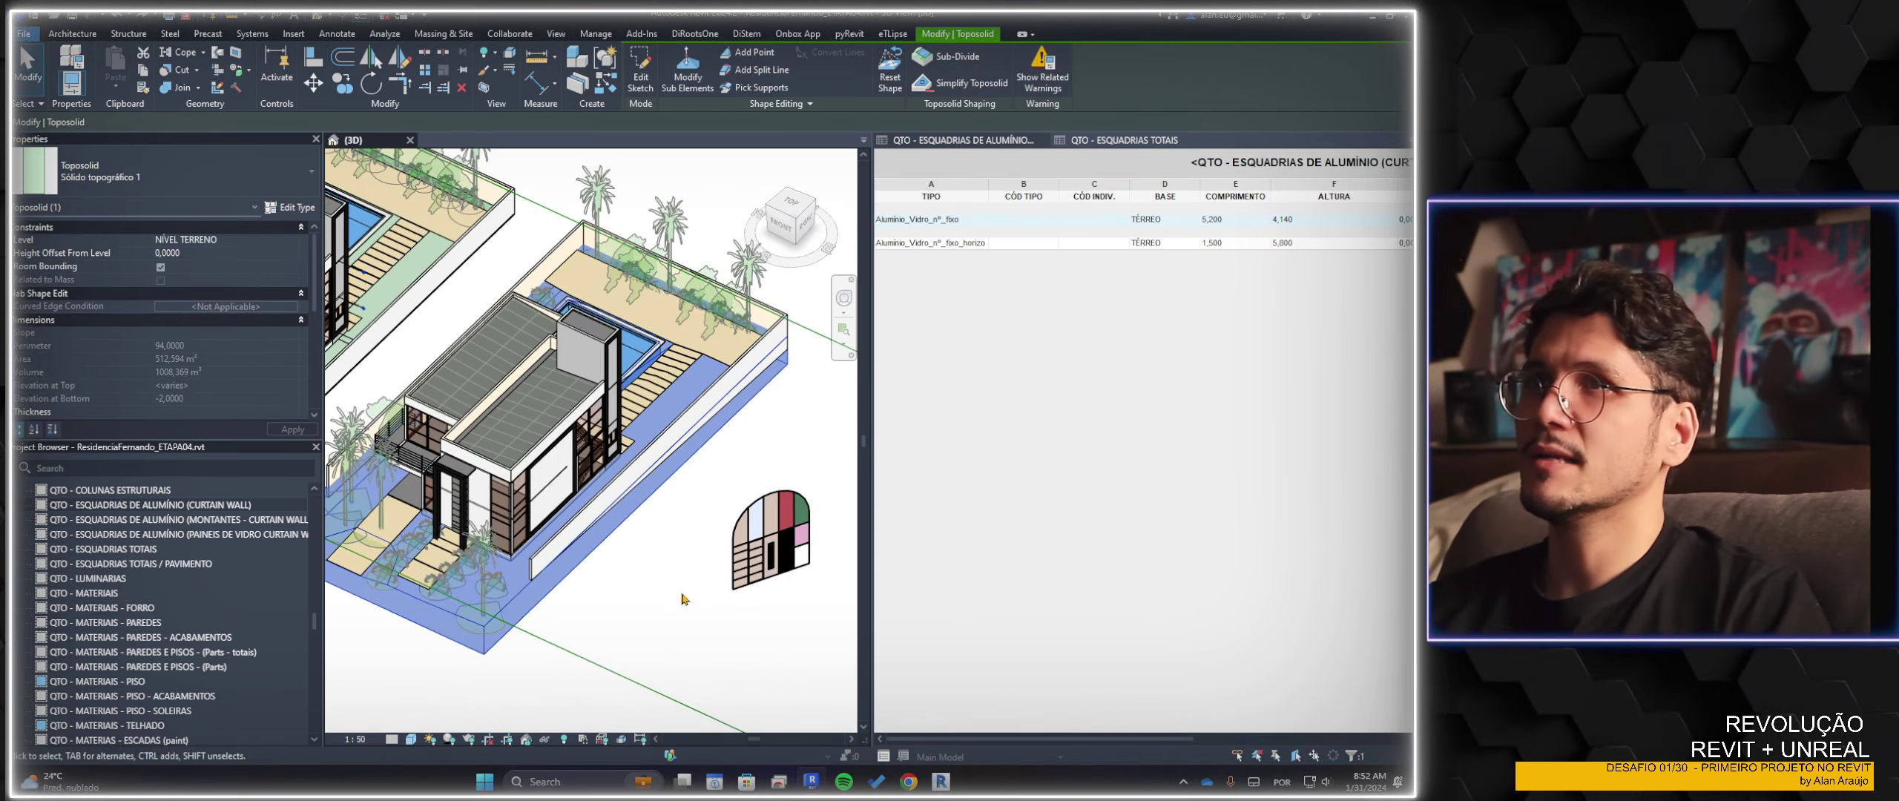
click(684, 598)
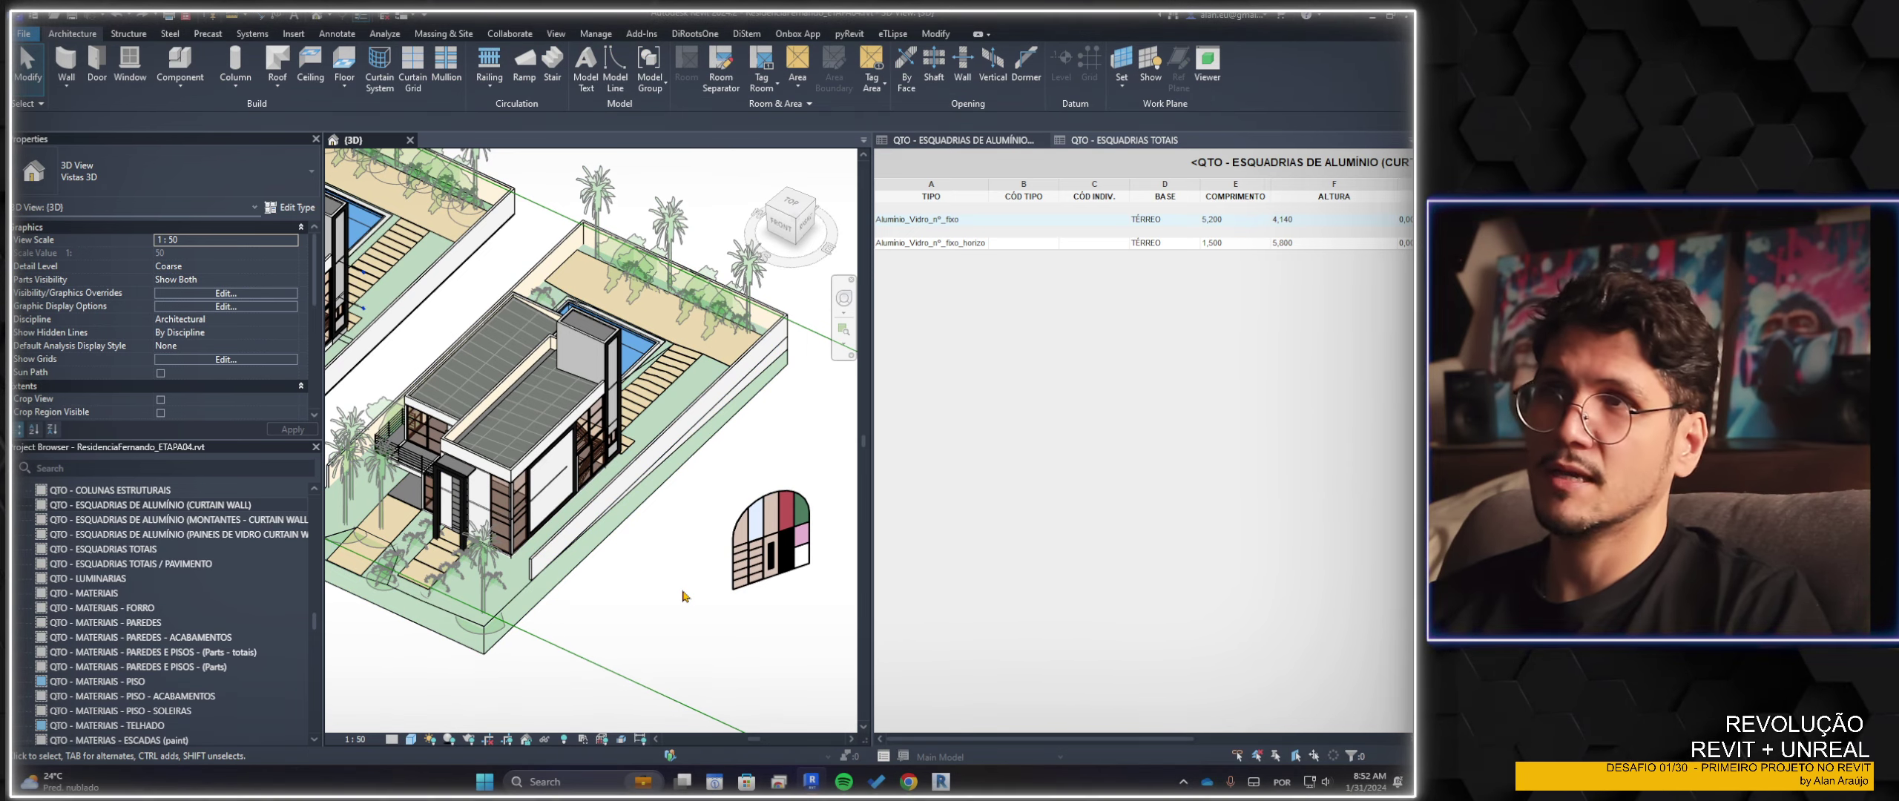
Select the façade's slatted curtain wall, then pick the TÉRREO floor plan in the Project Browser
scroll(520, 534, up, 3)
scroll(512, 523, up, 2)
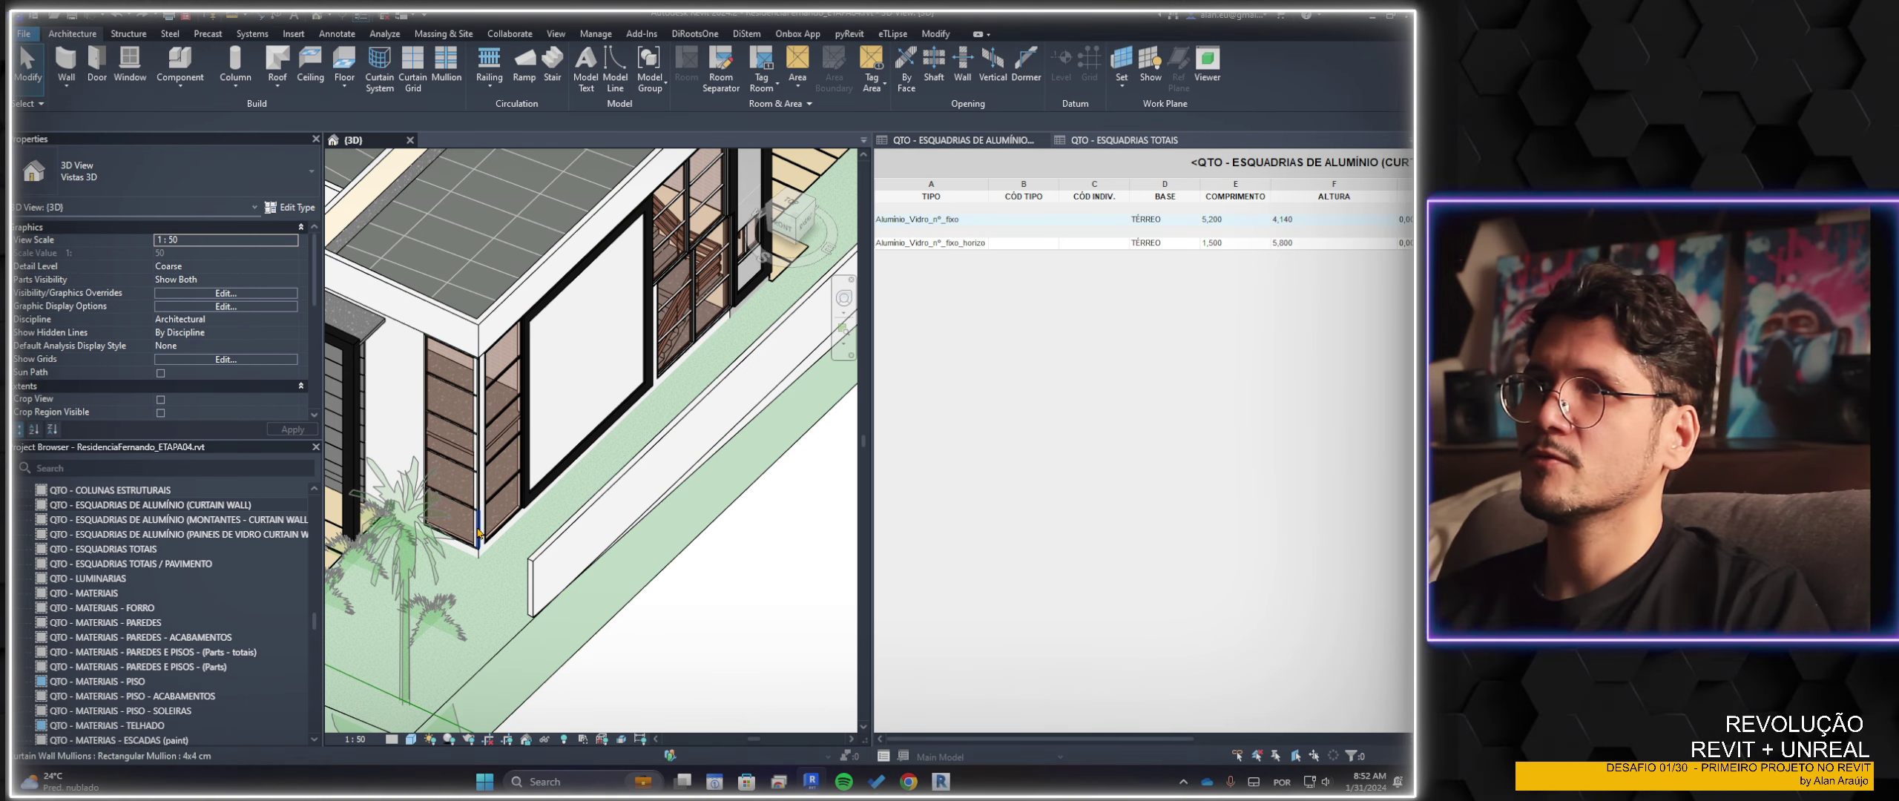
scroll(487, 381, up, 3)
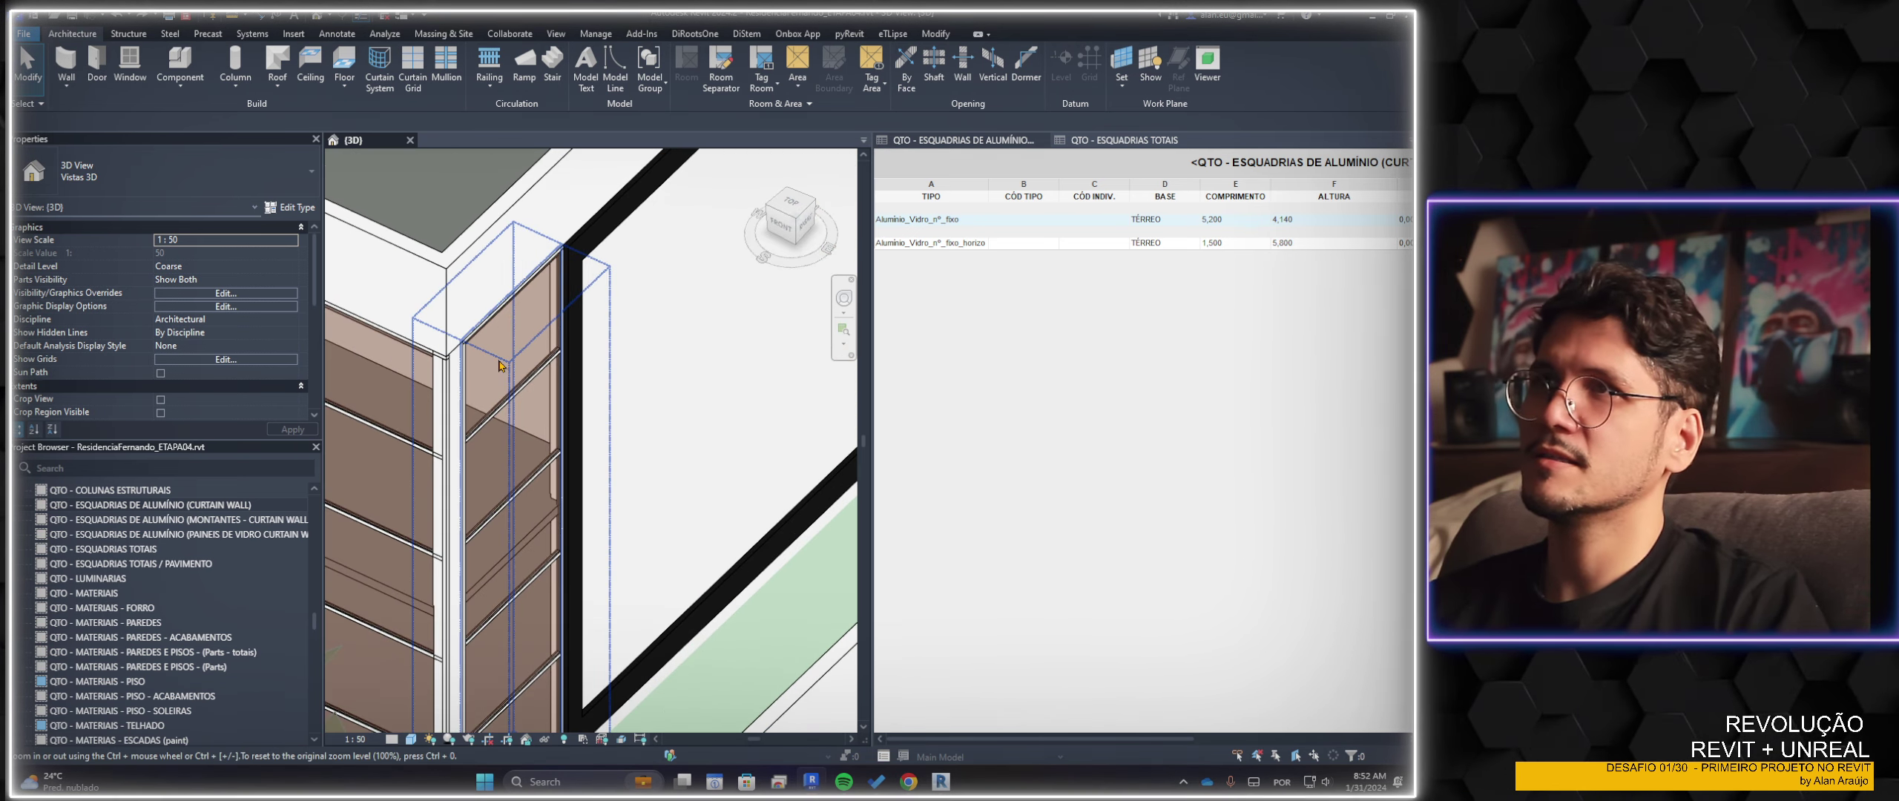
click(463, 499)
shift+middle_drag(463, 499, 519, 445)
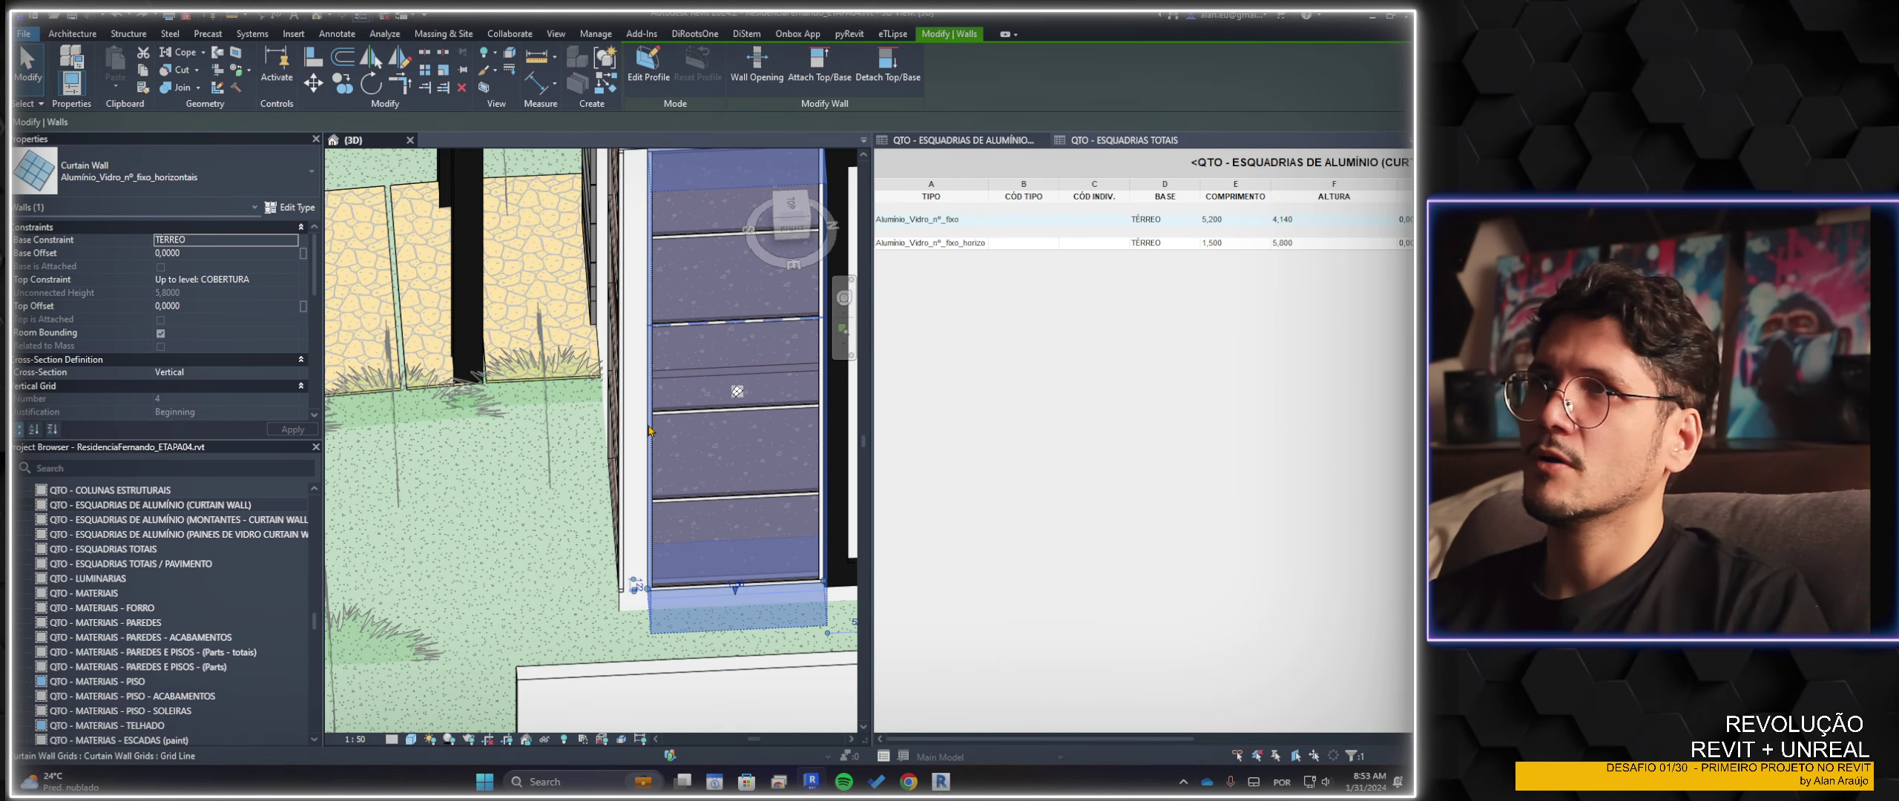
scroll(247, 620, up, 10)
scroll(248, 620, up, 10)
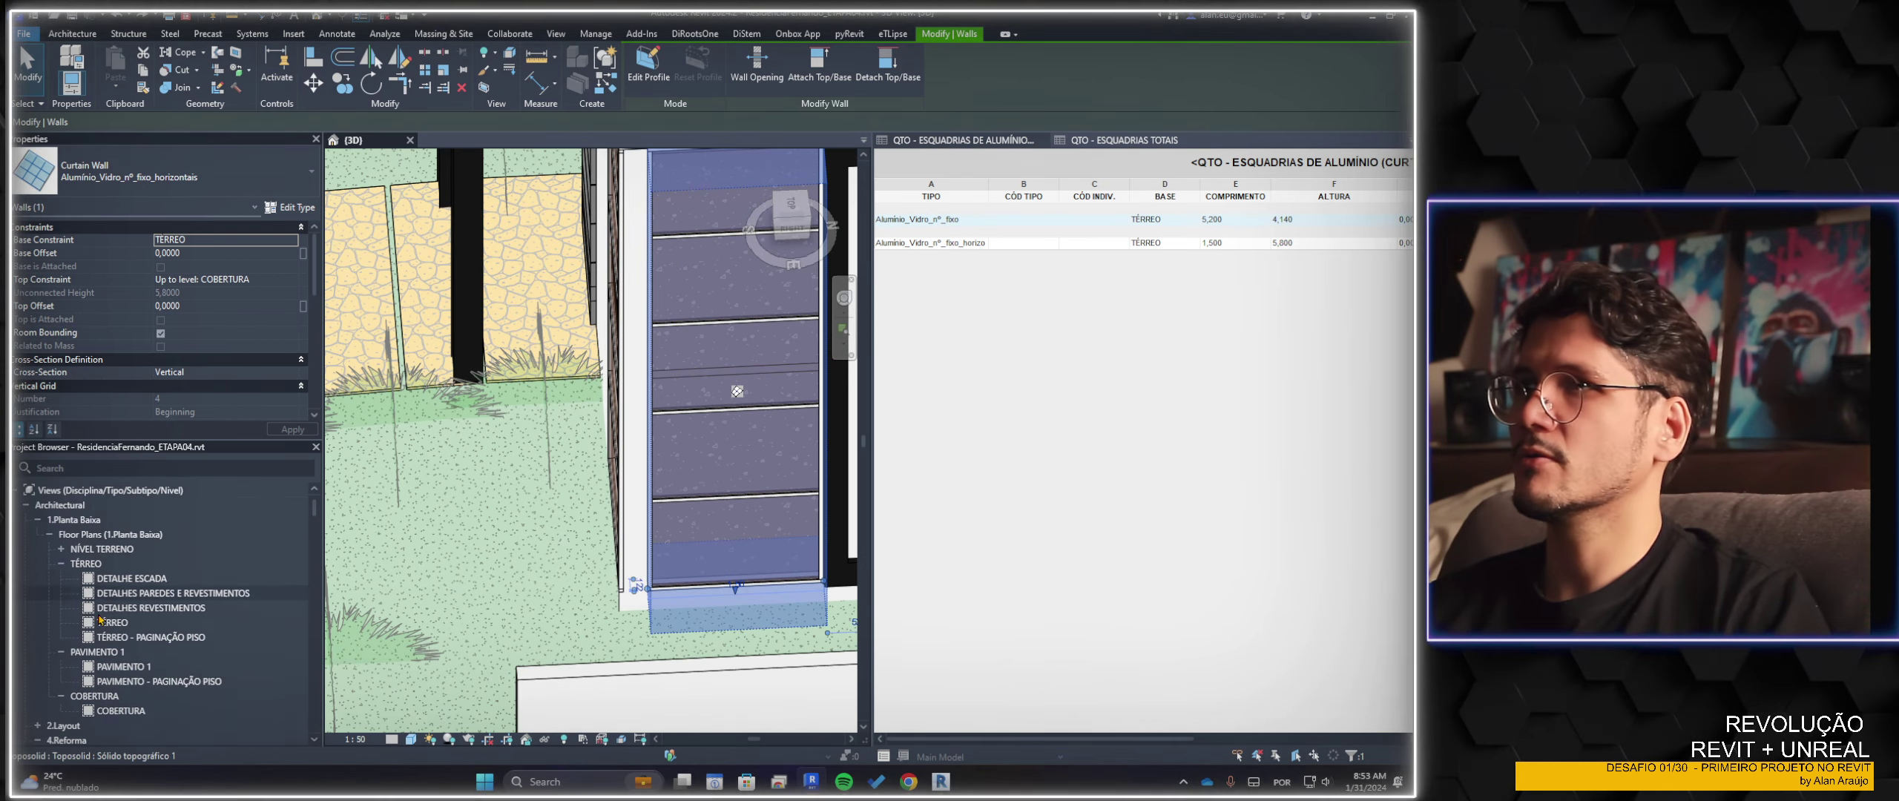
click(175, 623)
double_click(175, 623)
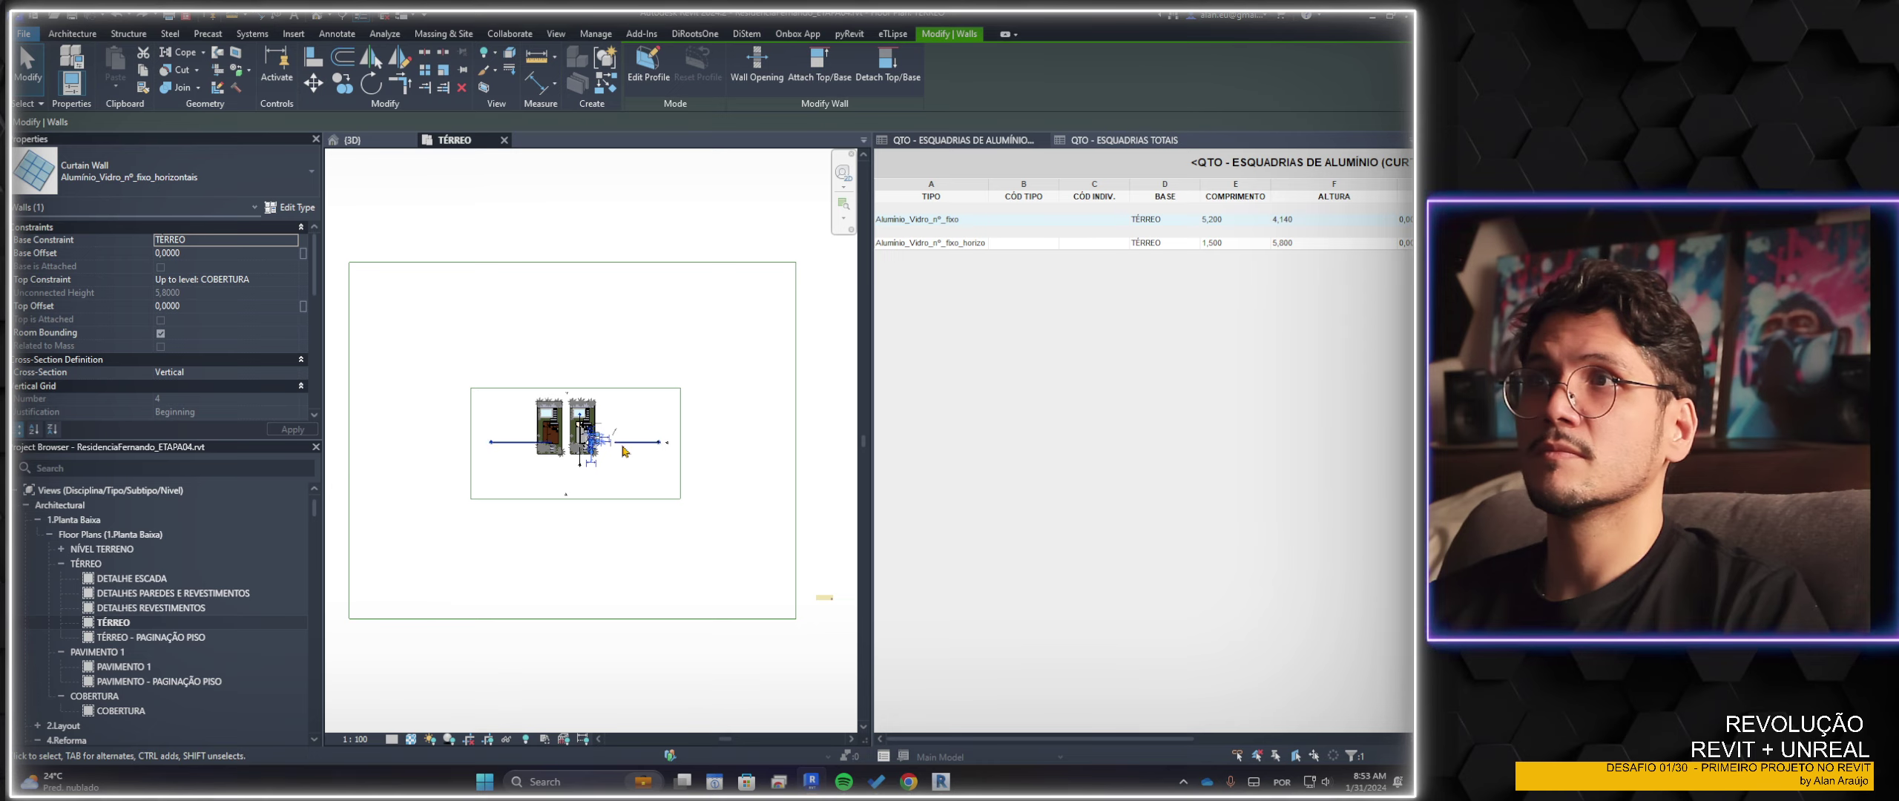
scroll(517, 450, up, 5)
scroll(517, 451, up, 4)
scroll(517, 450, up, 2)
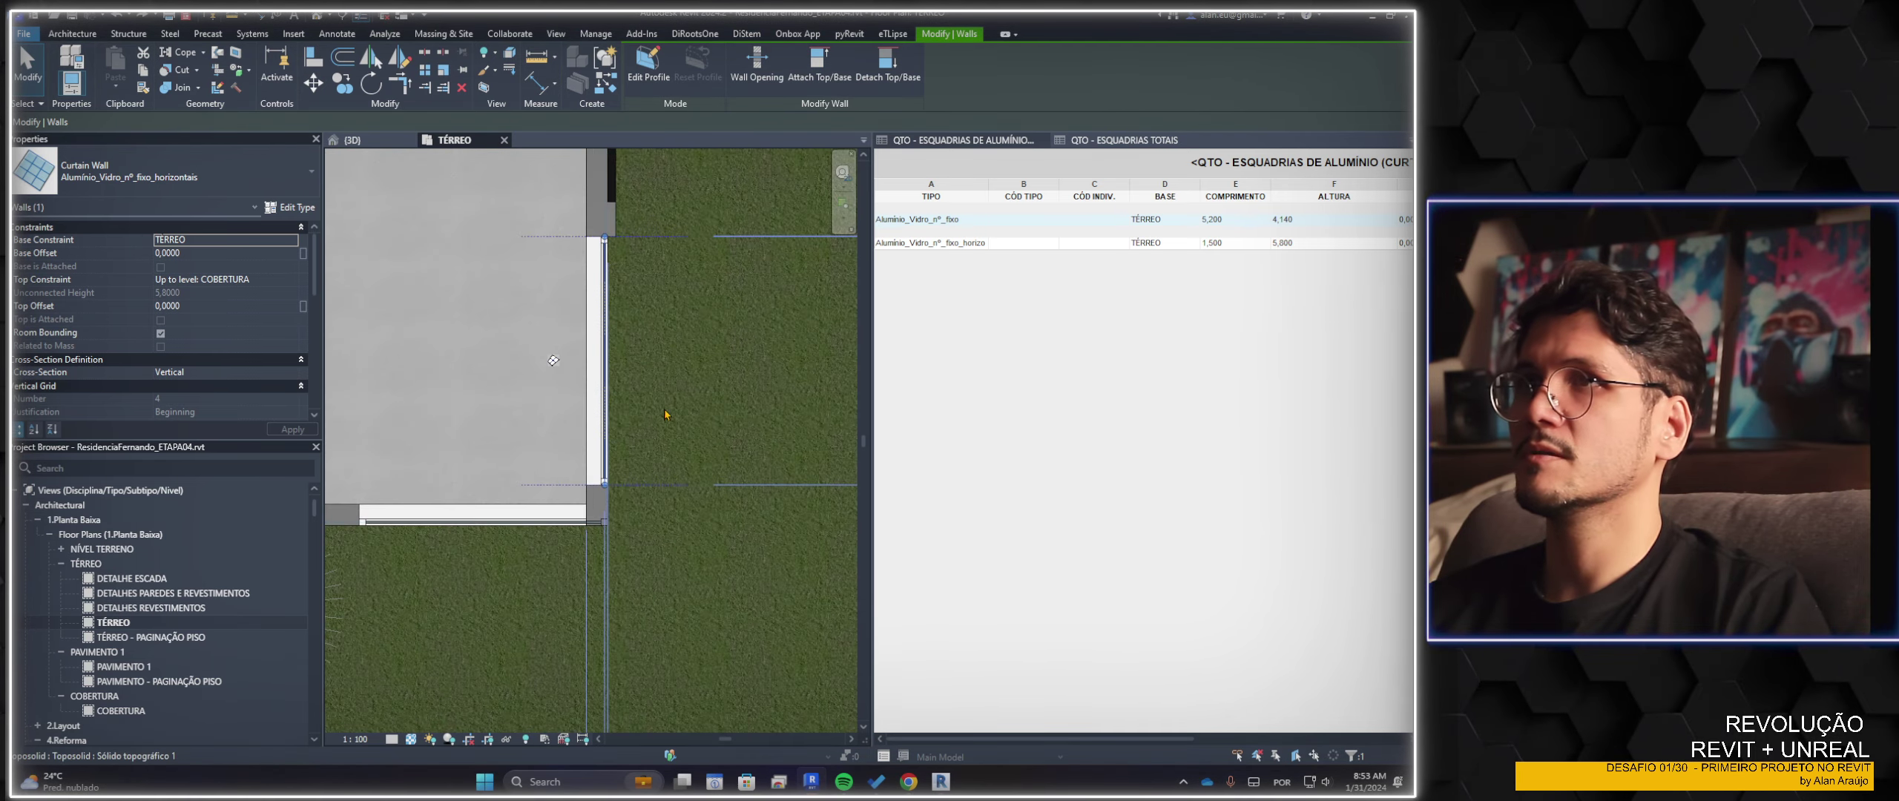
scroll(616, 508, up, 2)
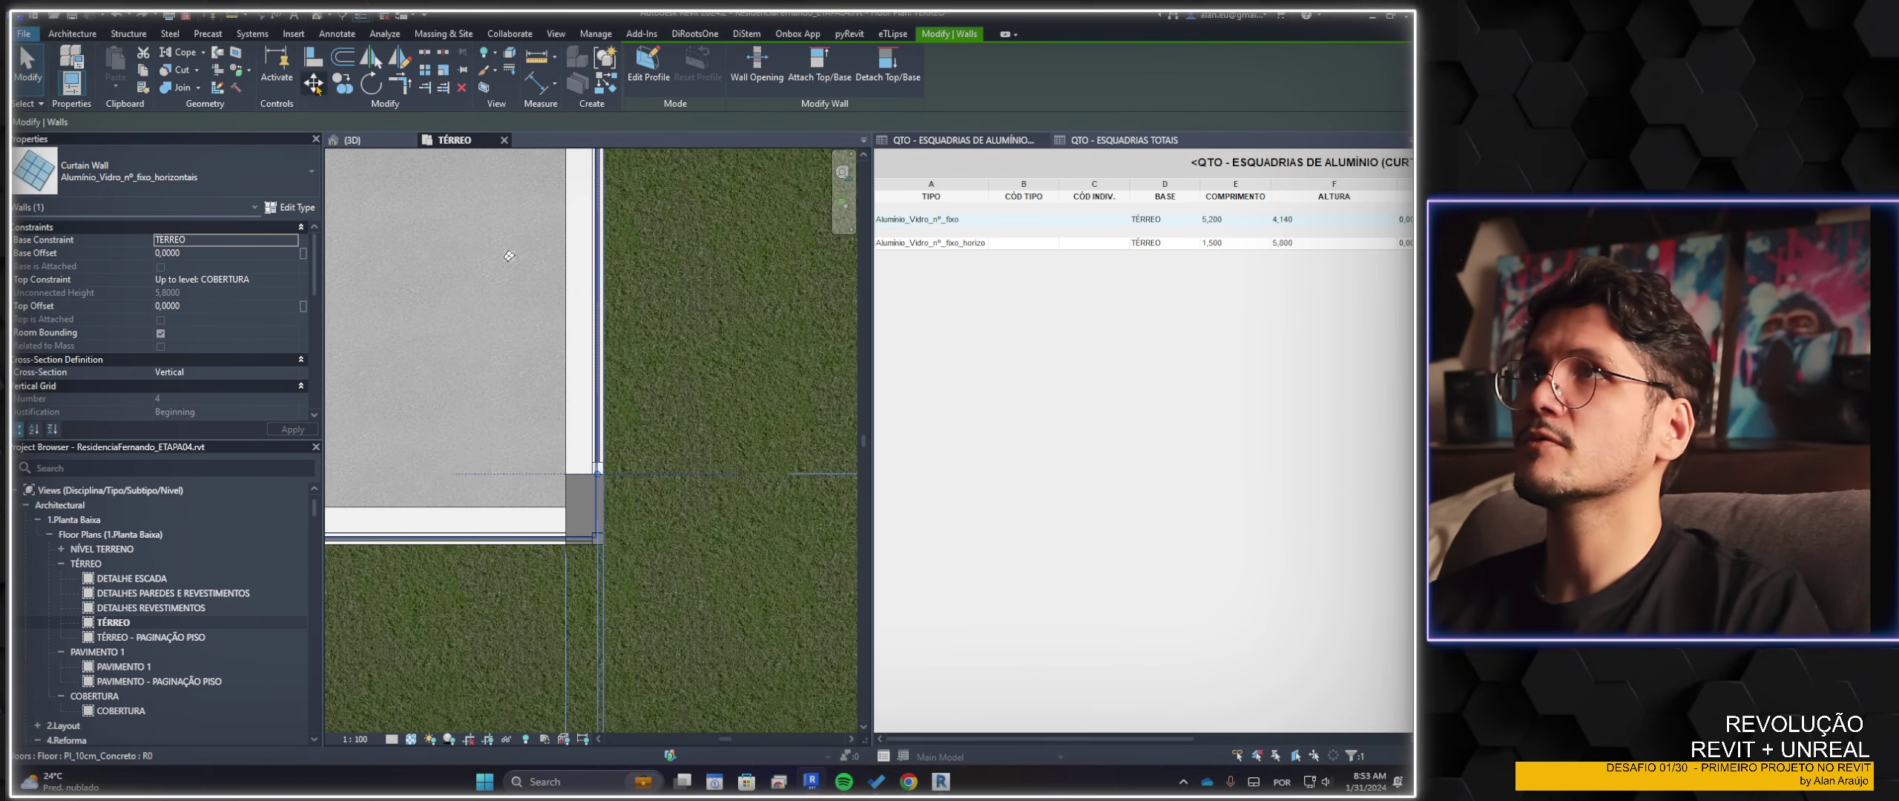
key(m)
key(v)
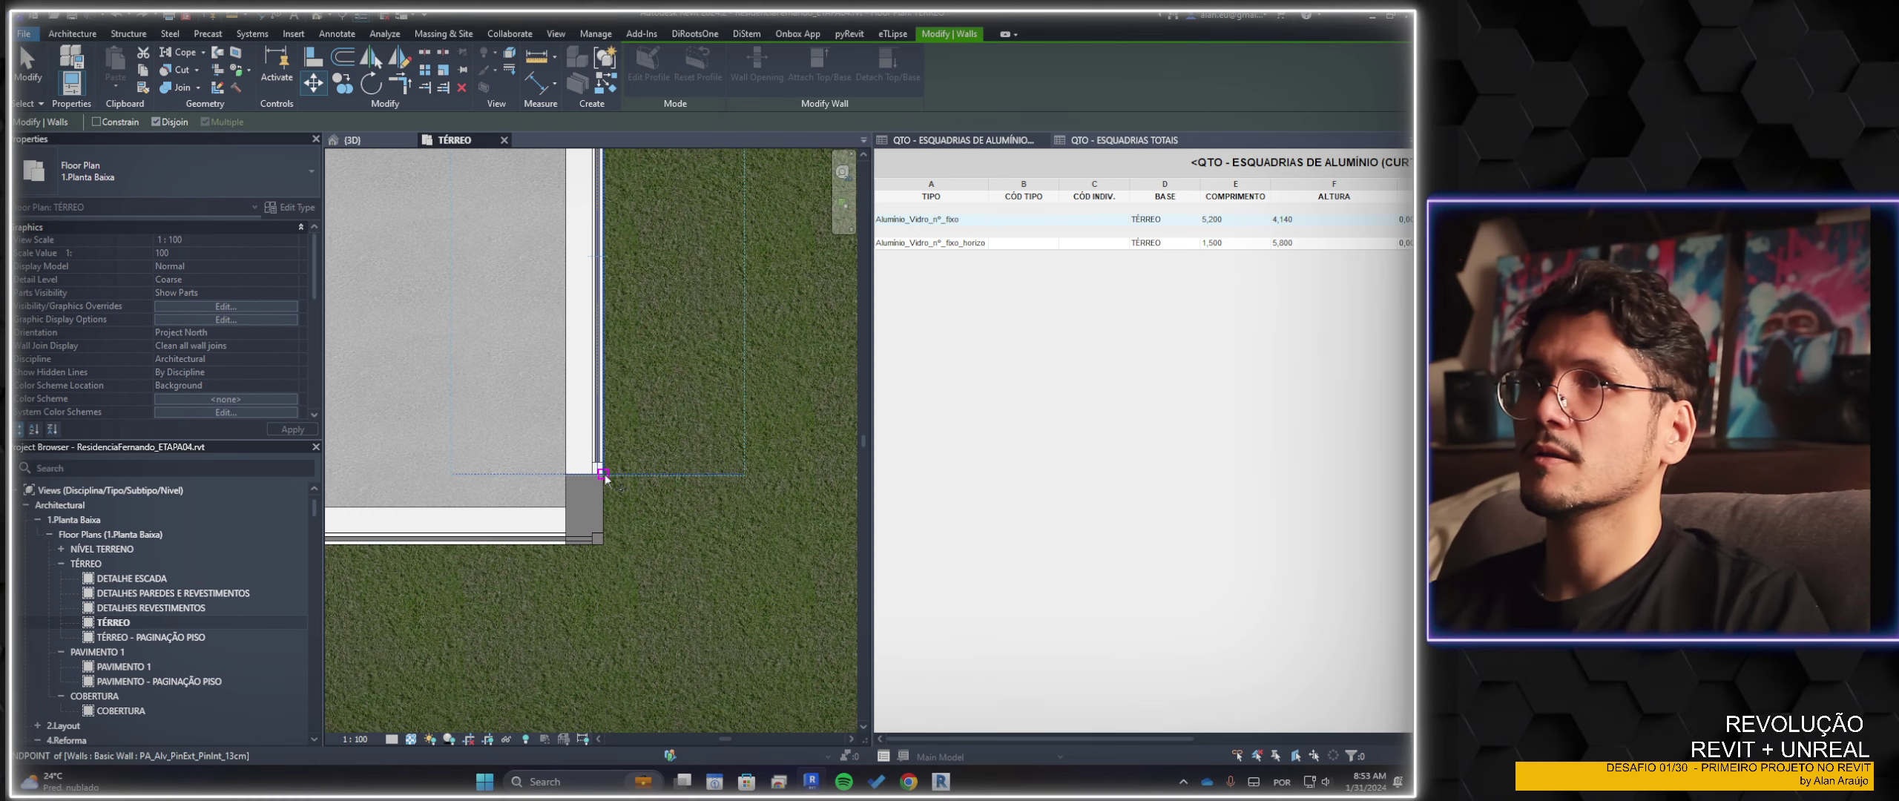
click(603, 538)
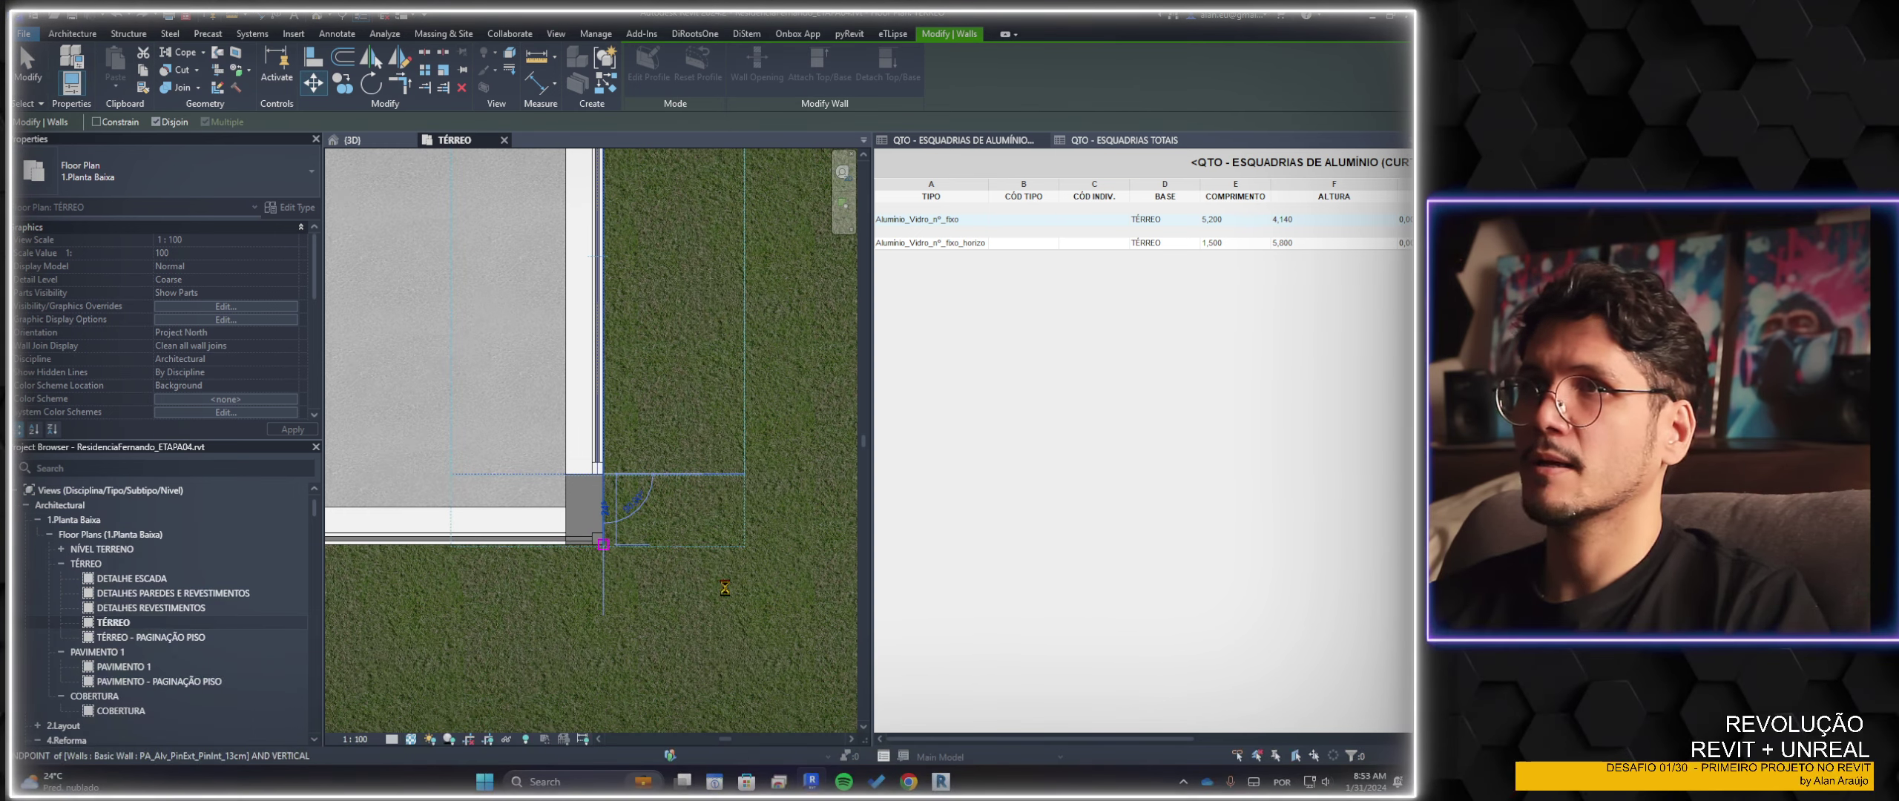
key(Escape)
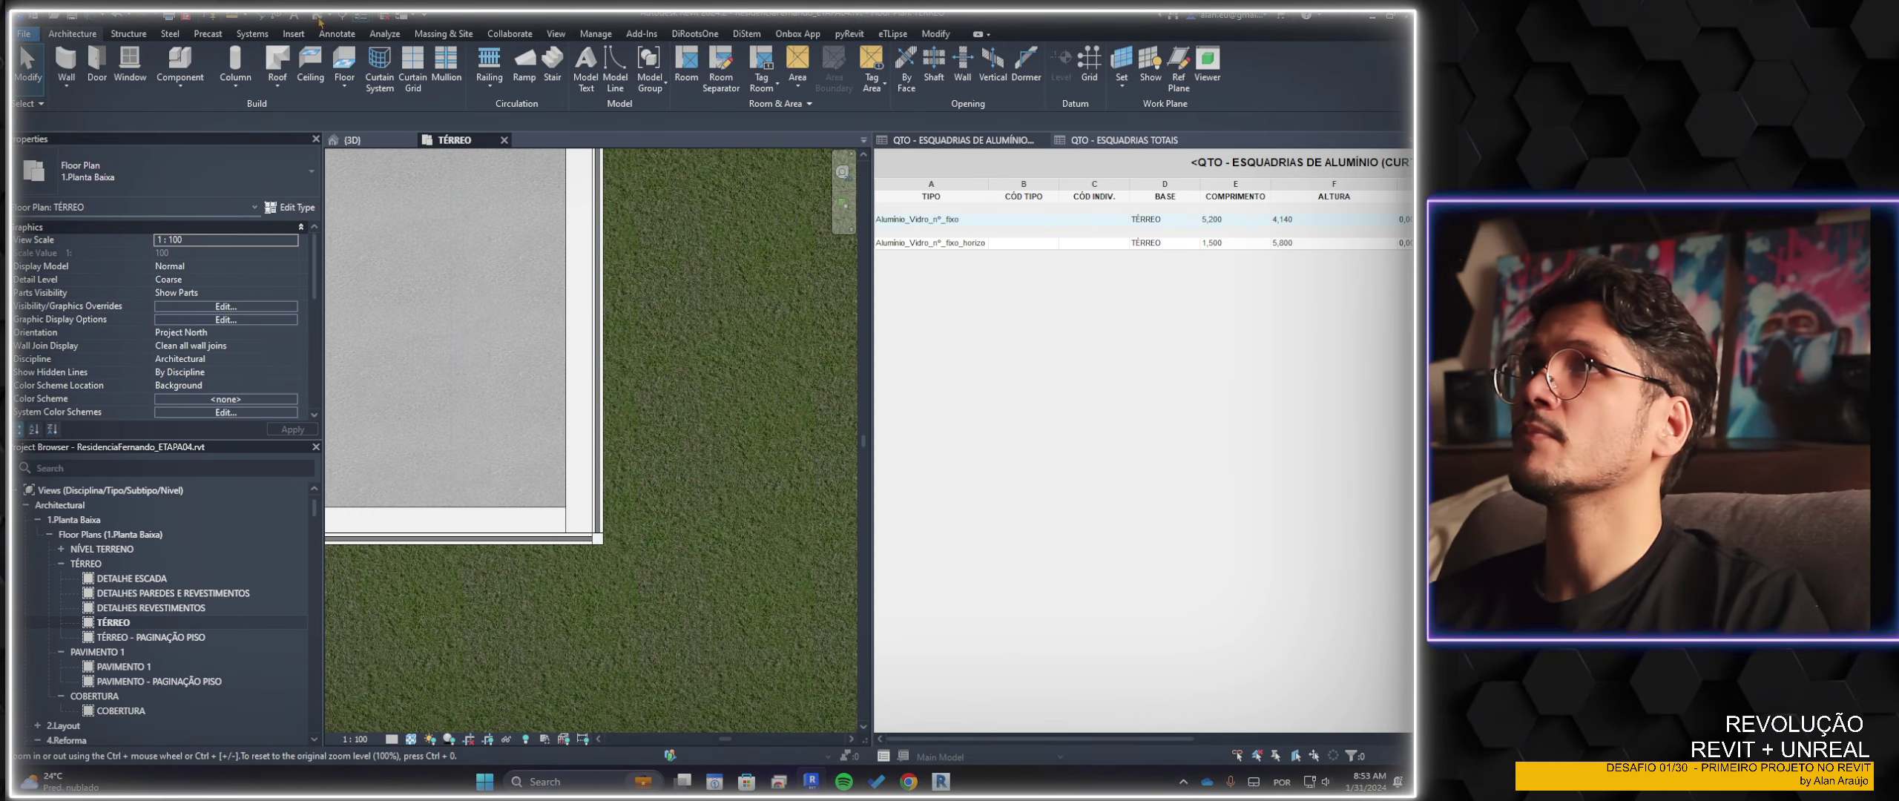
click(353, 139)
mouse_move(668, 482)
shift+middle_down()
mouse_move(759, 568)
mouse_move(531, 492)
mouse_move(637, 572)
shift+middle_up()
scroll(531, 492, up, 4)
scroll(531, 492, down, 5)
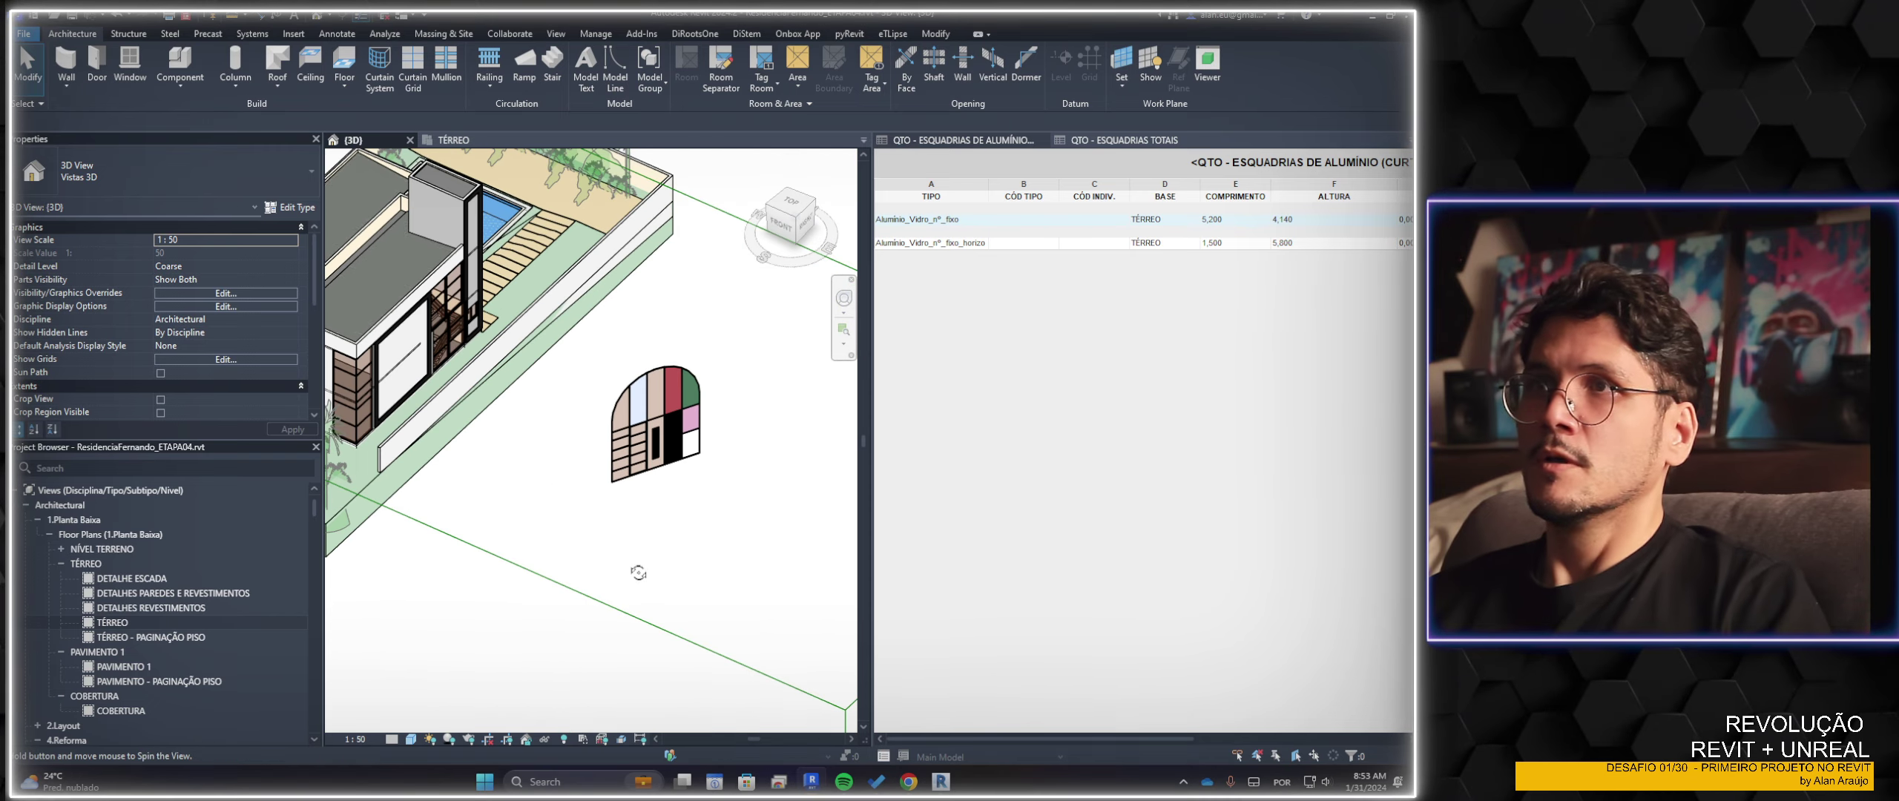
double_click(113, 622)
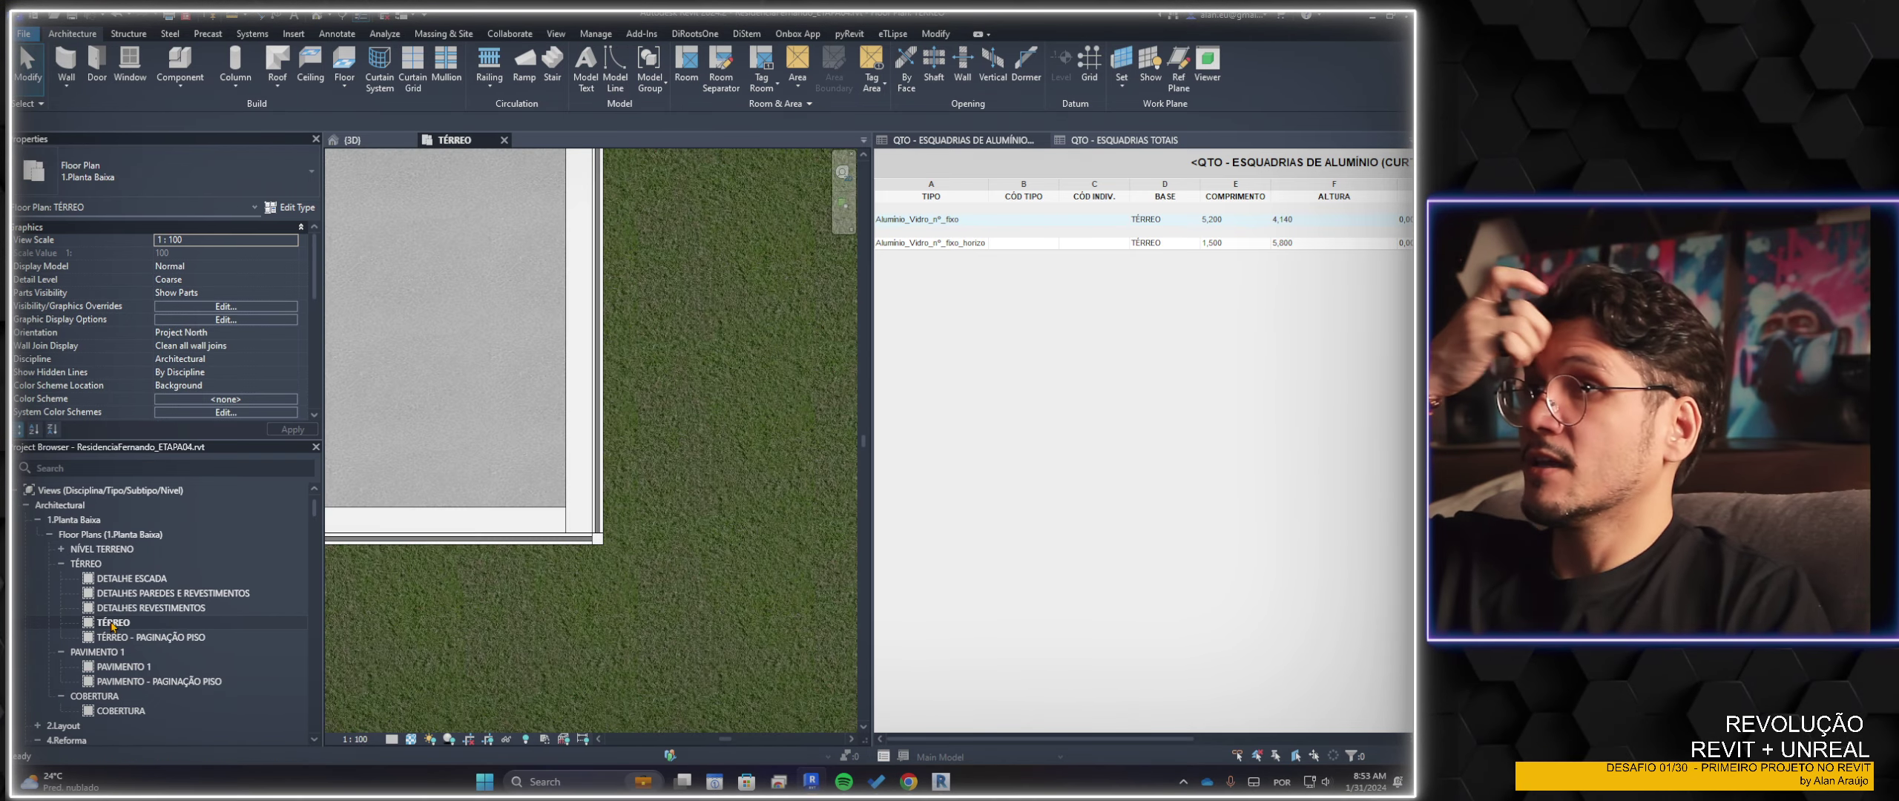
scroll(661, 508, down, 3)
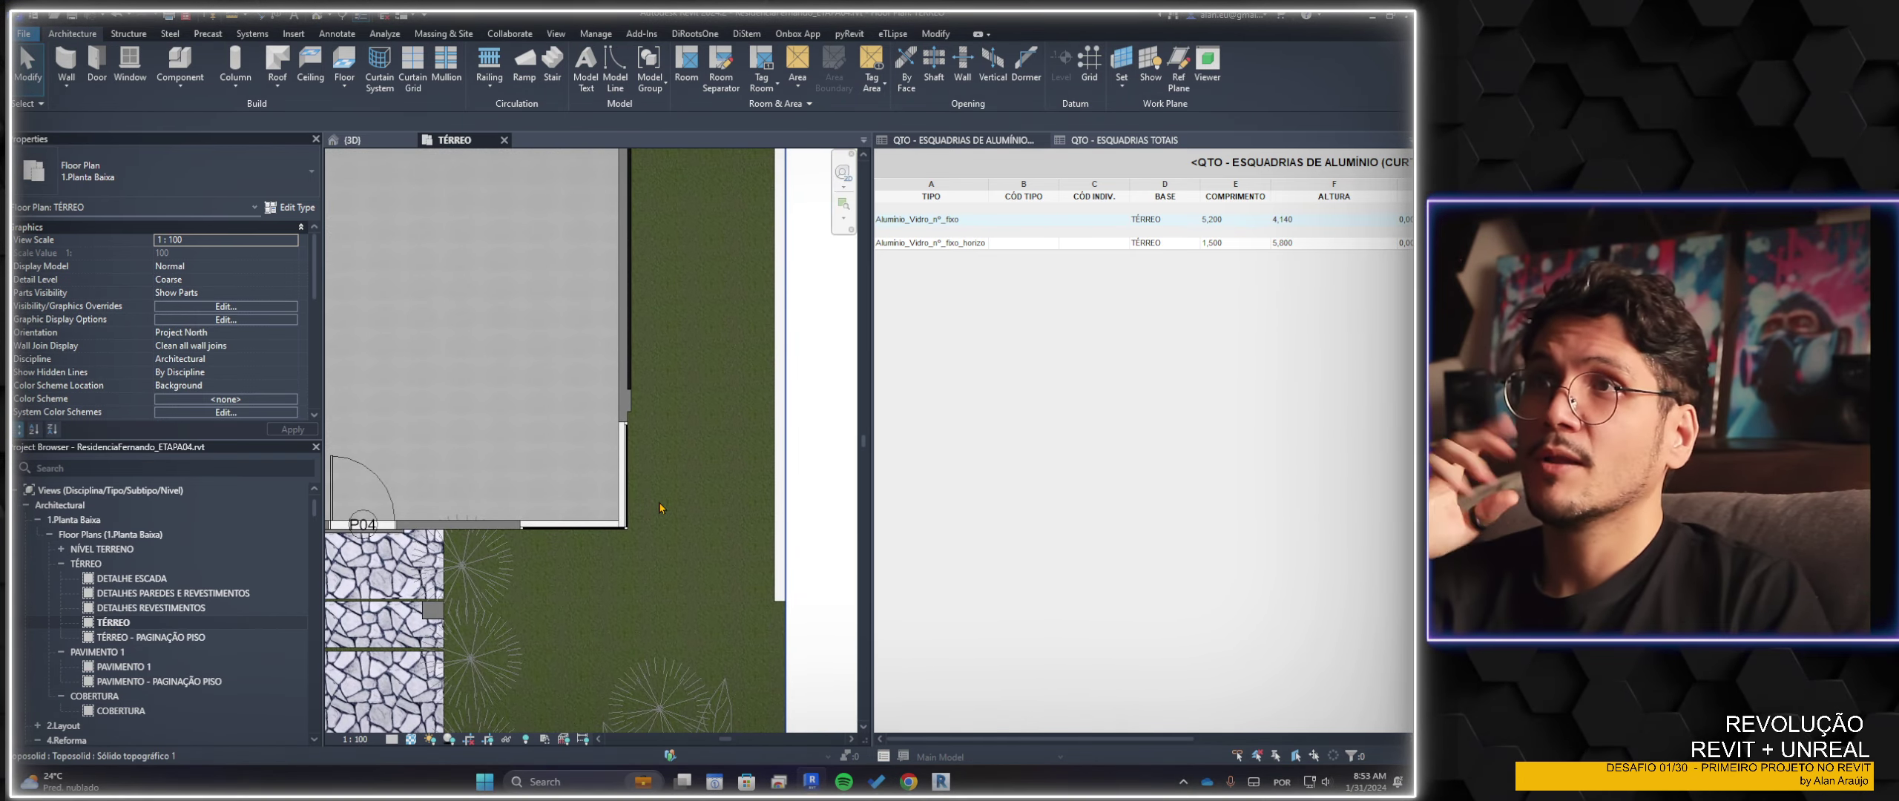
scroll(632, 441, up, 3)
click(630, 406)
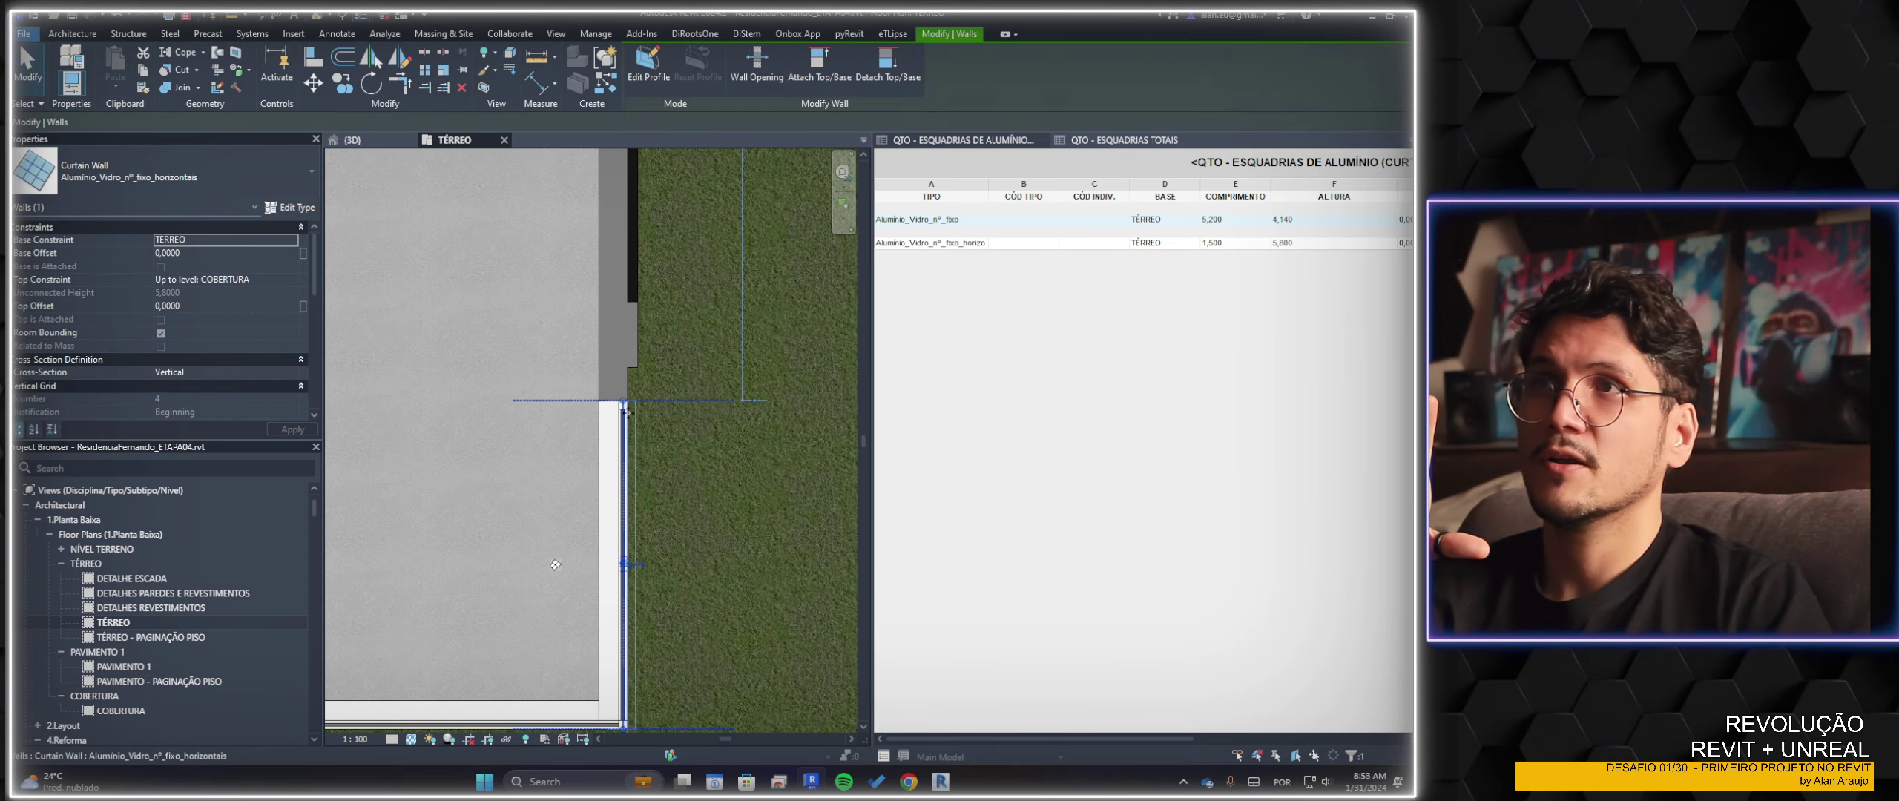
drag(625, 406, 623, 366)
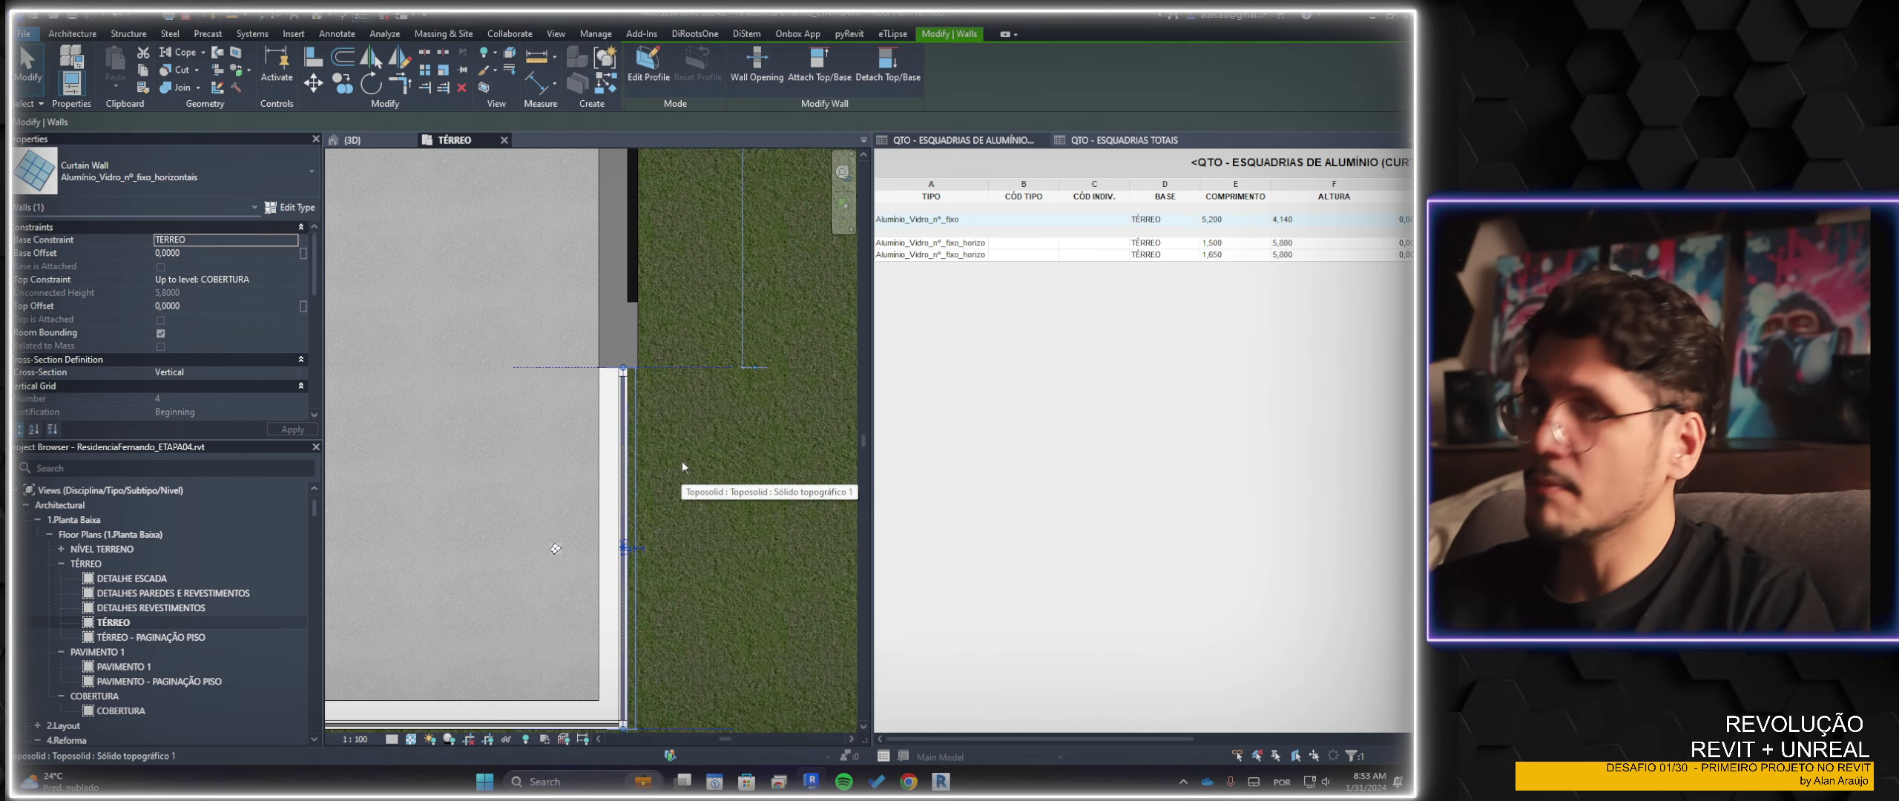
key(ctrl+z)
click(633, 389)
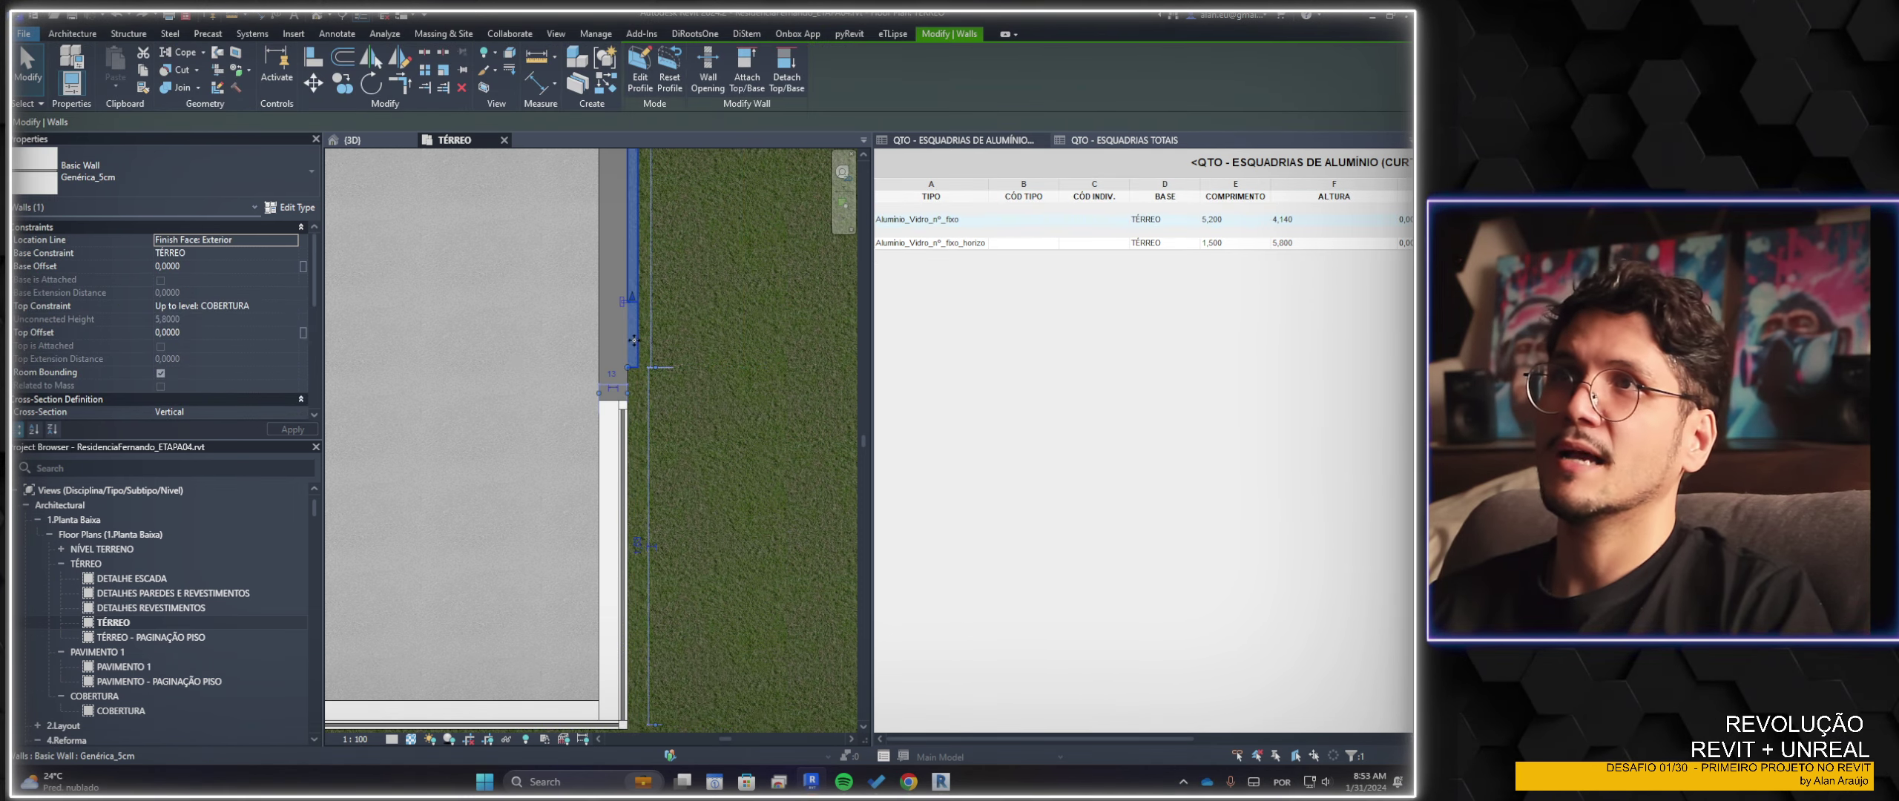
key(Escape)
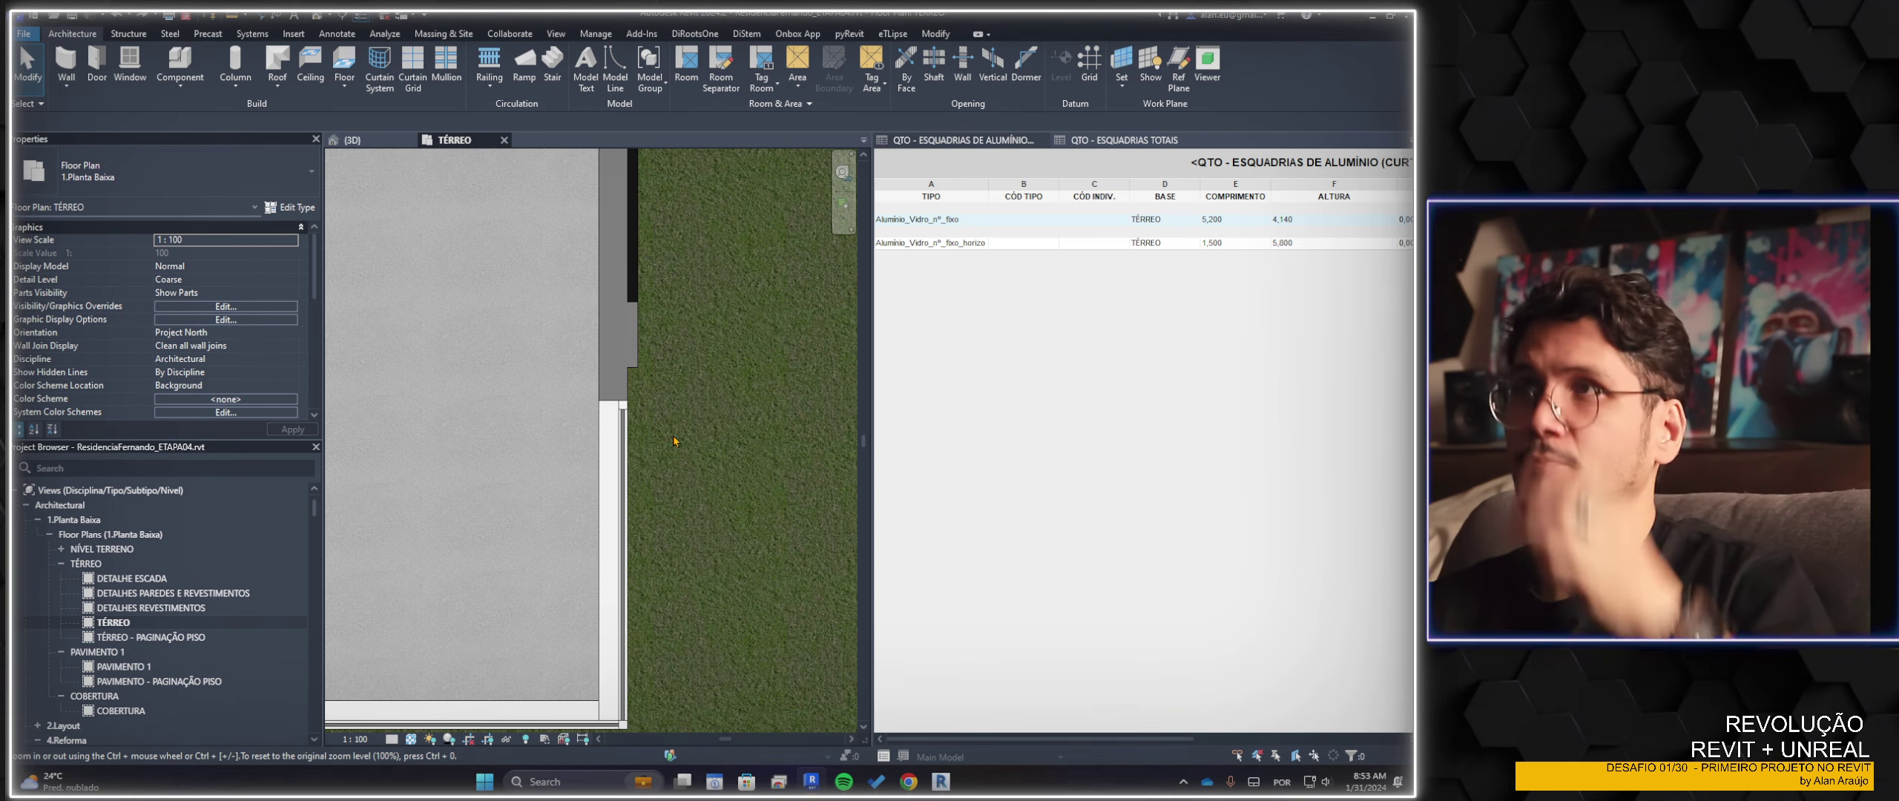
scroll(674, 440, down, 1)
scroll(676, 452, down, 1)
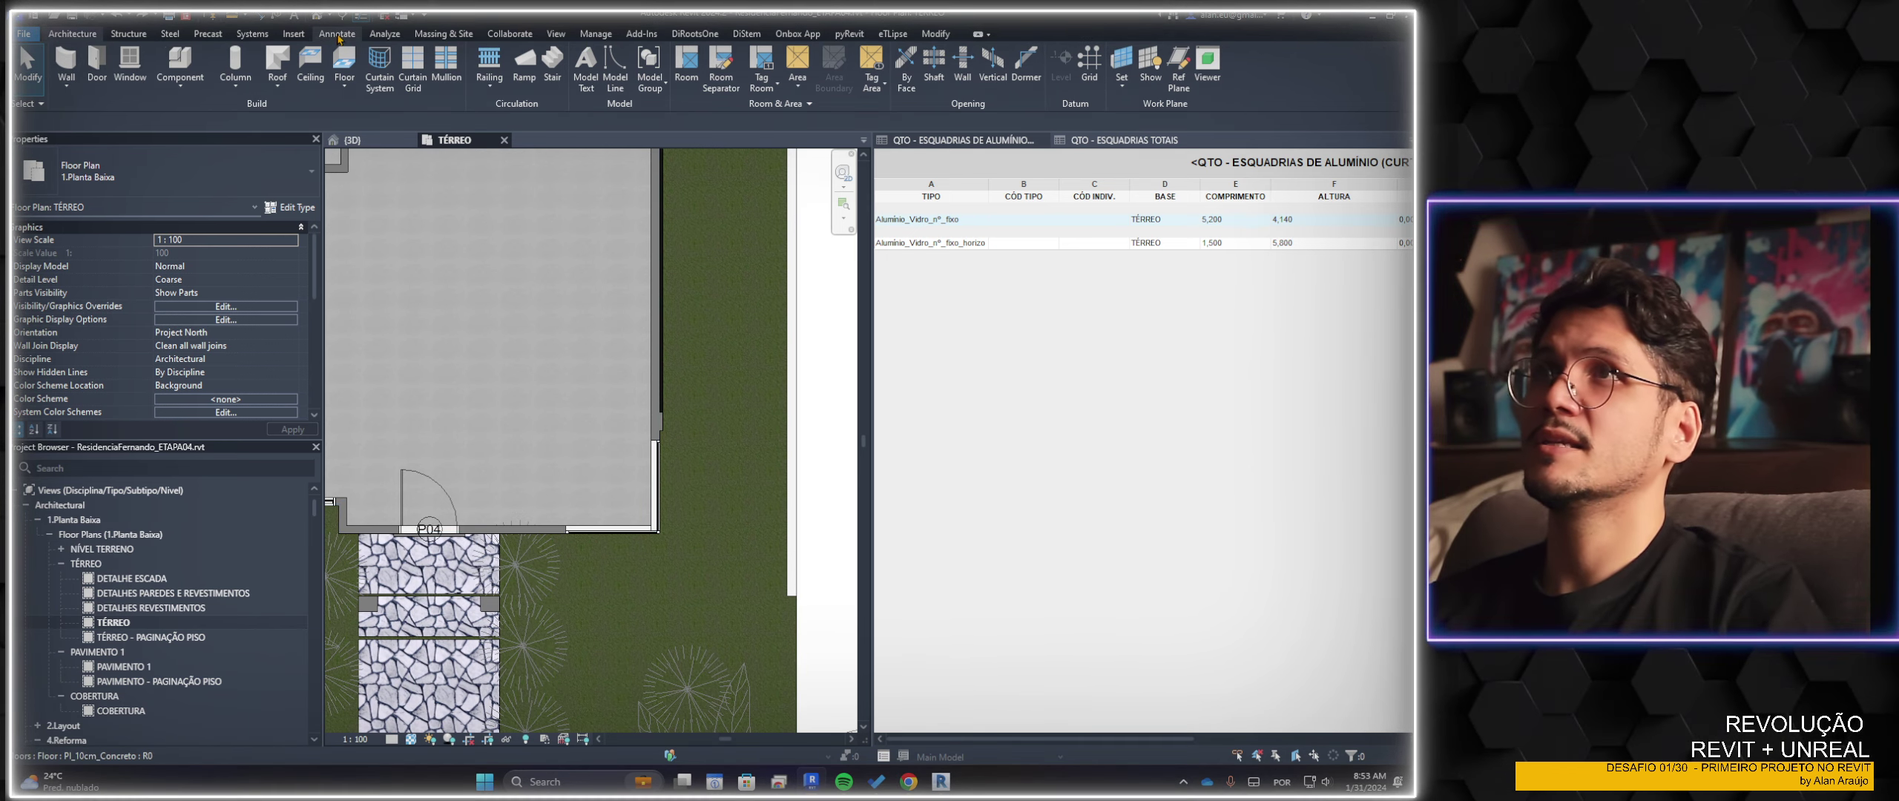
Tag the exterior wall by the door and the curtain wall using Tag by Category
click(336, 34)
click(753, 86)
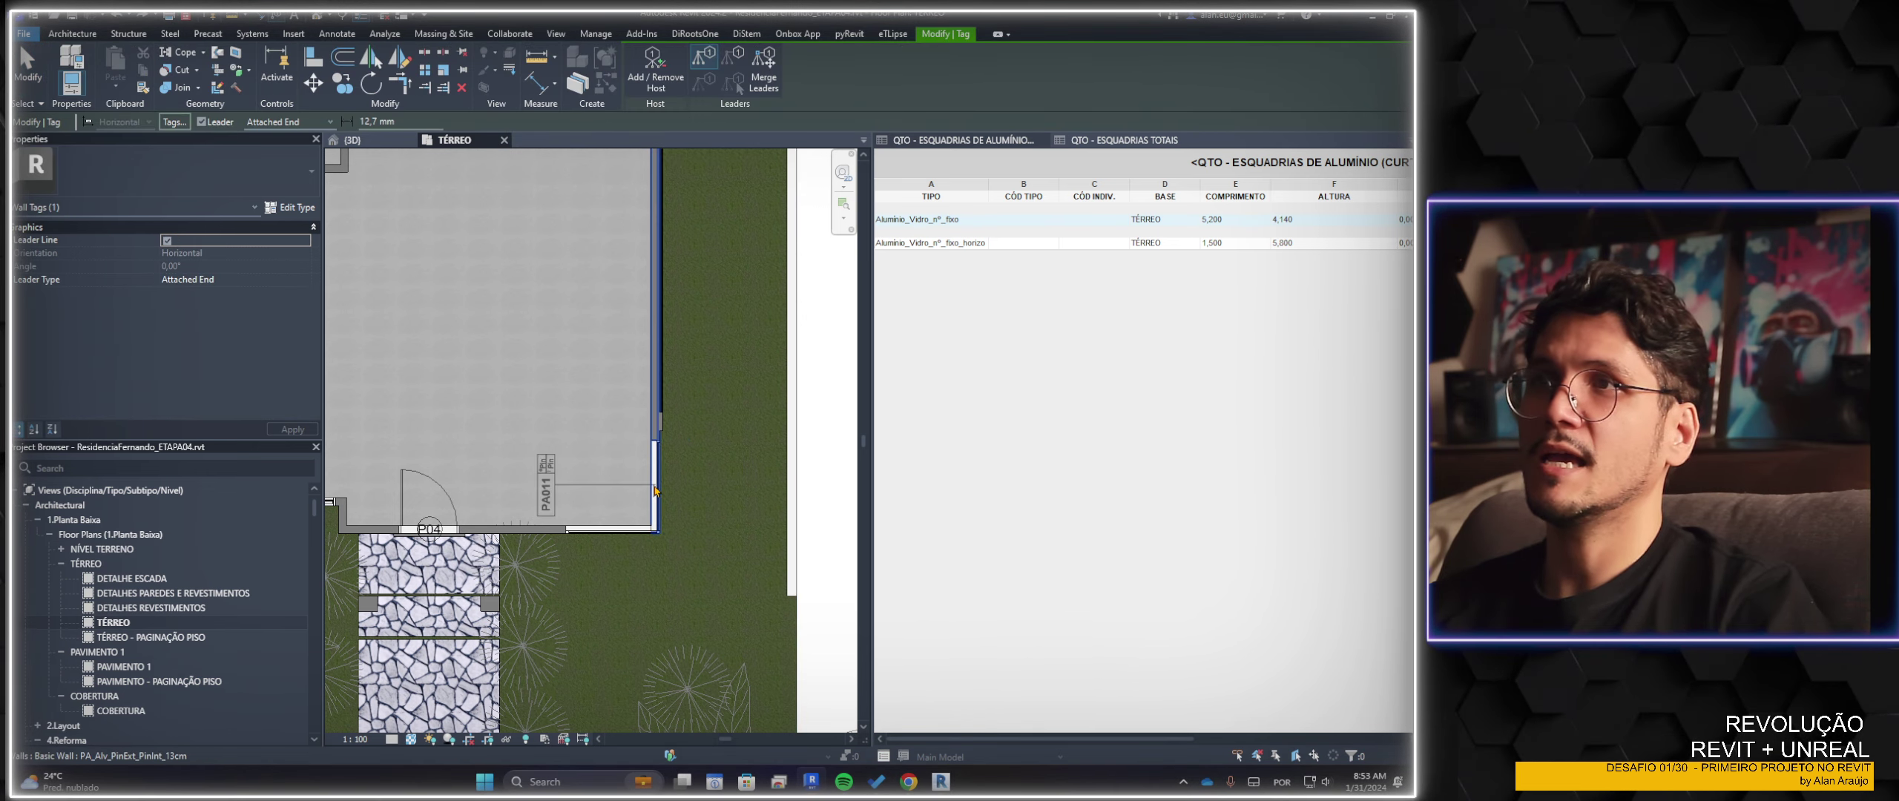
click(655, 478)
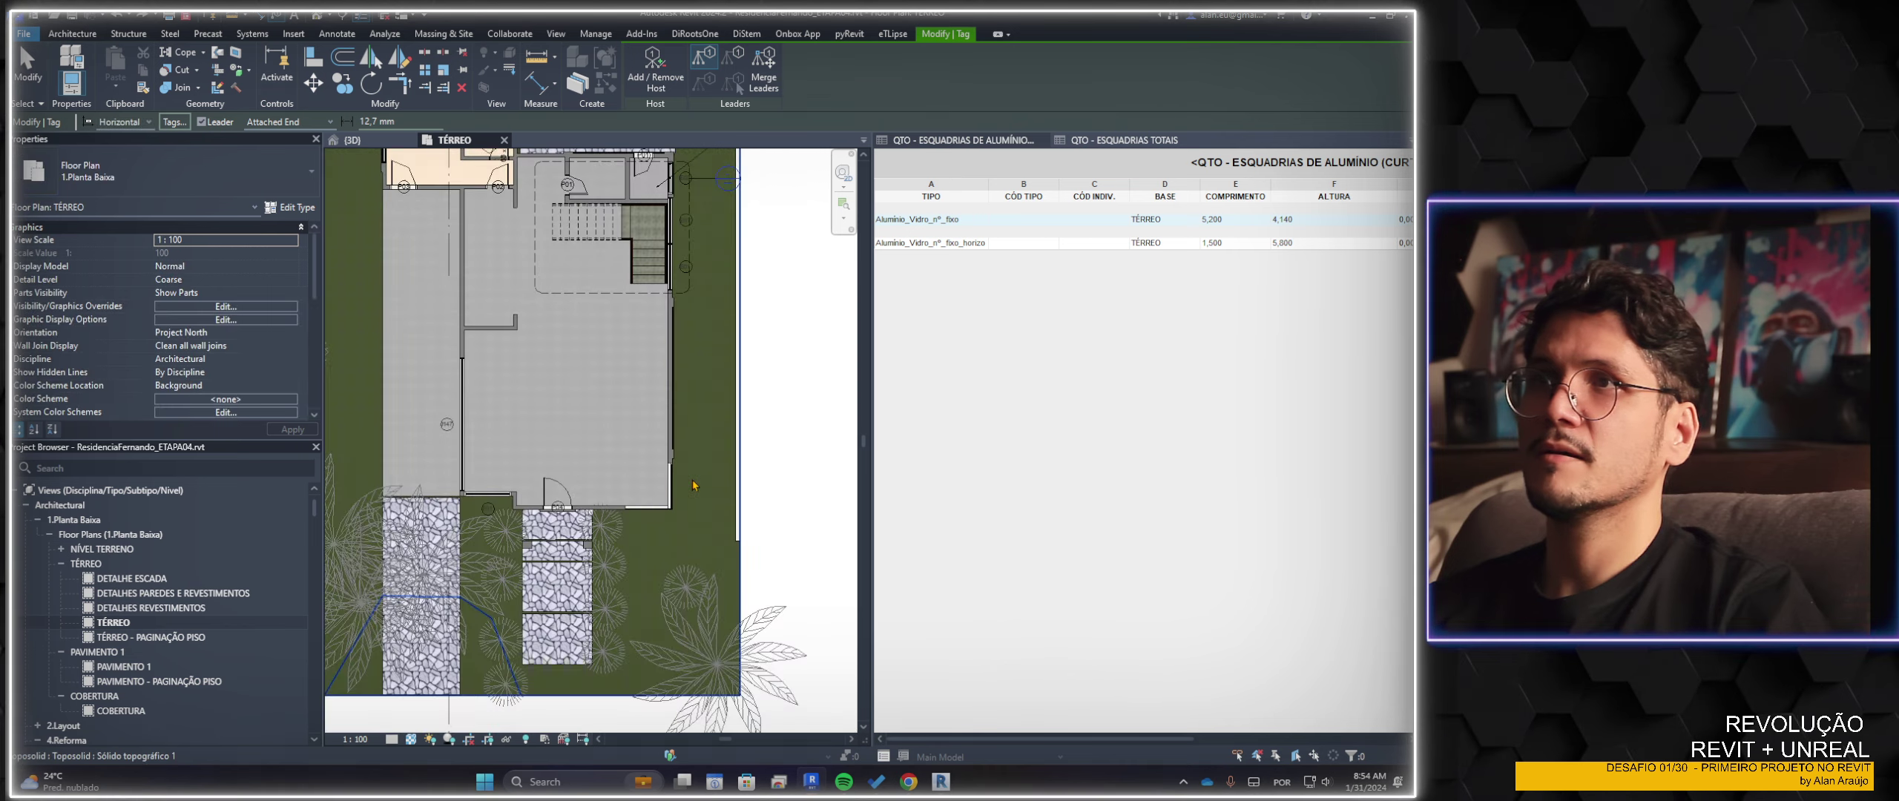
scroll(564, 424, up, 5)
scroll(378, 418, up, 3)
middle_drag(378, 418, 683, 425)
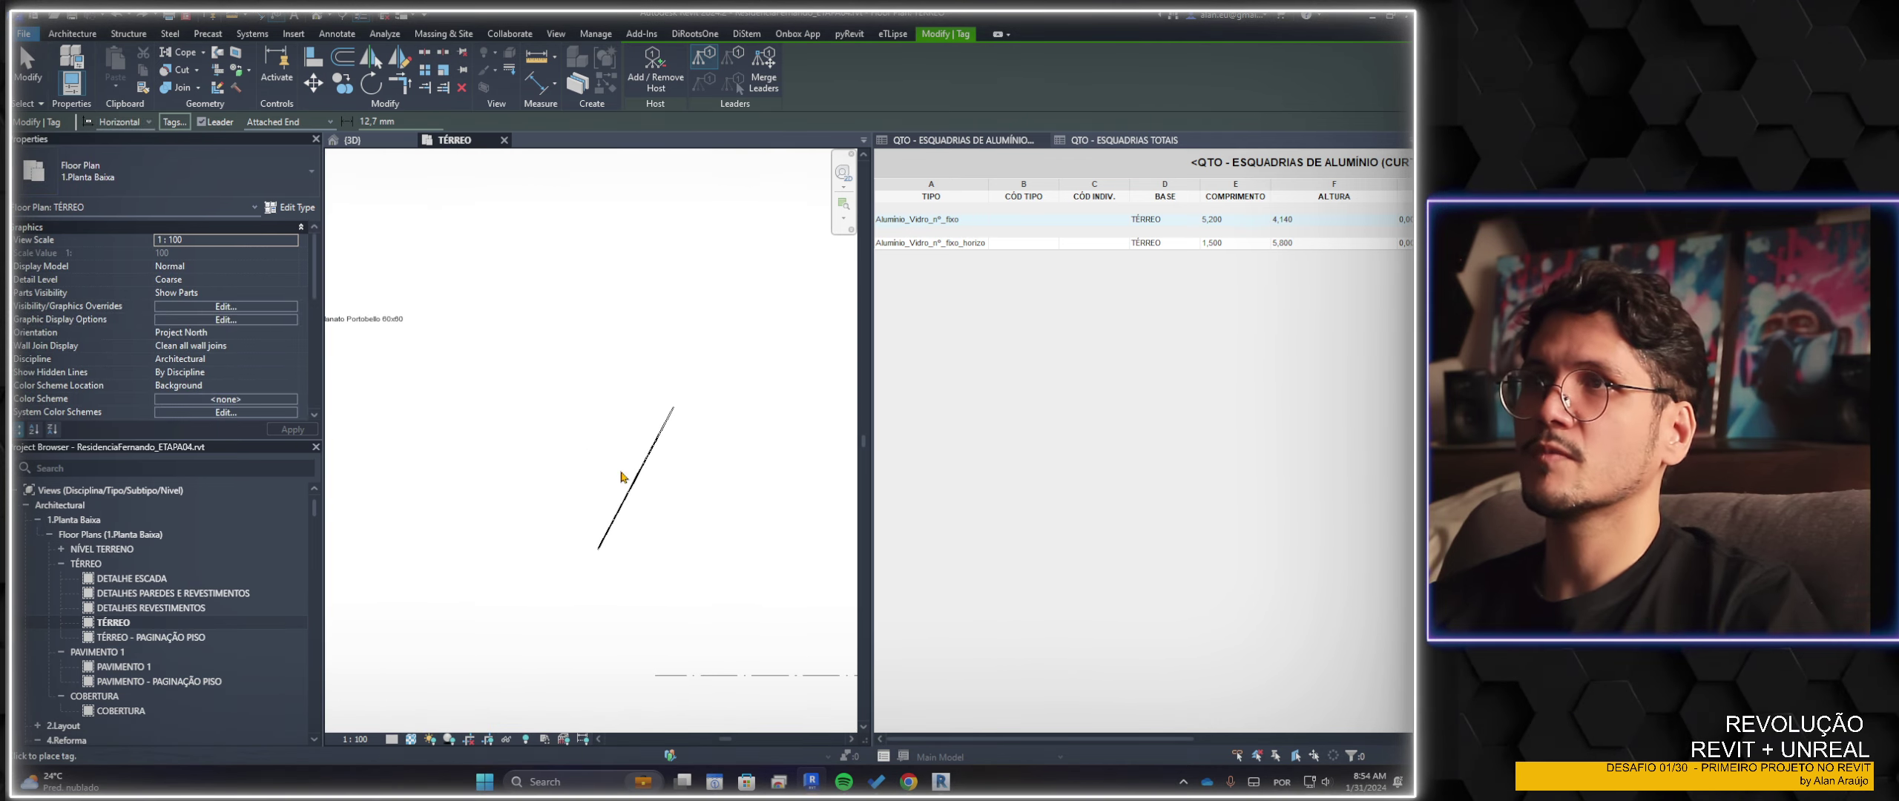
click(632, 499)
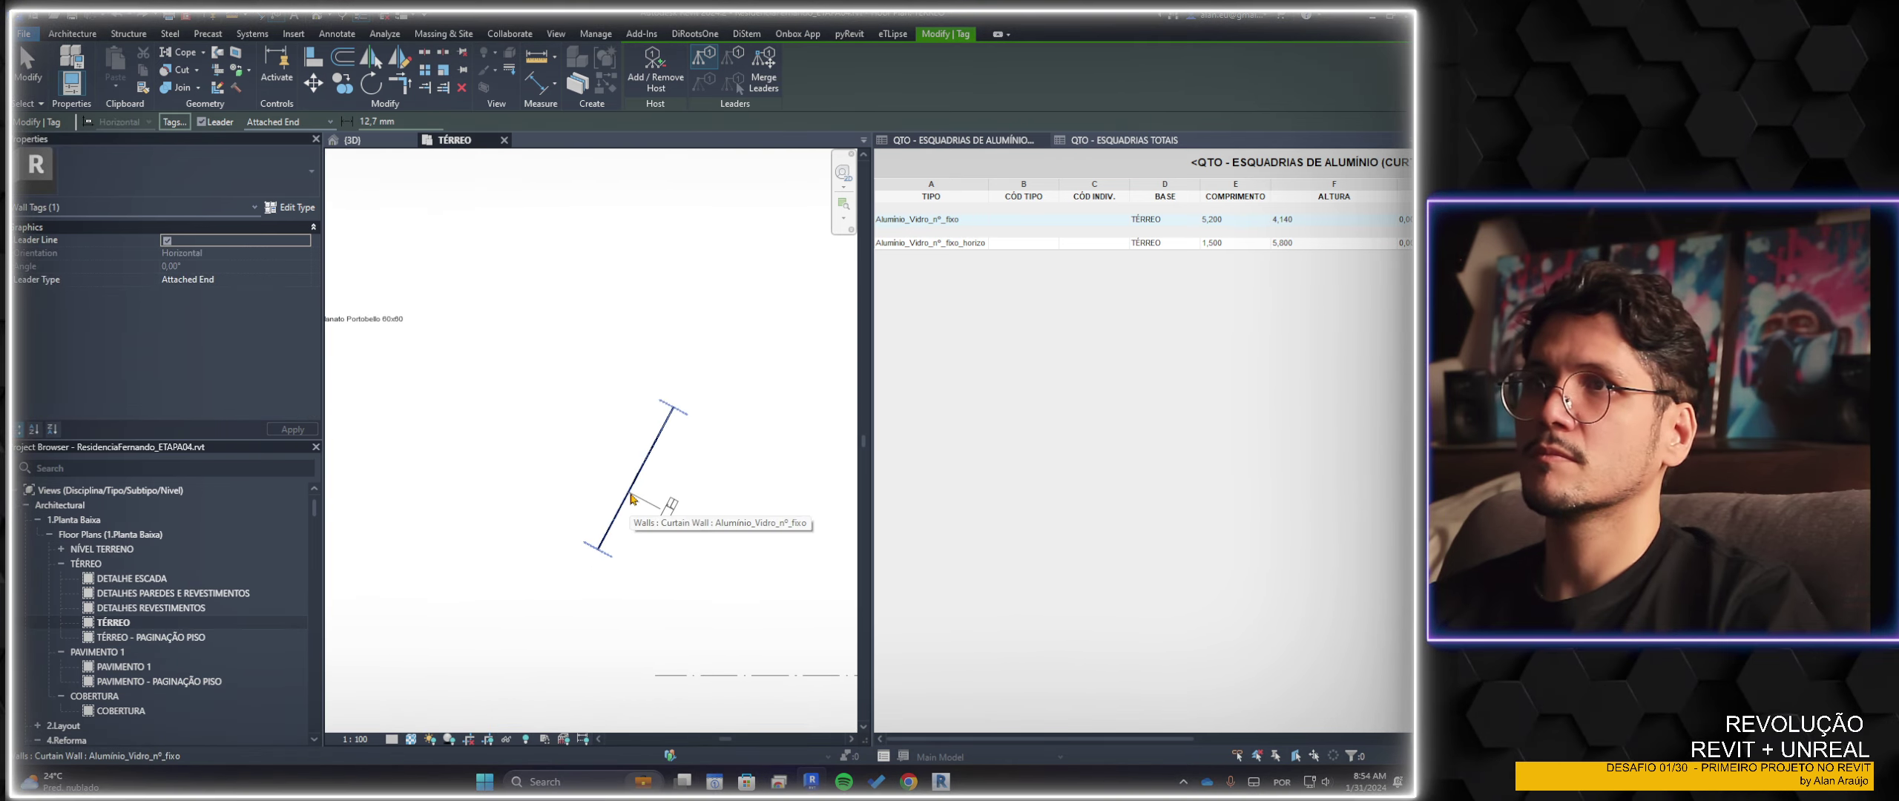
scroll(665, 528, up, 4)
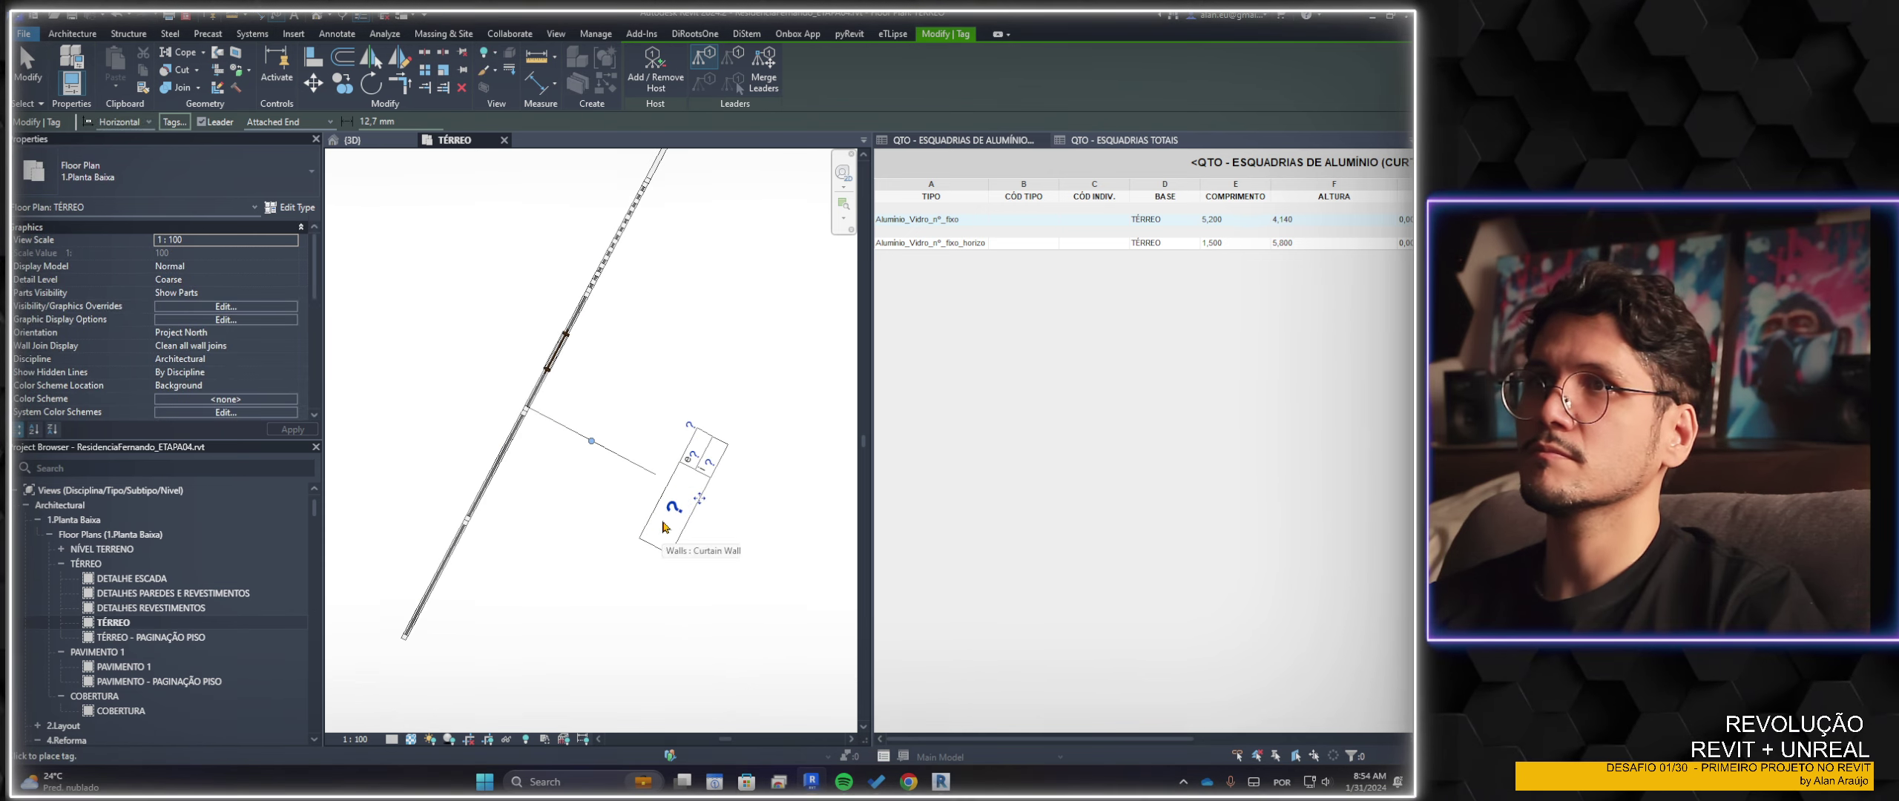
key(Escape)
Set the curtain wall tag's type to CurtainWall_Tag_Tipo_Detalhes after trying the alternatives
click(694, 494)
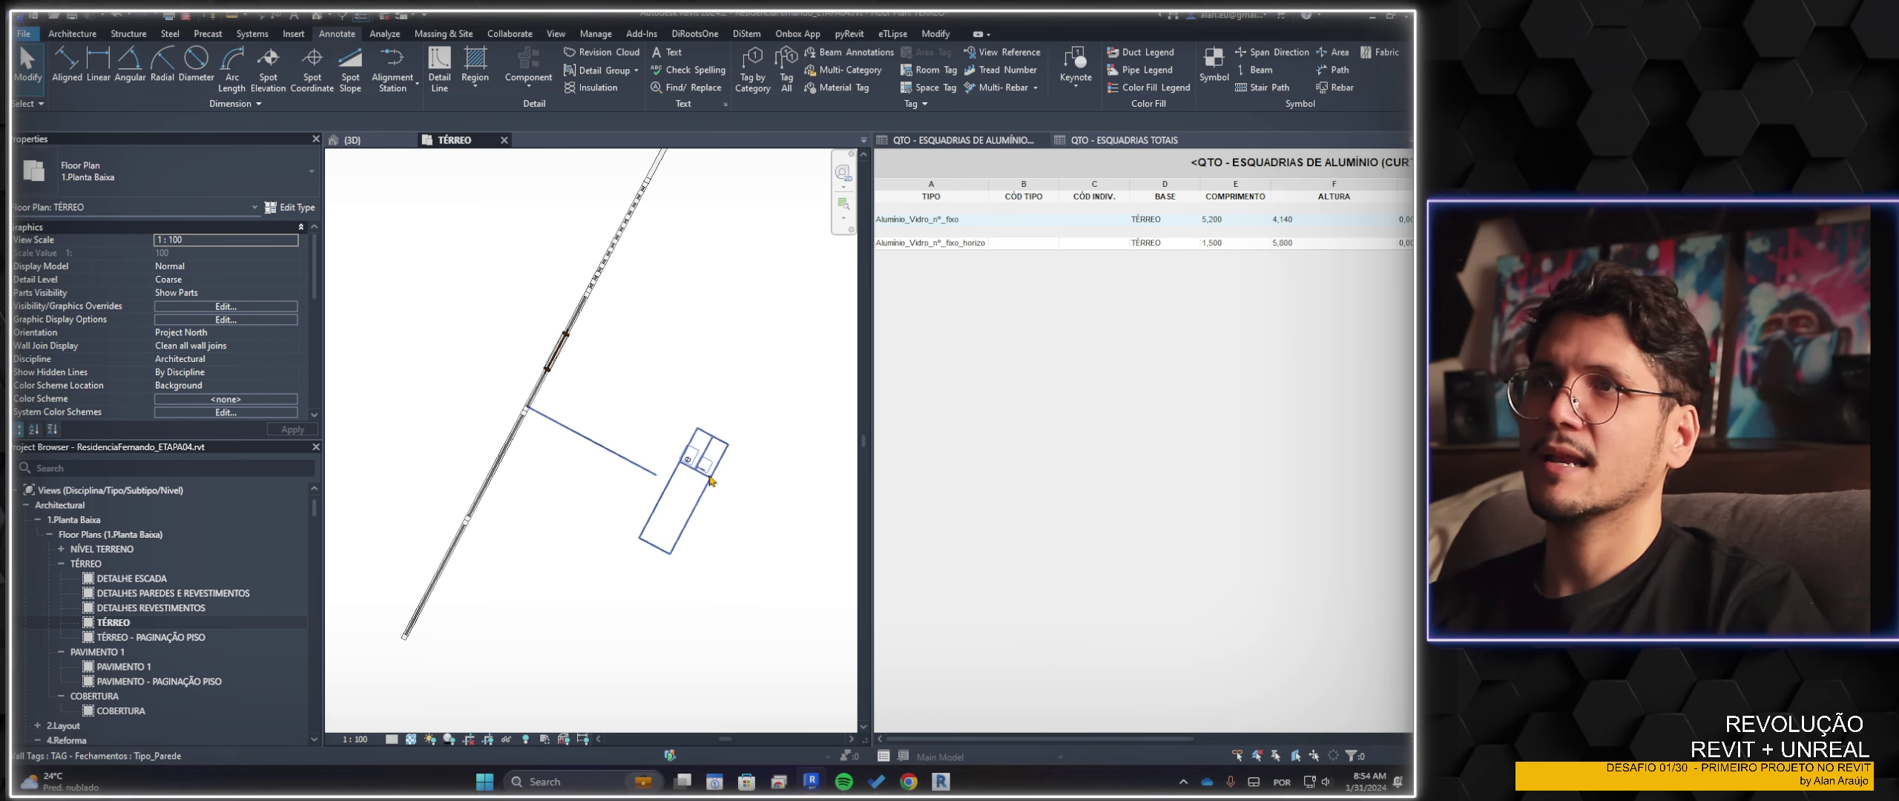
click(179, 175)
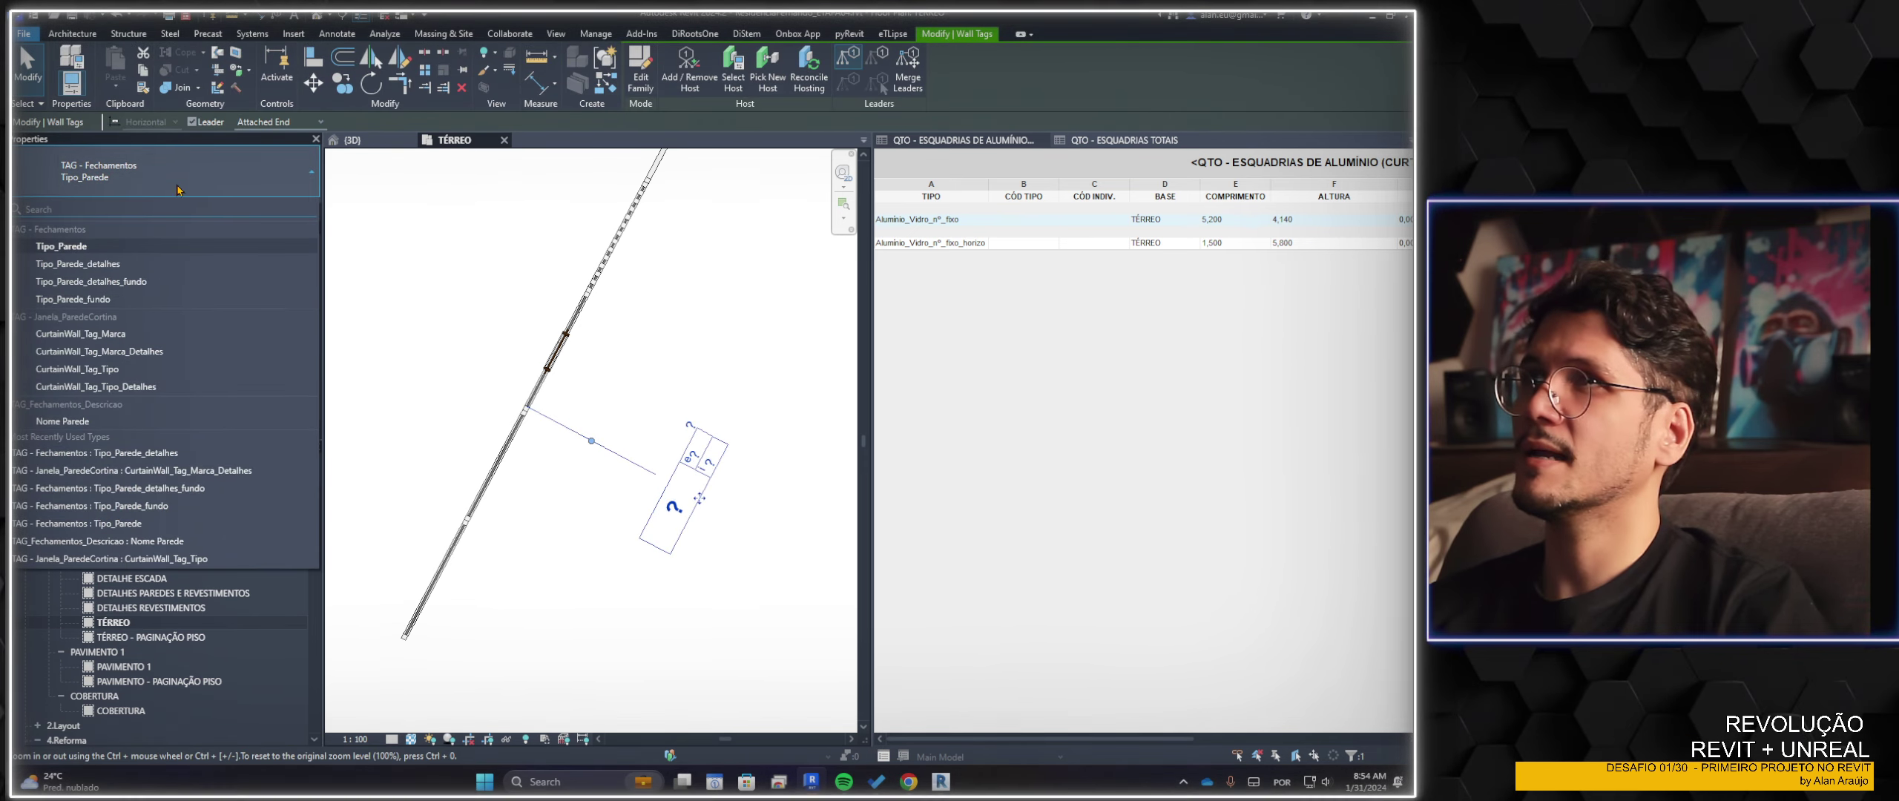
click(172, 353)
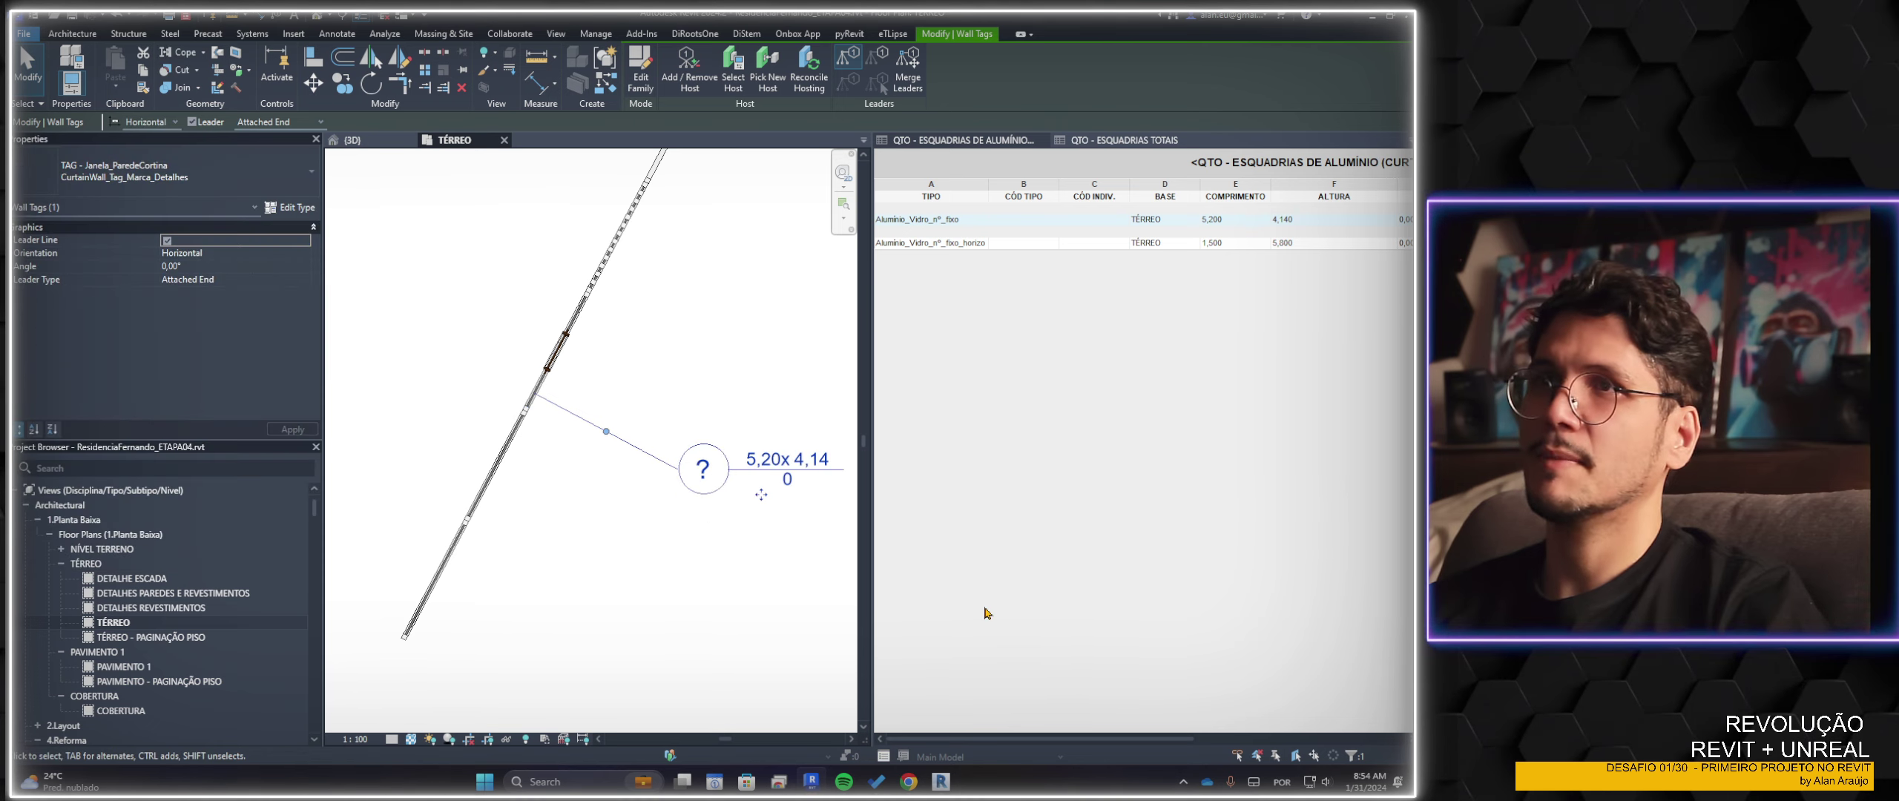
click(179, 175)
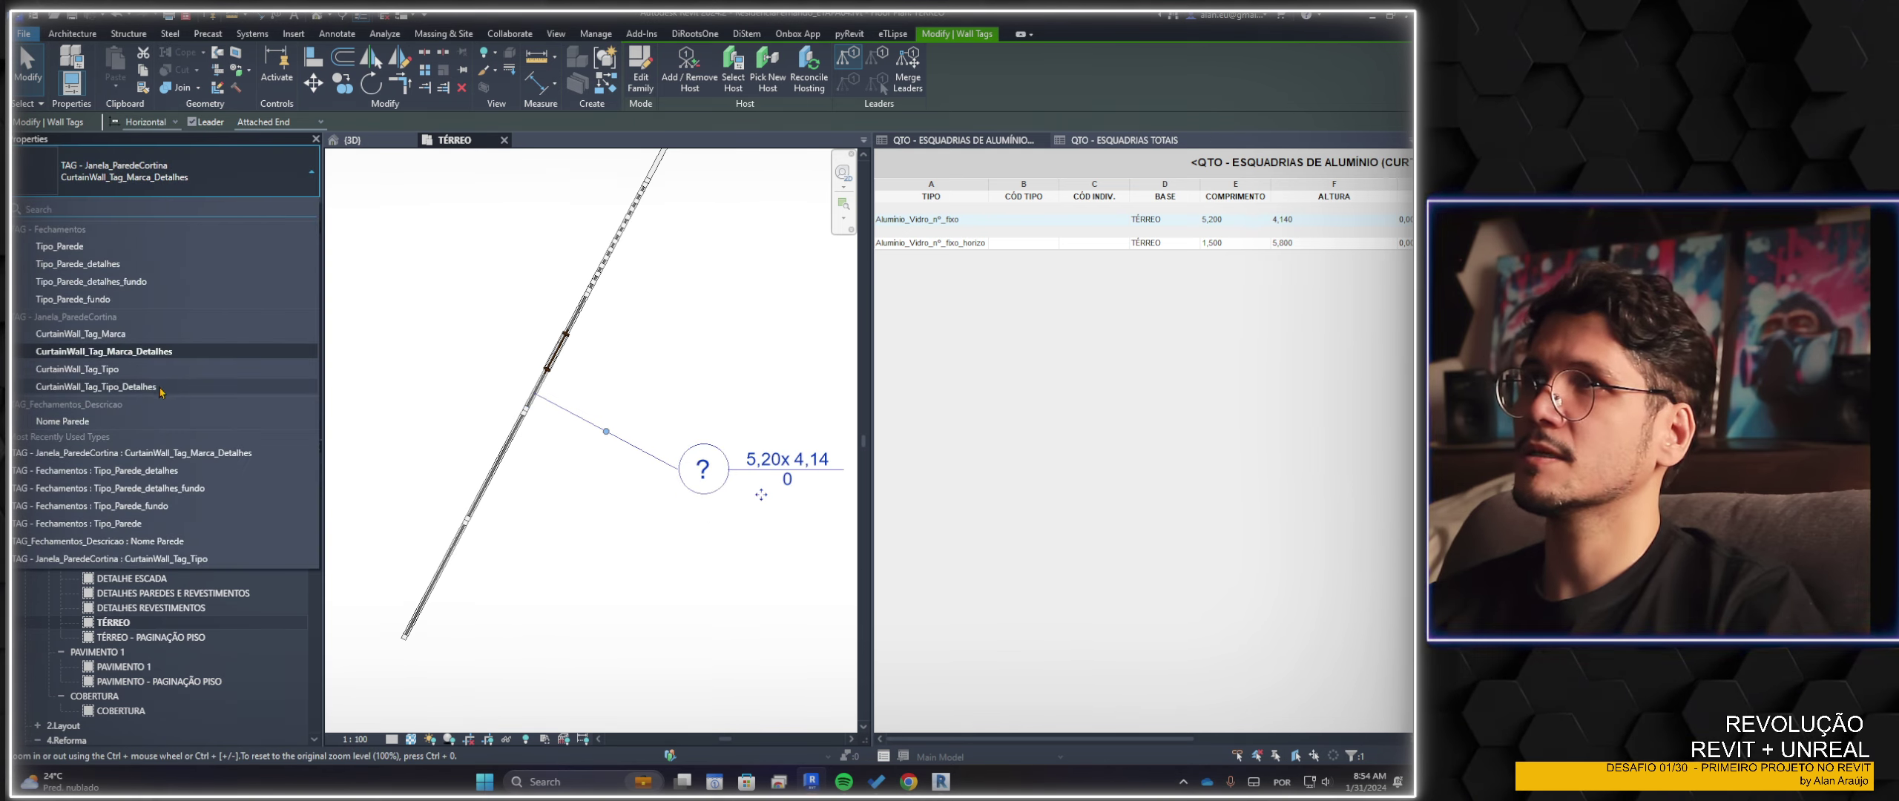
click(154, 369)
click(179, 175)
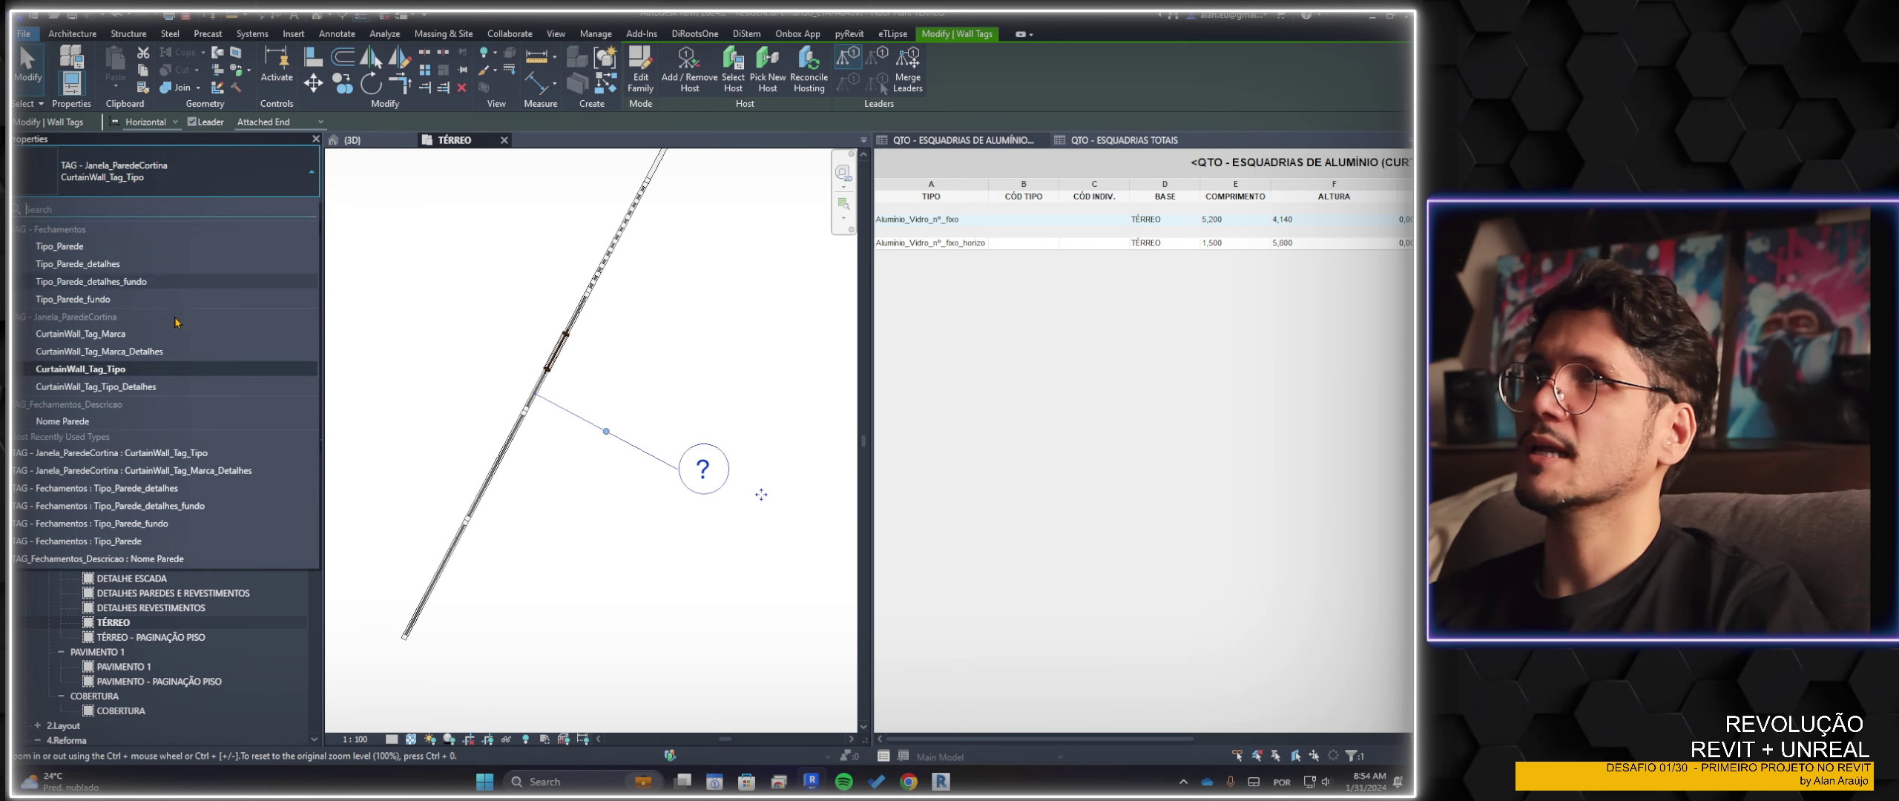
click(154, 388)
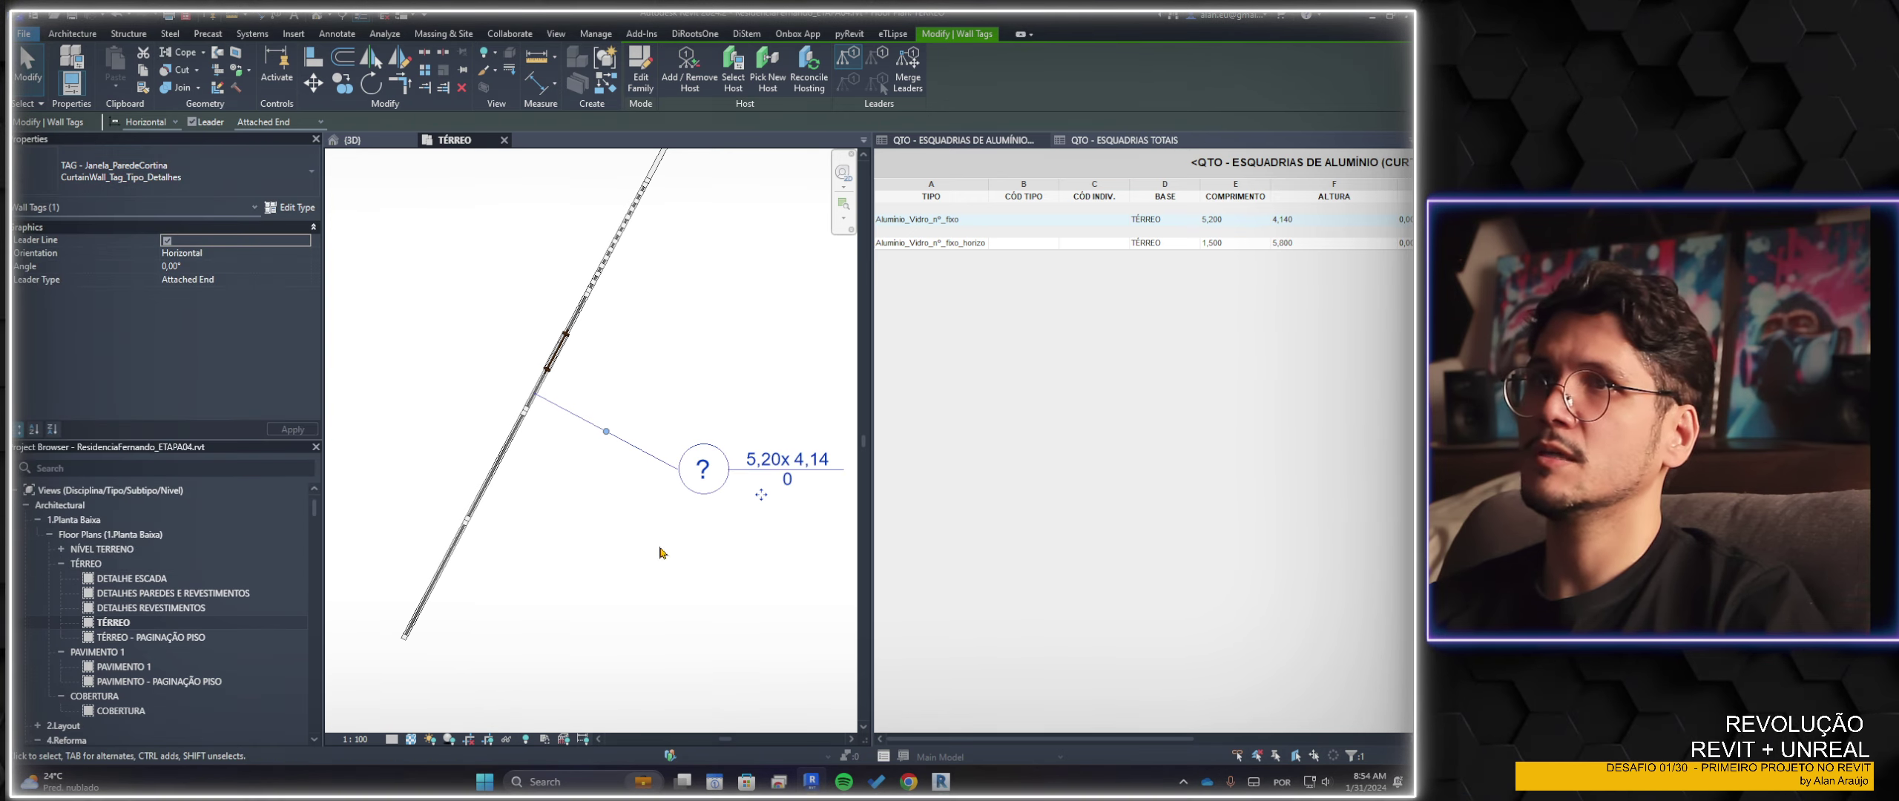
click(179, 175)
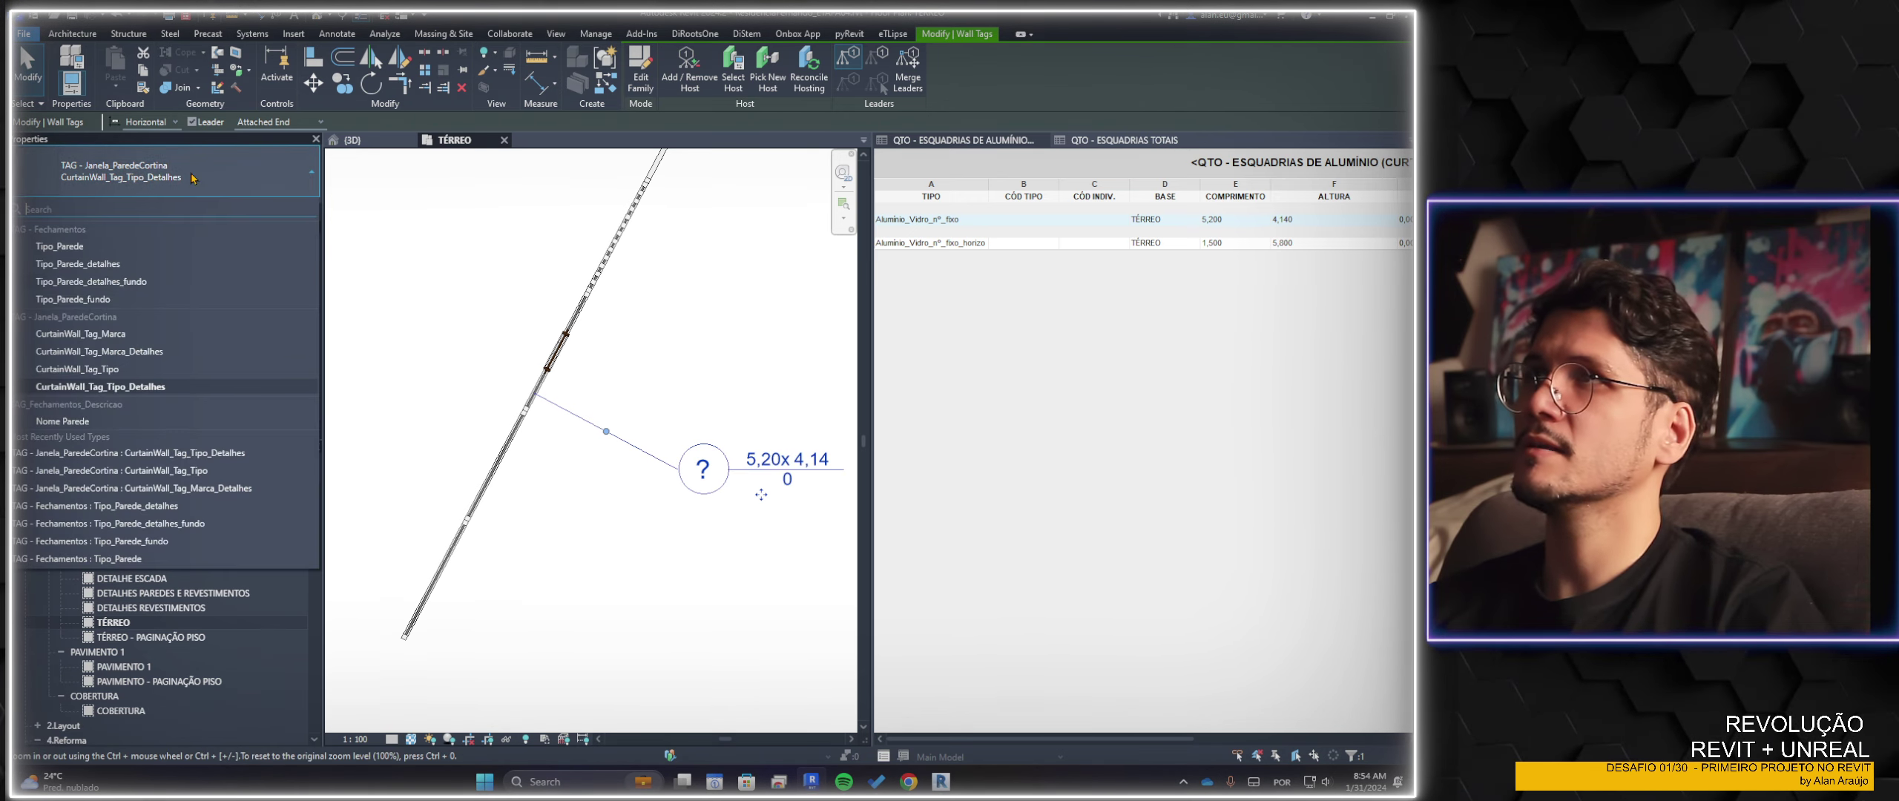
click(154, 353)
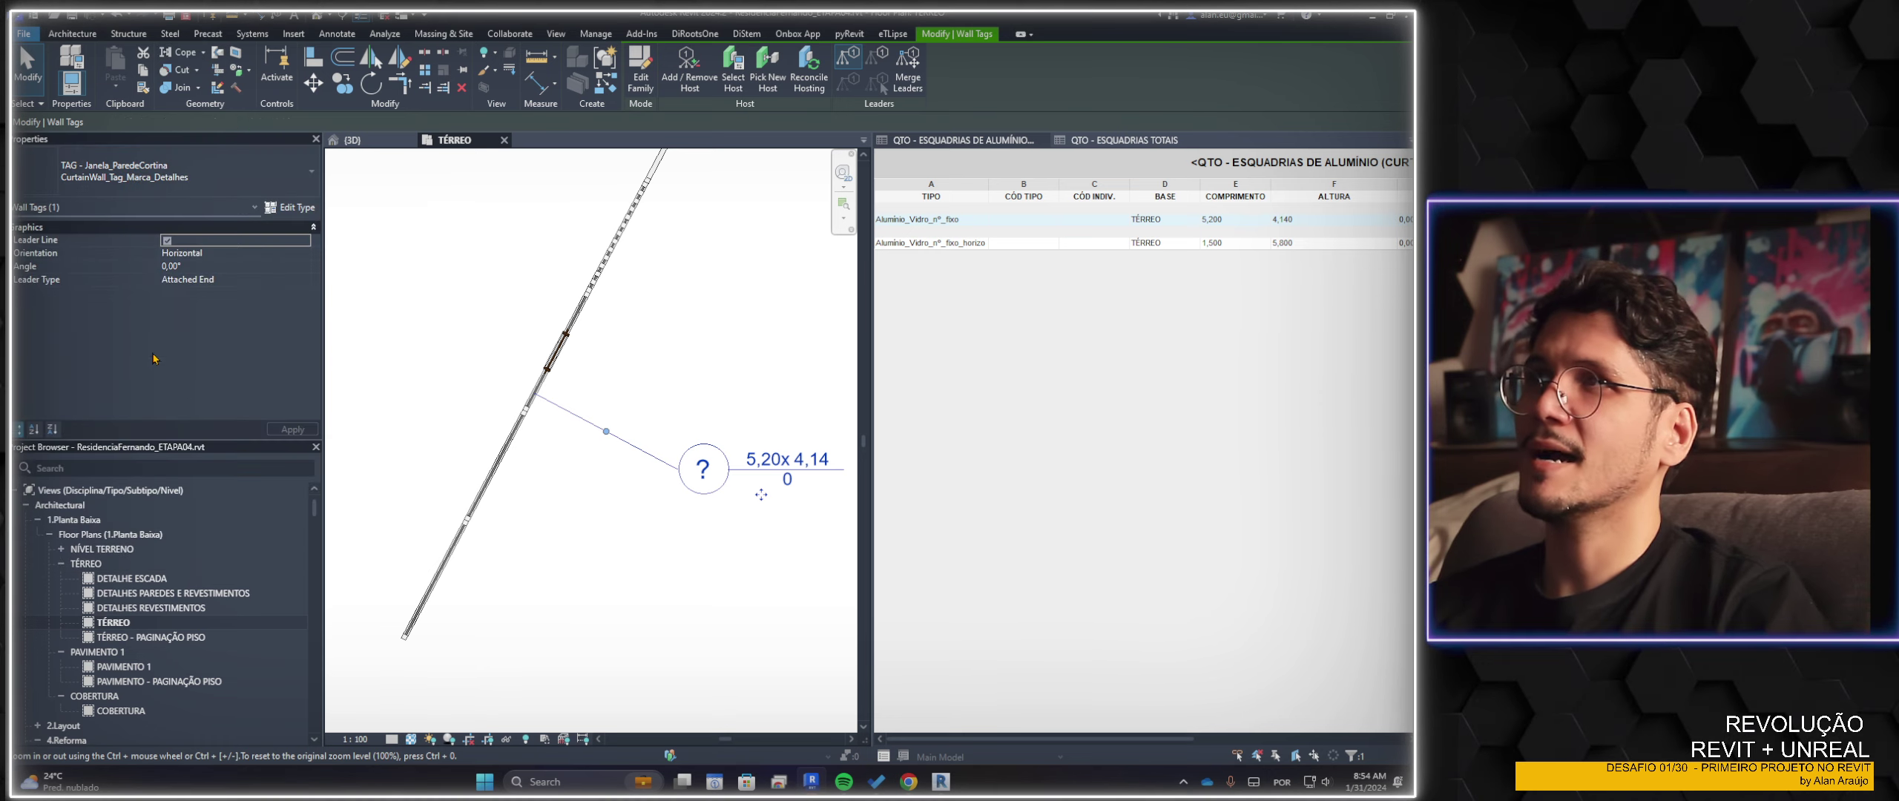
click(178, 175)
click(130, 390)
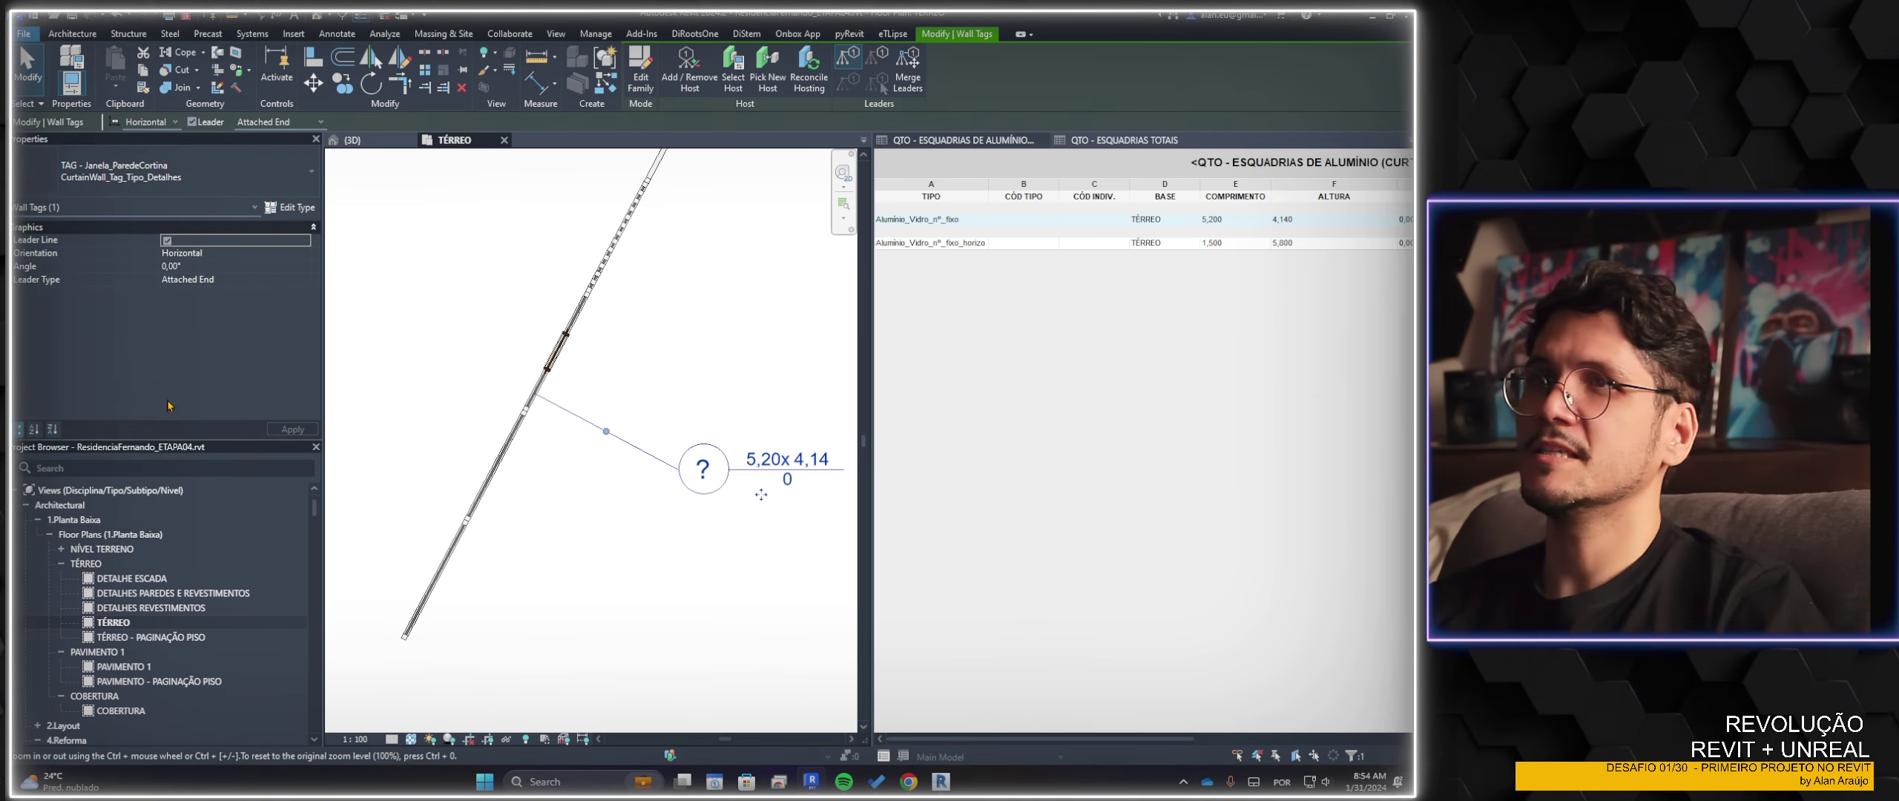
Select the short curtain wall's tag and review its tag type list
scroll(681, 549, down, 3)
scroll(555, 563, down, 3)
scroll(557, 520, down, 1)
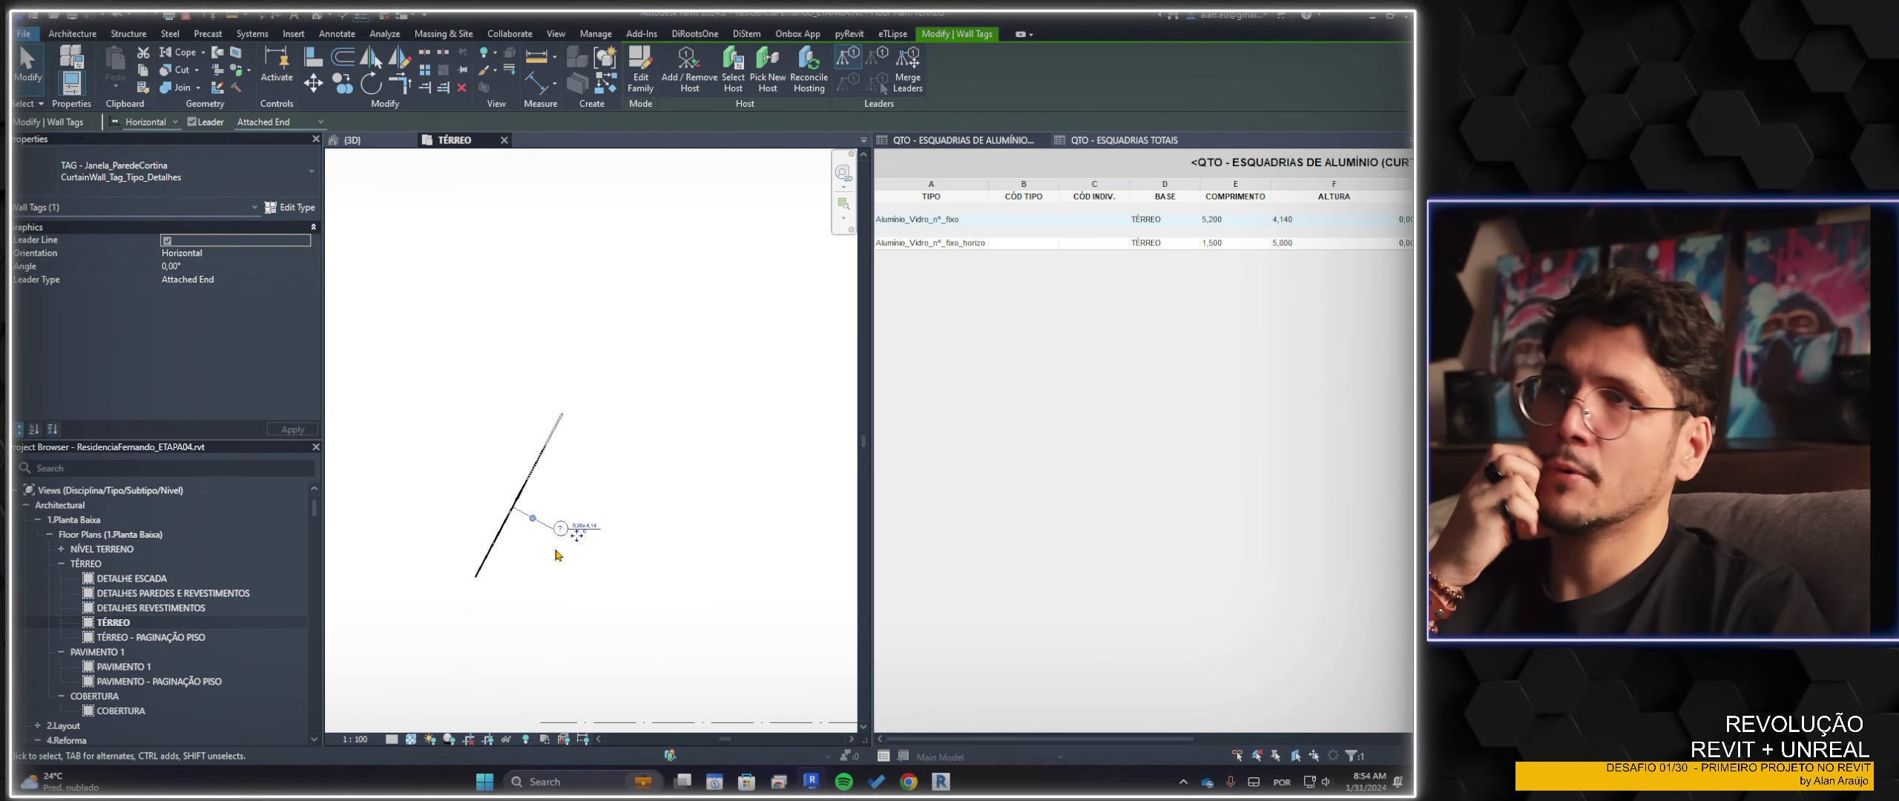
mouse_move(564, 541)
middle_down()
mouse_move(753, 534)
mouse_move(691, 540)
middle_up()
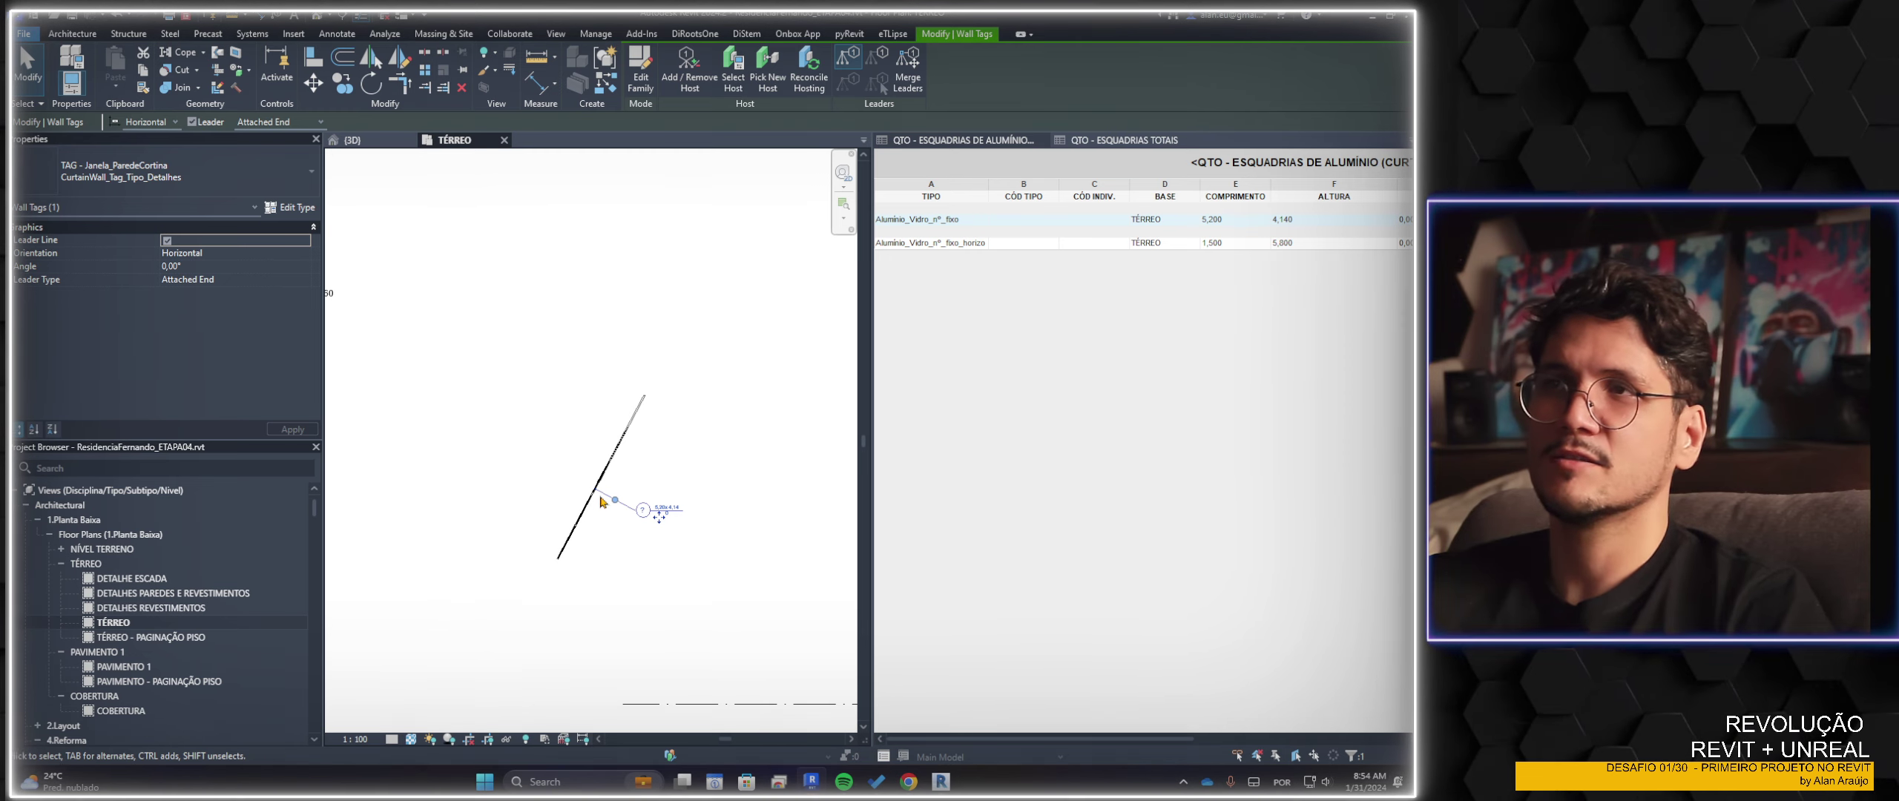
drag(645, 404, 594, 483)
key(Escape)
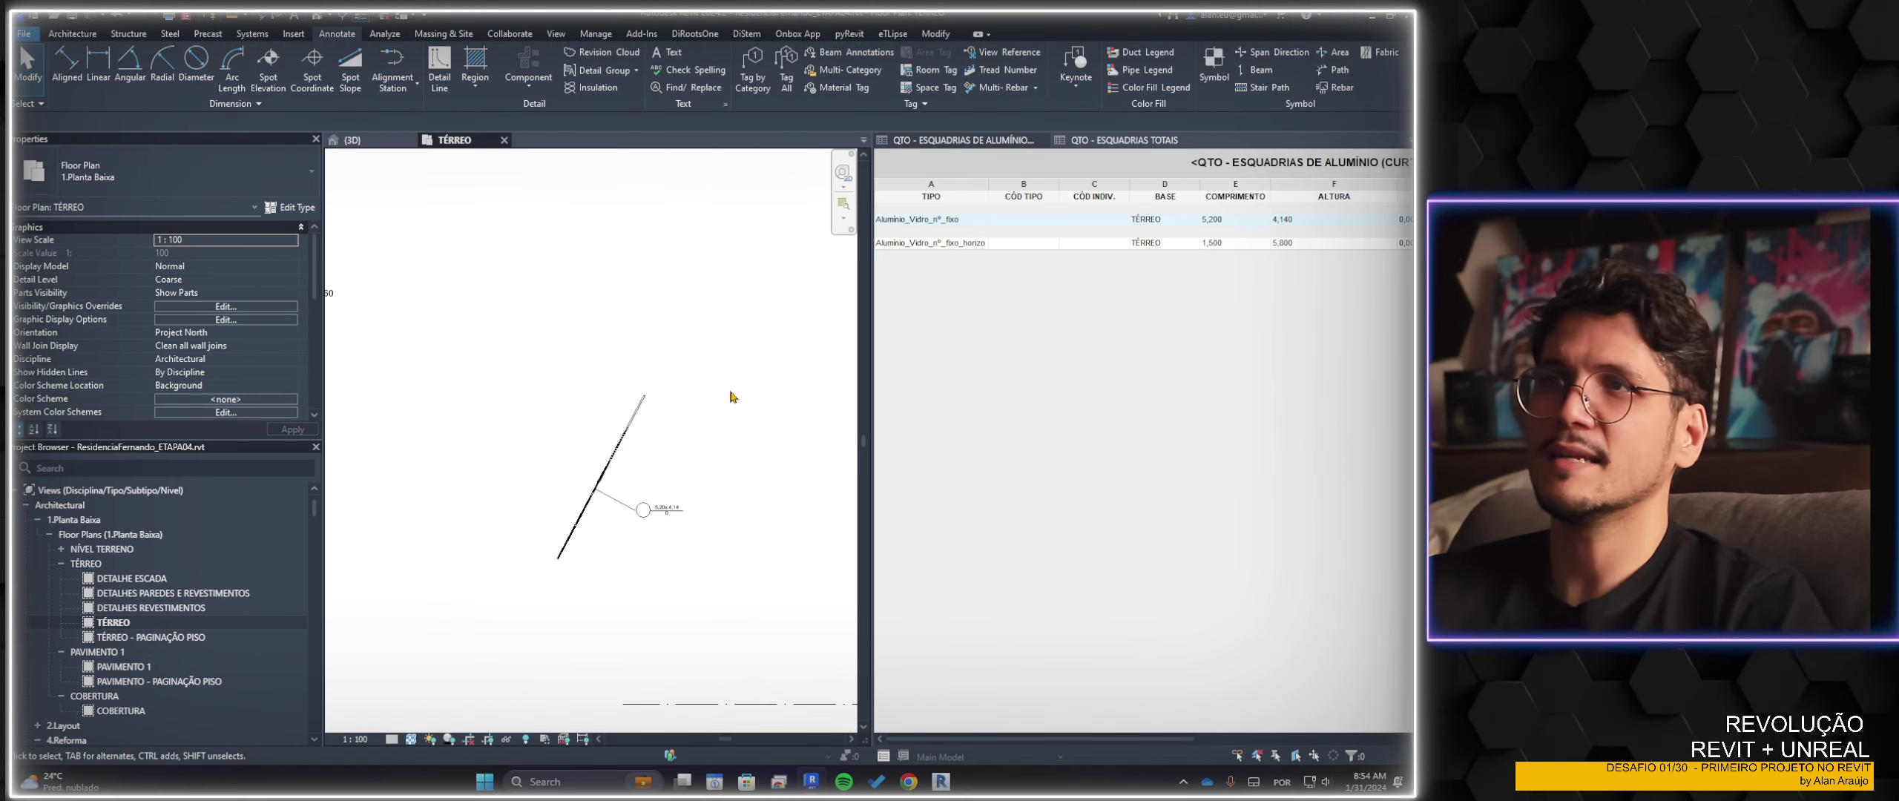
middle_drag(728, 389, 698, 411)
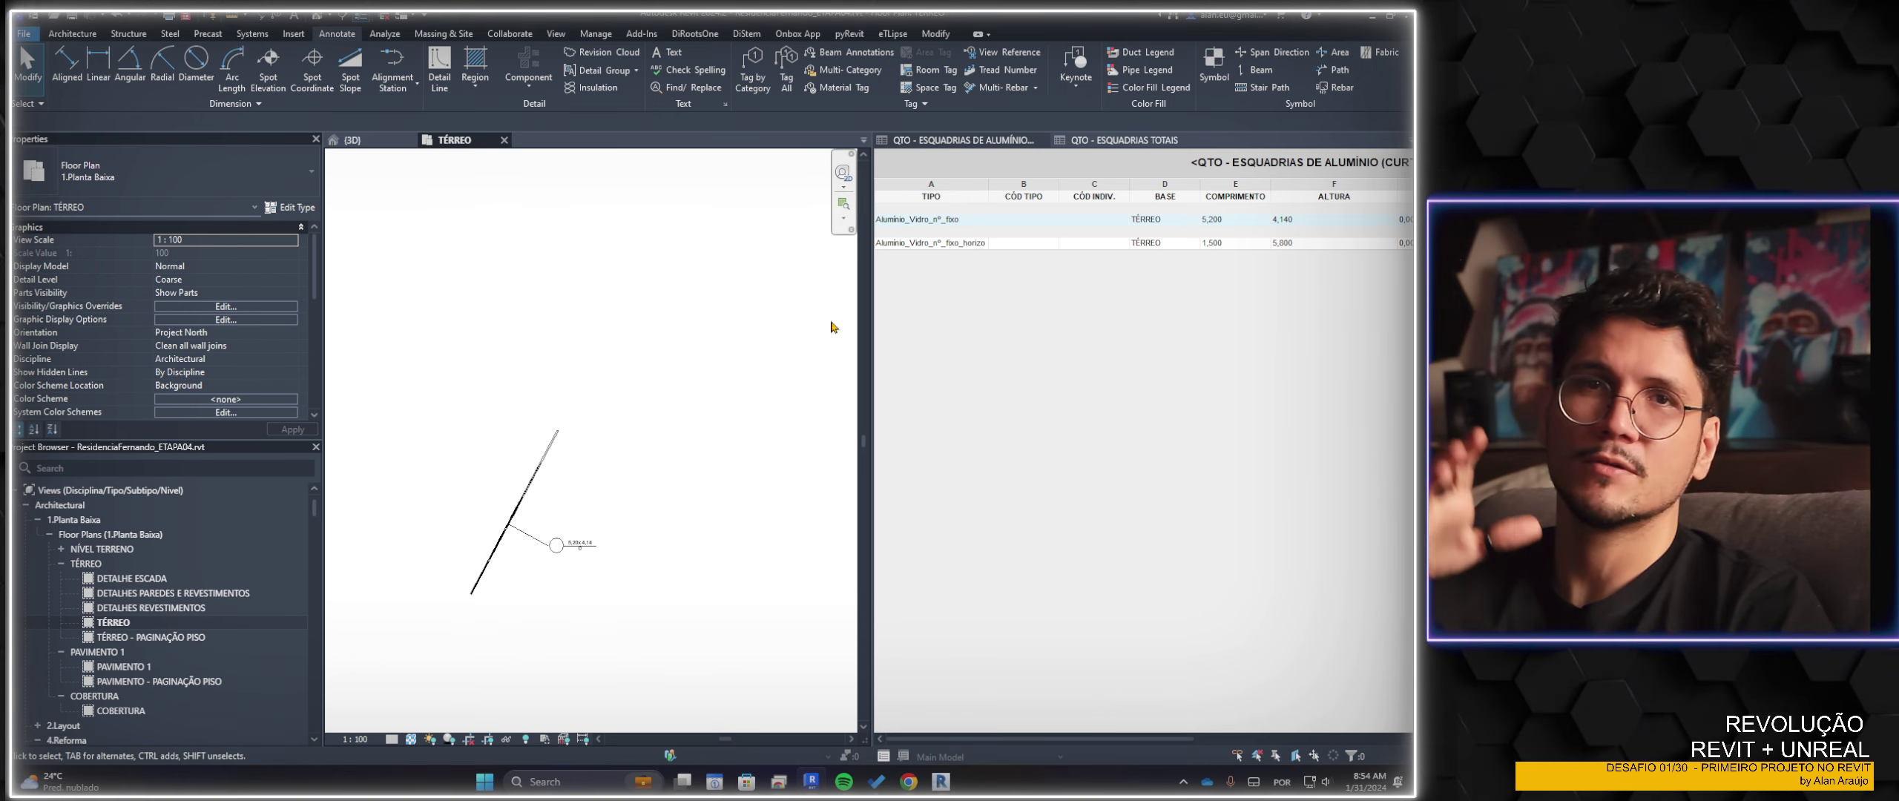
click(568, 559)
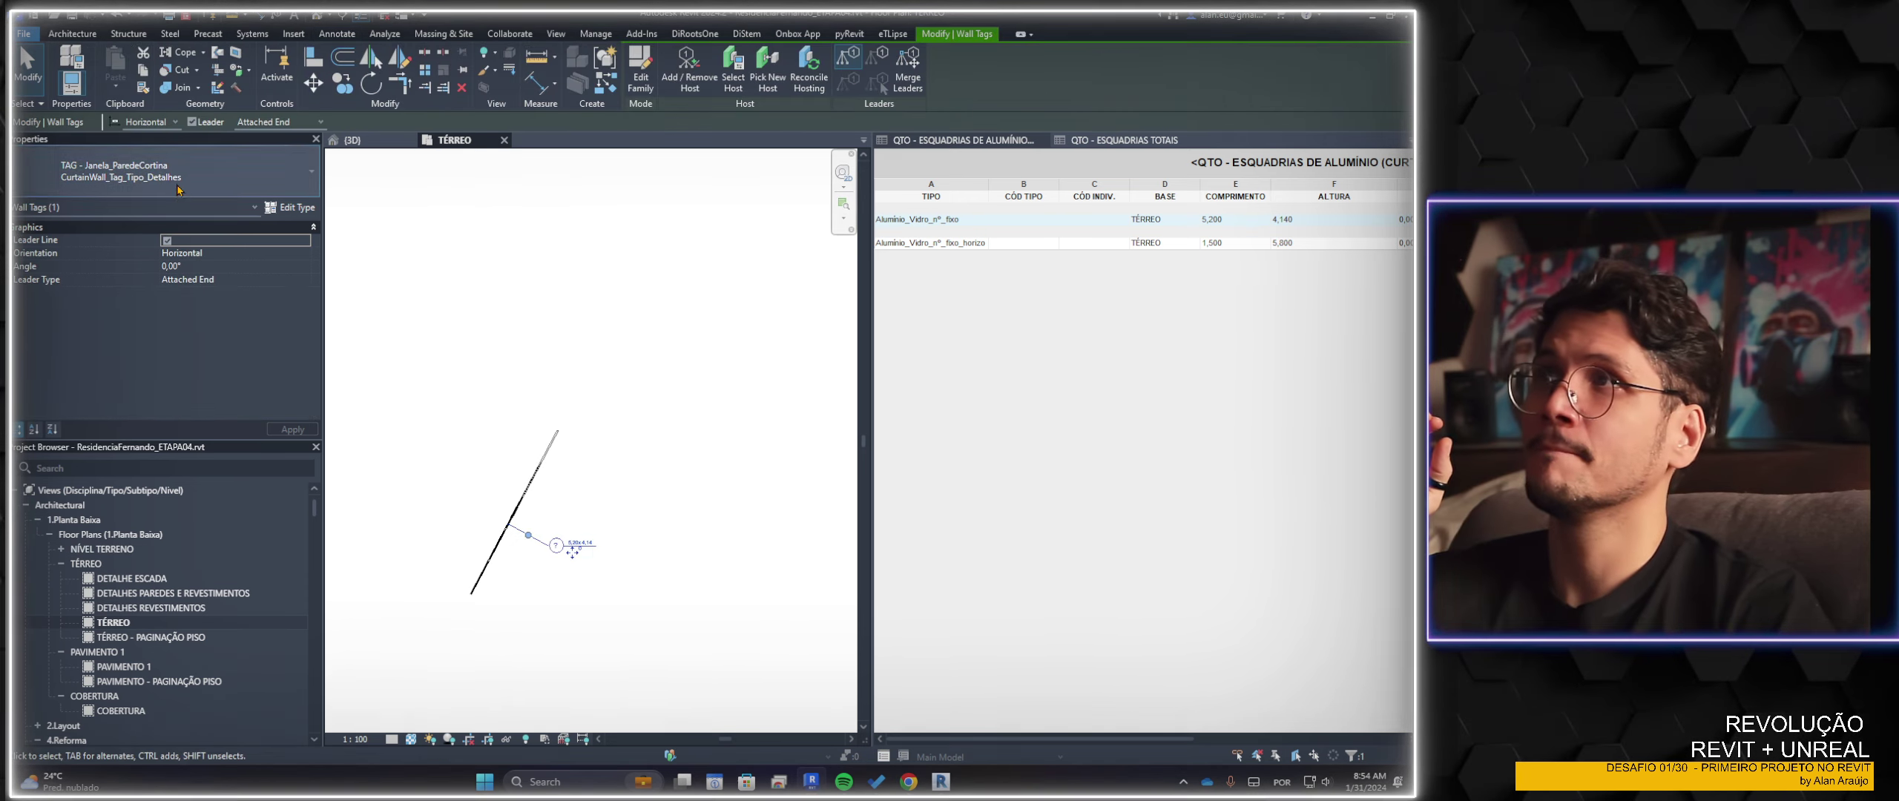
click(312, 171)
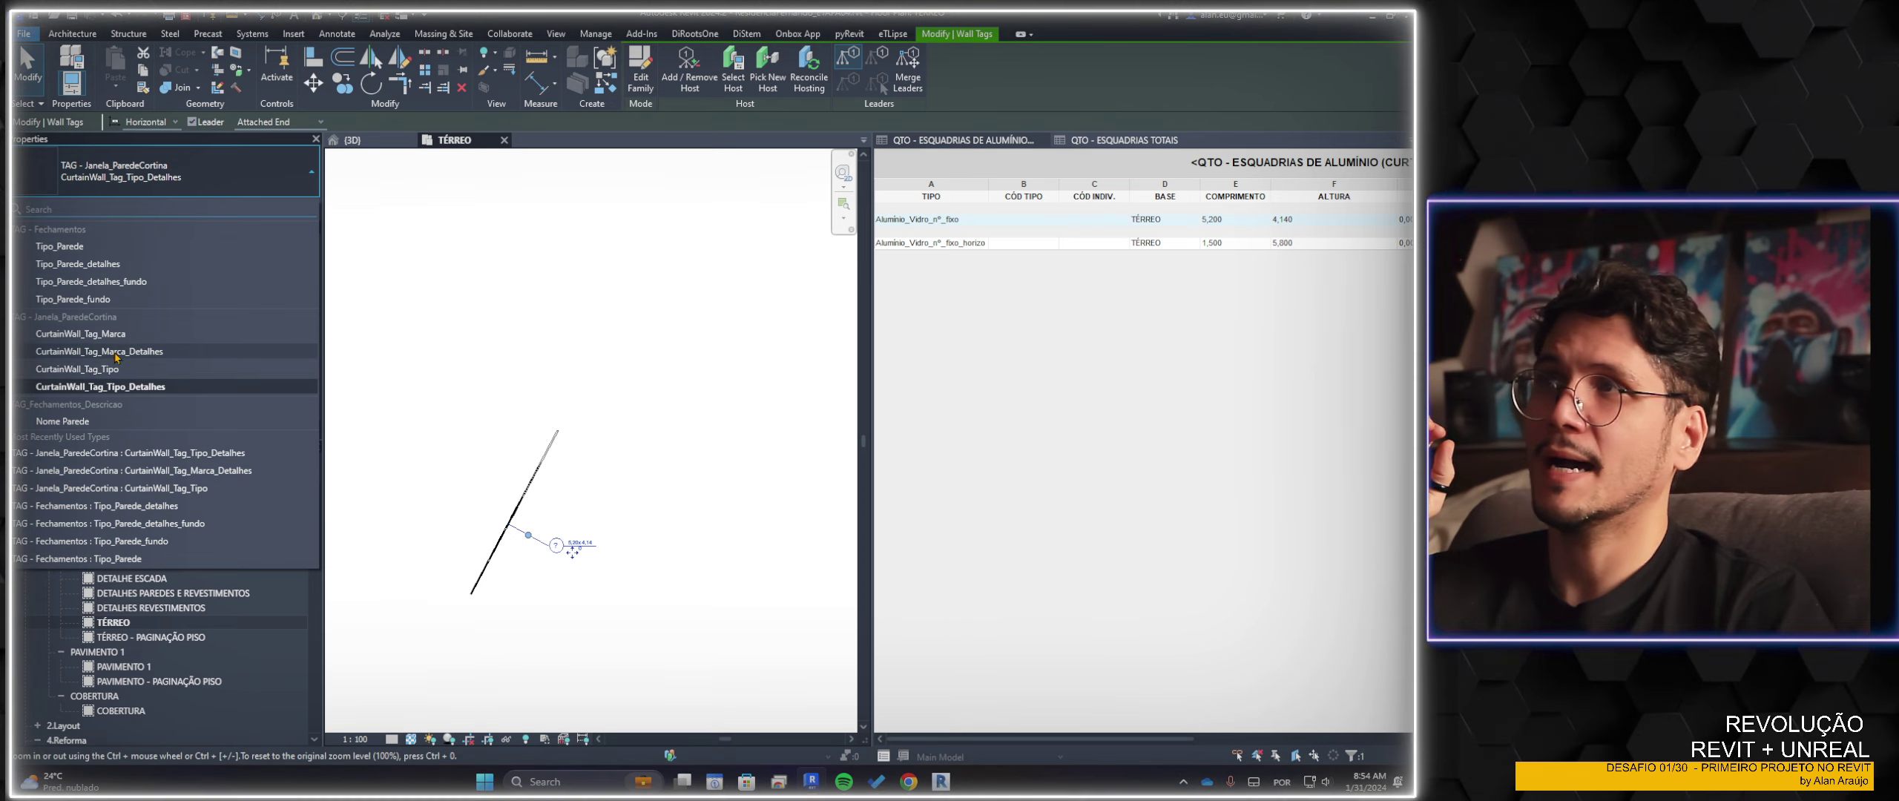
click(716, 487)
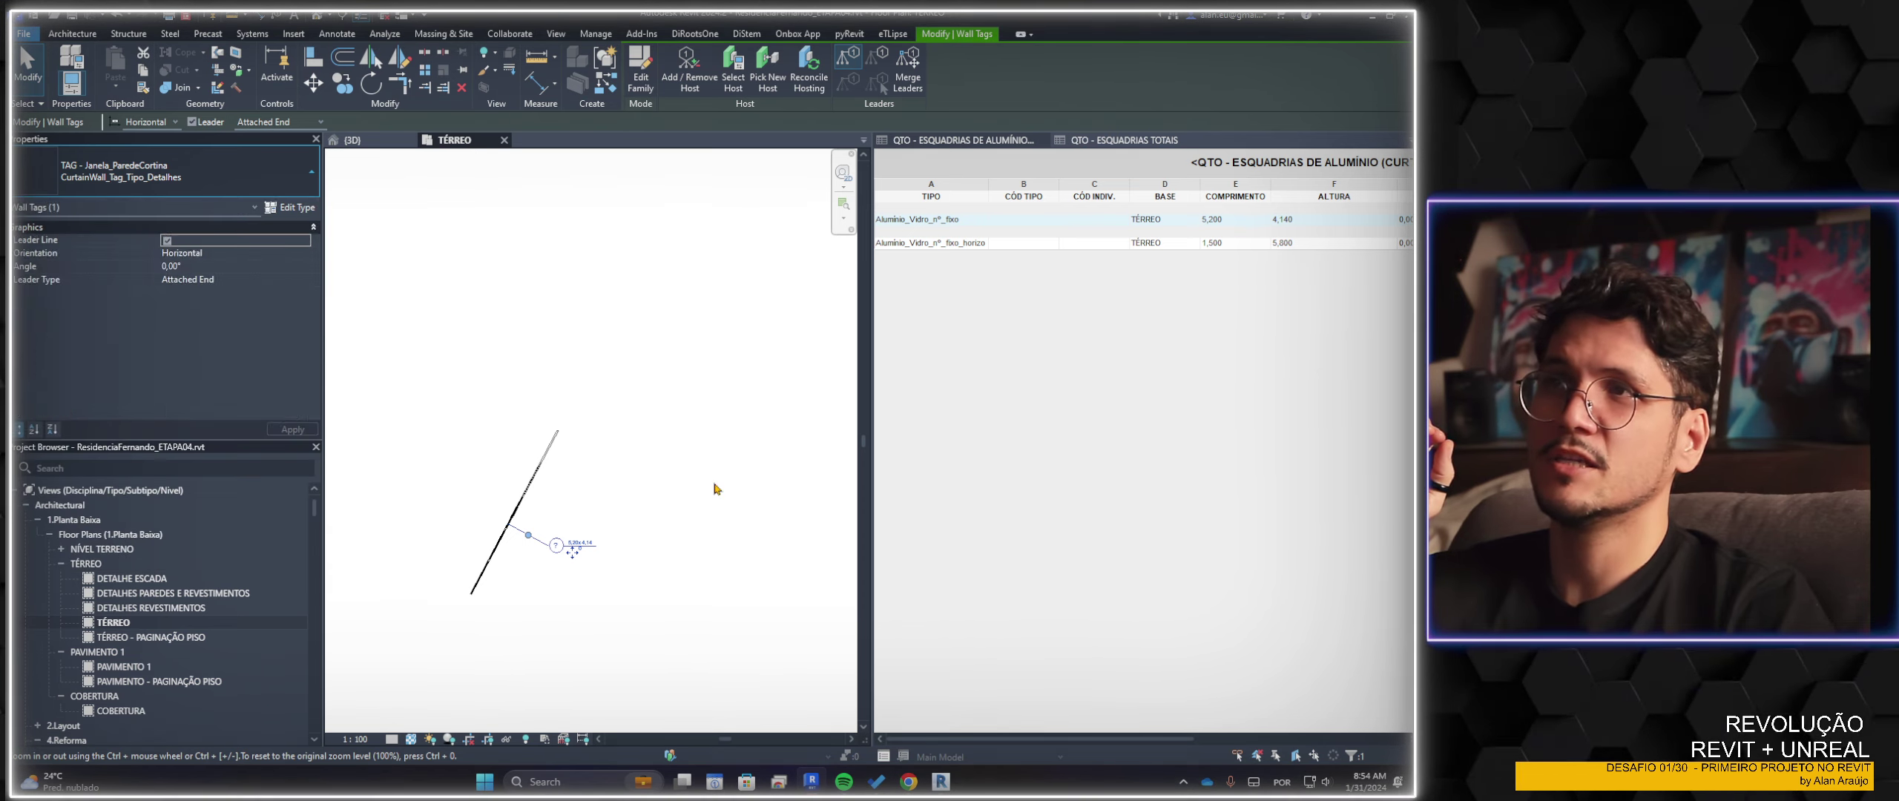
click(519, 475)
Undo the last change and highlight the Aluminio_Vidro_nº_fixo_horizontais wall in 3D from the schedule
key(ctrl+z)
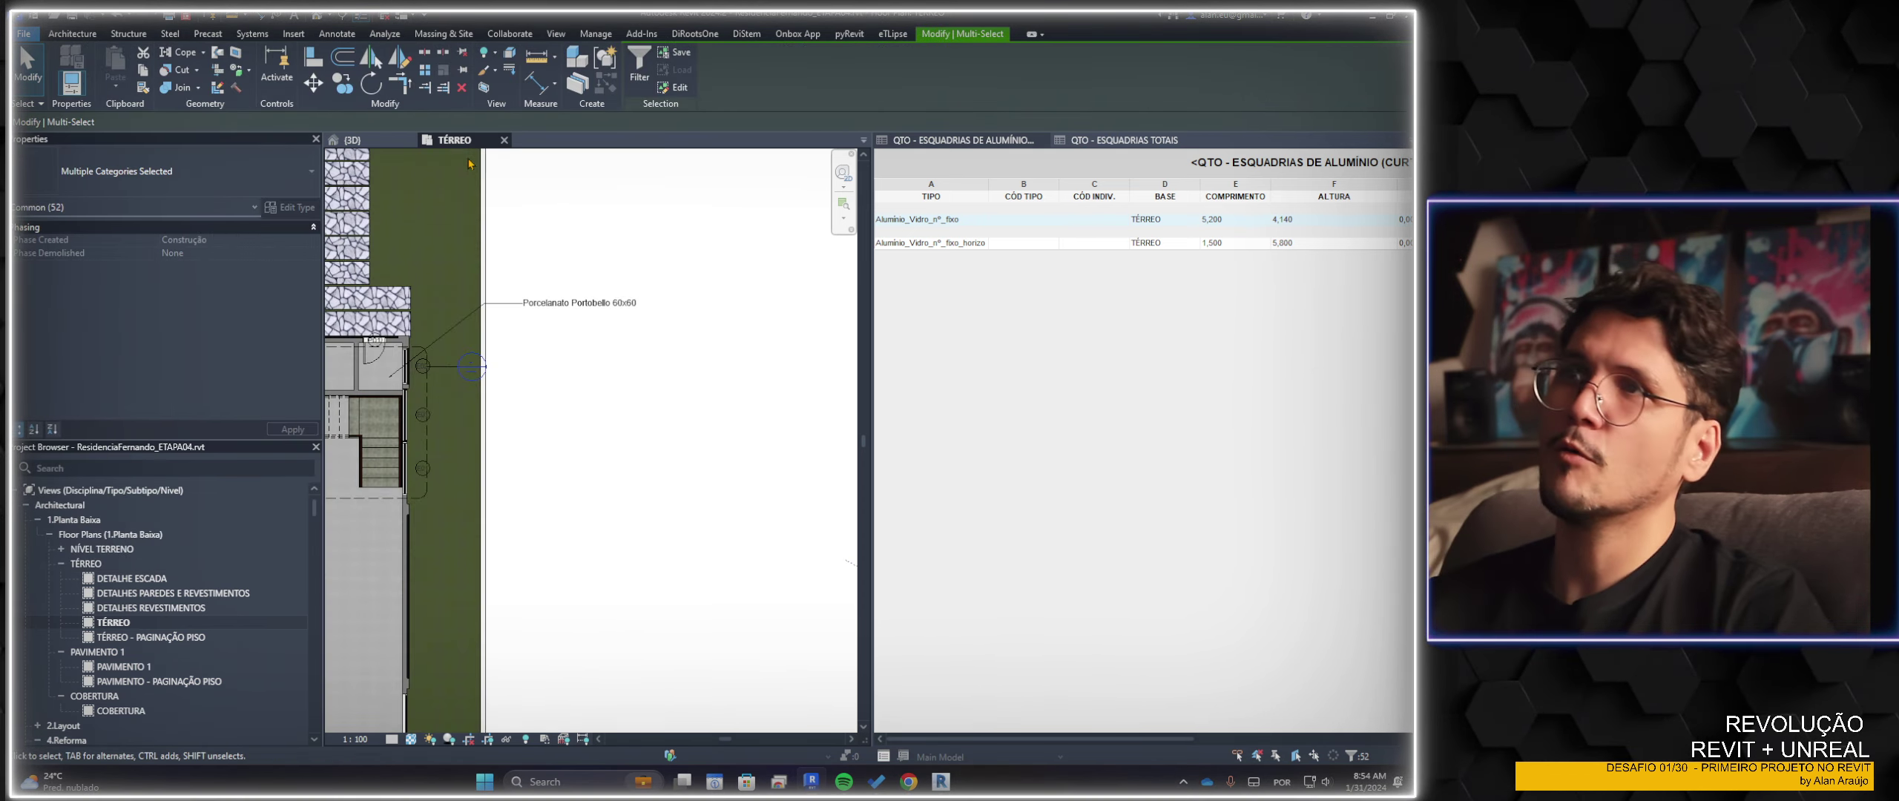
click(353, 140)
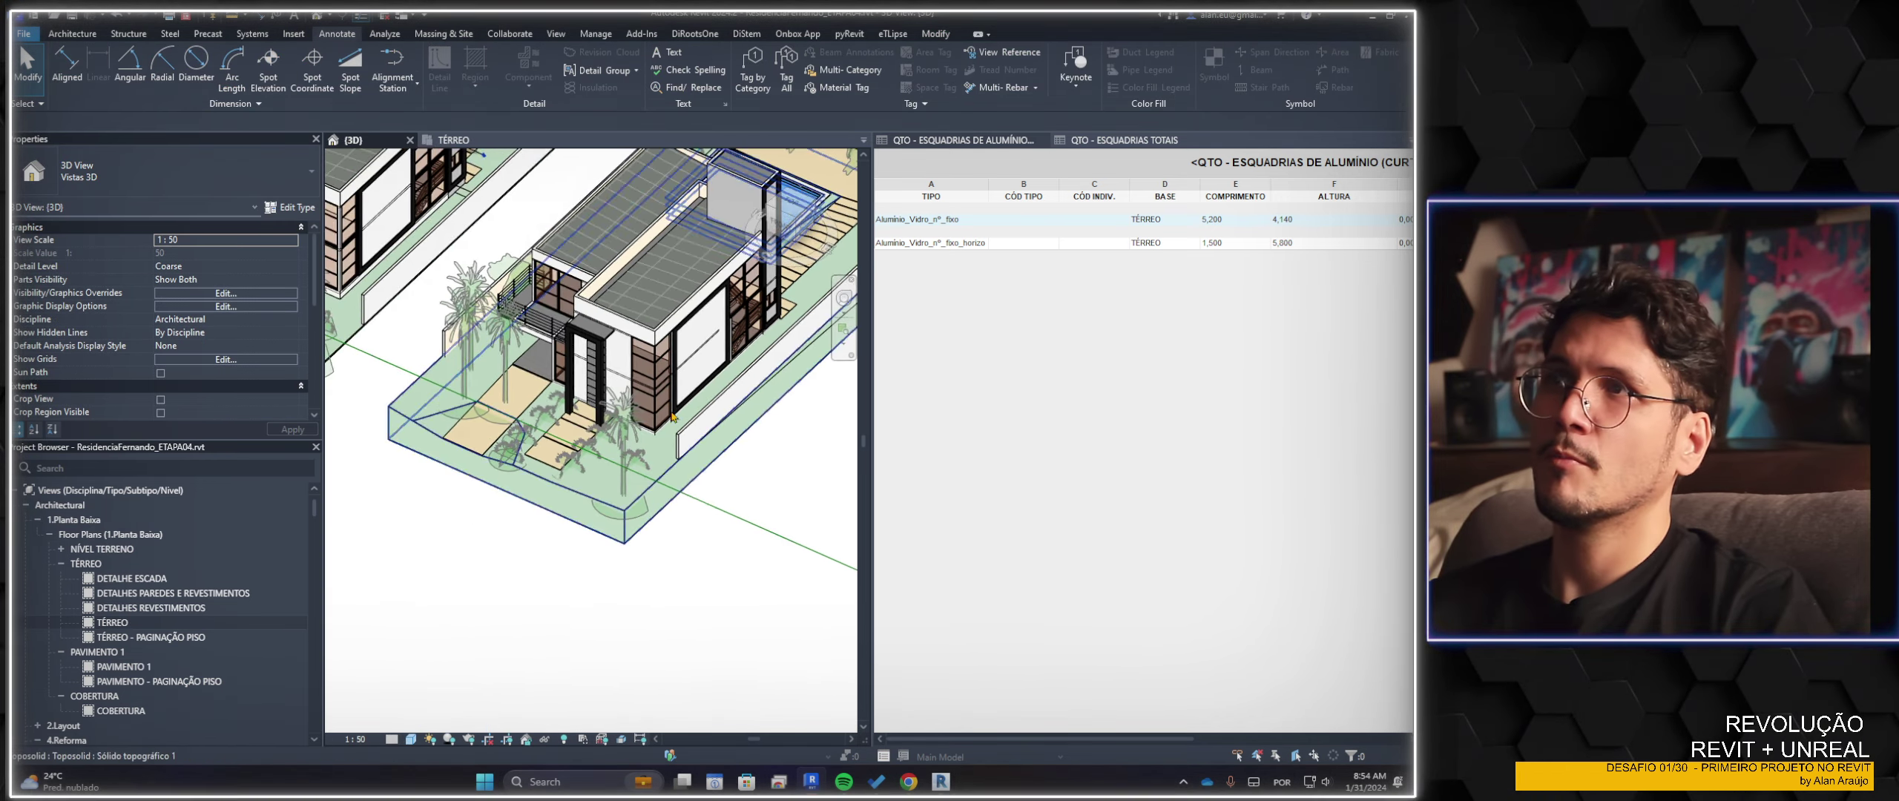
scroll(678, 319, up, 5)
click(675, 264)
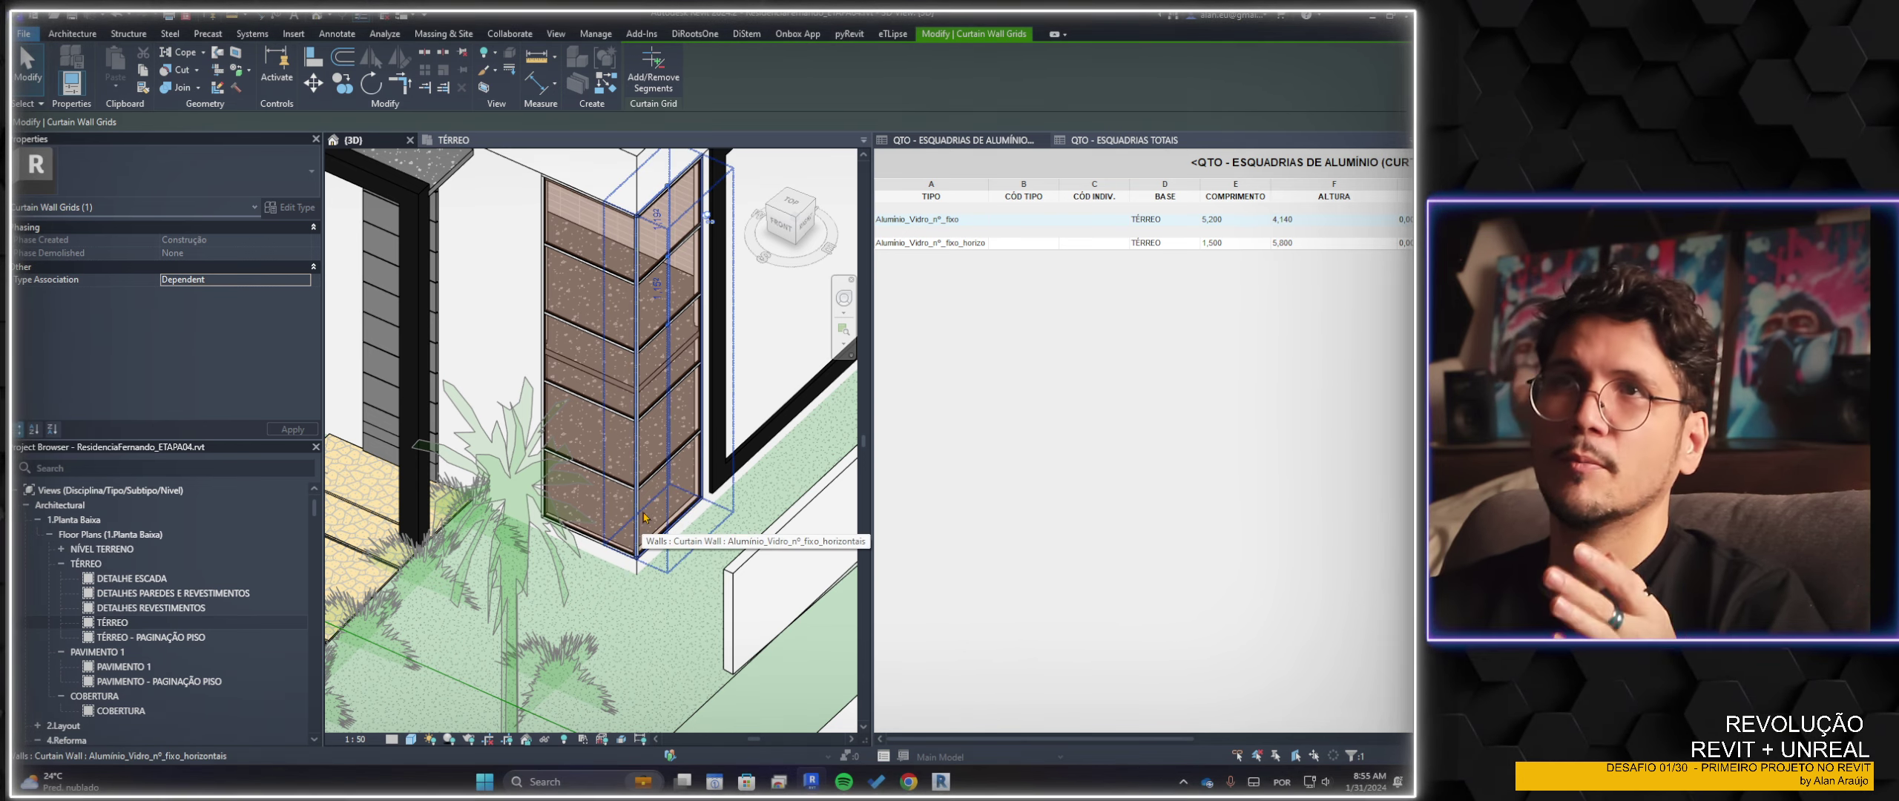
click(973, 243)
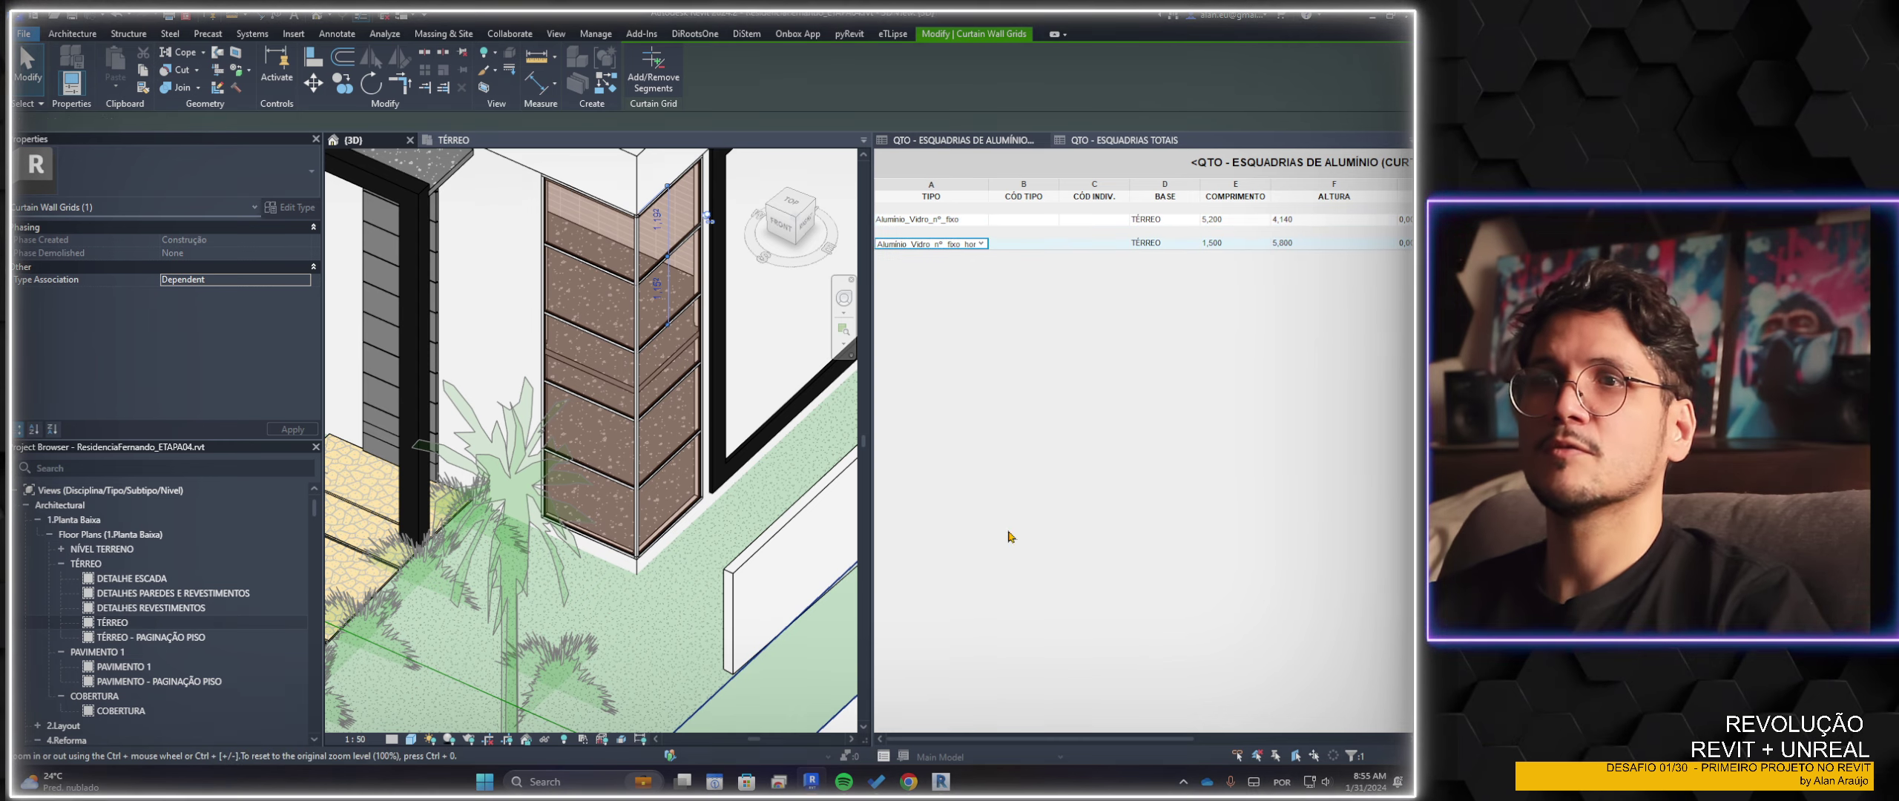
drag(1017, 744, 1248, 734)
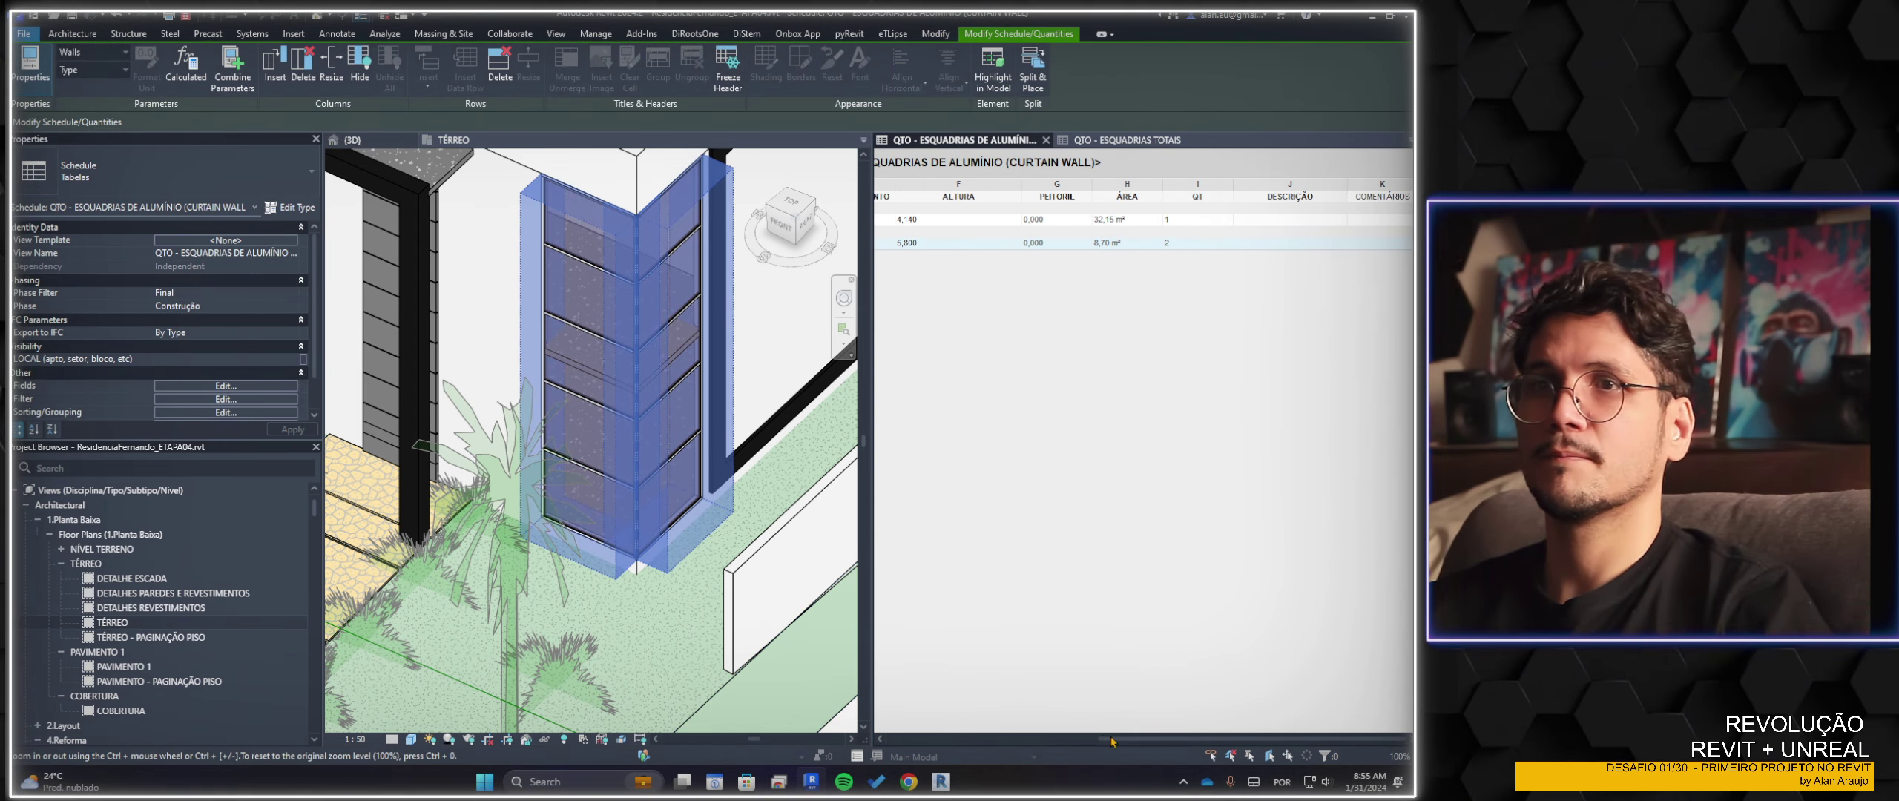
scroll(599, 463, down, 2)
scroll(599, 464, down, 2)
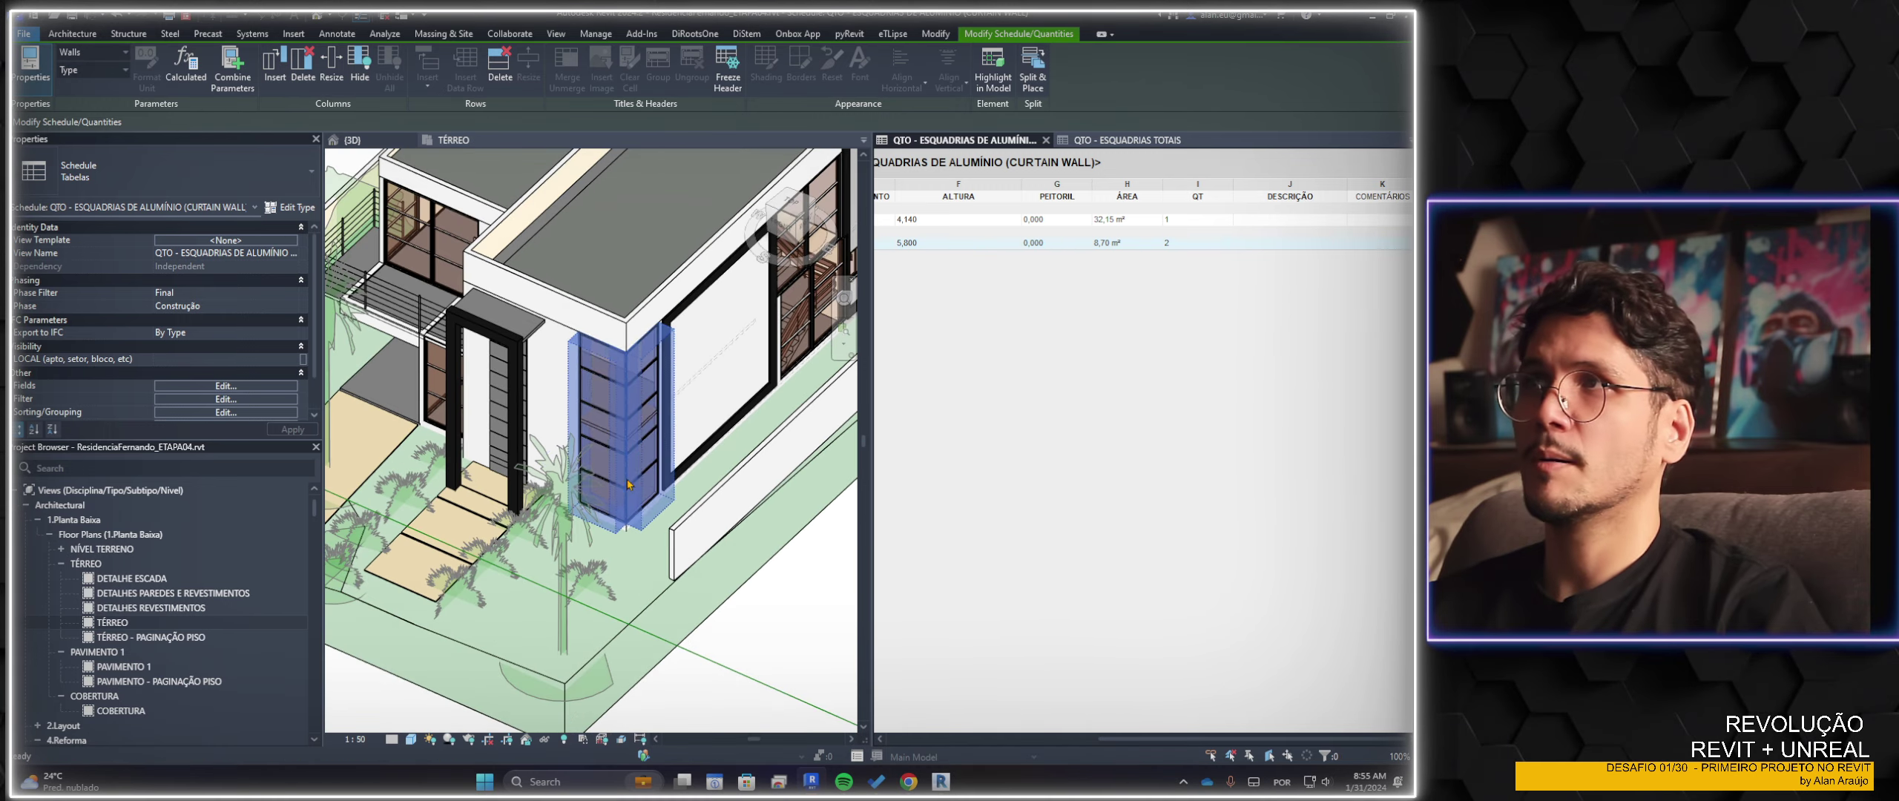
scroll(599, 463, down, 2)
scroll(689, 445, up, 3)
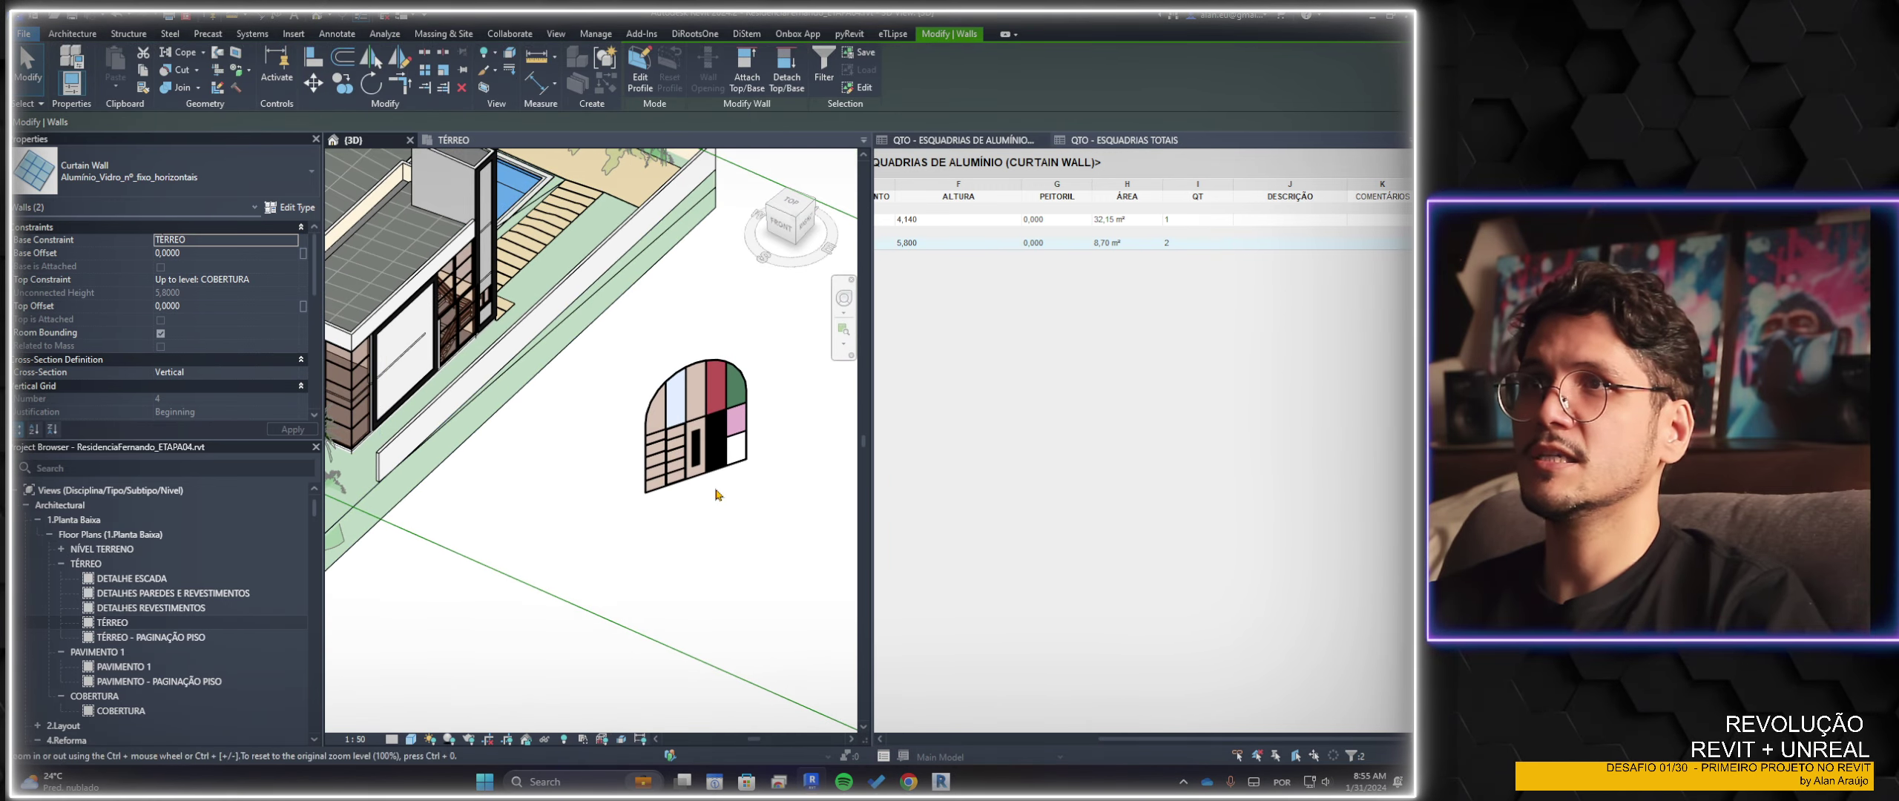
Clear the selection and return to the full TÉRREO floor plan
key(Escape)
double_click(134, 625)
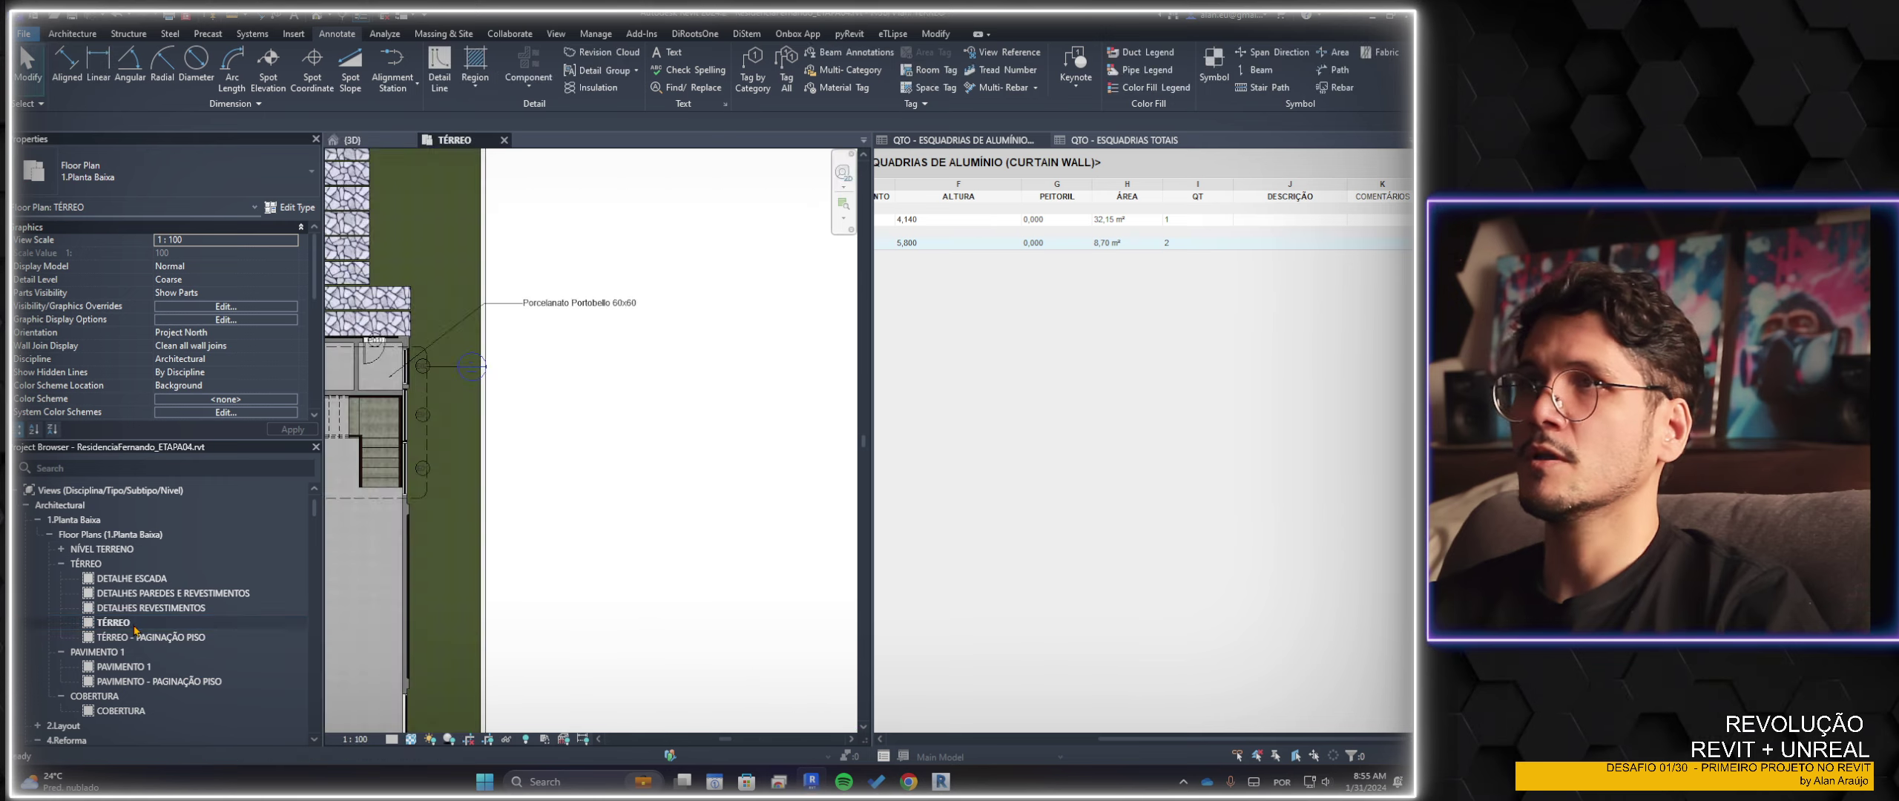
scroll(565, 491, down, 4)
scroll(658, 373, up, 1)
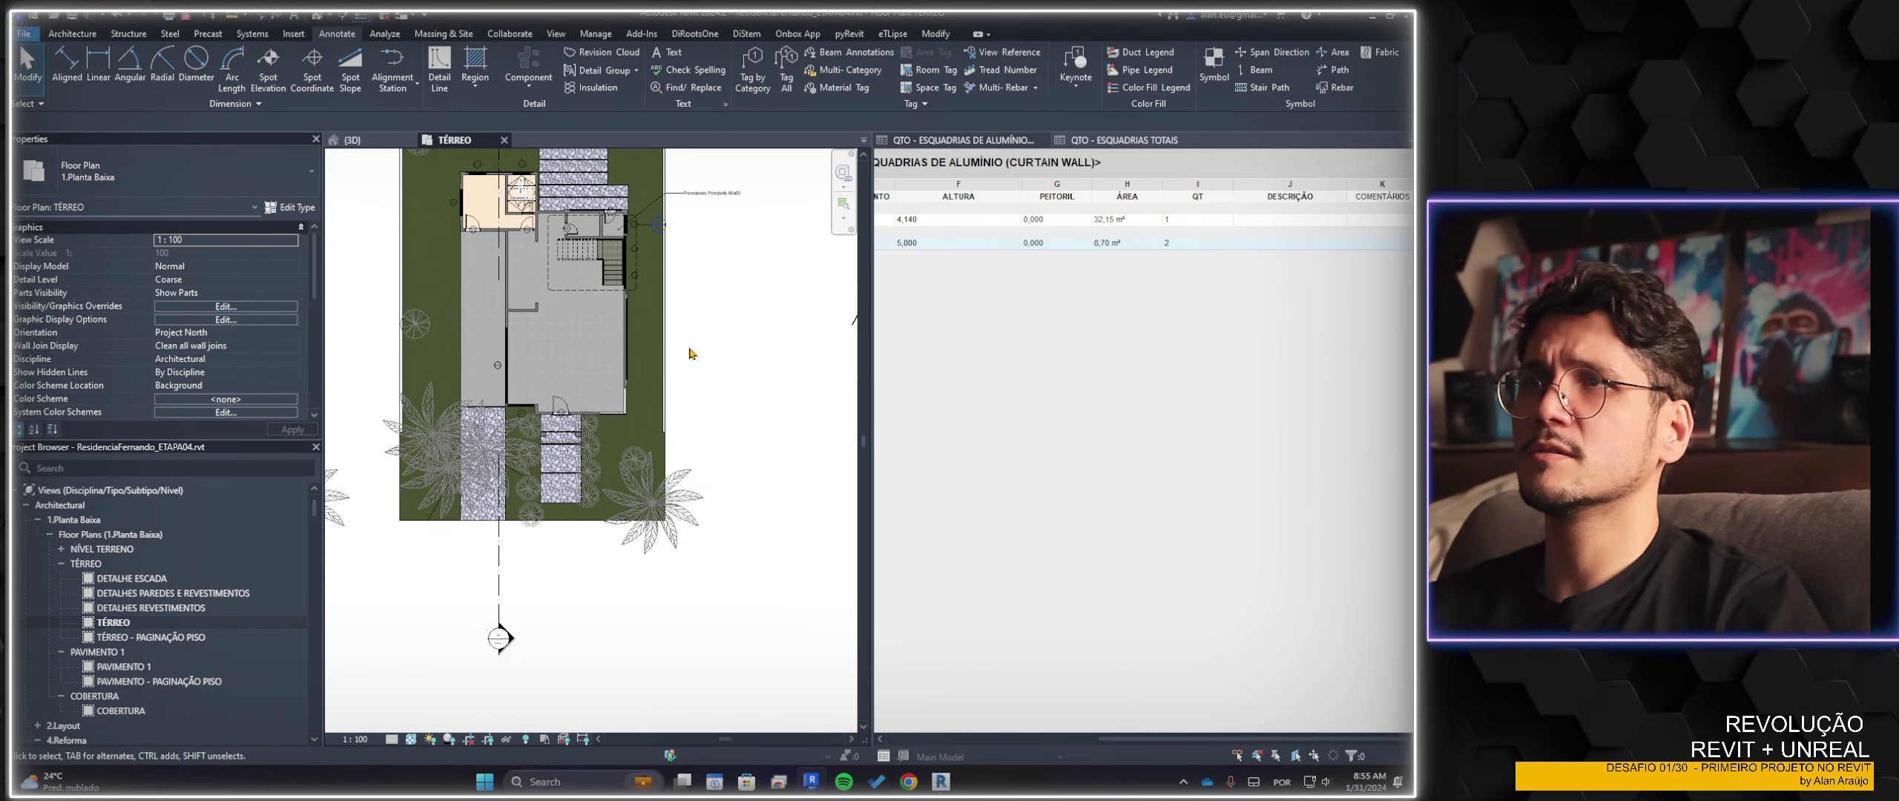
Tag all untagged walls with TAG - Fechamentos : Tipo_Parede using Tag All
scroll(690, 354, up, 2)
scroll(705, 363, up, 2)
scroll(727, 379, up, 1)
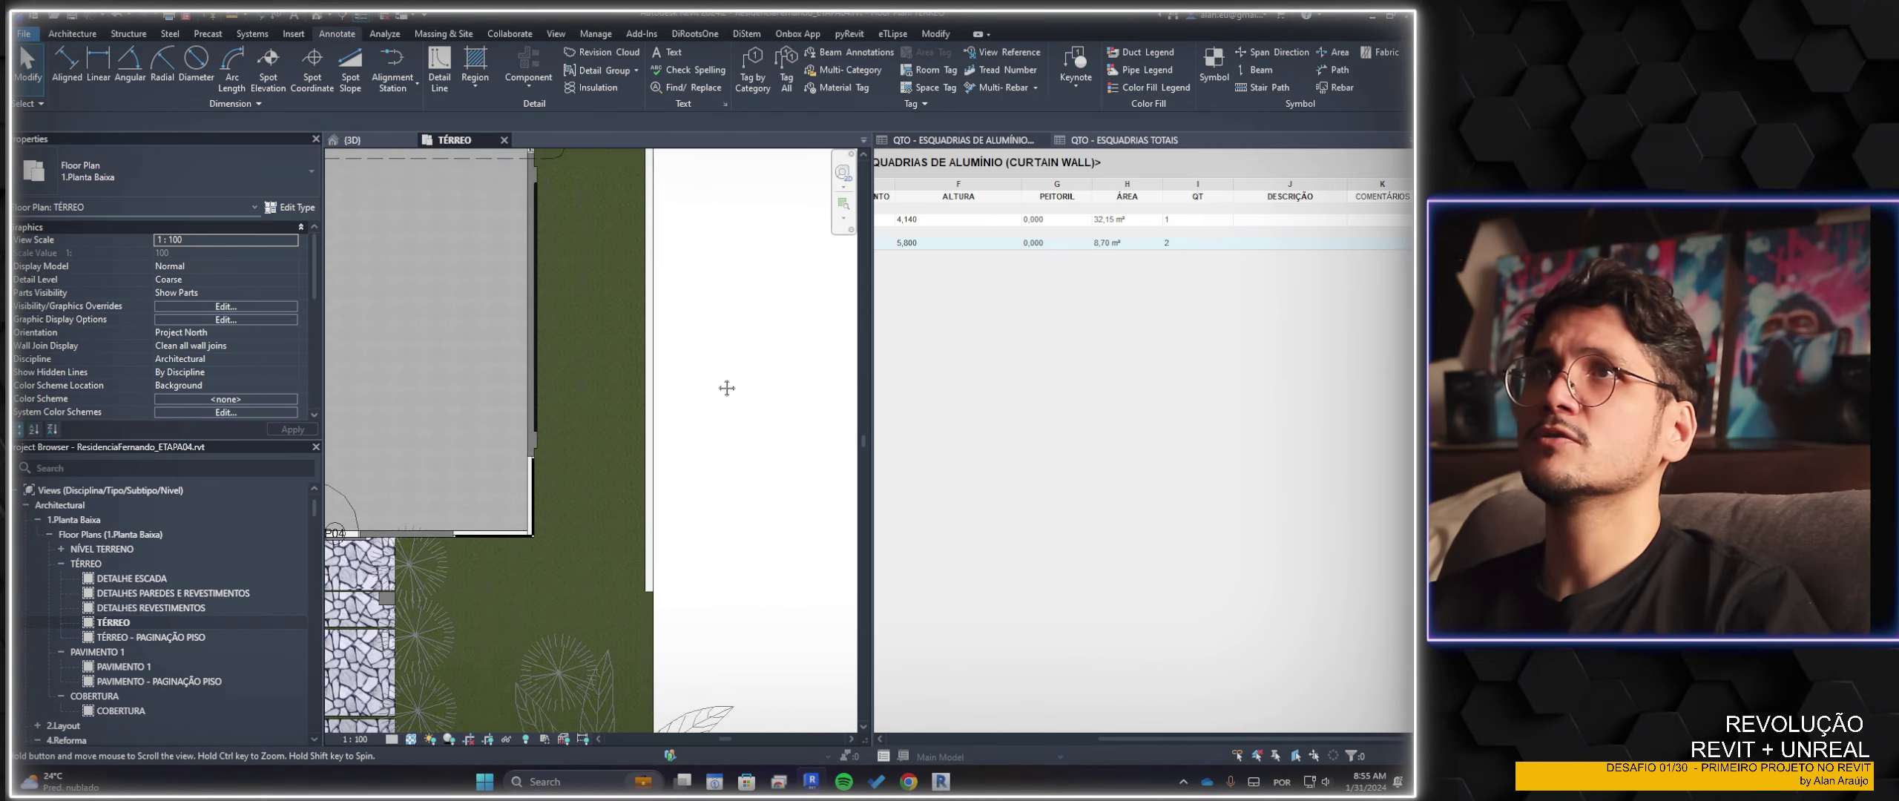
middle_drag(727, 388, 705, 417)
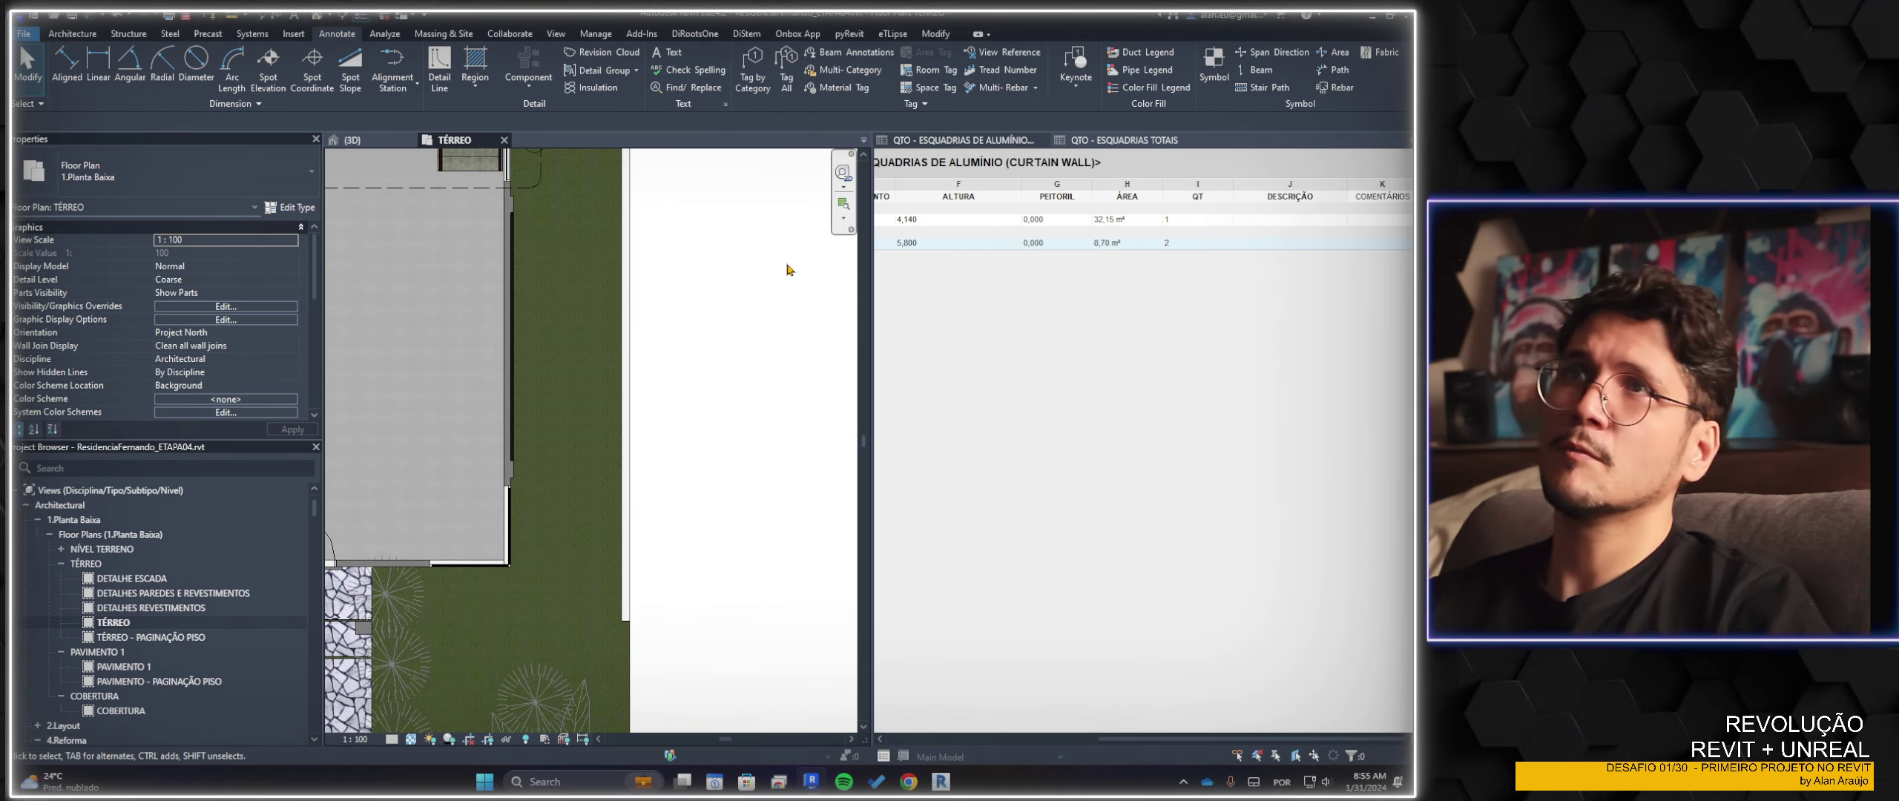
click(792, 83)
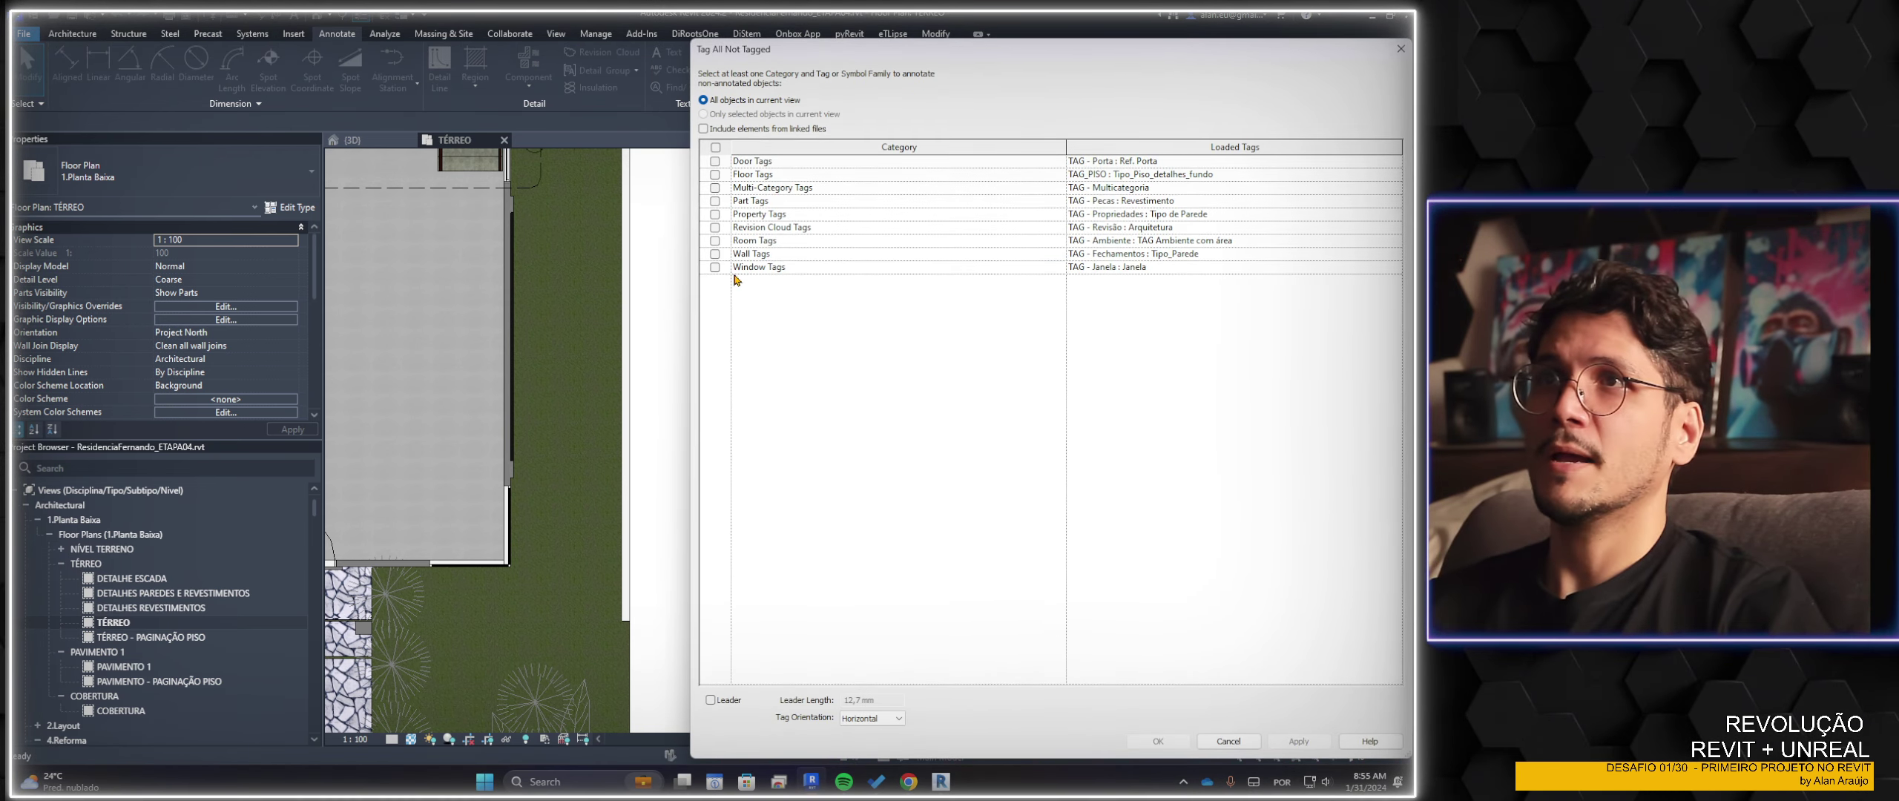
click(715, 254)
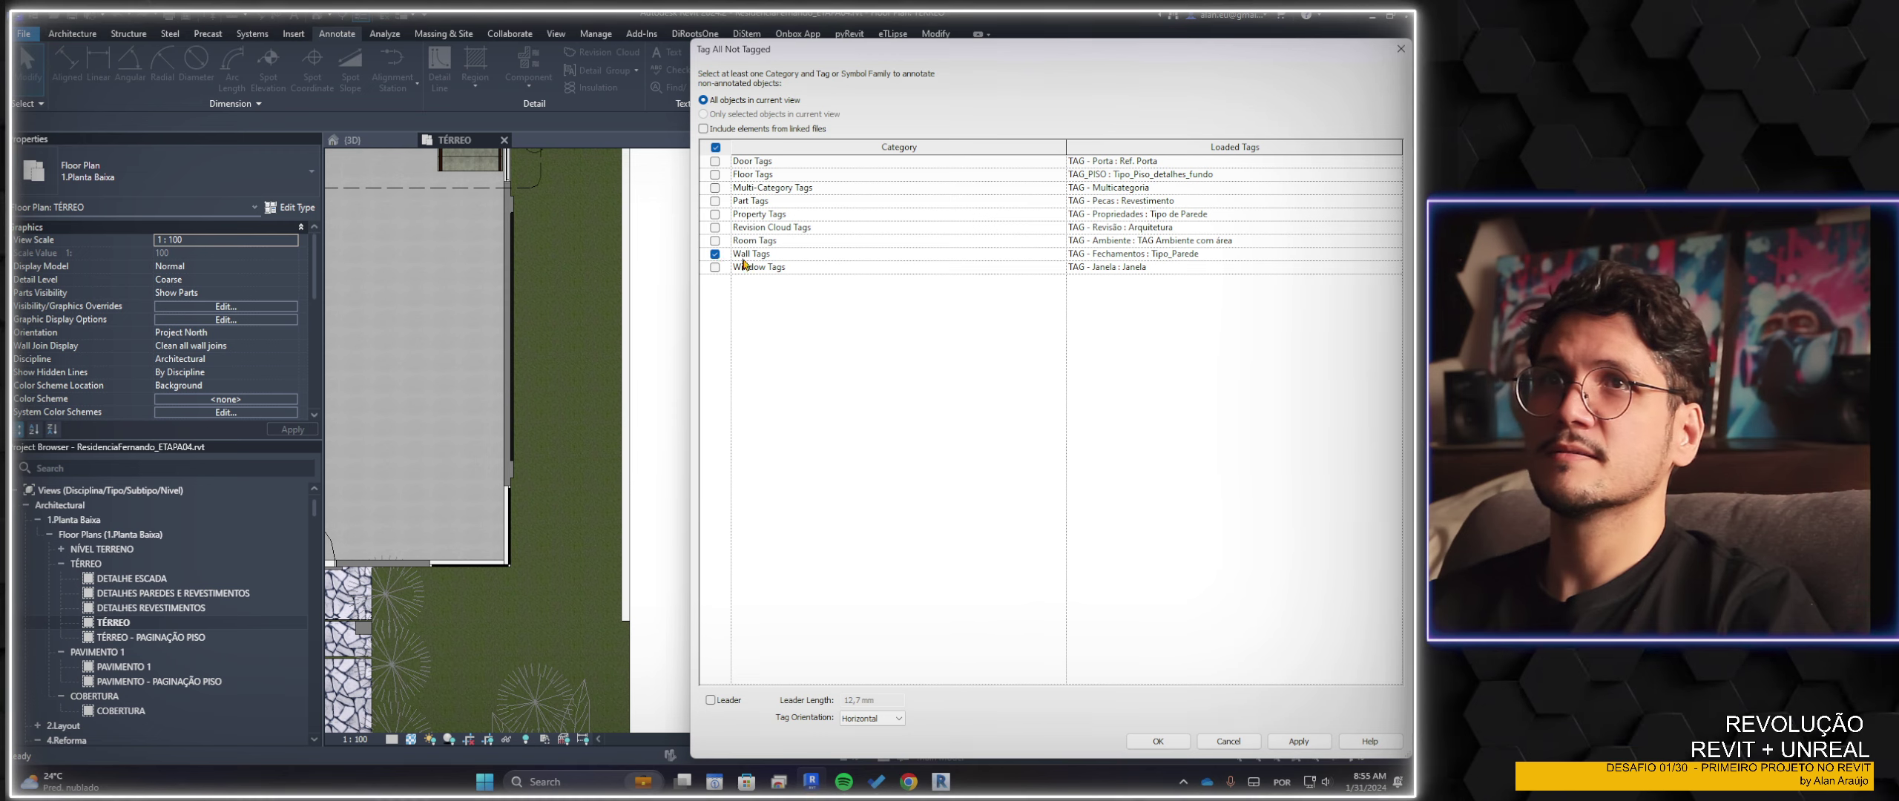
click(1207, 253)
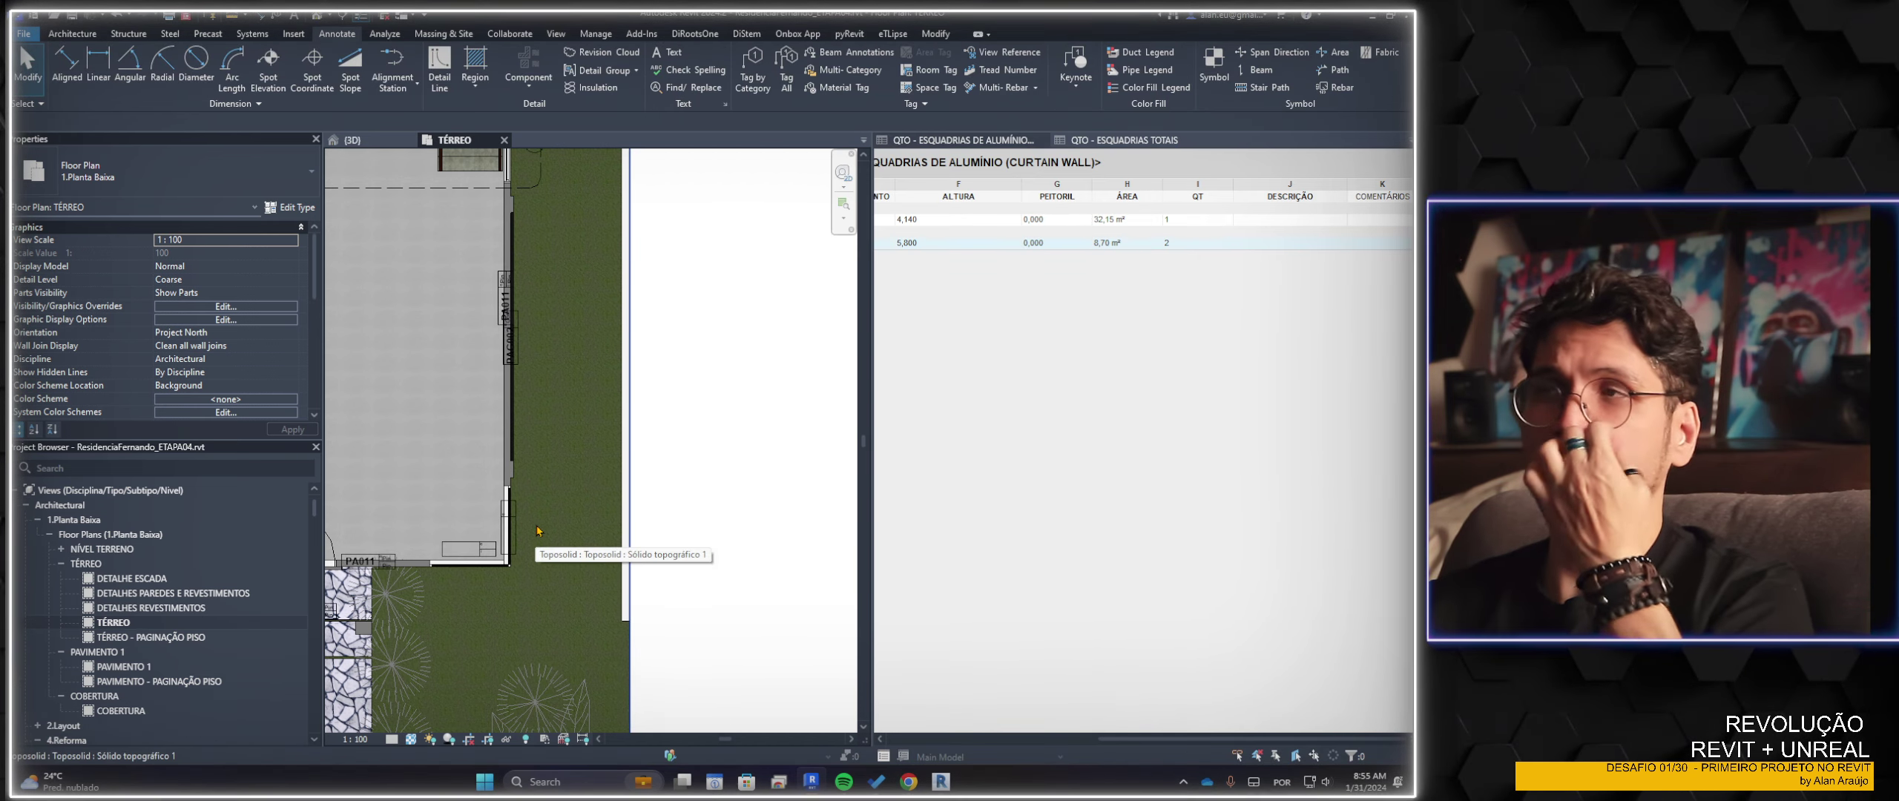
Switch both curtain-wall corner tags to the CurtainWall_Tag_Tipo_Detalhes type, showing 1,50x 5,80
scroll(538, 531, down, 3)
mouse_move(538, 532)
middle_down()
mouse_move(549, 581)
mouse_move(618, 543)
mouse_move(605, 511)
middle_up()
scroll(618, 543, up, 3)
scroll(601, 509, up, 3)
scroll(601, 510, up, 2)
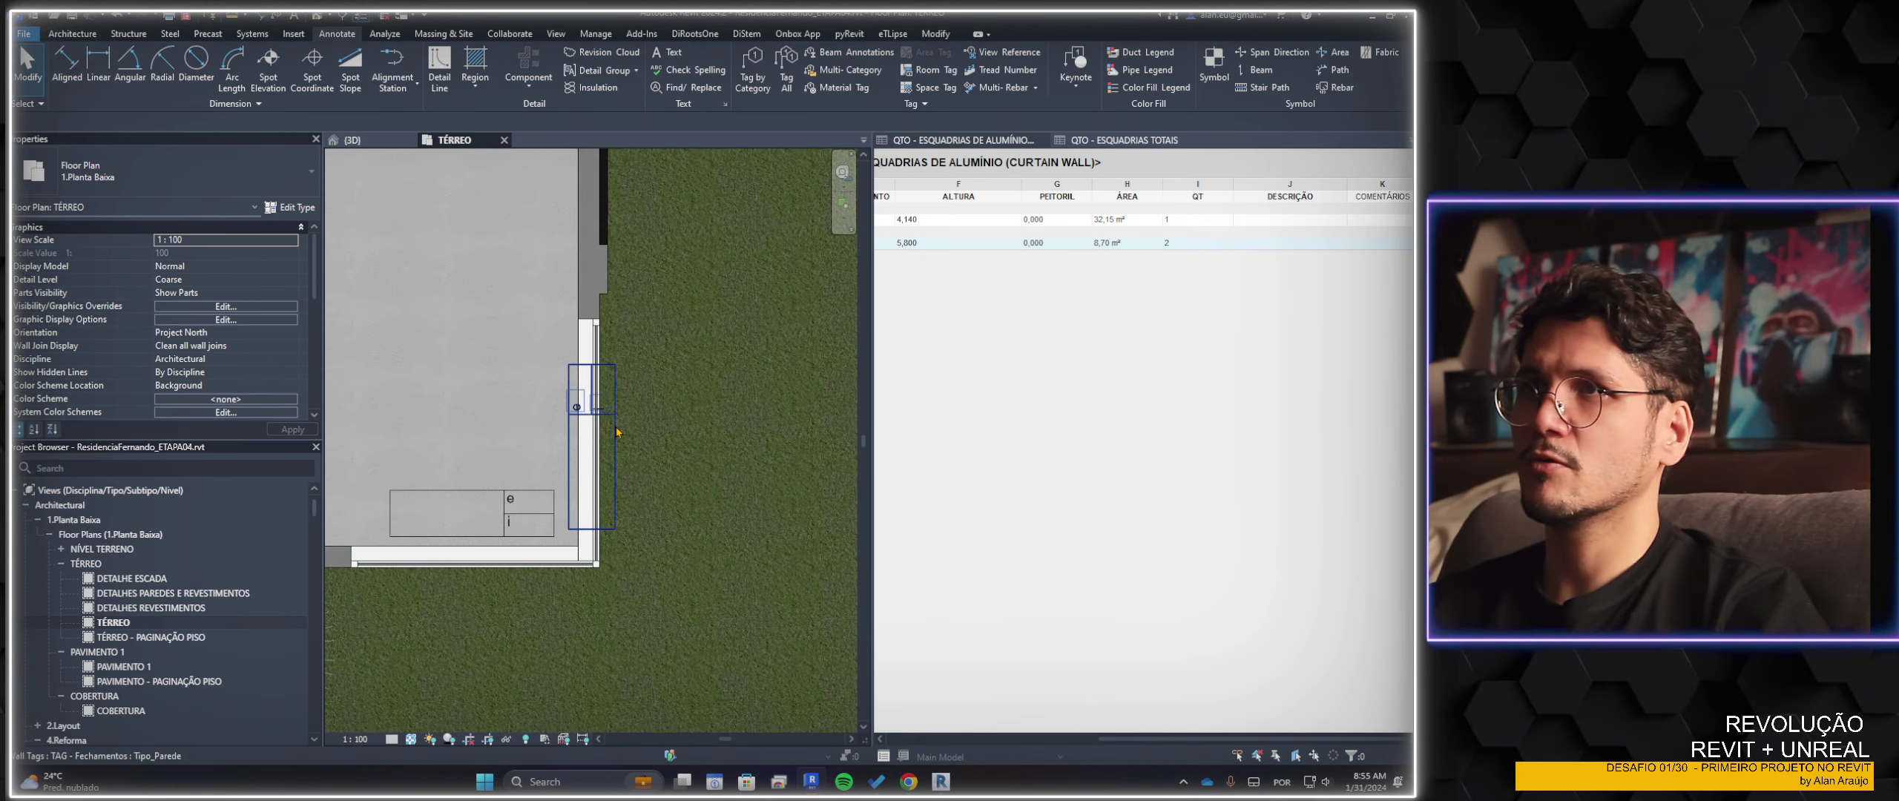
click(617, 429)
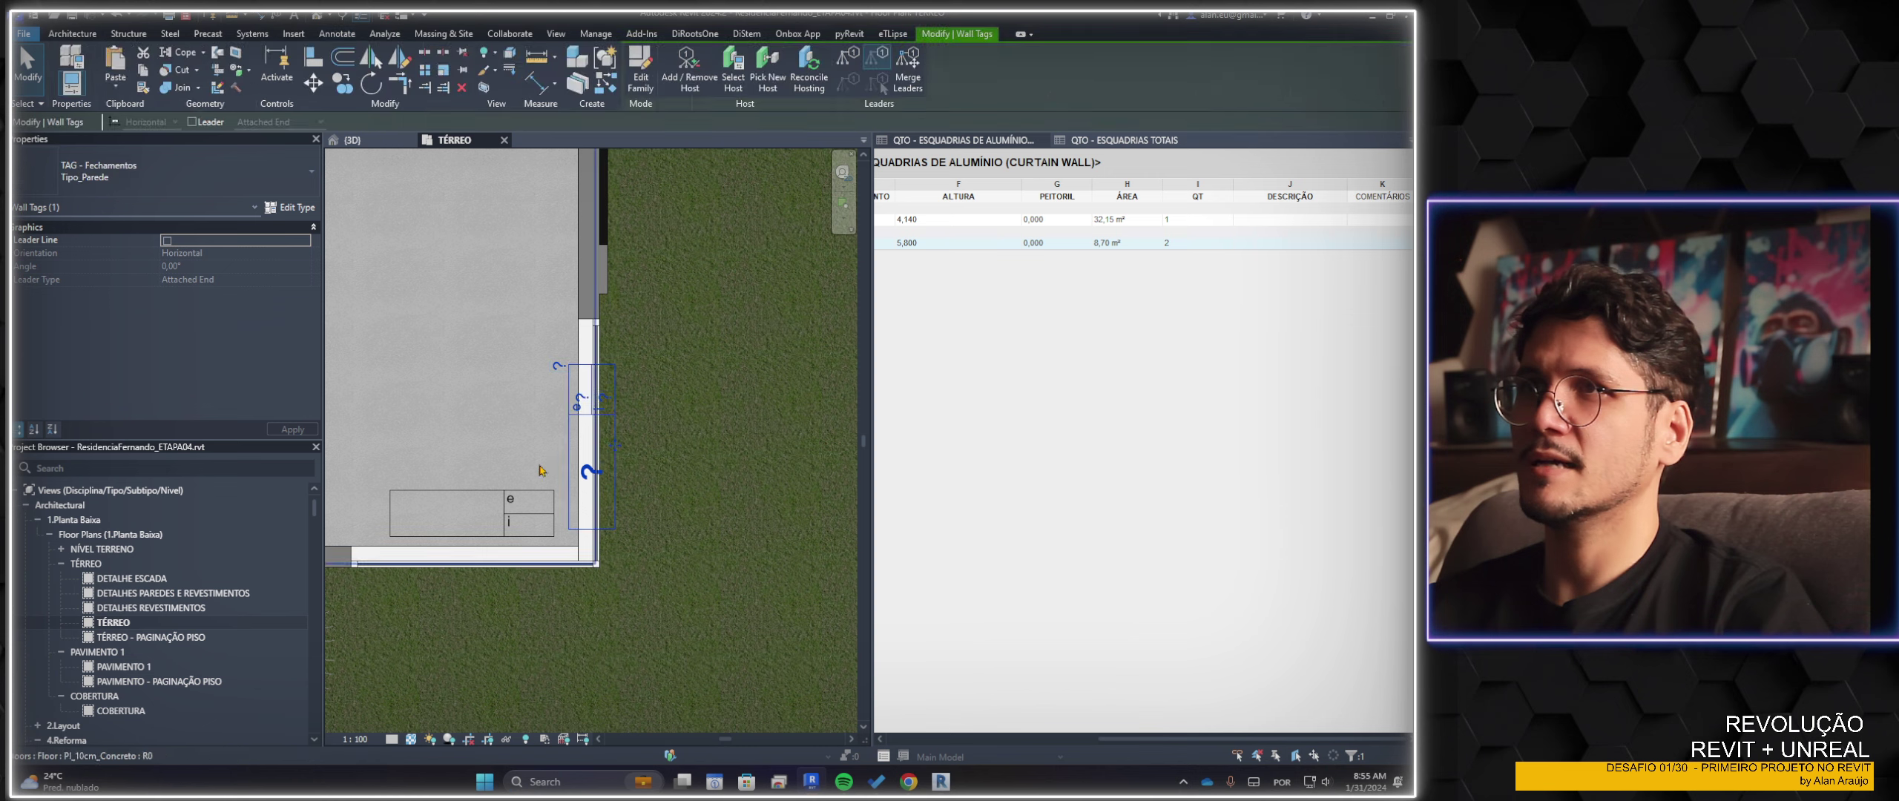
ctrl+click(504, 501)
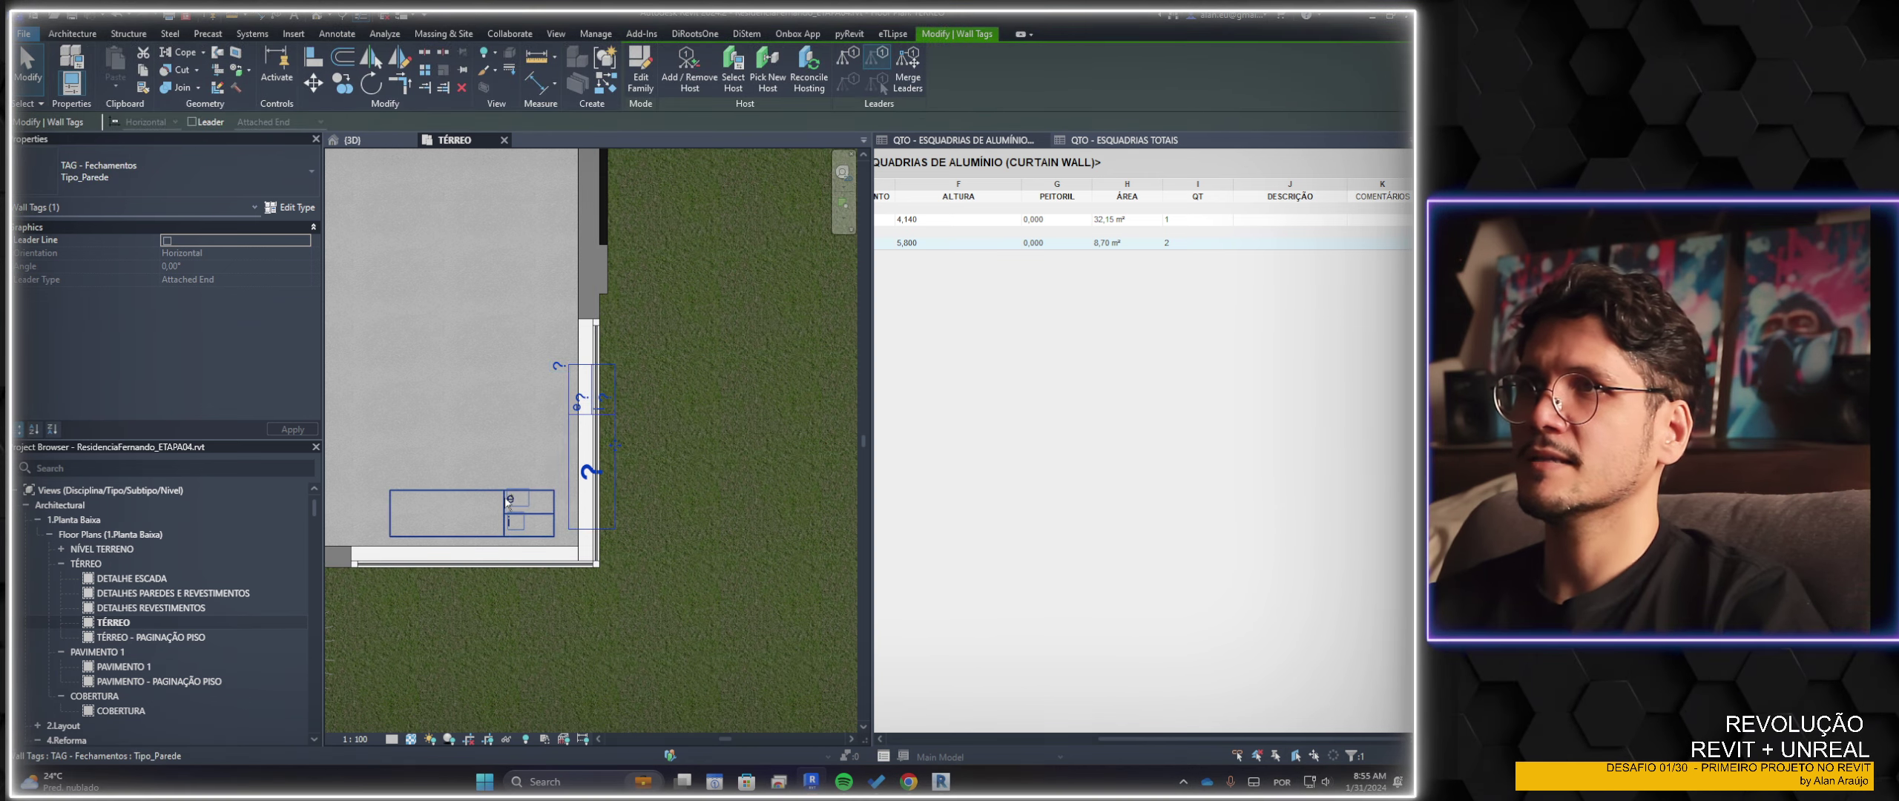
click(139, 178)
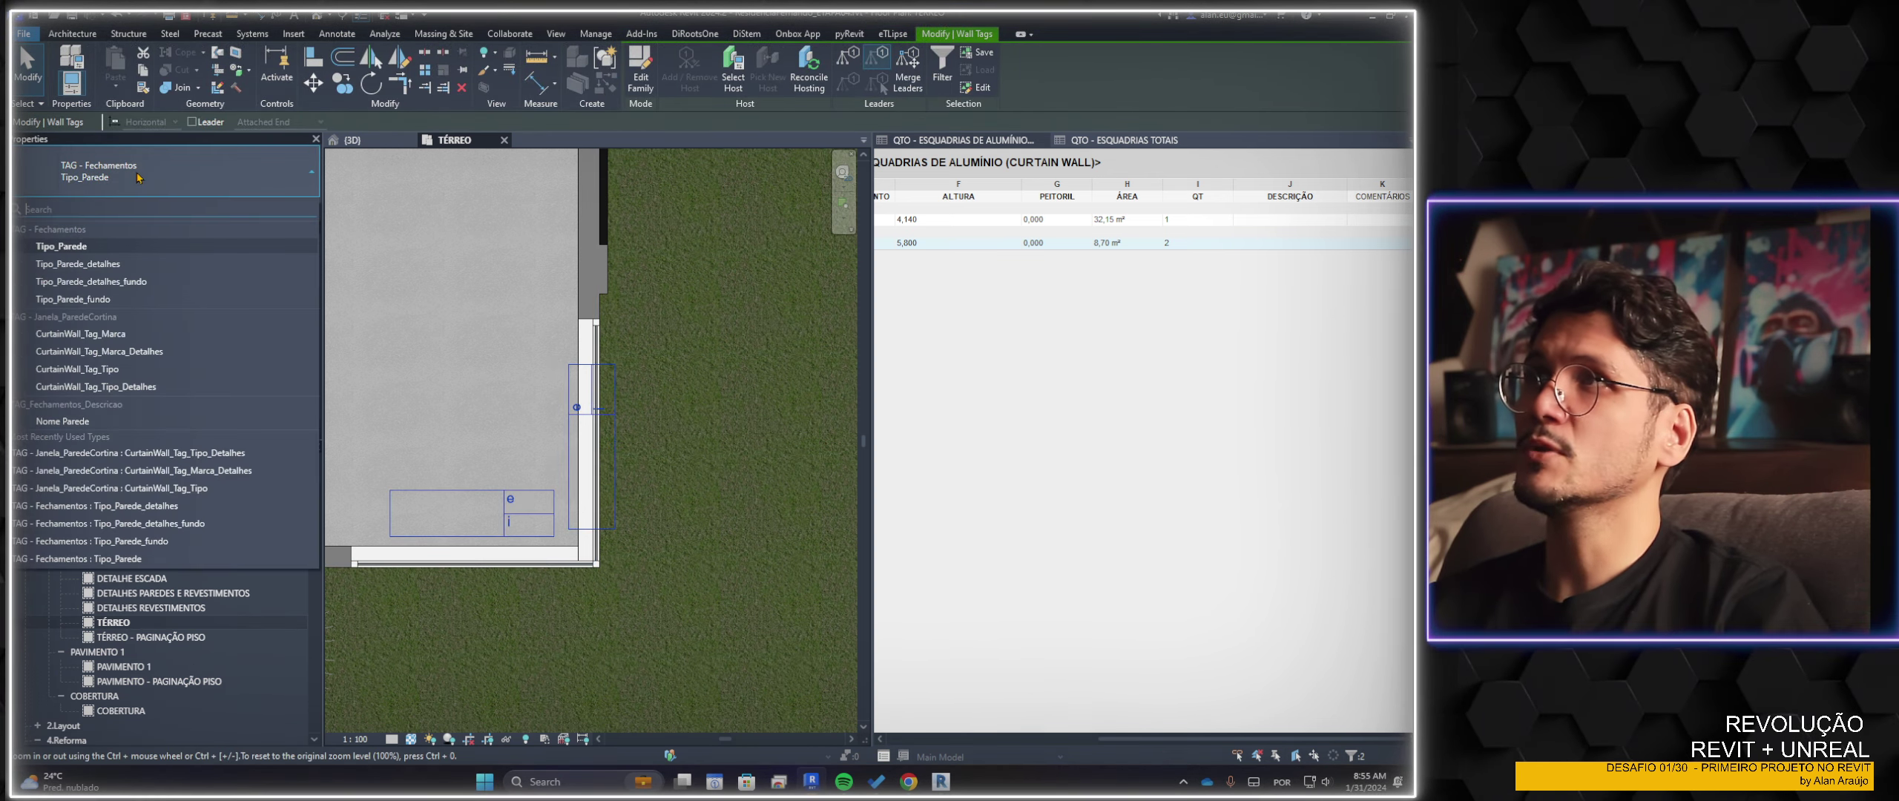
click(139, 389)
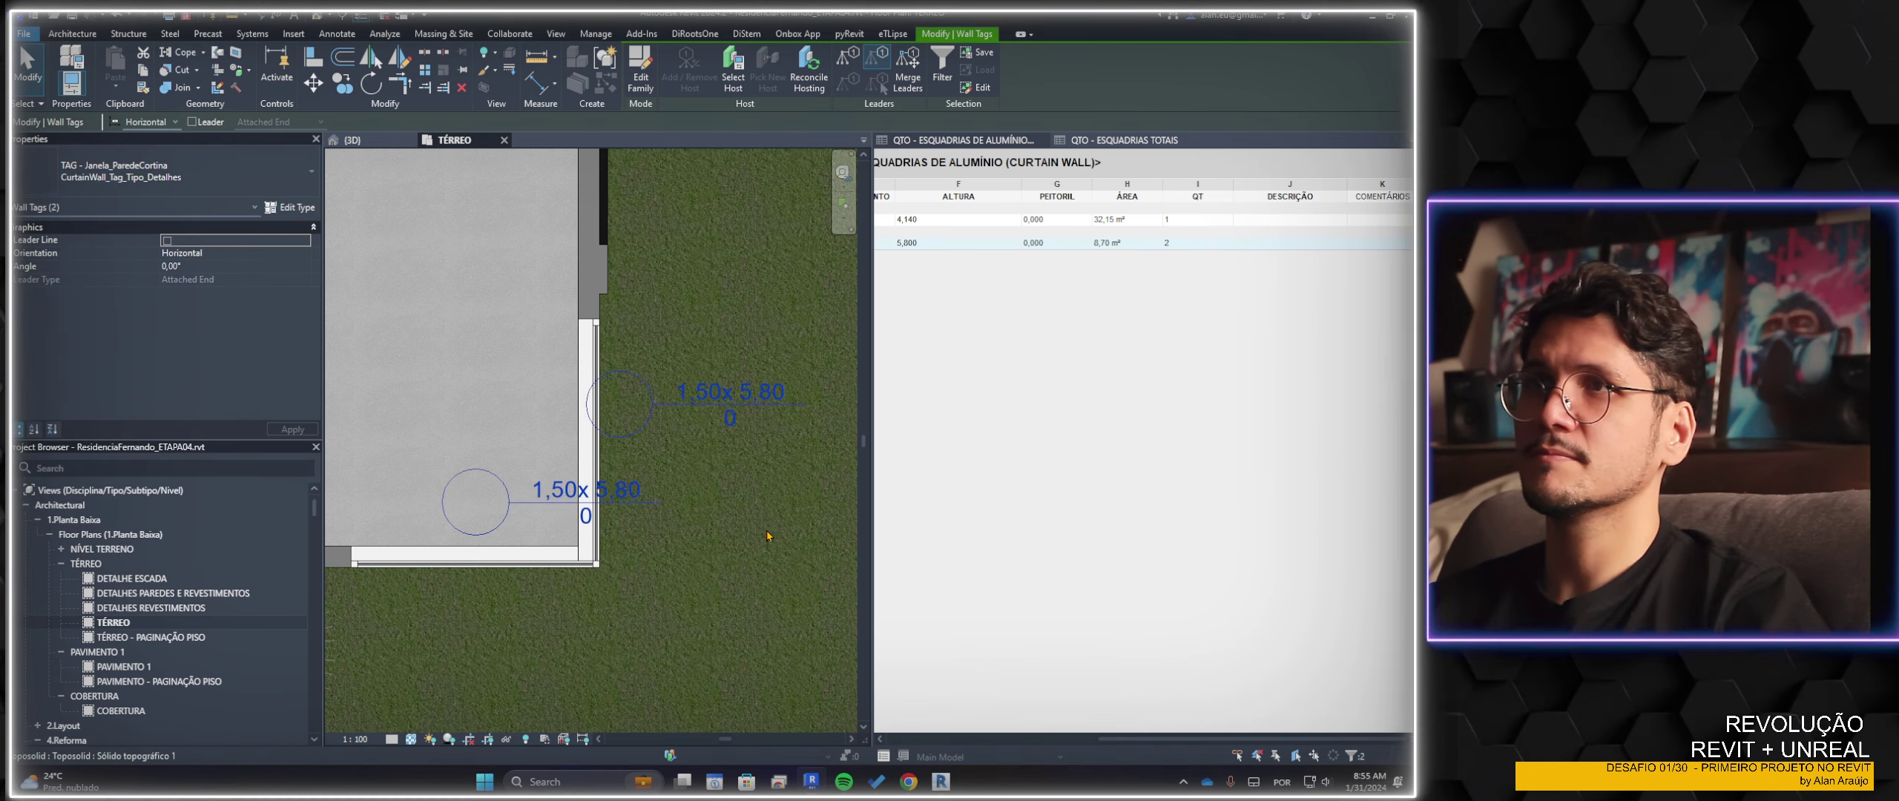
Turn the upper tag vertical beside the wall and move the horizontal tag below the corner
click(690, 444)
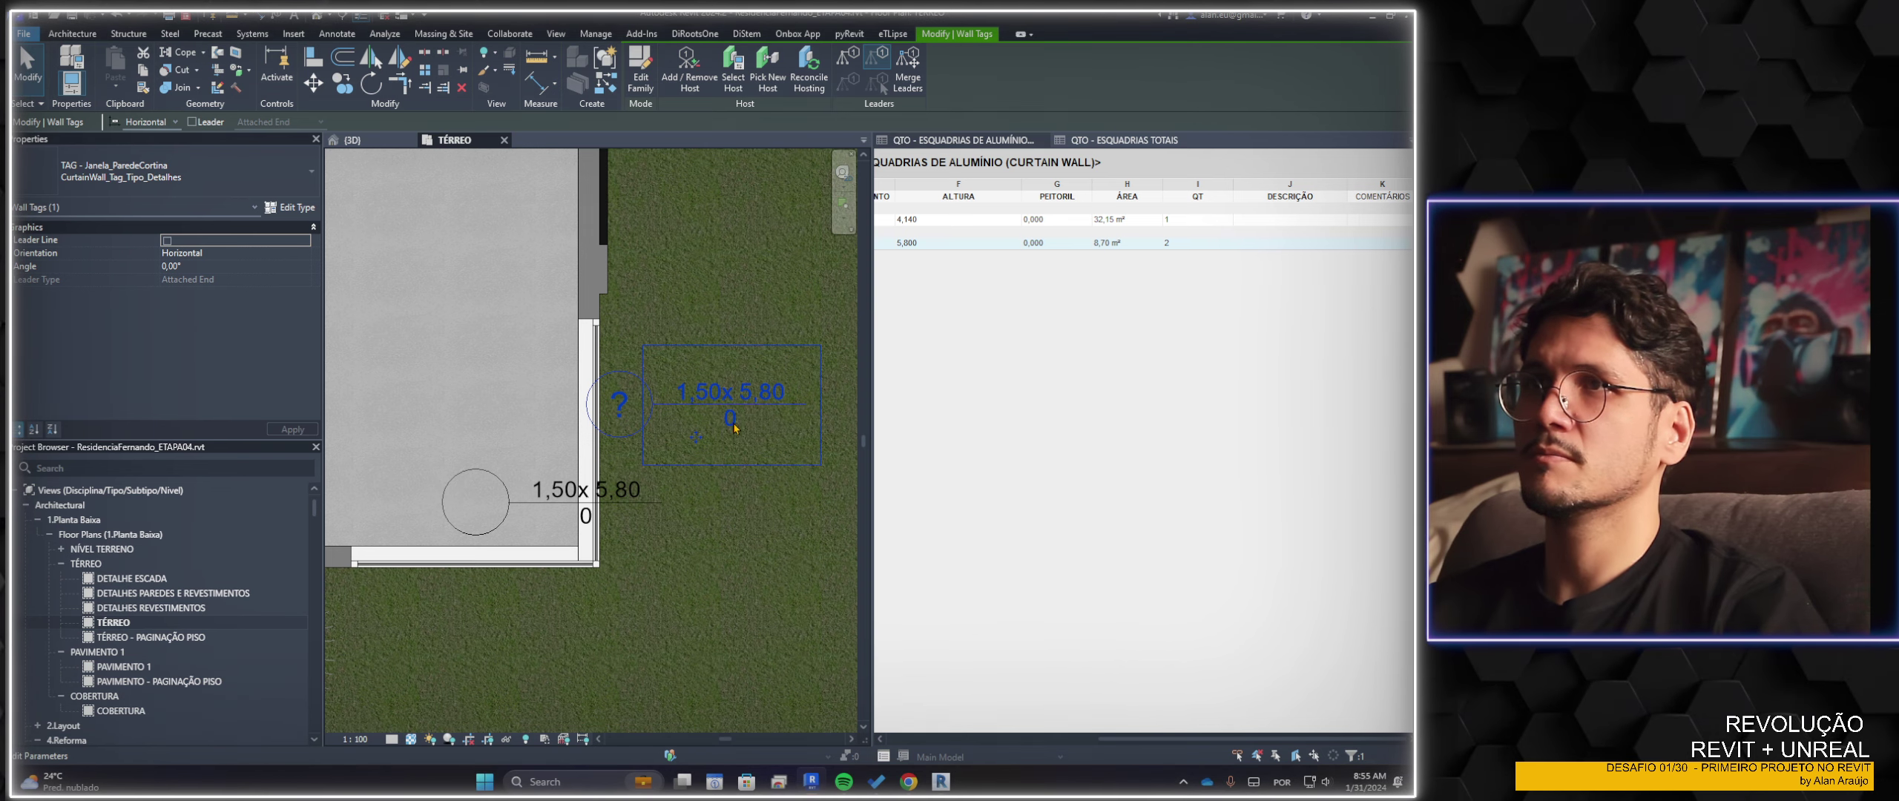
drag(697, 445, 742, 437)
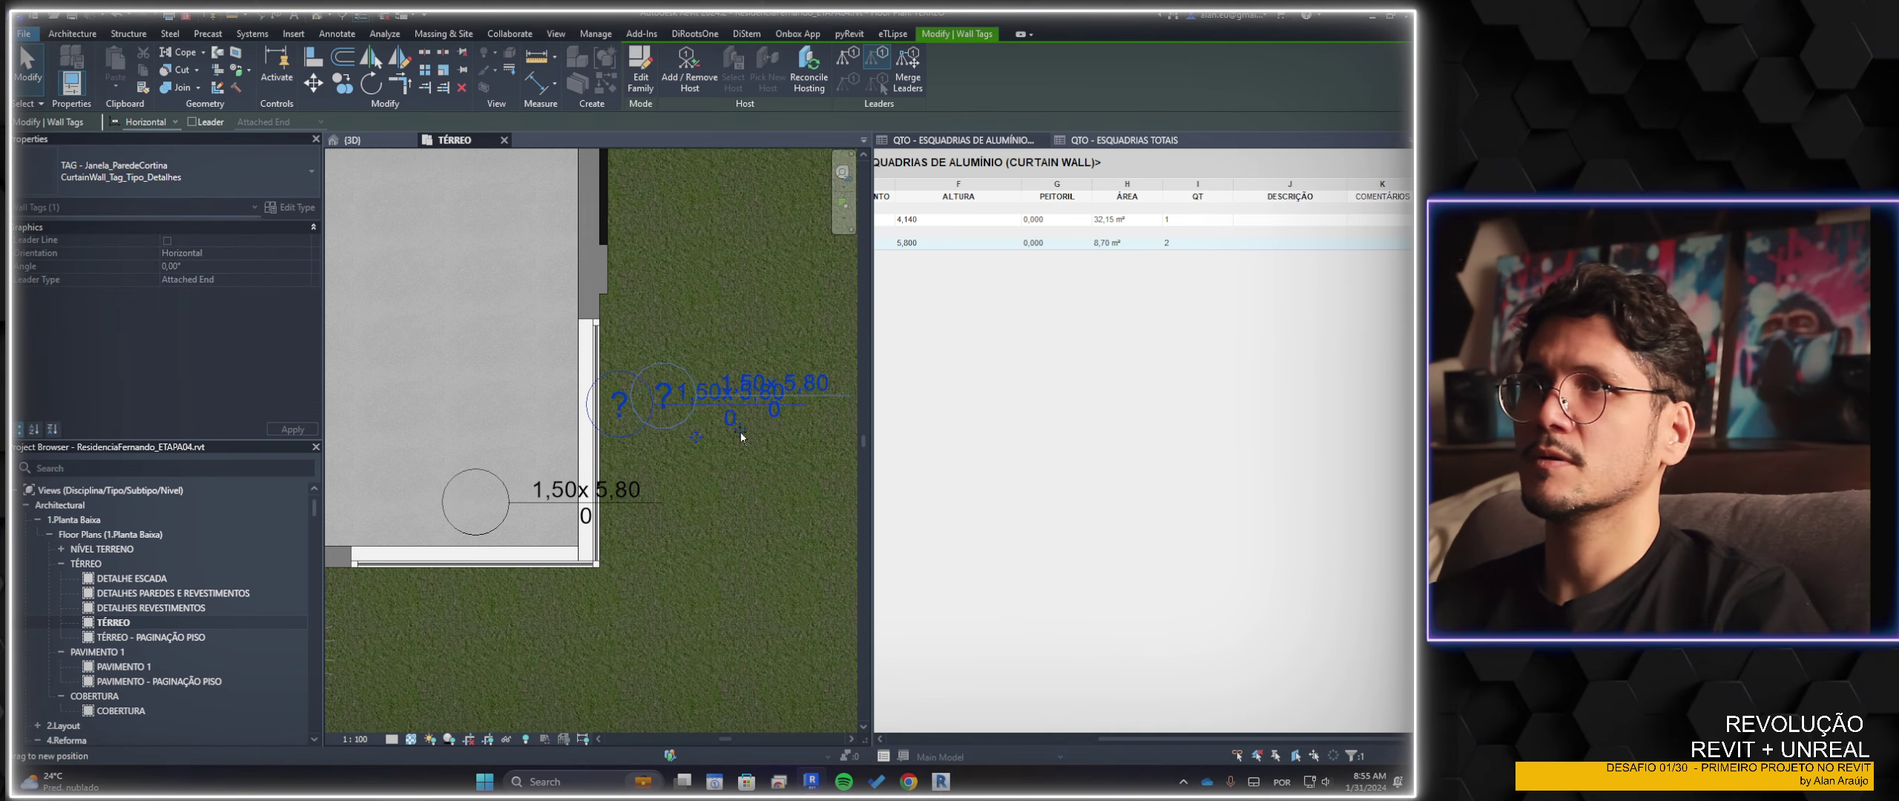
click(175, 123)
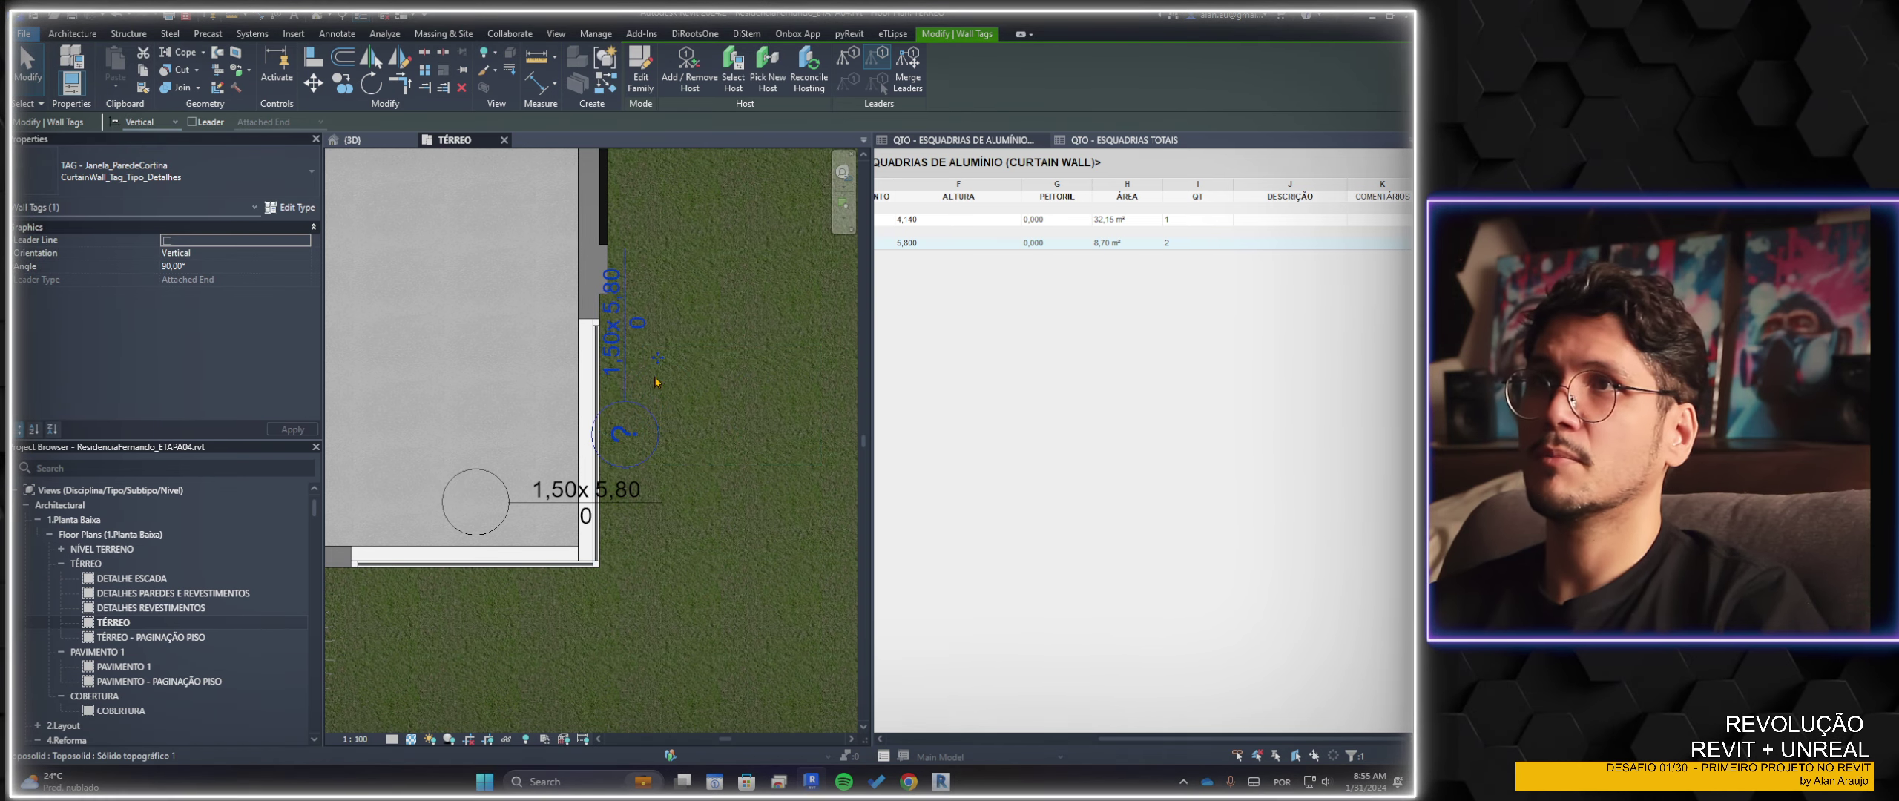
mouse_move(658, 359)
mouse_down()
mouse_move(565, 415)
mouse_move(706, 421)
mouse_up()
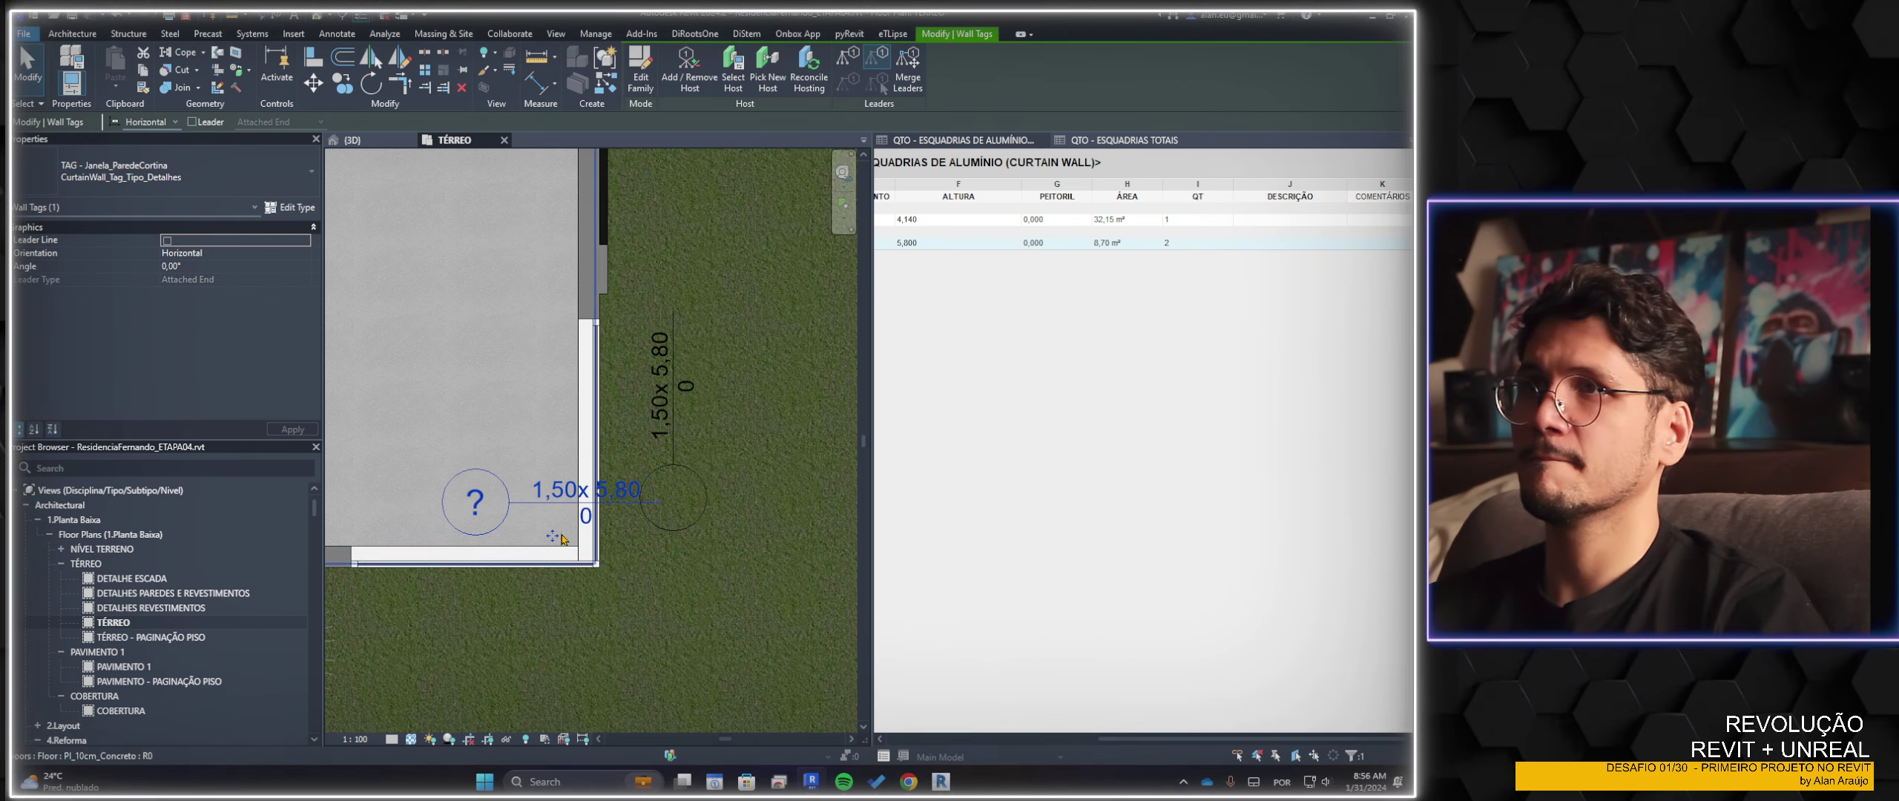
drag(562, 540, 540, 598)
drag(492, 653, 472, 679)
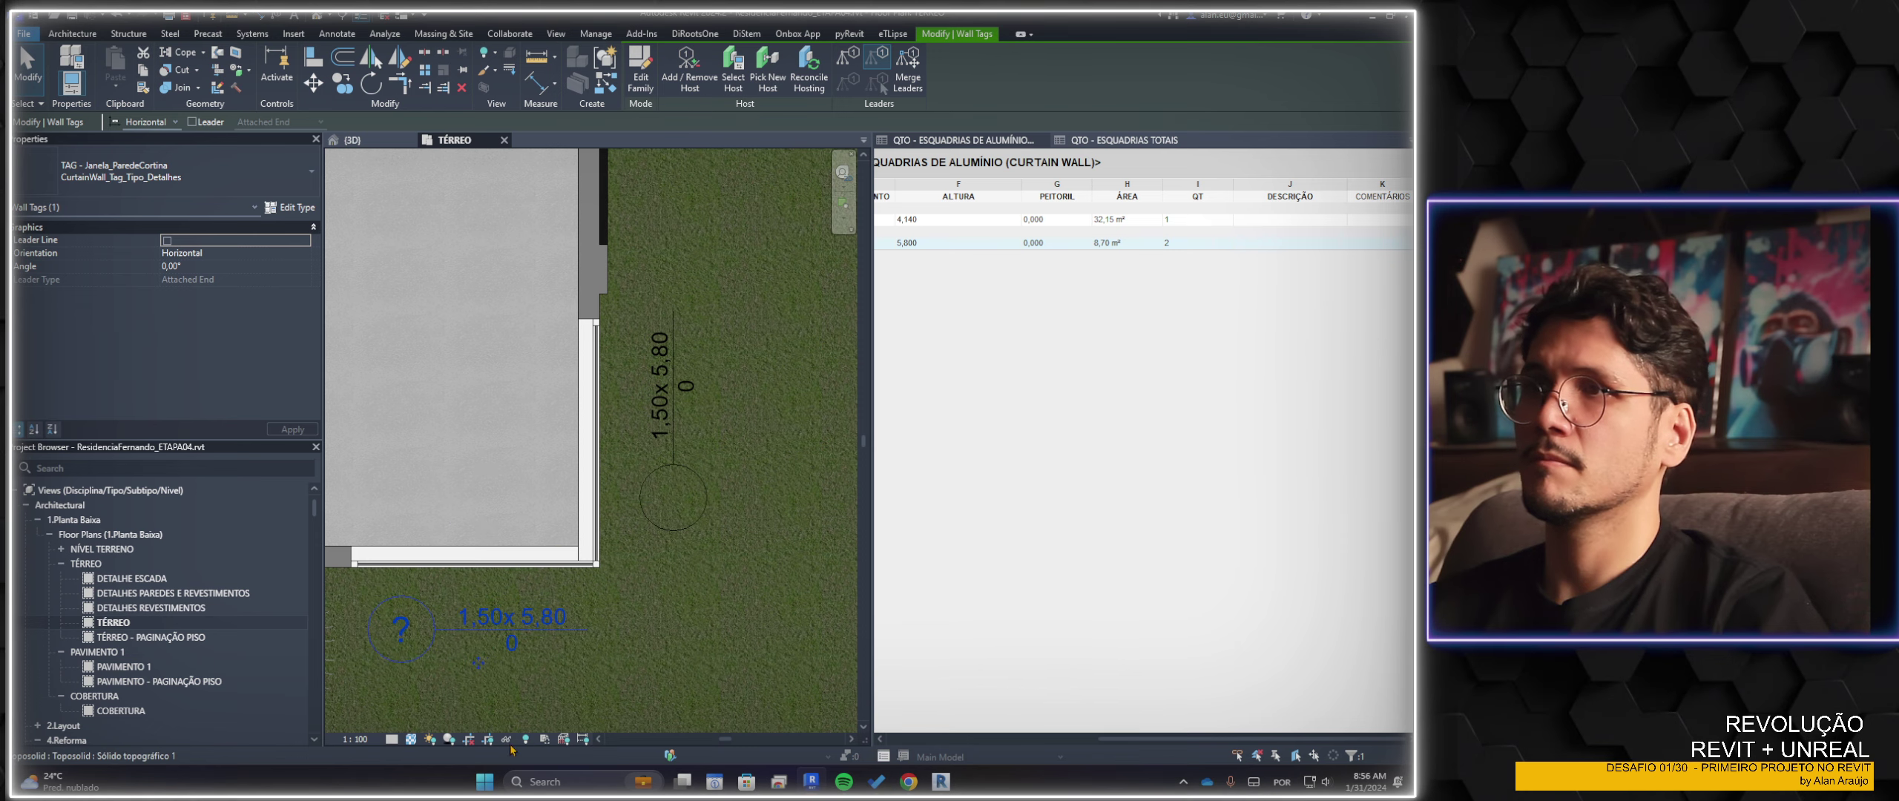
click(411, 739)
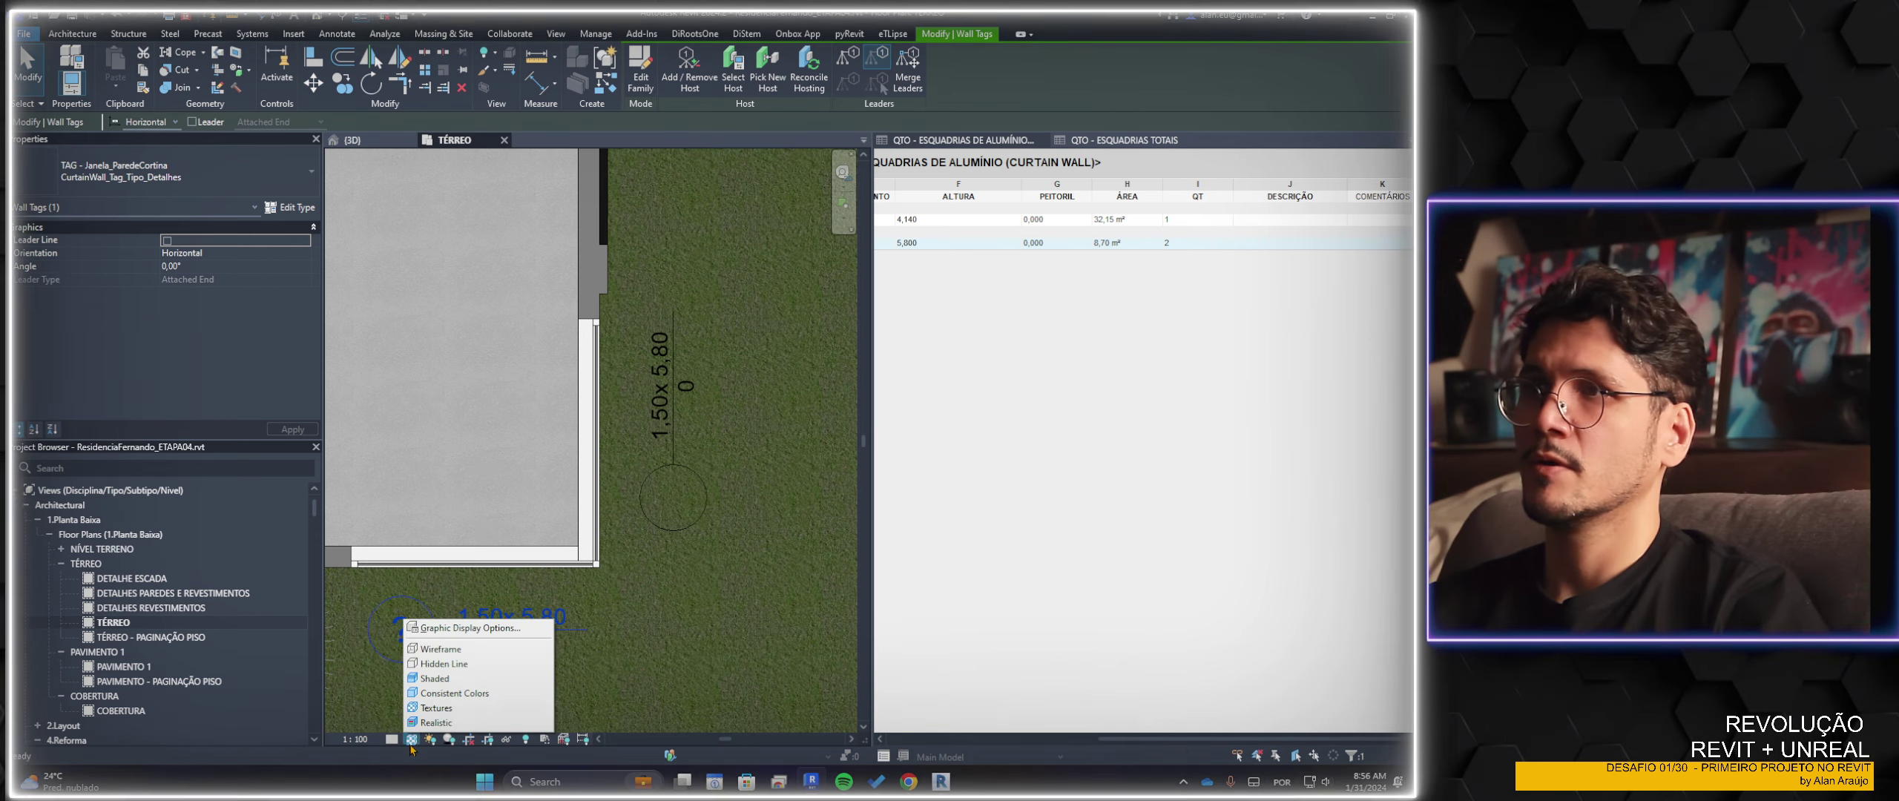
Show the plan in hidden line and label the 1,50x 5,80 window tag type E01
click(448, 668)
key(Escape)
scroll(784, 490, down, 3)
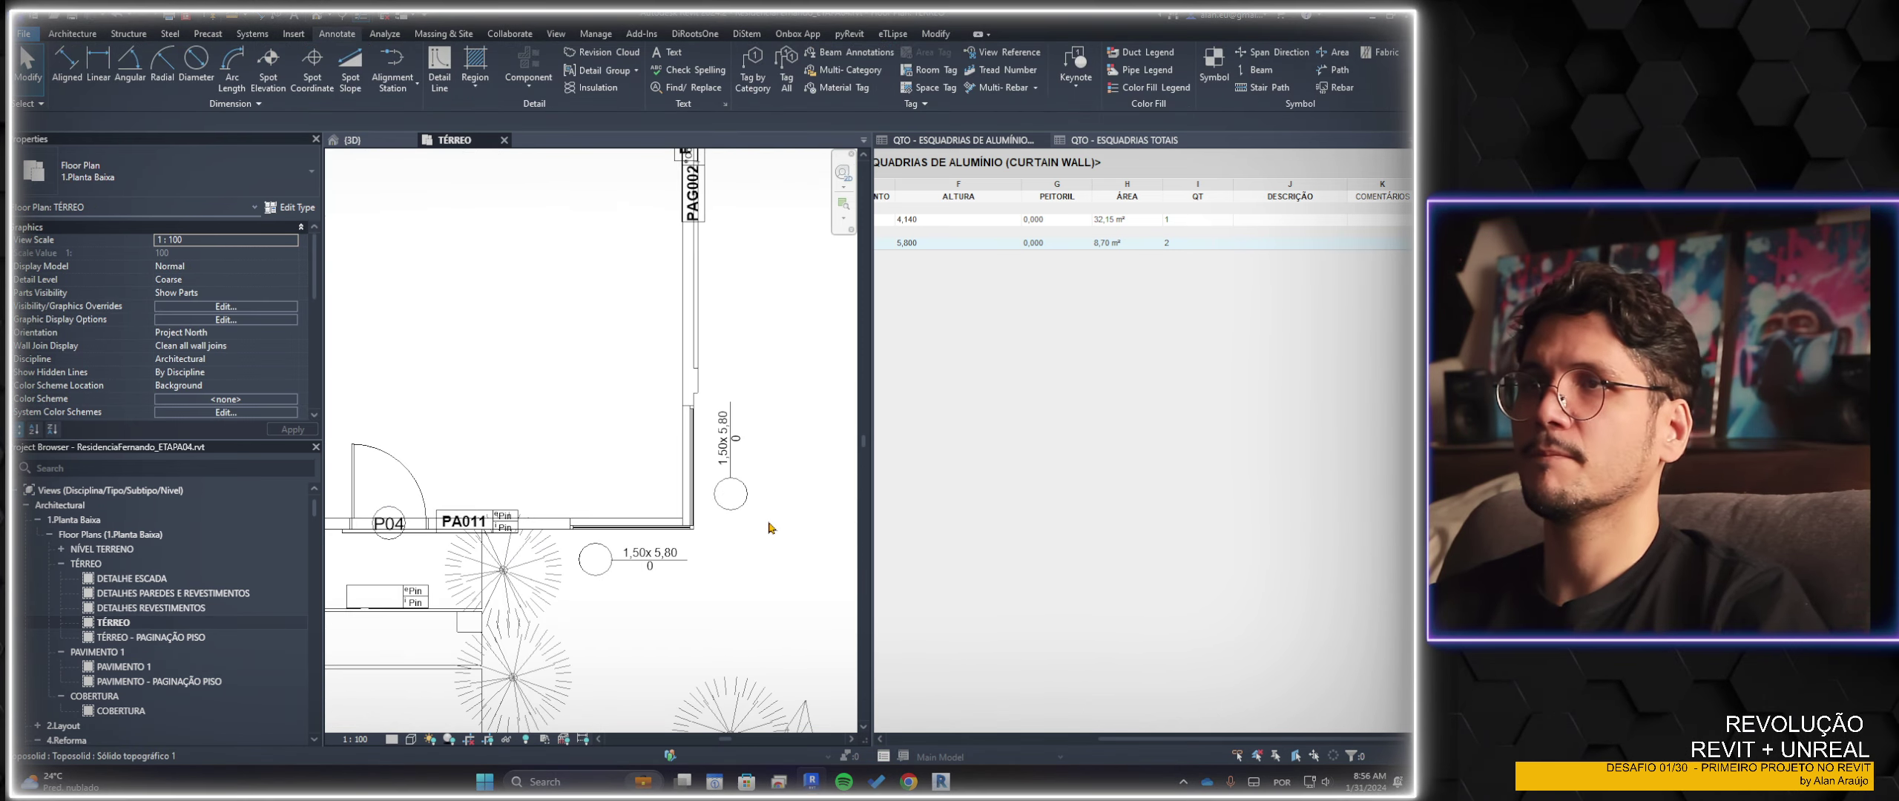
click(730, 489)
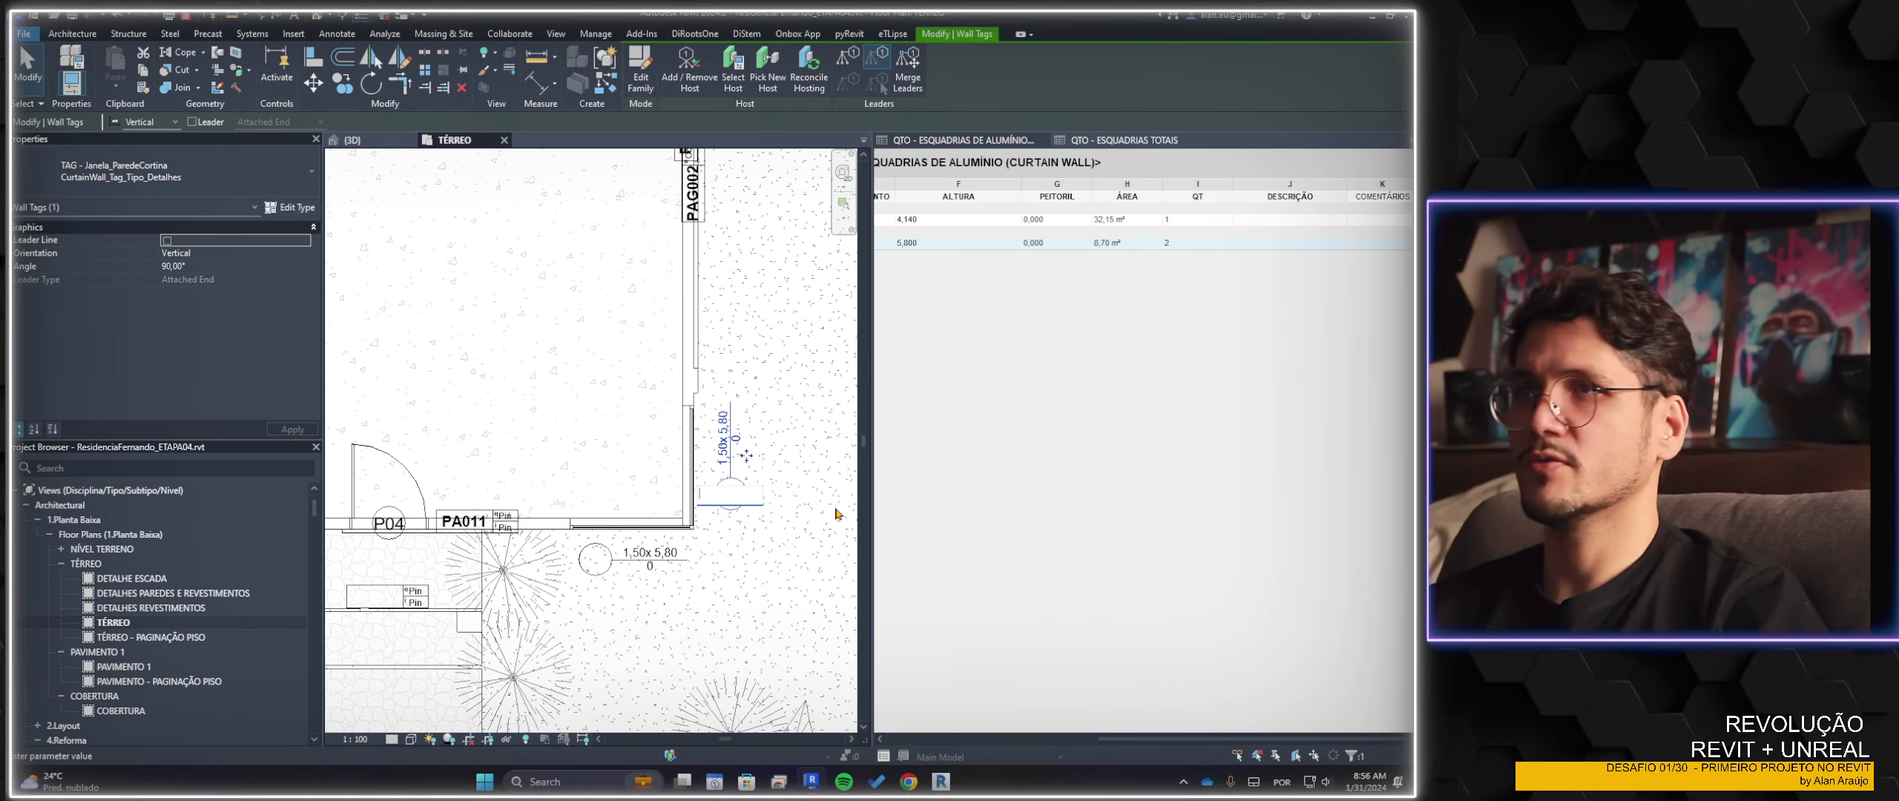
text(E01)
key(Return)
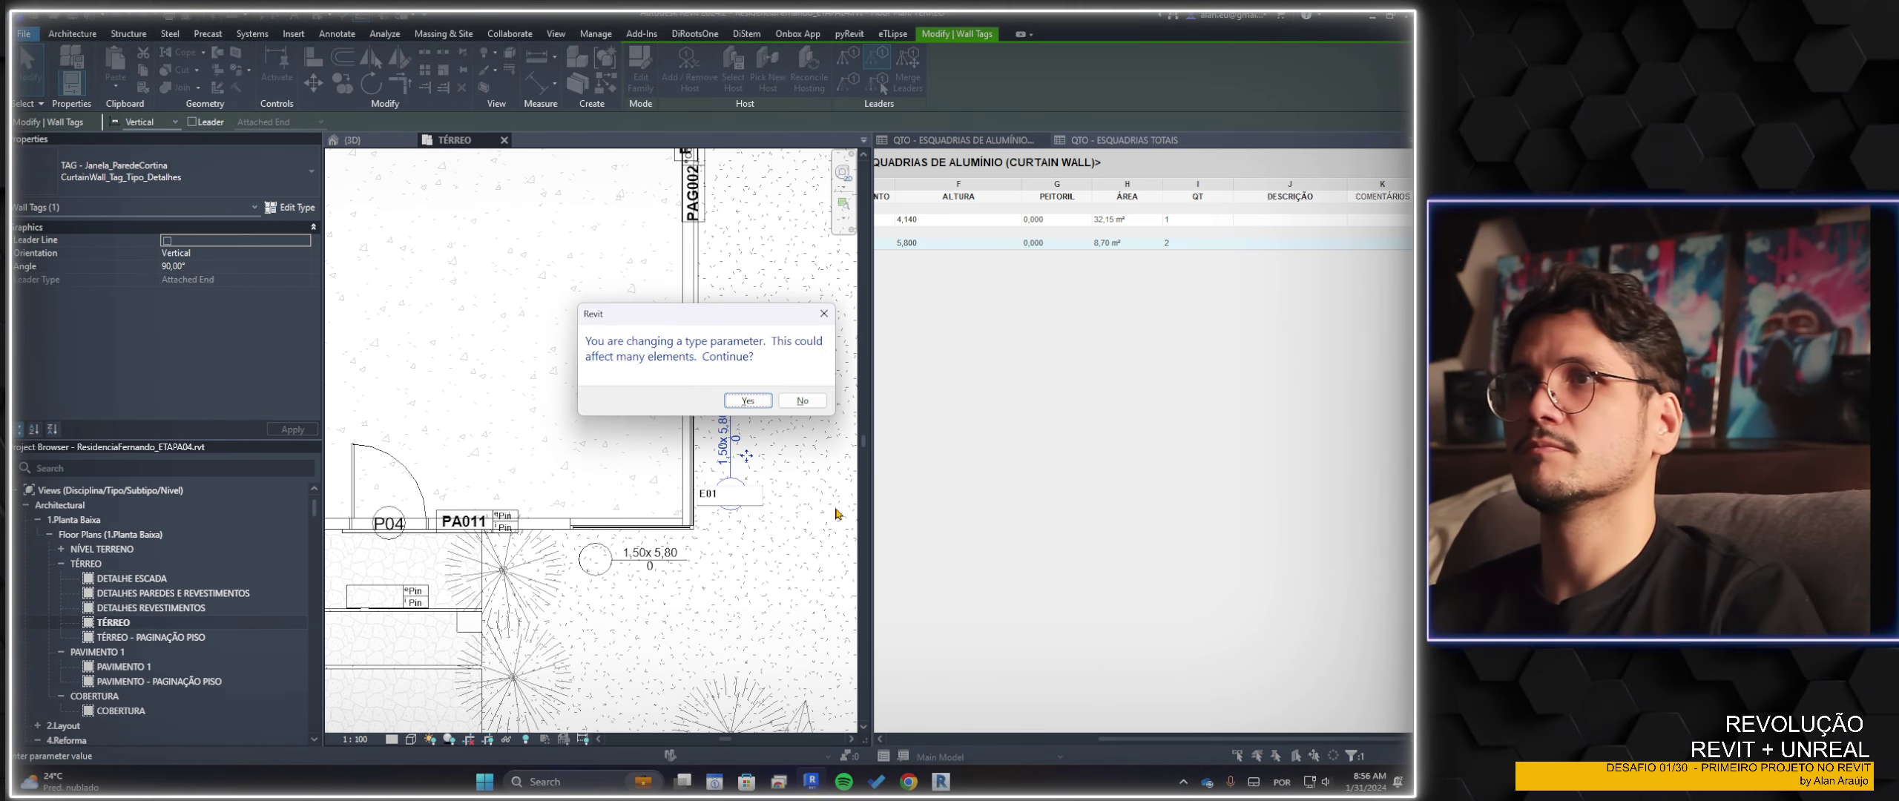
click(746, 401)
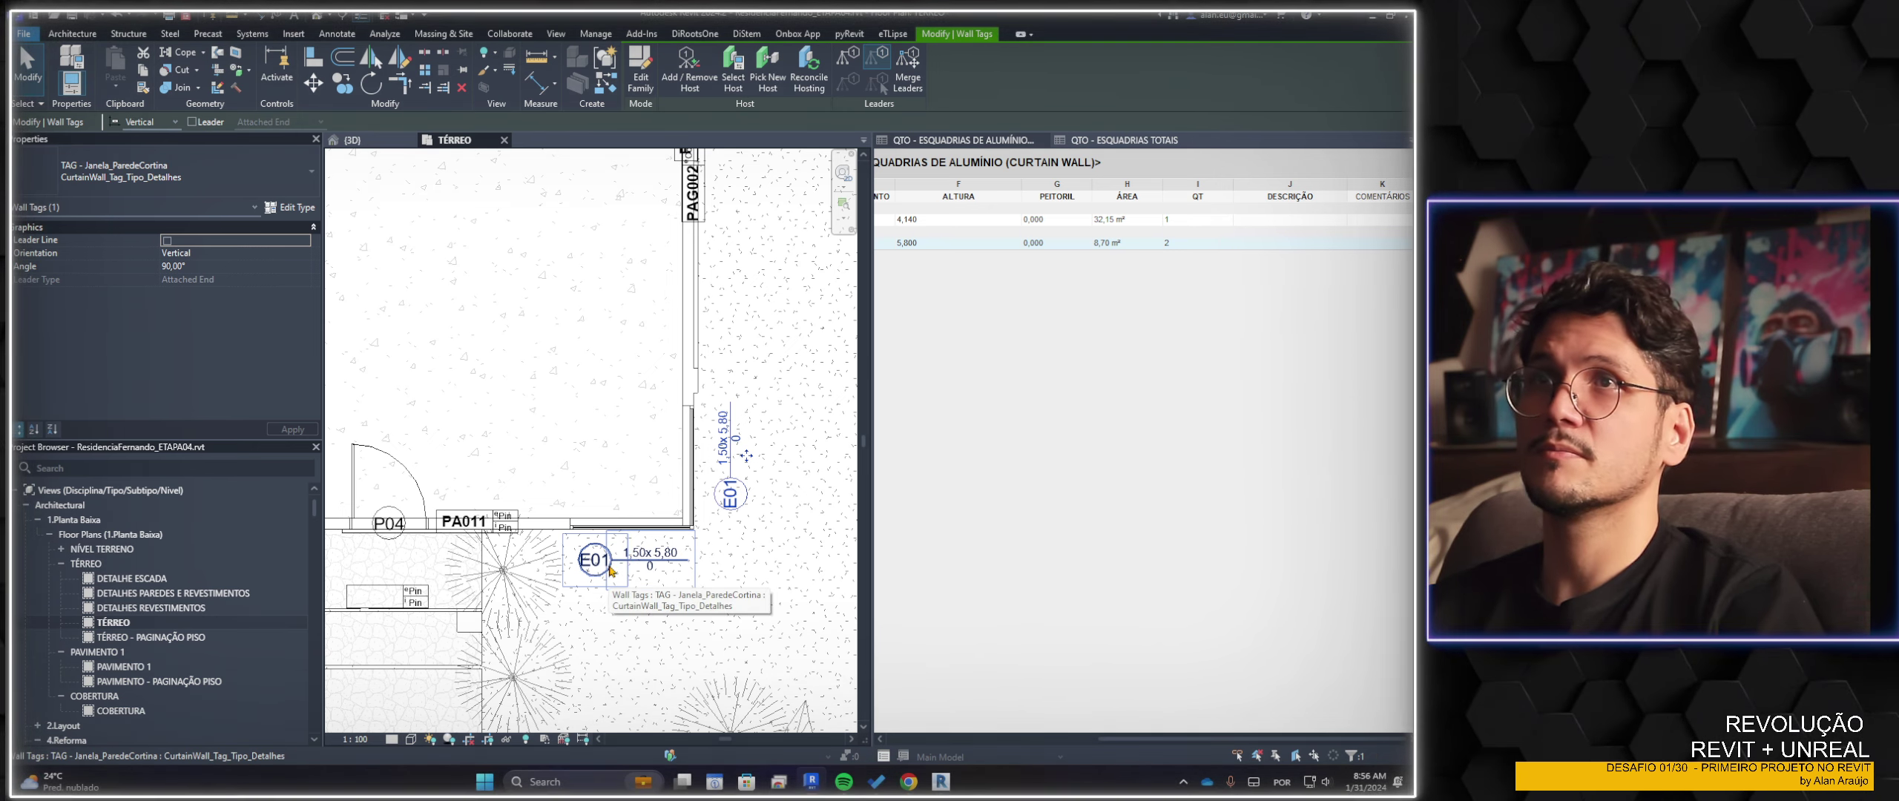
Zoom around to confirm both tags read E01 and check the blank 5,20x 4,14 wall tag
scroll(610, 569, down, 2)
scroll(623, 534, down, 2)
scroll(639, 504, down, 2)
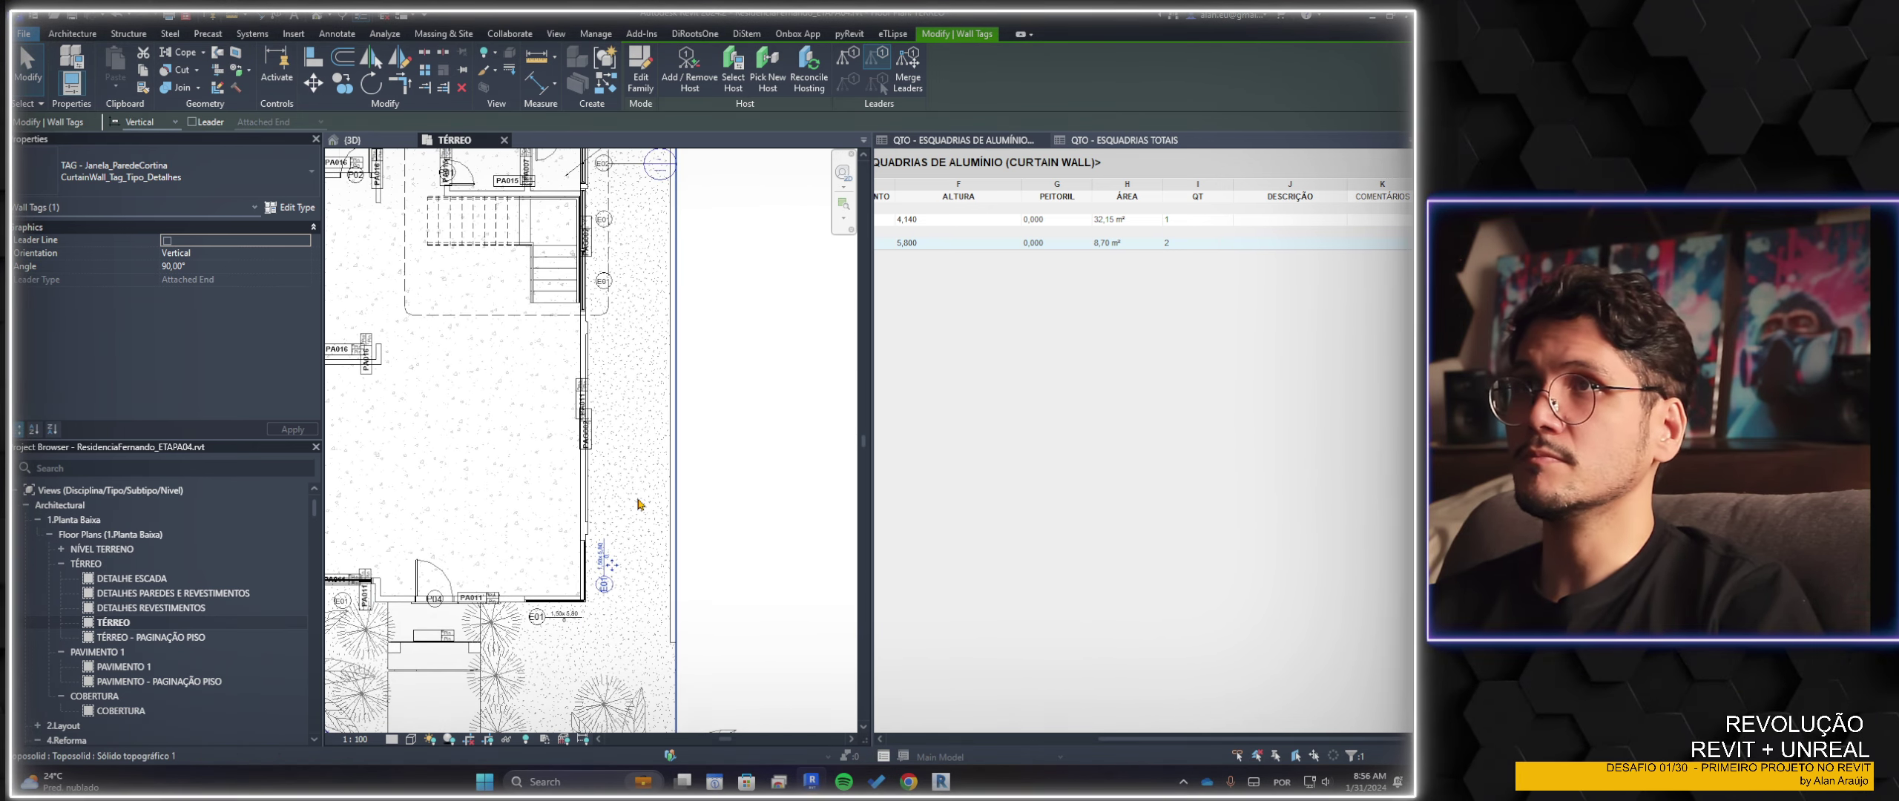
scroll(653, 483, up, 5)
scroll(638, 466, up, 2)
scroll(641, 469, up, 3)
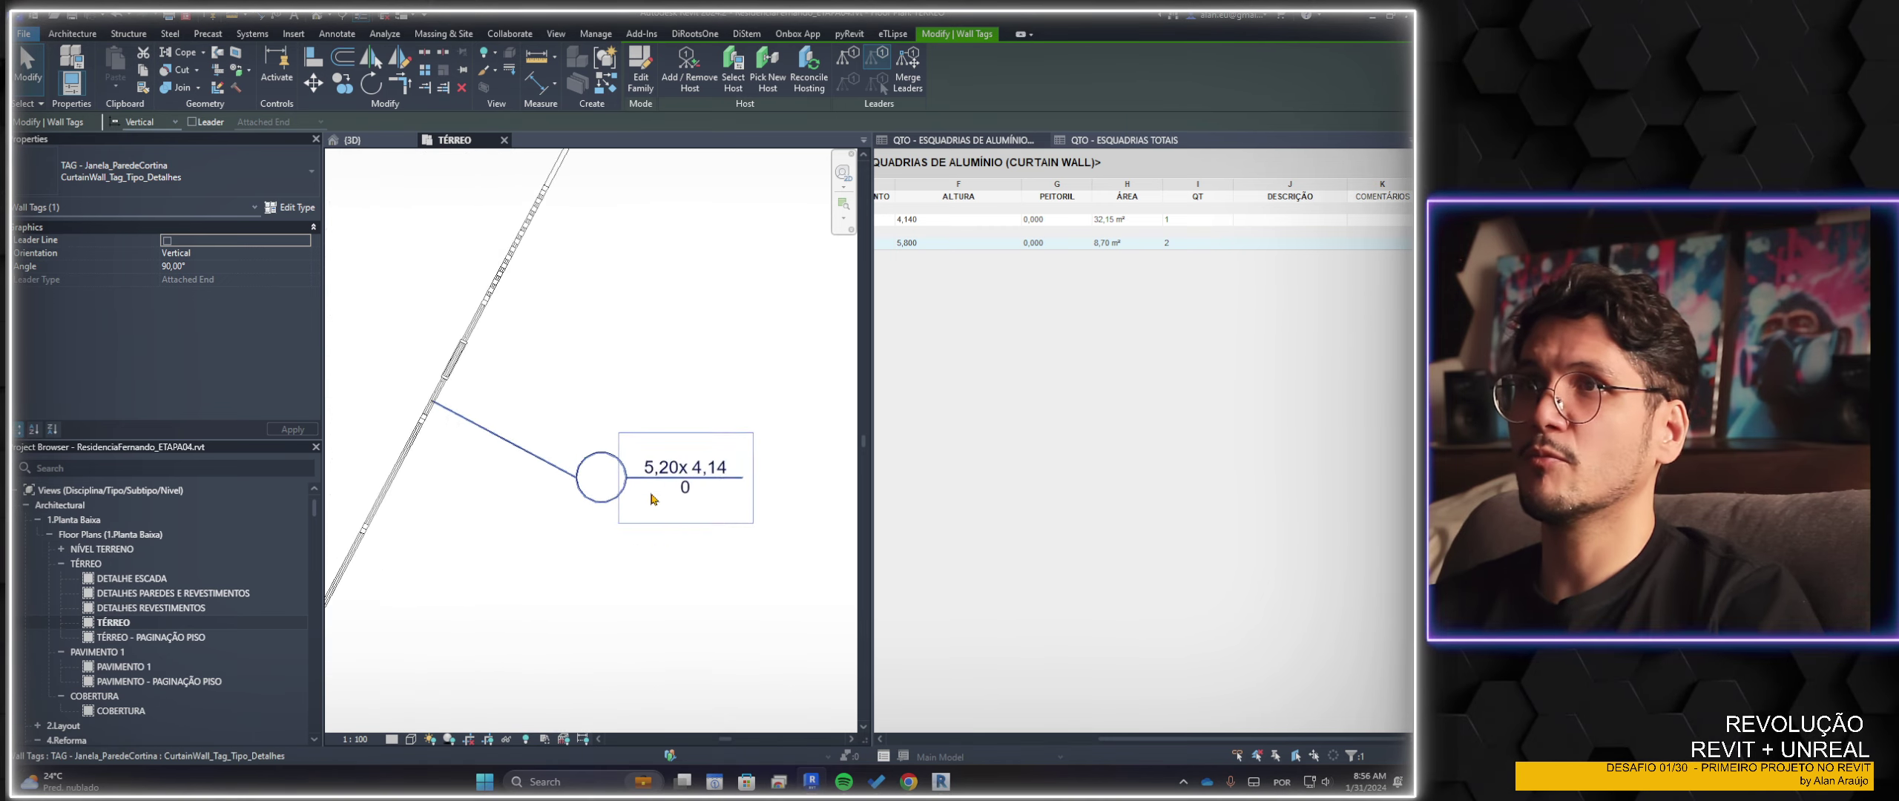
scroll(646, 476, up, 2)
key(Escape)
click(647, 481)
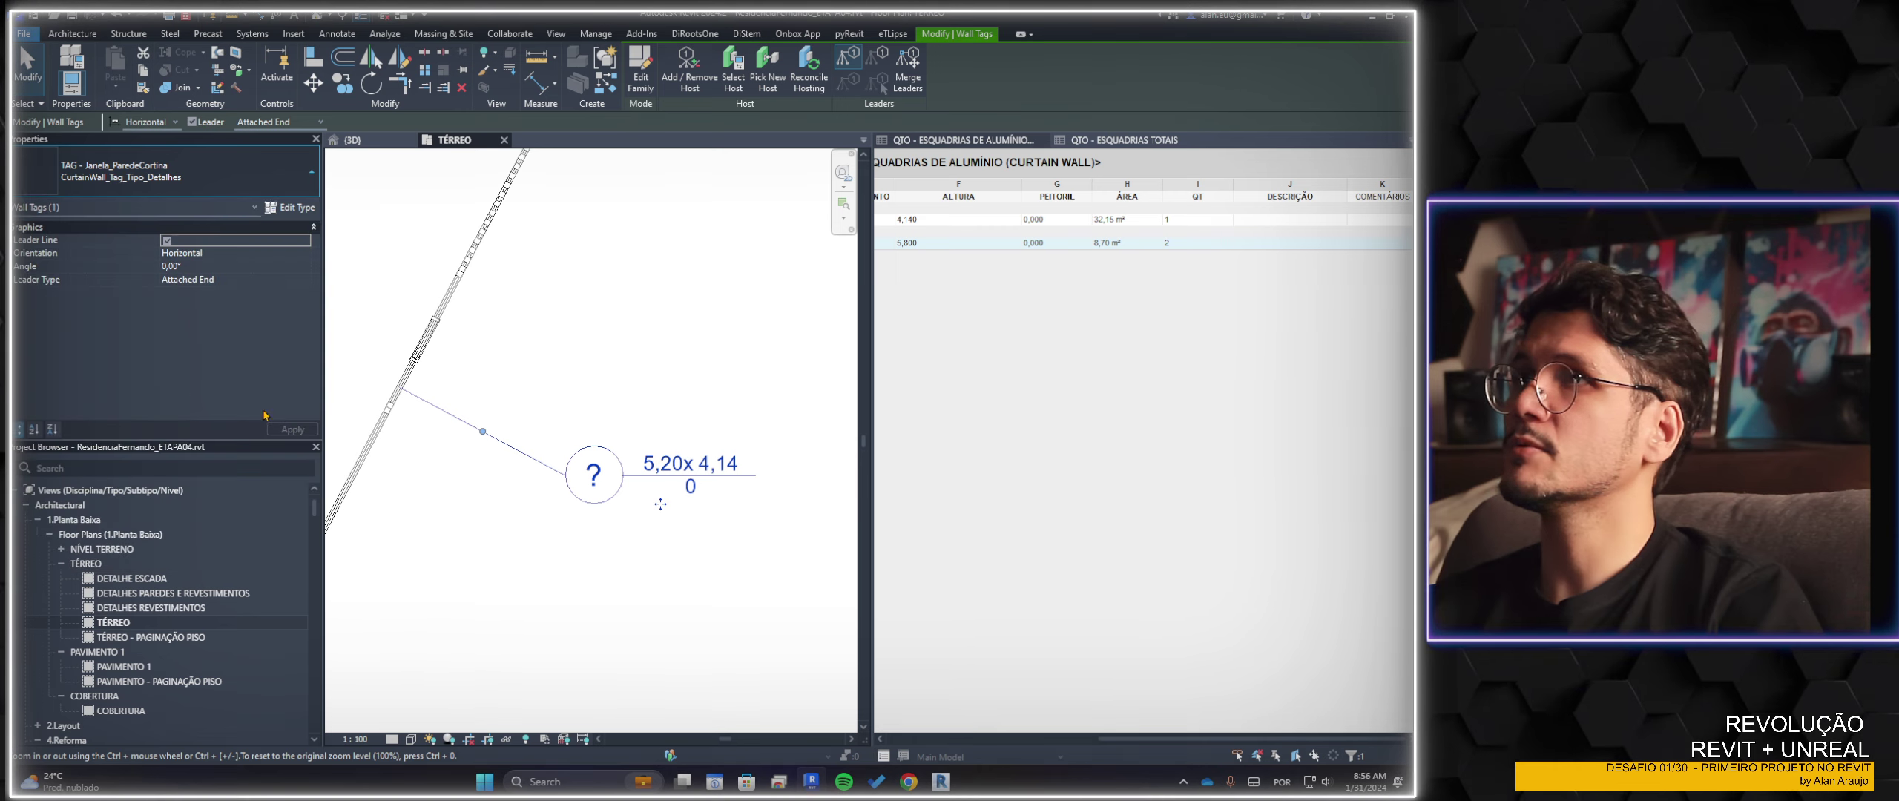
click(535, 553)
middle_drag(523, 568, 626, 500)
scroll(627, 500, down, 2)
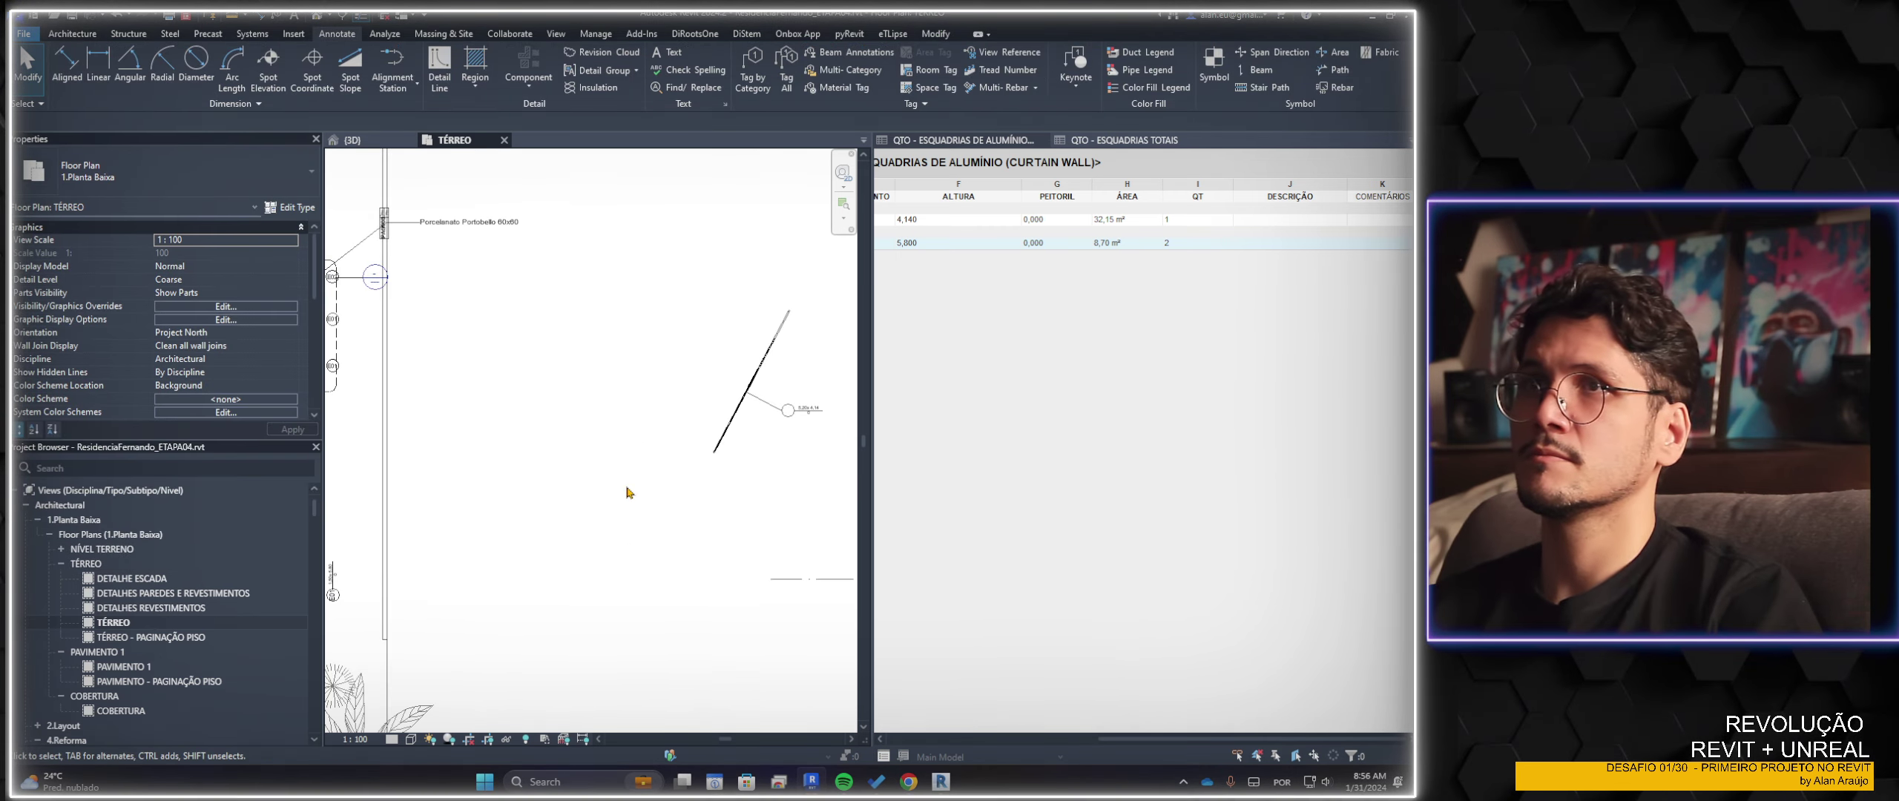
scroll(626, 500, down, 3)
scroll(554, 493, up, 3)
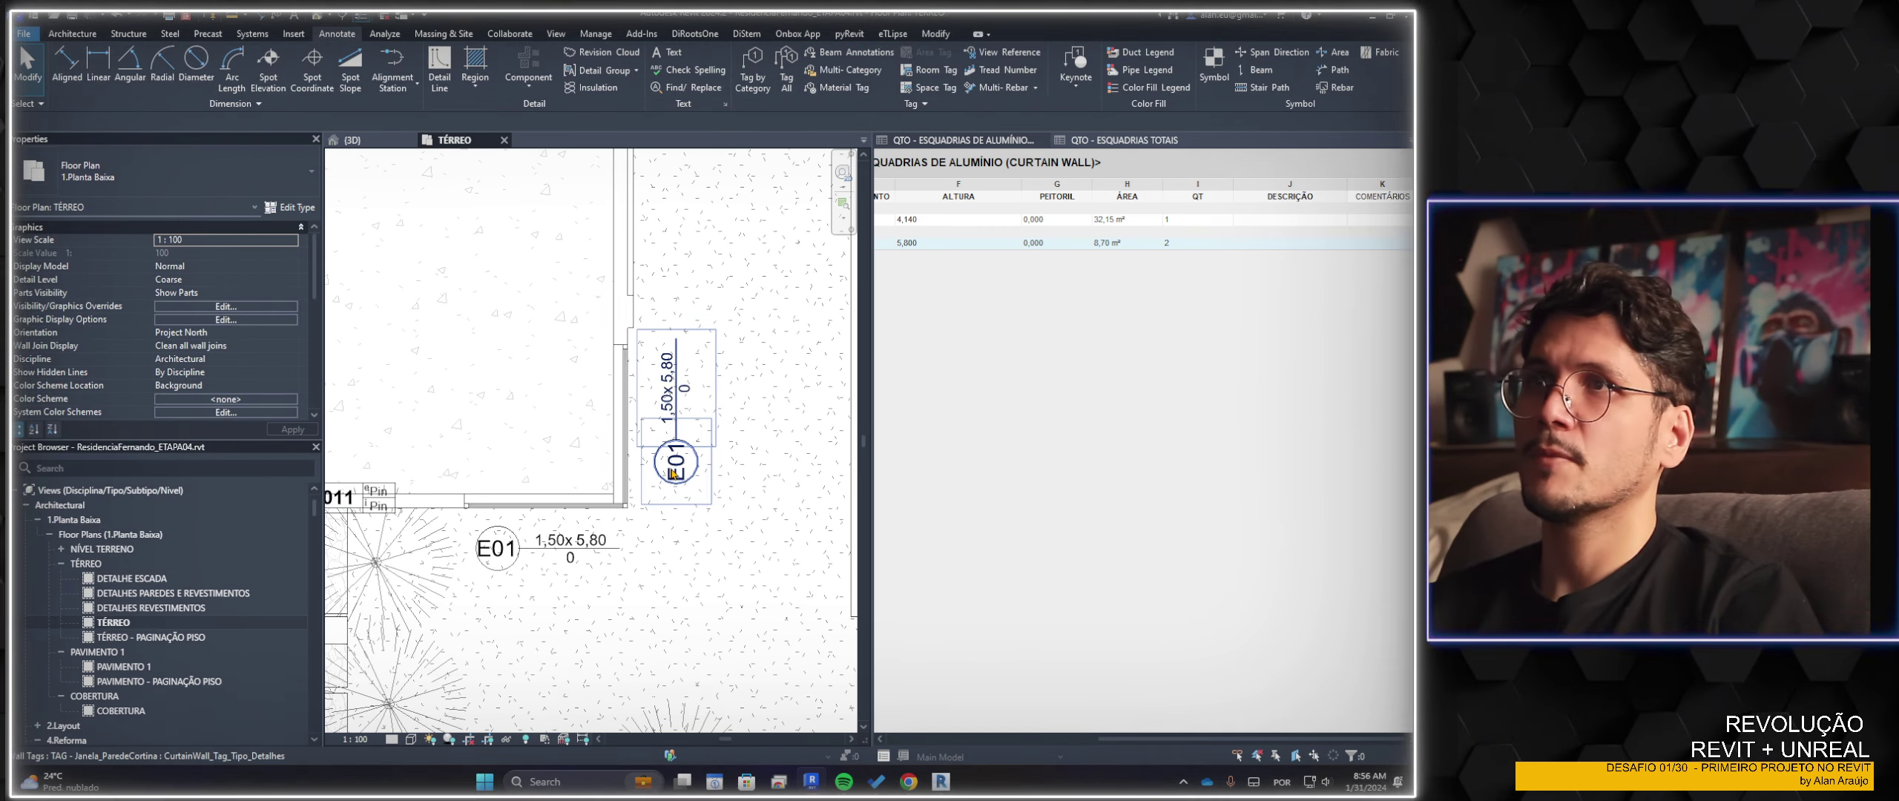
scroll(629, 470, down, 2)
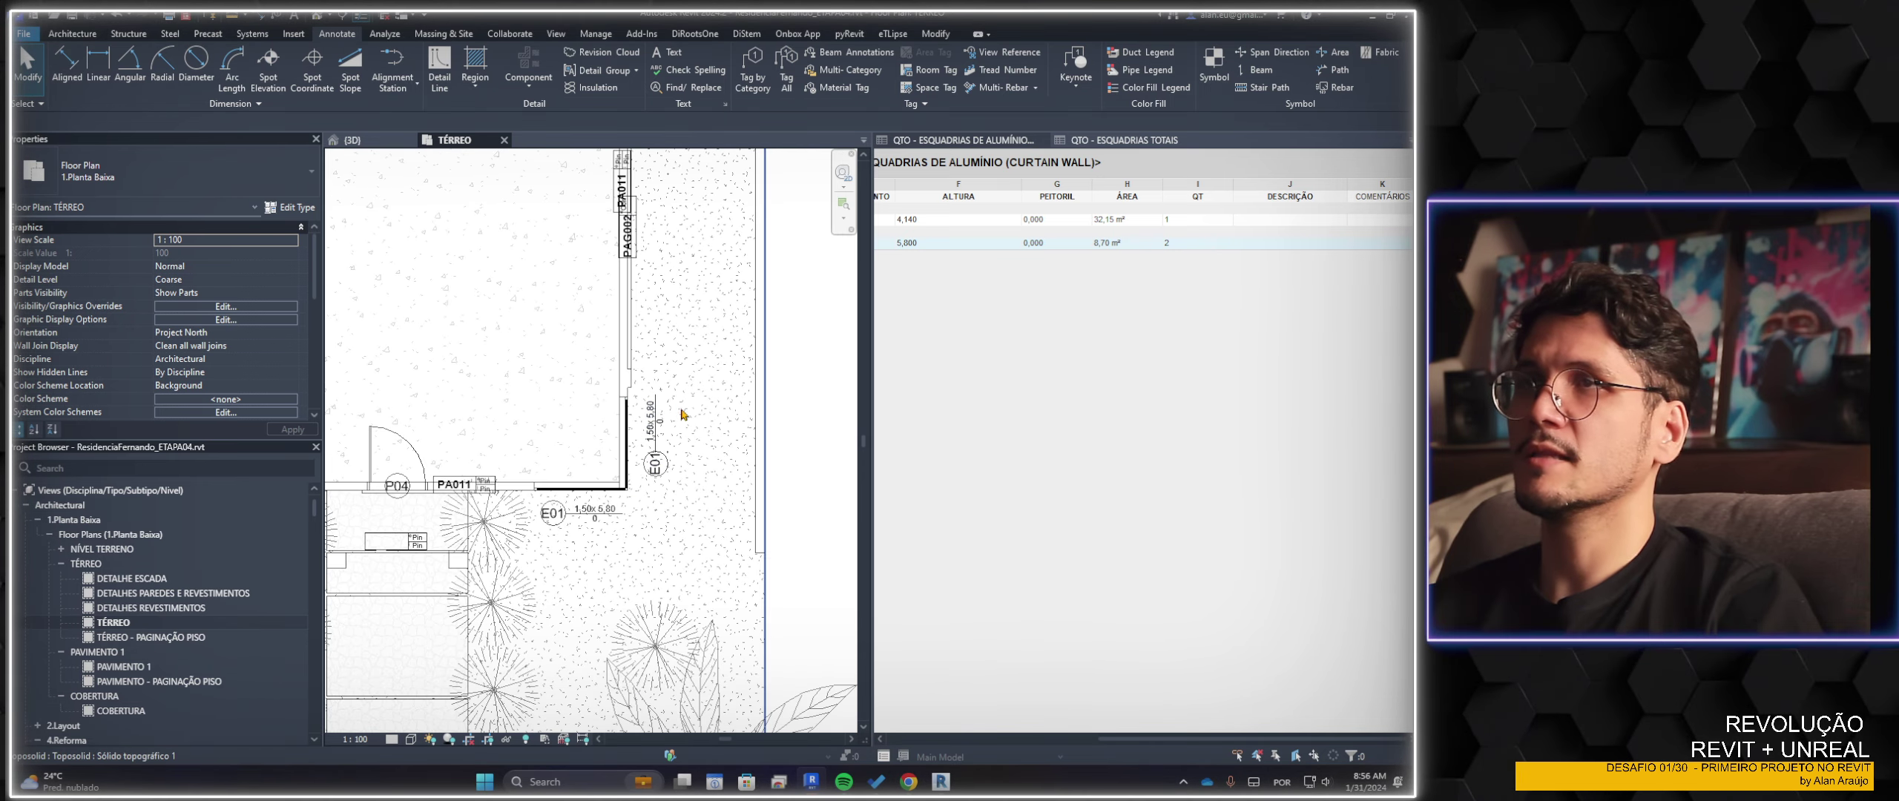
scroll(638, 416, up, 2)
scroll(634, 414, up, 1)
click(629, 419)
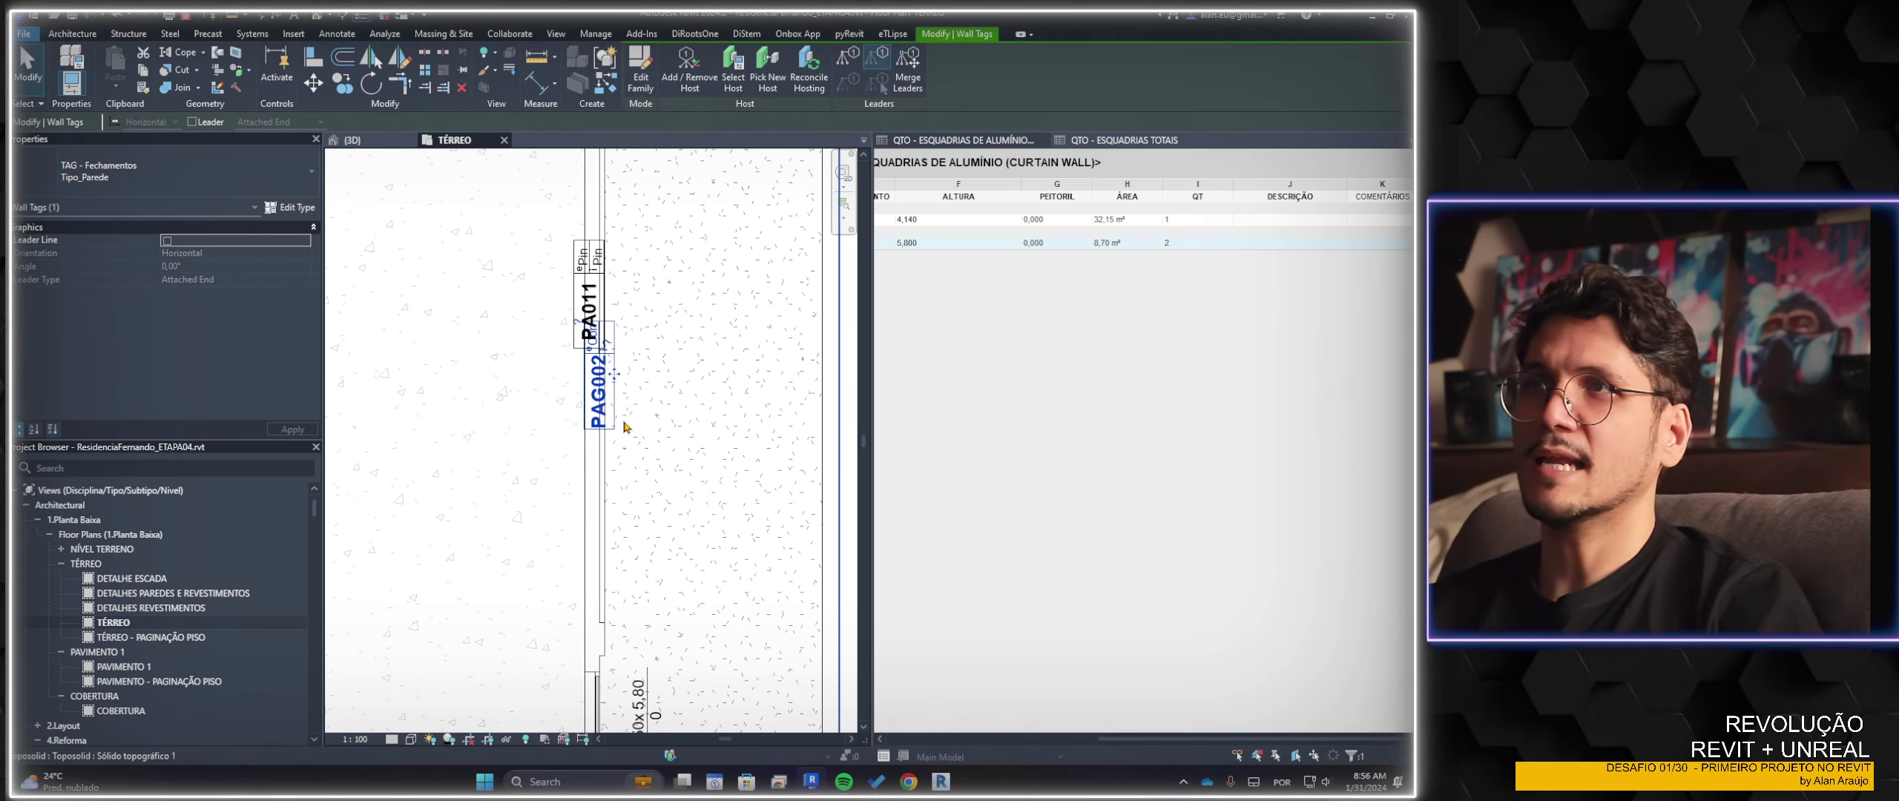
middle_drag(625, 427, 600, 449)
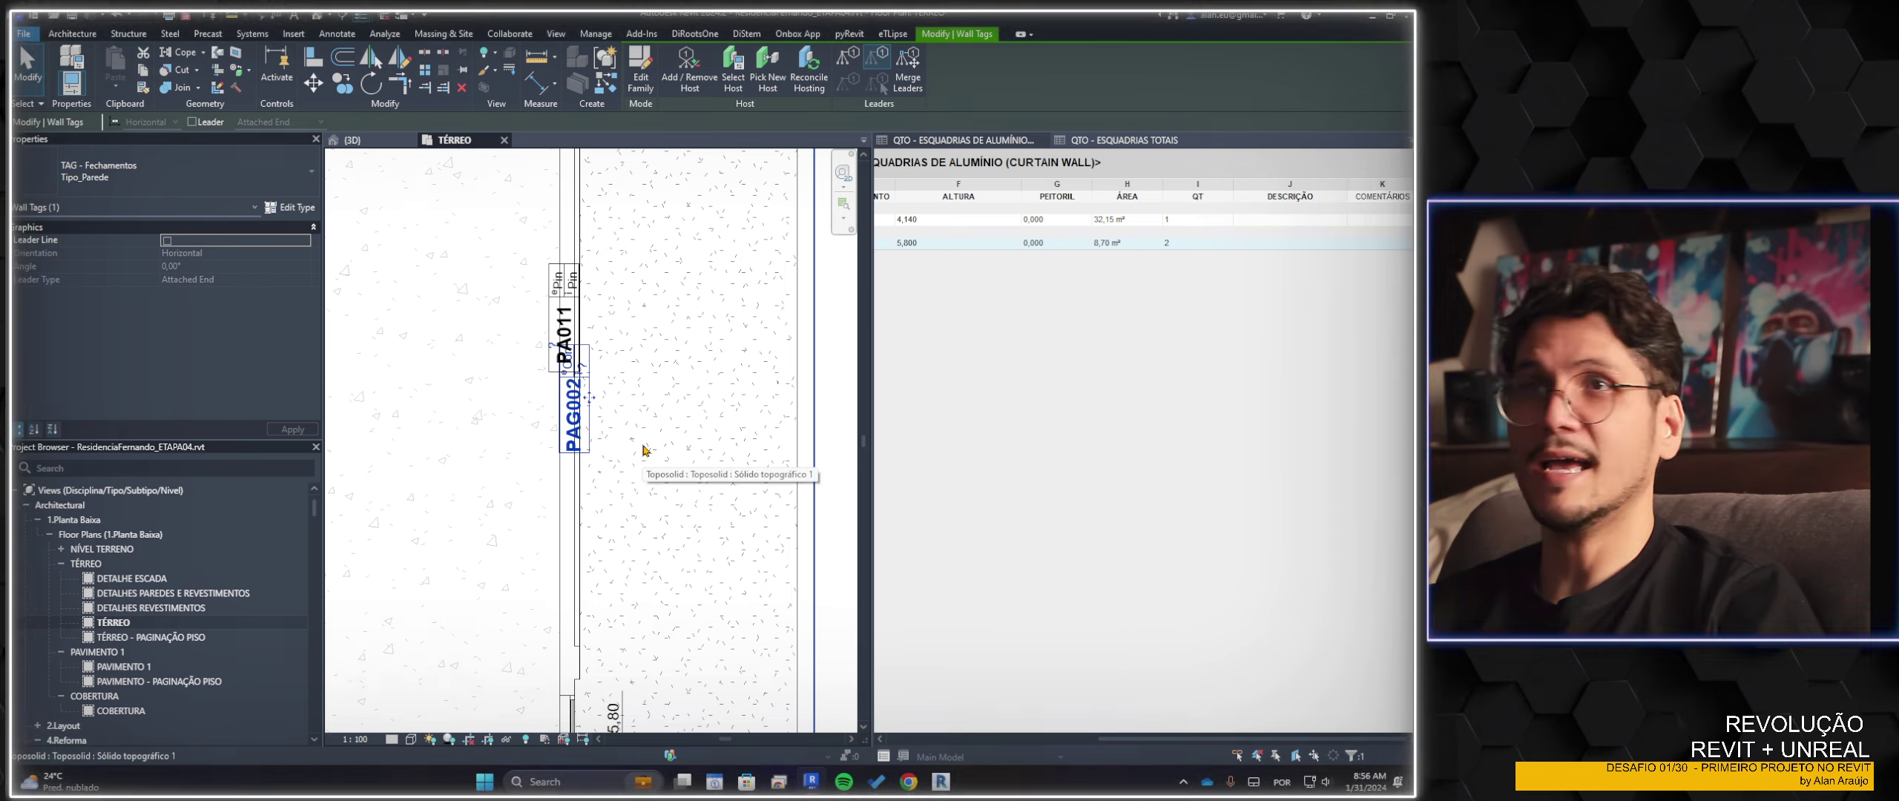
scroll(644, 447, down, 3)
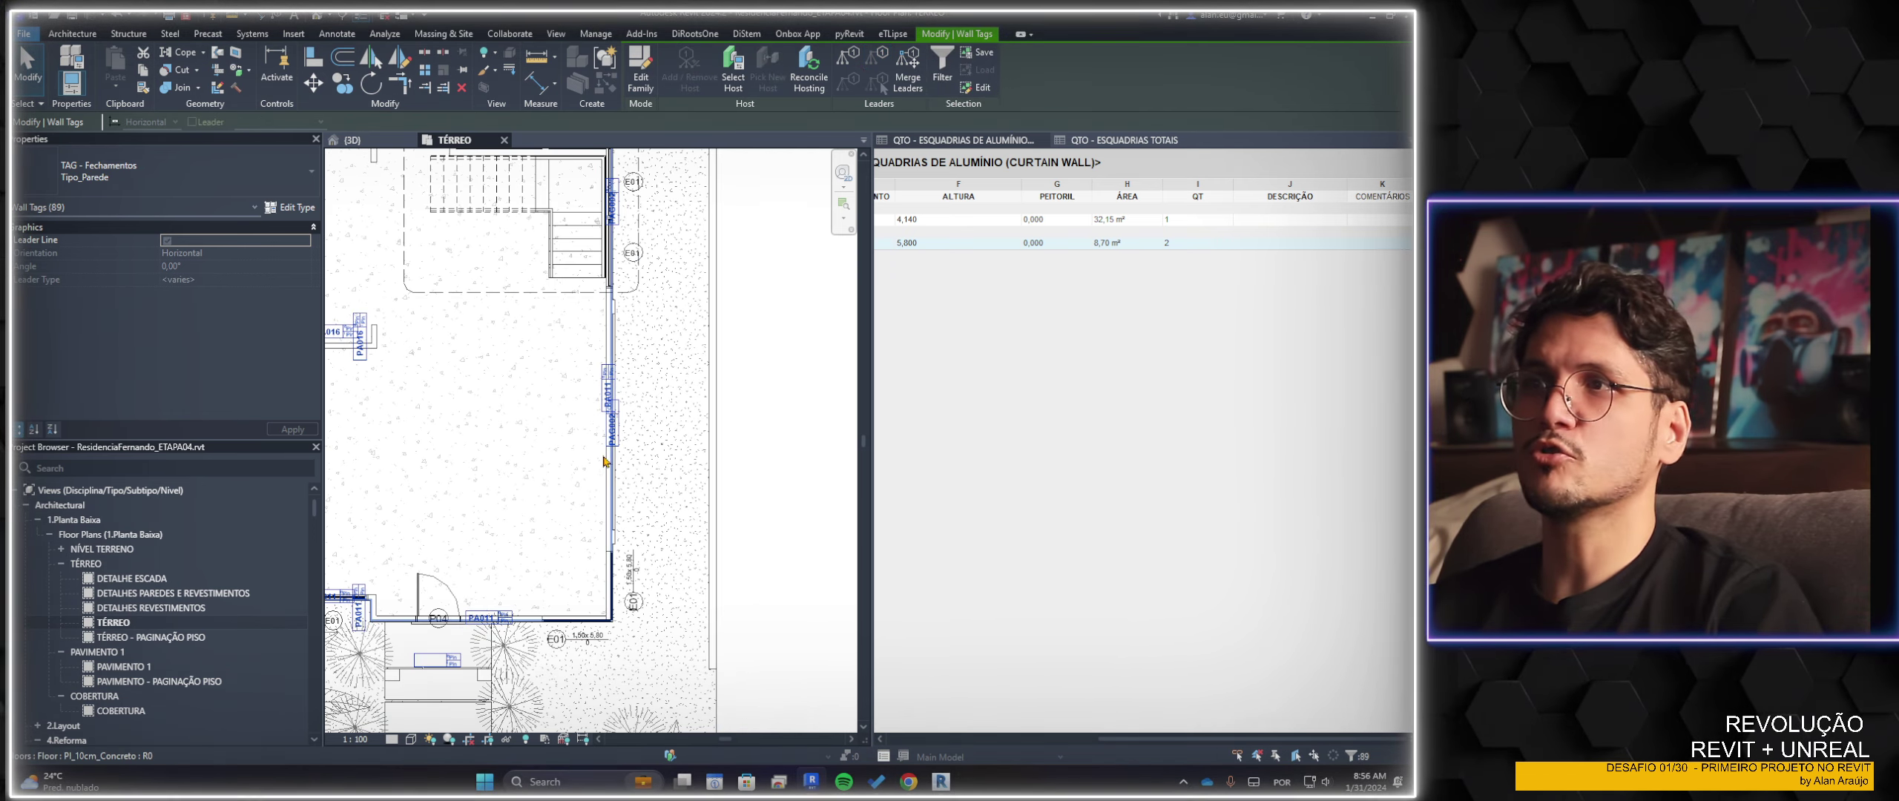
middle_drag(618, 475, 627, 423)
scroll(624, 548, up, 3)
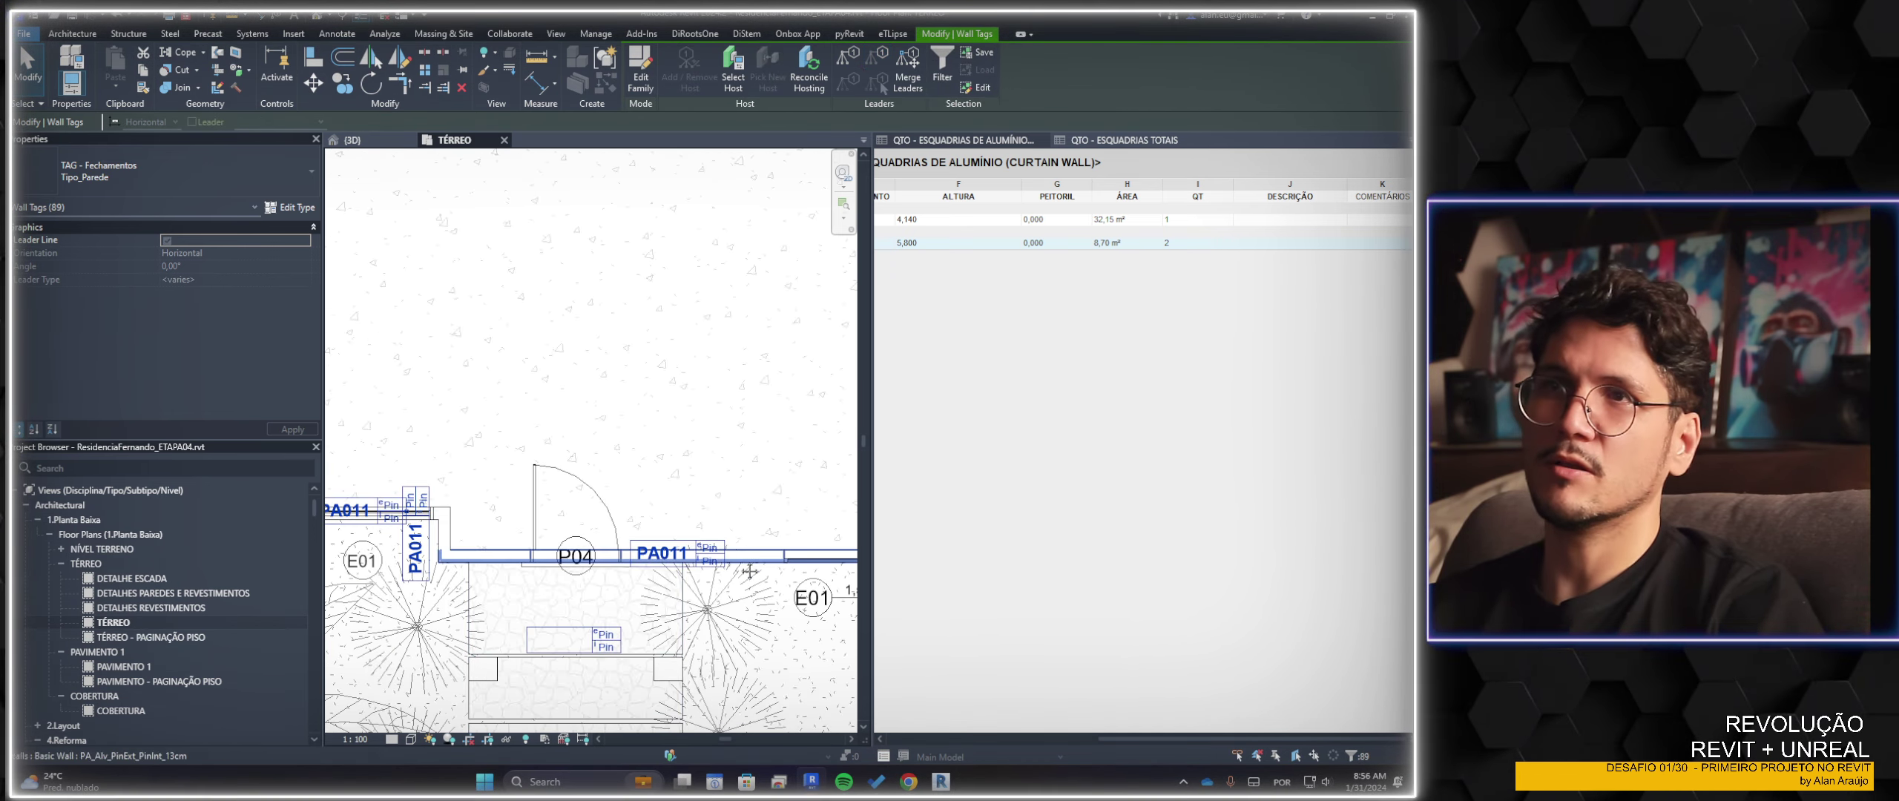
scroll(624, 548, up, 2)
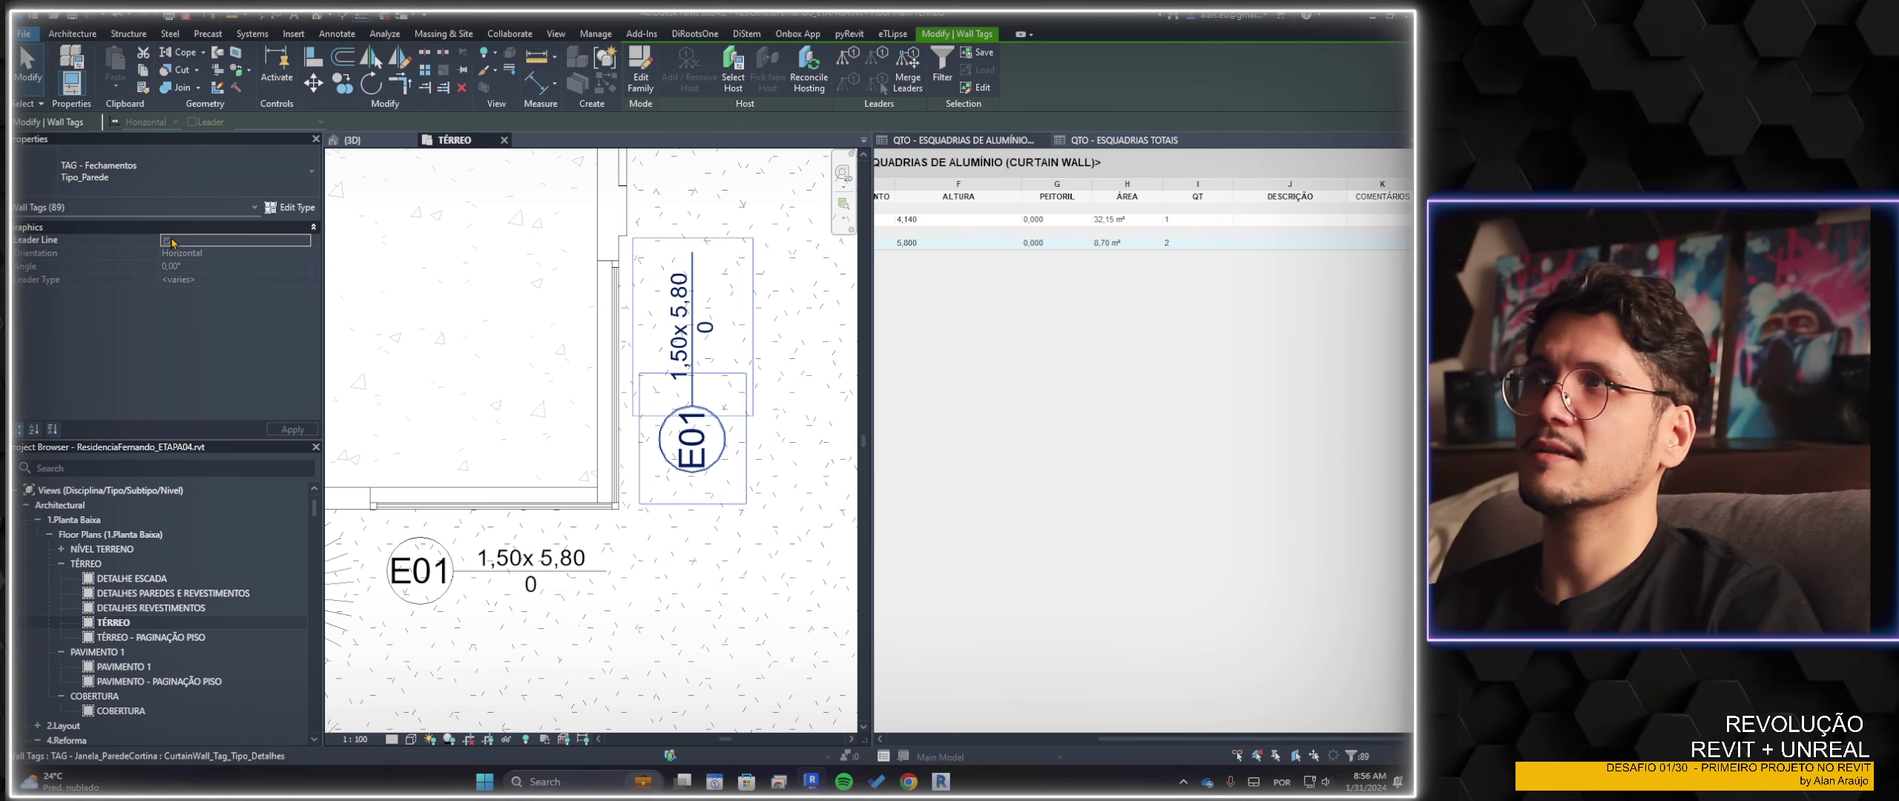
click(692, 439)
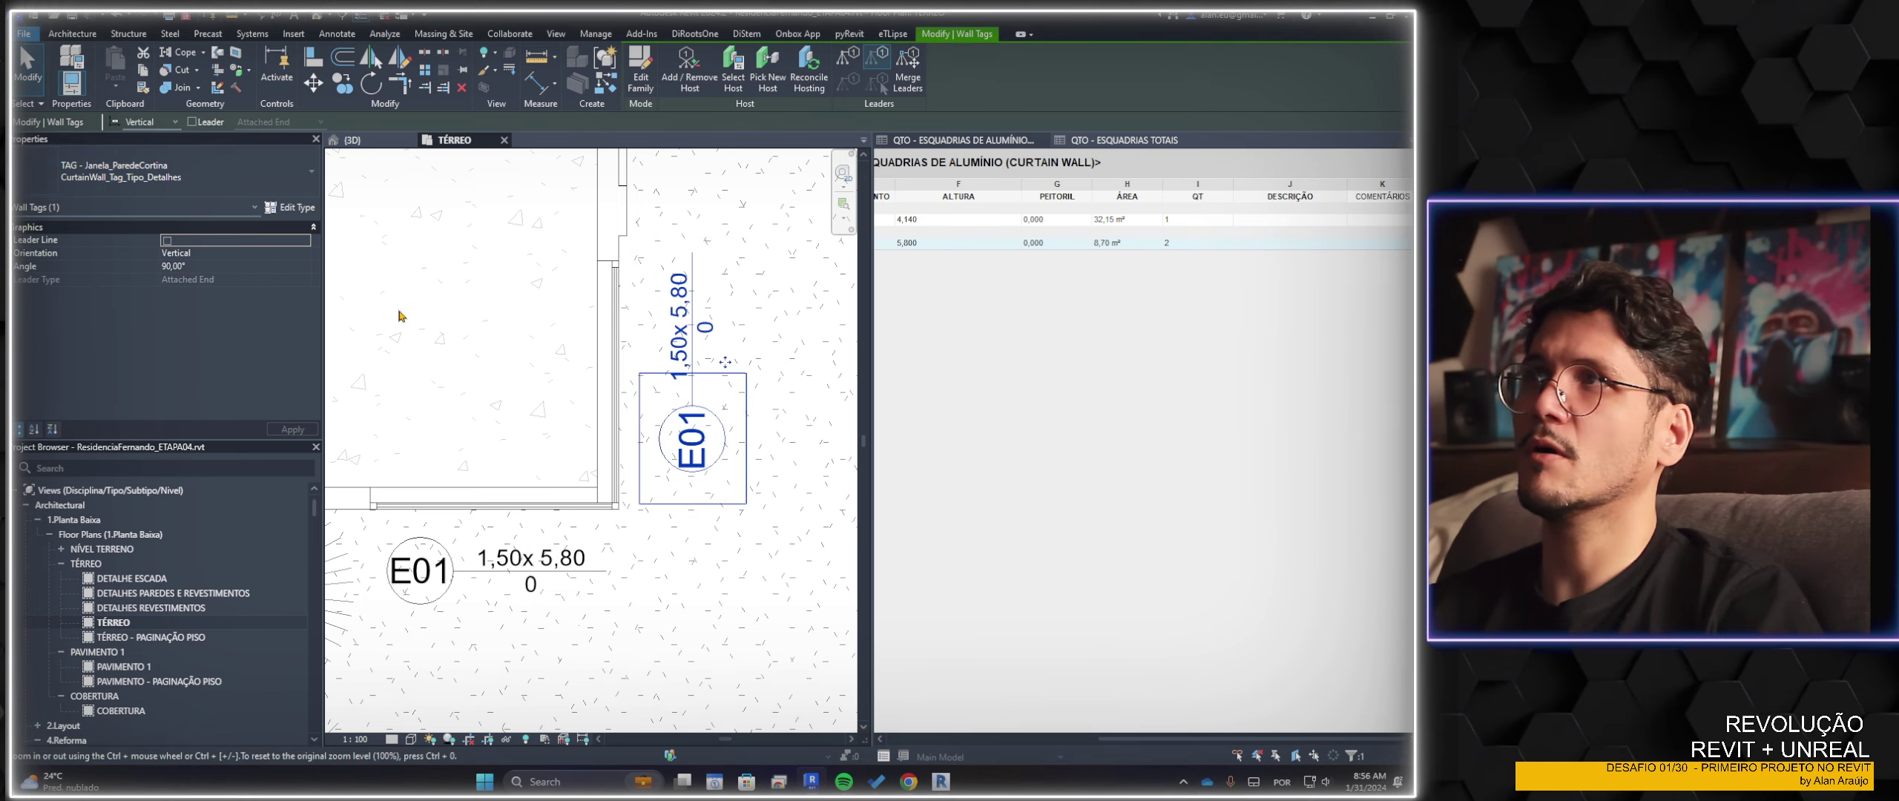
scroll(401, 317, down, 3)
click(630, 375)
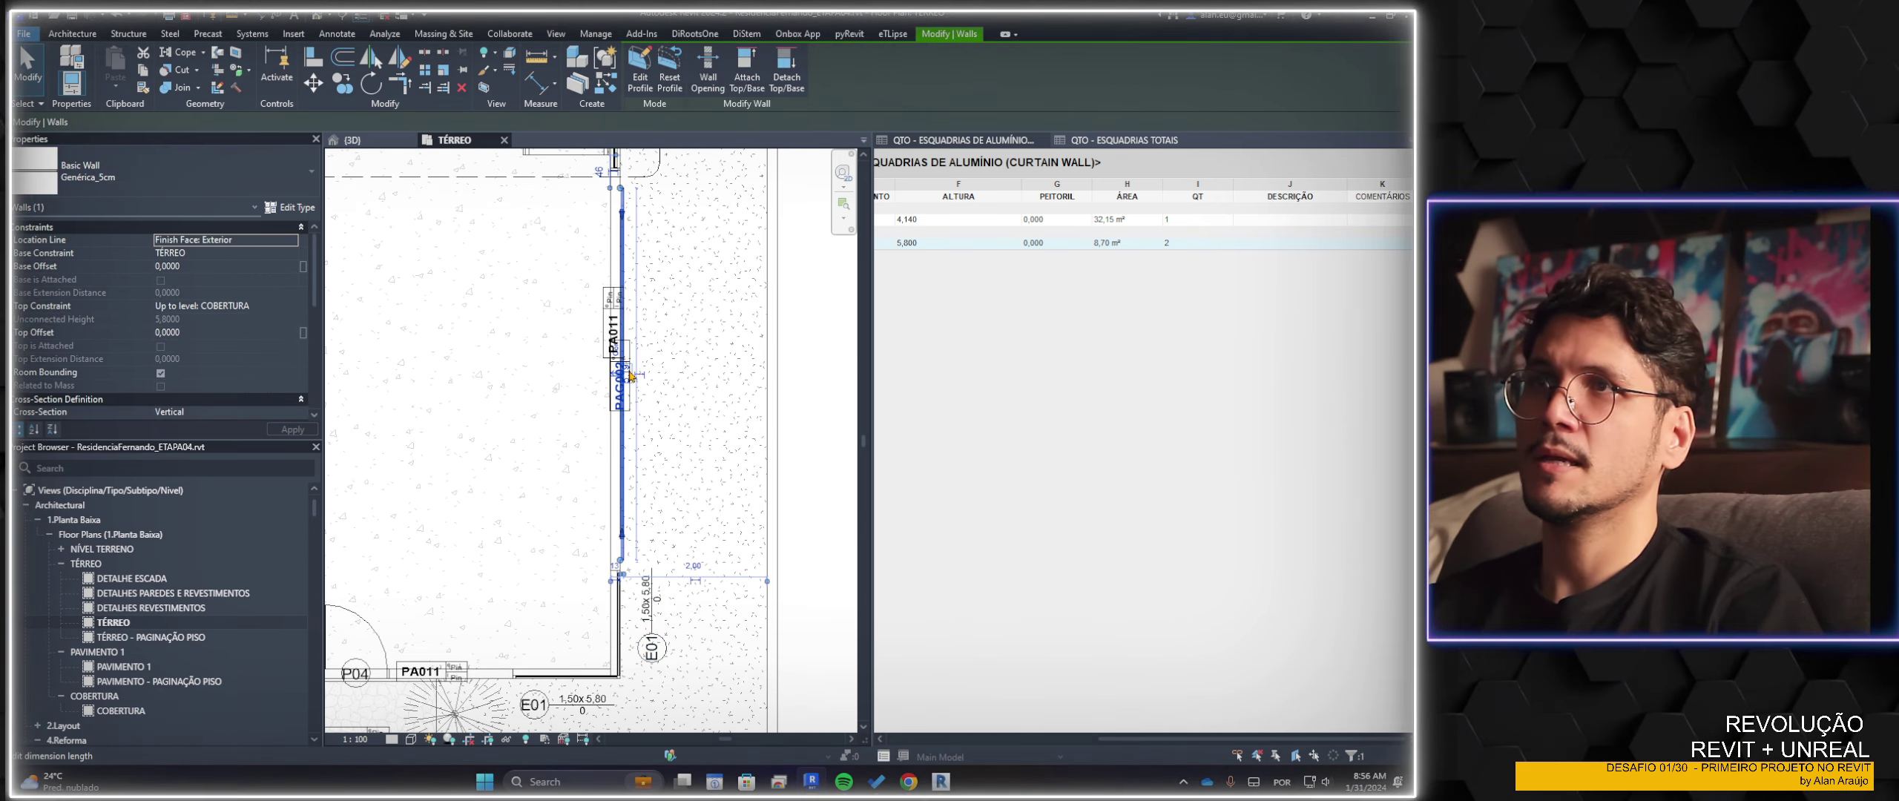
key(Escape)
click(607, 322)
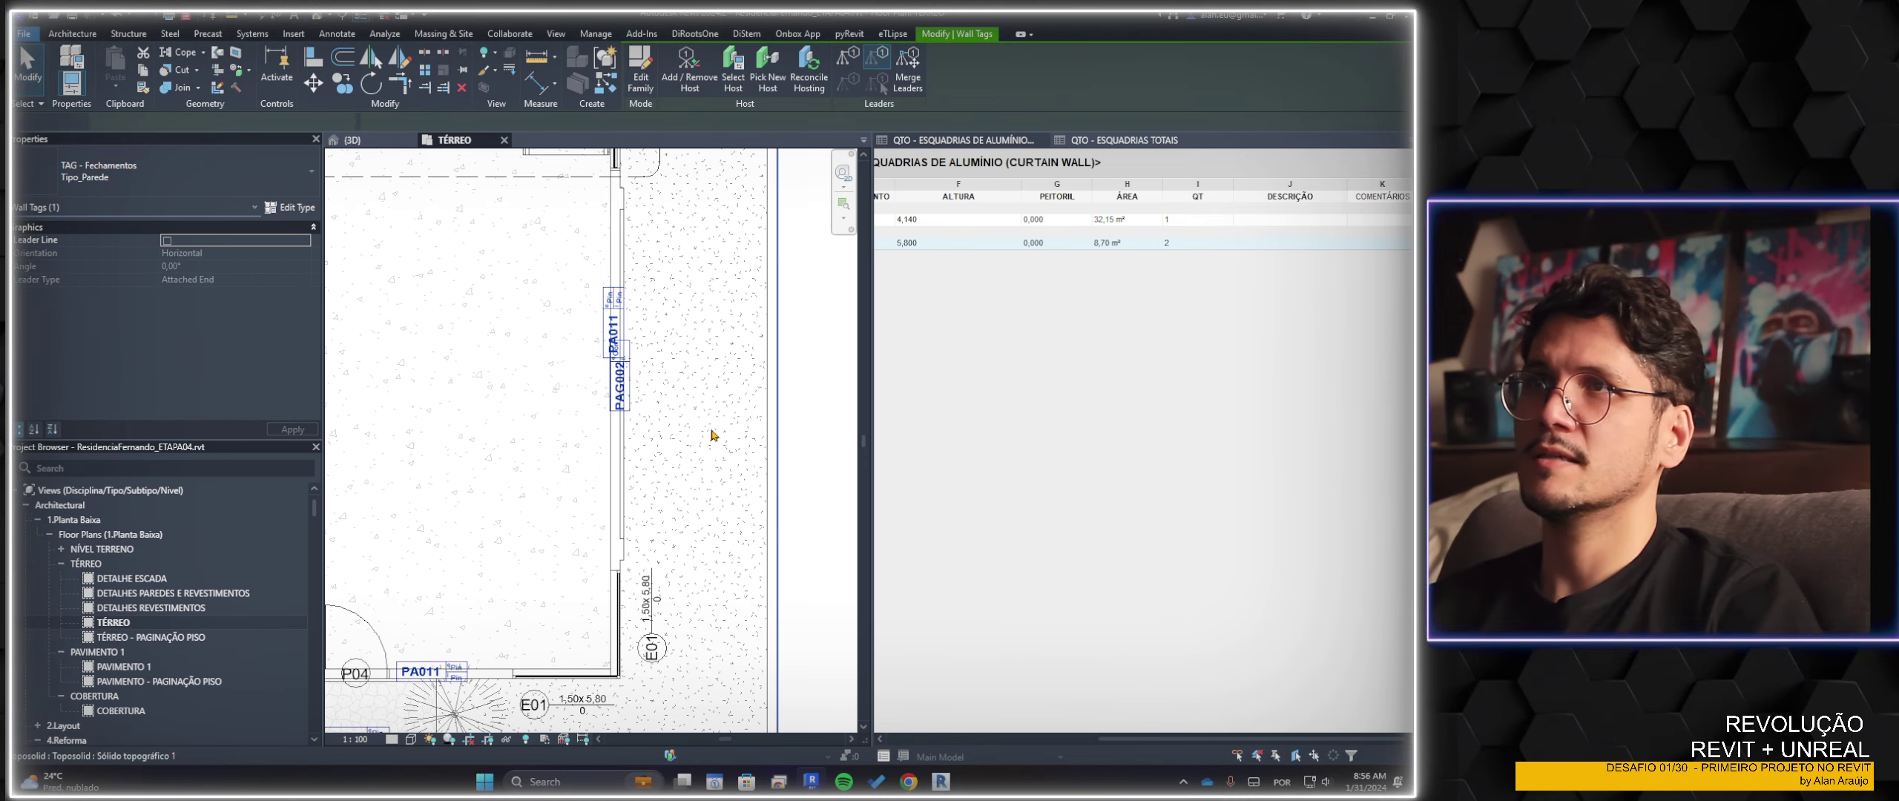
key(Escape)
scroll(646, 564, down, 3)
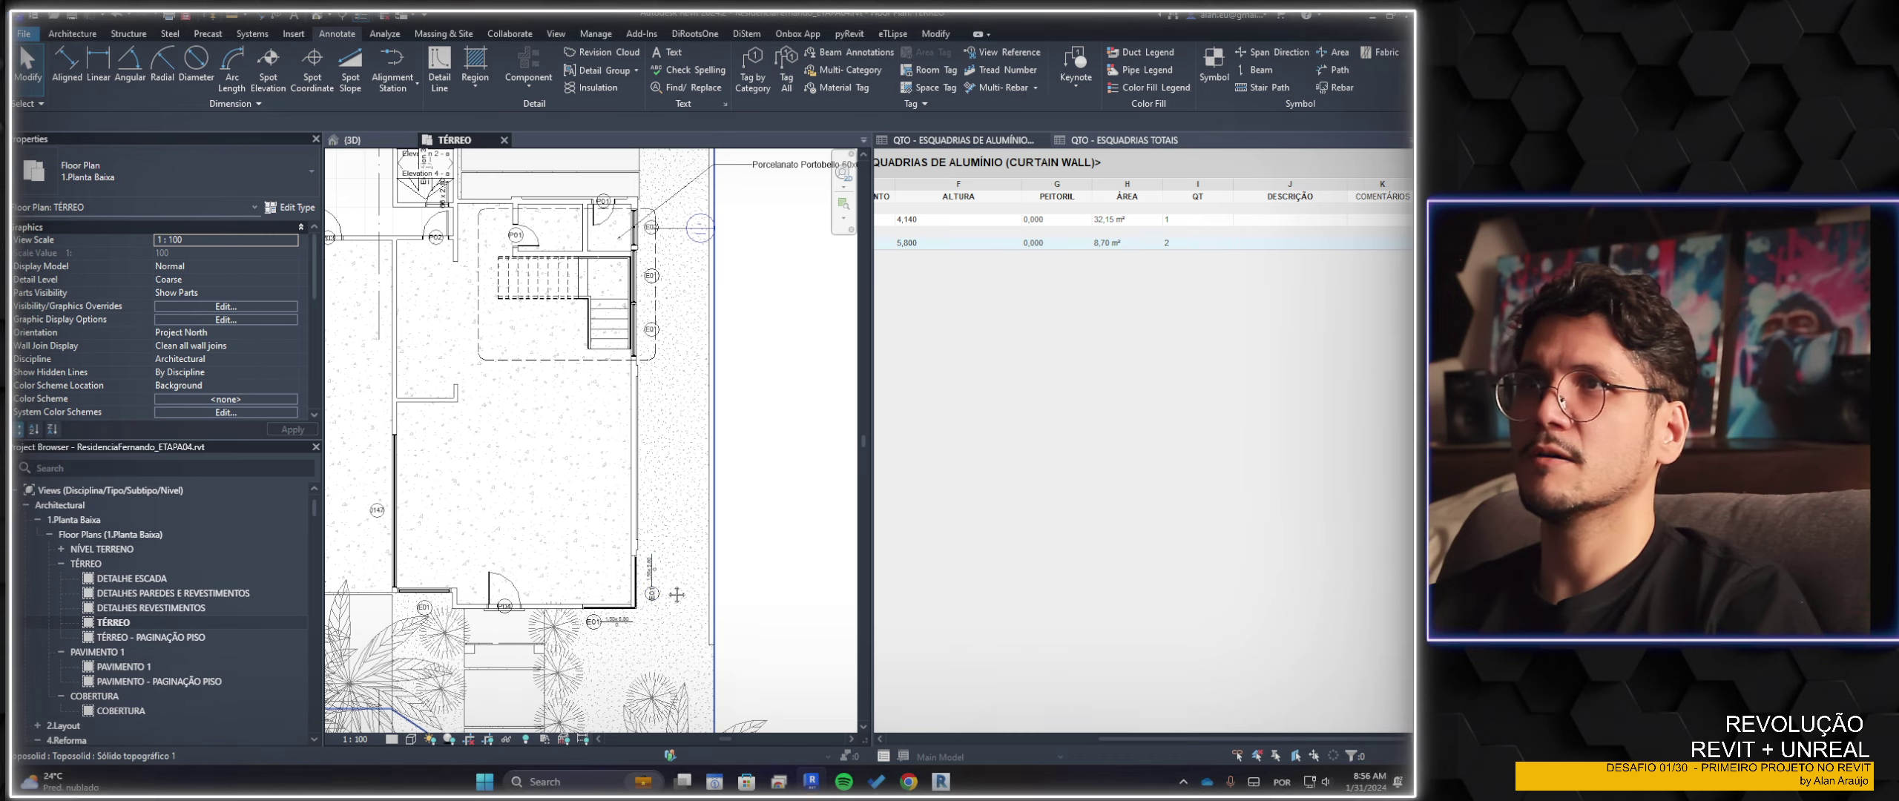
middle_drag(651, 597, 649, 598)
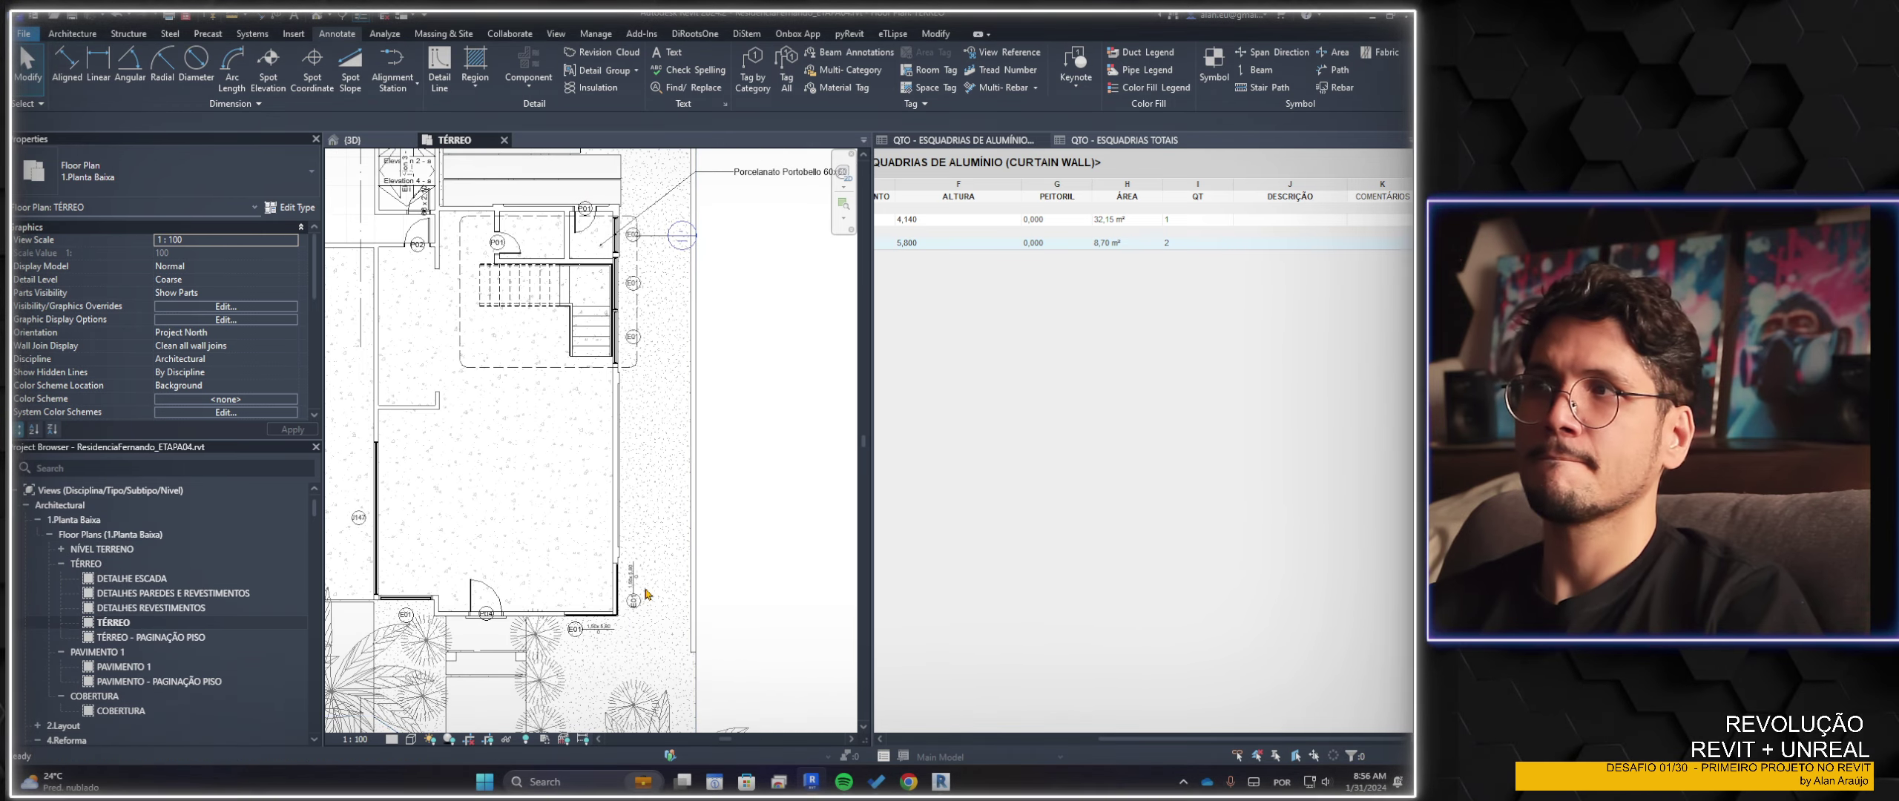
In the {3D} view, select the slatted corner curtain wall and review its type settings unchanged
click(315, 15)
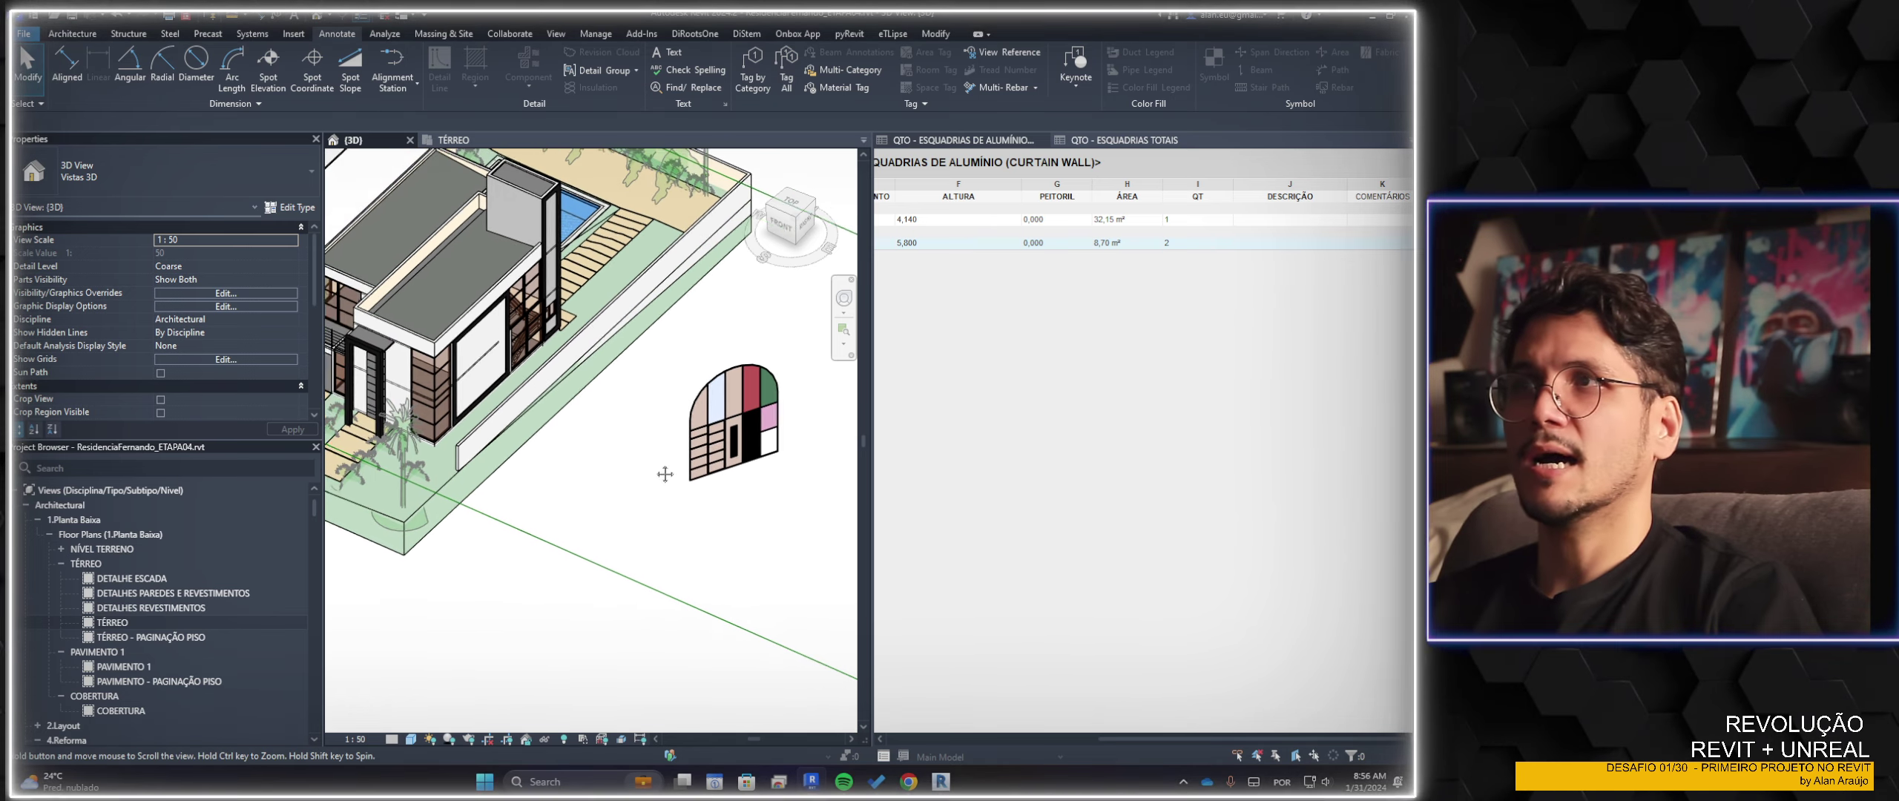
middle_drag(635, 487, 673, 459)
scroll(427, 466, up, 2)
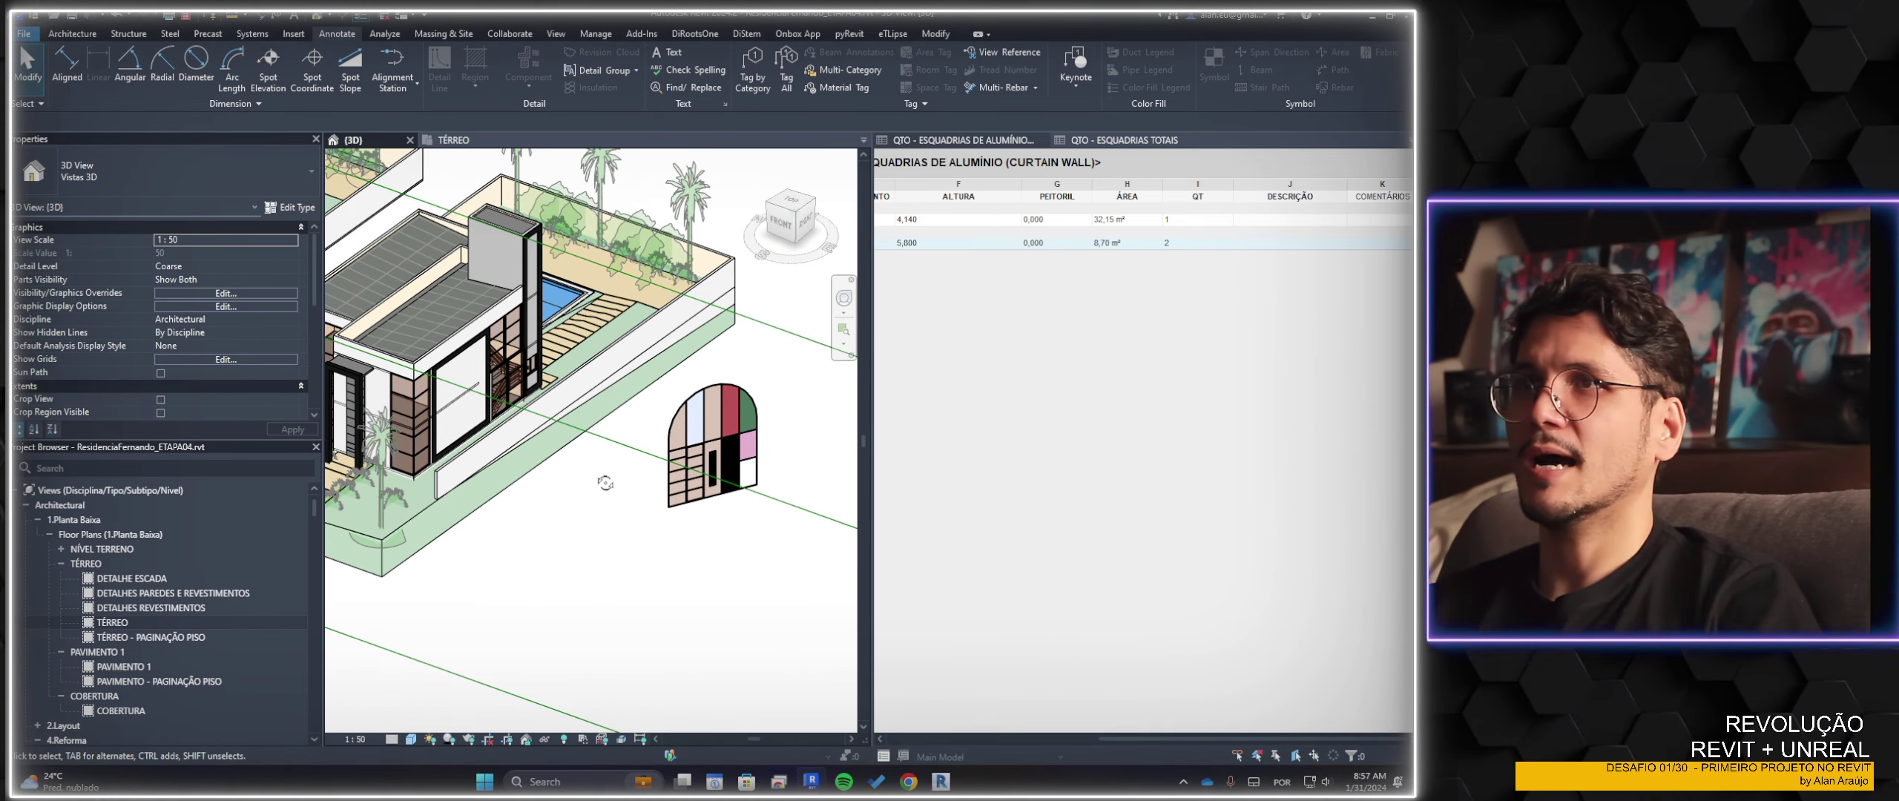
scroll(426, 466, up, 2)
scroll(427, 466, up, 3)
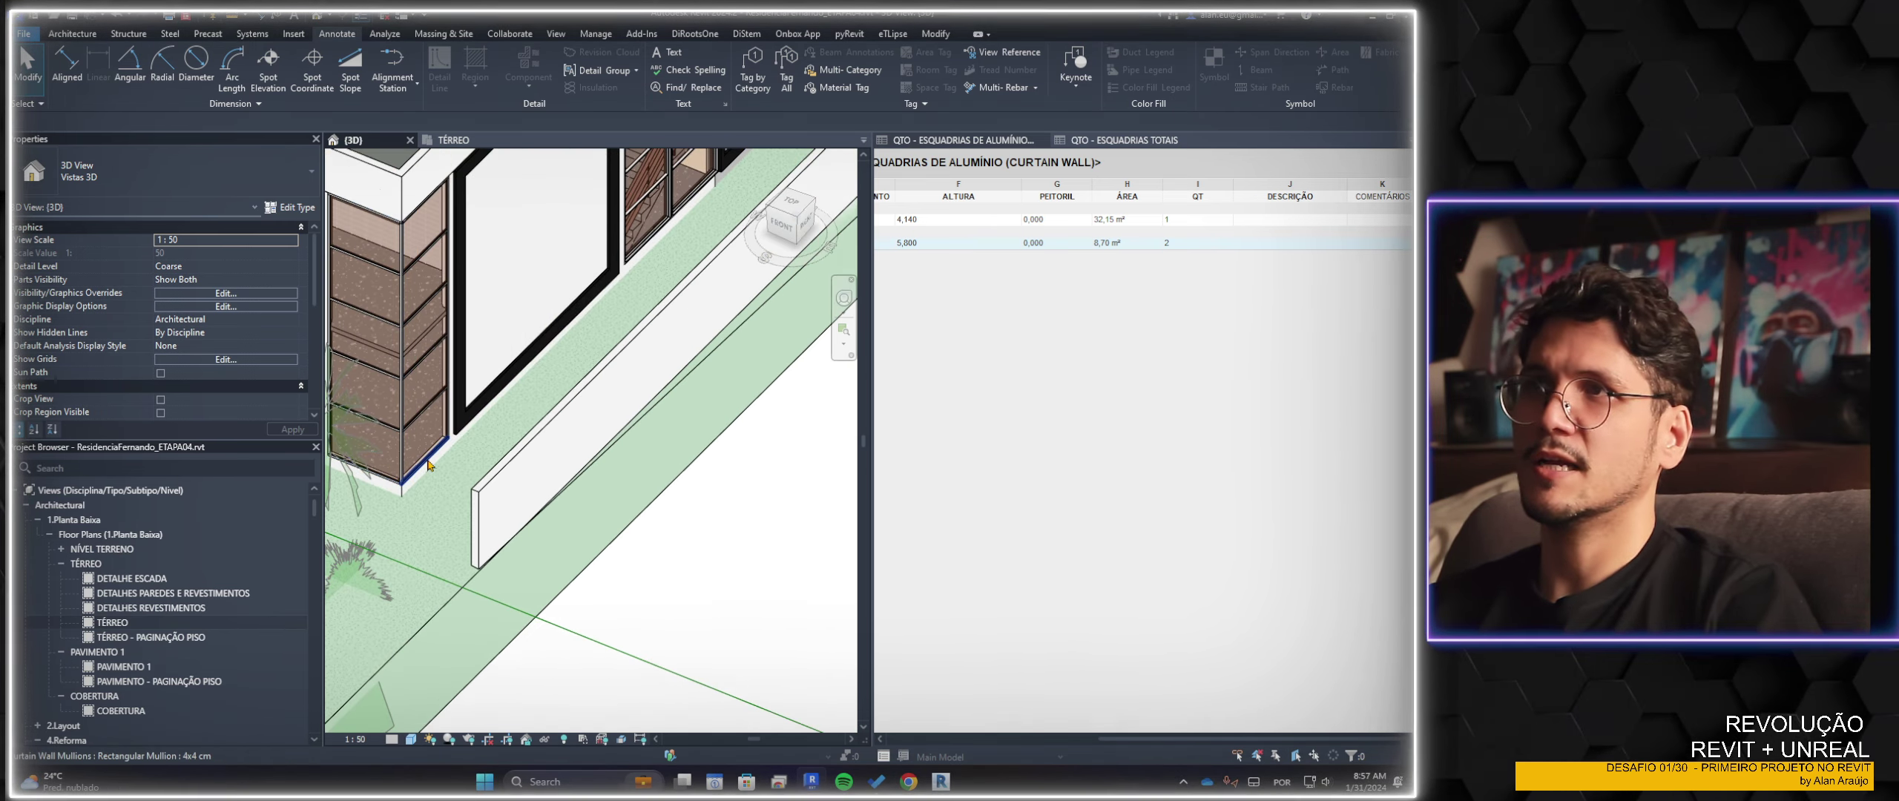
scroll(429, 466, down, 3)
scroll(739, 462, up, 3)
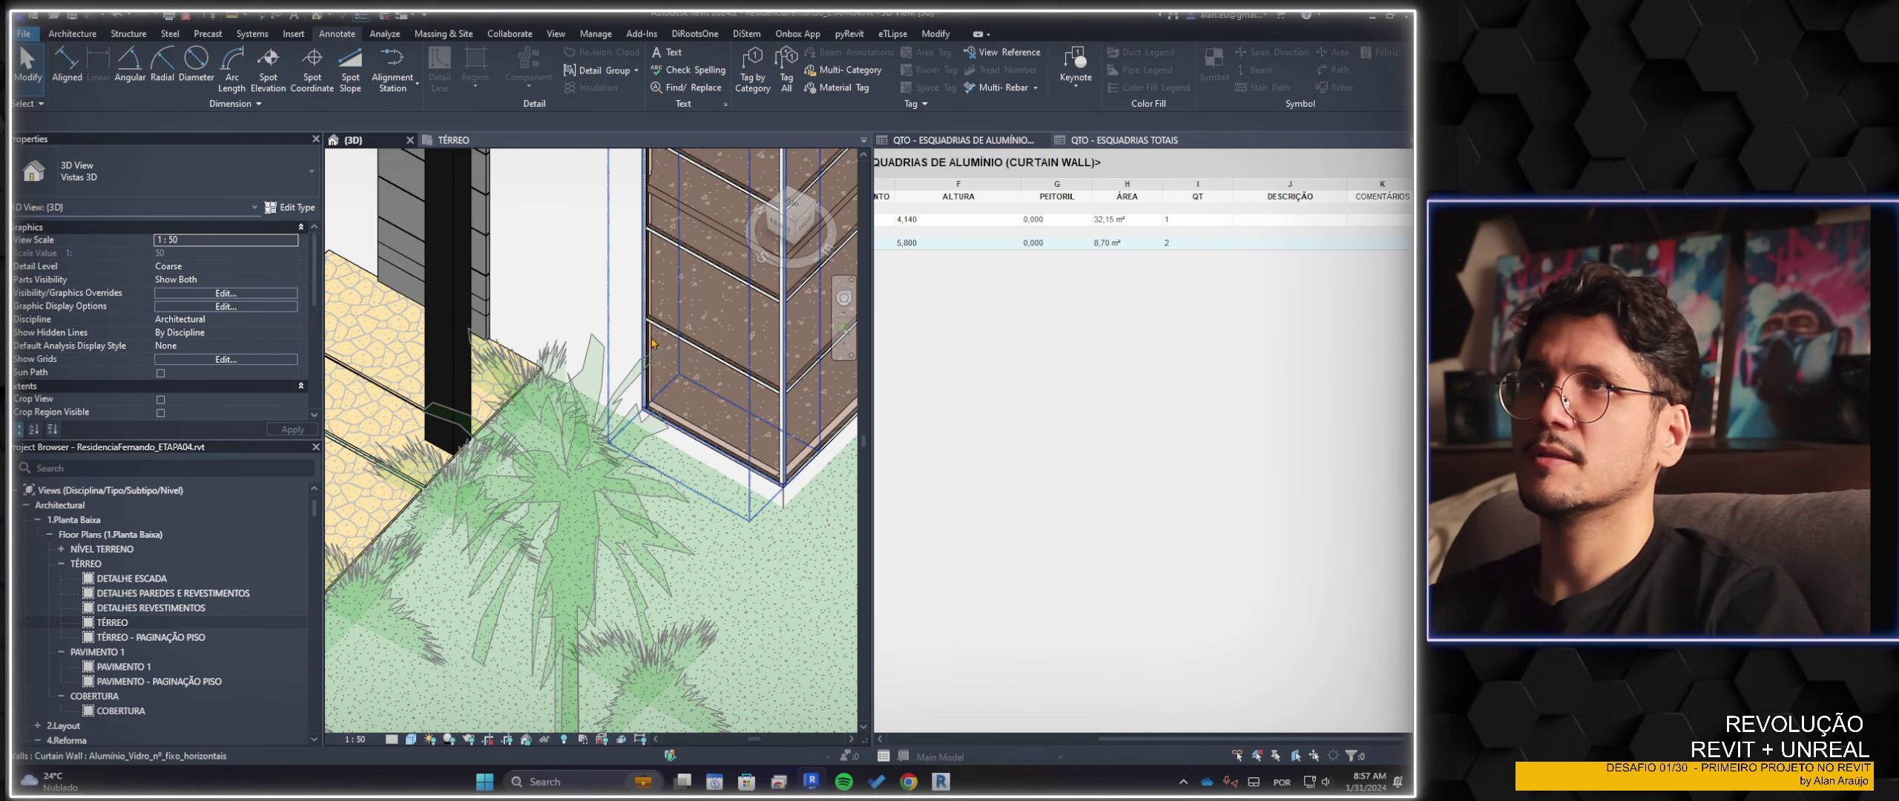
click(517, 335)
middle_drag(517, 336, 337, 425)
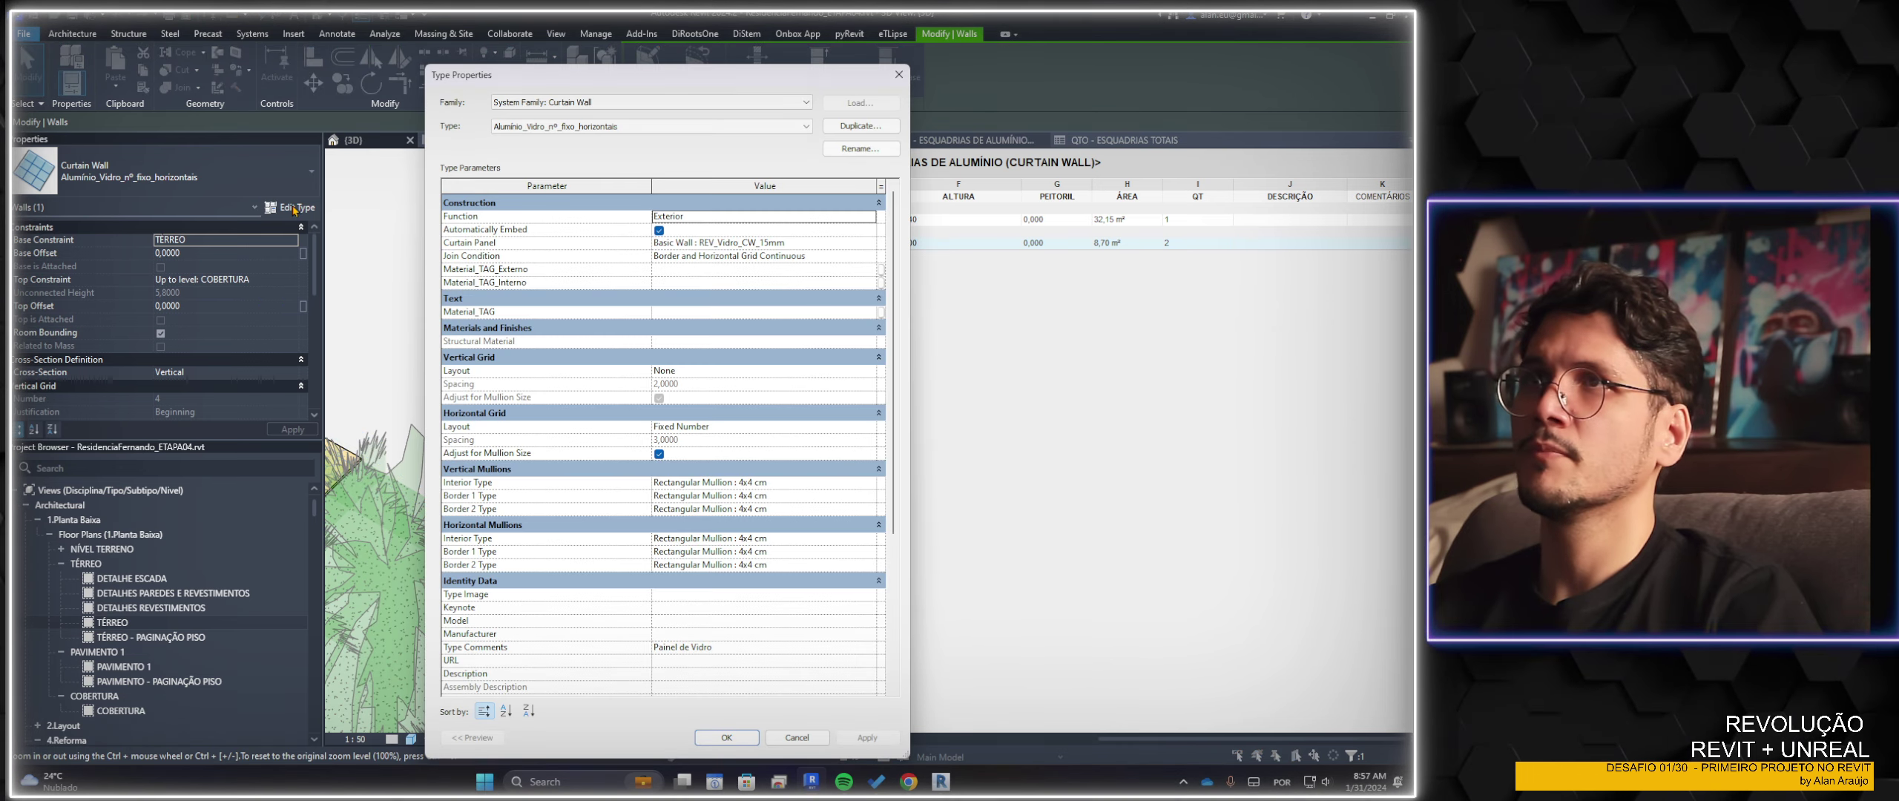
click(899, 74)
Orbit close to the arched curtain wall and select it (Alumínio_Vidro_nº_fixo, 4,1400 height)
scroll(583, 448, down, 3)
scroll(583, 448, down, 2)
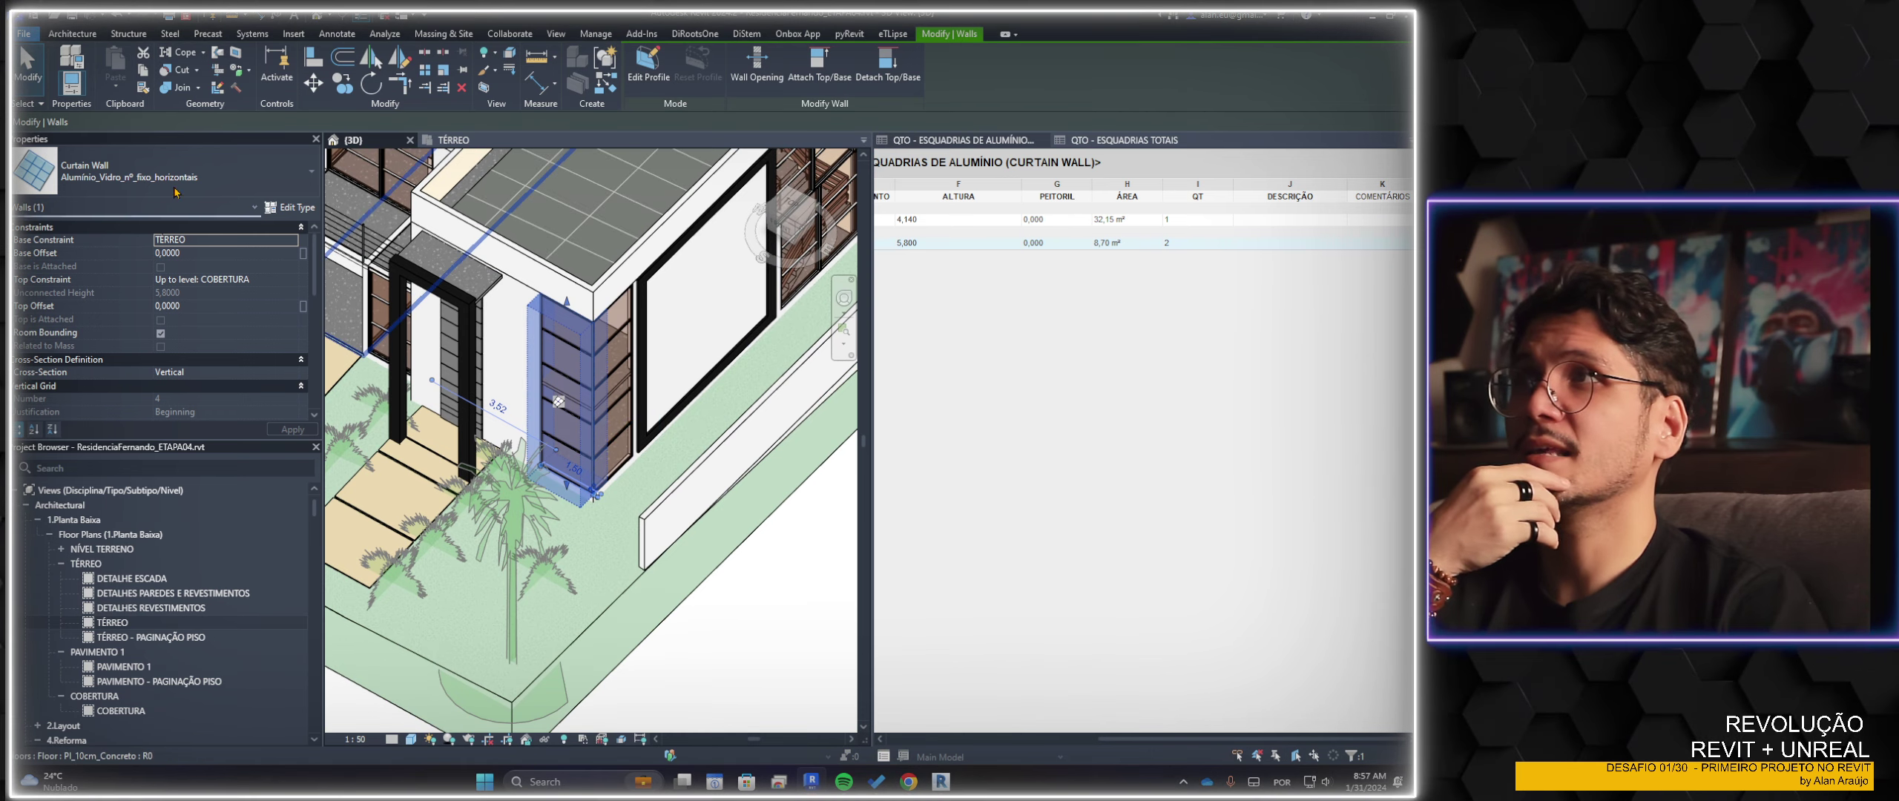
key(Escape)
shift+middle_drag(475, 460, 571, 437)
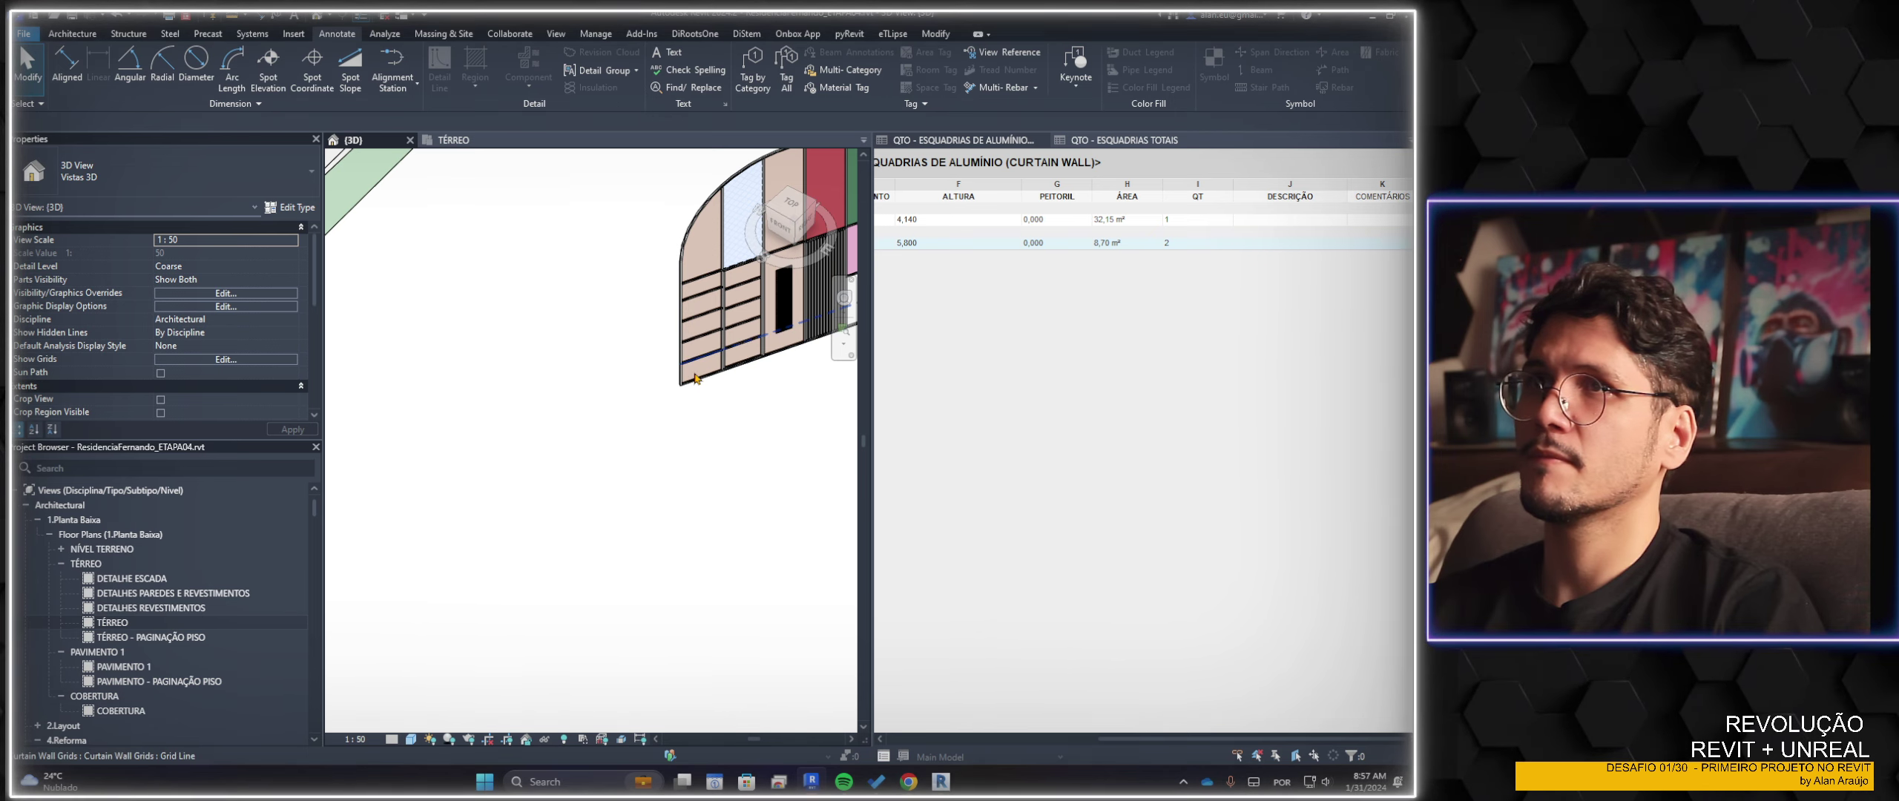
click(696, 377)
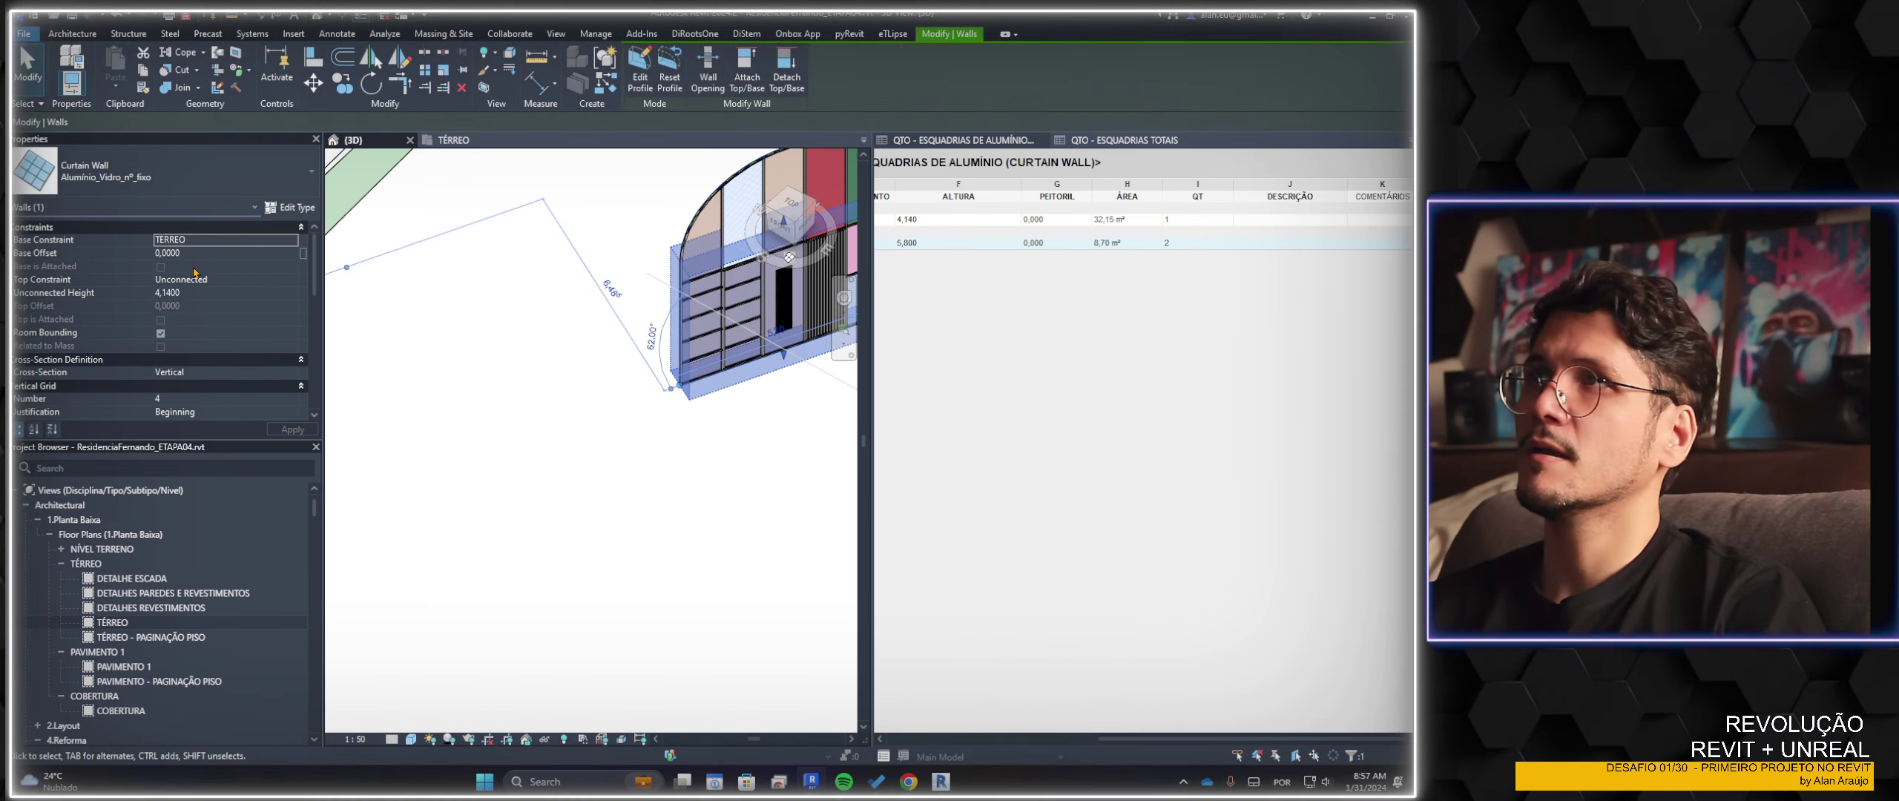
scroll(598, 579, down, 3)
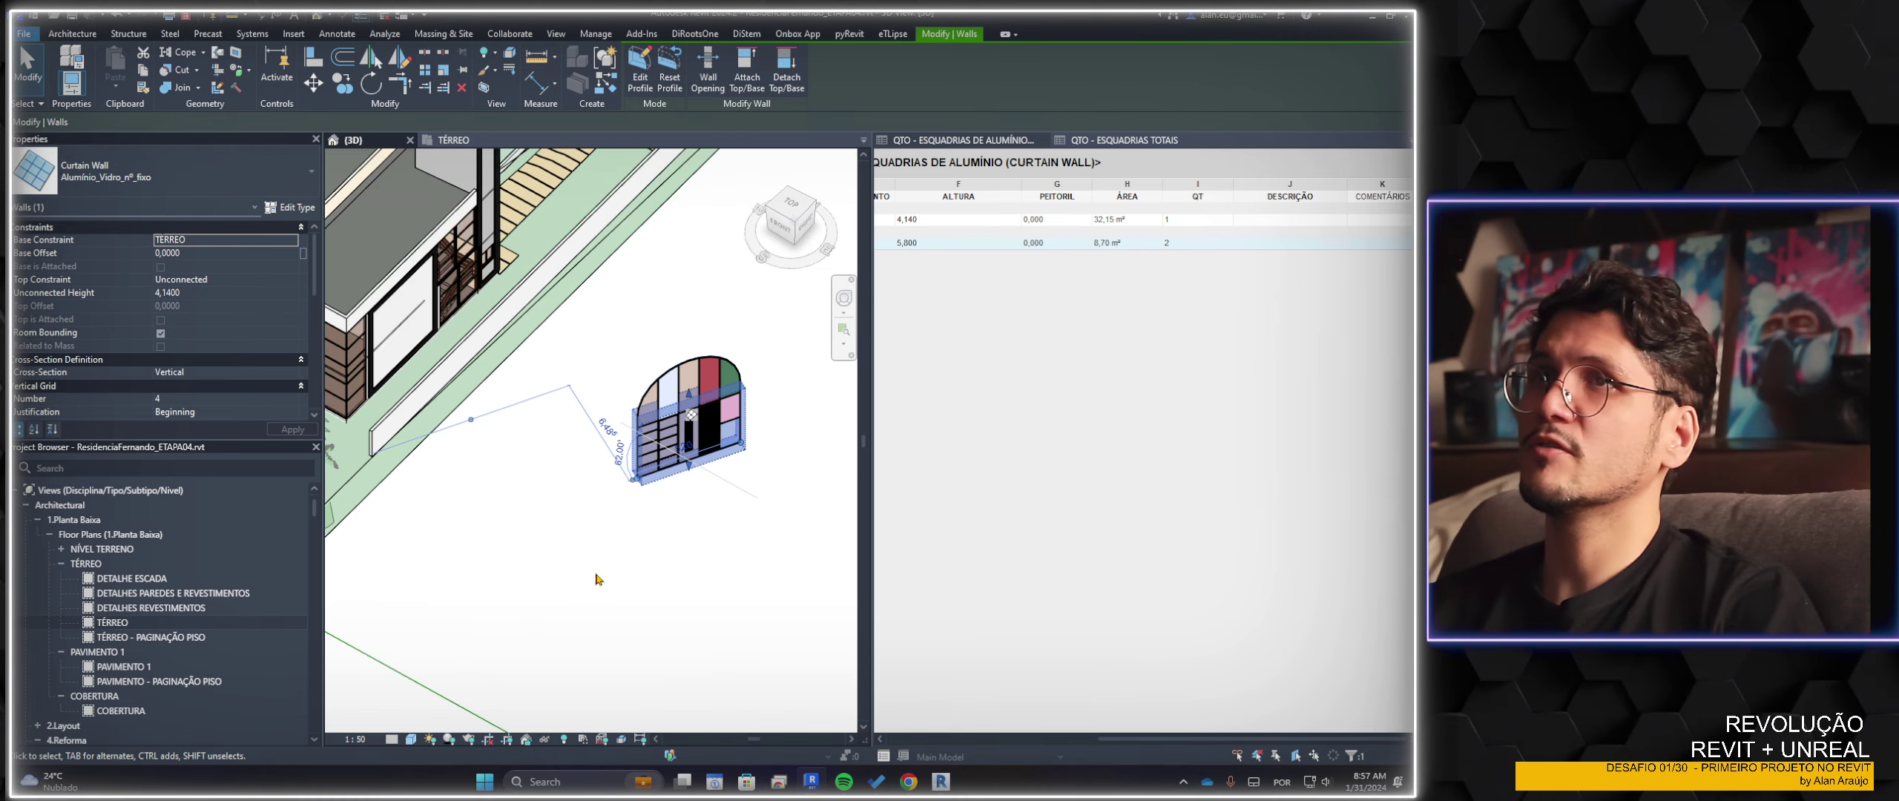
middle_drag(598, 578, 690, 556)
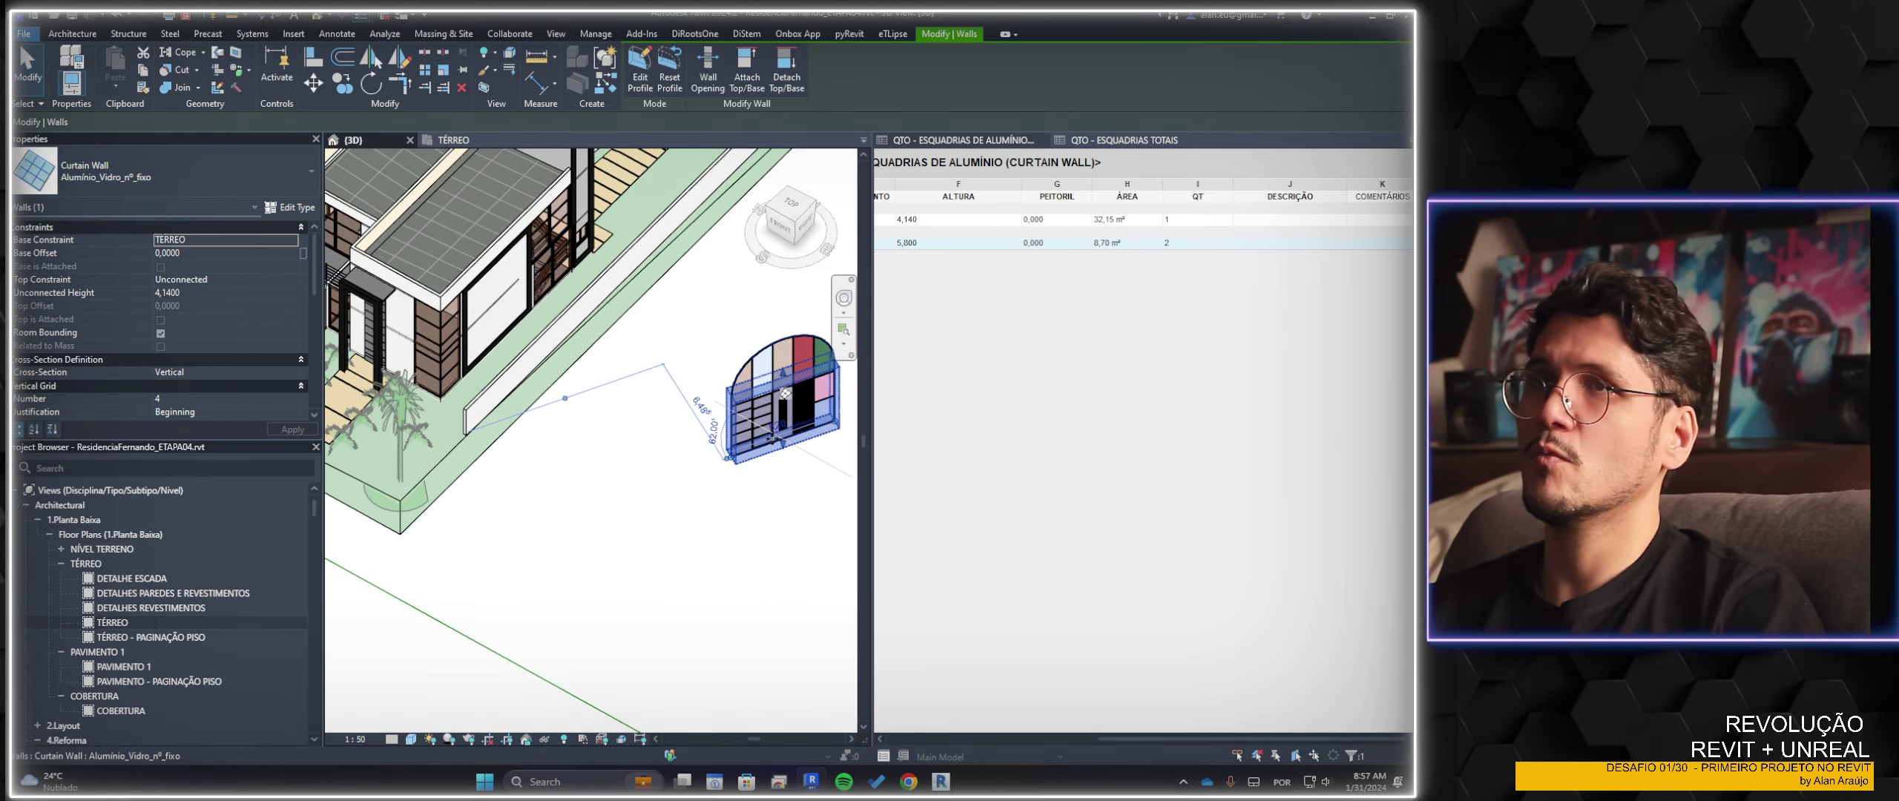
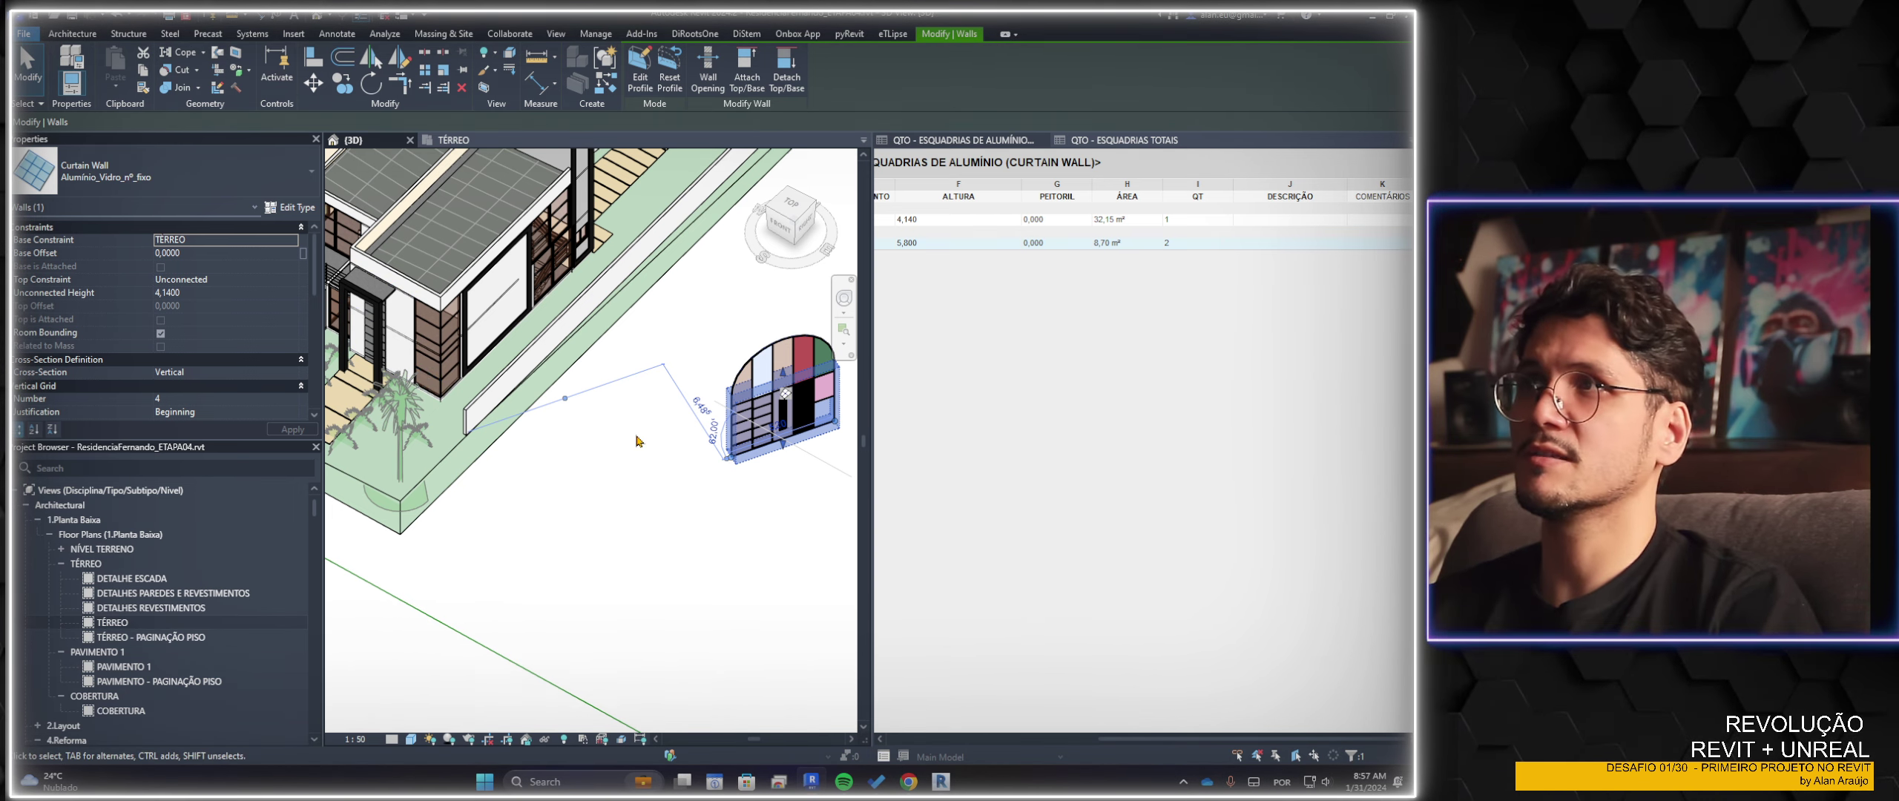
Clear the current selection and select the horizontal-slat curtain wall at the house corner
middle_drag(679, 481, 653, 503)
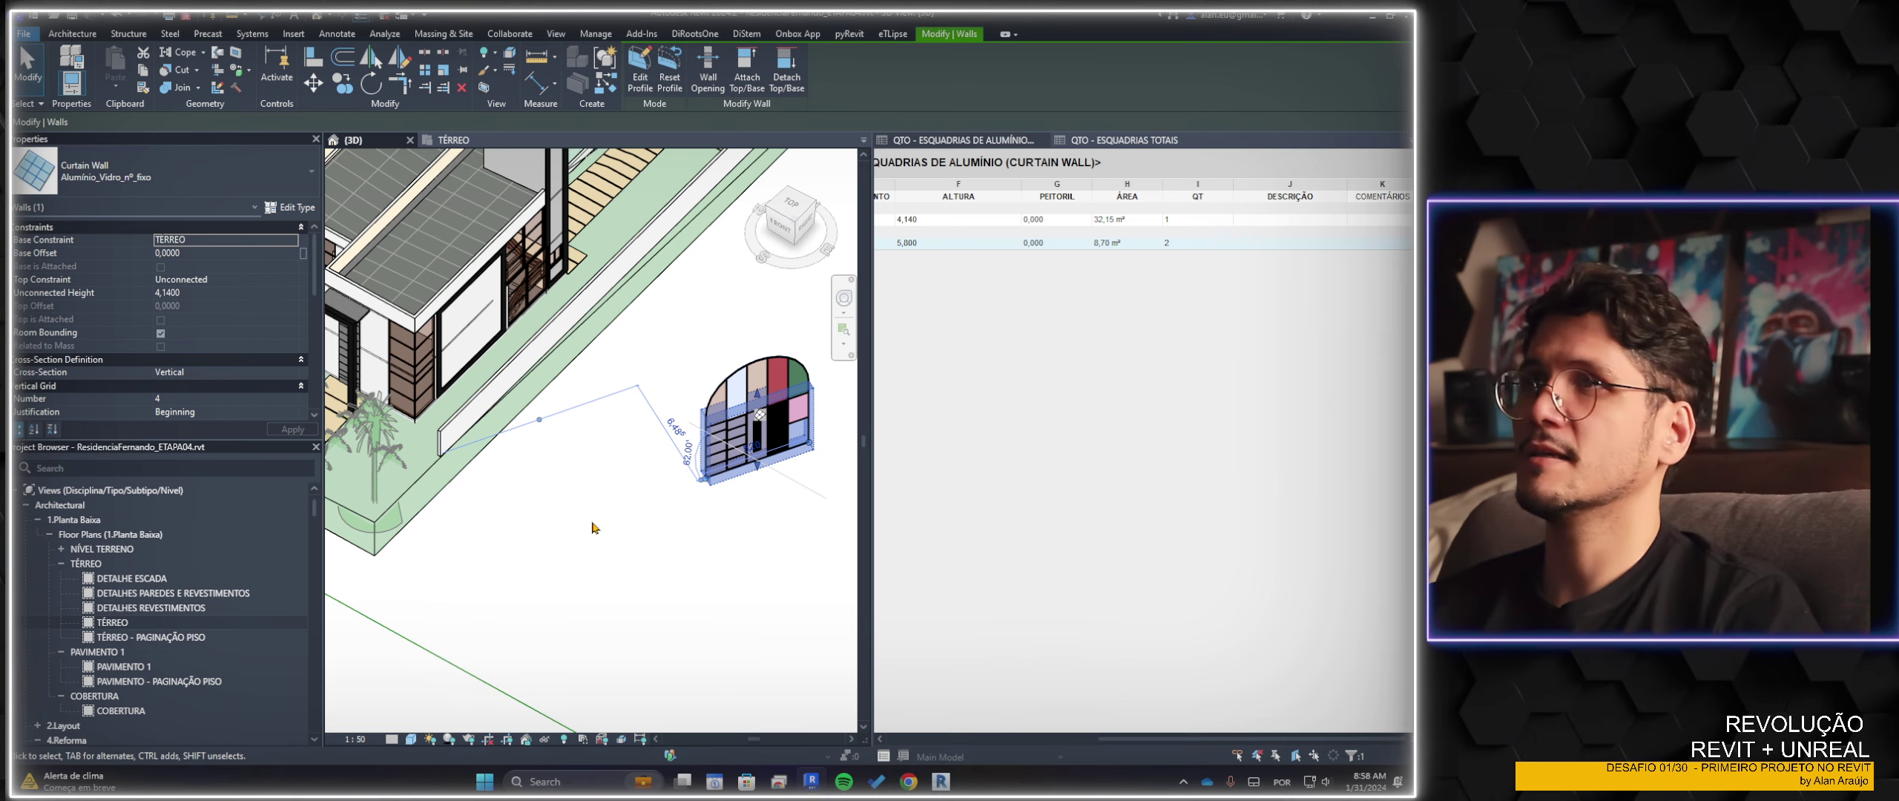
scroll(564, 512, up, 2)
scroll(485, 483, up, 2)
key(Escape)
scroll(485, 483, up, 3)
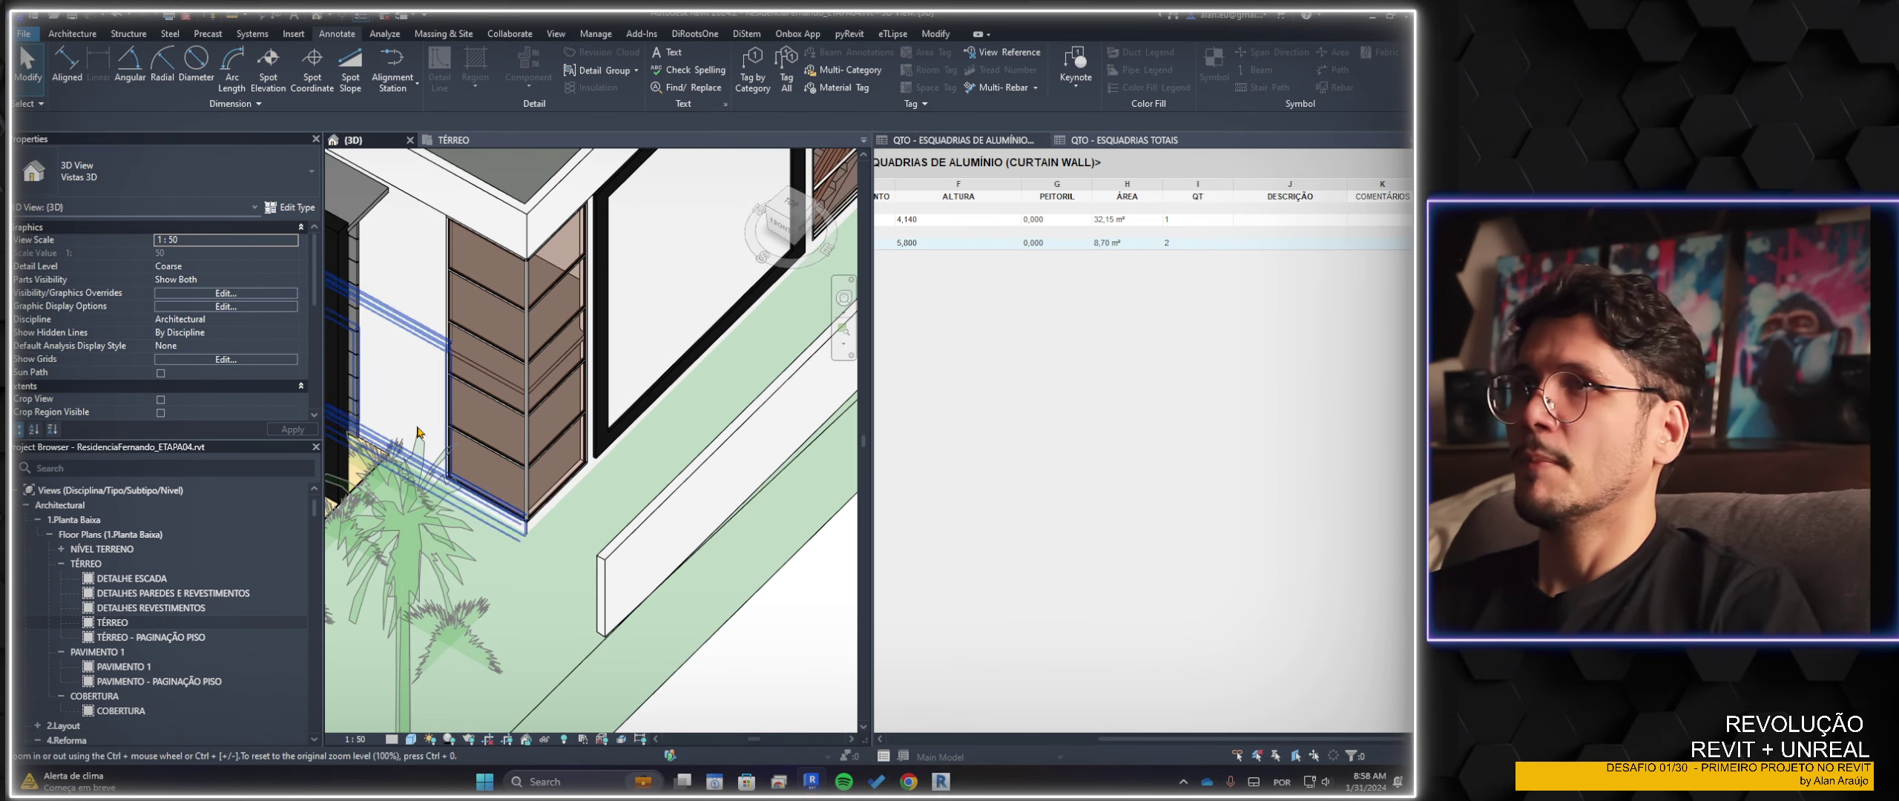
scroll(475, 496, up, 3)
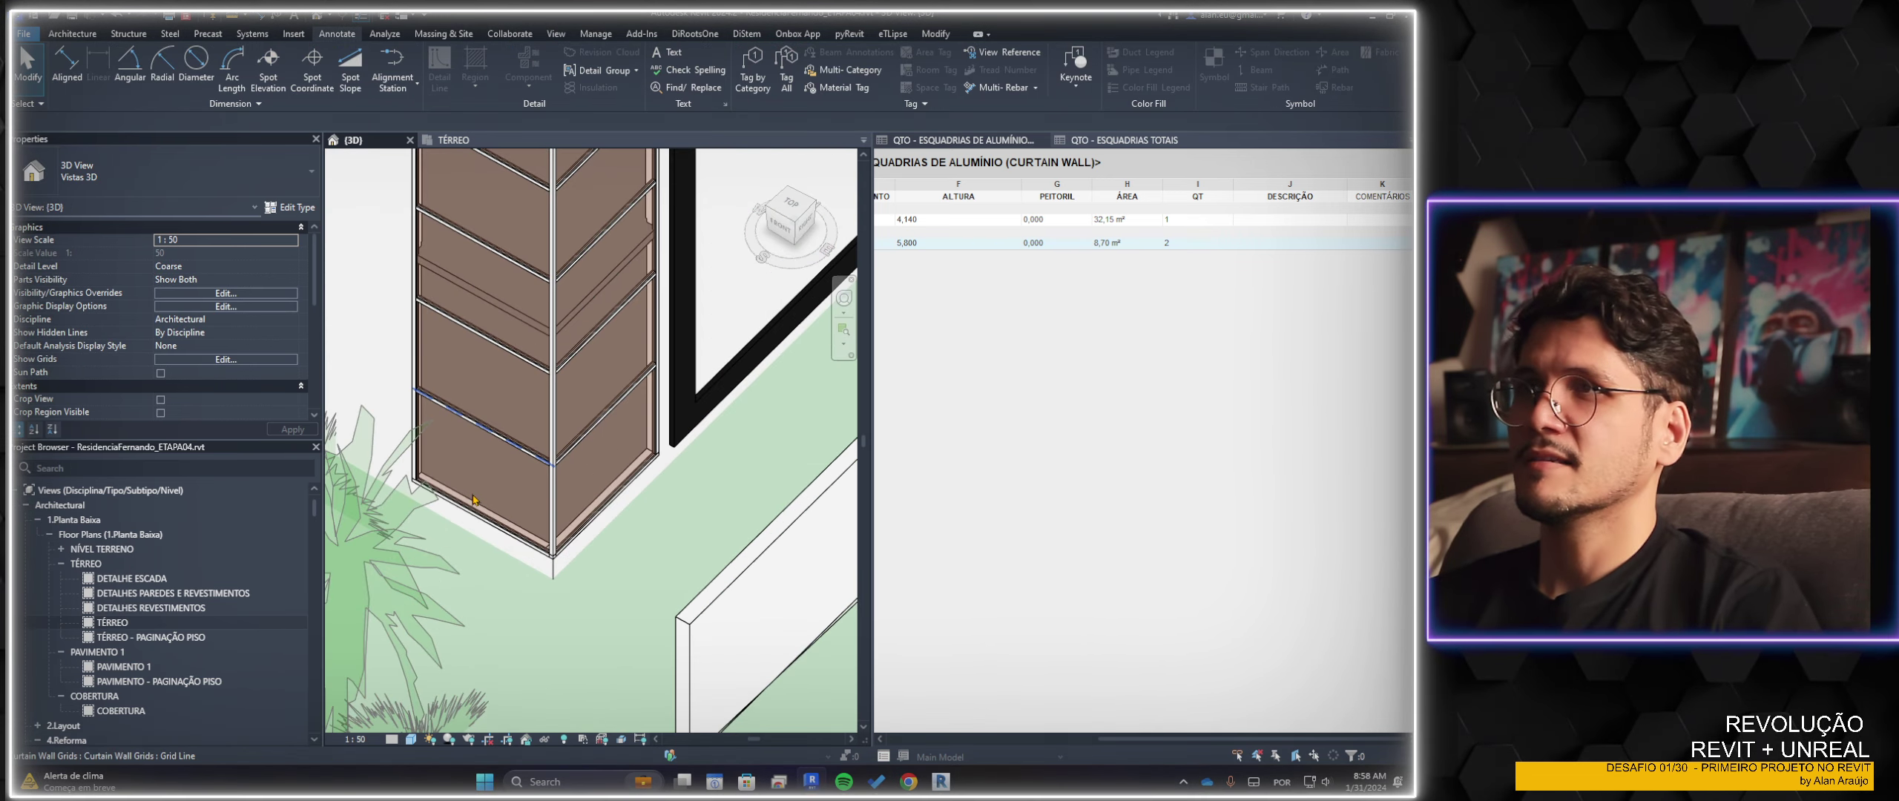
click(420, 376)
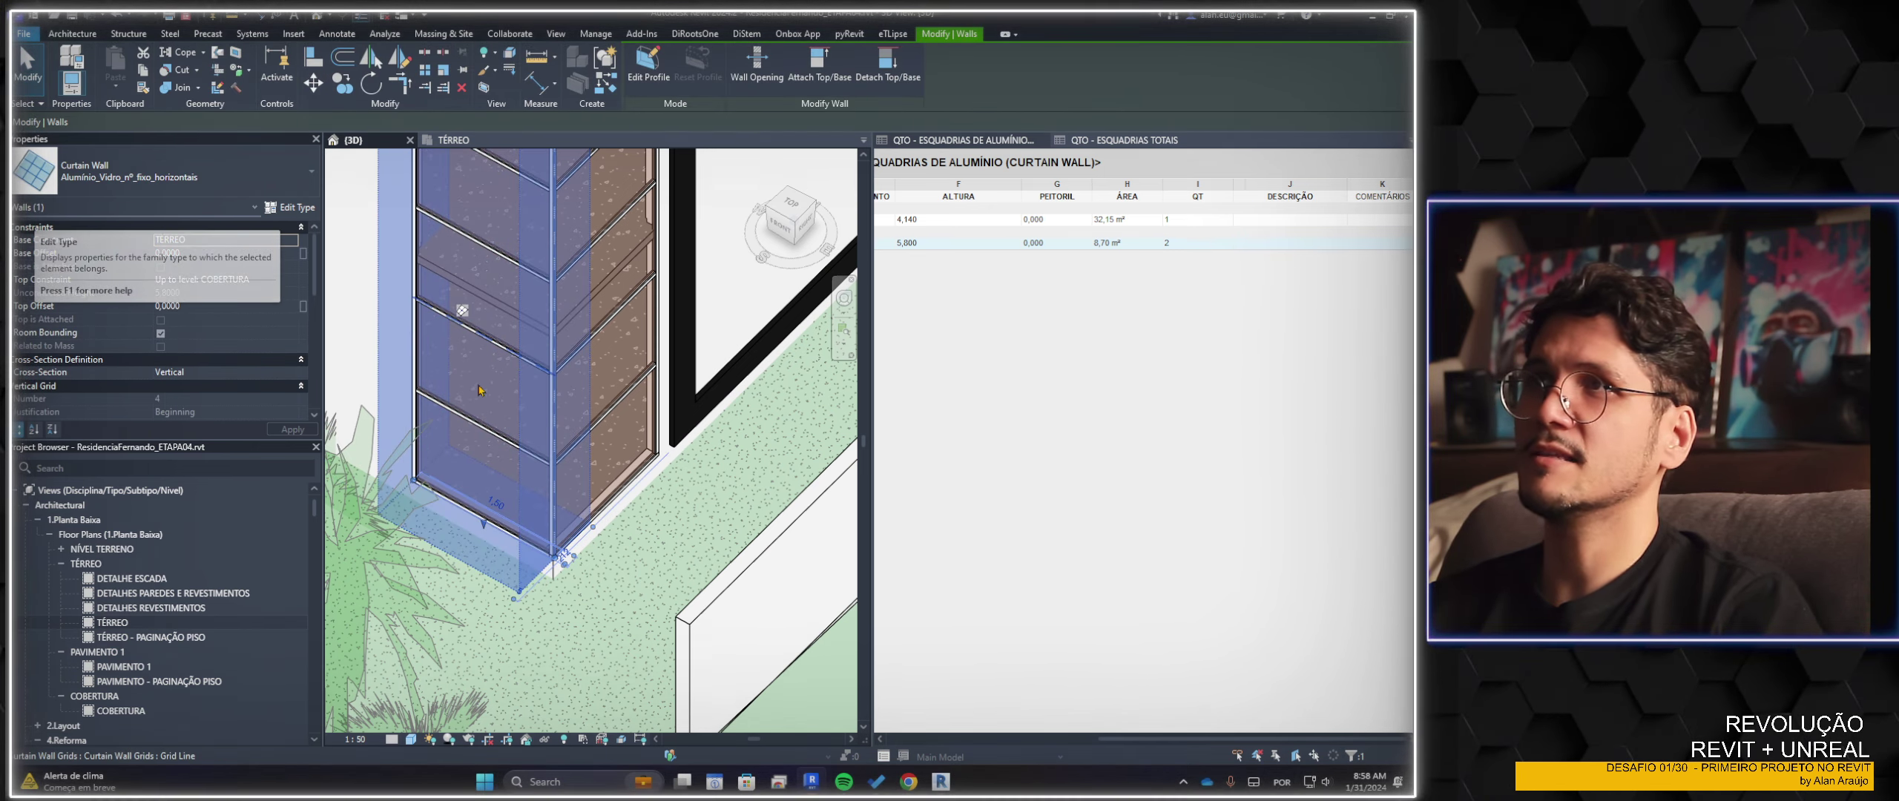
scroll(436, 373, up, 3)
scroll(436, 372, up, 2)
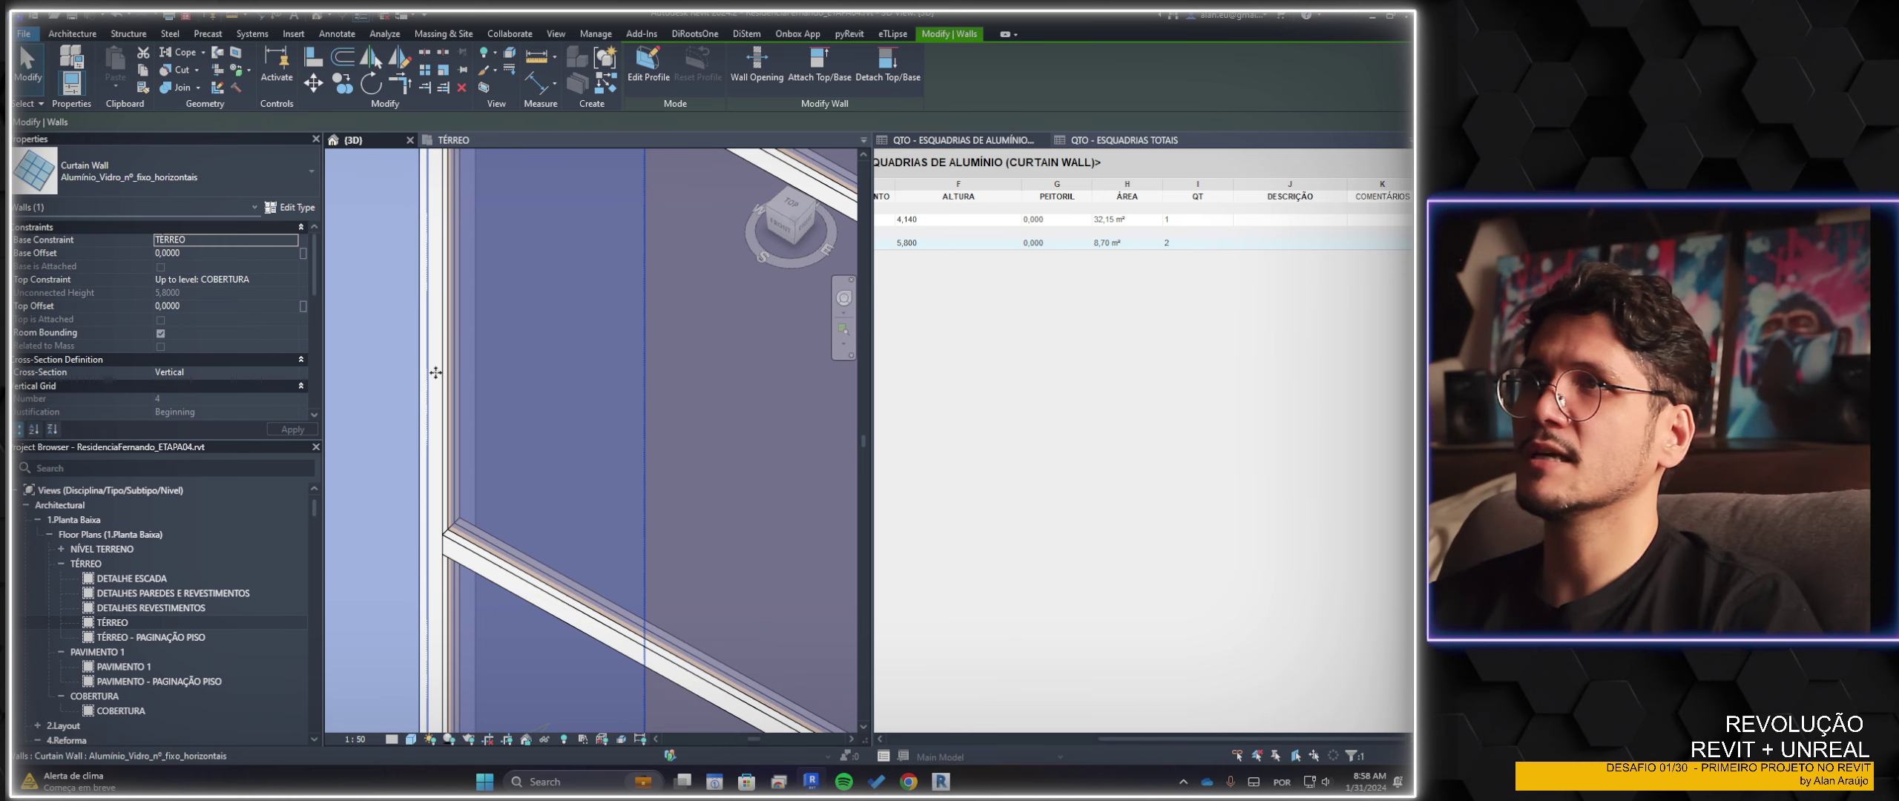
Set vertical and horizontal Border 1 and 2 to Rectangular Mullion 6x12 cm, keeping 4x4 cm interiors
click(294, 207)
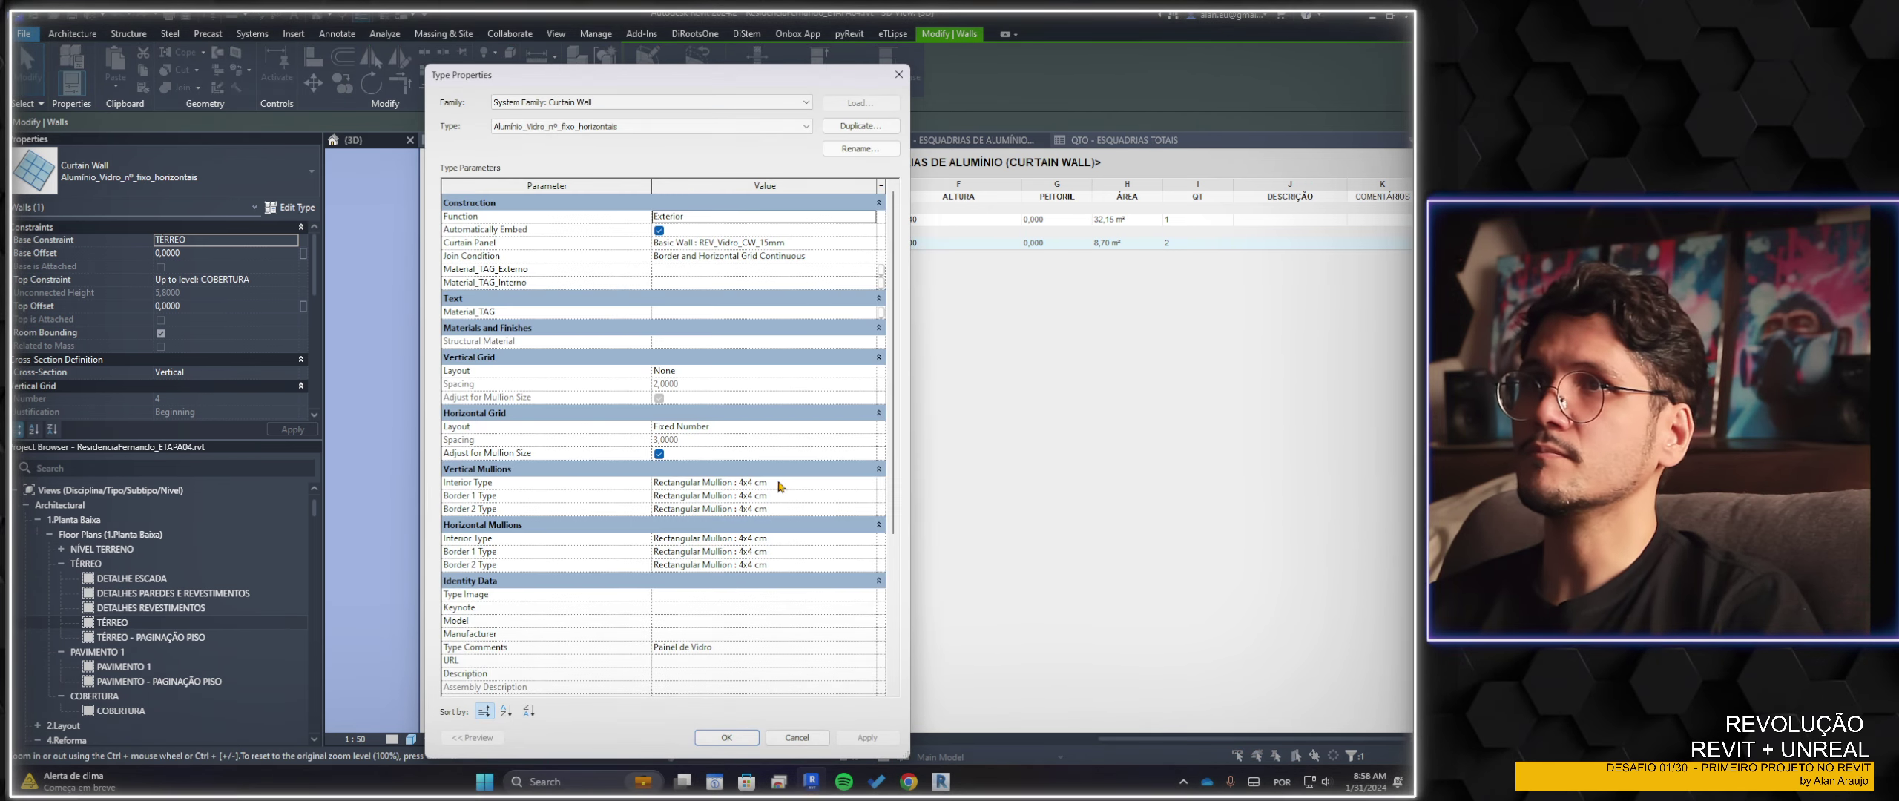
click(796, 487)
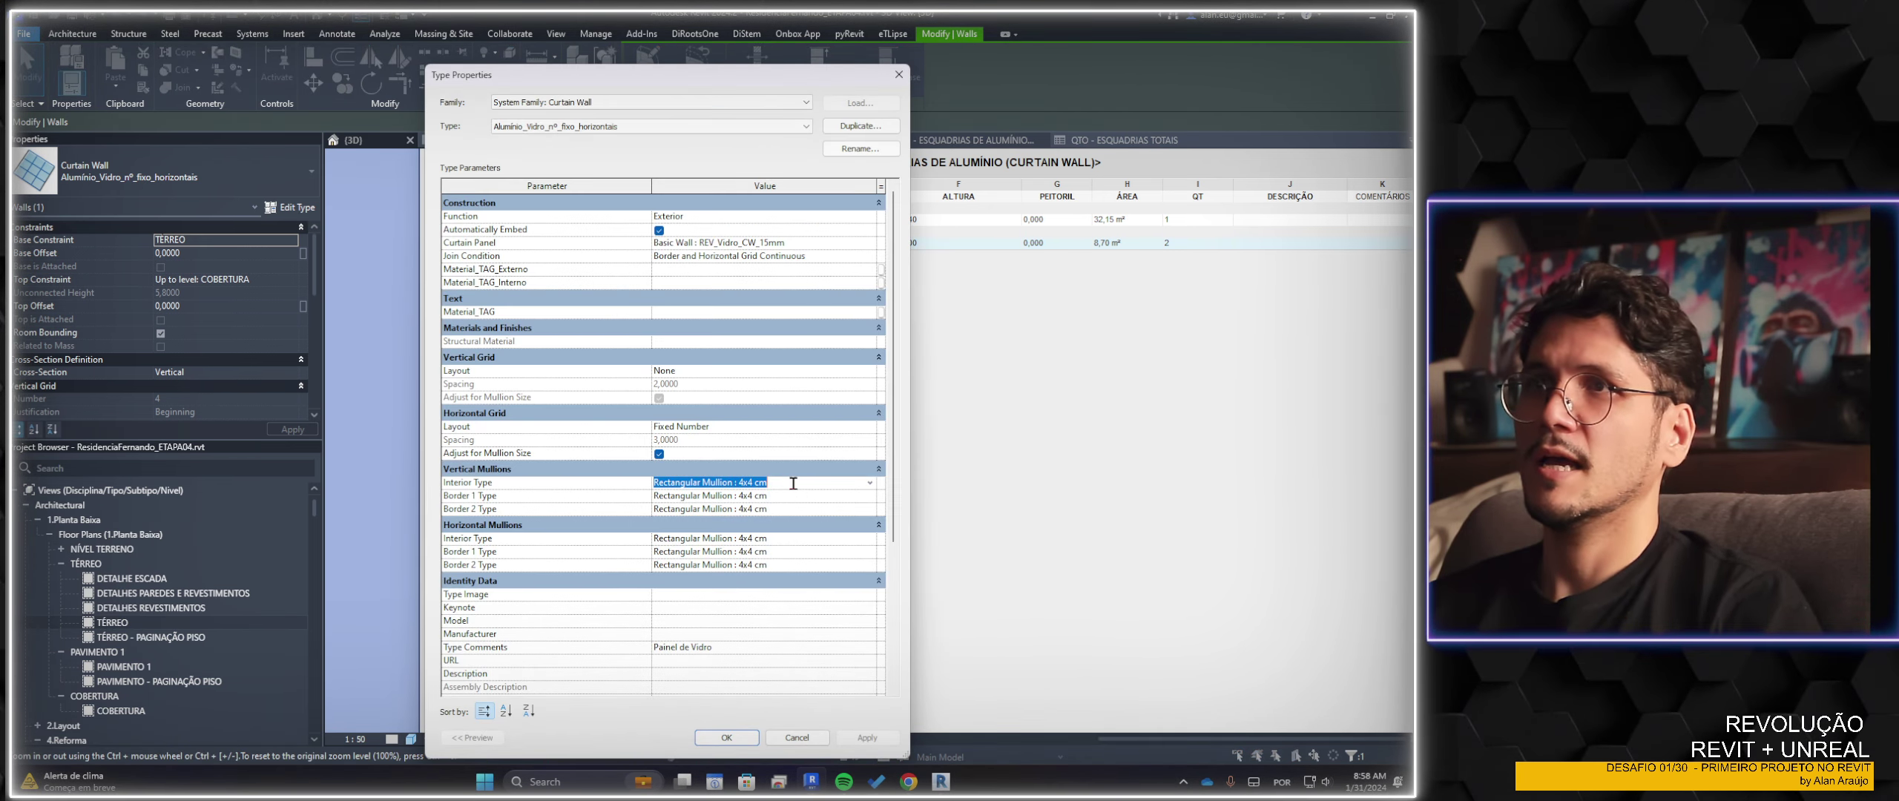
drag(741, 79, 1202, 62)
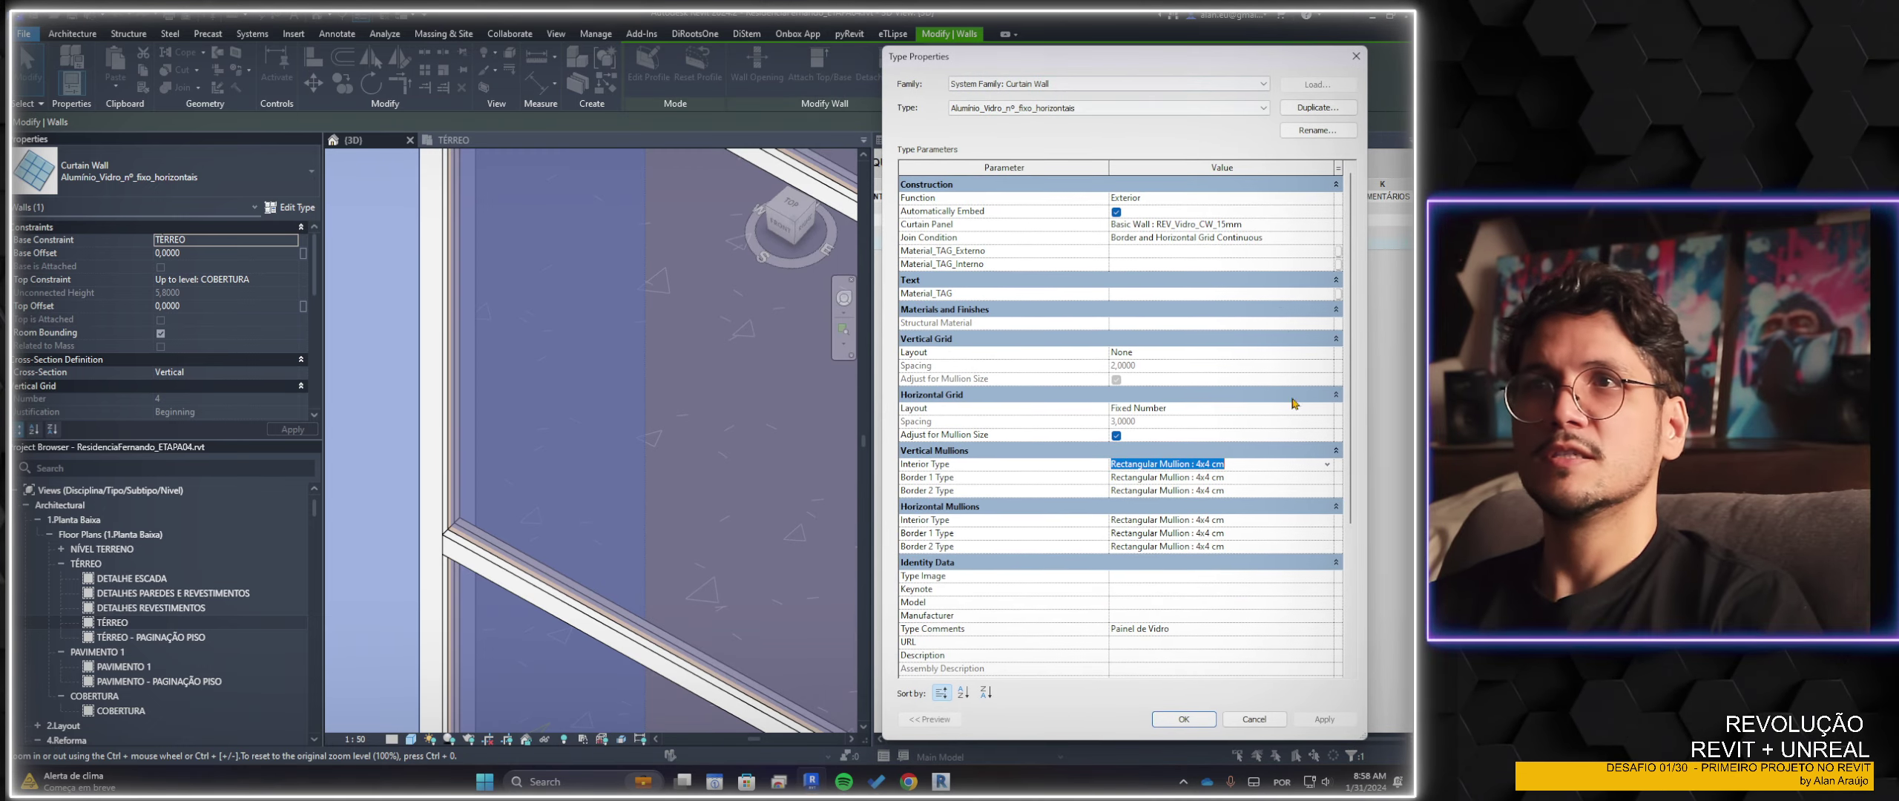
click(1328, 479)
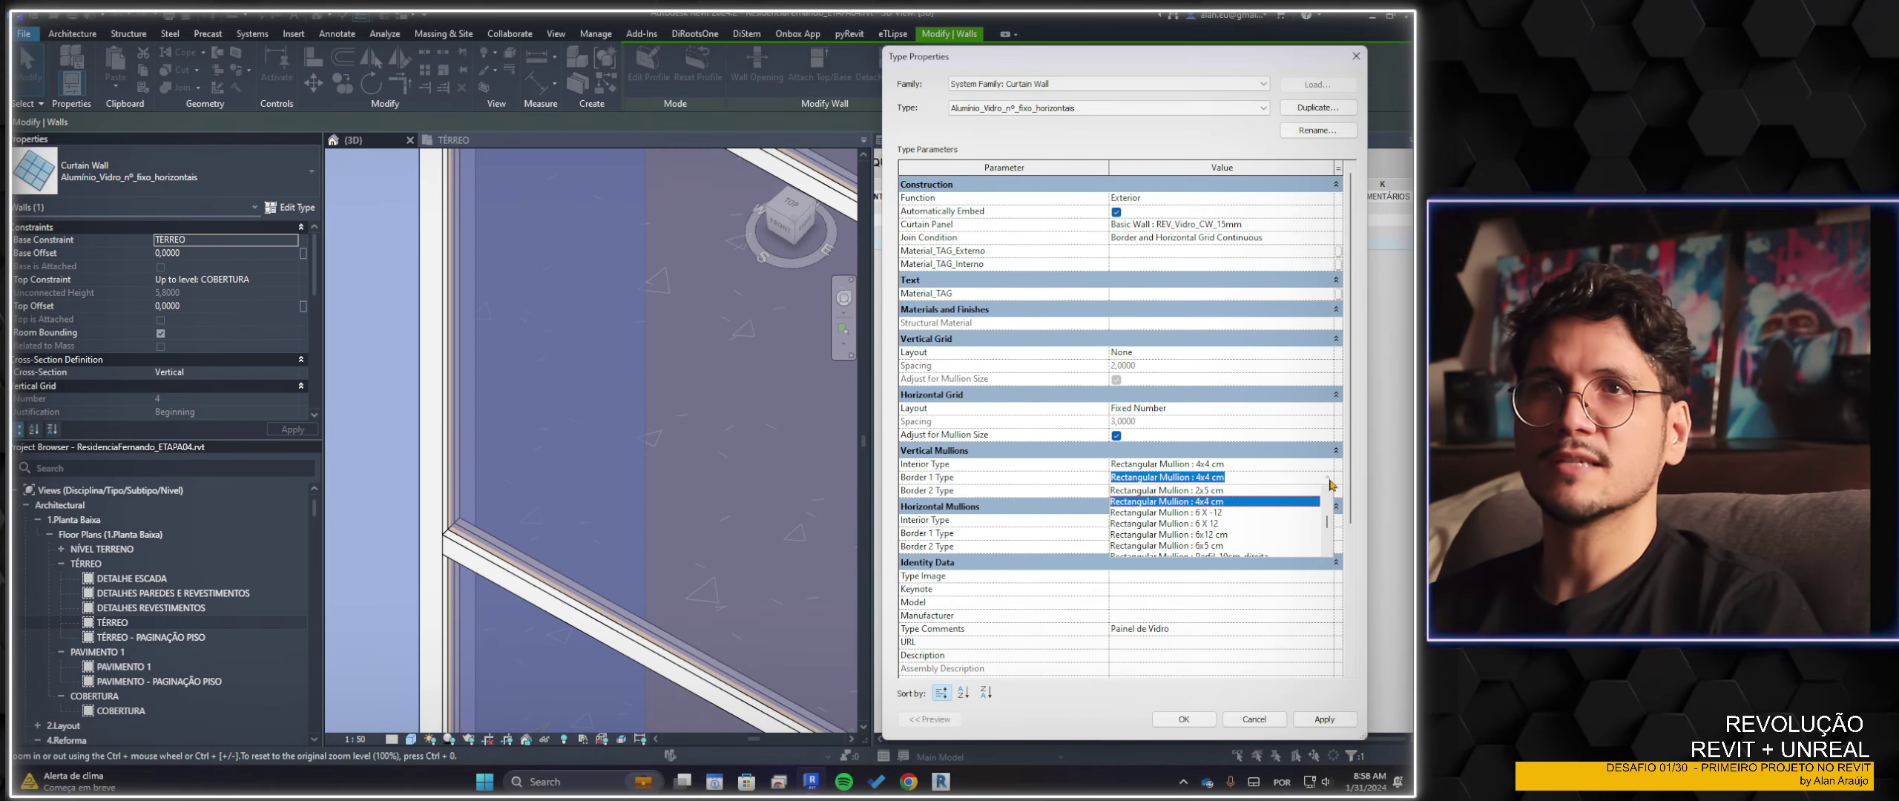
click(1231, 535)
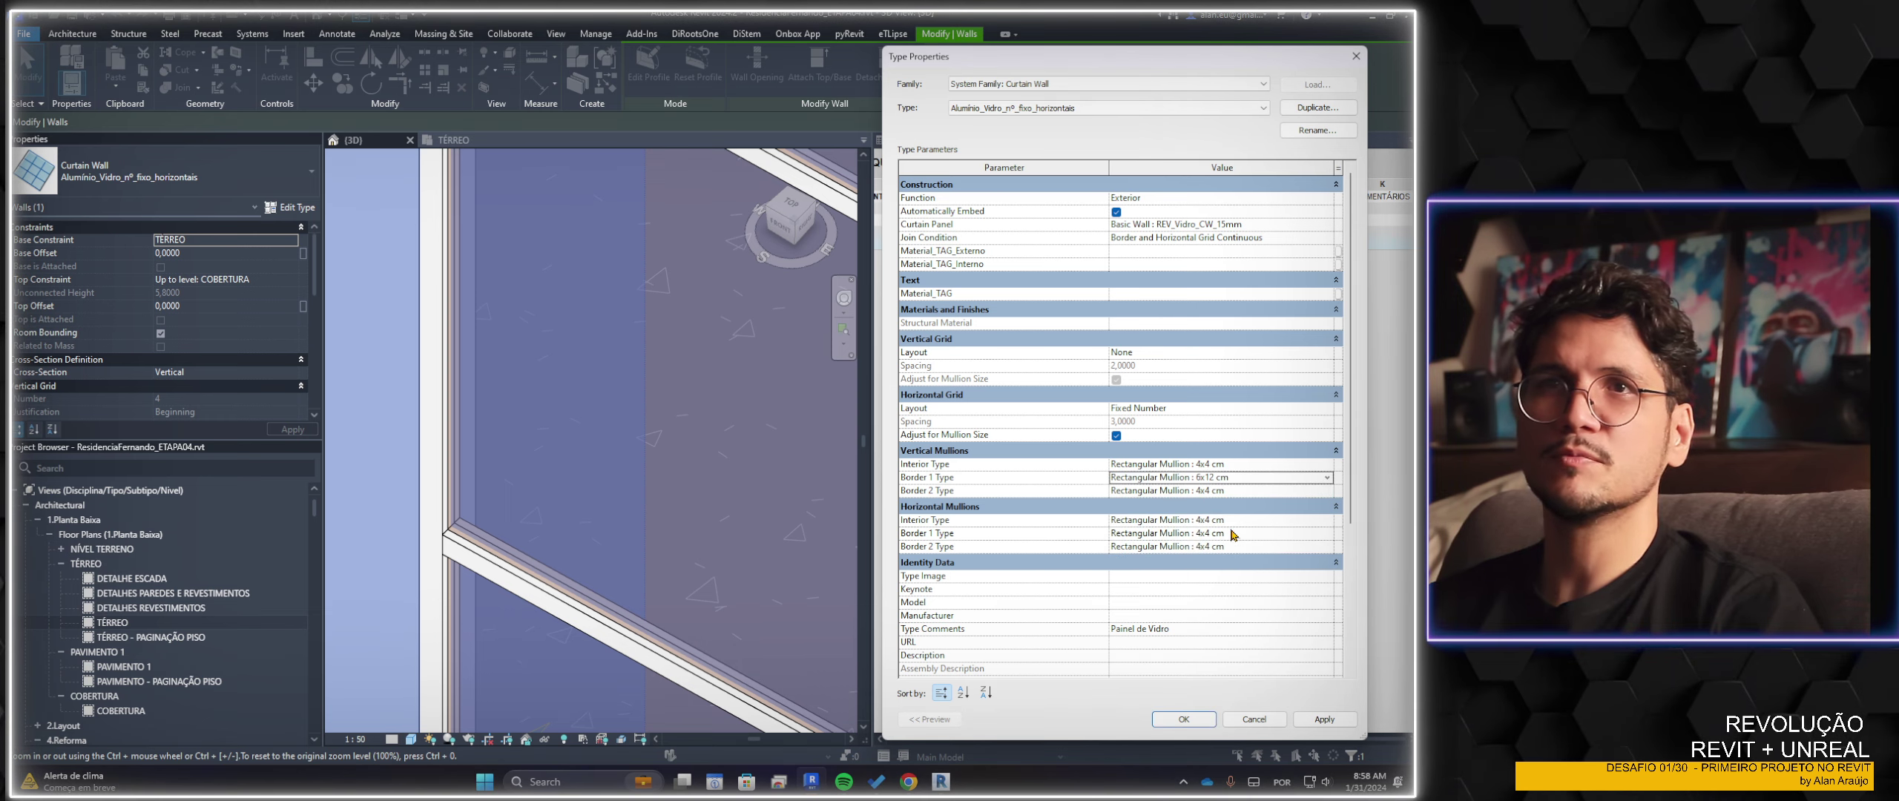
click(1253, 492)
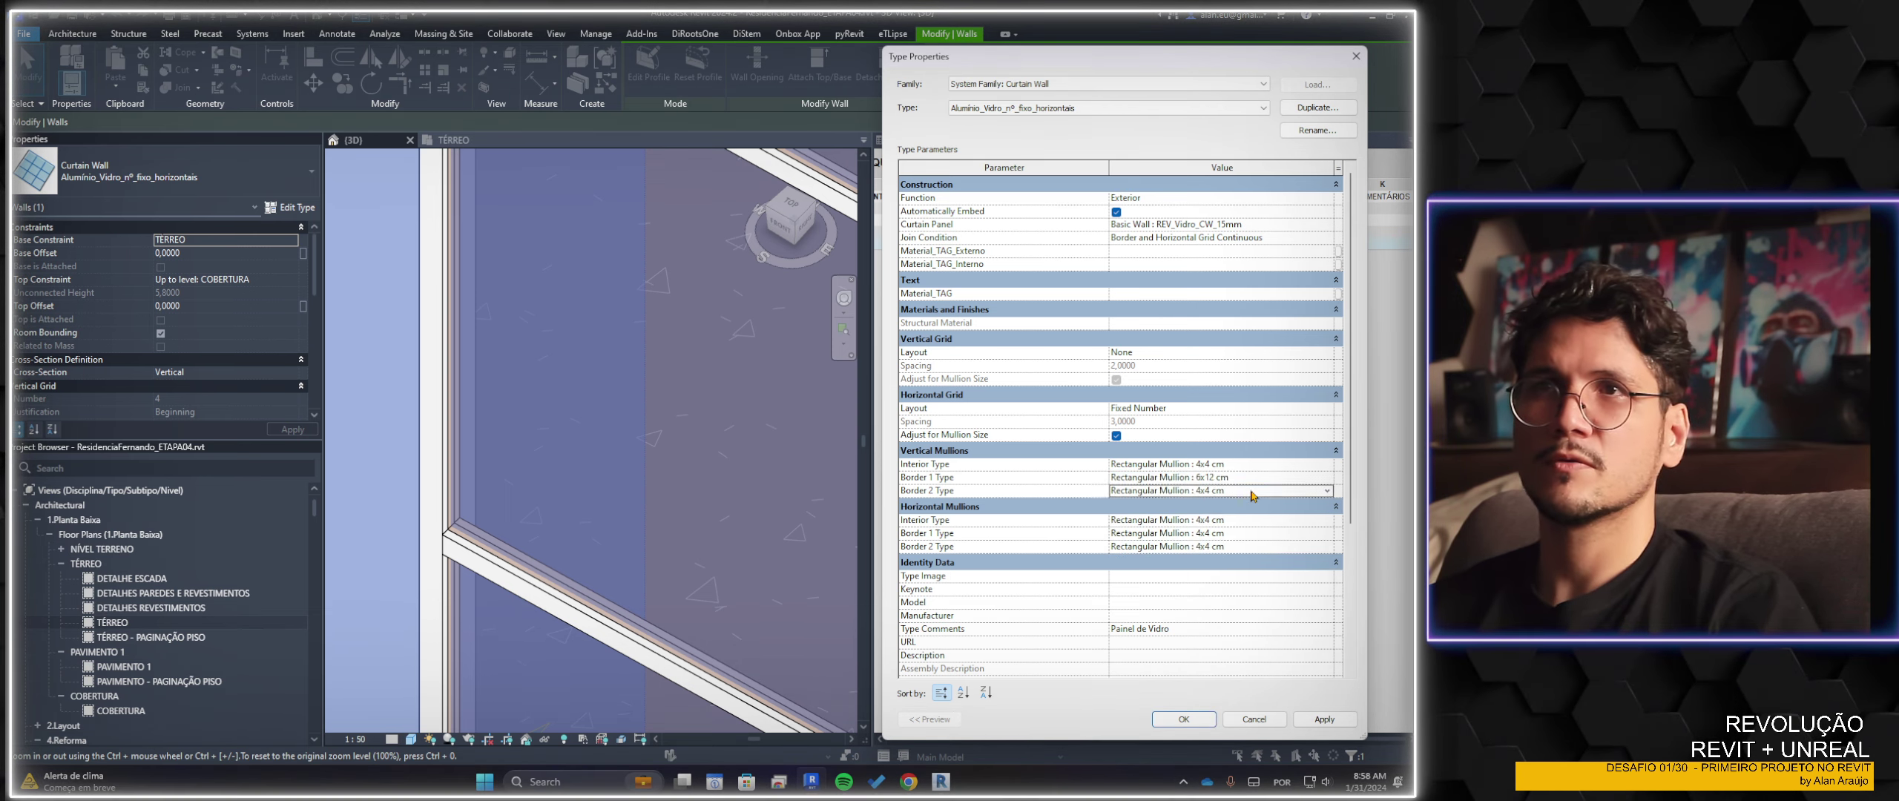
click(1252, 540)
click(1252, 547)
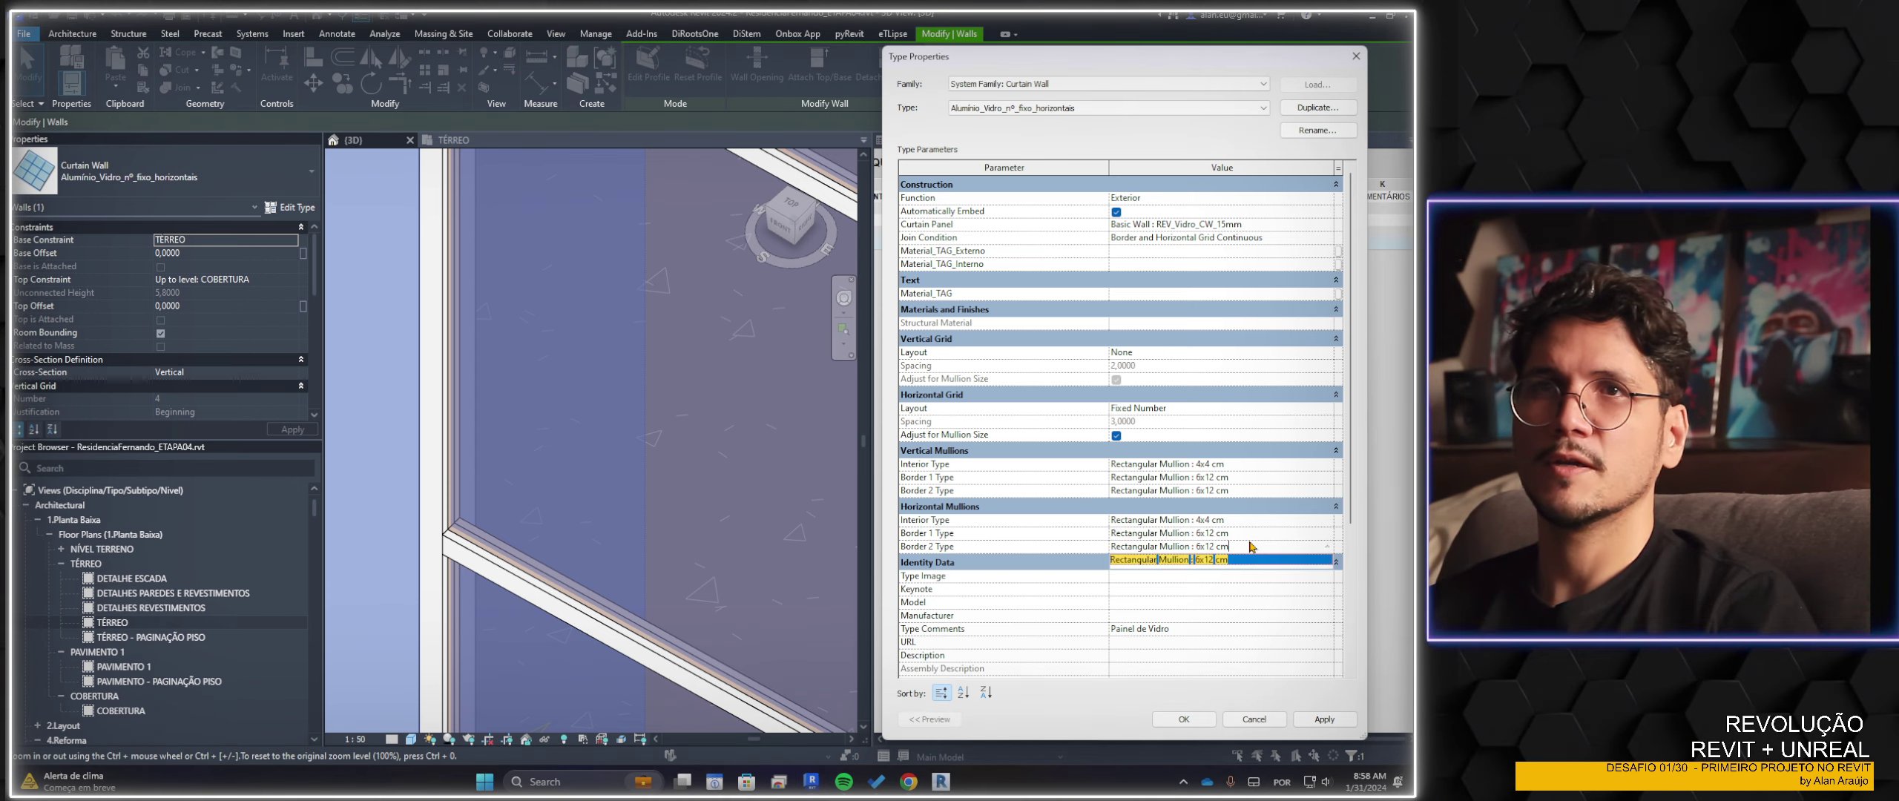
click(1252, 520)
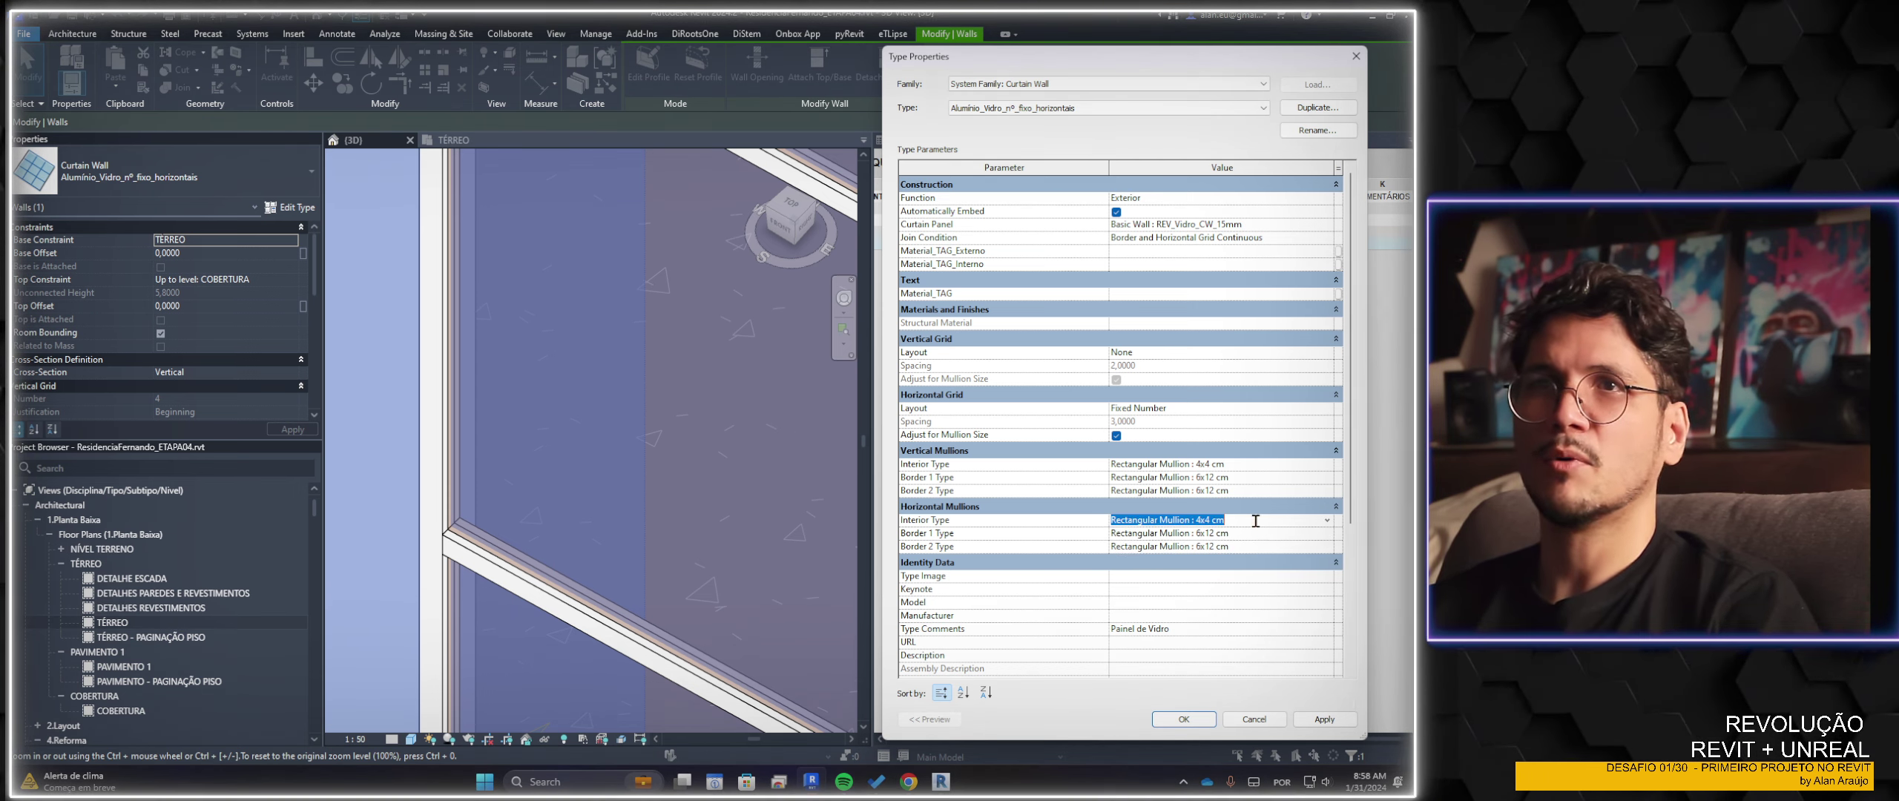
click(1179, 719)
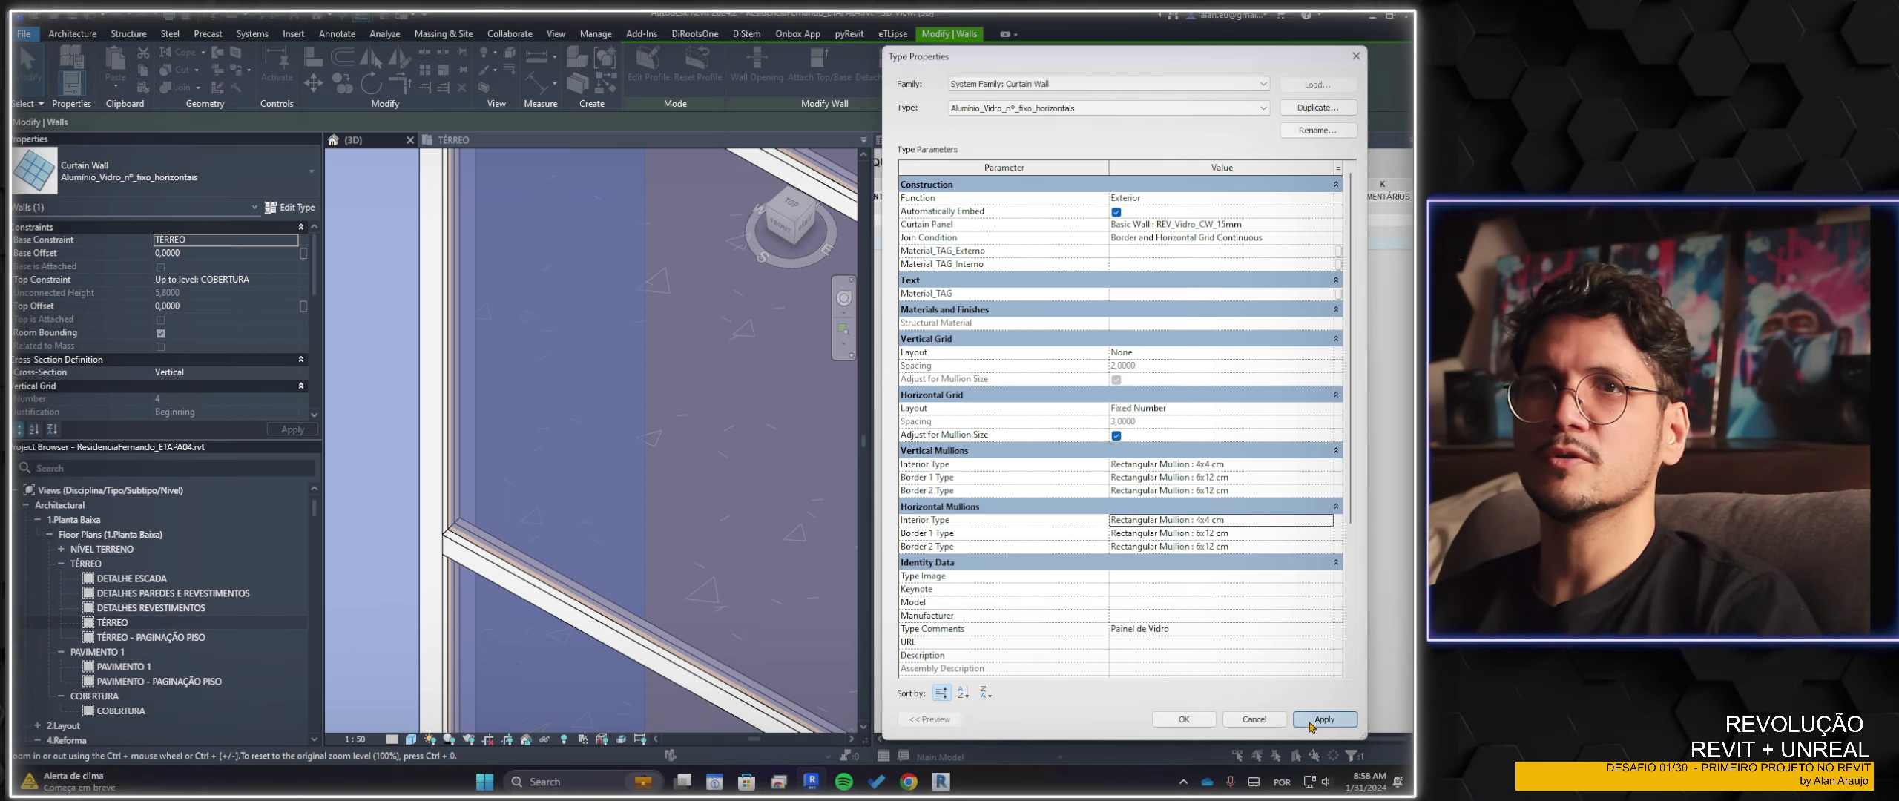
click(1184, 719)
Orbit to a front-isometric view of the wall and select a 6x12 cm border mullion
scroll(593, 408, down, 5)
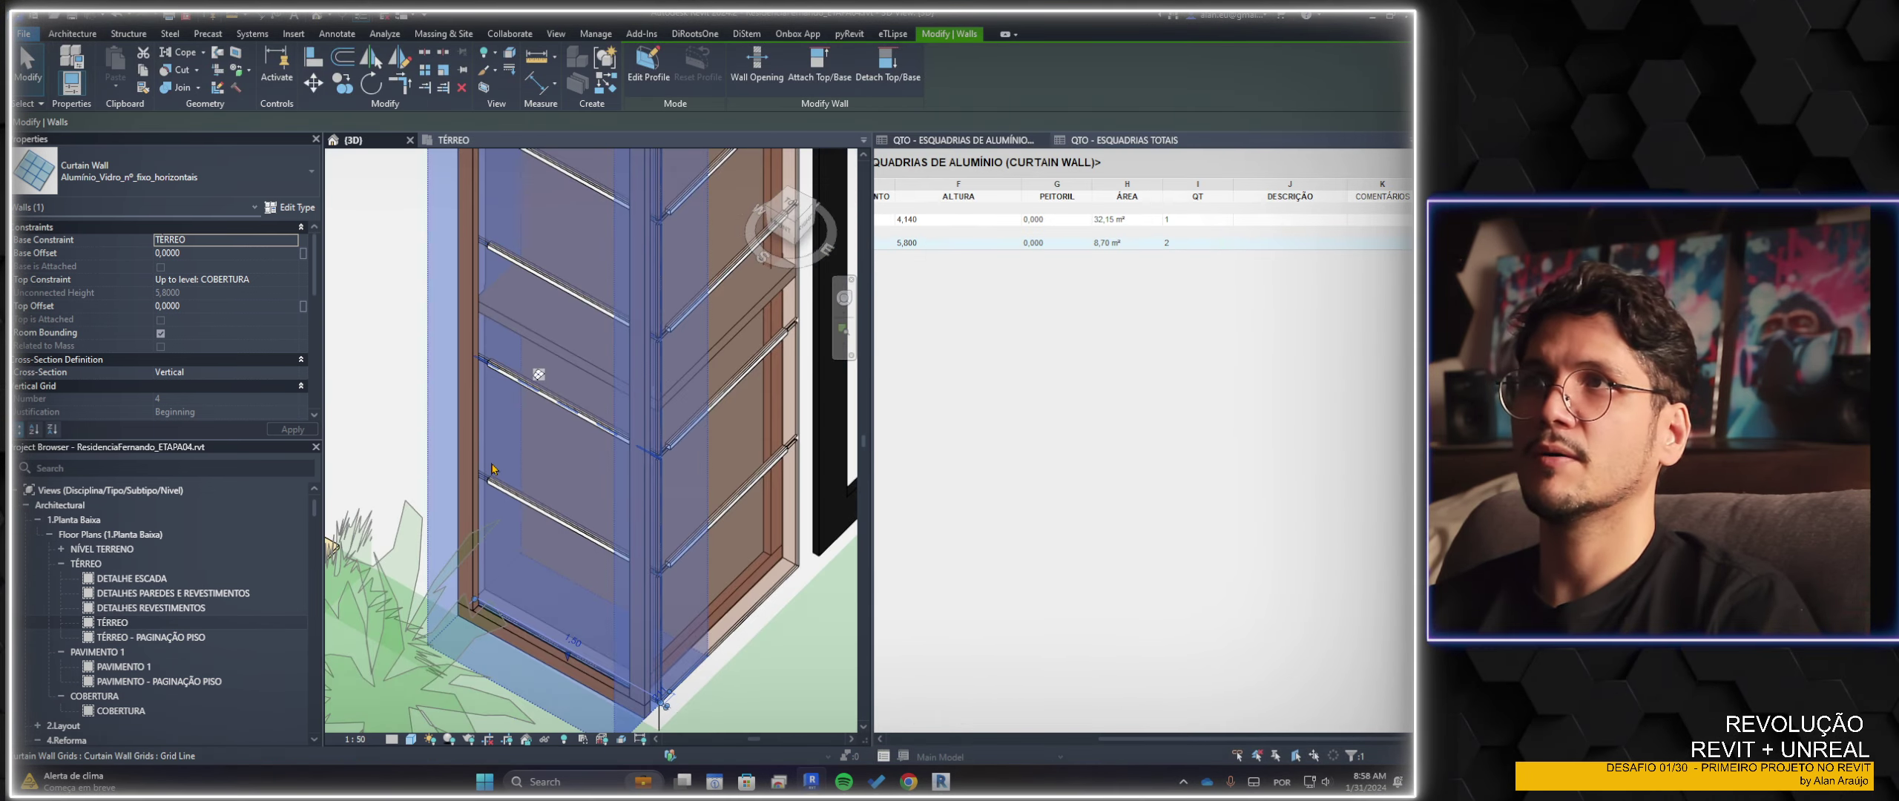
shift+middle_drag(593, 408, 720, 538)
scroll(520, 519, up, 2)
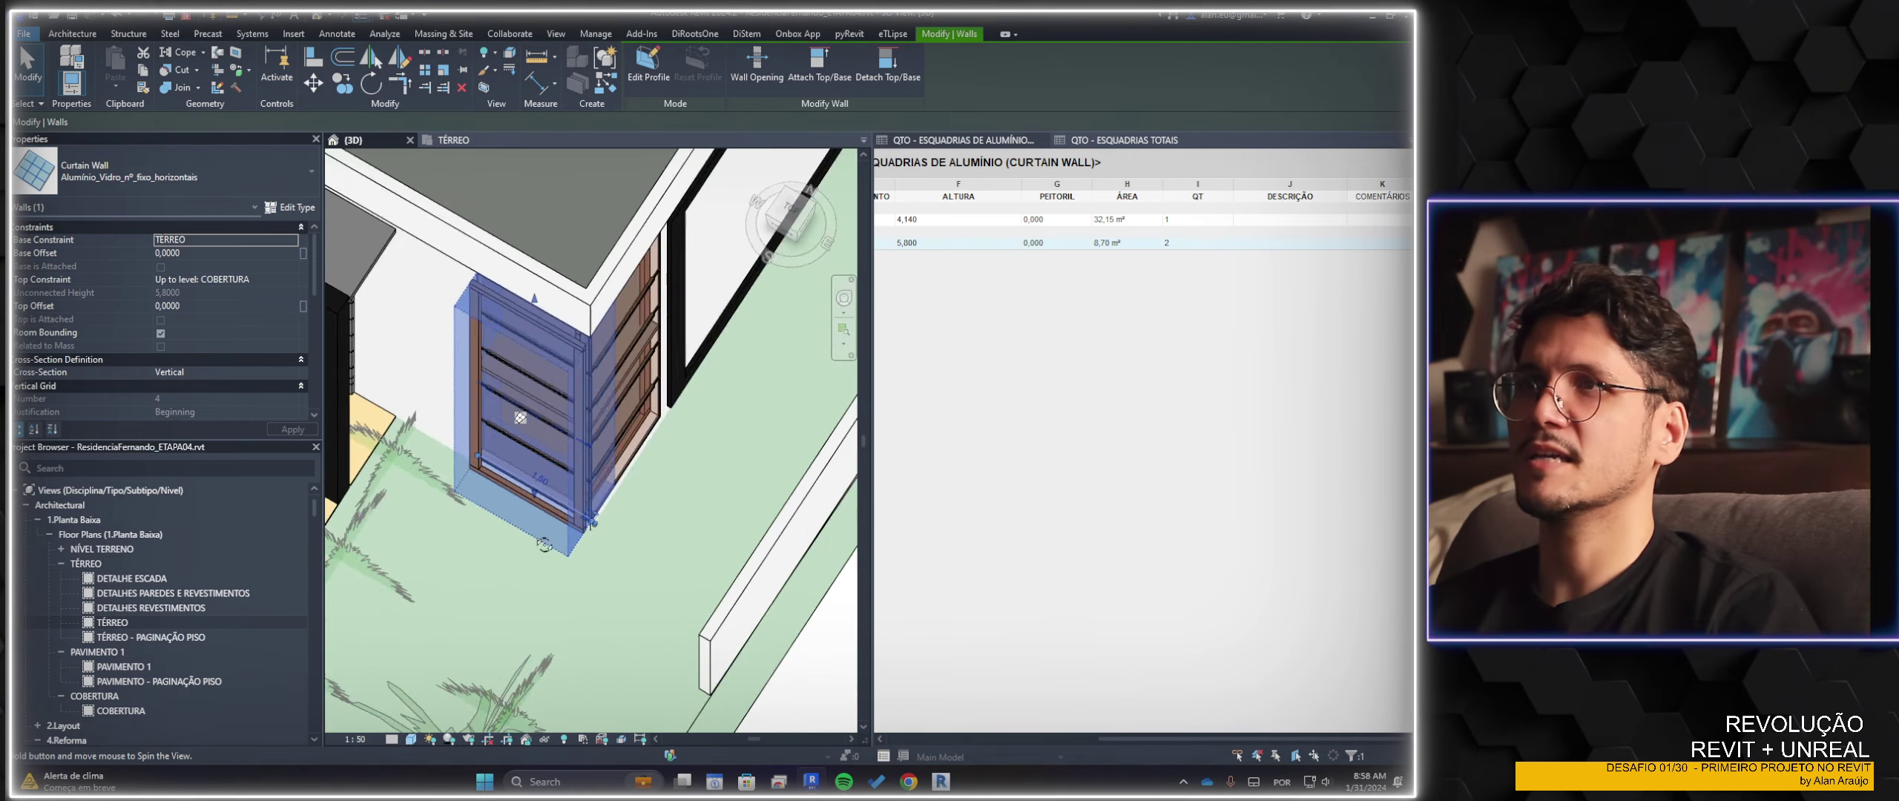
scroll(505, 519, up, 2)
scroll(495, 519, up, 2)
scroll(495, 519, up, 3)
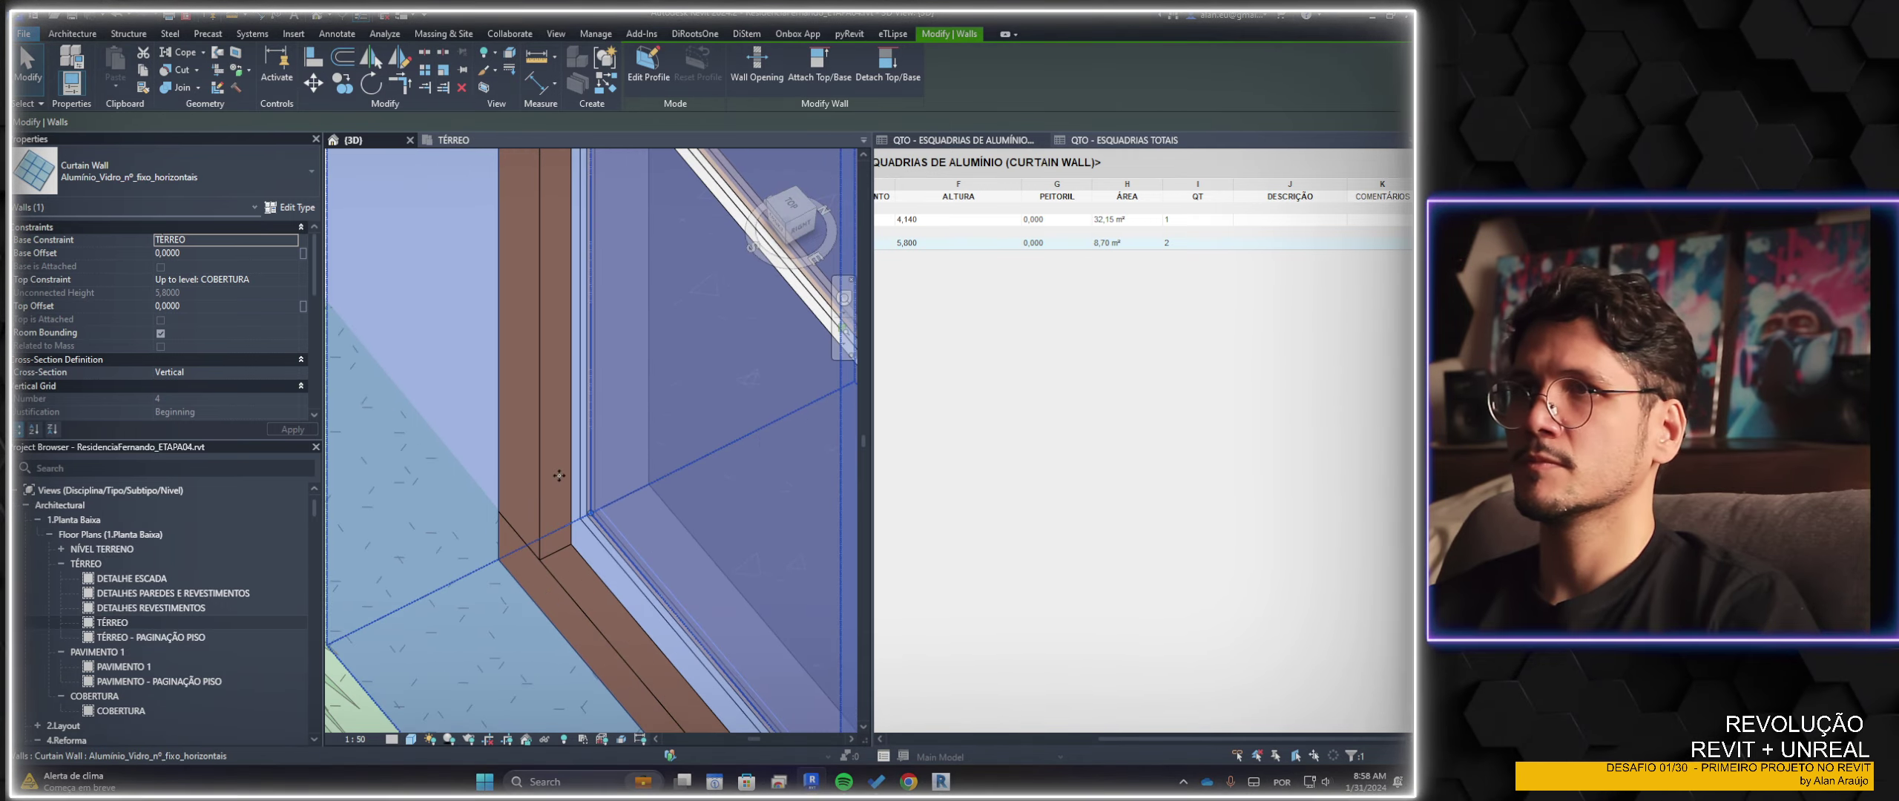
scroll(559, 476, down, 2)
scroll(558, 476, down, 3)
scroll(594, 459, up, 2)
mouse_move(594, 460)
shift+middle_down()
mouse_move(659, 462)
mouse_move(564, 311)
shift+middle_up()
scroll(524, 261, up, 2)
scroll(524, 262, up, 2)
scroll(524, 262, up, 1)
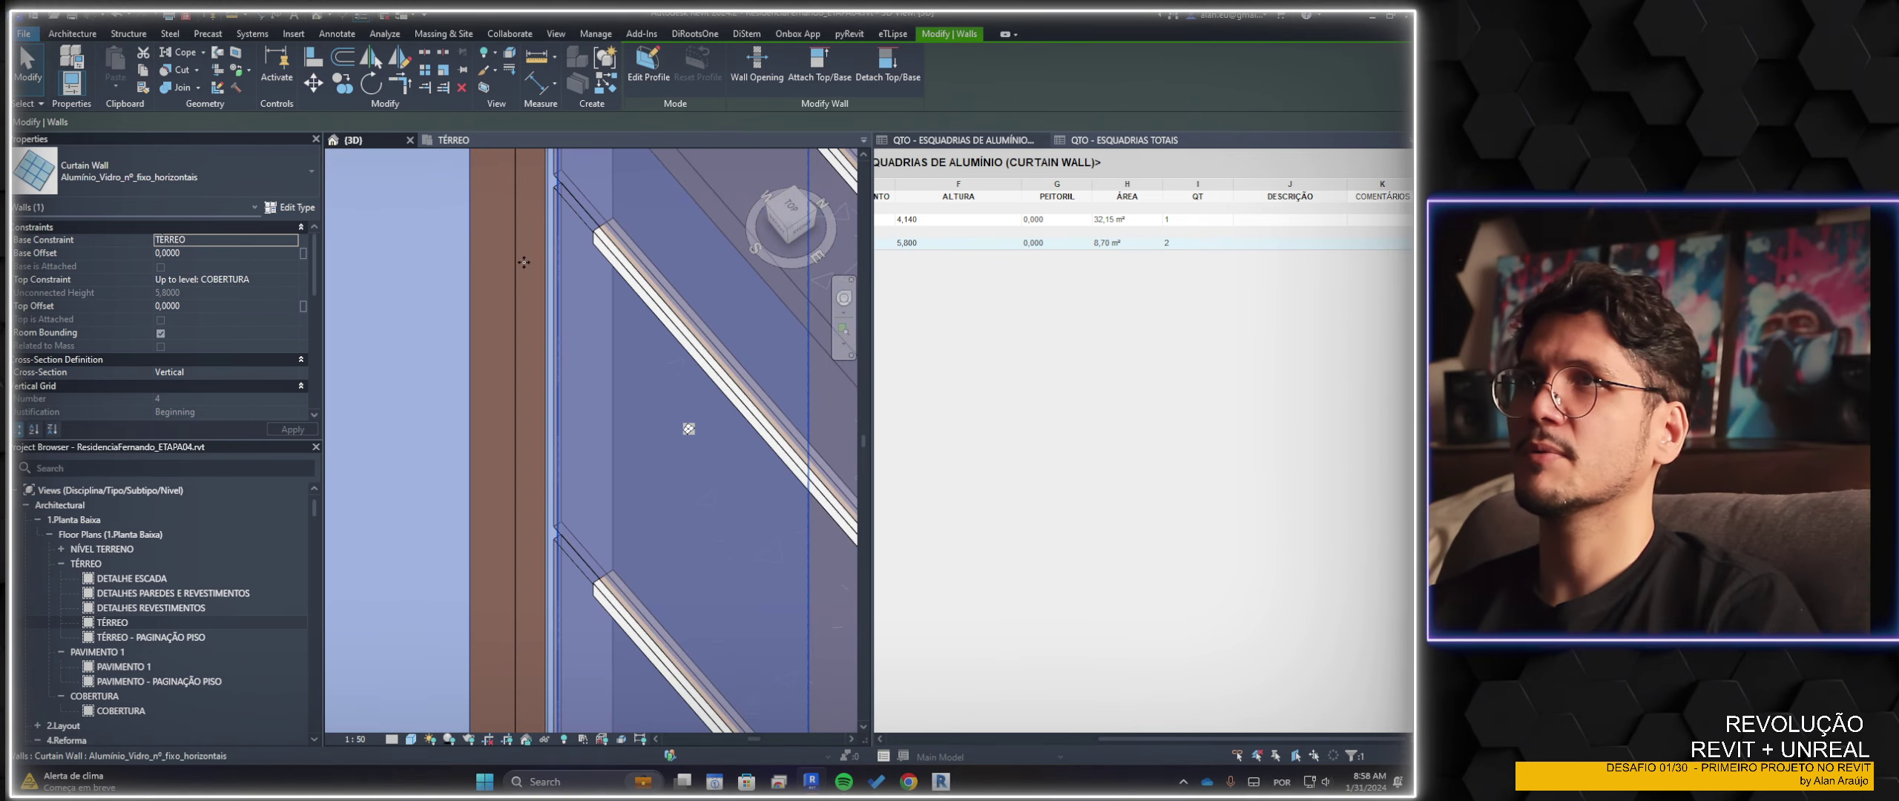
scroll(524, 262, down, 3)
scroll(584, 358, up, 2)
scroll(583, 357, up, 1)
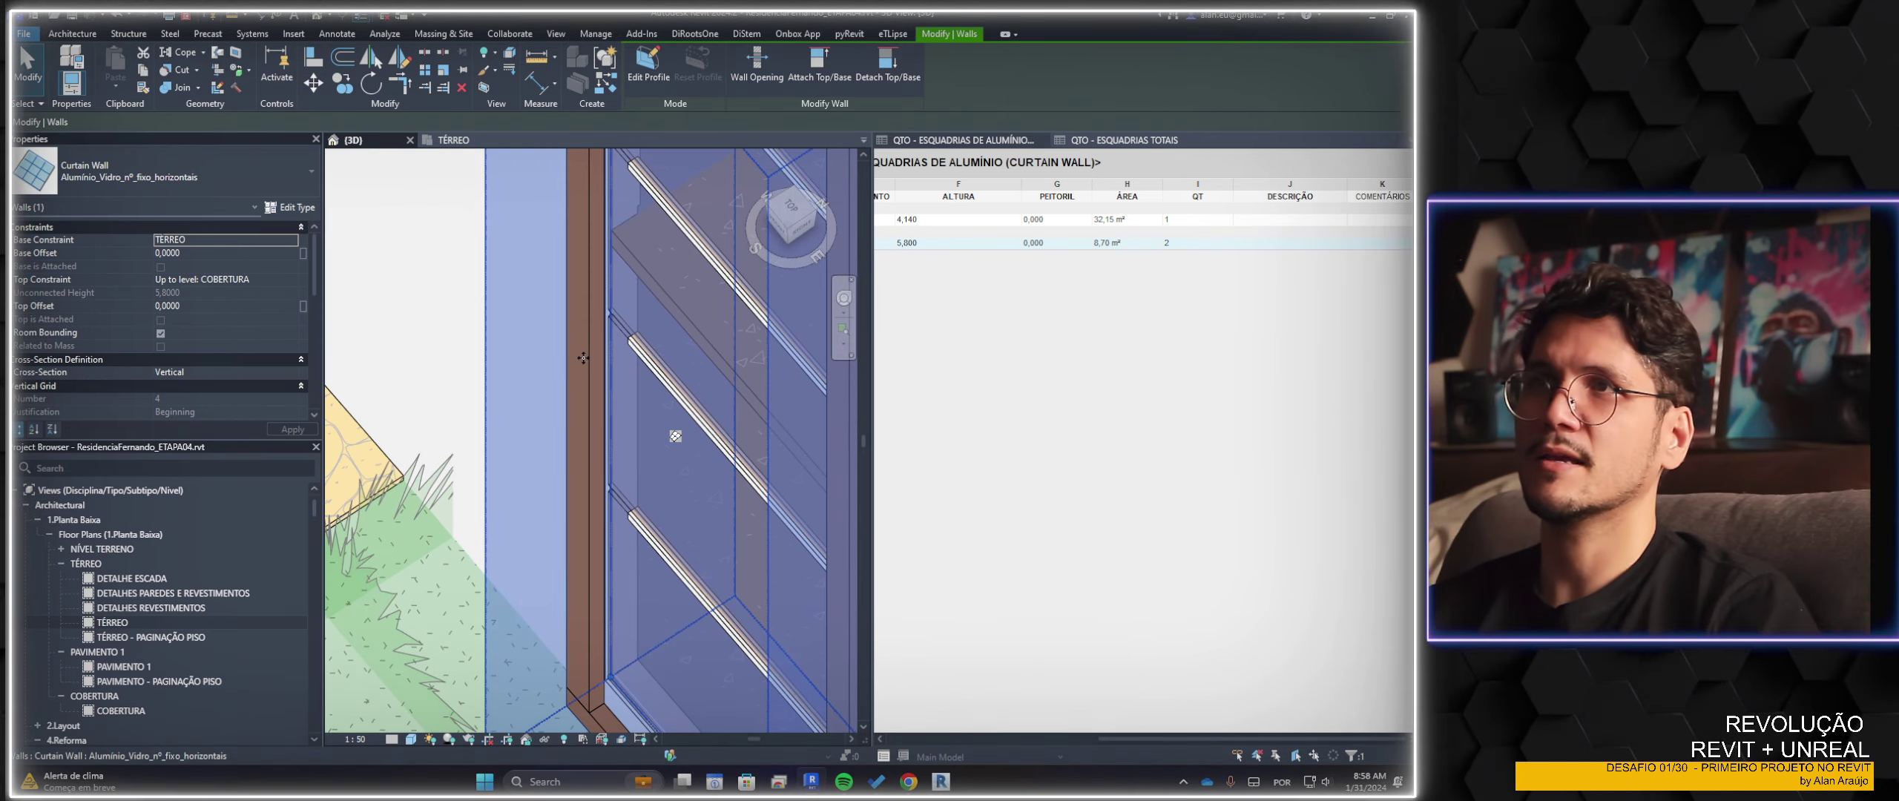
click(584, 358)
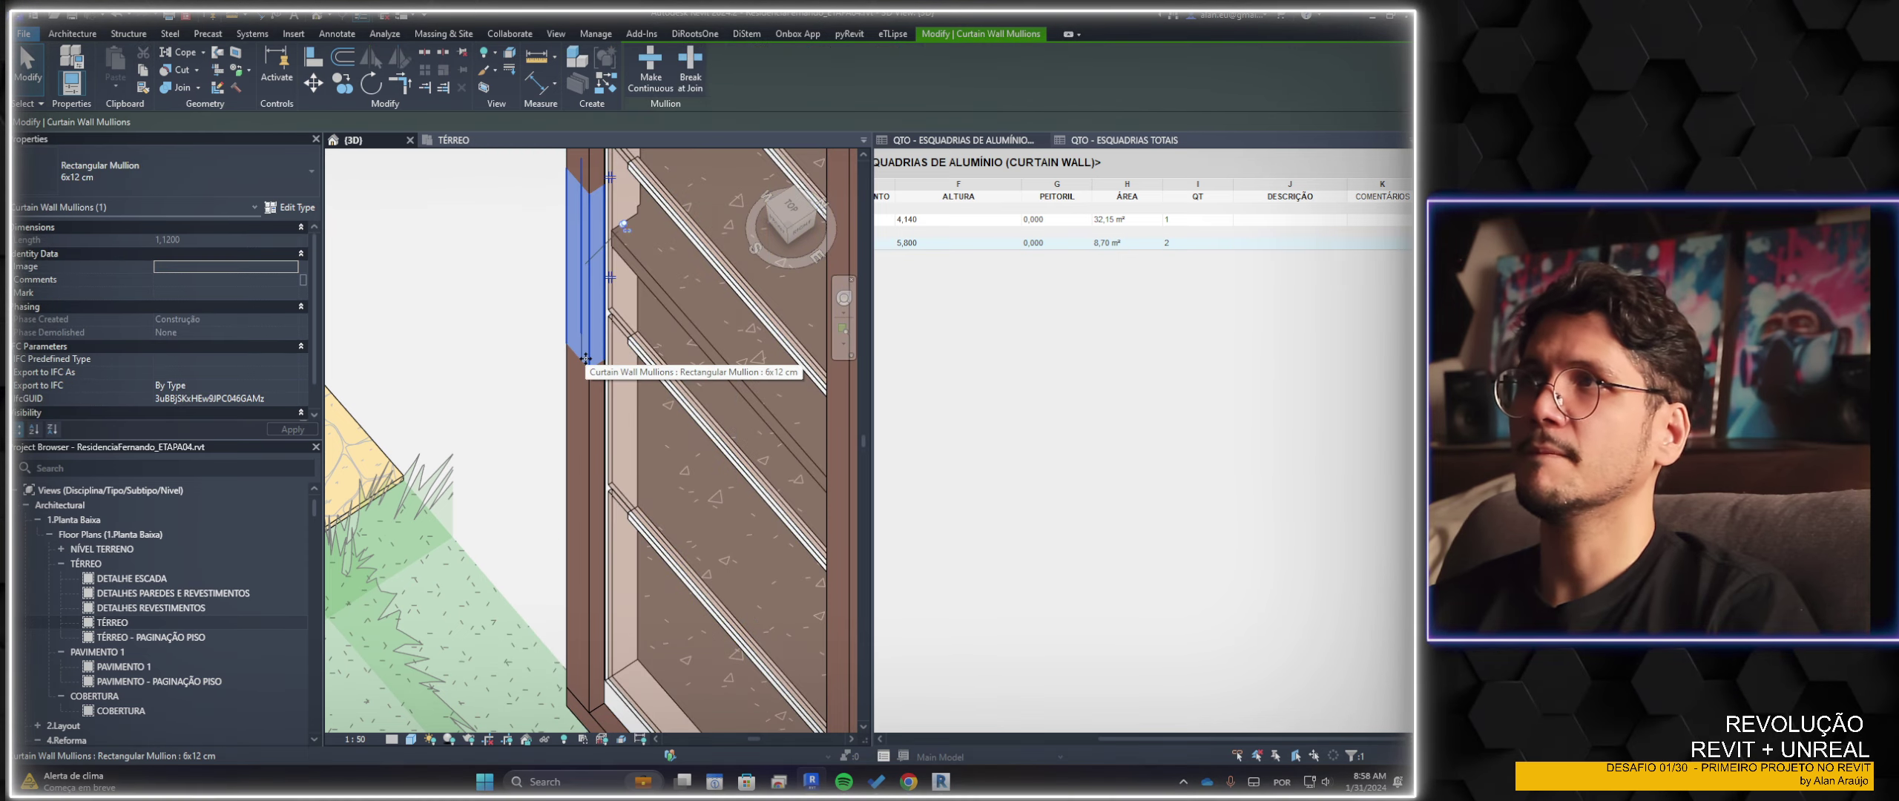
Change the 6x12 cm mullion type's Offset from -0,1450 to 0 and apply it
click(296, 210)
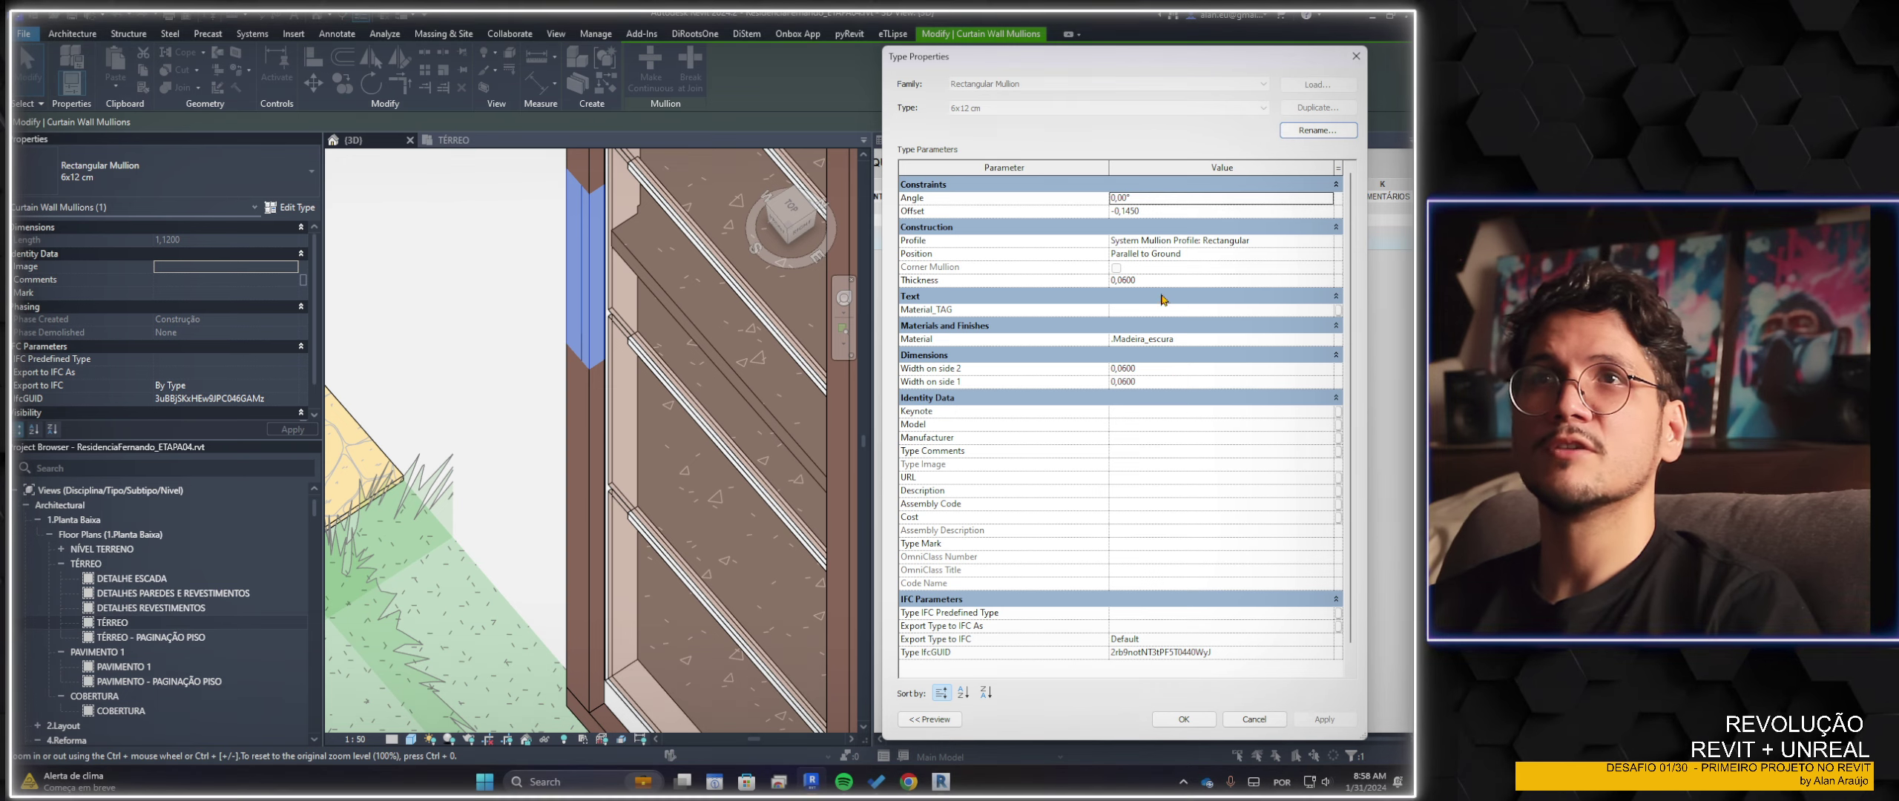
click(1162, 212)
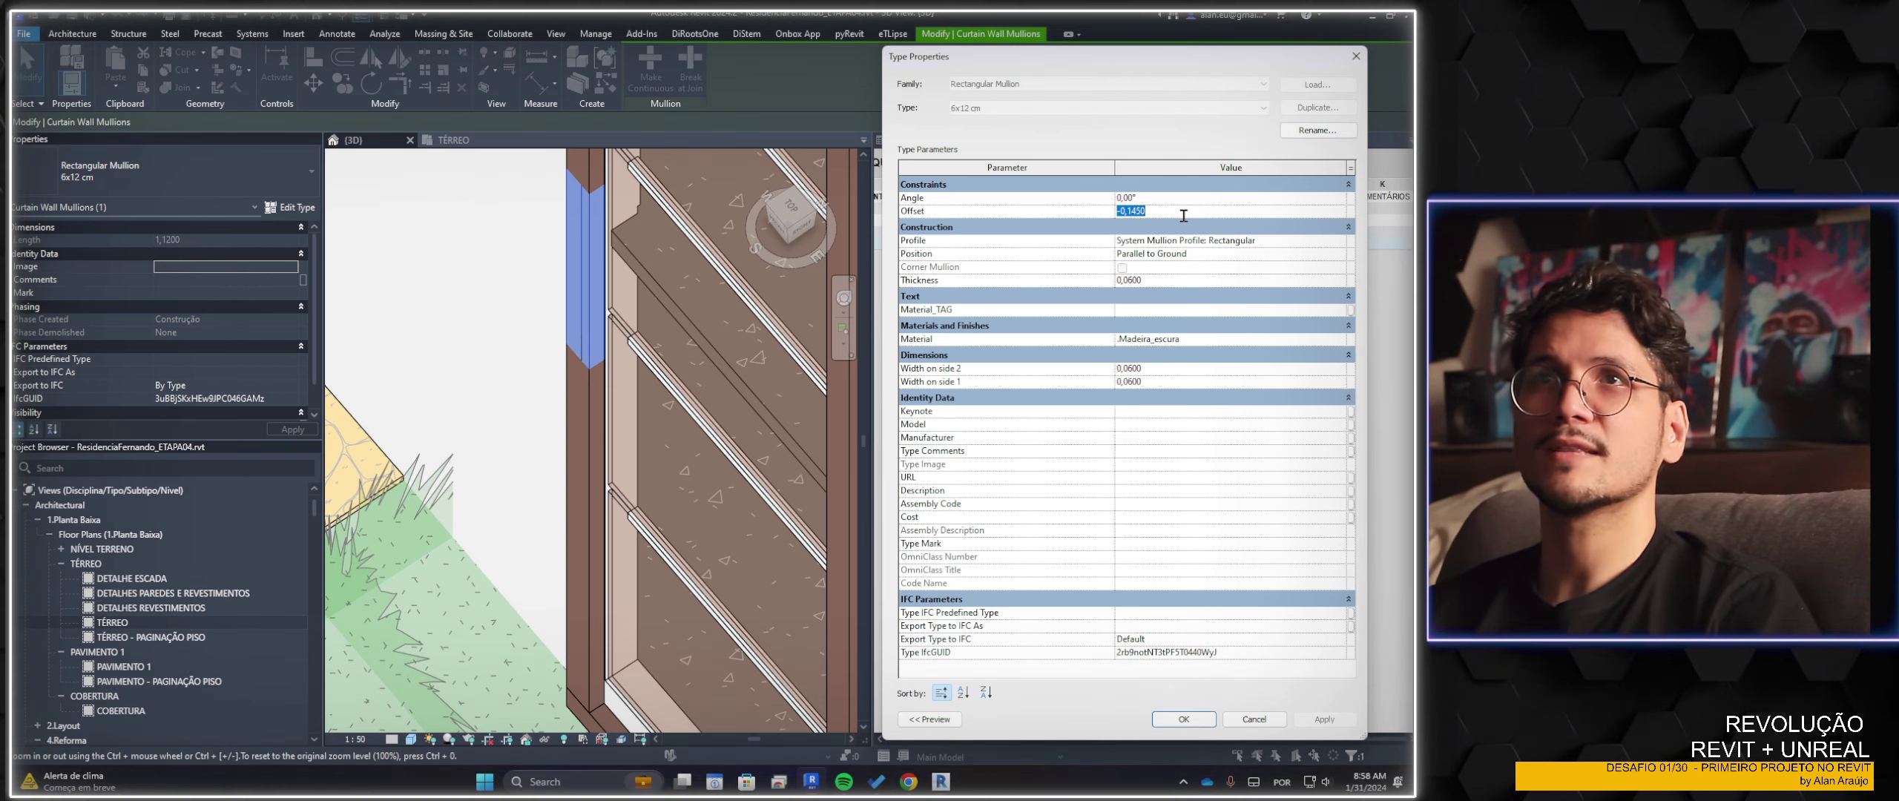
text(0)
key(Return)
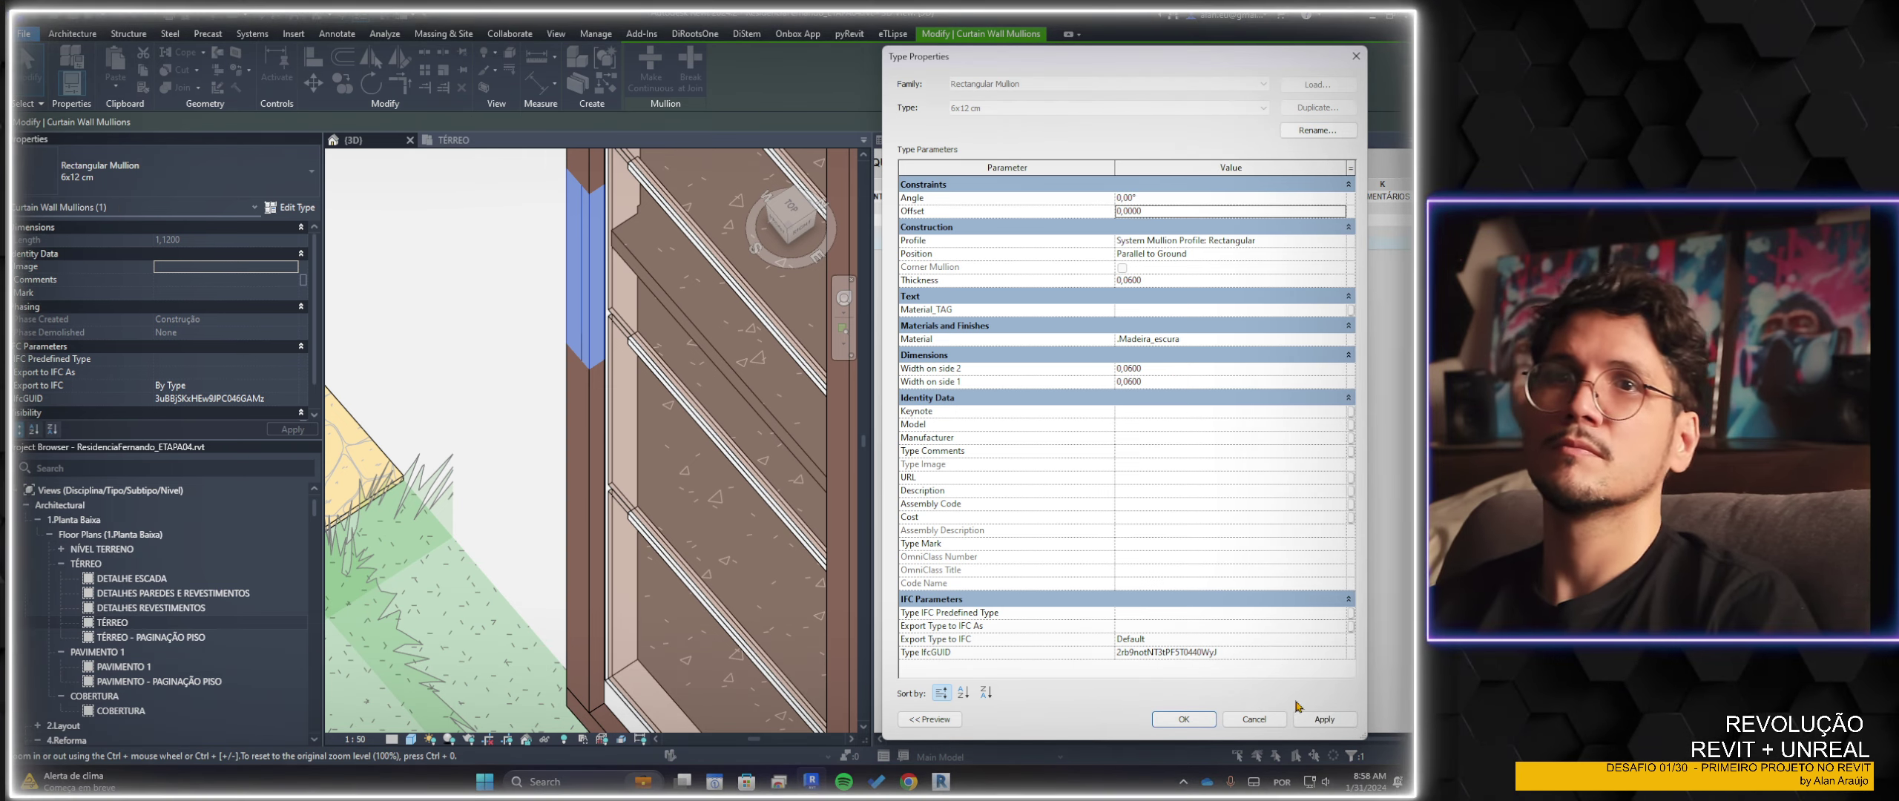
click(1300, 718)
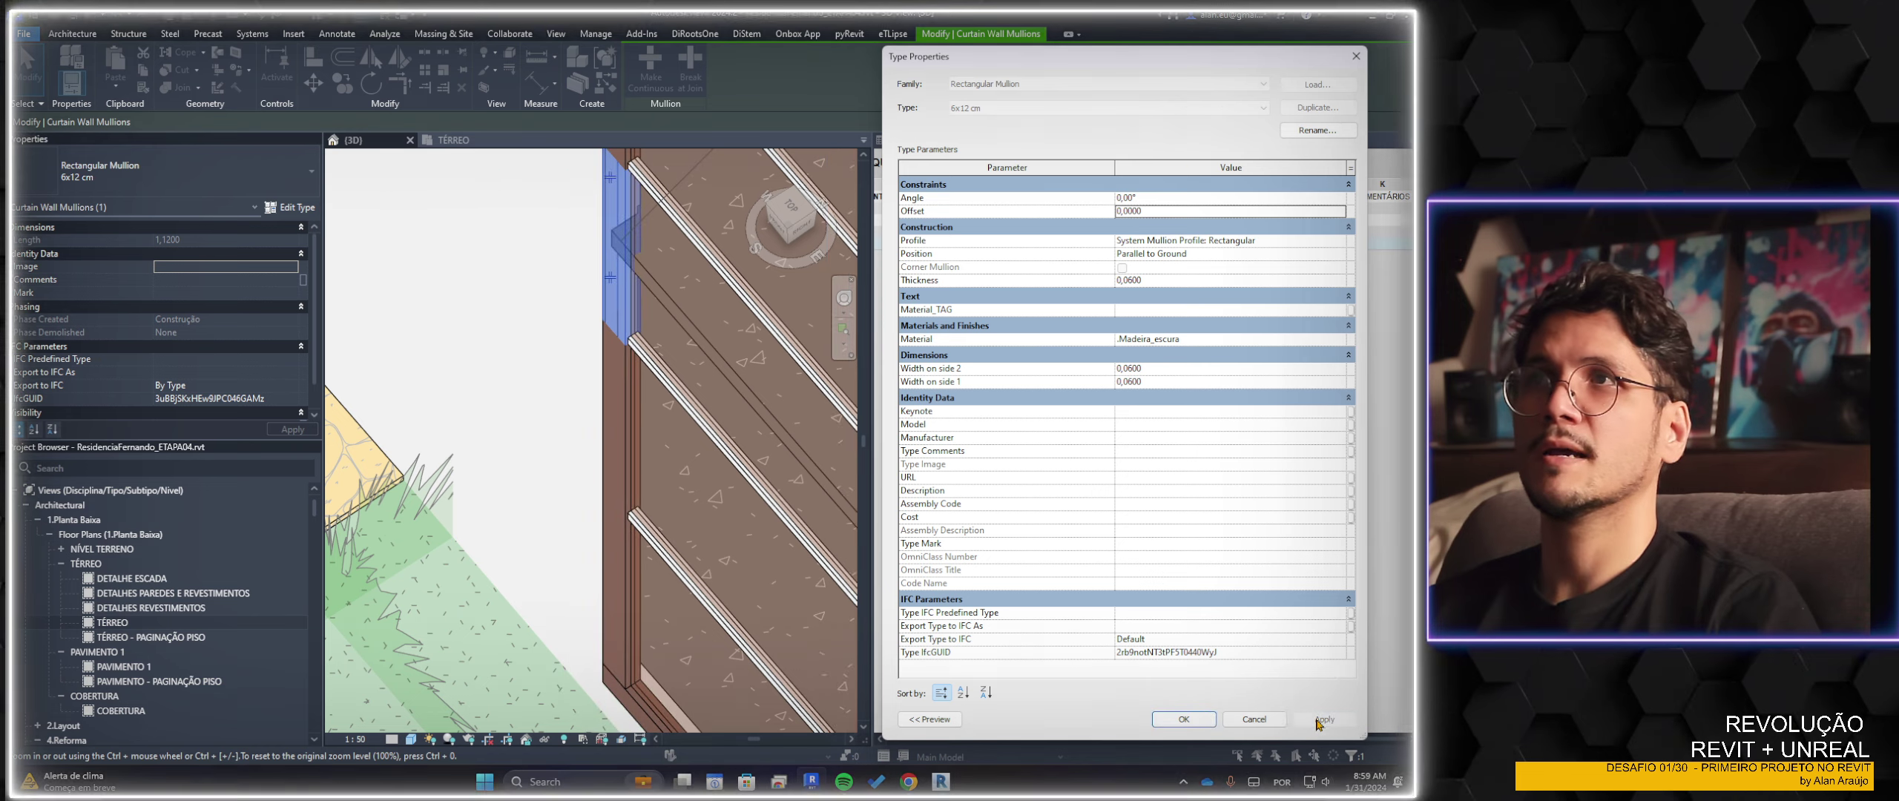
click(1216, 720)
key(Escape)
Select an interior 4x4 cm mullion and try a new width on side 2 in its type properties
scroll(700, 477, down, 3)
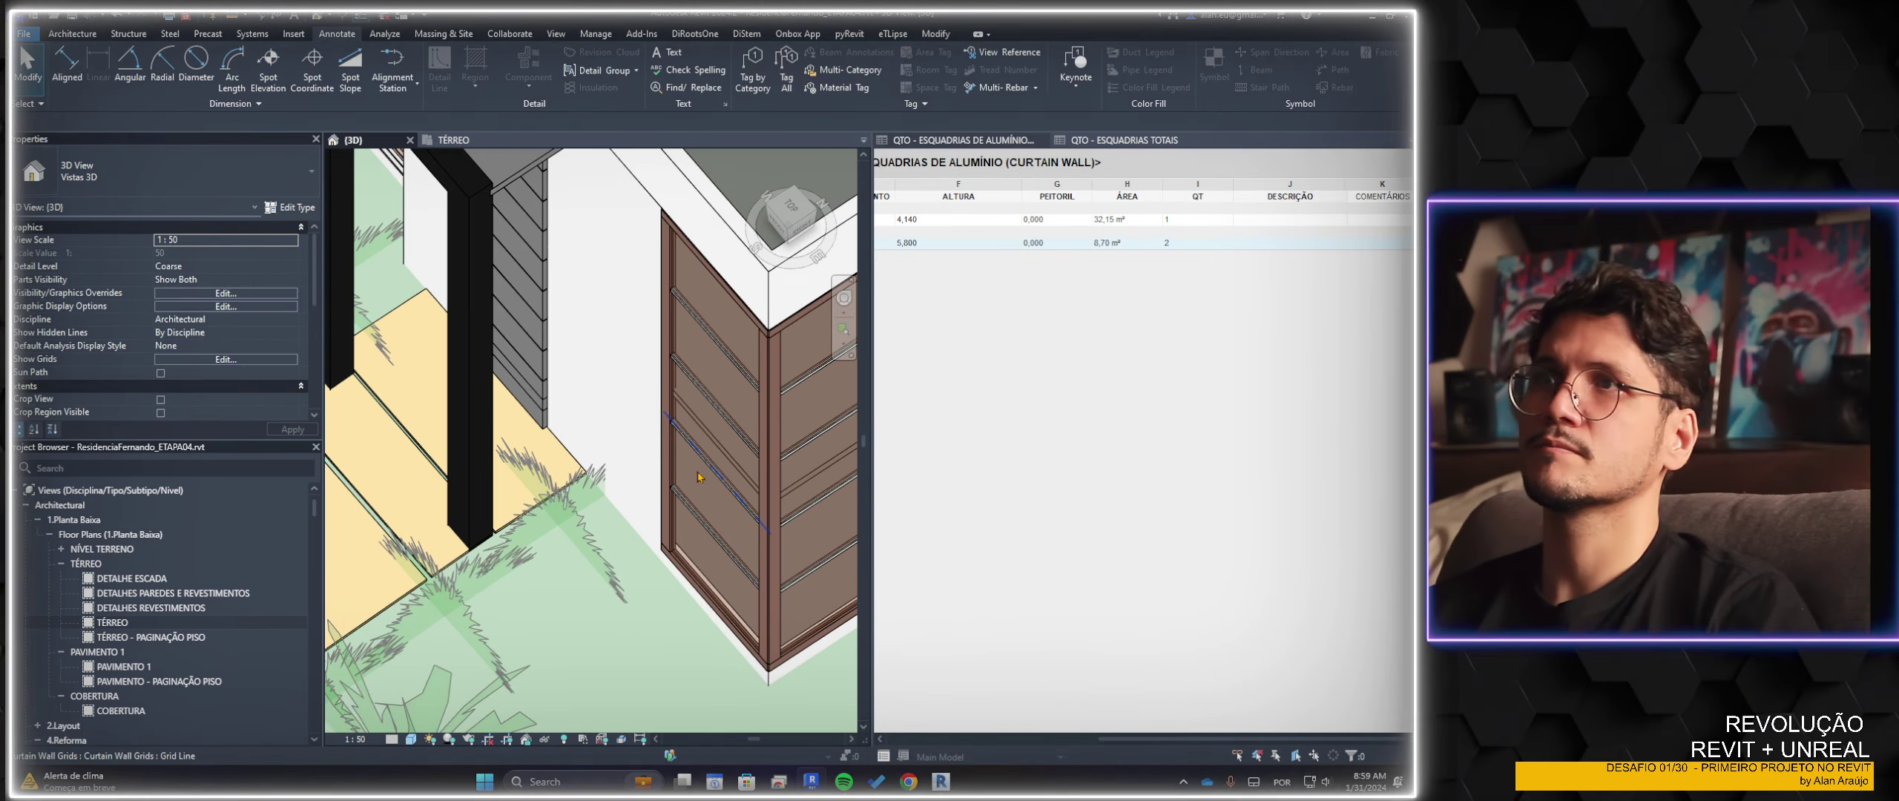
shift+middle_drag(699, 477, 529, 434)
scroll(528, 434, up, 5)
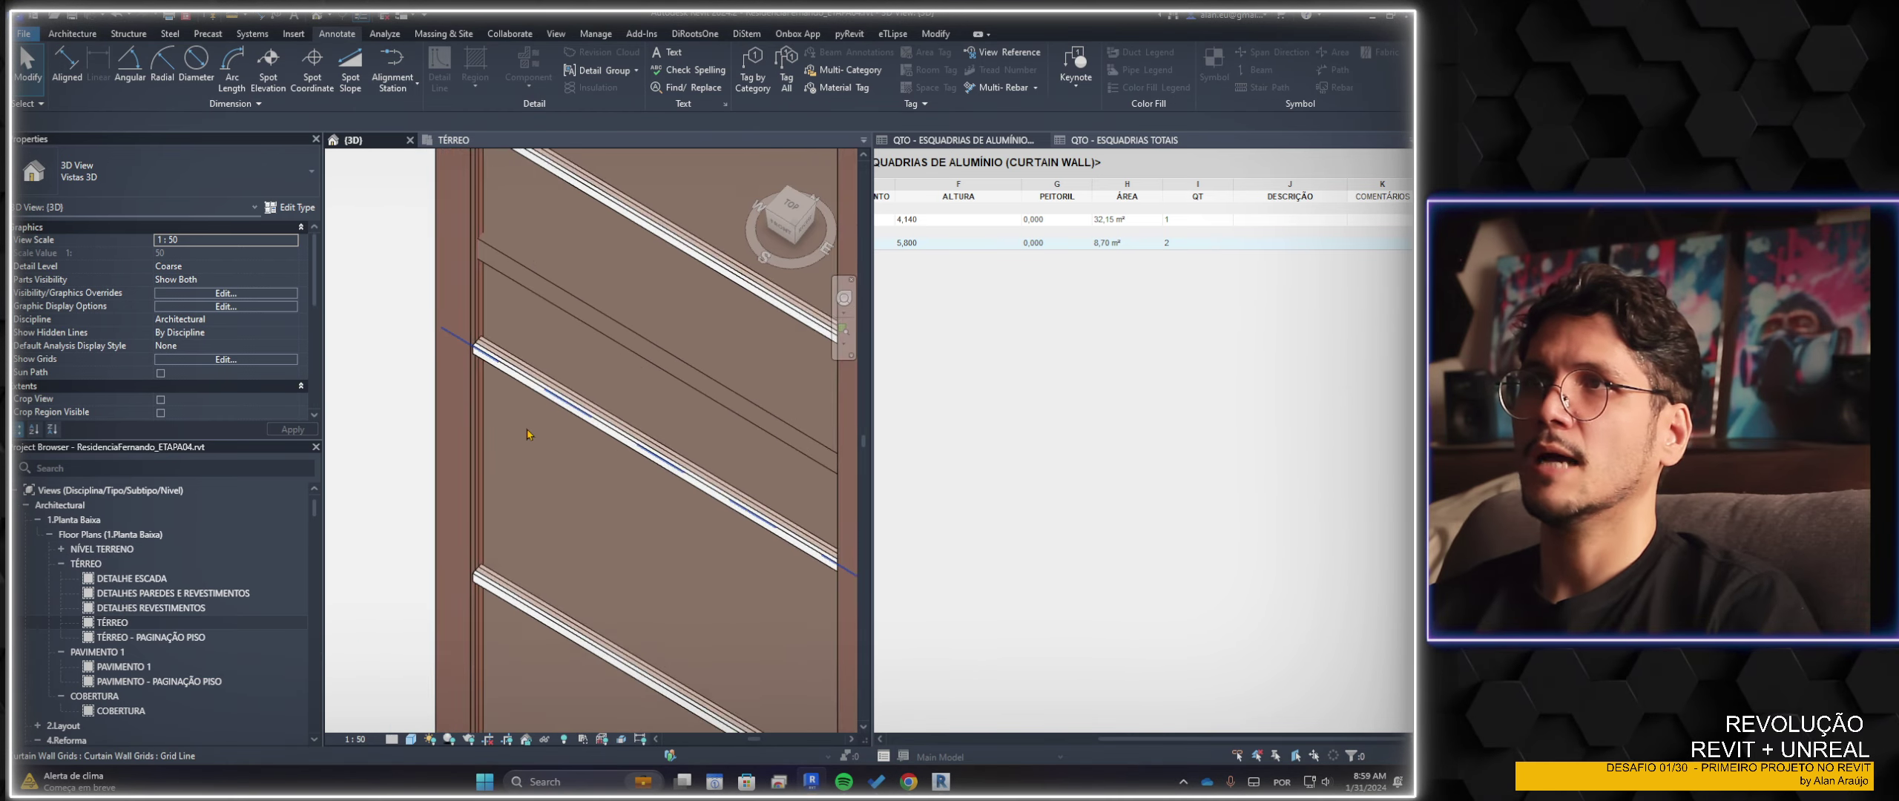
scroll(528, 434, up, 2)
click(517, 358)
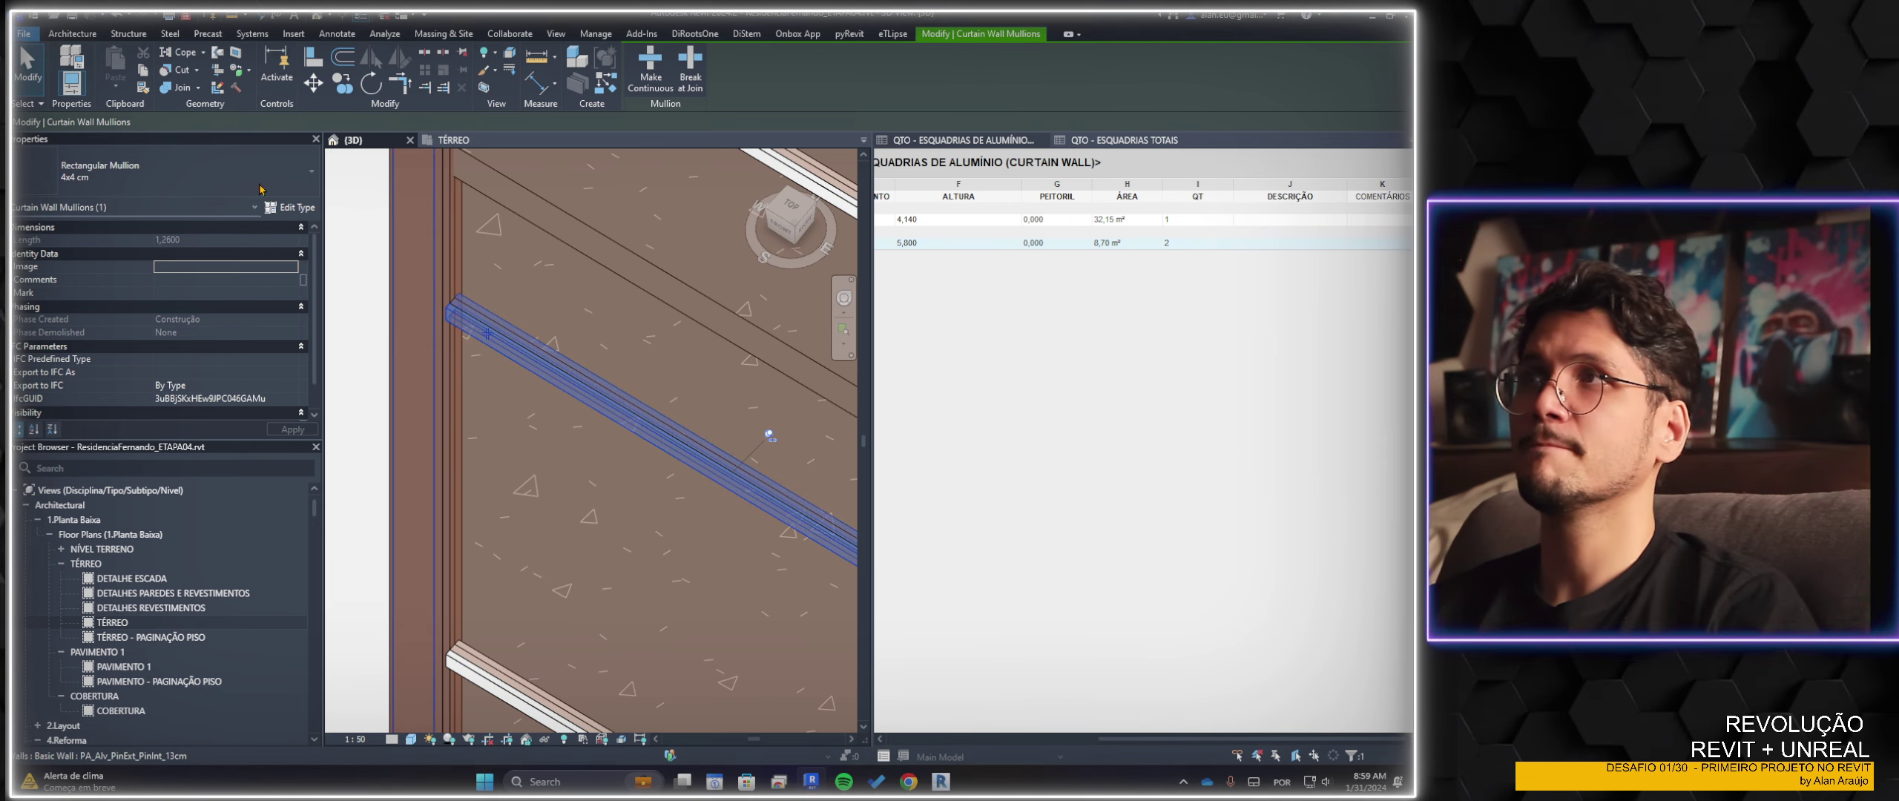
click(296, 207)
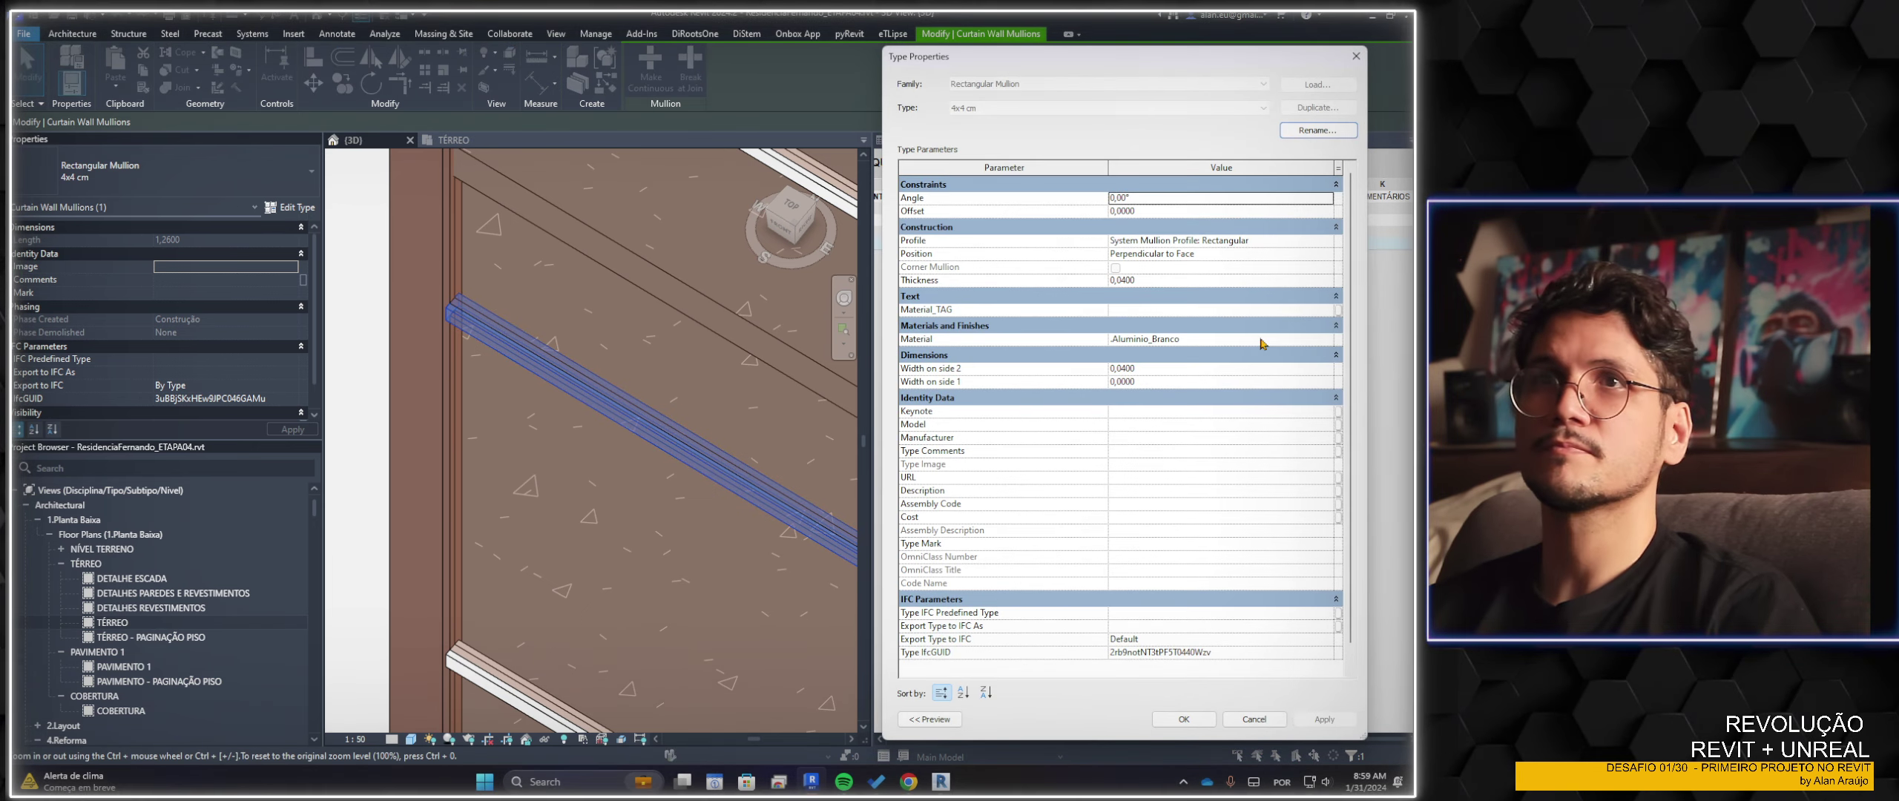
click(1210, 368)
drag(1127, 368, 1214, 371)
text(0,0200)
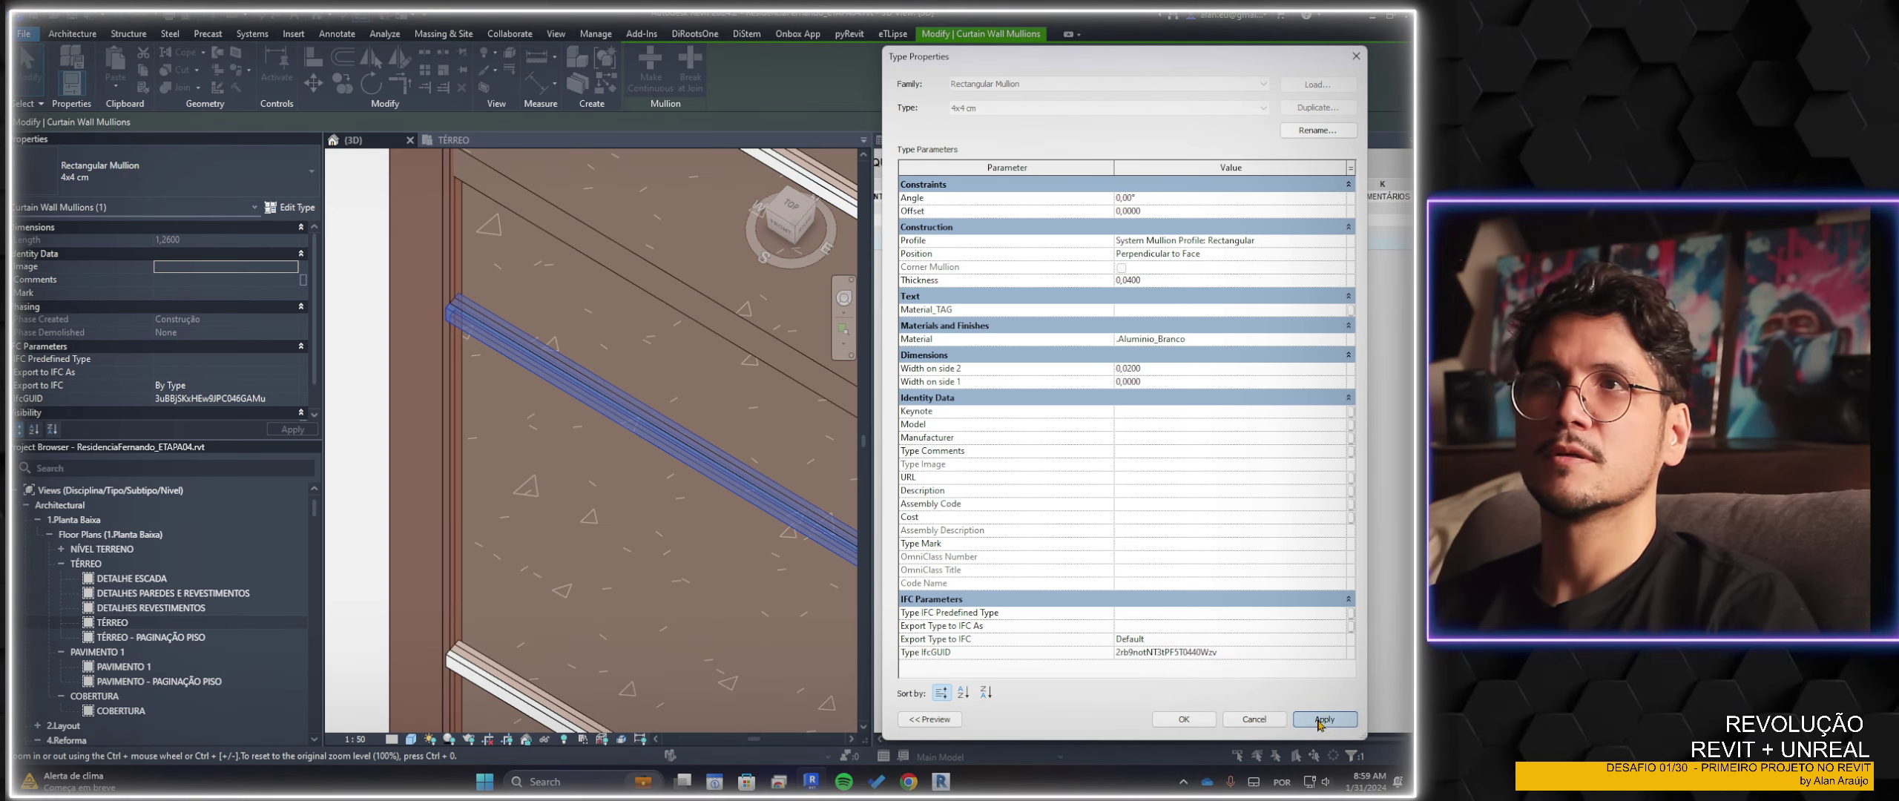
click(1319, 721)
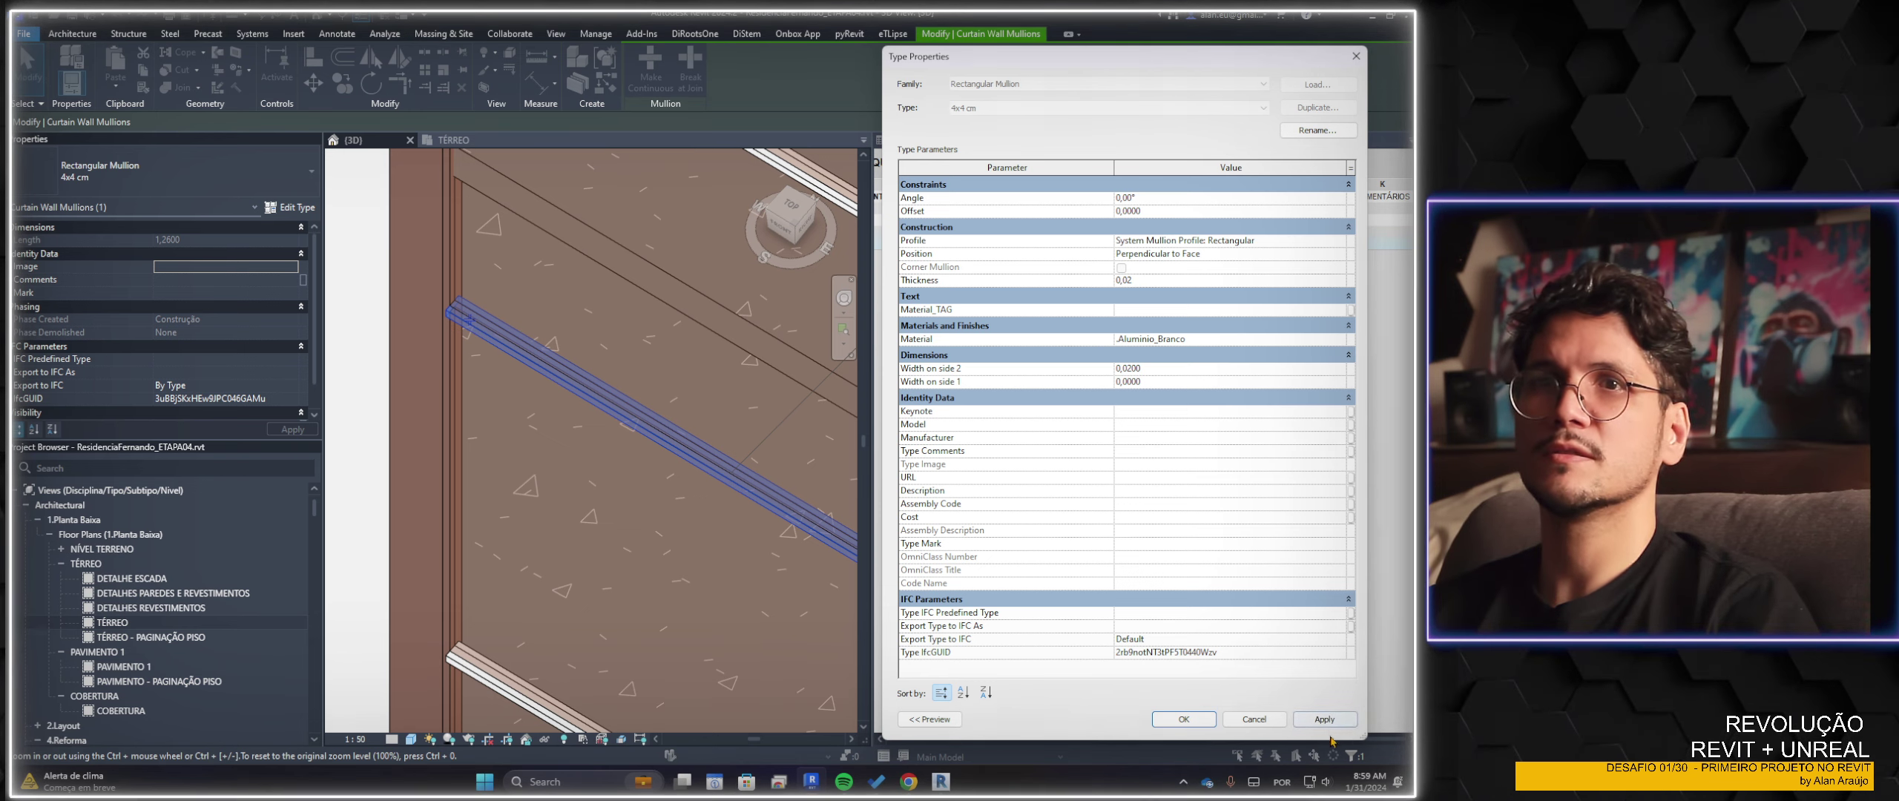
click(1328, 721)
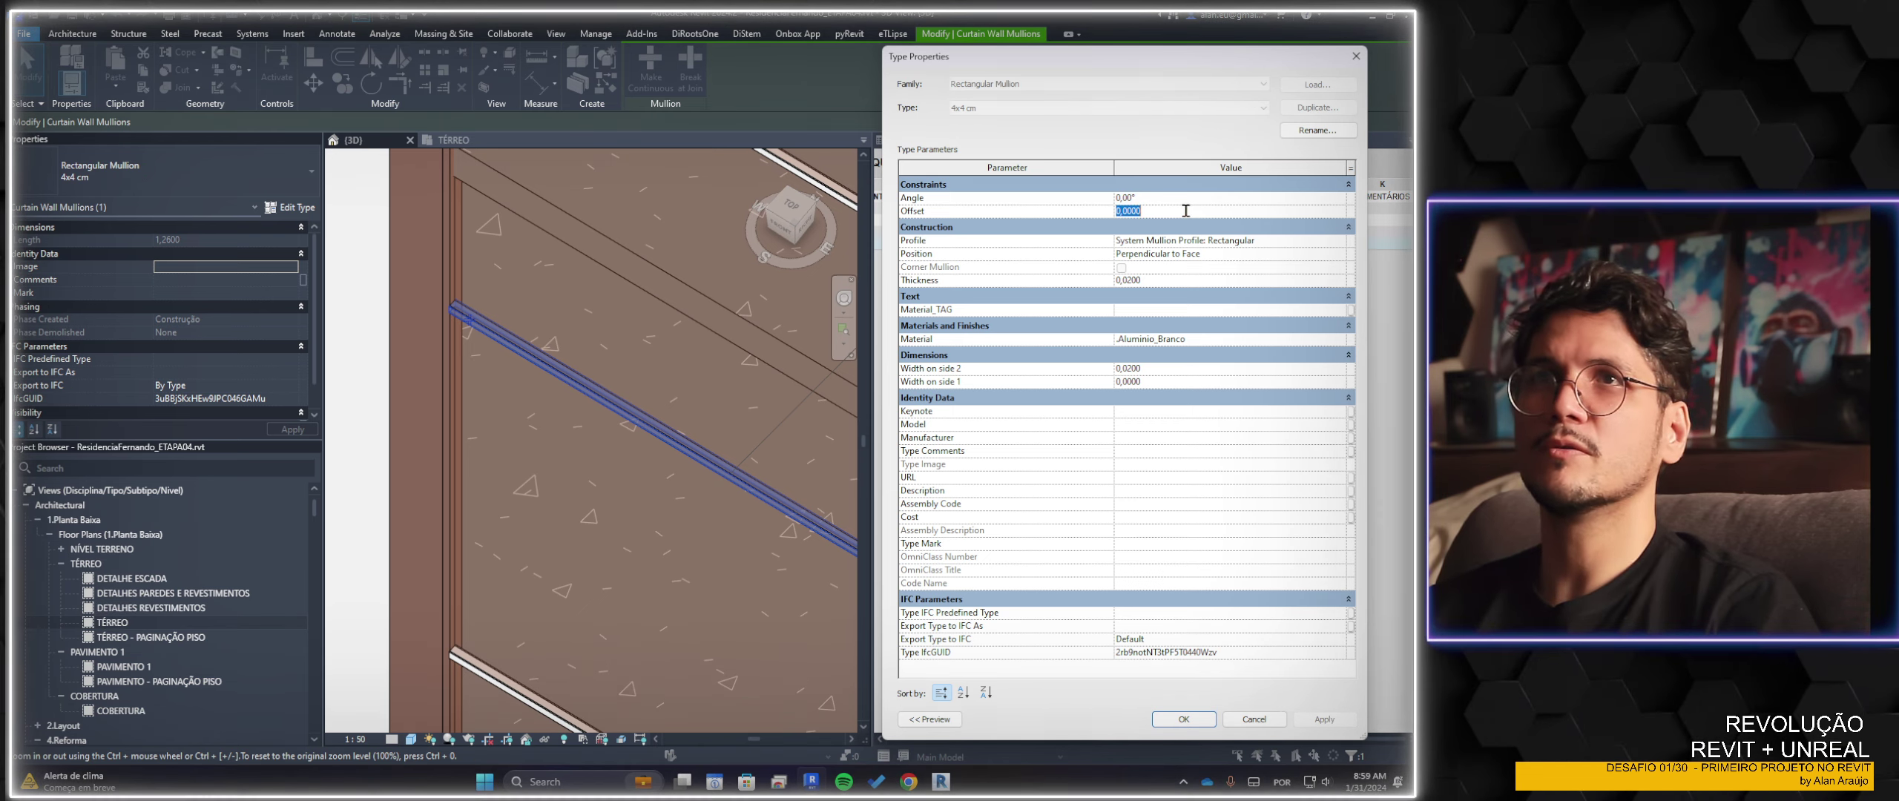
Test mullion offsets of .02 and -.02, dismiss the Can't make Wall errors, and restore zero offset
text(.02)
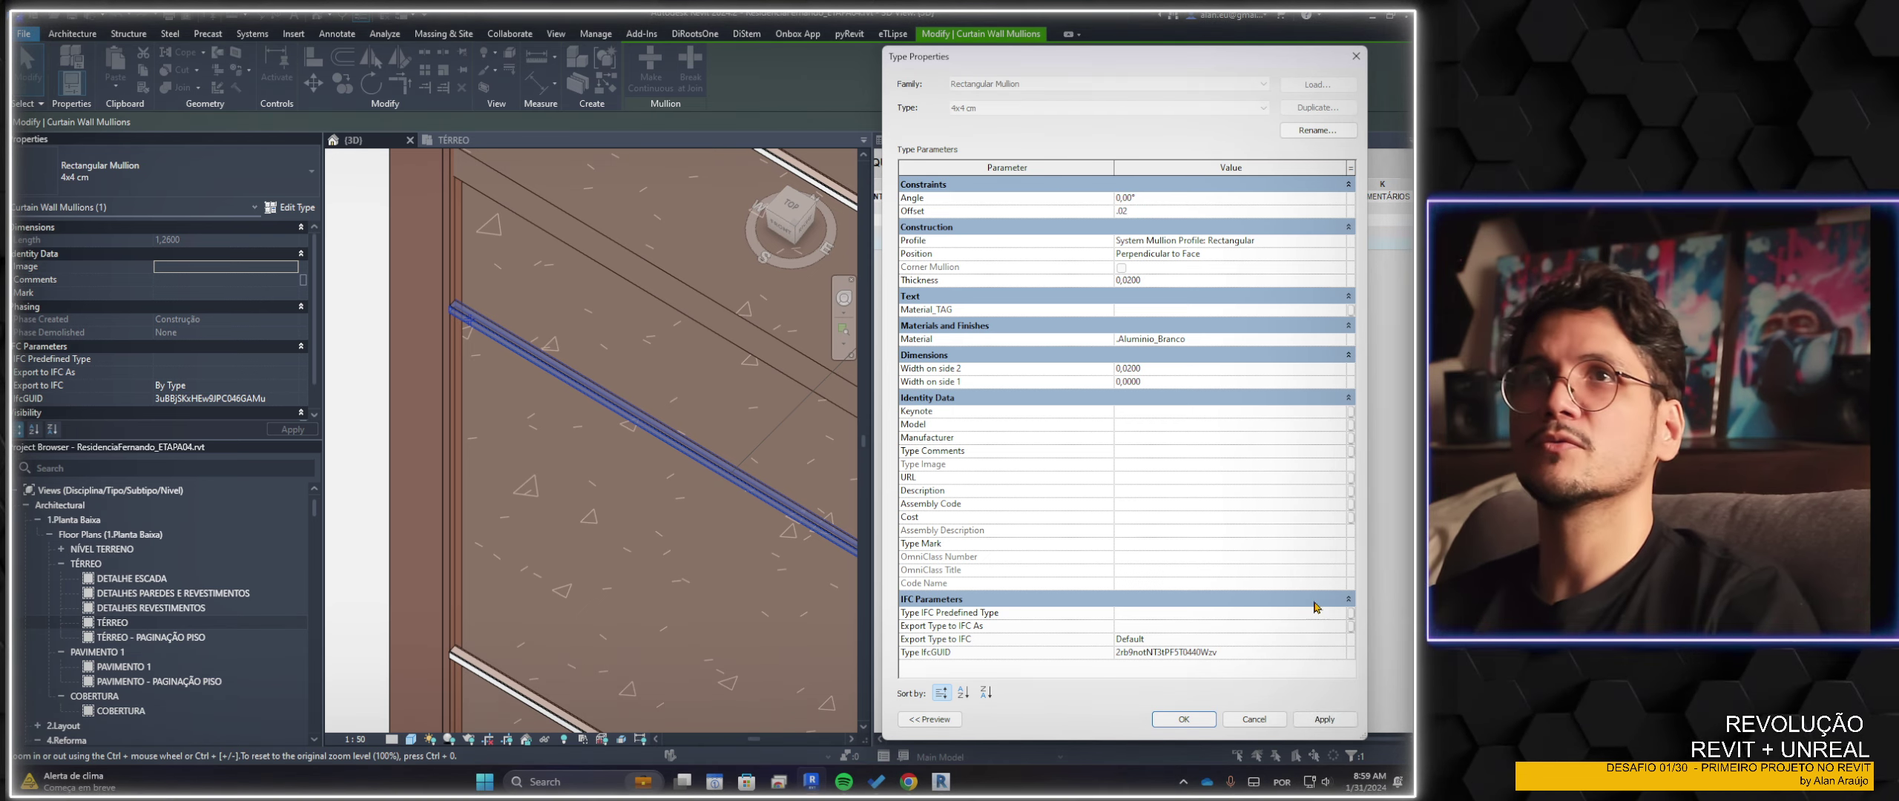
click(1313, 716)
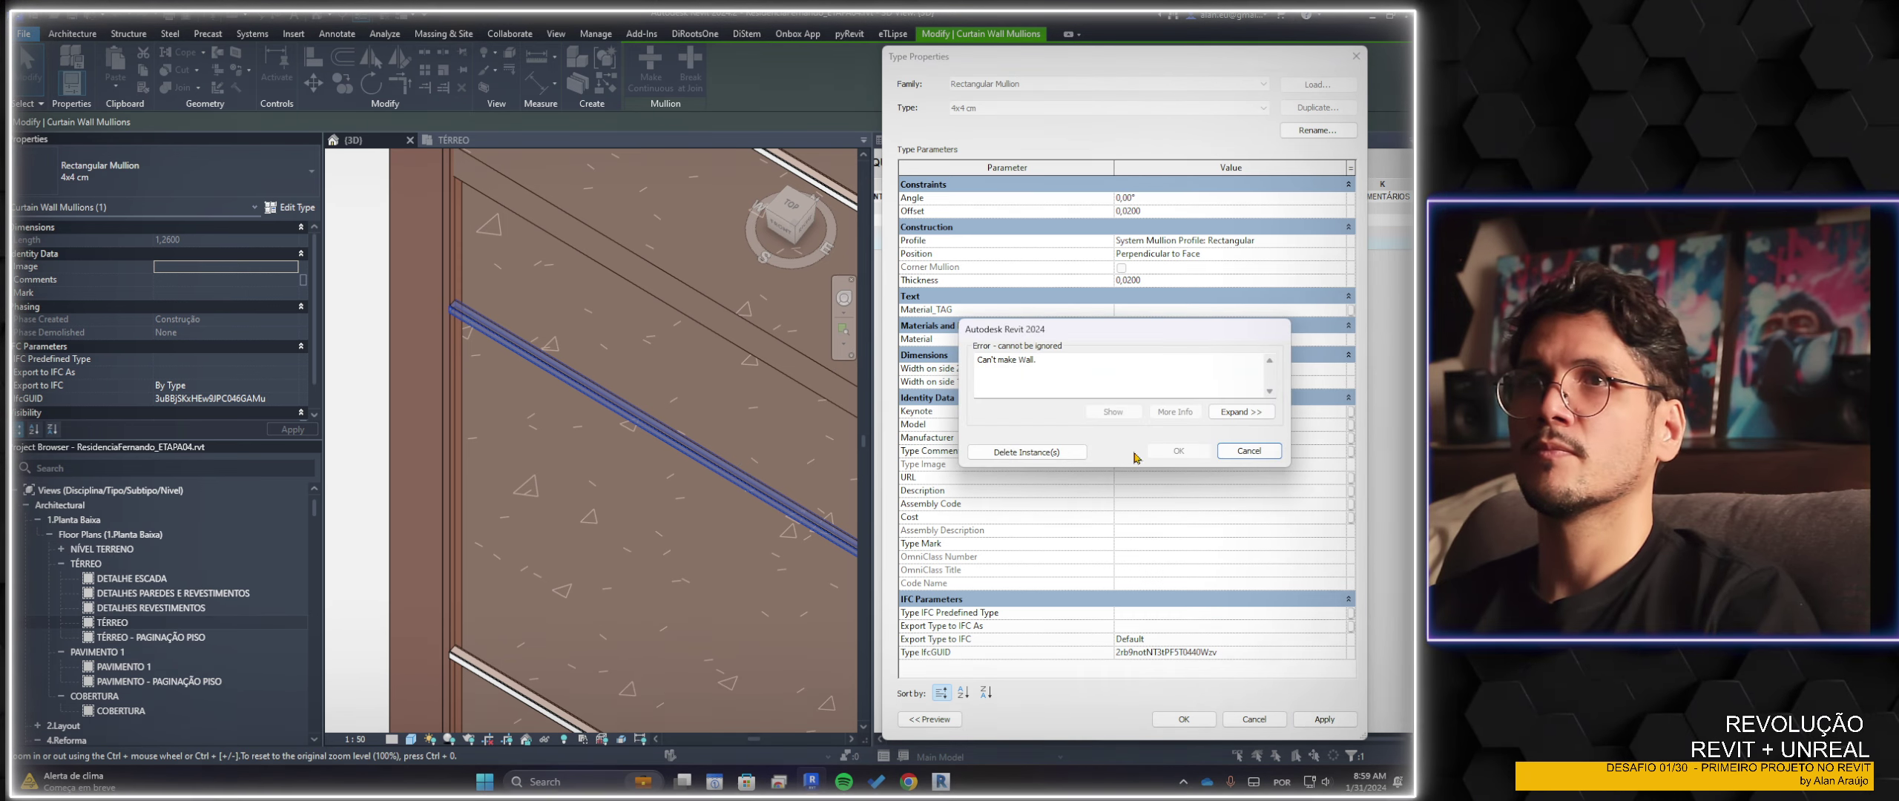
click(1259, 451)
click(1170, 212)
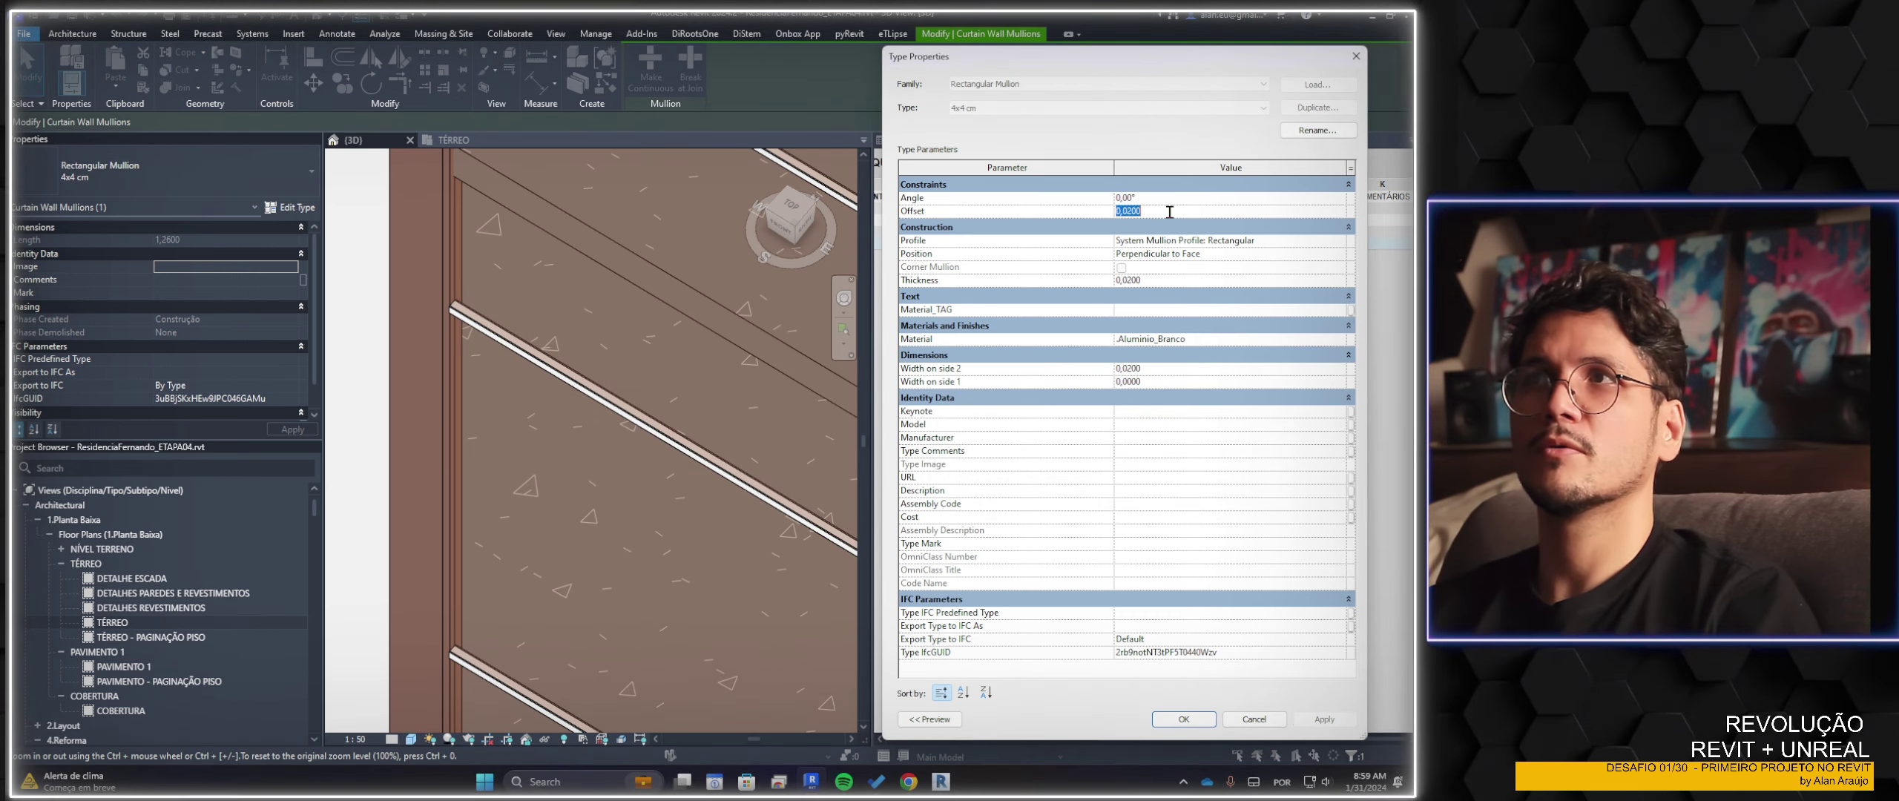
text(-.02)
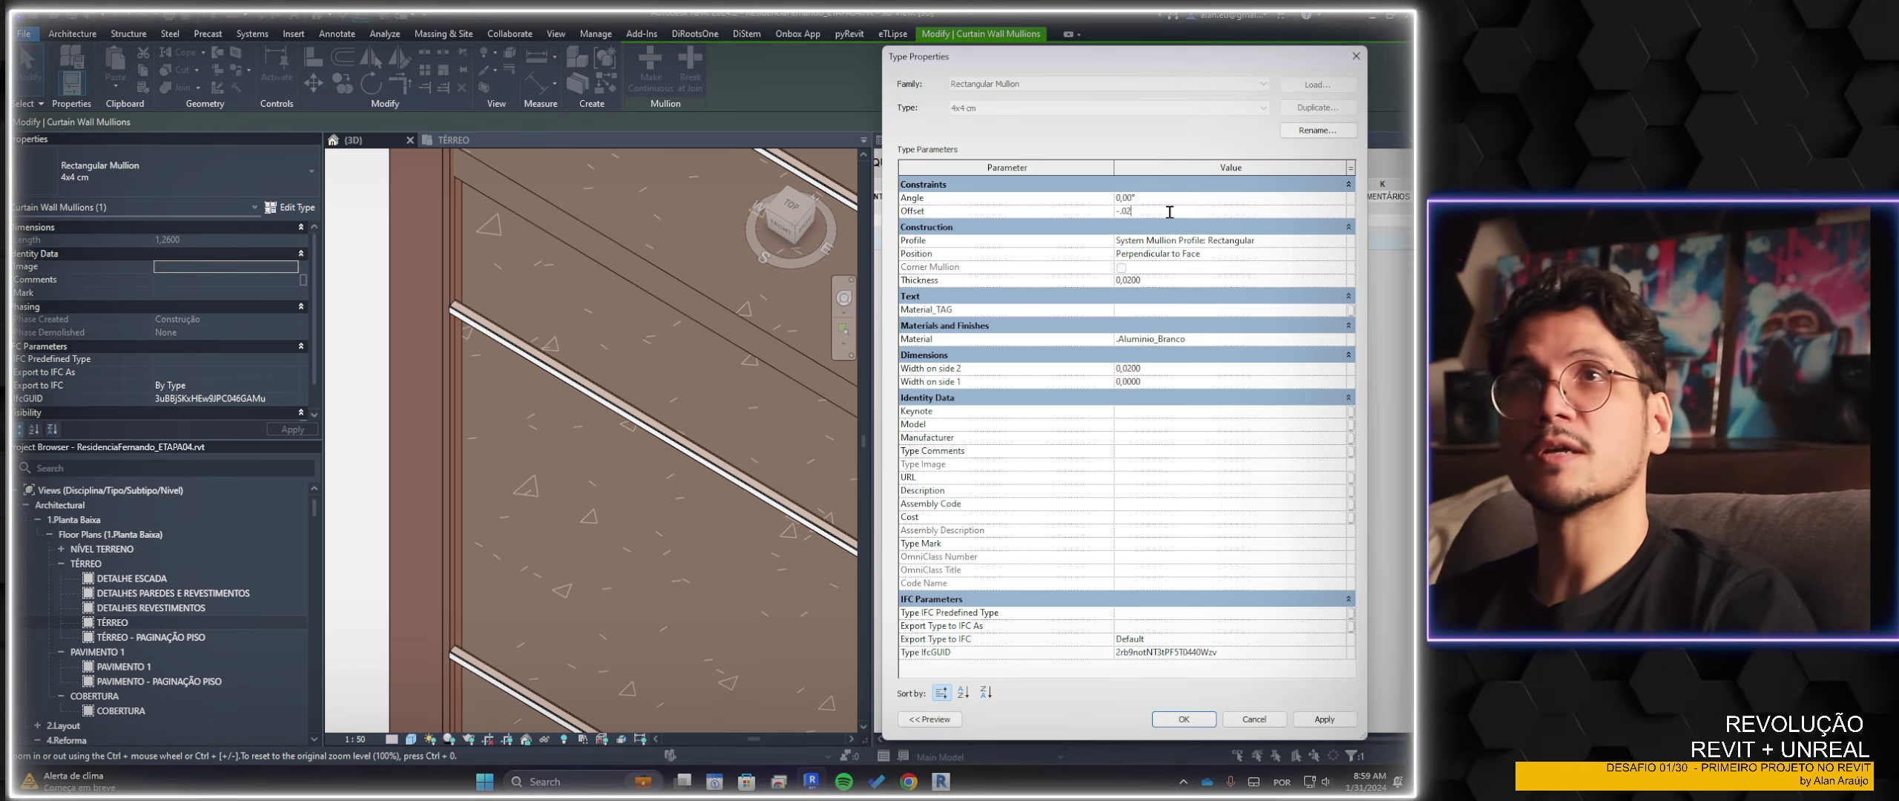
click(1324, 720)
click(1231, 454)
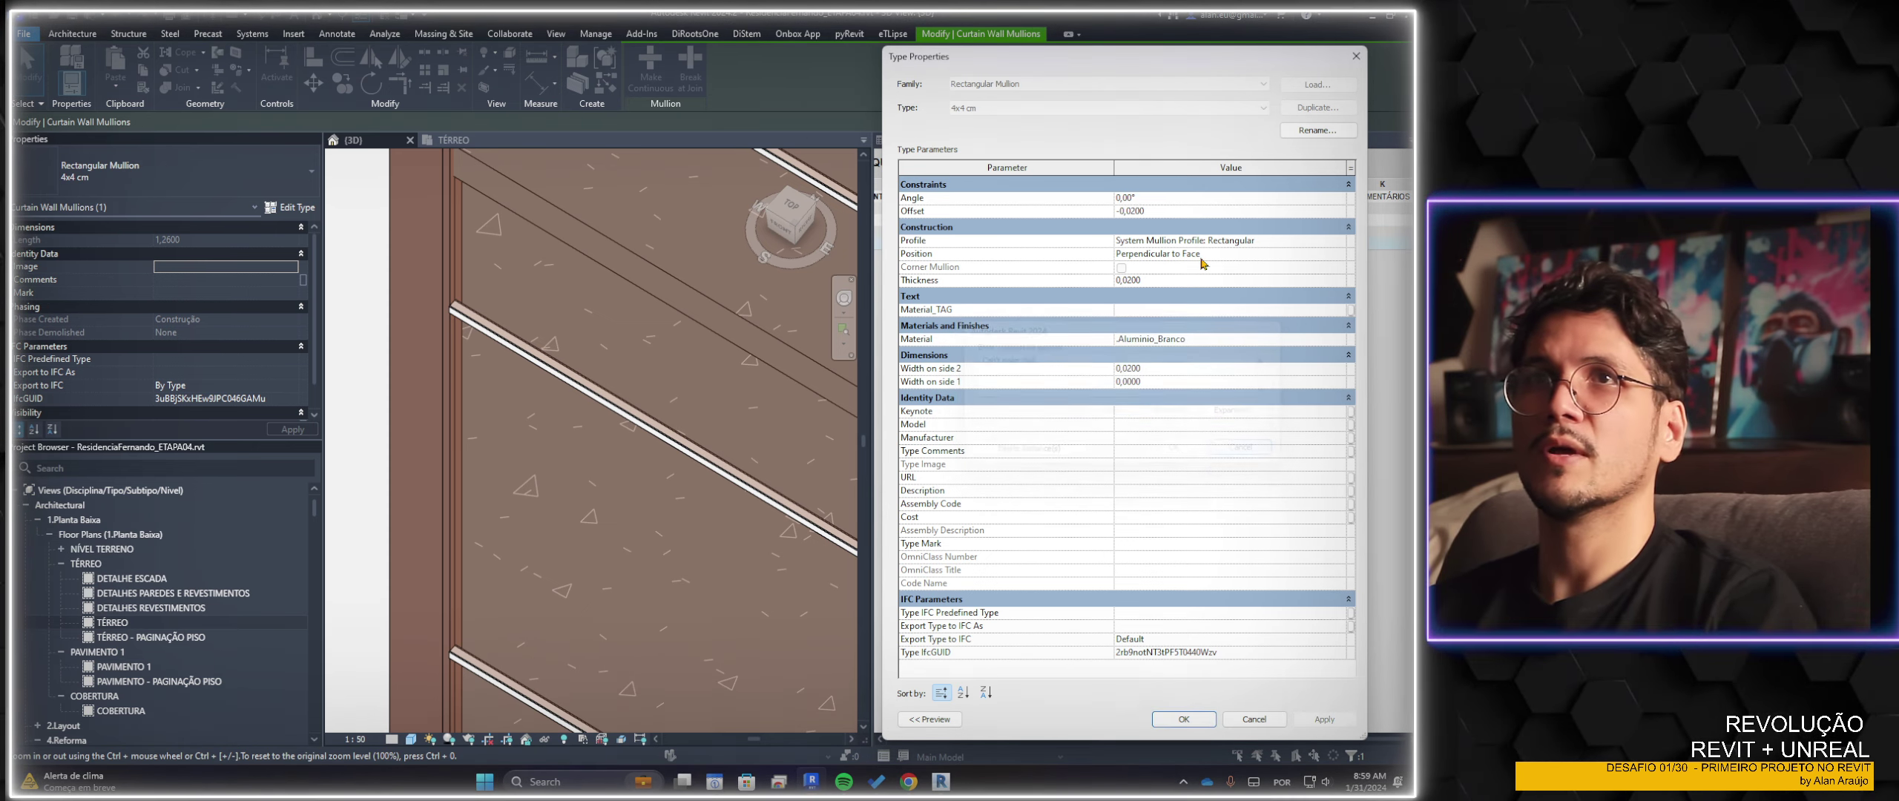
click(1191, 678)
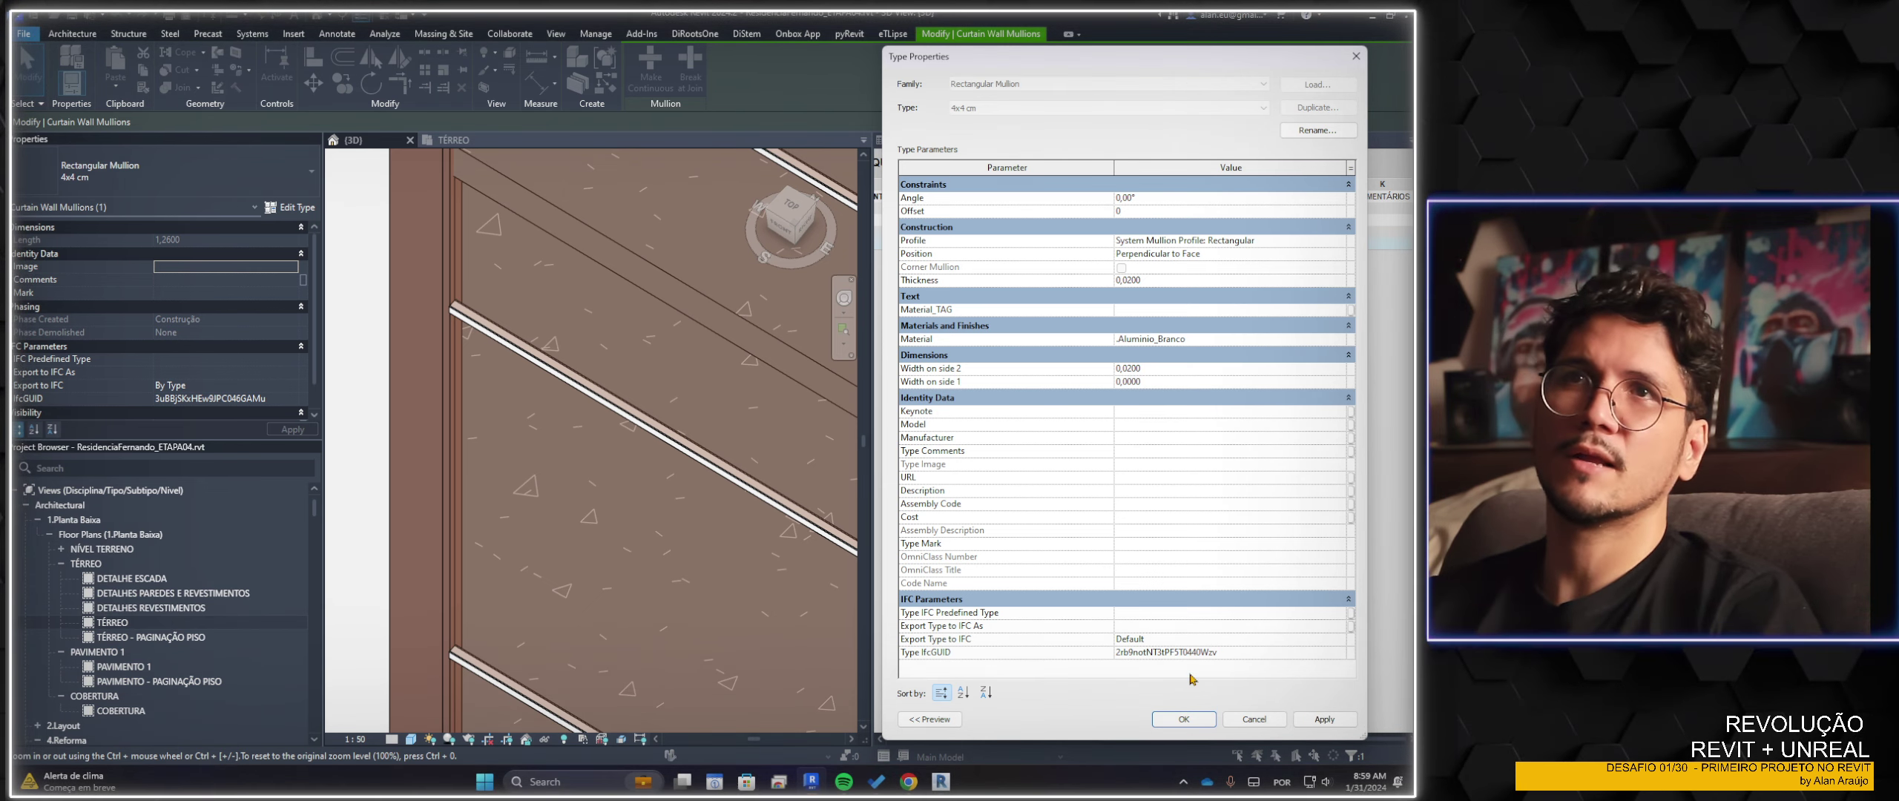
click(1184, 719)
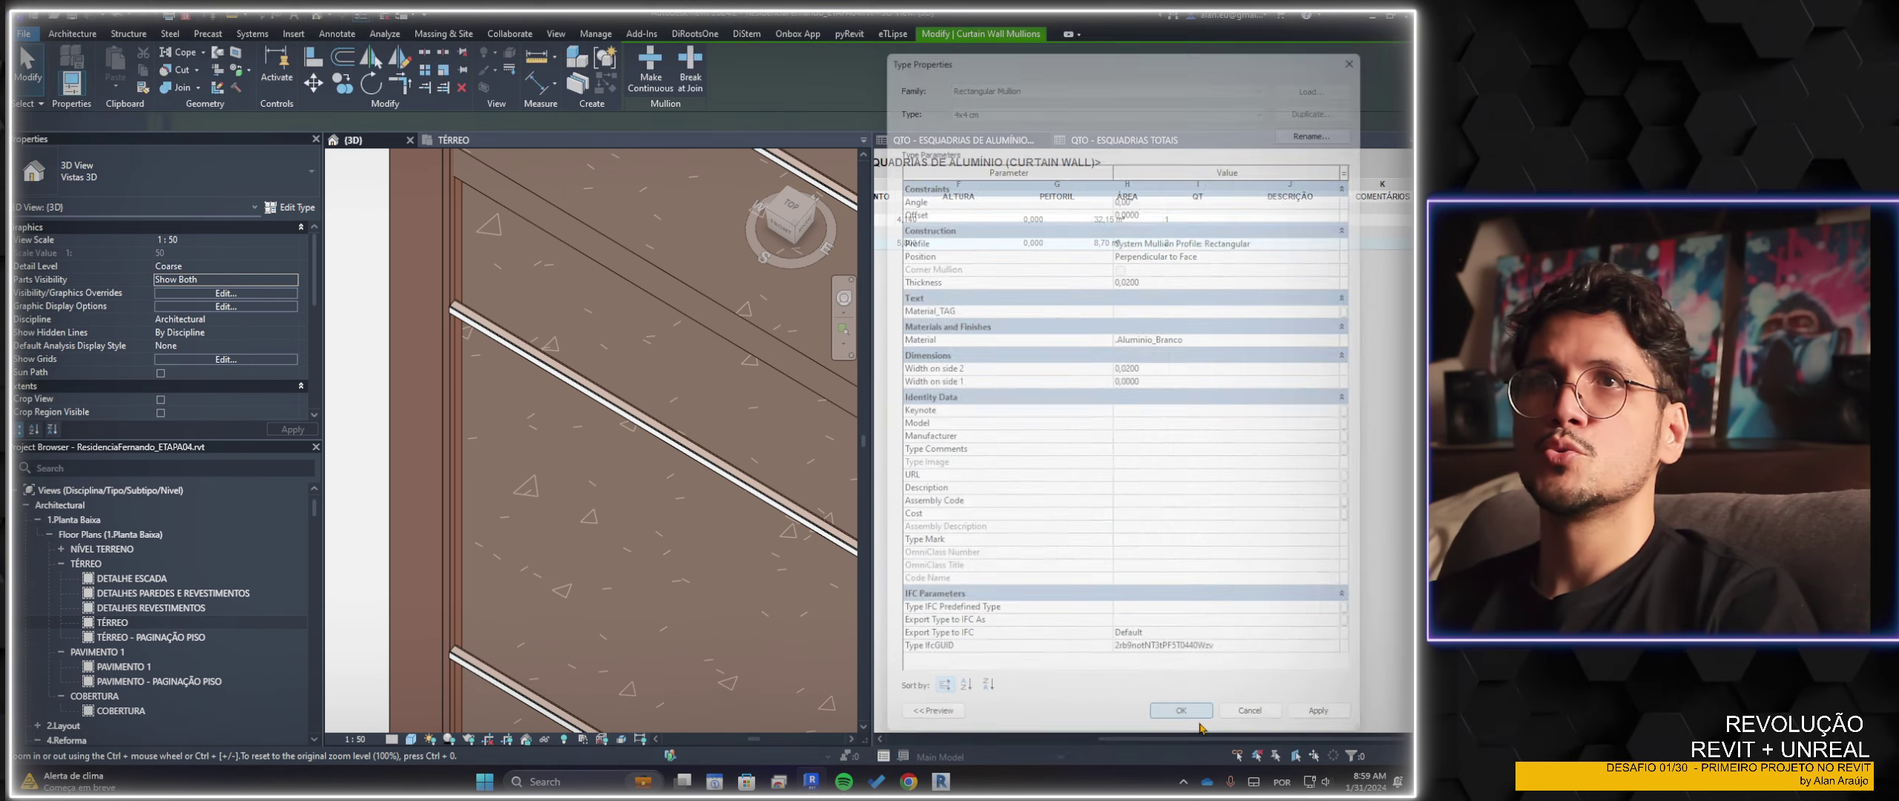
key(Escape)
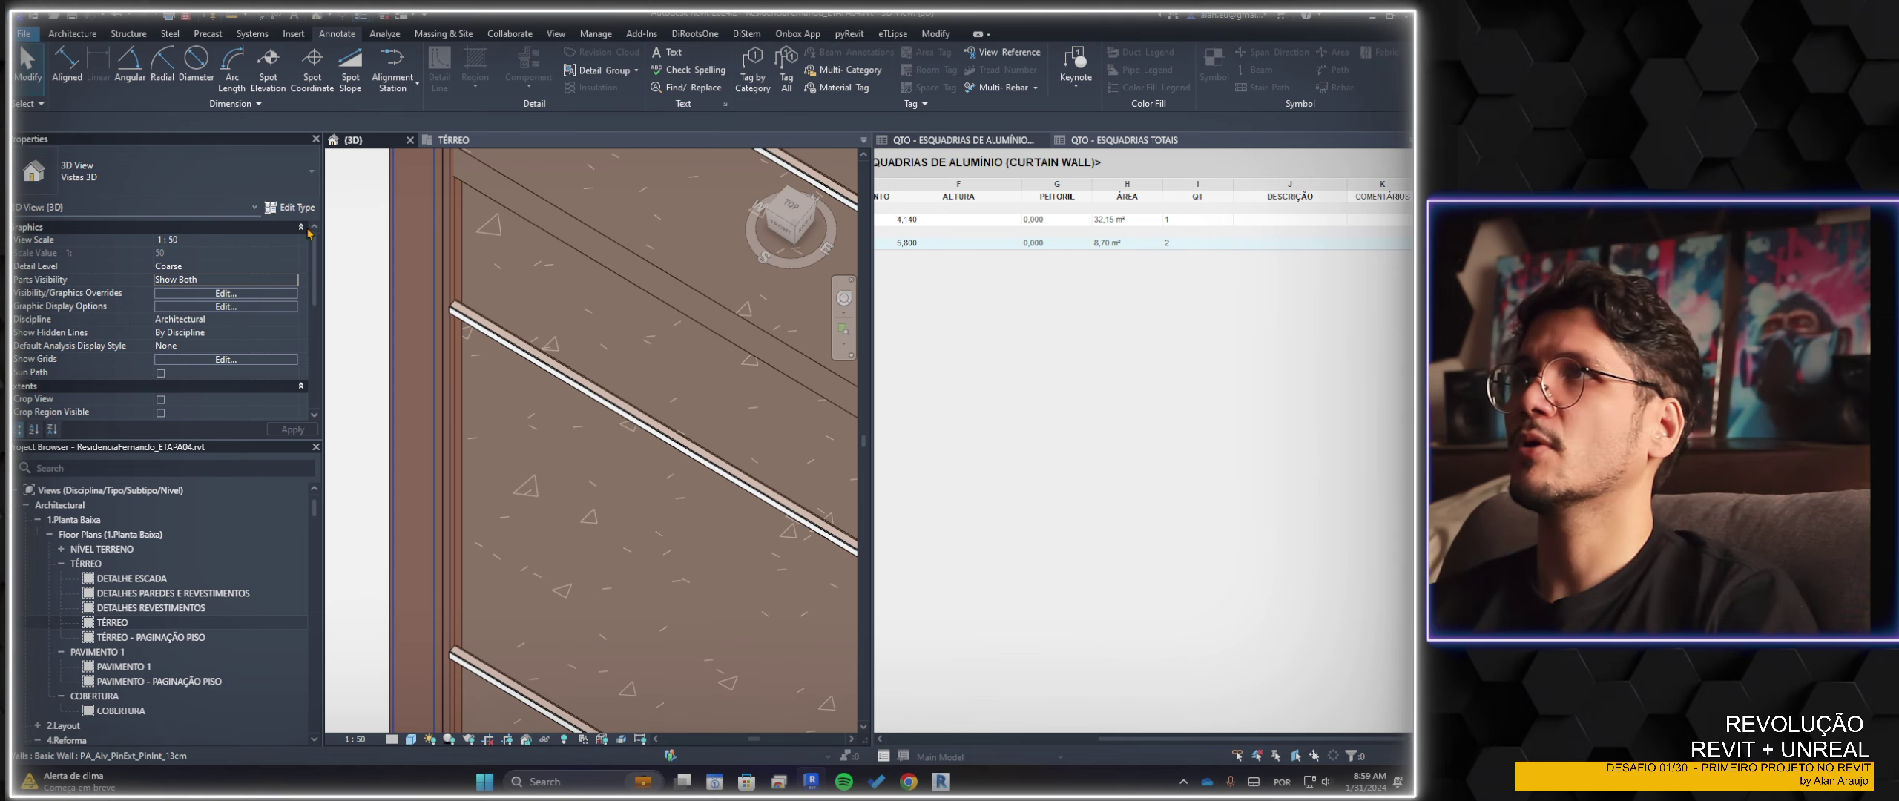
Set the mullion type's widths to 0,0100
click(289, 207)
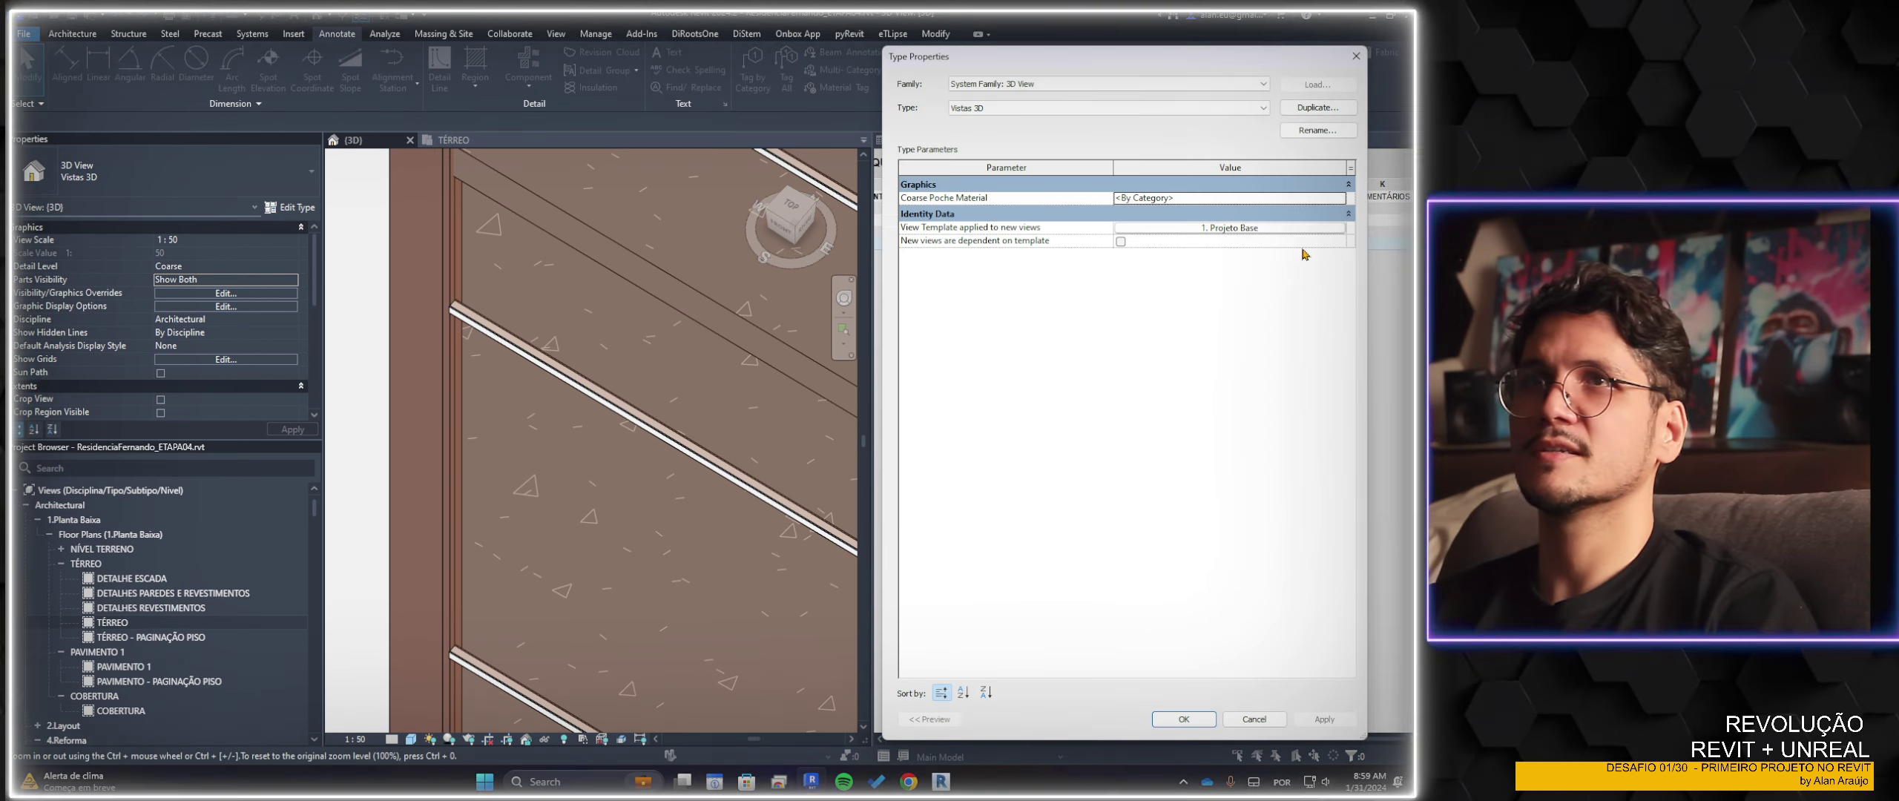
key(Escape)
click(639, 427)
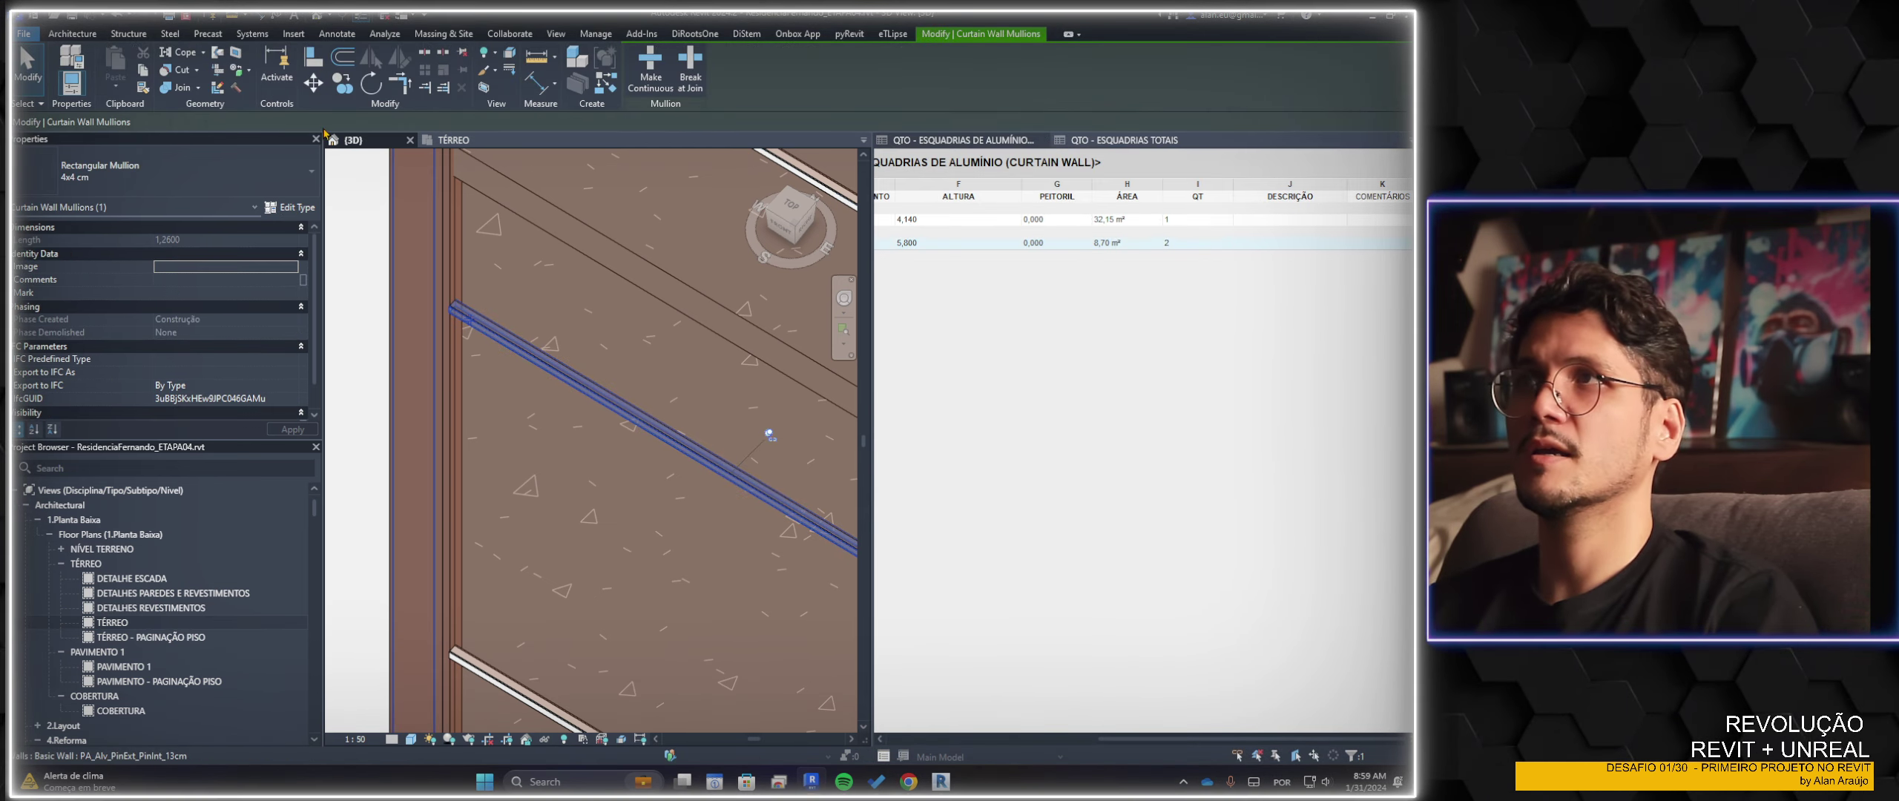
click(295, 210)
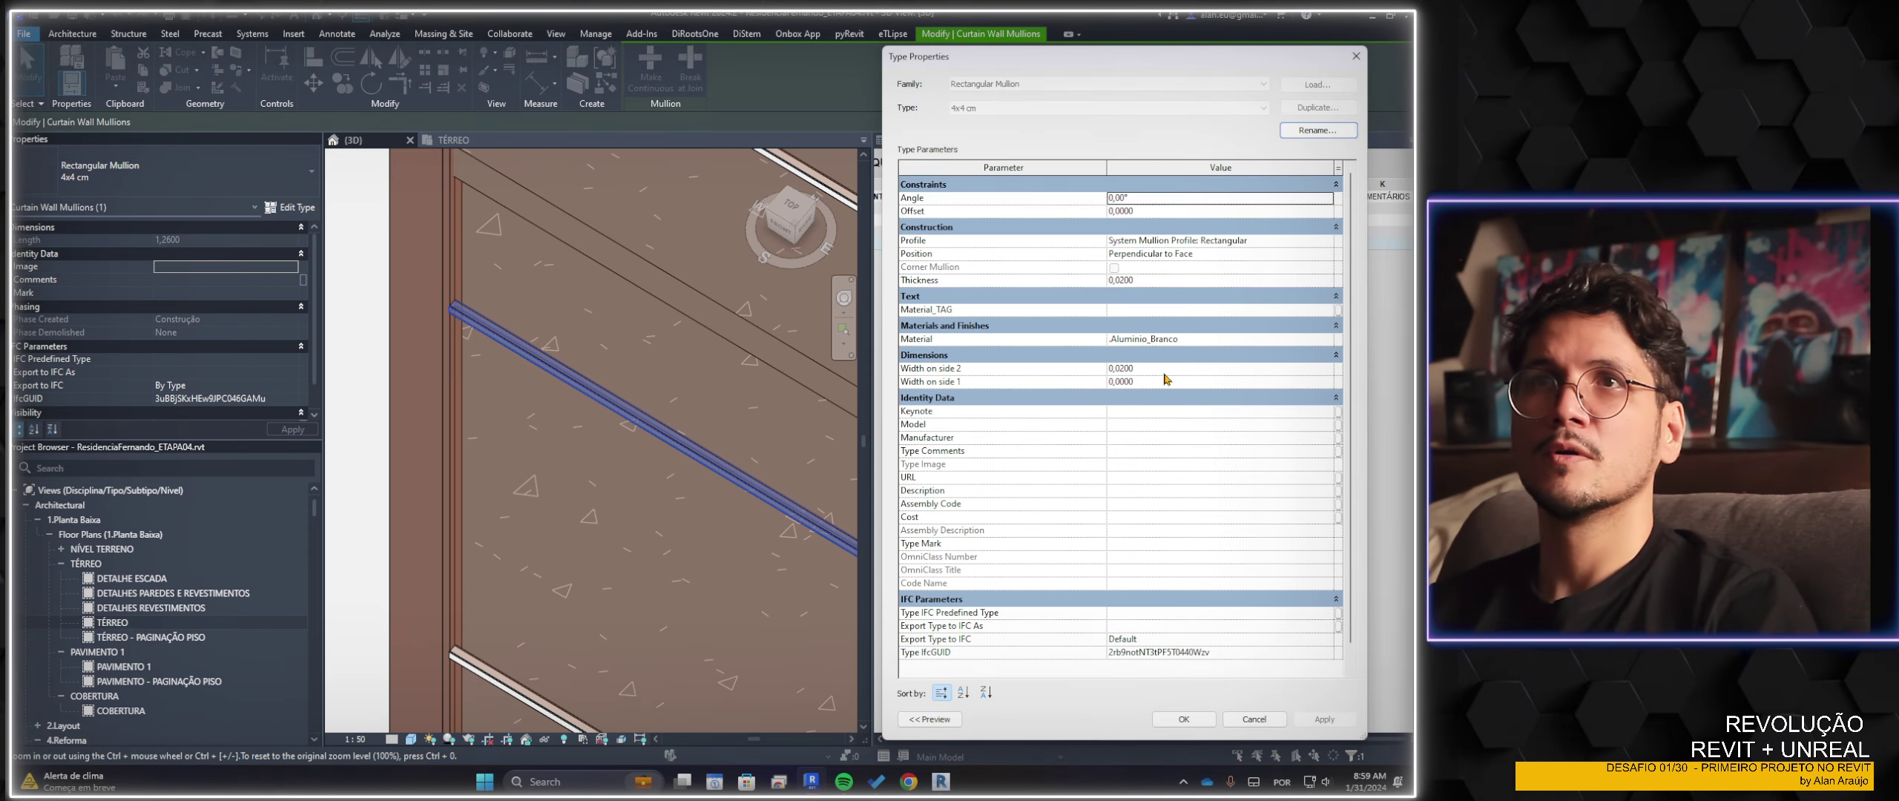
click(1164, 381)
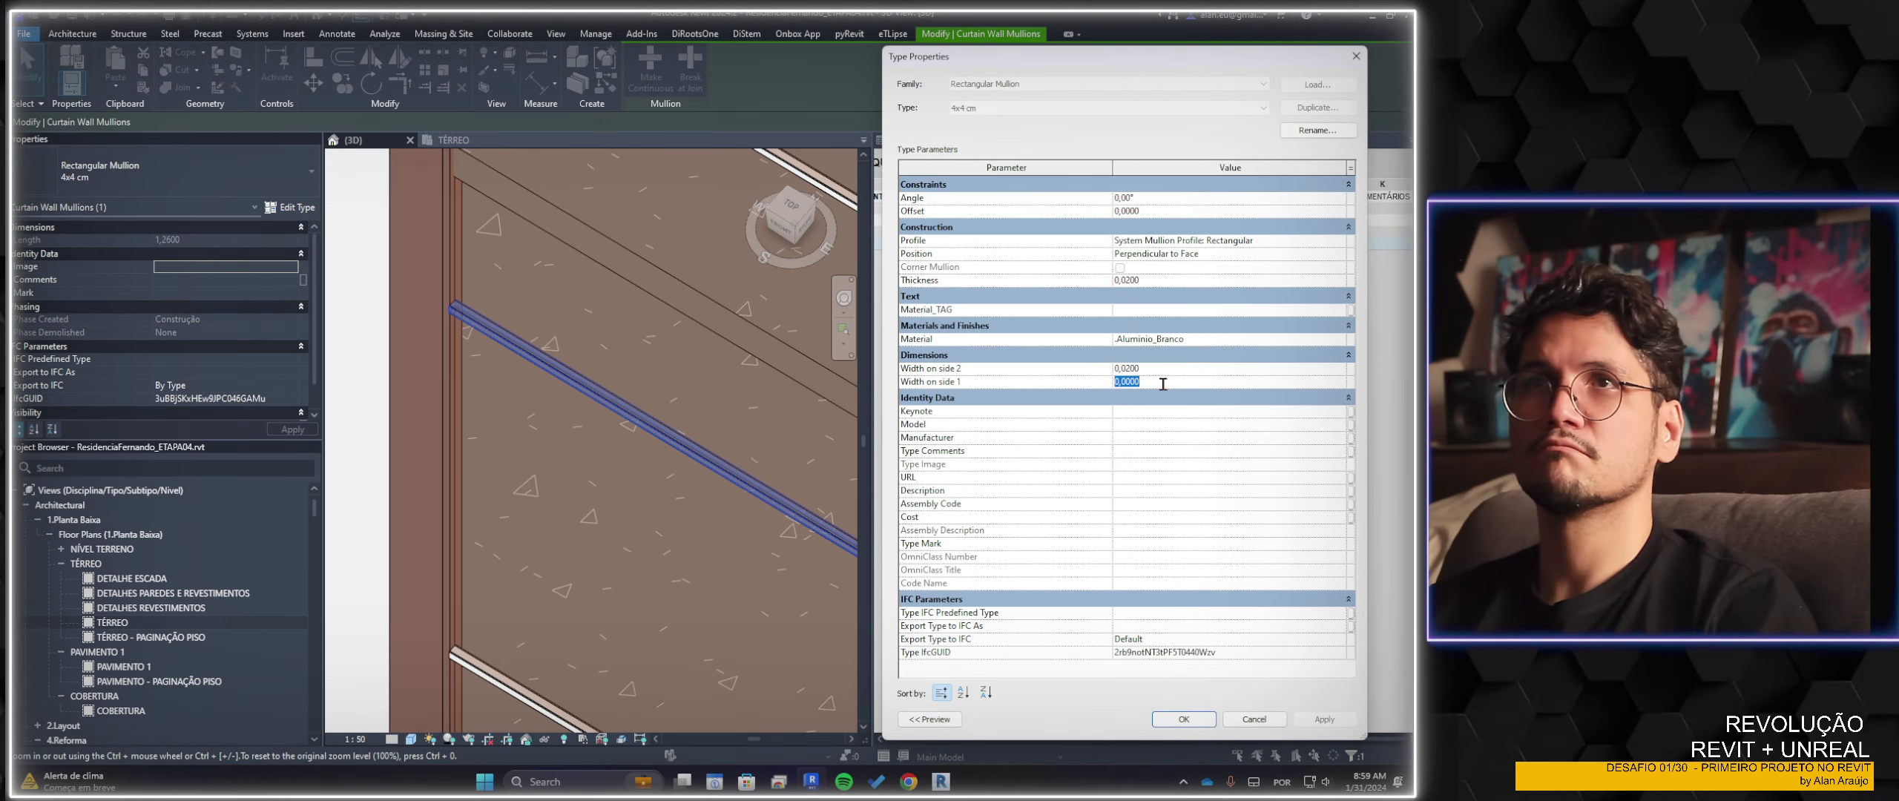
key(BackSpace)
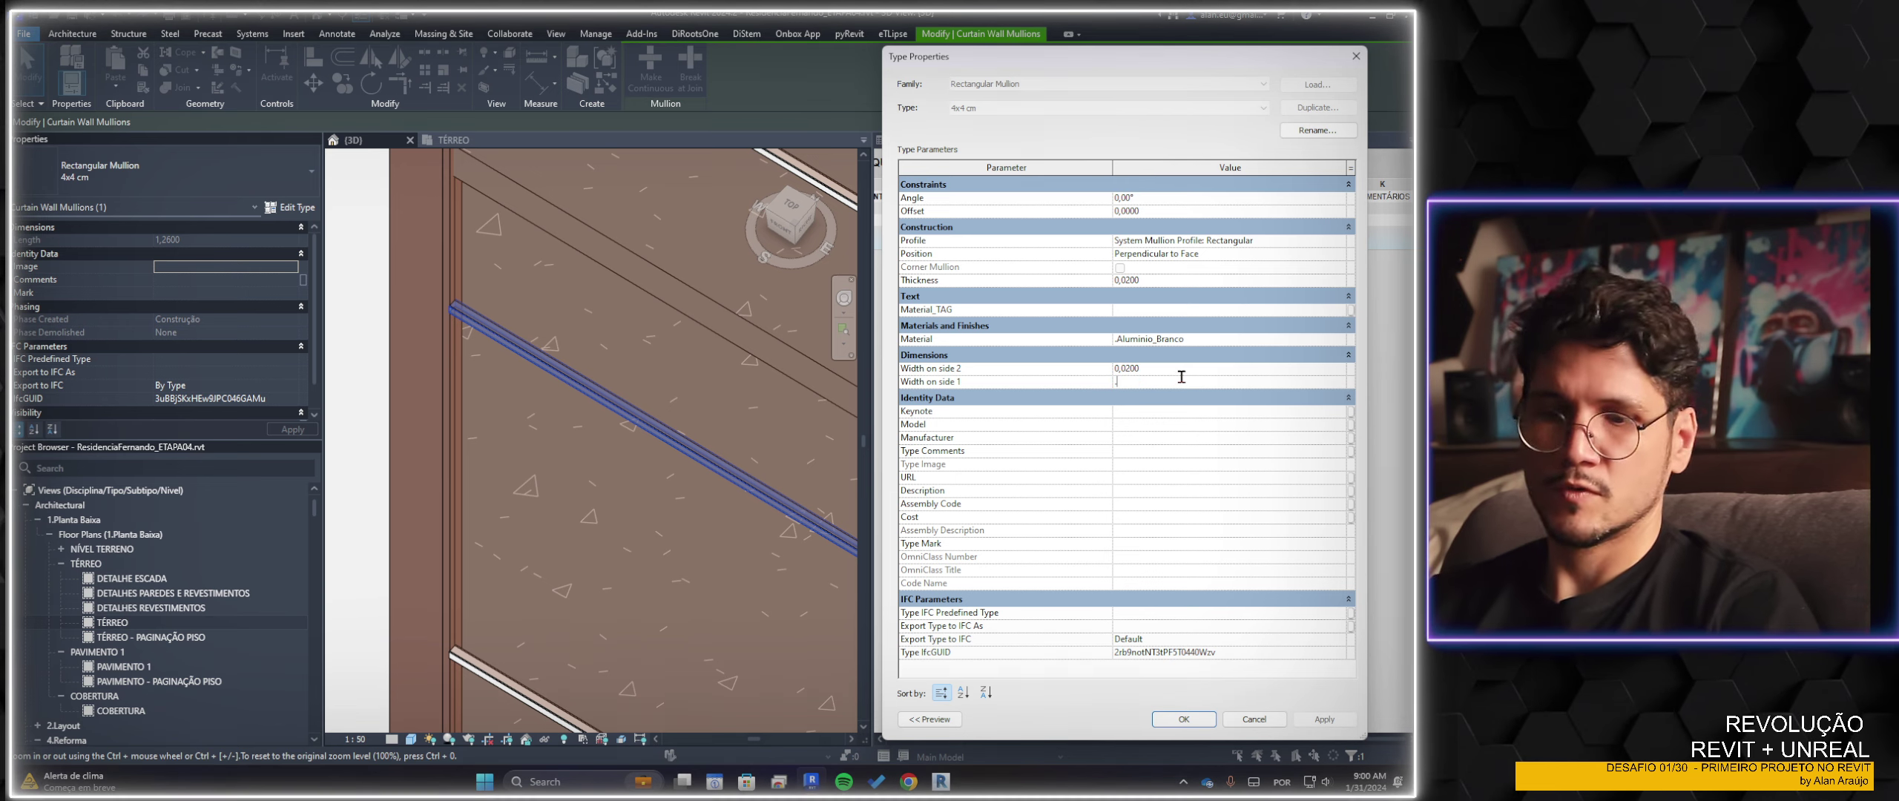
text(01)
key(Tab)
text(,01)
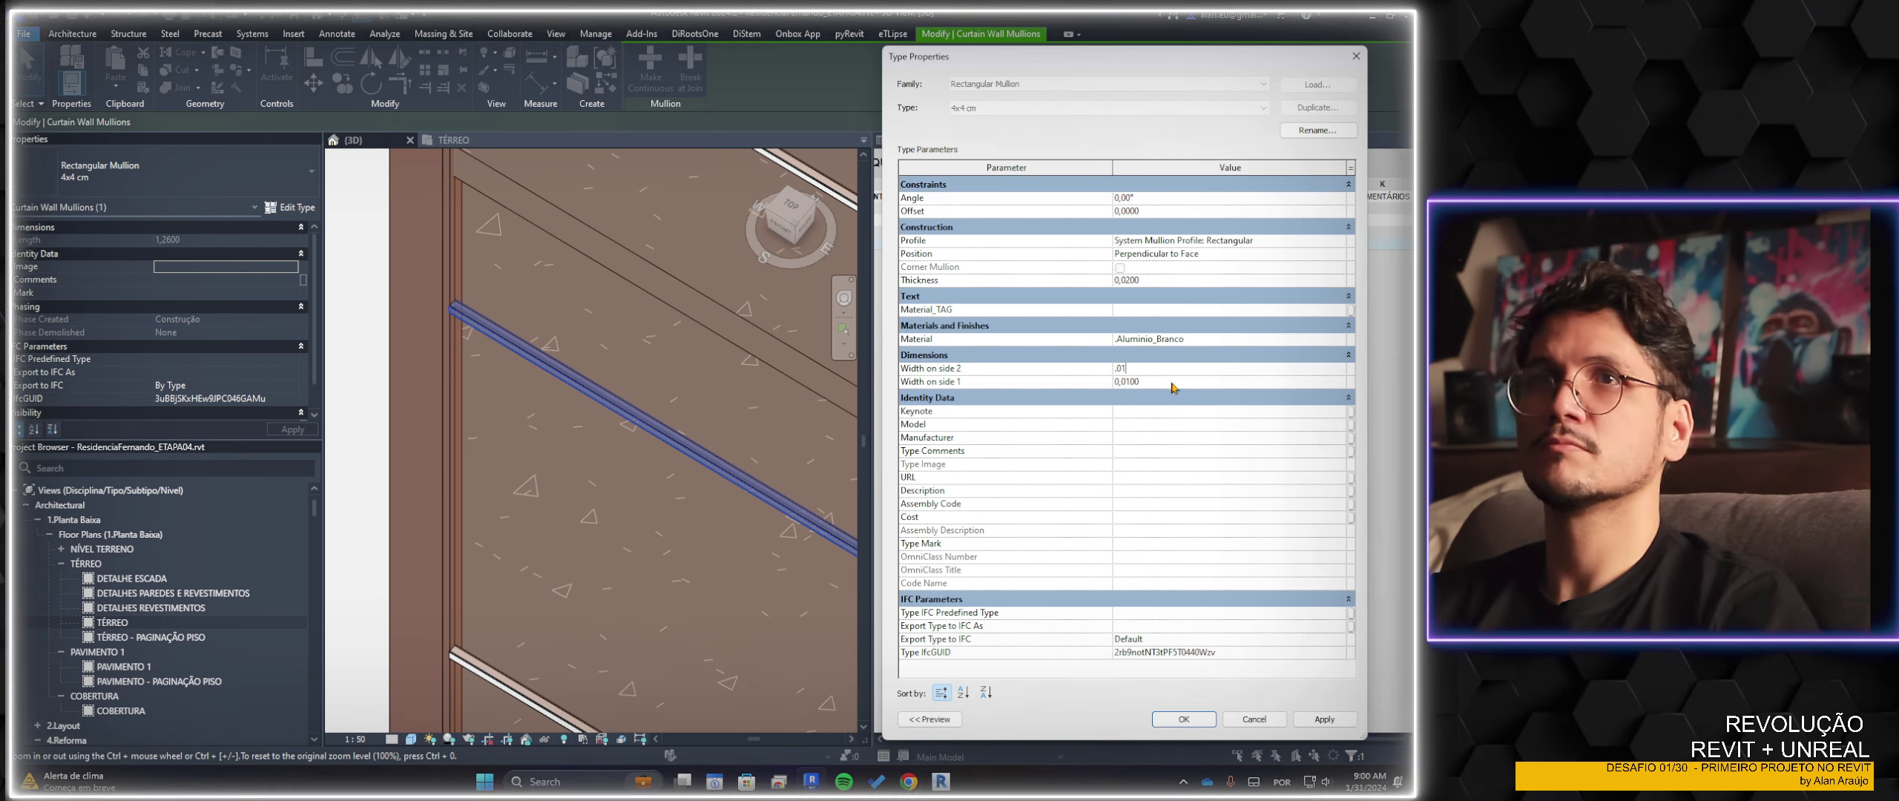
click(1319, 720)
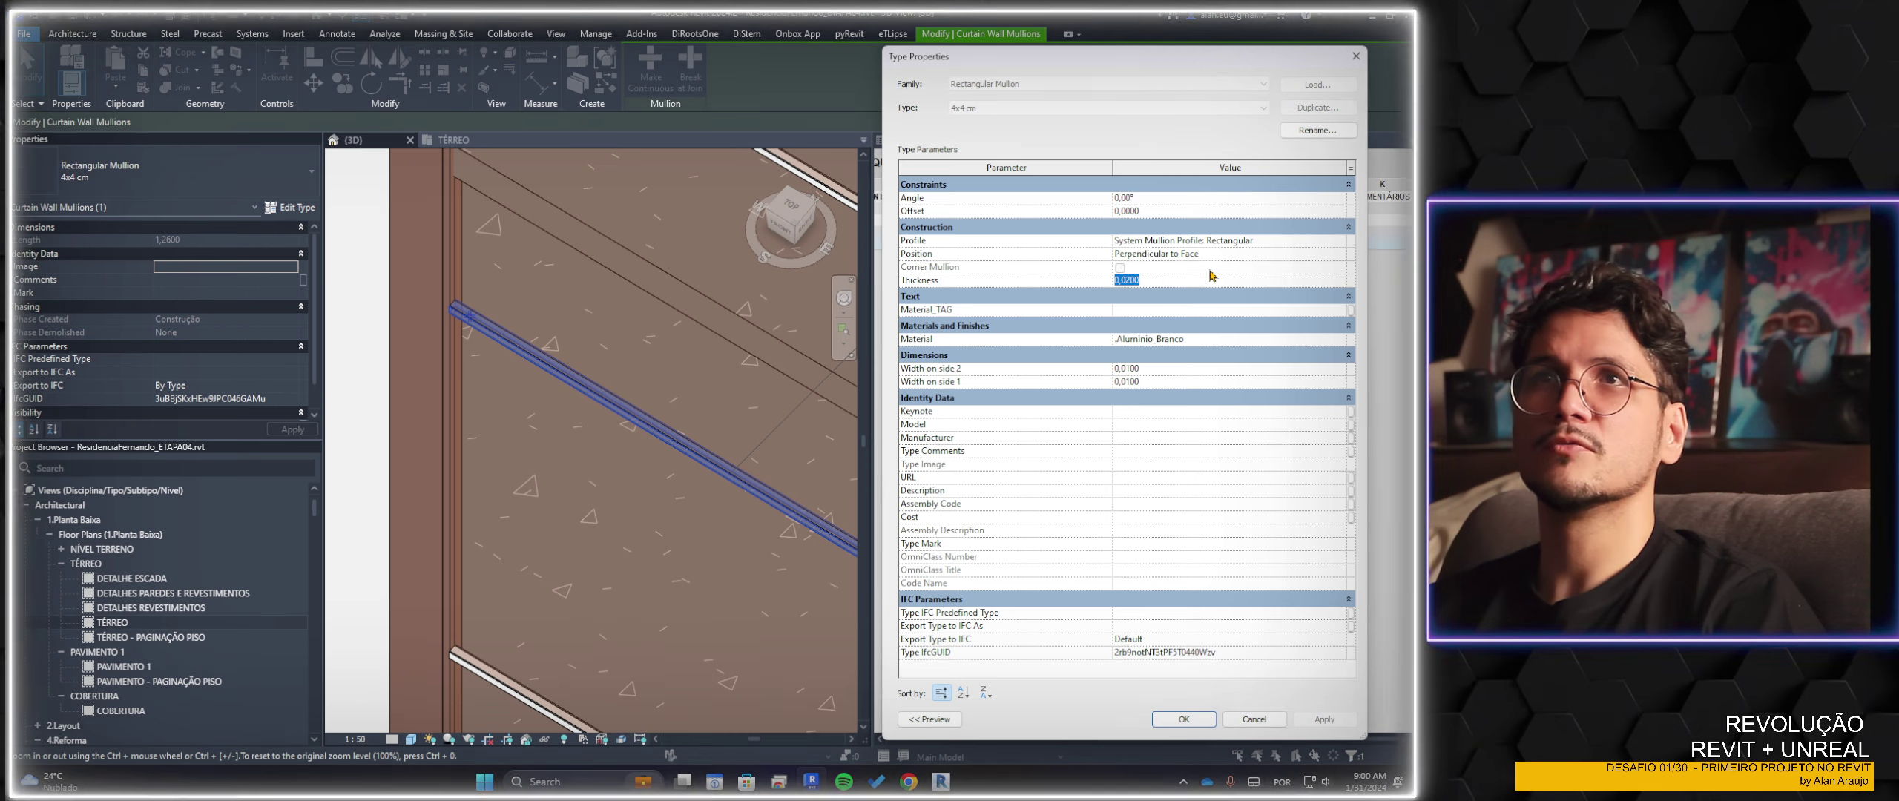
Set the 4x4 cm mullion profile to Perfil_extrudado_7cm and confirm the type settings
click(1329, 241)
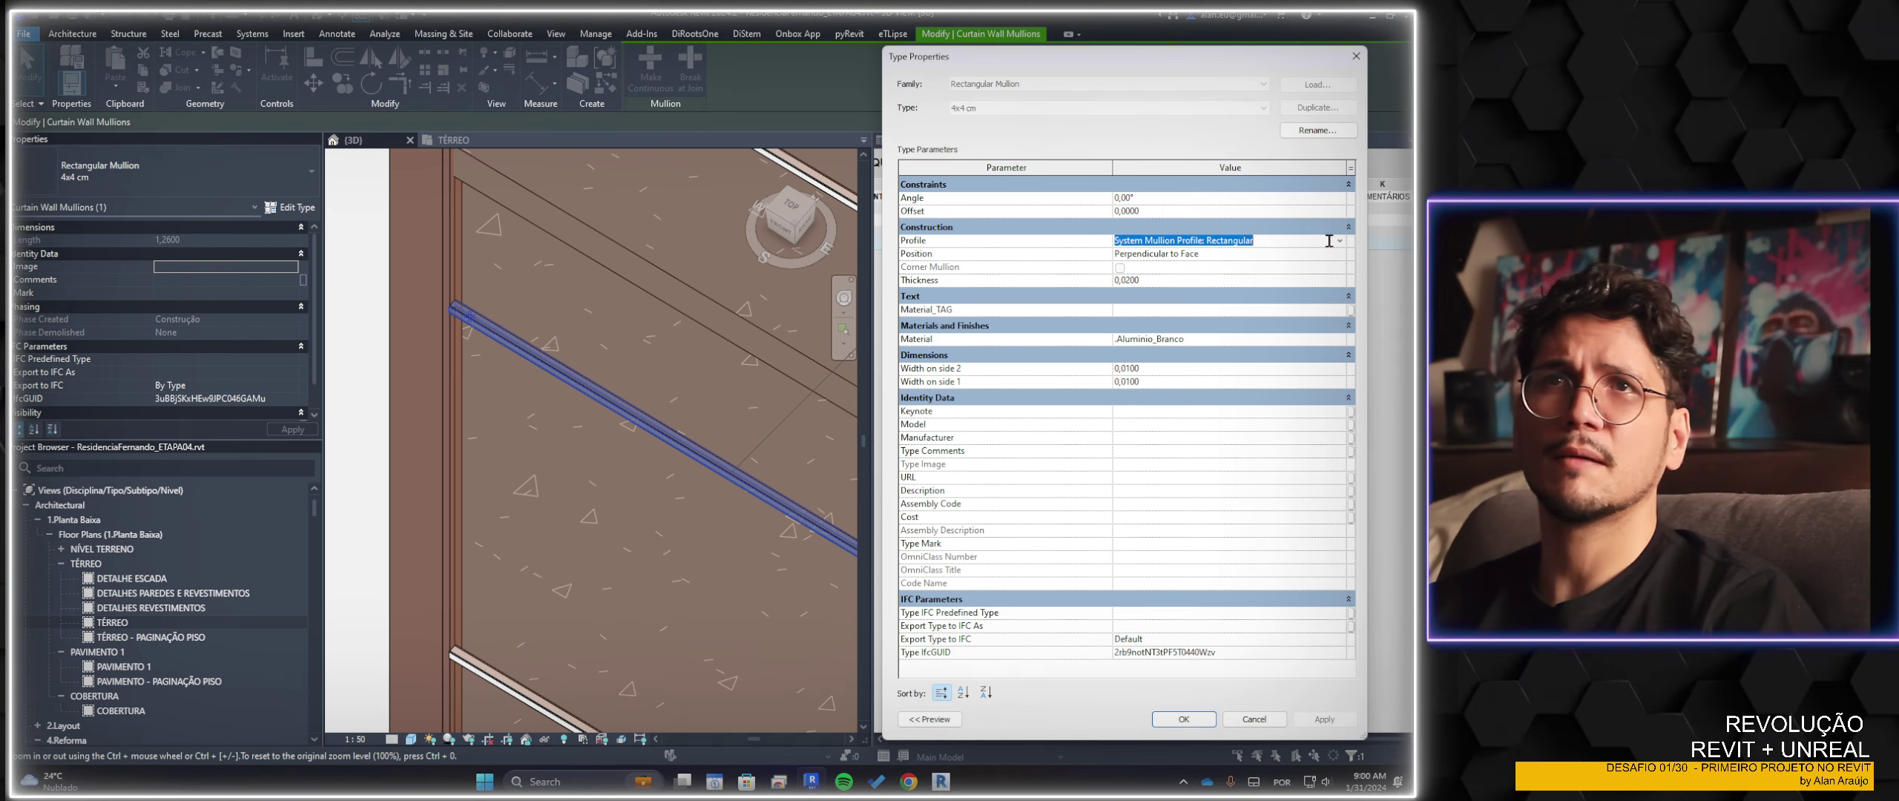
click(1339, 241)
click(1341, 244)
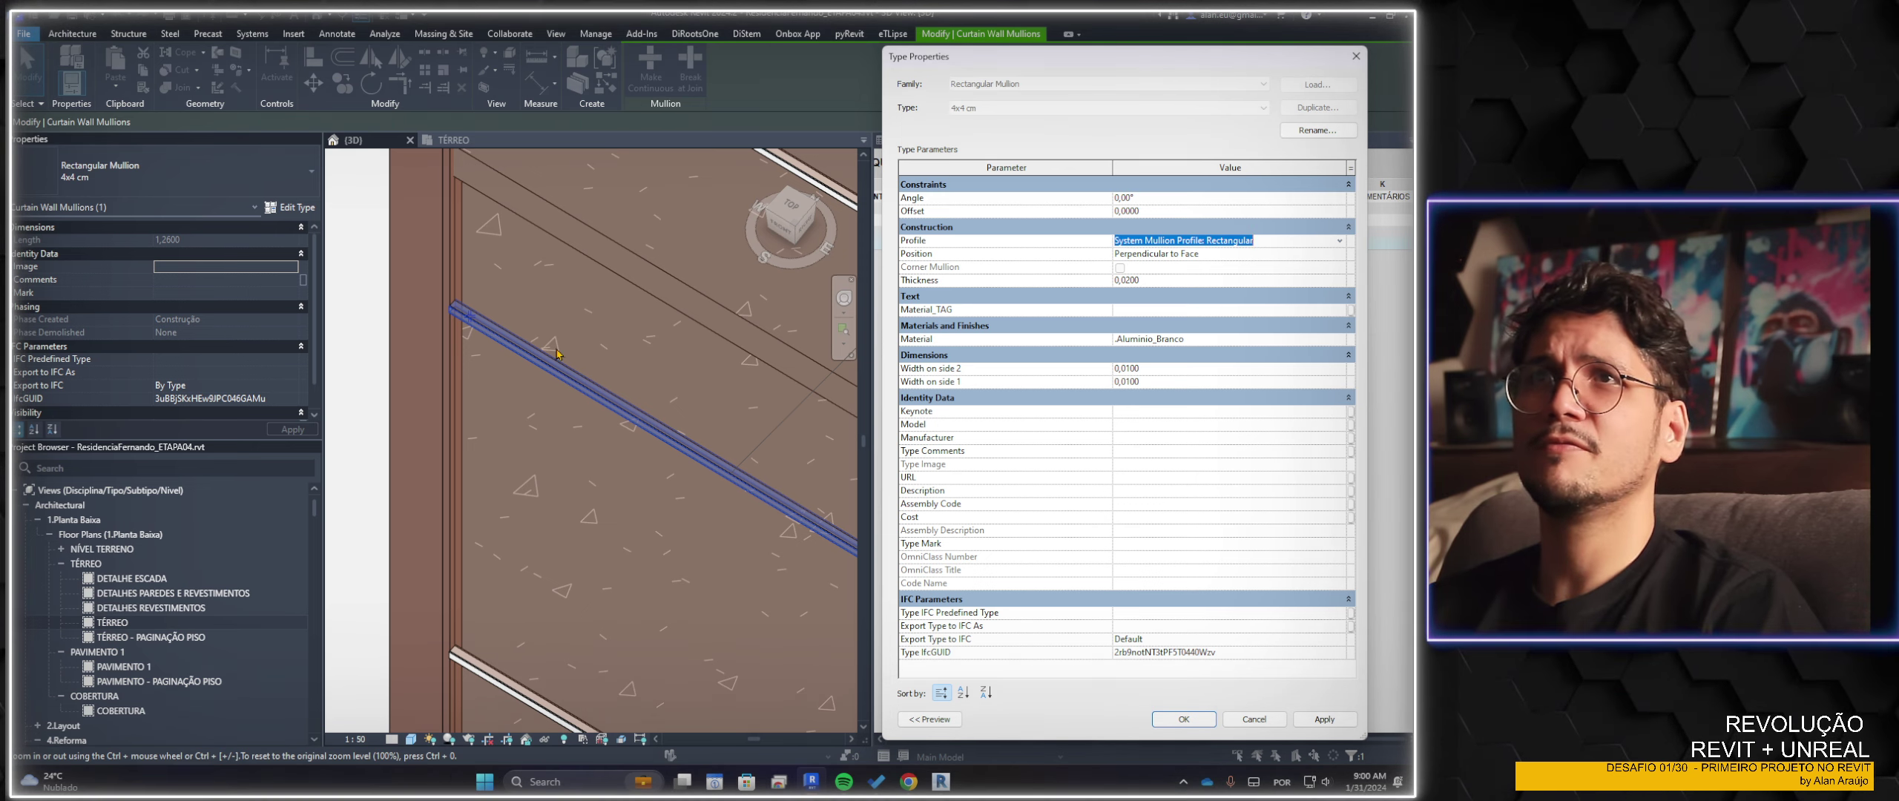
click(1339, 242)
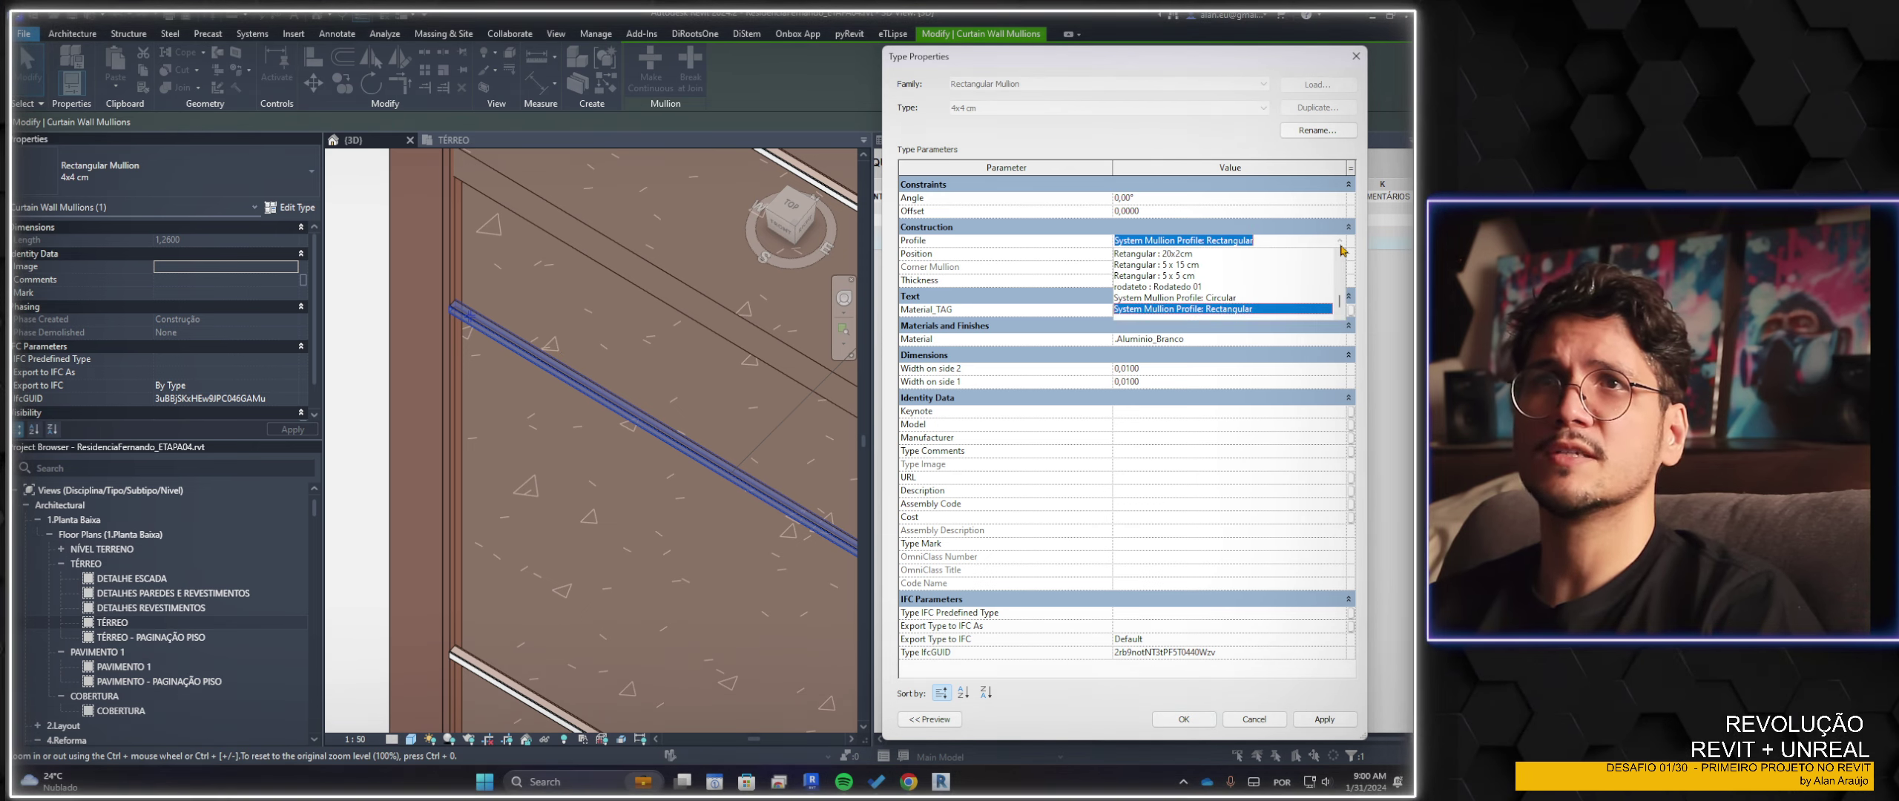
scroll(1224, 291, up, 2)
scroll(1224, 292, up, 2)
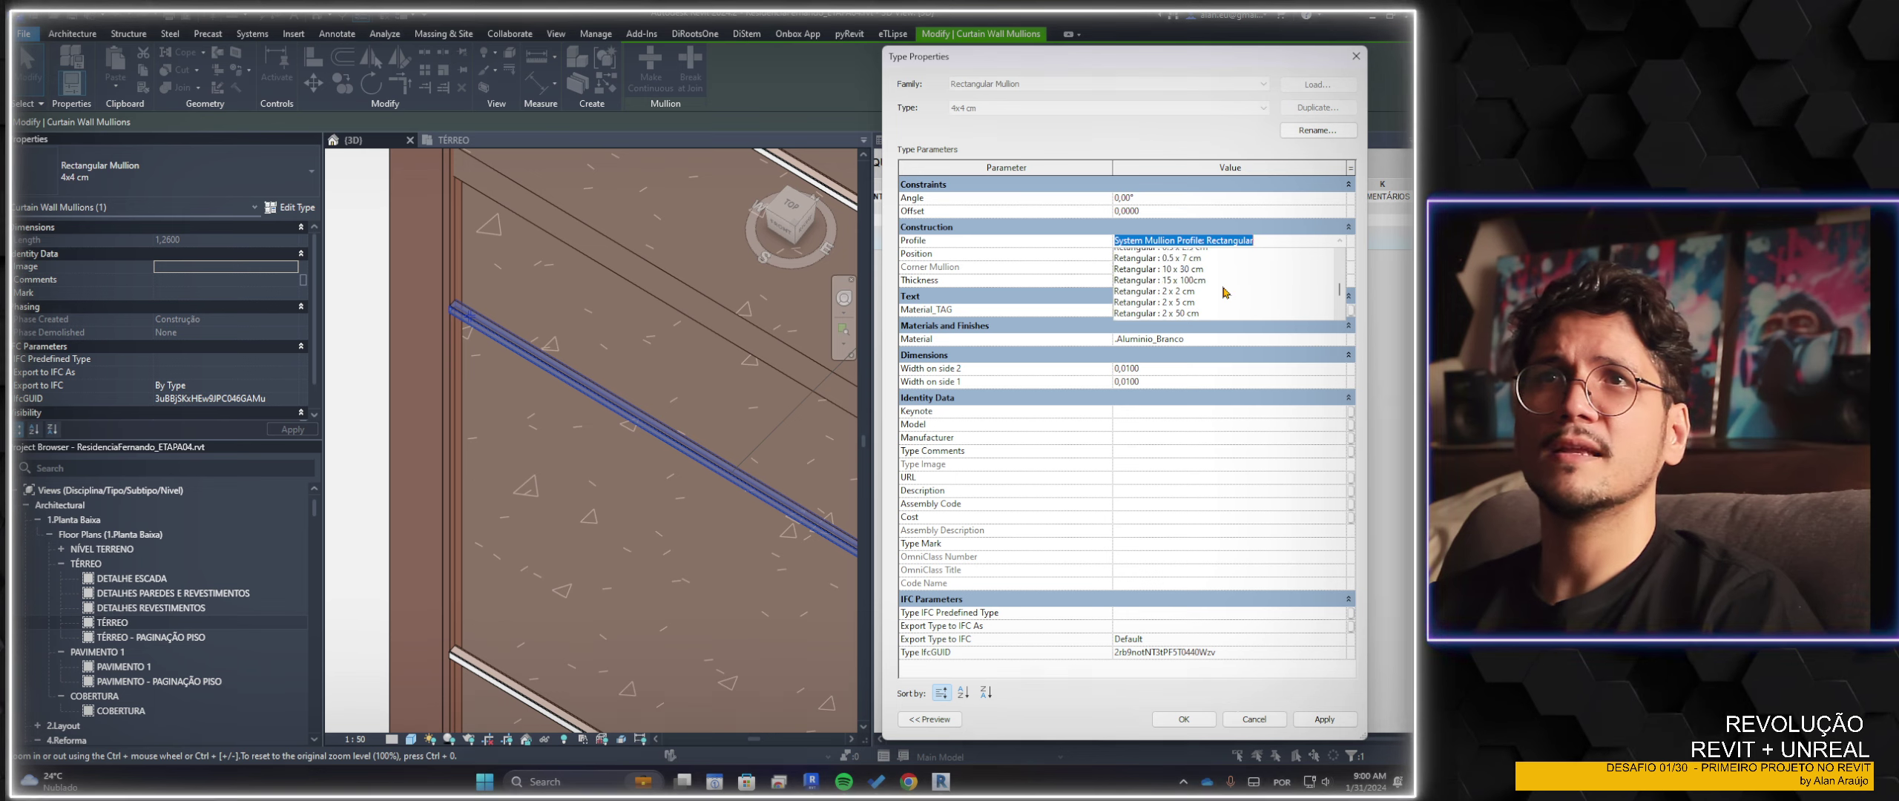
scroll(1224, 292, up, 2)
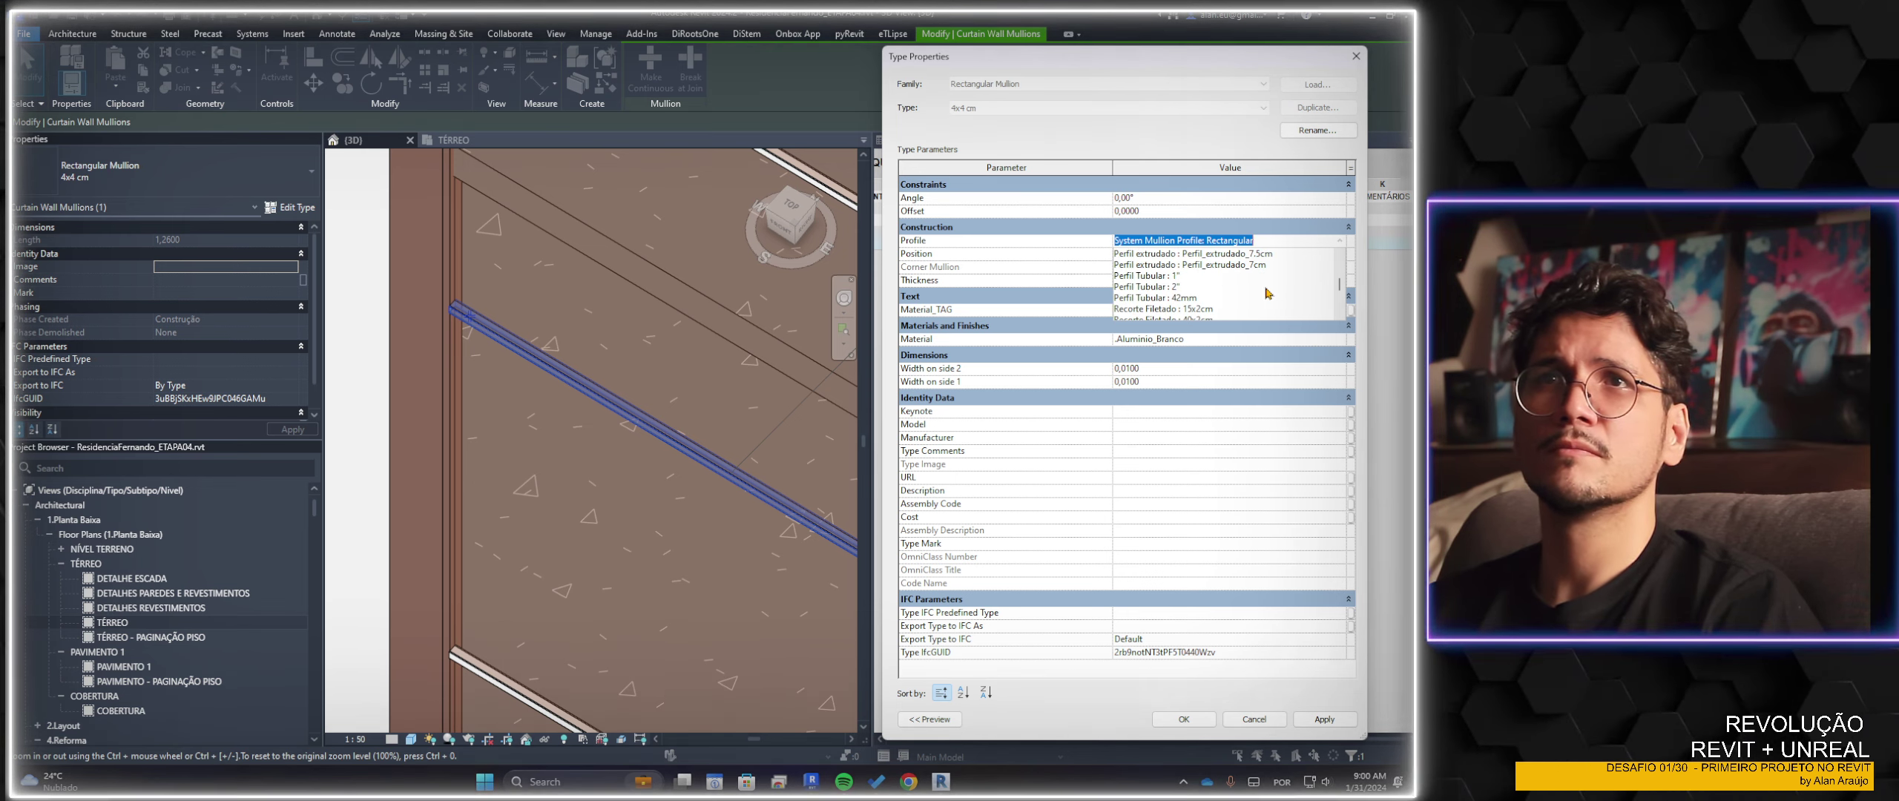
click(1162, 265)
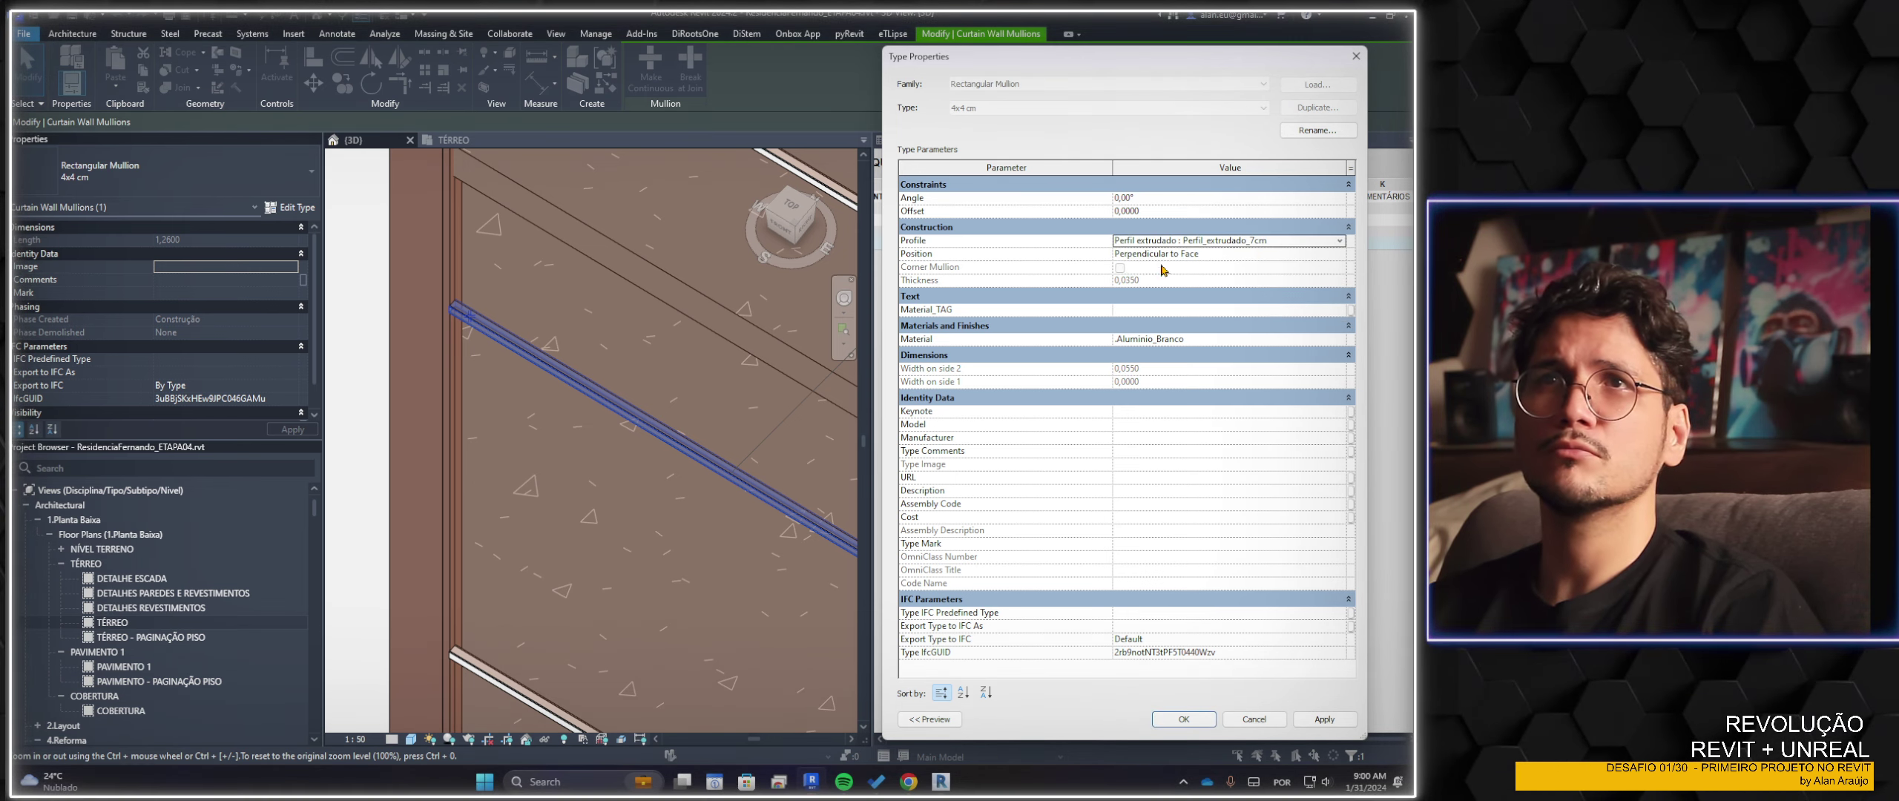
click(1325, 721)
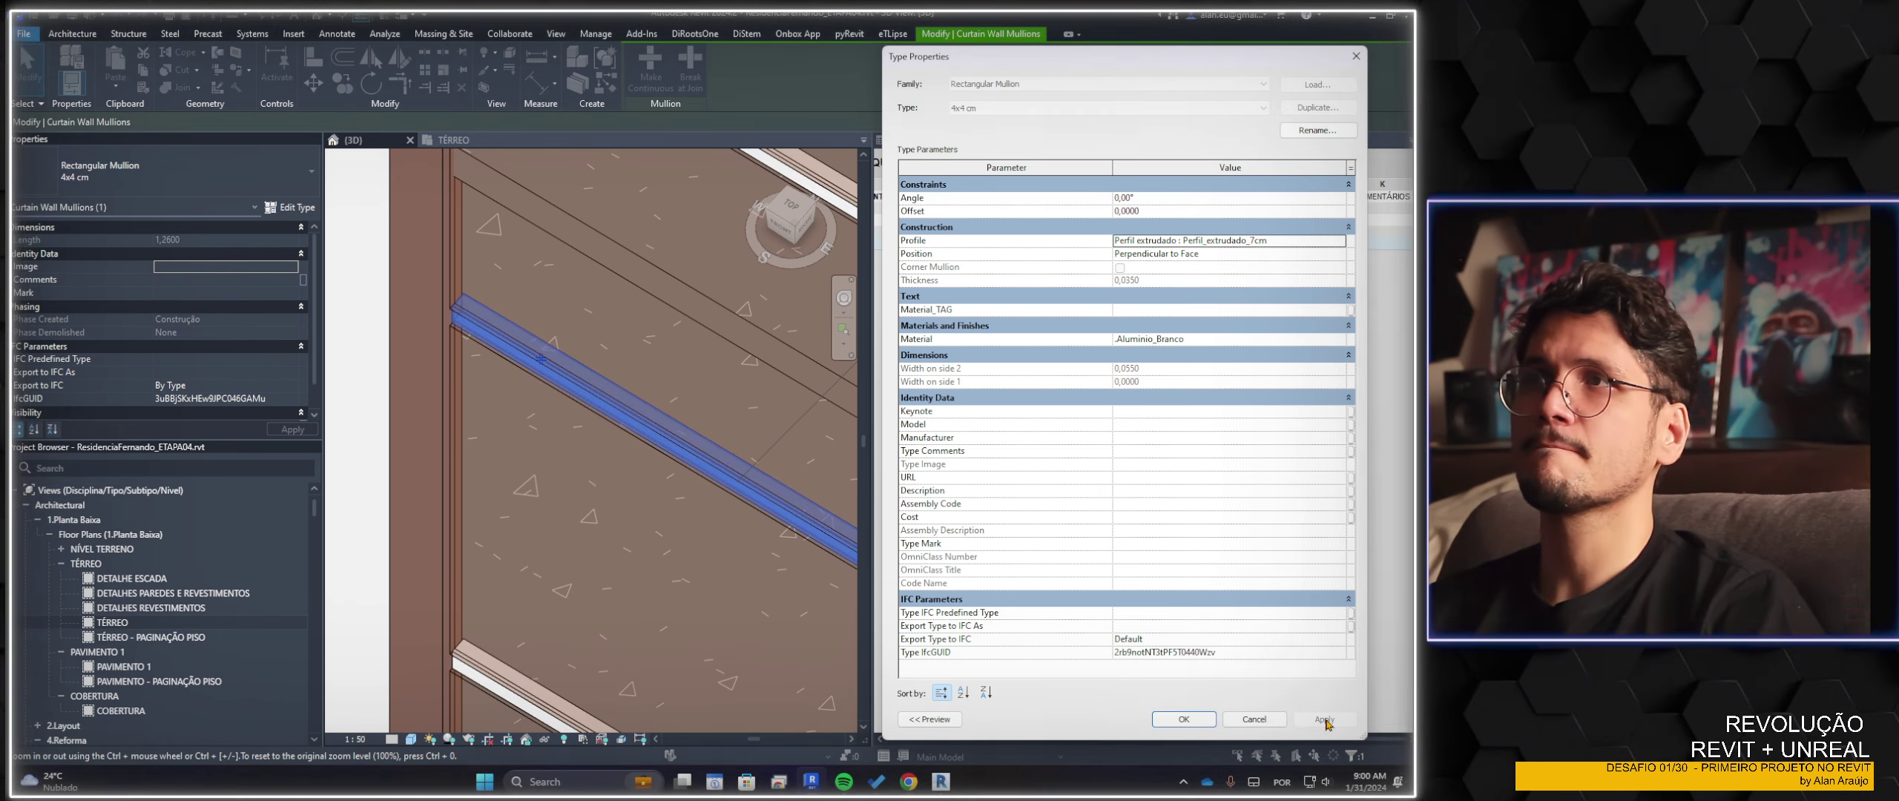
click(1184, 720)
Inspect the diagonal mullion from the side, then orbit out to an overhead view of the house corner
key(Escape)
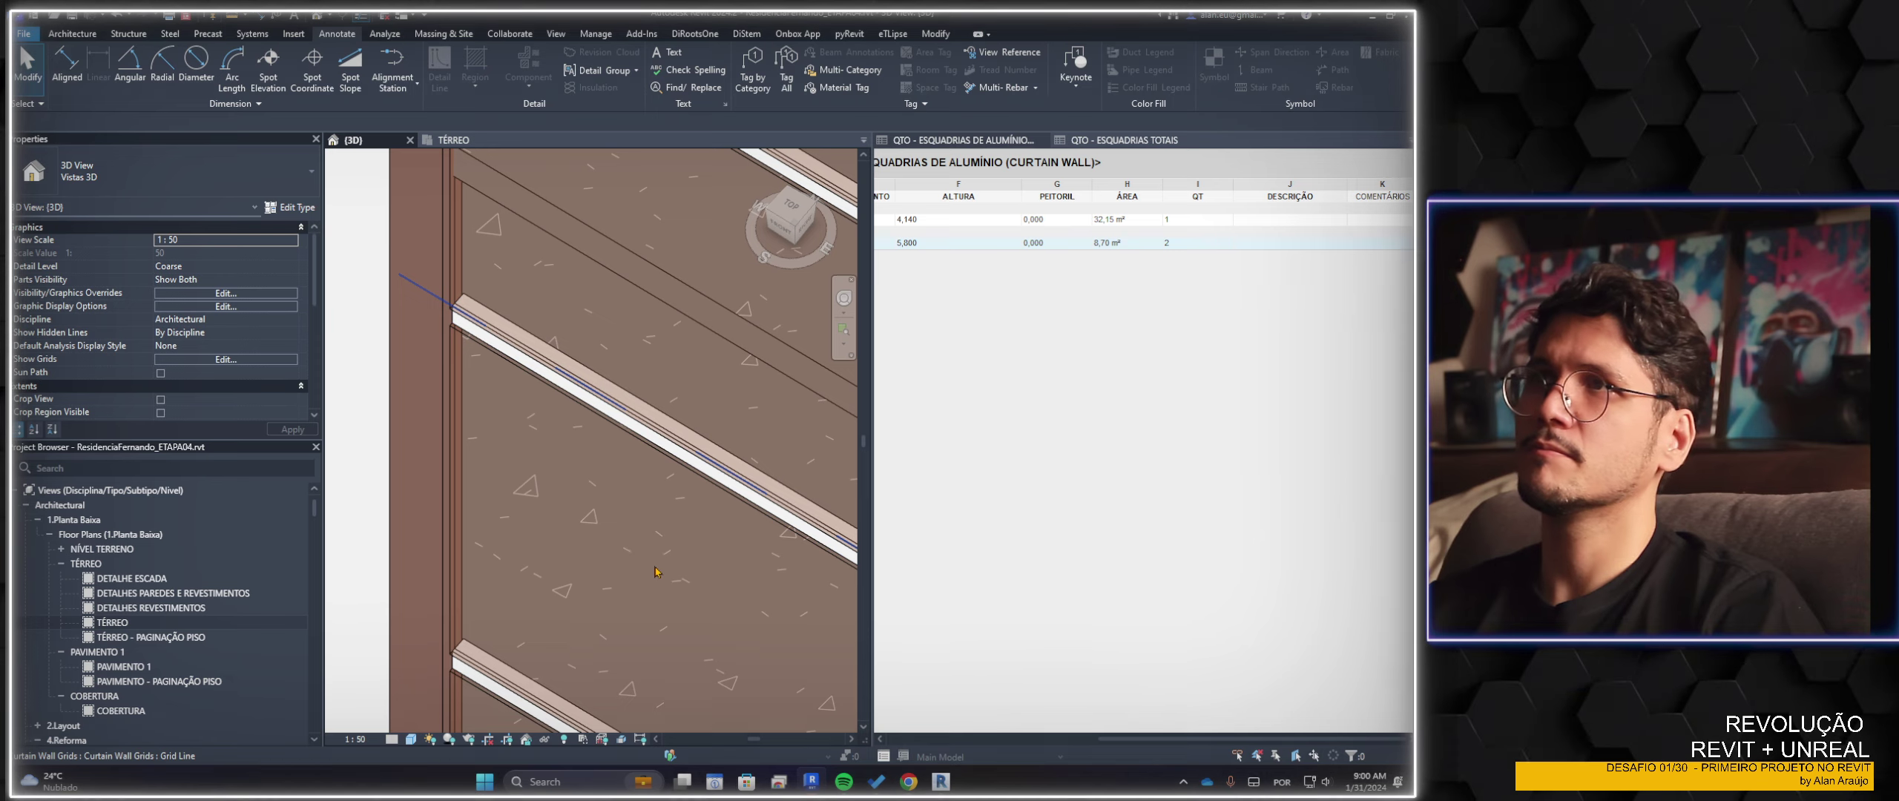
shift+middle_drag(655, 572, 748, 556)
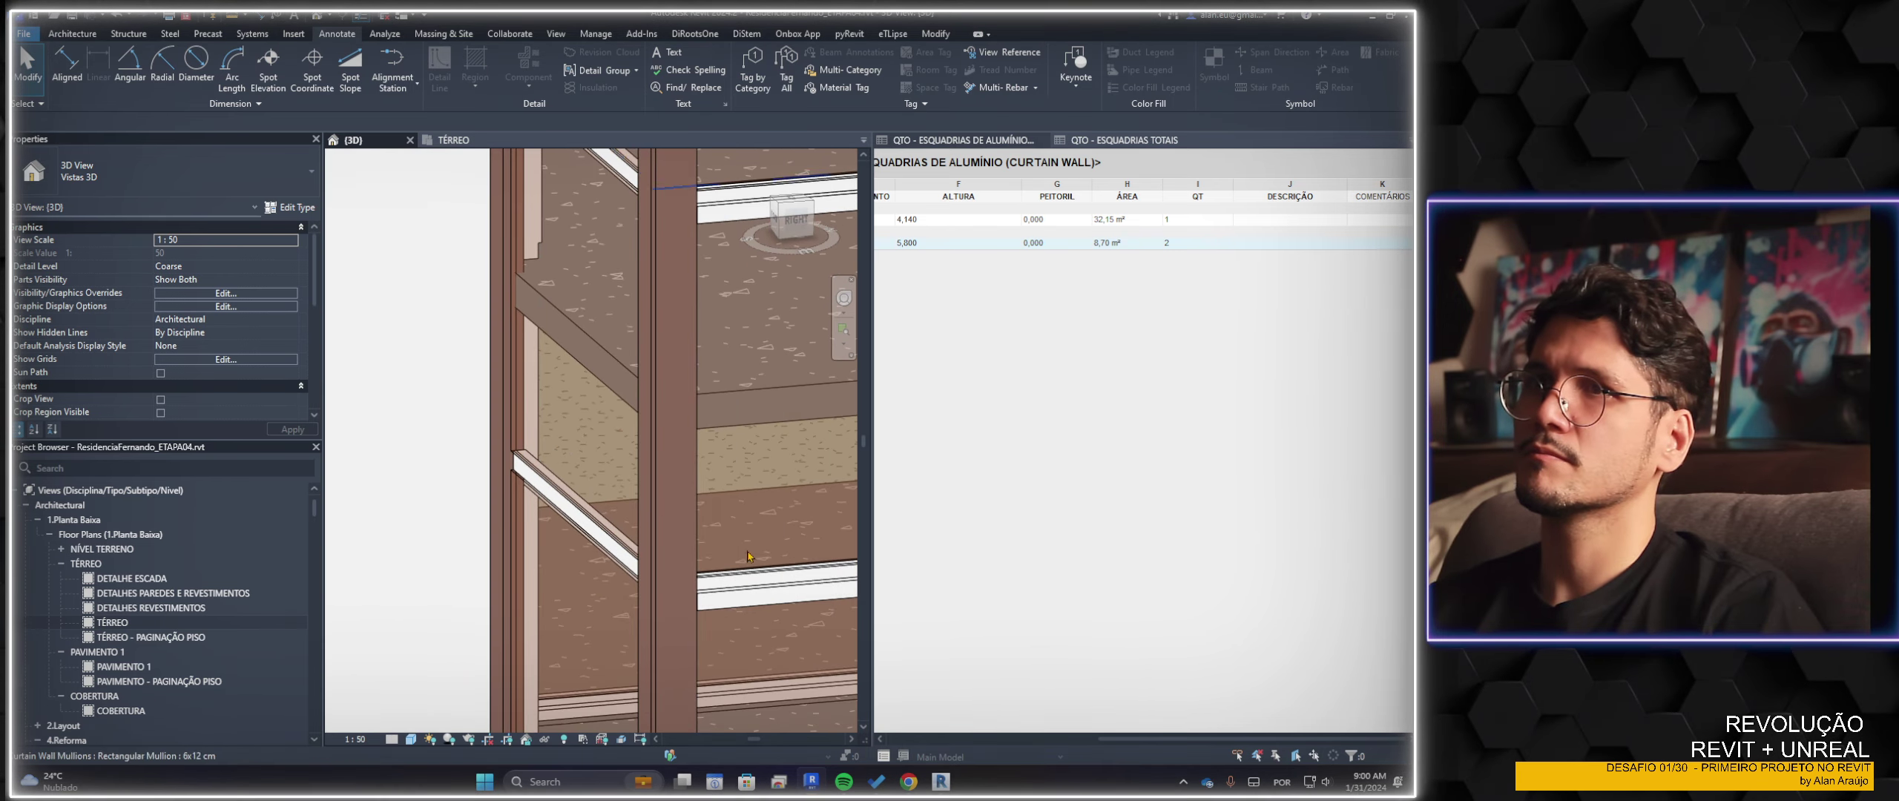
scroll(748, 556, up, 3)
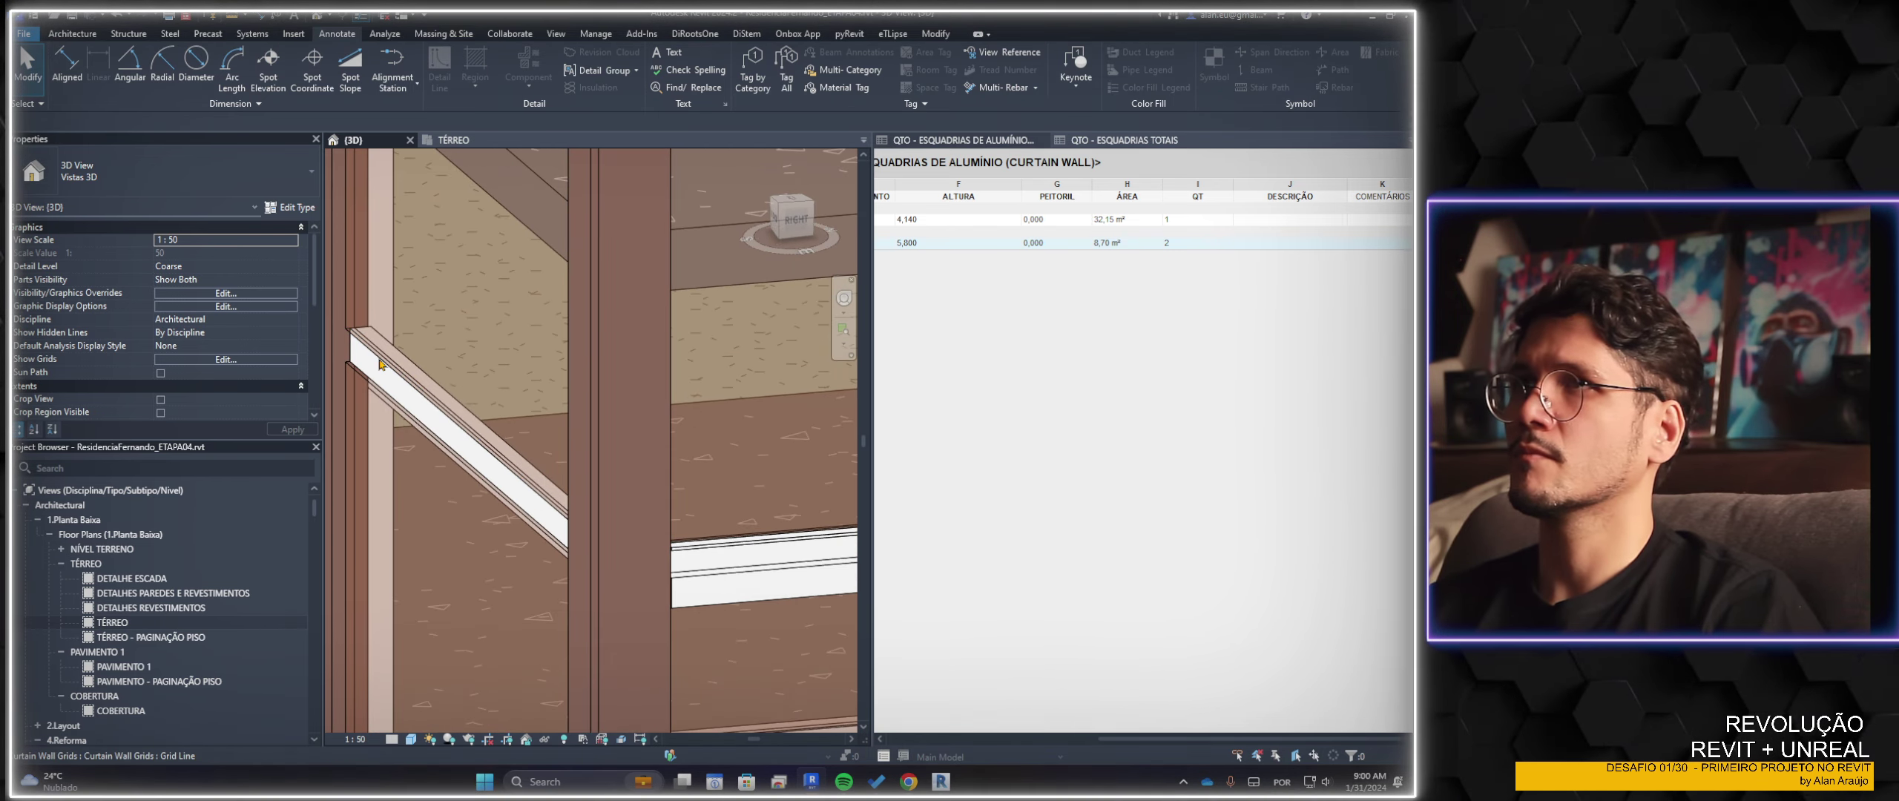
click(404, 337)
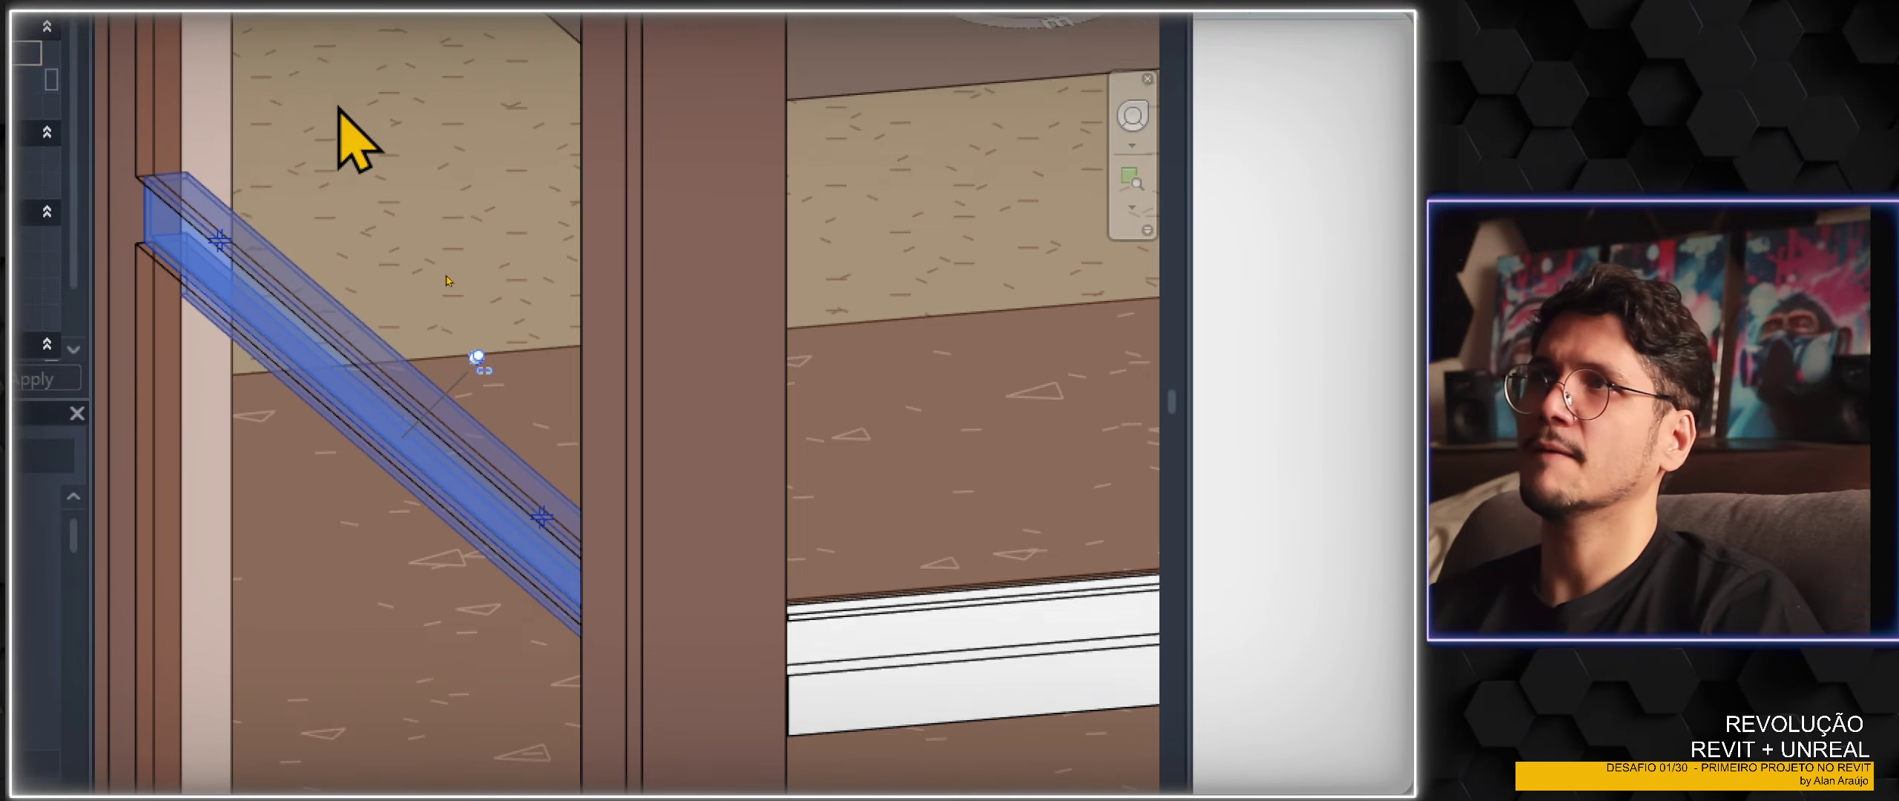
scroll(340, 136, down, 3)
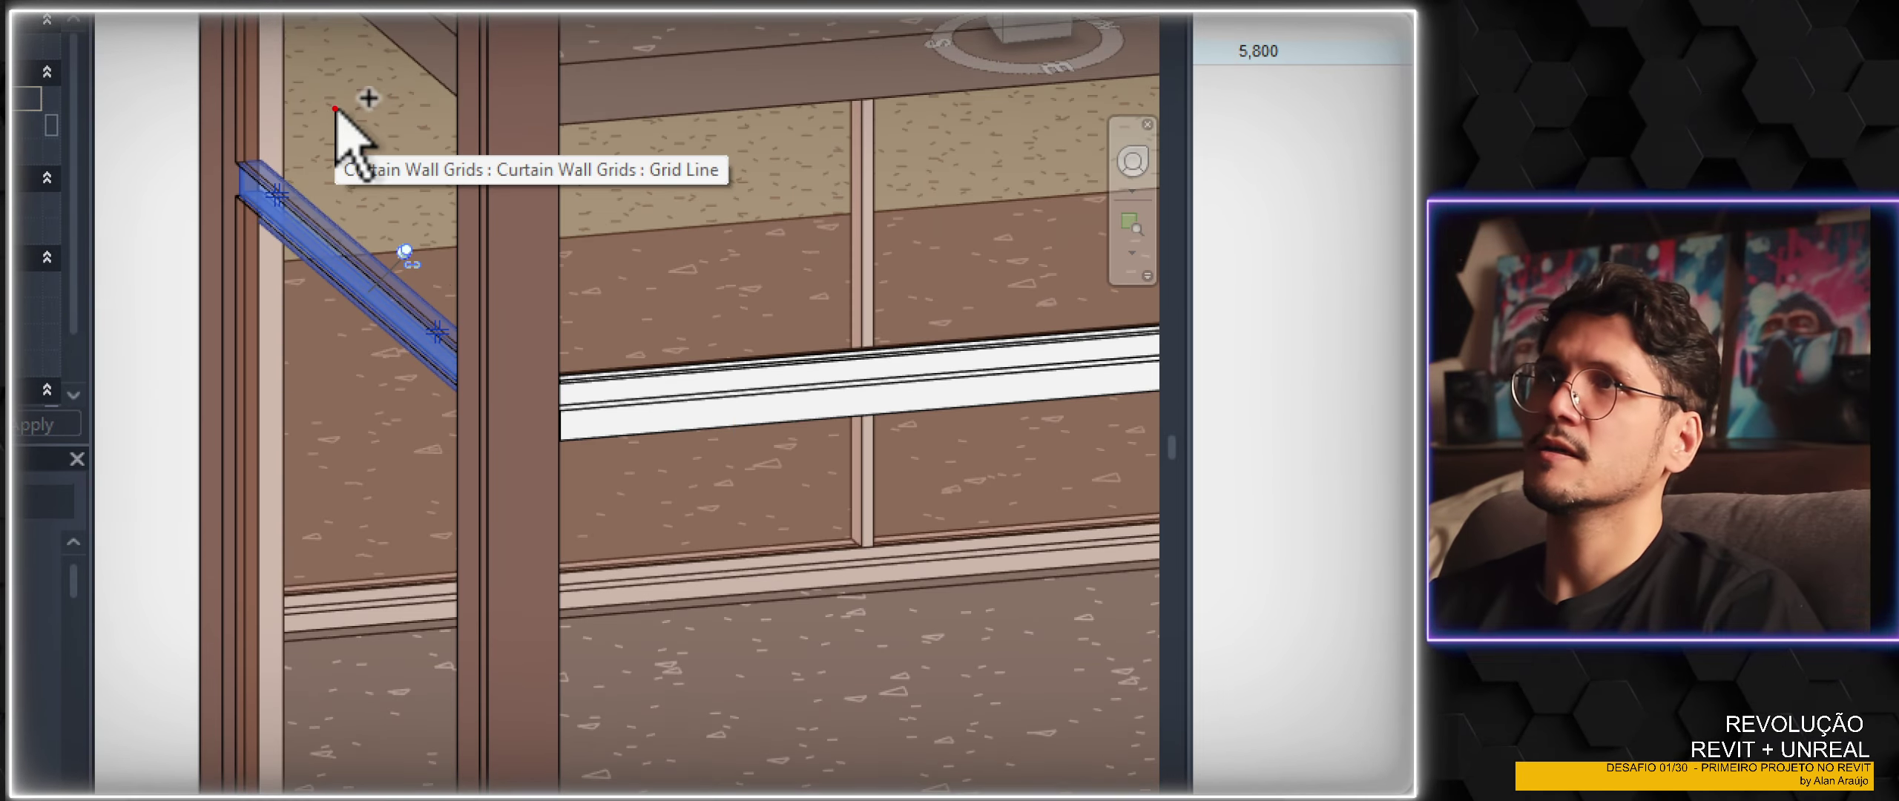
key(Escape)
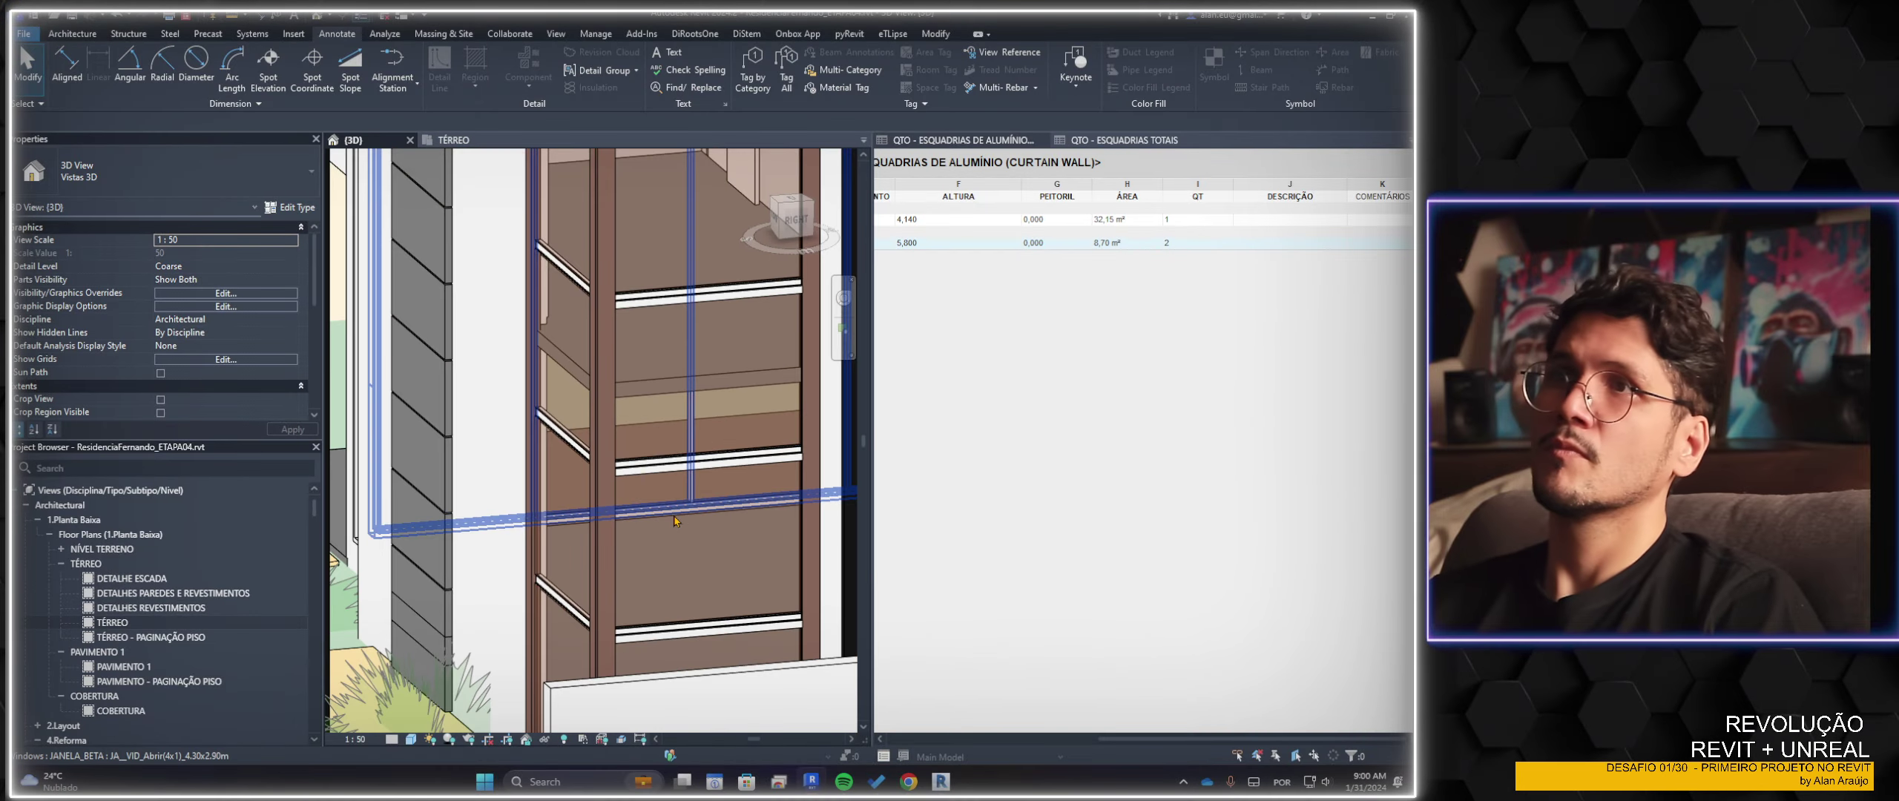
scroll(675, 521, down, 5)
shift+middle_drag(675, 522, 853, 222)
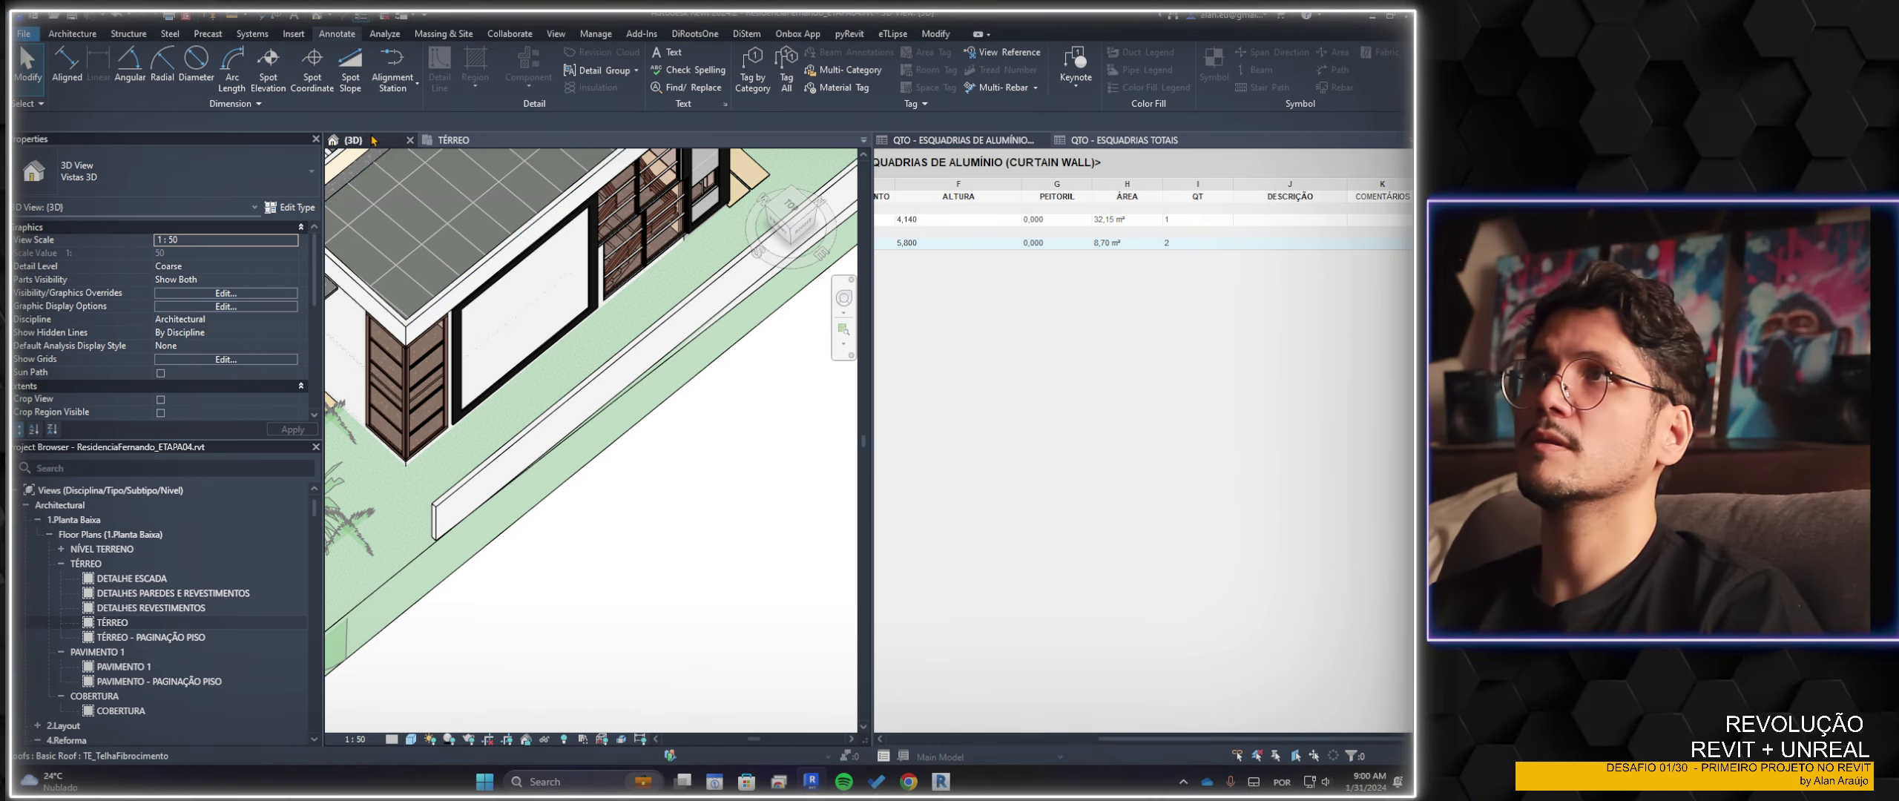
Place a Painel_Alumínio_extrusado_7.5cm curtain wall beside the house
key(t)
key(w)
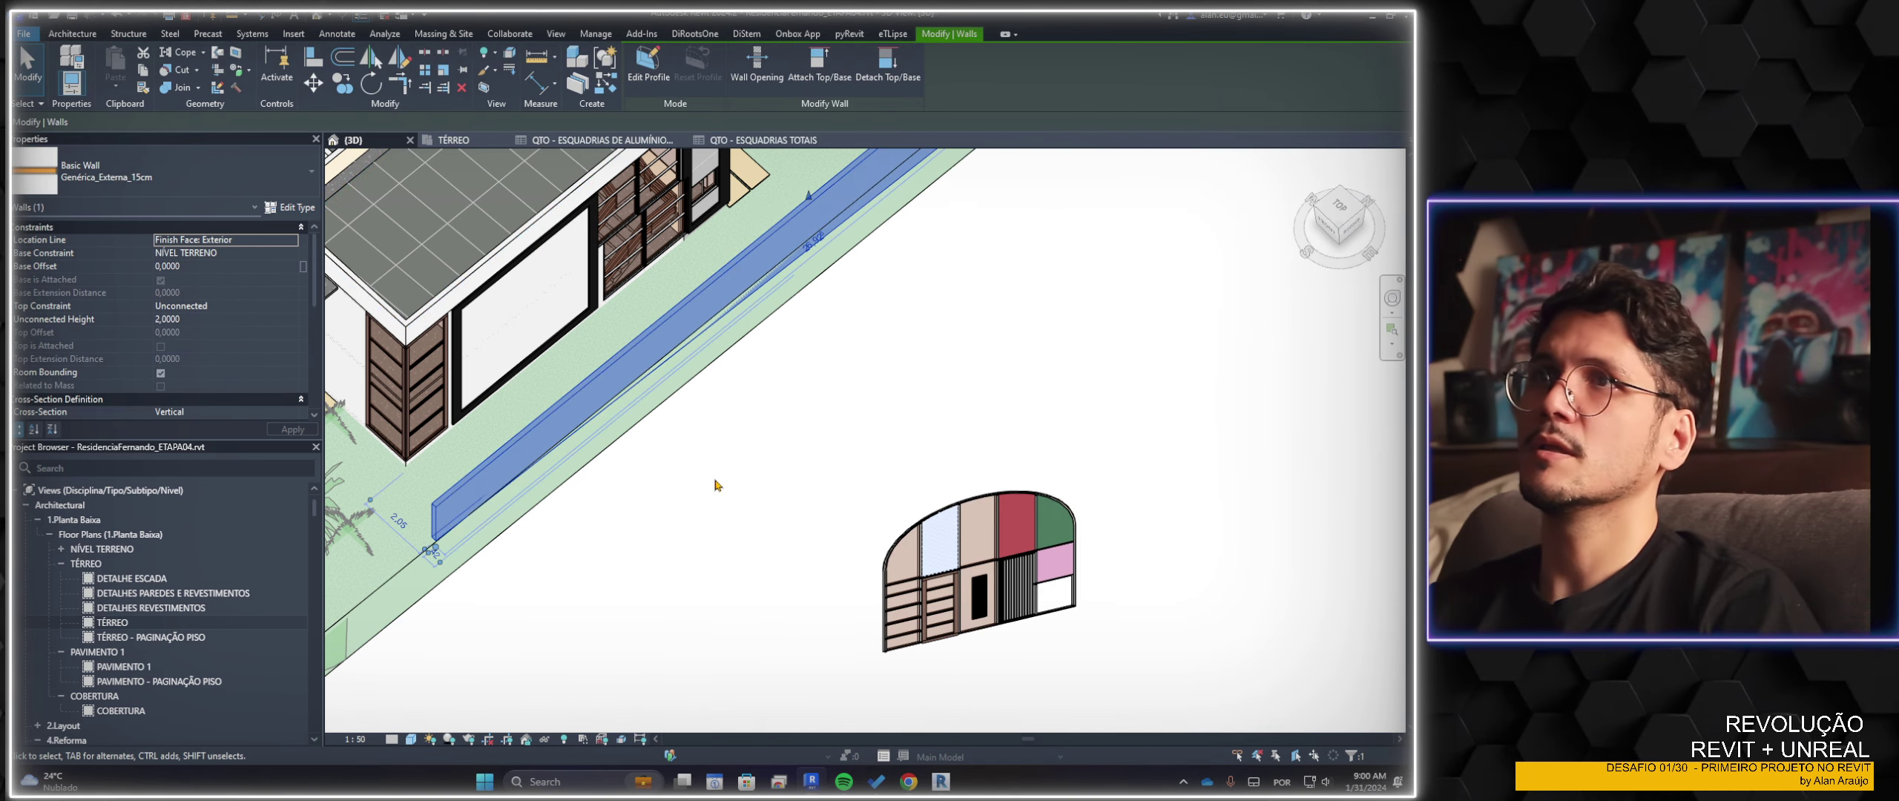
click(72, 34)
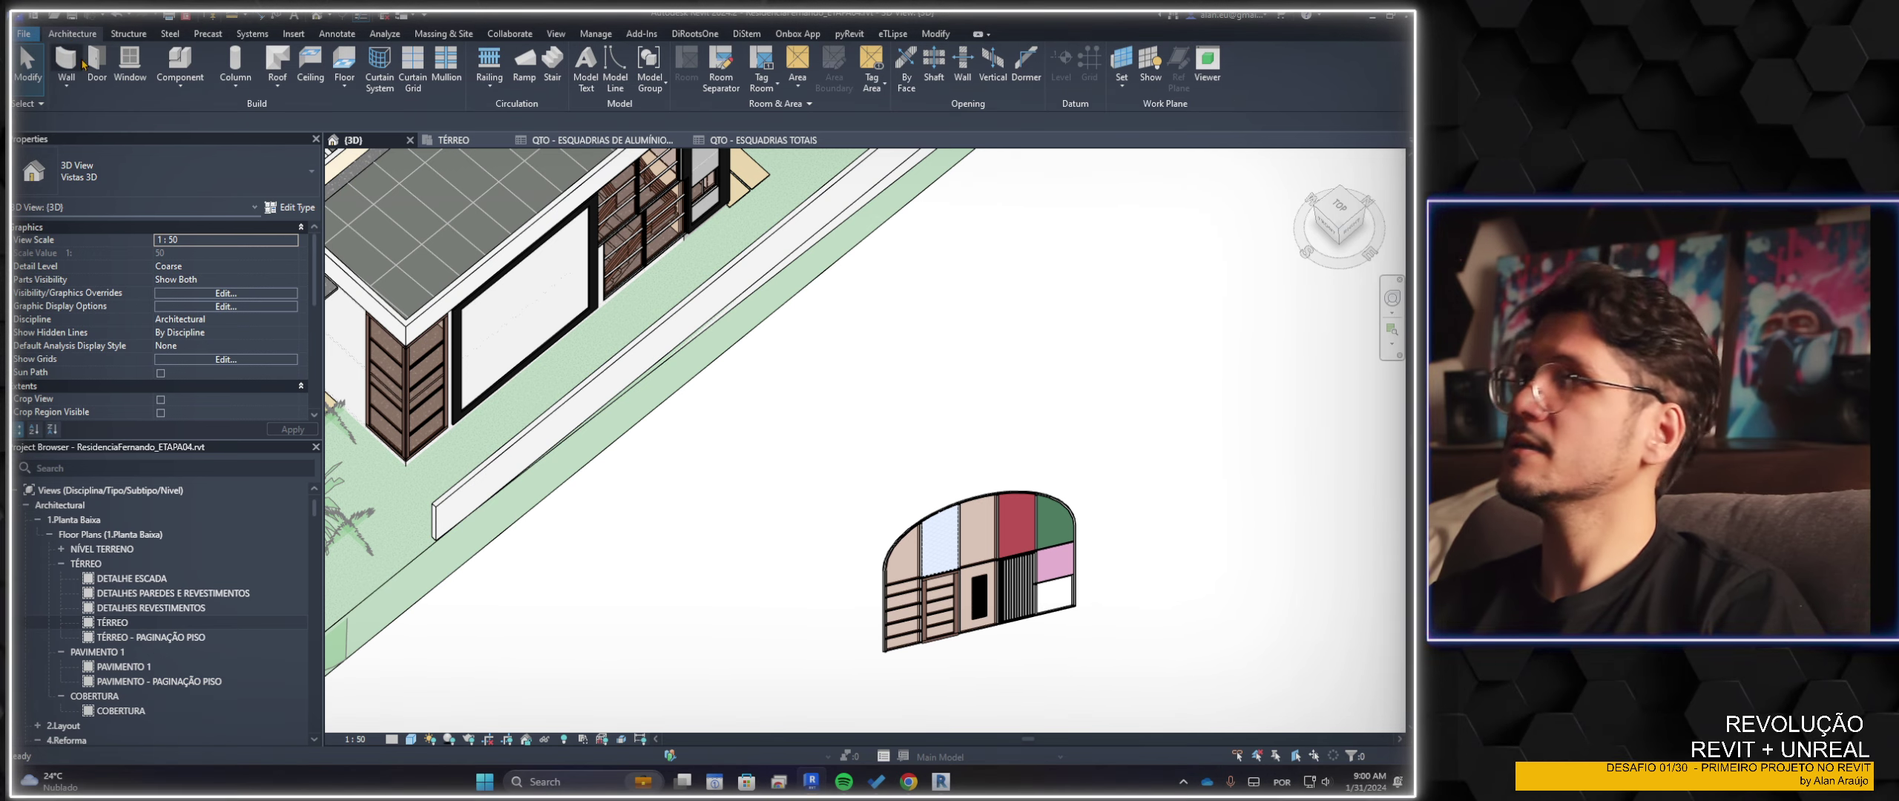
click(68, 66)
click(171, 172)
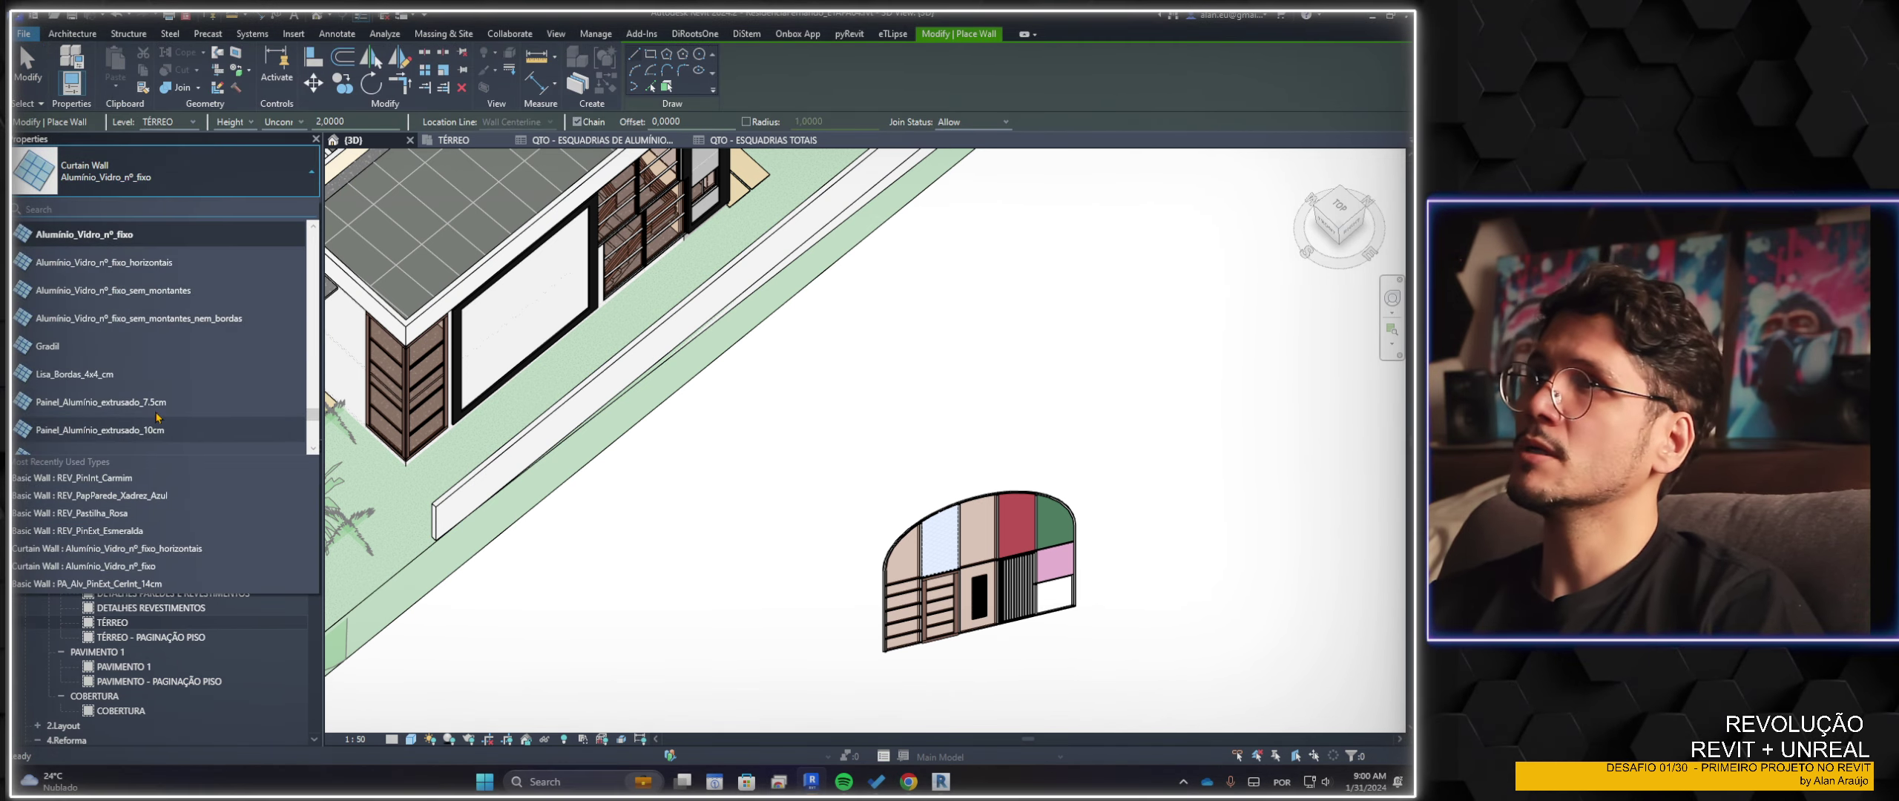
click(148, 404)
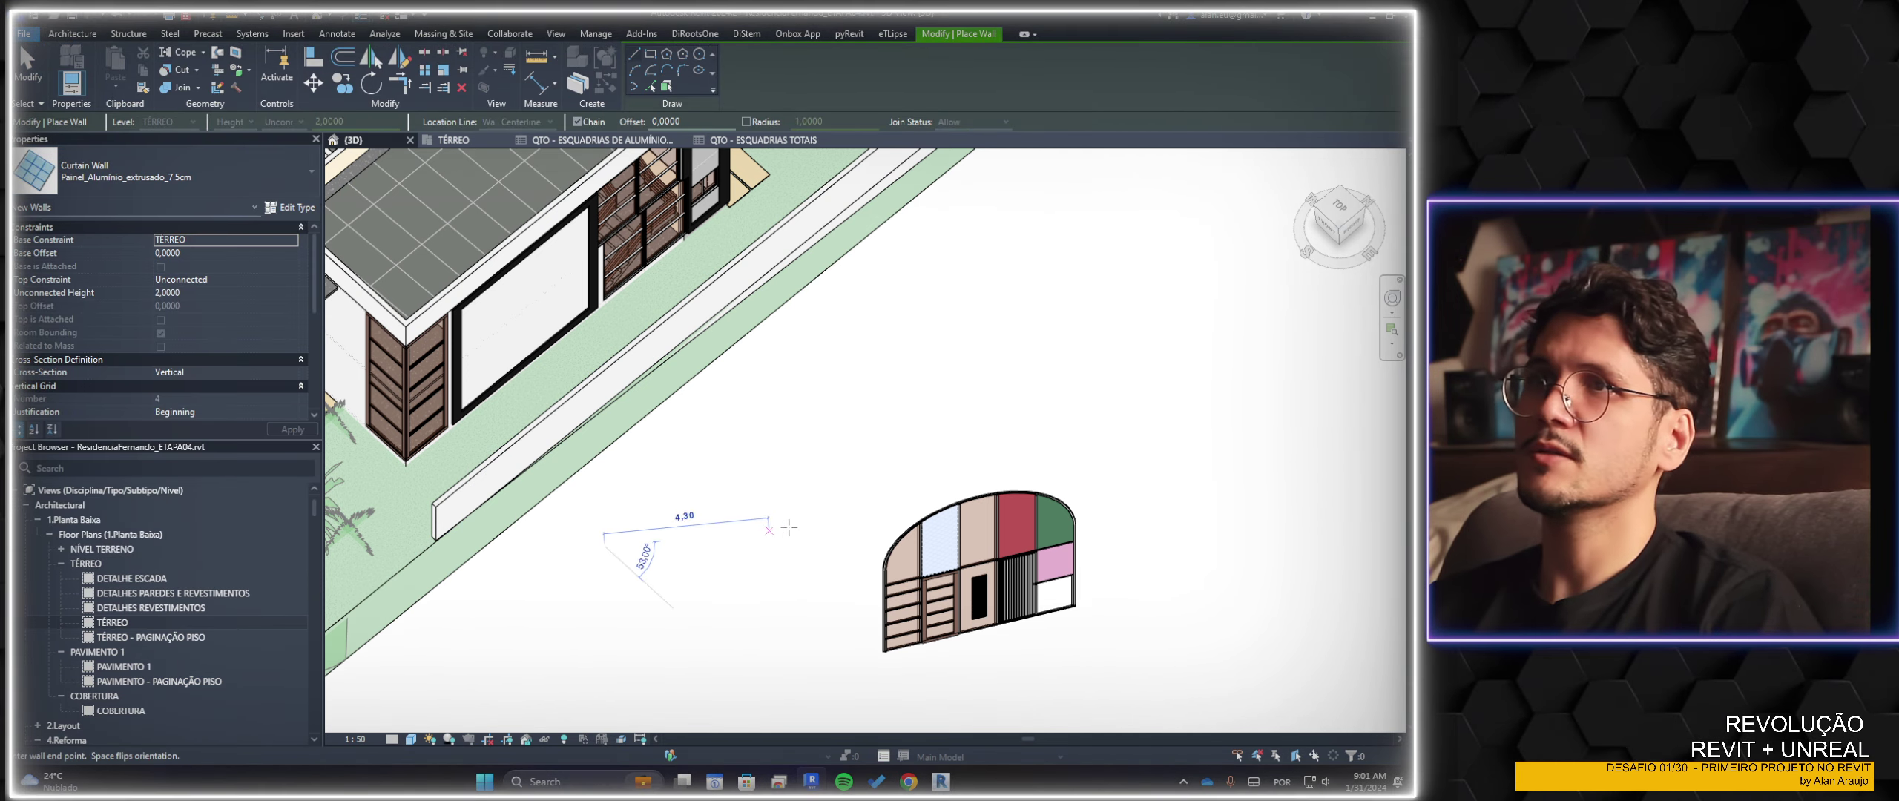
click(789, 526)
key(Escape)
key(Escape)
Select the new test wall and an edge mullion to inspect its vertical slats
scroll(593, 541, up, 5)
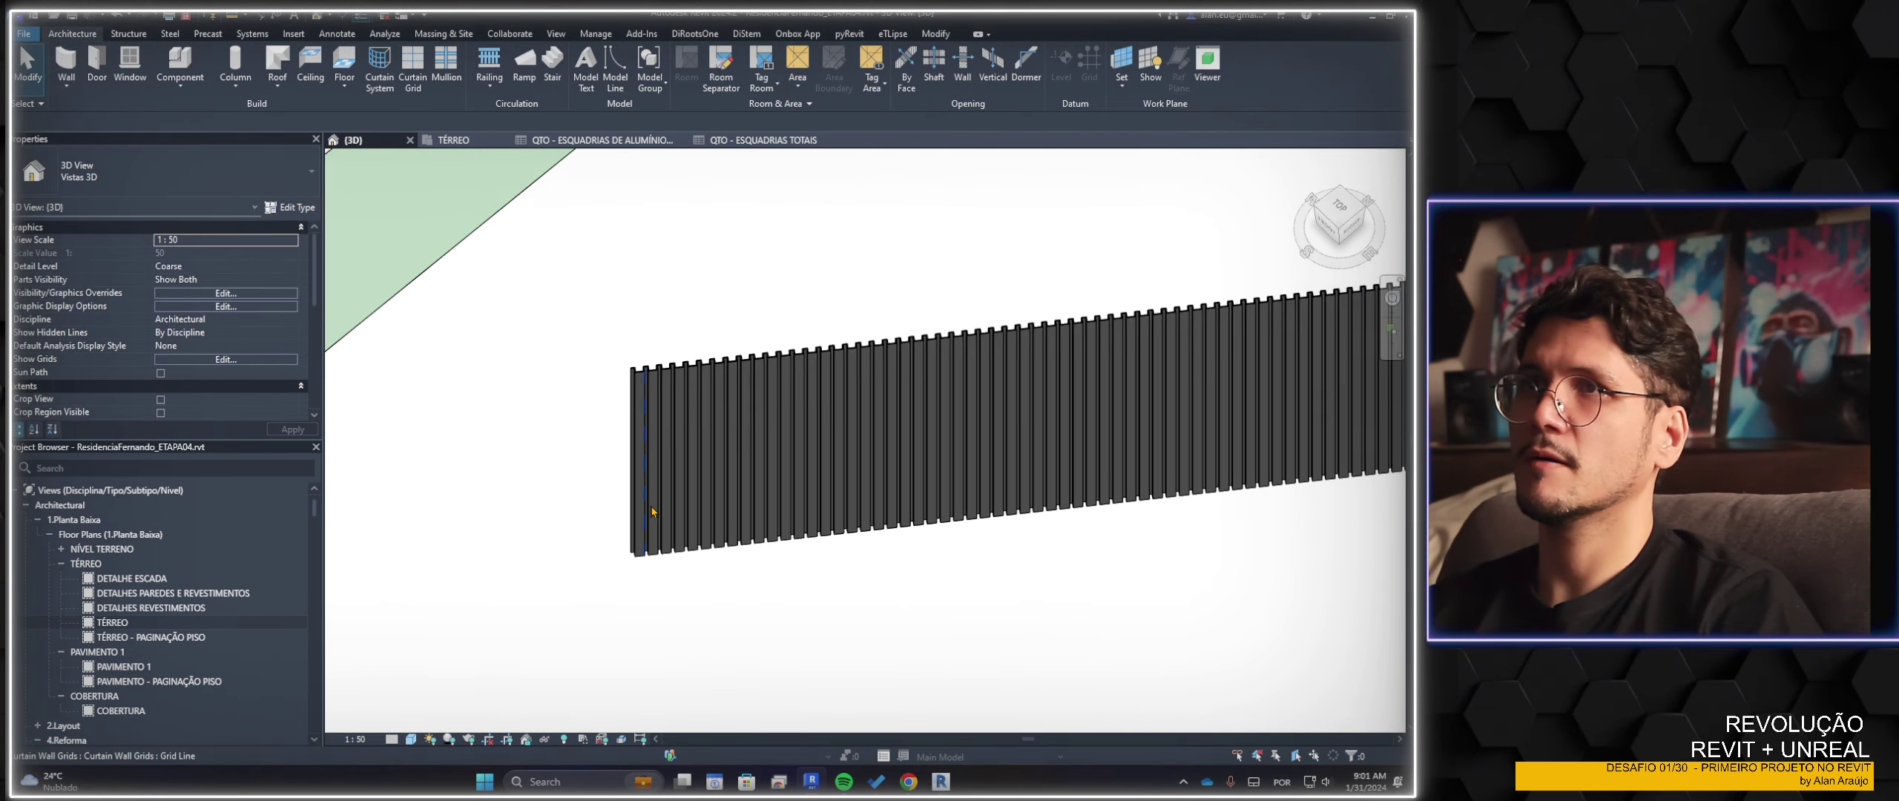
click(652, 512)
mouse_move(652, 512)
shift+middle_down()
mouse_move(499, 523)
mouse_move(675, 535)
shift+middle_up()
click(636, 405)
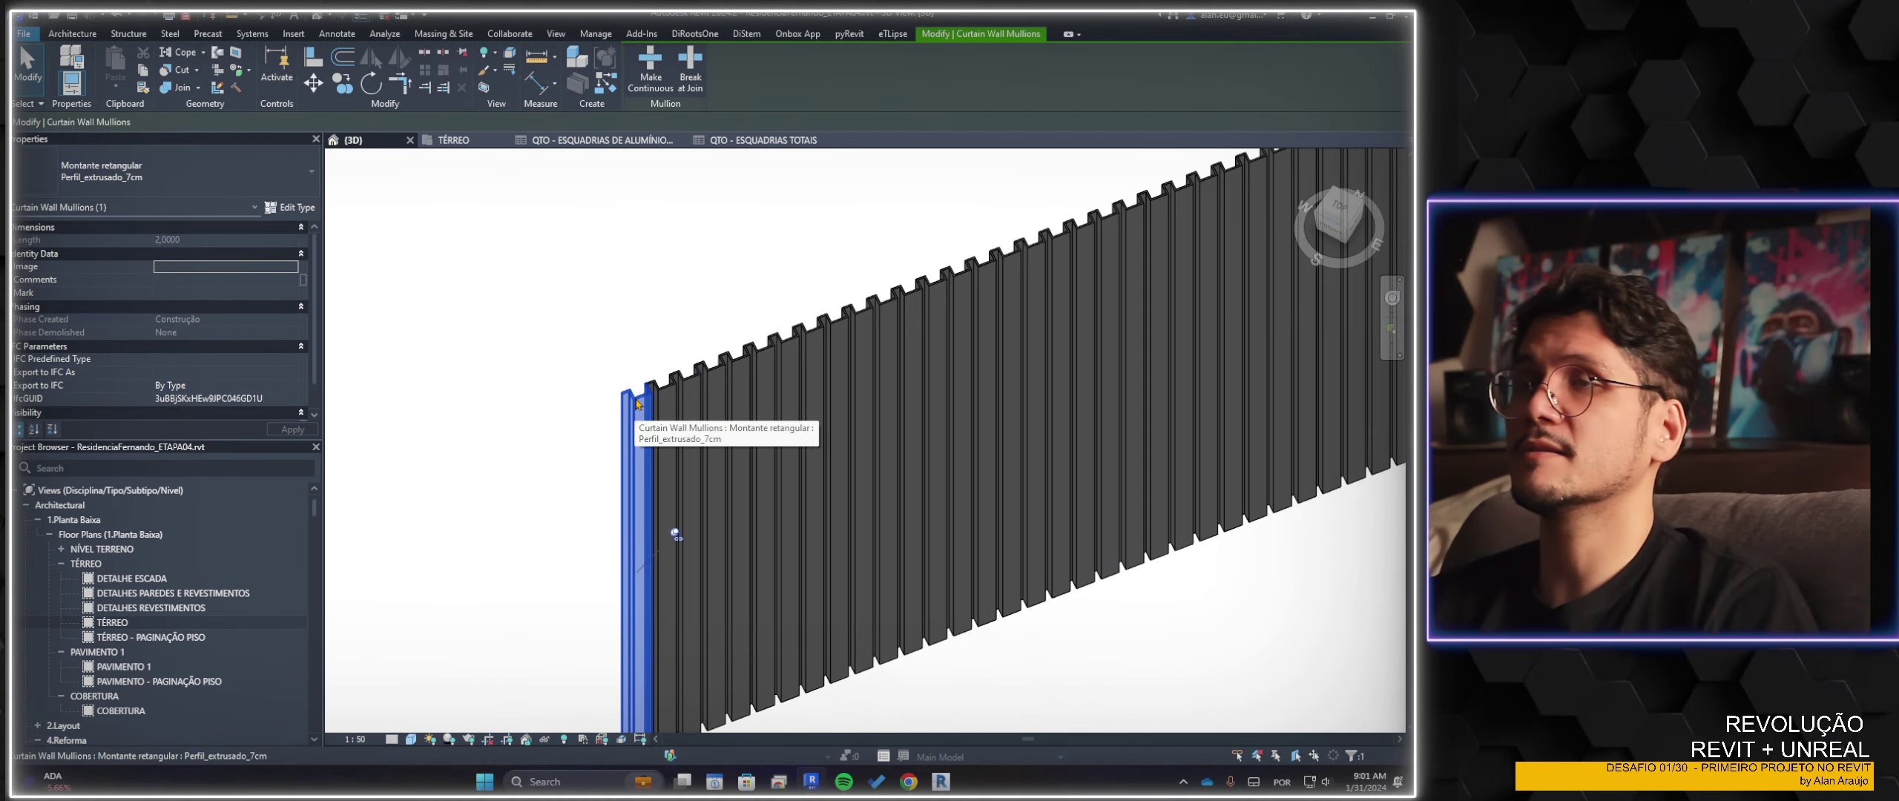
mouse_move(636, 405)
shift+middle_down()
mouse_move(654, 348)
mouse_move(649, 445)
shift+middle_up()
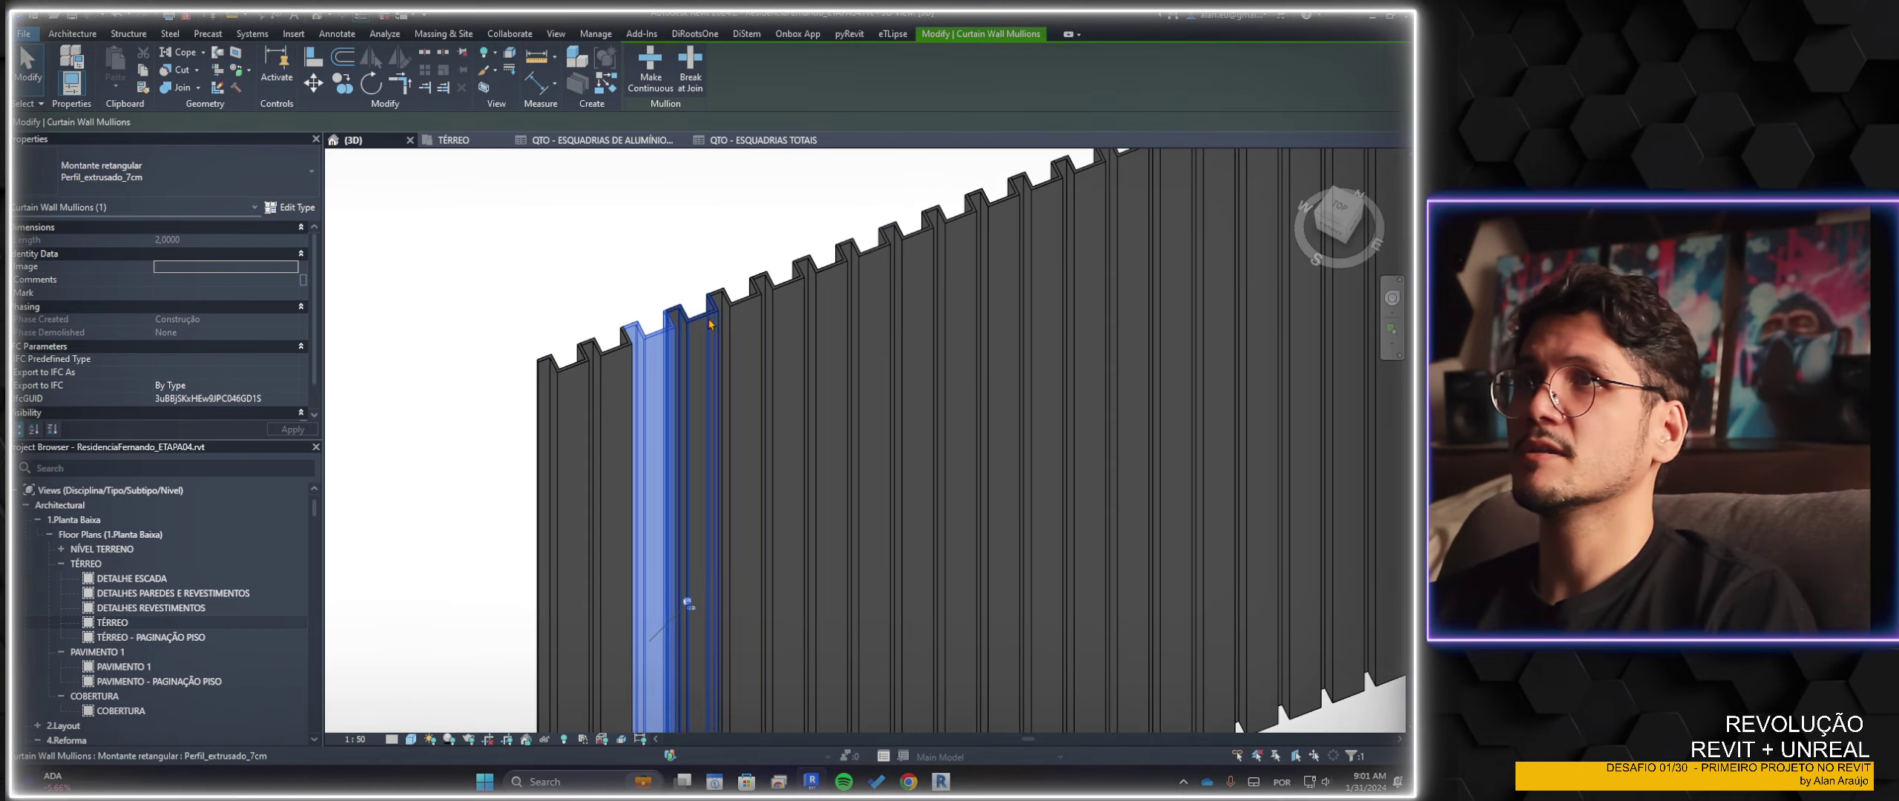
scroll(653, 445, down, 5)
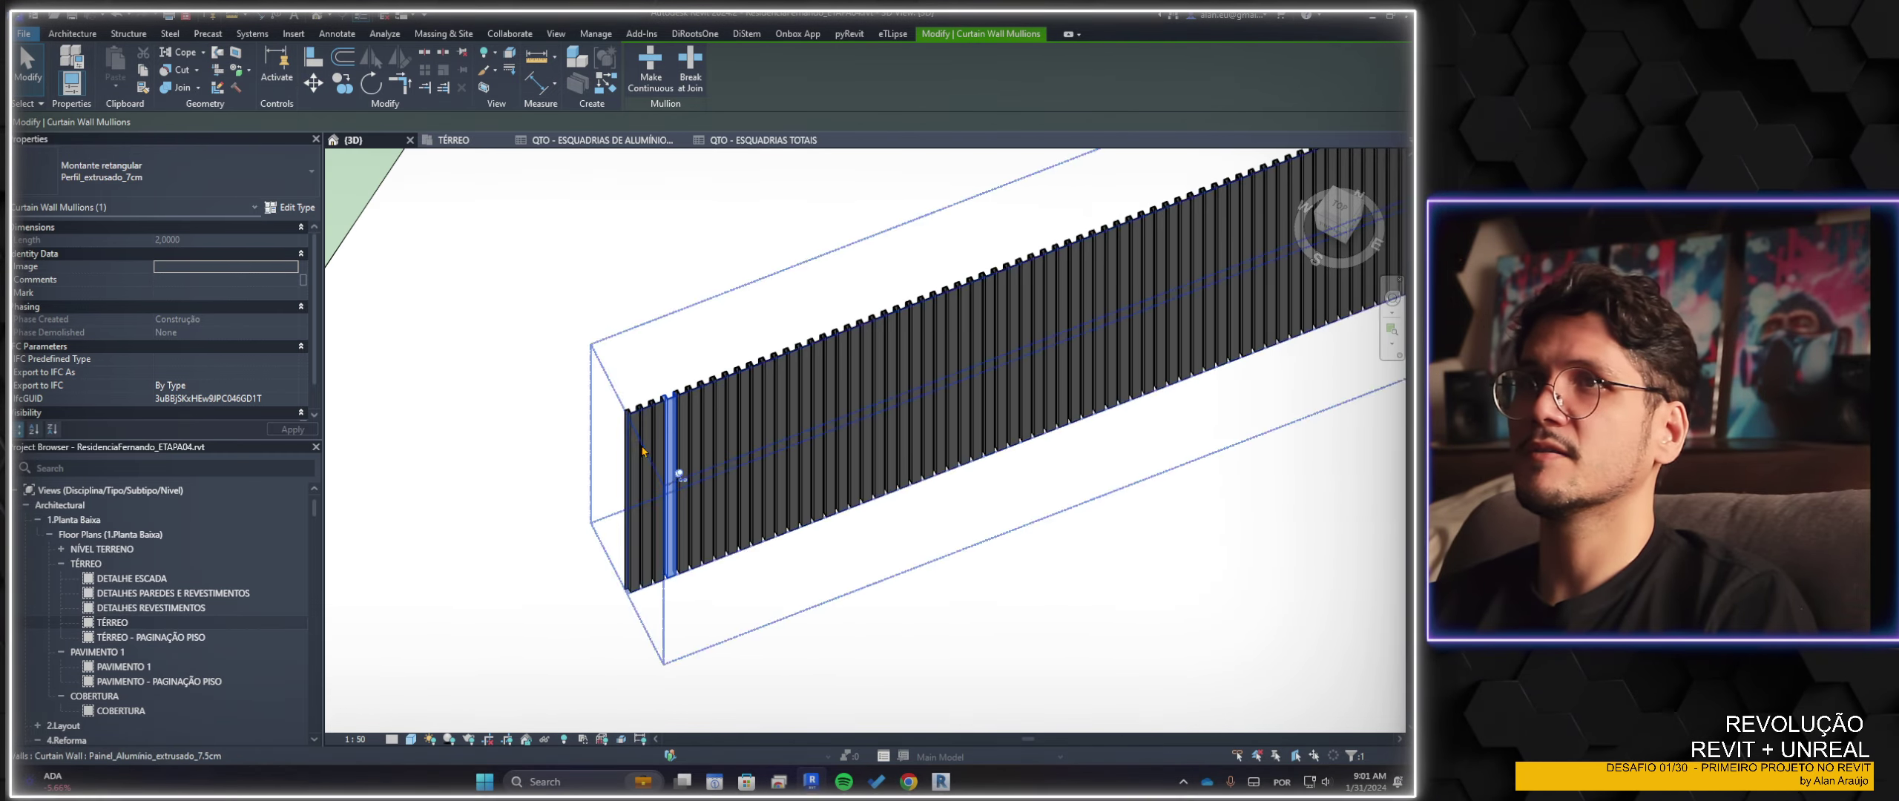
click(650, 626)
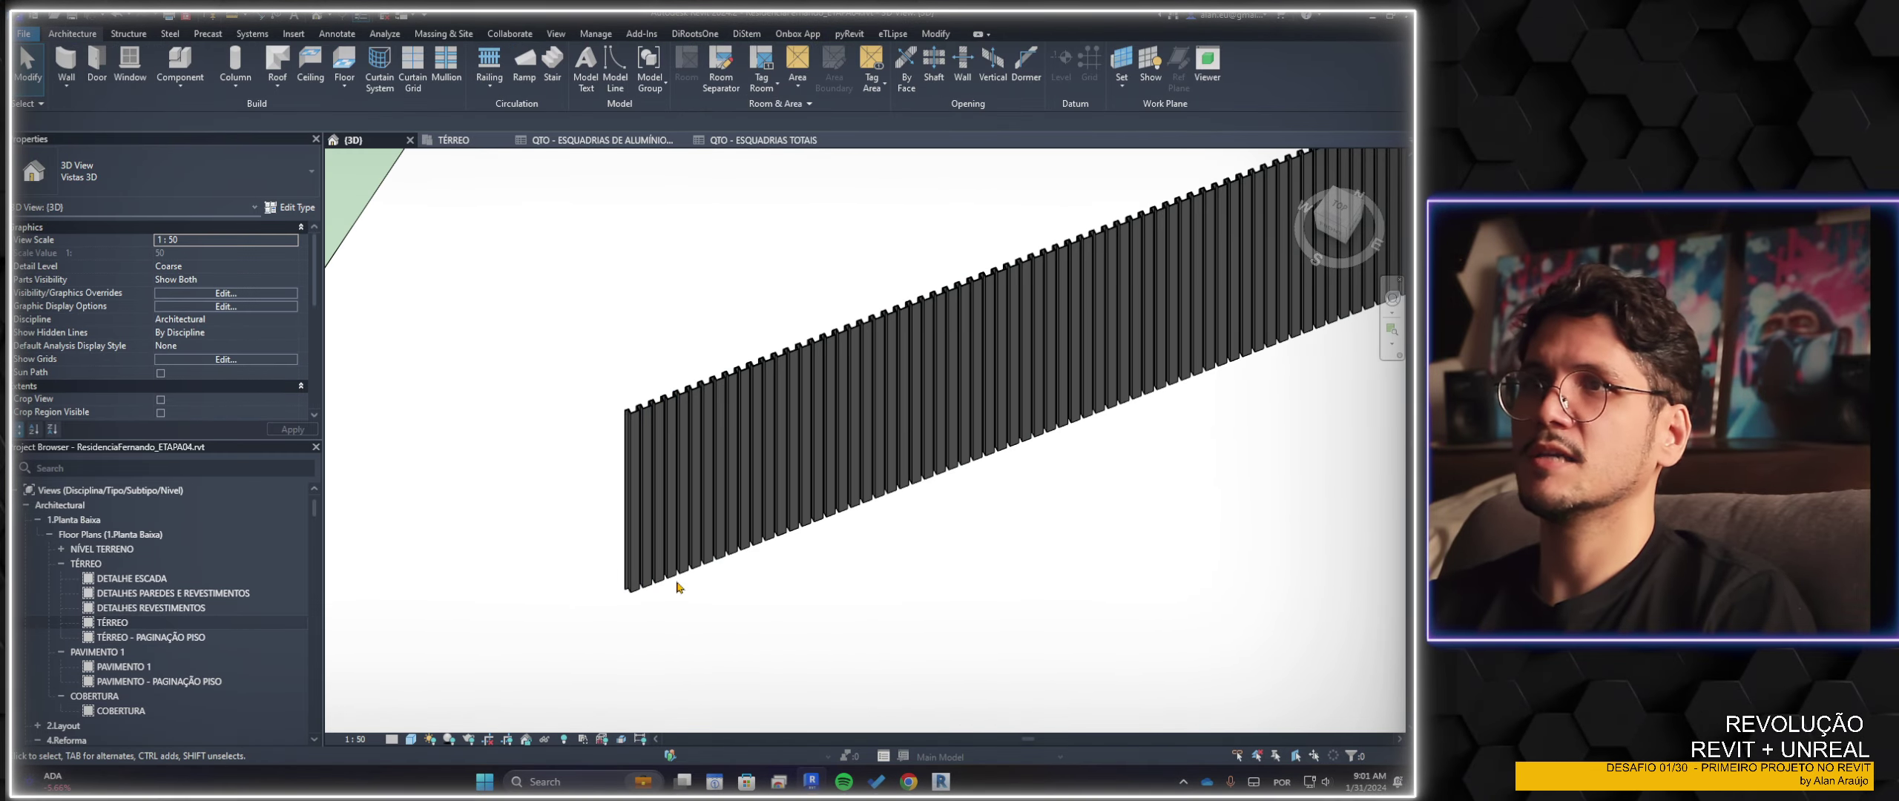
click(637, 597)
click(294, 208)
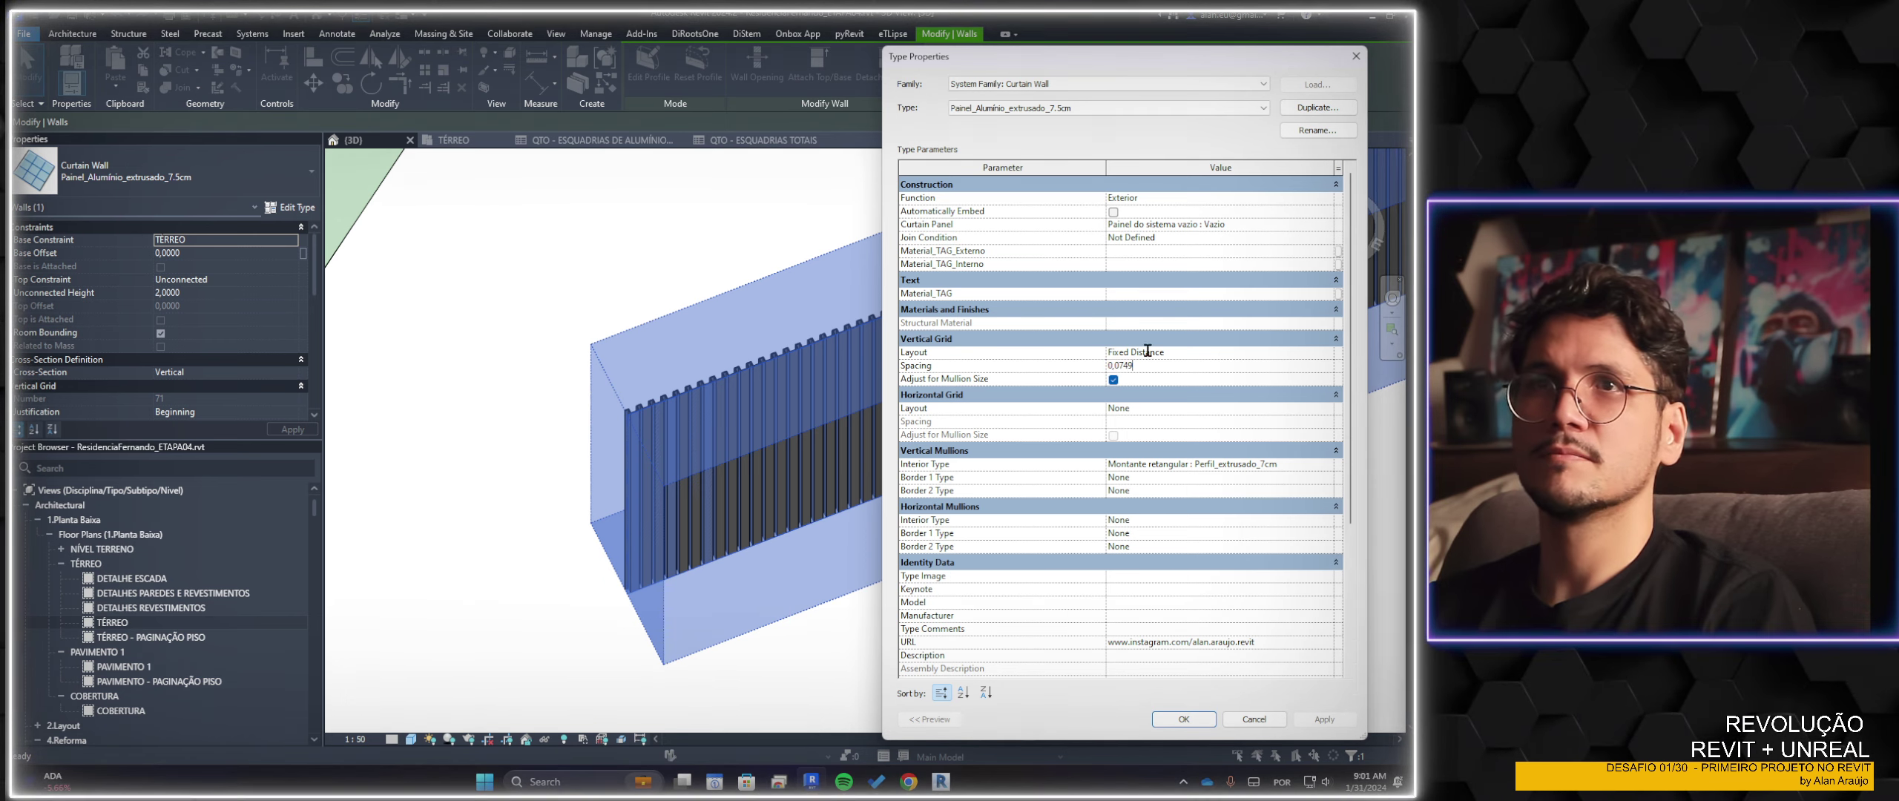
click(1301, 466)
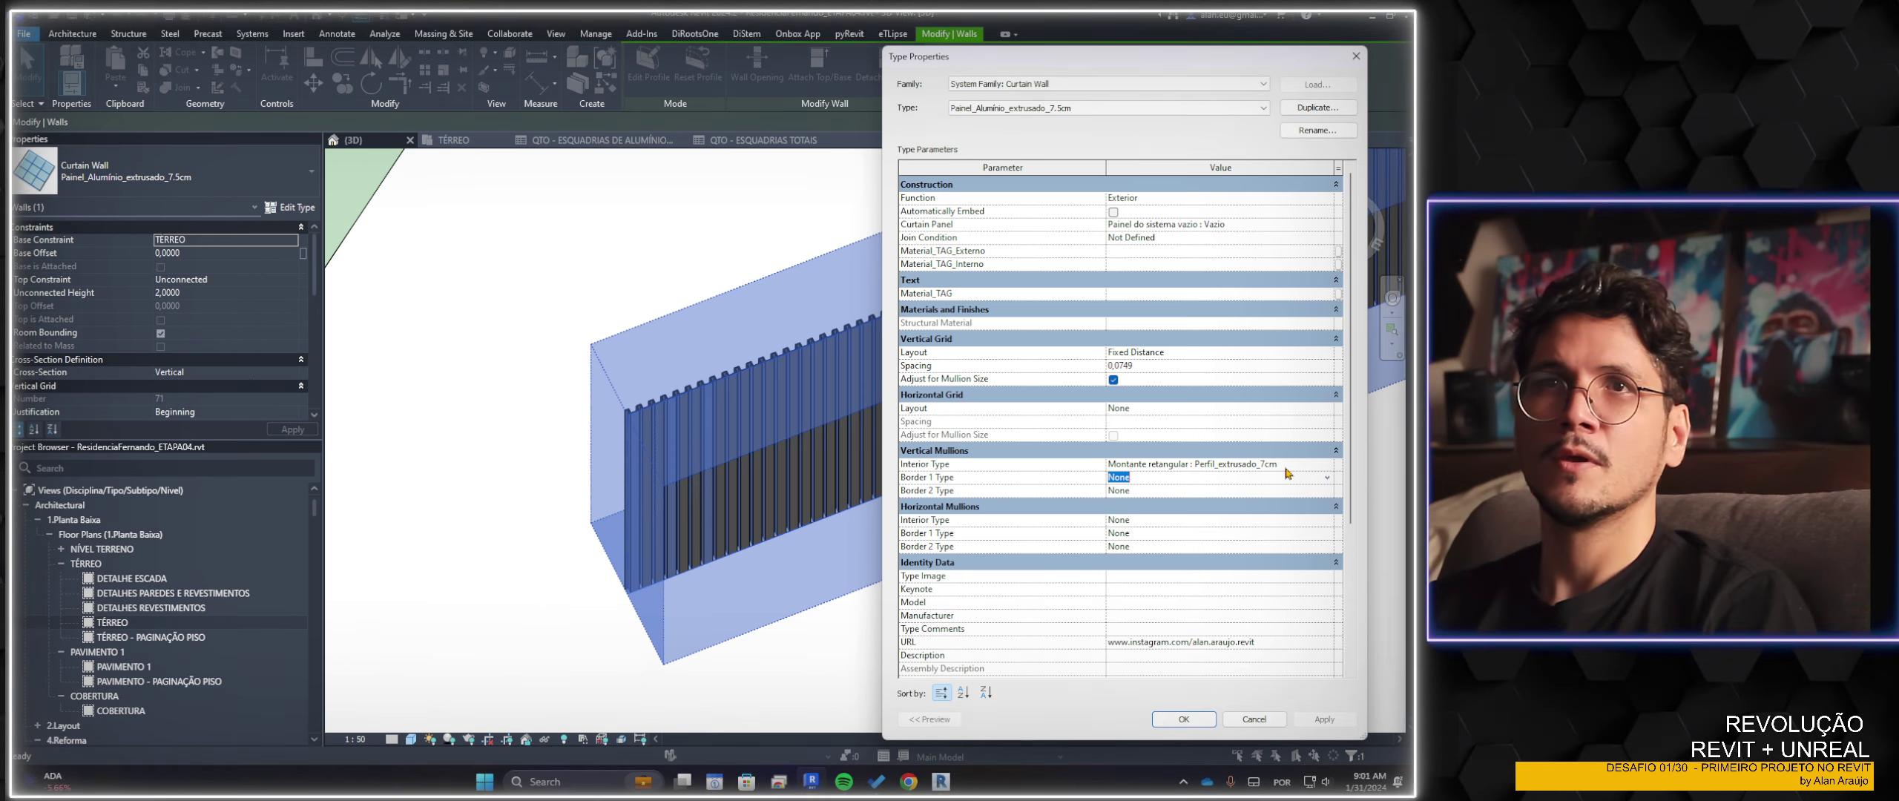
click(1328, 466)
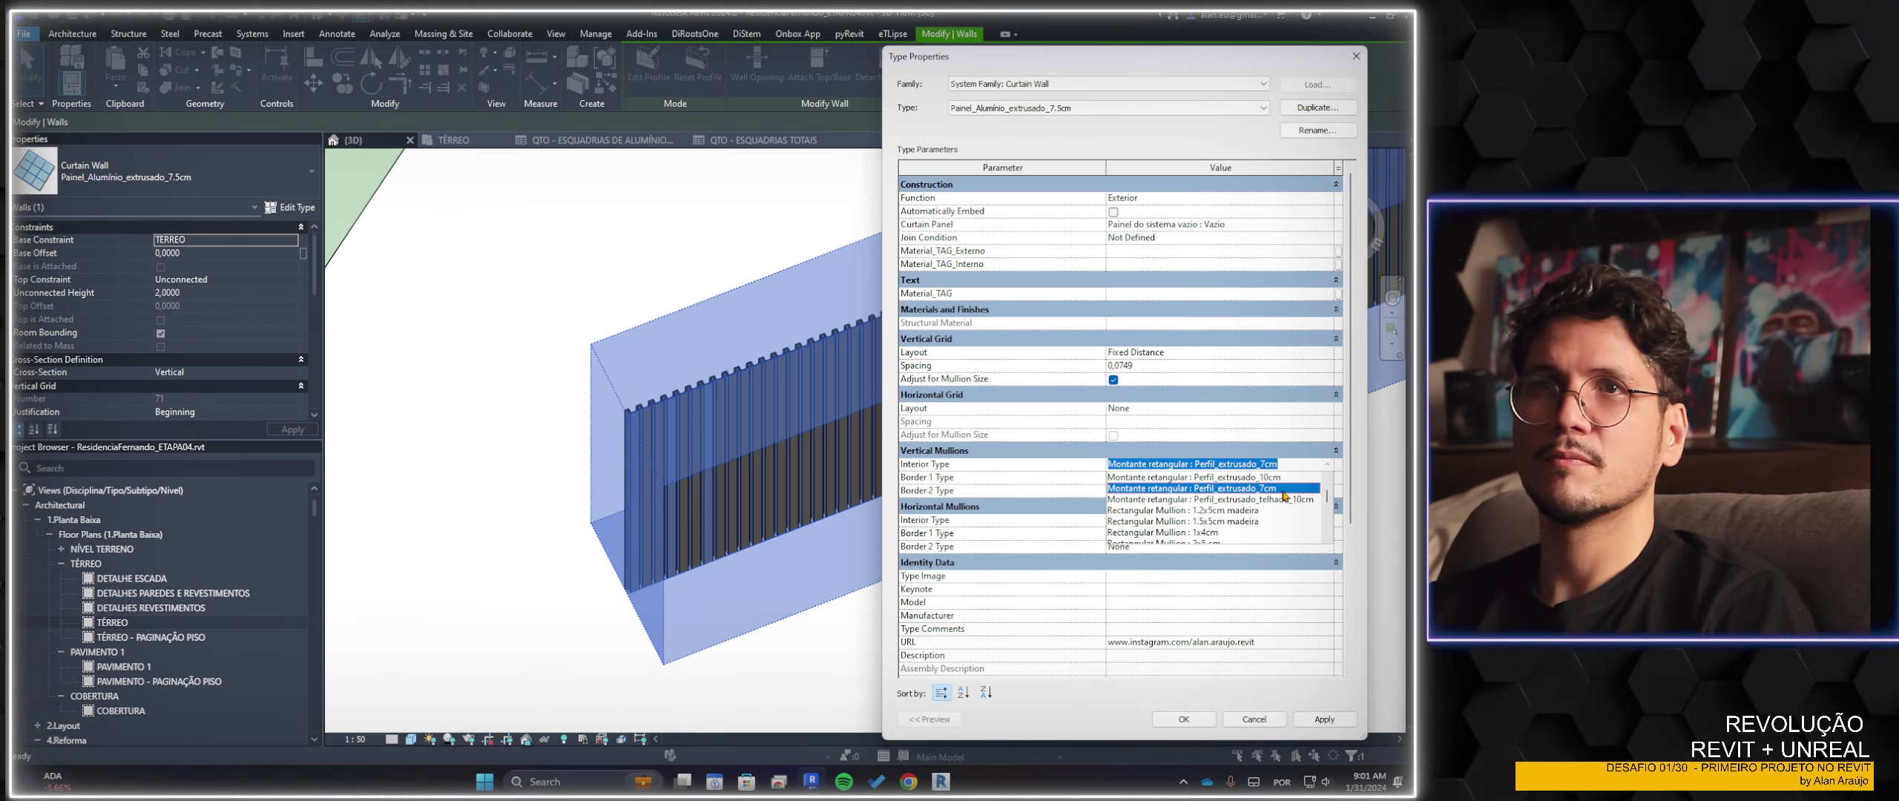
scroll(1284, 496, down, 5)
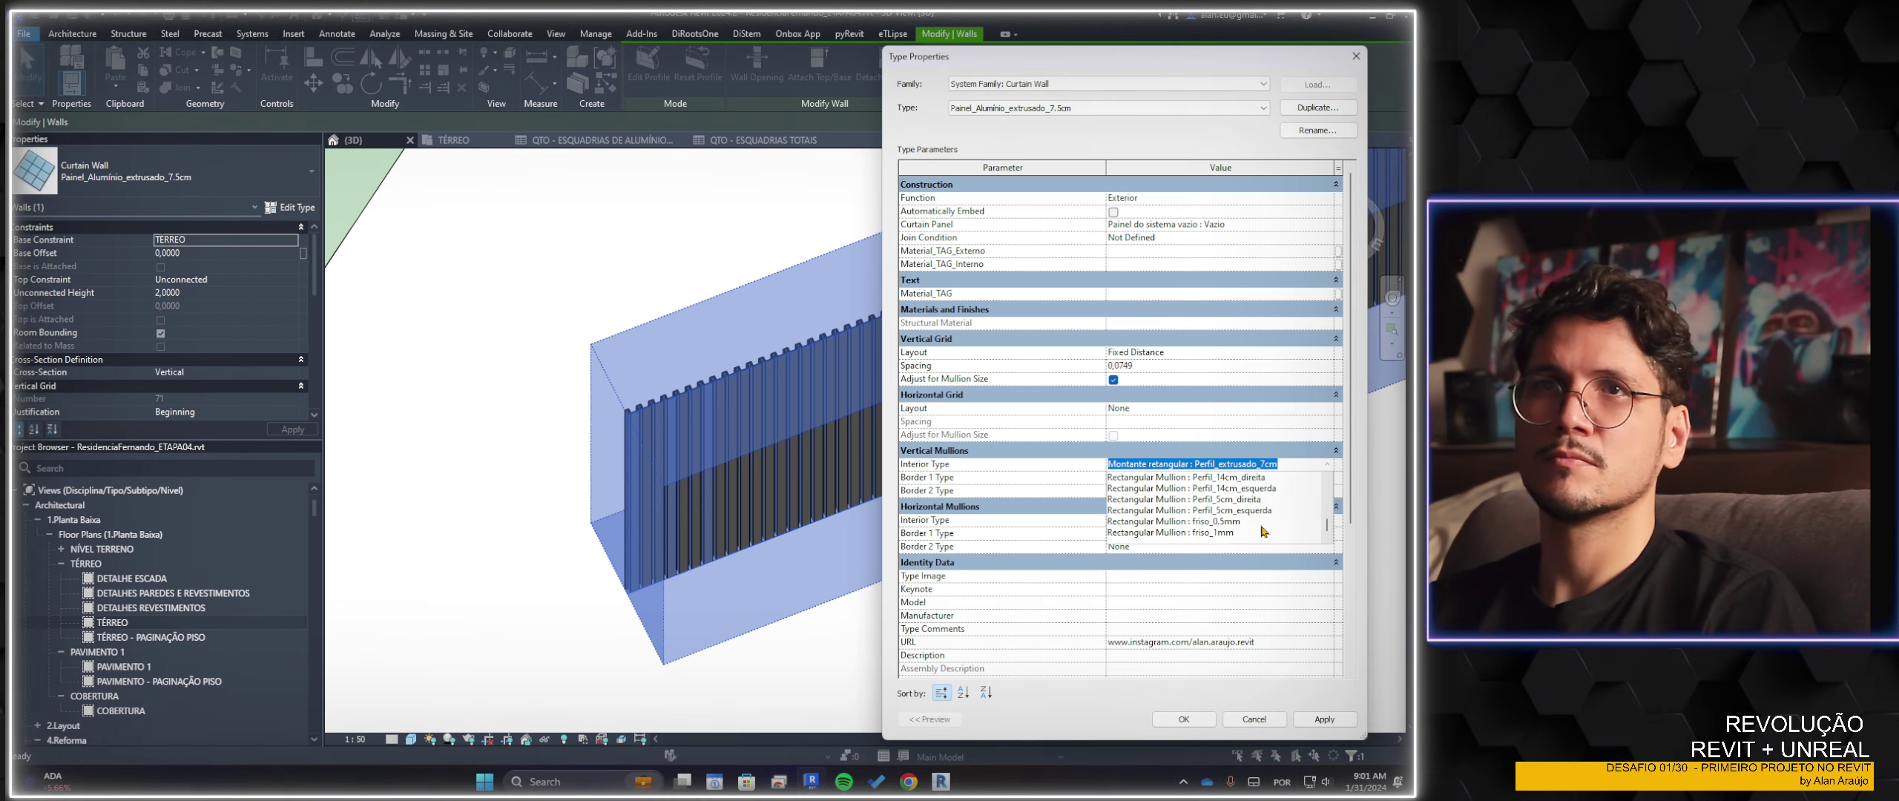
scroll(1264, 531, up, 2)
key(Escape)
key(Escape)
scroll(818, 666, down, 2)
scroll(894, 619, down, 2)
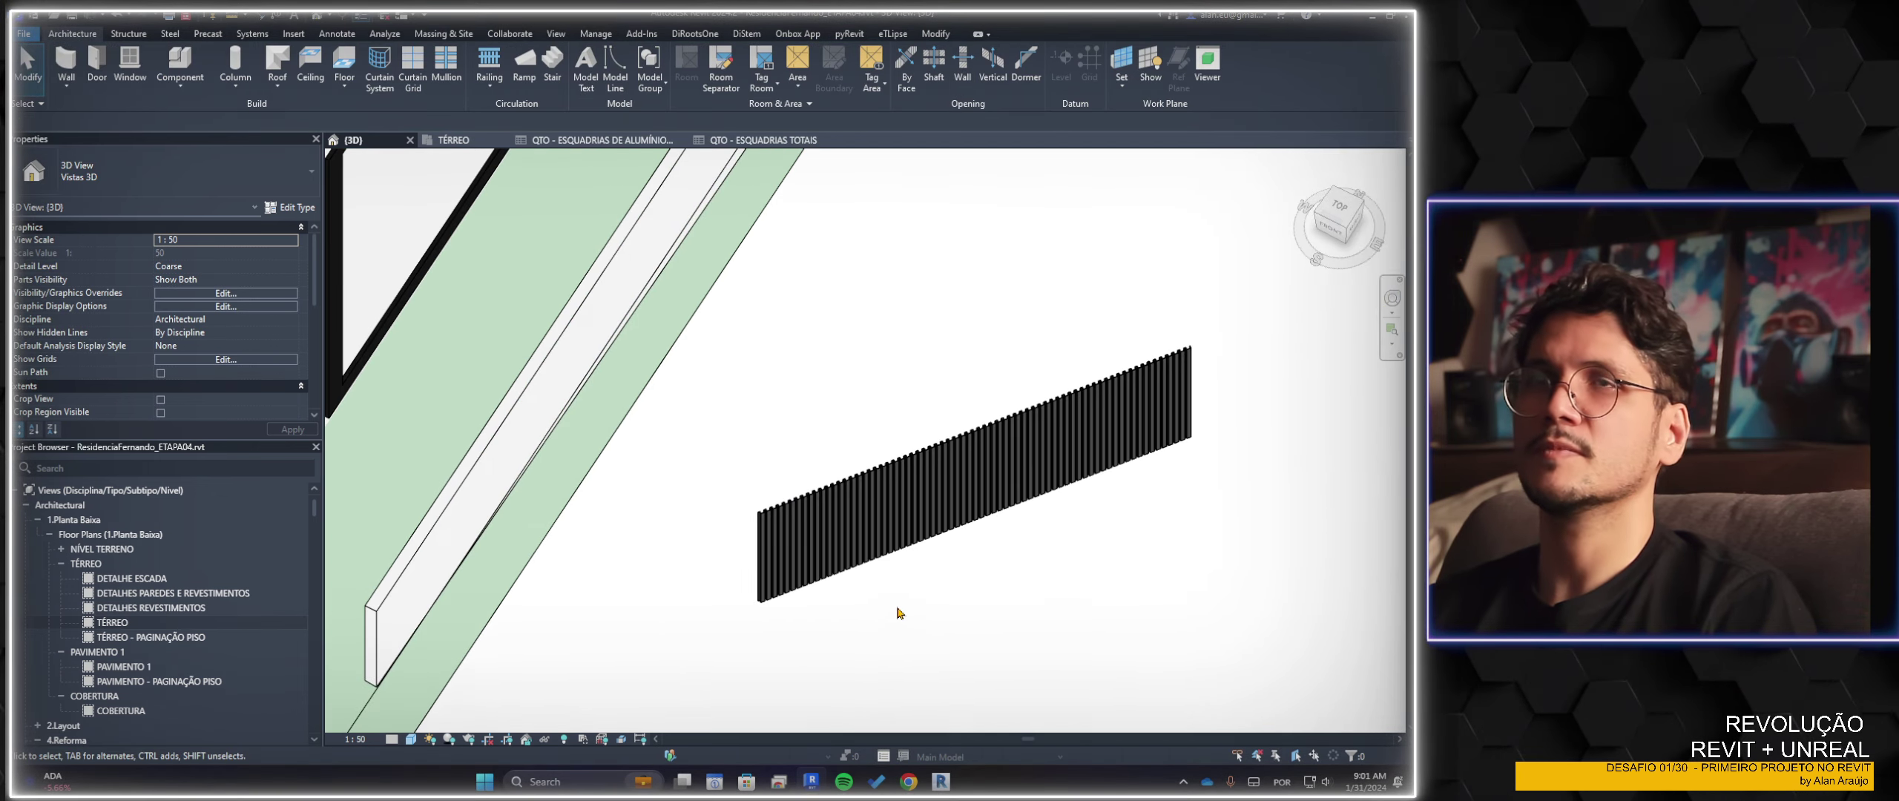
scroll(559, 559, down, 2)
scroll(629, 542, down, 3)
Delete the slatted test curtain wall and open the TÉRREO floor plan
mouse_move(818, 354)
mouse_down()
mouse_move(607, 596)
mouse_move(763, 585)
mouse_up()
key(Delete)
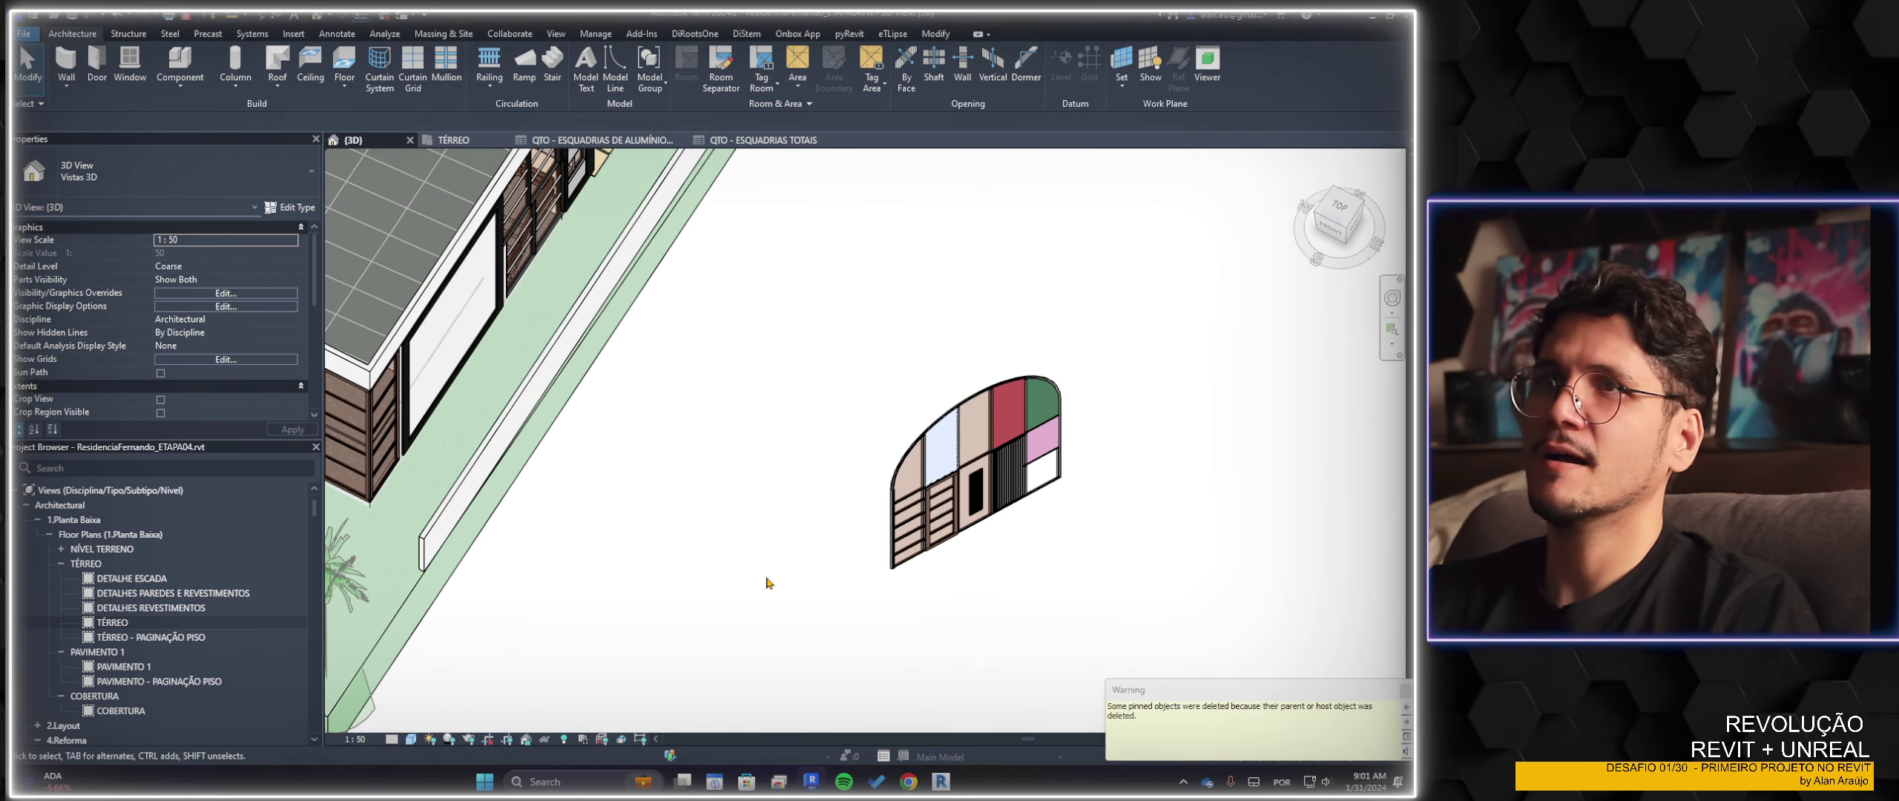
double_click(110, 627)
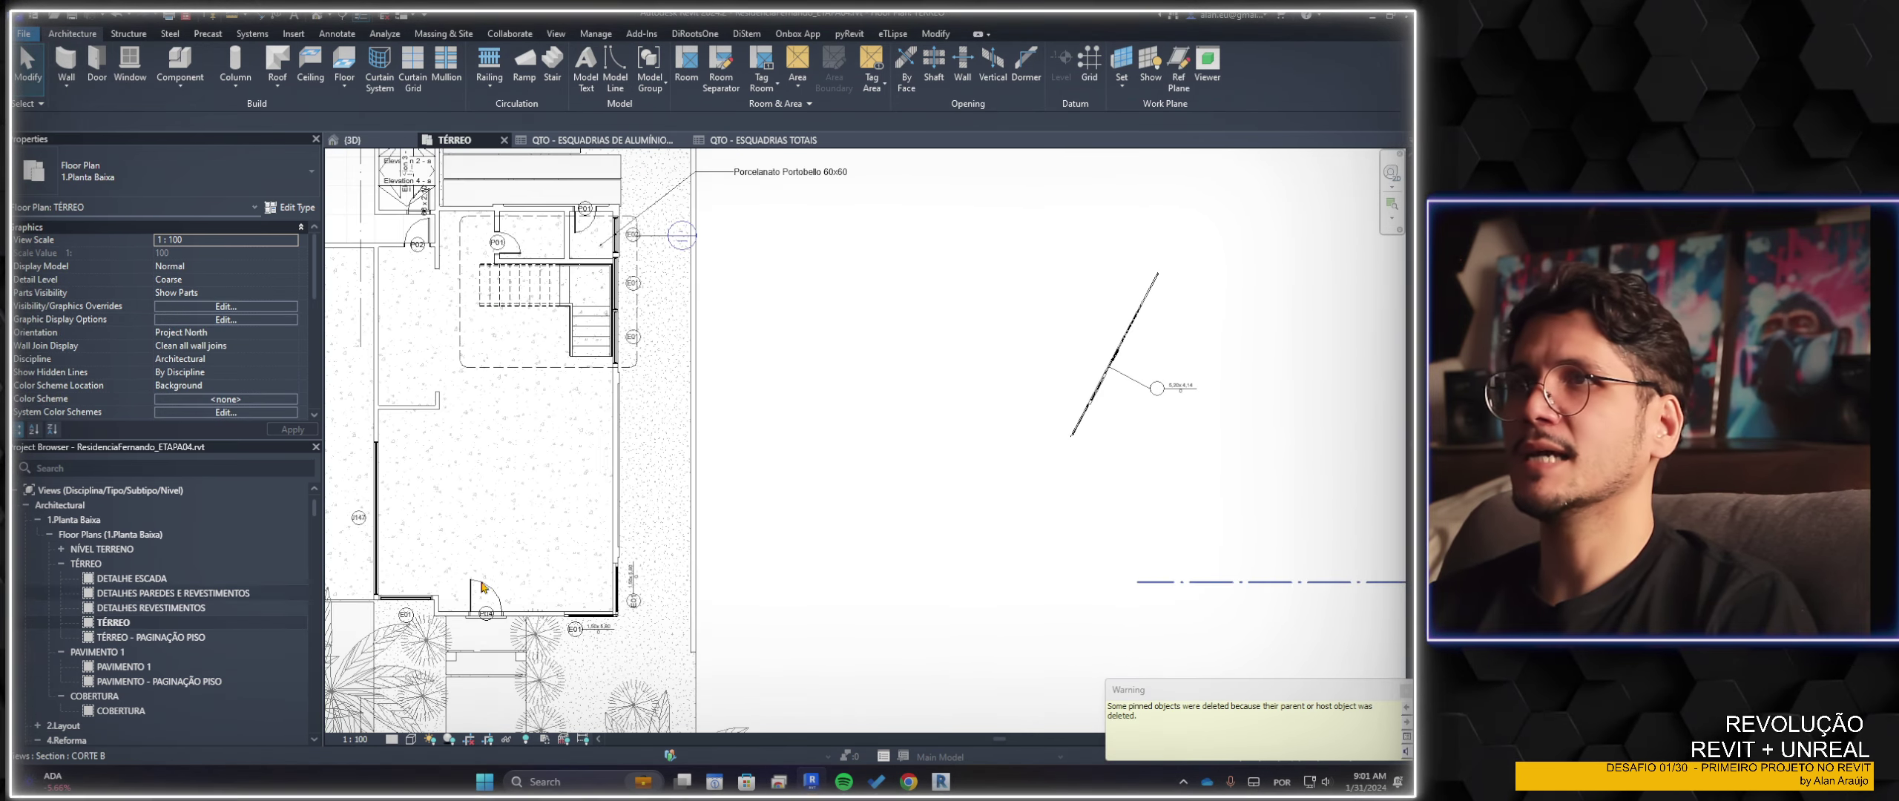
Zoom to the diagonal curtain wall in plan and select one of its panels
middle_drag(620, 613, 837, 497)
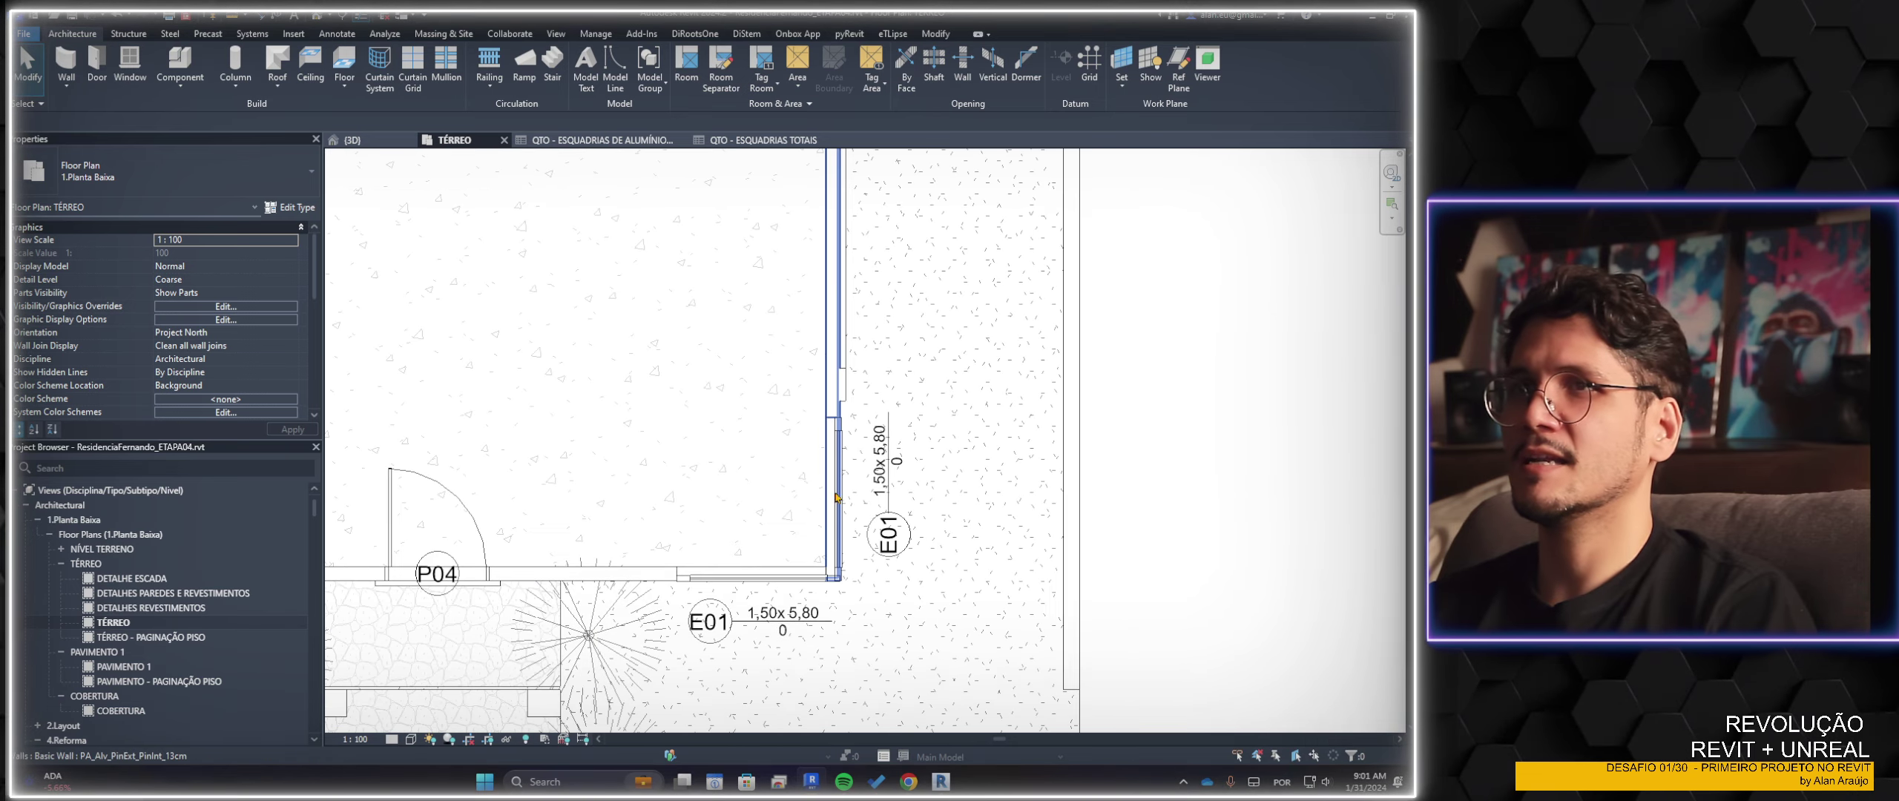
scroll(911, 510, down, 3)
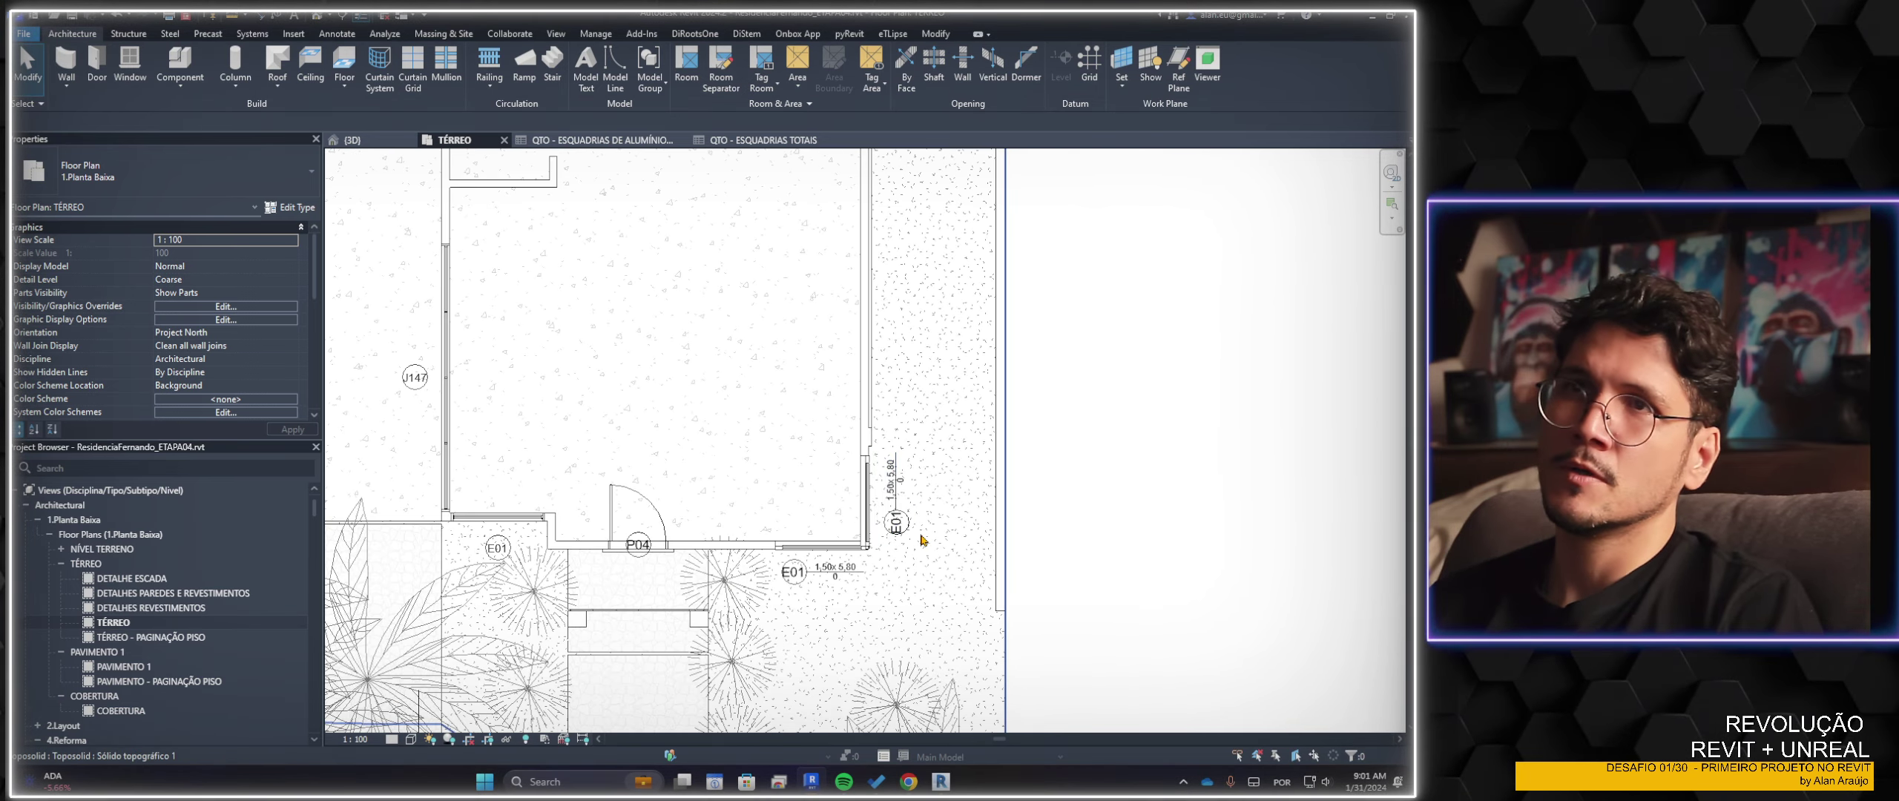
scroll(905, 542, down, 2)
scroll(861, 394, up, 3)
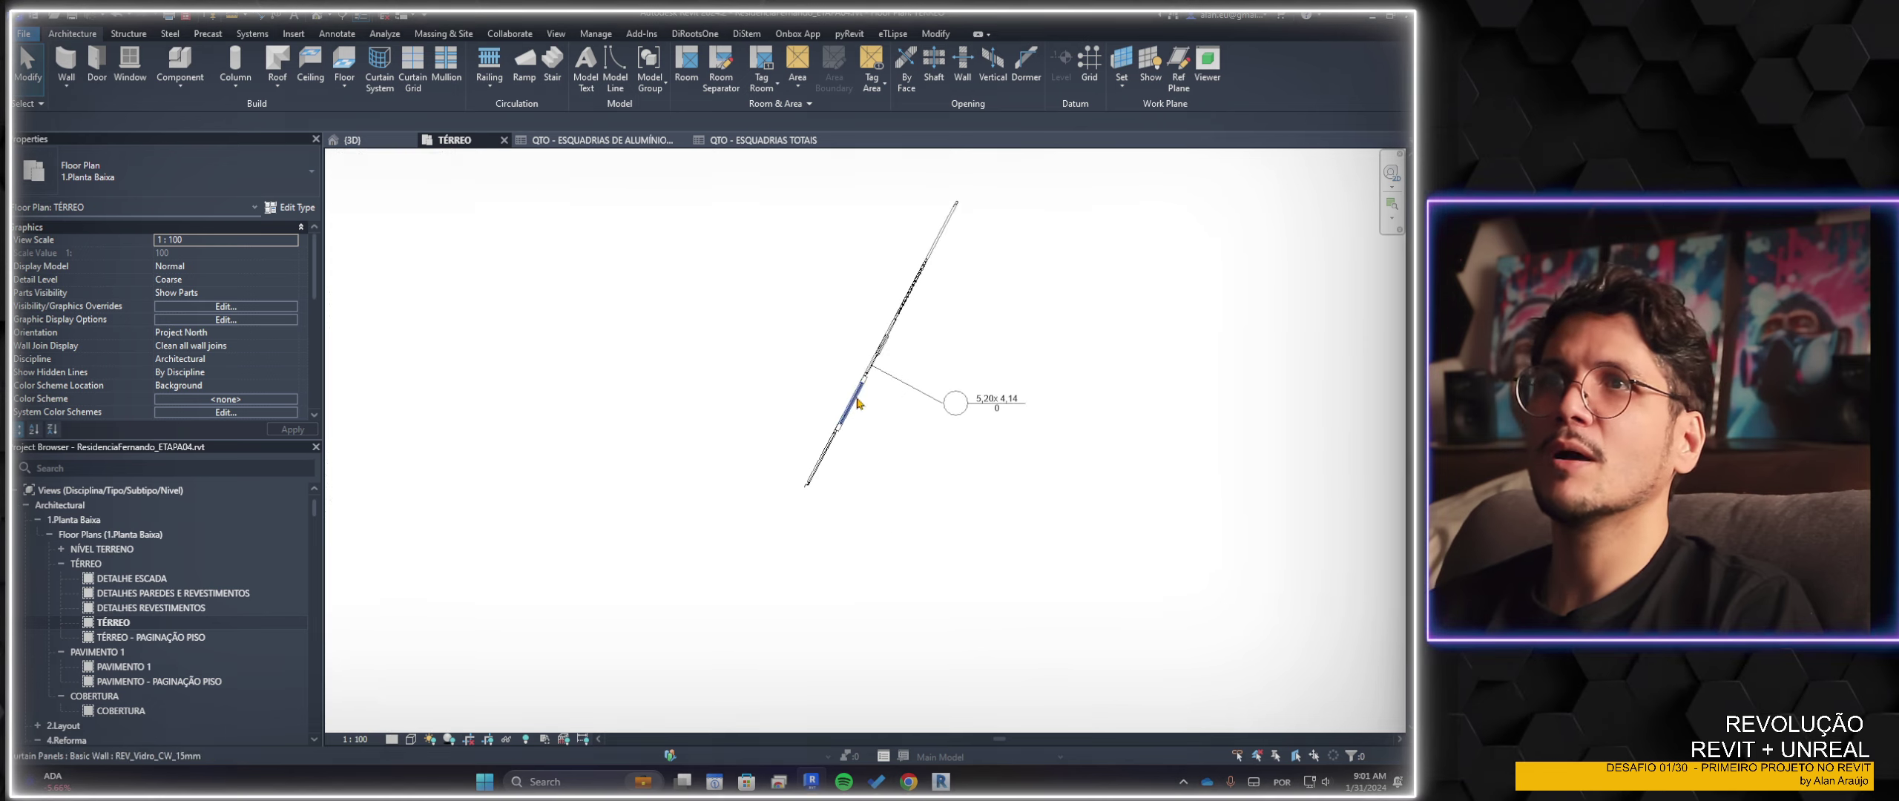
scroll(867, 416, up, 3)
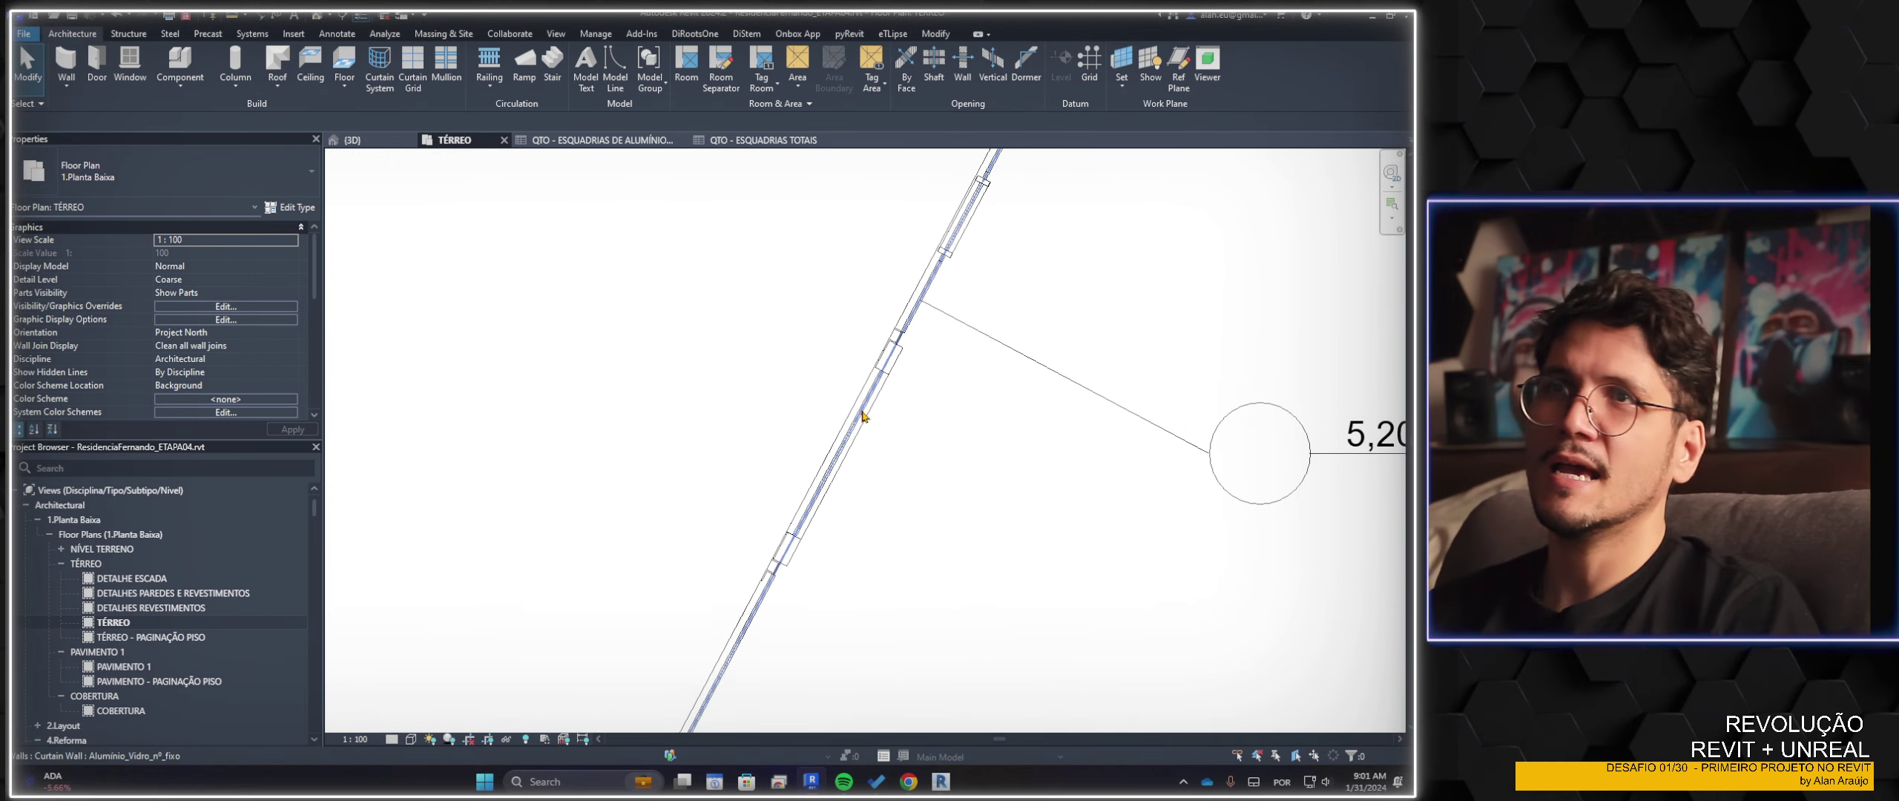
click(865, 420)
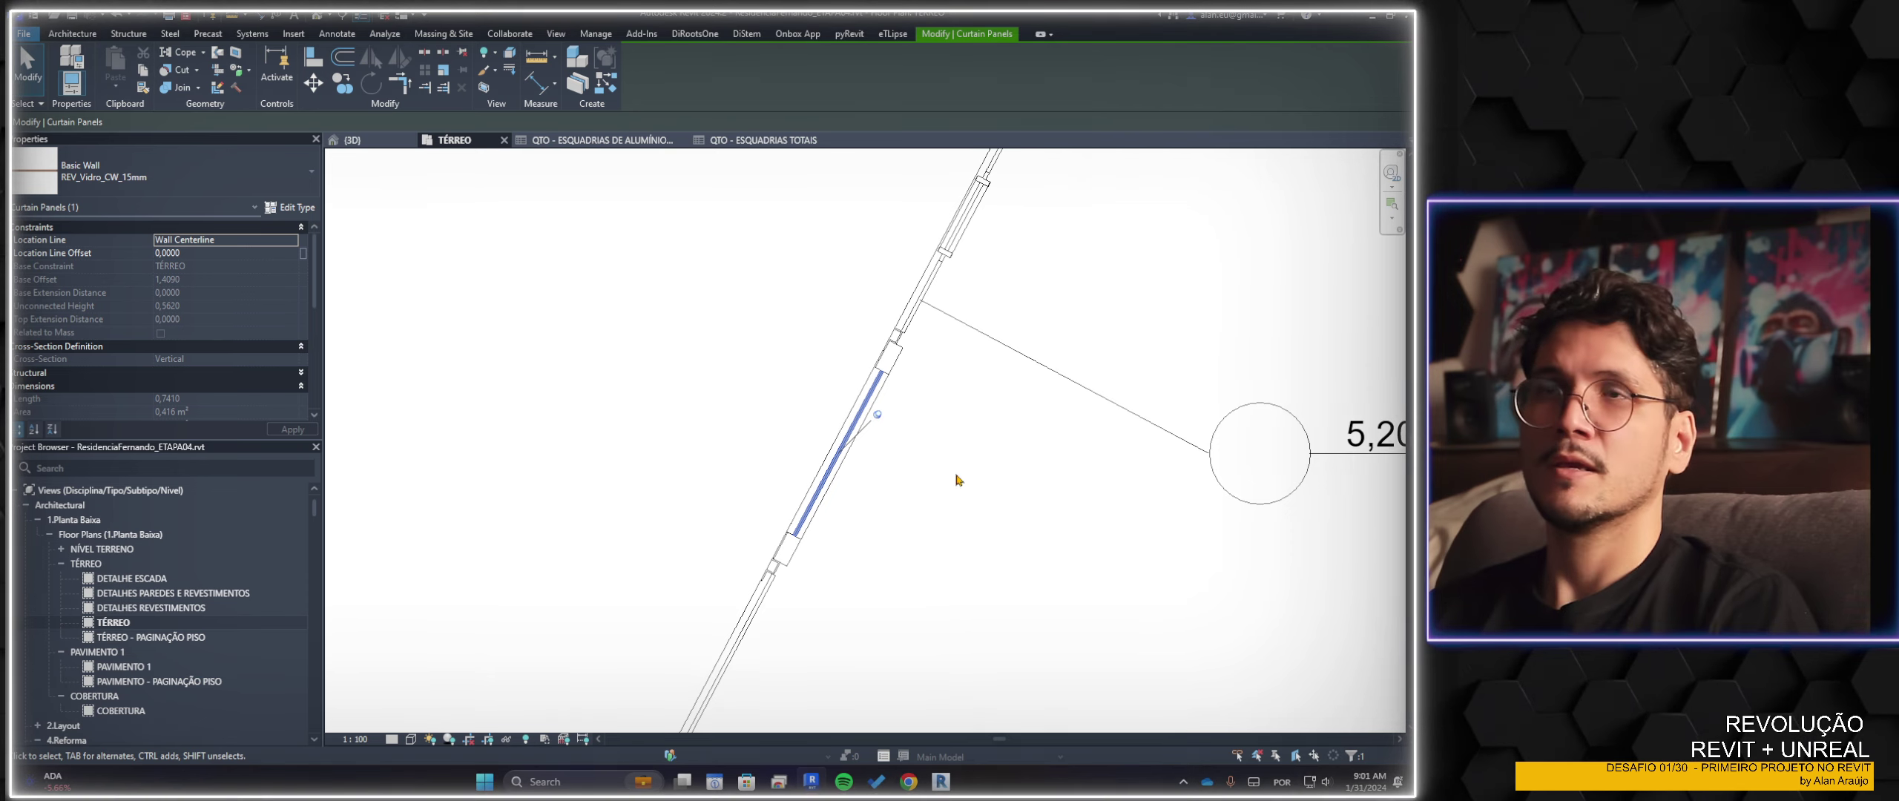
Swap the selected diagonal wall panel to the Janela Parede Cortina Abrir window type
middle_drag(957, 480, 859, 491)
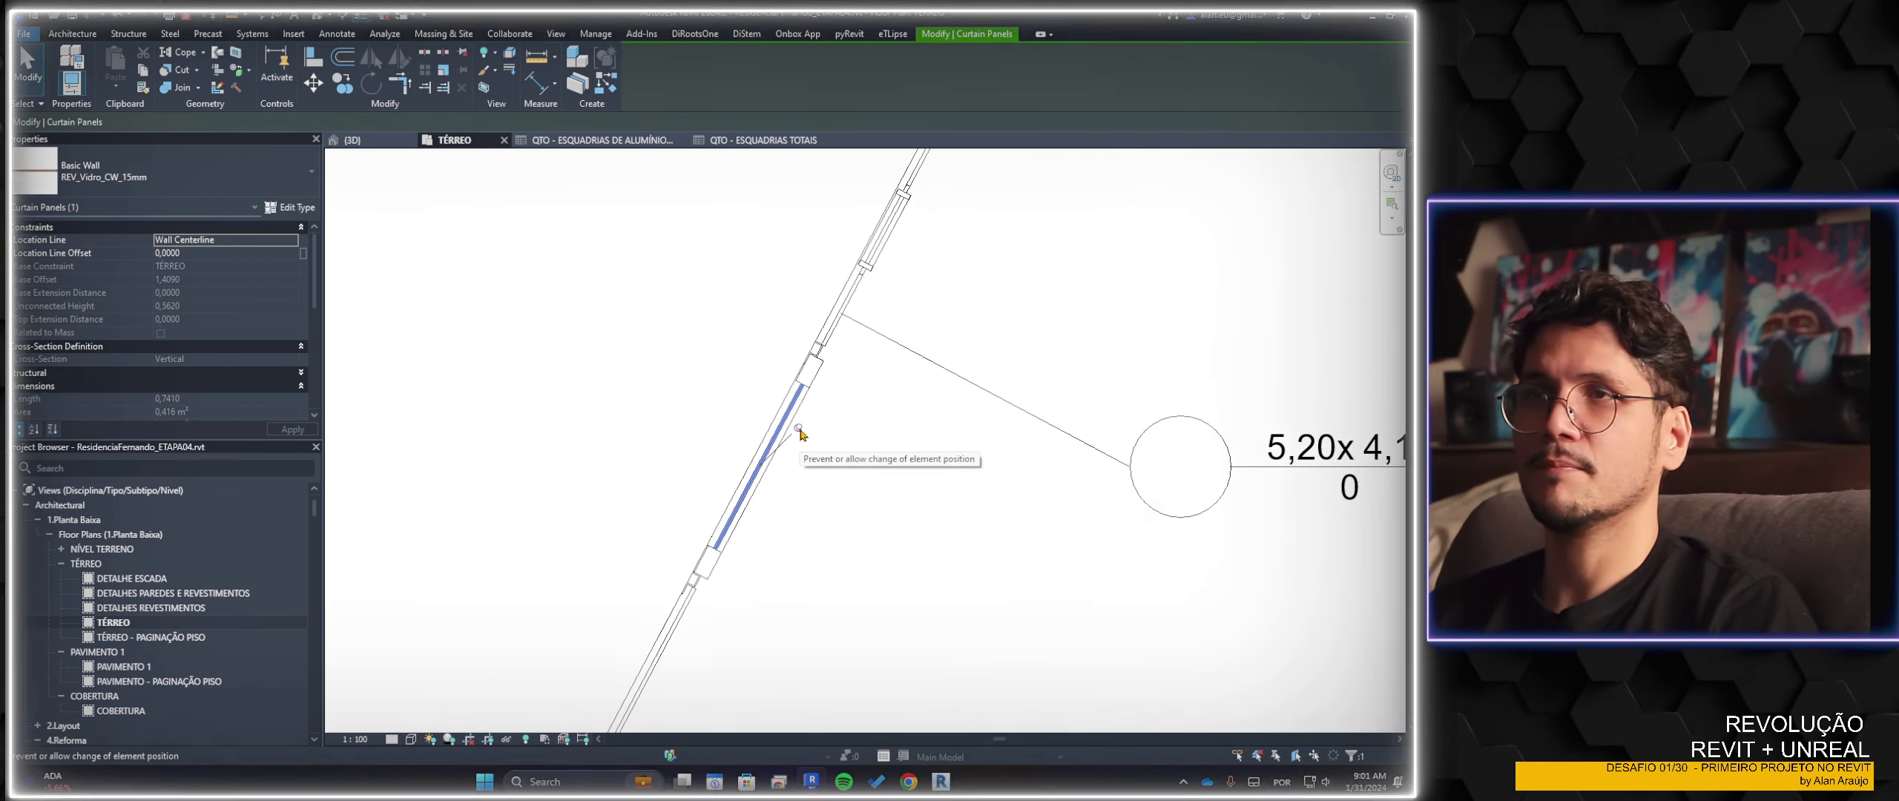
click(170, 172)
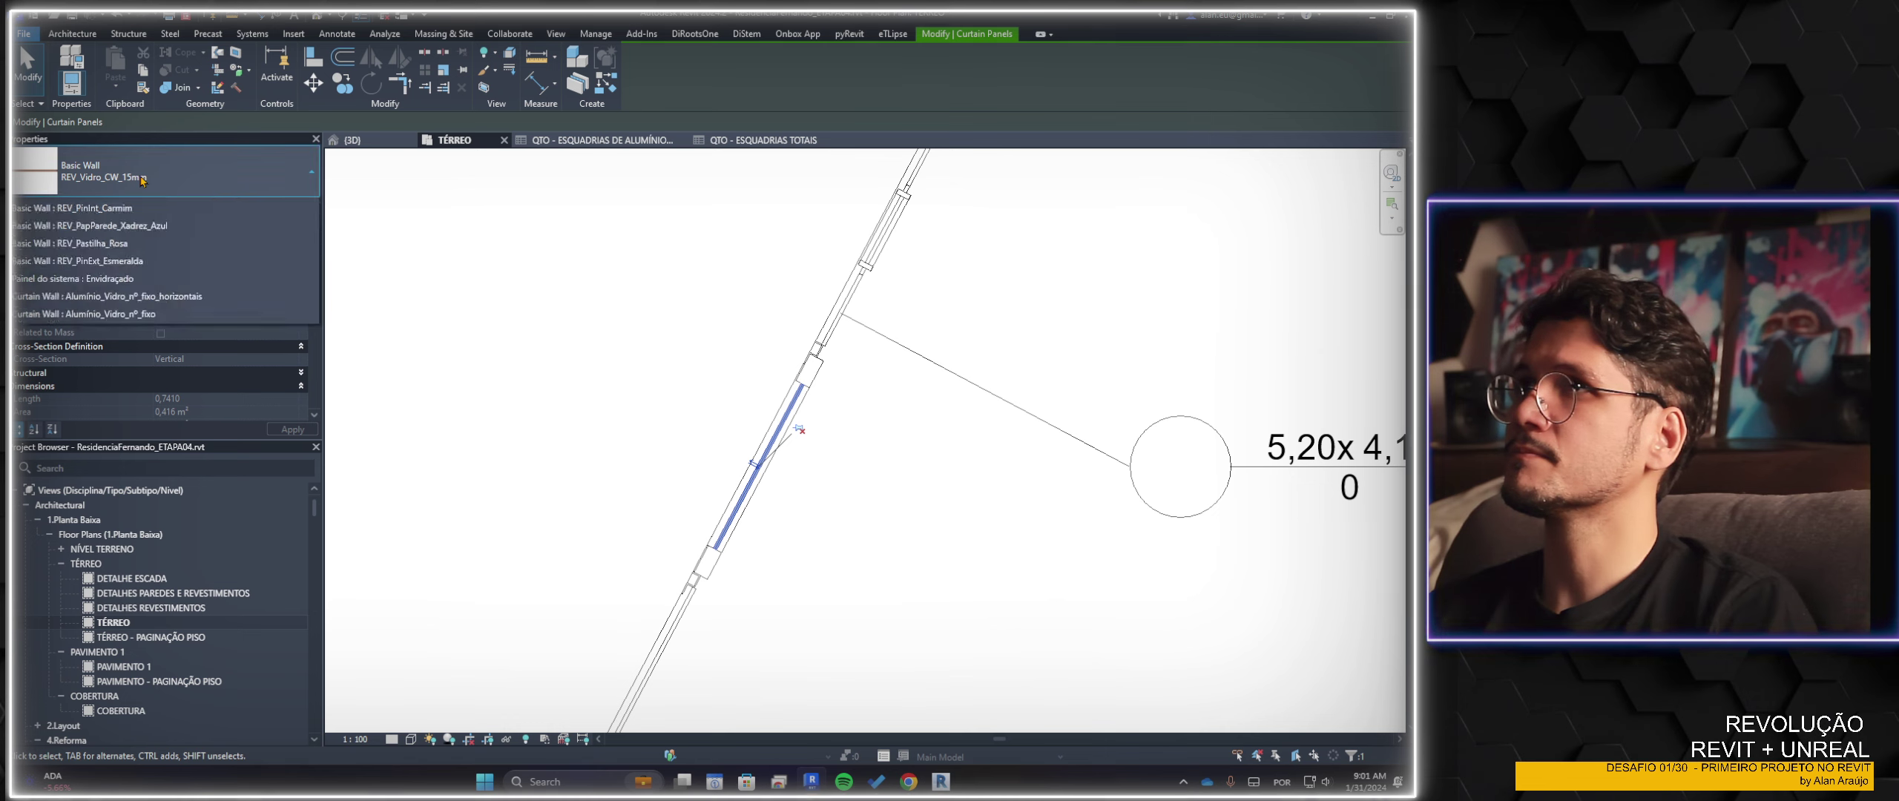
scroll(171, 334, down, 4)
scroll(174, 345, down, 4)
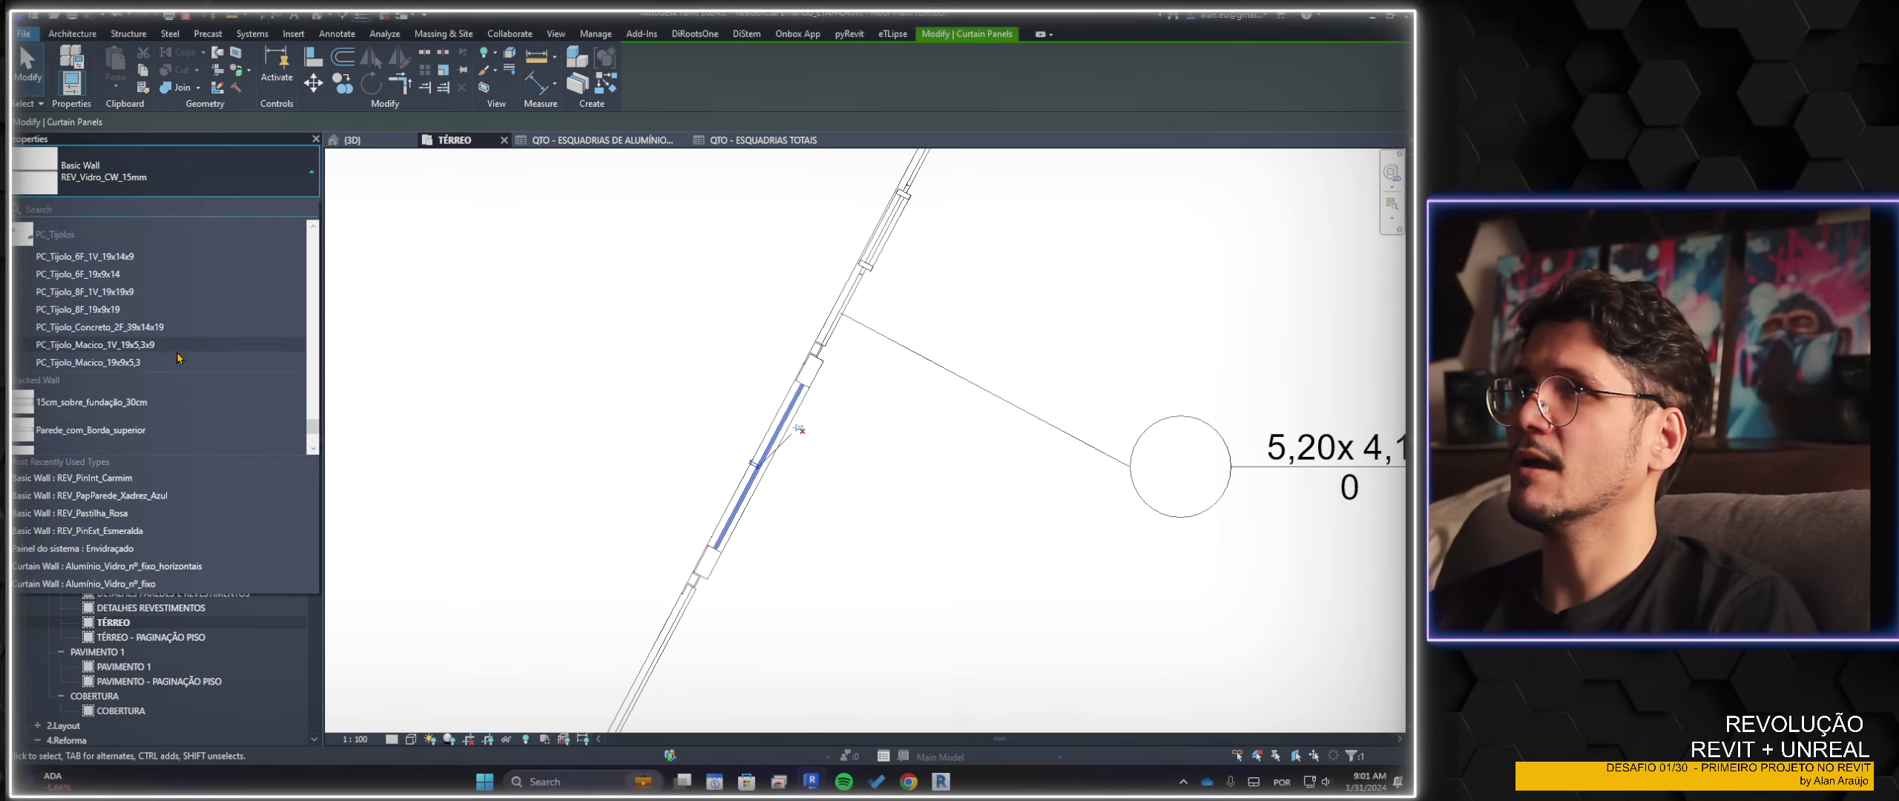
scroll(178, 358, down, 4)
scroll(178, 358, down, 2)
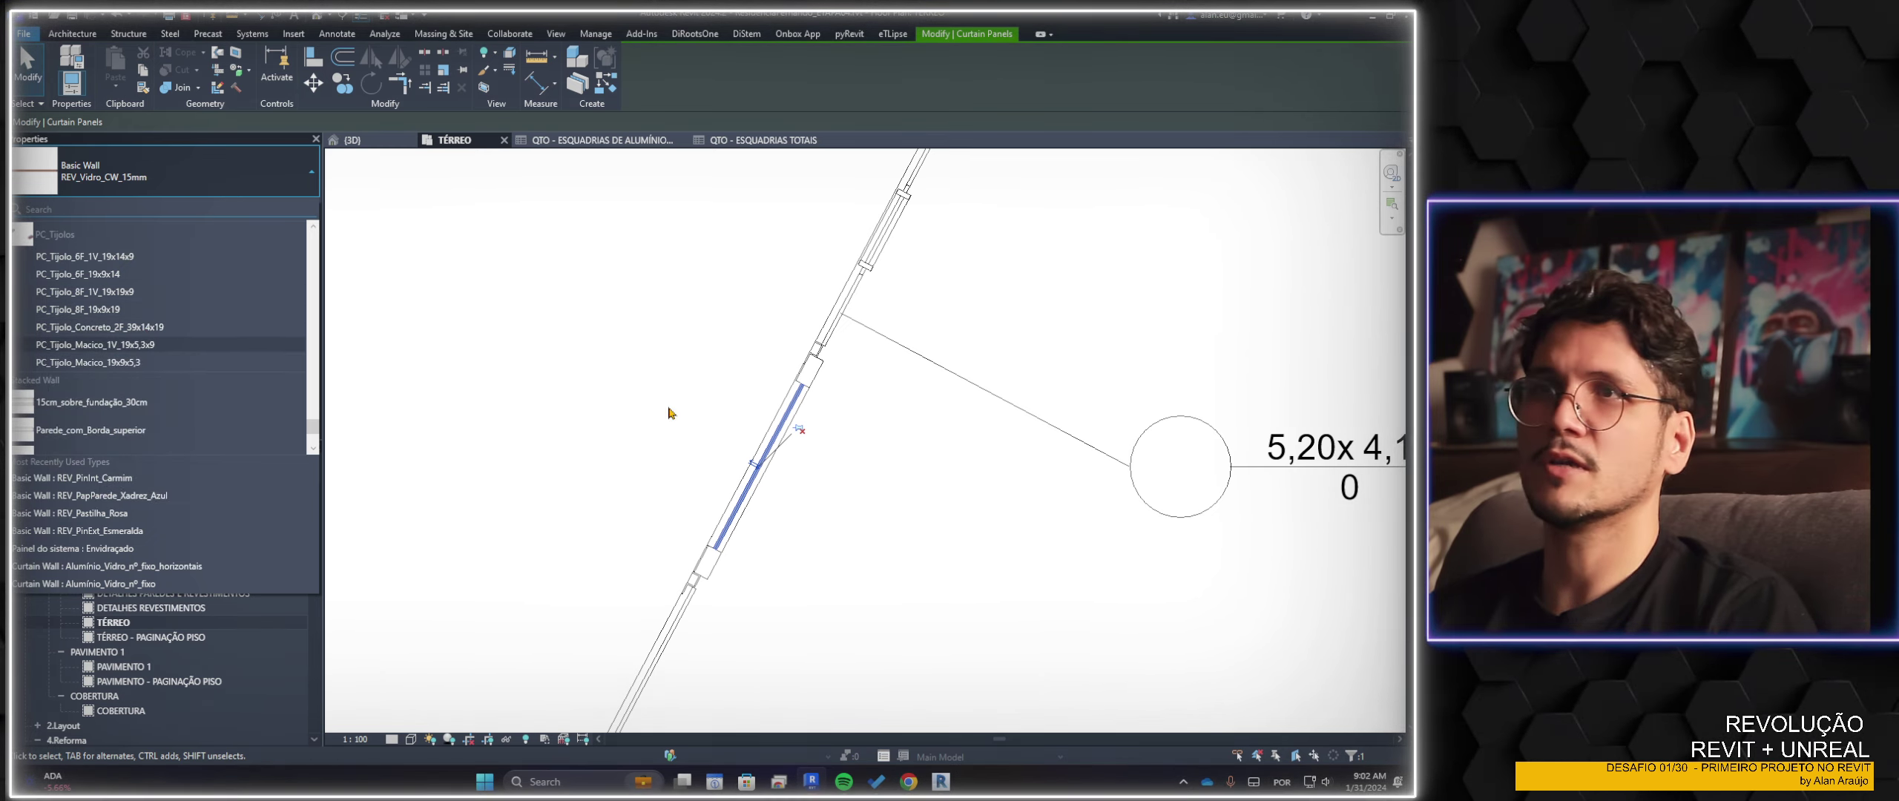
scroll(147, 319, up, 2)
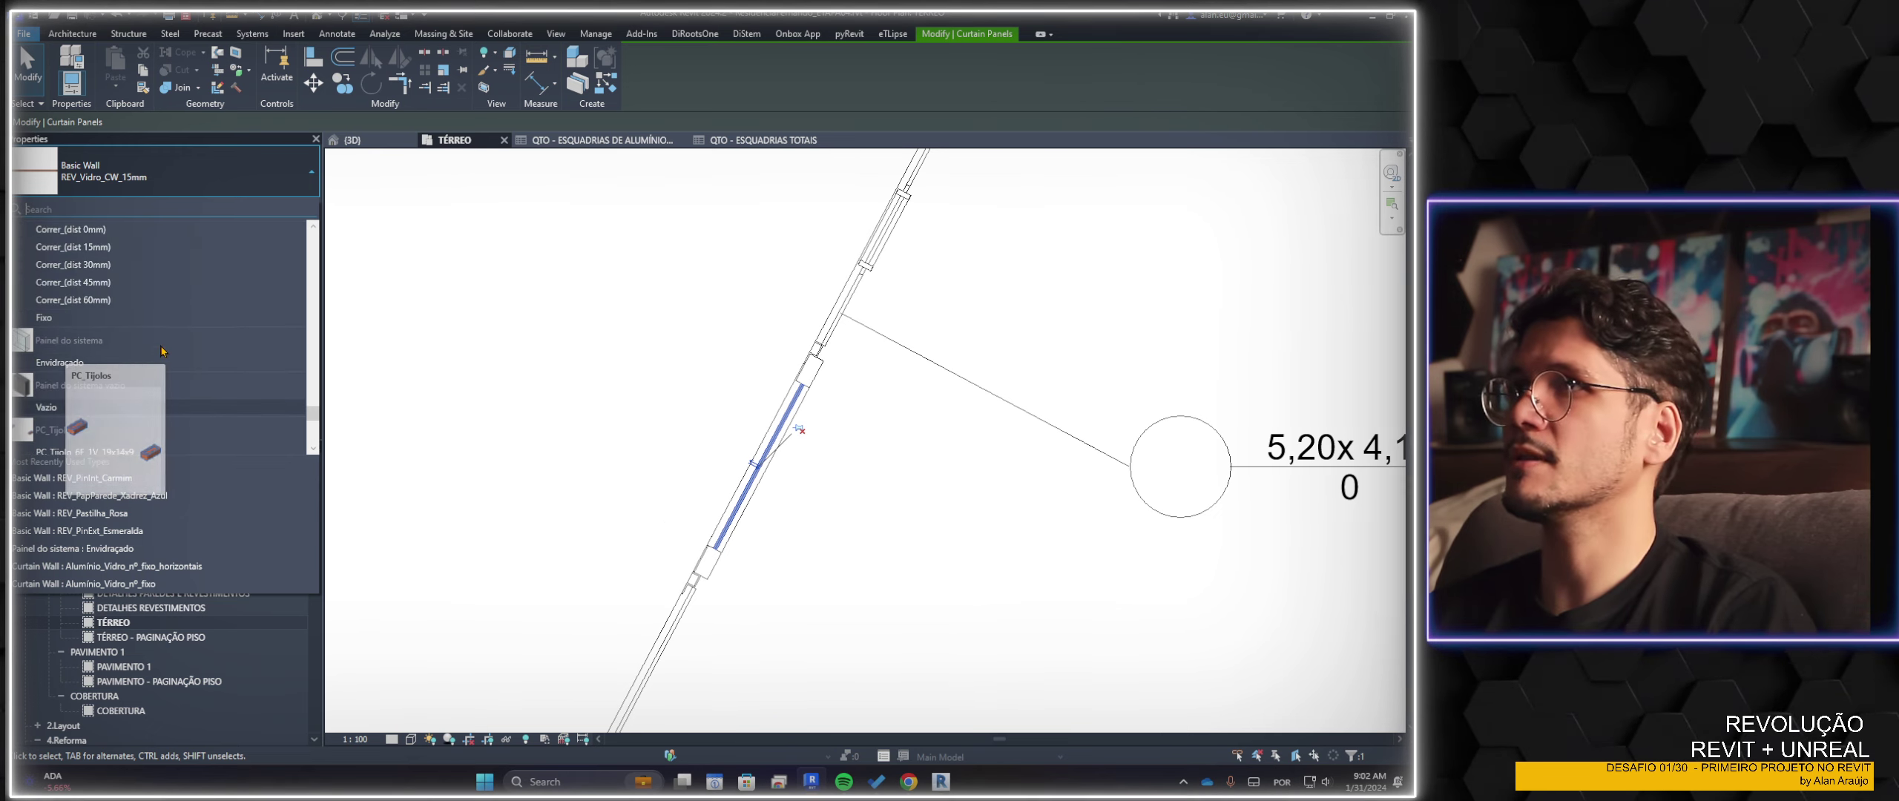
scroll(108, 369, up, 4)
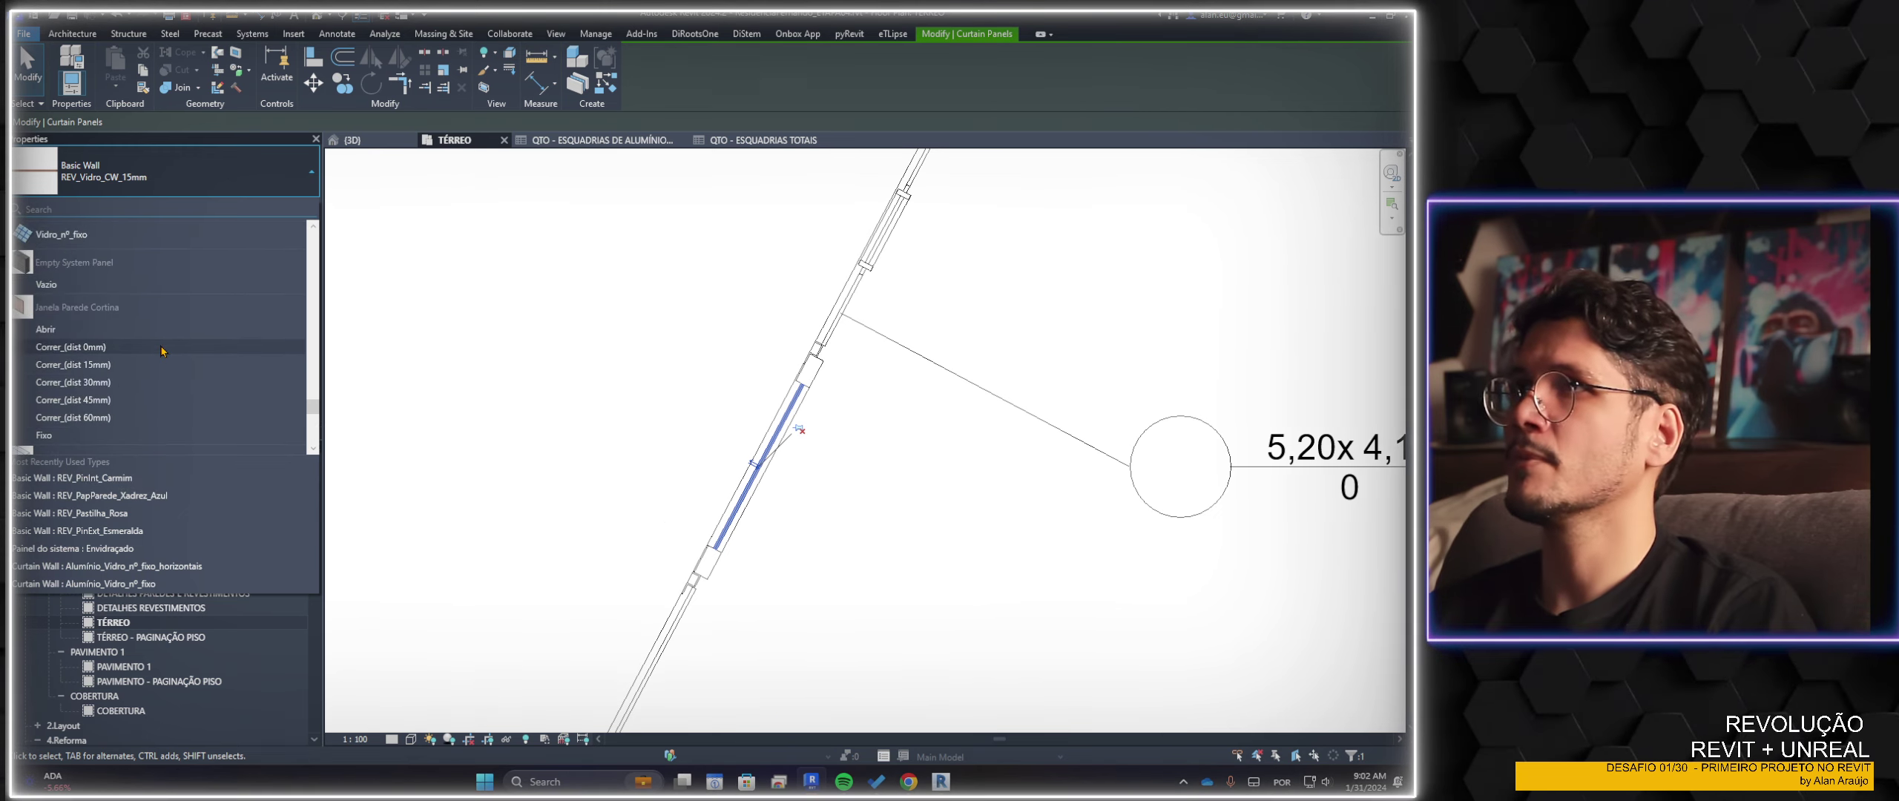
click(71, 336)
scroll(979, 512, down, 2)
middle_drag(966, 509, 883, 452)
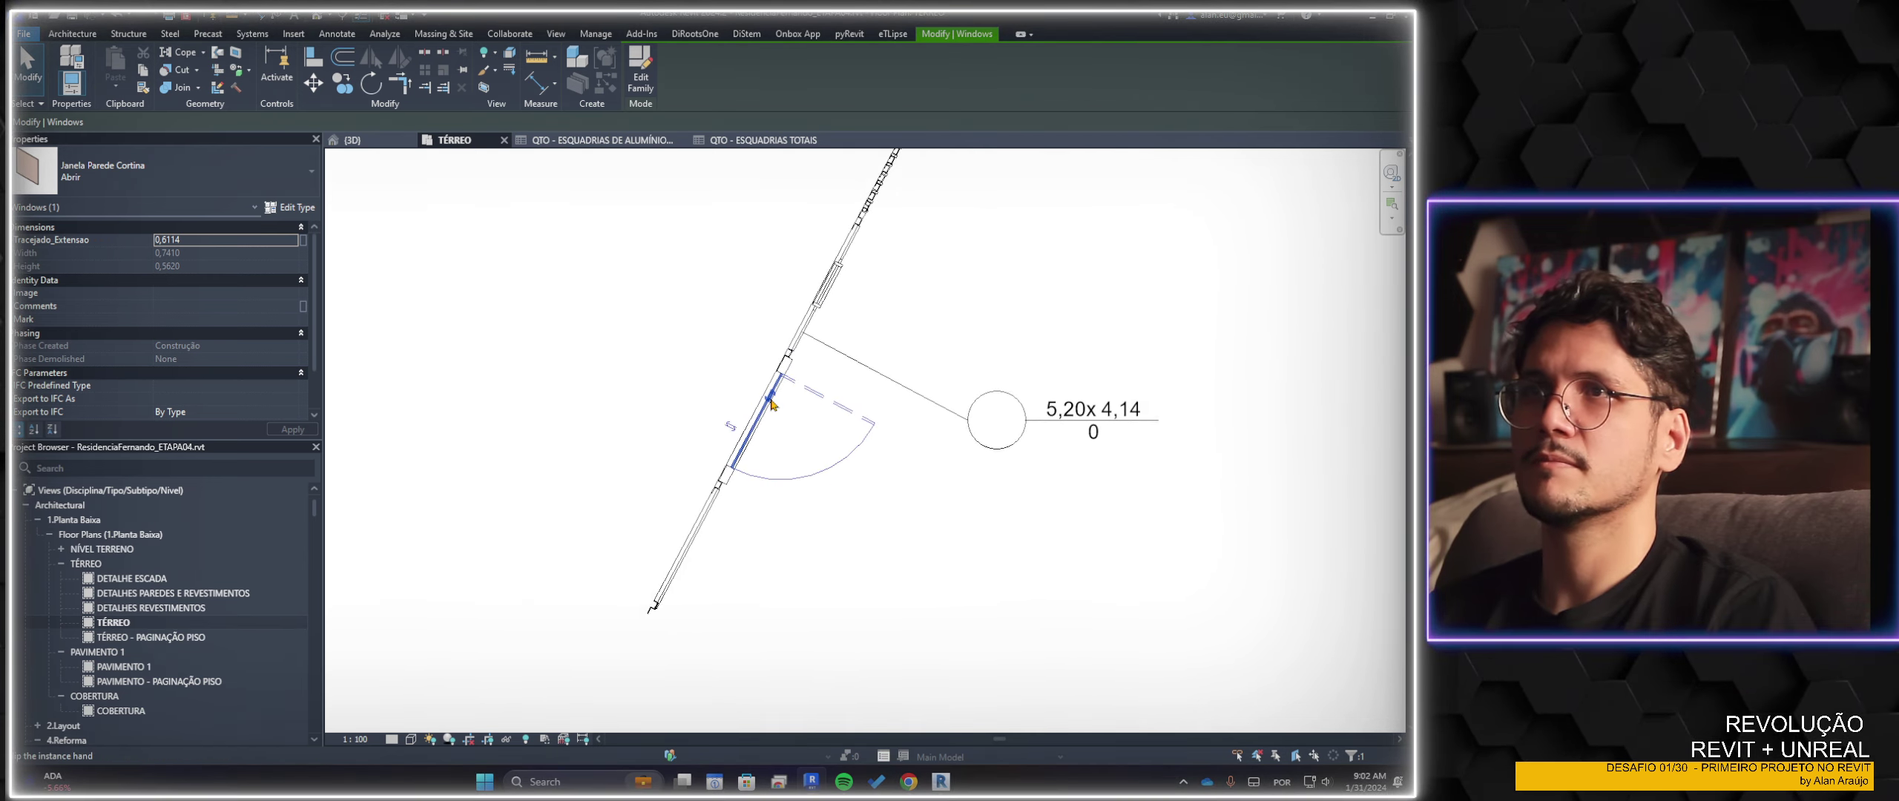
mouse_move(905, 254)
middle_down()
mouse_move(831, 324)
mouse_move(765, 515)
mouse_move(991, 458)
middle_up()
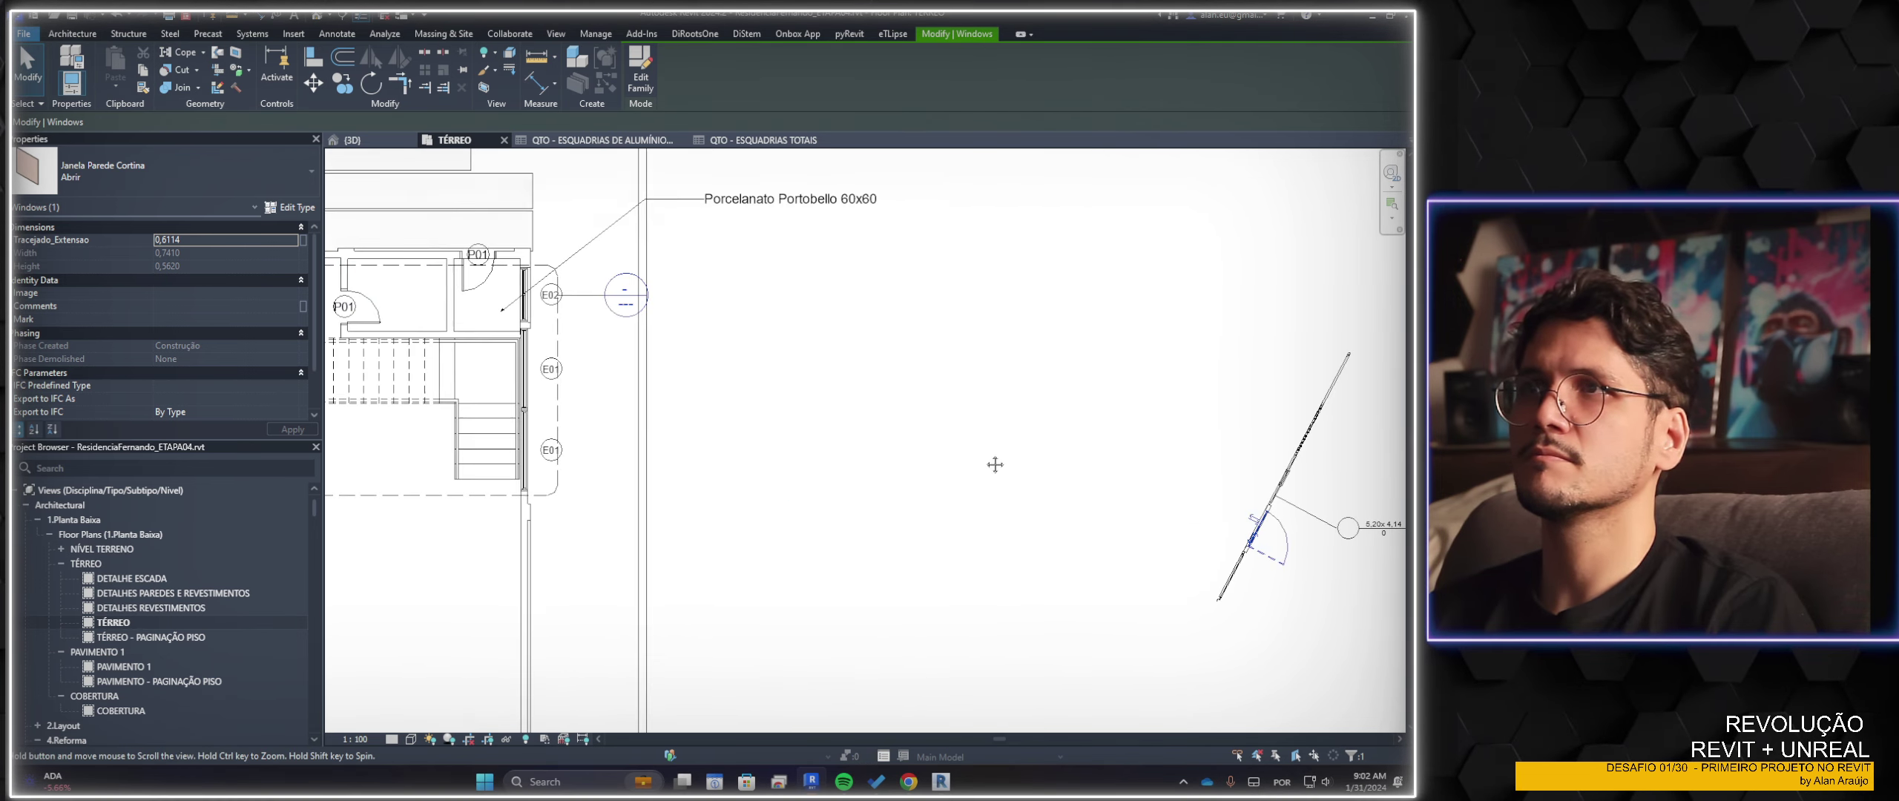
Select the E01 curtain wall glass panel and change it to the Abrir opening window
mouse_move(730, 524)
middle_down()
mouse_move(814, 424)
mouse_move(768, 344)
middle_up()
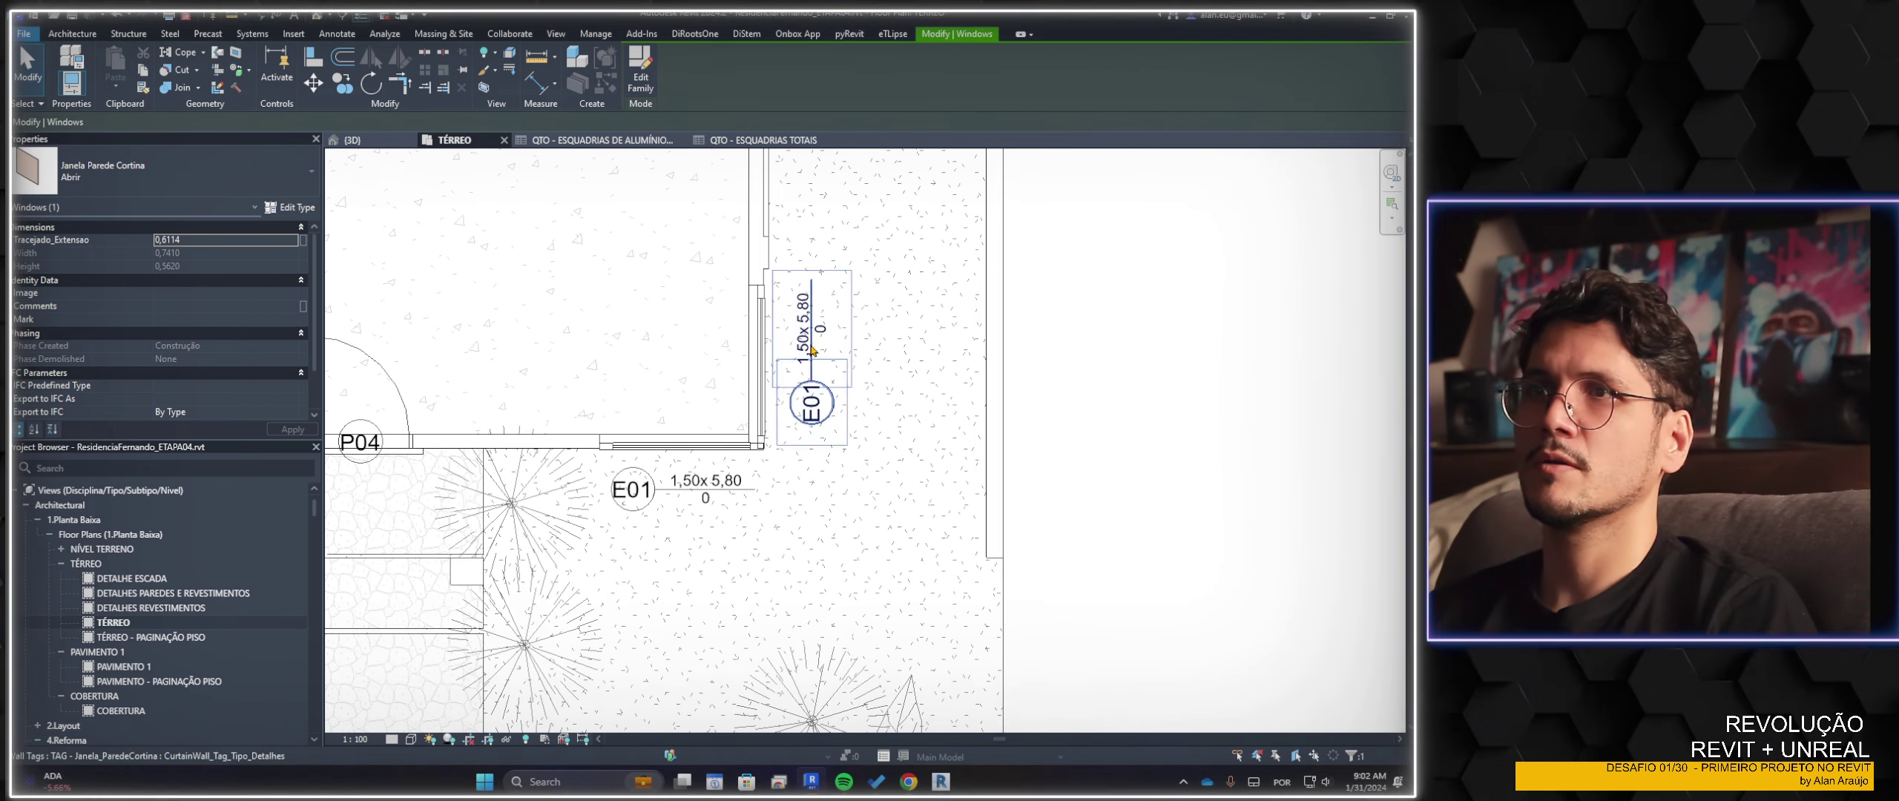
scroll(761, 339, up, 5)
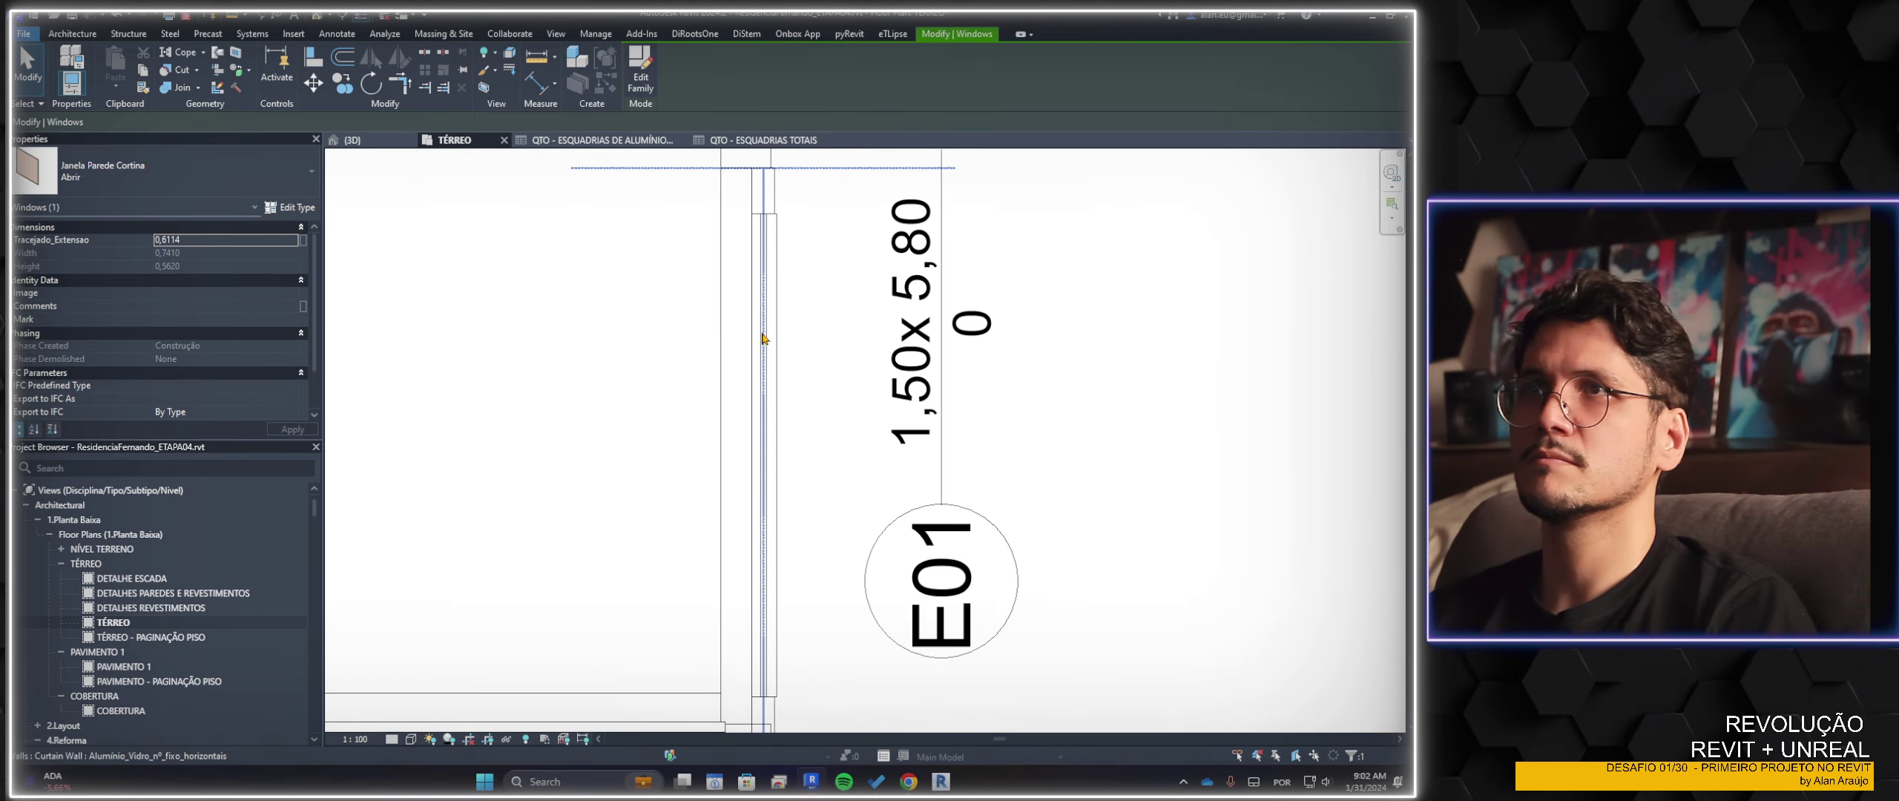
click(767, 313)
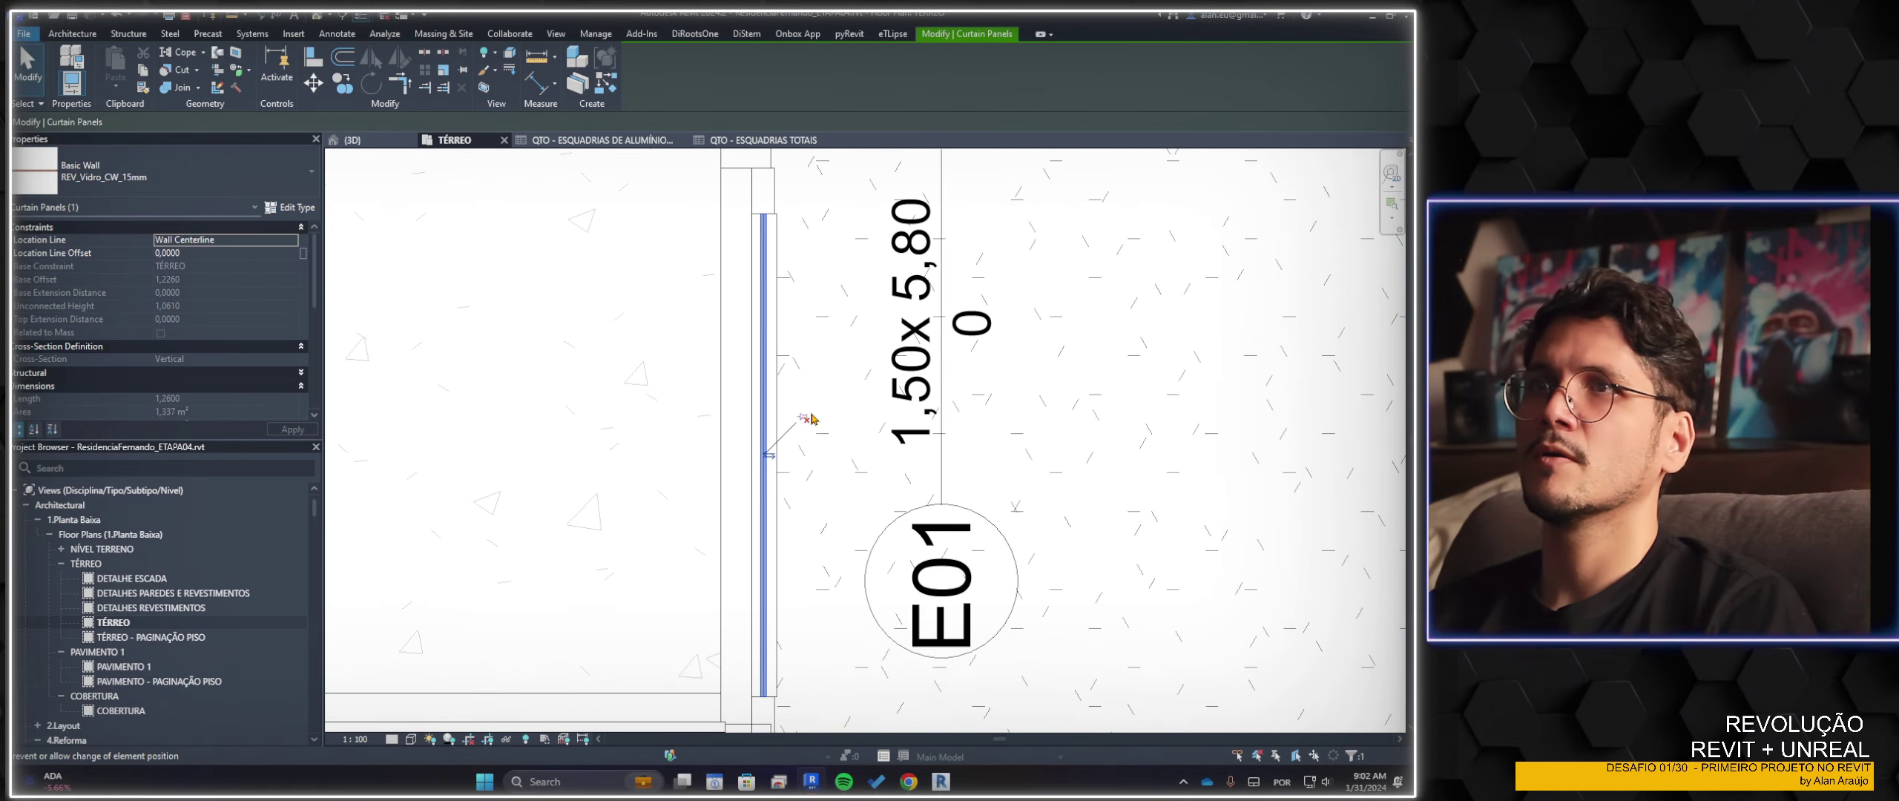
click(223, 174)
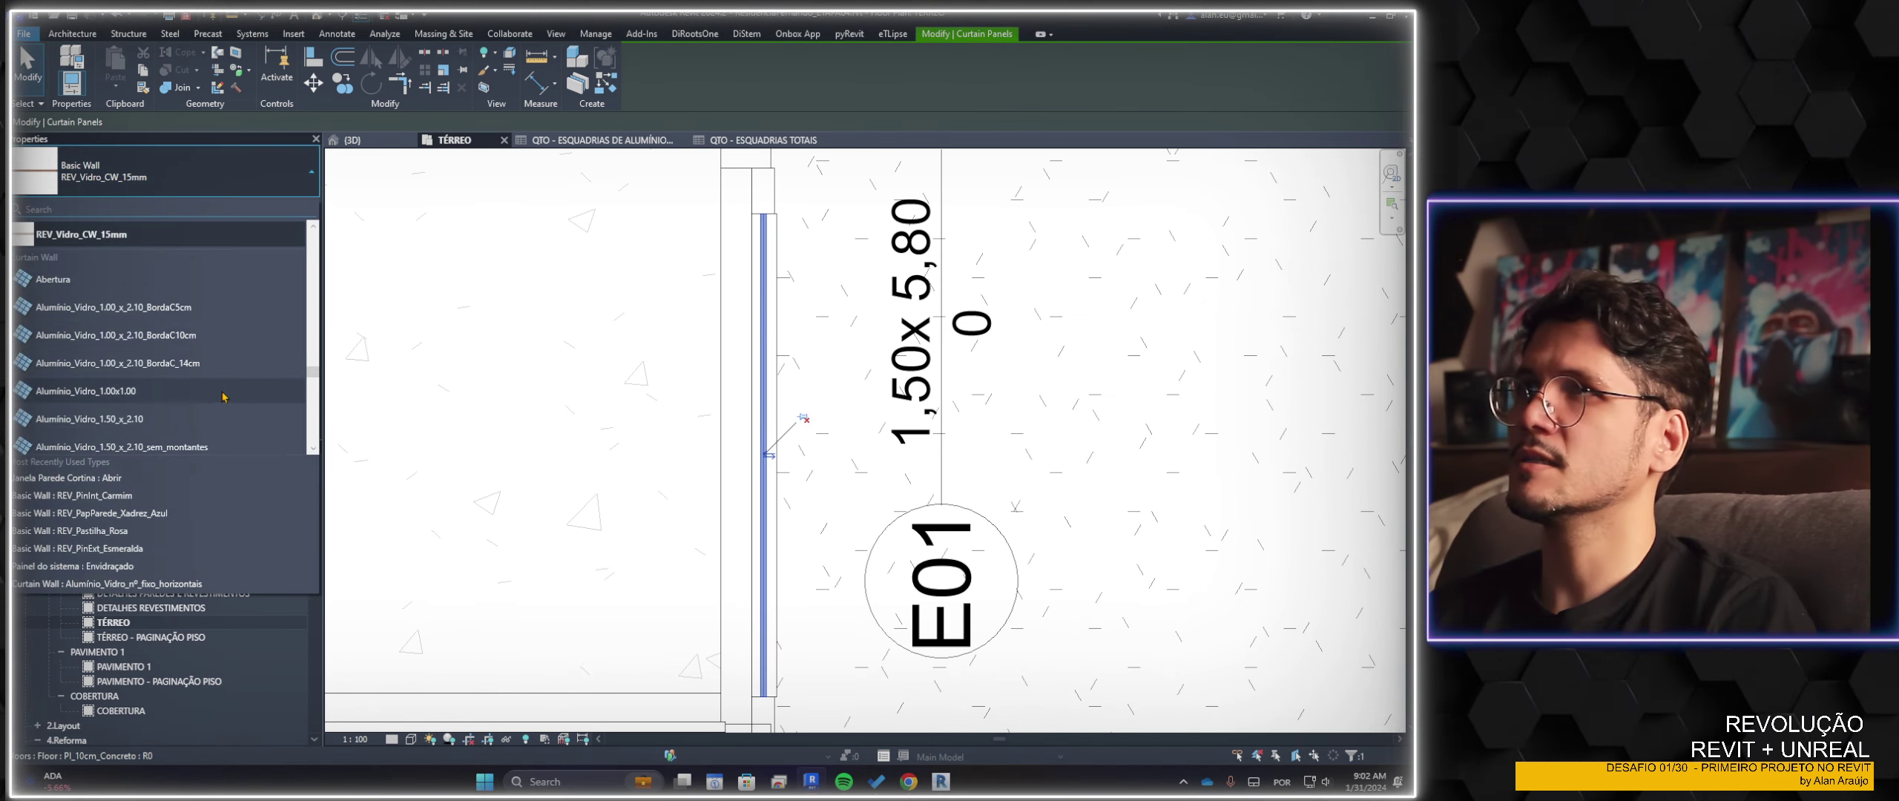
scroll(224, 397, down, 5)
scroll(223, 401, down, 2)
scroll(207, 400, down, 1)
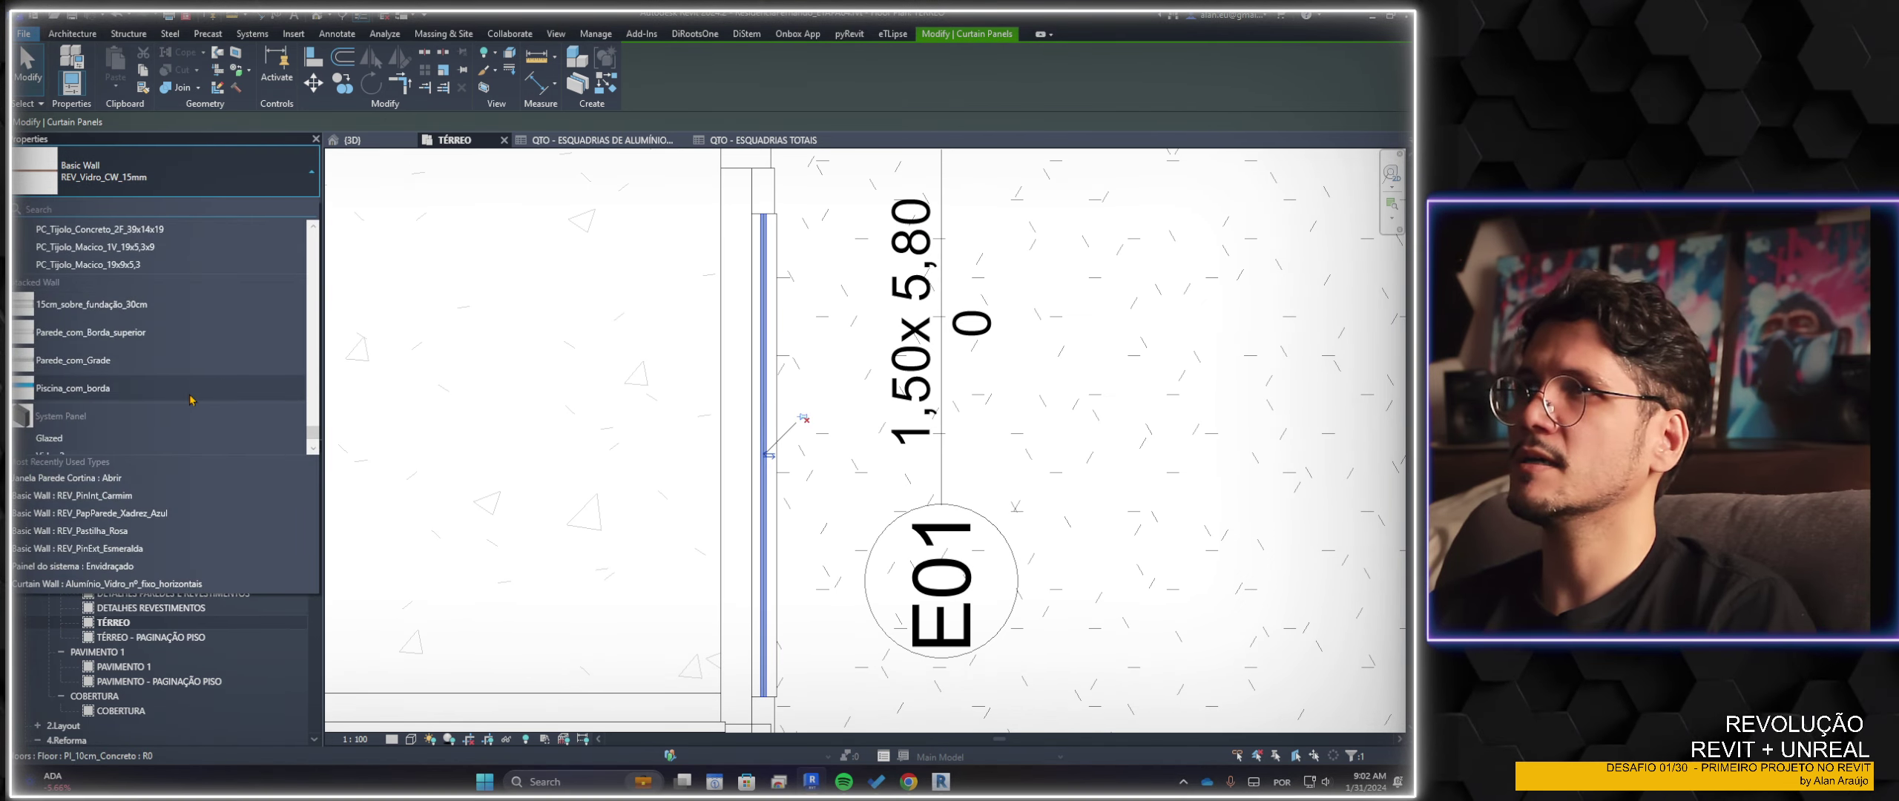
scroll(193, 400, down, 1)
scroll(181, 399, down, 1)
scroll(182, 399, up, 2)
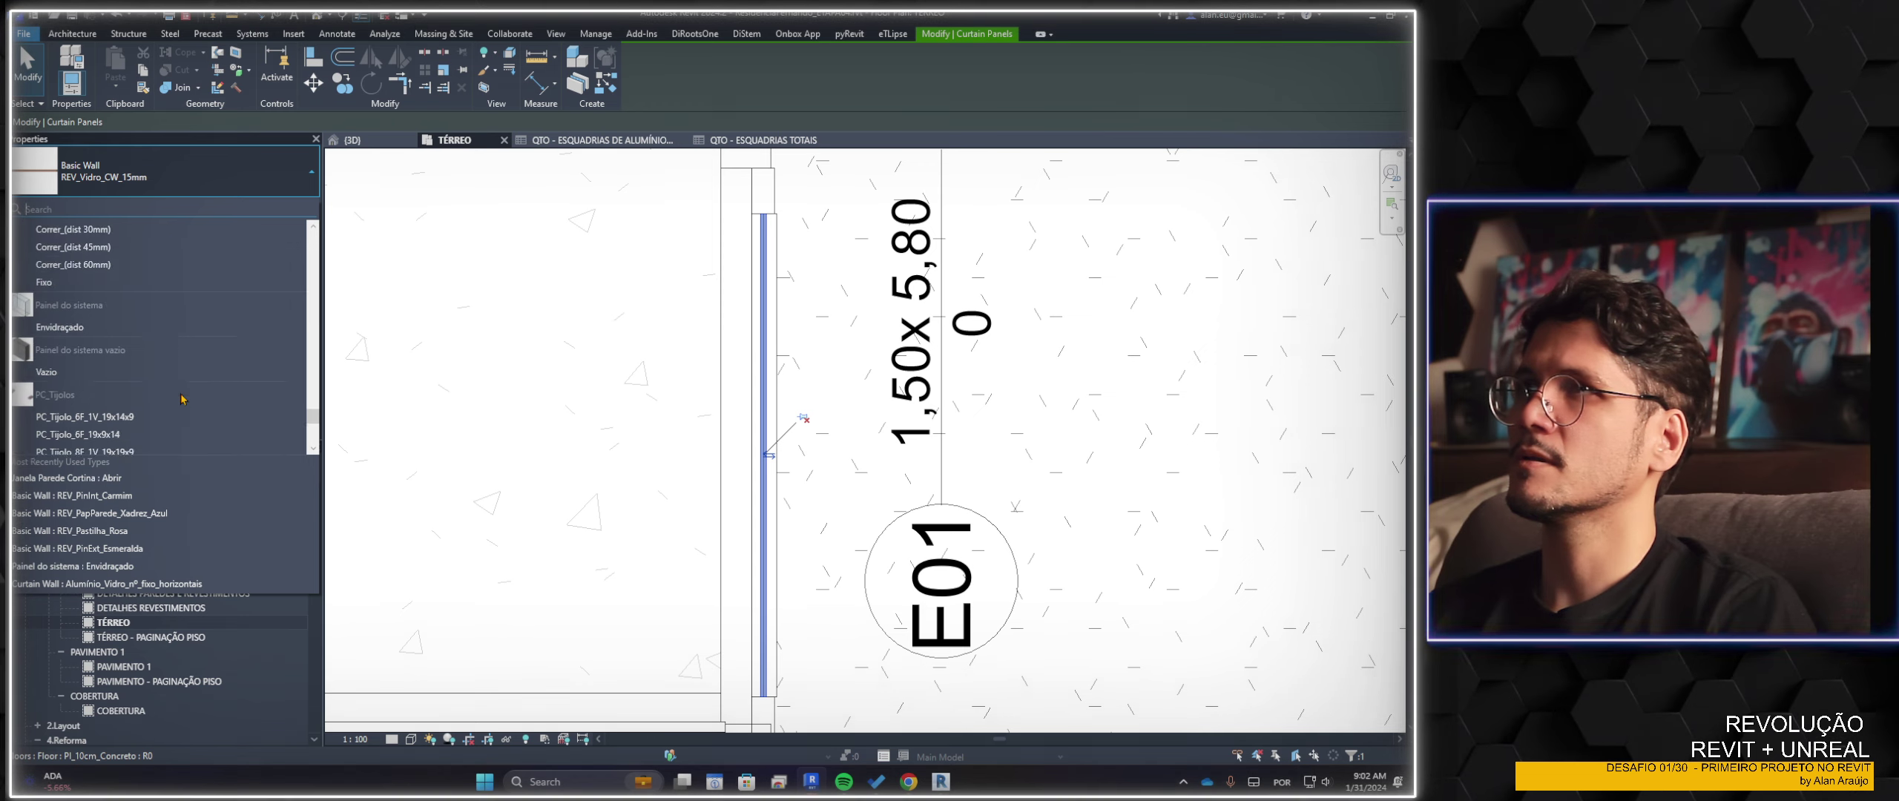
scroll(89, 311, up, 2)
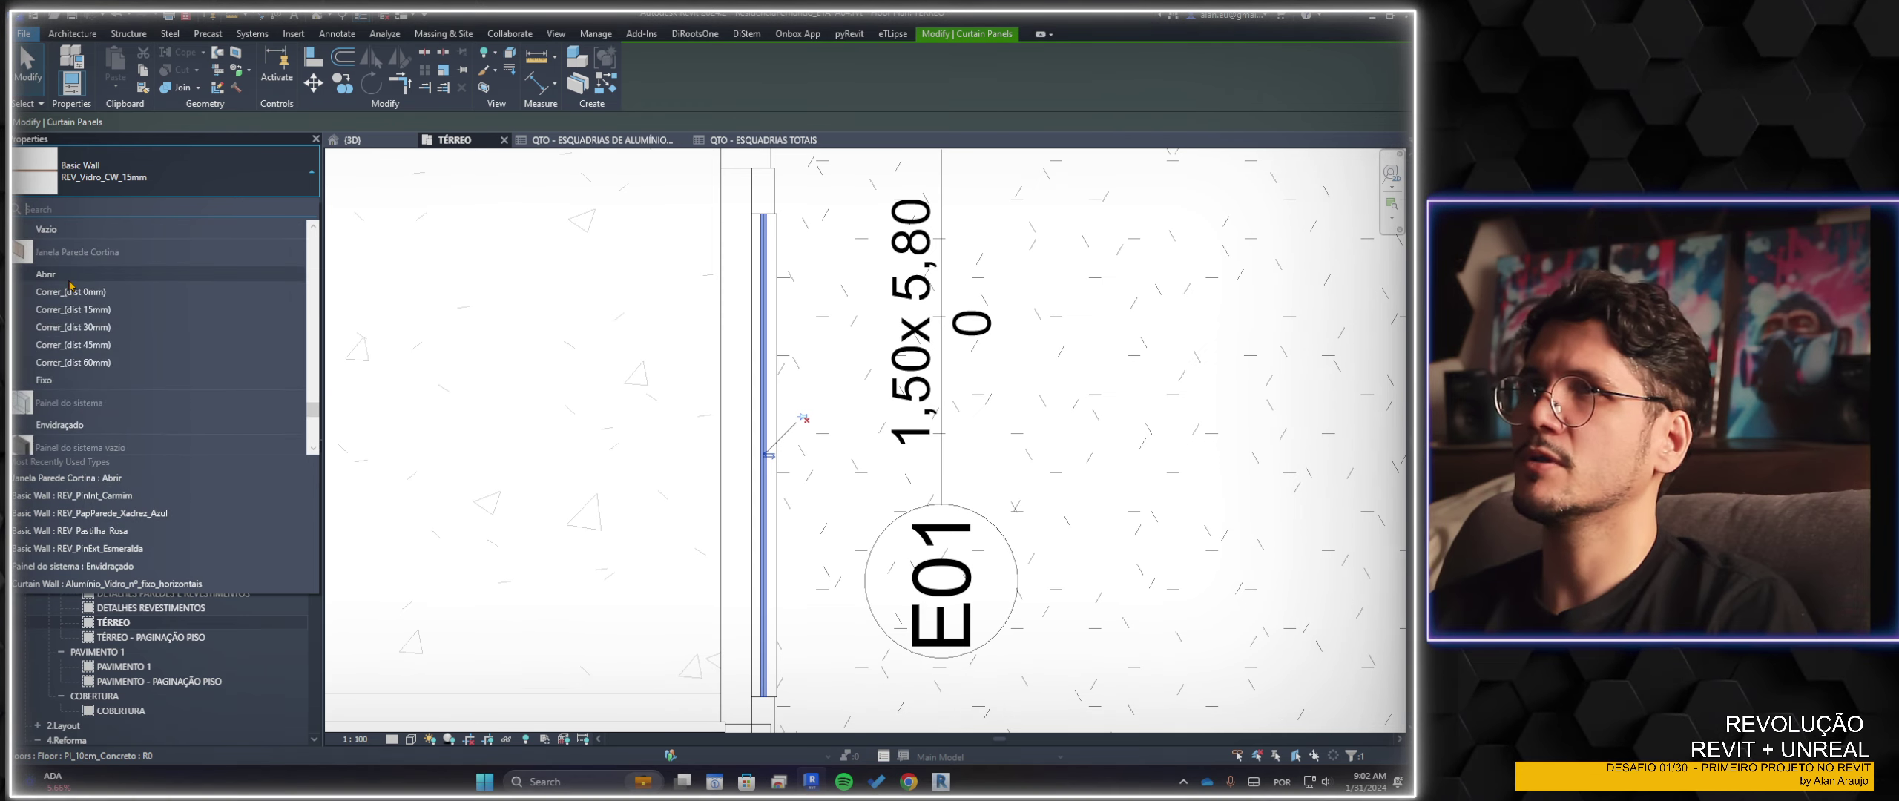
click(69, 283)
Try the Correr sliding types at 0, 15, 30 and 45mm, ending on Correr_(dist 60mm)
scroll(731, 312, down, 2)
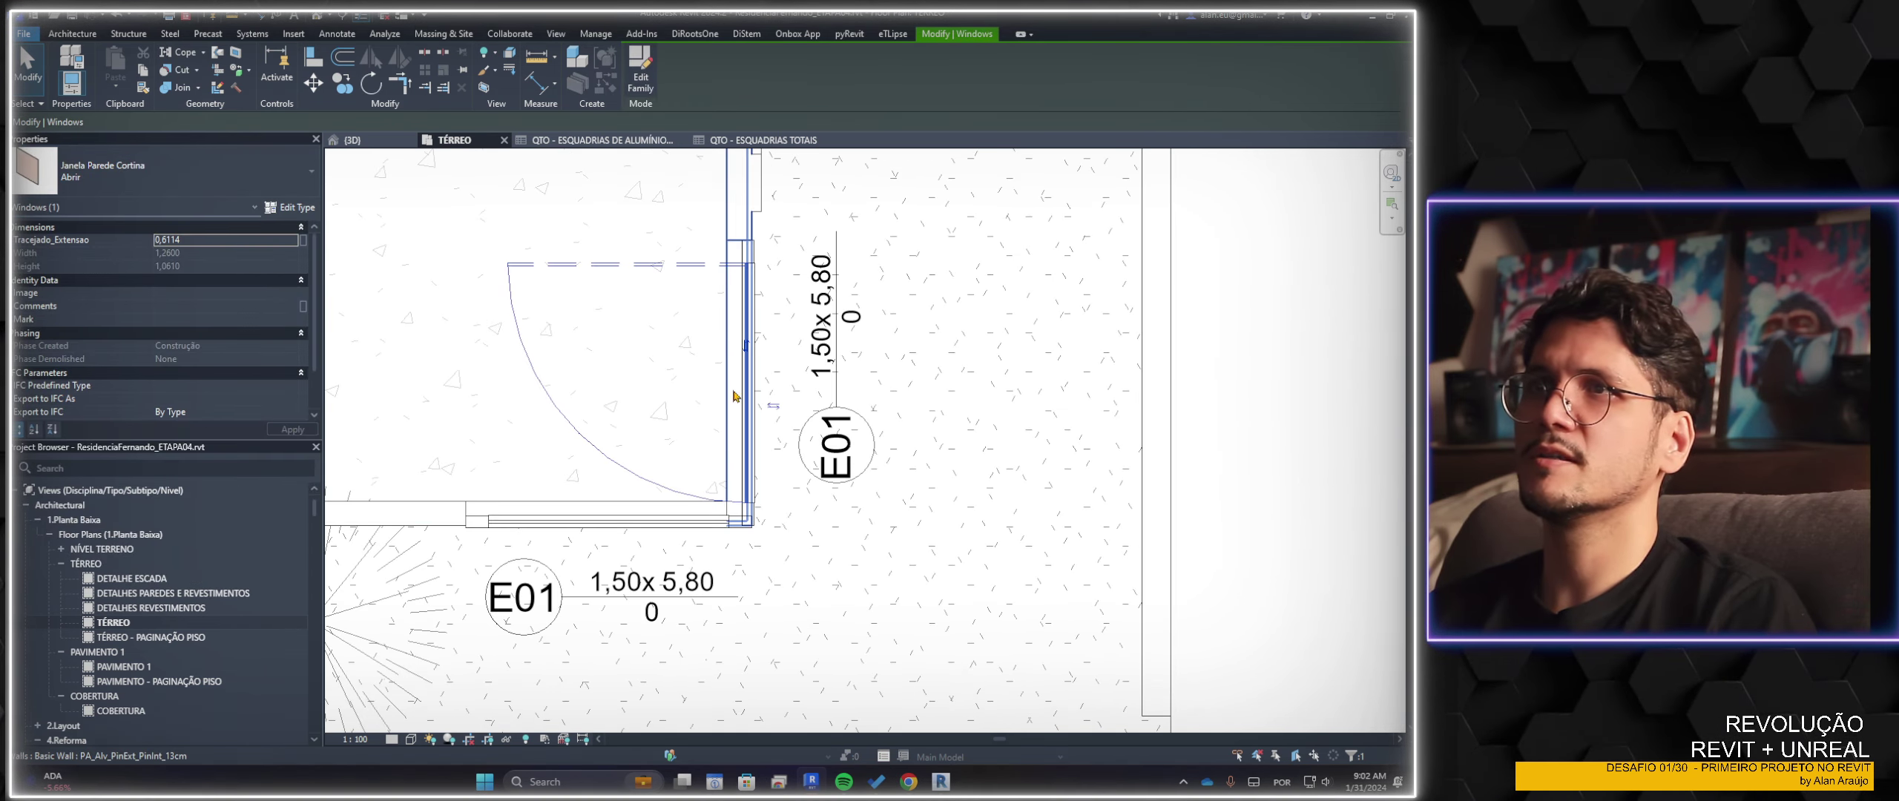
click(163, 173)
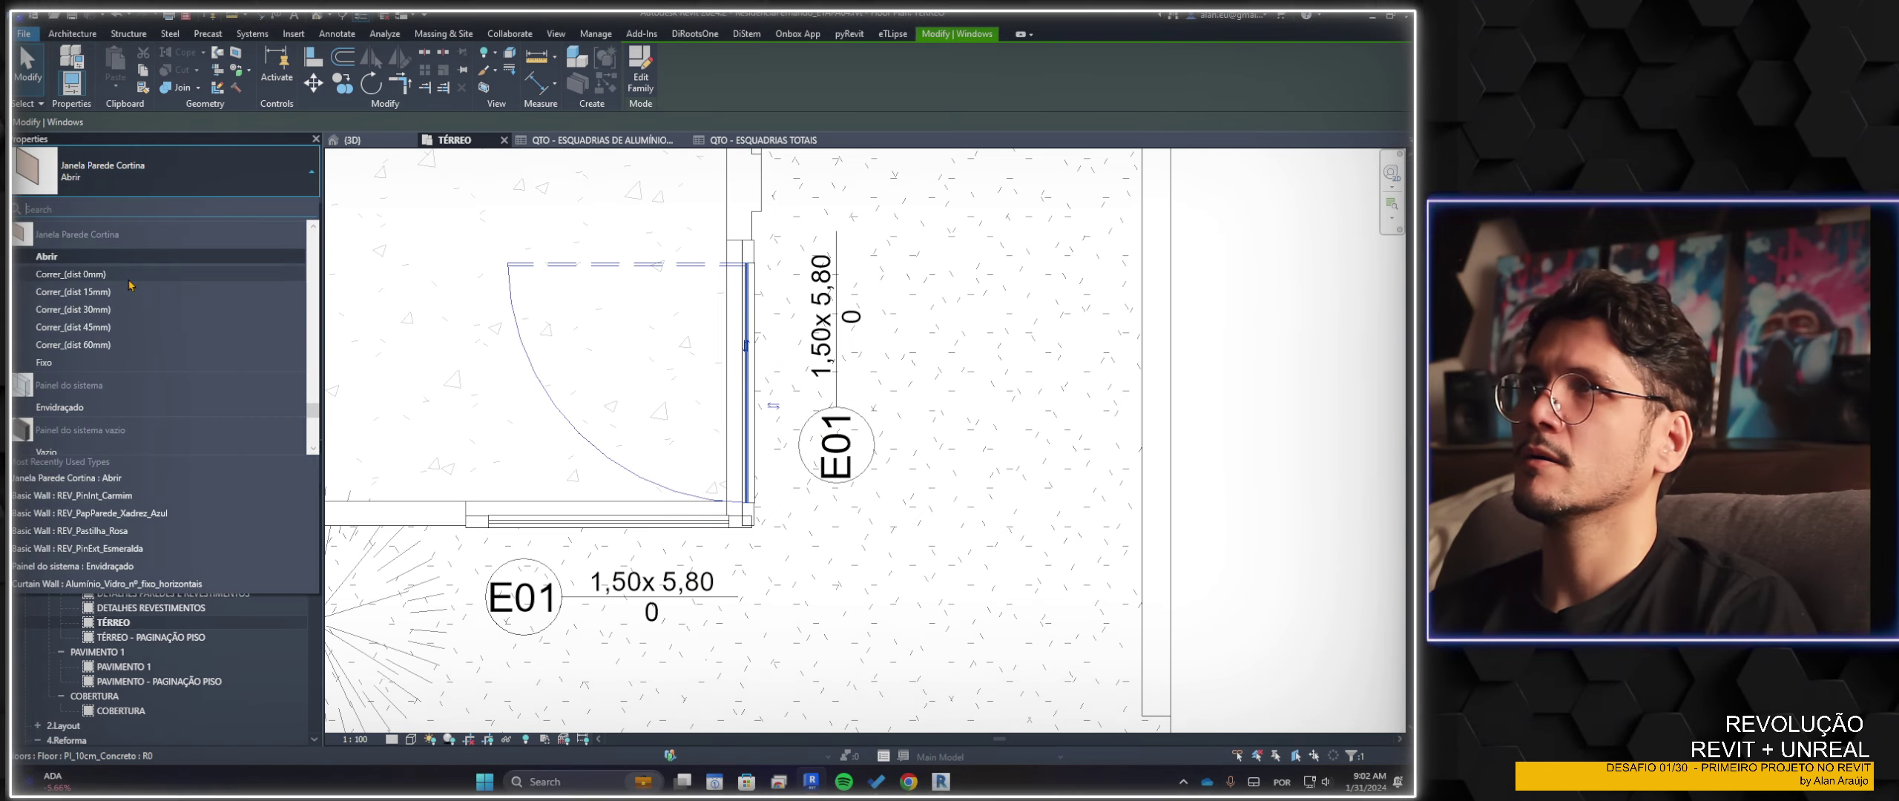
click(127, 275)
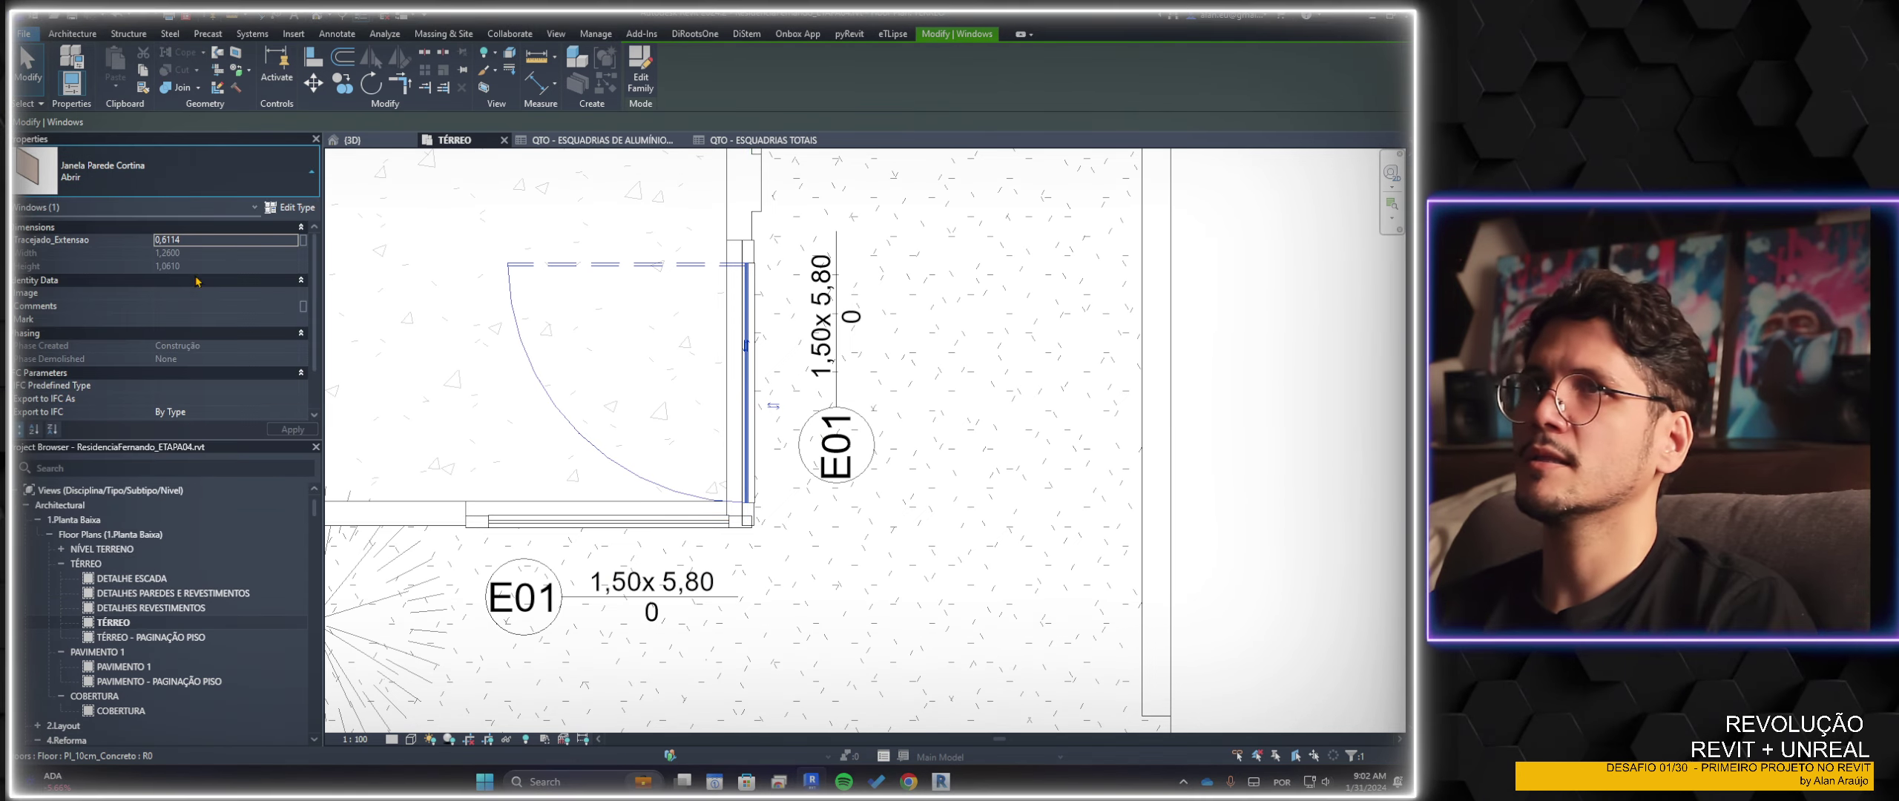
click(151, 189)
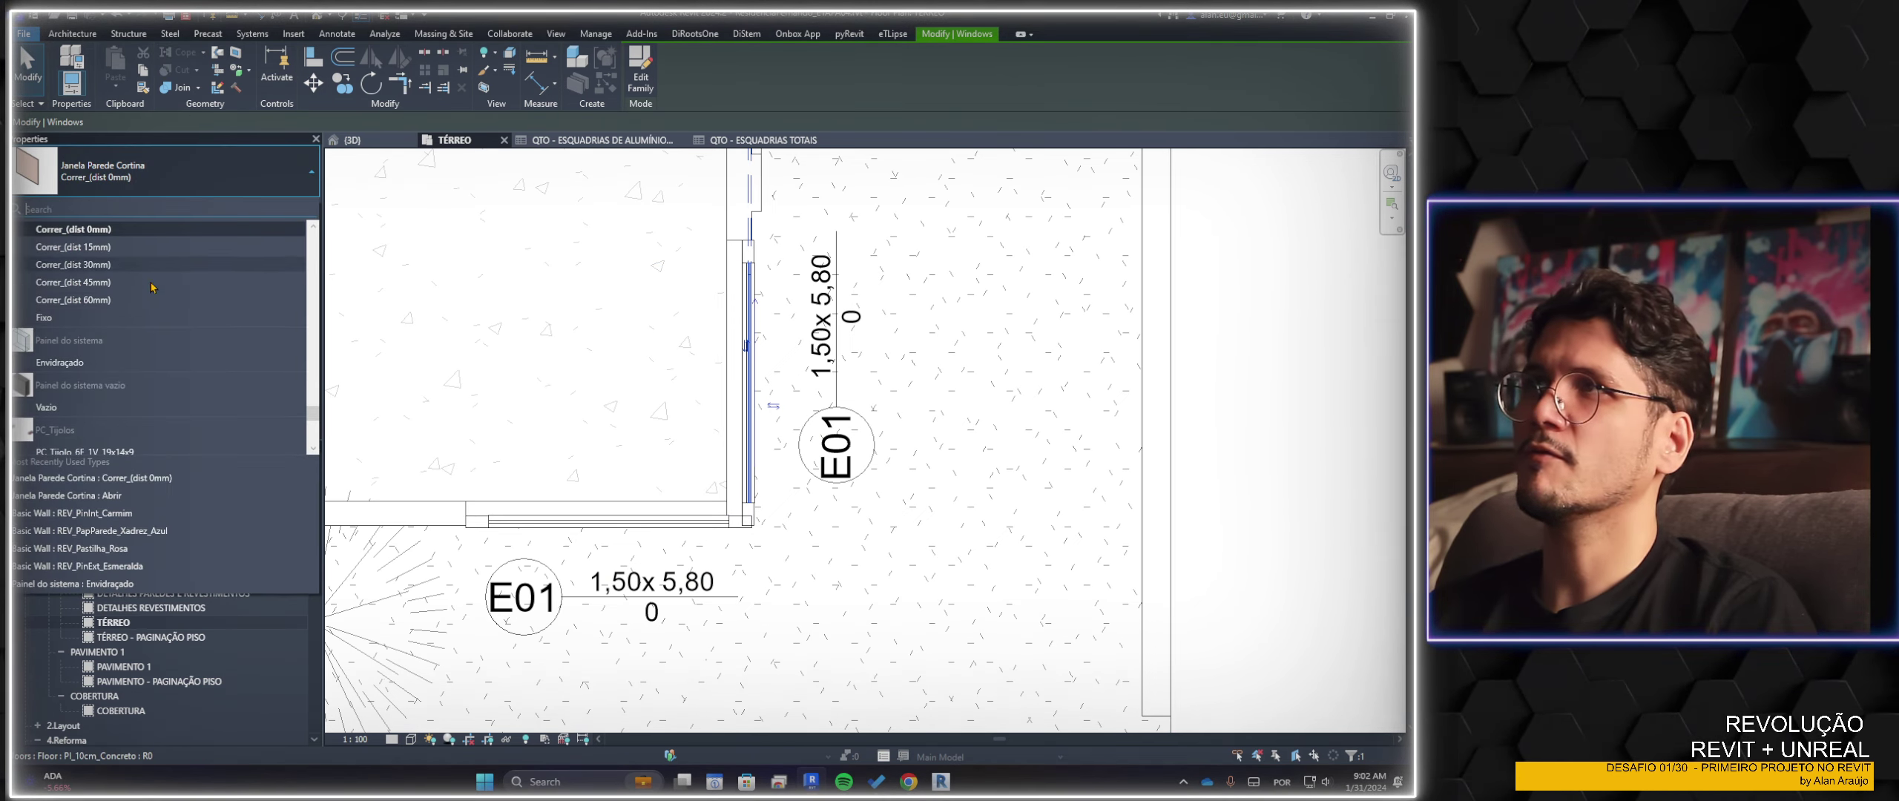
click(128, 247)
click(148, 178)
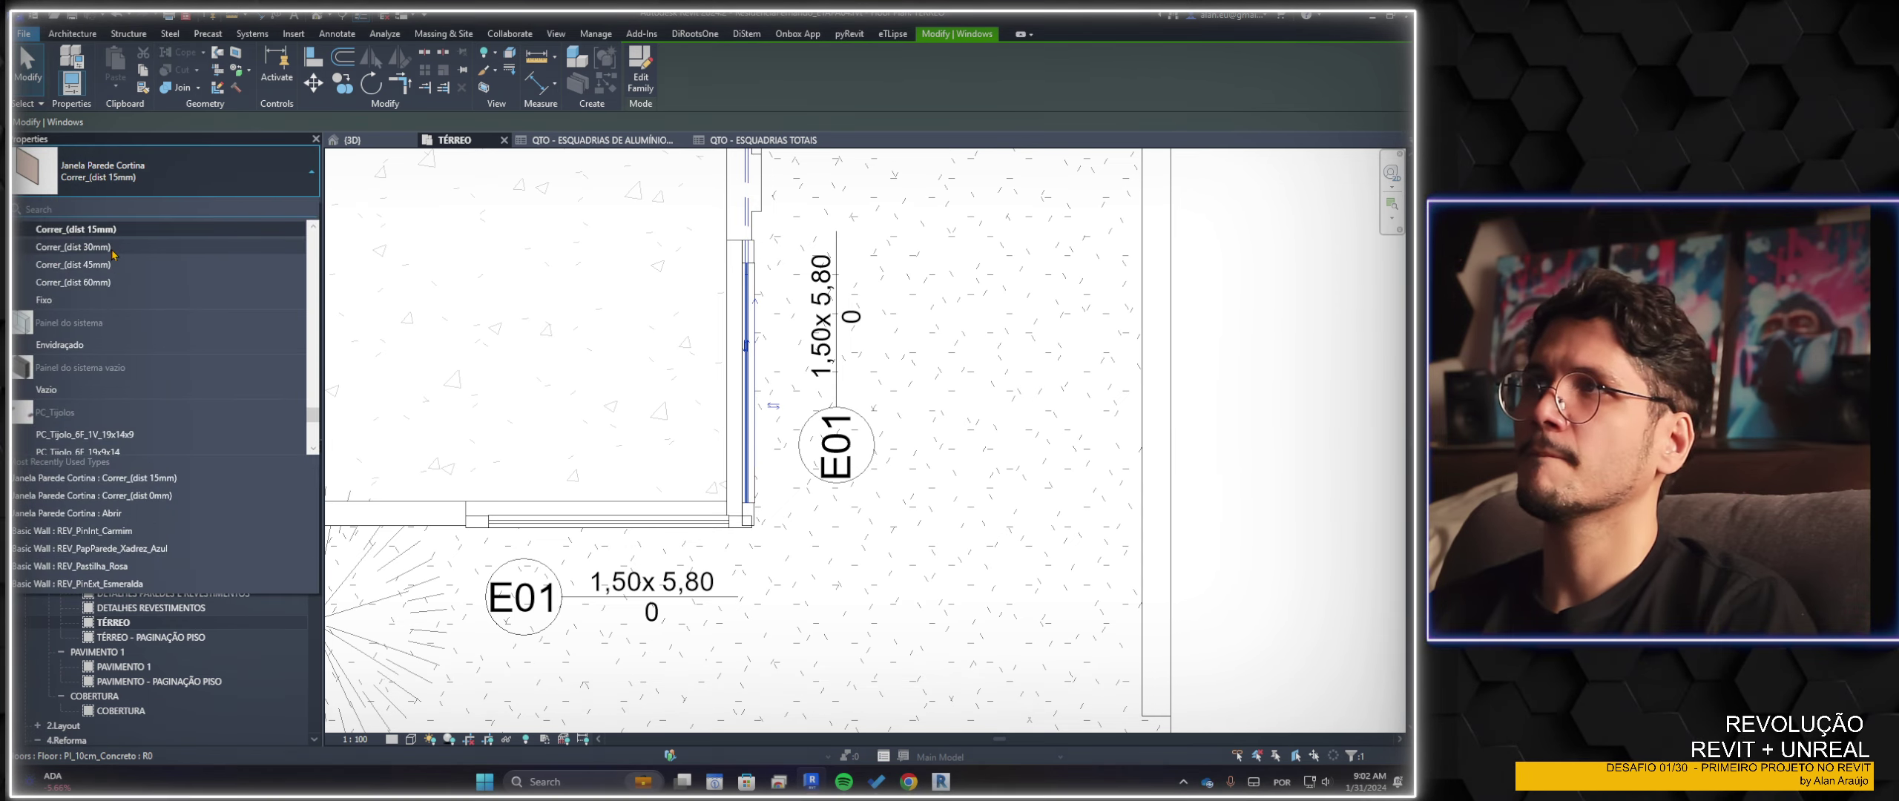
click(113, 248)
click(118, 177)
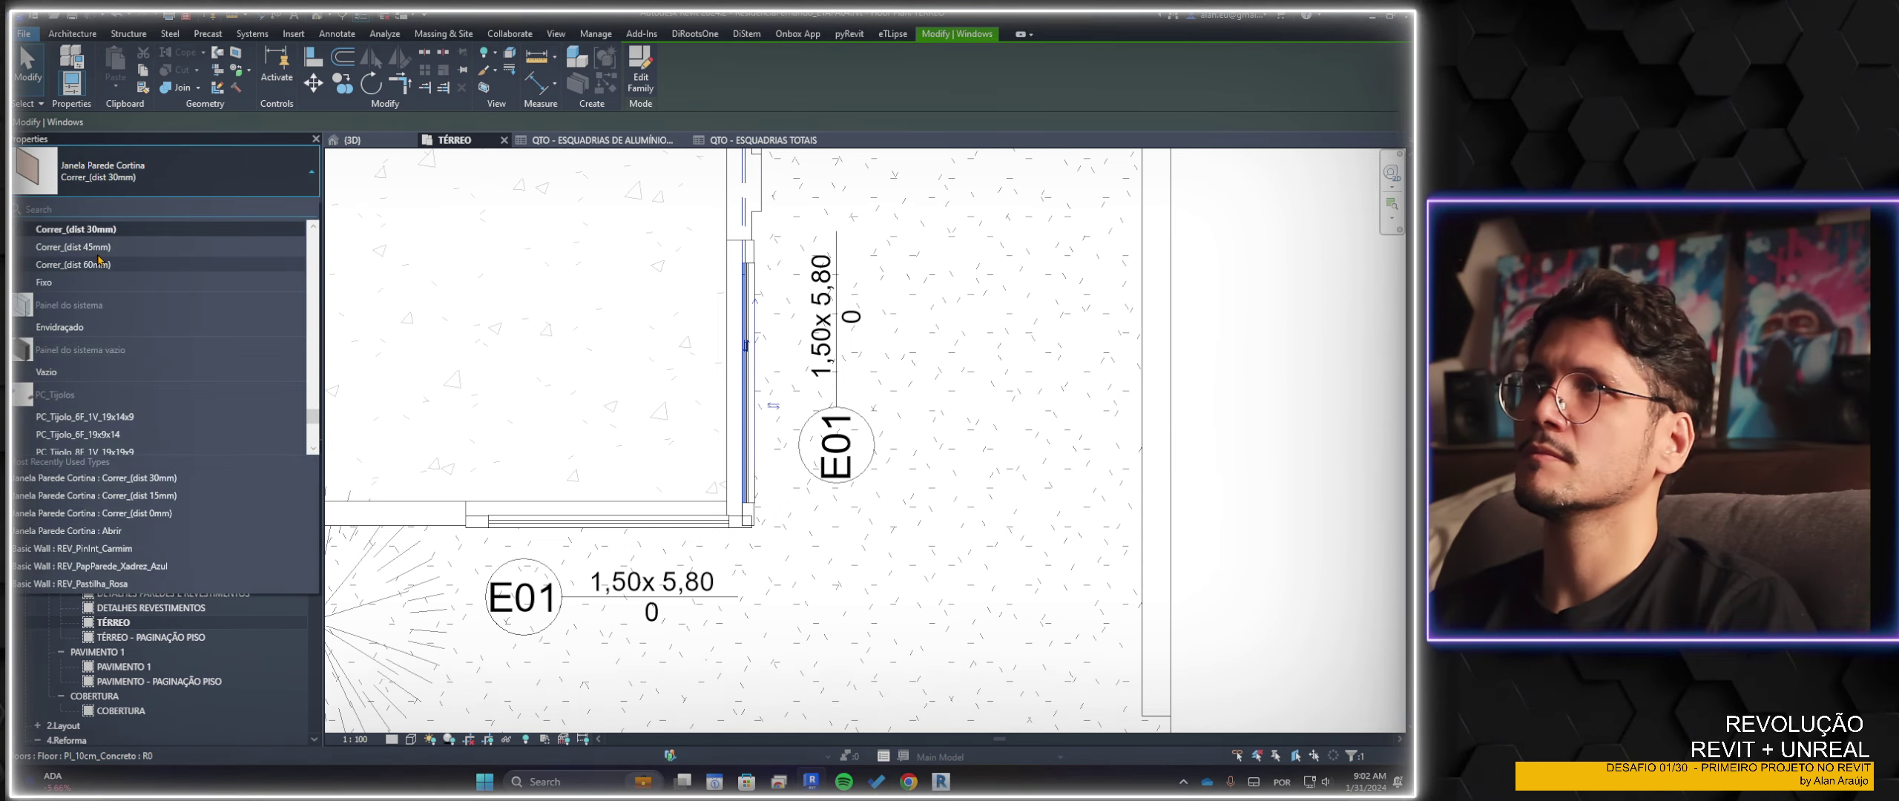
click(100, 248)
click(115, 178)
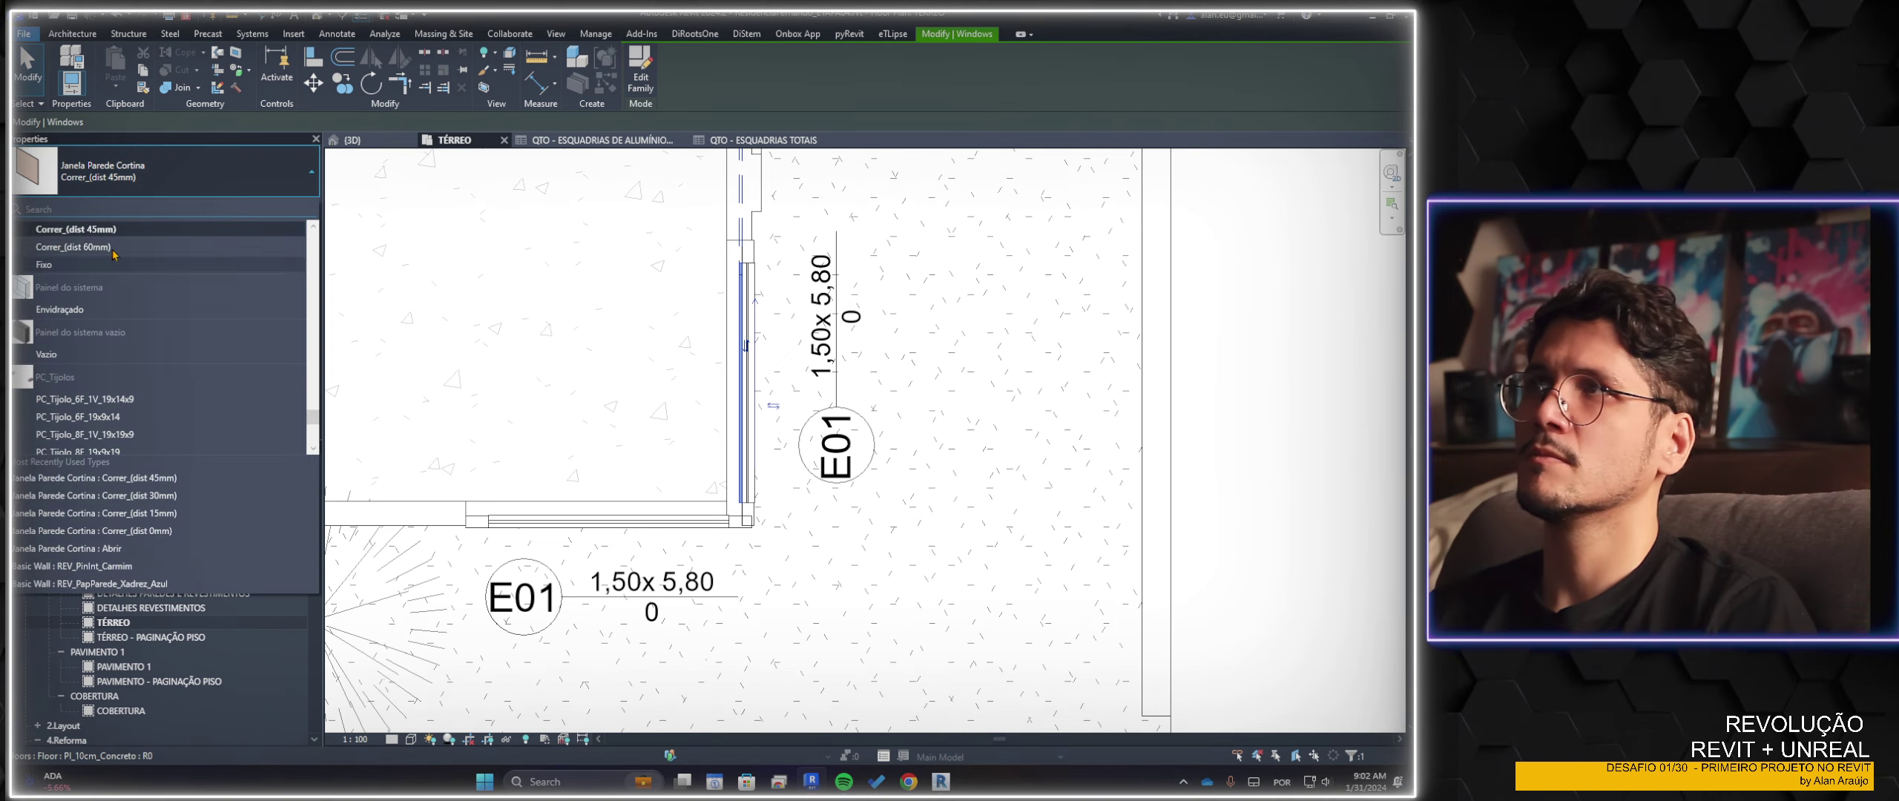
click(113, 249)
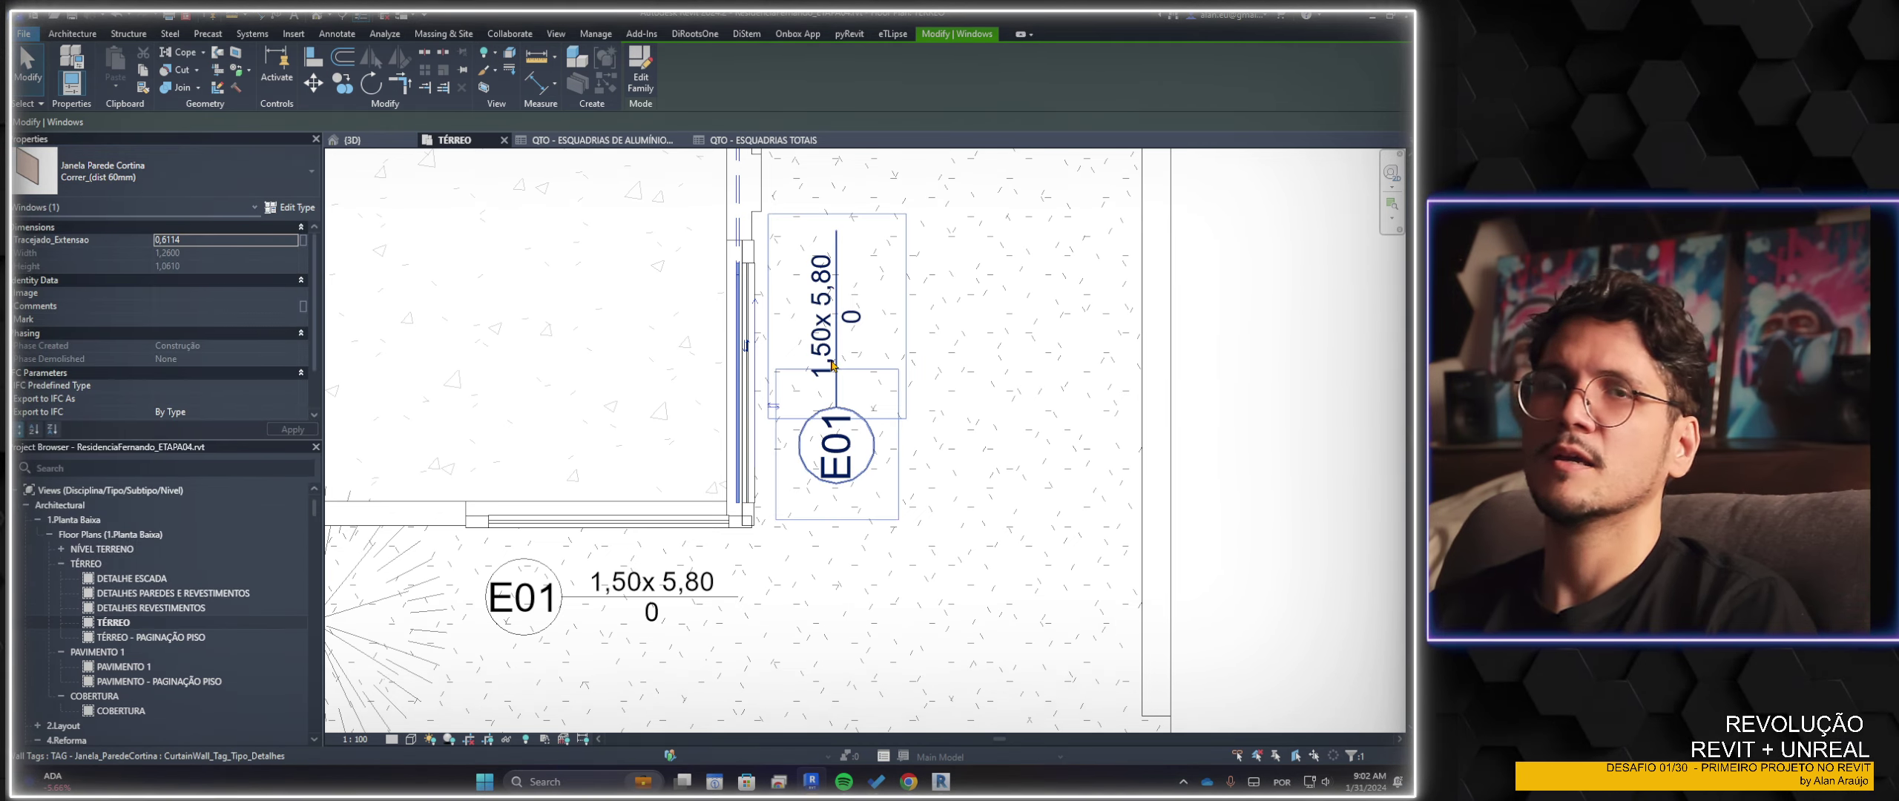
scroll(832, 364, down, 2)
Draw a new Alumínio_Vidro_1.00x1.00 curtain wall in open space on the TÉRREO plan
key(Escape)
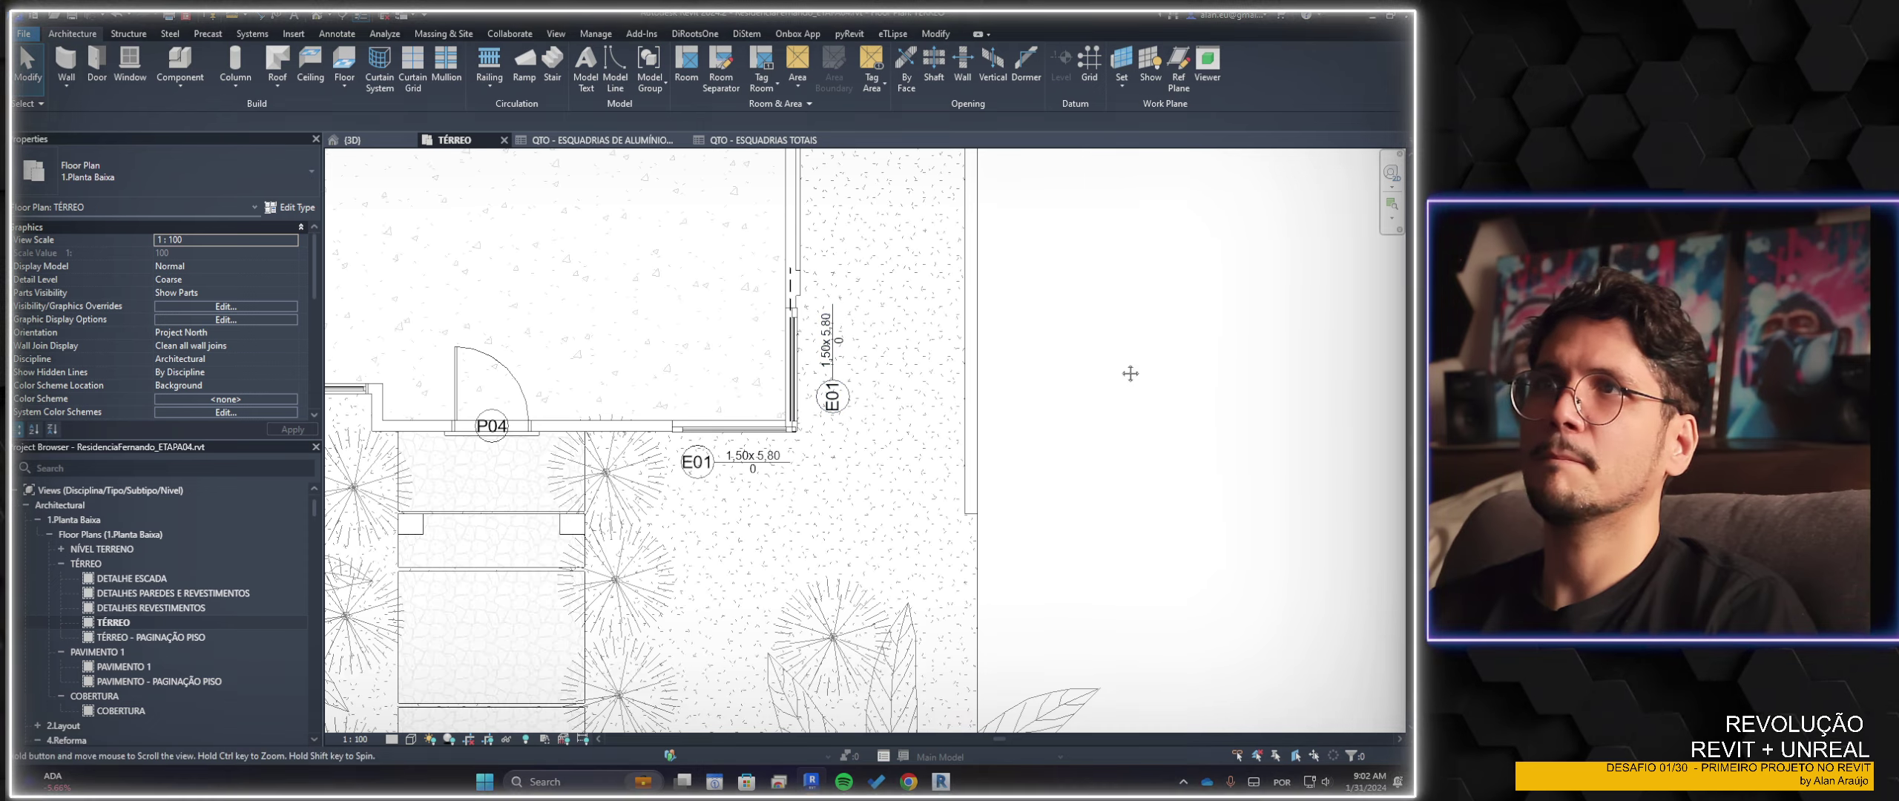
scroll(890, 382, down, 3)
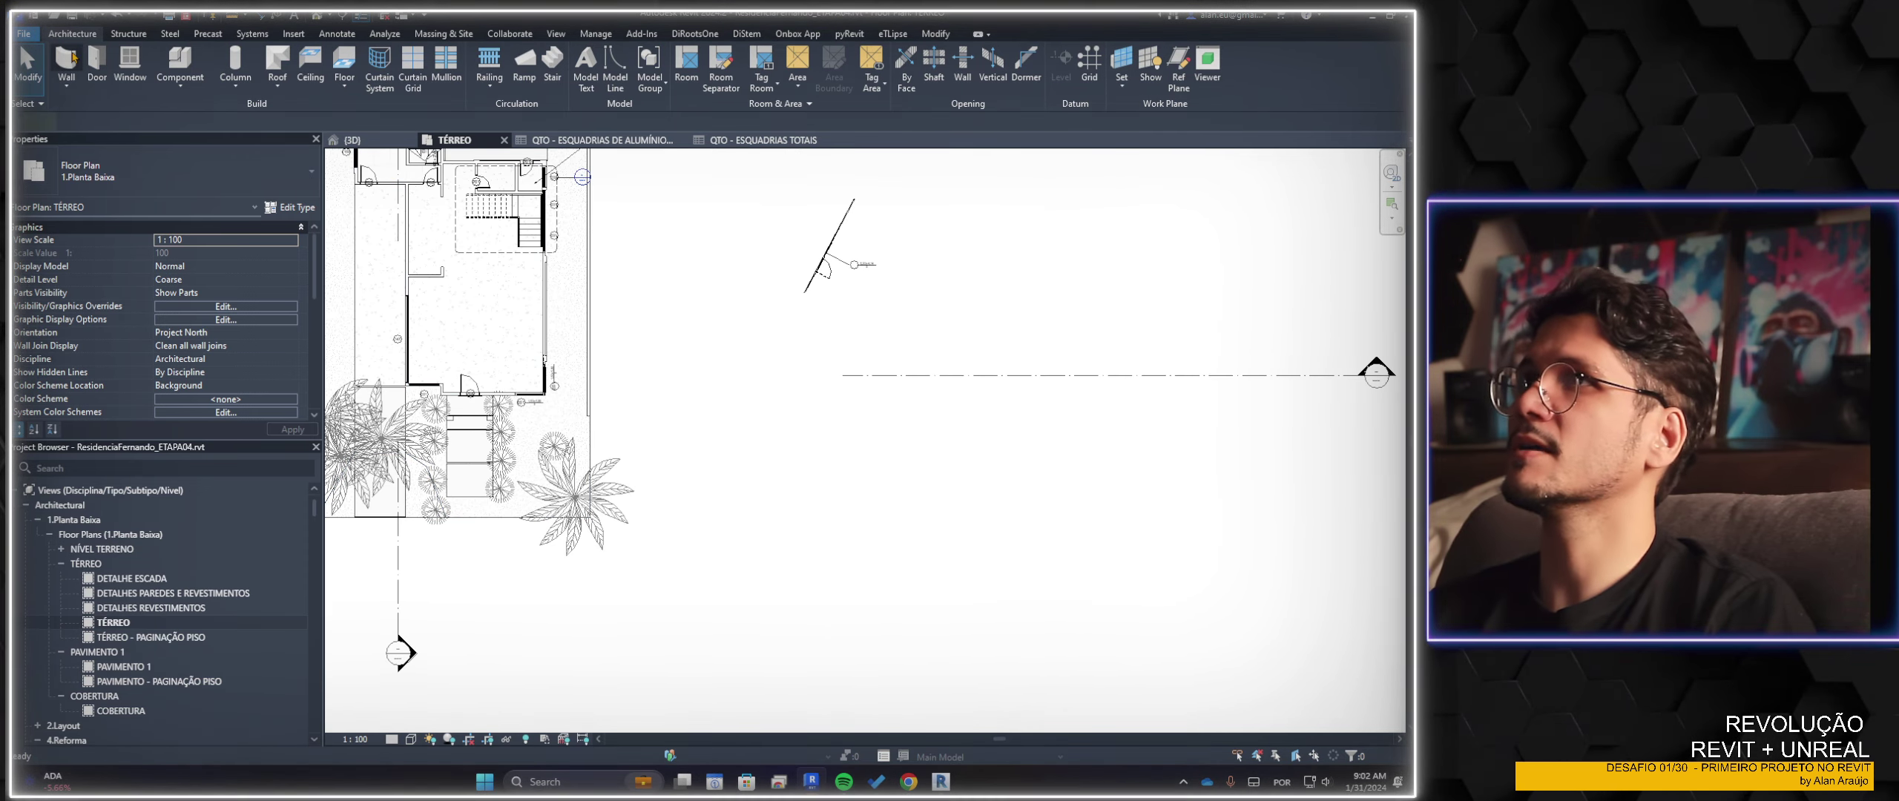
click(74, 57)
click(158, 177)
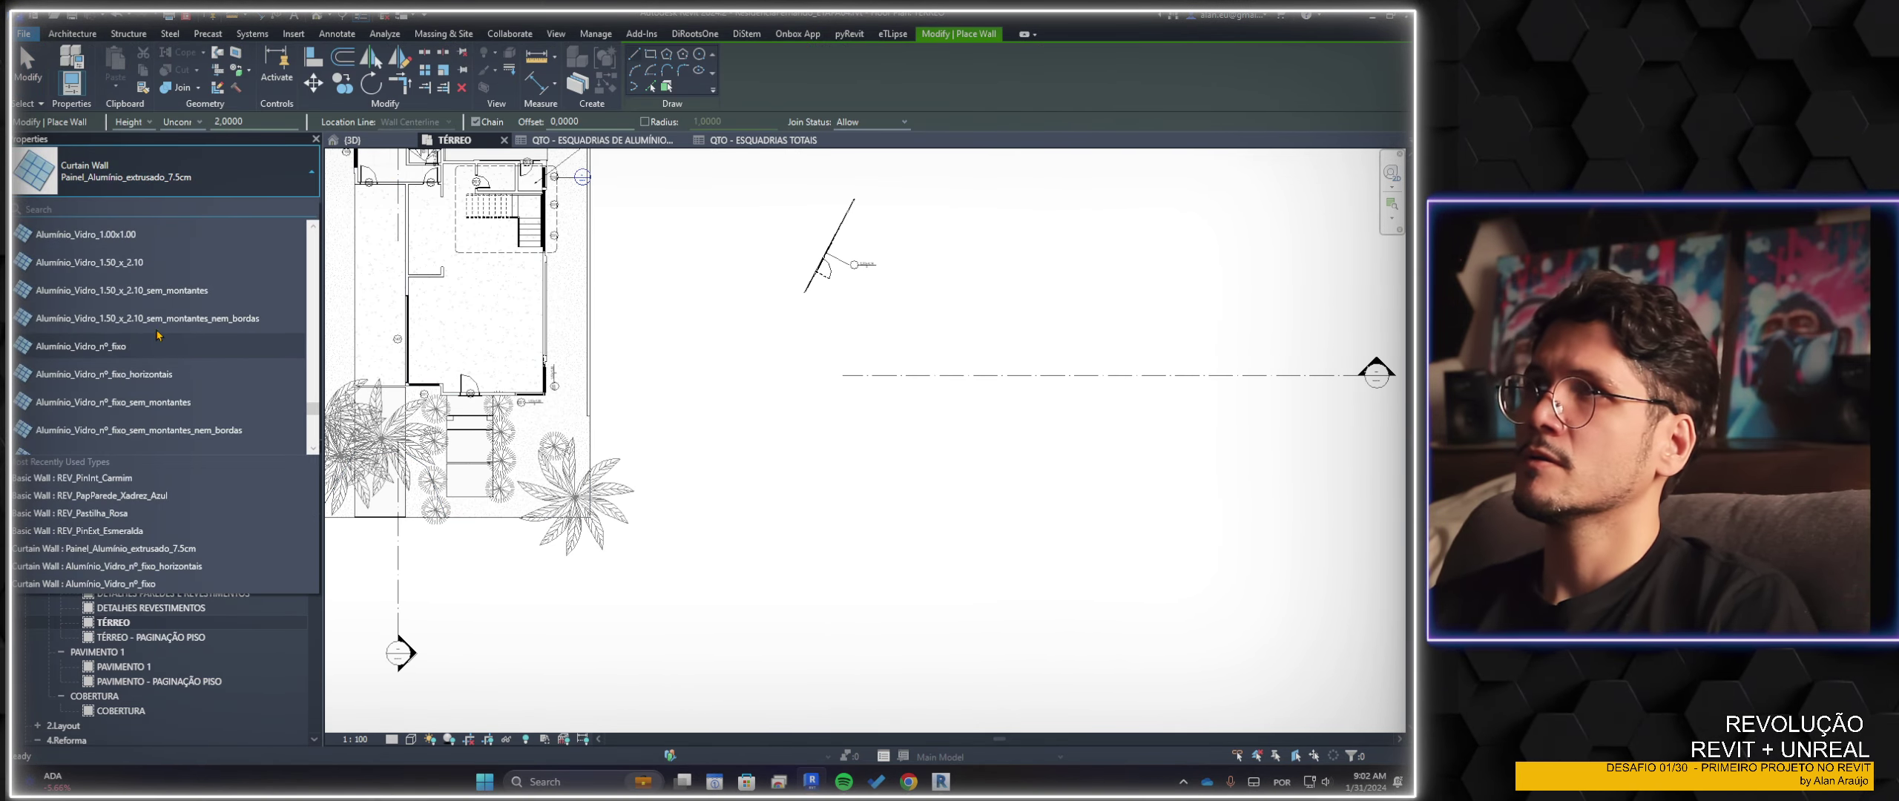
click(85, 235)
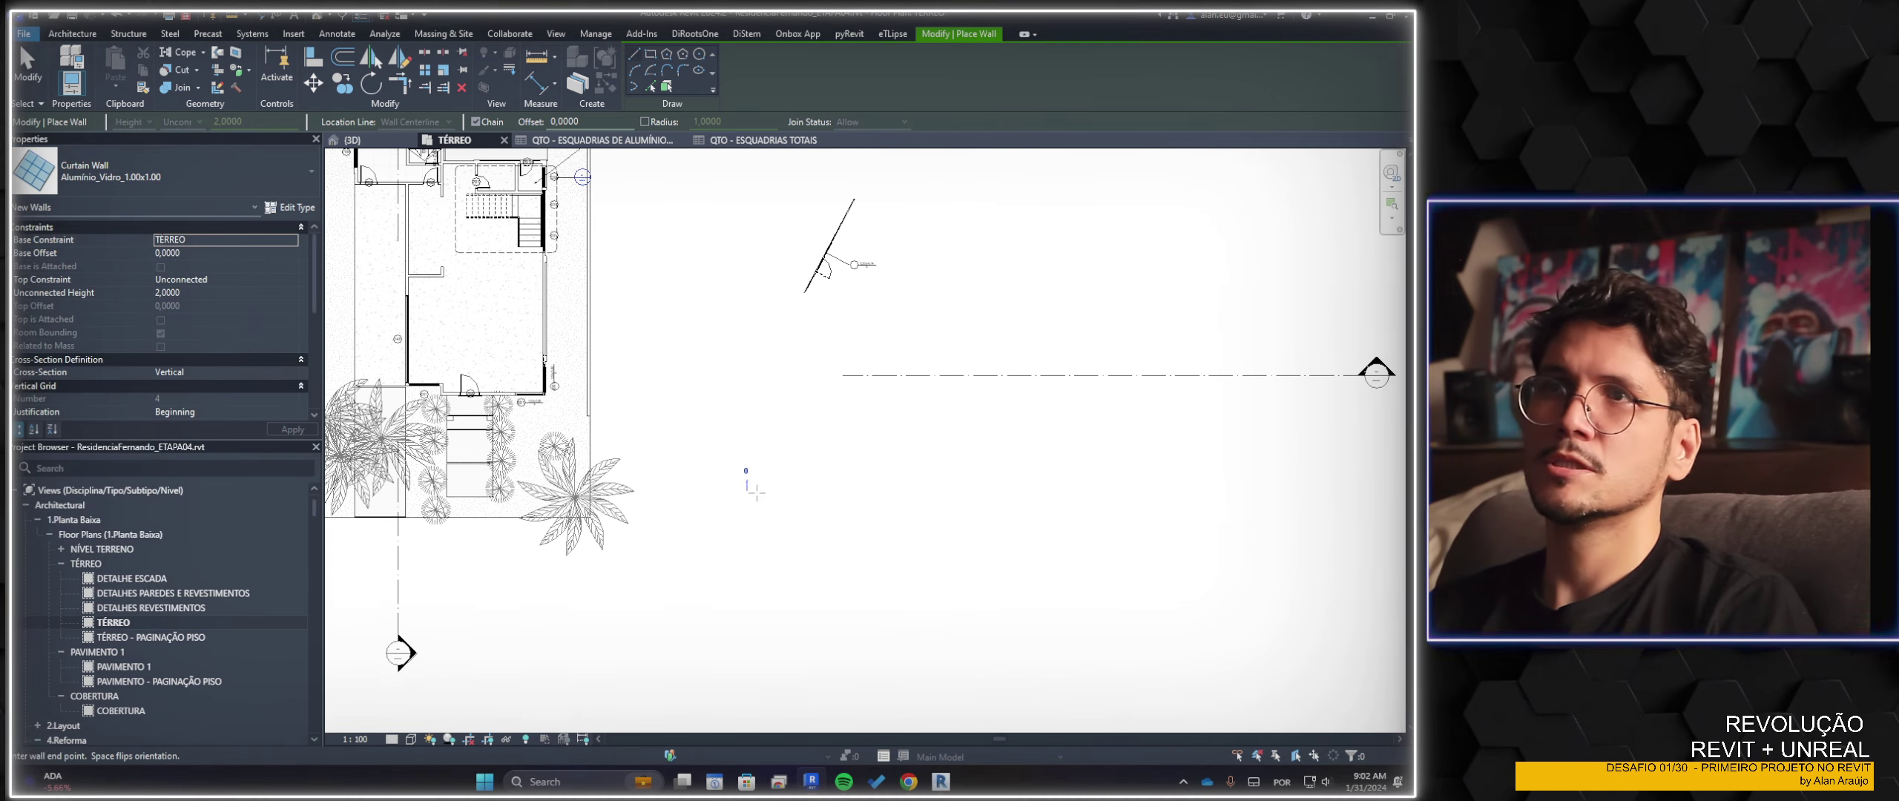
click(994, 491)
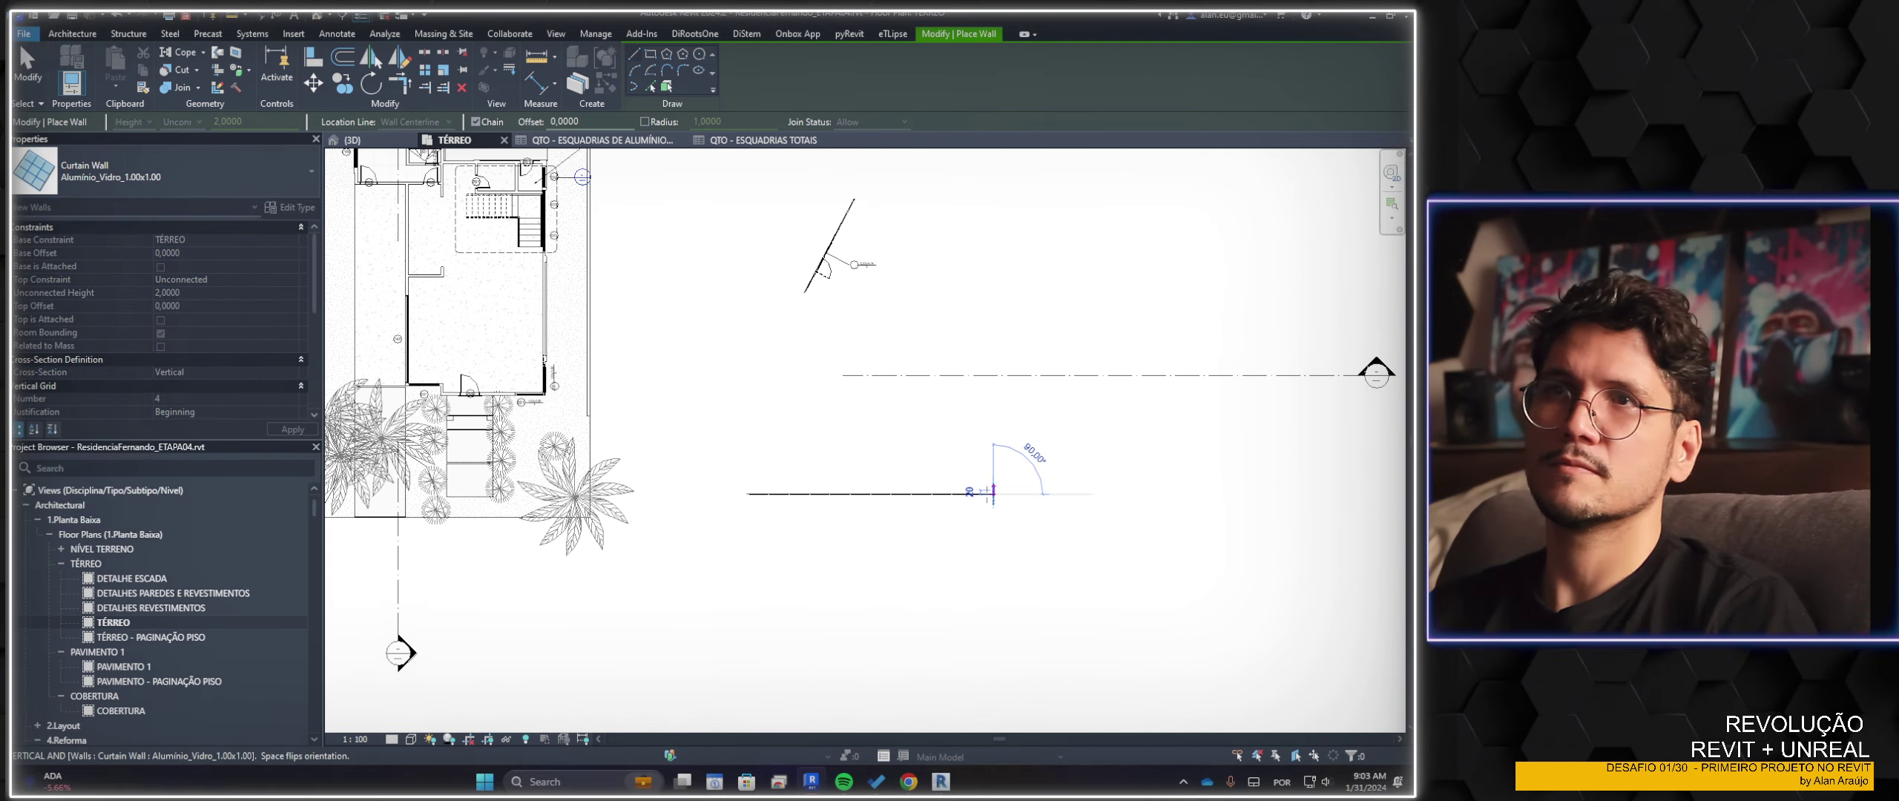
key(Escape)
key(Escape)
Pan along the new curtain wall, then switch to the 3D view and orbit the house
scroll(822, 518, up, 5)
scroll(793, 496, up, 3)
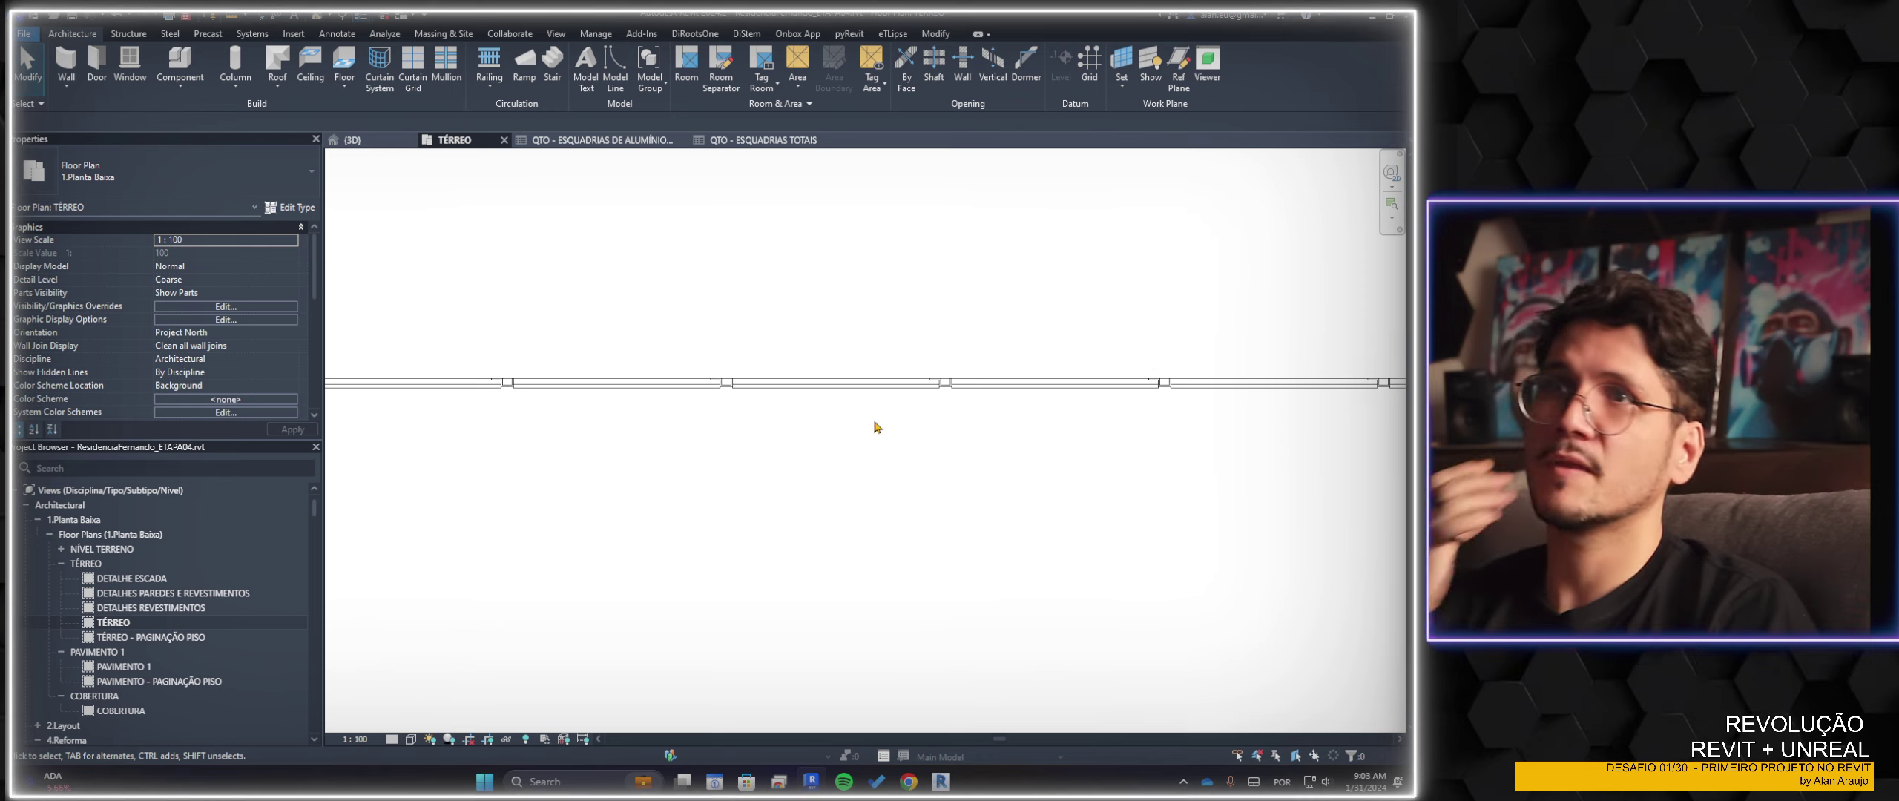
middle_drag(877, 423, 827, 450)
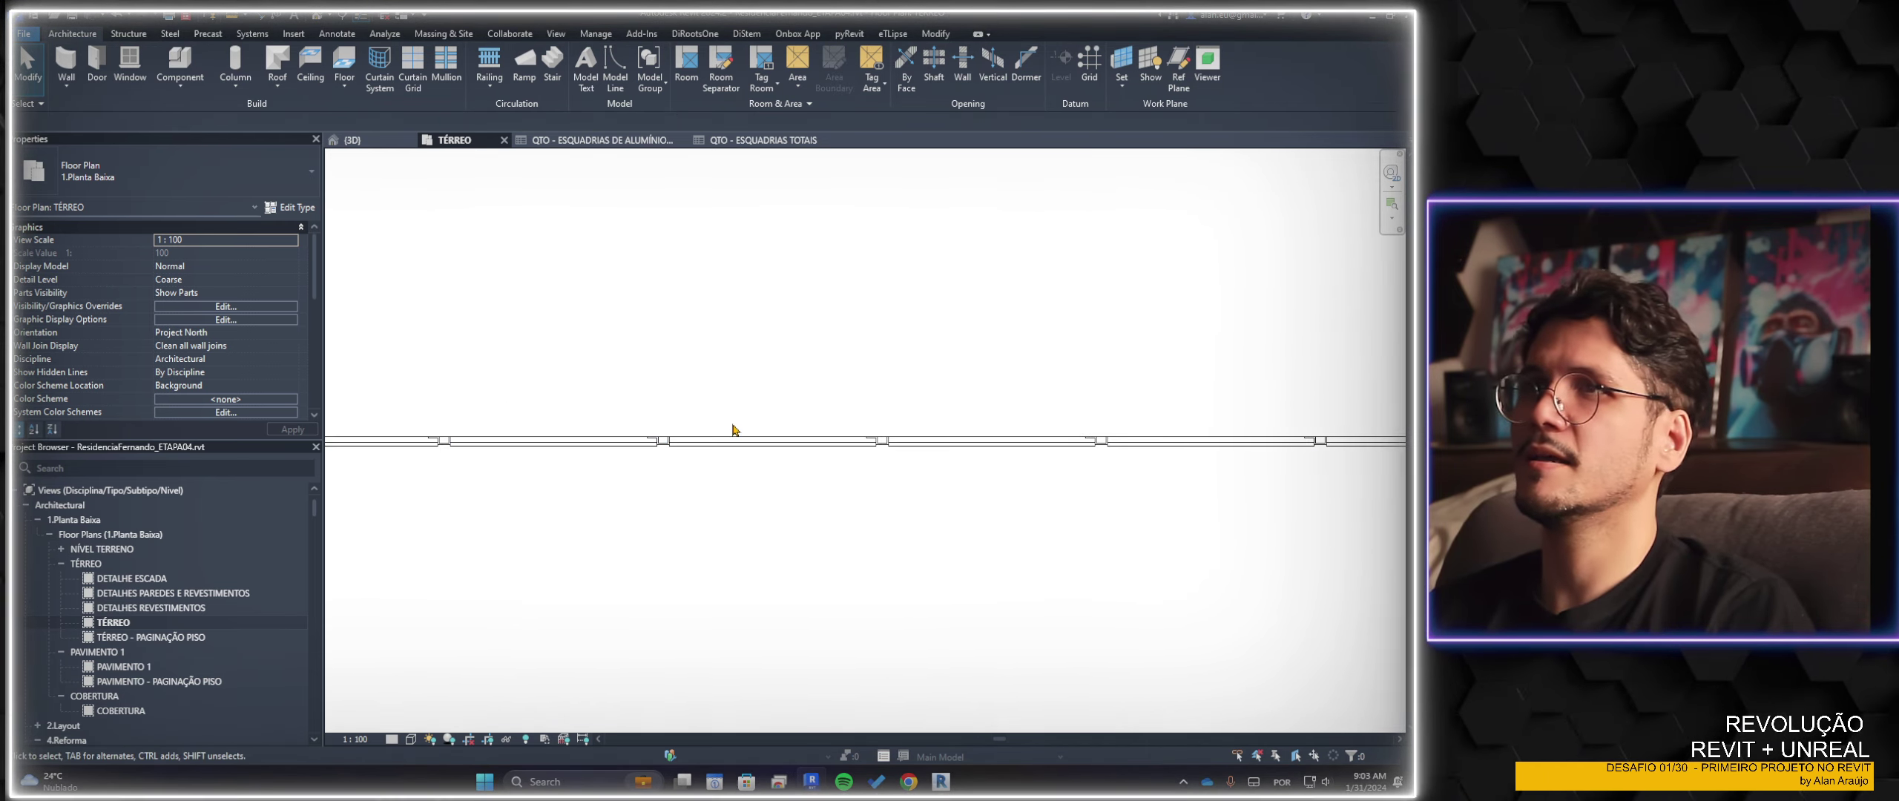
click(314, 15)
scroll(806, 542, down, 4)
shift+middle_drag(779, 542, 797, 519)
scroll(630, 460, up, 5)
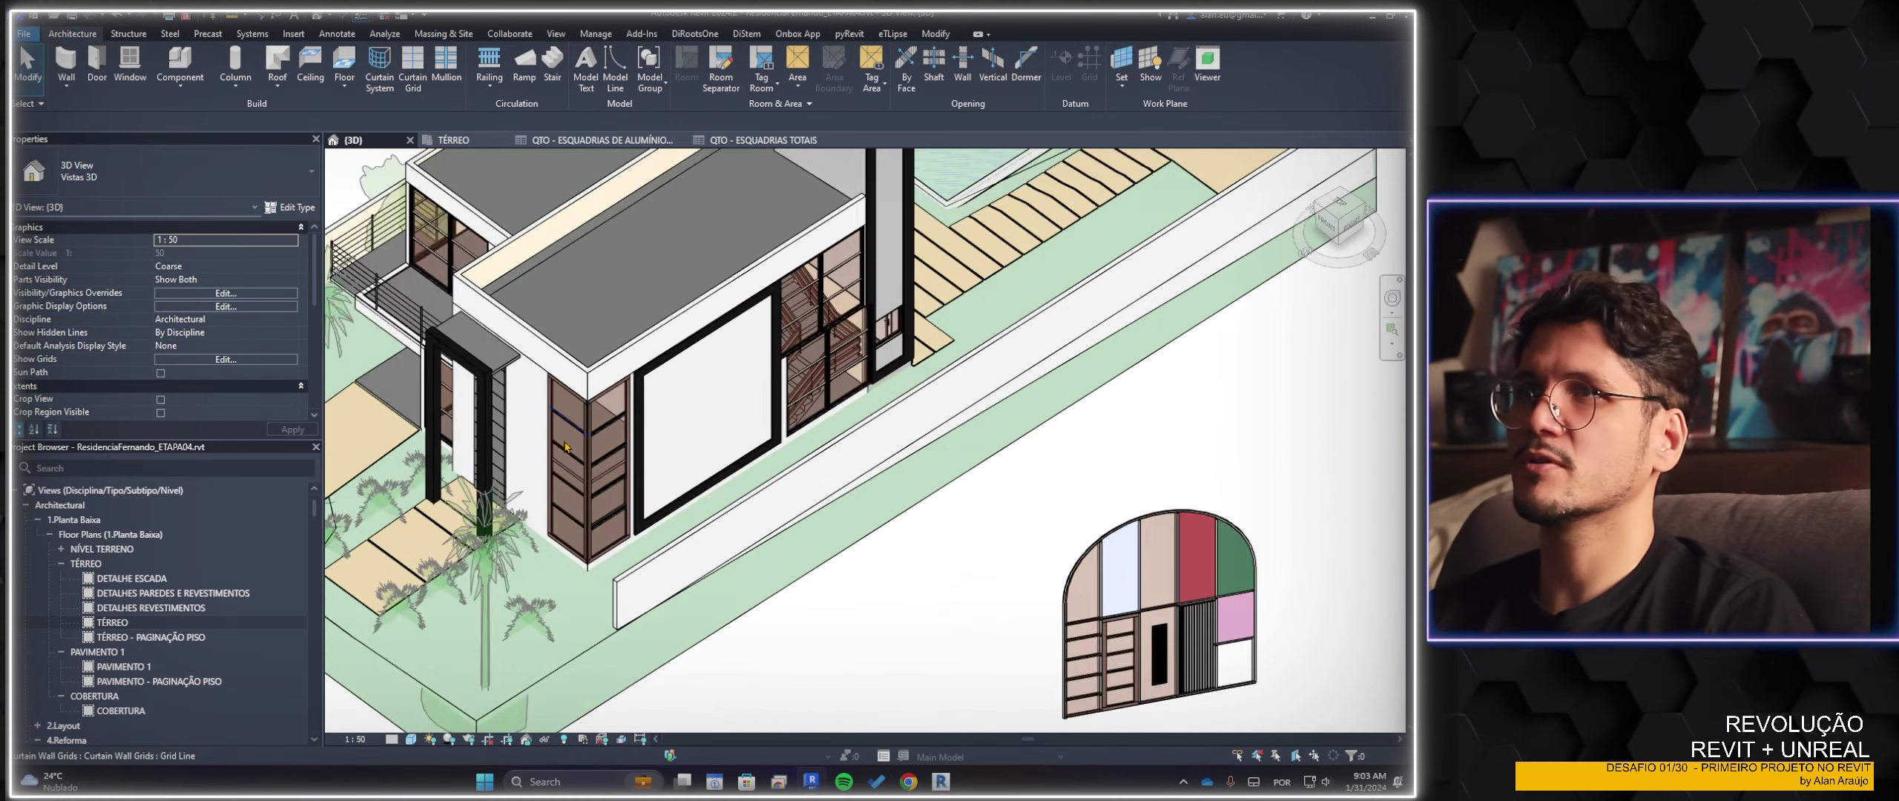
scroll(566, 446, up, 3)
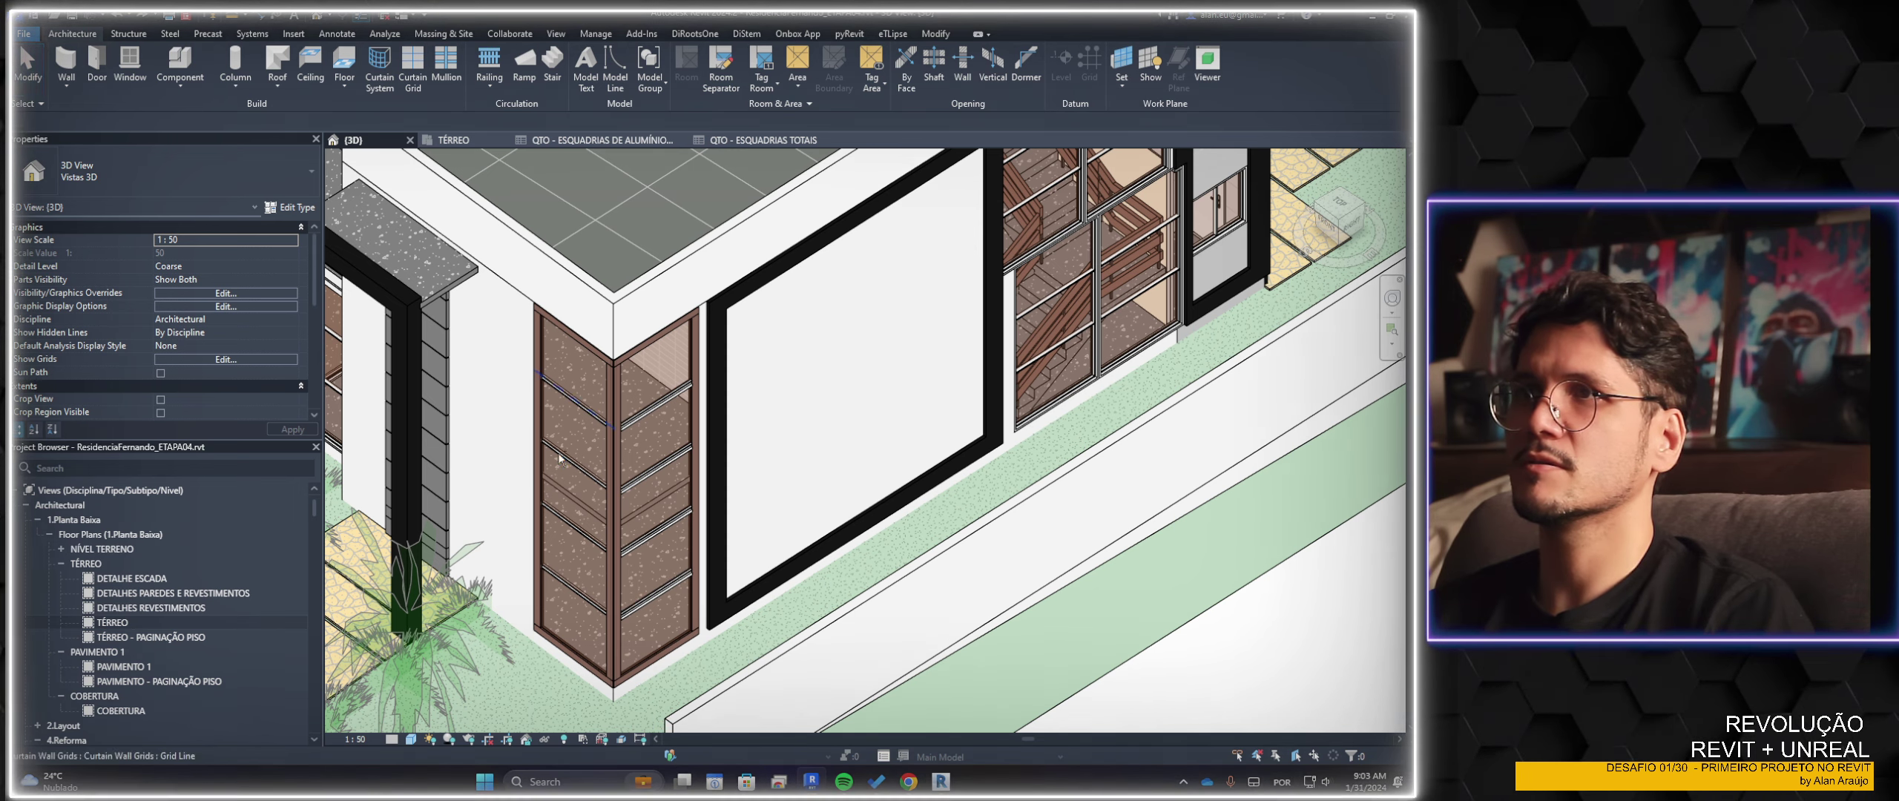
scroll(566, 534, down, 4)
scroll(564, 523, up, 1)
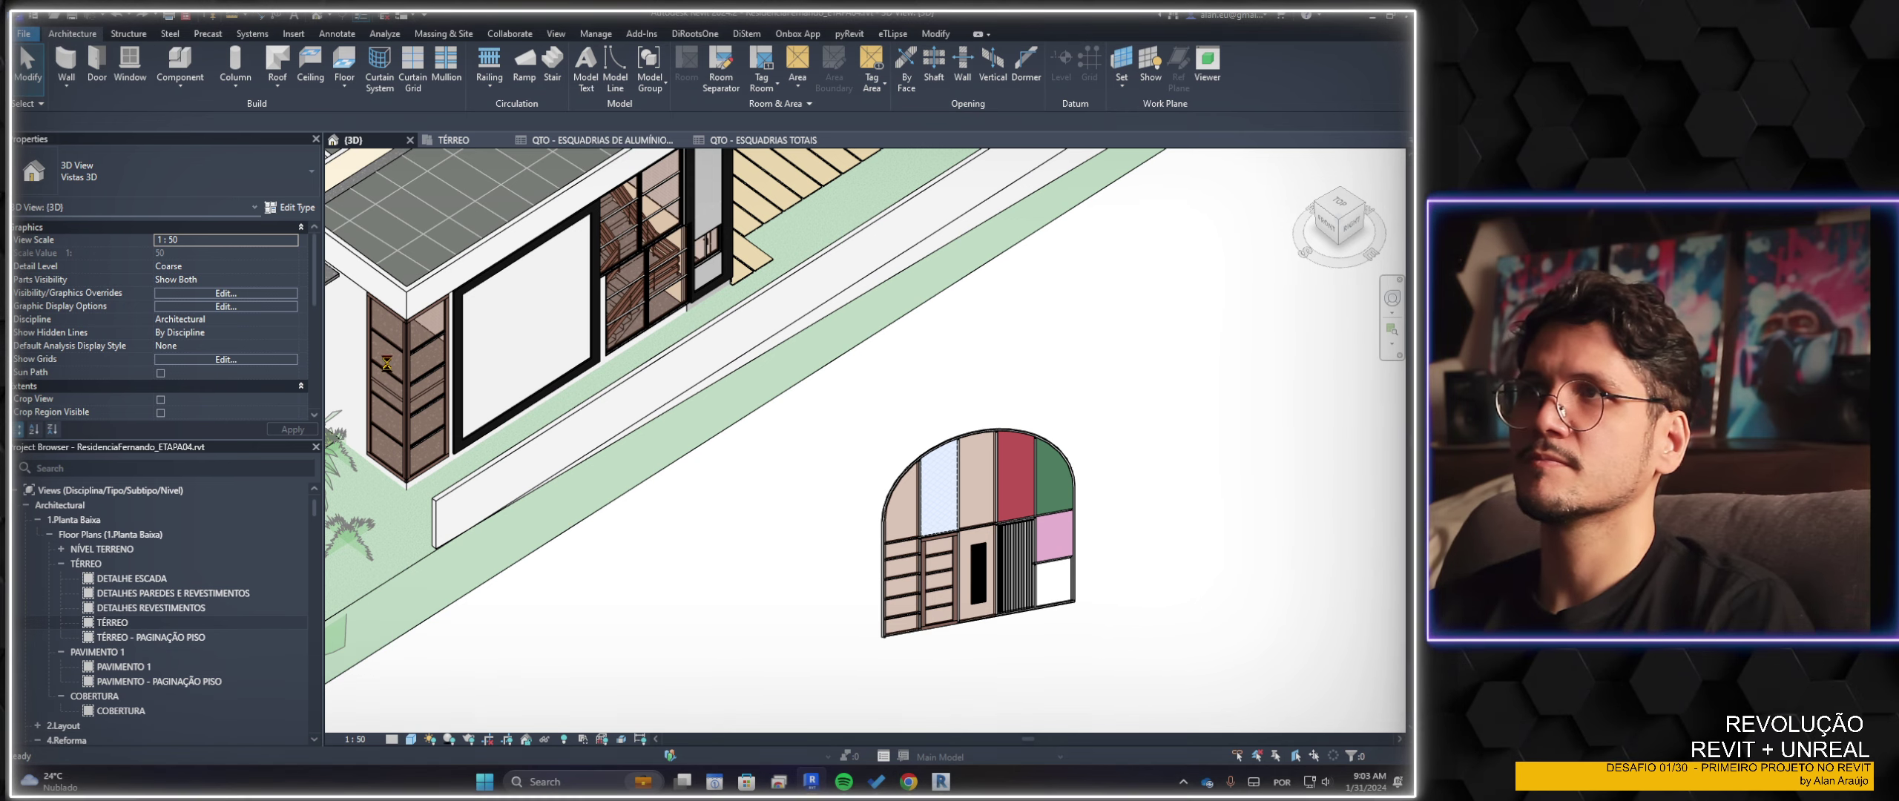
scroll(408, 403, up, 4)
scroll(411, 407, up, 1)
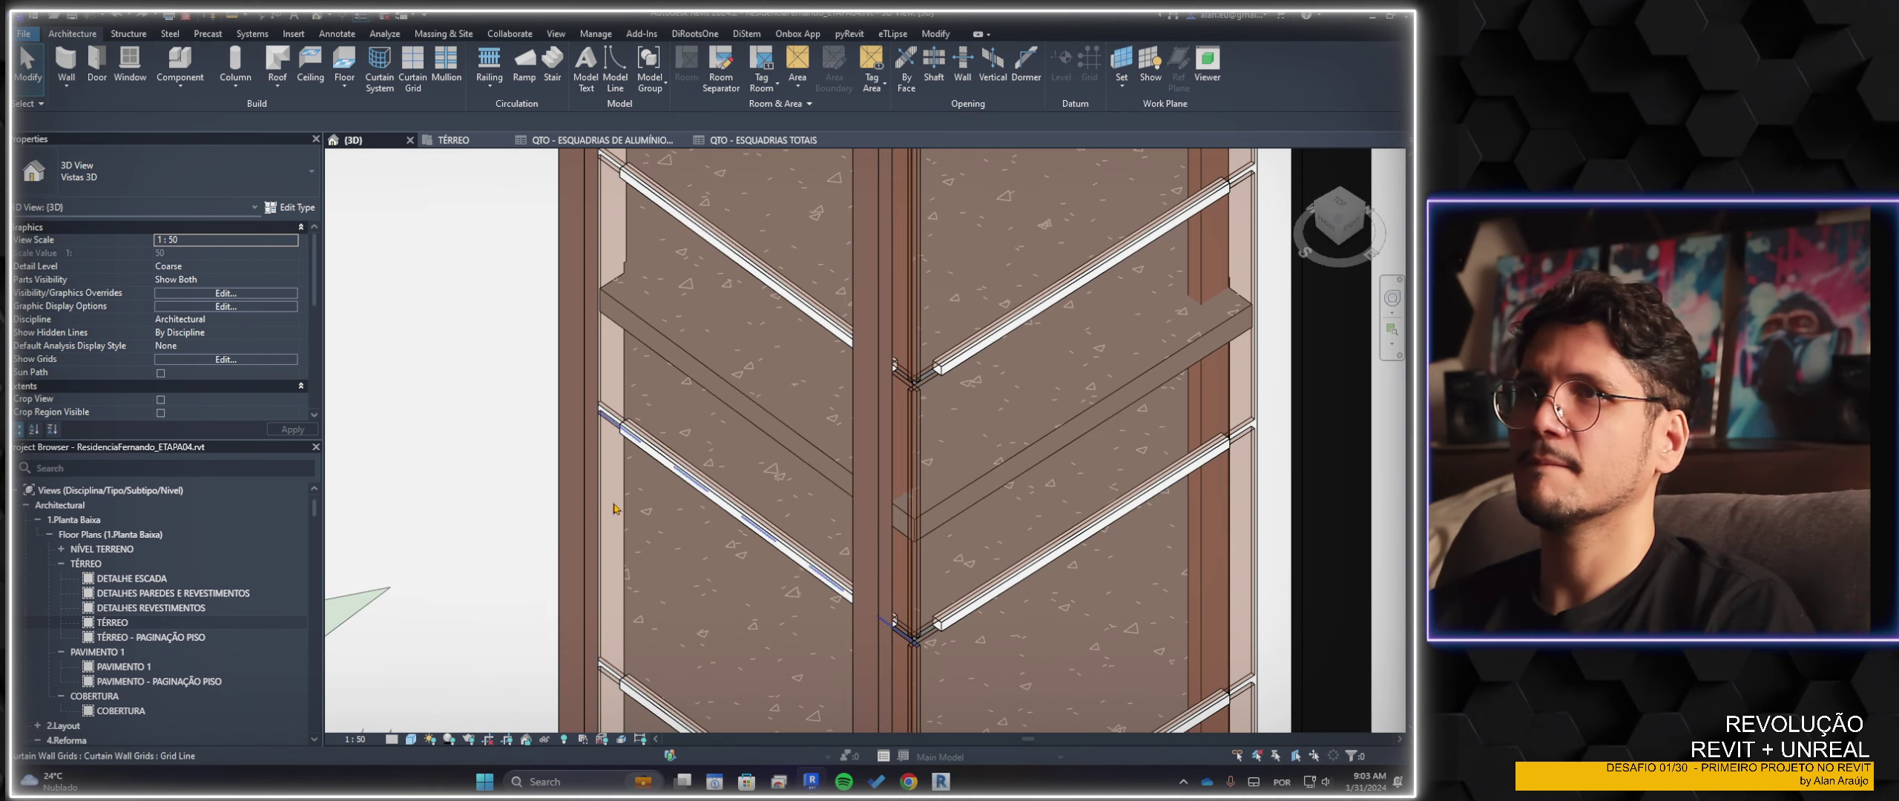
scroll(519, 475, up, 2)
scroll(601, 521, up, 1)
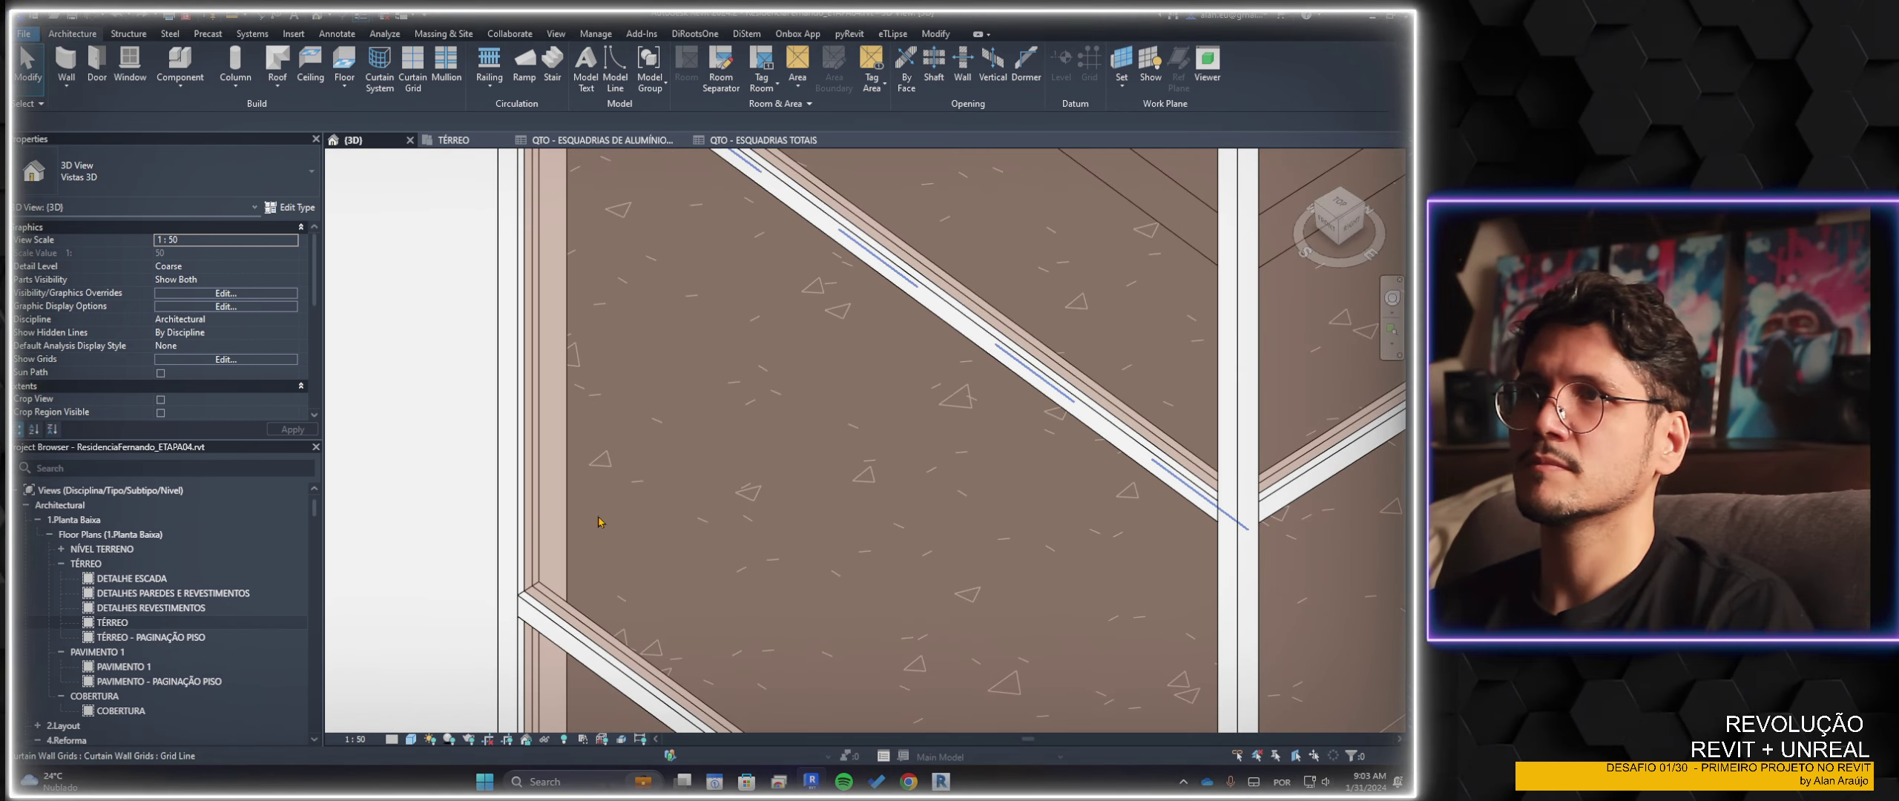
scroll(795, 530, down, 4)
scroll(633, 376, down, 3)
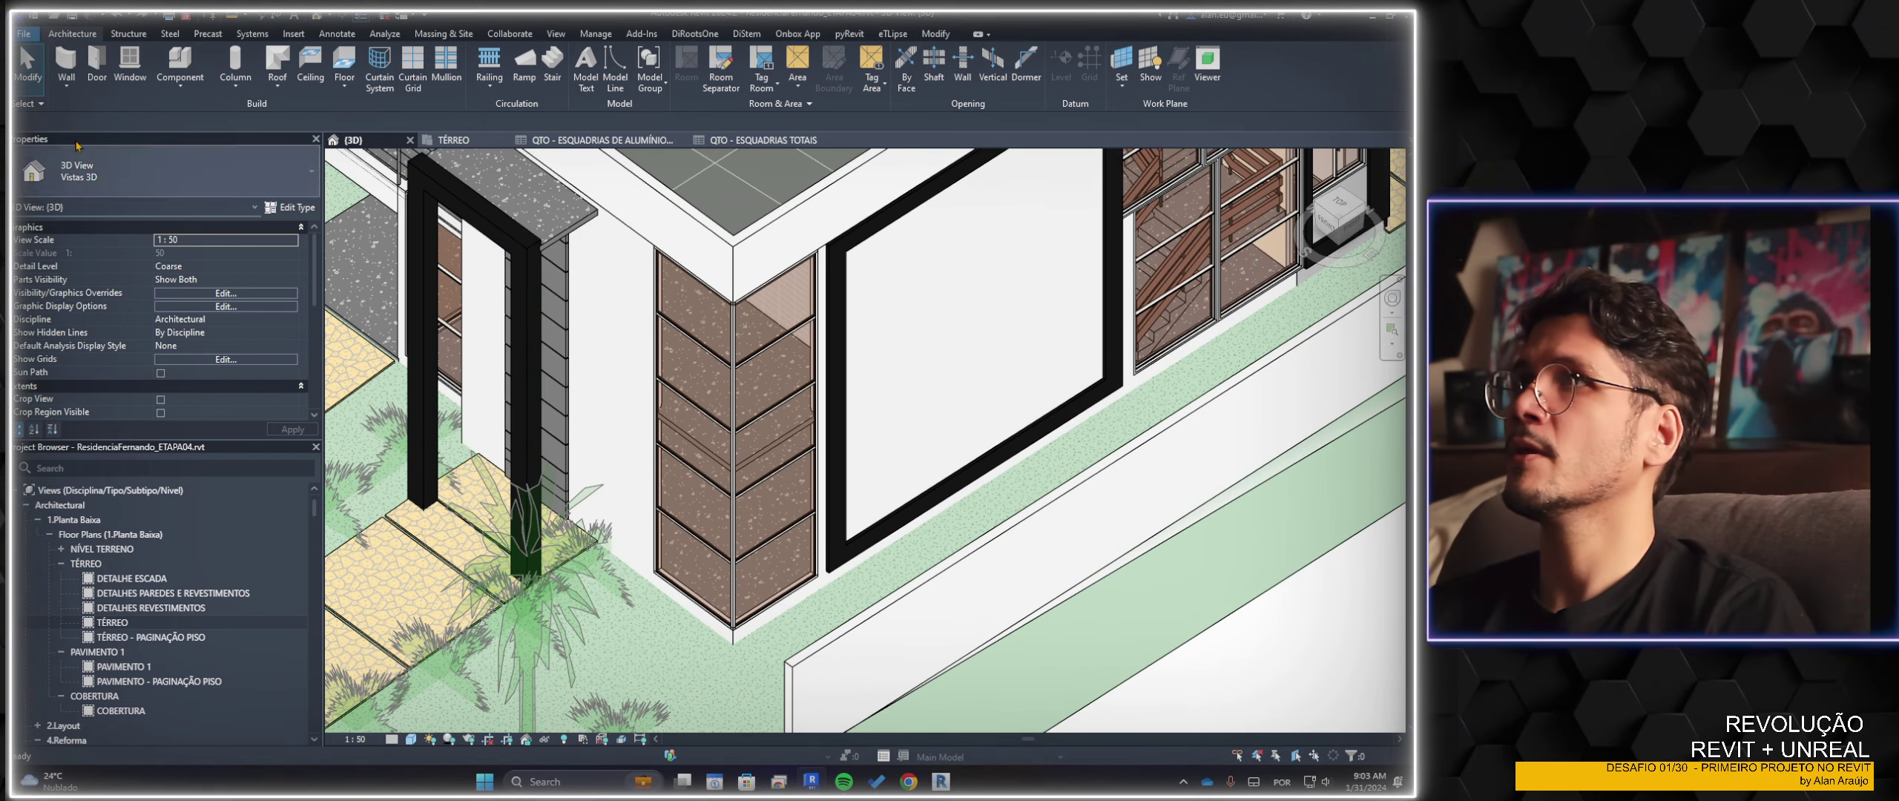
Start a new wall using the Alumínio_Vidro_nº_fixo_sem_montantes curtain wall type
click(66, 60)
click(166, 172)
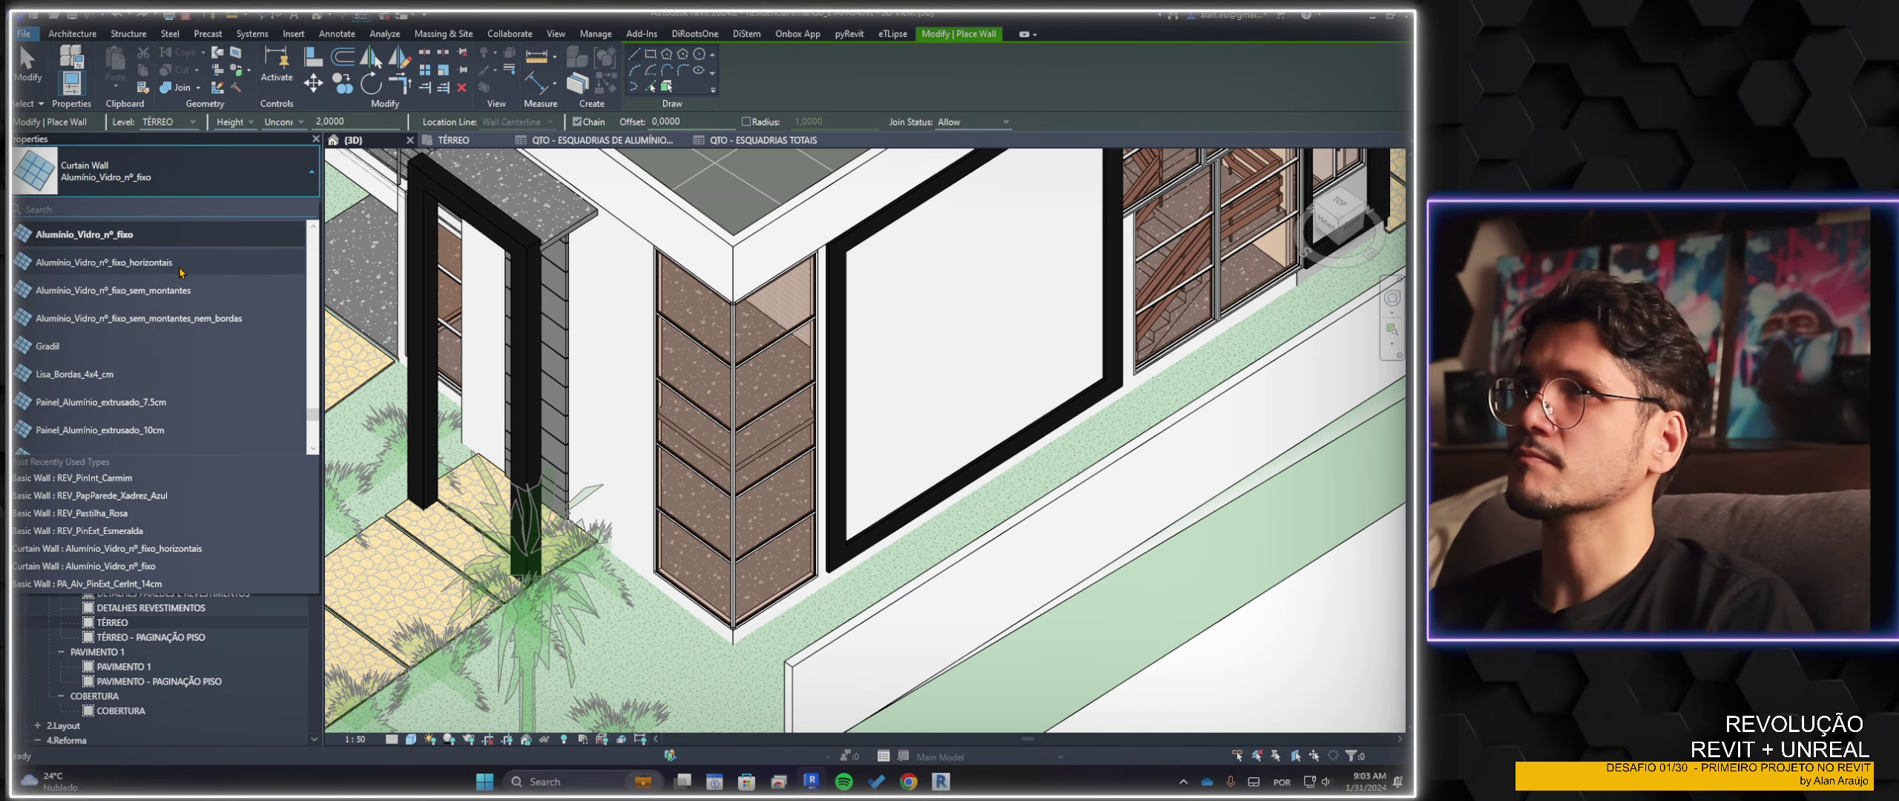
click(216, 291)
scroll(592, 421, down, 5)
scroll(592, 420, up, 3)
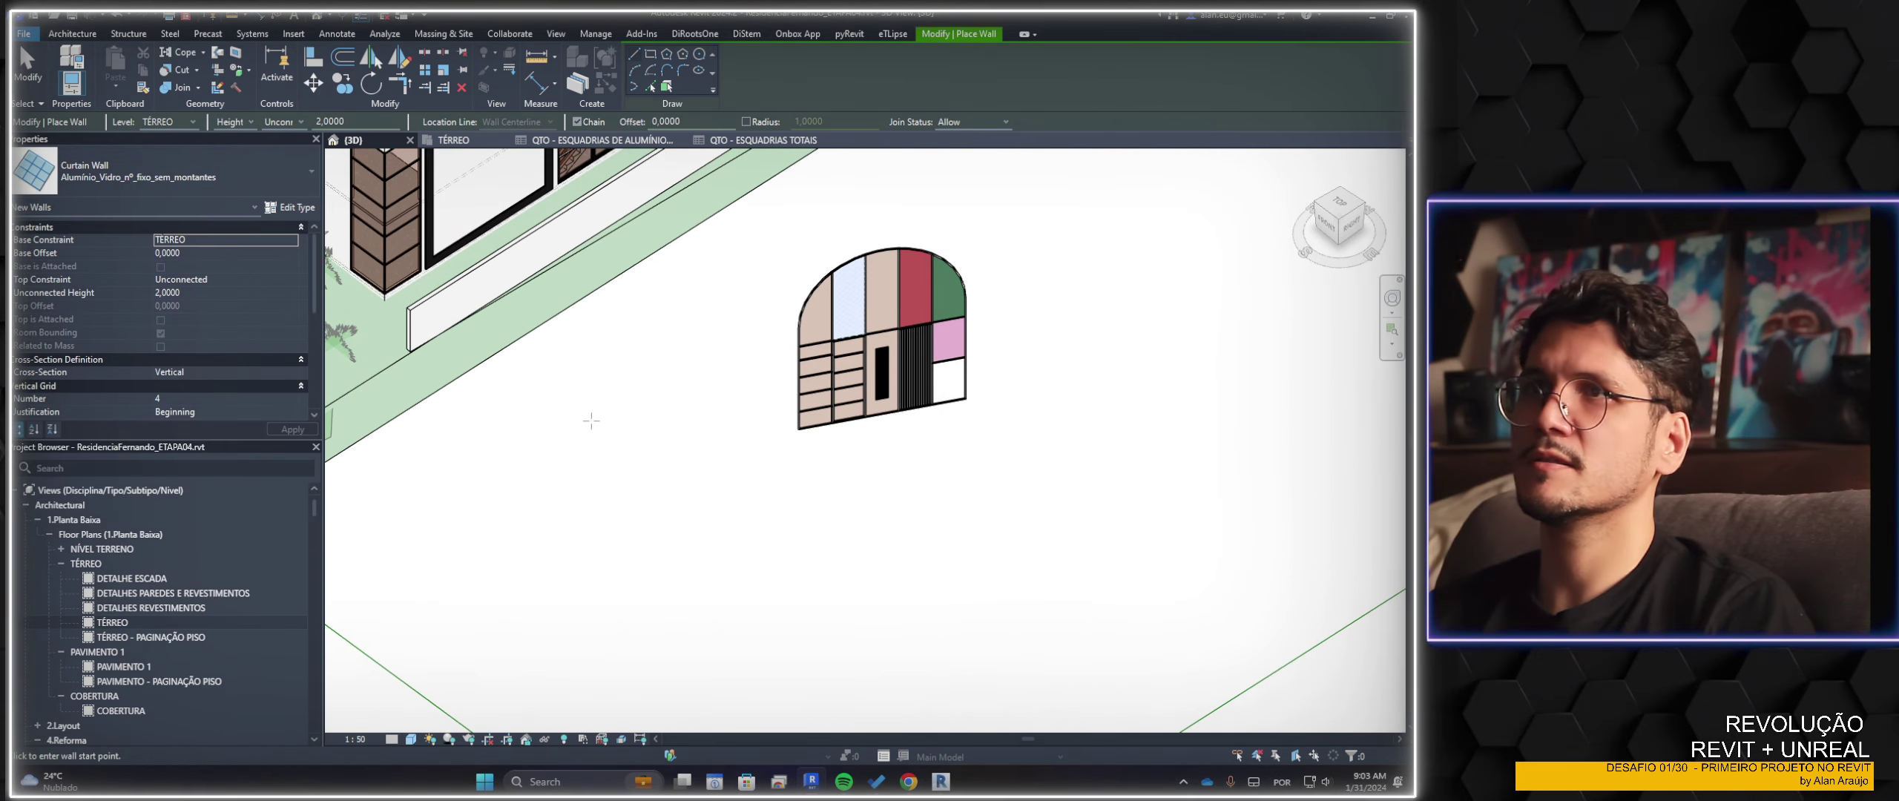
Place the curtain wall between two points beside the arched unit and finish drawing
click(512, 420)
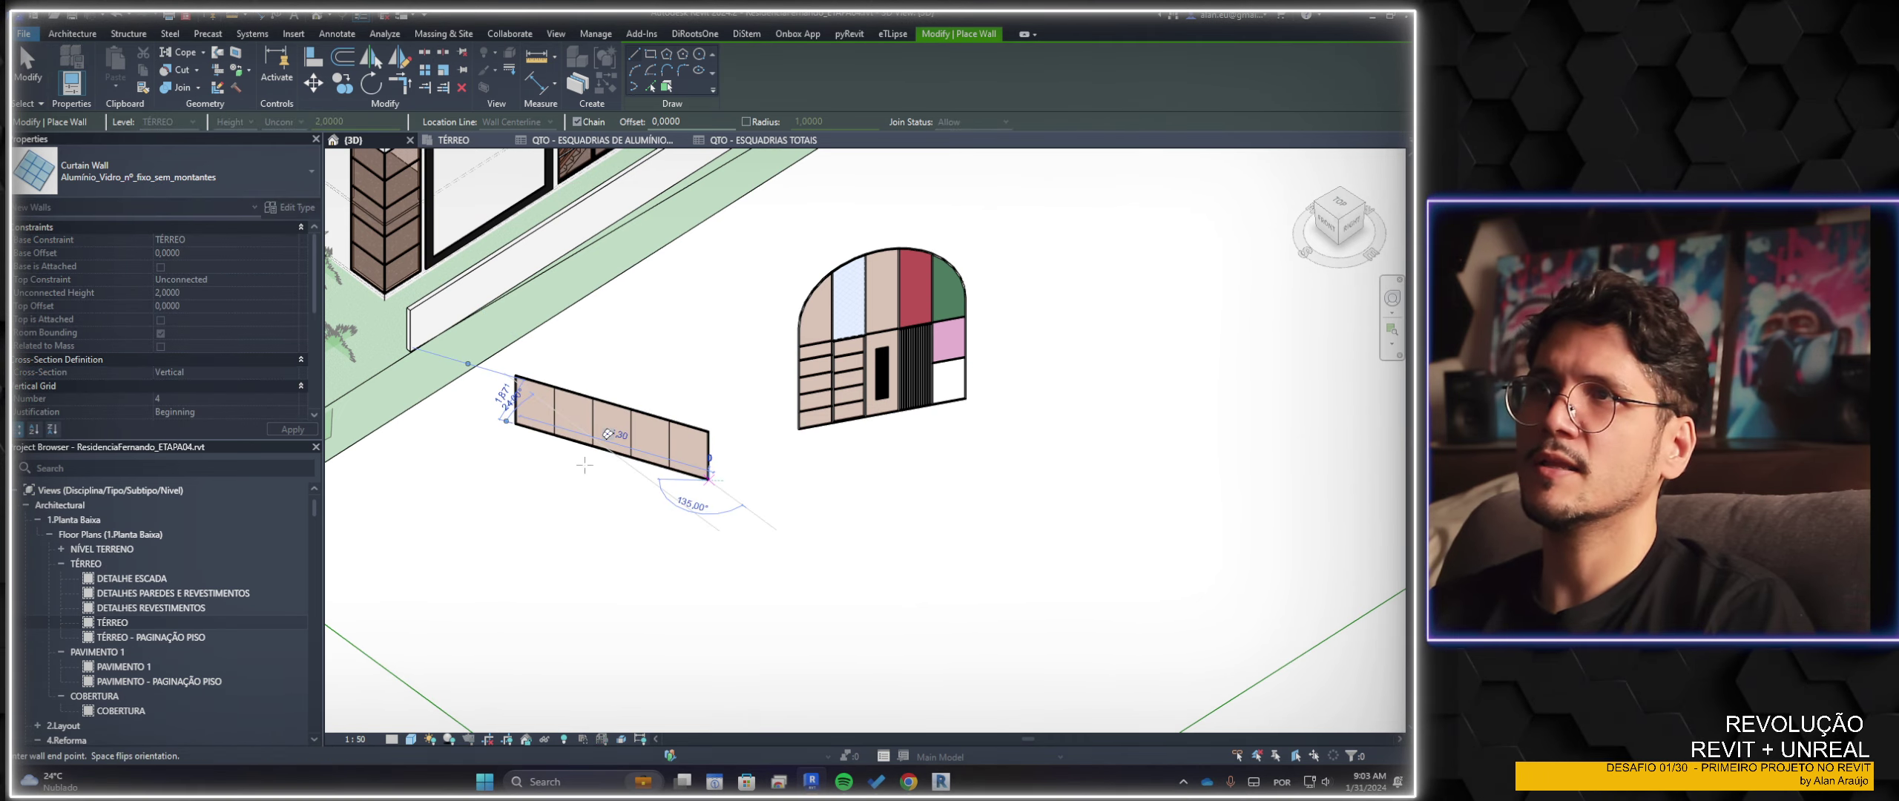
click(708, 479)
key(Escape)
key(Escape)
scroll(532, 446, up, 3)
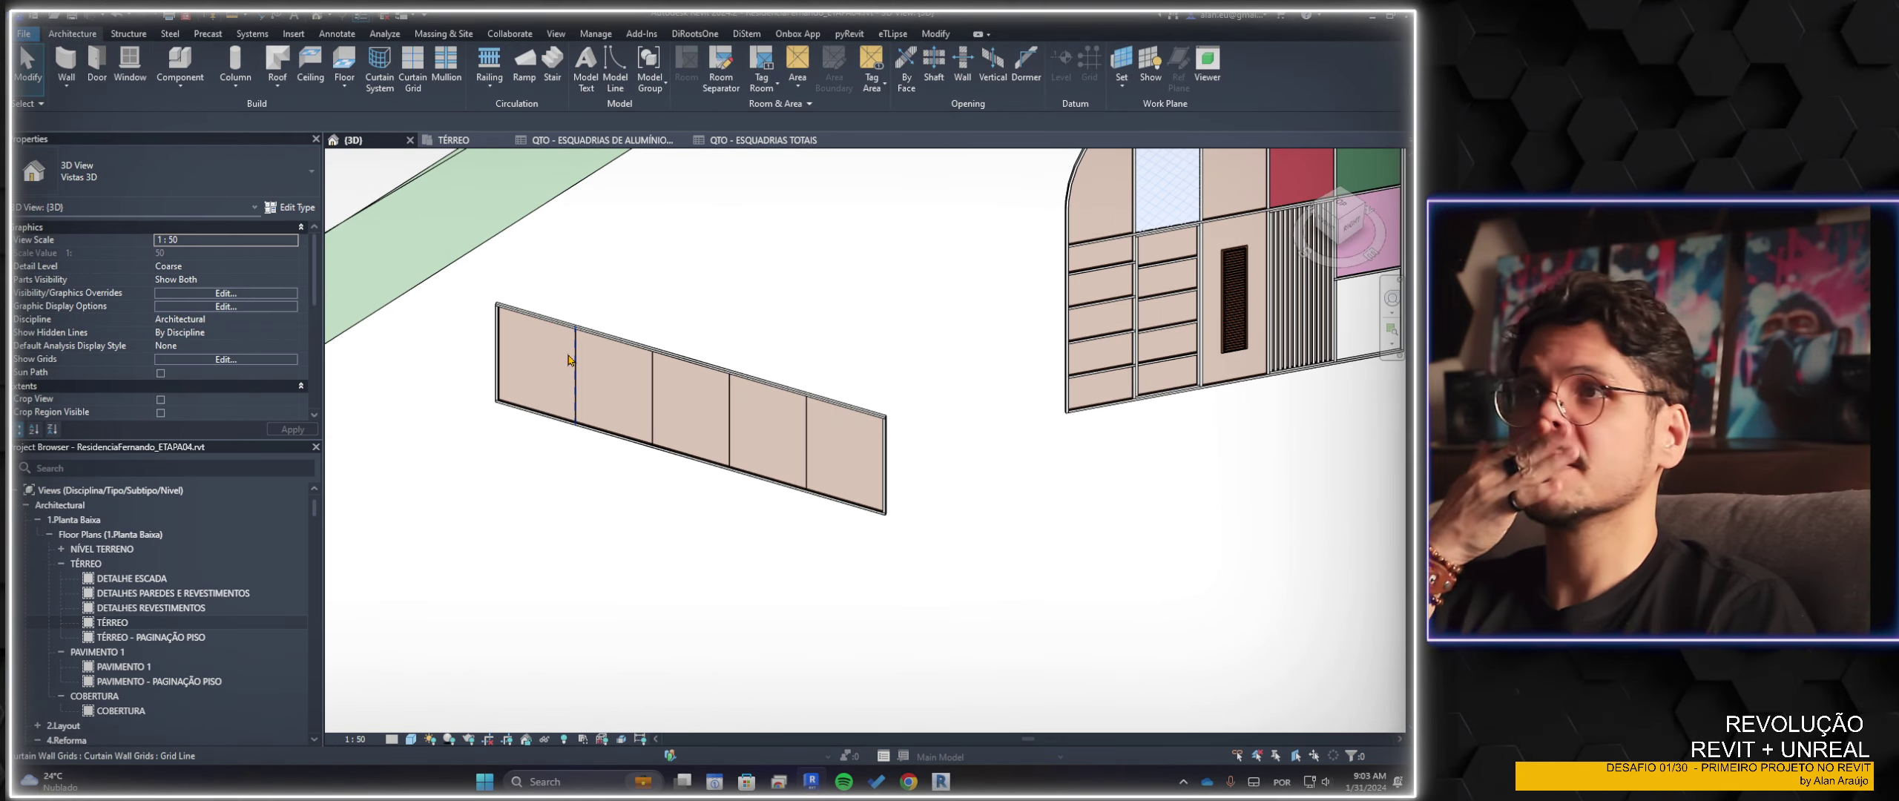
scroll(567, 360, up, 2)
scroll(556, 385, up, 2)
scroll(586, 296, up, 3)
scroll(607, 261, up, 2)
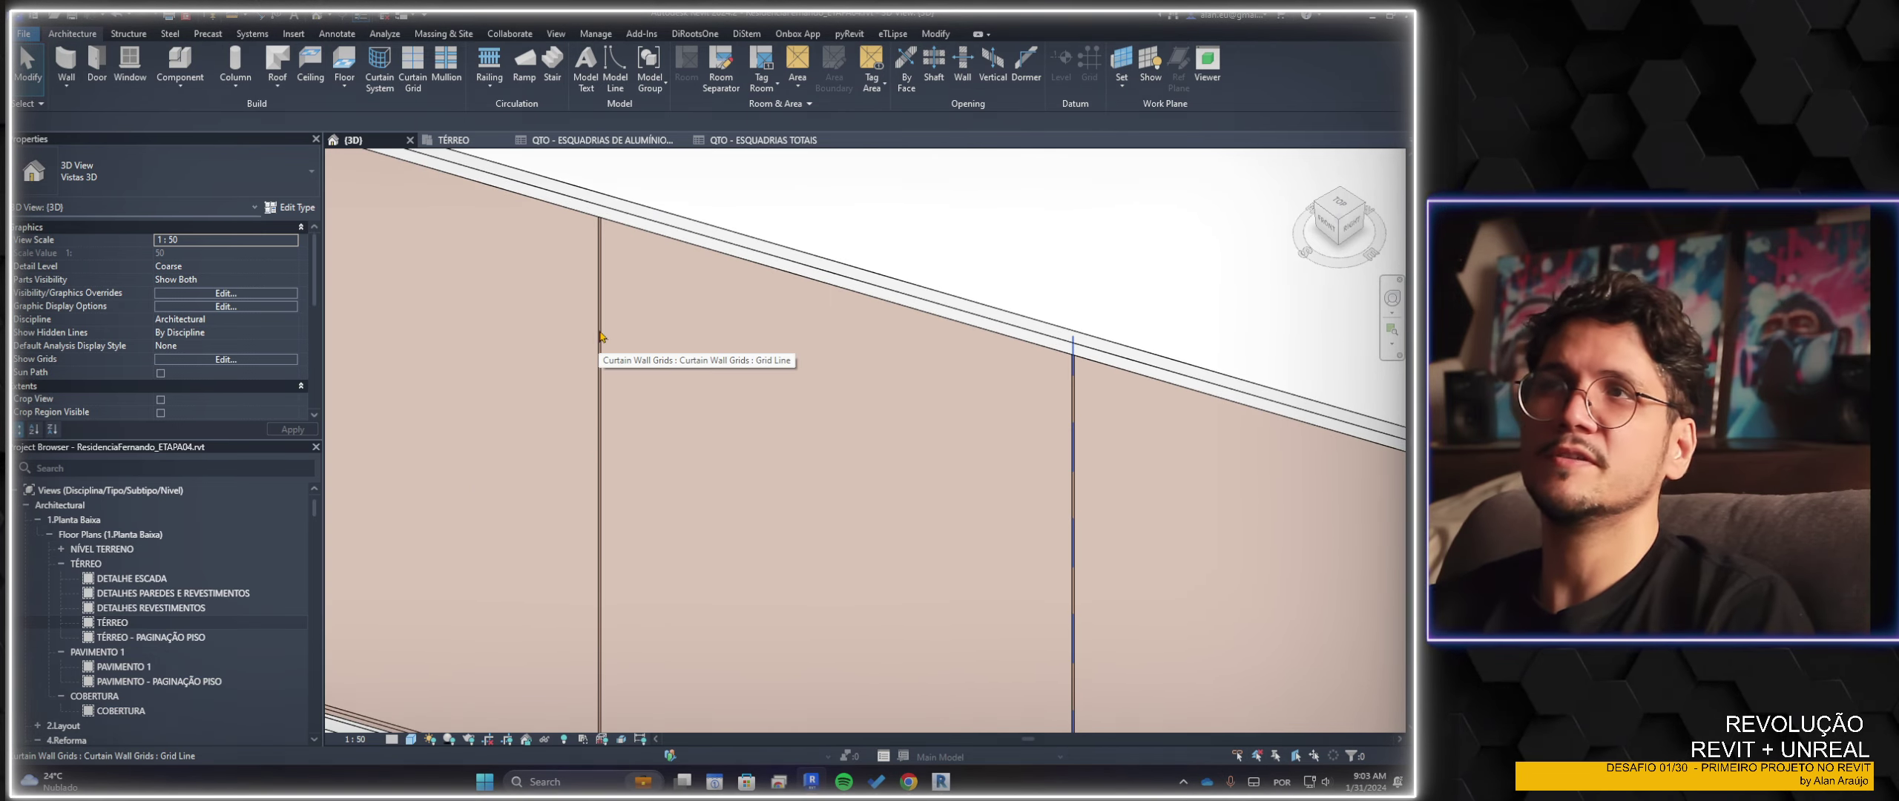
Open the TÉRREO floor plan and zoom around the test wall
double_click(130, 623)
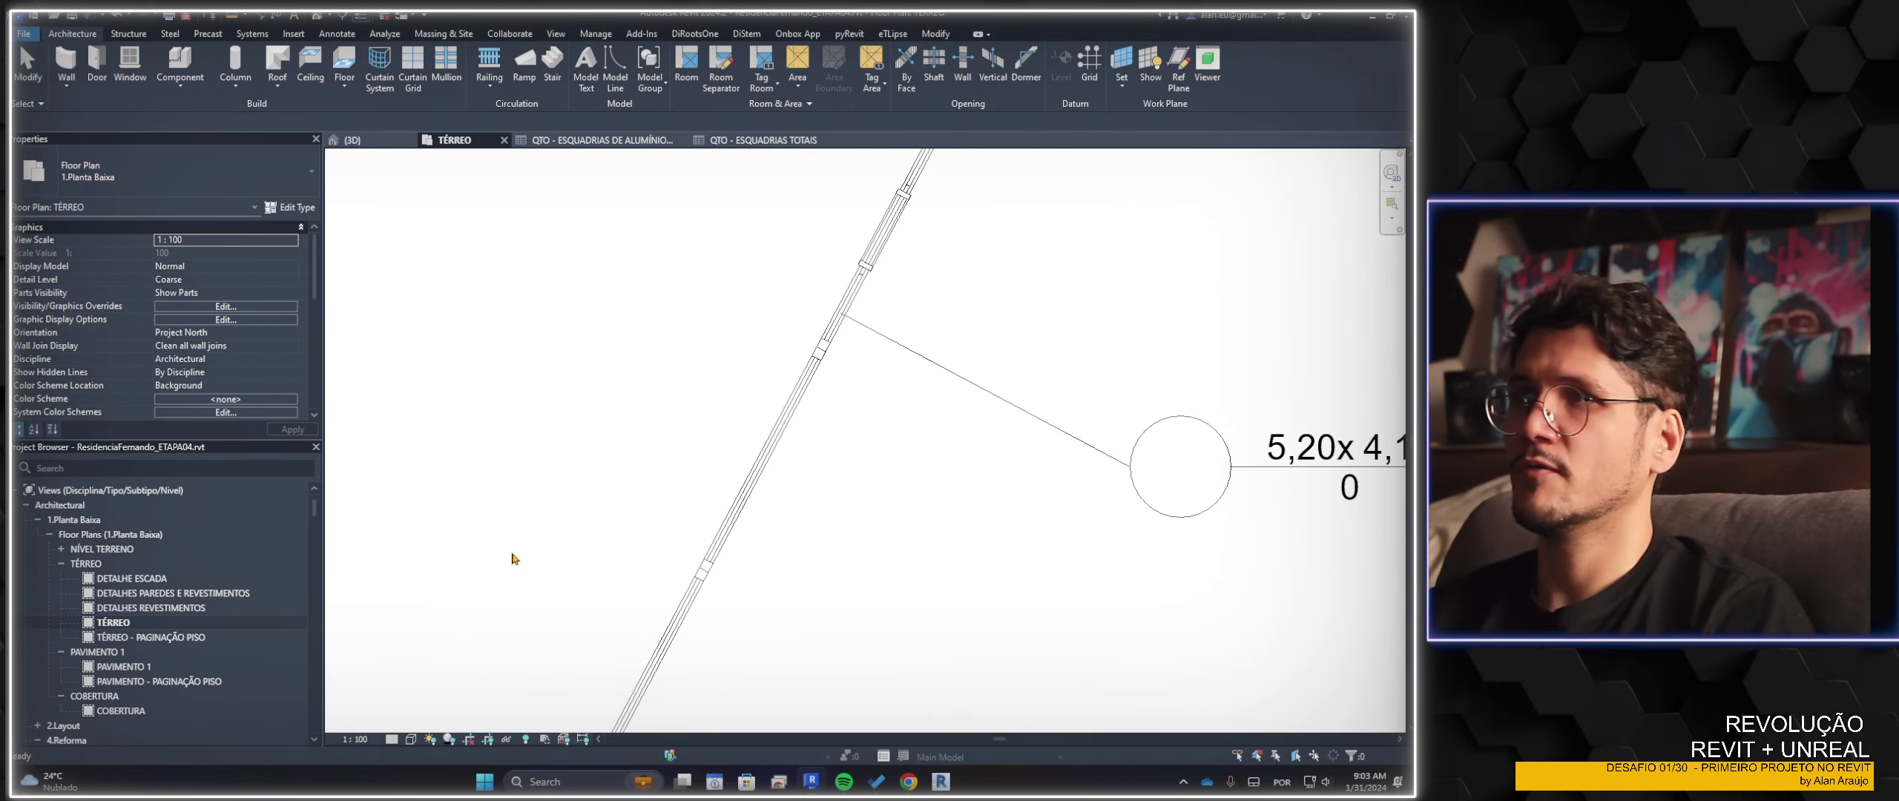
scroll(808, 420, down, 5)
scroll(816, 512, up, 3)
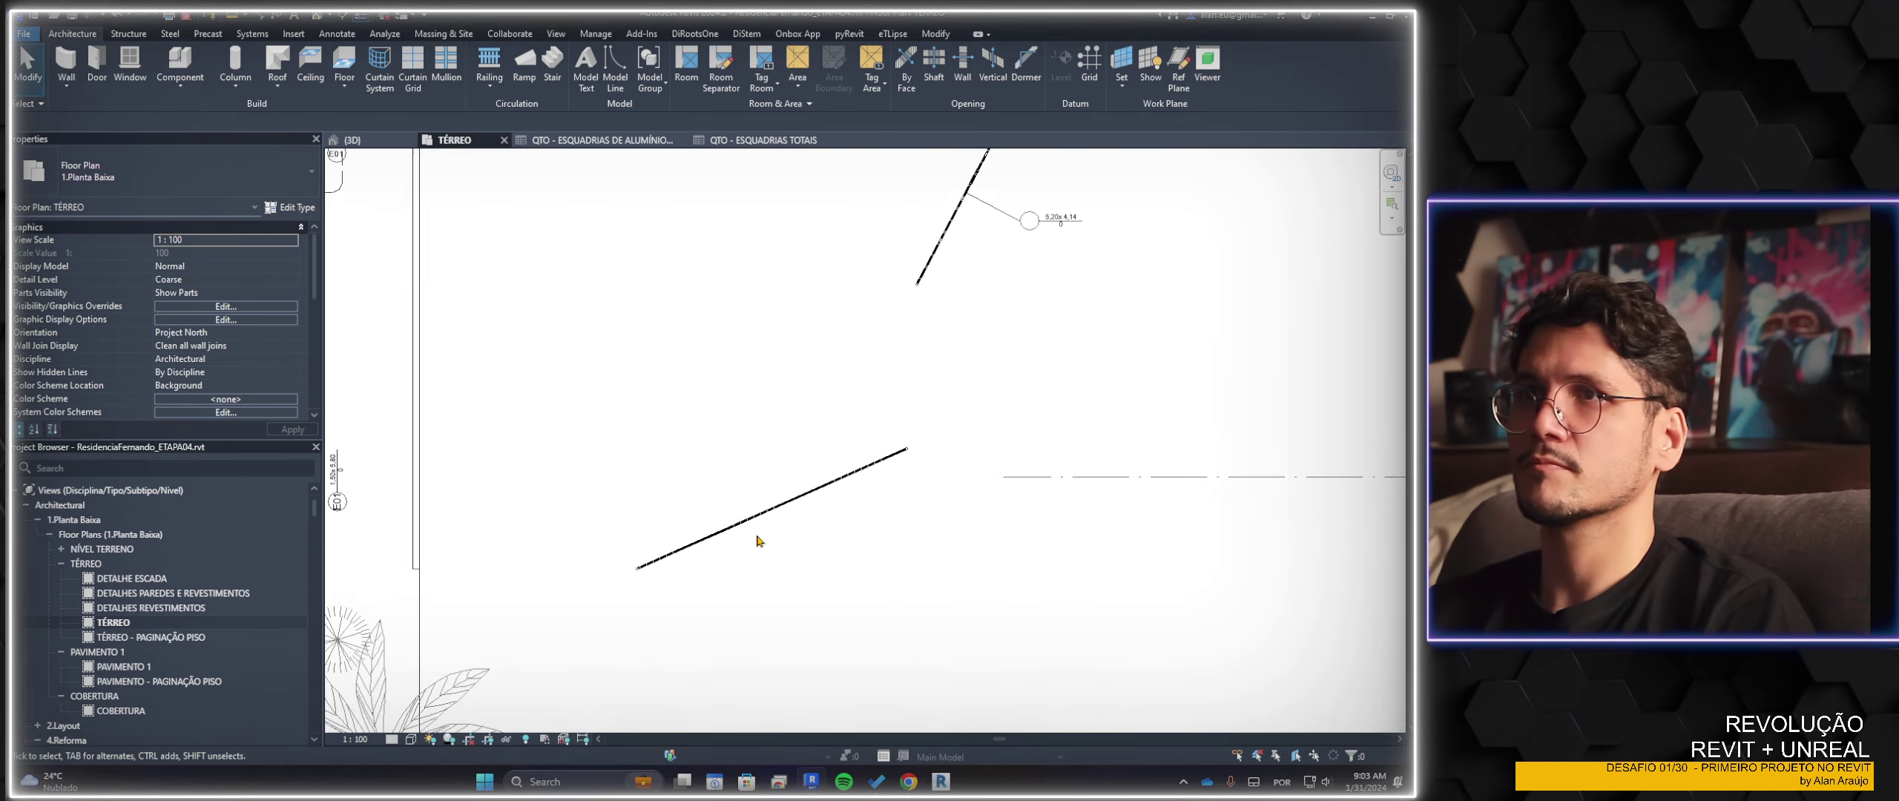
scroll(749, 534, up, 5)
scroll(731, 518, up, 2)
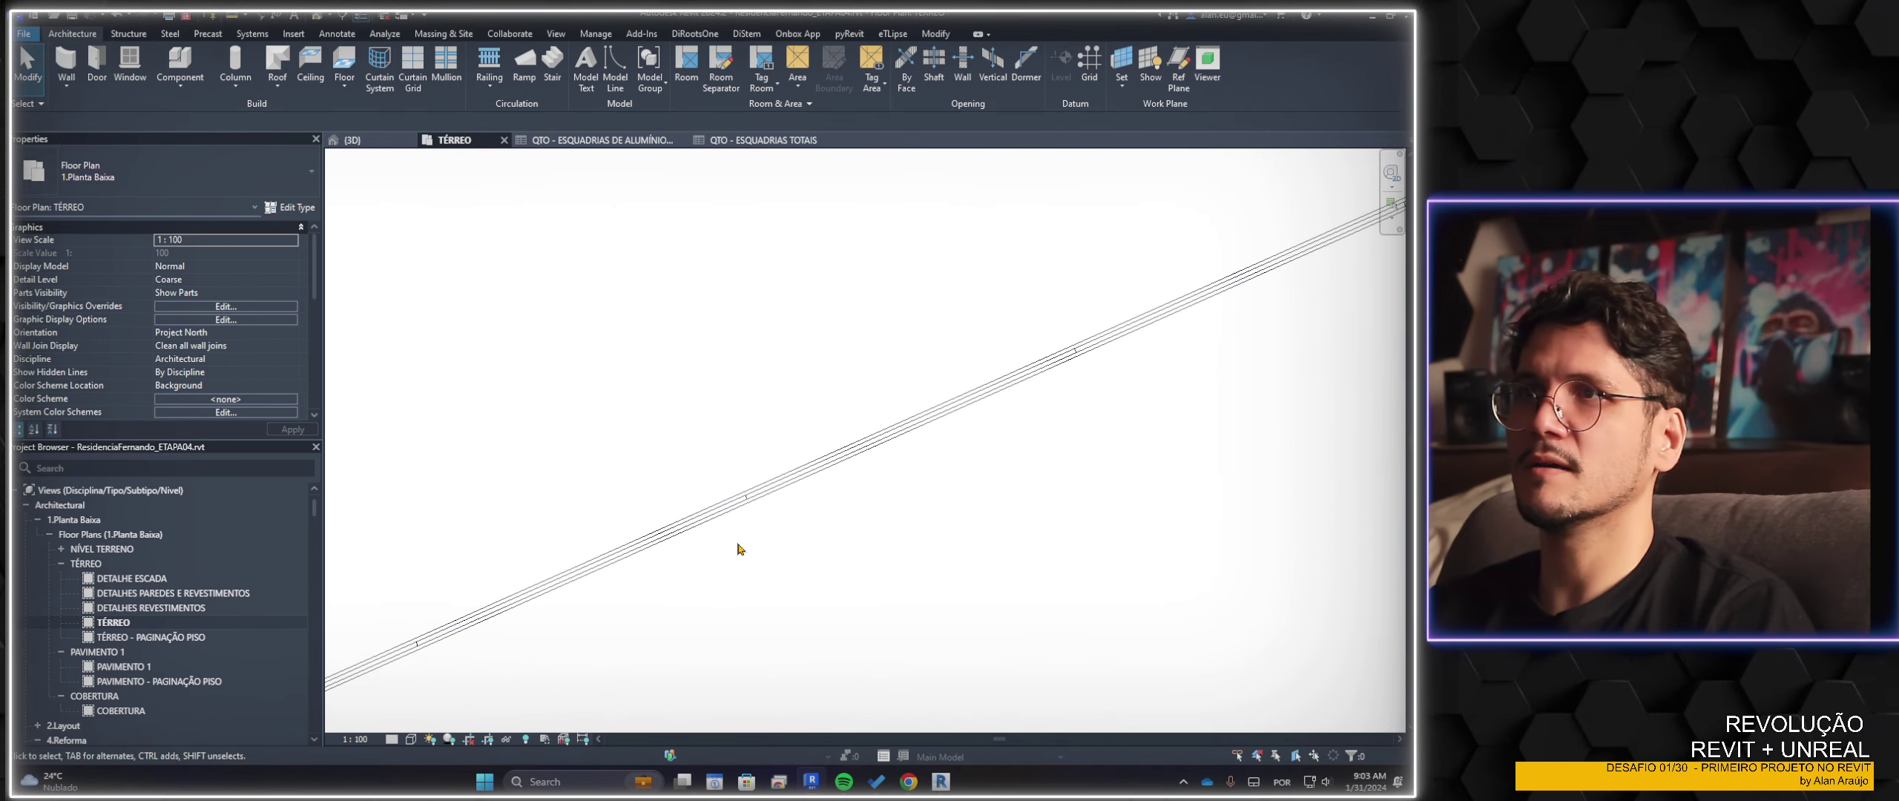
scroll(734, 520, down, 2)
Select the test curtain wall and open its Type Properties
click(733, 512)
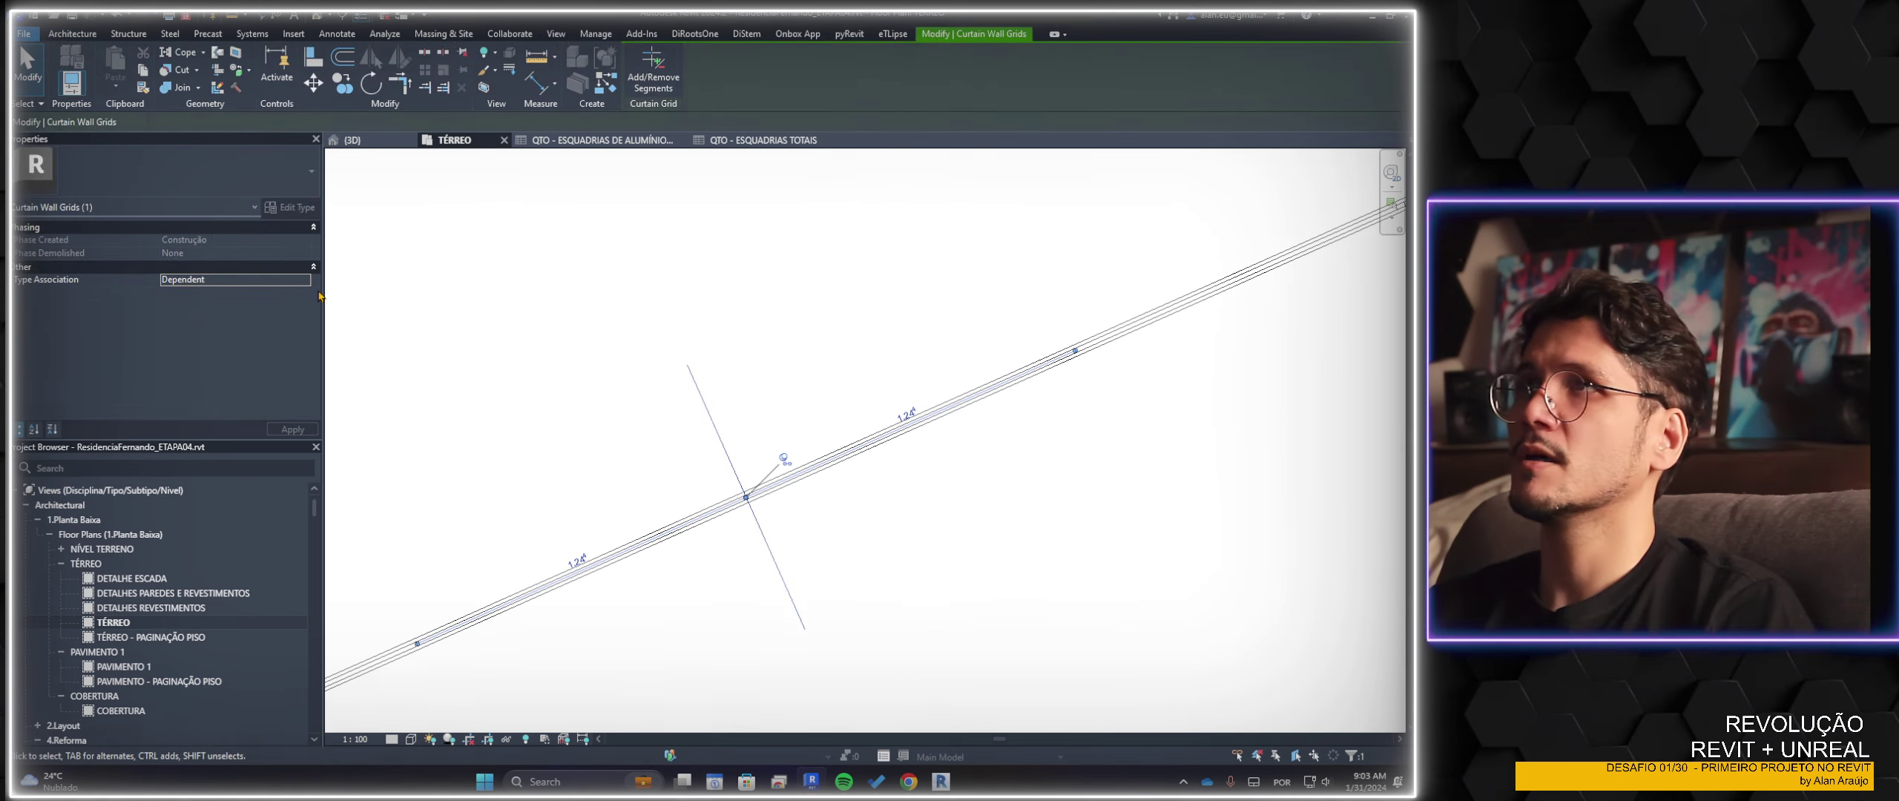
click(490, 369)
scroll(639, 597, down, 2)
scroll(639, 597, down, 1)
middle_drag(576, 568, 615, 529)
scroll(686, 500, up, 3)
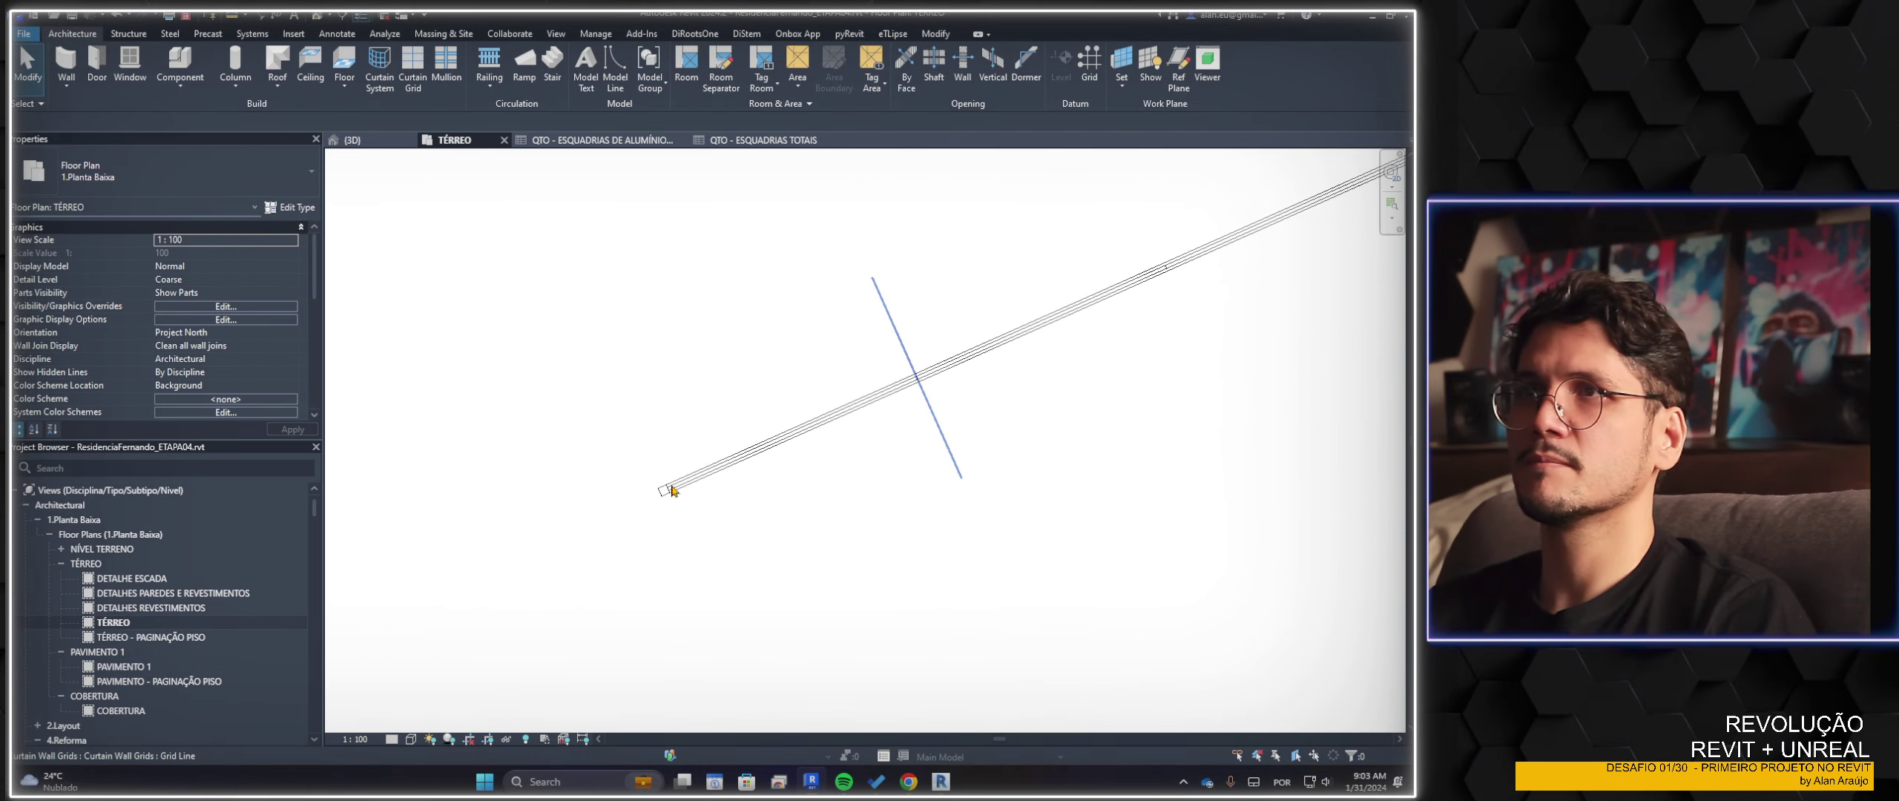
click(678, 491)
click(290, 207)
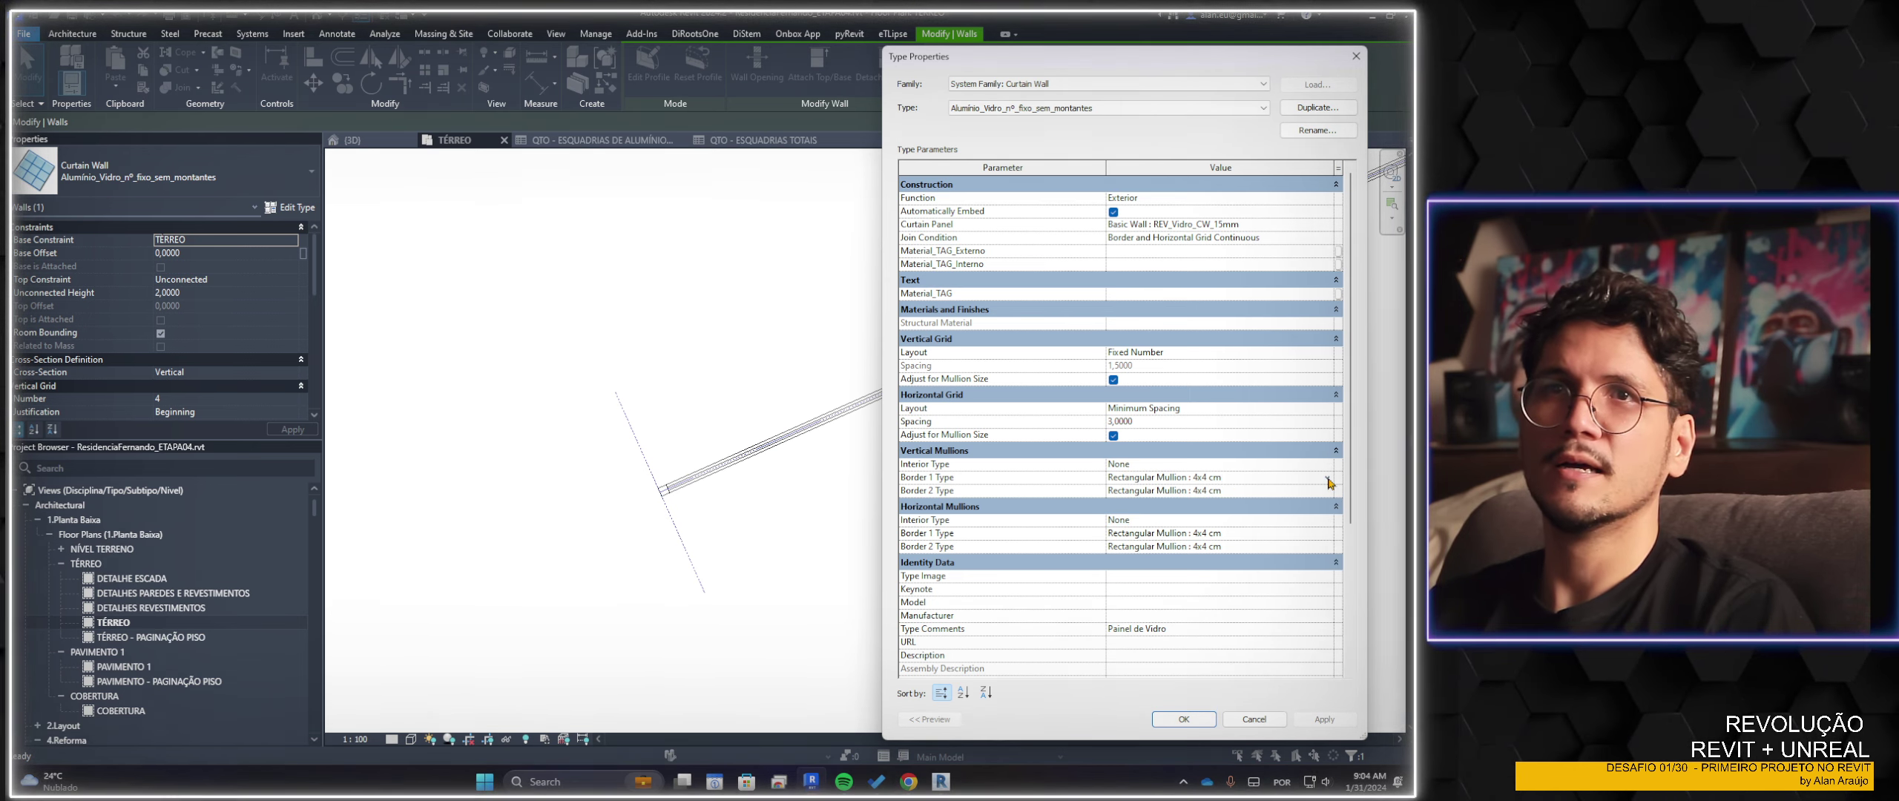
Review the Border 1 Type options, close Type Properties, and recenter TÉRREO on the test wall
click(1327, 479)
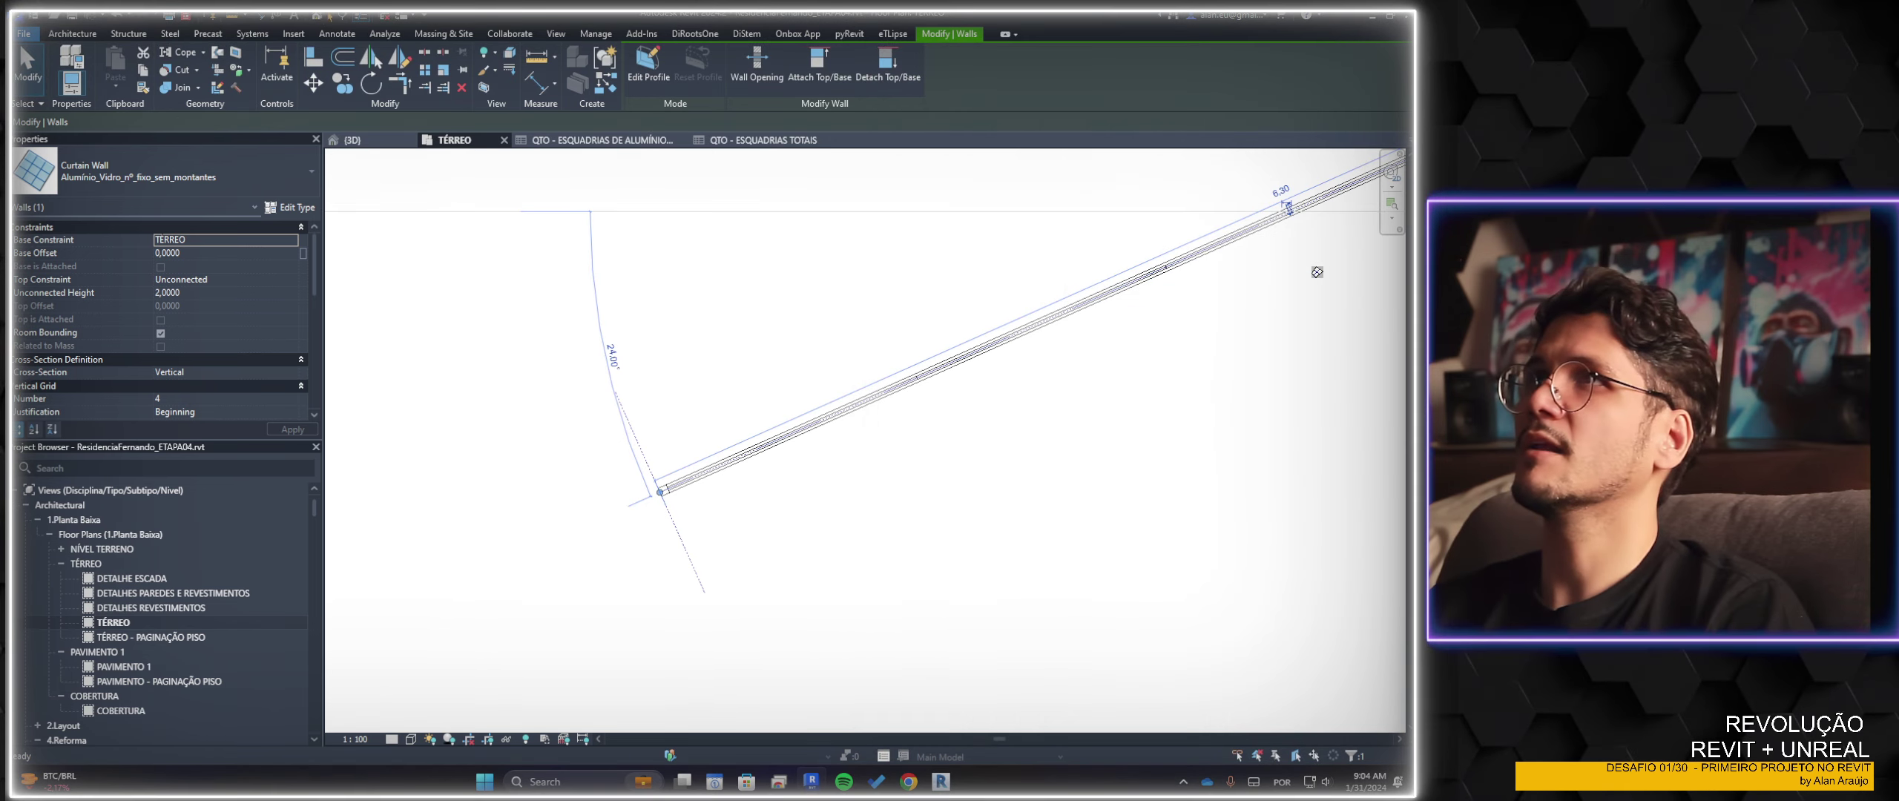
scroll(702, 354, down, 4)
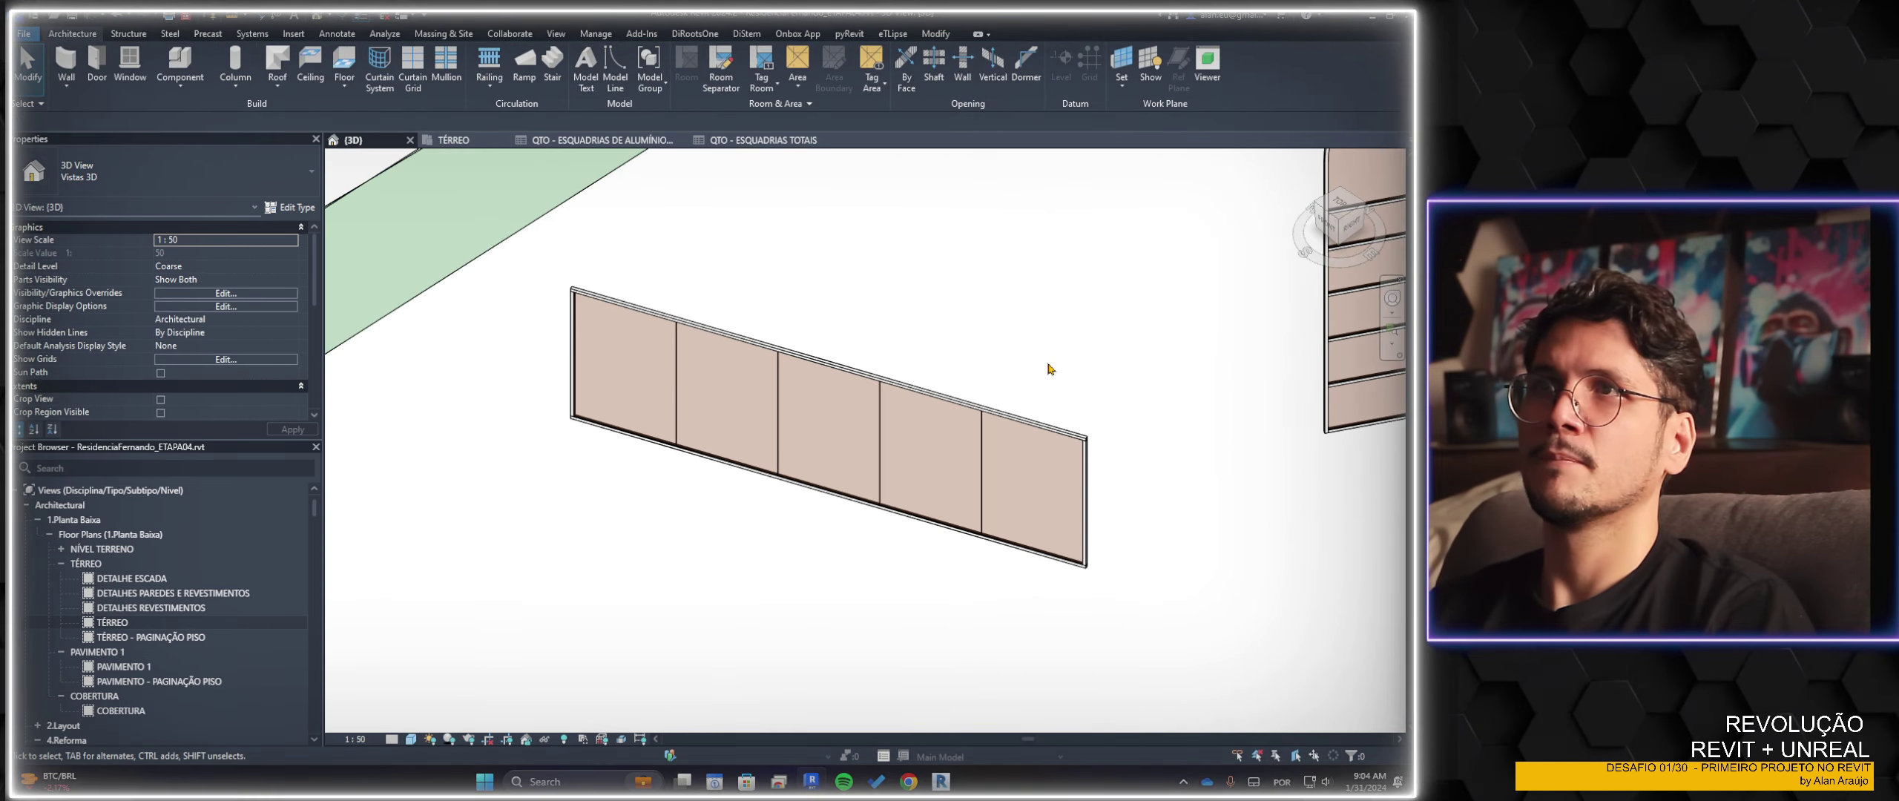
double_click(111, 623)
middle_drag(956, 477, 729, 500)
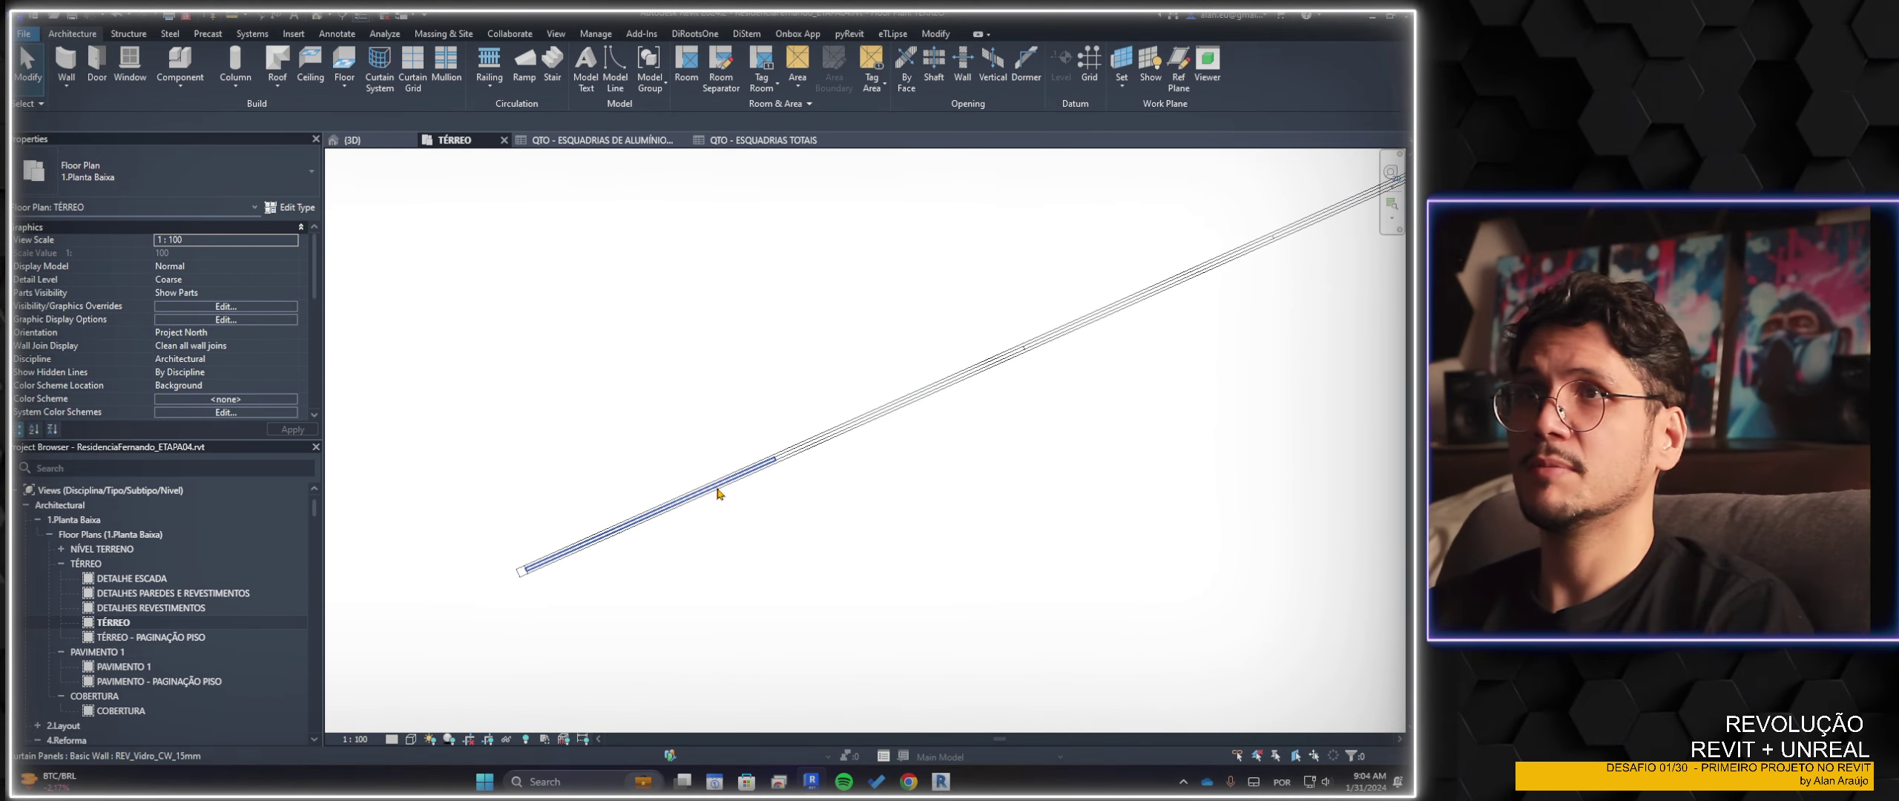
Select a single panel of the test wall and make it a Correr_(dist 15mm) sliding window
click(718, 493)
middle_drag(694, 486, 634, 502)
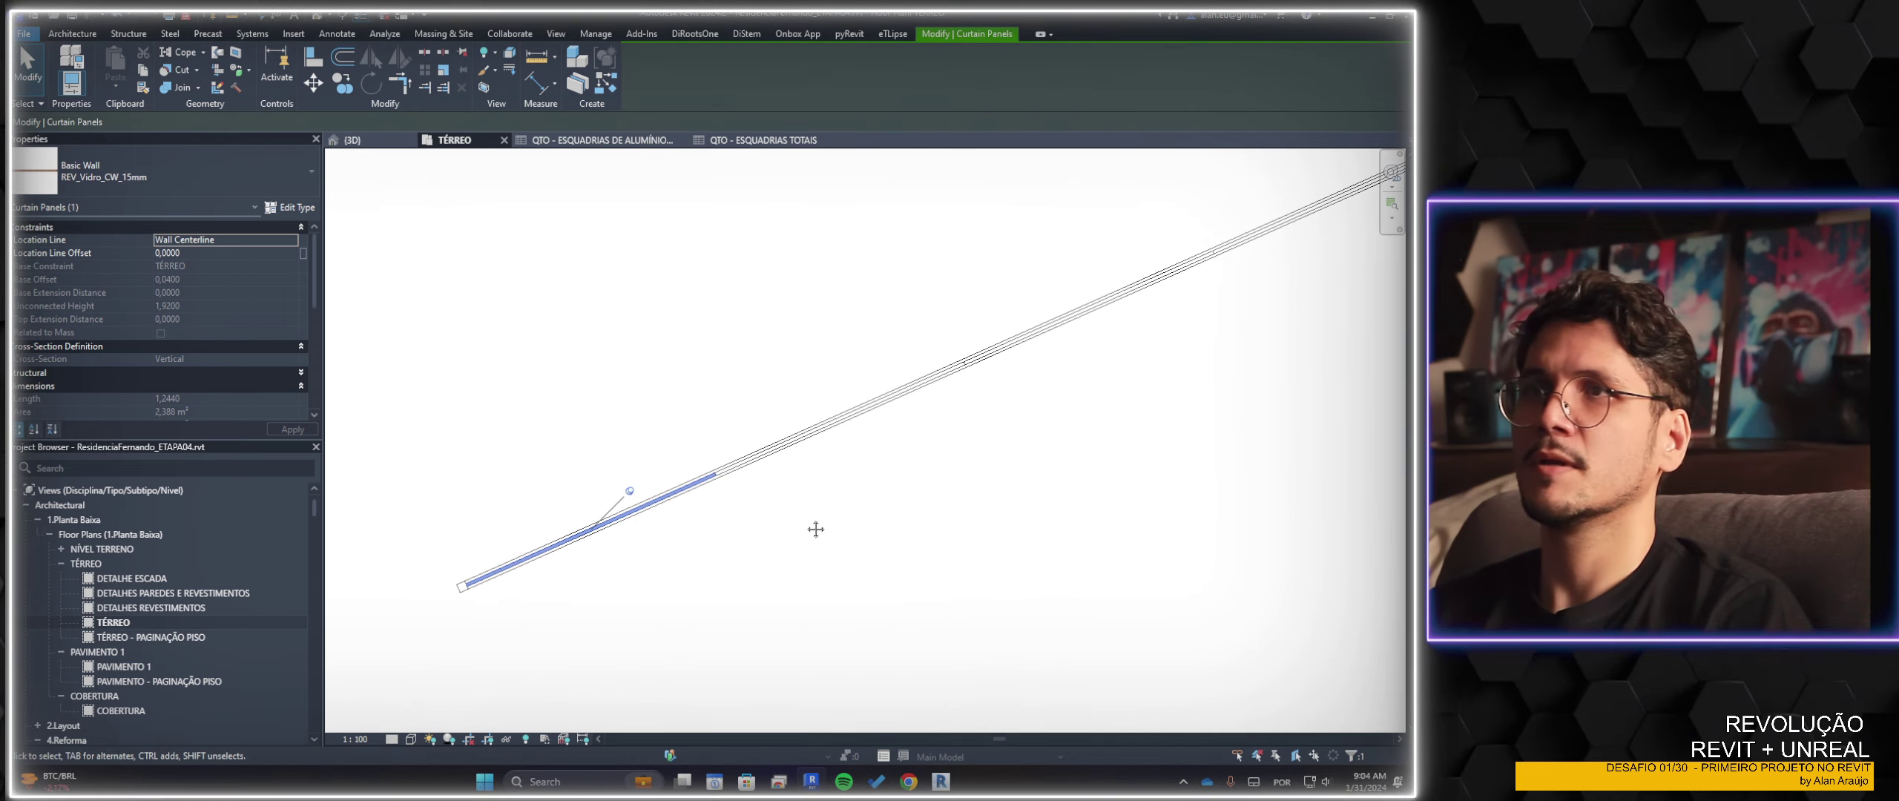
middle_drag(813, 530, 744, 564)
click(697, 492)
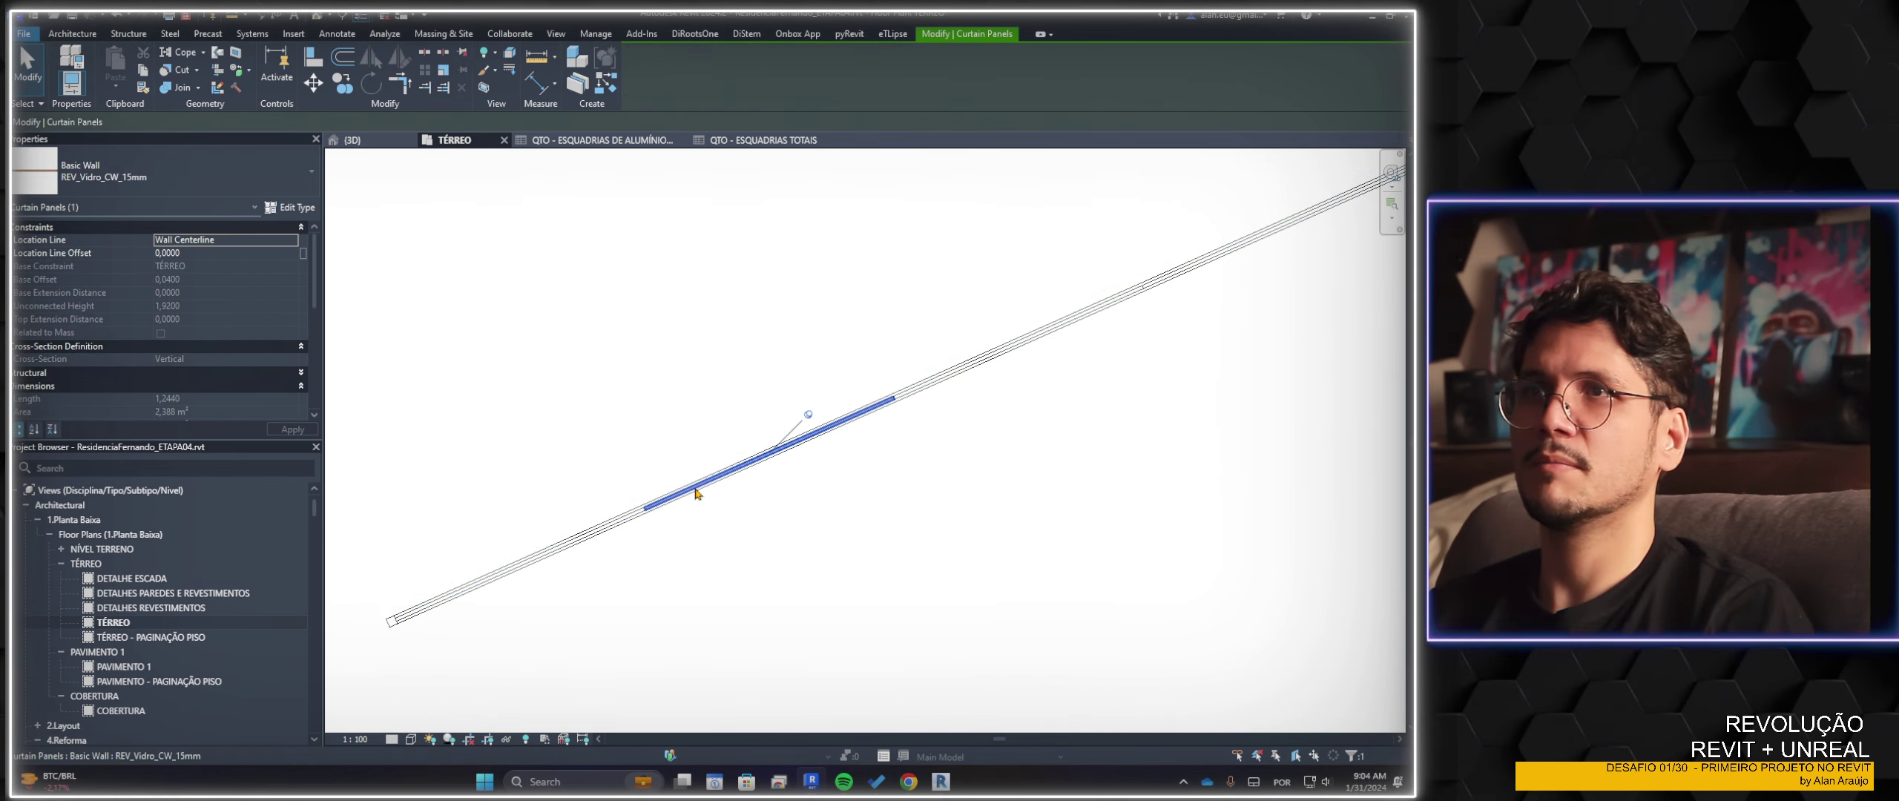
click(818, 428)
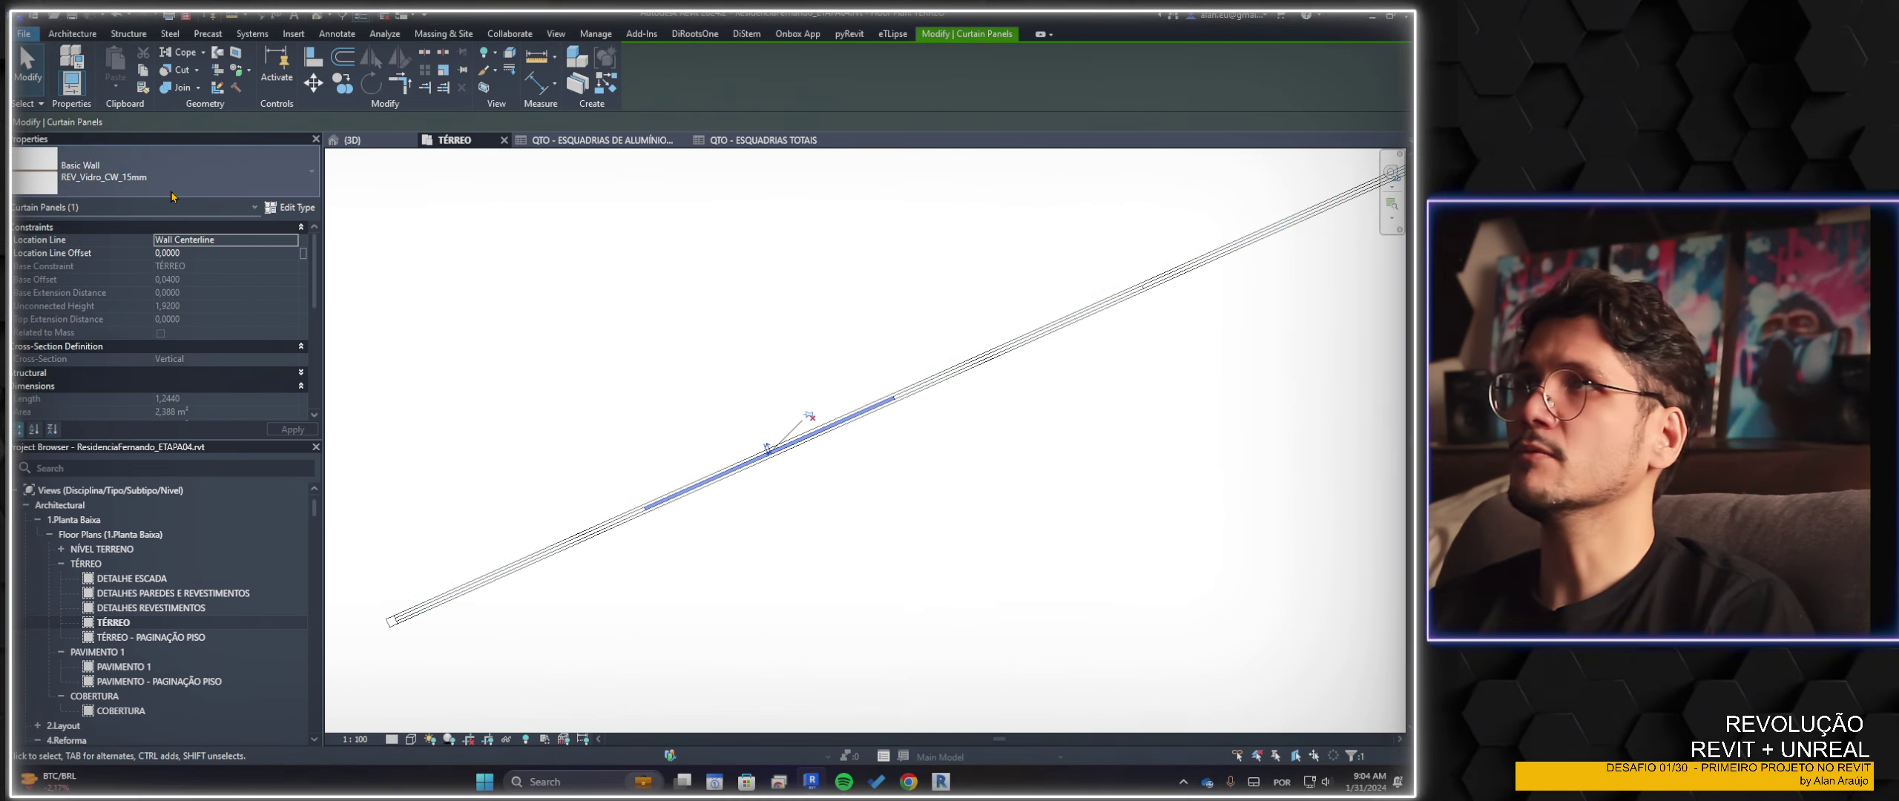
click(185, 171)
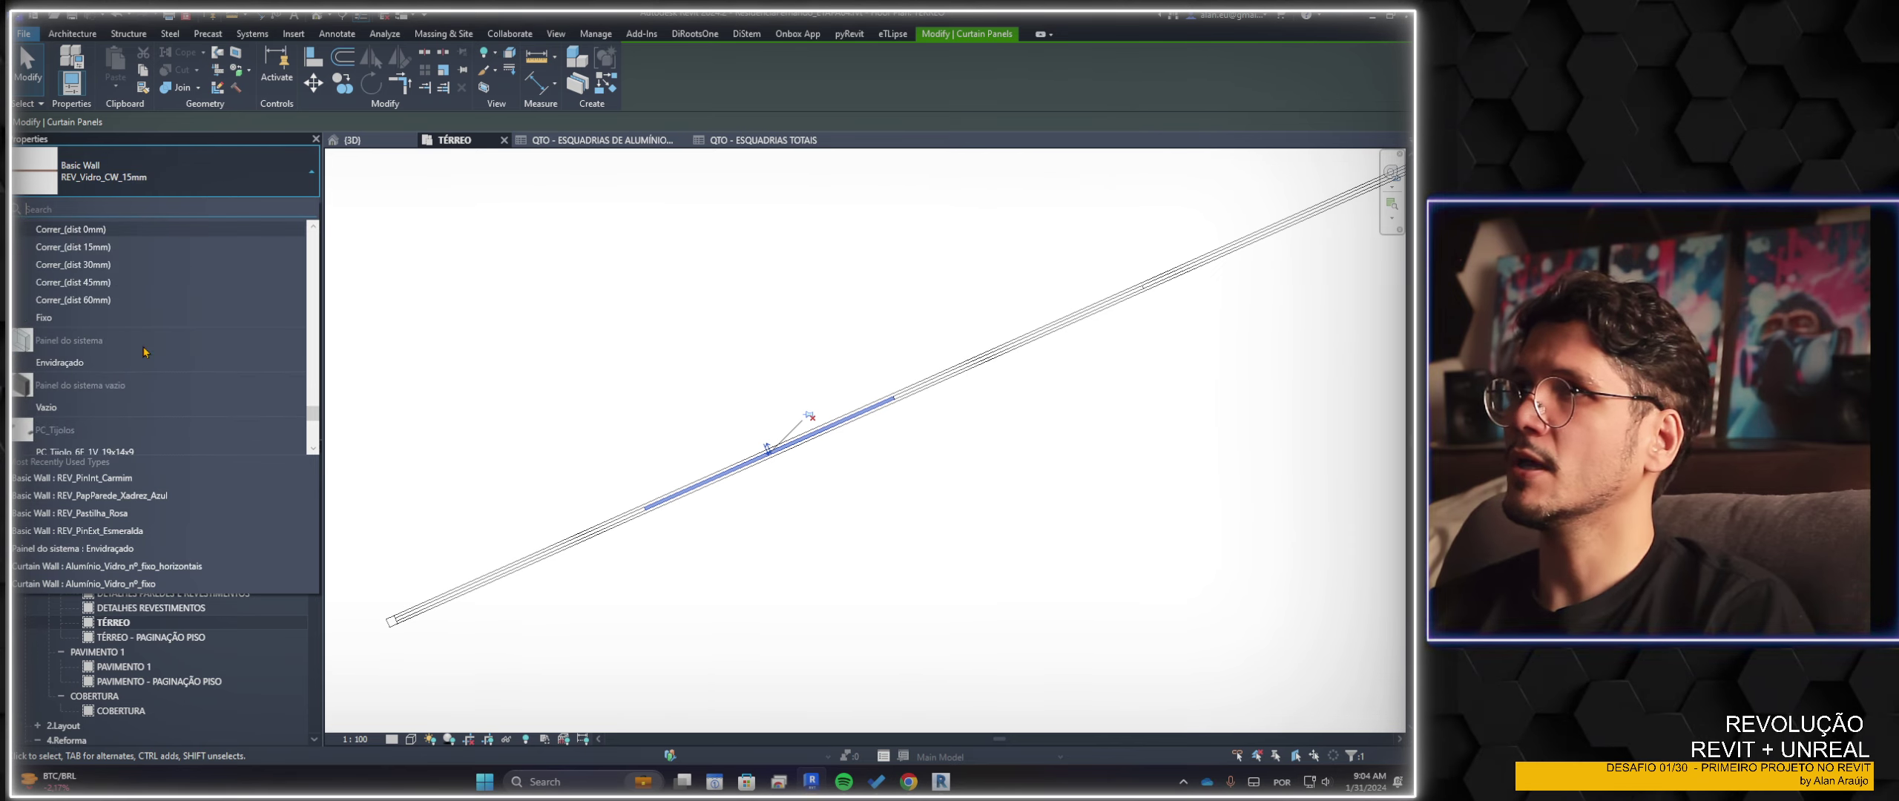
scroll(106, 357, down, 2)
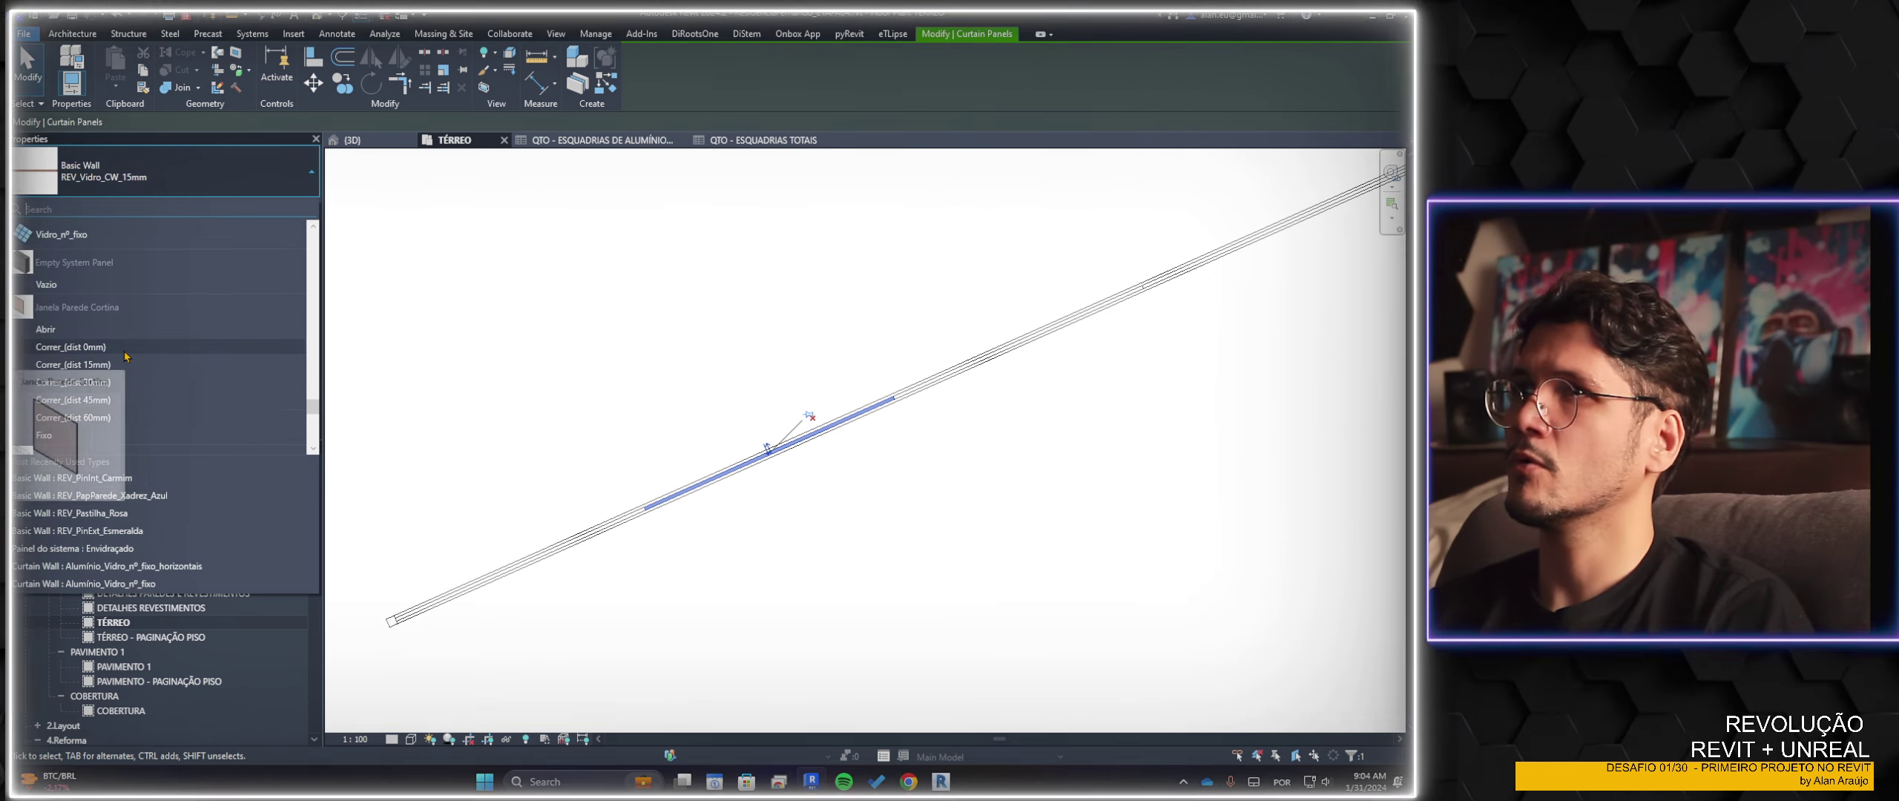
click(107, 364)
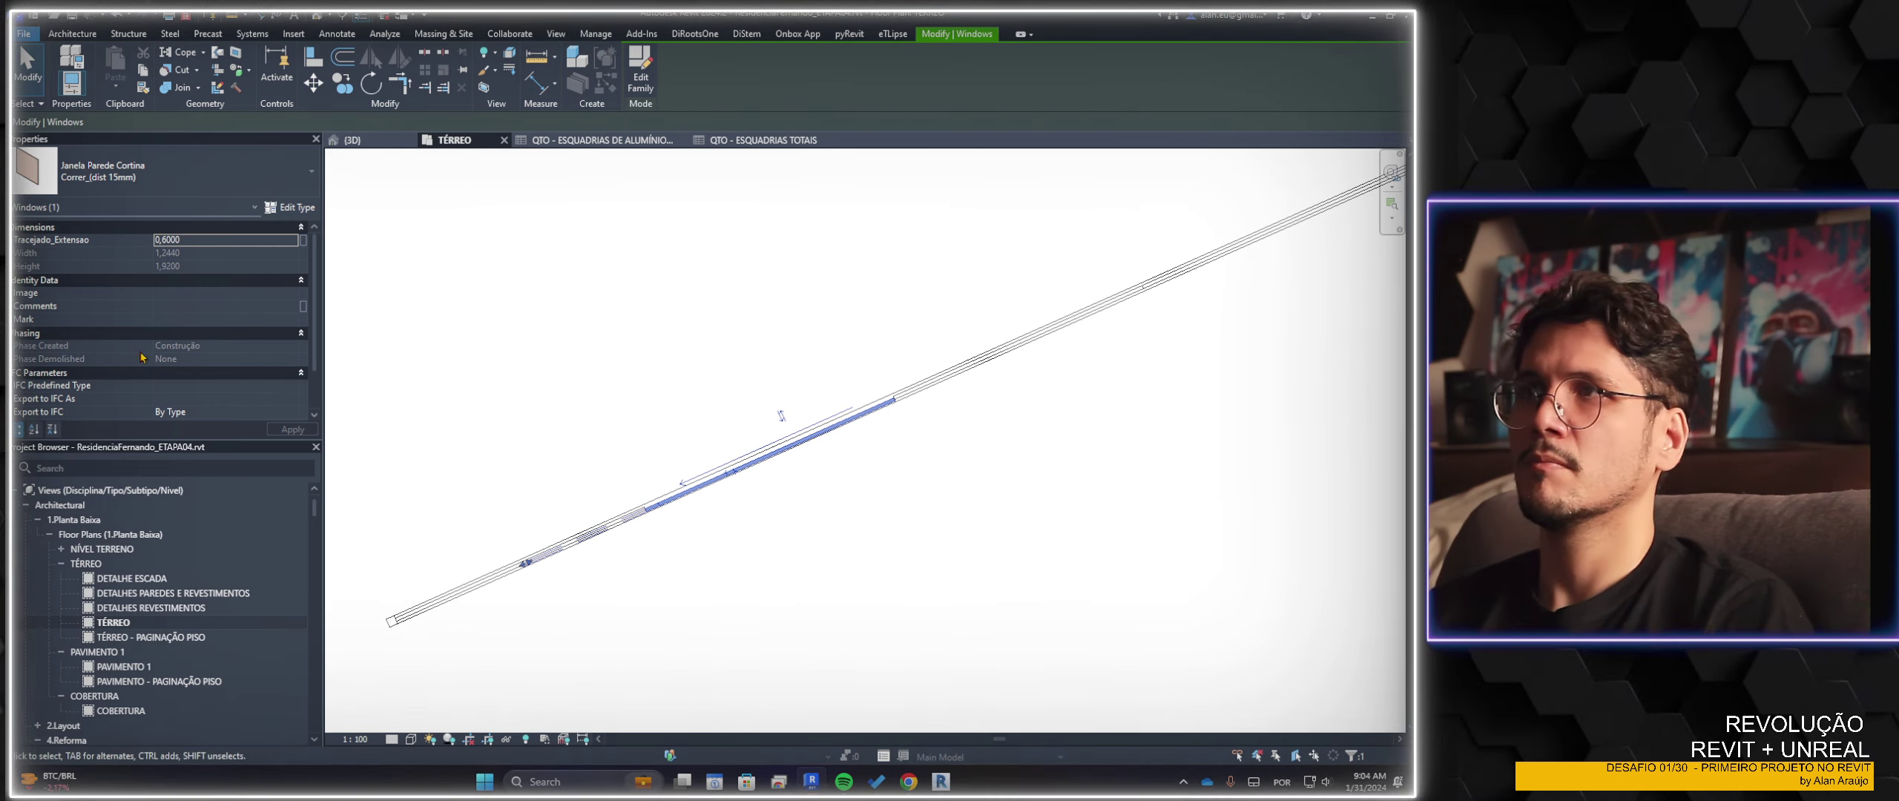
Change the selected sliding window to Correr_(dist 30mm), then to Correr_(dist 45mm)
click(185, 170)
click(256, 334)
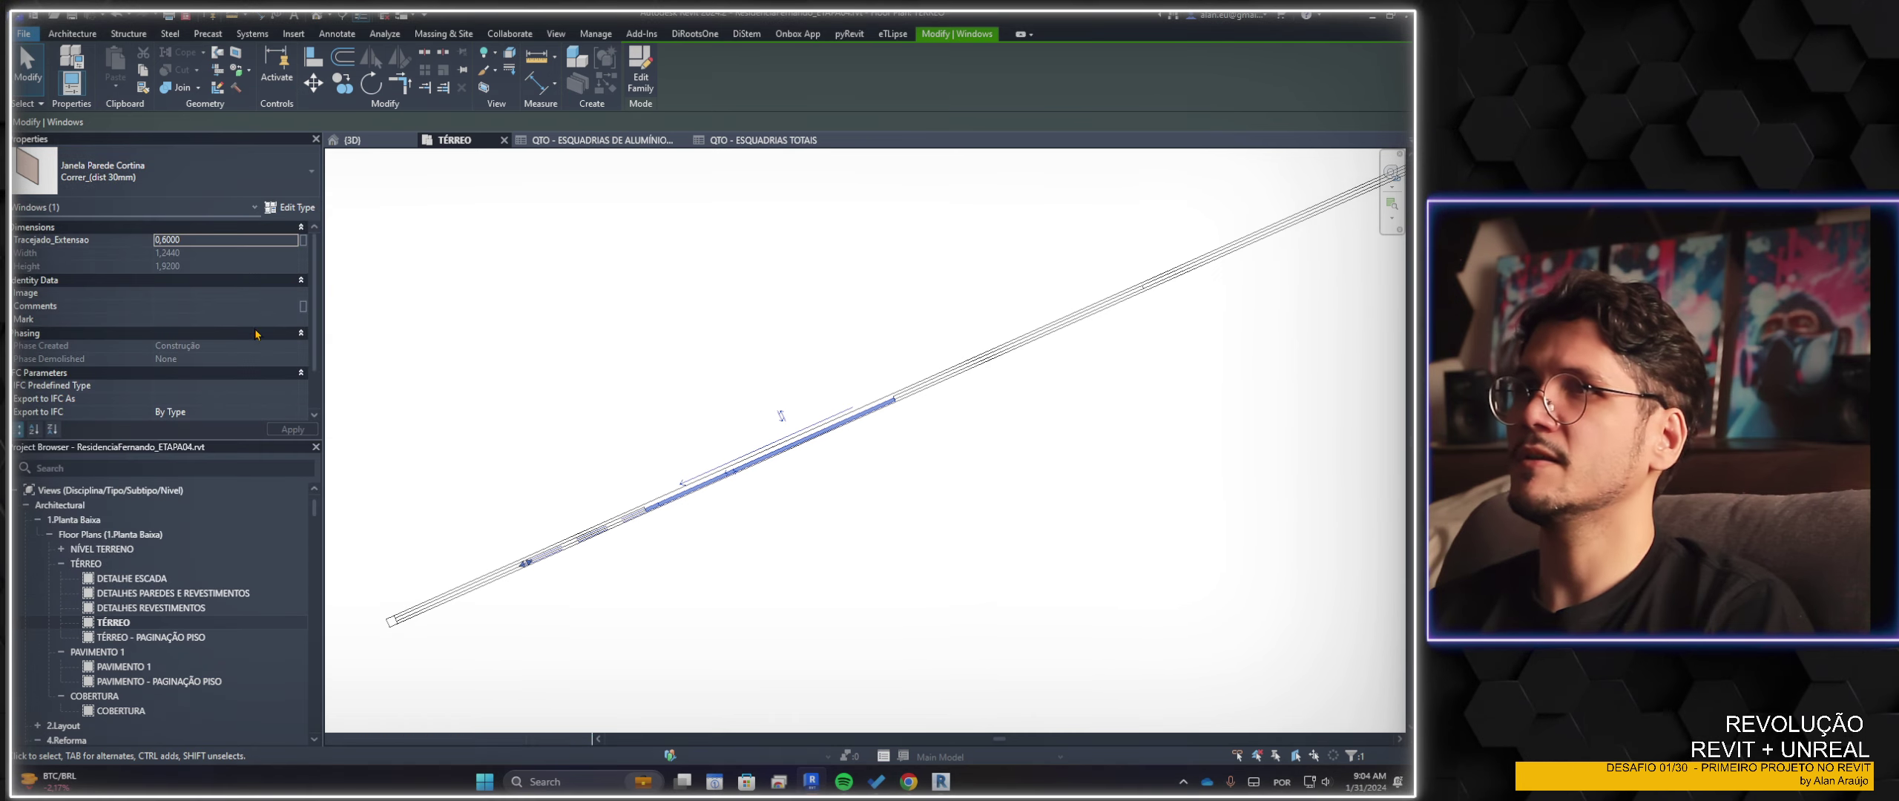
scroll(524, 564, up, 3)
scroll(517, 556, up, 3)
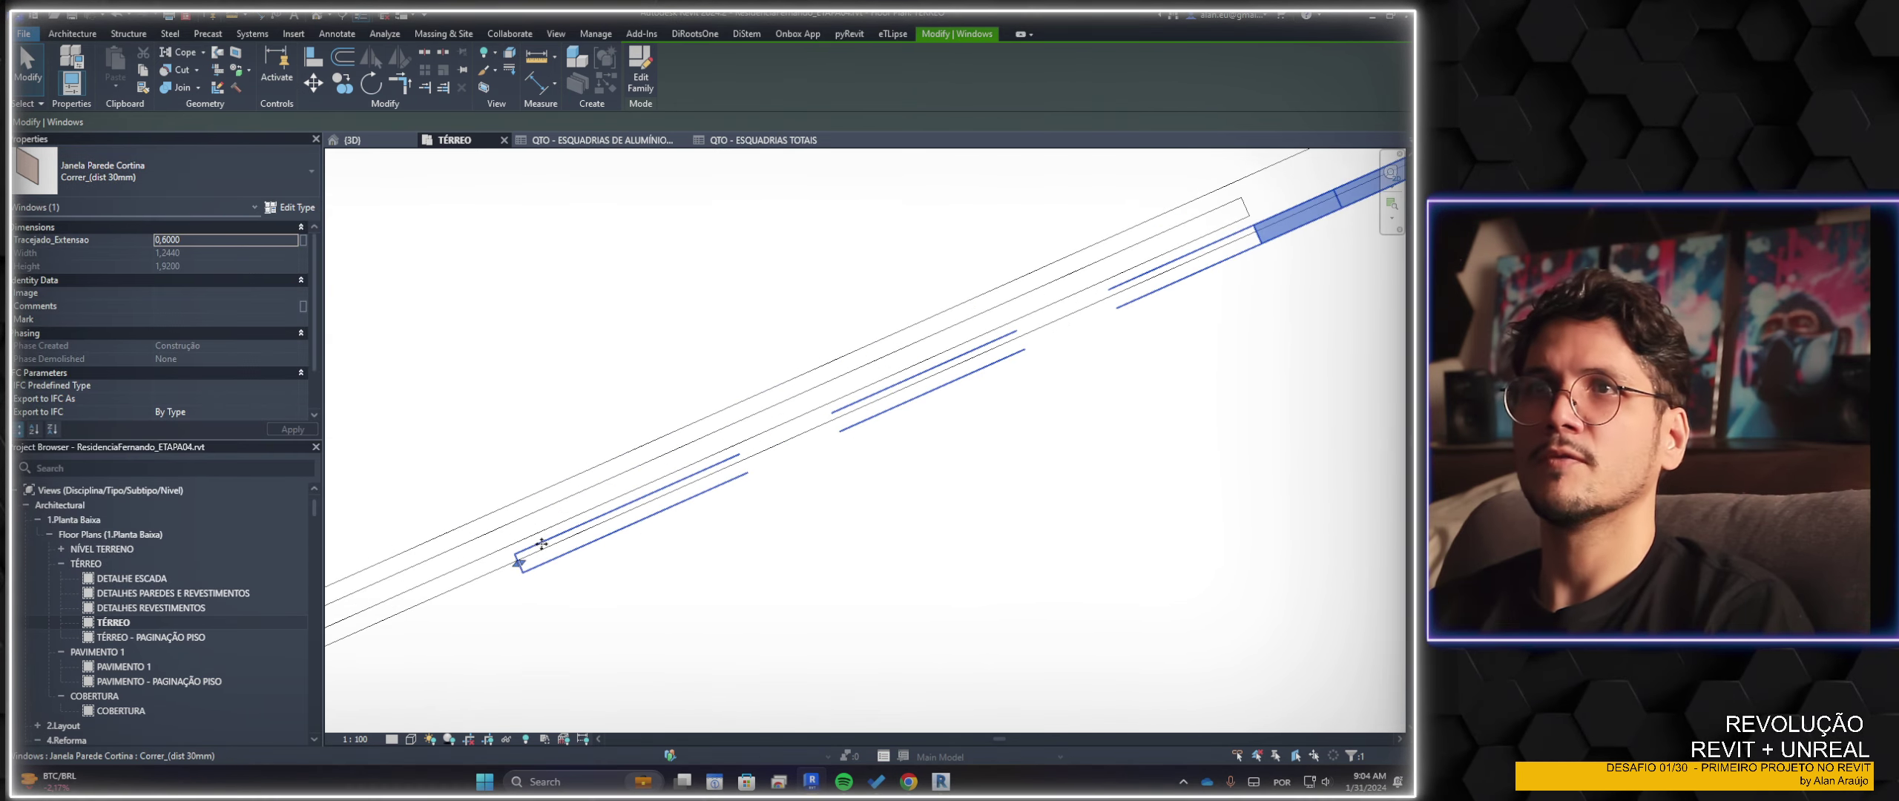
scroll(541, 543, down, 2)
scroll(530, 542, down, 2)
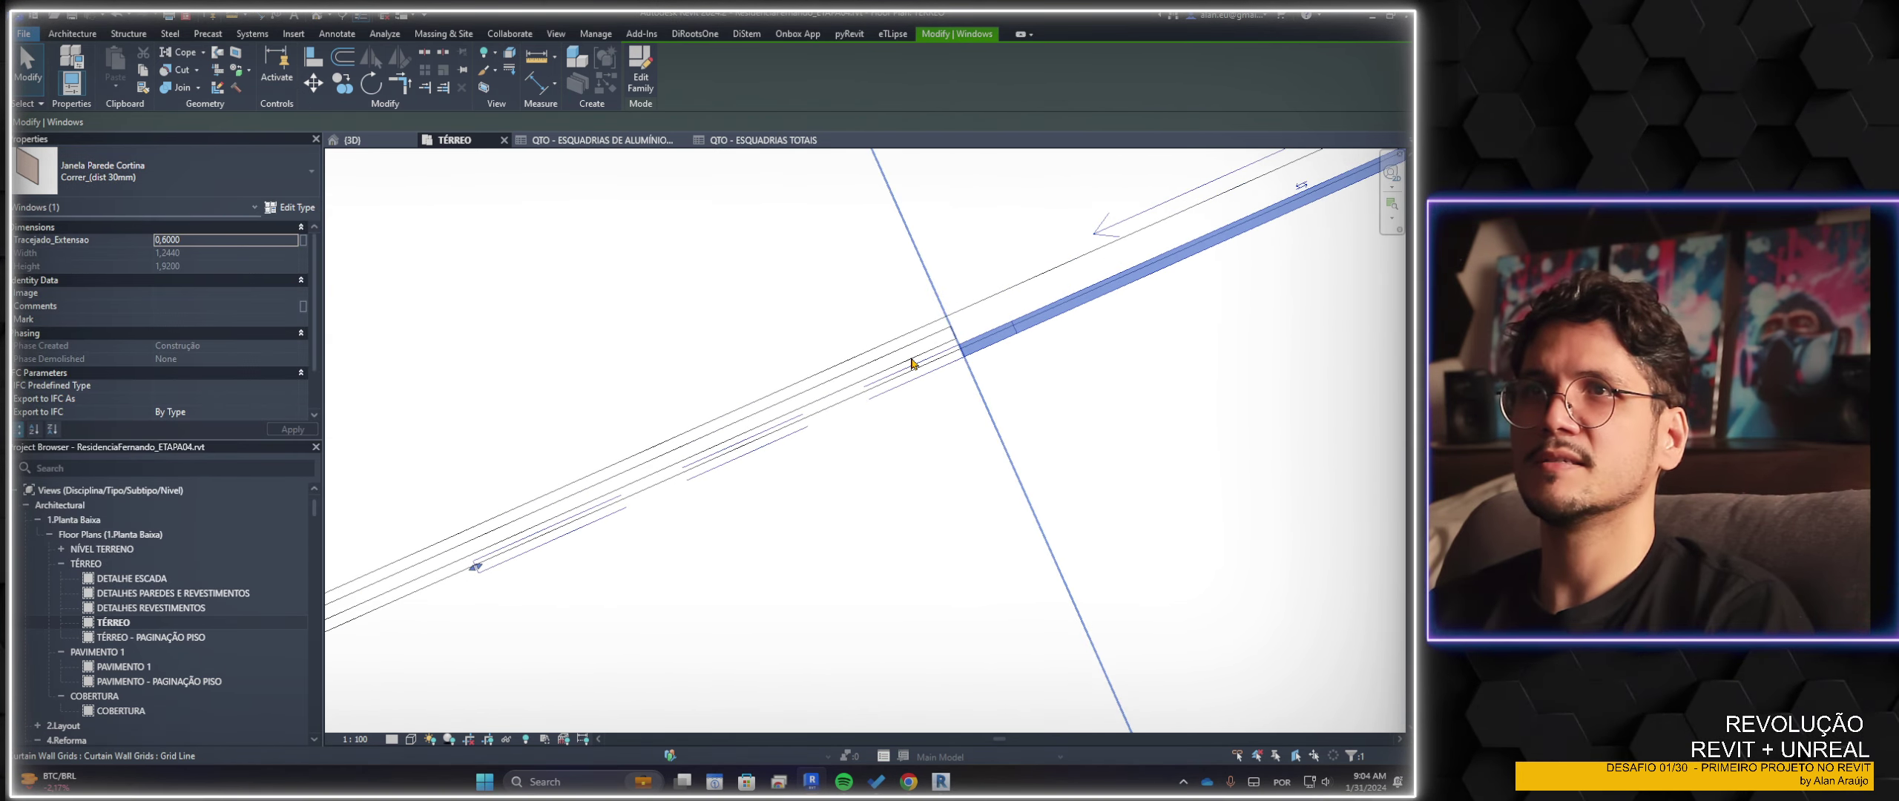
click(186, 172)
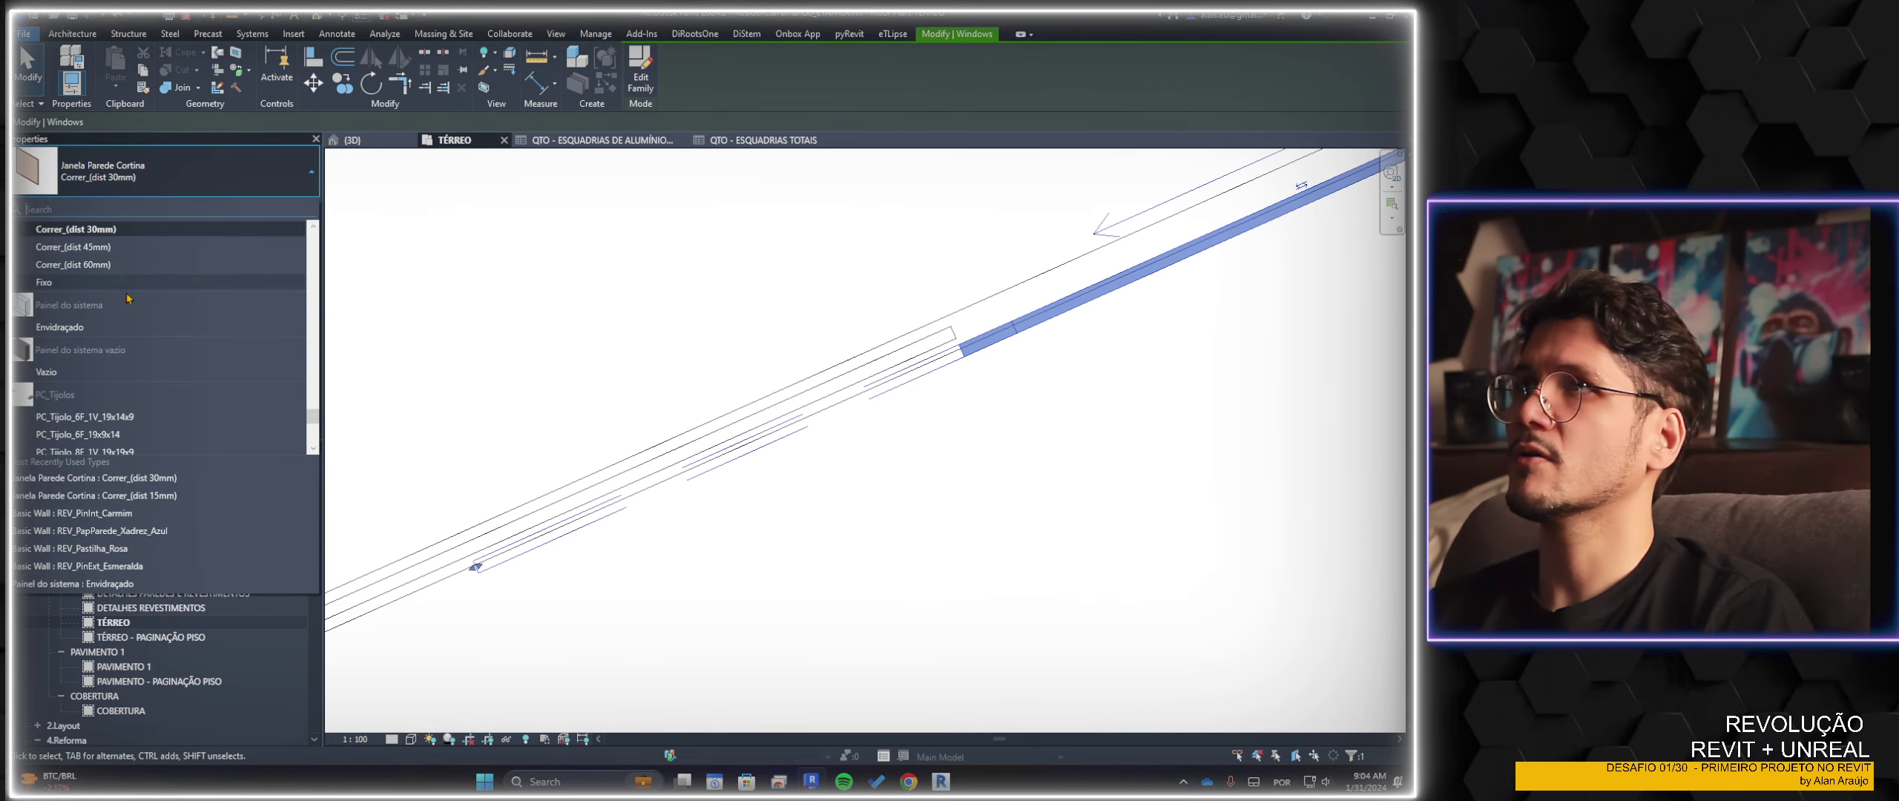
click(110, 247)
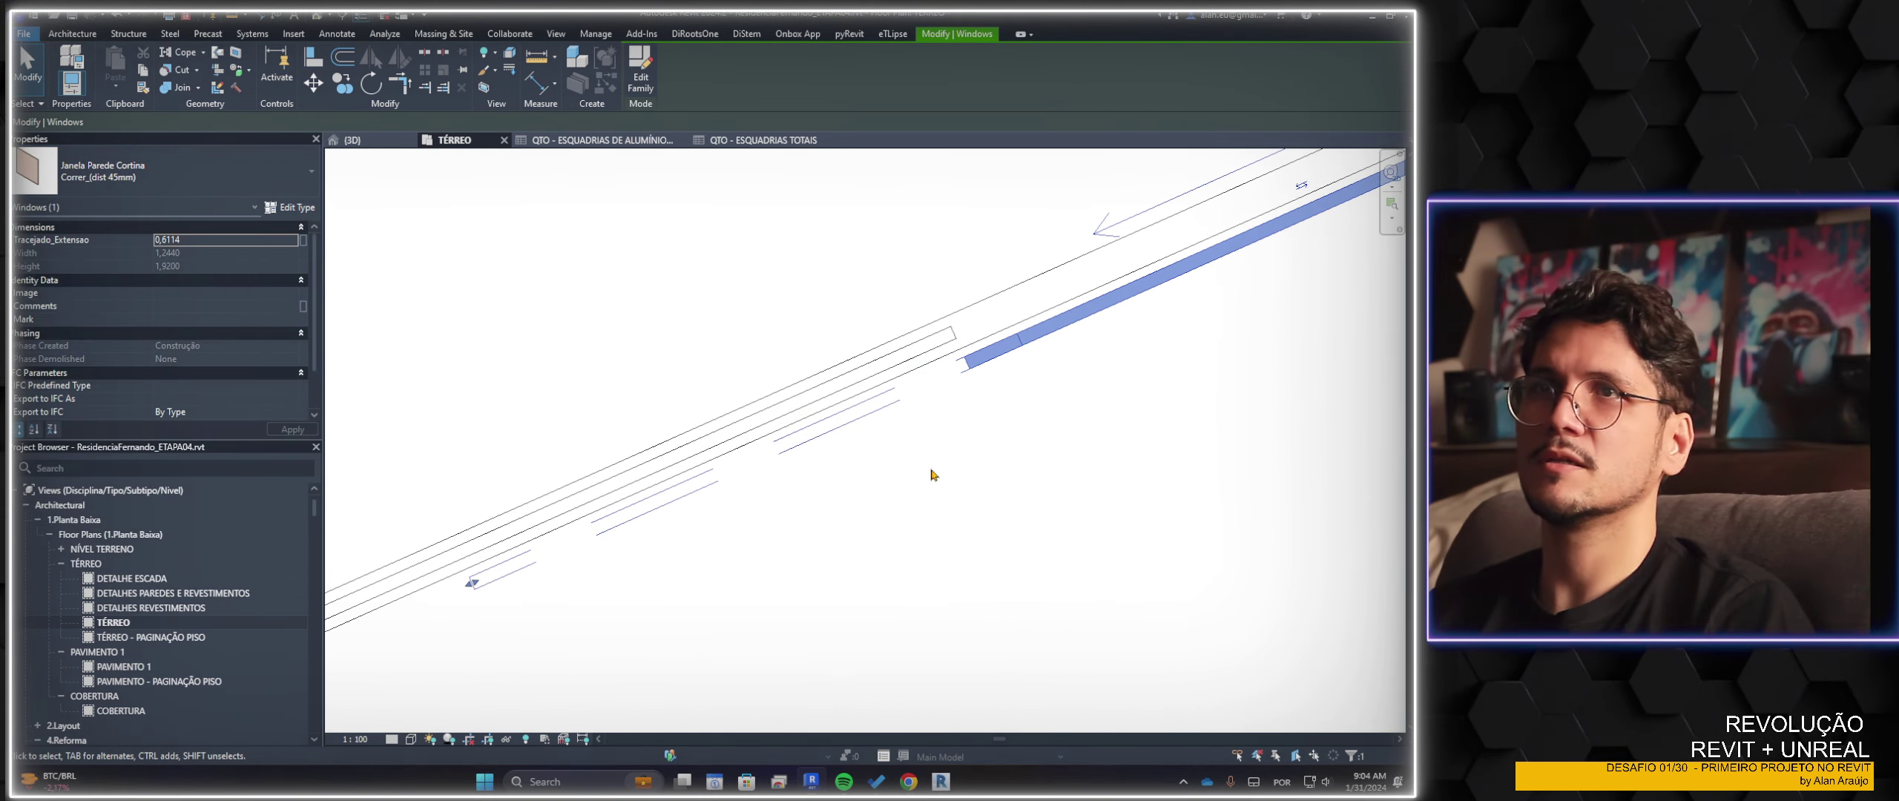
scroll(920, 497, down, 2)
scroll(1013, 509, down, 2)
scroll(1009, 458, down, 2)
scroll(910, 379, down, 2)
key(Escape)
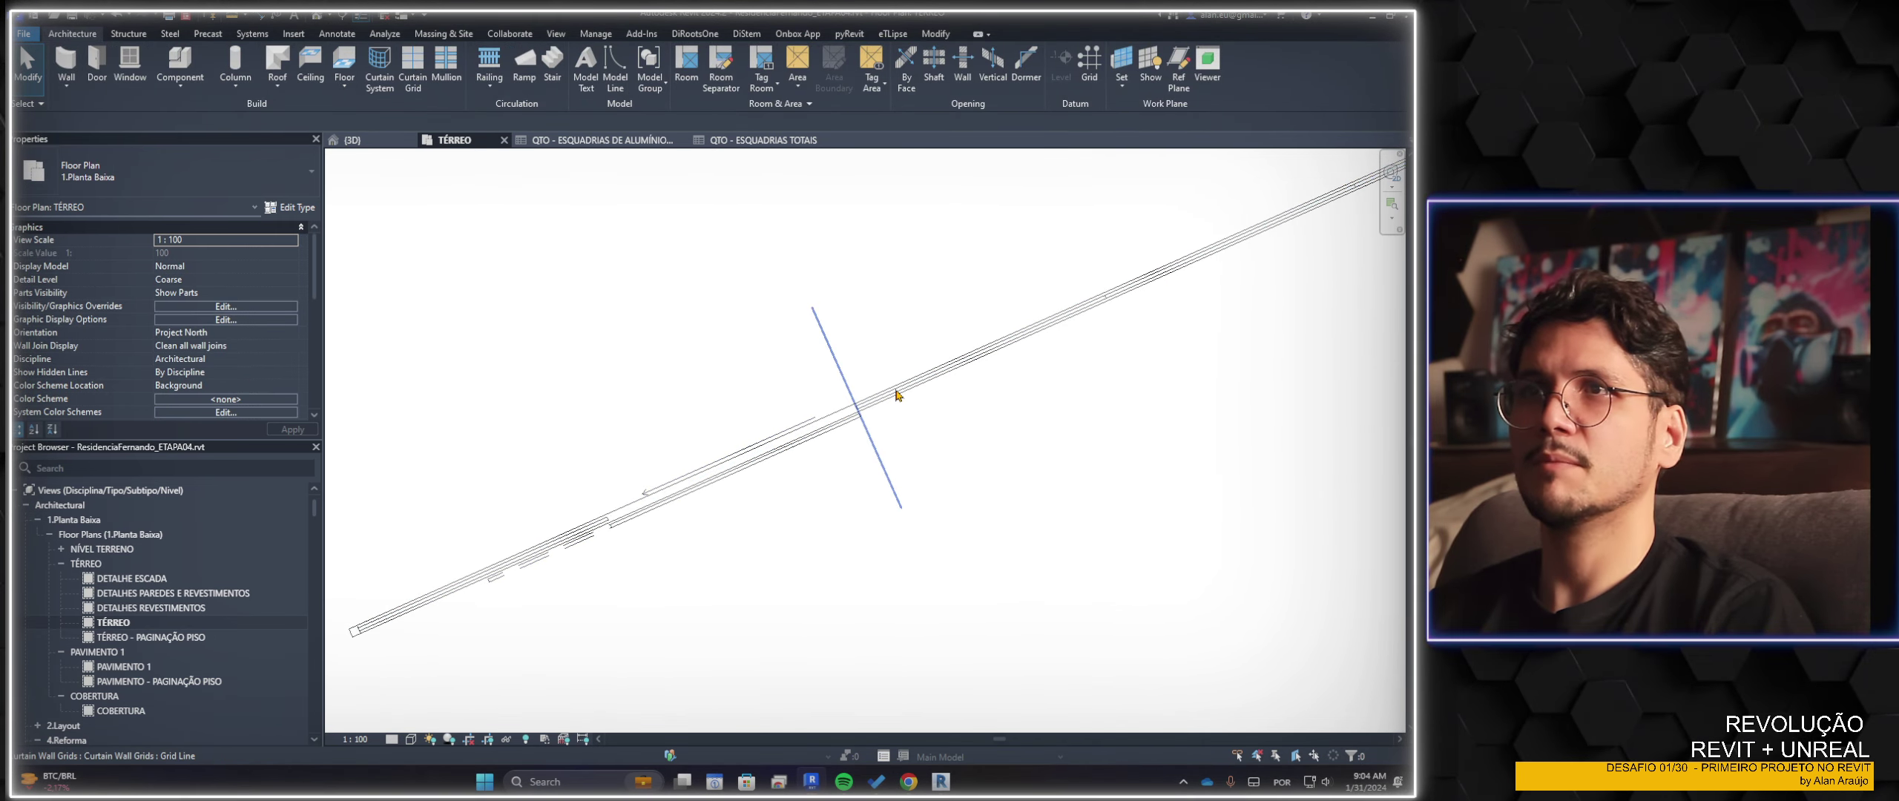
Convert another glass panel to a Correr_(dist 45mm) window and flip its orientation
click(904, 401)
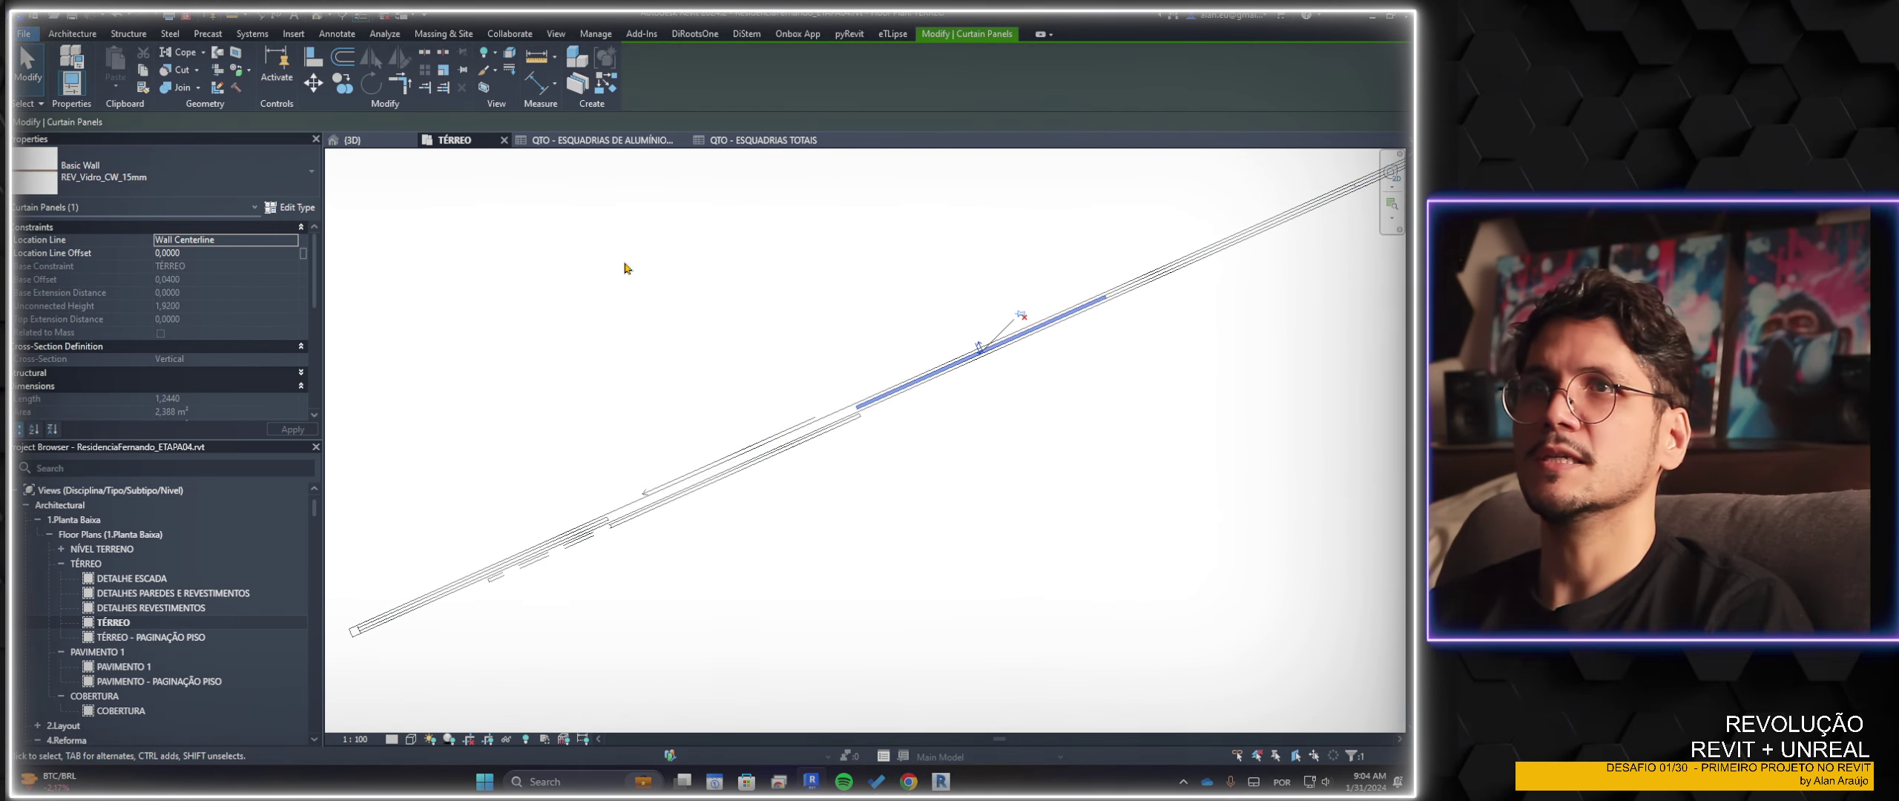
click(186, 172)
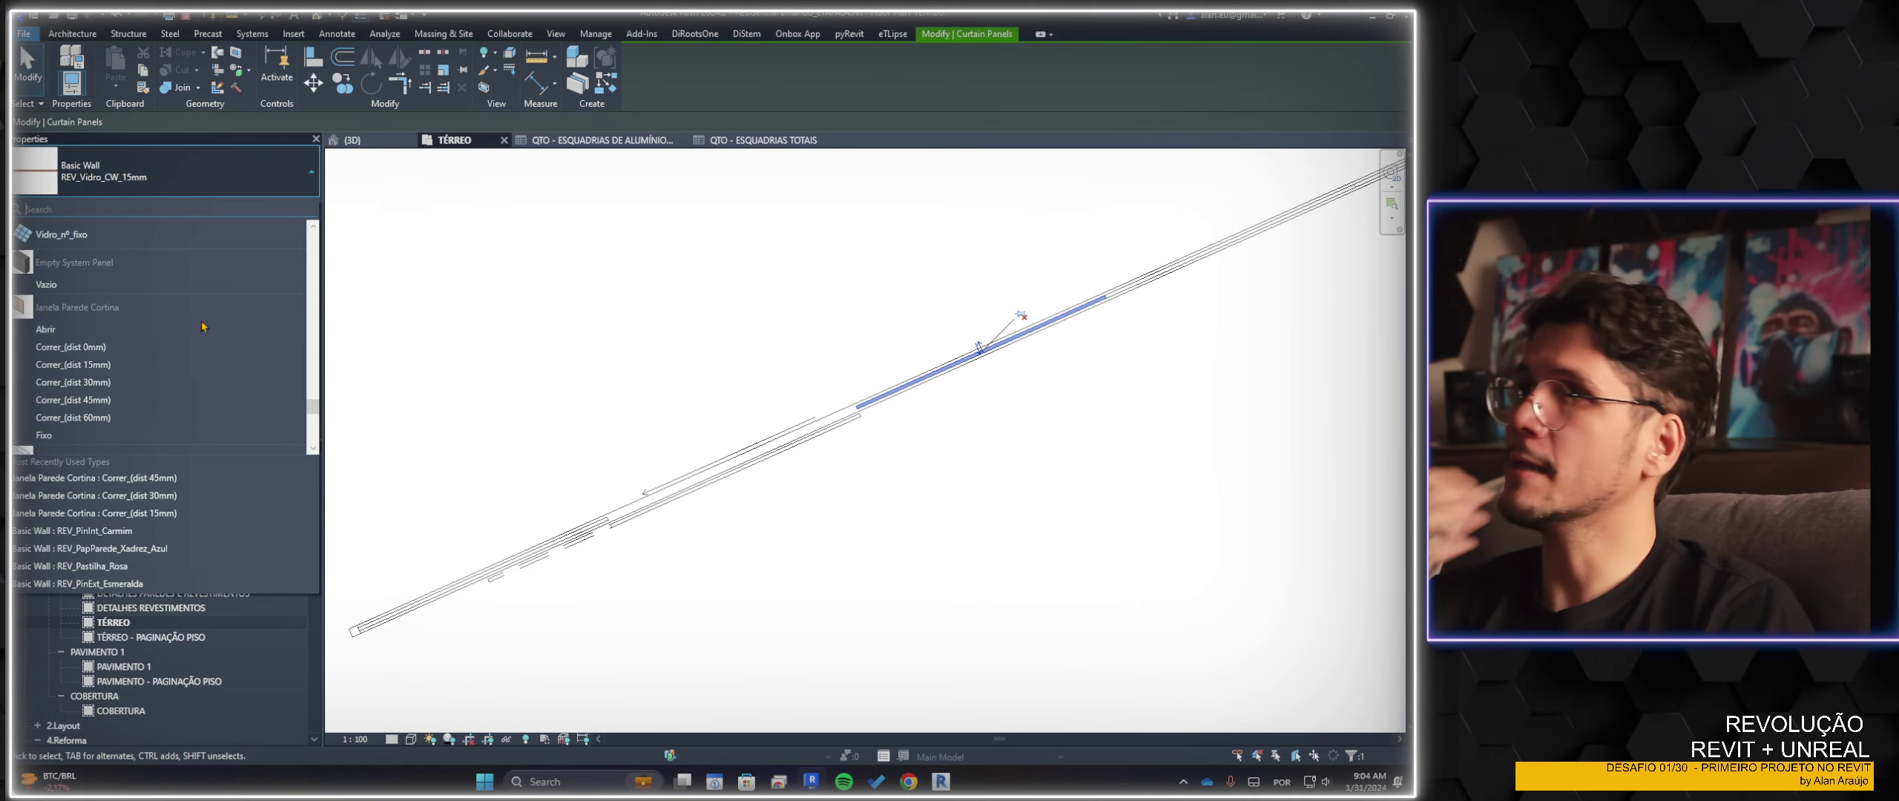
click(74, 400)
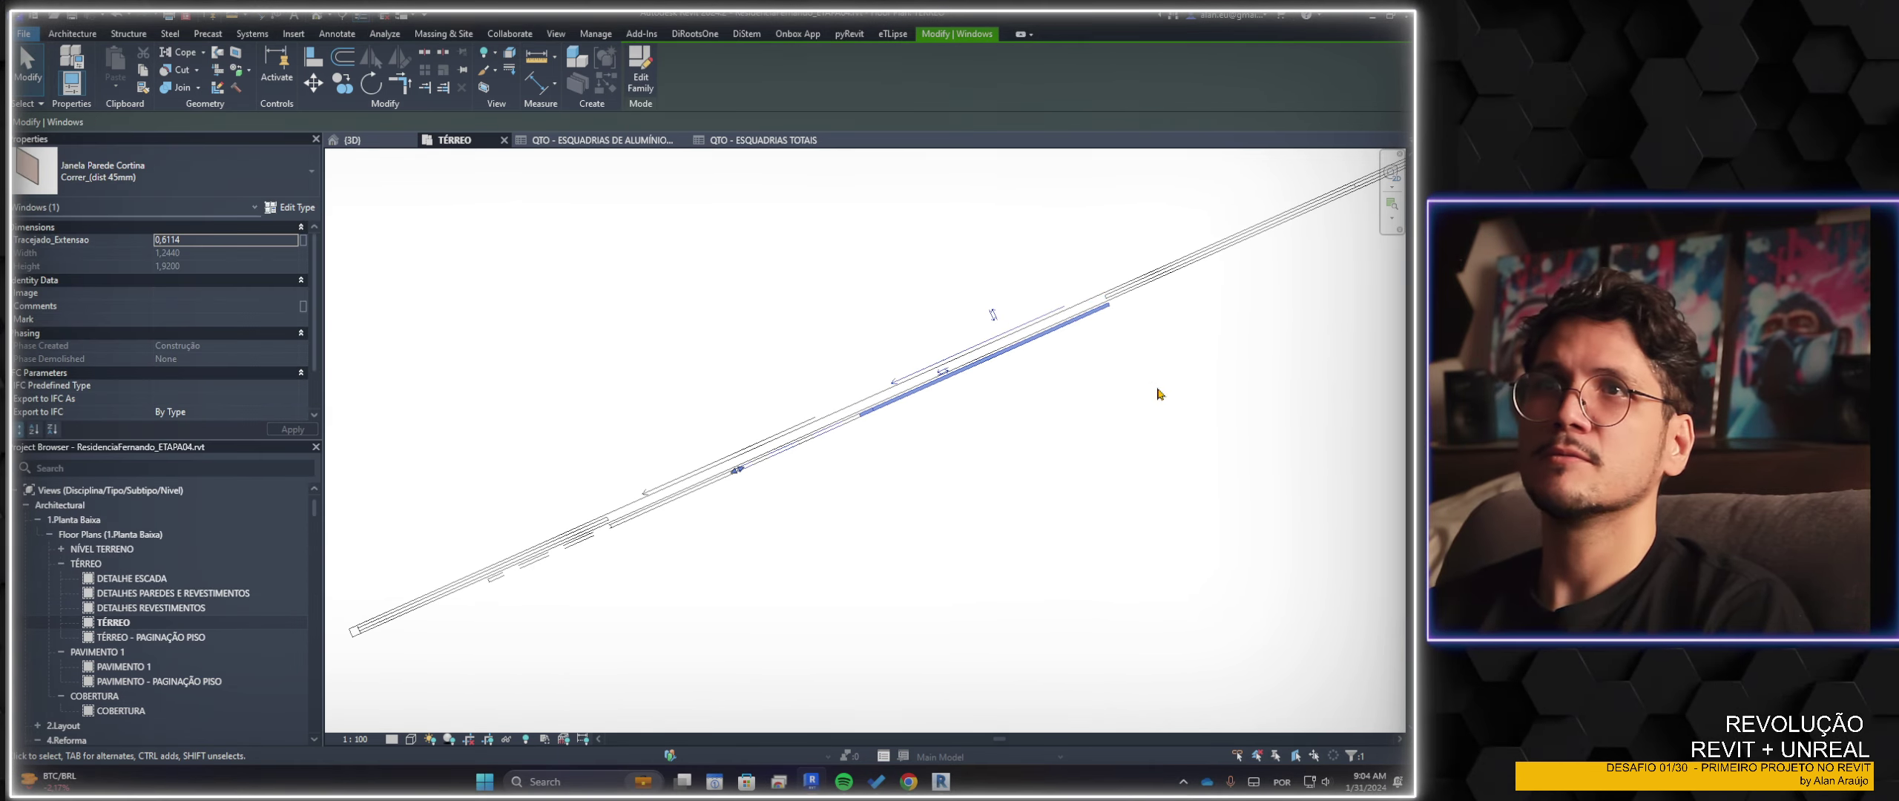
key(space)
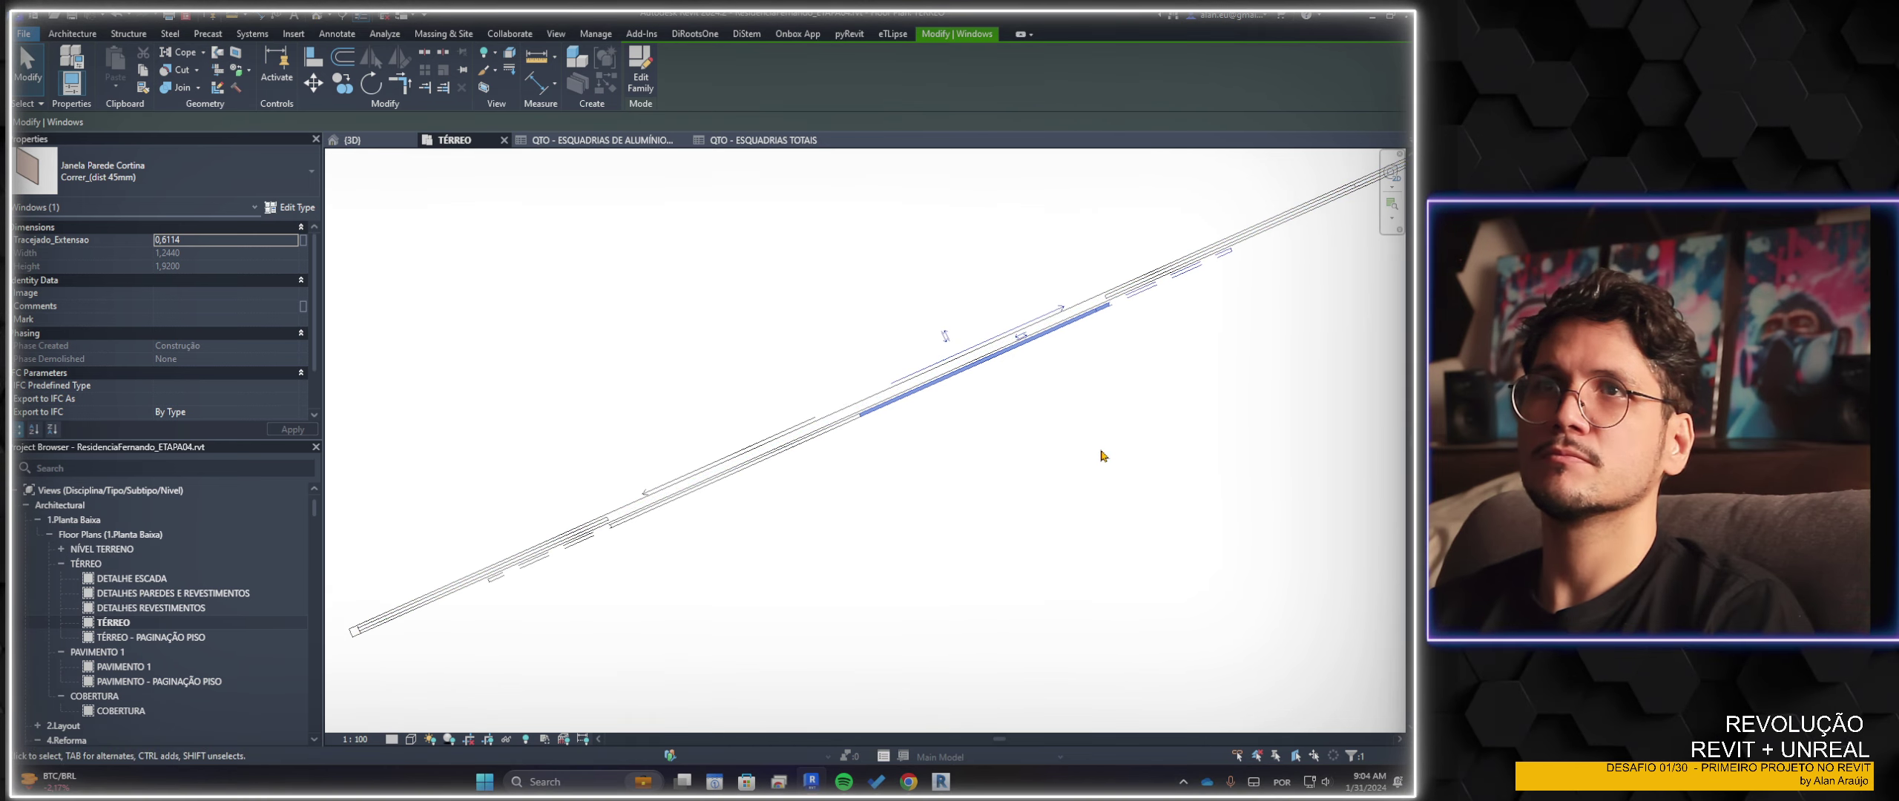
scroll(550, 656, up, 2)
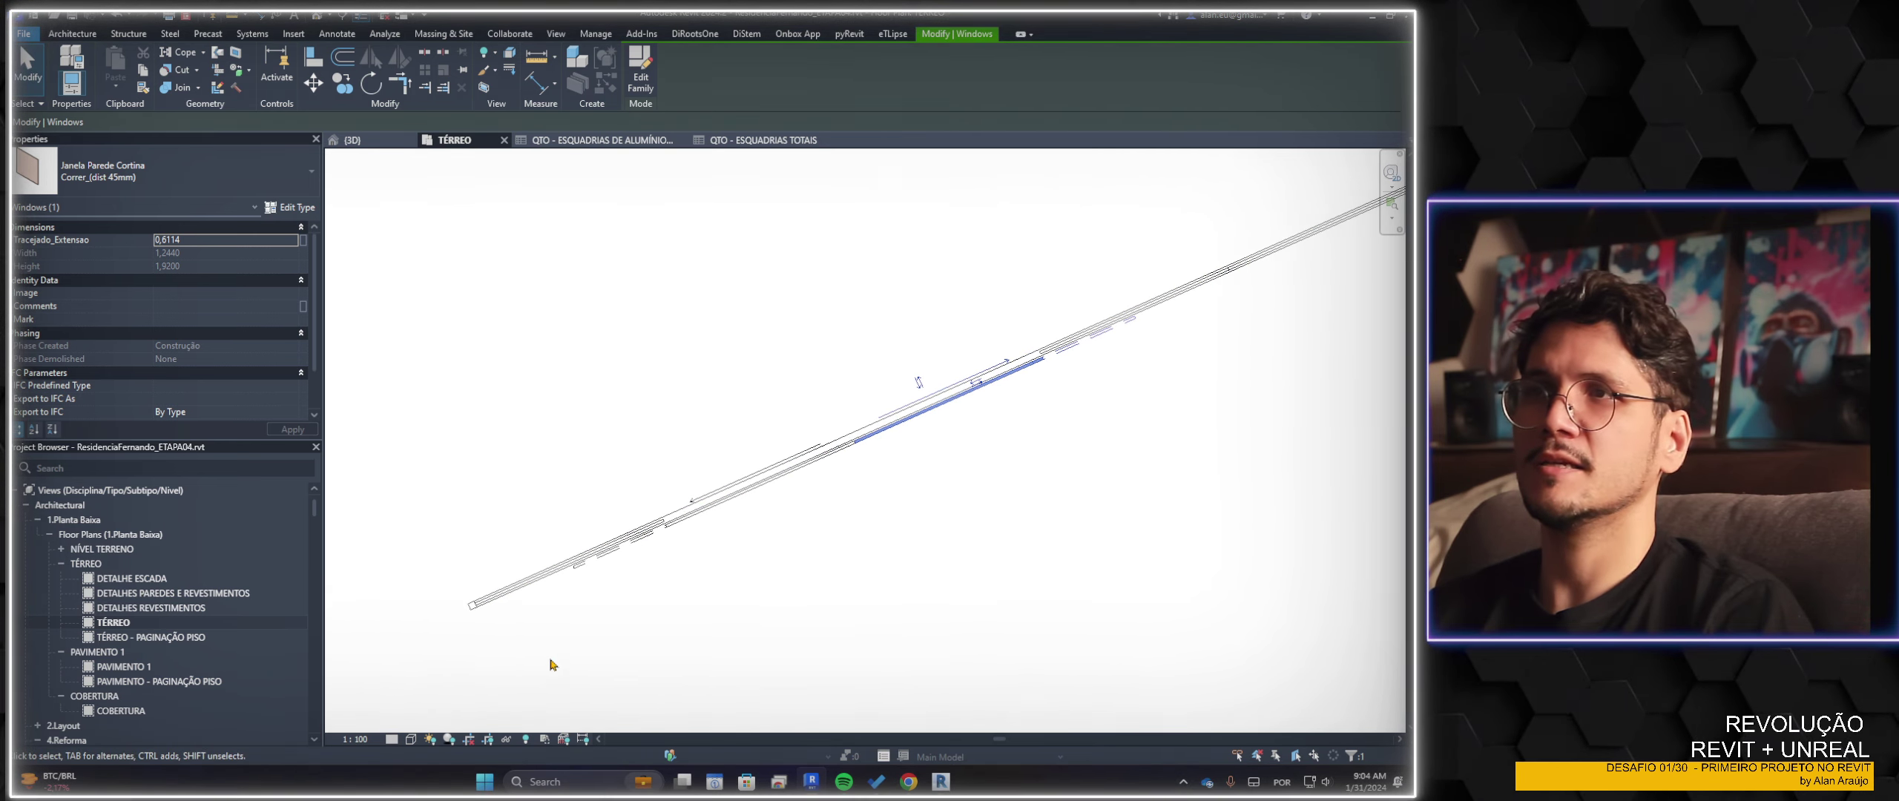
click(546, 631)
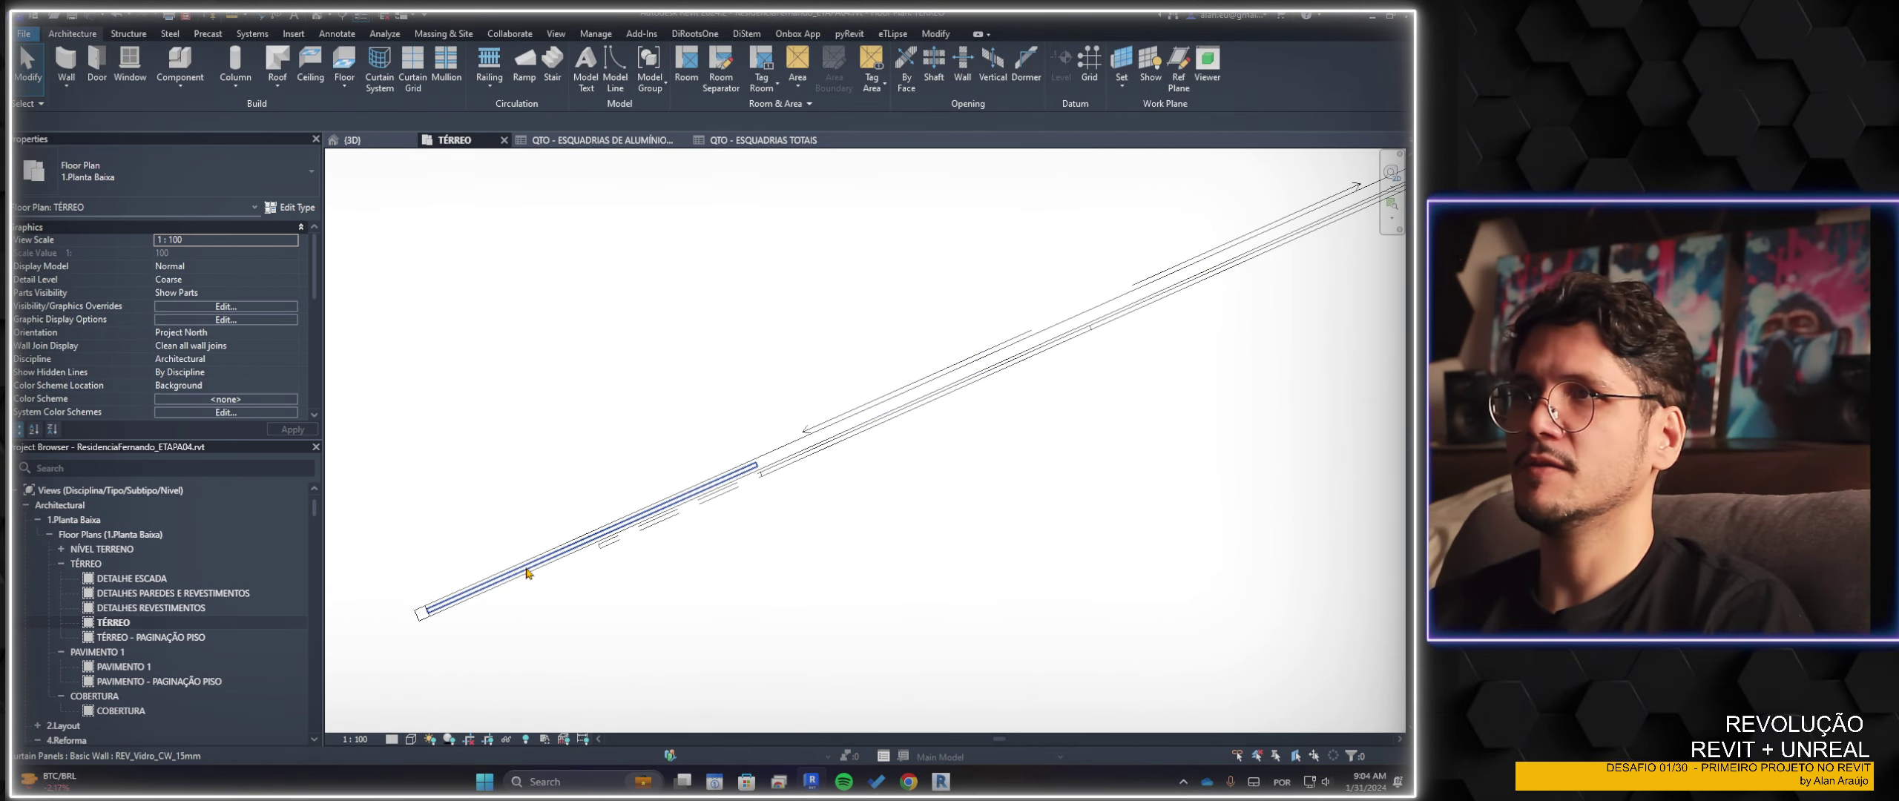
Turn the glass panel near the wall's lower-left end into the Fixo fixed window
click(527, 573)
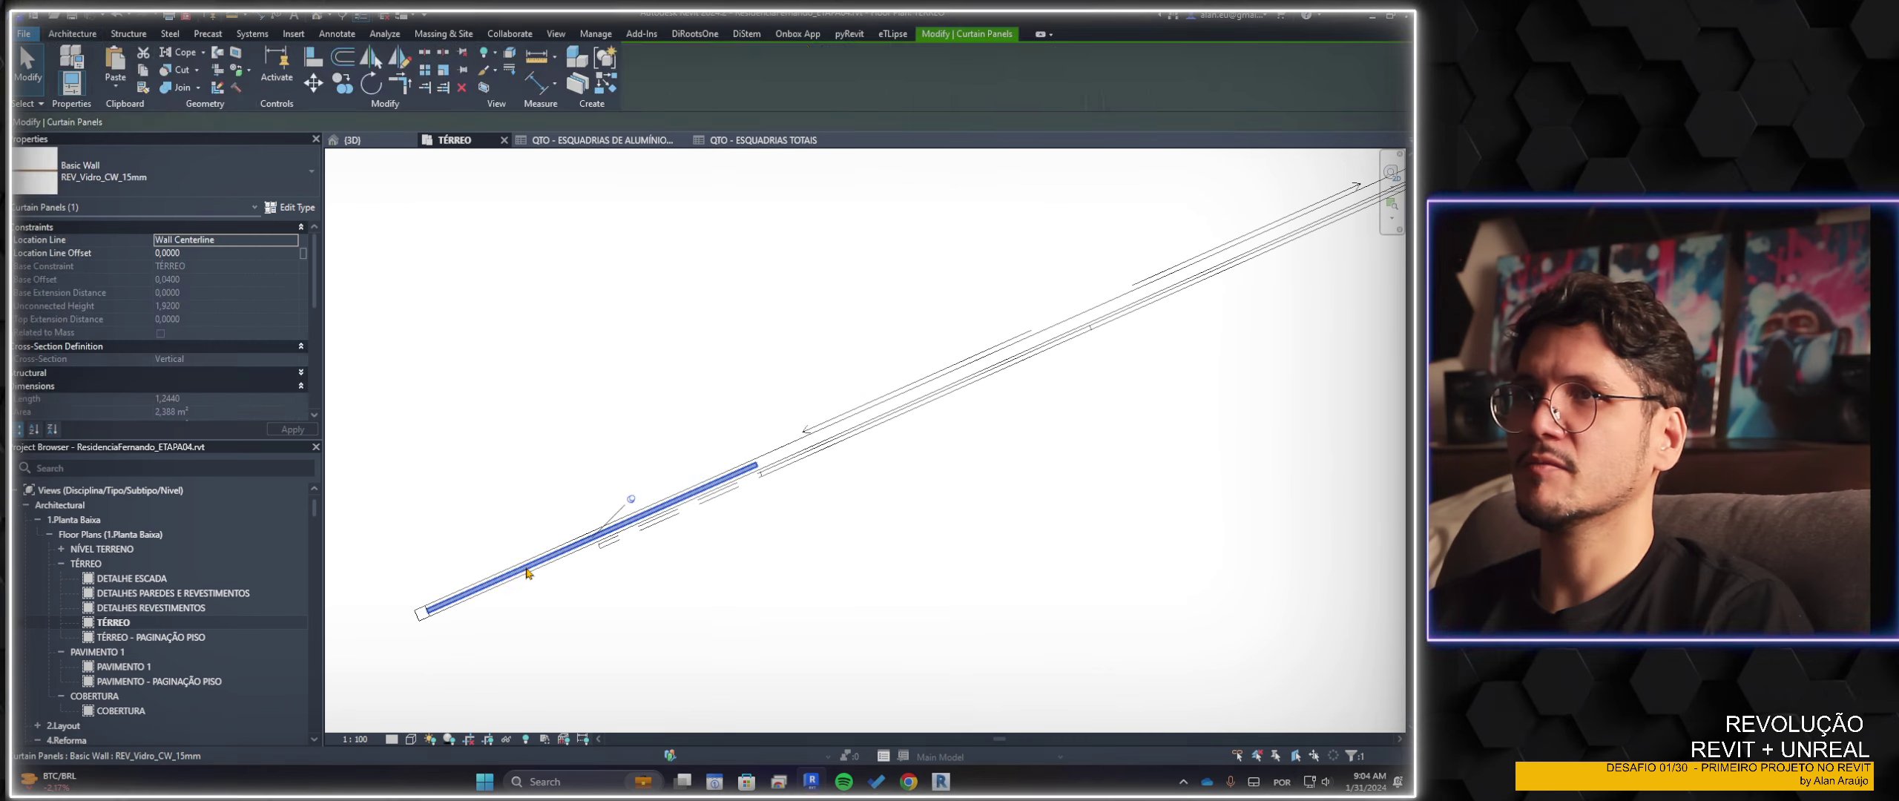
click(110, 182)
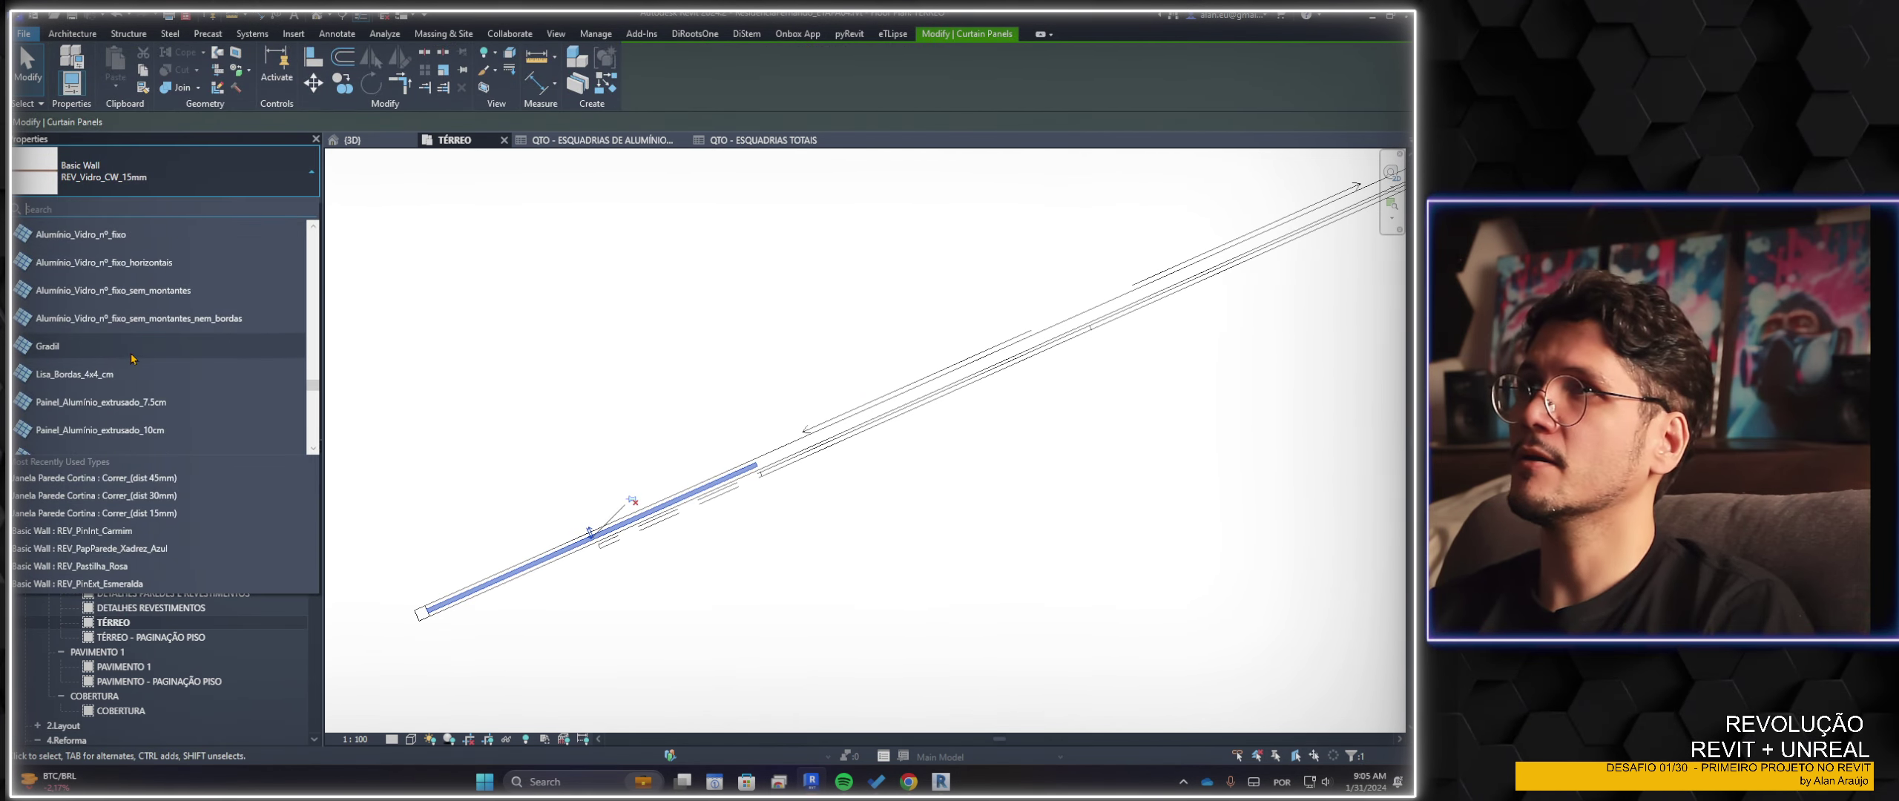
scroll(134, 364, up, 3)
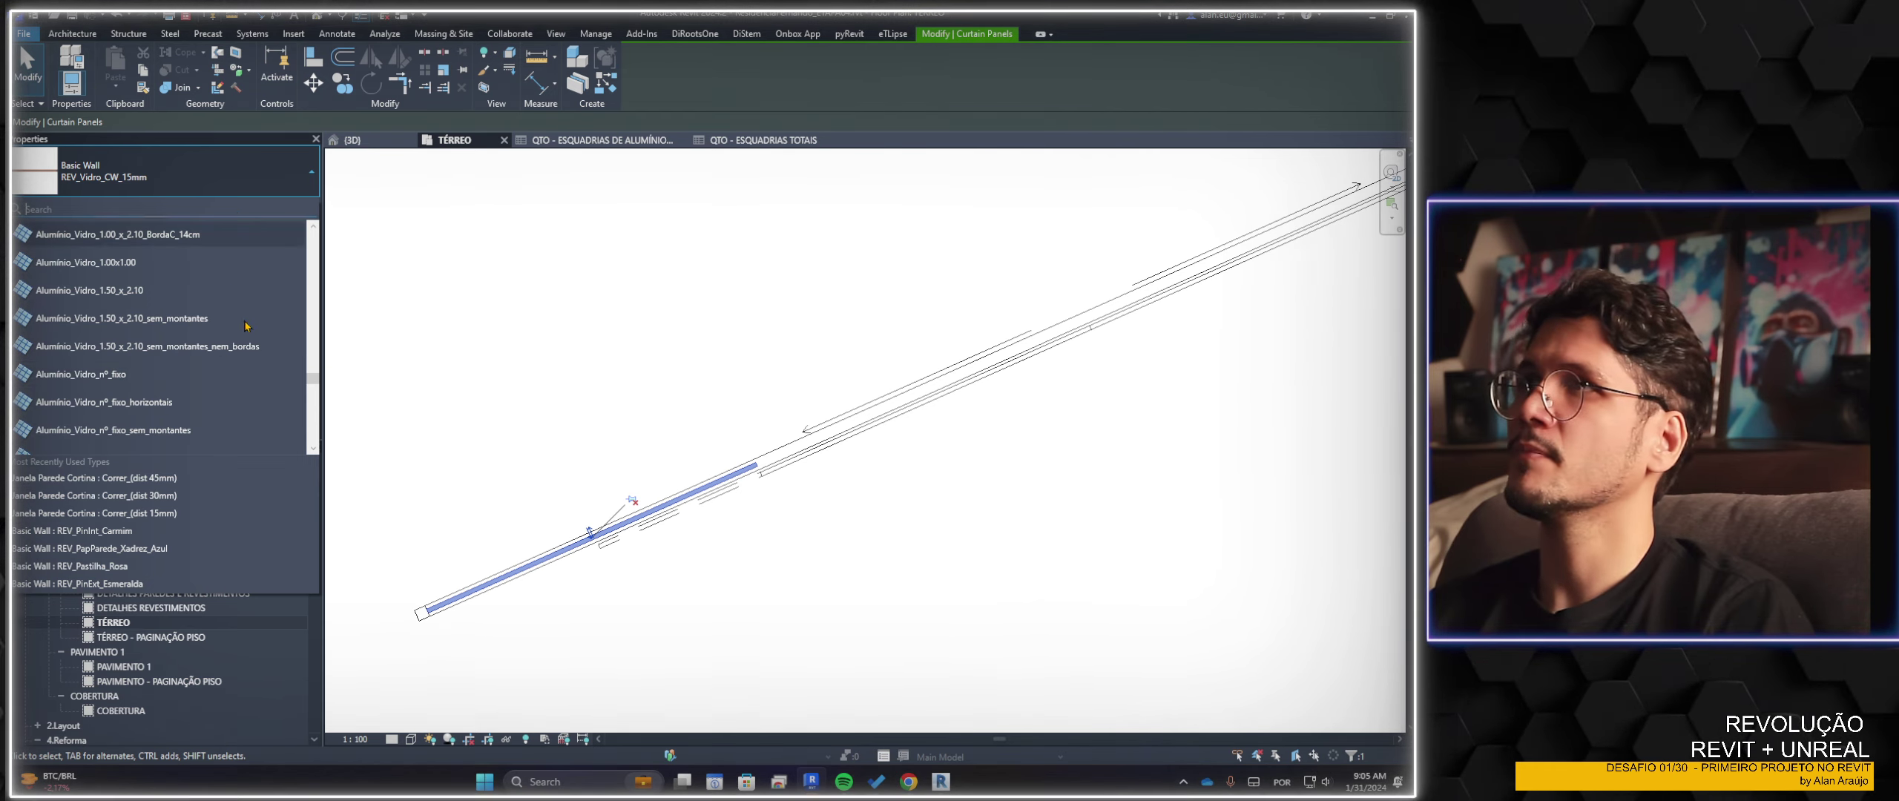
scroll(228, 373, down, 5)
scroll(152, 374, up, 3)
scroll(111, 341, up, 2)
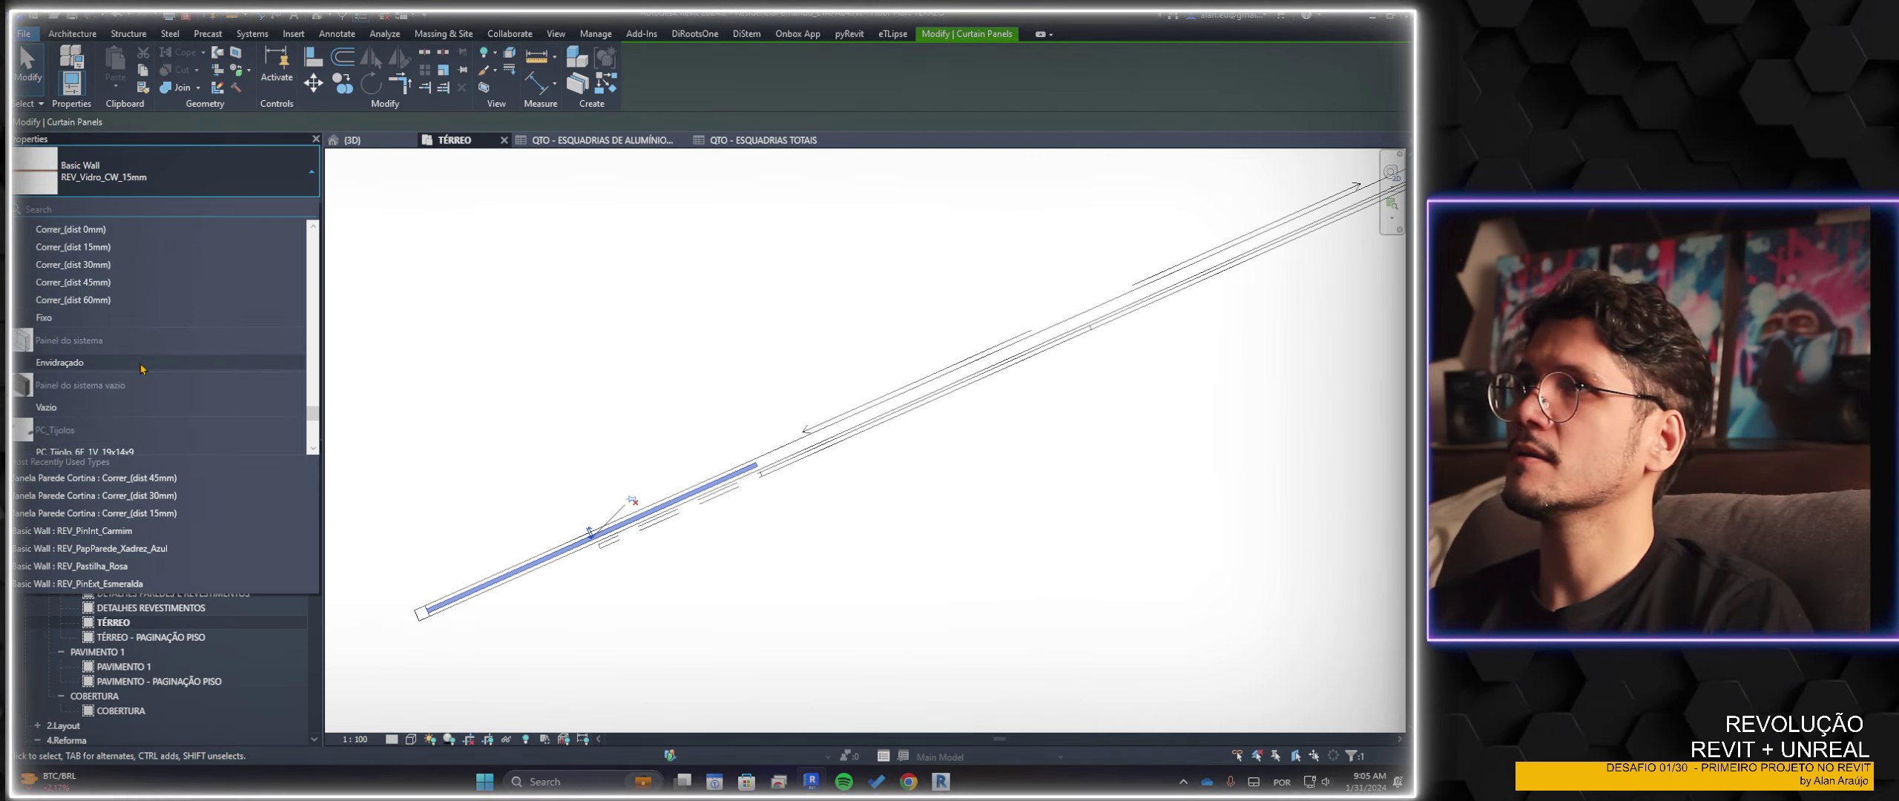
click(75, 317)
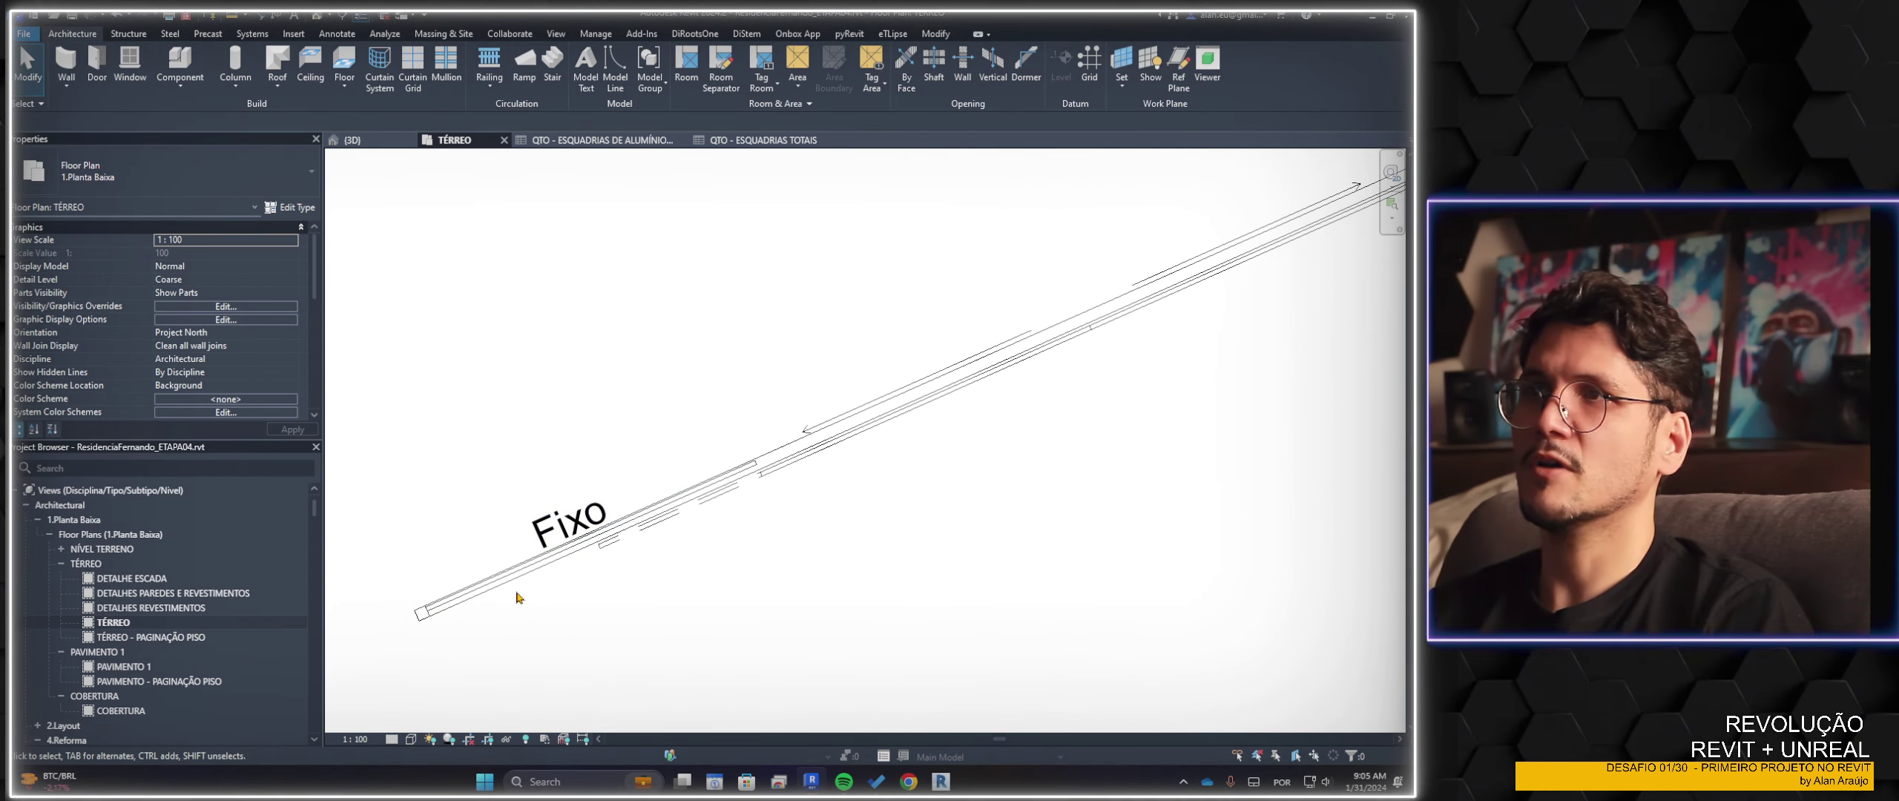
scroll(517, 597, up, 2)
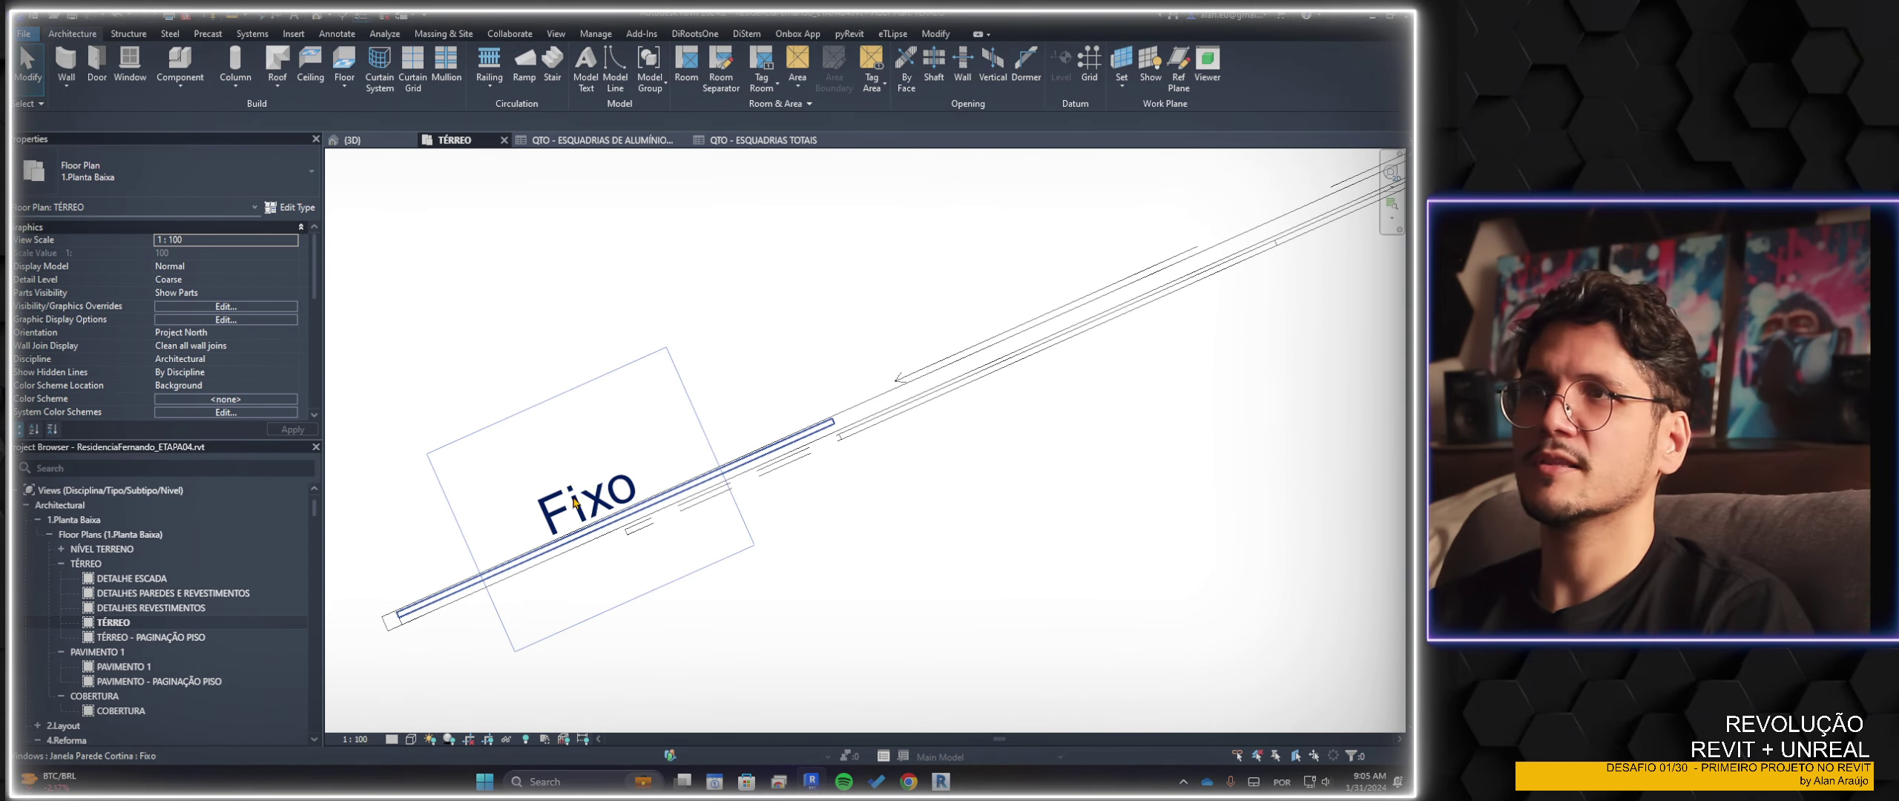
Change two sliding windows to Correr_(dist 15mm) and open that type's properties
click(903, 421)
click(178, 173)
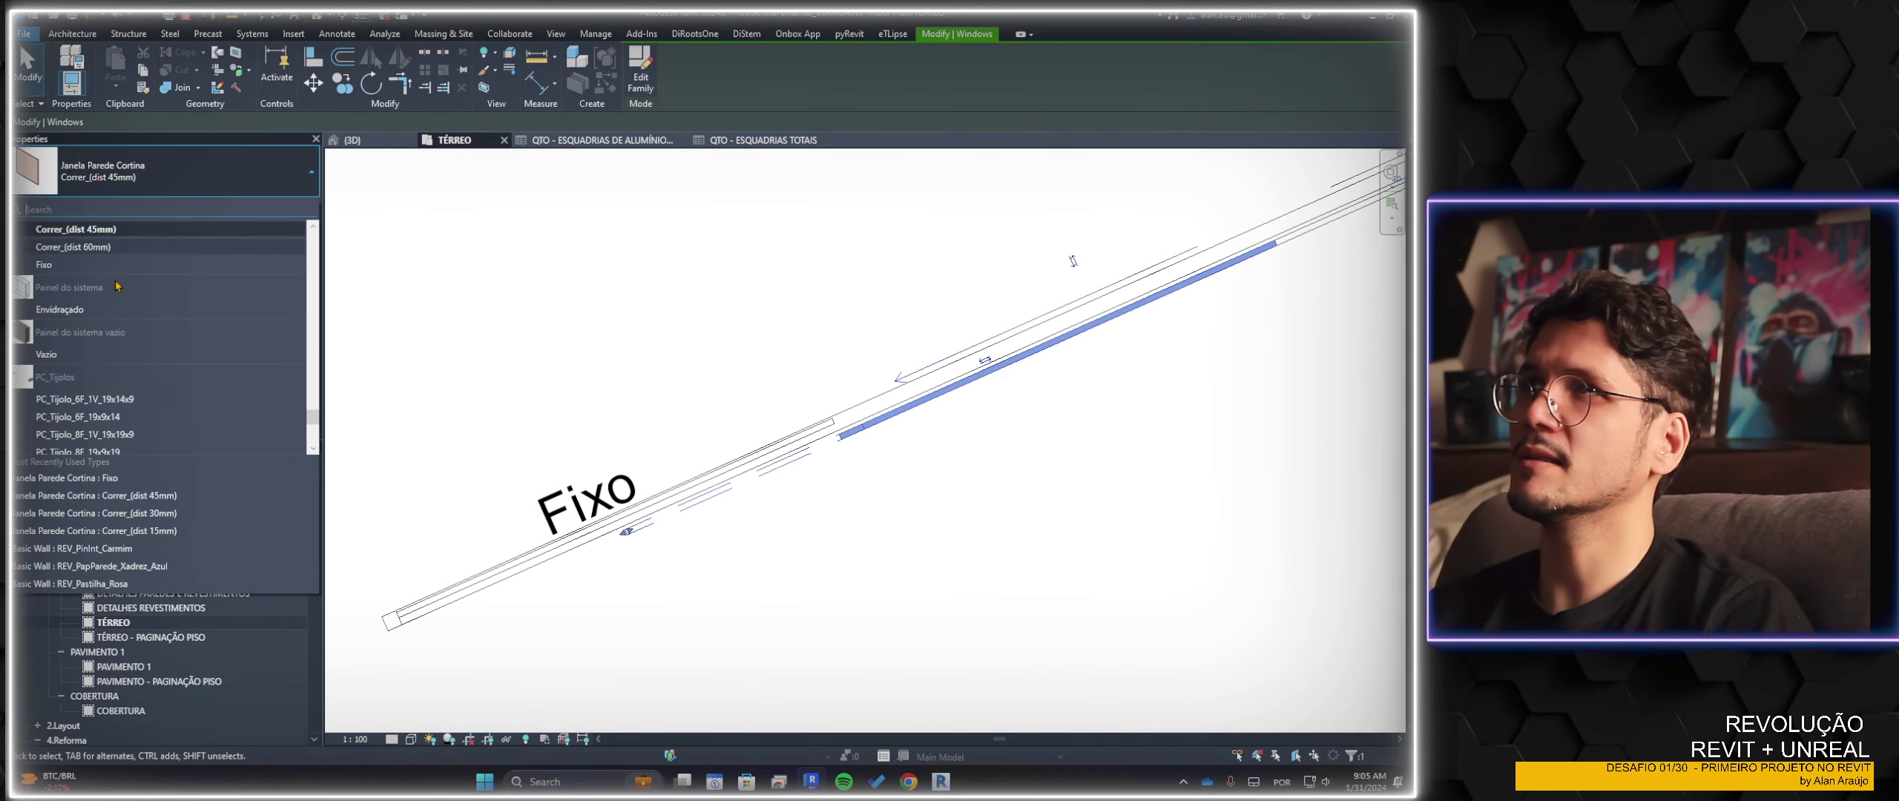
click(94, 531)
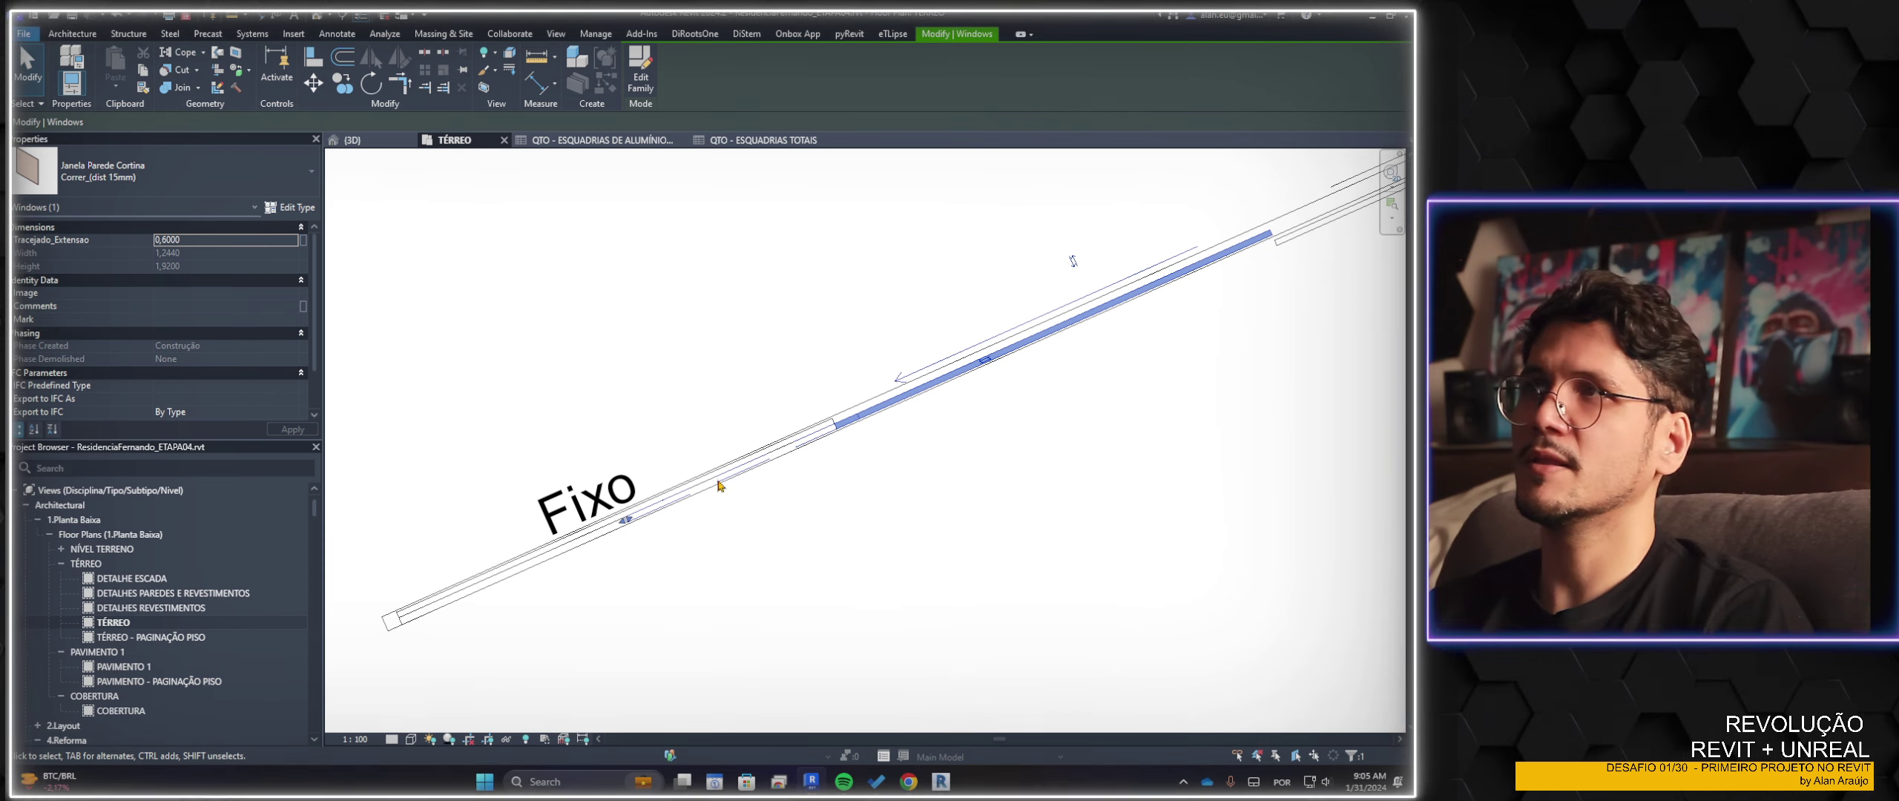
middle_drag(1018, 460, 628, 581)
click(978, 327)
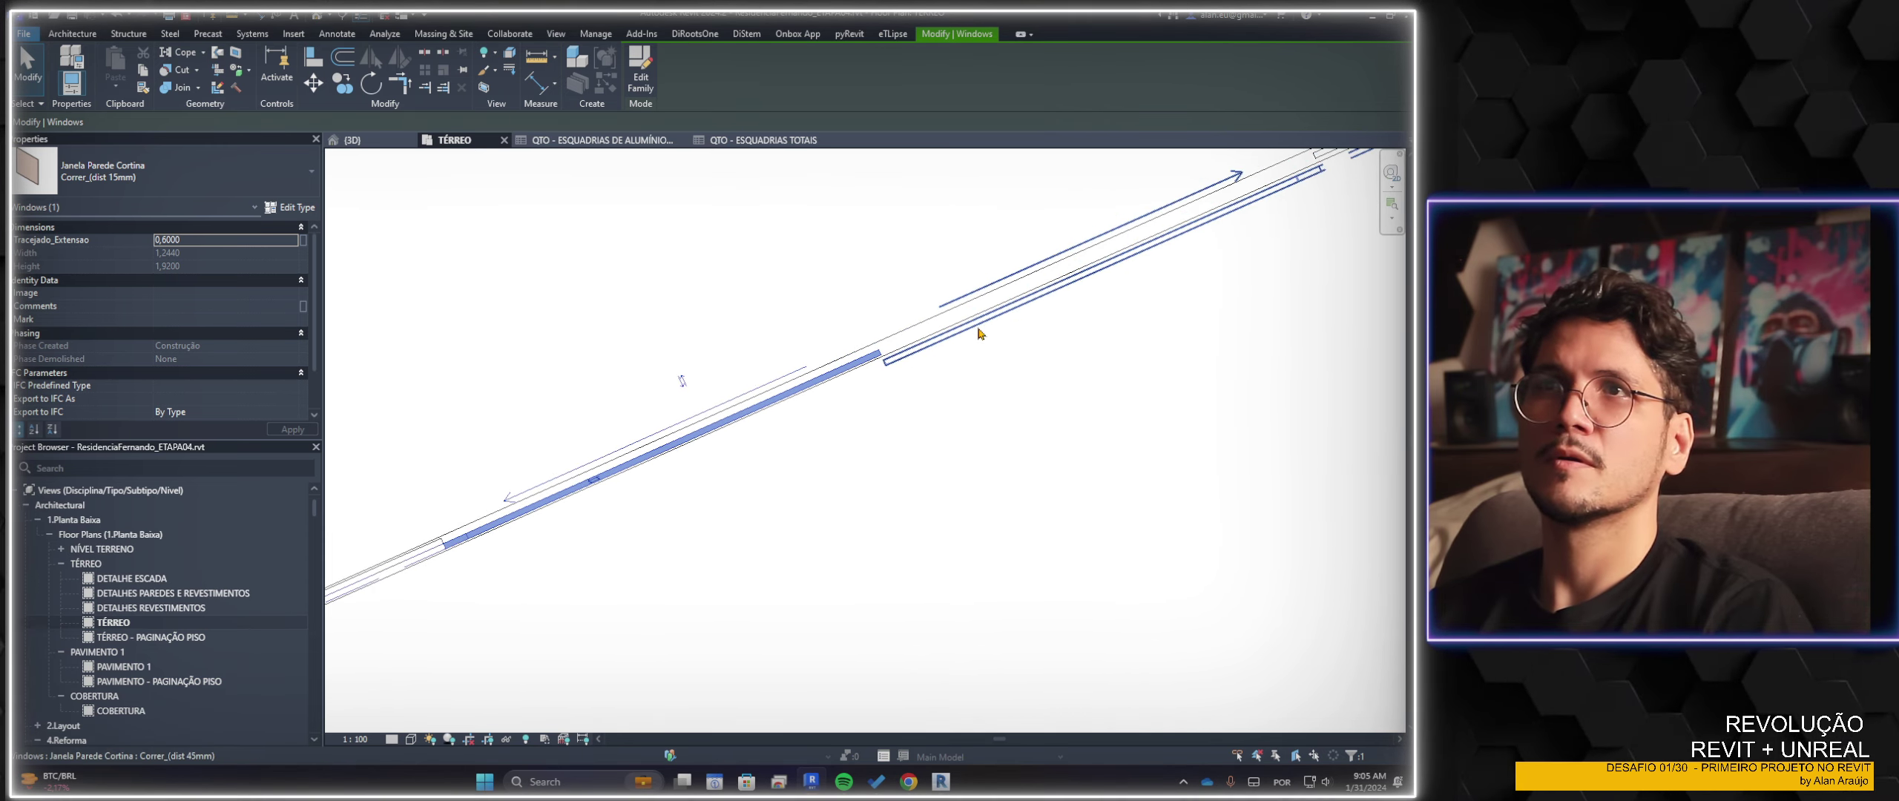
click(171, 190)
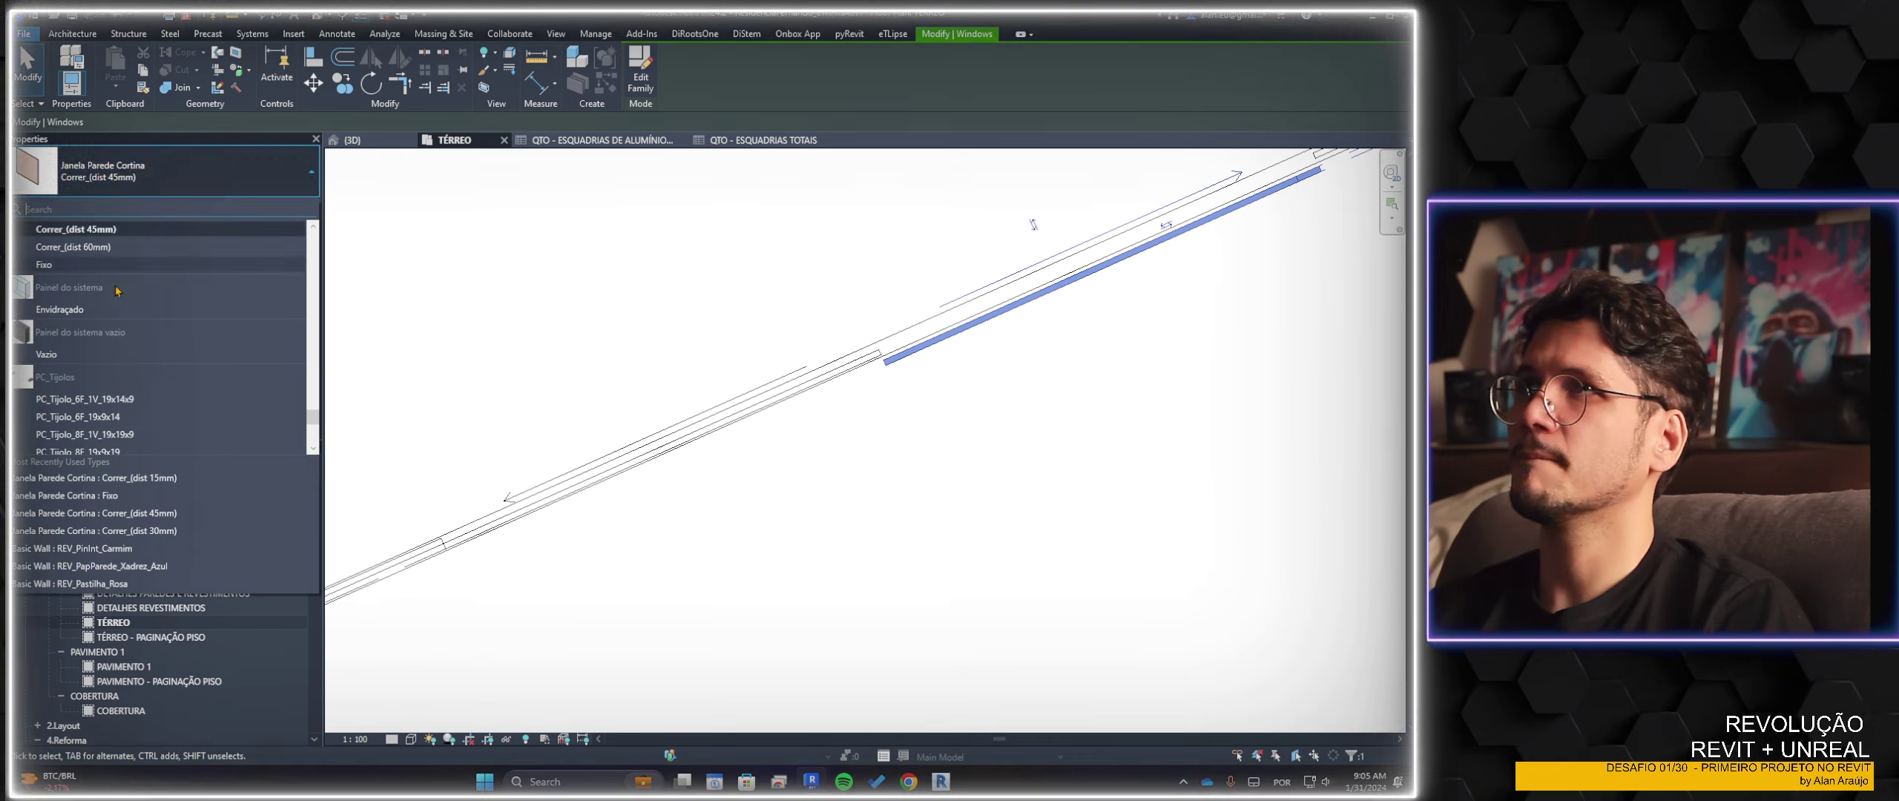
click(112, 294)
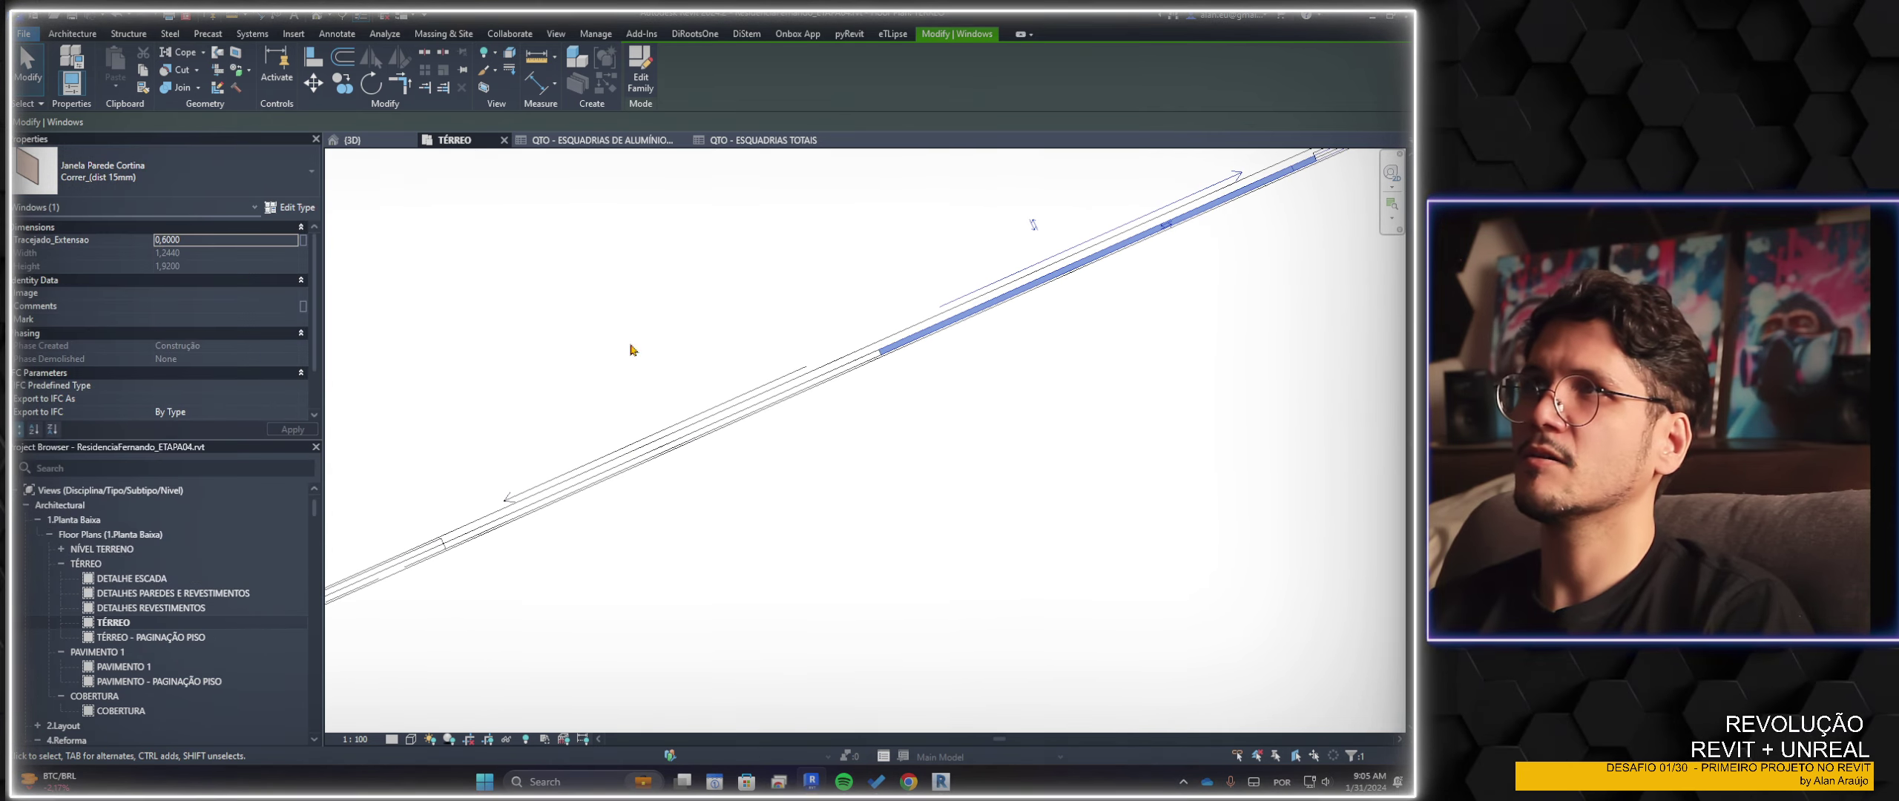
middle_drag(978, 352, 865, 411)
click(289, 207)
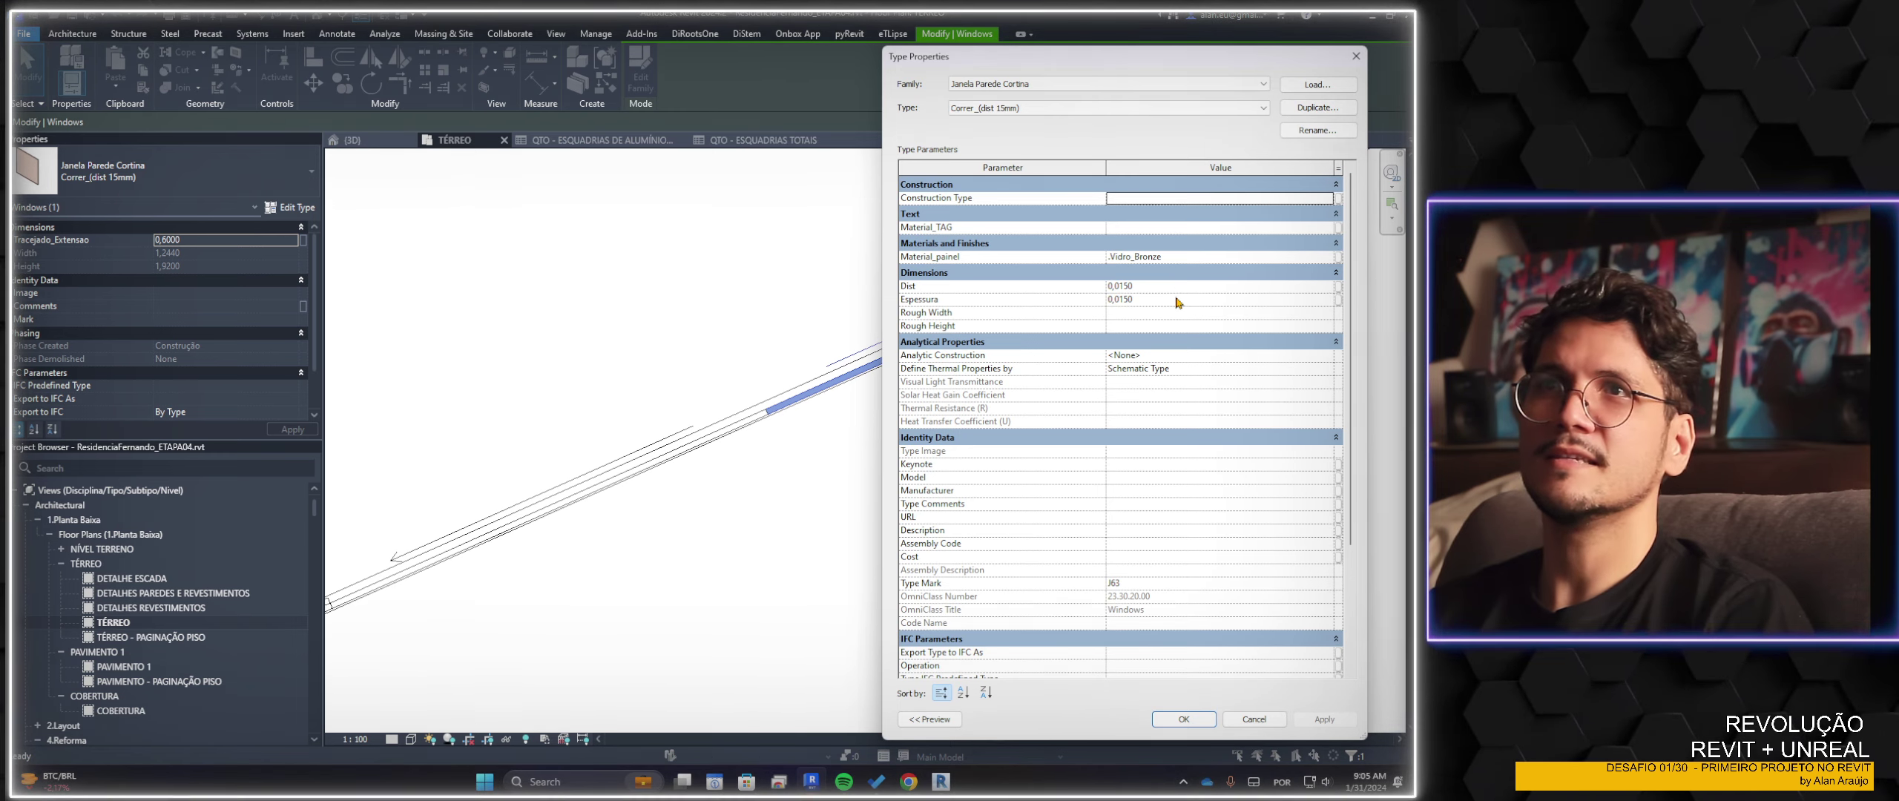
Enter a Dist value of .1 for Correr_(dist 15mm) and apply it
click(1176, 285)
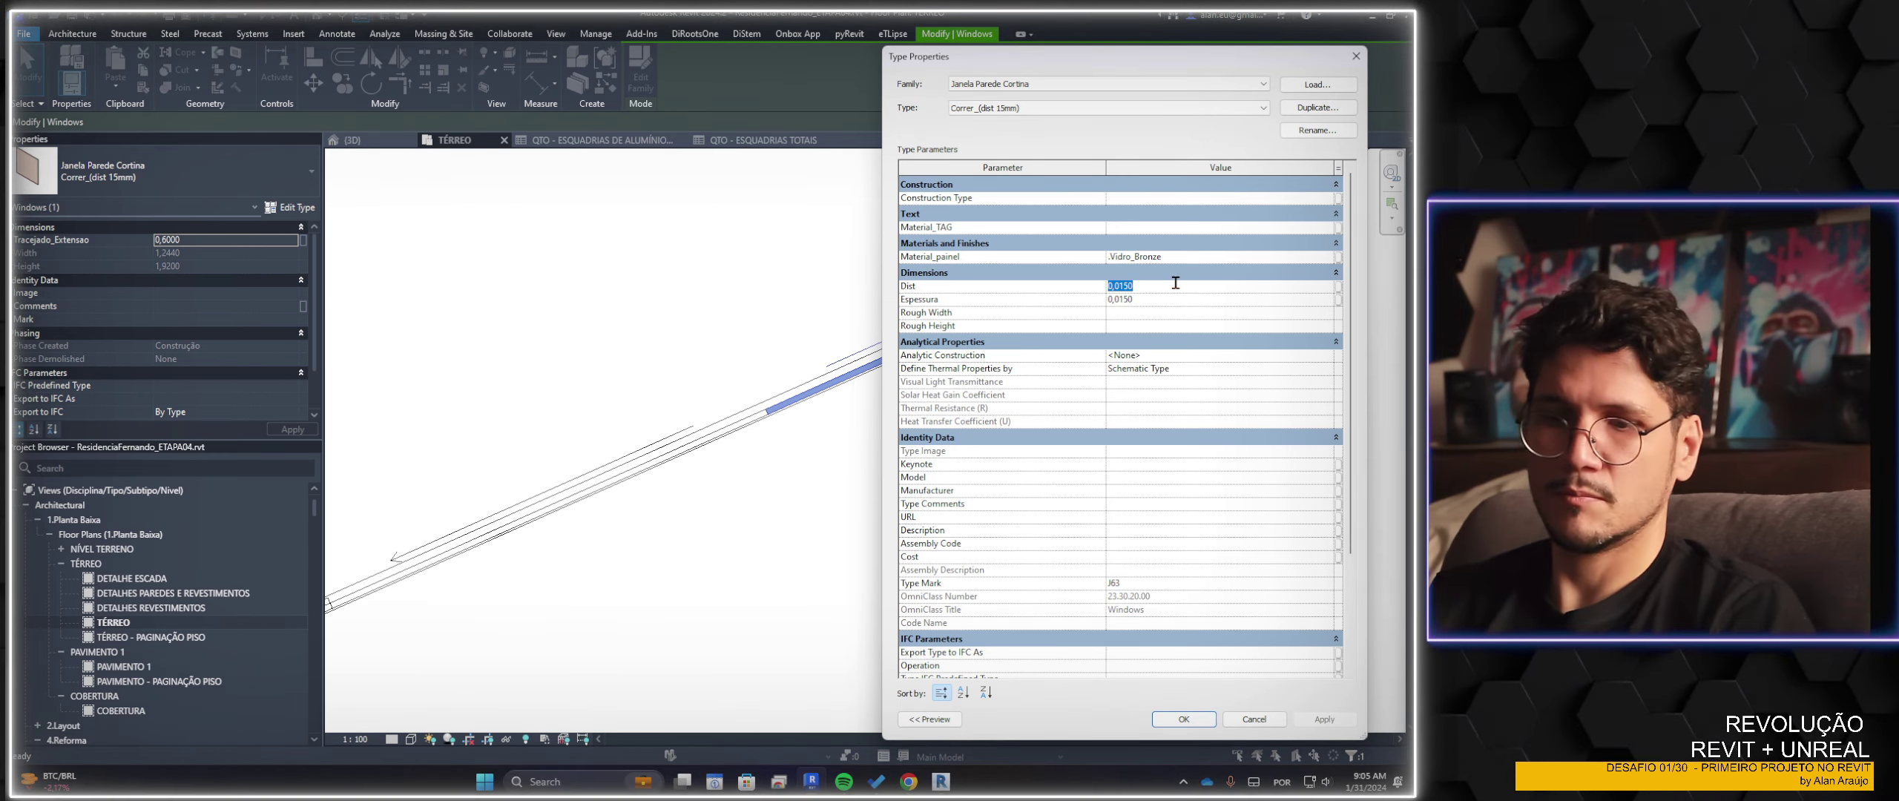
text(.1)
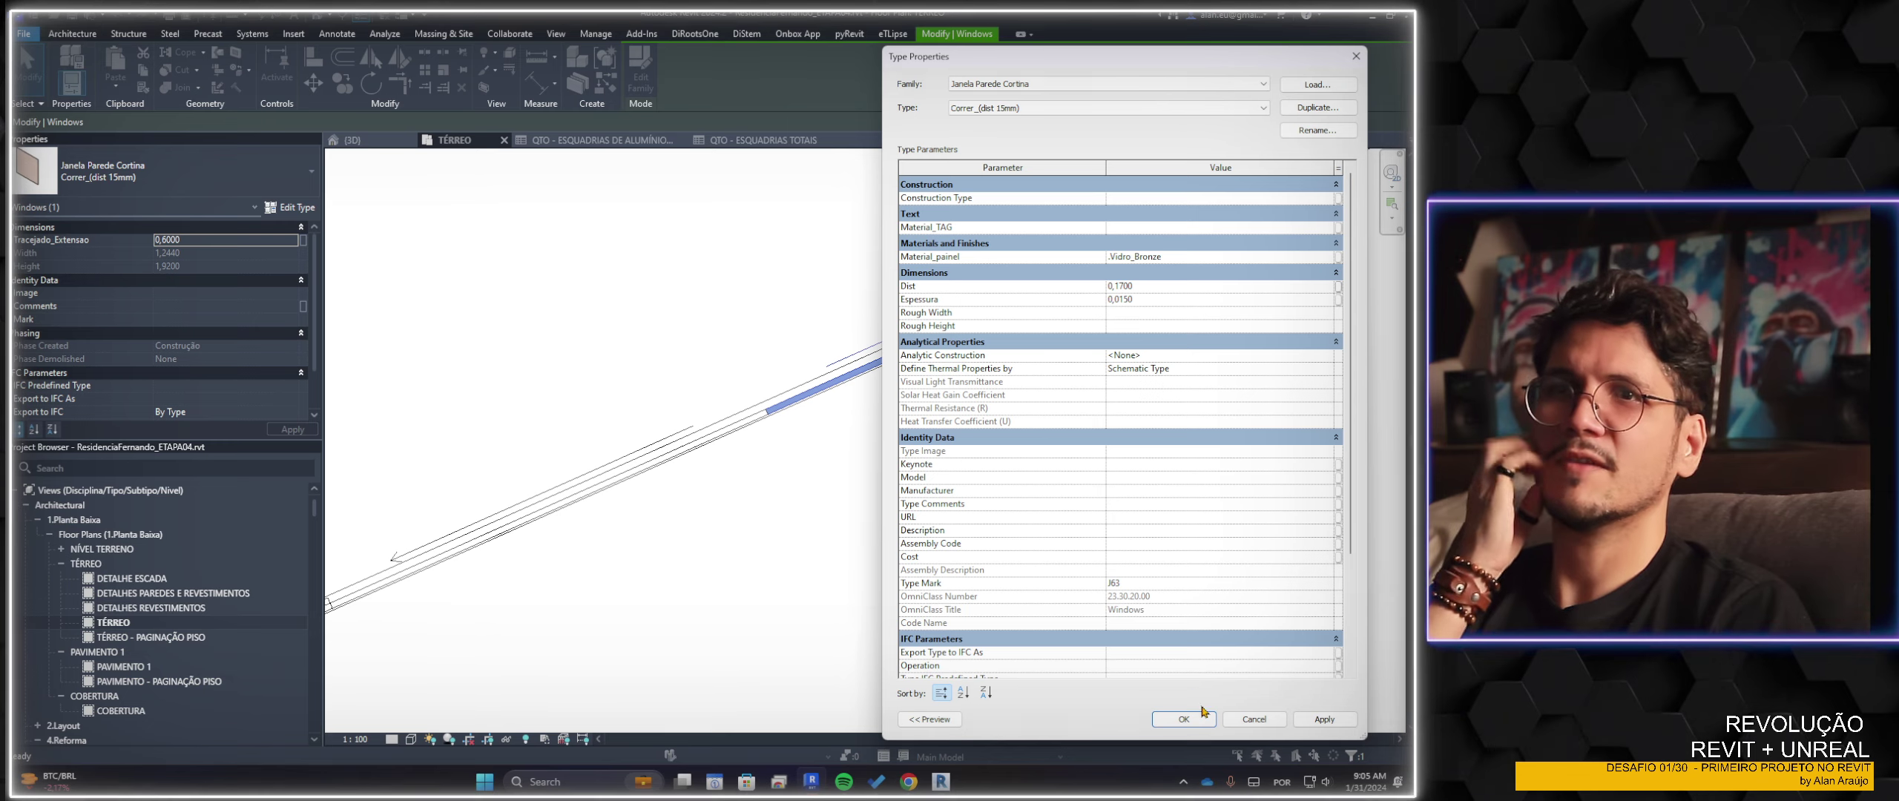
click(1197, 723)
scroll(983, 538, up, 3)
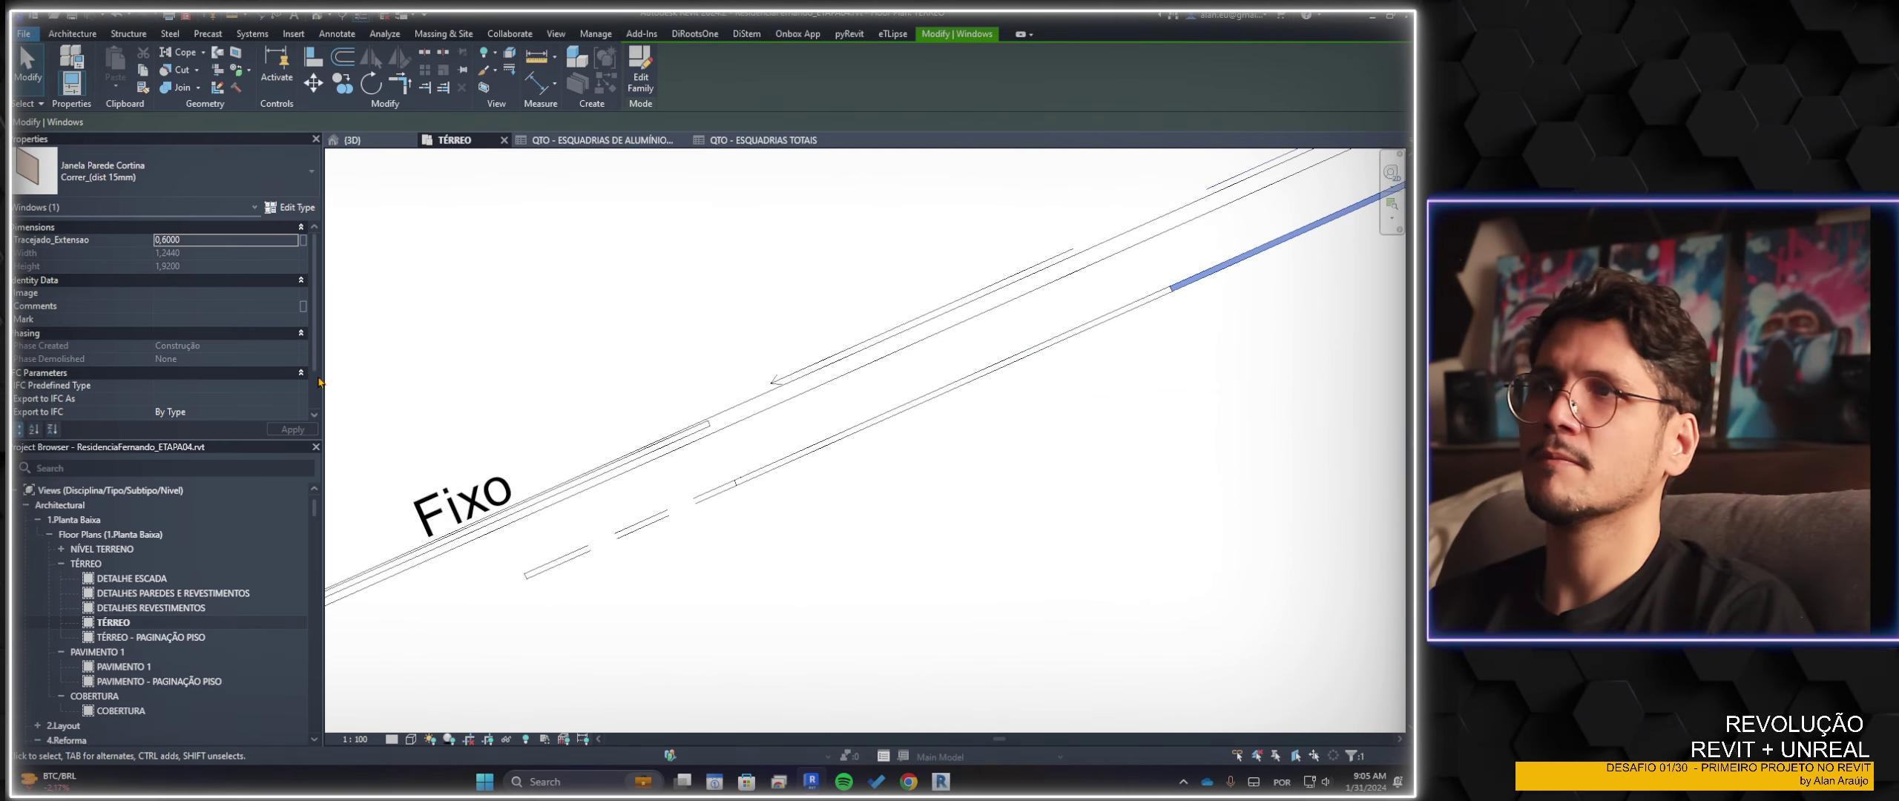
Correct the Correr_(dist 15mm) Dist offset to 0,0170 and confirm
click(305, 210)
text(,018)
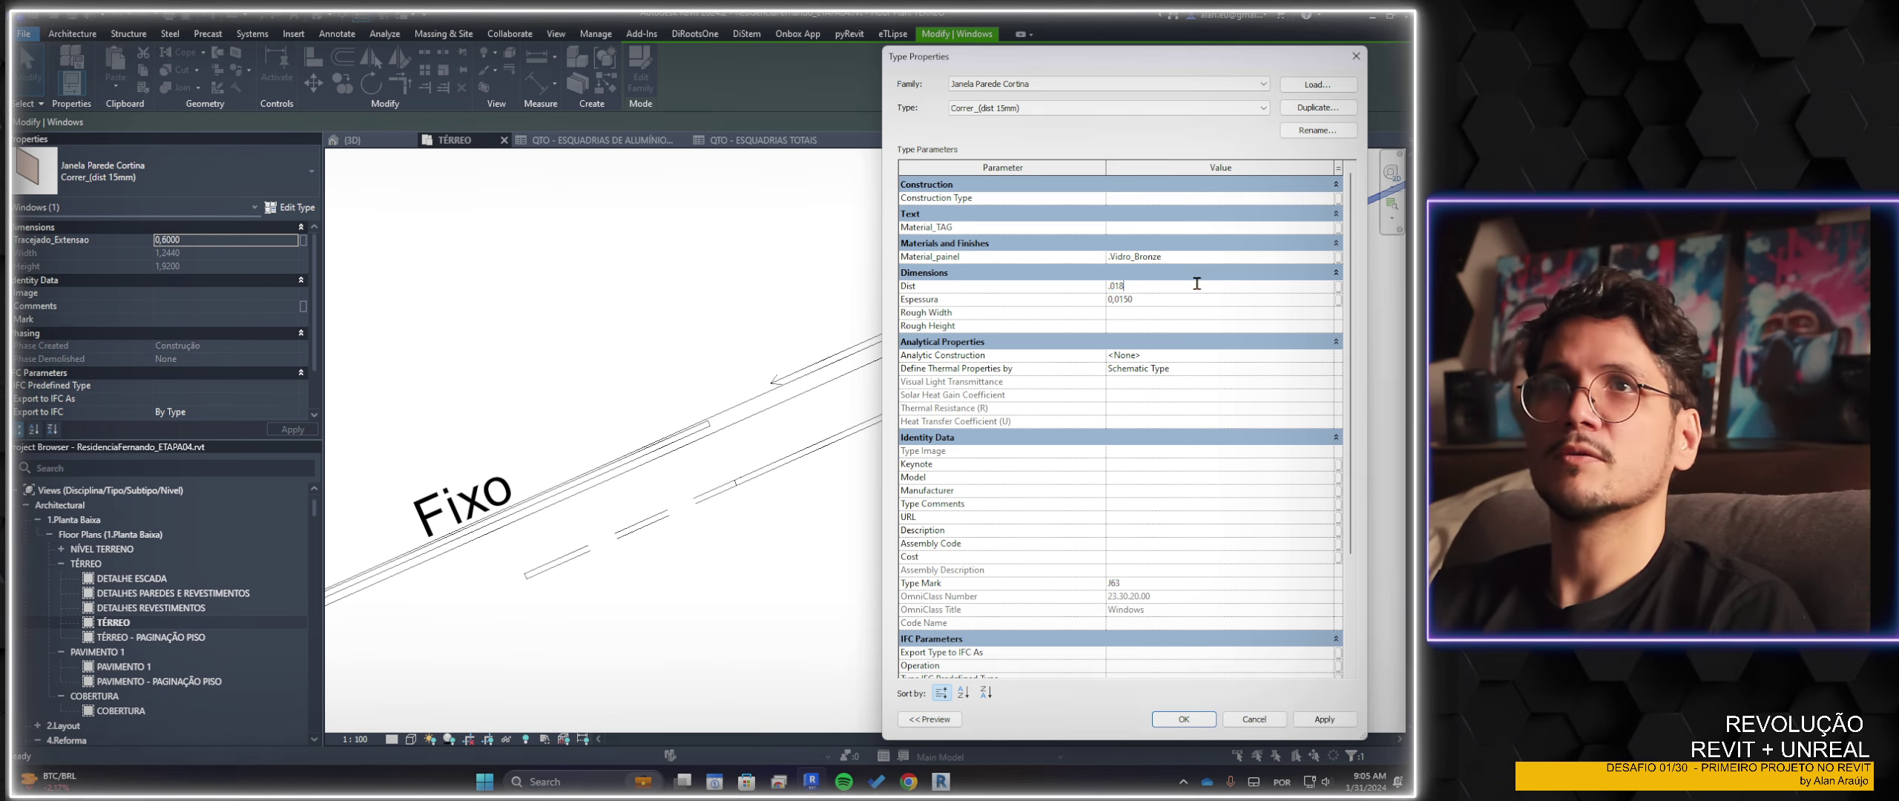
key(BackSpace)
text(70)
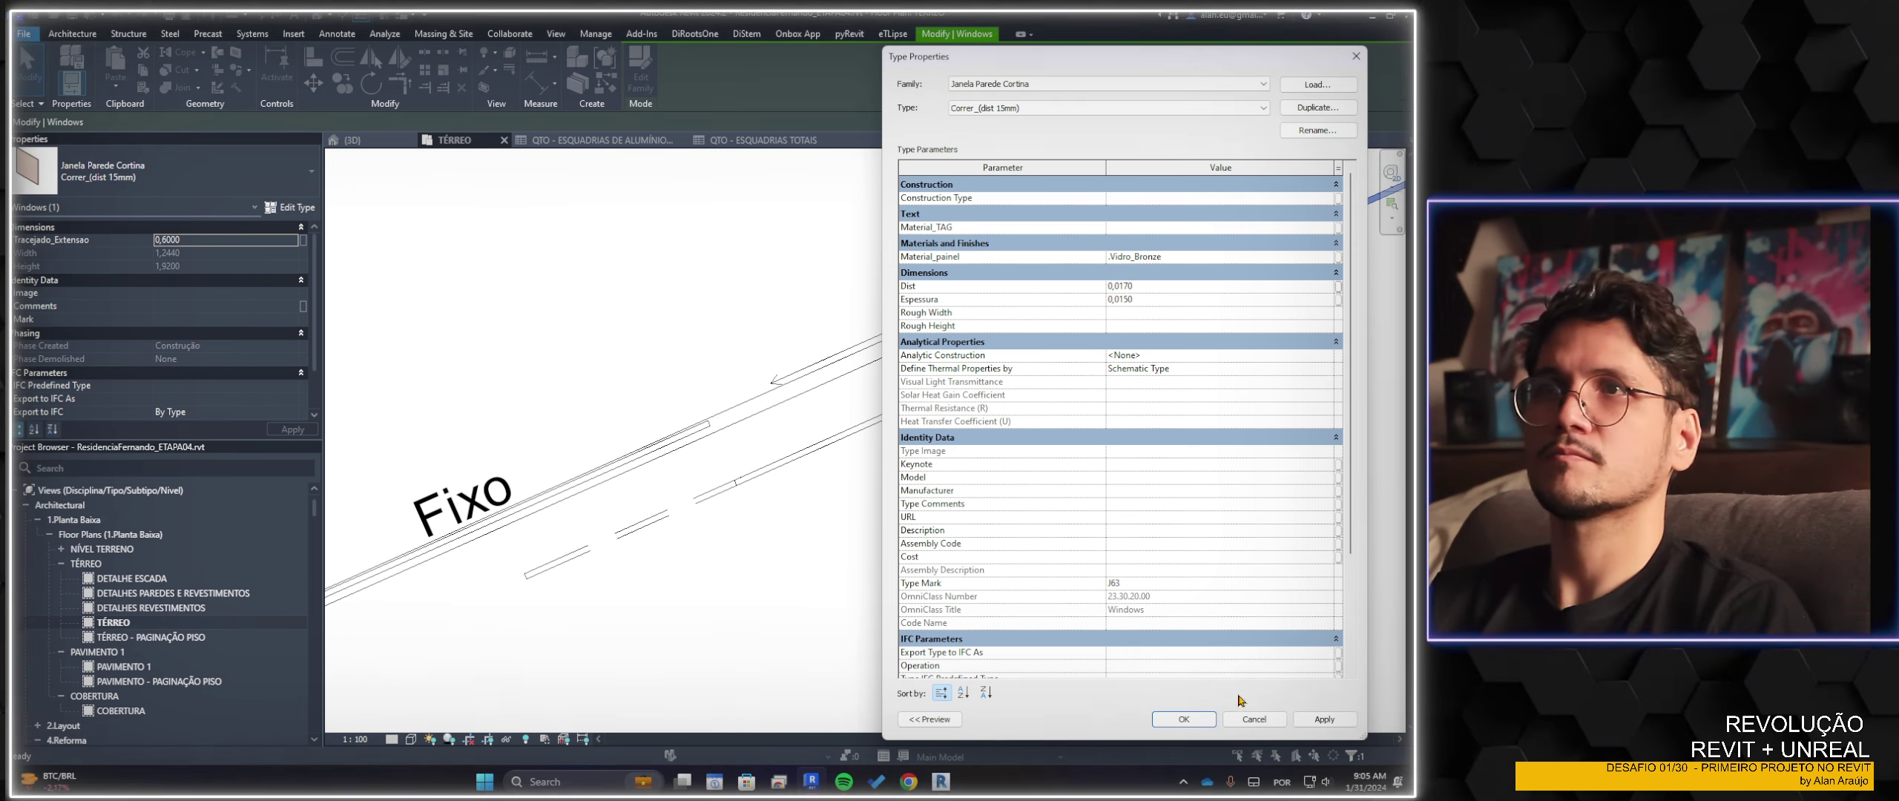
key(Return)
click(1184, 720)
scroll(657, 428, up, 2)
Zoom the TÉRREO plan in and out around the test curtain wall
scroll(818, 449, up, 2)
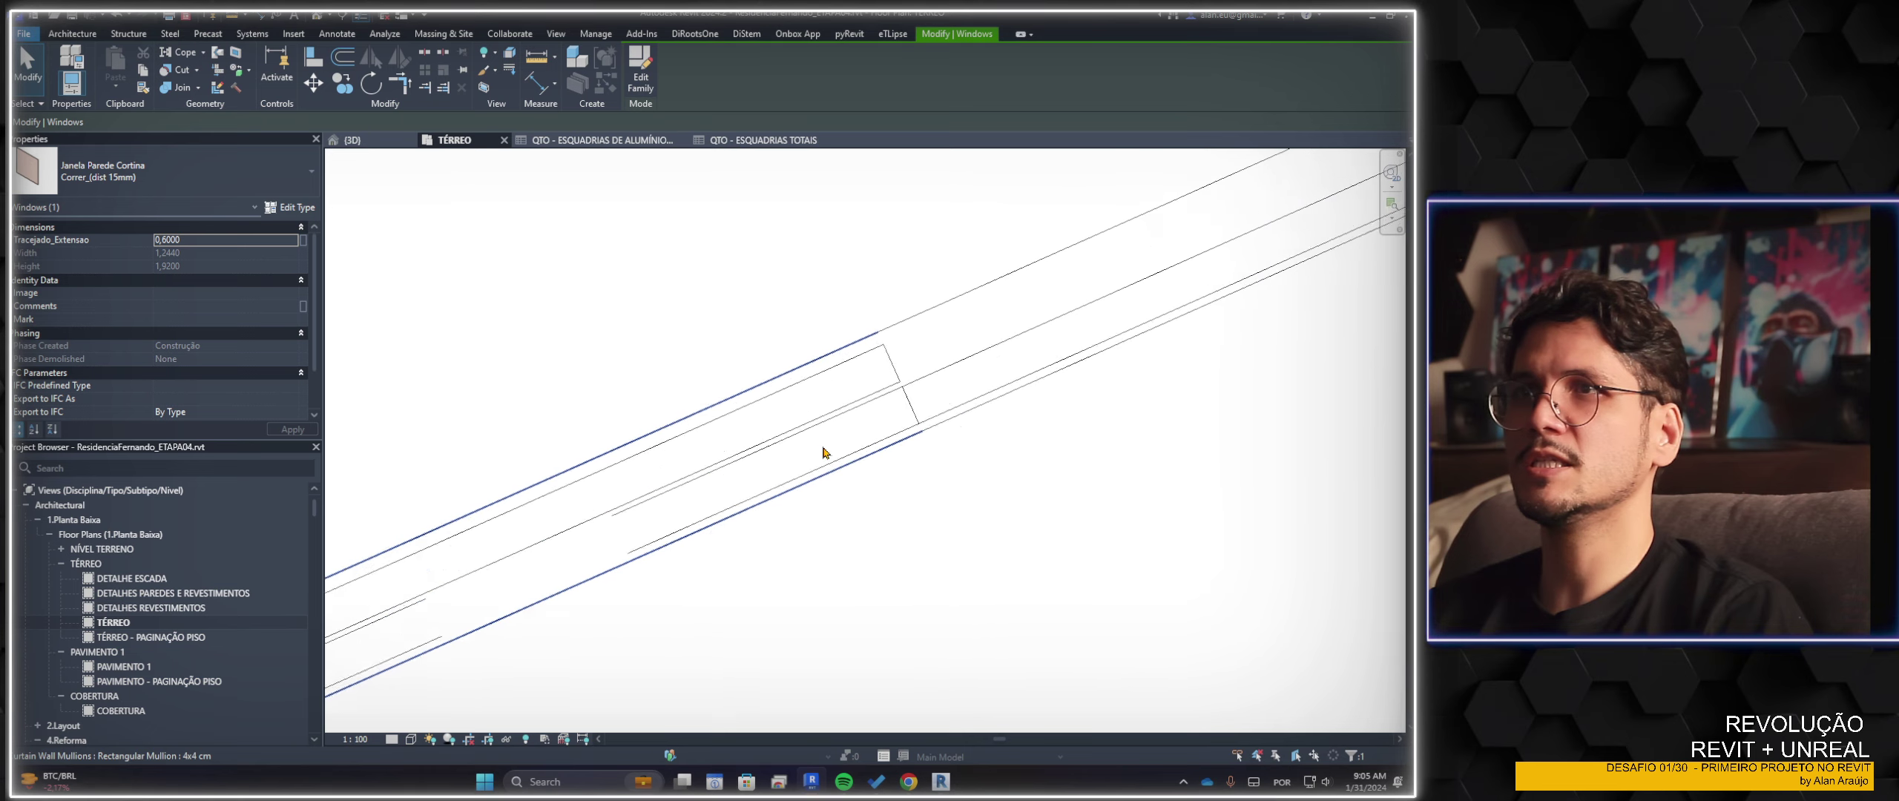
scroll(913, 376, up, 2)
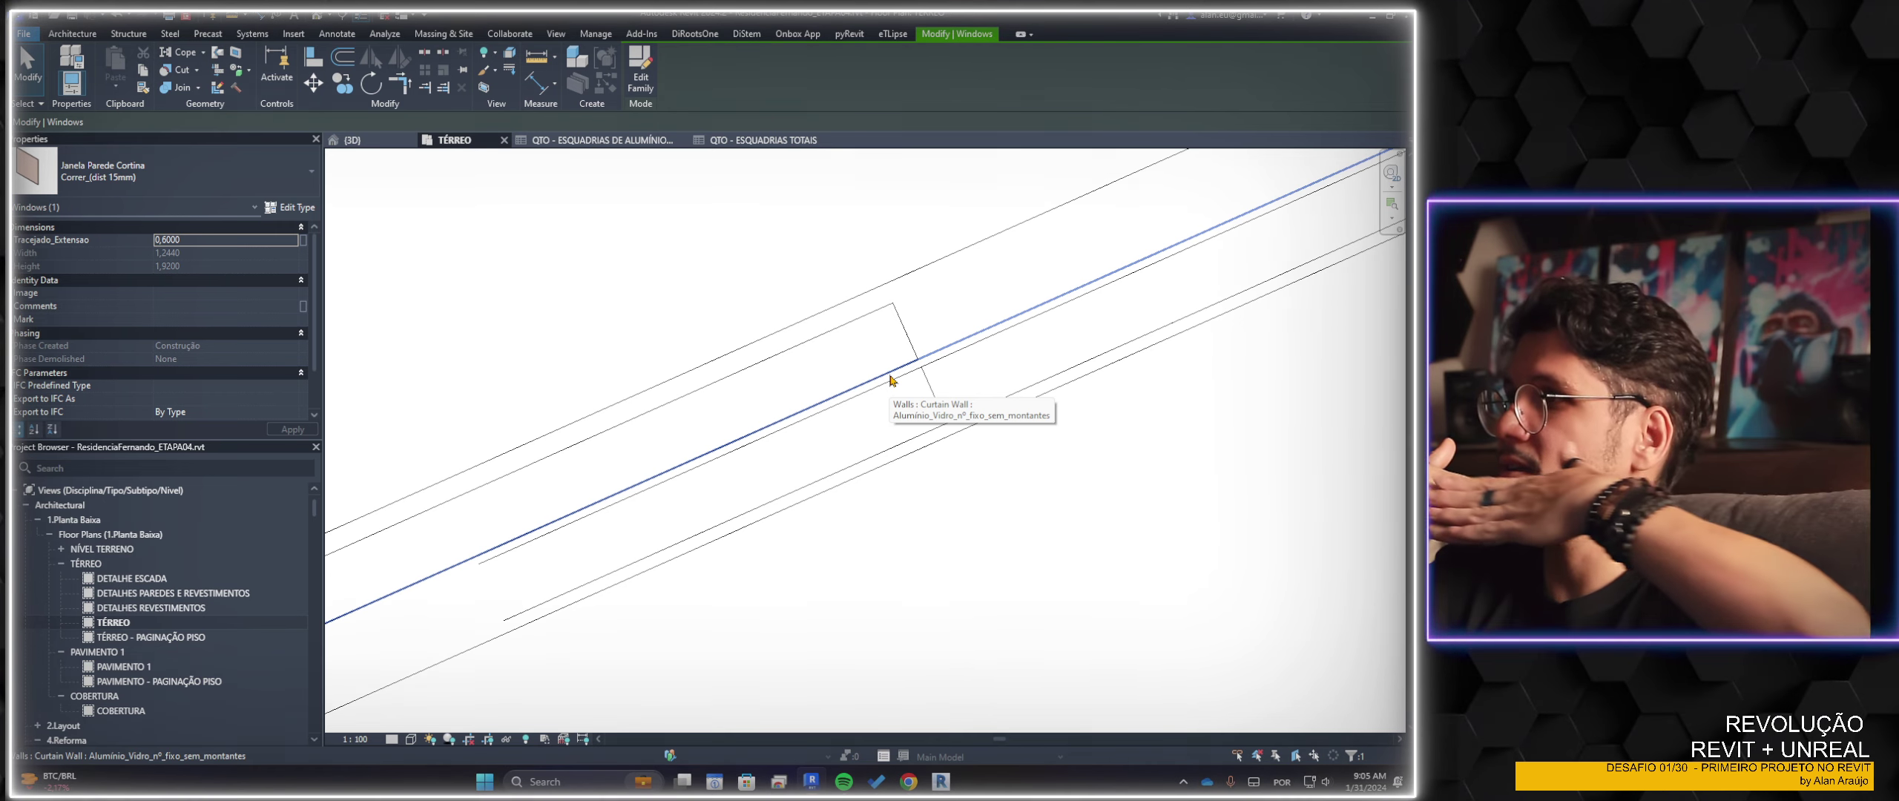
scroll(891, 380, down, 2)
scroll(902, 390, down, 2)
scroll(916, 423, down, 2)
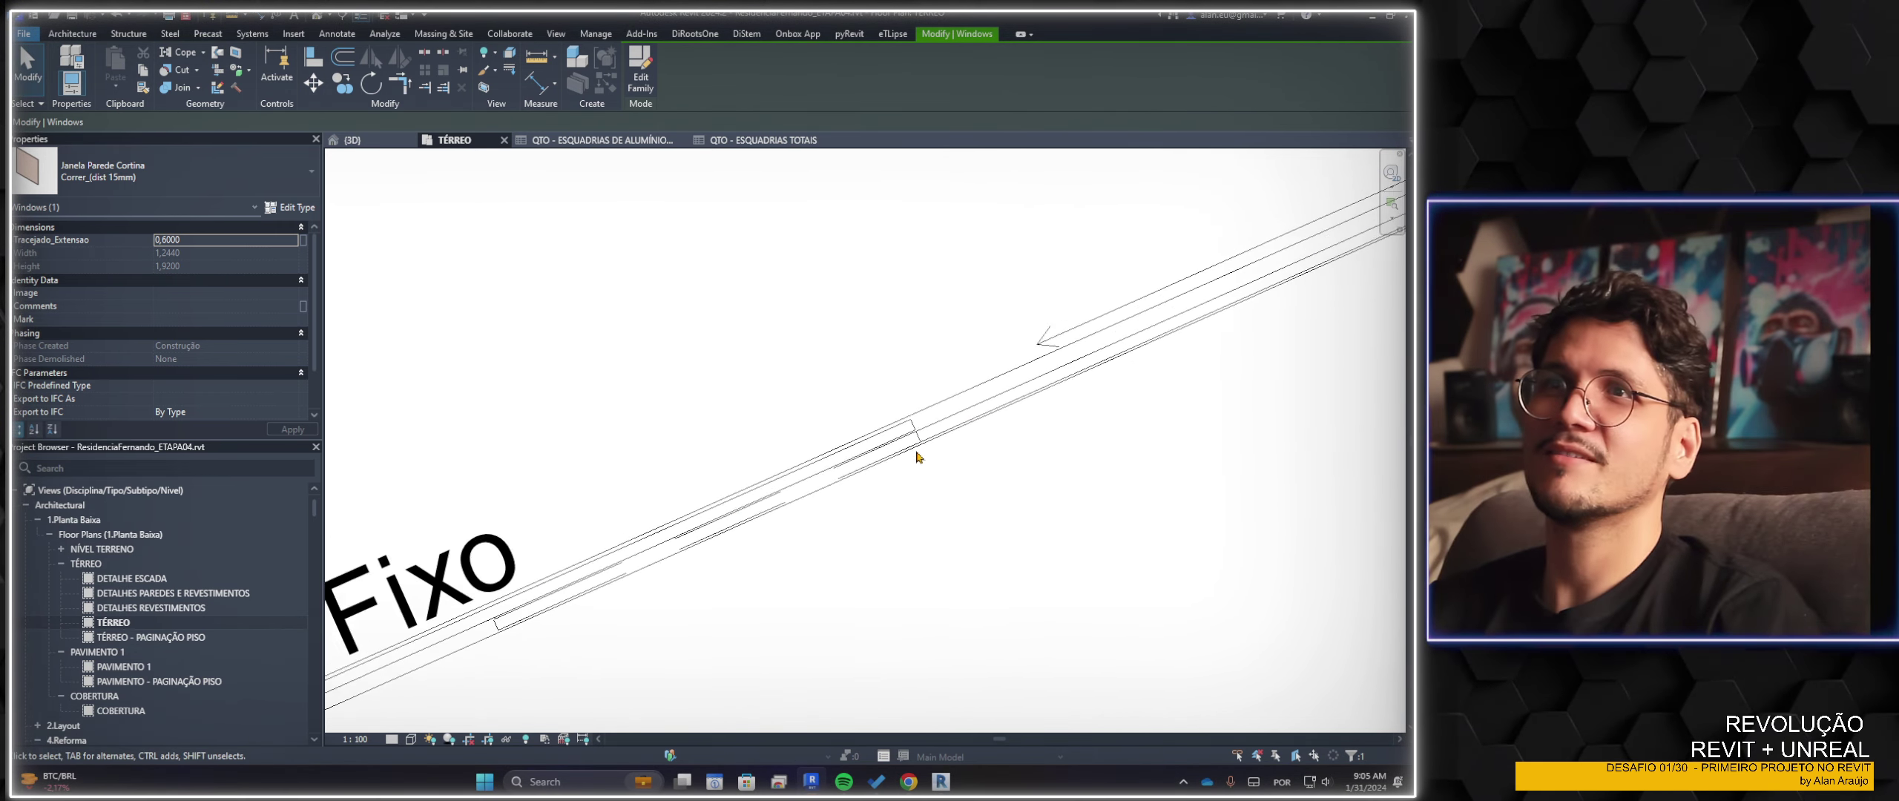
Clear the selection, pan along the wall, and Tab-select the upper-right end glass panel
click(1048, 502)
scroll(776, 500, down, 2)
scroll(916, 451, down, 2)
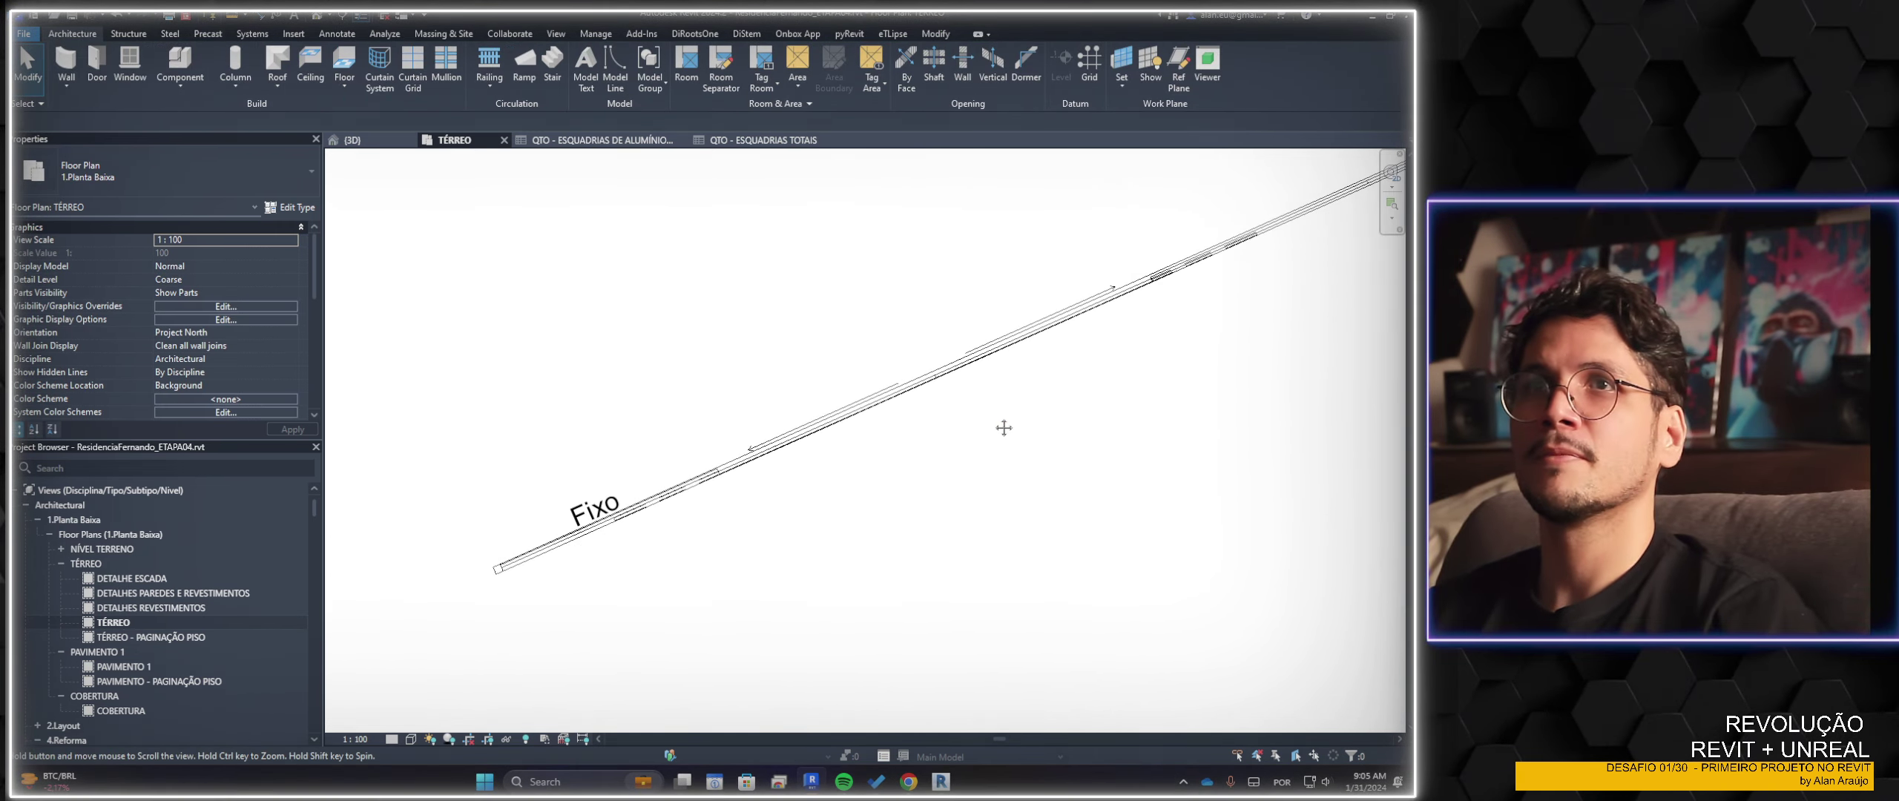
middle_drag(1003, 428, 704, 538)
scroll(1152, 347, down, 1)
middle_drag(1152, 347, 824, 465)
scroll(825, 465, up, 2)
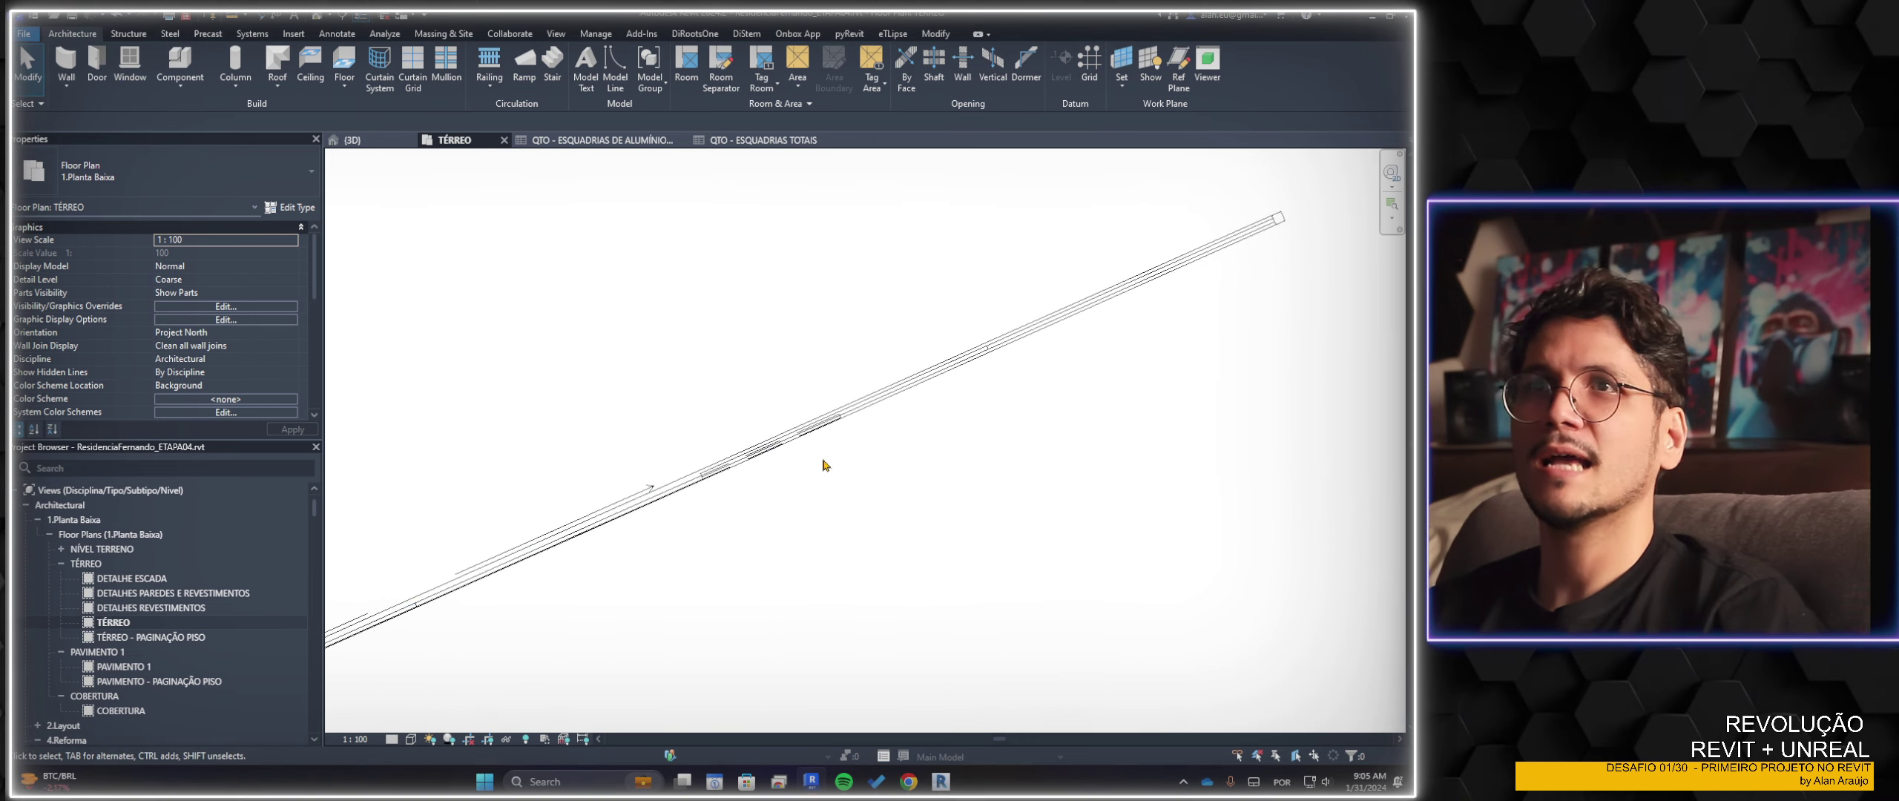
scroll(824, 465, up, 1)
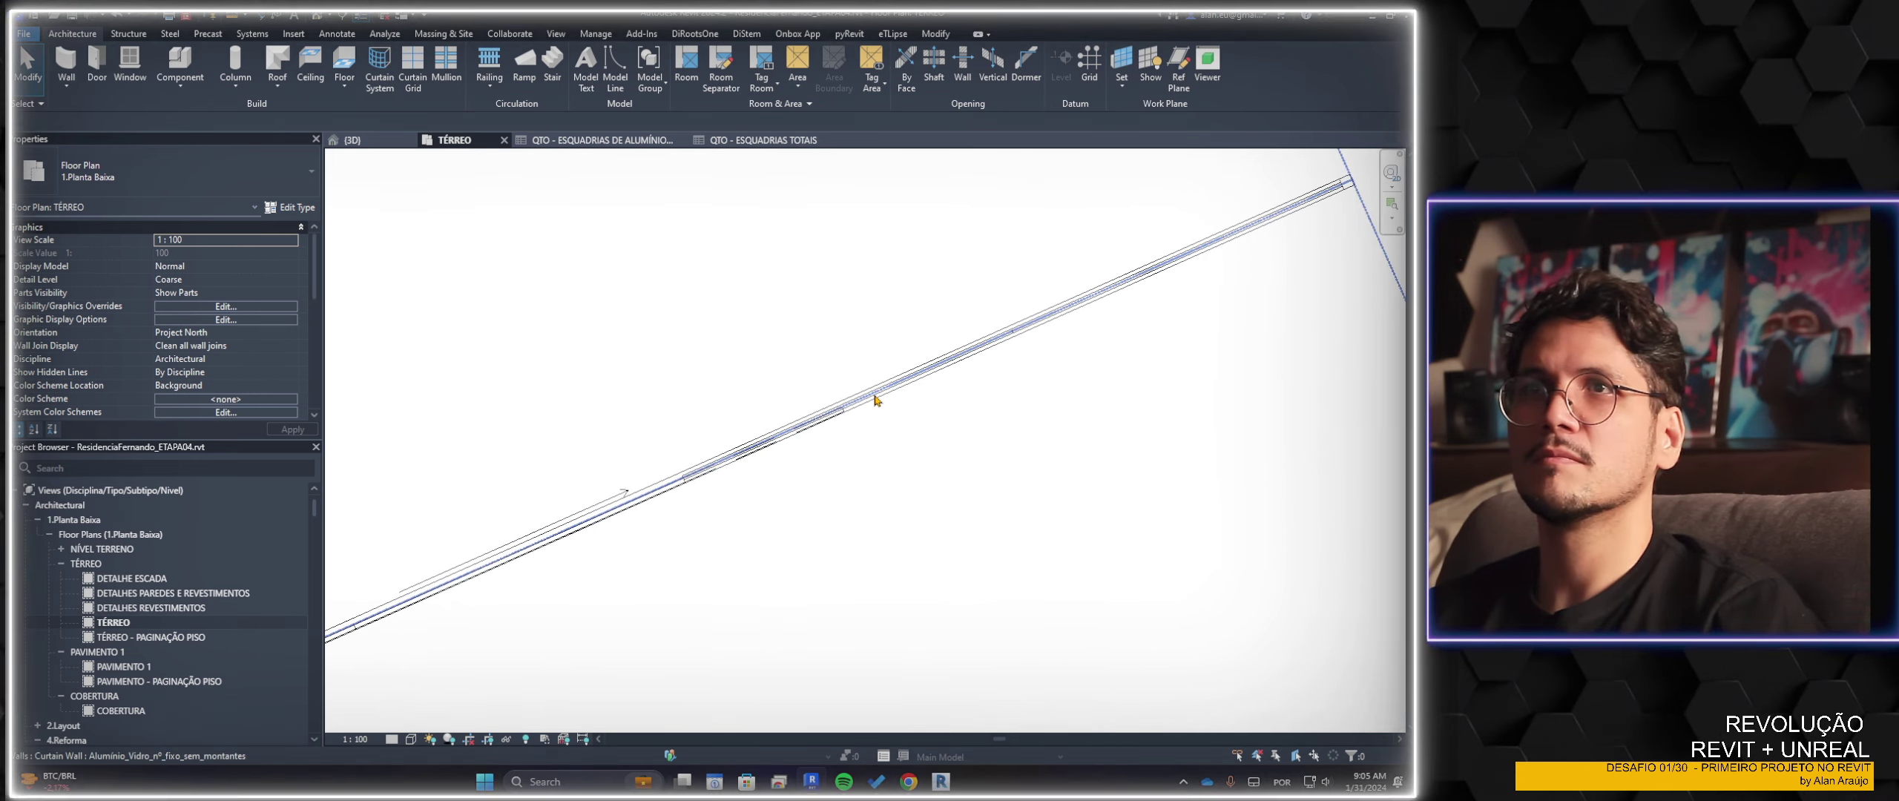
key(Tab)
click(1051, 321)
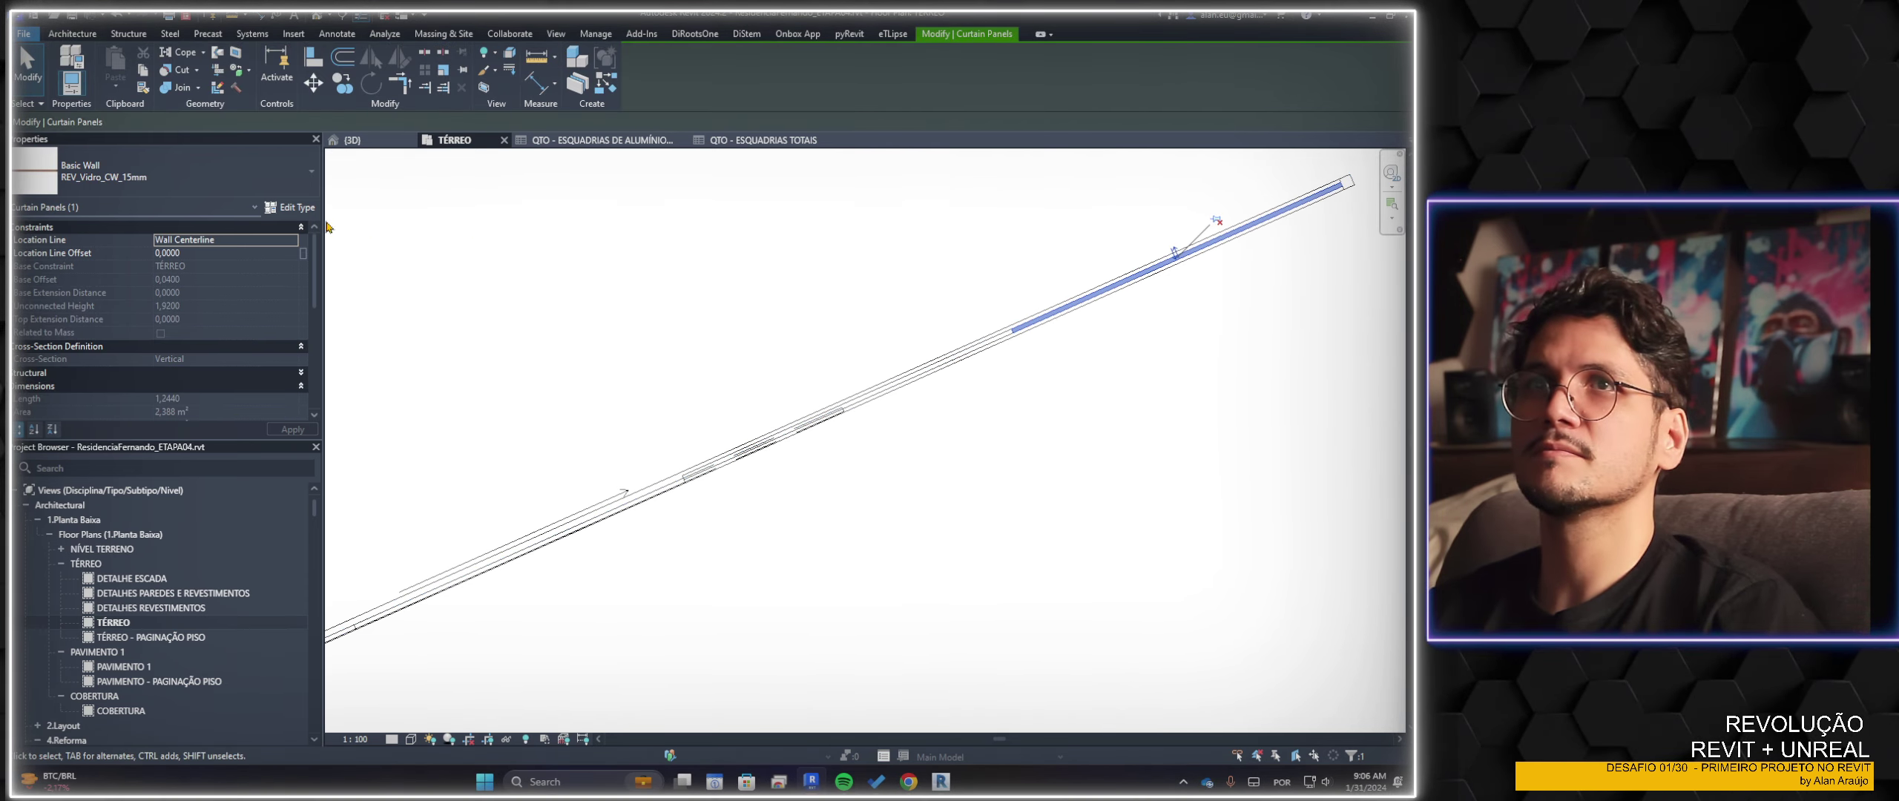
Swap the end curtain wall panel to the Janela Parede Cortina: Fixo window type
click(185, 172)
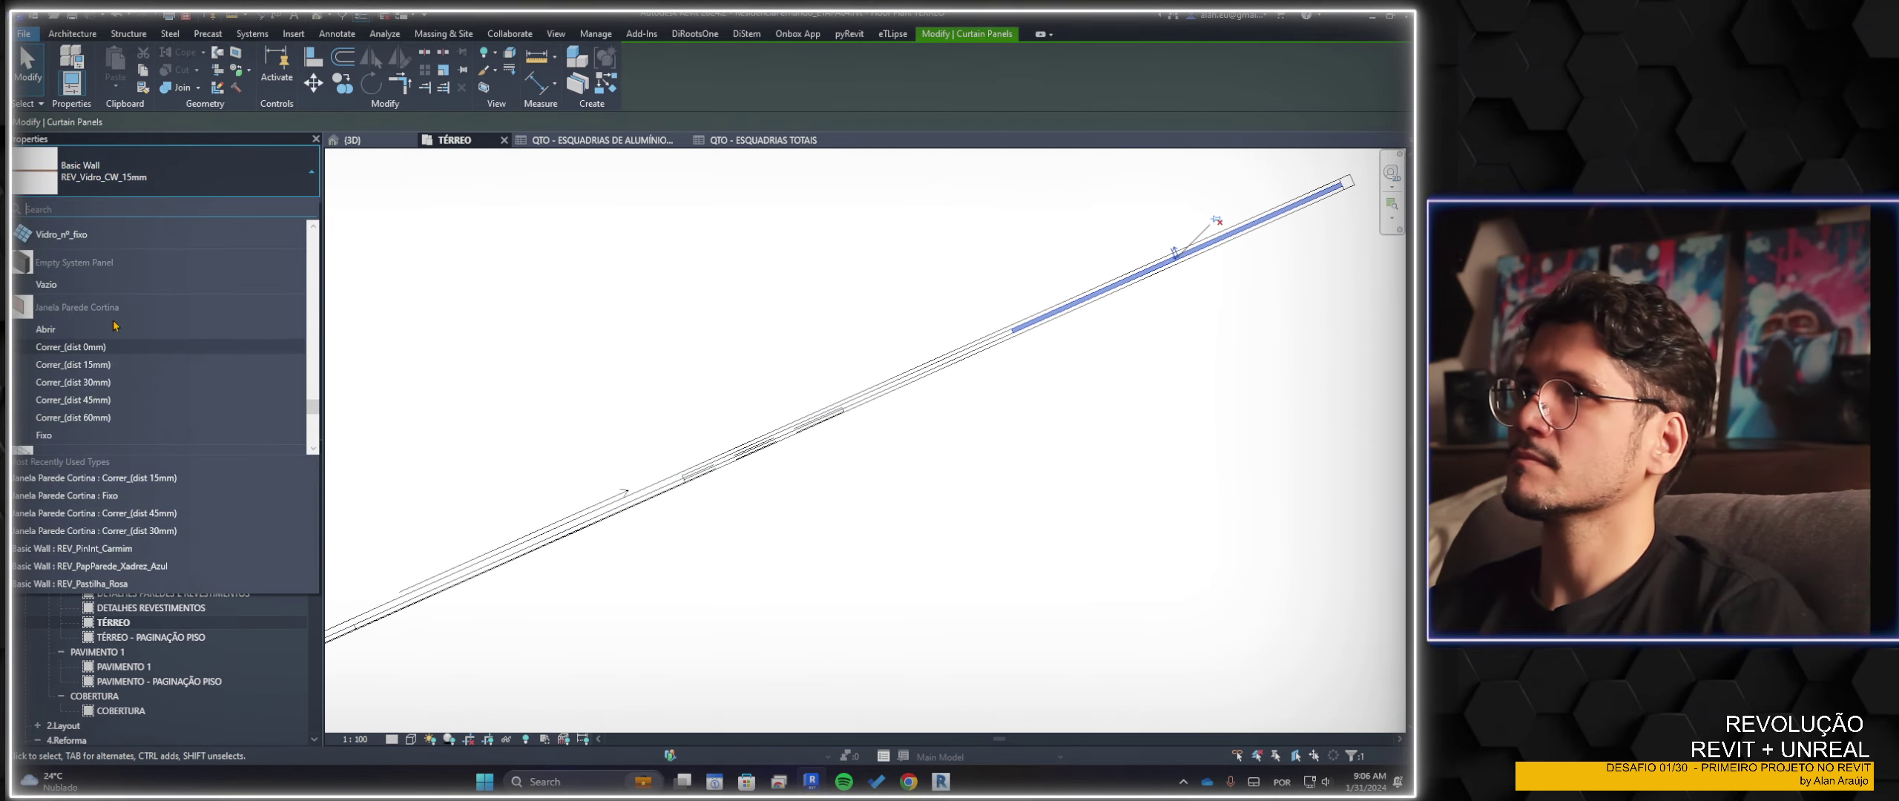
click(43, 436)
key(Escape)
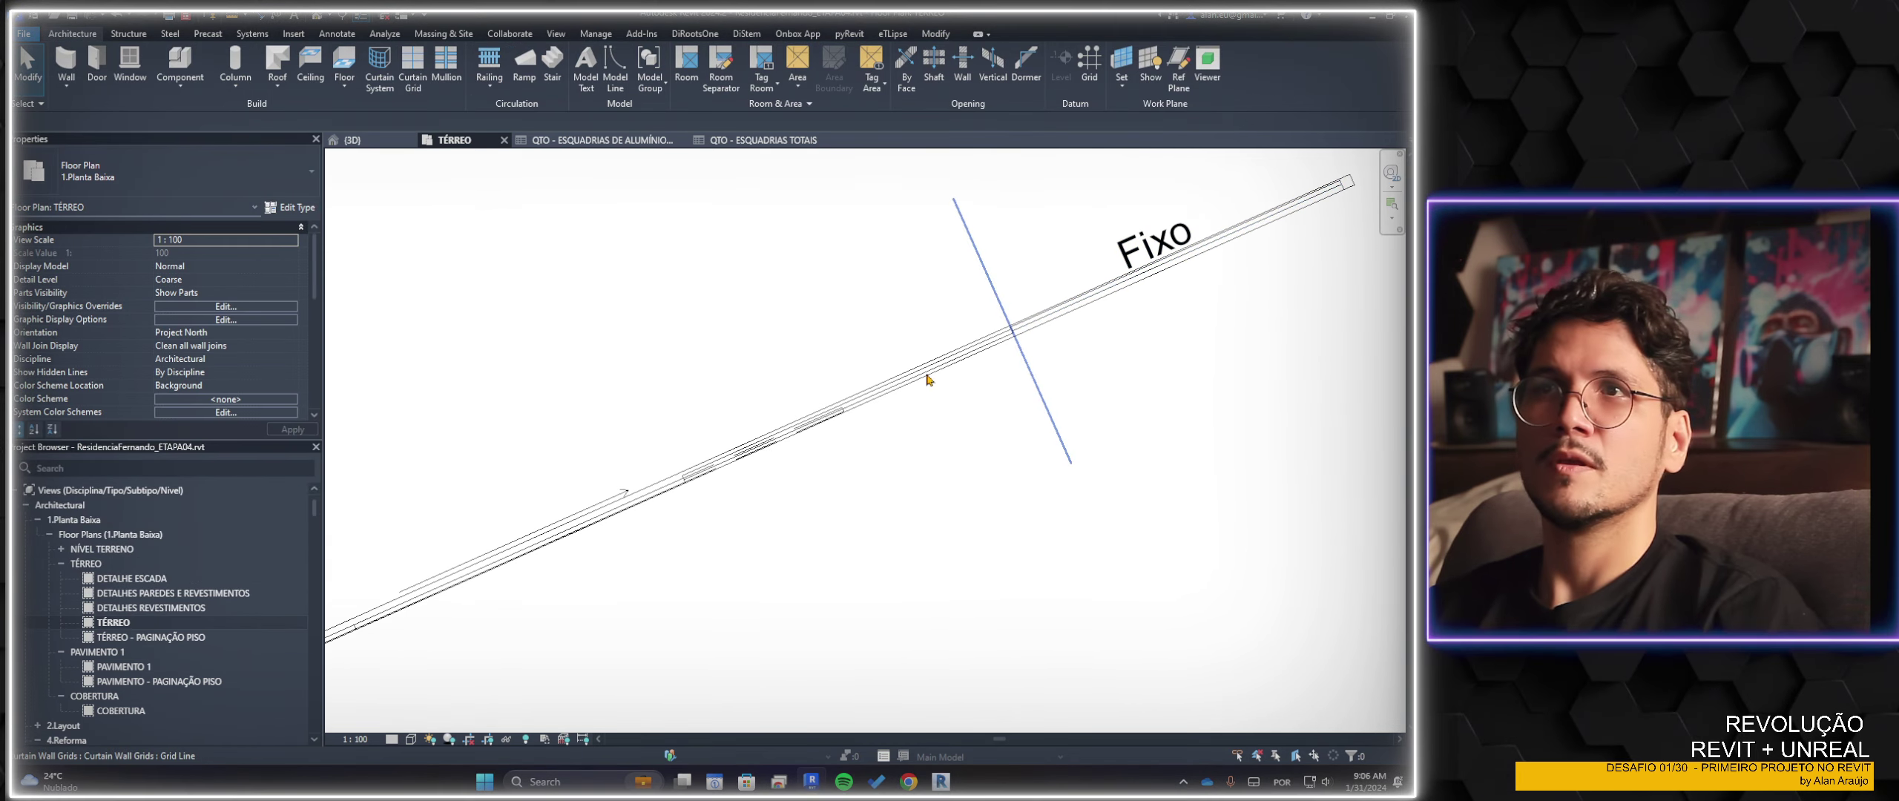
Make the middle glass panel the opening Janela Parede Cortina: Abrir window
click(929, 379)
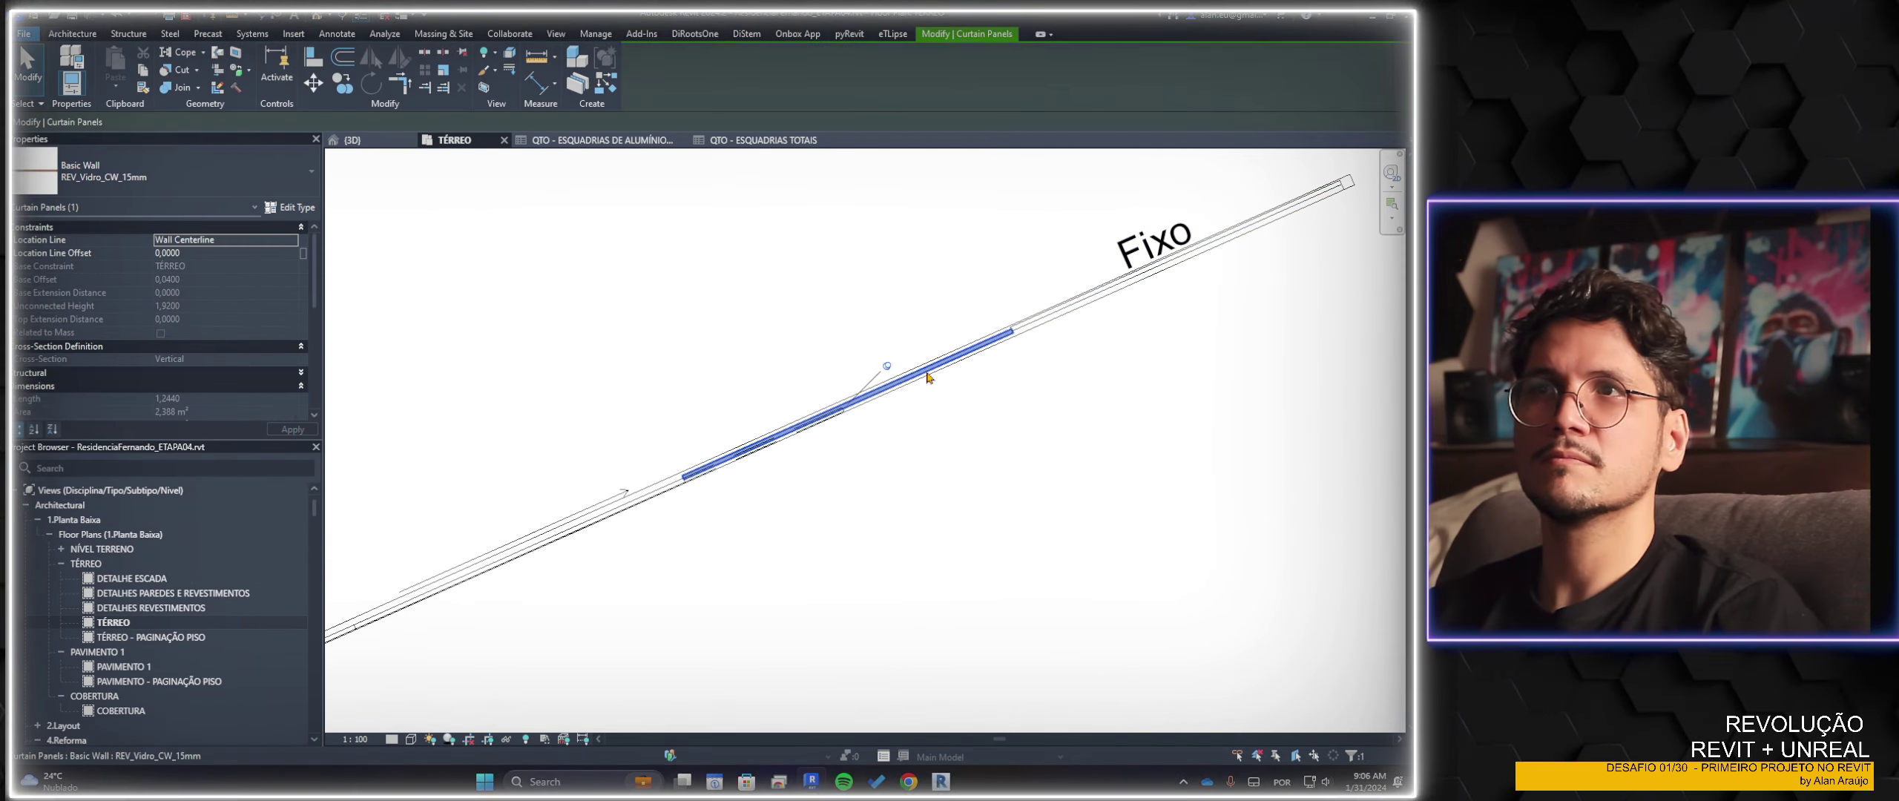
click(186, 172)
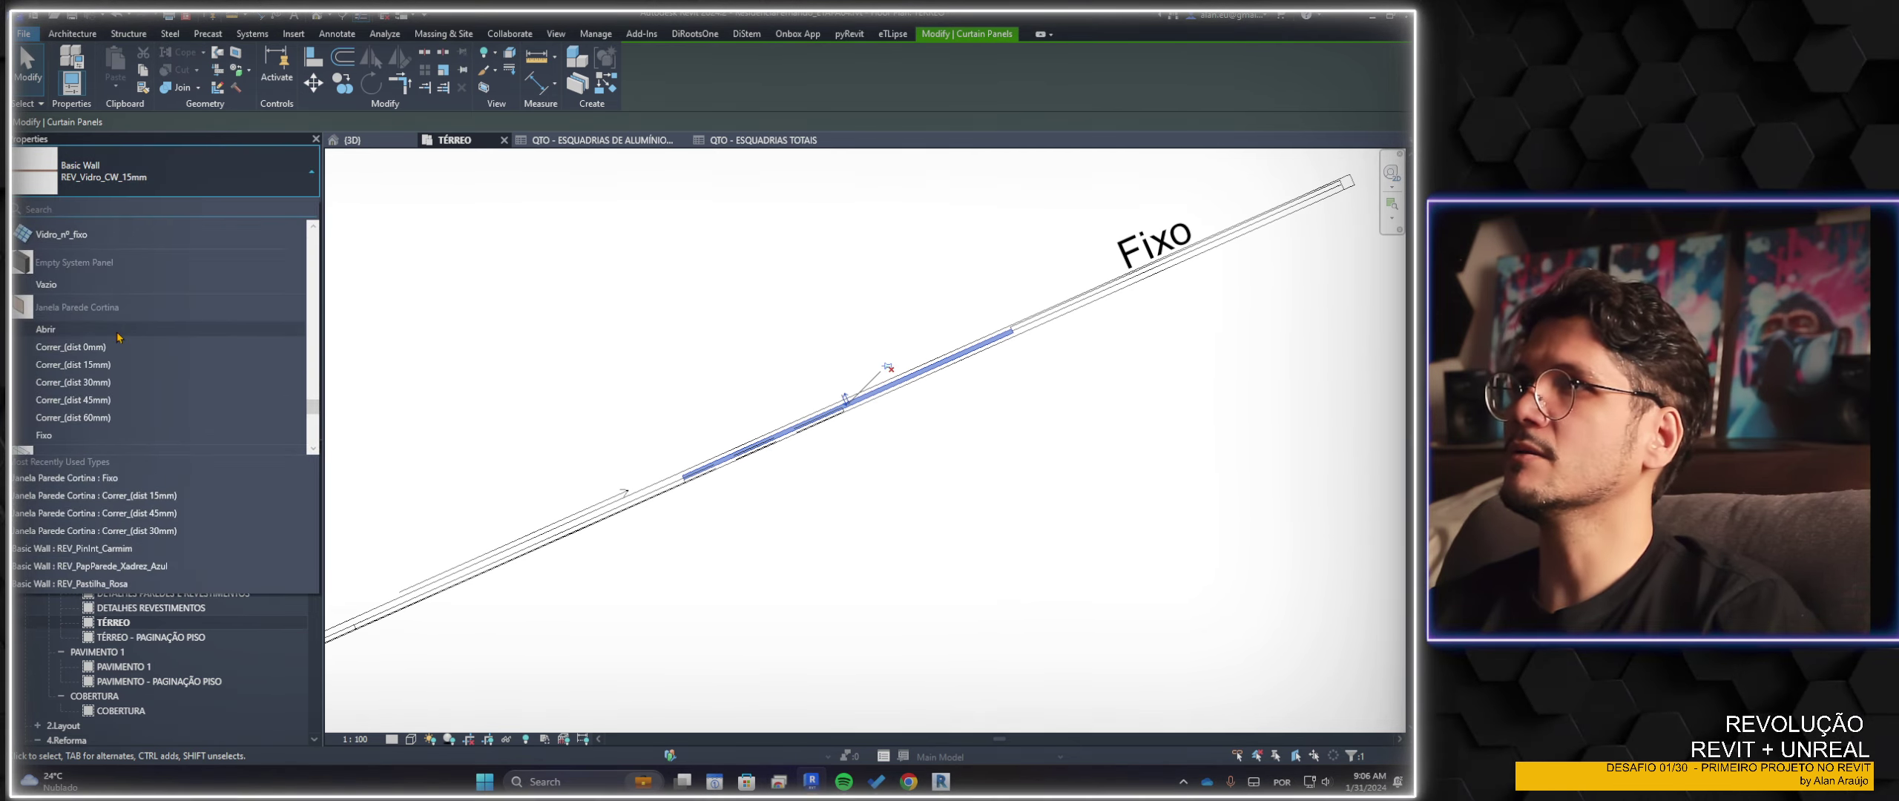
click(117, 333)
scroll(981, 443, down, 2)
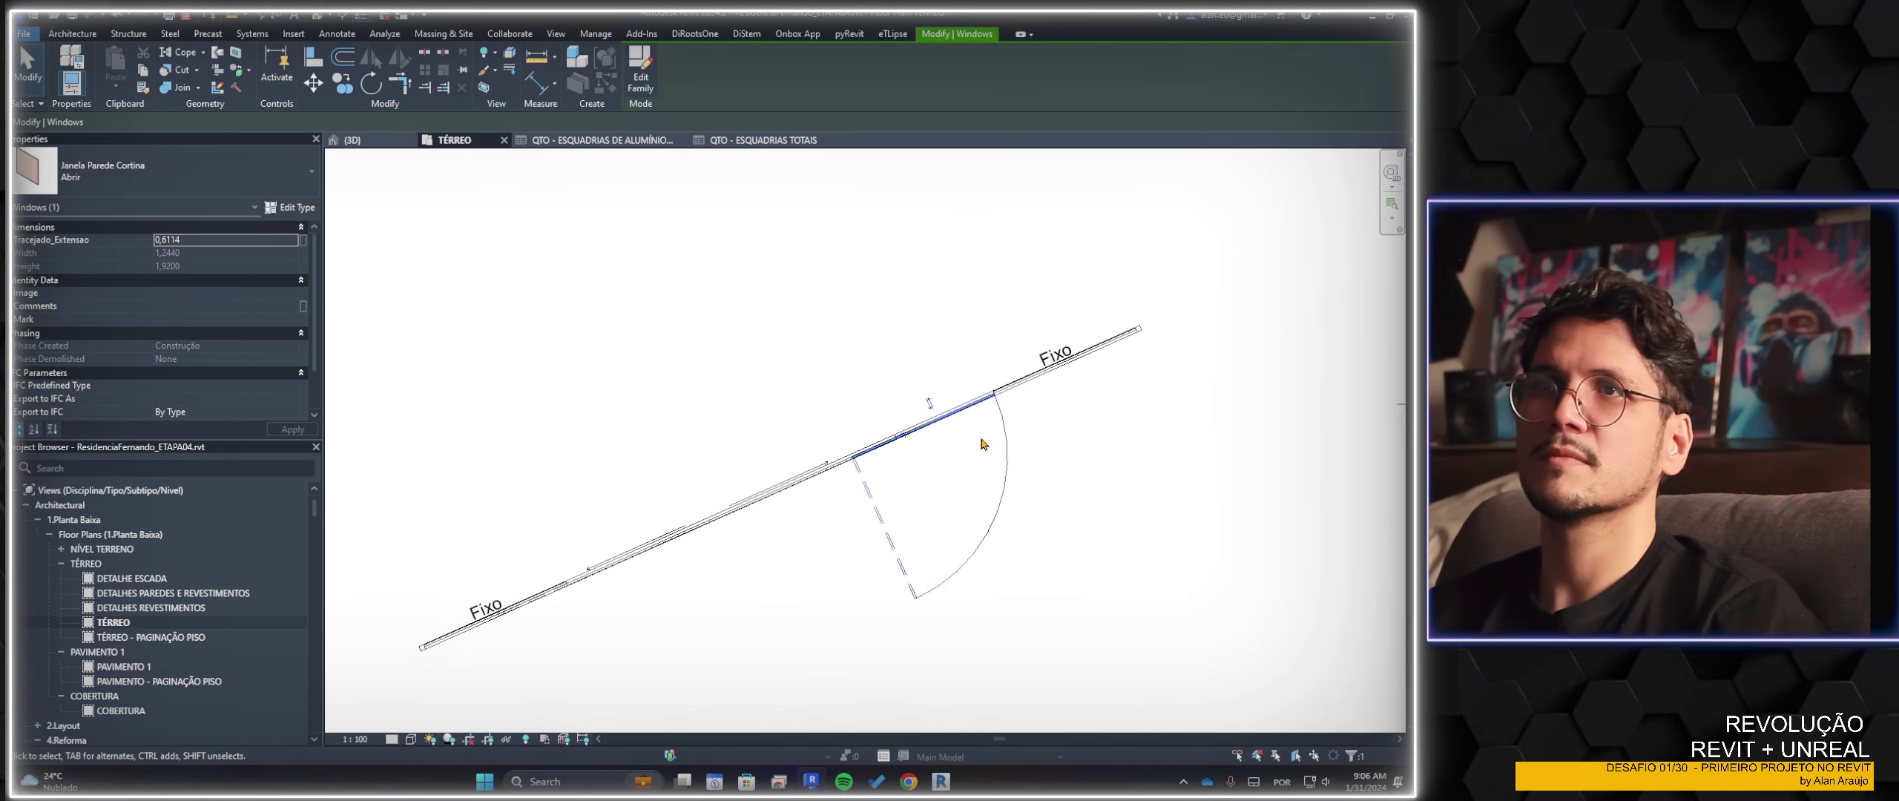
scroll(981, 444, down, 2)
click(315, 17)
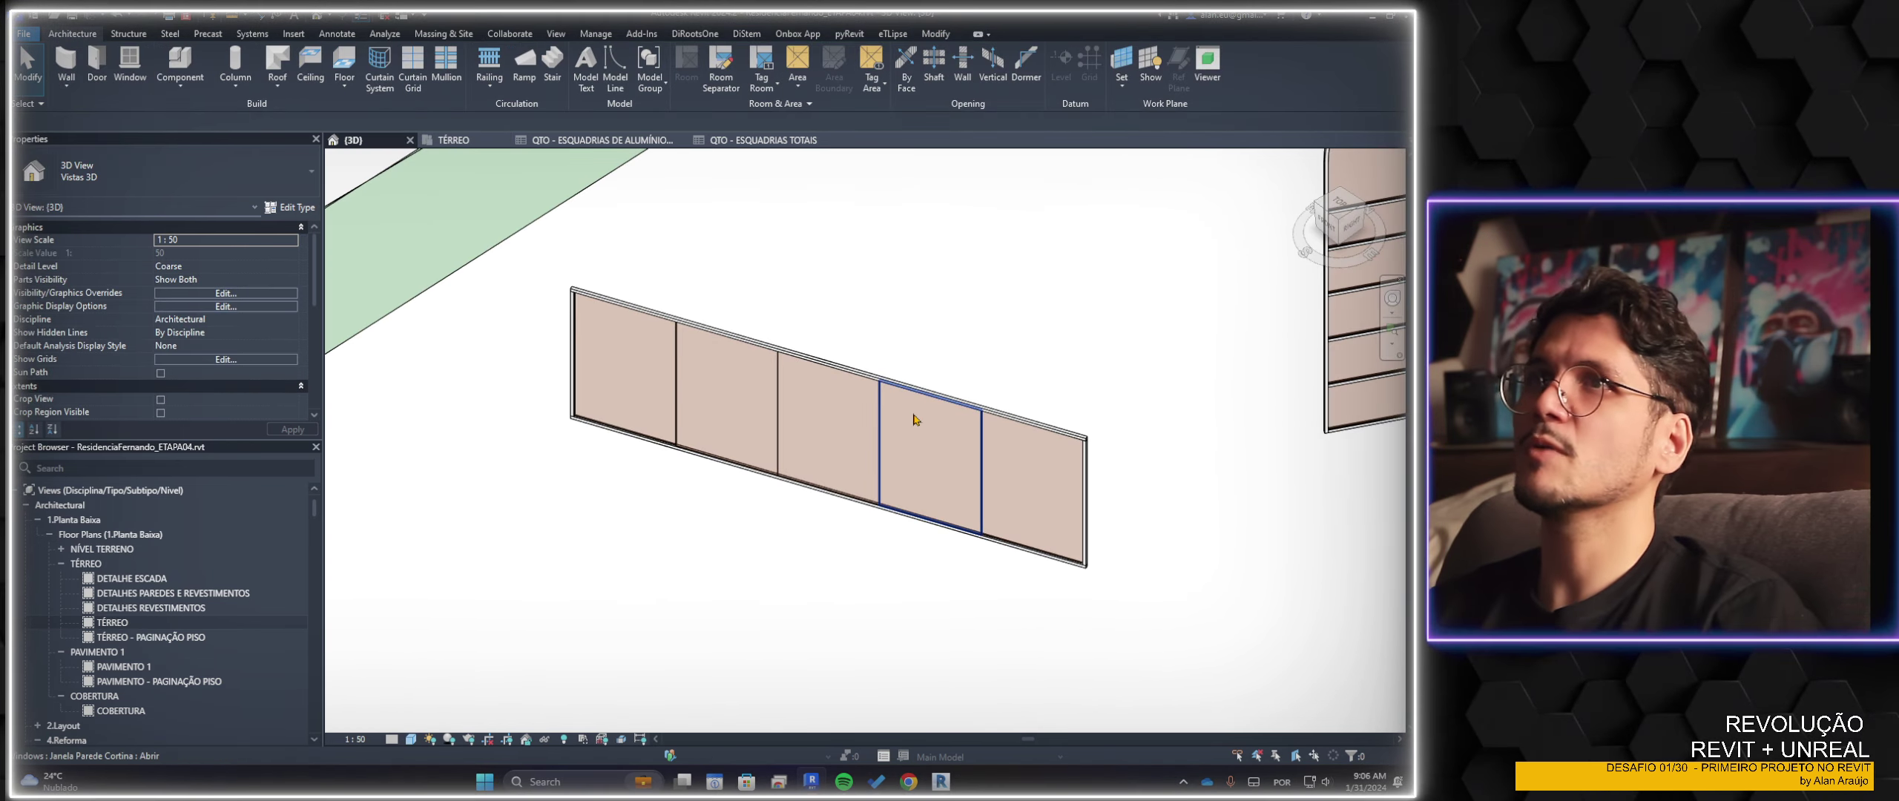
mouse_move(671, 538)
shift+middle_down()
mouse_move(772, 542)
mouse_move(746, 161)
mouse_move(731, 397)
shift+middle_up()
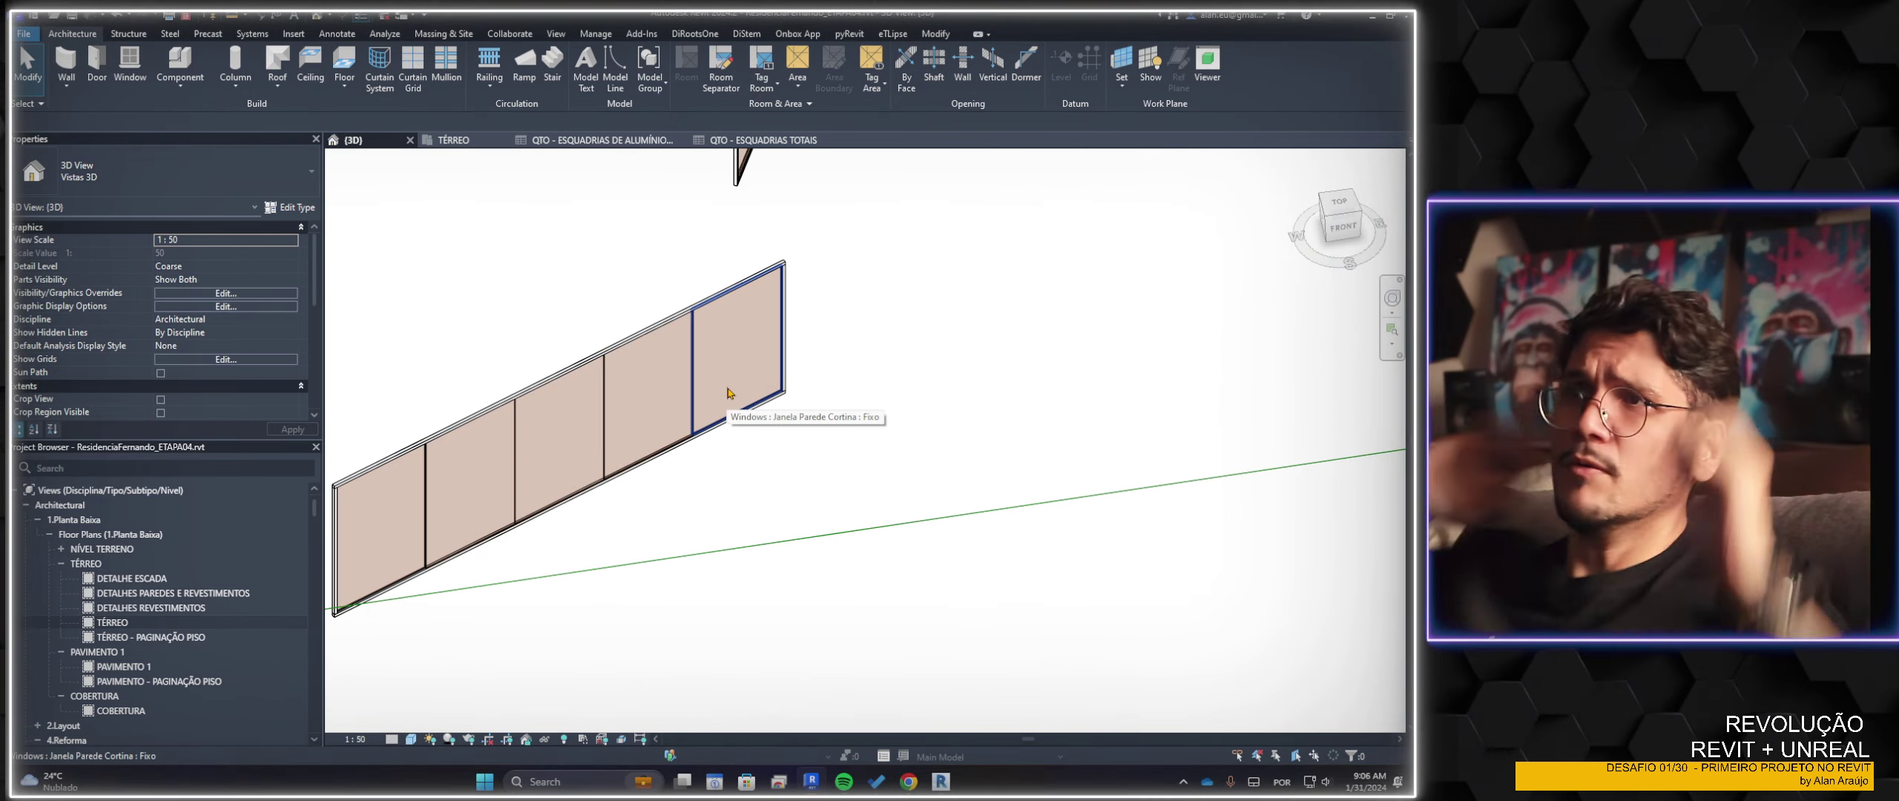
mouse_move(534, 597)
shift+middle_down()
mouse_move(535, 564)
mouse_move(665, 537)
mouse_move(607, 498)
mouse_move(759, 490)
shift+middle_up()
scroll(536, 549, up, 5)
click(536, 518)
scroll(666, 538, down, 5)
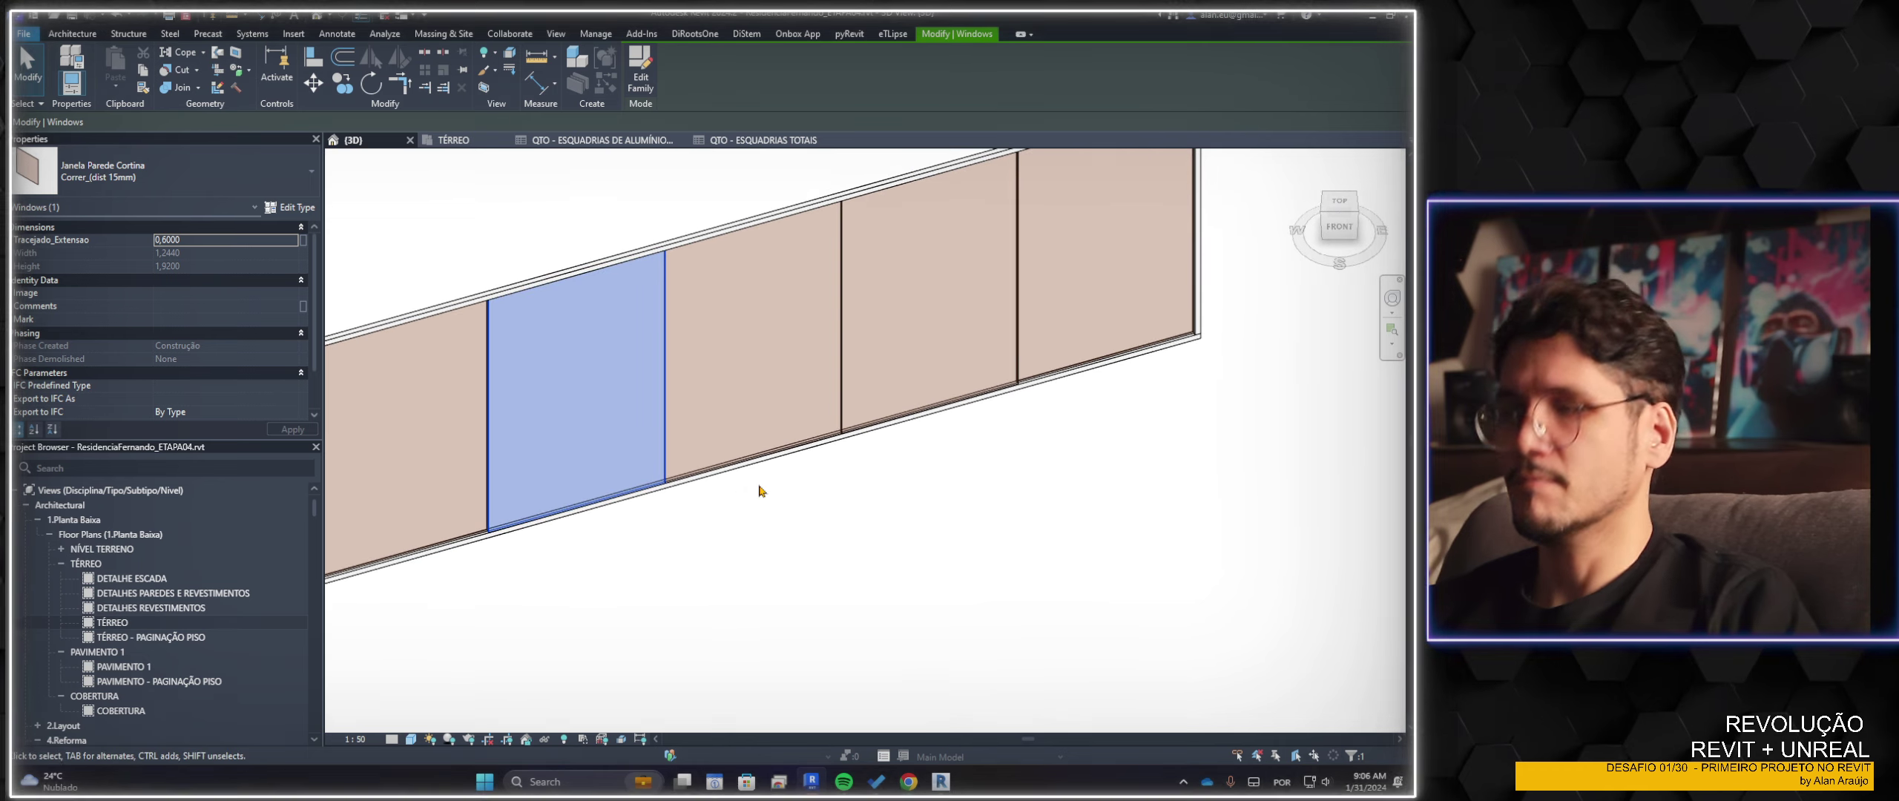
scroll(759, 491, down, 2)
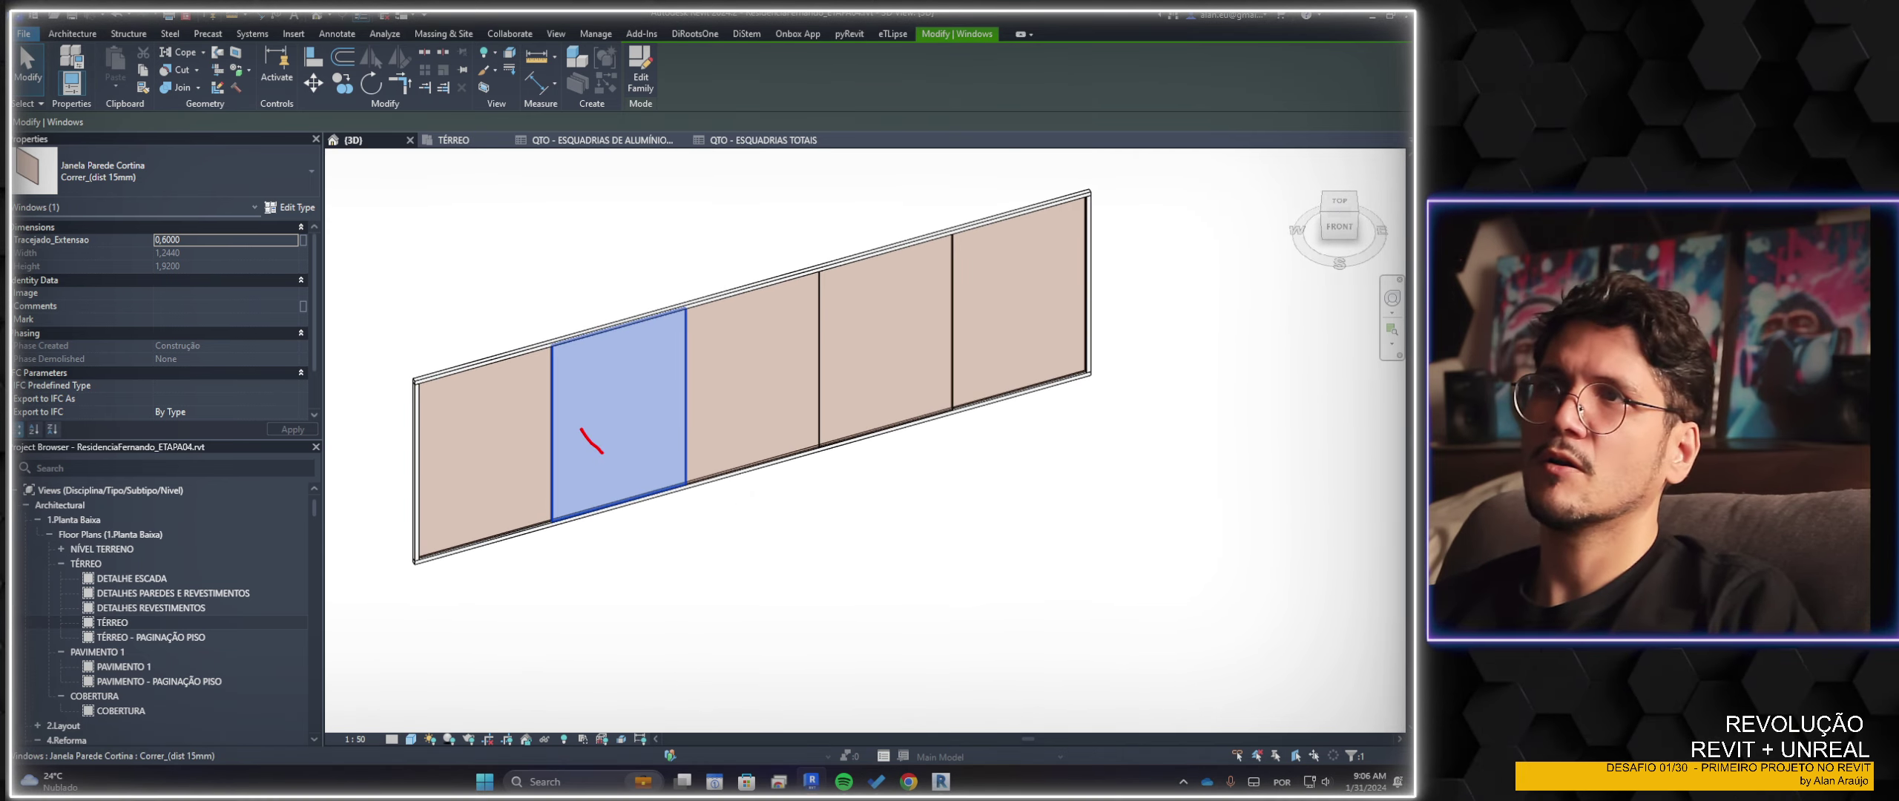
mouse_move(583, 429)
mouse_down()
mouse_move(650, 407)
mouse_move(712, 426)
mouse_up()
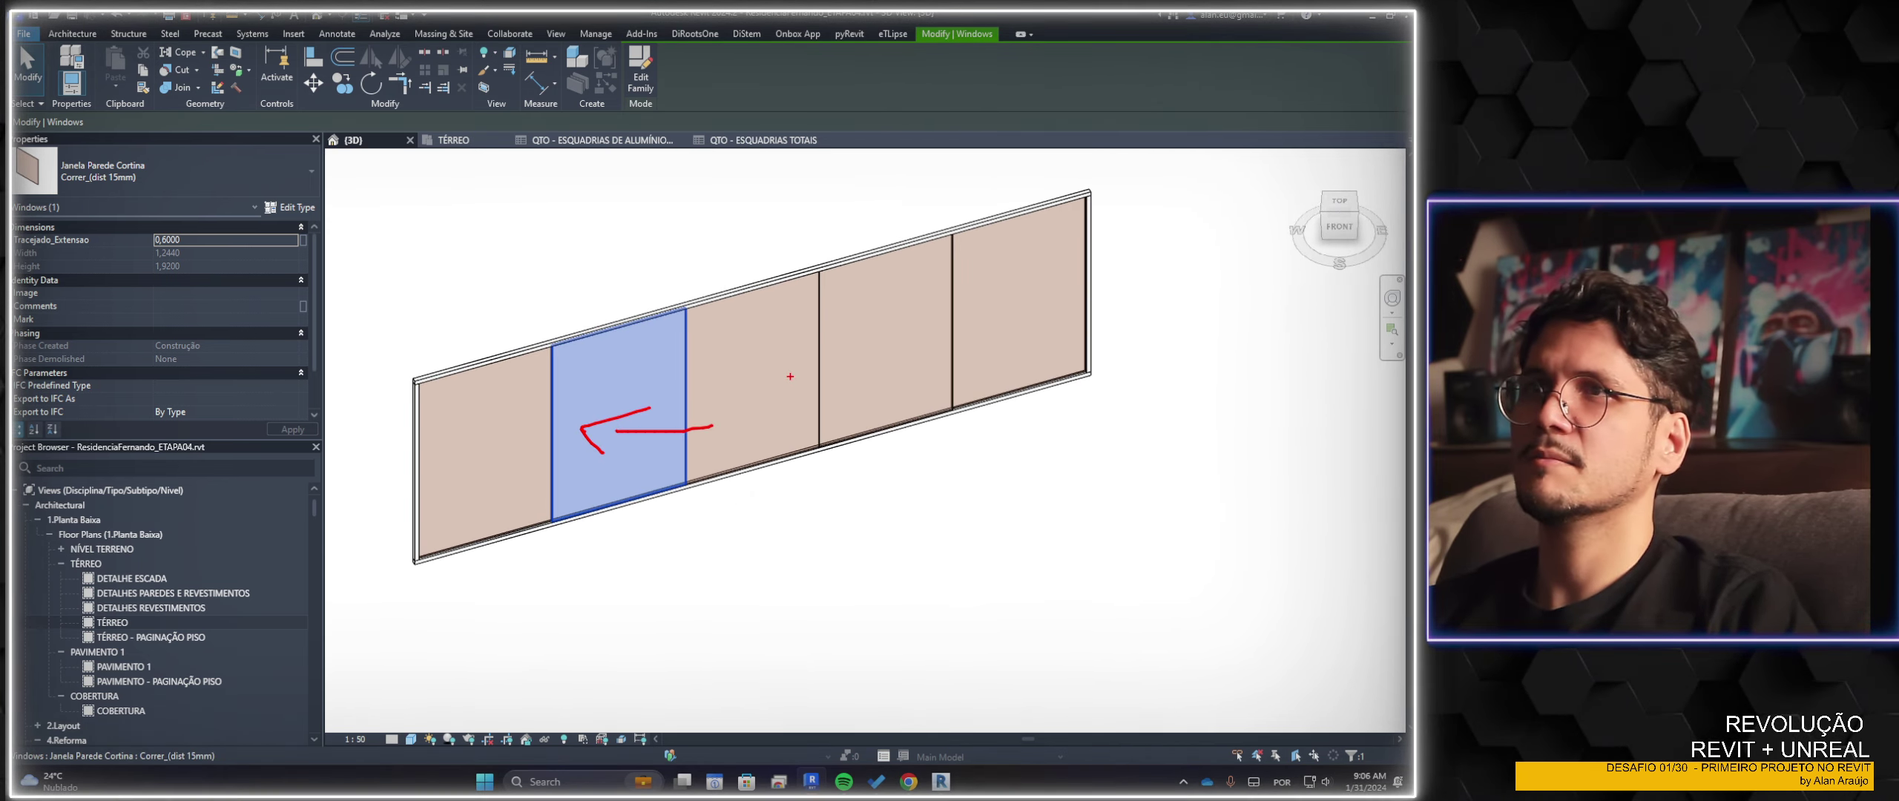
drag(790, 378, 745, 394)
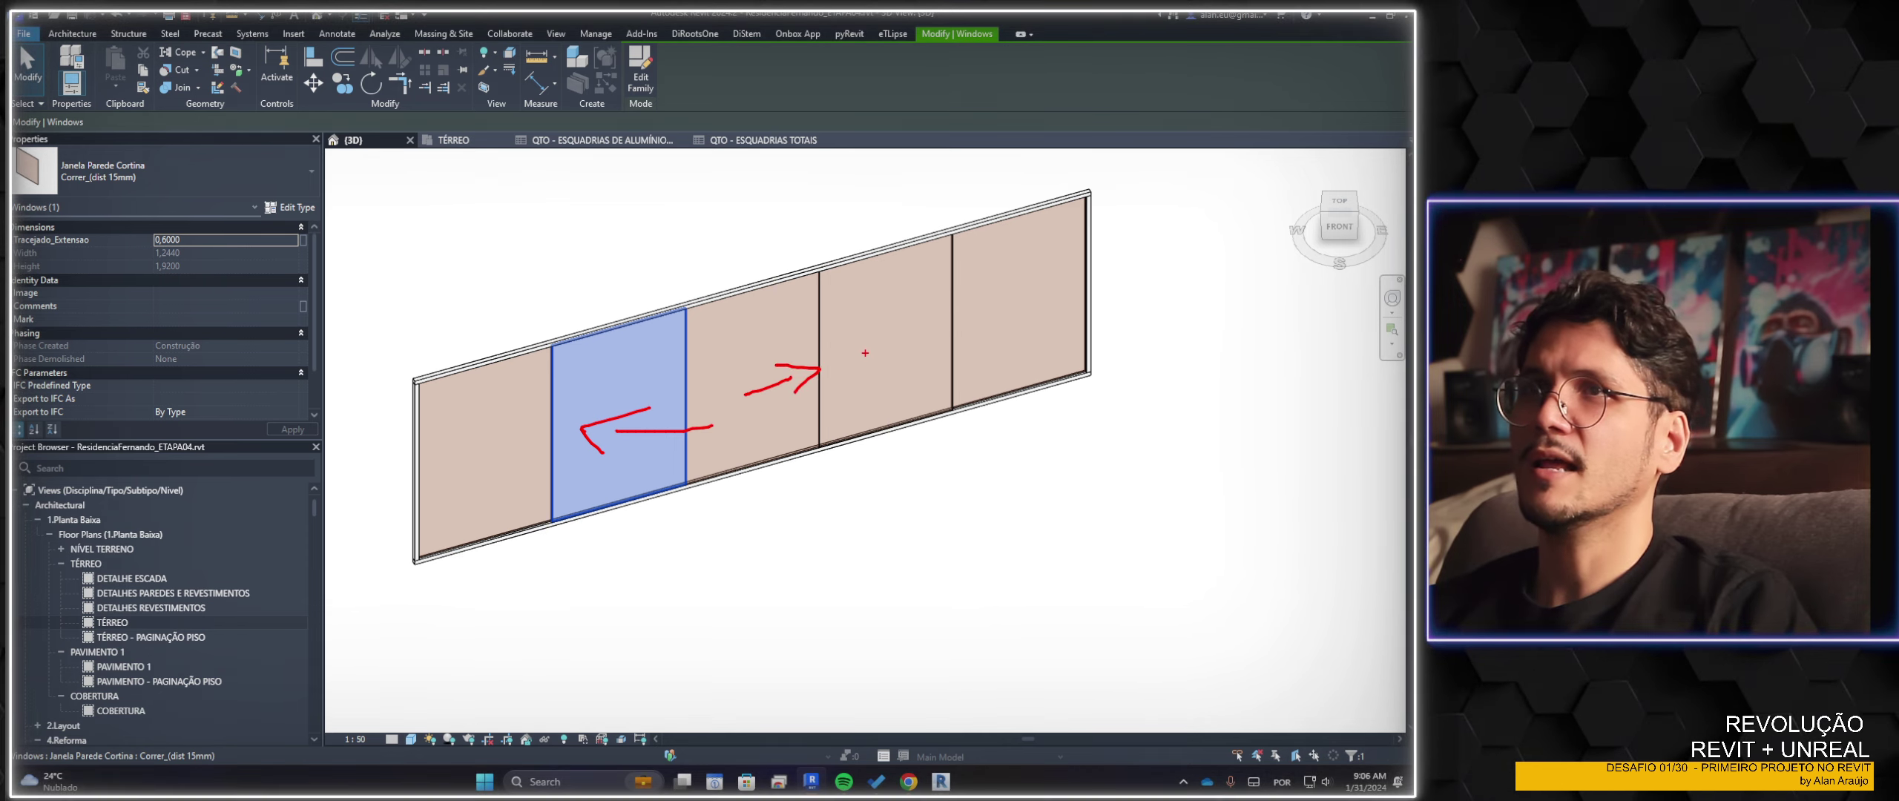
drag(872, 361, 929, 349)
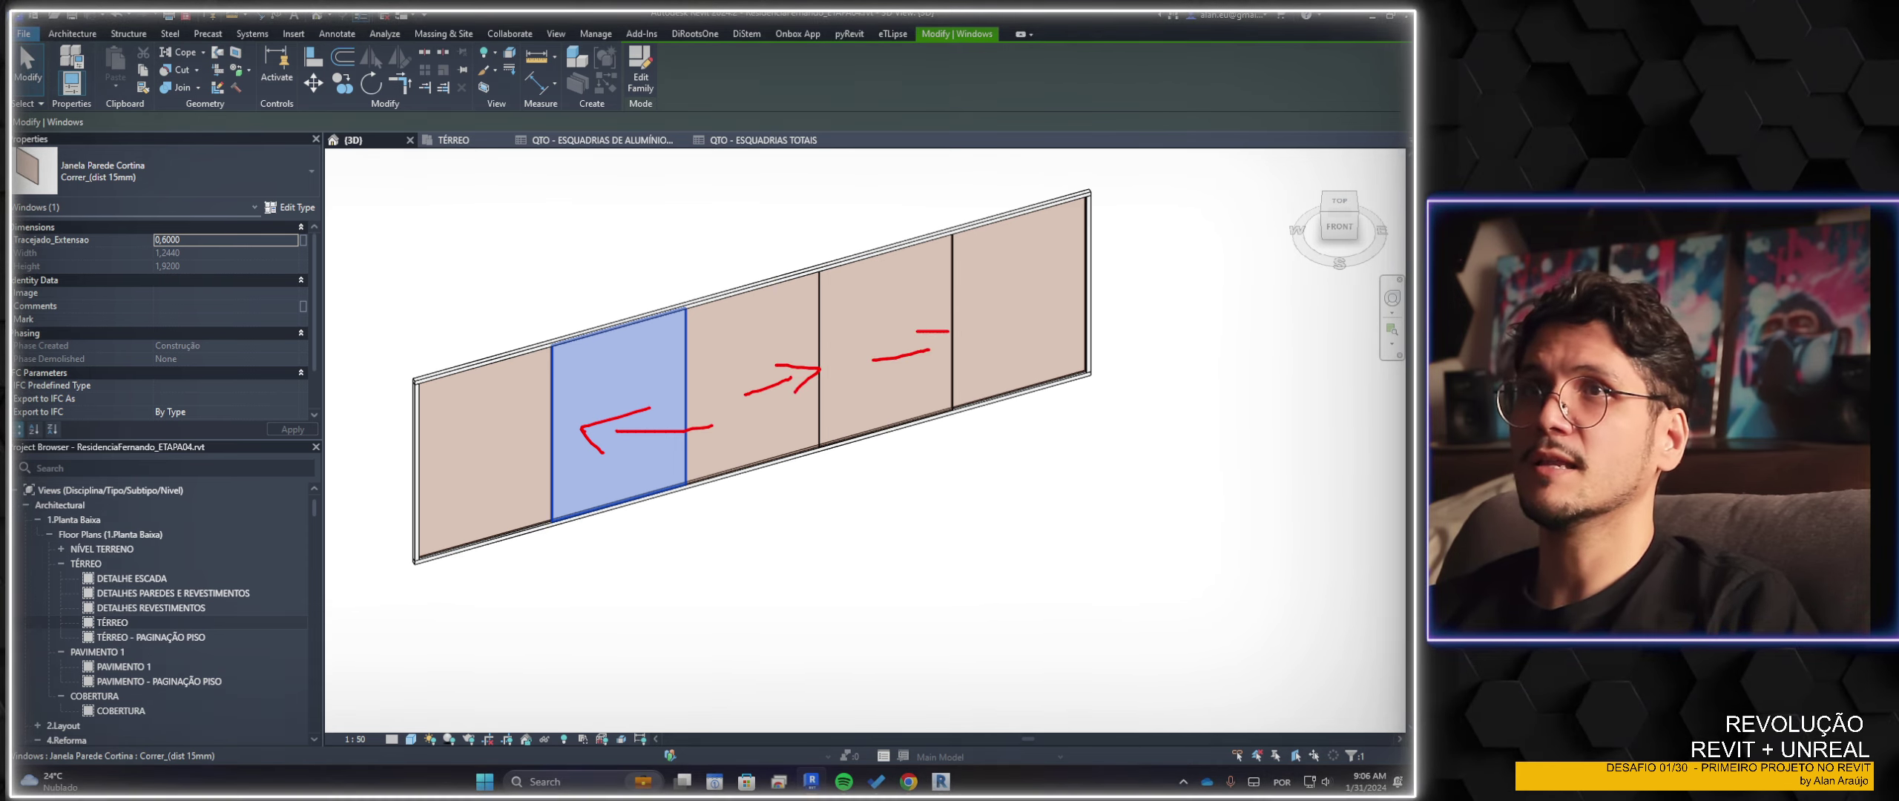
mouse_move(1068, 303)
mouse_down()
mouse_move(964, 317)
mouse_move(1020, 334)
mouse_up()
Zoom out in 3D and select the whole test curtain wall via its Abrir panel
key(Escape)
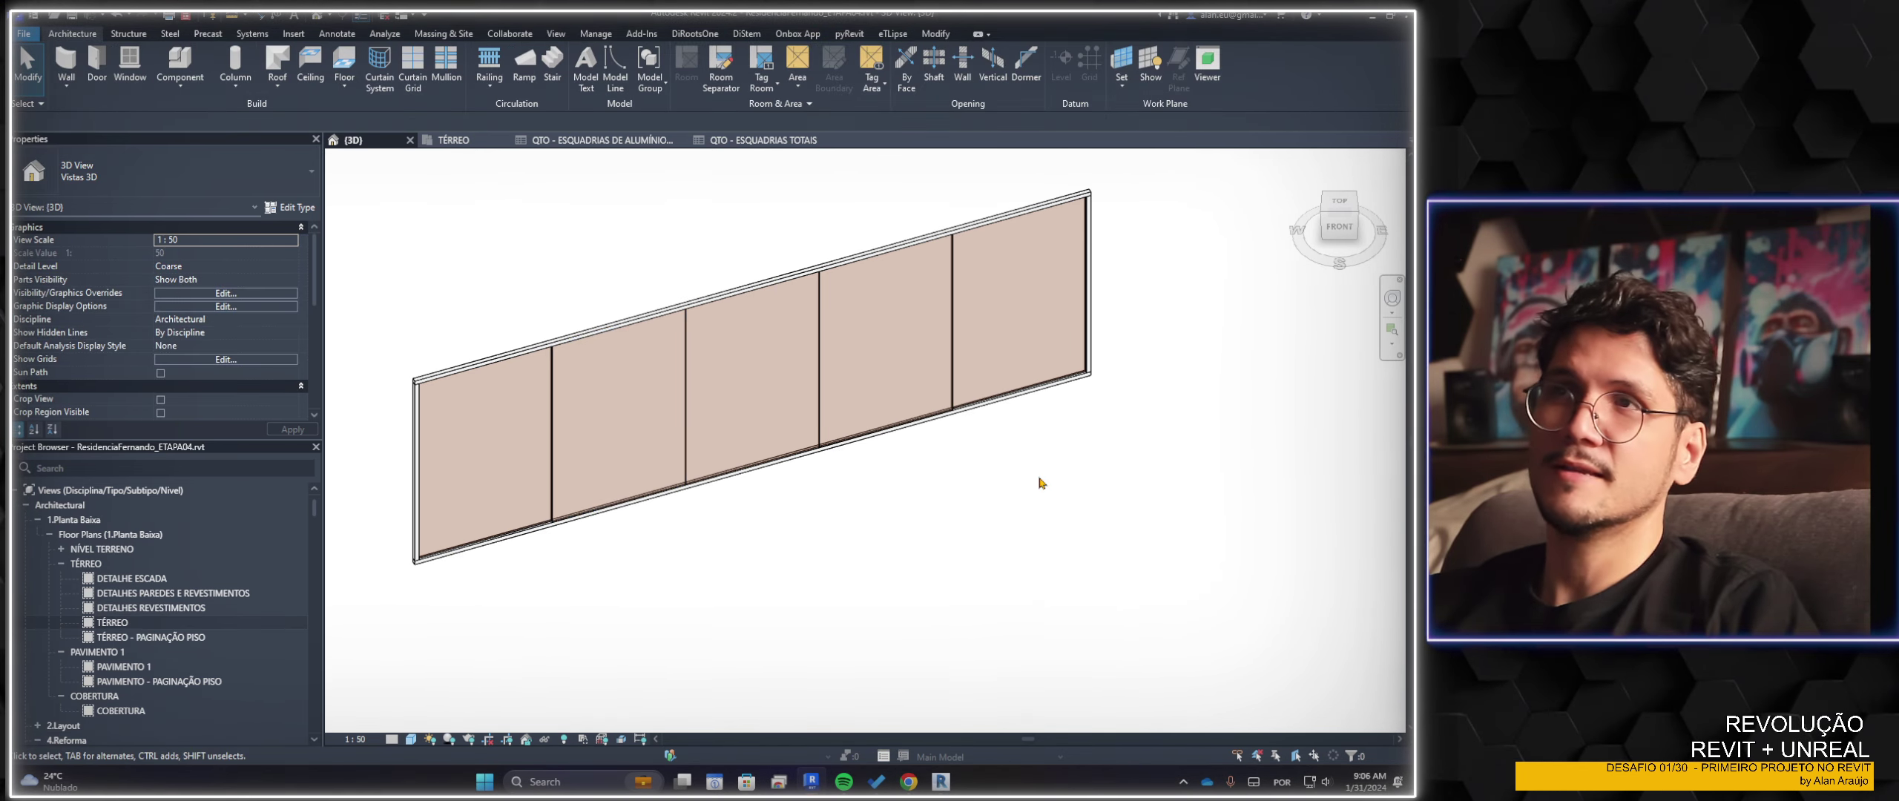
scroll(1005, 496, down, 3)
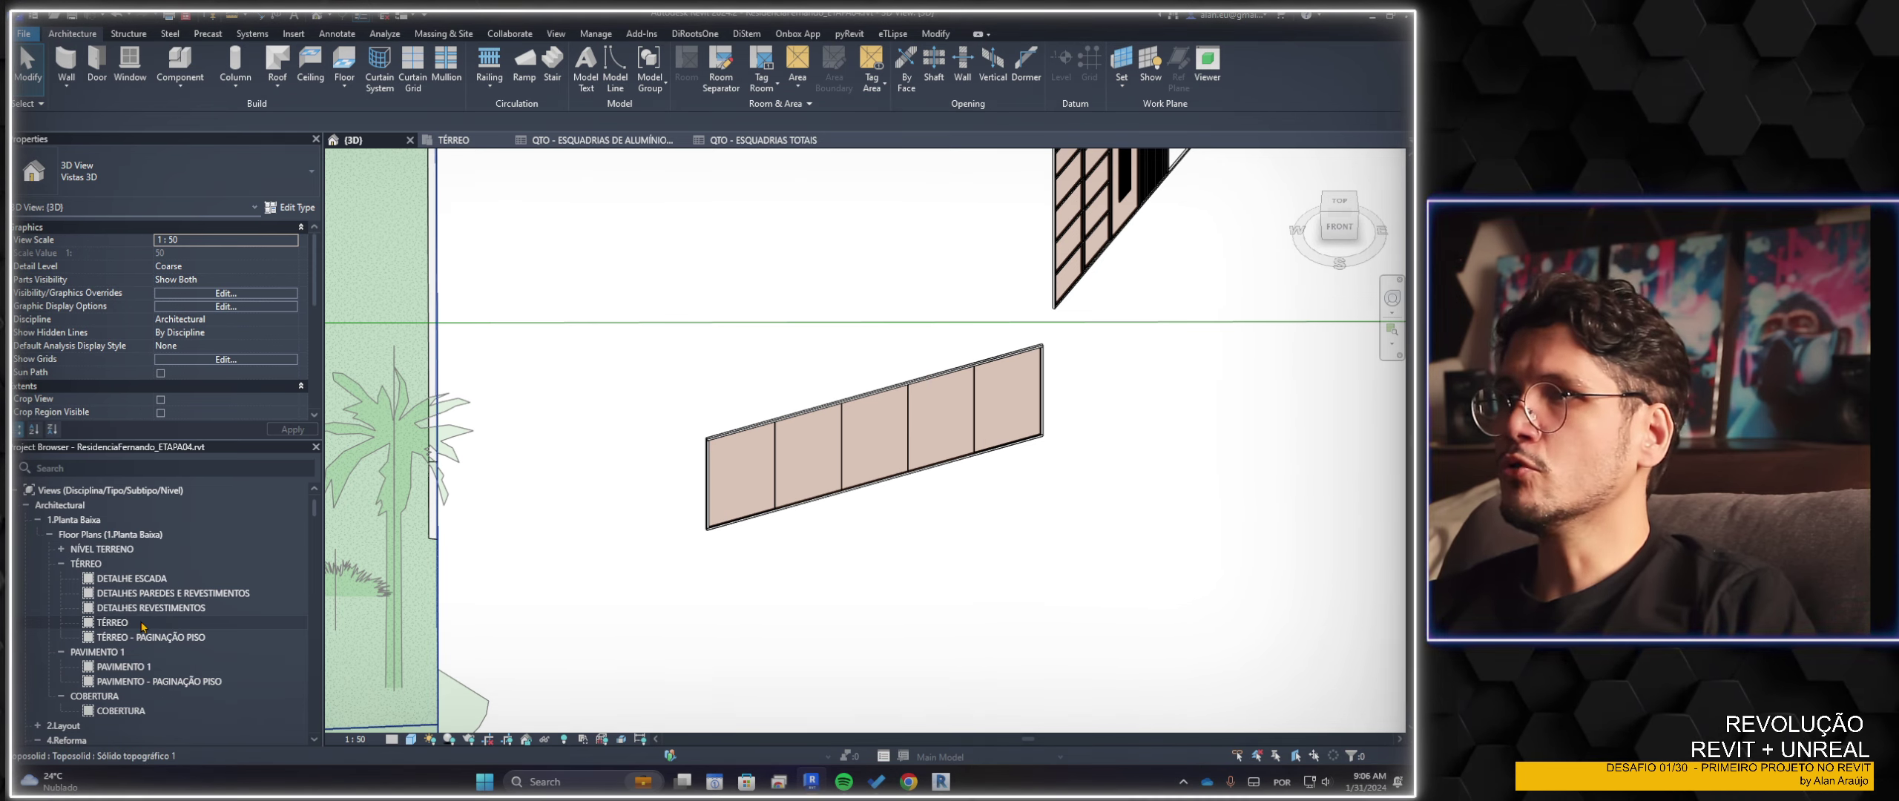
scroll(924, 505, down, 3)
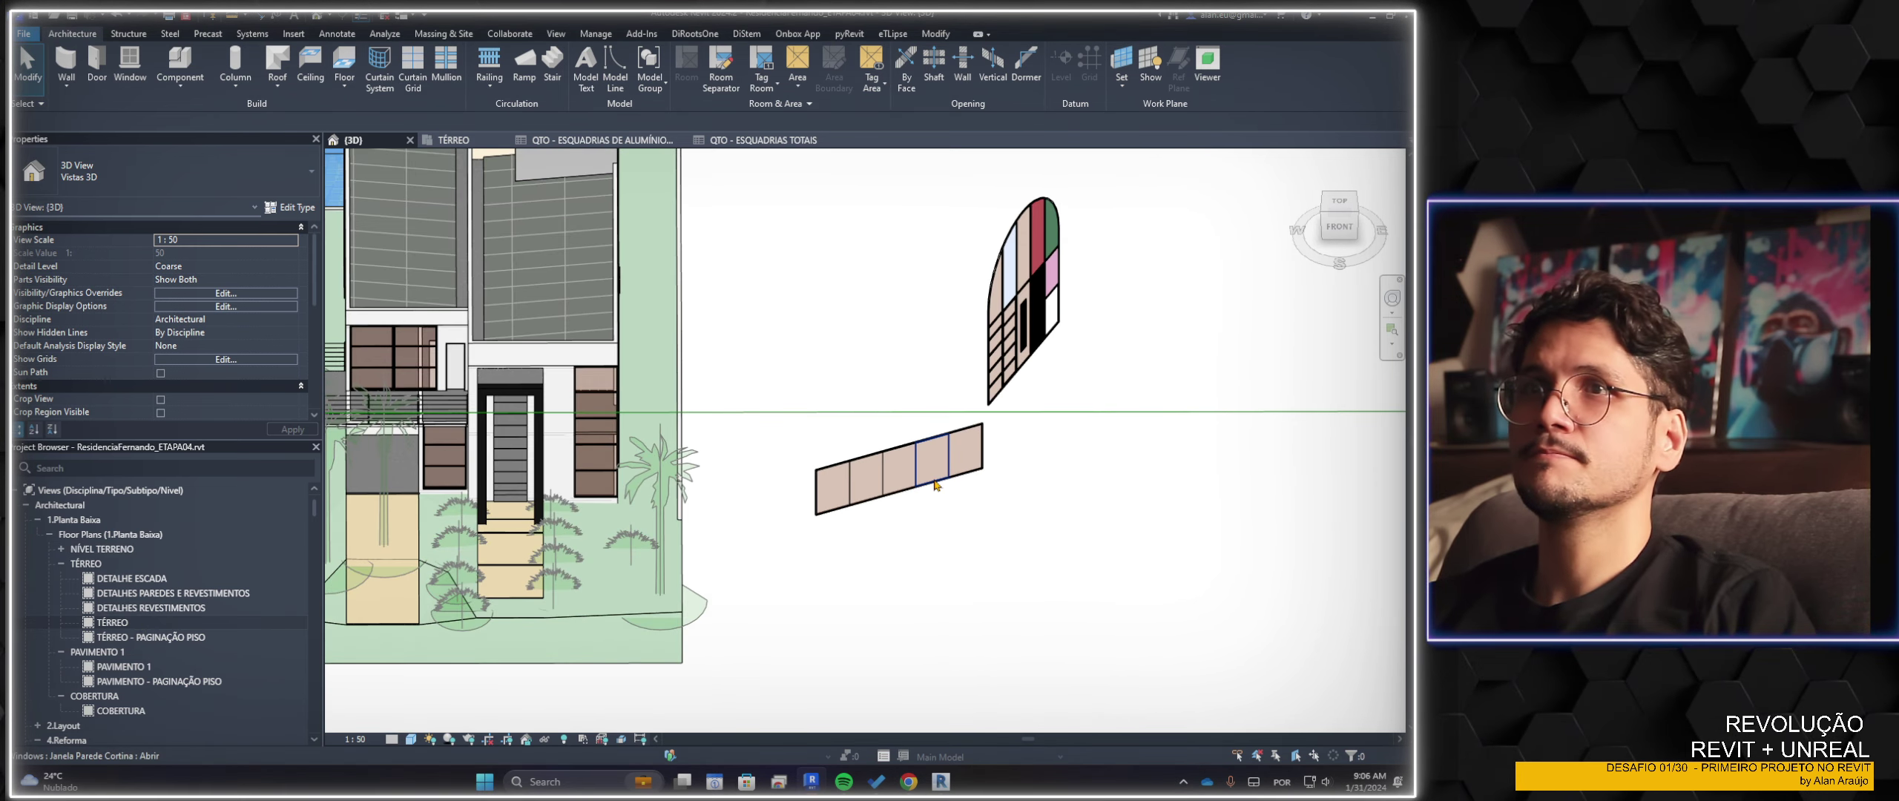
click(920, 459)
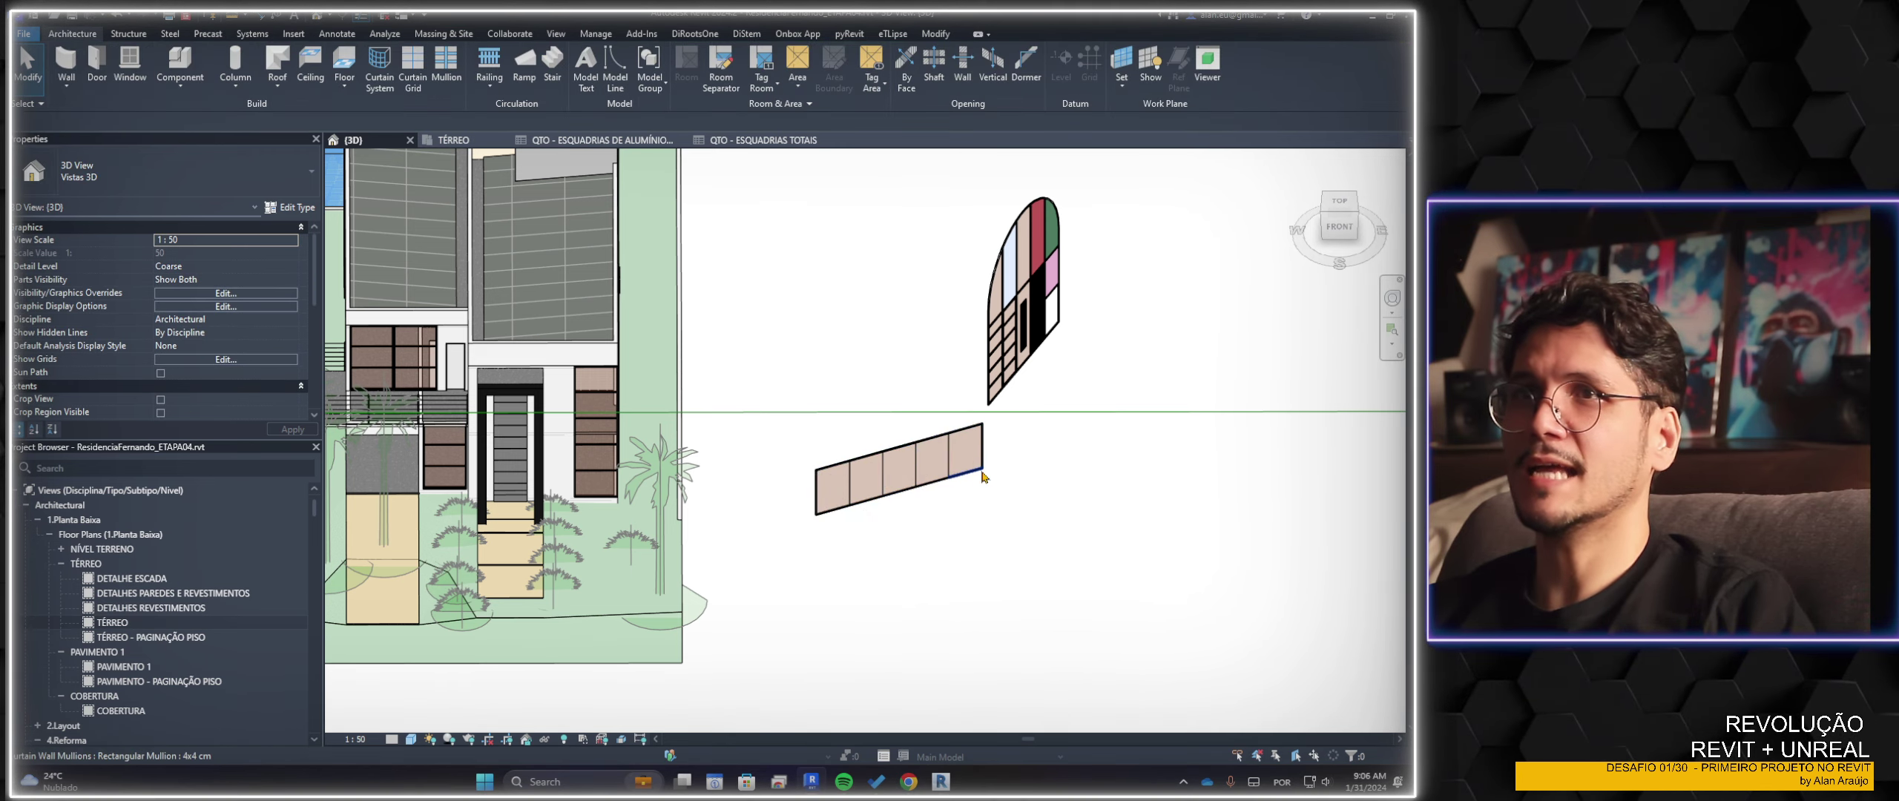
click(904, 475)
Orbit and zoom in close on the curtain wall's mullion
shift+middle_drag(918, 490, 932, 531)
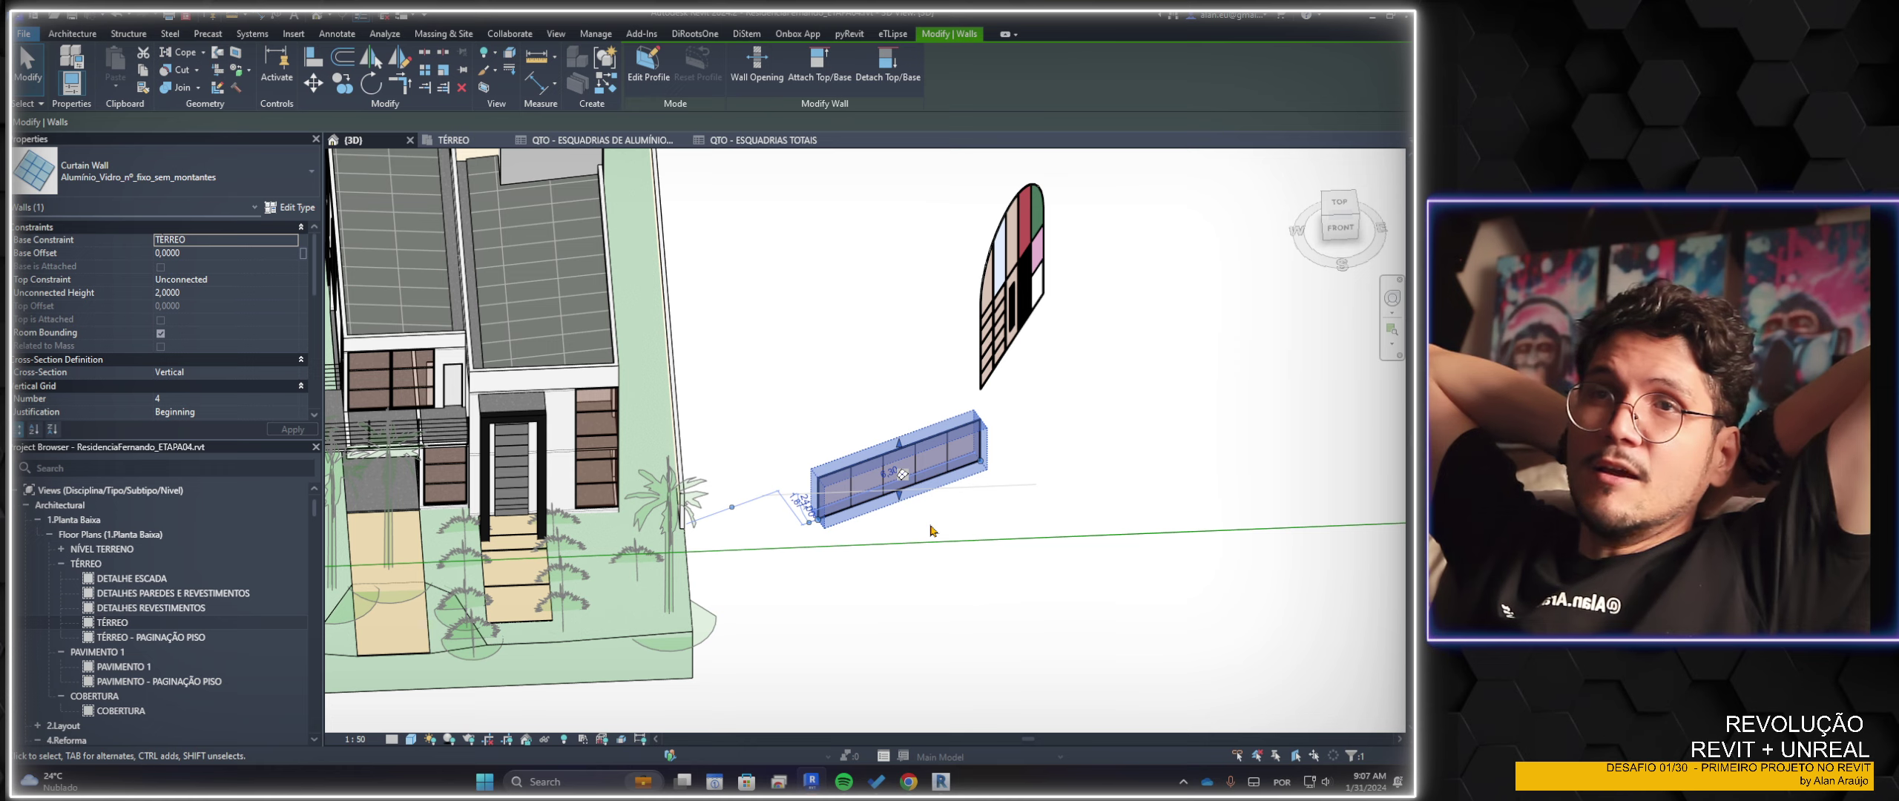
scroll(913, 526, up, 3)
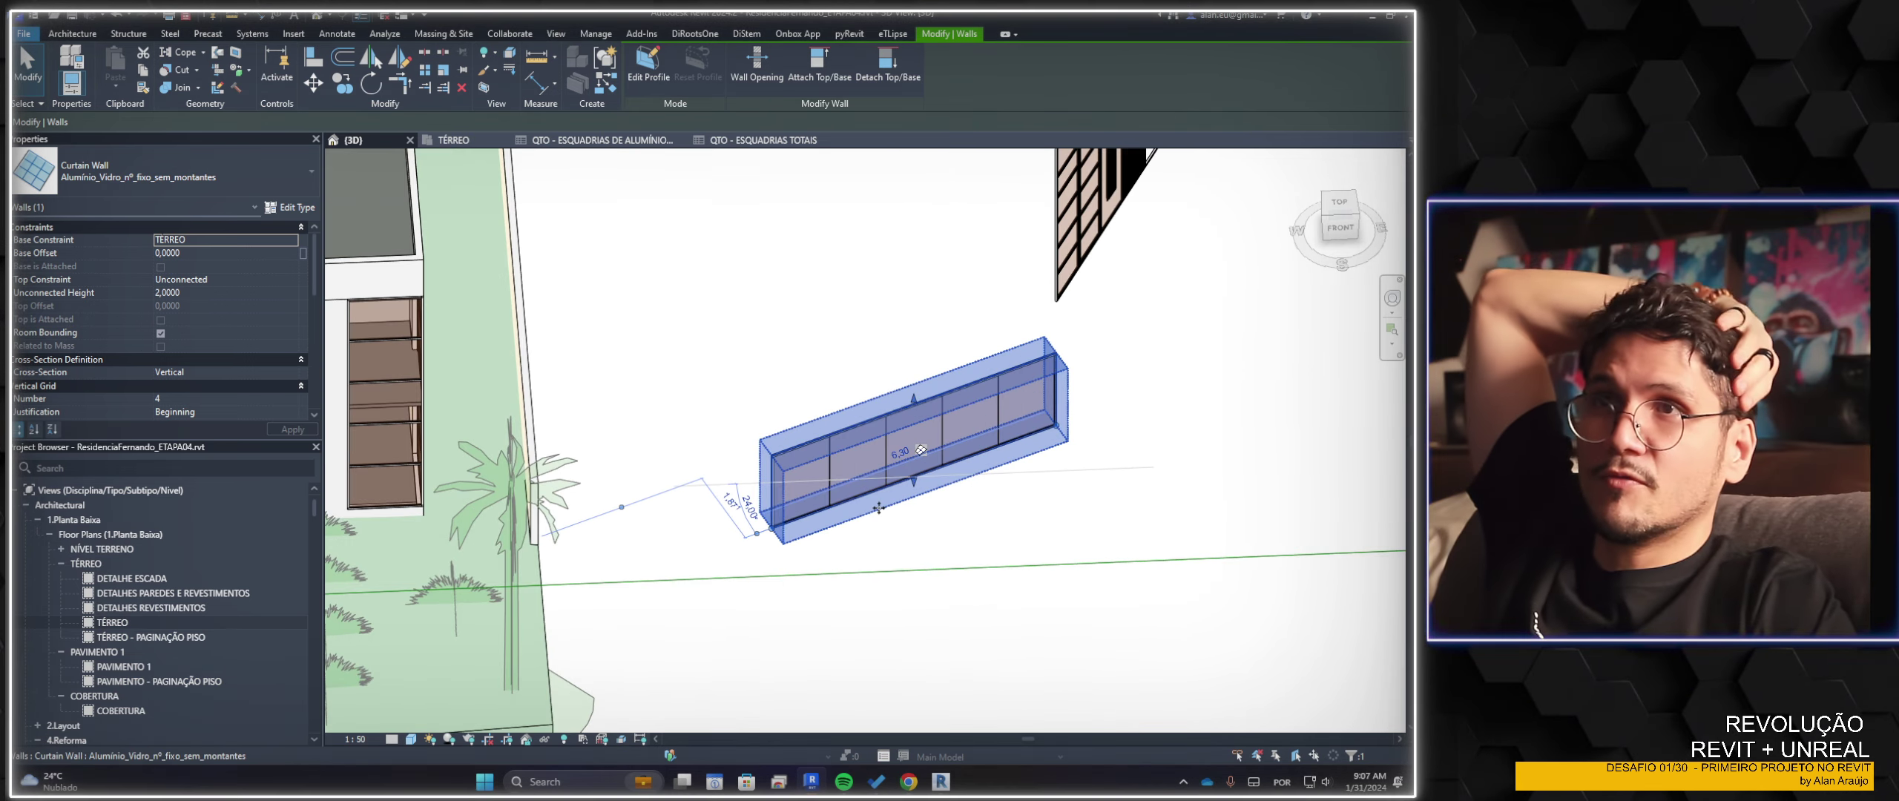
scroll(853, 517, up, 3)
scroll(793, 510, up, 3)
scroll(742, 501, up, 1)
scroll(742, 502, up, 3)
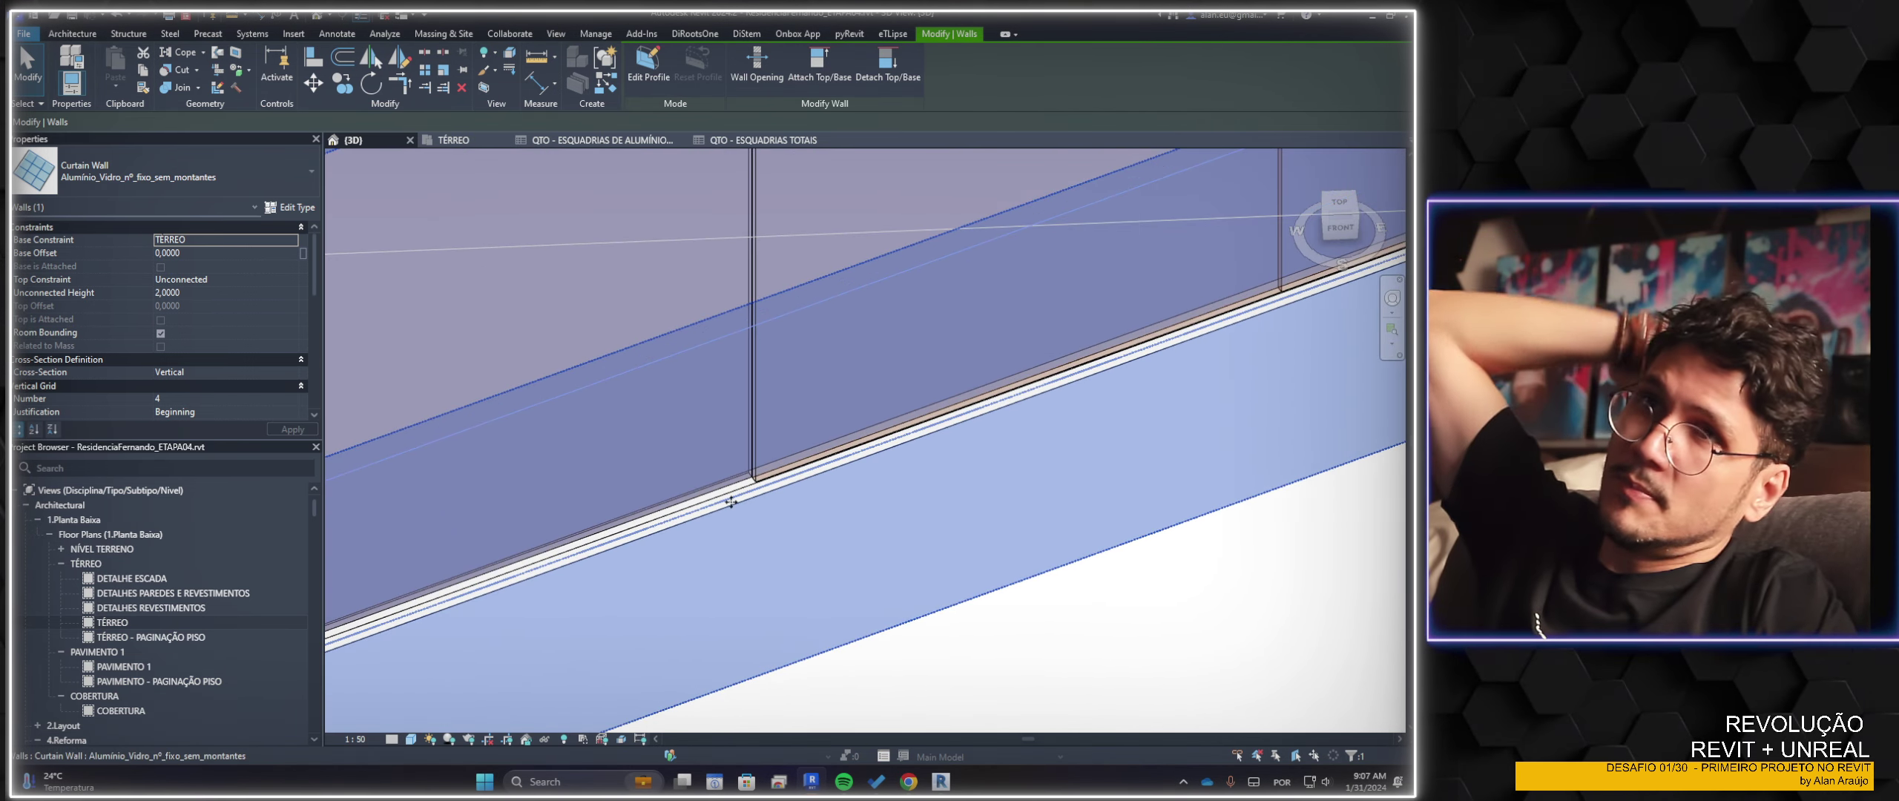